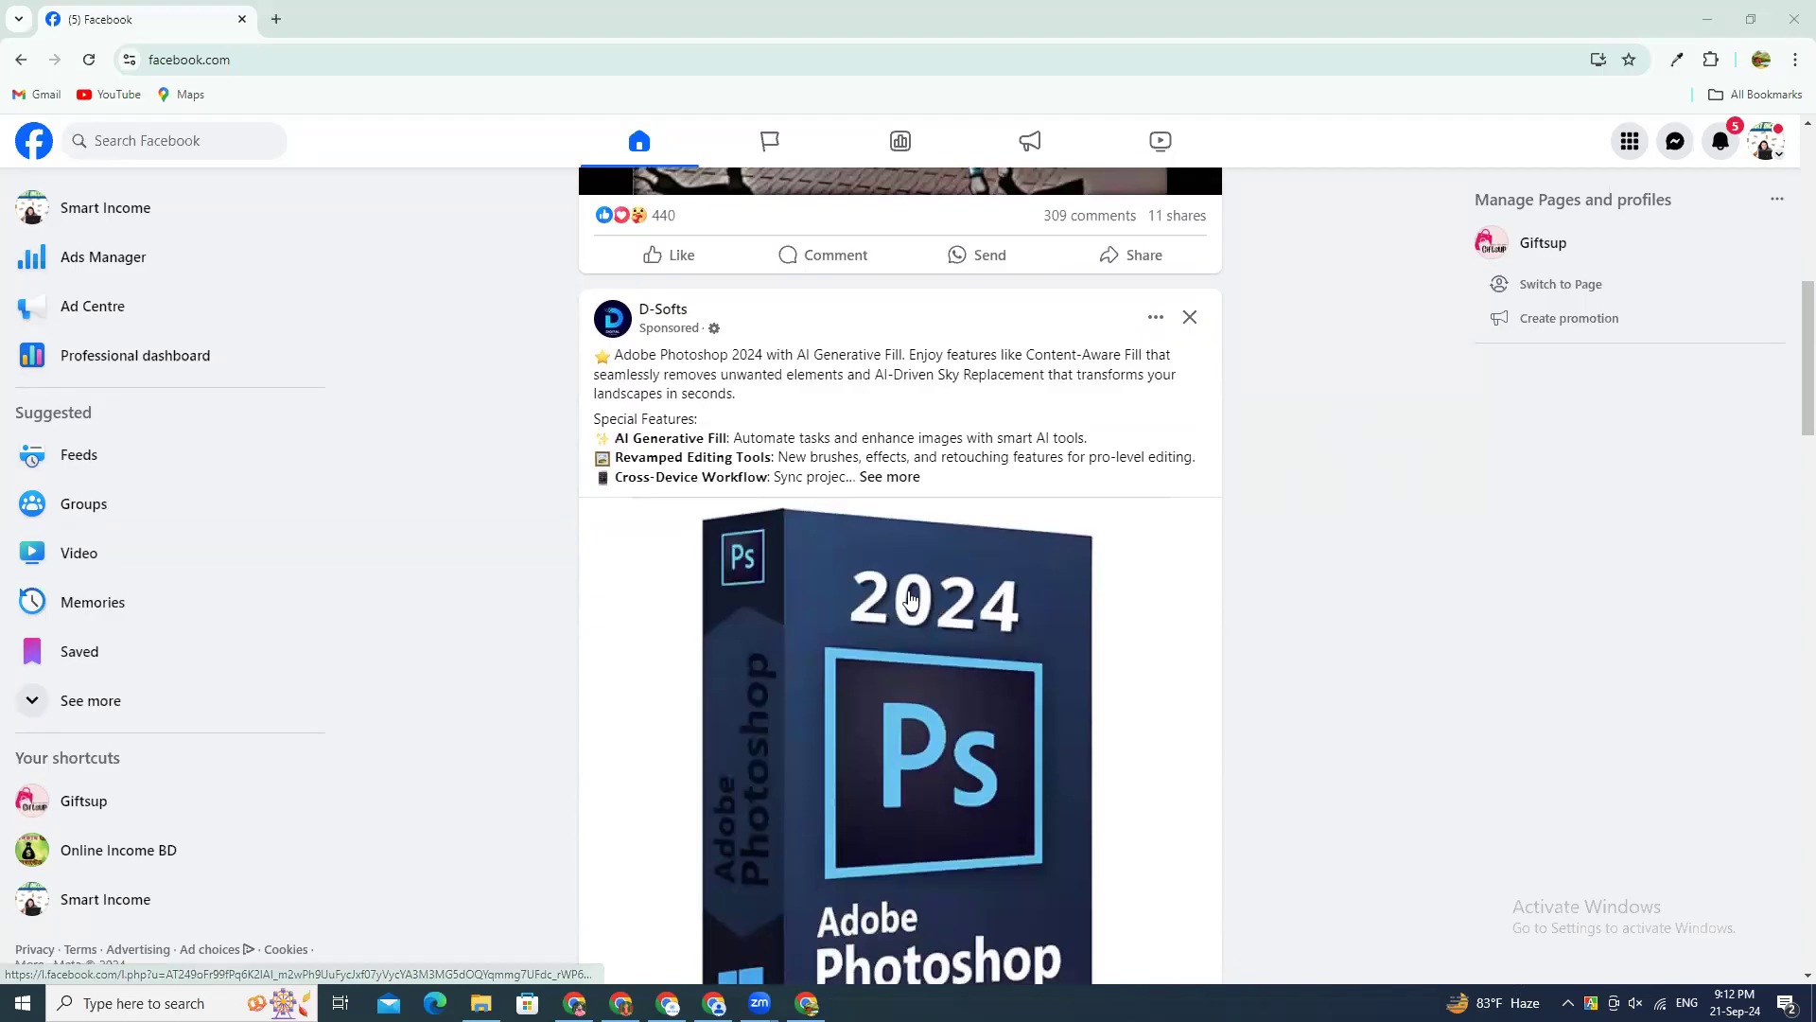
Step: Circle and tick the Sponsored label on the D-Softs ad, then draw a larger loop around the ad's header
{"action": "scroll", "coordinate": [1562, 875], "scroll_direction": "down", "scroll_amount": 1}
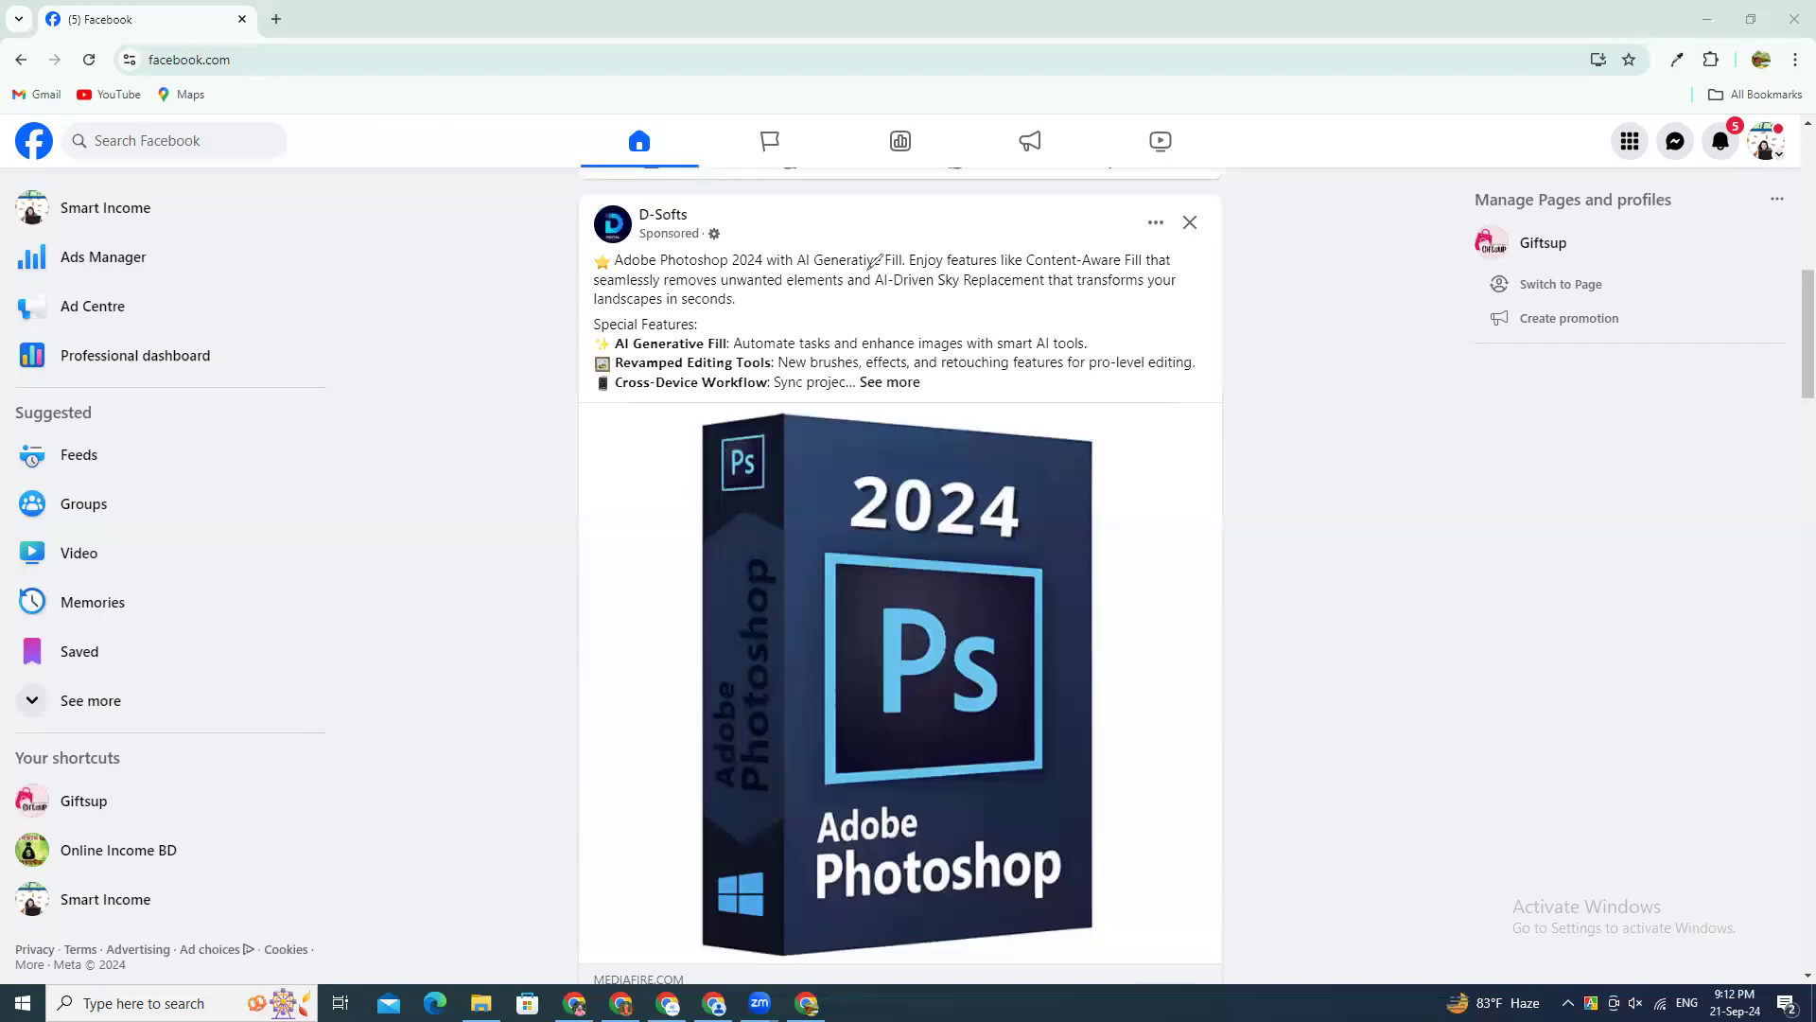
{"action": "mouse_move", "coordinate": [694, 223]}
{"action": "left_mouse_down"}
{"action": "mouse_move", "coordinate": [635, 235]}
{"action": "mouse_move", "coordinate": [702, 252]}
{"action": "mouse_move", "coordinate": [721, 223]}
{"action": "mouse_move", "coordinate": [675, 213]}
{"action": "left_mouse_up"}
{"action": "left_click_drag", "start_coordinate": [707, 248], "coordinate": [780, 223]}
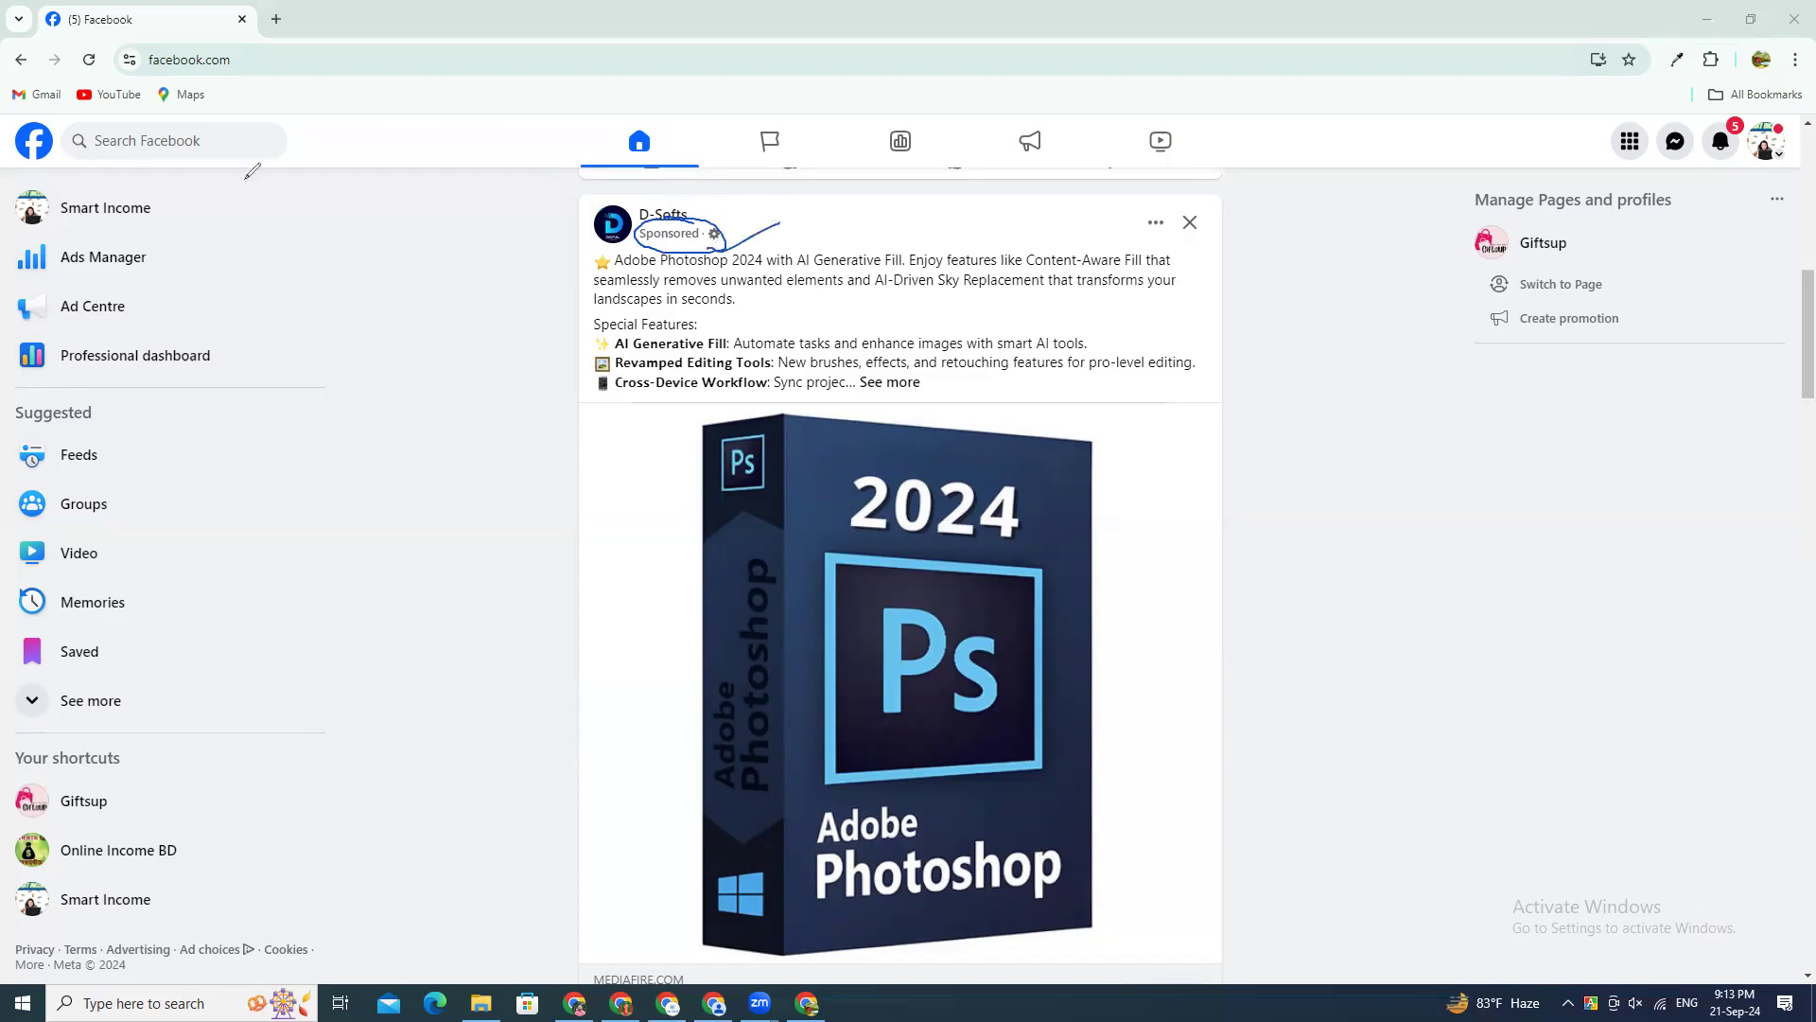
{"action": "mouse_move", "coordinate": [671, 196]}
{"action": "left_mouse_down"}
{"action": "mouse_move", "coordinate": [568, 237]}
{"action": "mouse_move", "coordinate": [759, 246]}
{"action": "mouse_move", "coordinate": [617, 191]}
{"action": "left_mouse_up"}
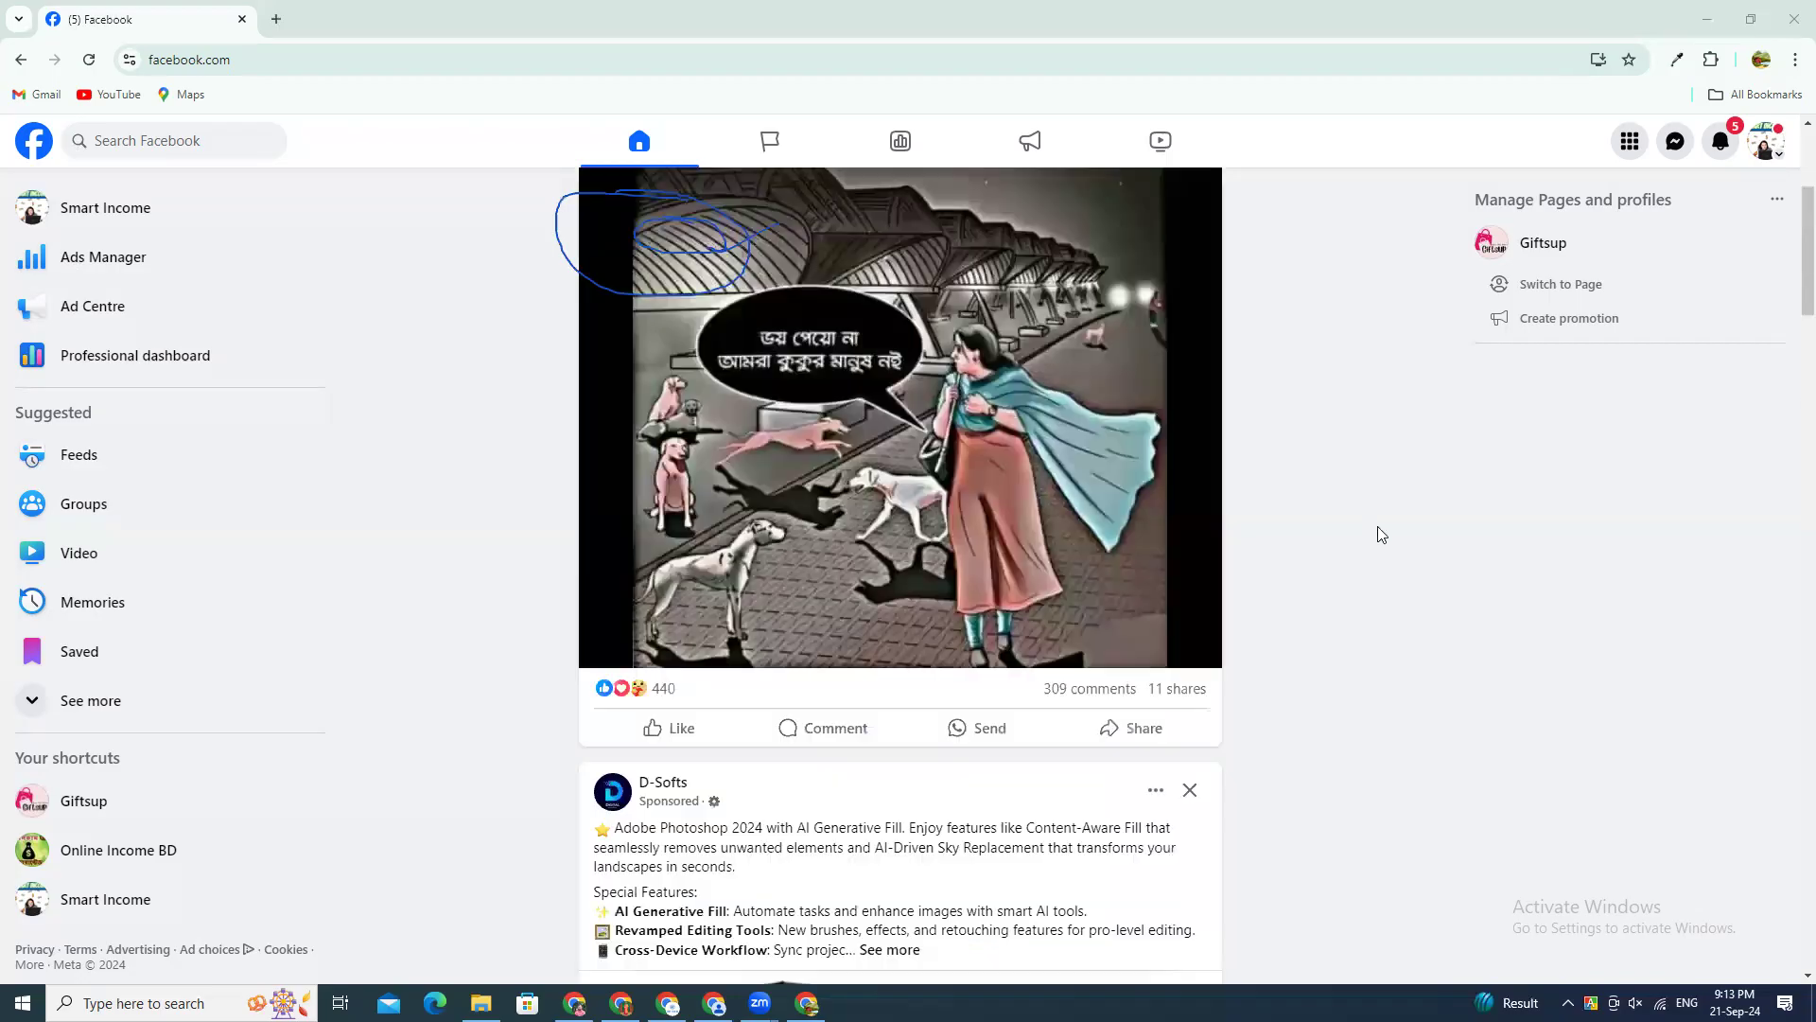
Step: View the Smart Income page and return to the home feed
{"action": "scroll", "coordinate": [1377, 526], "scroll_direction": "up", "scroll_amount": 10}
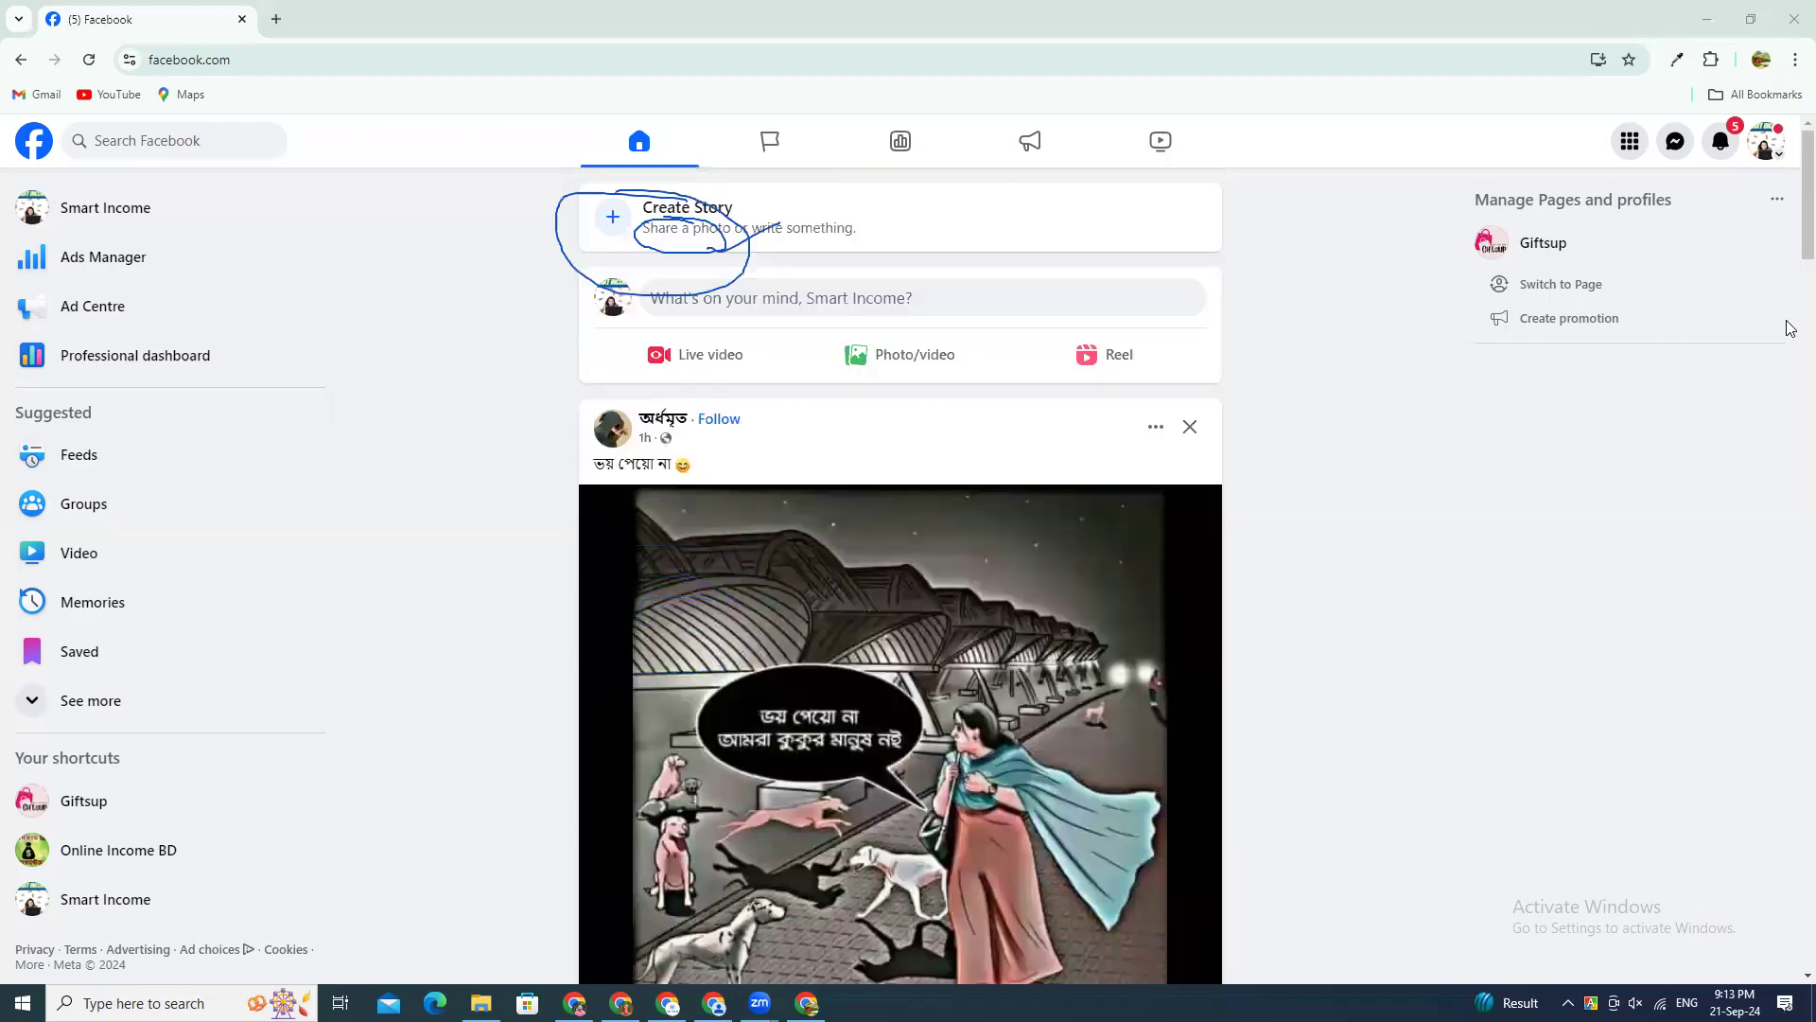
{"action": "left_click", "coordinate": [95, 209]}
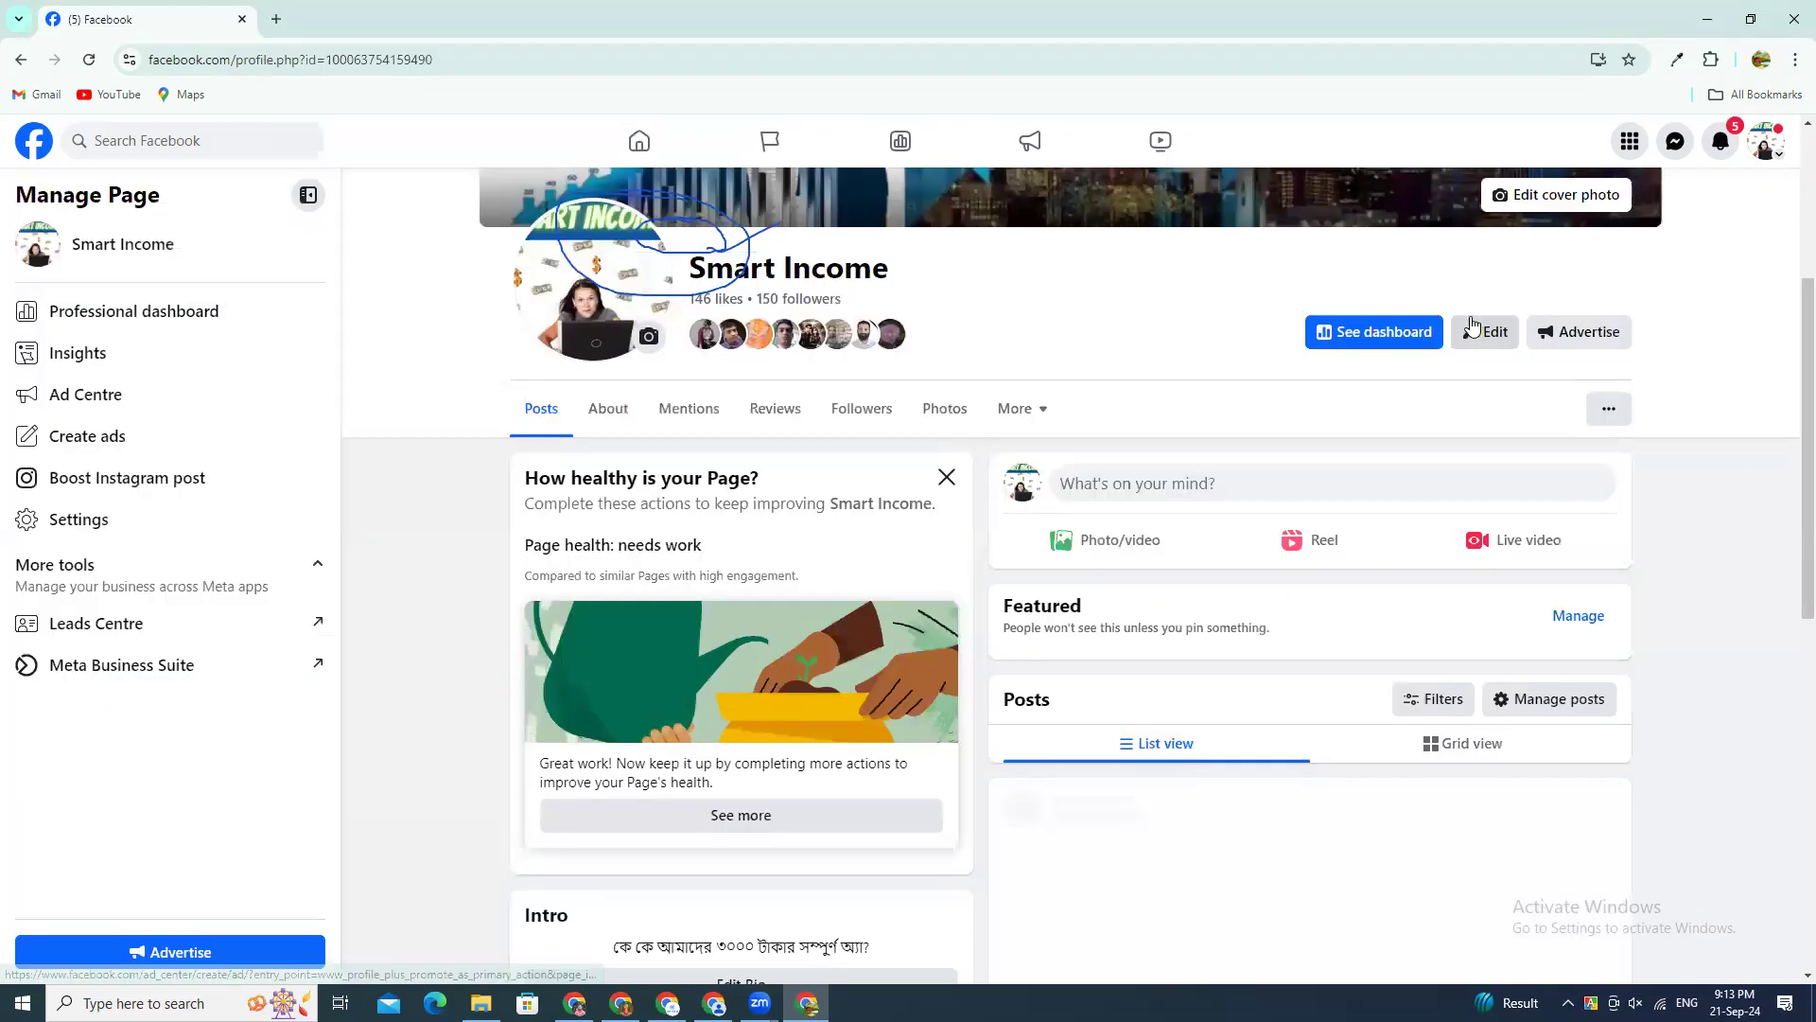
{"action": "left_click", "coordinate": [47, 149]}
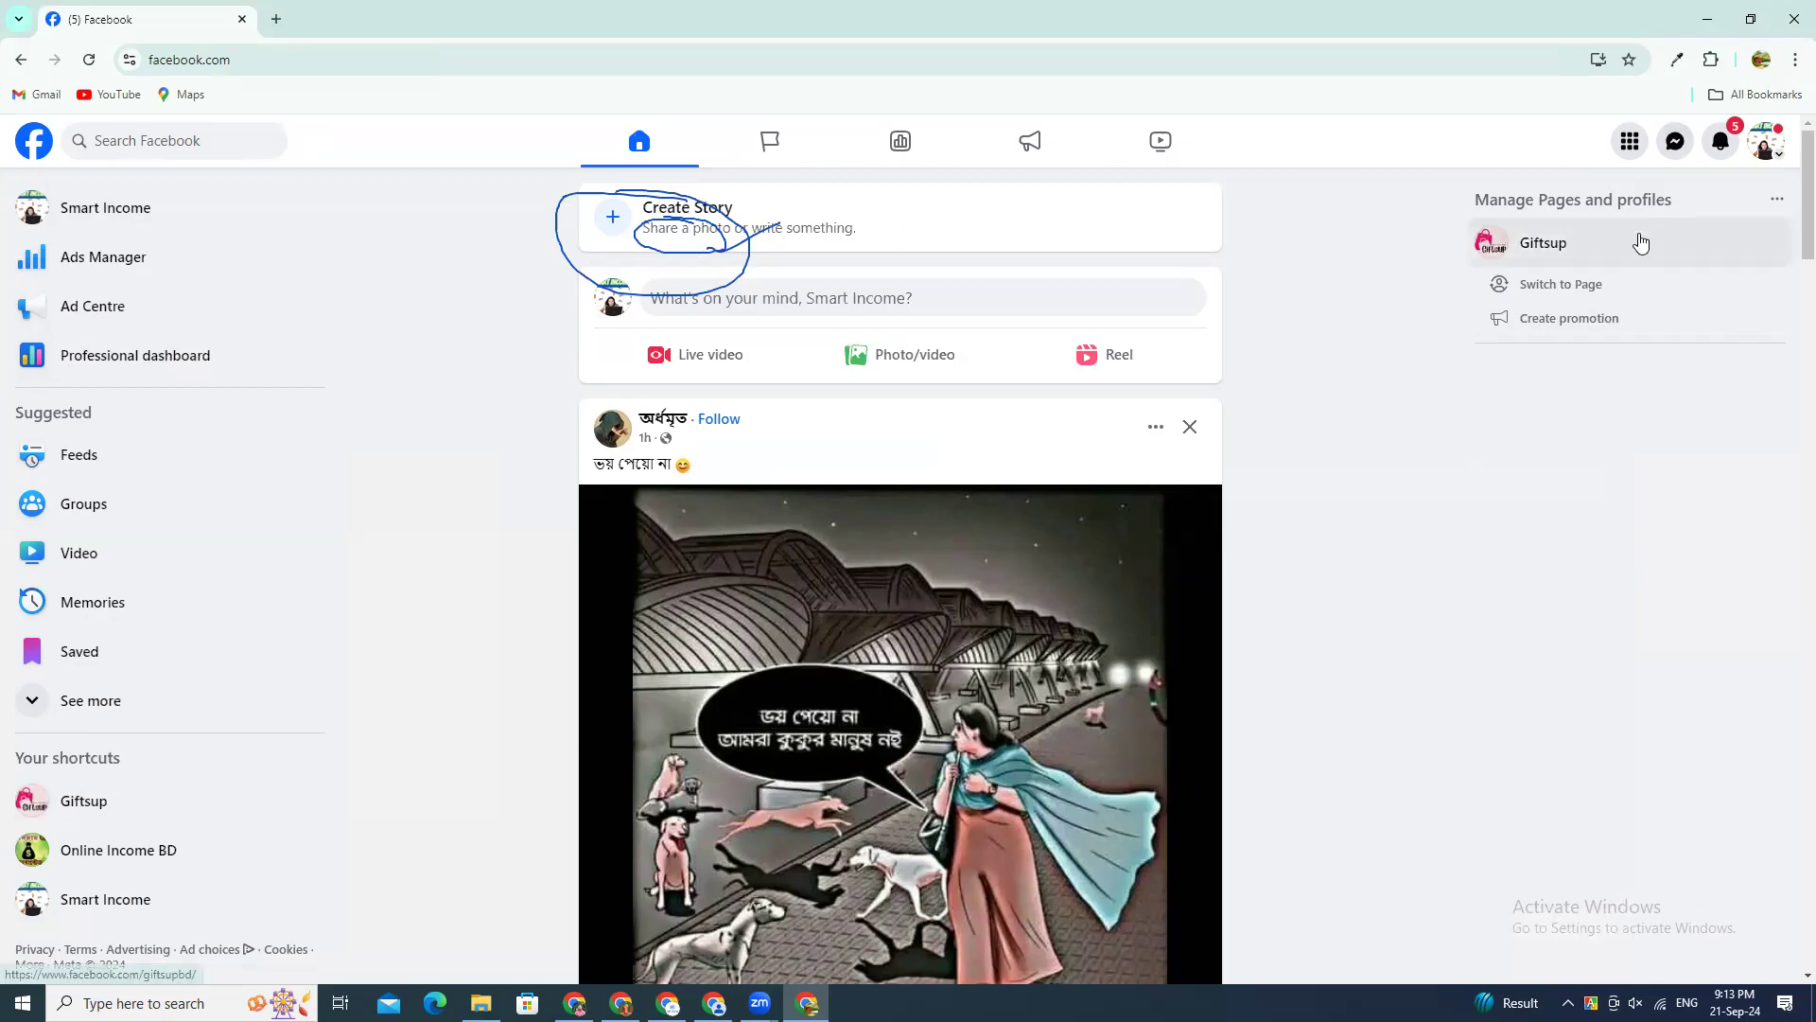
Step: Browse the home feed's sponsored and regular posts
{"action": "scroll", "coordinate": [1314, 587], "scroll_direction": "down", "scroll_amount": 10}
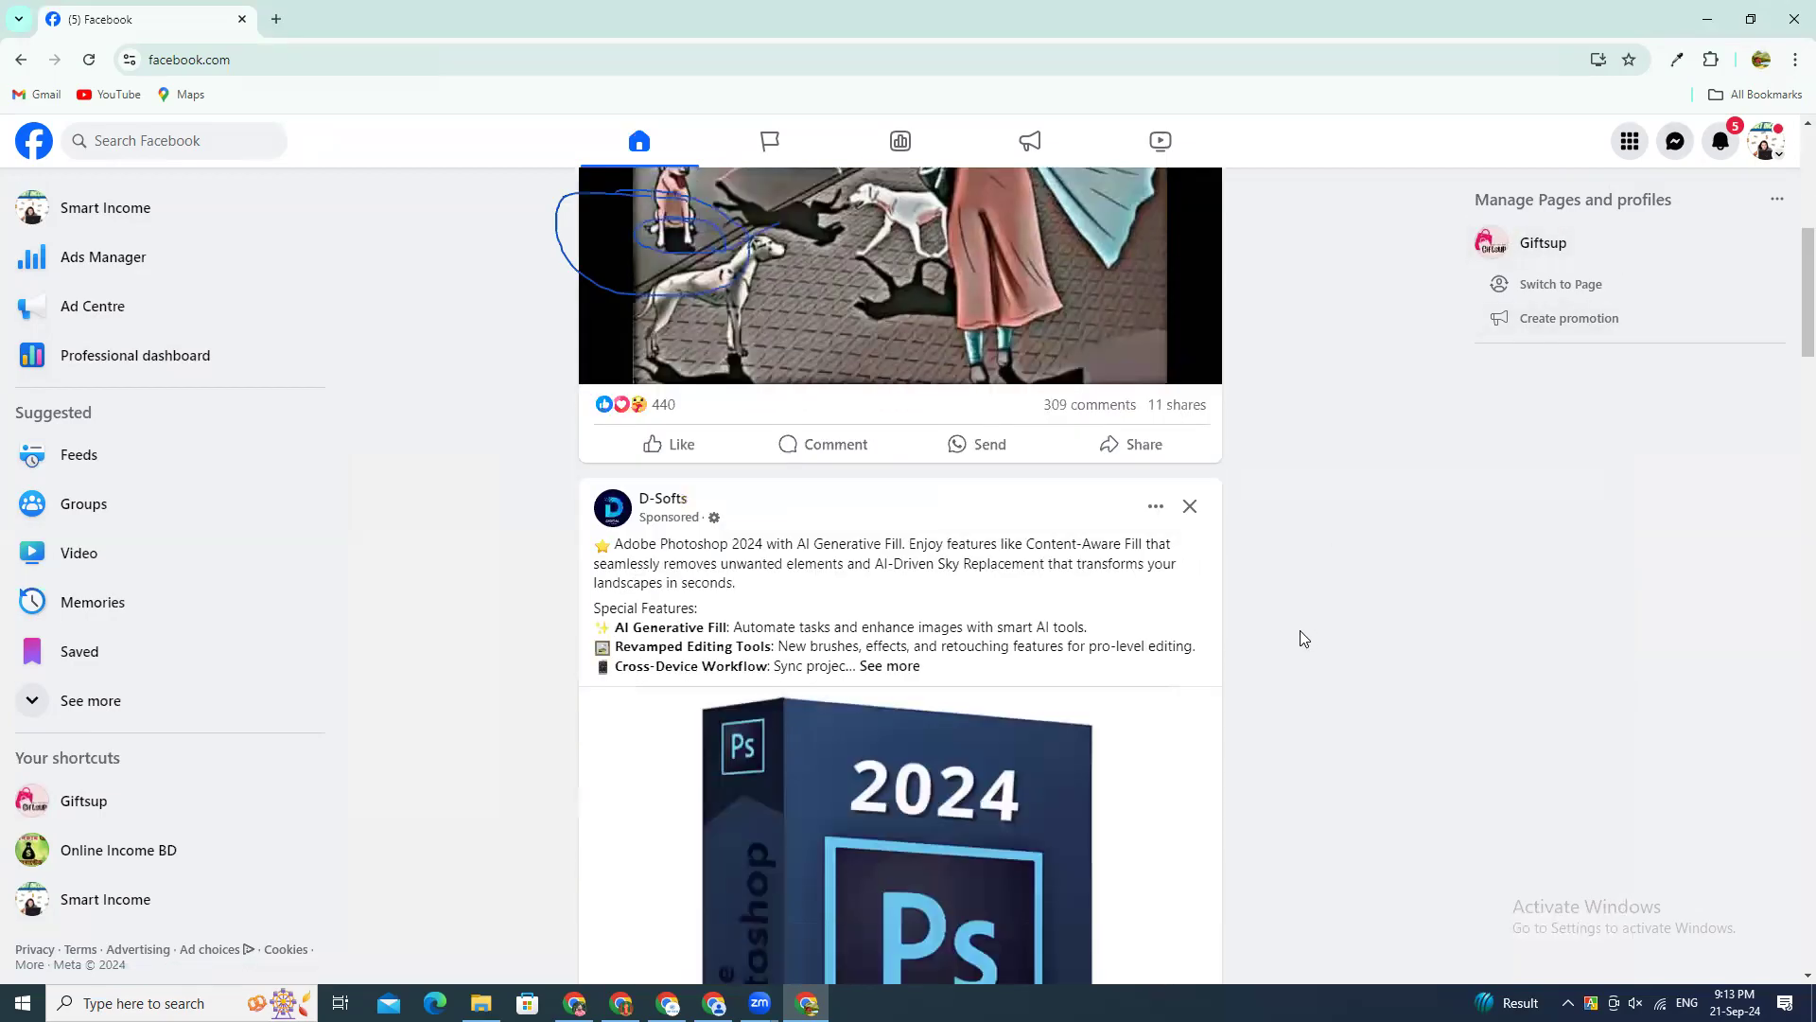
{"action": "scroll", "coordinate": [1324, 638], "scroll_direction": "down", "scroll_amount": 10}
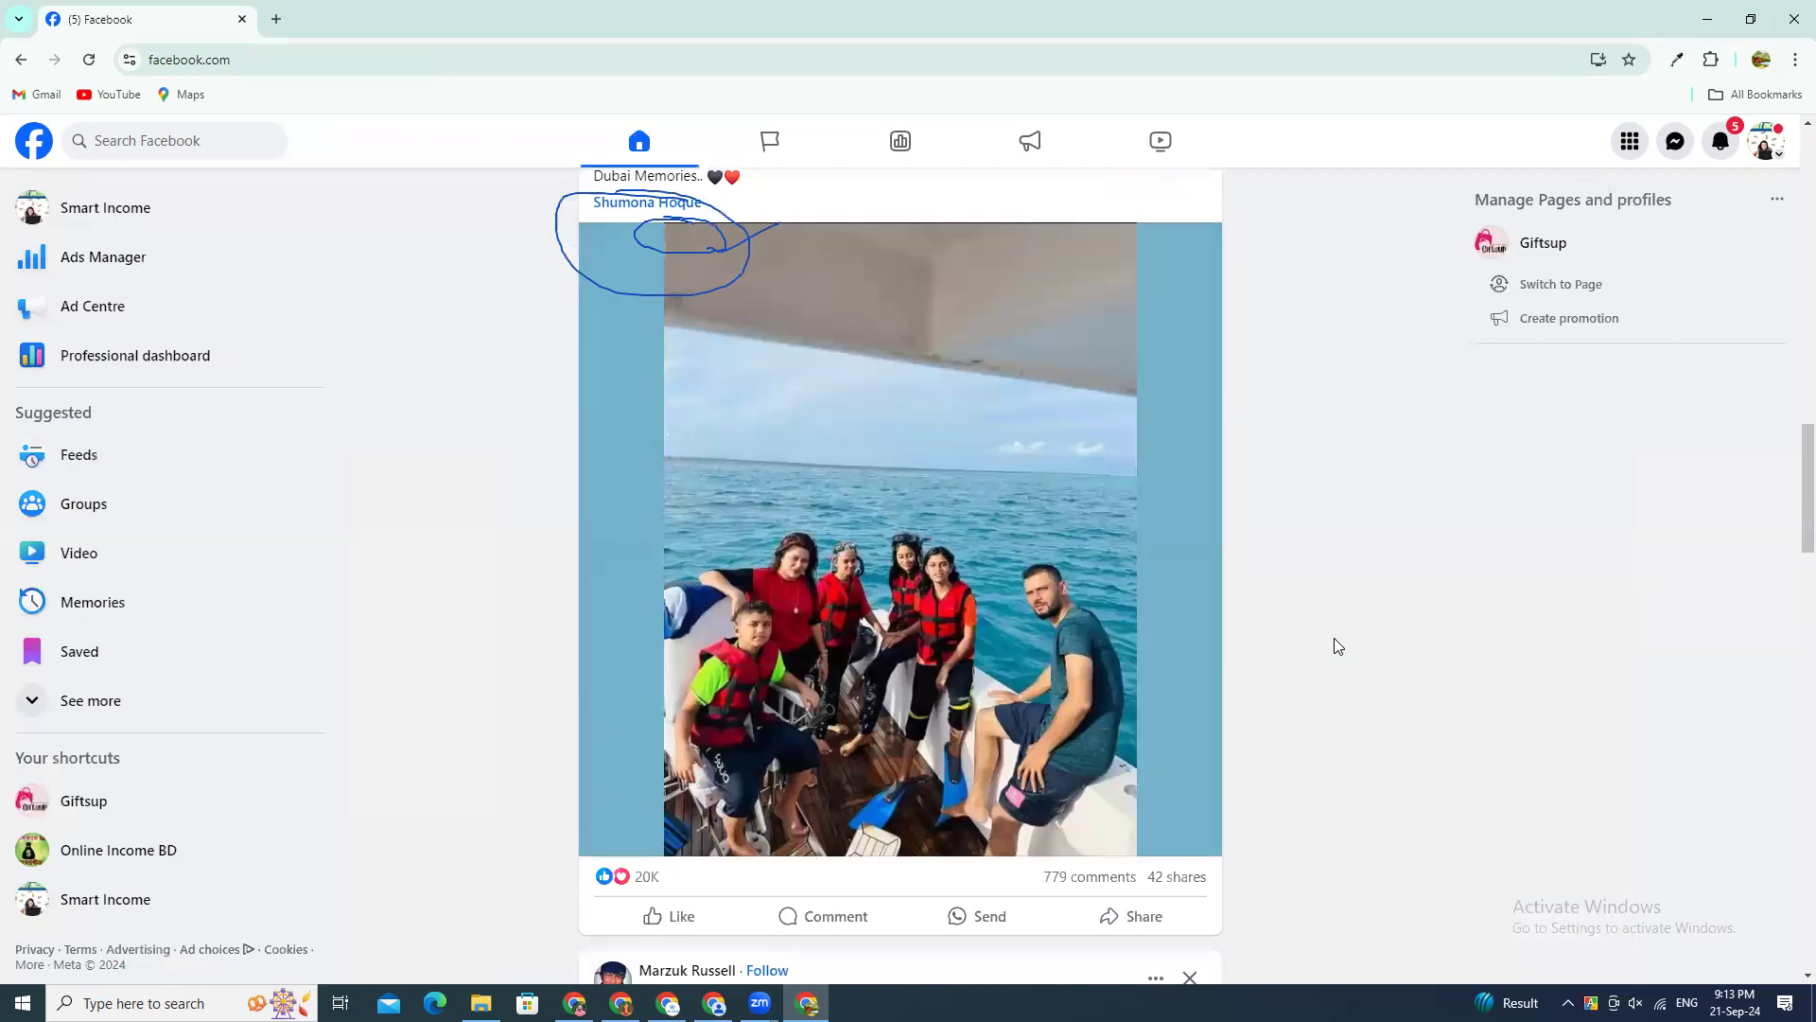
{"action": "scroll", "coordinate": [1337, 646], "scroll_direction": "down", "scroll_amount": 12}
{"action": "scroll", "coordinate": [1338, 646], "scroll_direction": "down", "scroll_amount": 7}
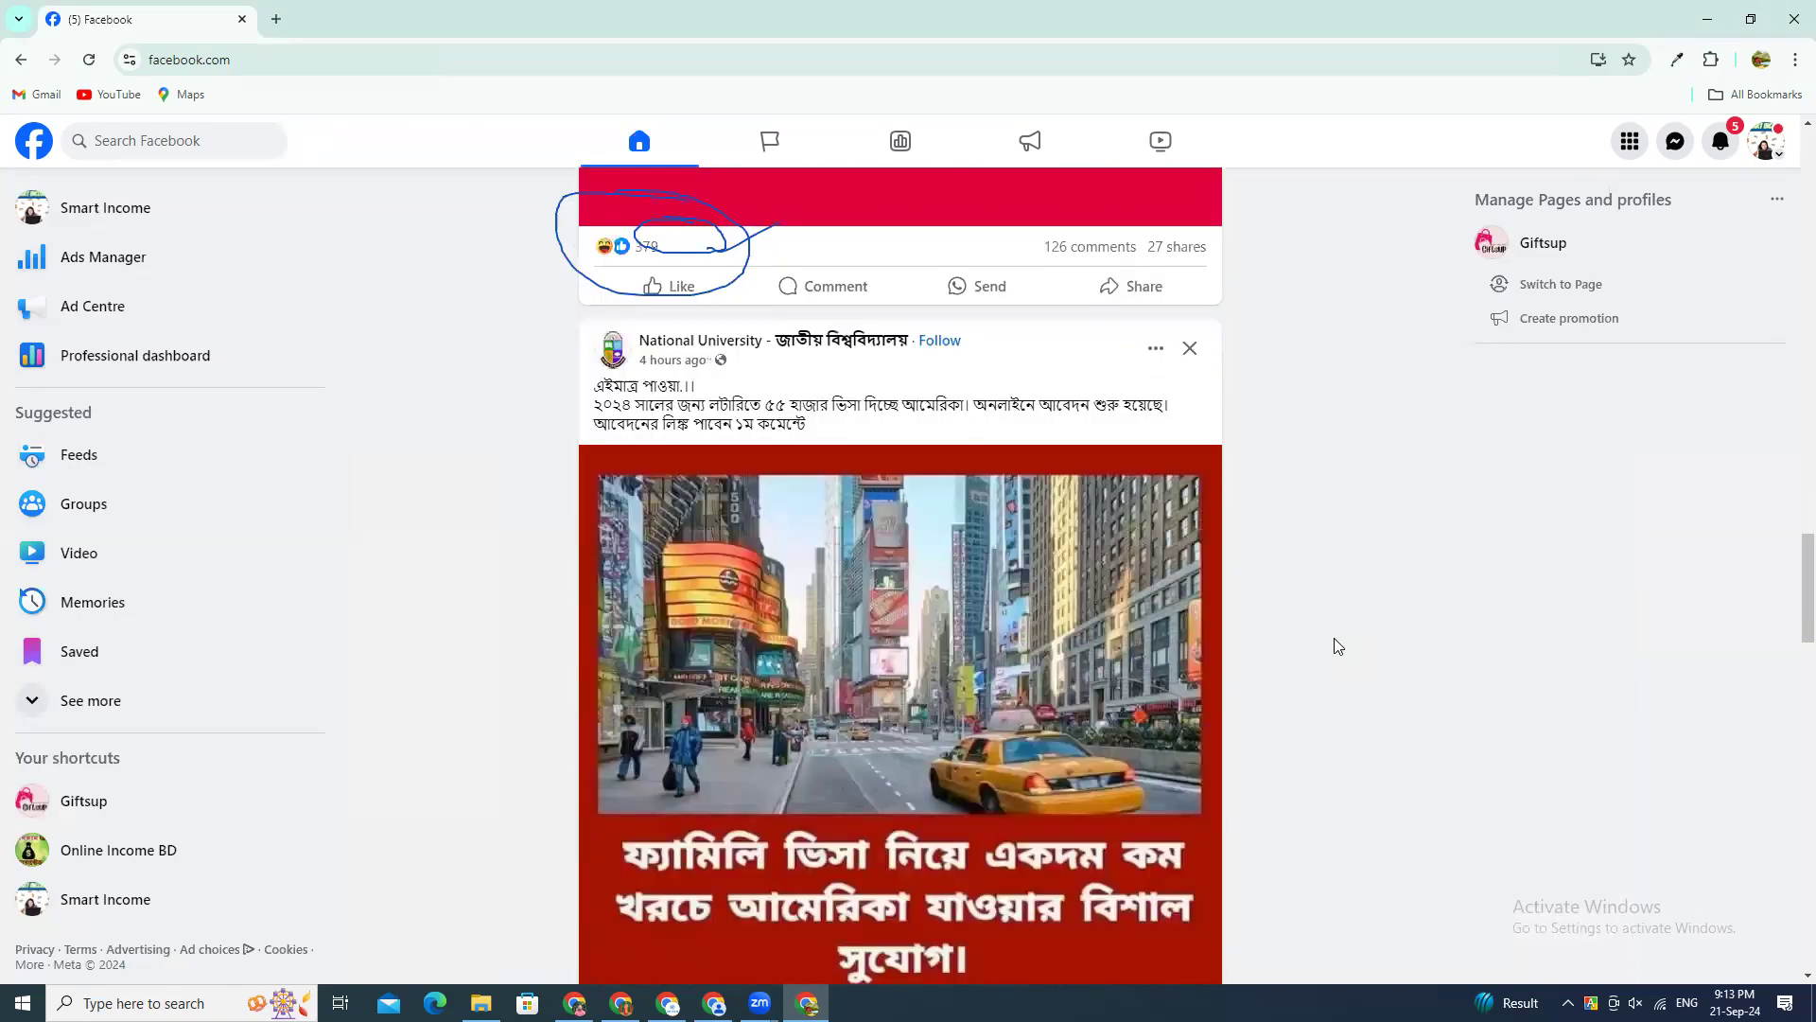
{"action": "scroll", "coordinate": [1338, 646], "scroll_direction": "down", "scroll_amount": 3}
{"action": "scroll", "coordinate": [1334, 646], "scroll_direction": "down", "scroll_amount": 9}
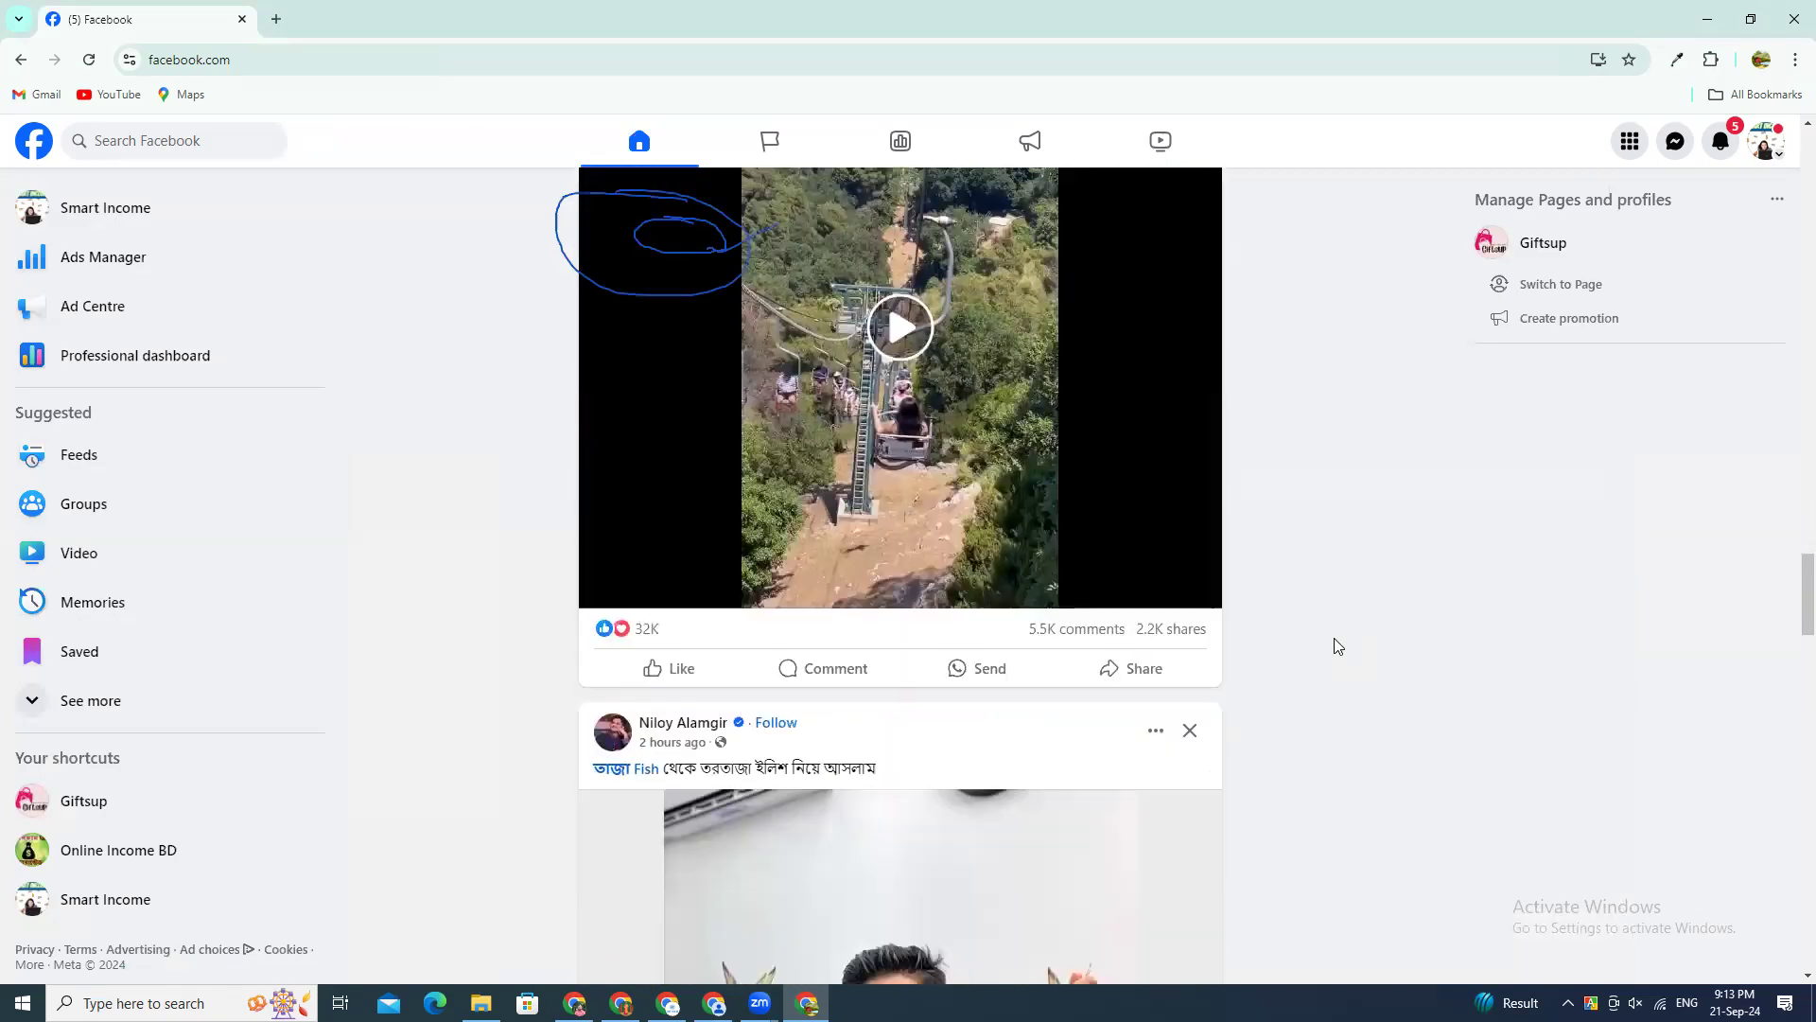
{"action": "scroll", "coordinate": [1229, 388], "scroll_direction": "up", "scroll_amount": 8}
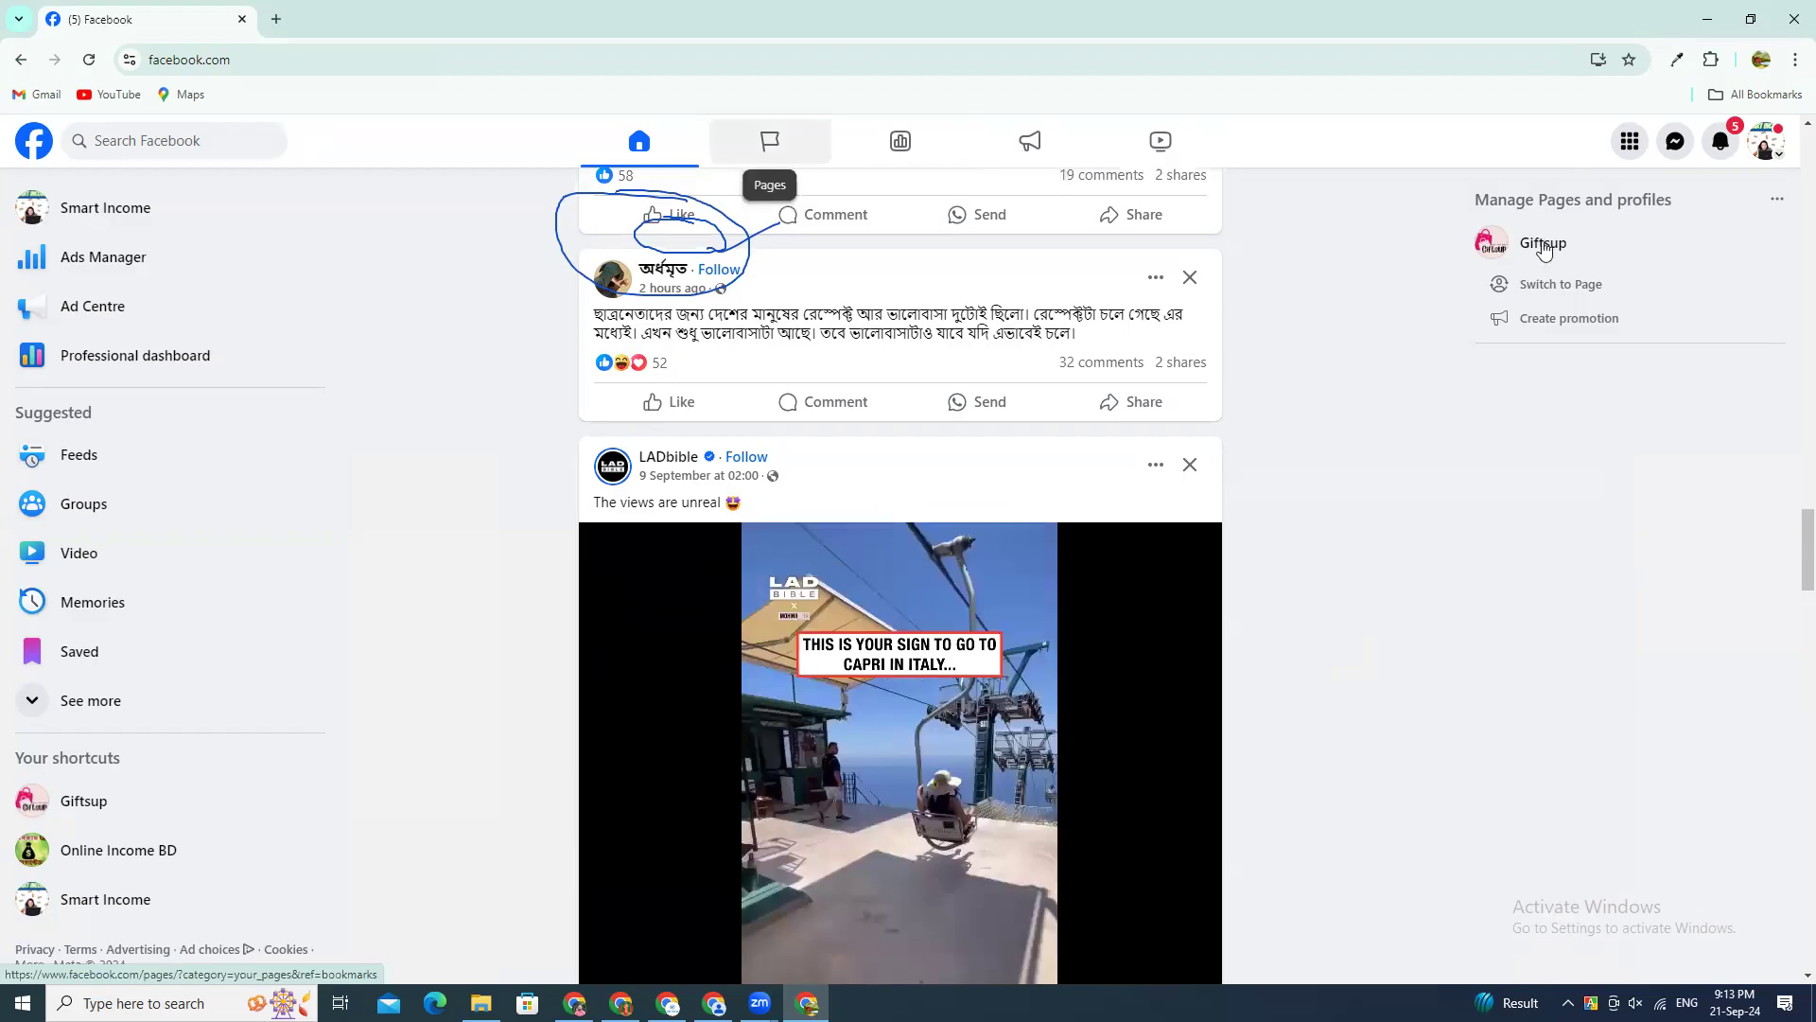
Step: Open the full Facebook menu and examine its Professional section with the ad tools
{"action": "left_click", "coordinate": [1628, 144]}
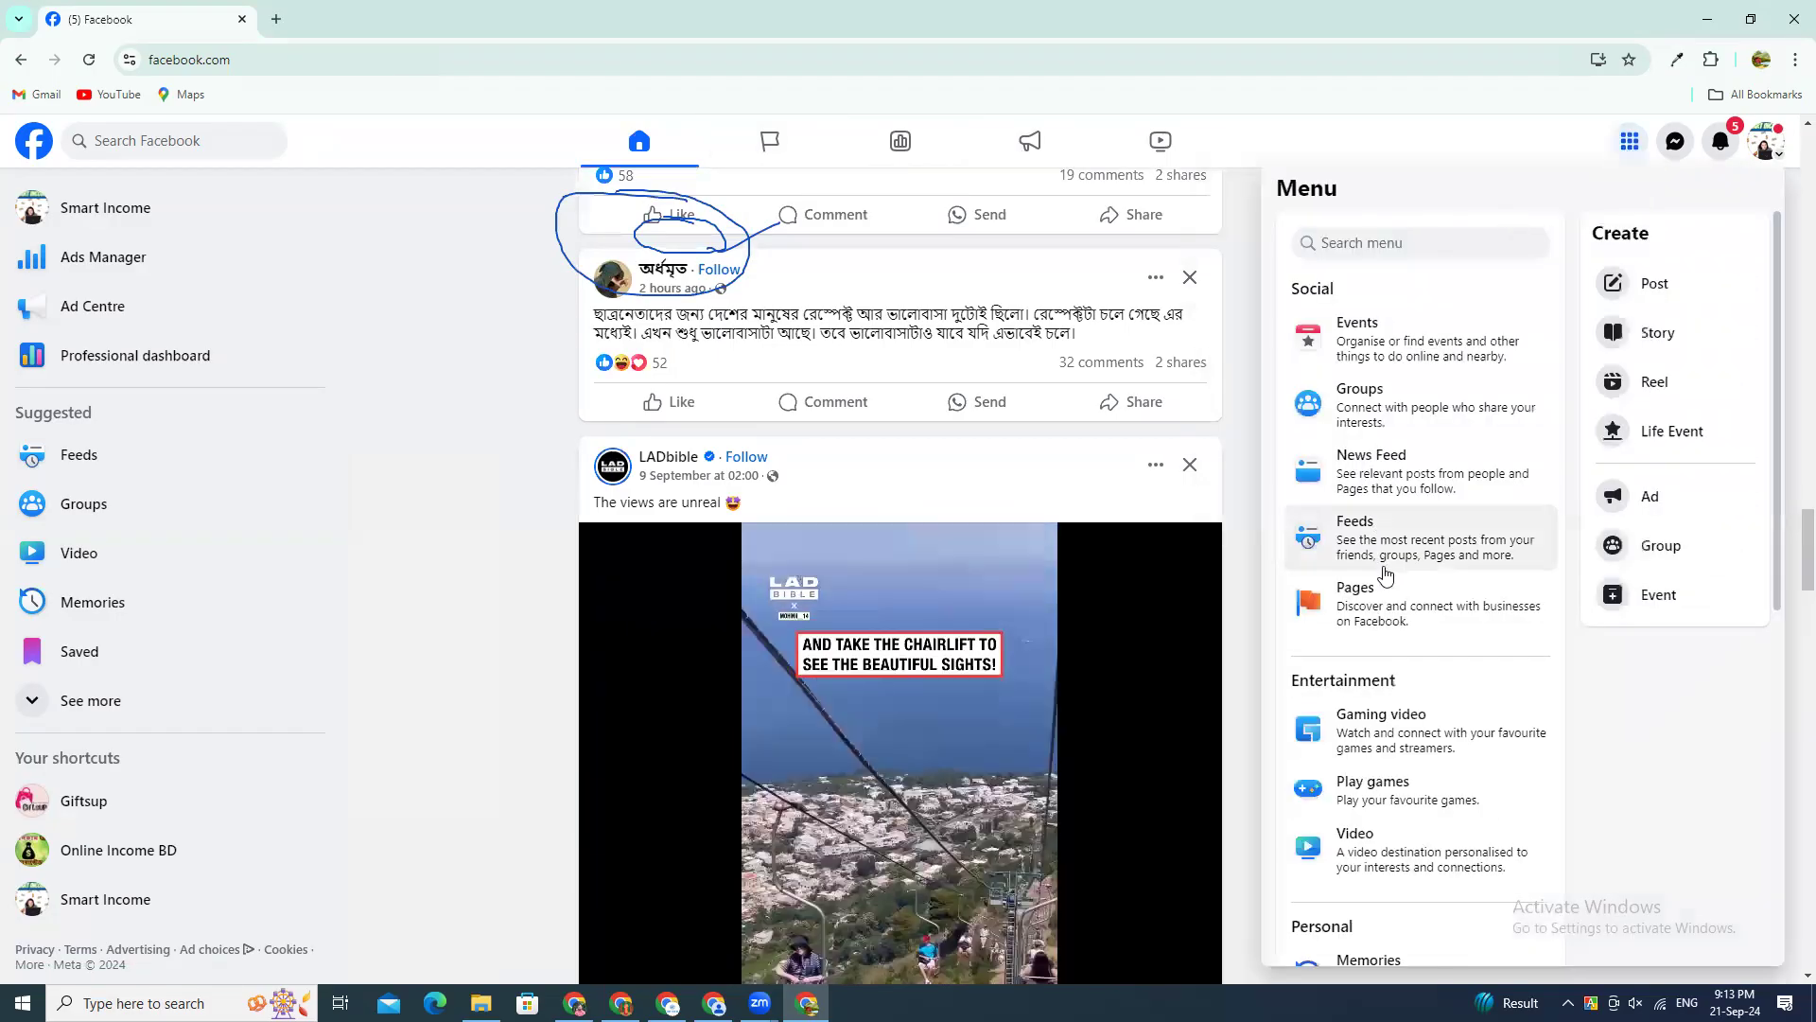
{"action": "scroll", "coordinate": [1385, 573], "scroll_direction": "down", "scroll_amount": 3}
{"action": "scroll", "coordinate": [1405, 605], "scroll_direction": "down", "scroll_amount": 1}
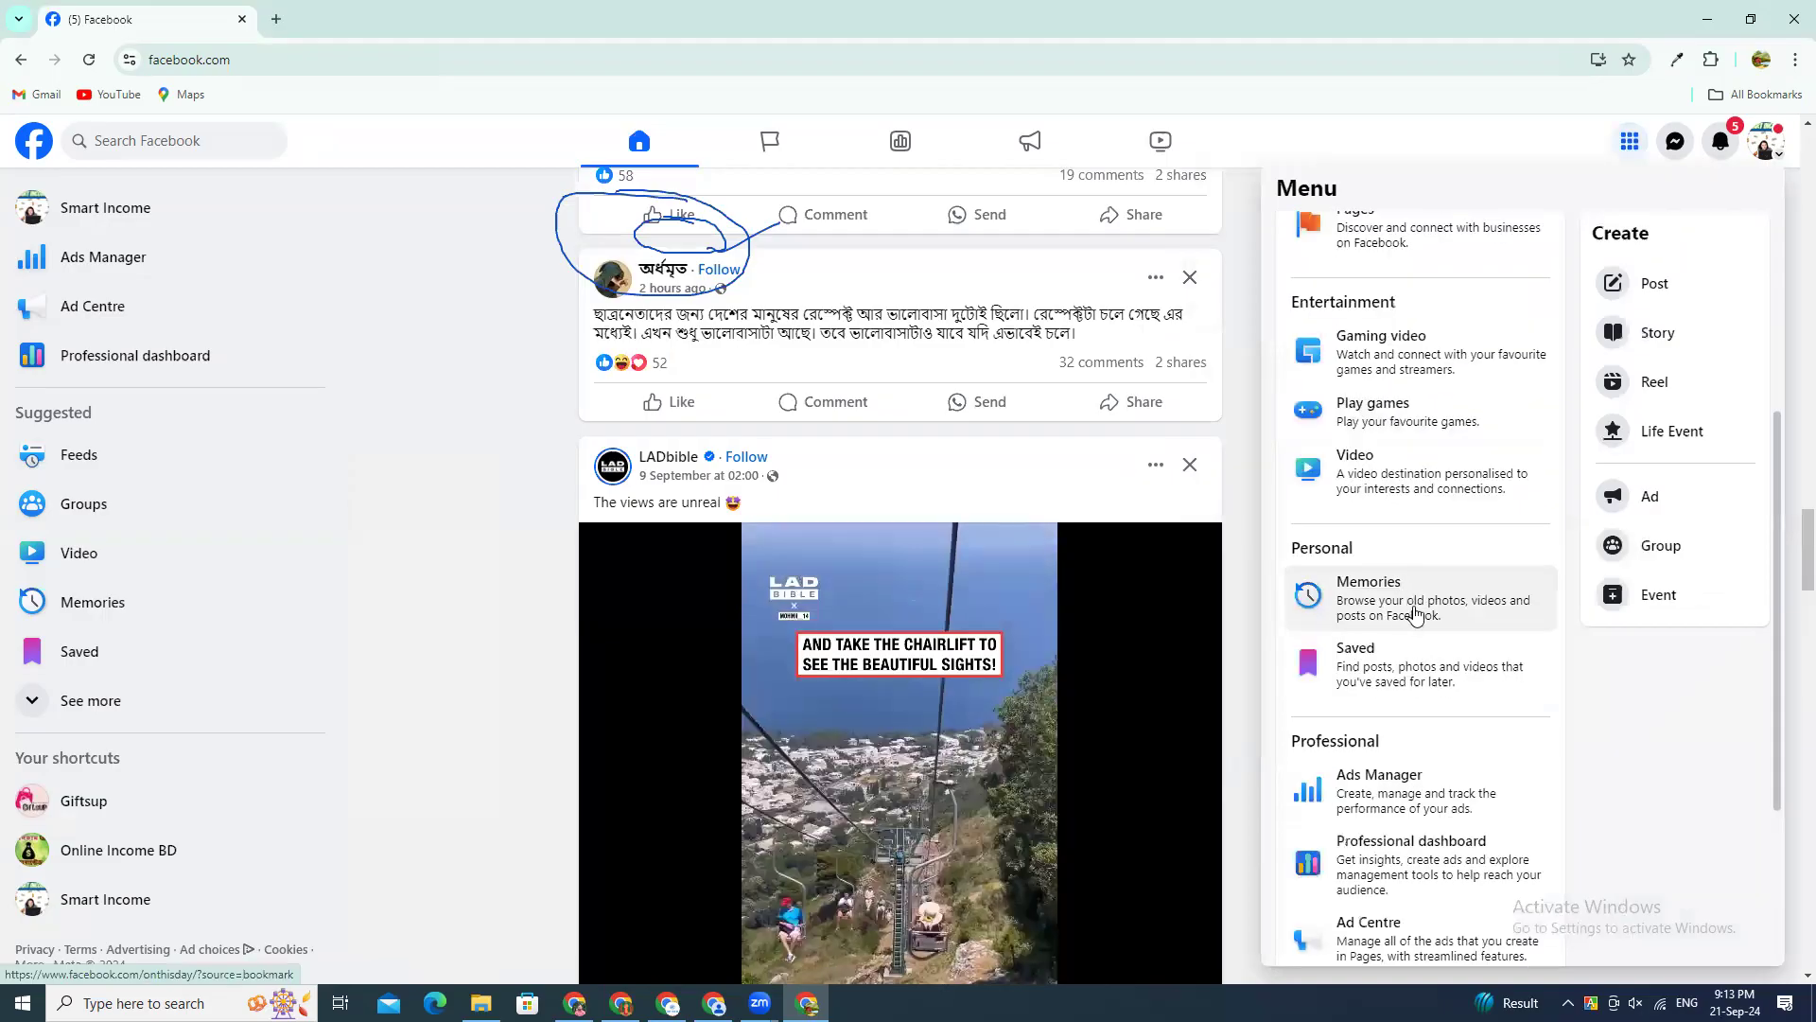
{"action": "scroll", "coordinate": [1416, 613], "scroll_direction": "down", "scroll_amount": 3}
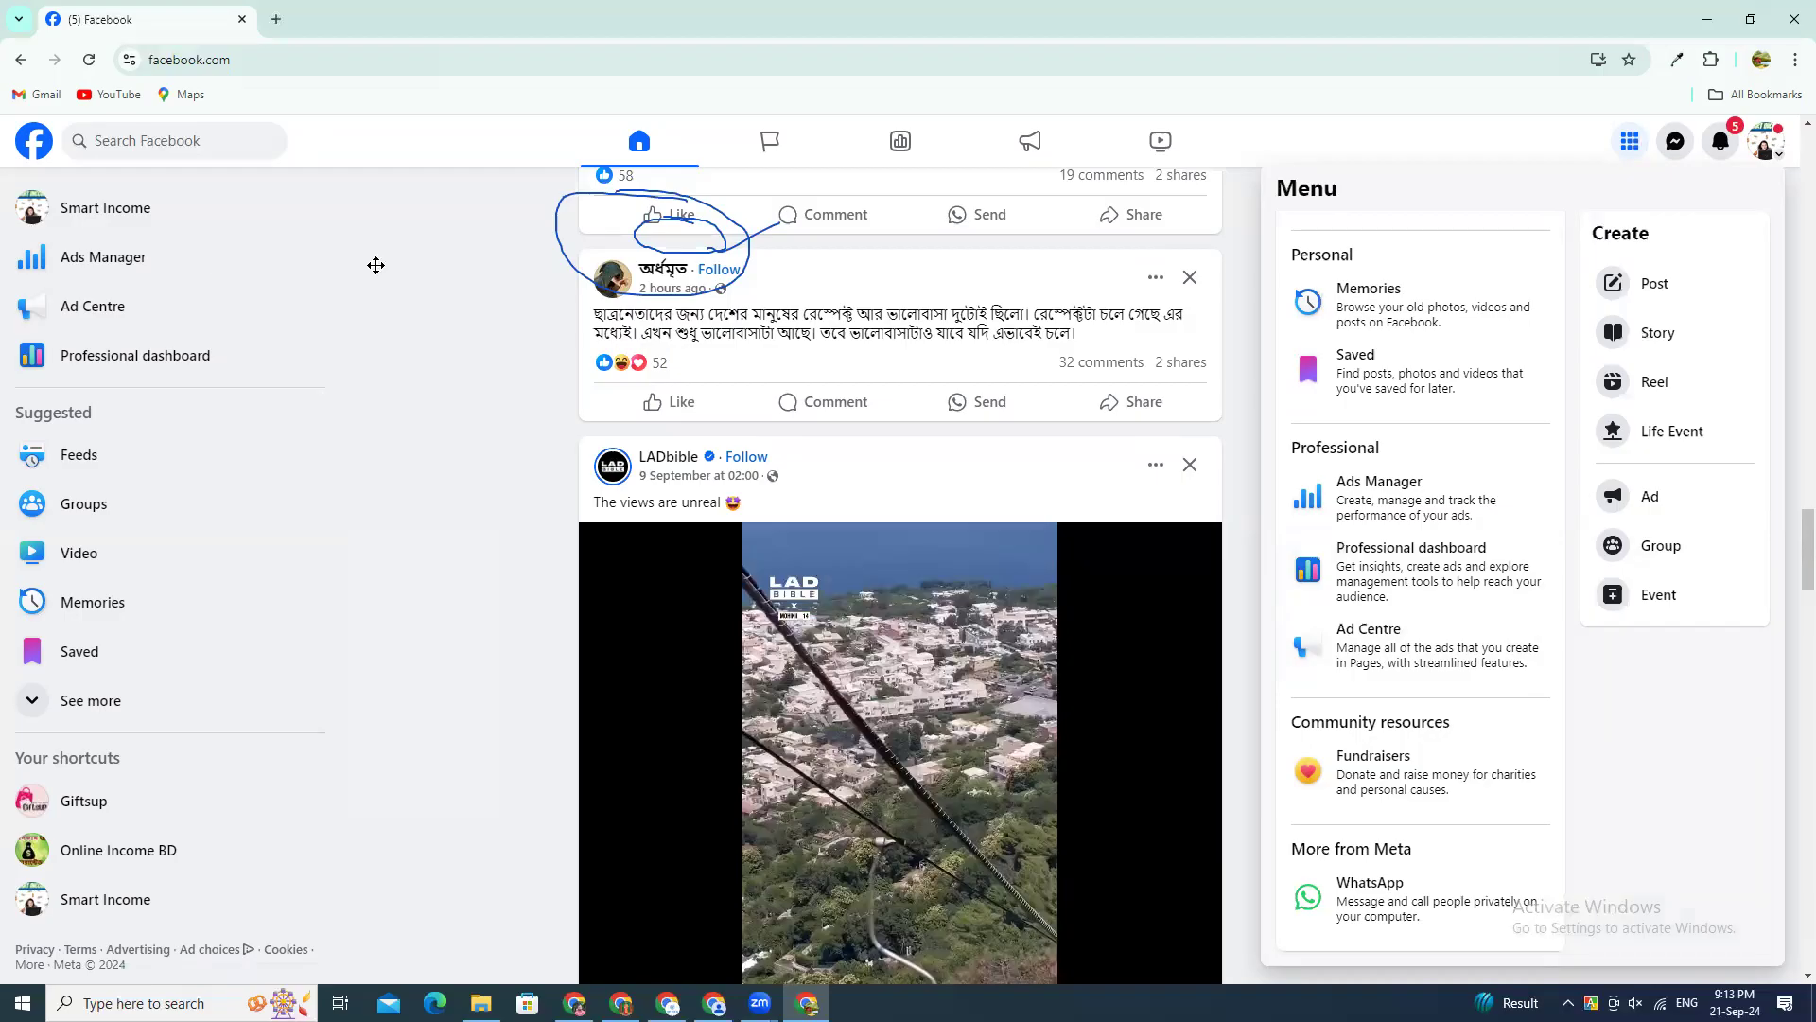
Step: Add an on-screen text note over the feed with the first line "1. Page"
{"action": "left_click", "coordinate": [1800, 772]}
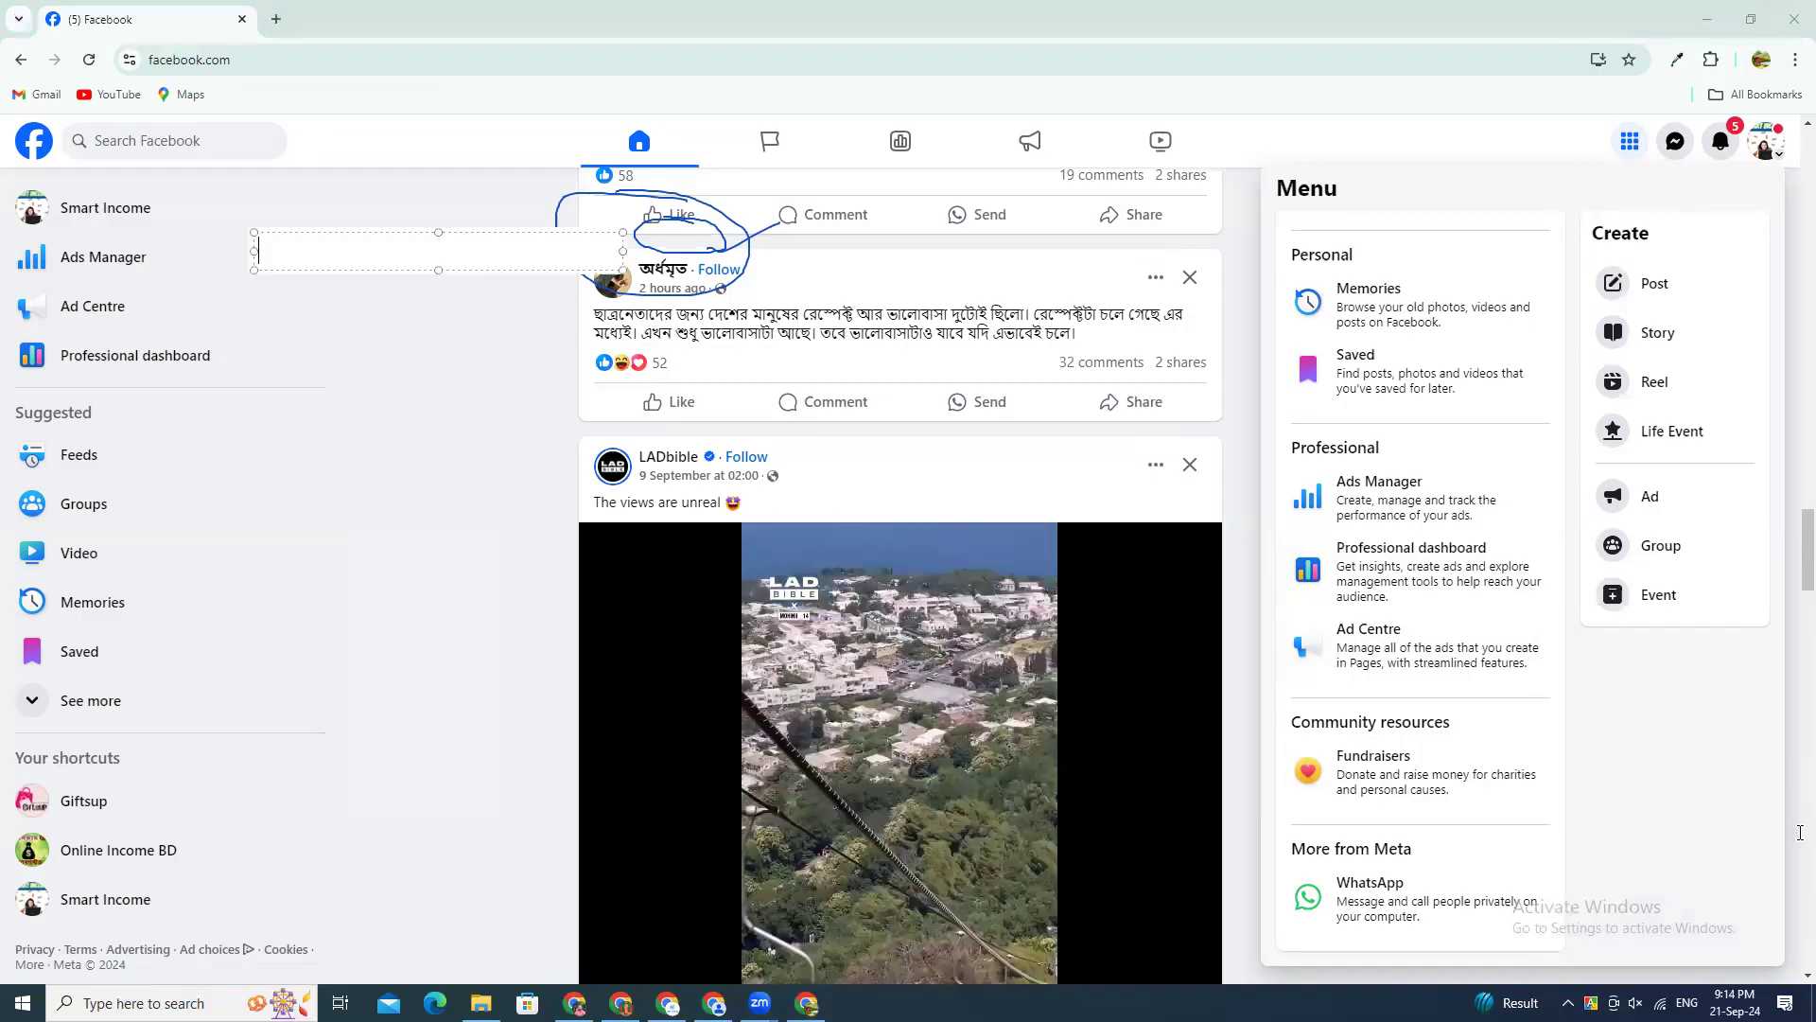
{"action": "type", "text": "Page"}
{"action": "key", "text": "Return"}
{"action": "type", "text": "1."}
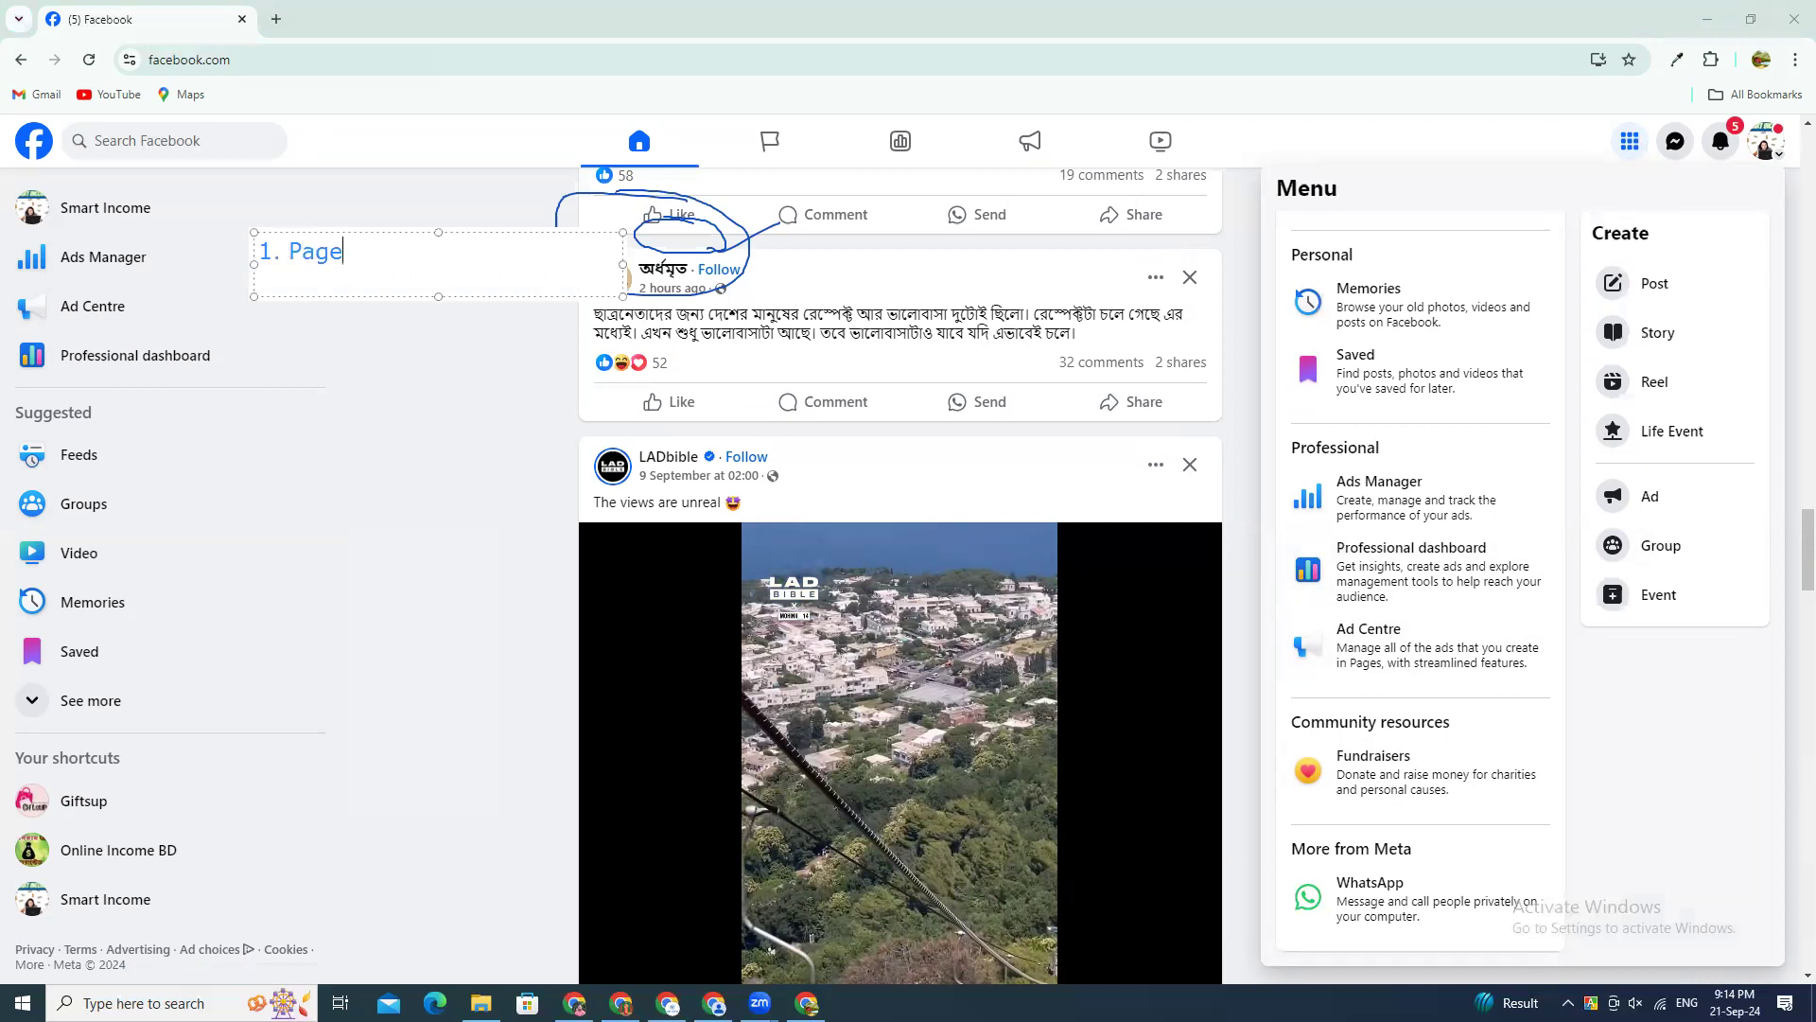
Step: Add the second line "2. Ads account" to the text note
{"action": "key", "text": "Return"}
{"action": "type", "text": "2."}
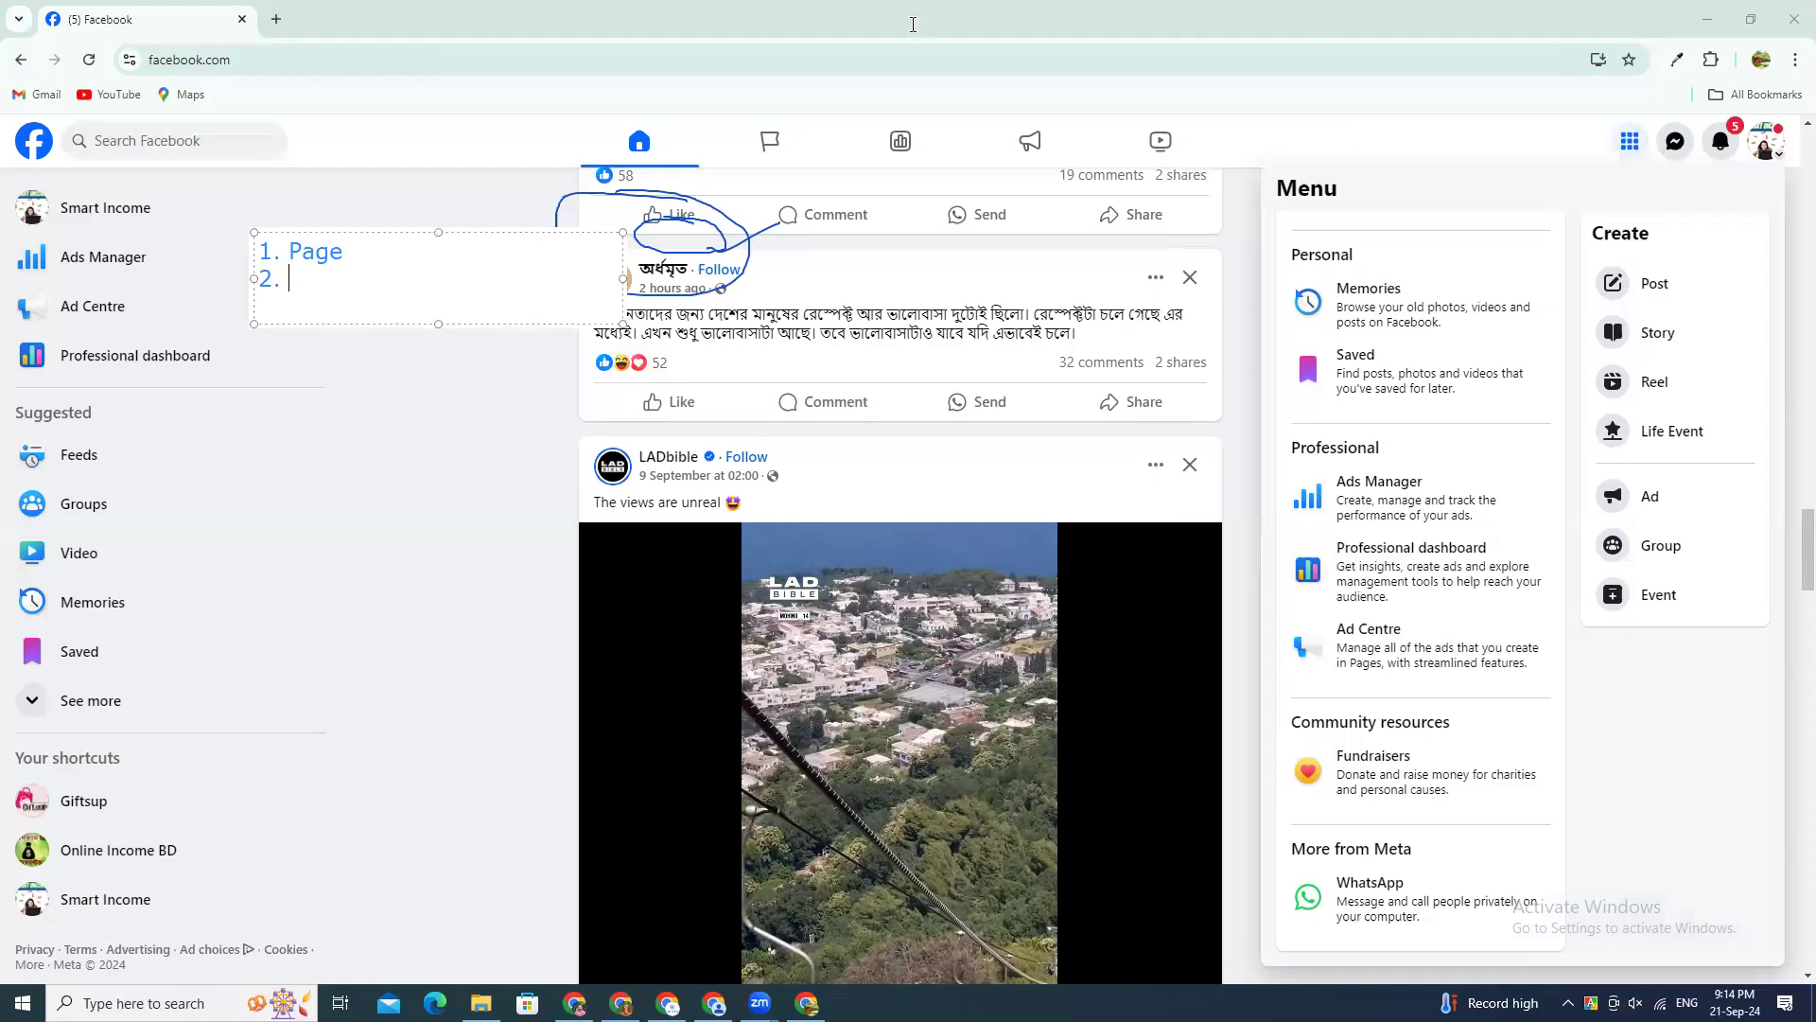
{"action": "left_click", "coordinate": [296, 299]}
{"action": "type", "text": "ads"}
{"action": "key", "text": "BackSpace"}
{"action": "key", "text": "BackSpace"}
{"action": "key", "text": "BackSpace"}
{"action": "key", "text": "BackSpace"}
{"action": "type", "text": "Ads account"}
{"action": "key", "text": "Return"}
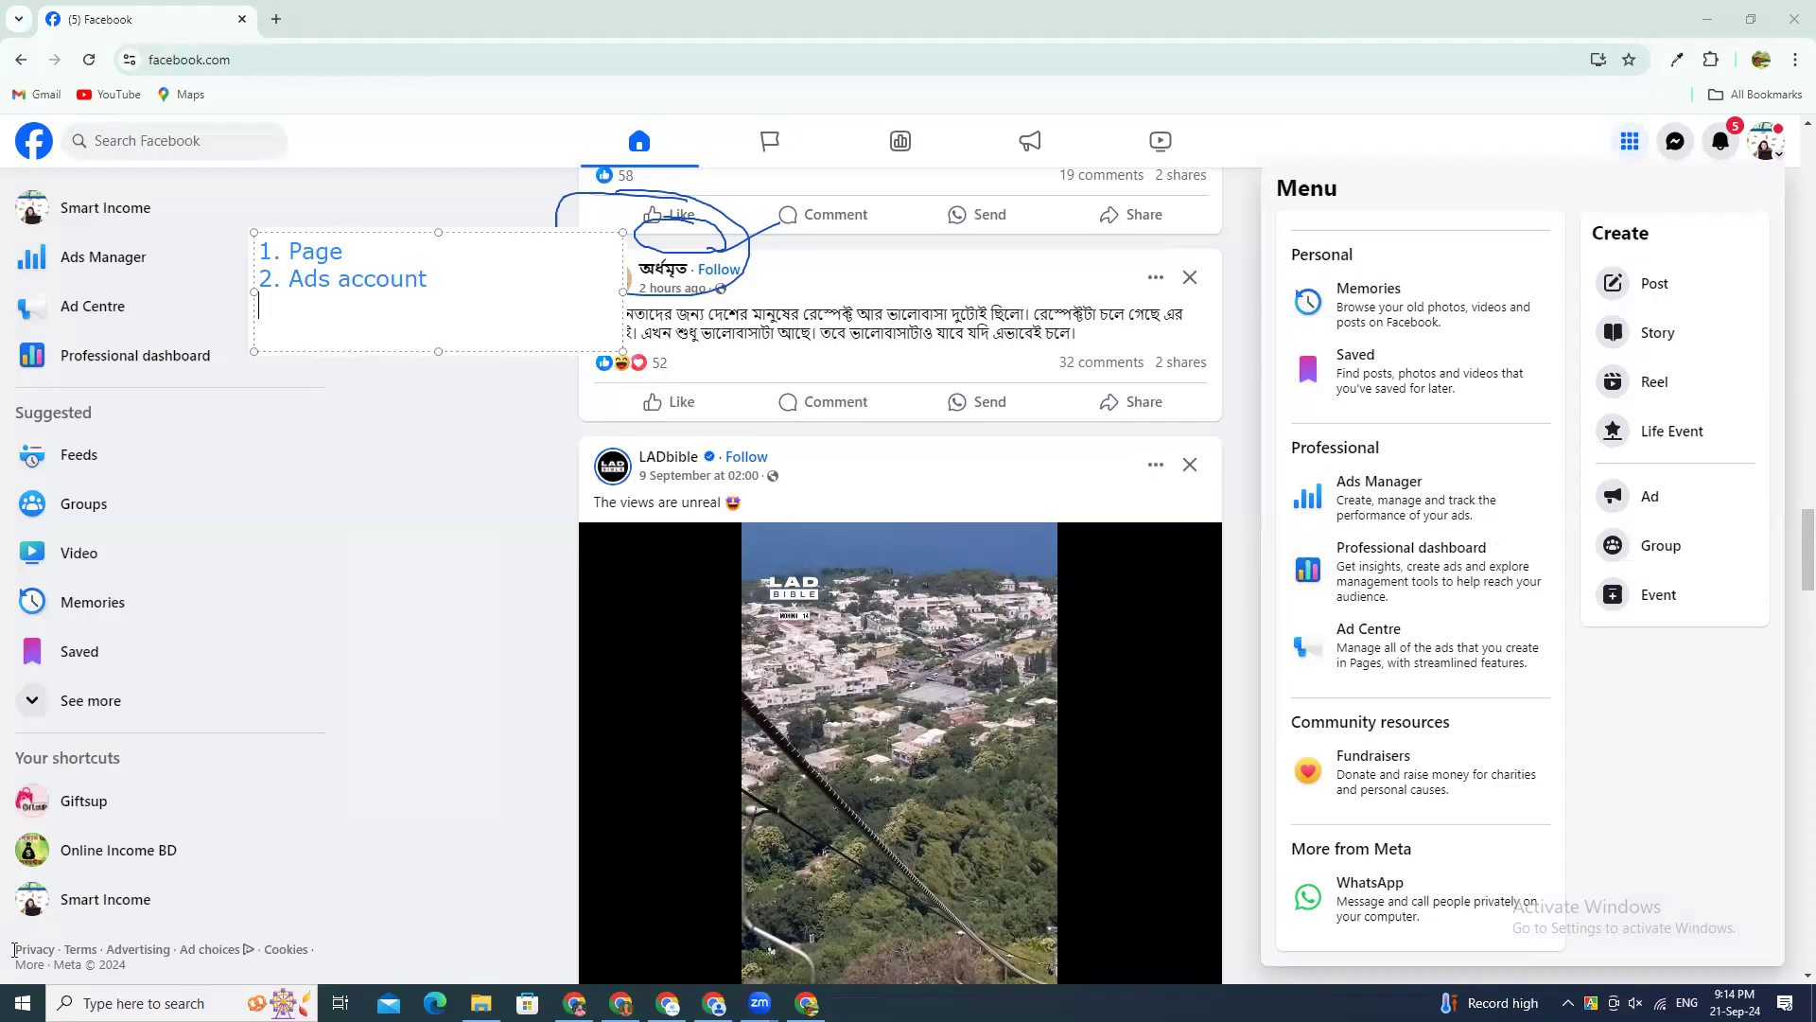
Step: Add the third line "3. payment method(dual currency)" to the text note
{"action": "type", "text": "3. payment met"}
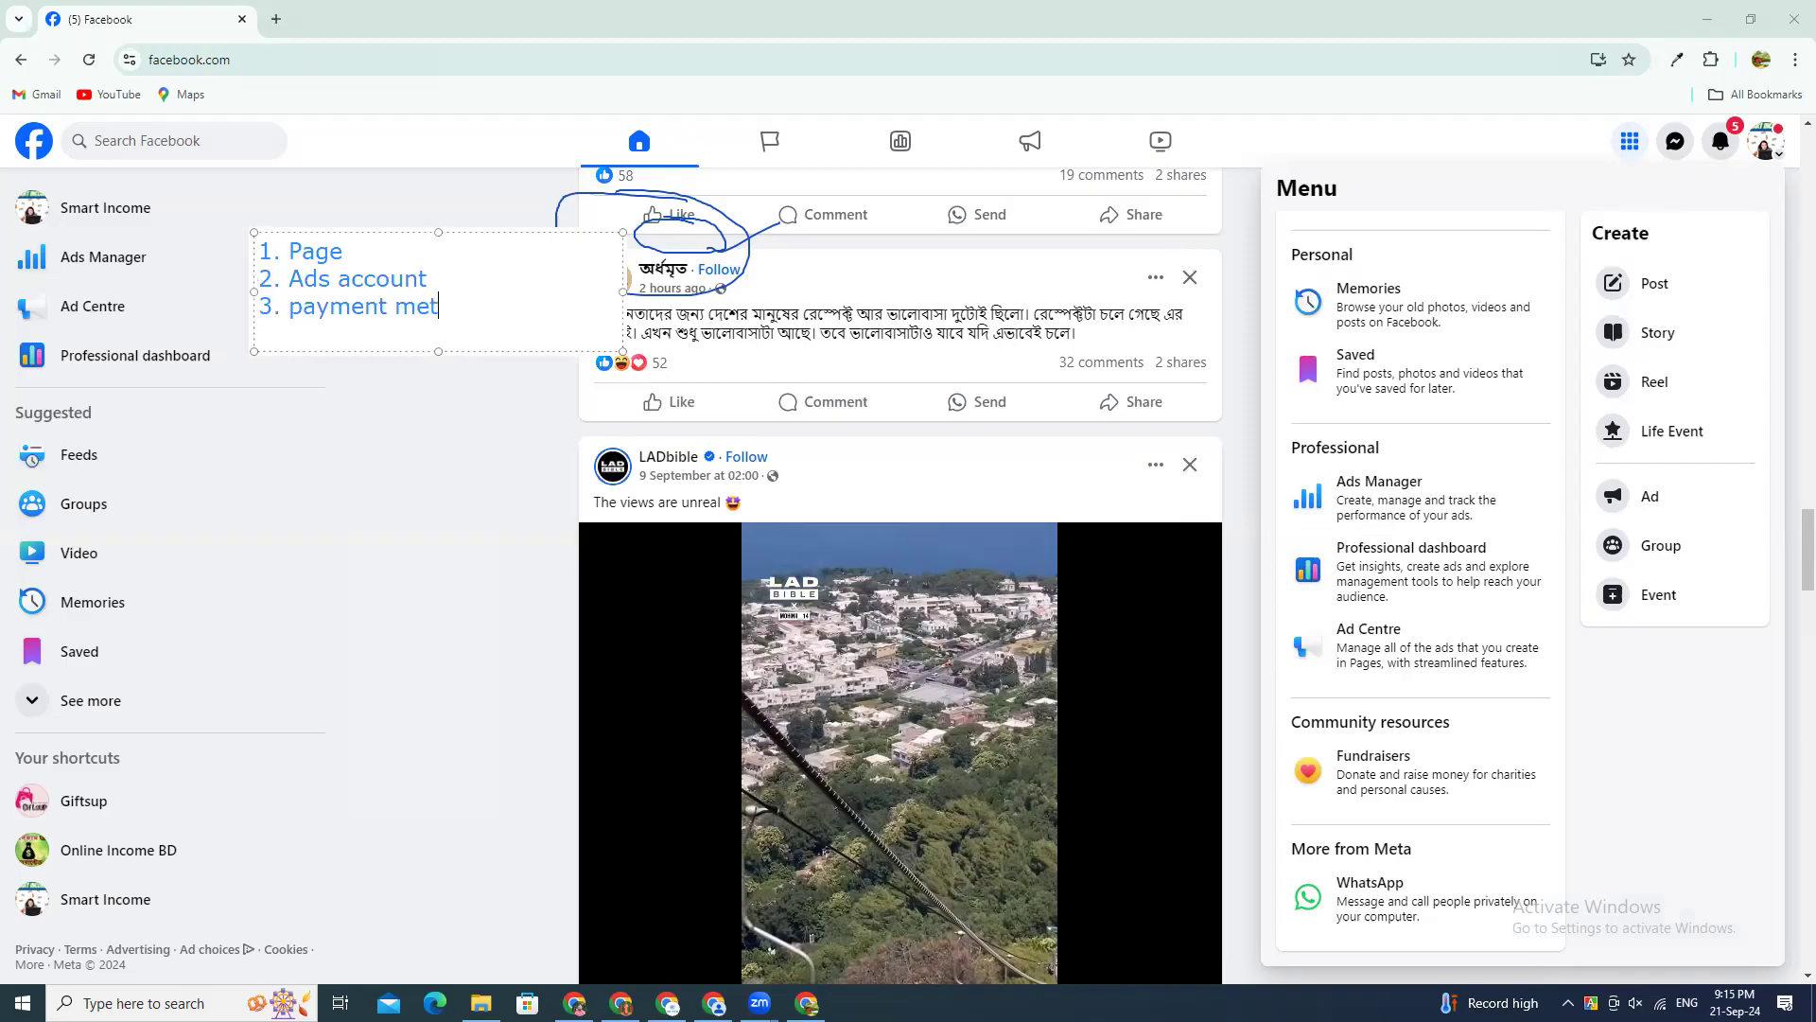
{"action": "type", "text": "hod"}
{"action": "type", "text": "()"}
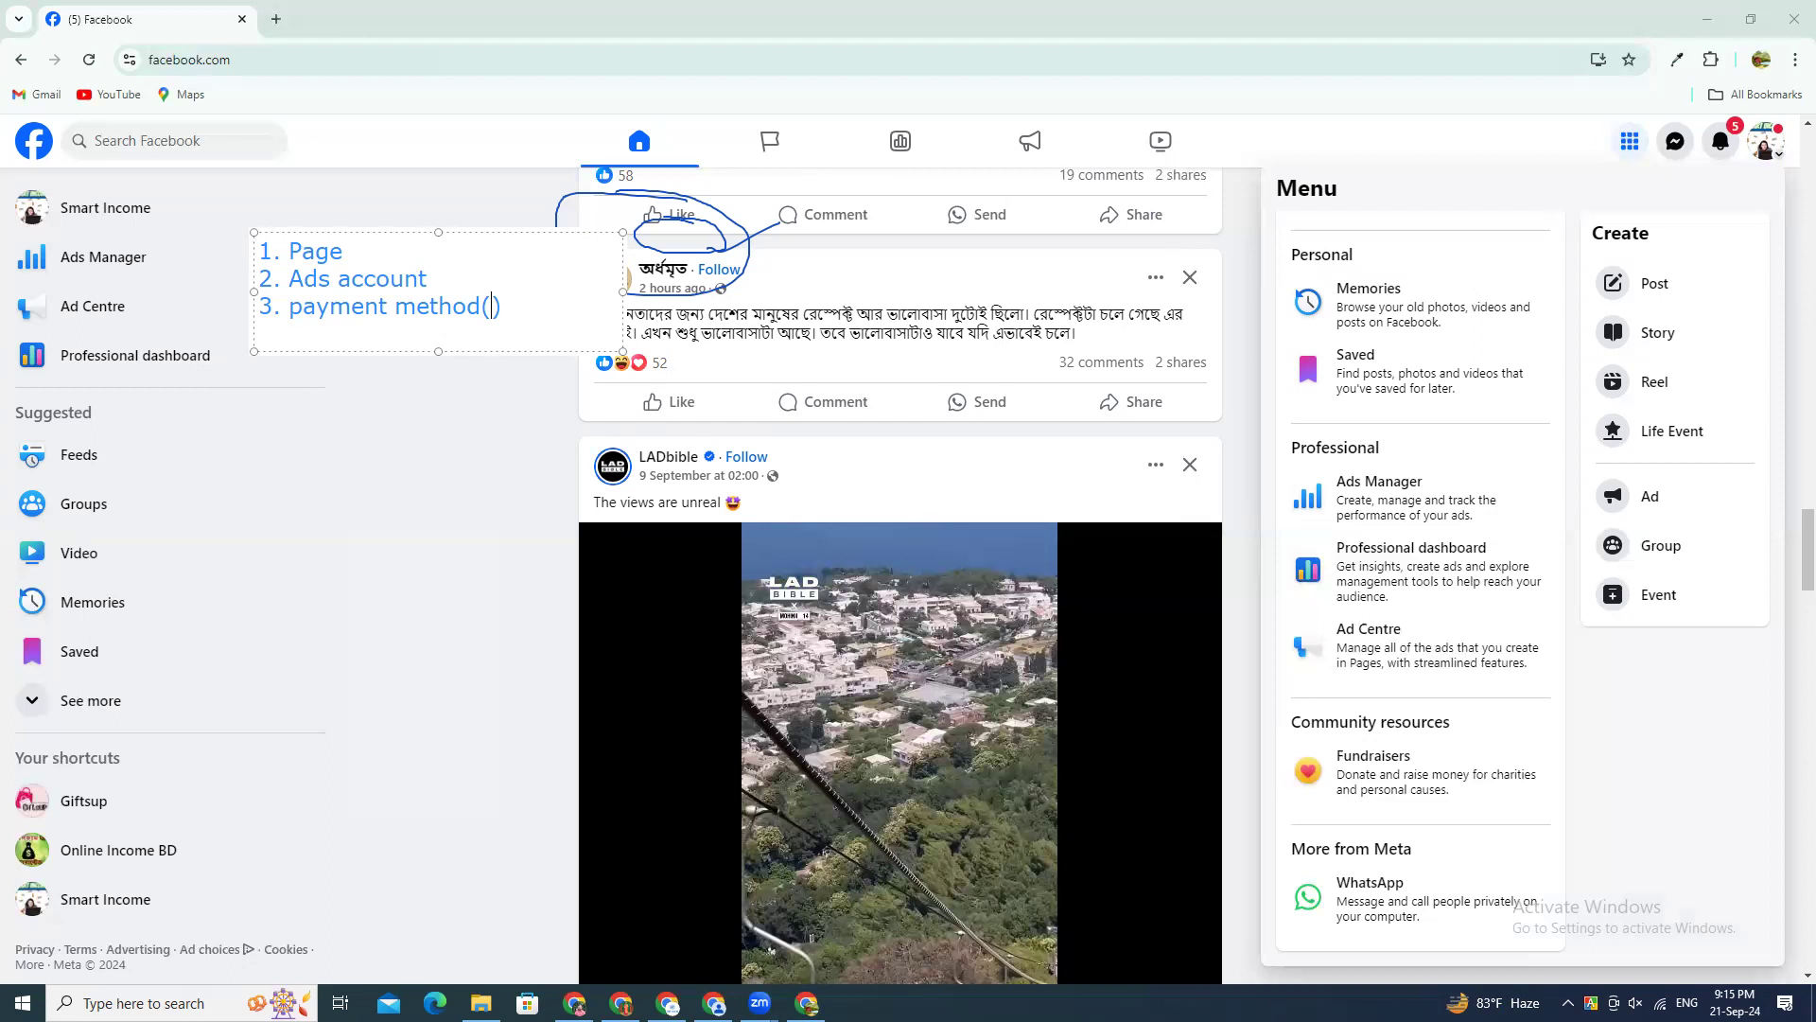
{"action": "type", "text": "dual currency"}
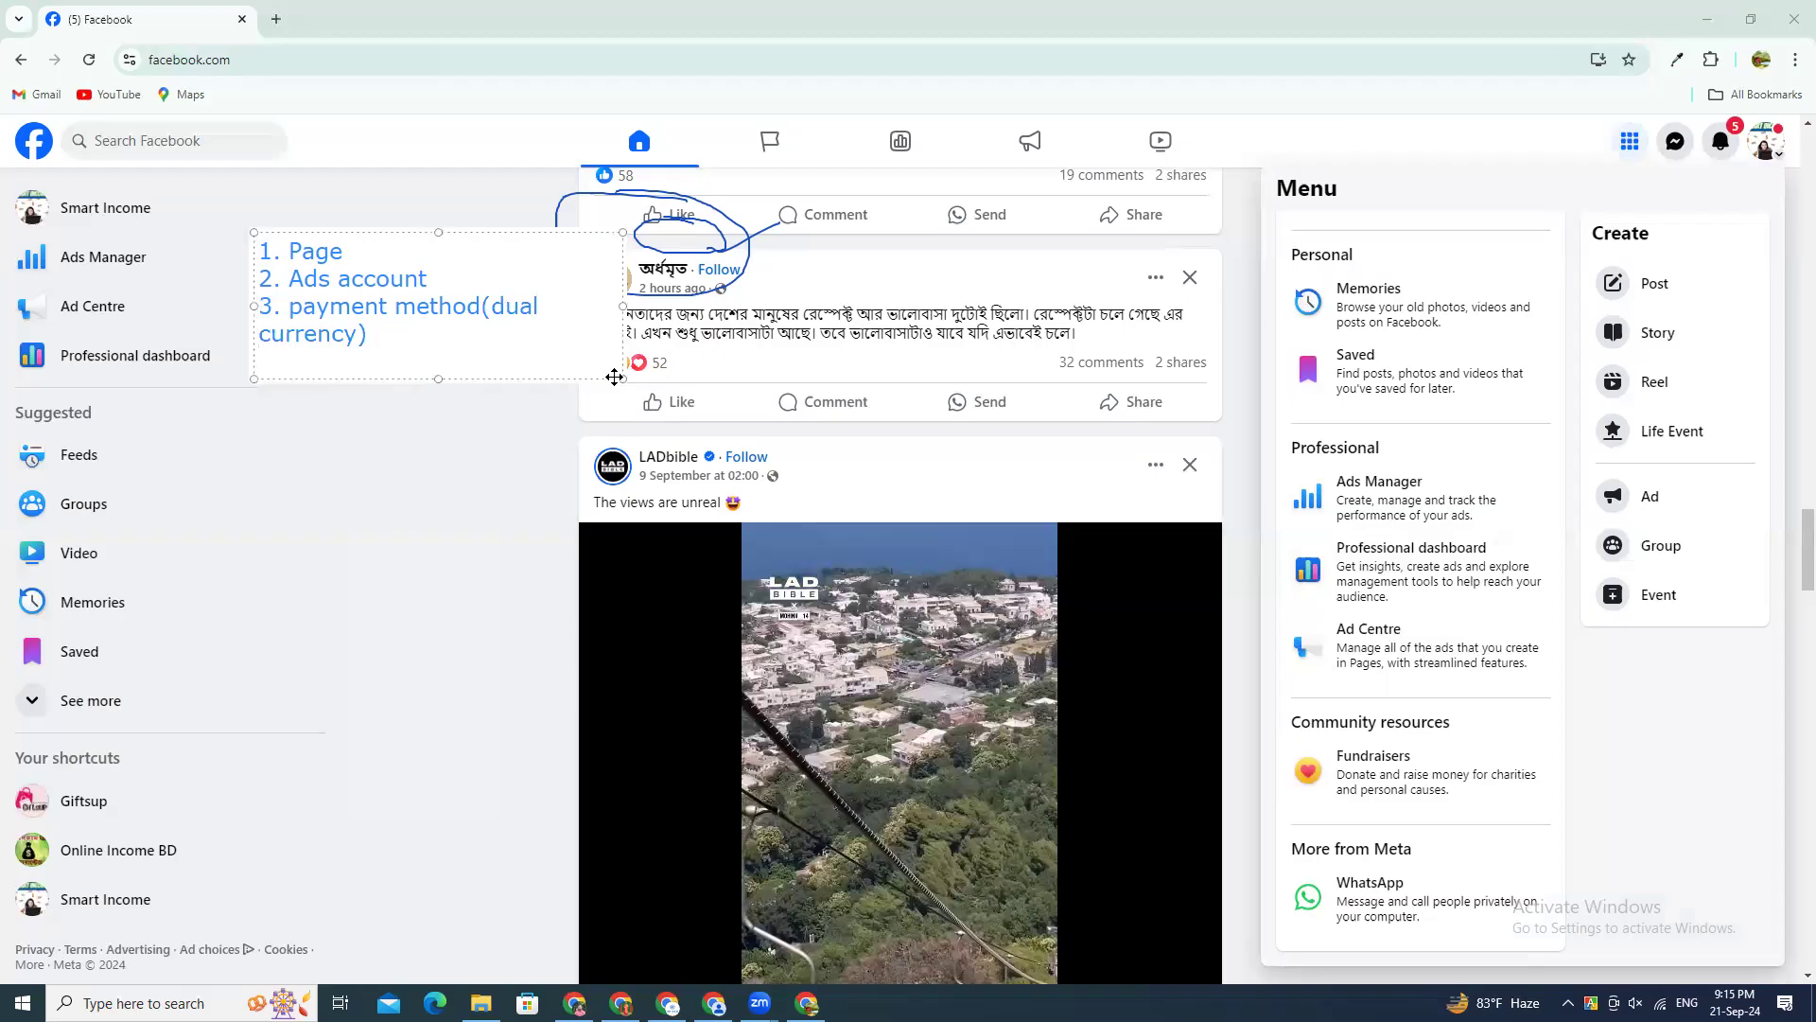
Step: Widen the note's text box and extend the bracketed text in the third line to "dual currency card / payoneer"
{"action": "mouse_move", "coordinate": [622, 379]}
{"action": "left_mouse_down"}
{"action": "mouse_move", "coordinate": [840, 453]}
{"action": "mouse_move", "coordinate": [866, 352]}
{"action": "left_mouse_up"}
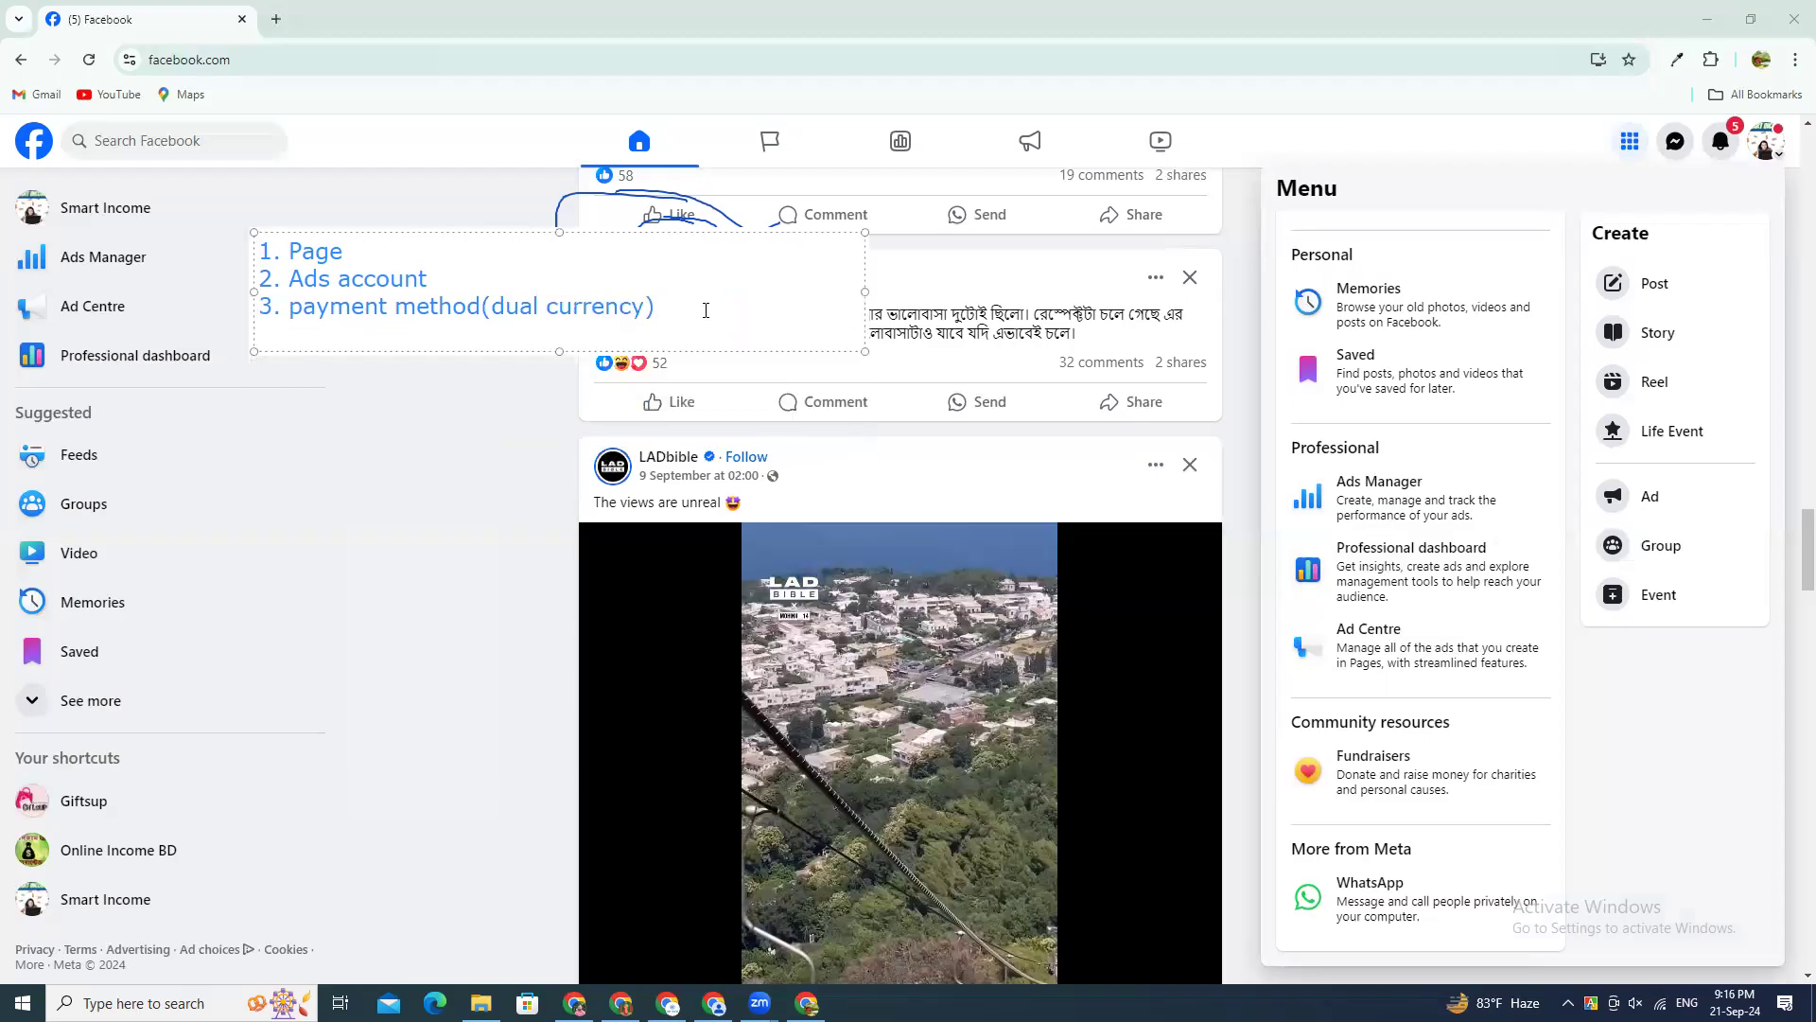
{"action": "left_click", "coordinate": [709, 308]}
{"action": "key", "text": "Return"}
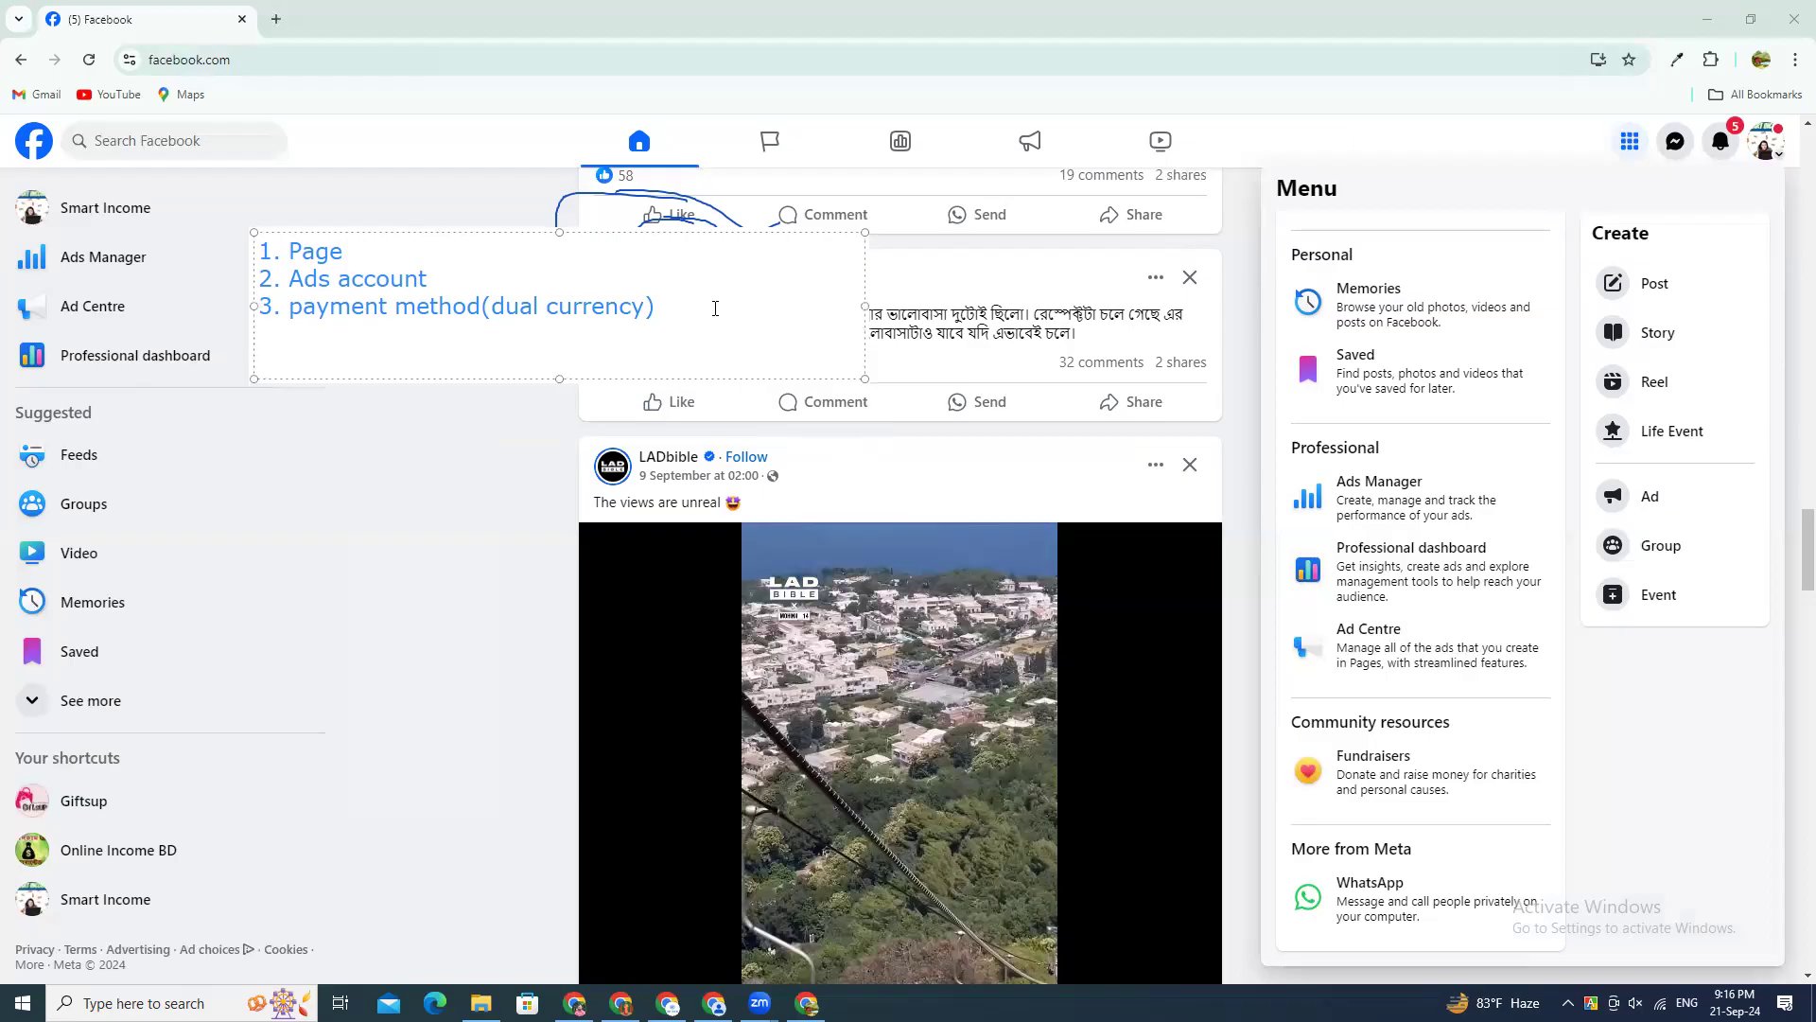
{"action": "left_click", "coordinate": [645, 305]}
{"action": "type", "text": "card"}
{"action": "type", "text": "/"}
{"action": "key", "text": "Right"}
{"action": "key", "text": "Right"}
{"action": "type", "text": "payoneer"}
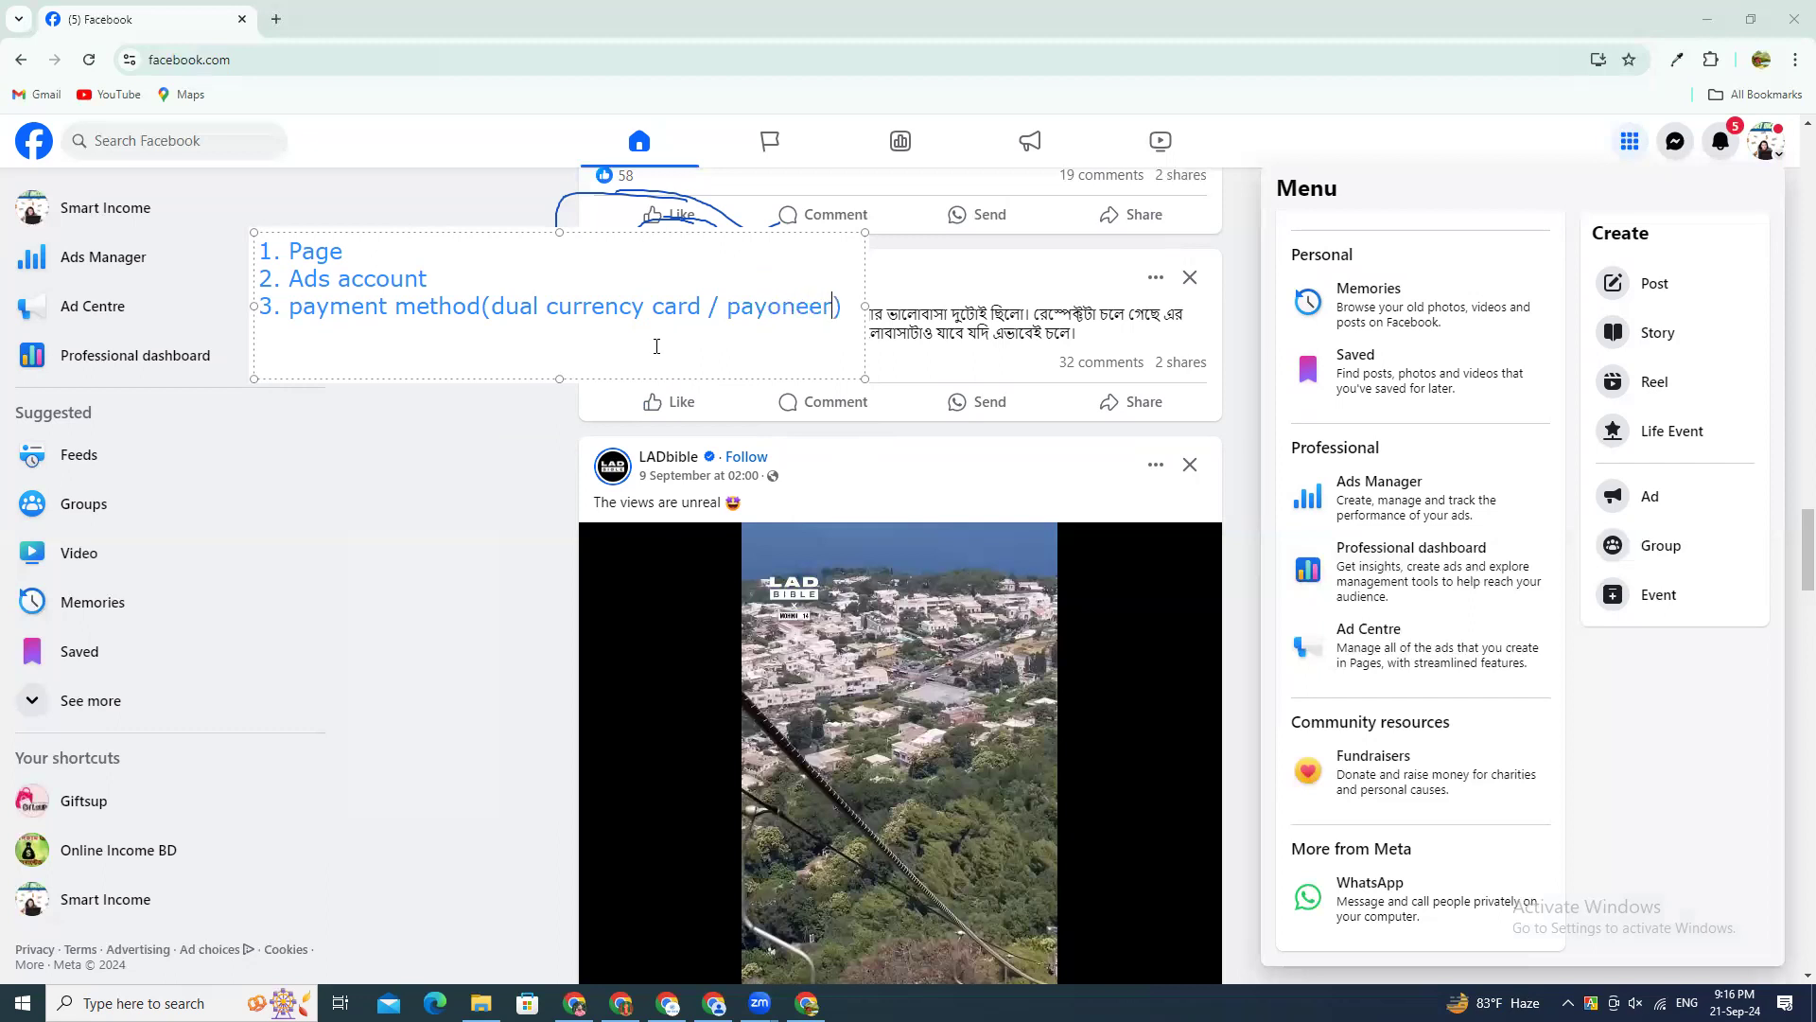
Step: Highlight the word "payoneer" in the note's third line to point it out
{"action": "double_click", "coordinate": [834, 303]}
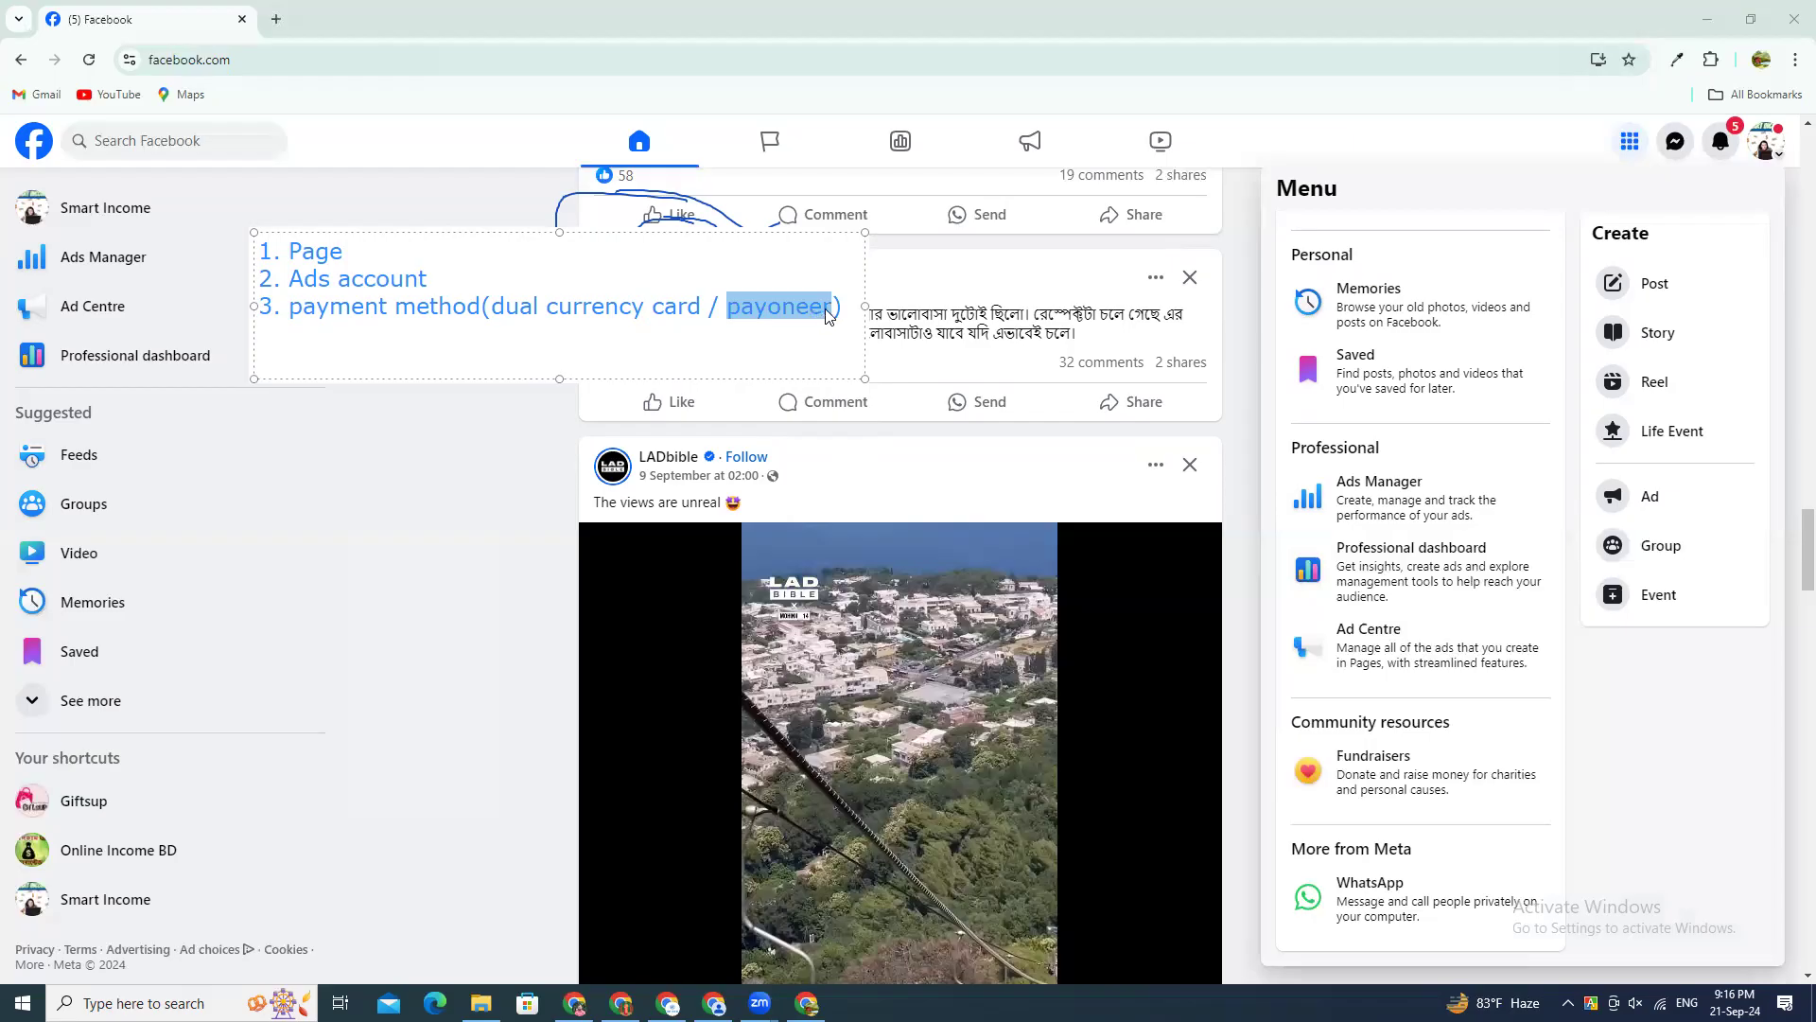
{"action": "left_click", "coordinate": [834, 303]}
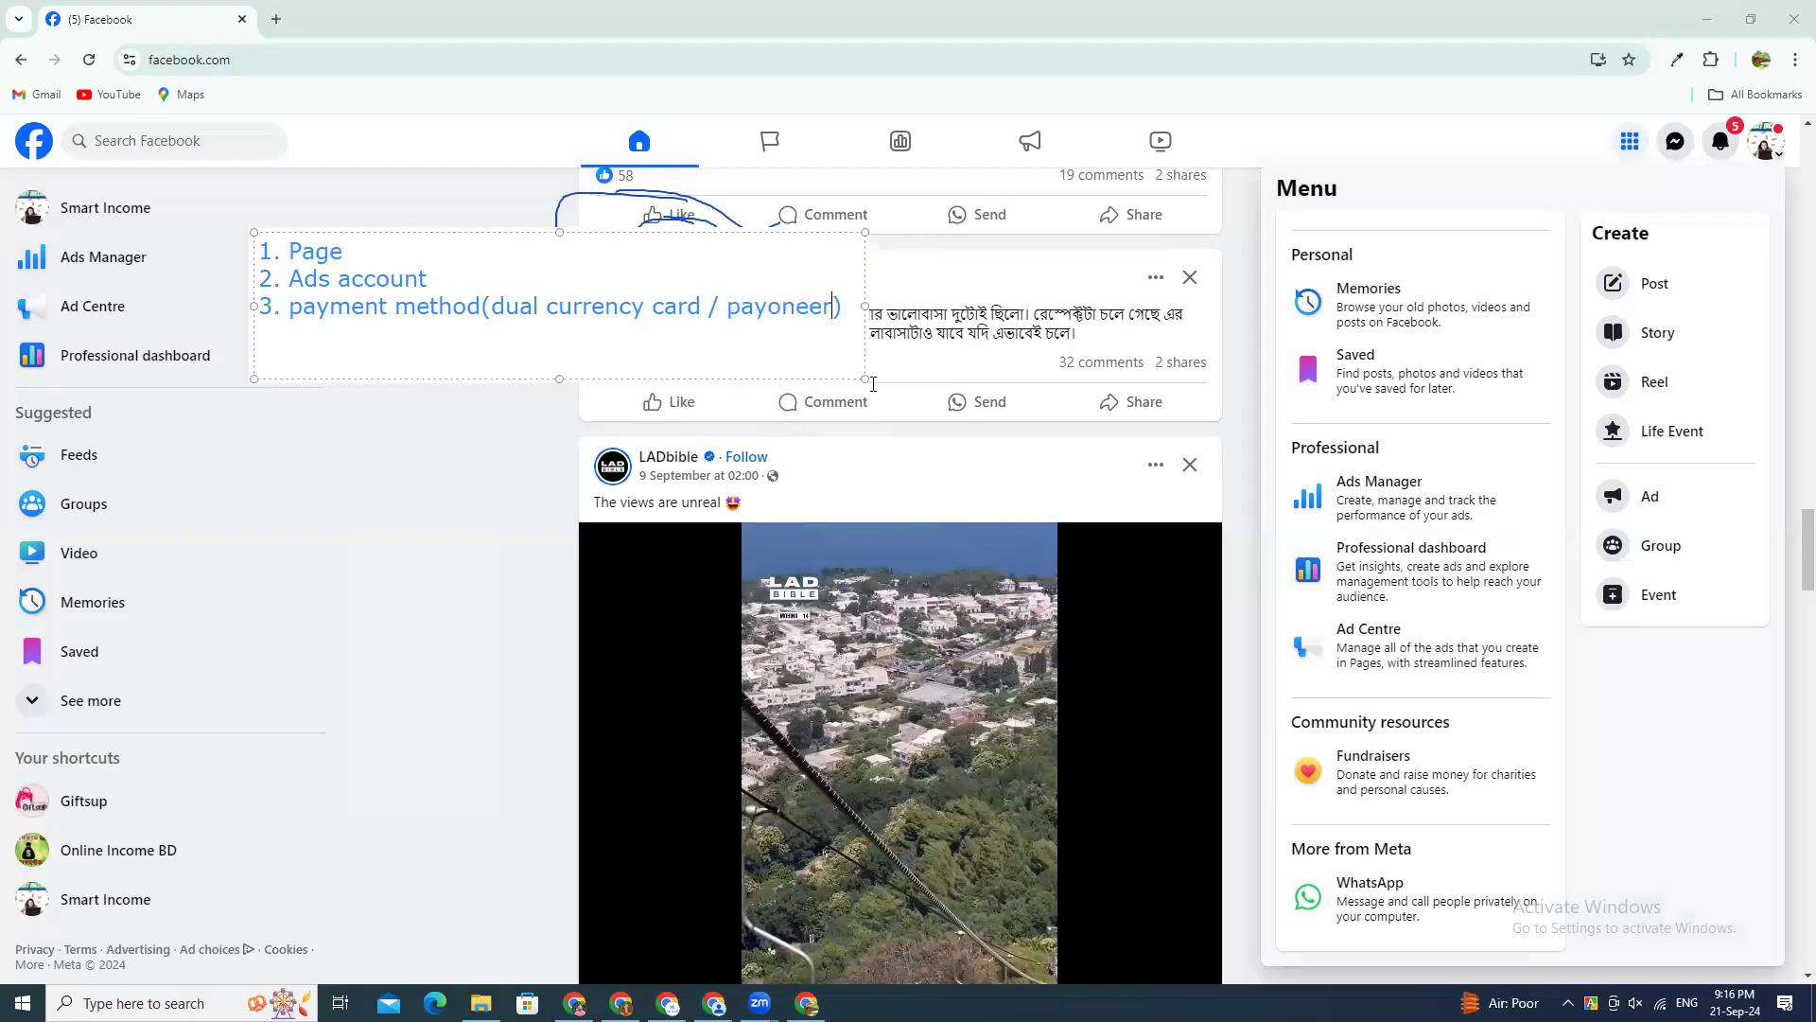
{"action": "left_click_drag", "start_coordinate": [832, 306], "coordinate": [729, 312]}
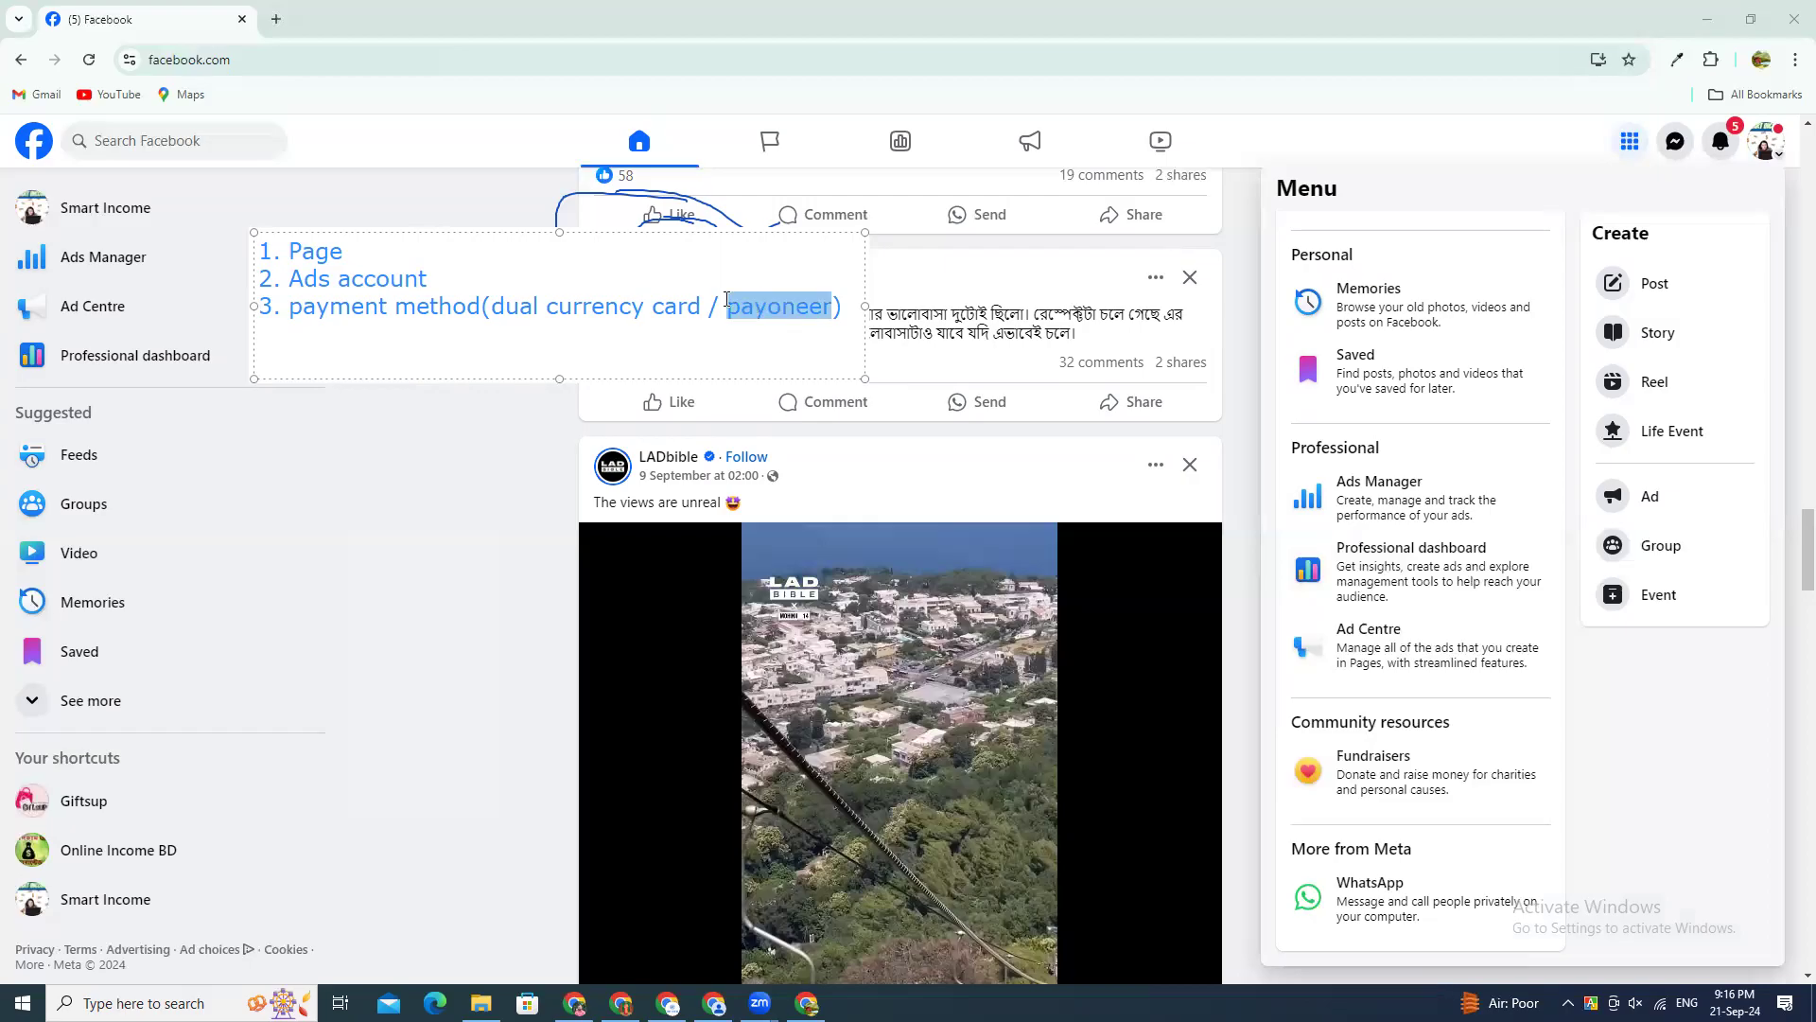
{"action": "left_click", "coordinate": [727, 303]}
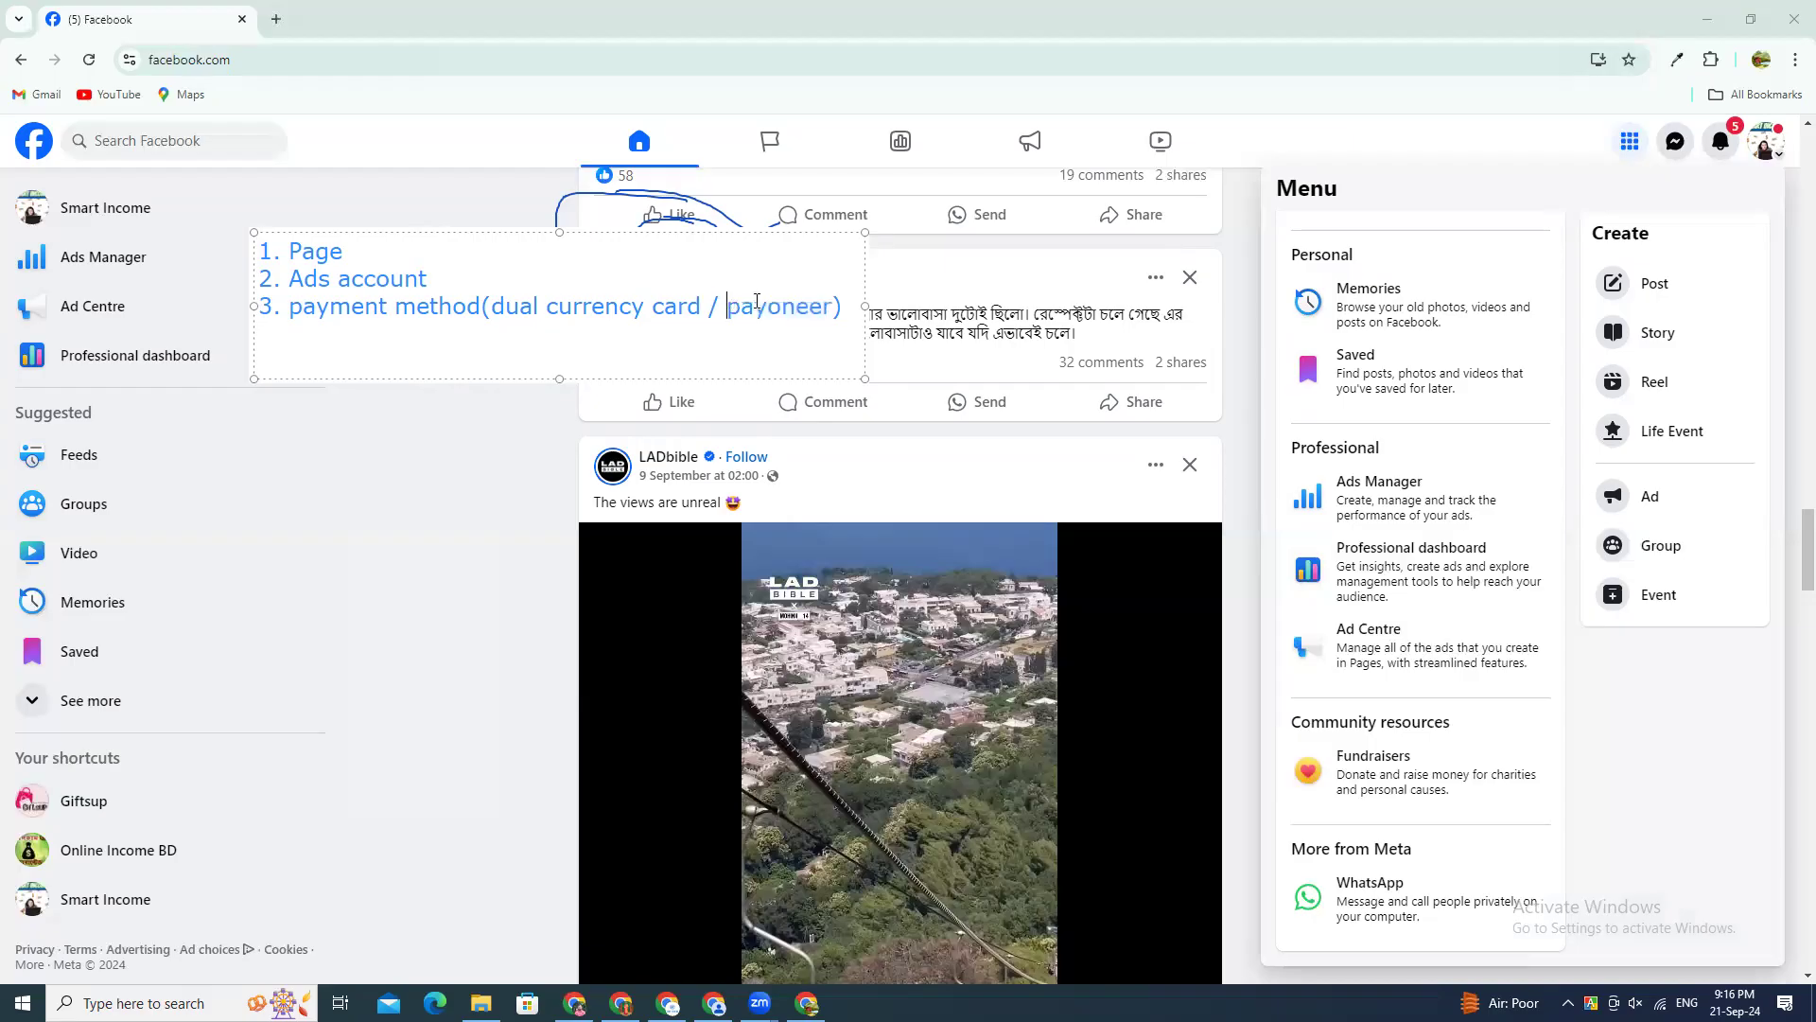
{"action": "double_click", "coordinate": [756, 303]}
{"action": "left_click", "coordinate": [709, 306]}
{"action": "double_click", "coordinate": [738, 306]}
{"action": "double_click", "coordinate": [774, 302]}
{"action": "left_click", "coordinate": [706, 305]}
{"action": "double_click", "coordinate": [759, 306]}
{"action": "left_click", "coordinate": [832, 303]}
{"action": "left_click_drag", "start_coordinate": [832, 303], "coordinate": [730, 308]}
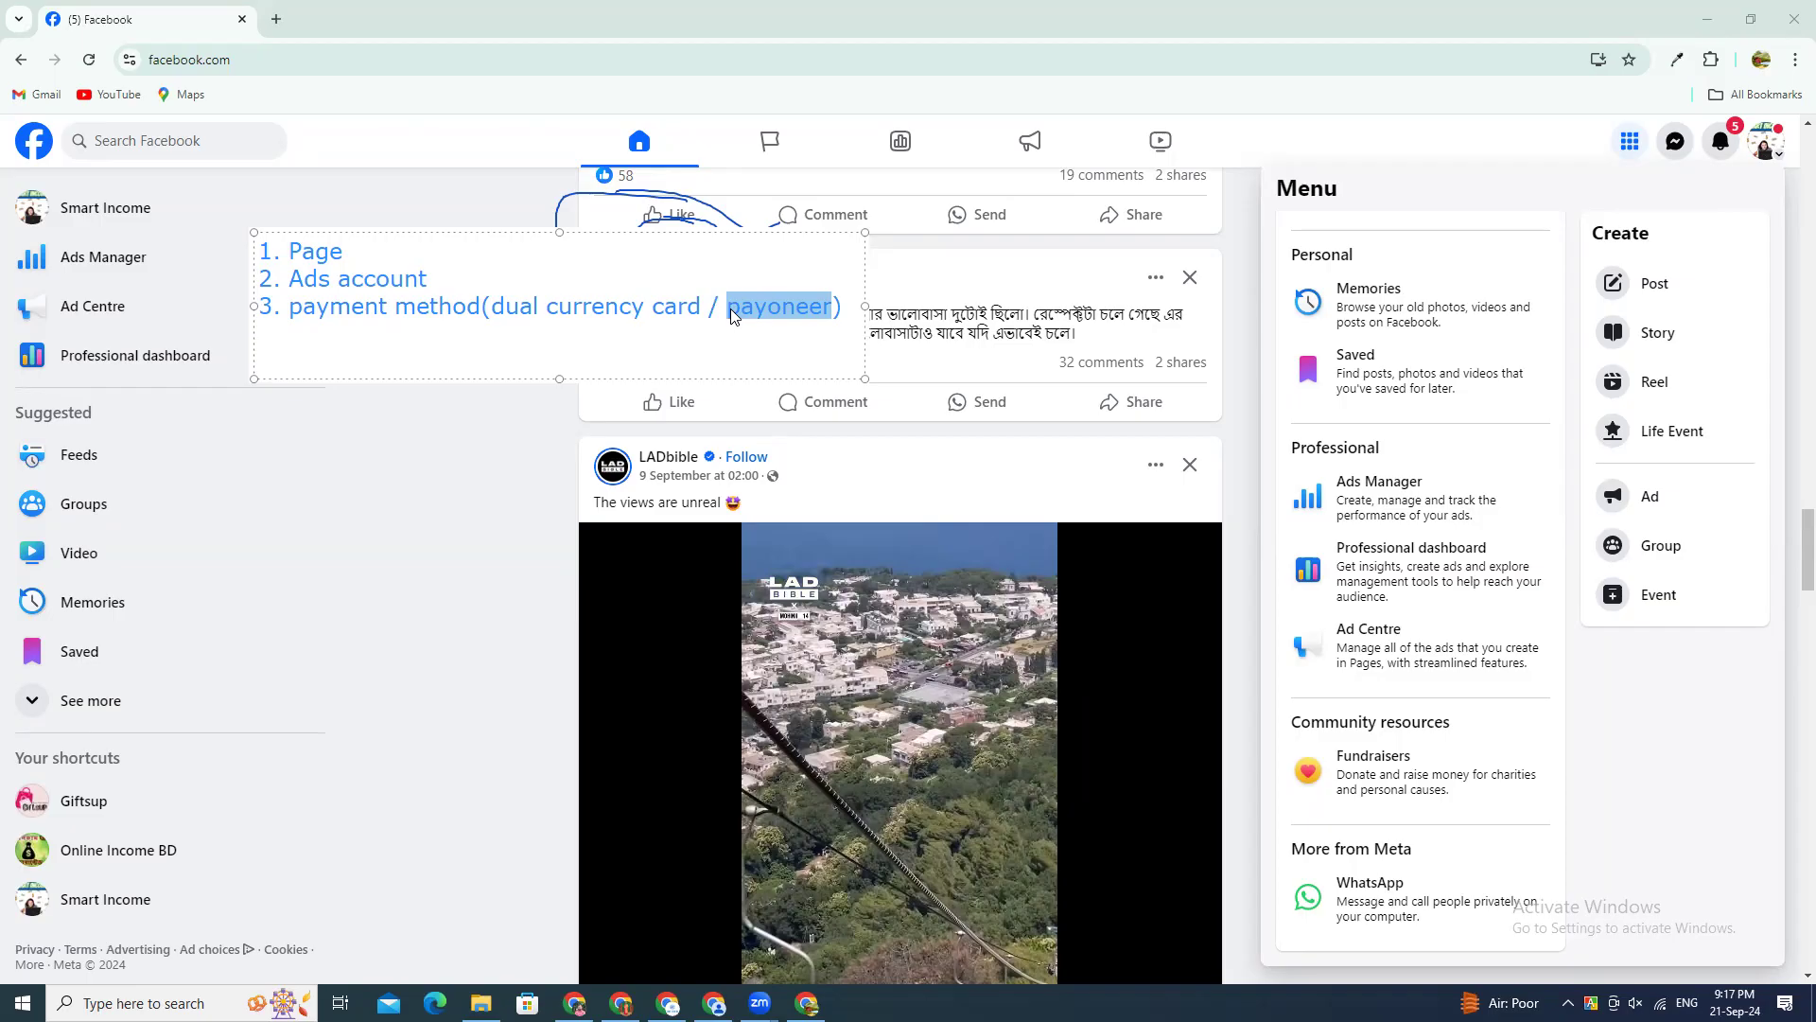
Step: Highlight the note's Page, Ads account and payment method lines in turn to review the list
{"action": "left_click", "coordinate": [333, 346]}
{"action": "left_click_drag", "start_coordinate": [838, 312], "coordinate": [257, 250]}
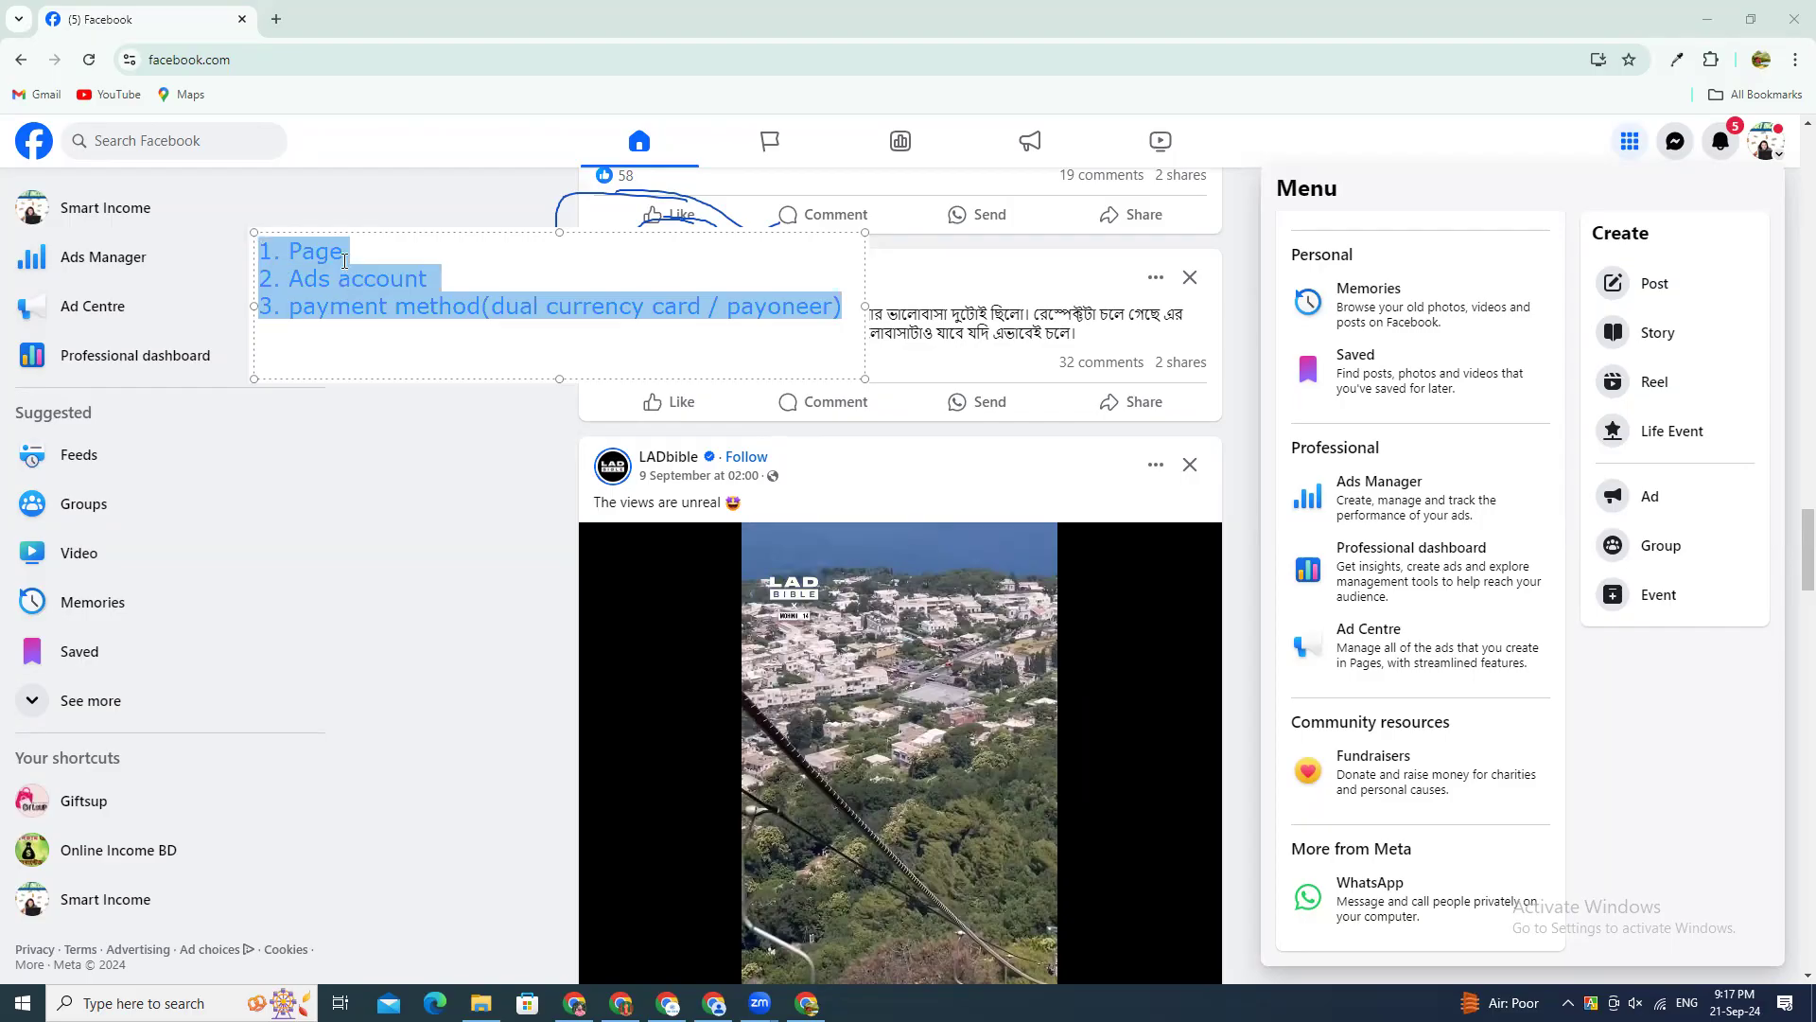
{"action": "double_click", "coordinate": [339, 246]}
{"action": "double_click", "coordinate": [321, 248]}
{"action": "double_click", "coordinate": [348, 280]}
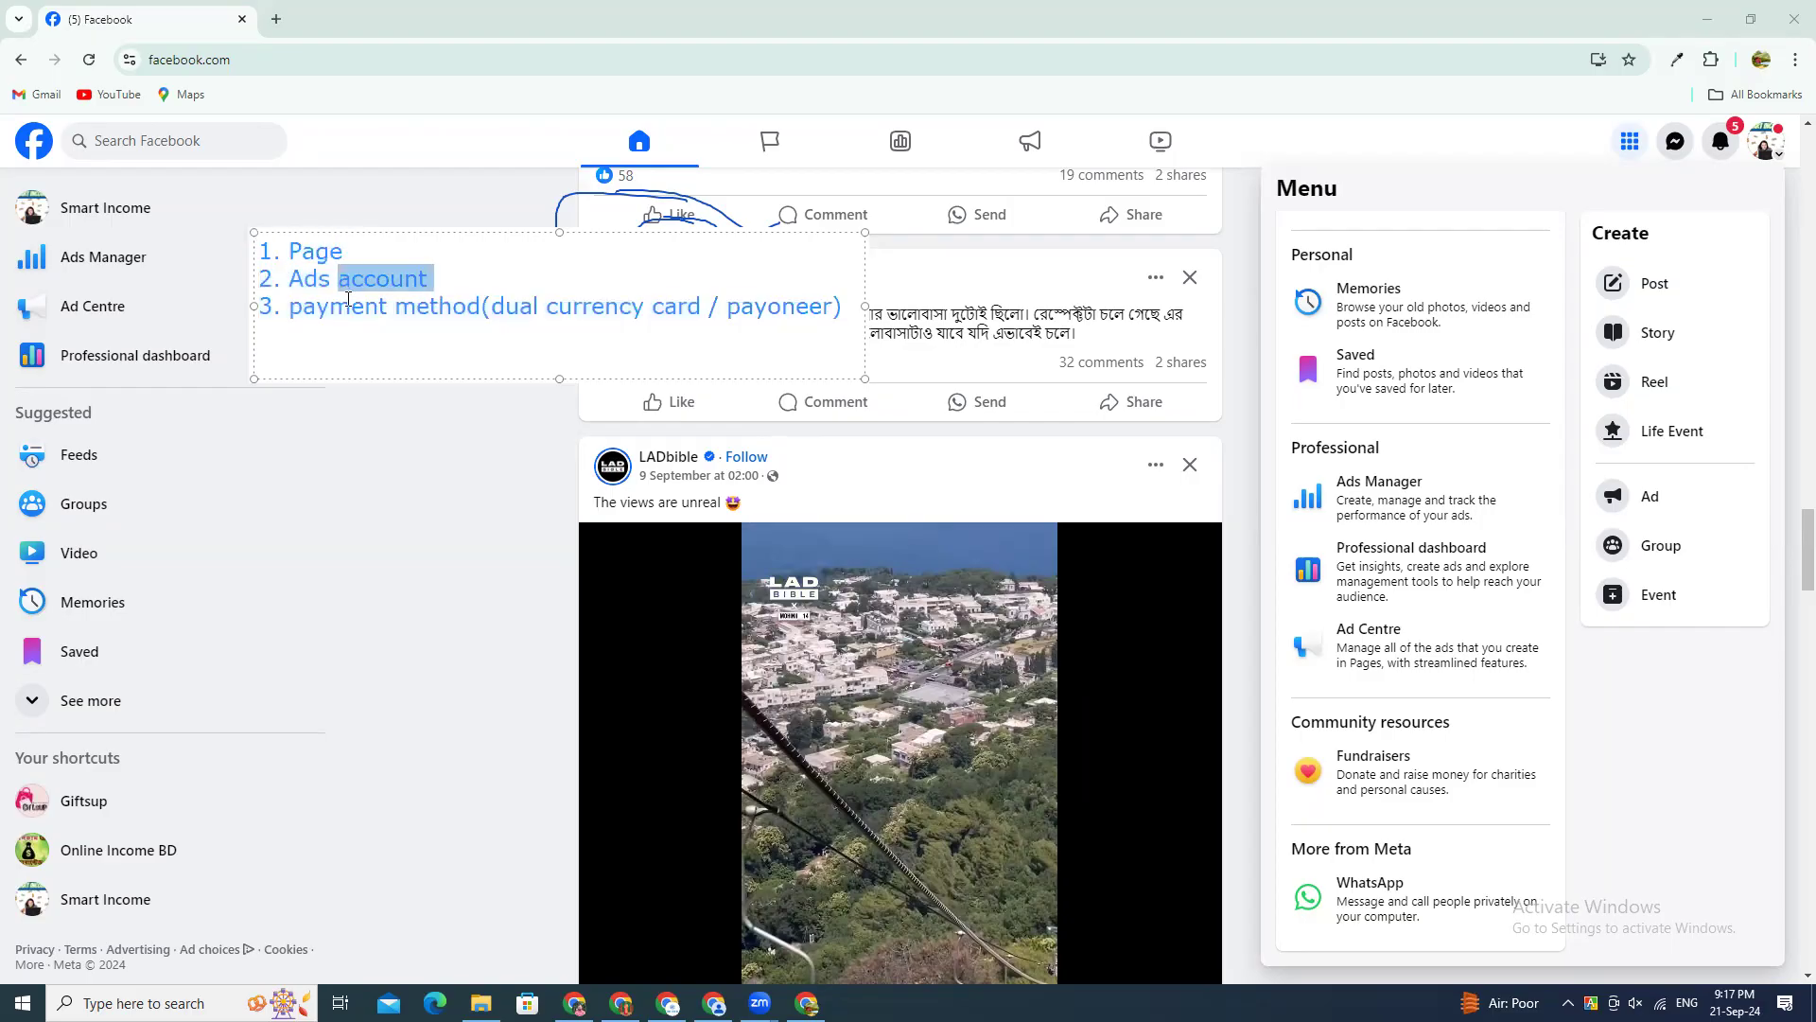
{"action": "triple_click", "coordinate": [376, 313]}
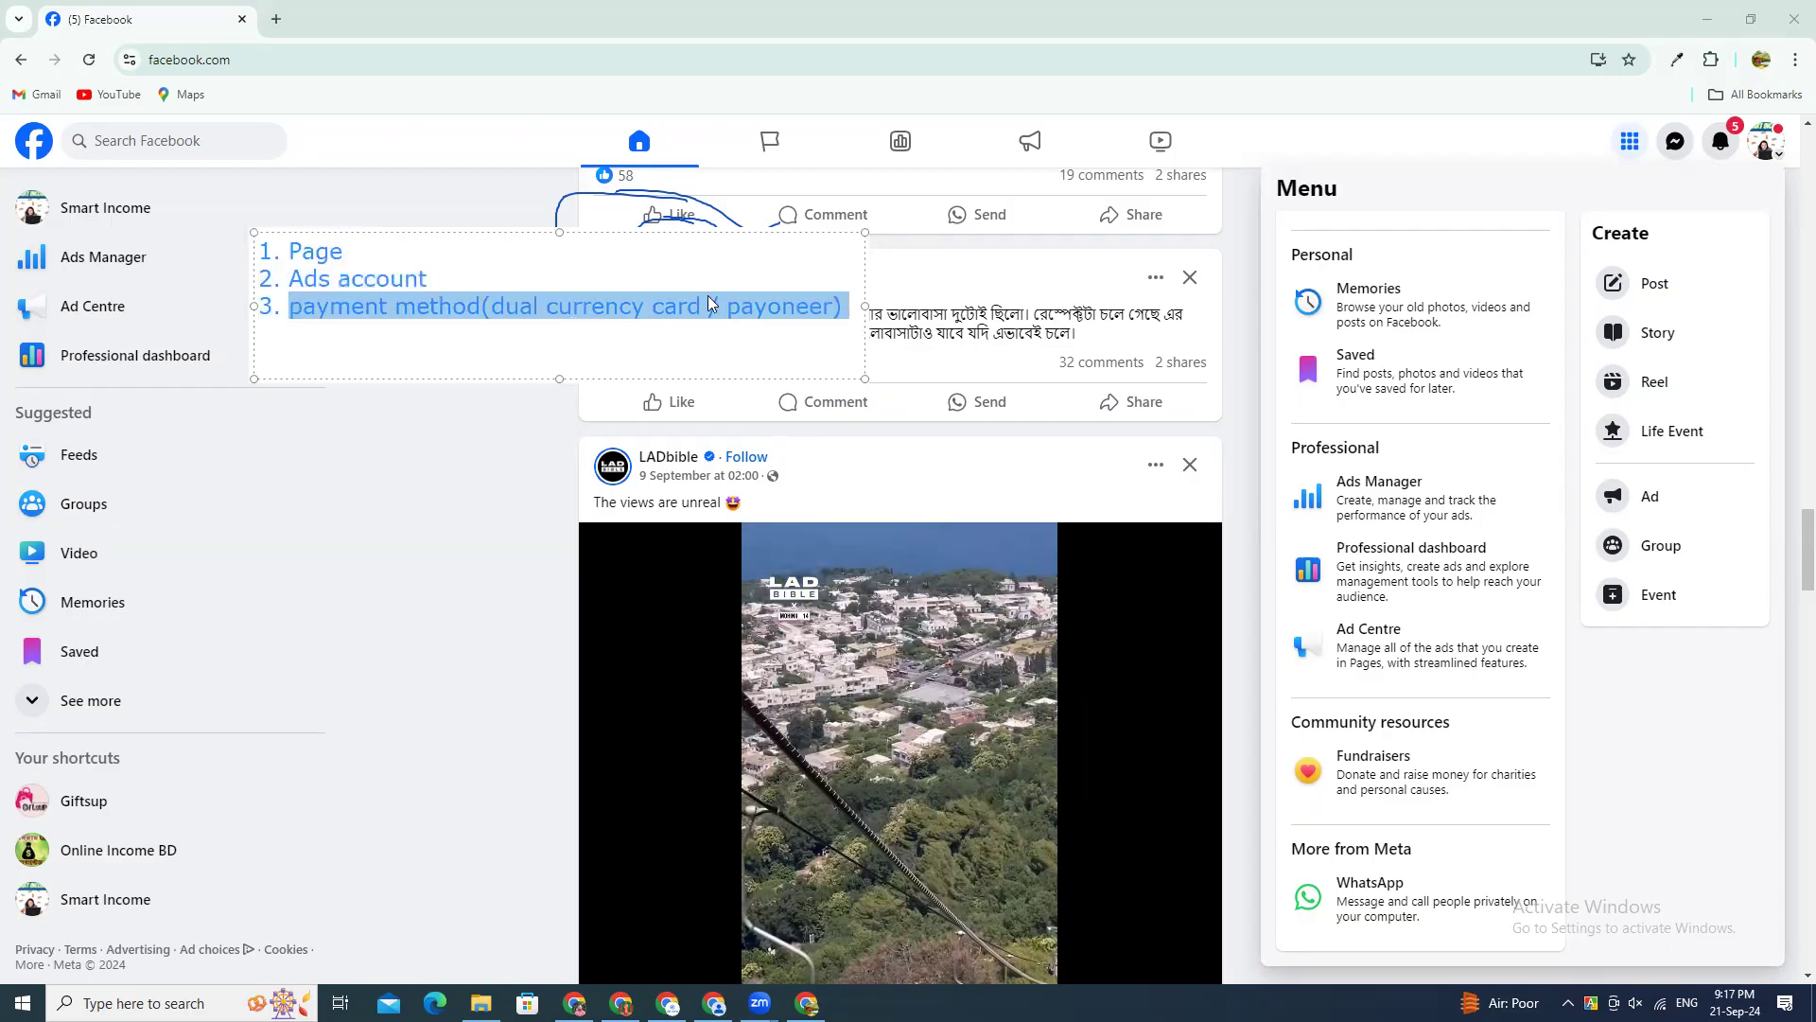
{"action": "triple_click", "coordinate": [362, 255]}
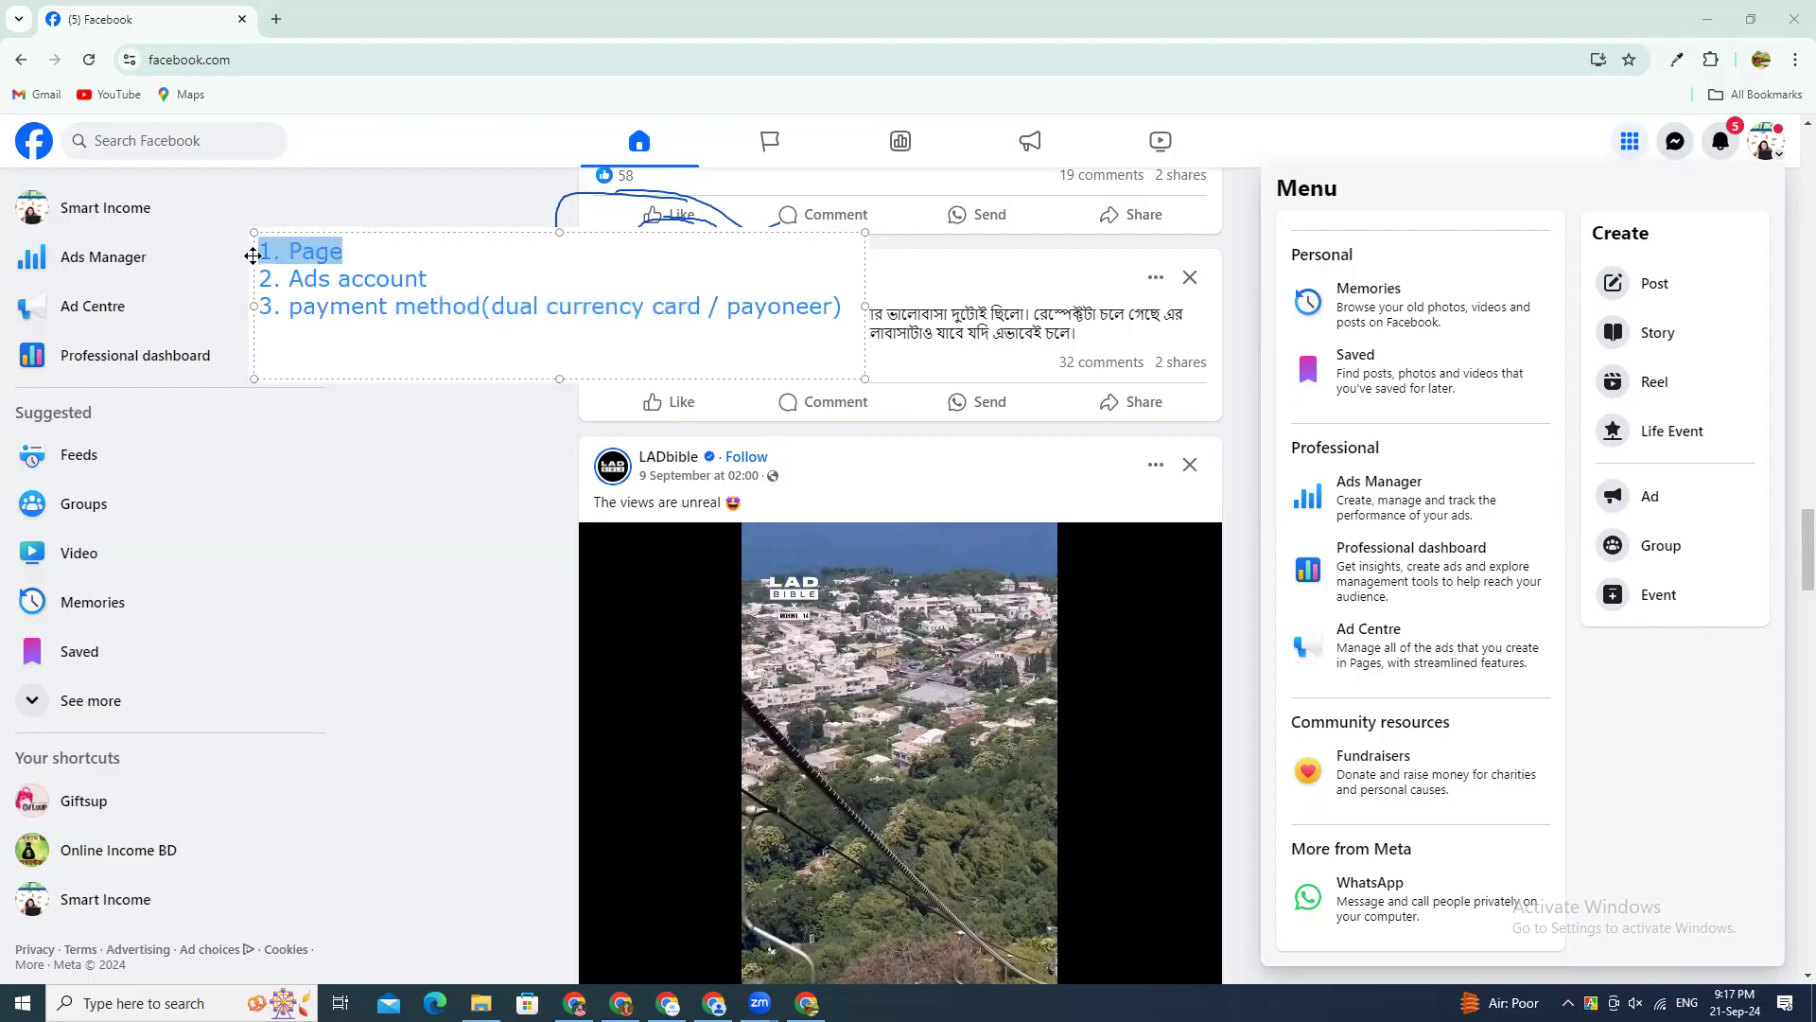
{"action": "left_click_drag", "start_coordinate": [415, 280], "coordinate": [261, 289]}
Step: Move the text note down beside the Memories and Saved entries and finish editing it
{"action": "mouse_move", "coordinate": [379, 227]}
{"action": "left_mouse_down"}
{"action": "mouse_move", "coordinate": [390, 45]}
{"action": "mouse_move", "coordinate": [415, 47]}
{"action": "mouse_move", "coordinate": [407, 295]}
{"action": "left_mouse_up"}
{"action": "left_click_drag", "start_coordinate": [402, 506], "coordinate": [393, 568]}
{"action": "left_click", "coordinate": [530, 551]}
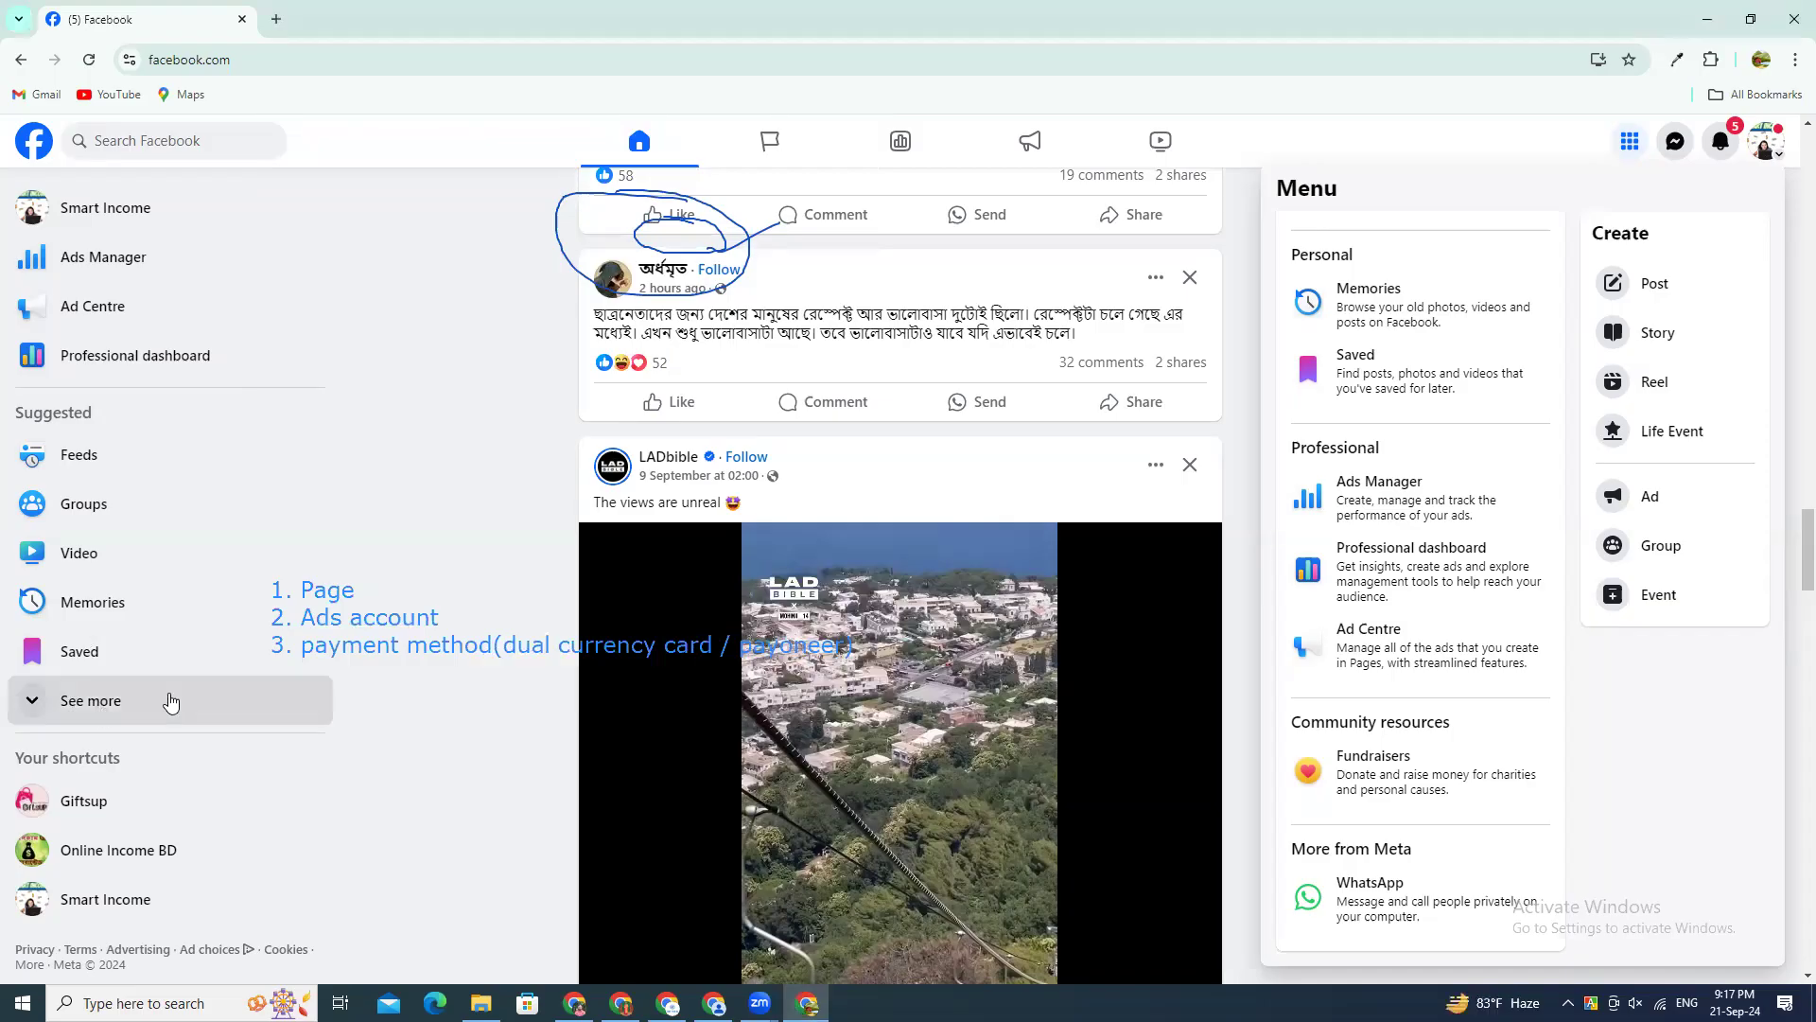
Step: Expand the full list of sidebar shortcuts on the home page and look through its entries
{"action": "left_click", "coordinate": [72, 702]}
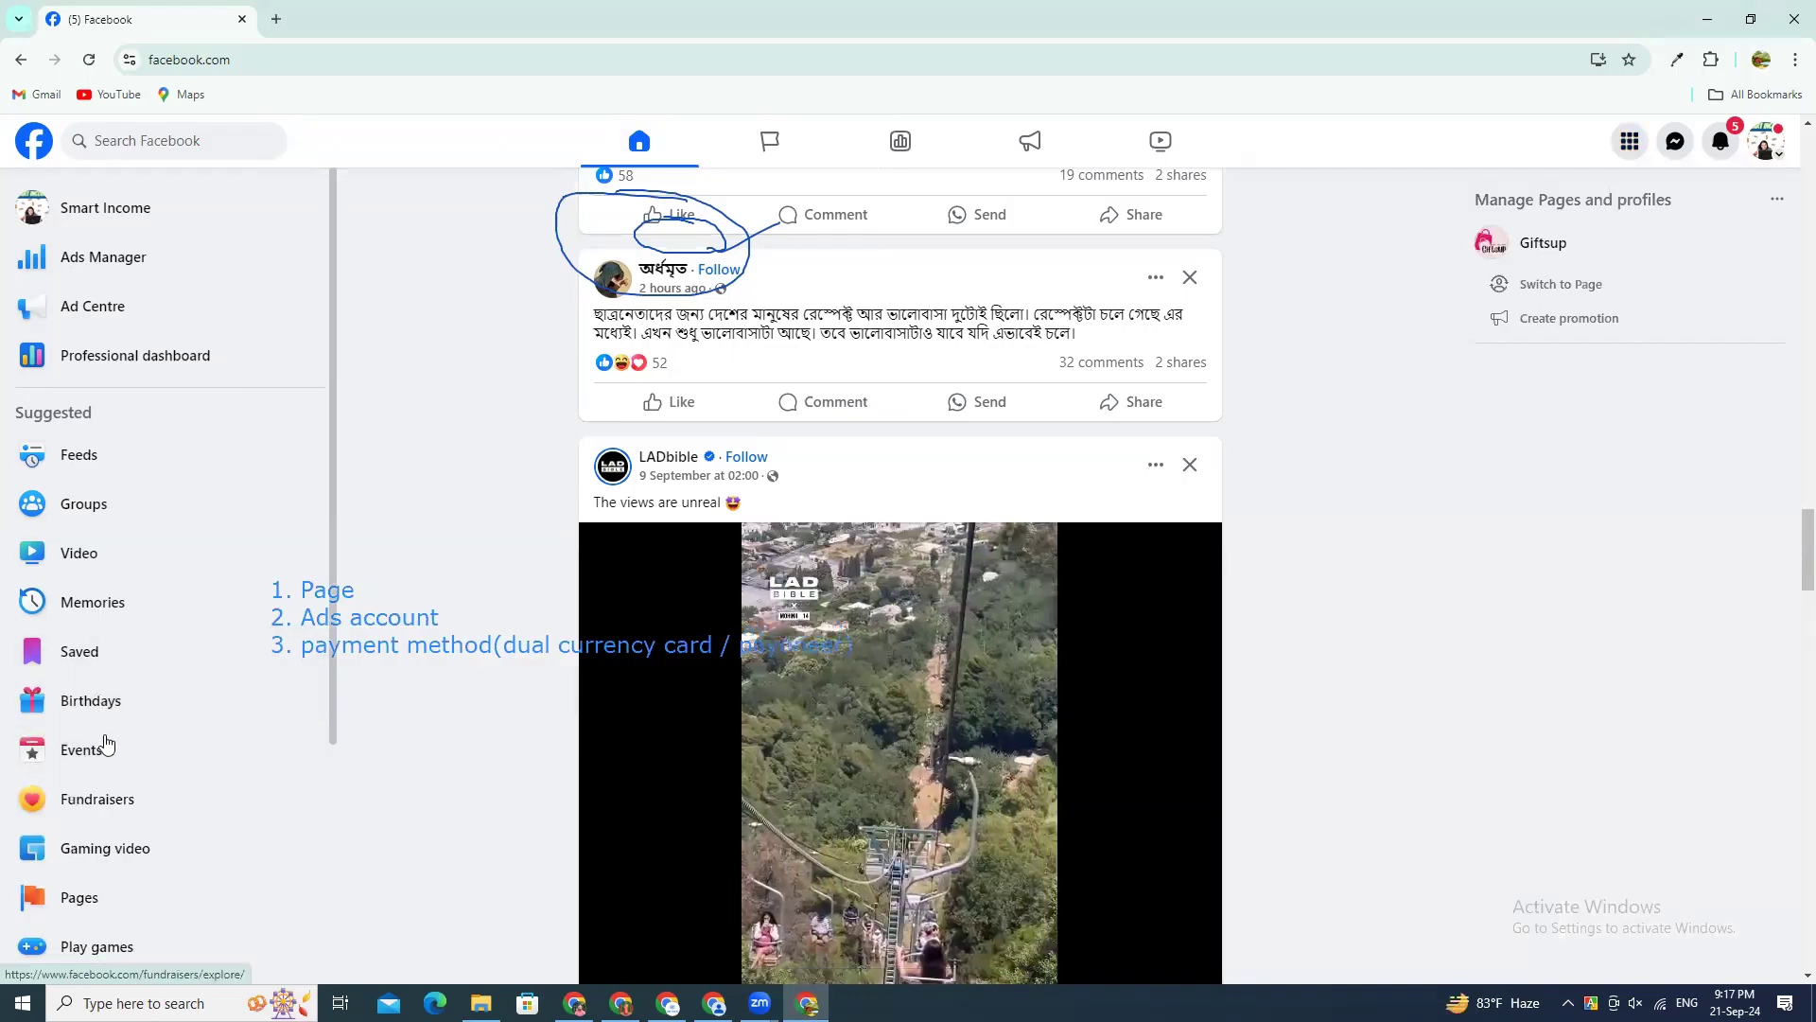
{"action": "scroll", "coordinate": [57, 473], "scroll_direction": "down", "scroll_amount": 3}
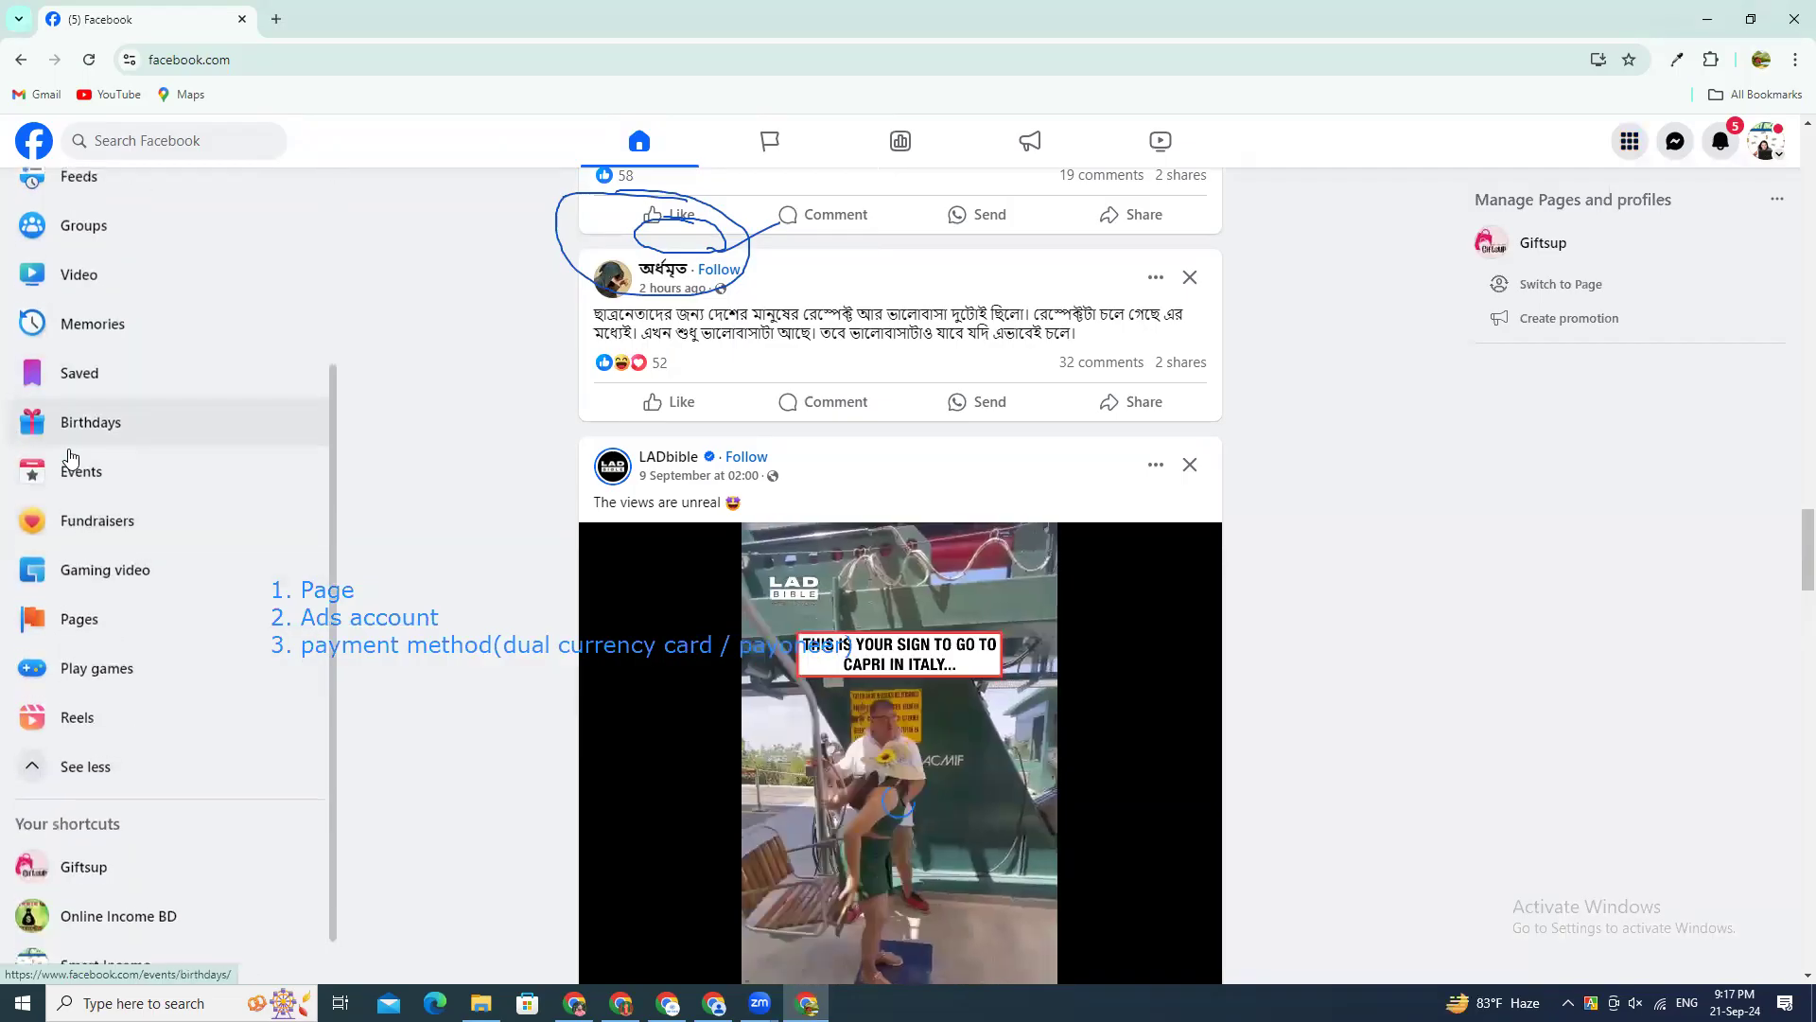
{"action": "scroll", "coordinate": [57, 492], "scroll_direction": "up", "scroll_amount": 3}
{"action": "scroll", "coordinate": [69, 530], "scroll_direction": "down", "scroll_amount": 4}
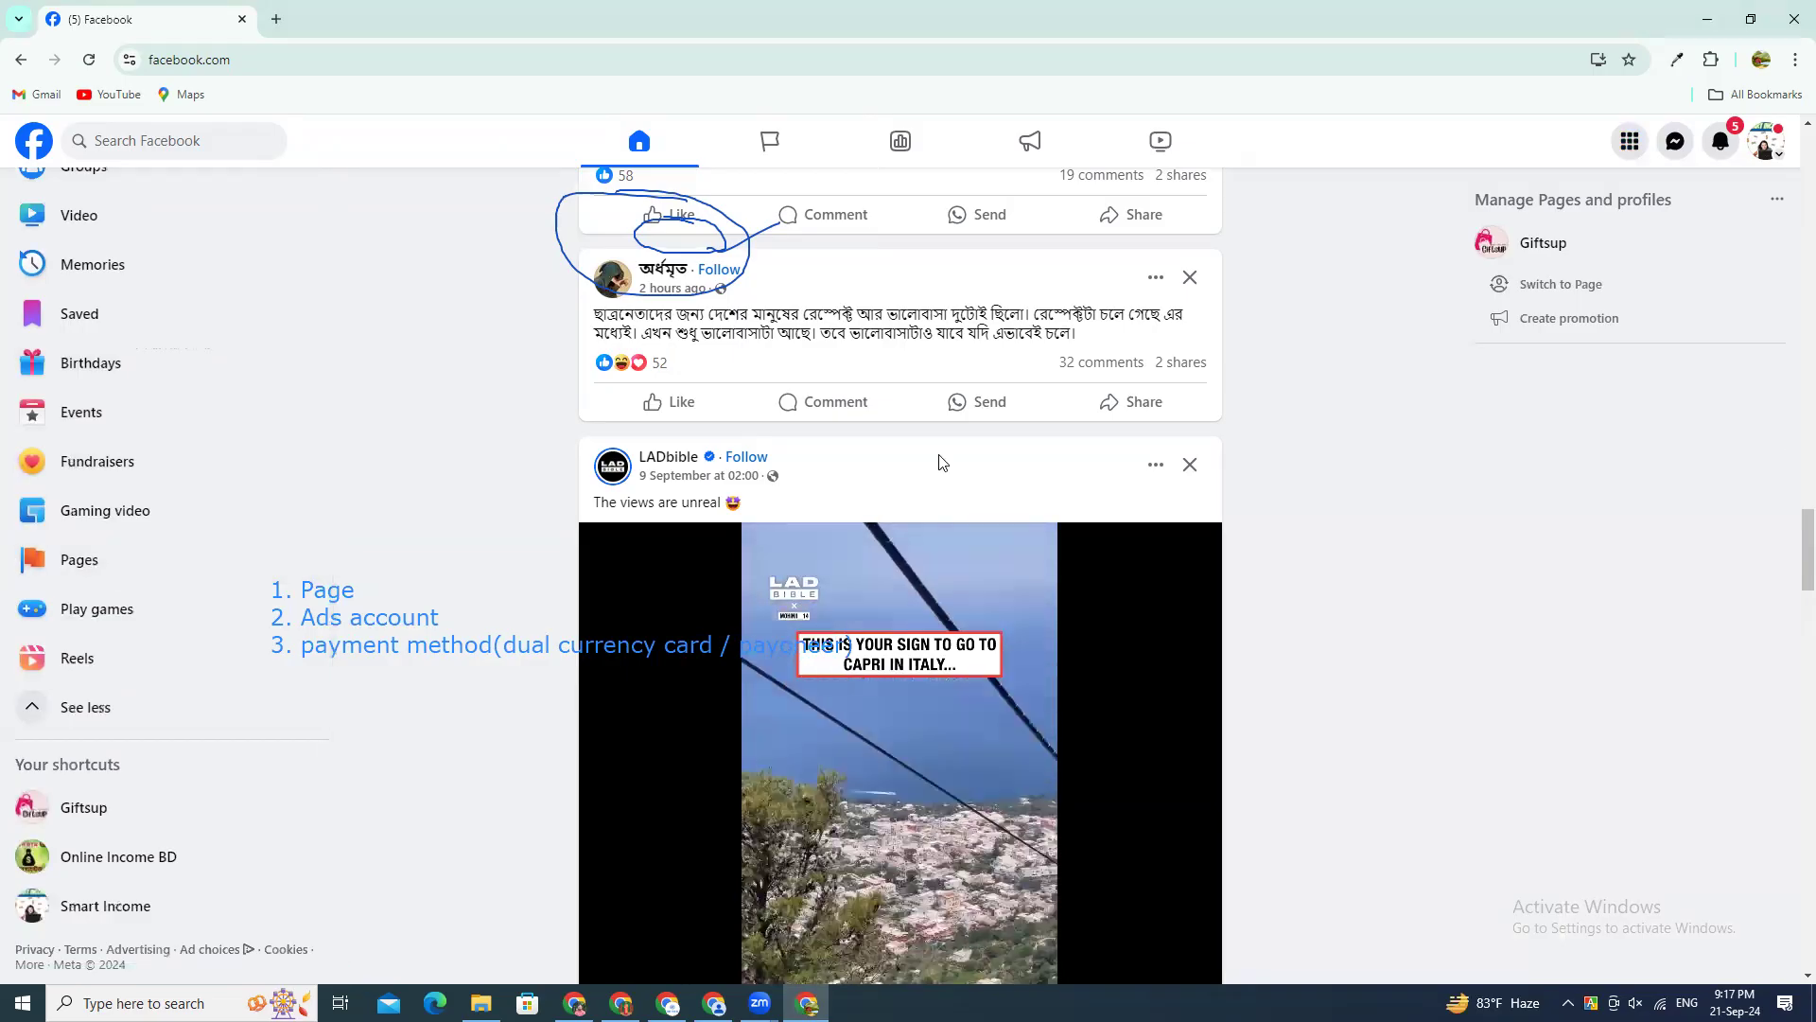
{"action": "scroll", "coordinate": [81, 219], "scroll_direction": "up", "scroll_amount": 4}
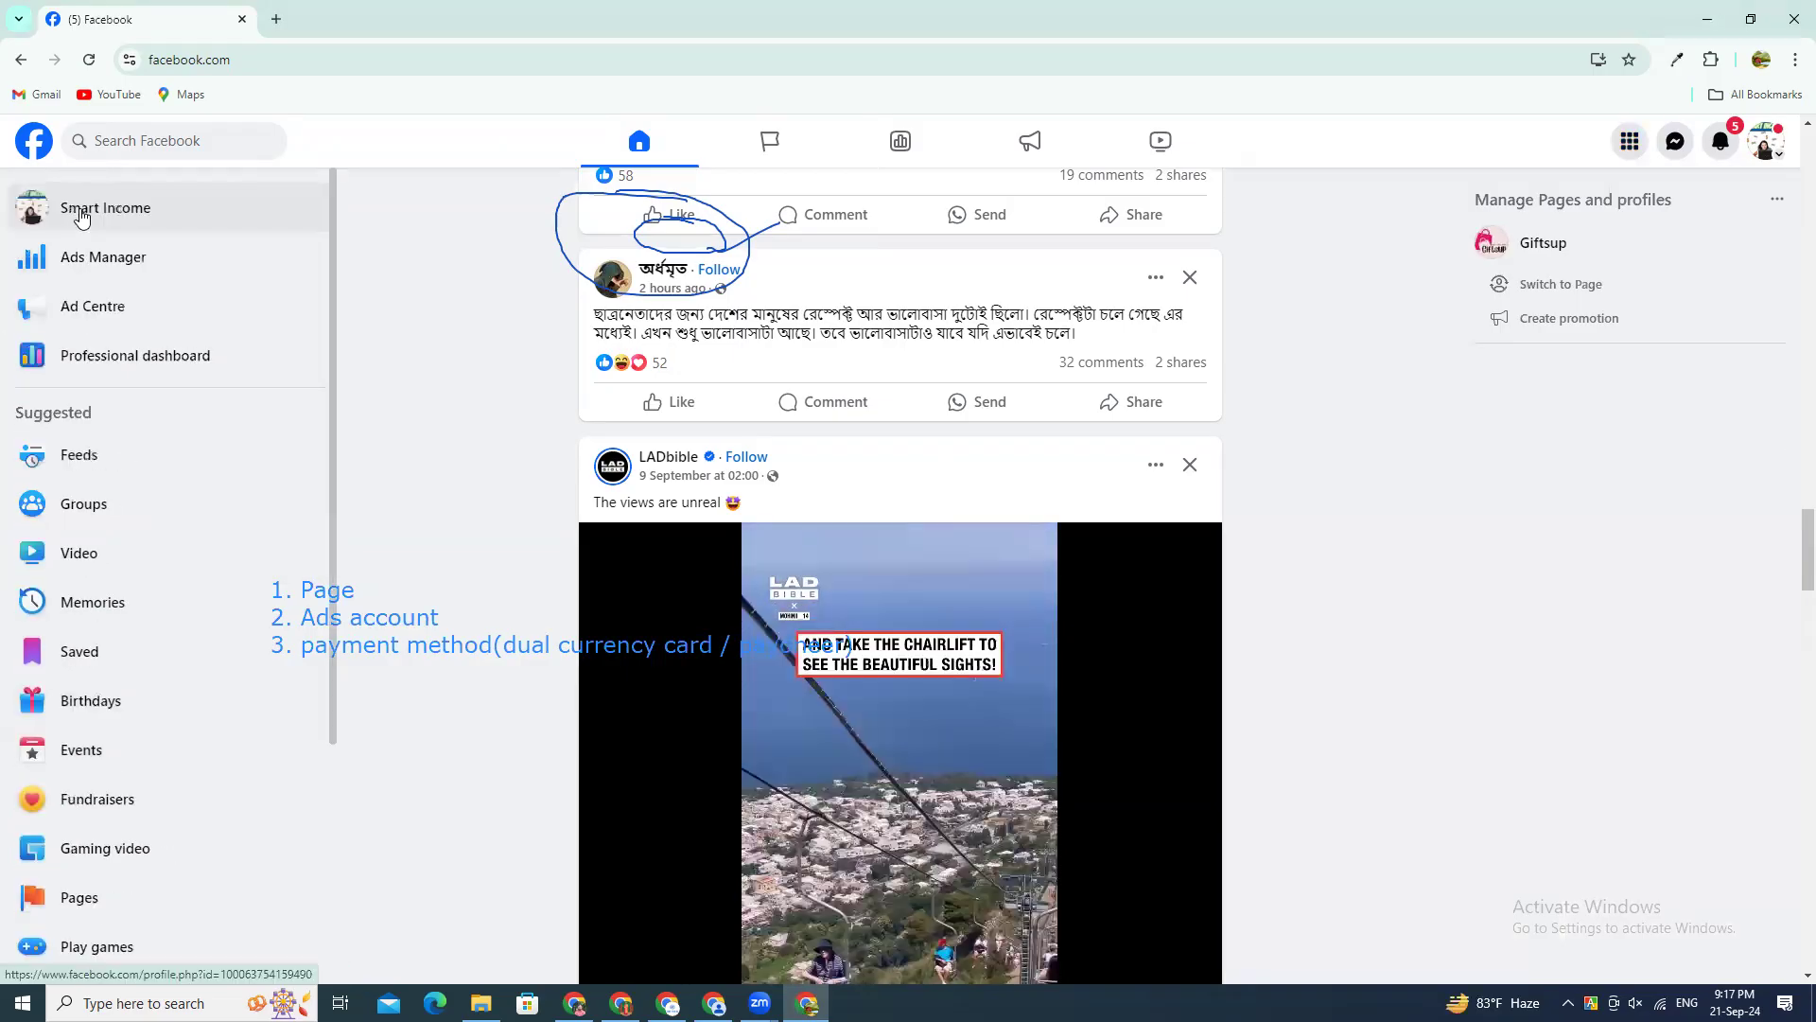
Step: Check the available profiles in the account menu, close it and open Ads Manager
{"action": "left_click", "coordinate": [1765, 146]}
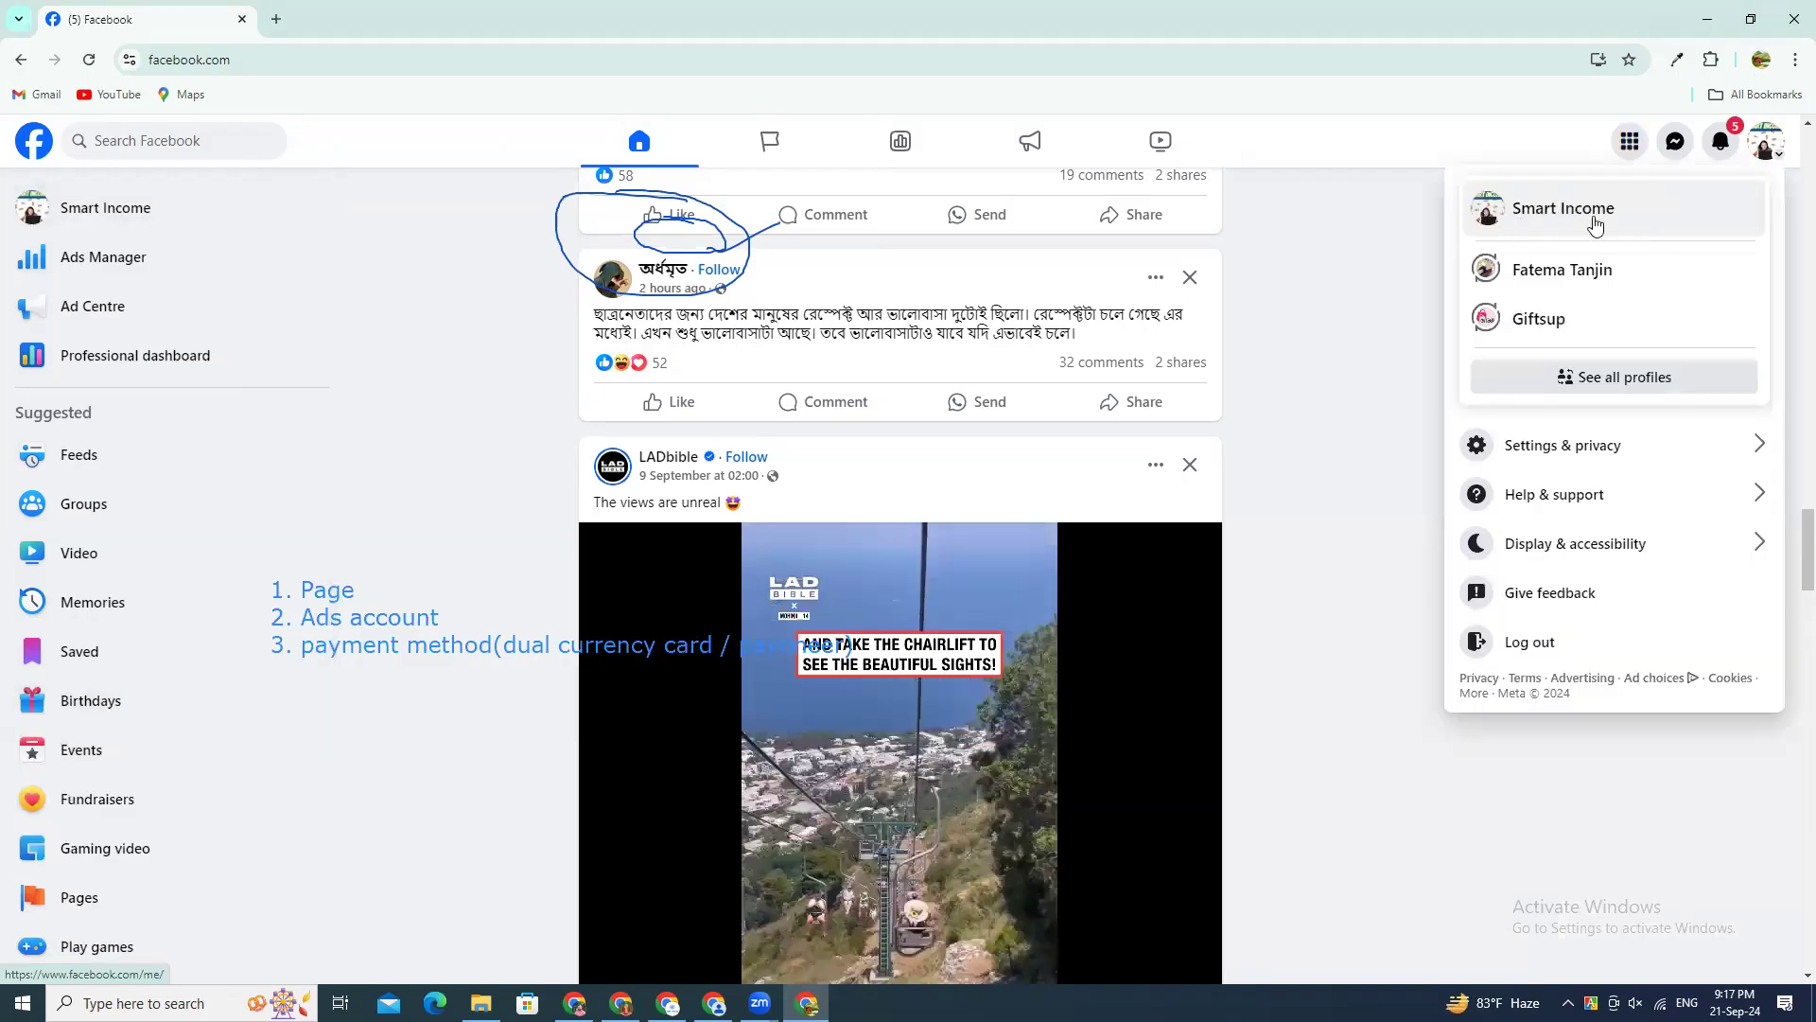
{"action": "left_click", "coordinate": [1014, 225]}
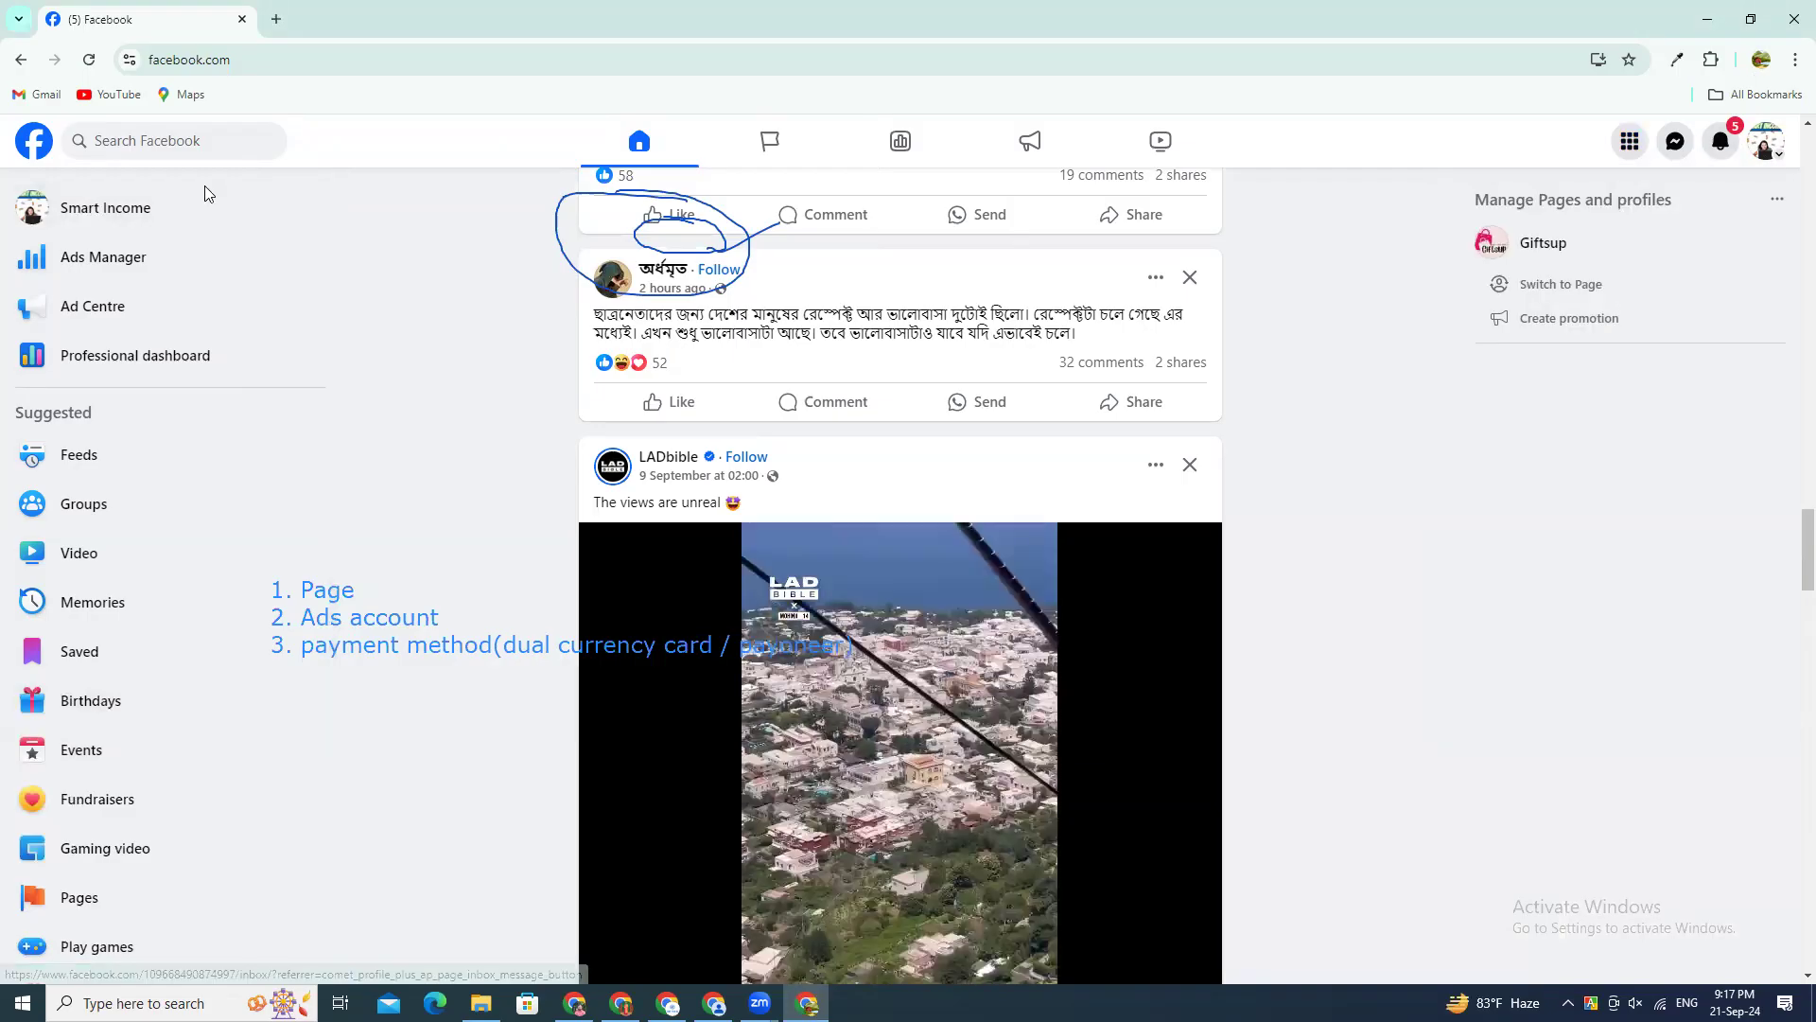
{"action": "left_click", "coordinate": [92, 269]}
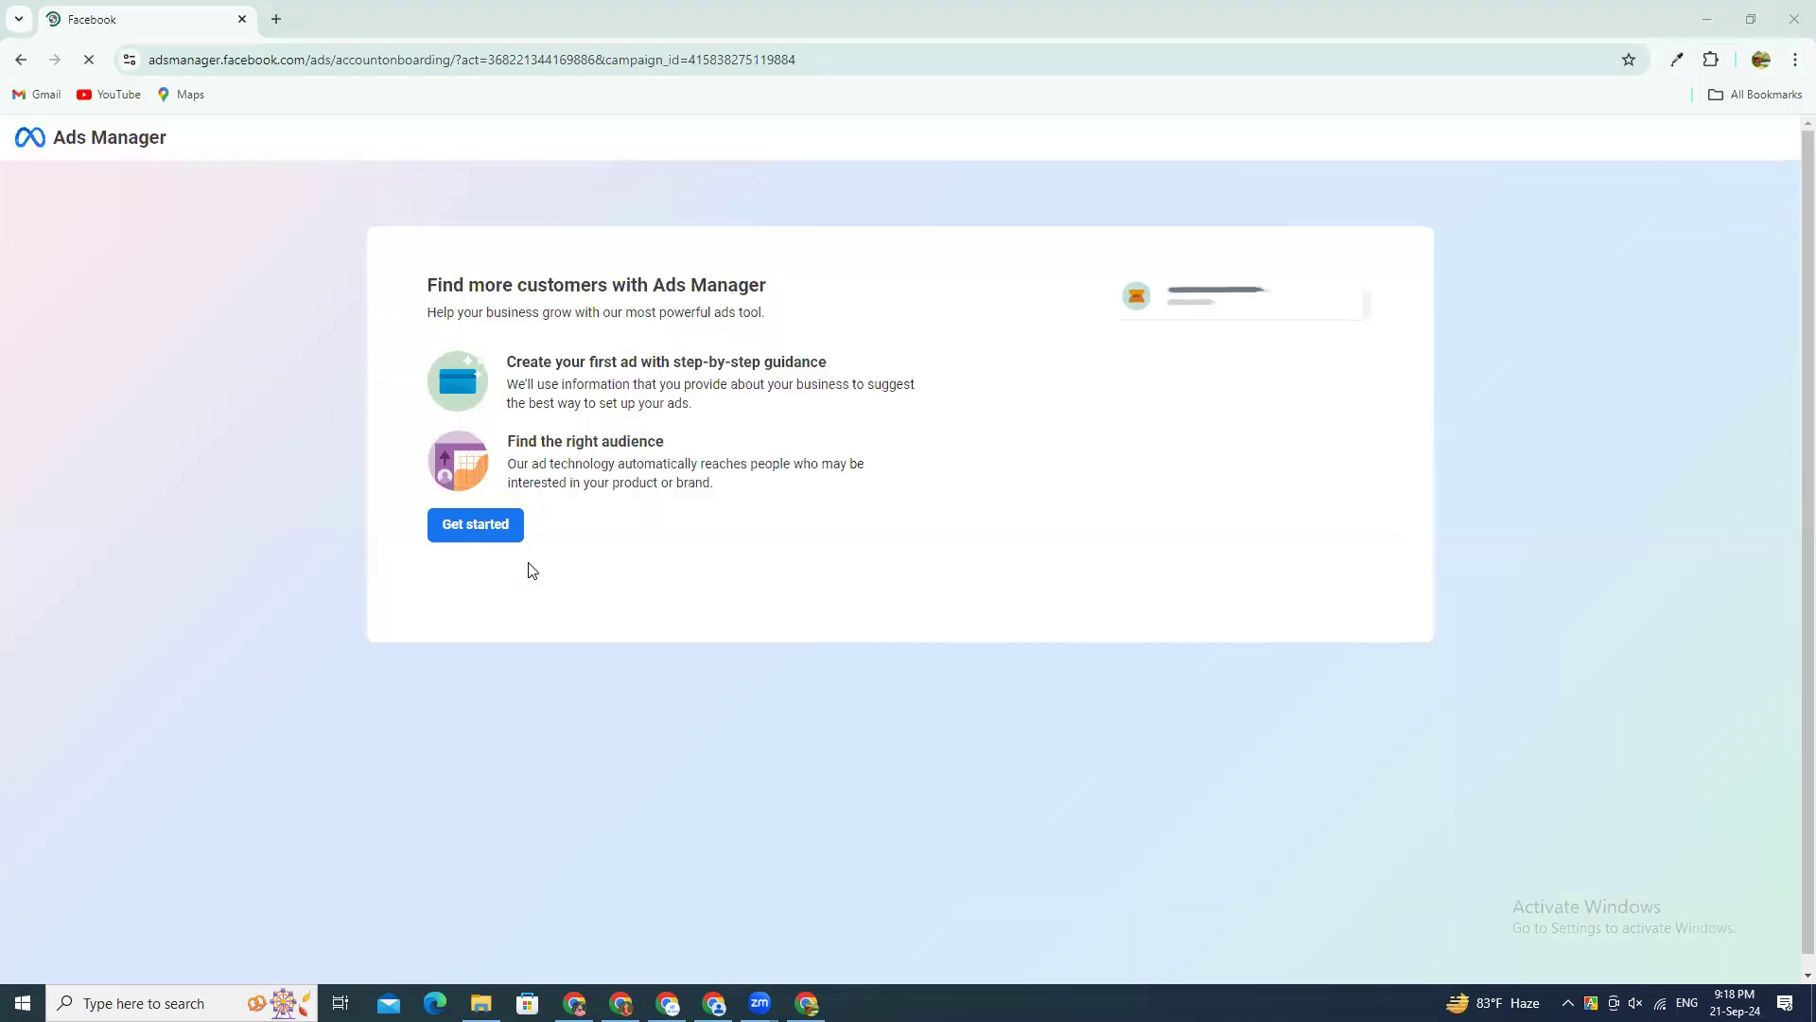
Step: Highlight the Ads Manager introduction's heading, the first-ad guidance and the audience description in turn to review them
{"action": "left_click_drag", "start_coordinate": [427, 284], "coordinate": [764, 284]}
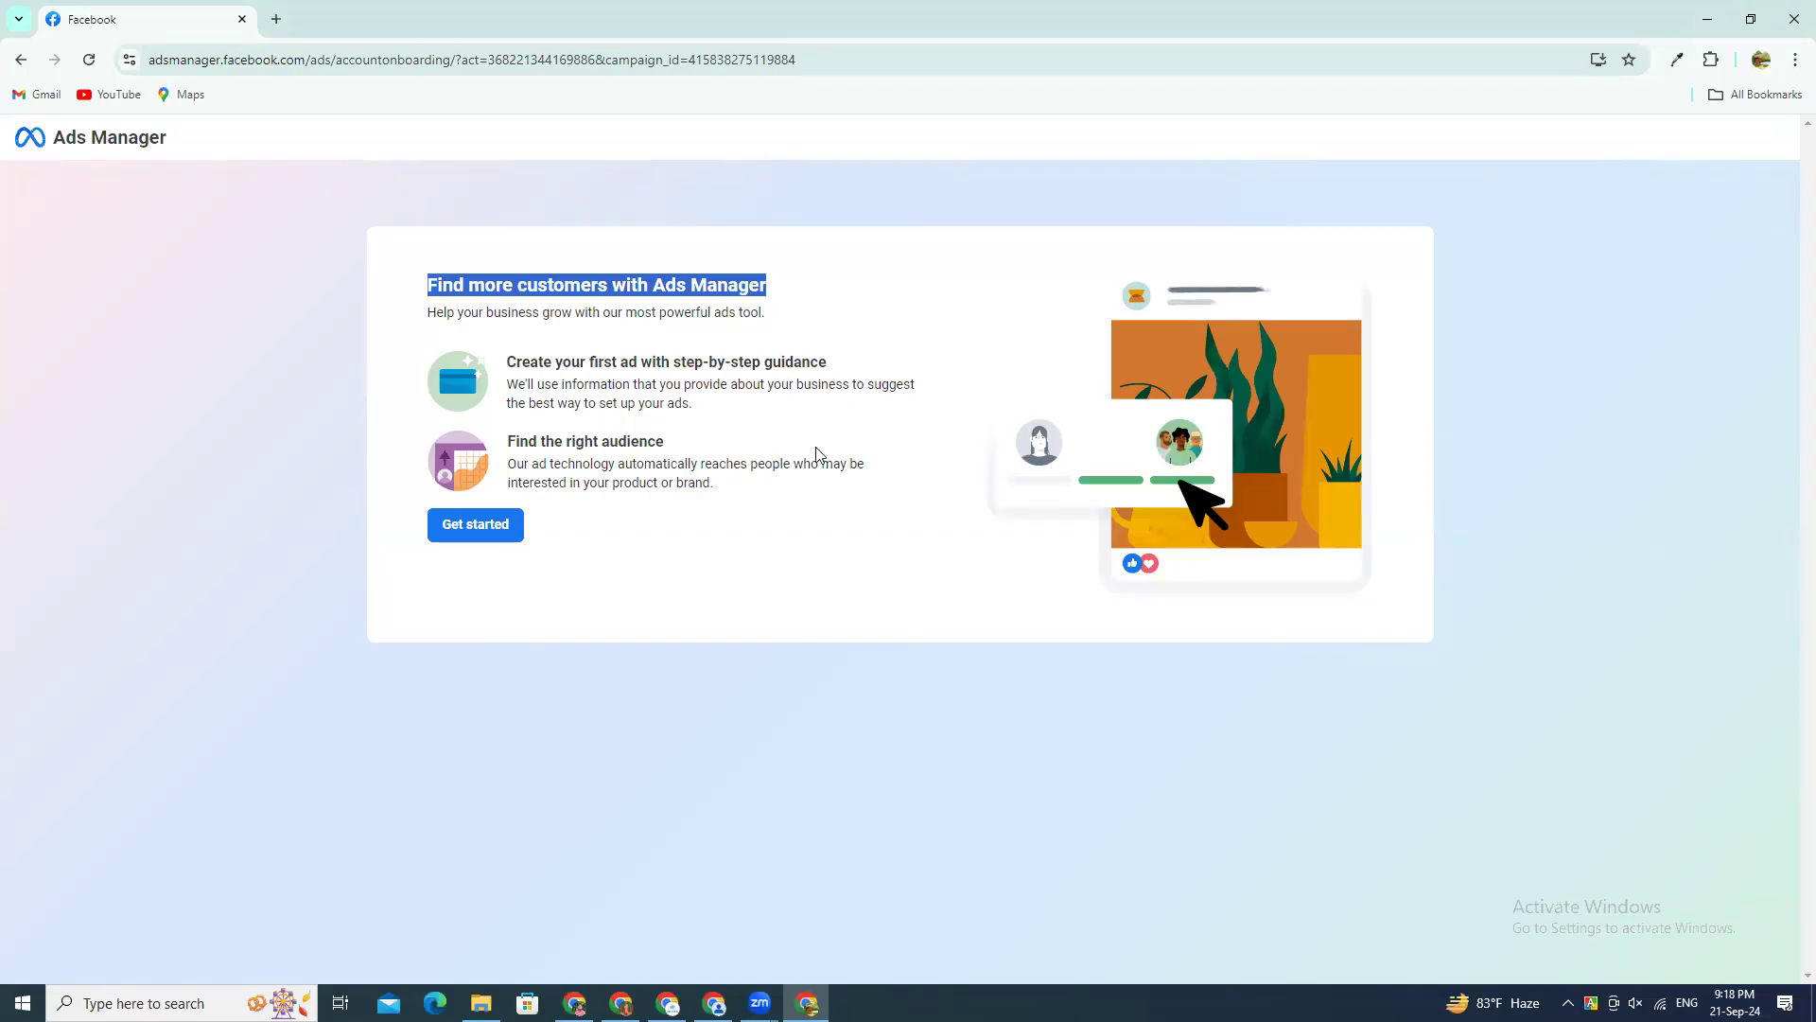
{"action": "left_click_drag", "start_coordinate": [508, 361], "coordinate": [829, 367]}
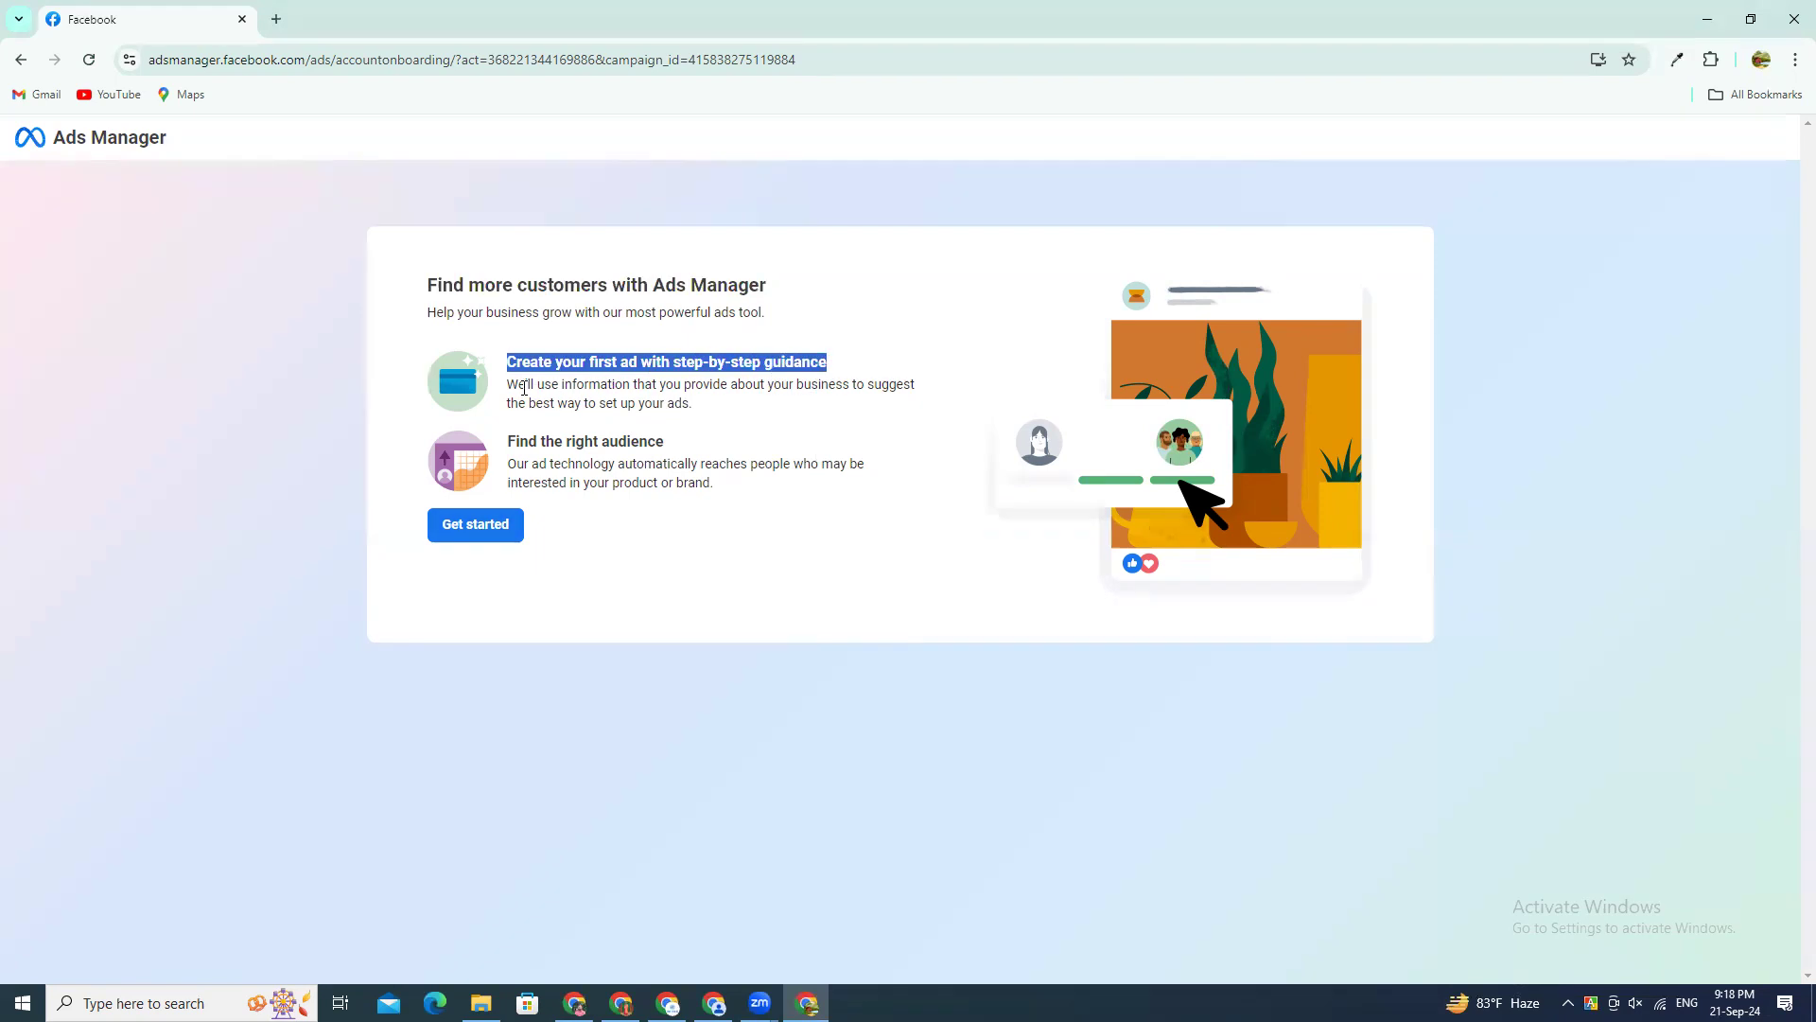
{"action": "left_click", "coordinate": [567, 390]}
{"action": "left_click_drag", "start_coordinate": [559, 384], "coordinate": [730, 417]}
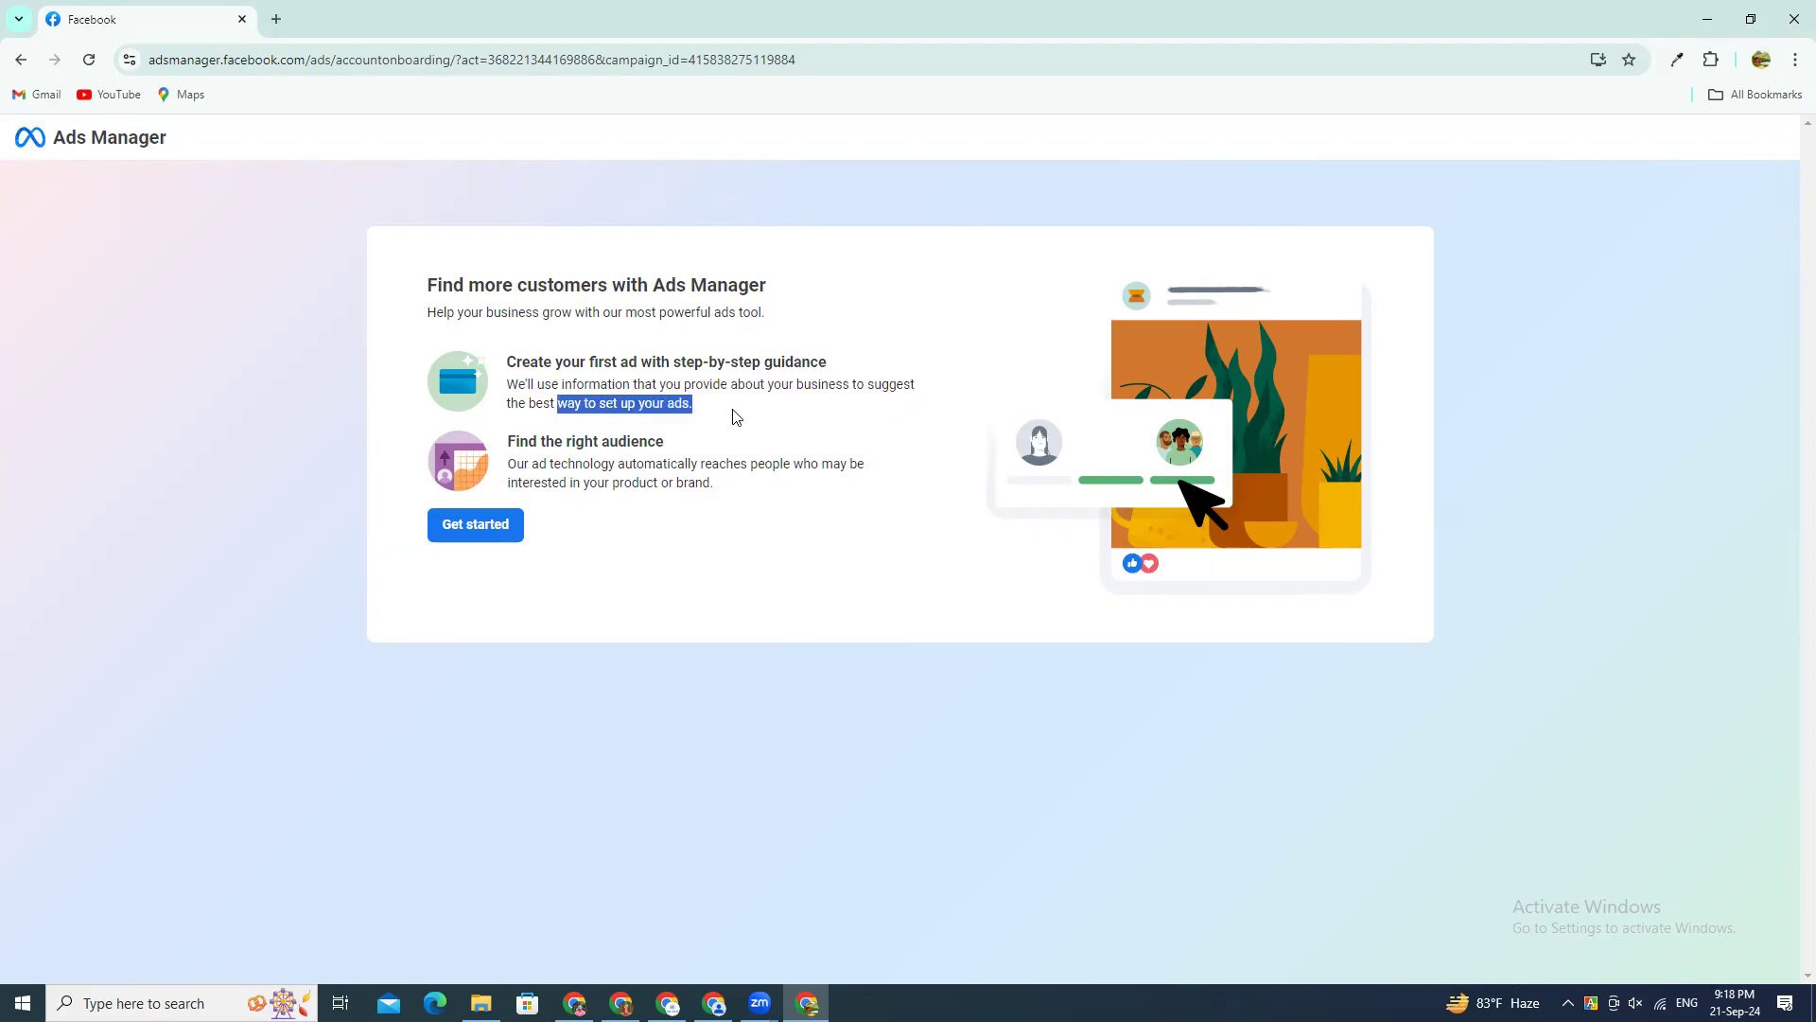
{"action": "left_click_drag", "start_coordinate": [752, 464], "coordinate": [951, 478]}
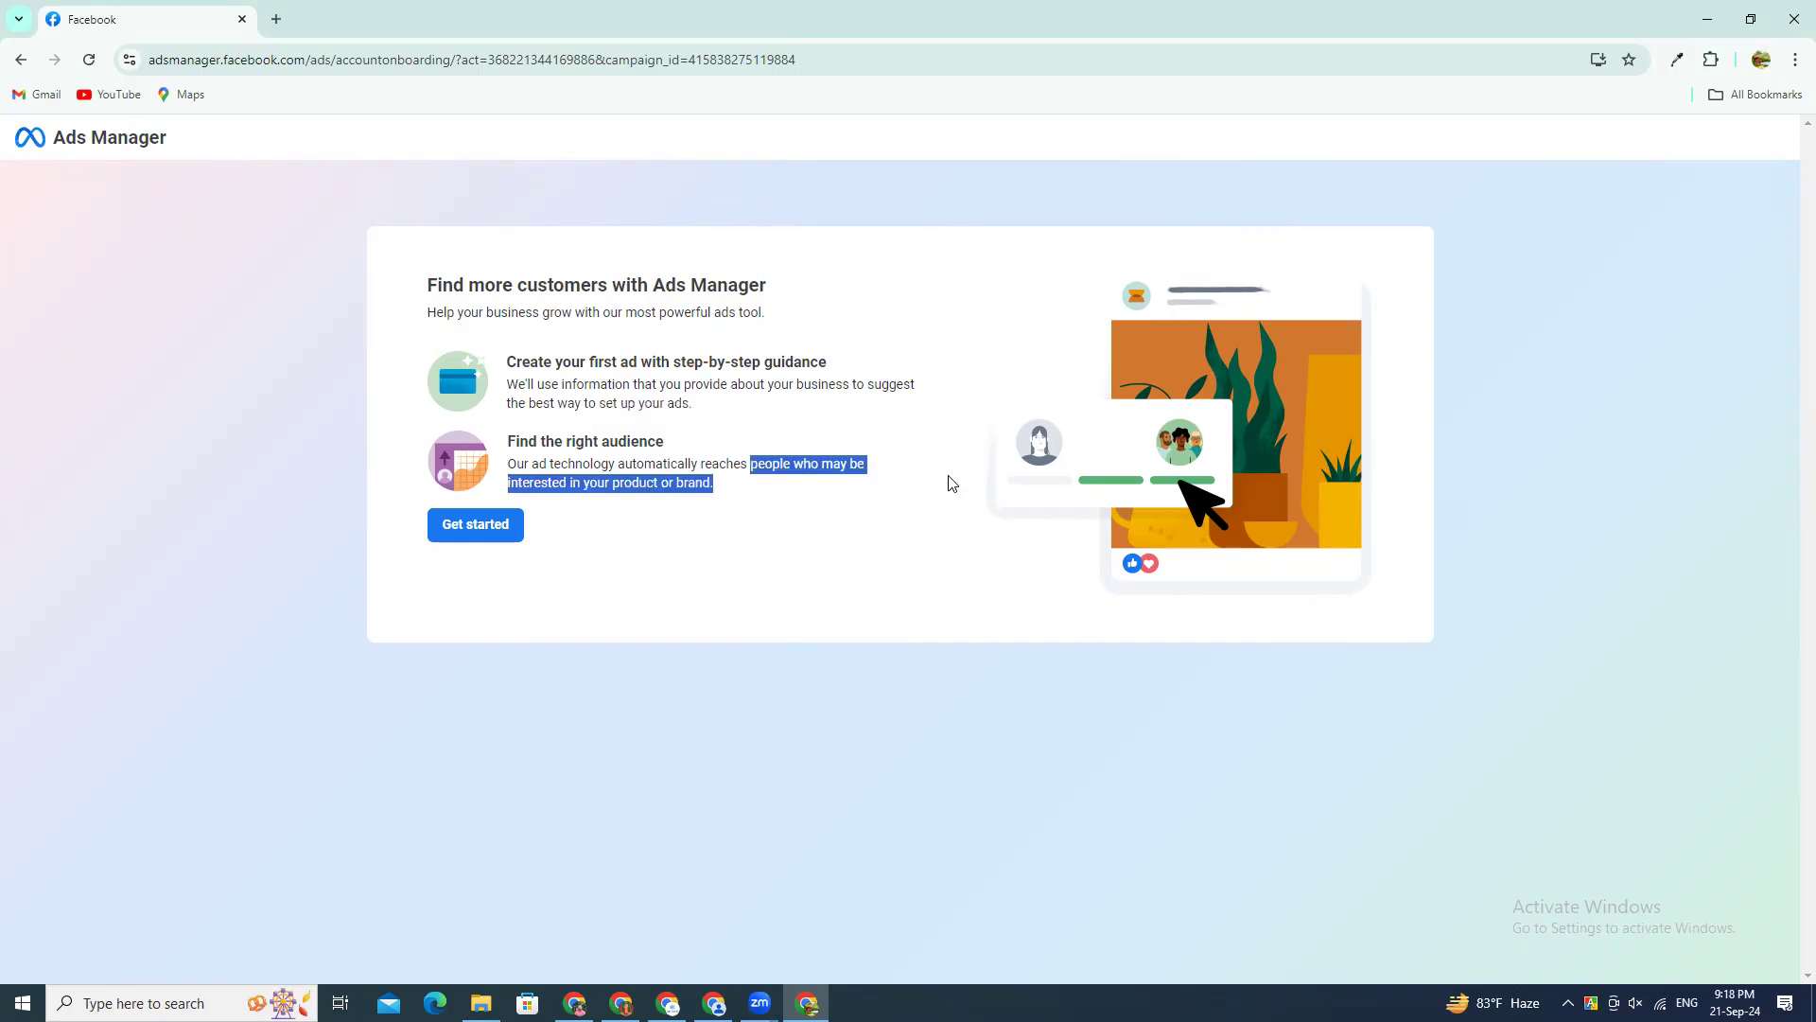
{"action": "left_click", "coordinate": [656, 484]}
{"action": "left_click_drag", "start_coordinate": [719, 484], "coordinate": [510, 465]}
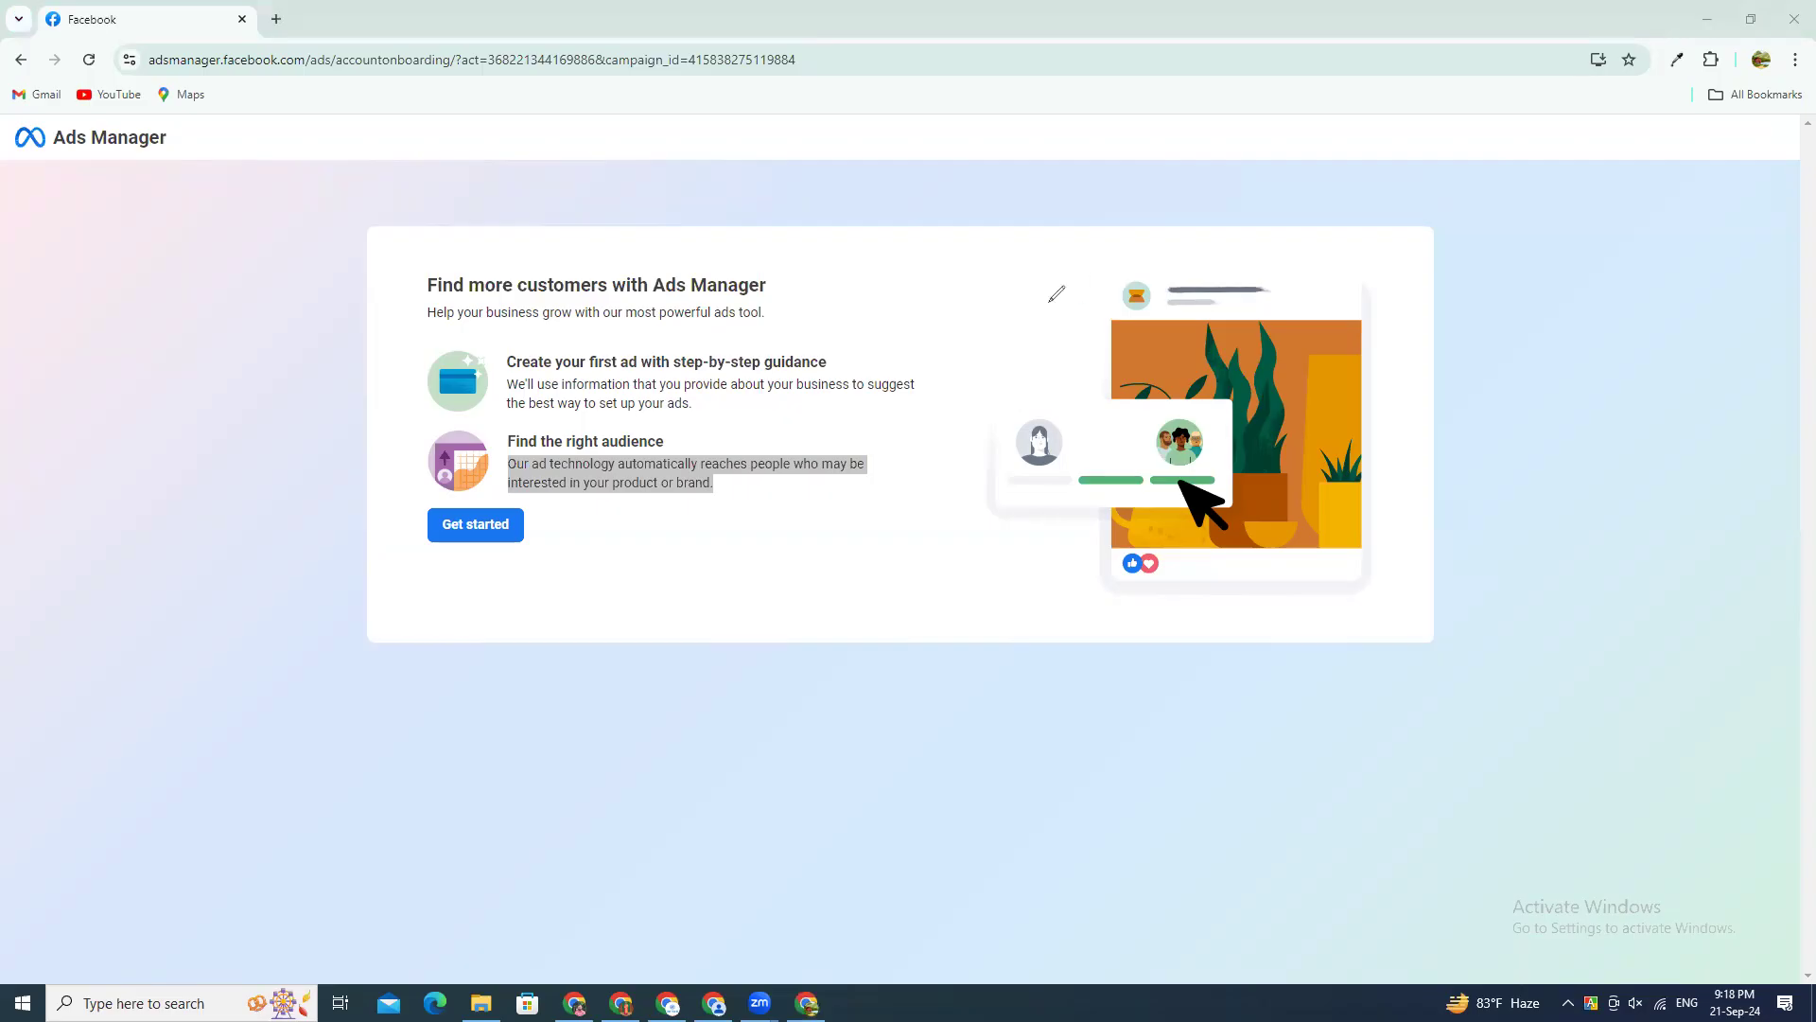
Step: Handwrite "Sell" below the introduction's Find the right audience text and circle it
{"action": "mouse_move", "coordinate": [632, 552]}
{"action": "left_mouse_down"}
{"action": "mouse_move", "coordinate": [574, 626]}
{"action": "mouse_move", "coordinate": [665, 596]}
{"action": "mouse_move", "coordinate": [709, 617]}
{"action": "left_mouse_up"}
{"action": "mouse_move", "coordinate": [672, 537]}
{"action": "left_mouse_down"}
{"action": "mouse_move", "coordinate": [695, 639]}
{"action": "mouse_move", "coordinate": [729, 629]}
{"action": "left_mouse_up"}
{"action": "left_click_drag", "start_coordinate": [724, 524], "coordinate": [550, 544]}
{"action": "mouse_move", "coordinate": [519, 677]}
{"action": "left_mouse_down"}
{"action": "mouse_move", "coordinate": [688, 514]}
{"action": "mouse_move", "coordinate": [714, 561]}
{"action": "left_mouse_up"}
Step: Underline the handwritten "Audience", write "7%" underlined, and add circled "100" and "7" with an arrow leading up from the 7
{"action": "mouse_move", "coordinate": [844, 324]}
{"action": "left_mouse_down"}
{"action": "mouse_move", "coordinate": [853, 287]}
{"action": "mouse_move", "coordinate": [860, 311]}
{"action": "mouse_move", "coordinate": [887, 276]}
{"action": "mouse_move", "coordinate": [885, 298]}
{"action": "mouse_move", "coordinate": [960, 282]}
{"action": "mouse_move", "coordinate": [847, 329]}
{"action": "mouse_move", "coordinate": [931, 315]}
{"action": "left_mouse_up"}
{"action": "mouse_move", "coordinate": [853, 514]}
{"action": "left_mouse_down"}
{"action": "mouse_move", "coordinate": [894, 567]}
{"action": "mouse_move", "coordinate": [948, 532]}
{"action": "mouse_move", "coordinate": [963, 560]}
{"action": "mouse_move", "coordinate": [957, 513]}
{"action": "mouse_move", "coordinate": [1007, 511]}
{"action": "left_mouse_up"}
{"action": "left_click_drag", "start_coordinate": [861, 587], "coordinate": [1086, 569]}
{"action": "mouse_move", "coordinate": [929, 673]}
{"action": "left_mouse_down"}
{"action": "mouse_move", "coordinate": [934, 720]}
{"action": "mouse_move", "coordinate": [993, 658]}
{"action": "mouse_move", "coordinate": [856, 667]}
{"action": "mouse_move", "coordinate": [1041, 662]}
{"action": "mouse_move", "coordinate": [1044, 632]}
{"action": "mouse_move", "coordinate": [1188, 614]}
{"action": "mouse_move", "coordinate": [1170, 695]}
{"action": "mouse_move", "coordinate": [1194, 668]}
{"action": "mouse_move", "coordinate": [1105, 611]}
{"action": "mouse_move", "coordinate": [1225, 768]}
{"action": "left_mouse_up"}
{"action": "mouse_move", "coordinate": [1262, 680]}
{"action": "left_mouse_down"}
{"action": "mouse_move", "coordinate": [1182, 611]}
{"action": "mouse_move", "coordinate": [1148, 627]}
{"action": "left_mouse_up"}
{"action": "mouse_move", "coordinate": [1279, 648]}
{"action": "left_mouse_down"}
{"action": "mouse_move", "coordinate": [1369, 590]}
{"action": "mouse_move", "coordinate": [1375, 612]}
{"action": "left_mouse_up"}
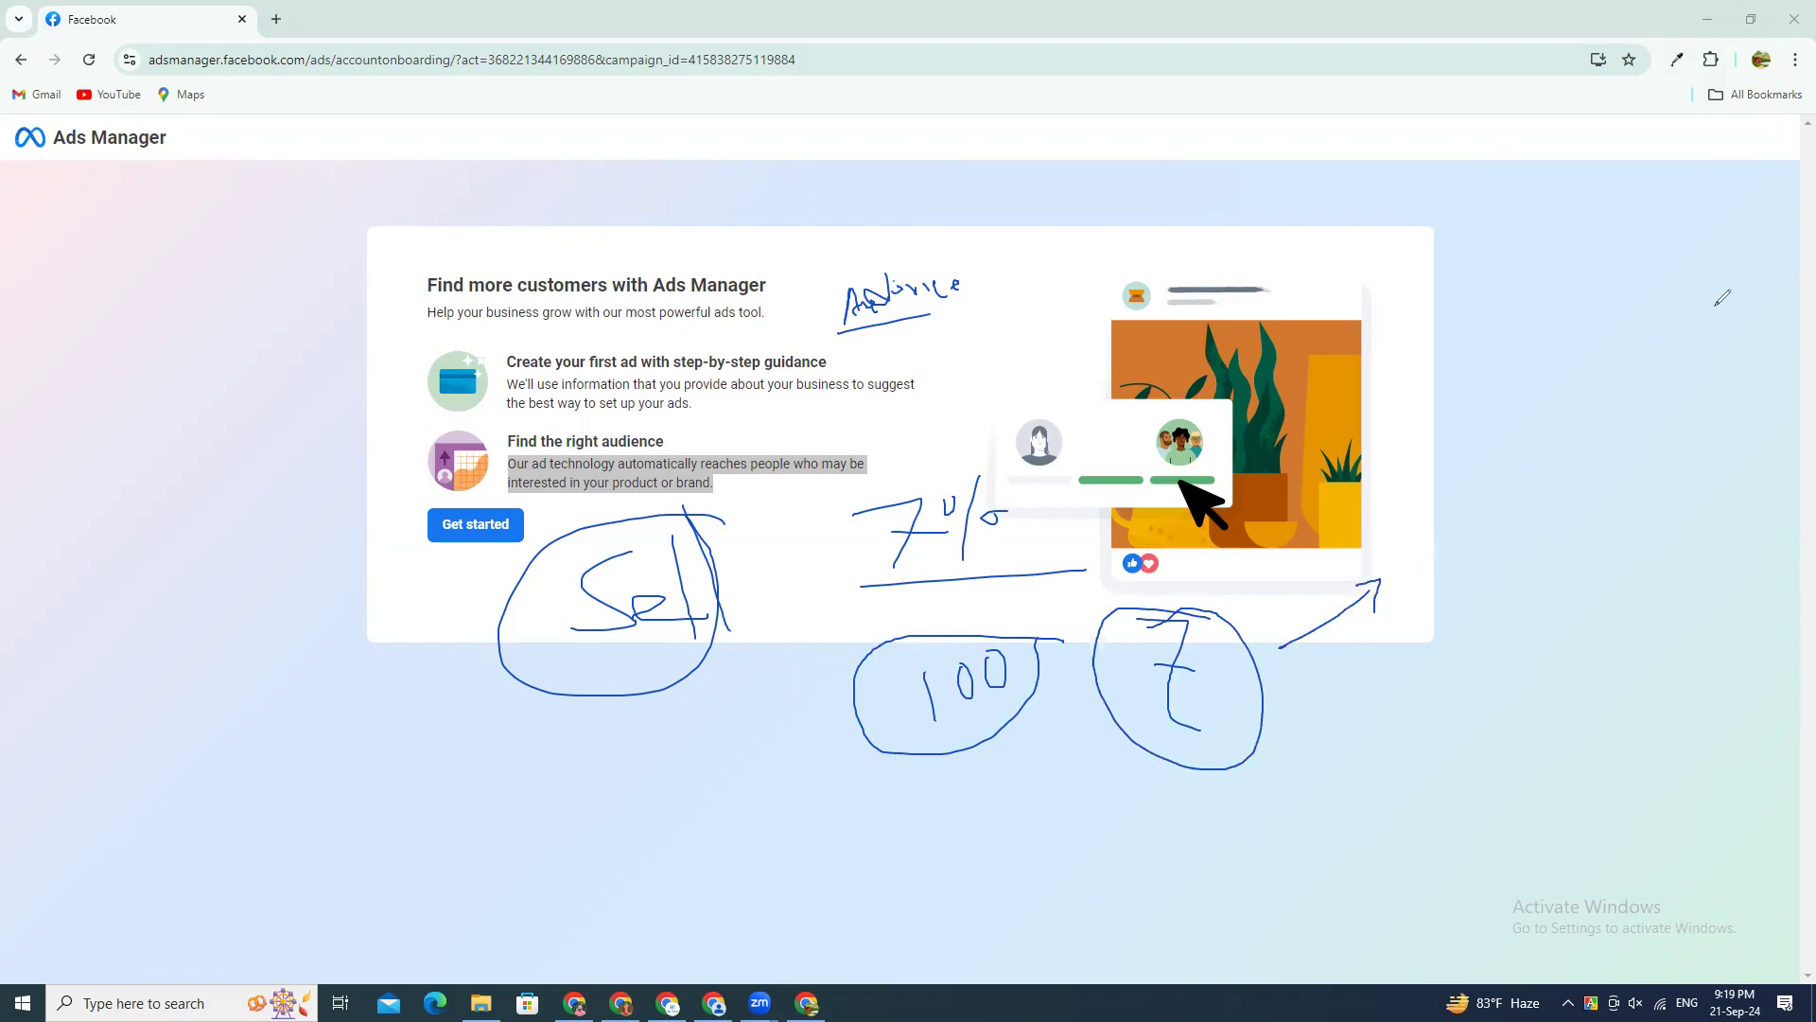
Step: Add the text note "video / life" at the tip of the arrow
{"action": "left_click", "coordinate": [1361, 567]}
{"action": "type", "text": "video "}
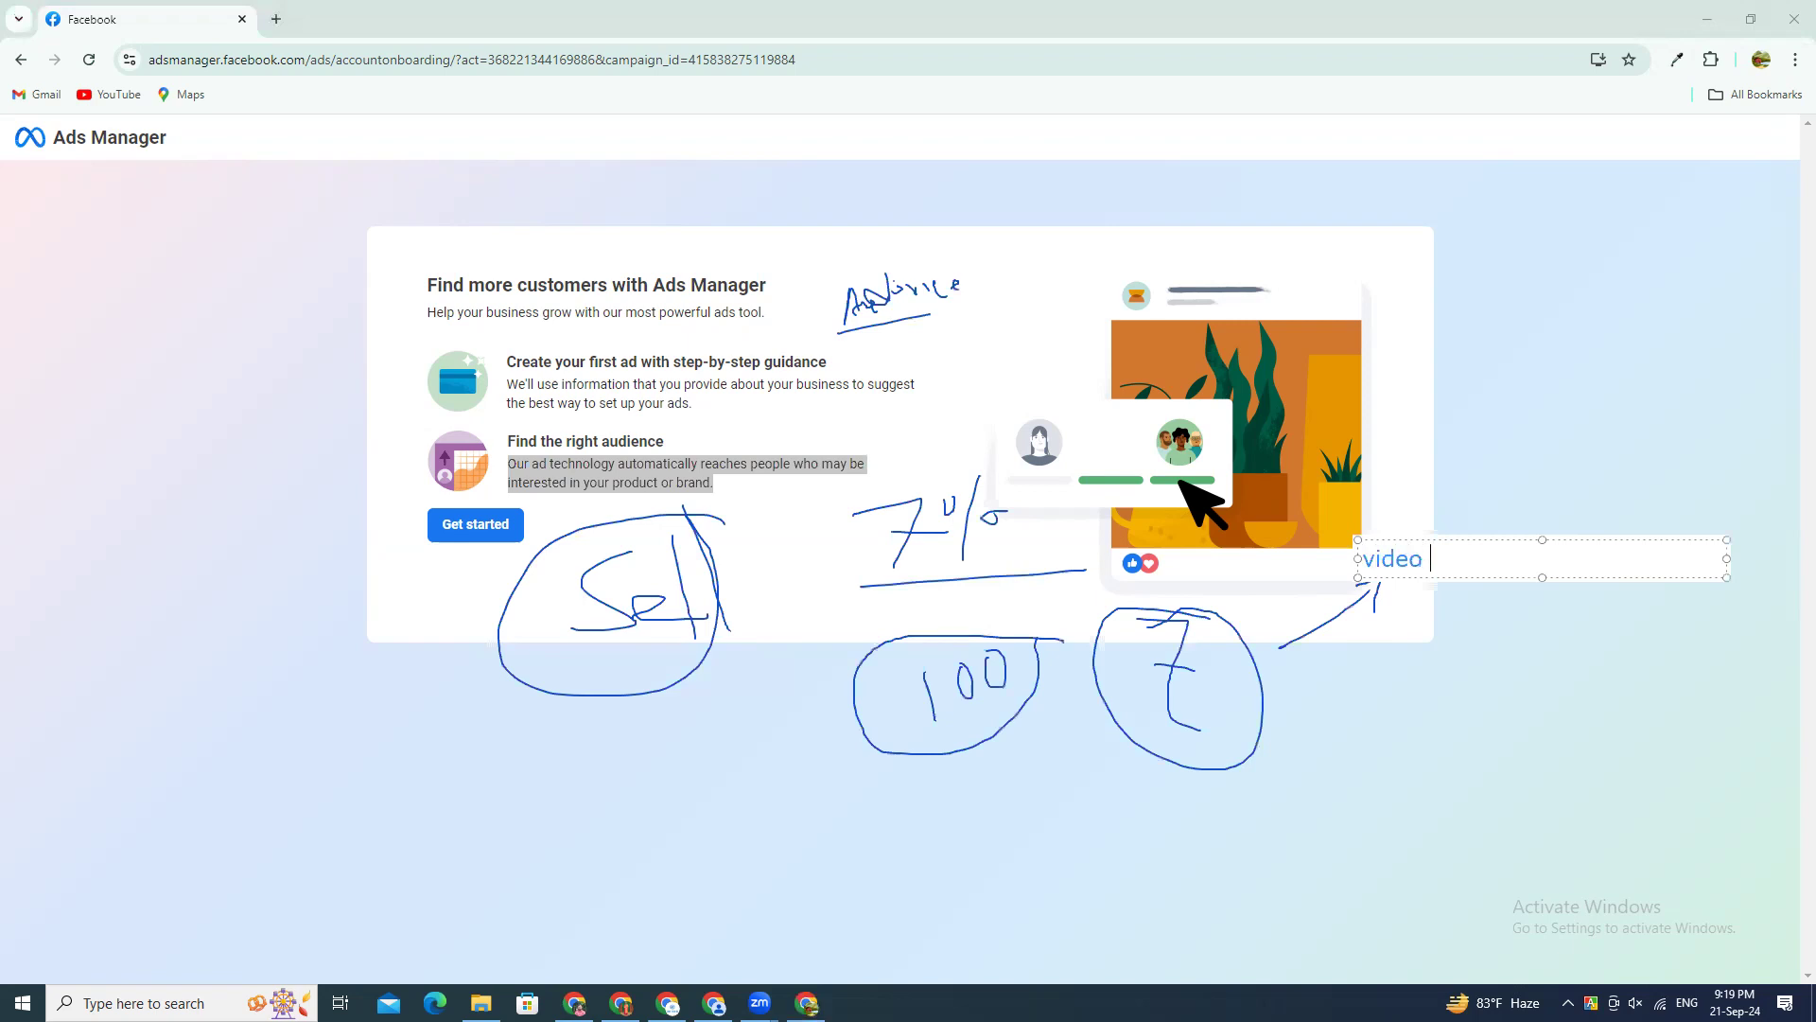
{"action": "type", "text": "/ life"}
{"action": "left_click", "coordinate": [1323, 619]}
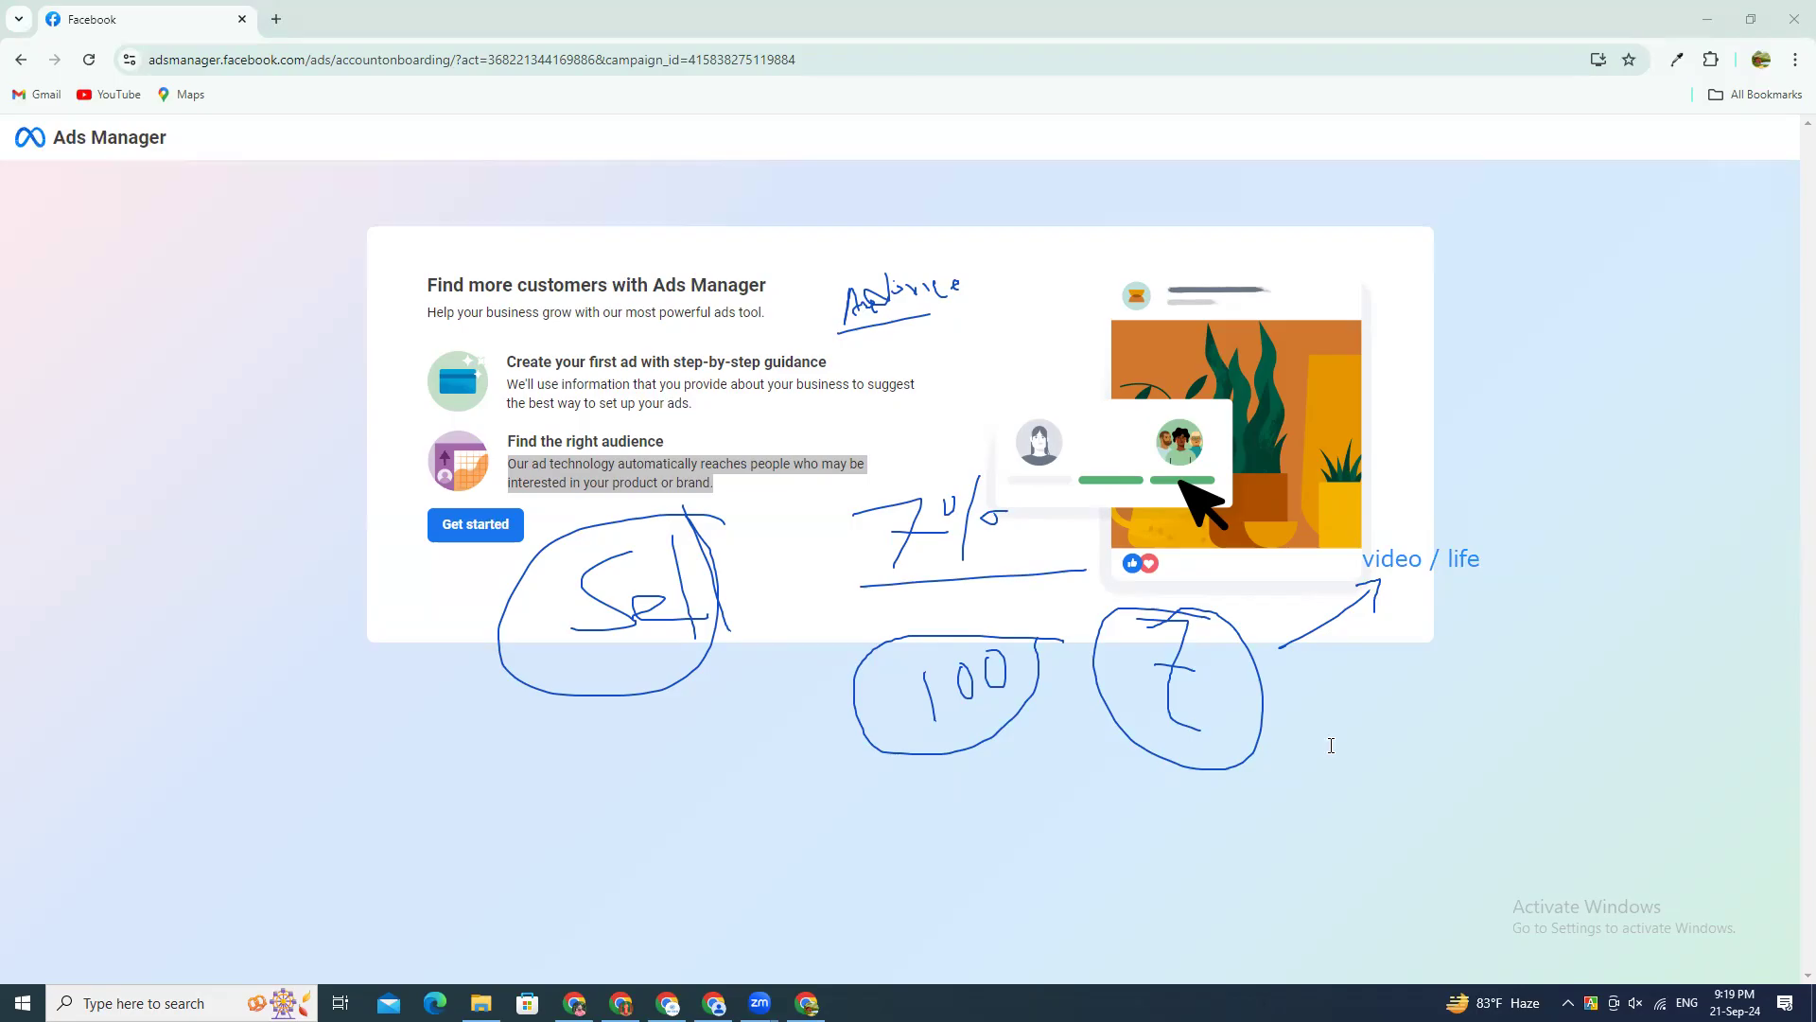
Step: Add the text note "photo --> text" beside the circled 7, below the video note
{"action": "left_click", "coordinate": [1324, 702]}
{"action": "type", "text": "pho"}
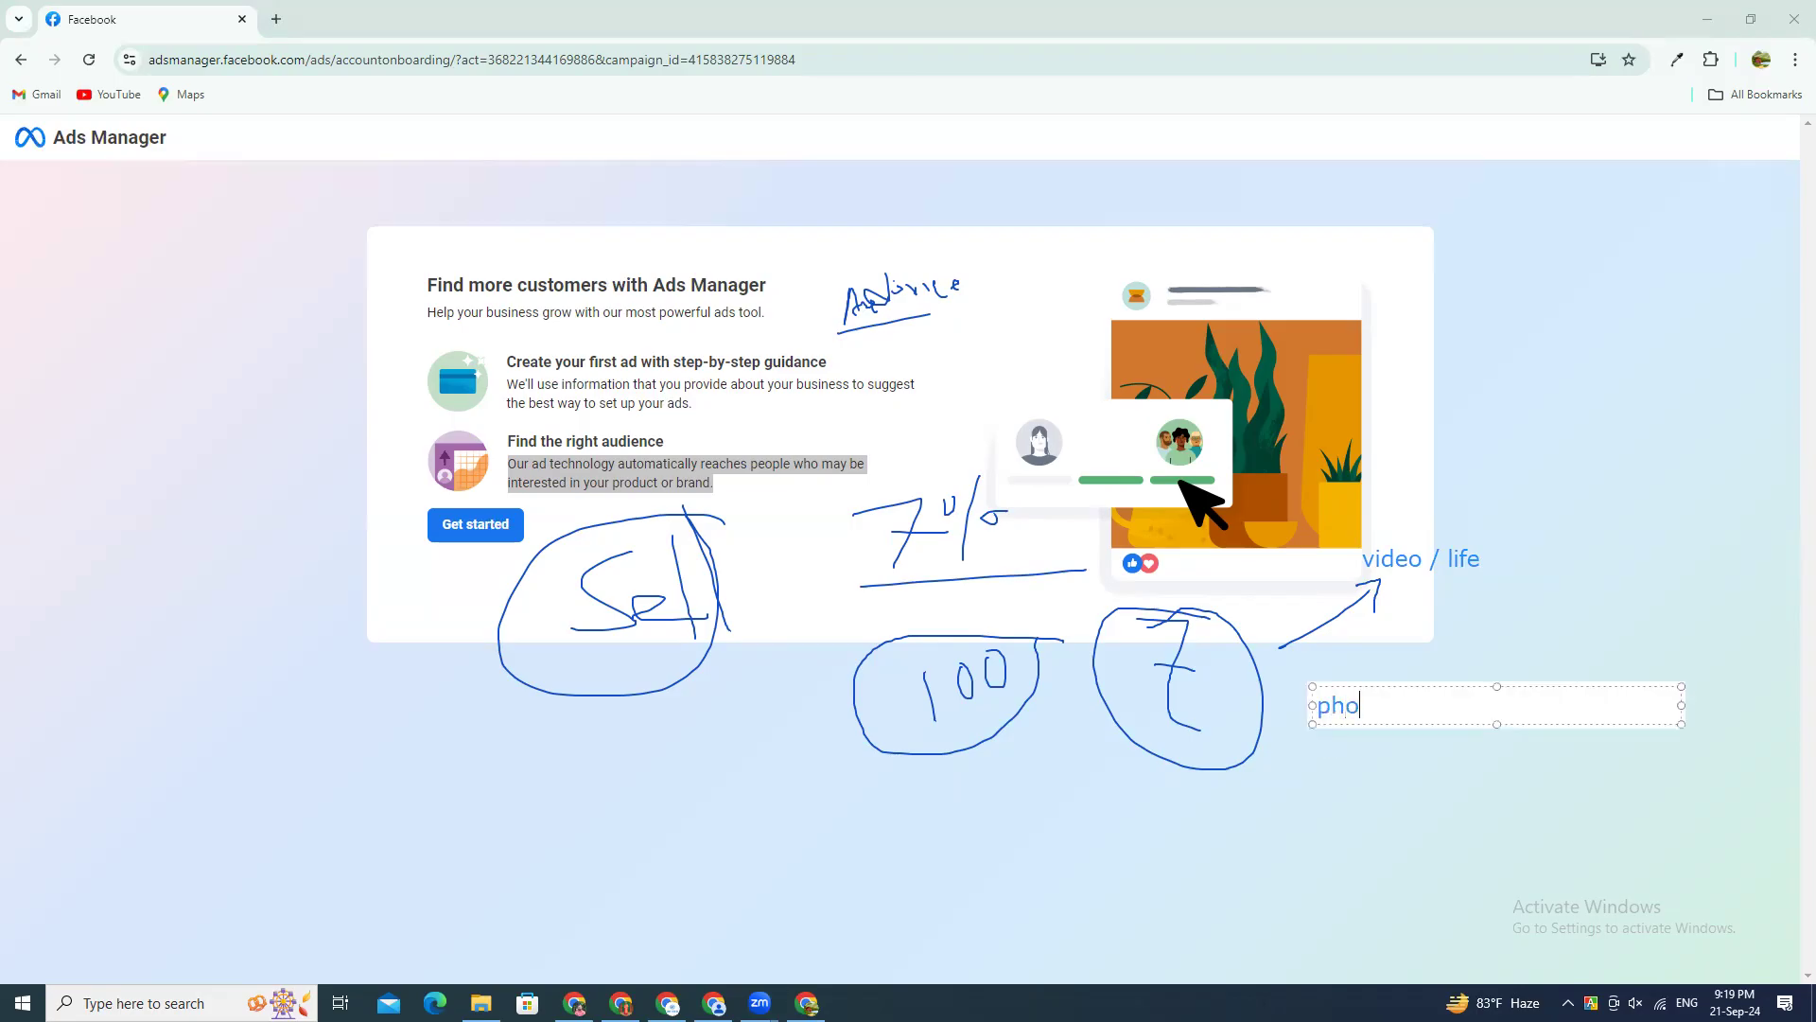
{"action": "type", "text": "to --> text"}
{"action": "key", "text": "Return"}
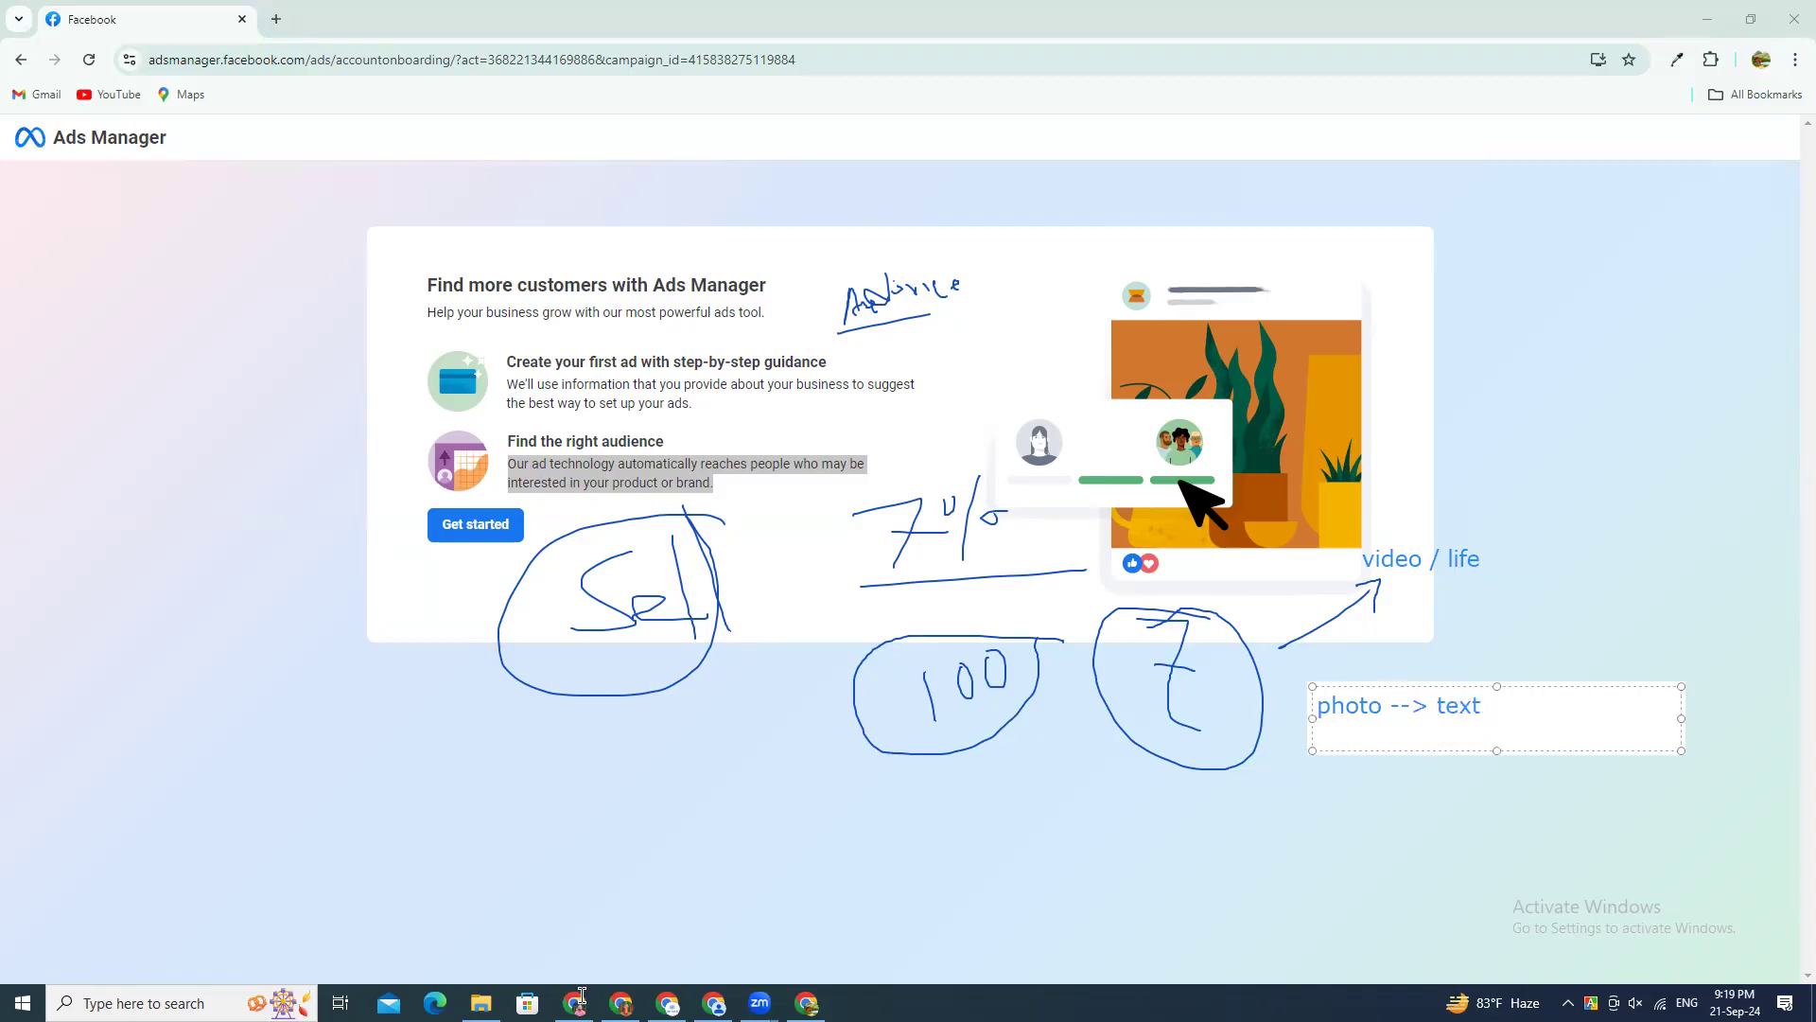
{"action": "key", "text": "Return"}
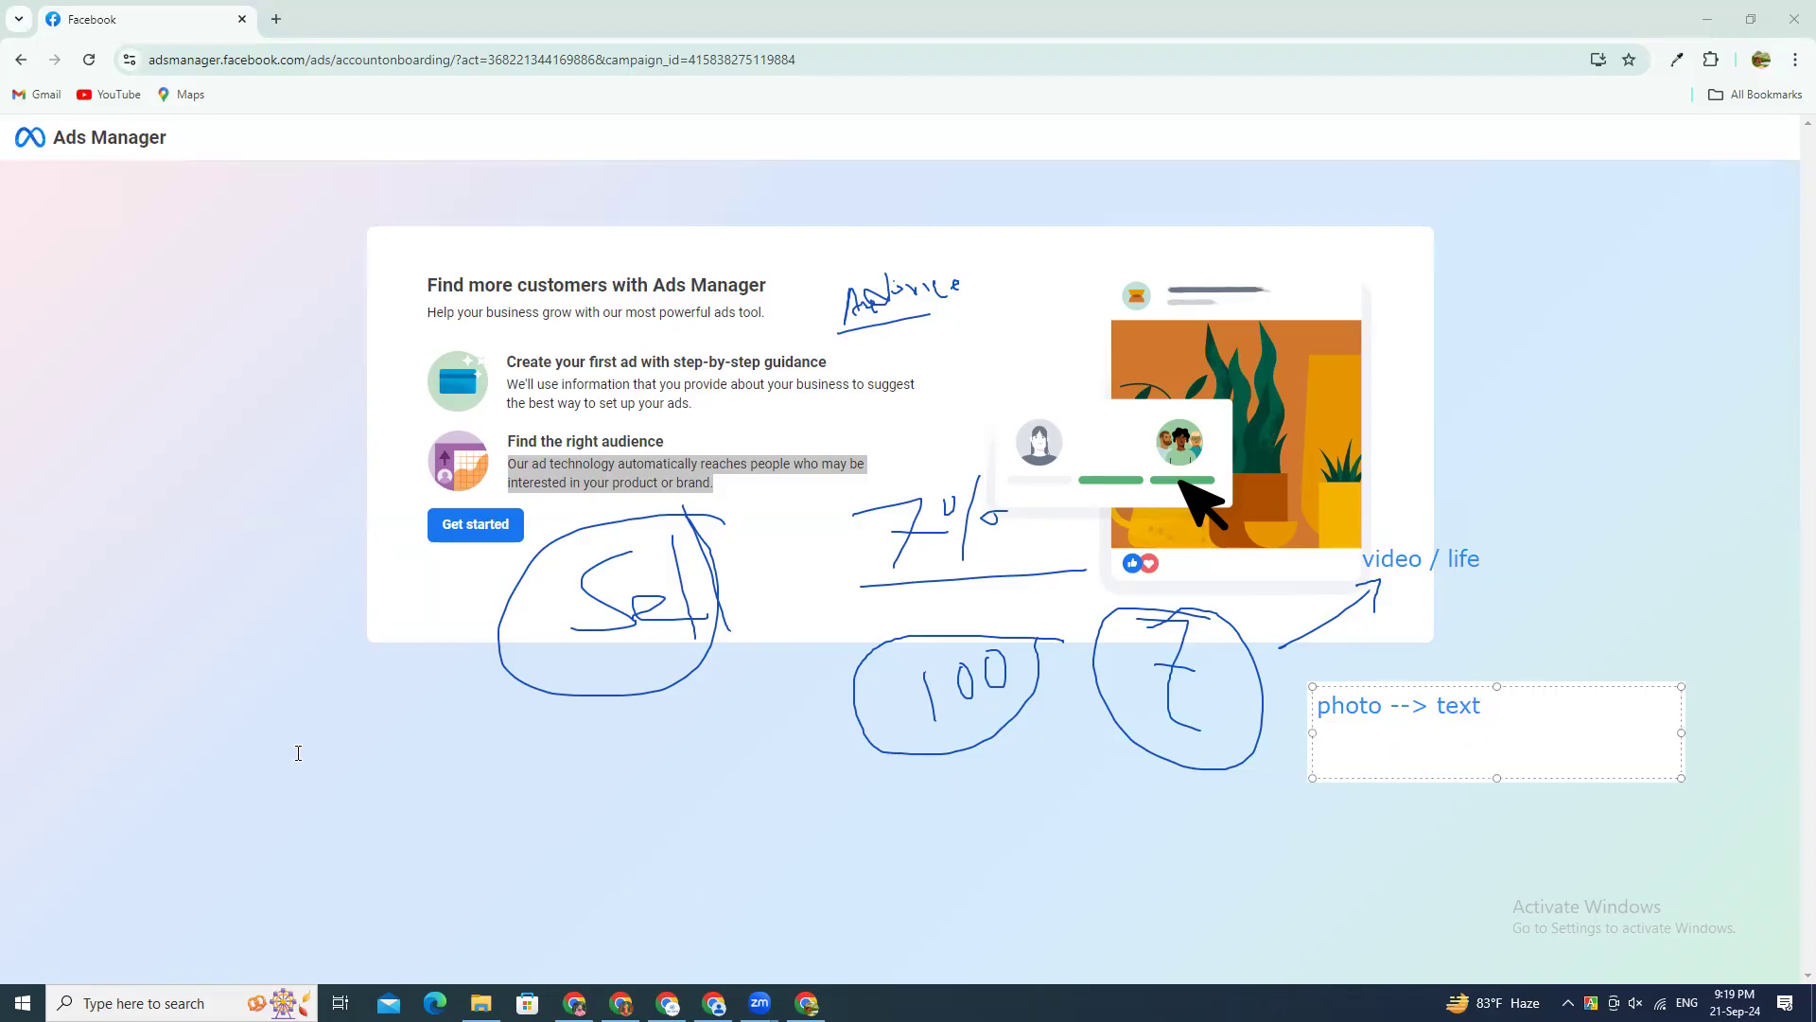
{"action": "left_click", "coordinate": [1592, 655]}
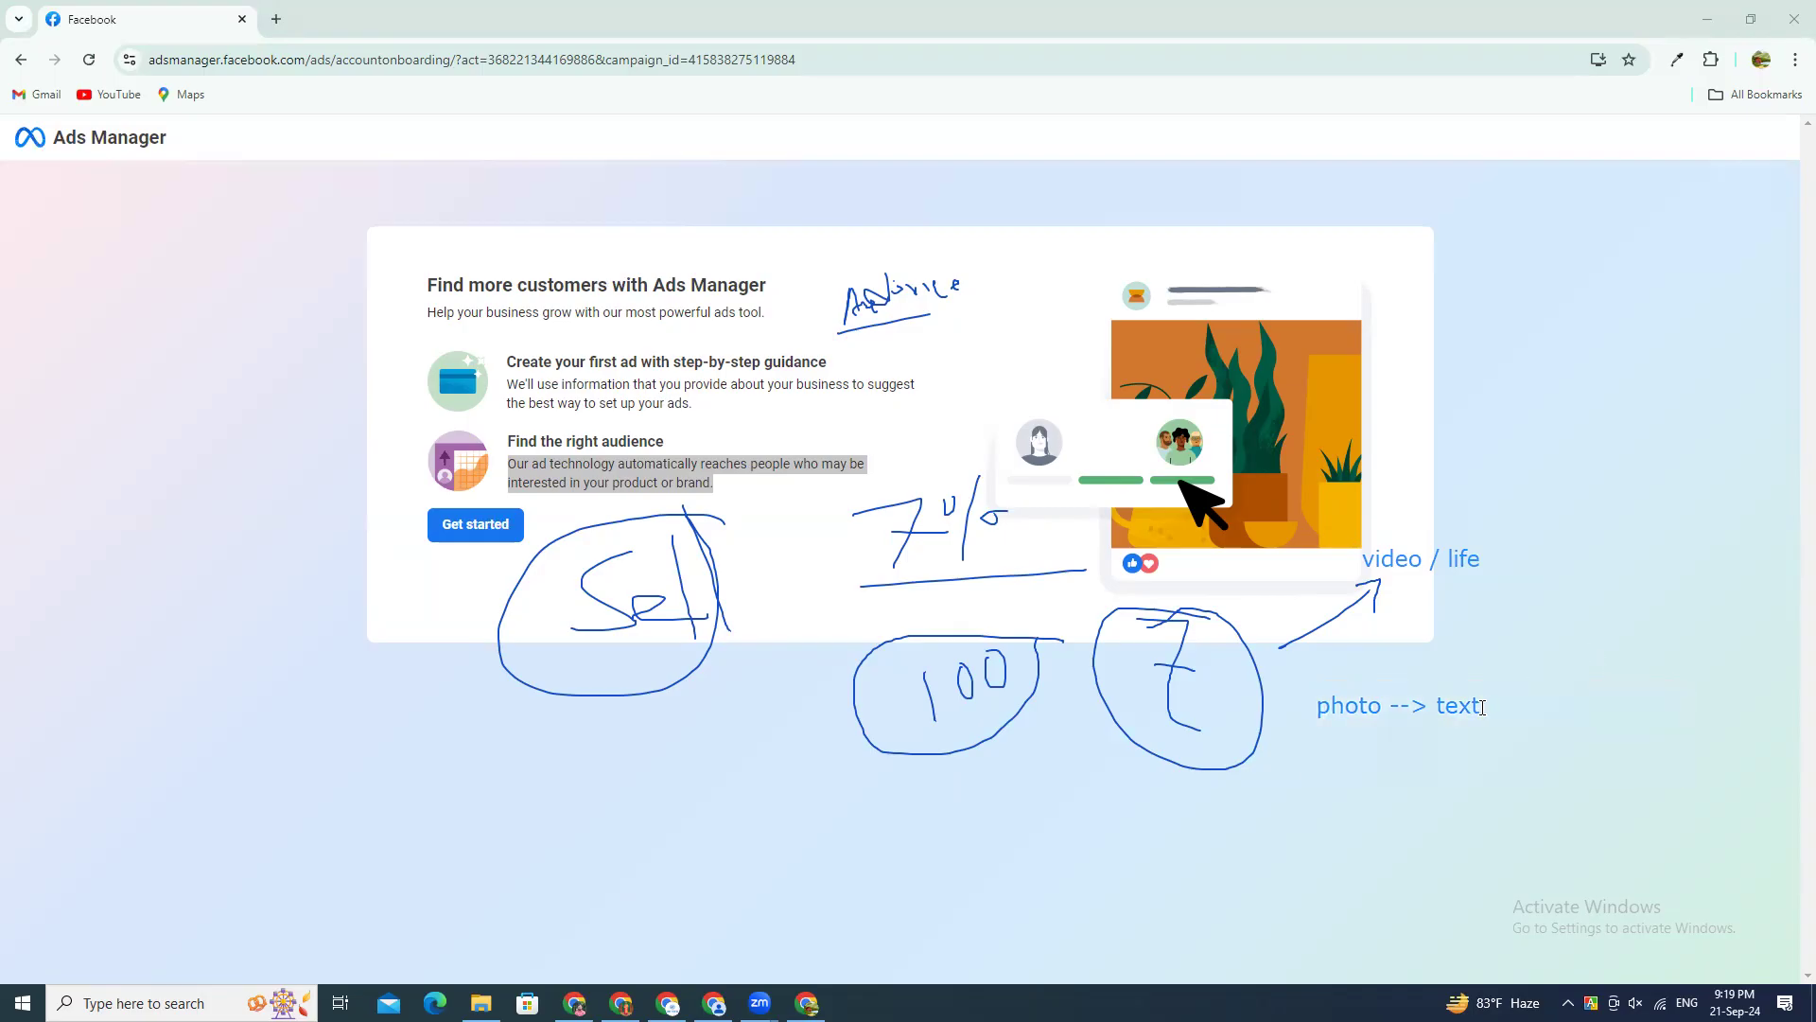
{"action": "left_click", "coordinate": [1481, 707]}
{"action": "mouse_move", "coordinate": [1496, 693]}
{"action": "left_mouse_down"}
{"action": "mouse_move", "coordinate": [1498, 499]}
{"action": "mouse_move", "coordinate": [1467, 425]}
{"action": "mouse_move", "coordinate": [1407, 401]}
{"action": "mouse_move", "coordinate": [1399, 340]}
{"action": "mouse_move", "coordinate": [1240, 91]}
{"action": "mouse_move", "coordinate": [1242, 169]}
{"action": "mouse_move", "coordinate": [1231, 156]}
{"action": "left_mouse_up"}
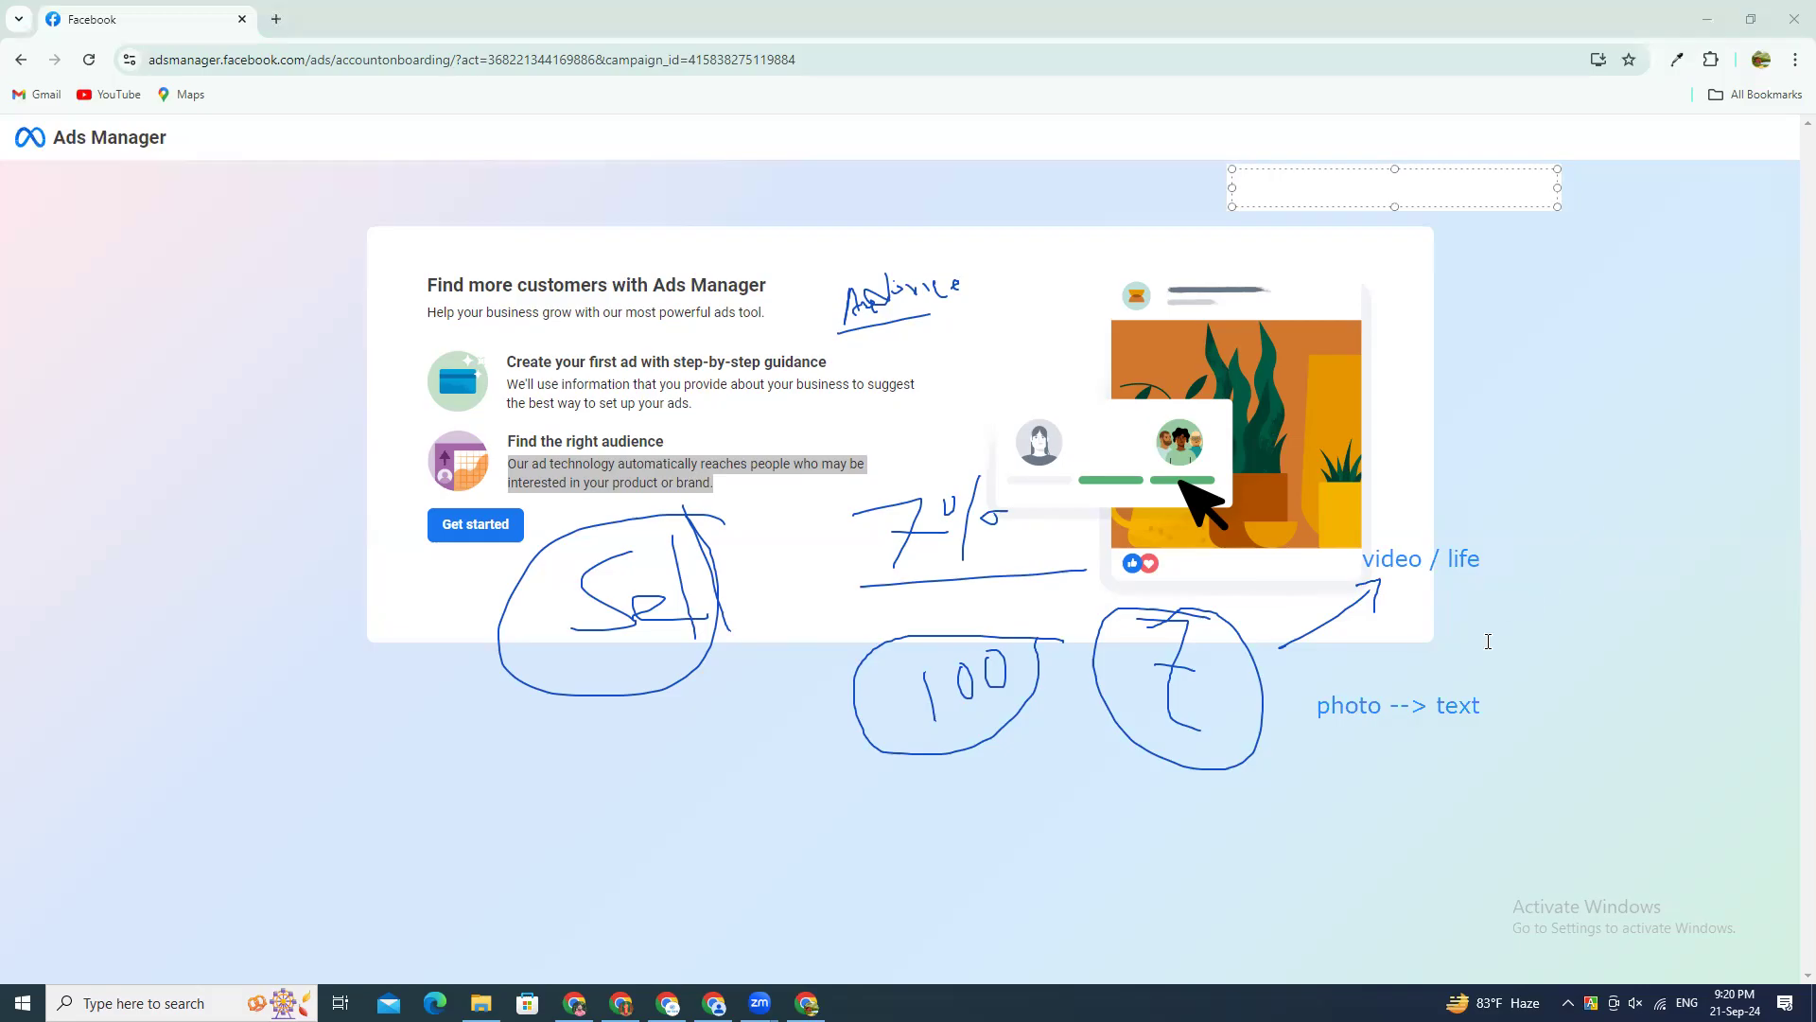
{"action": "left_click", "coordinate": [1315, 706]}
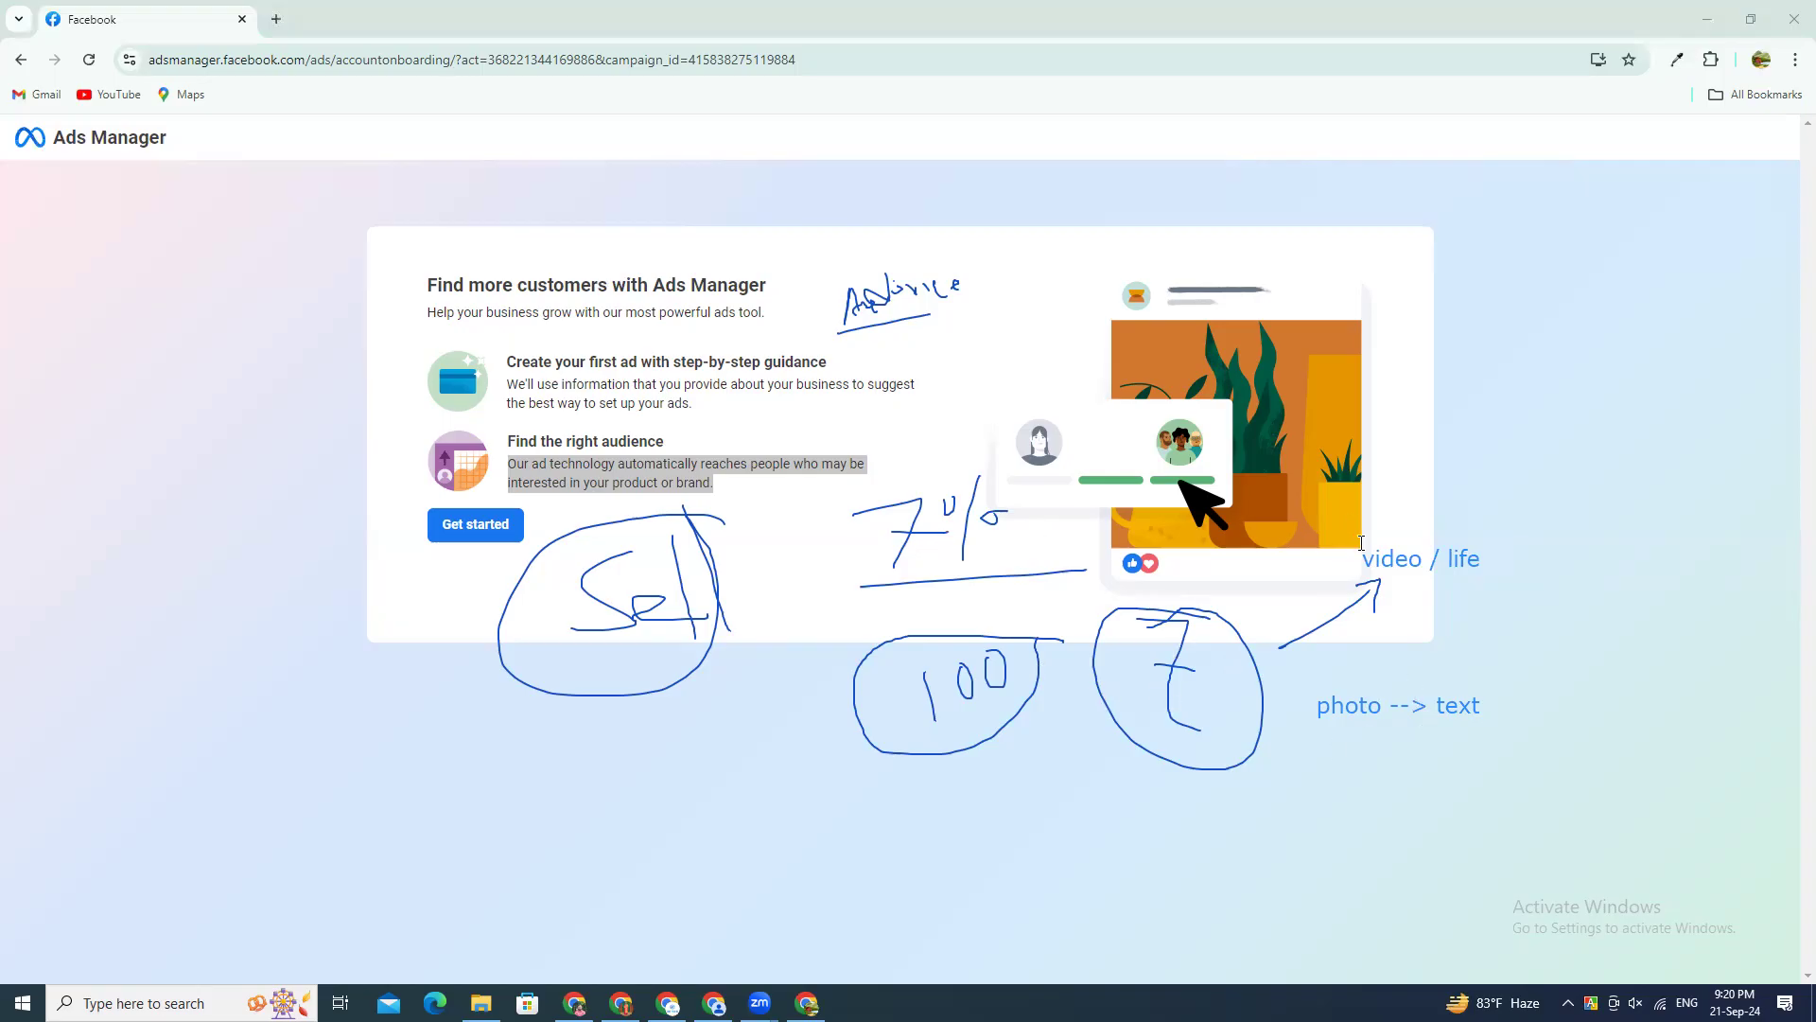
{"action": "left_click", "coordinate": [1471, 560]}
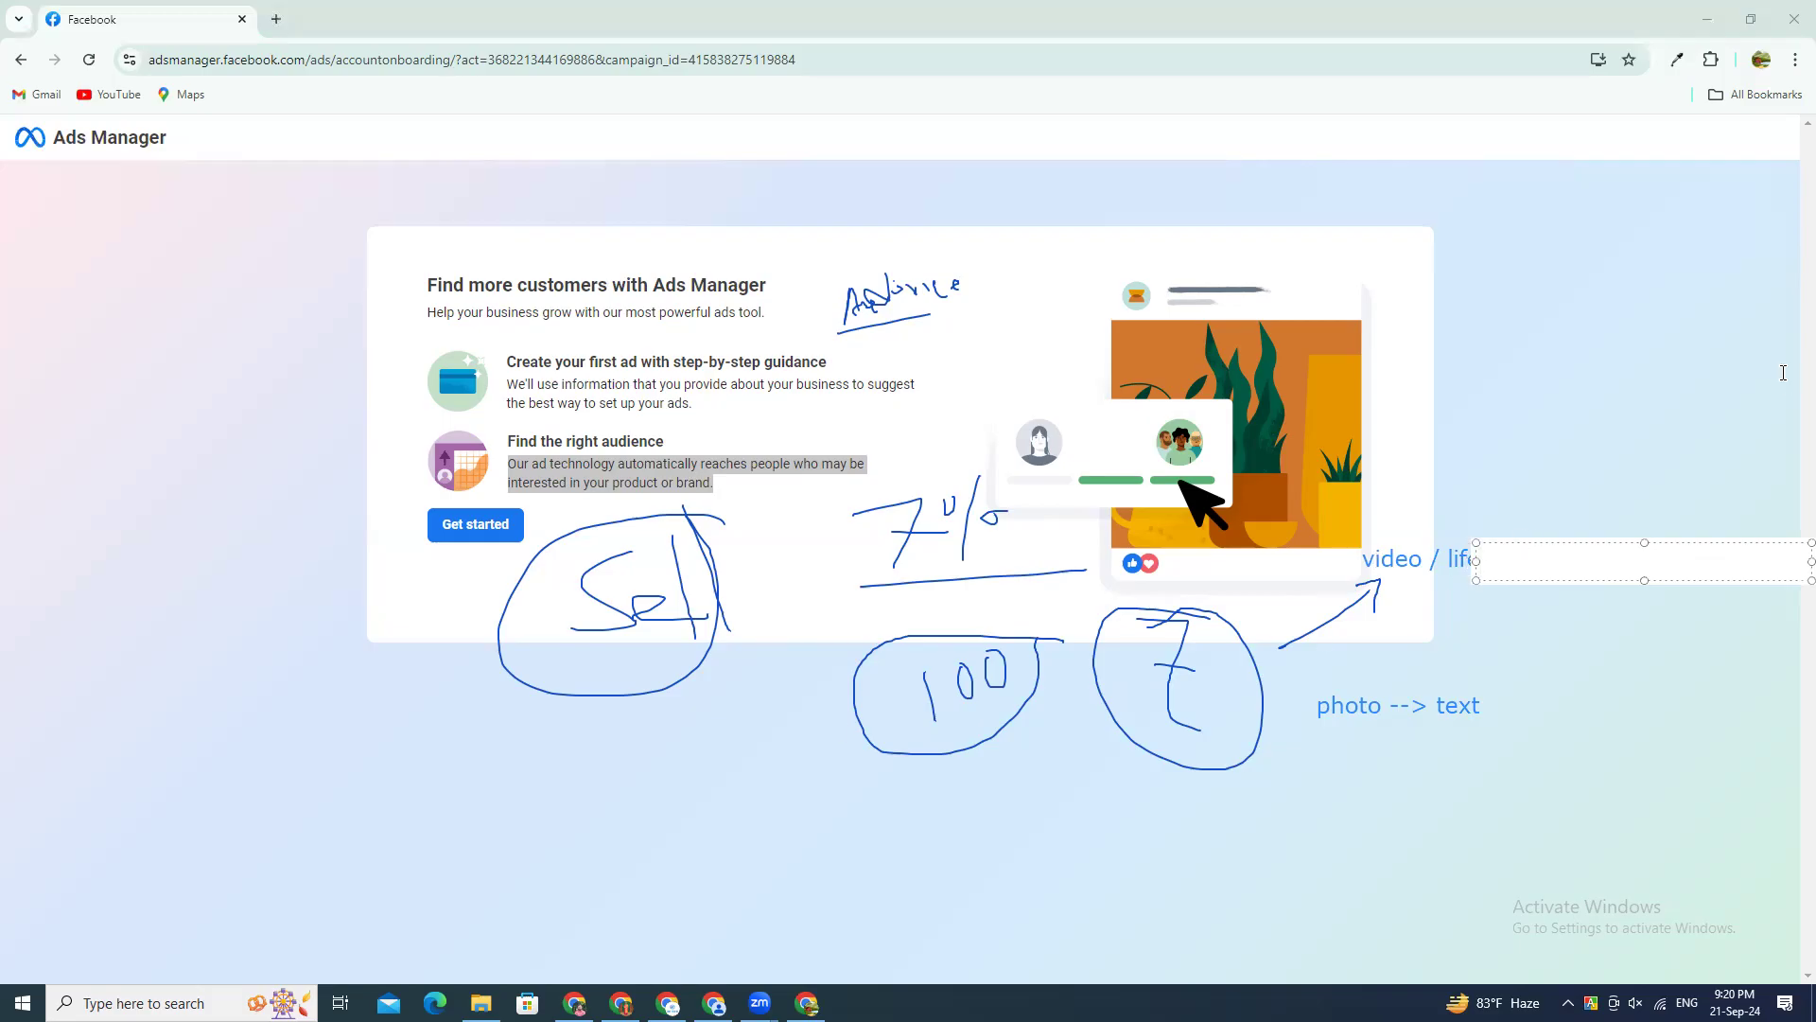
Step: Shift the video note slightly away from the arrow and correct its text to "video / live"
{"action": "left_click_drag", "start_coordinate": [1450, 563], "coordinate": [1478, 558]}
{"action": "double_click", "coordinate": [1479, 559]}
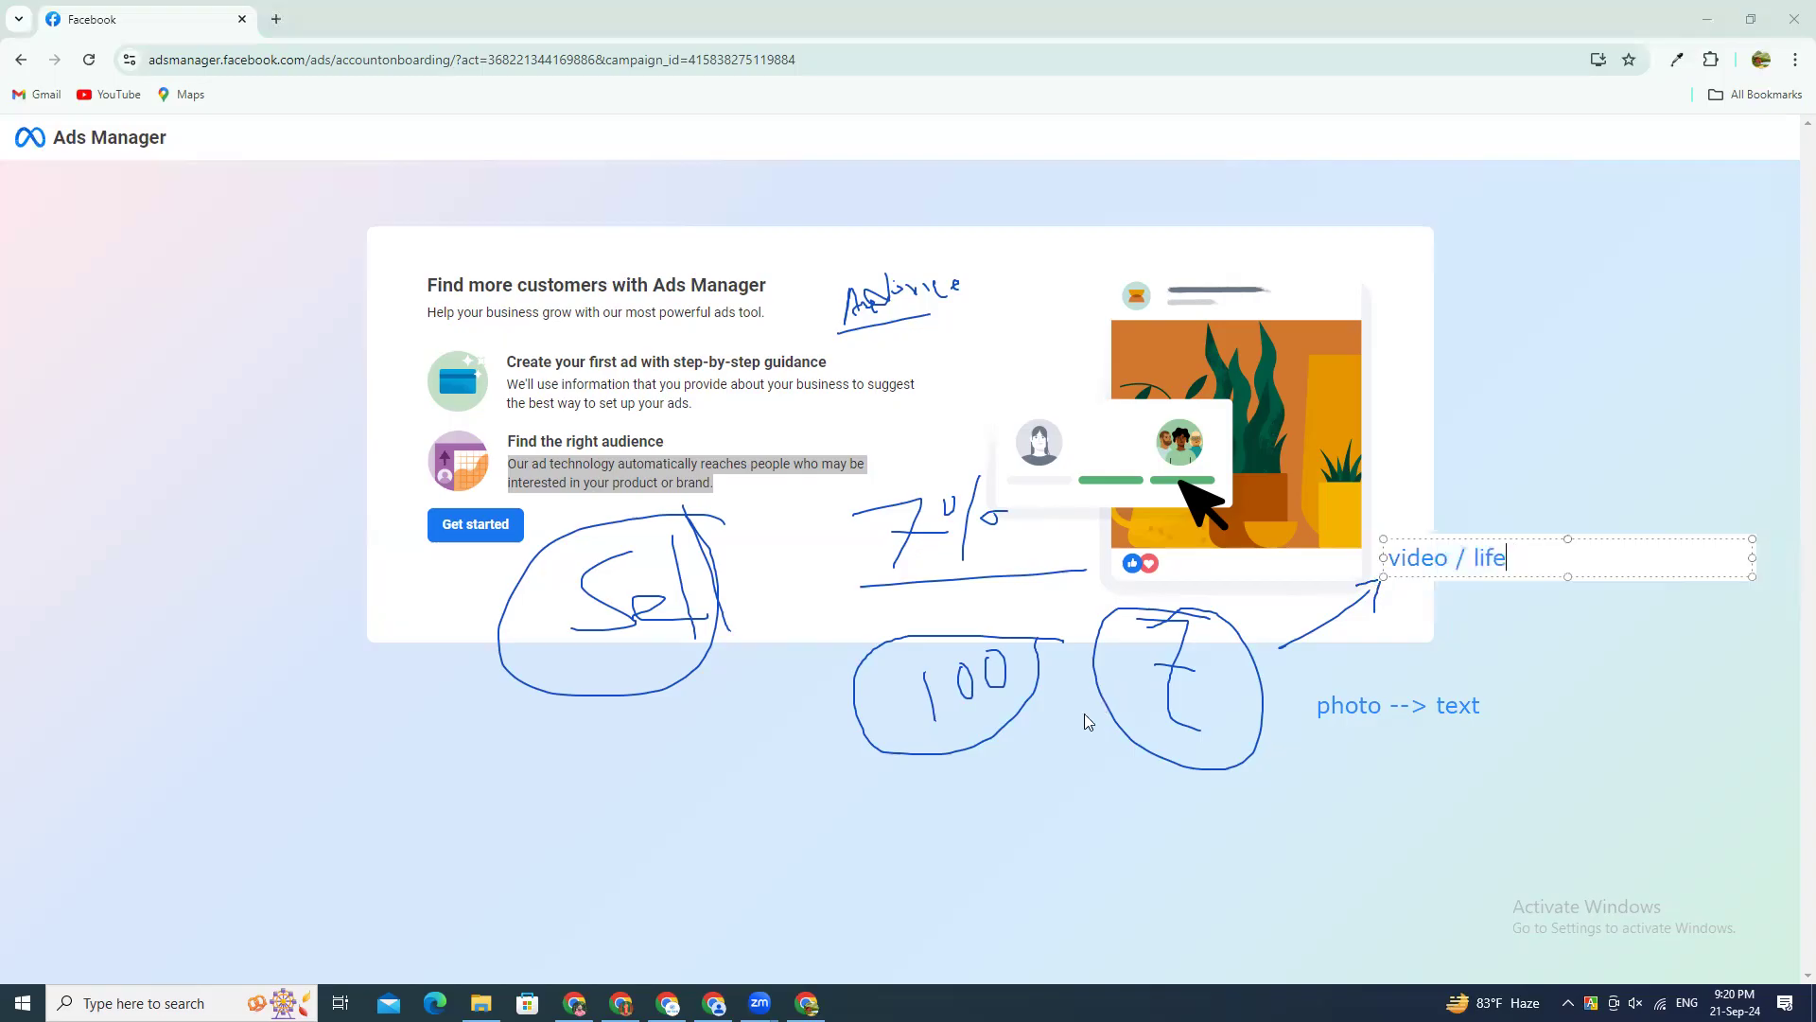
{"action": "key", "text": "BackSpace"}
{"action": "type", "text": "v"}
Step: Highlight the words of the "video / live" note to point them out
{"action": "left_click_drag", "start_coordinate": [1453, 558], "coordinate": [1383, 565]}
{"action": "left_click", "coordinate": [1551, 553]}
{"action": "double_click", "coordinate": [1504, 556]}
{"action": "left_click", "coordinate": [1524, 555]}
{"action": "left_click_drag", "start_coordinate": [1525, 555], "coordinate": [1475, 561]}
{"action": "left_click", "coordinate": [1540, 562]}
Step: Move the "video / live" note above the introduction card and highlight the word "video"
{"action": "left_click_drag", "start_coordinate": [1511, 539], "coordinate": [1437, 203]}
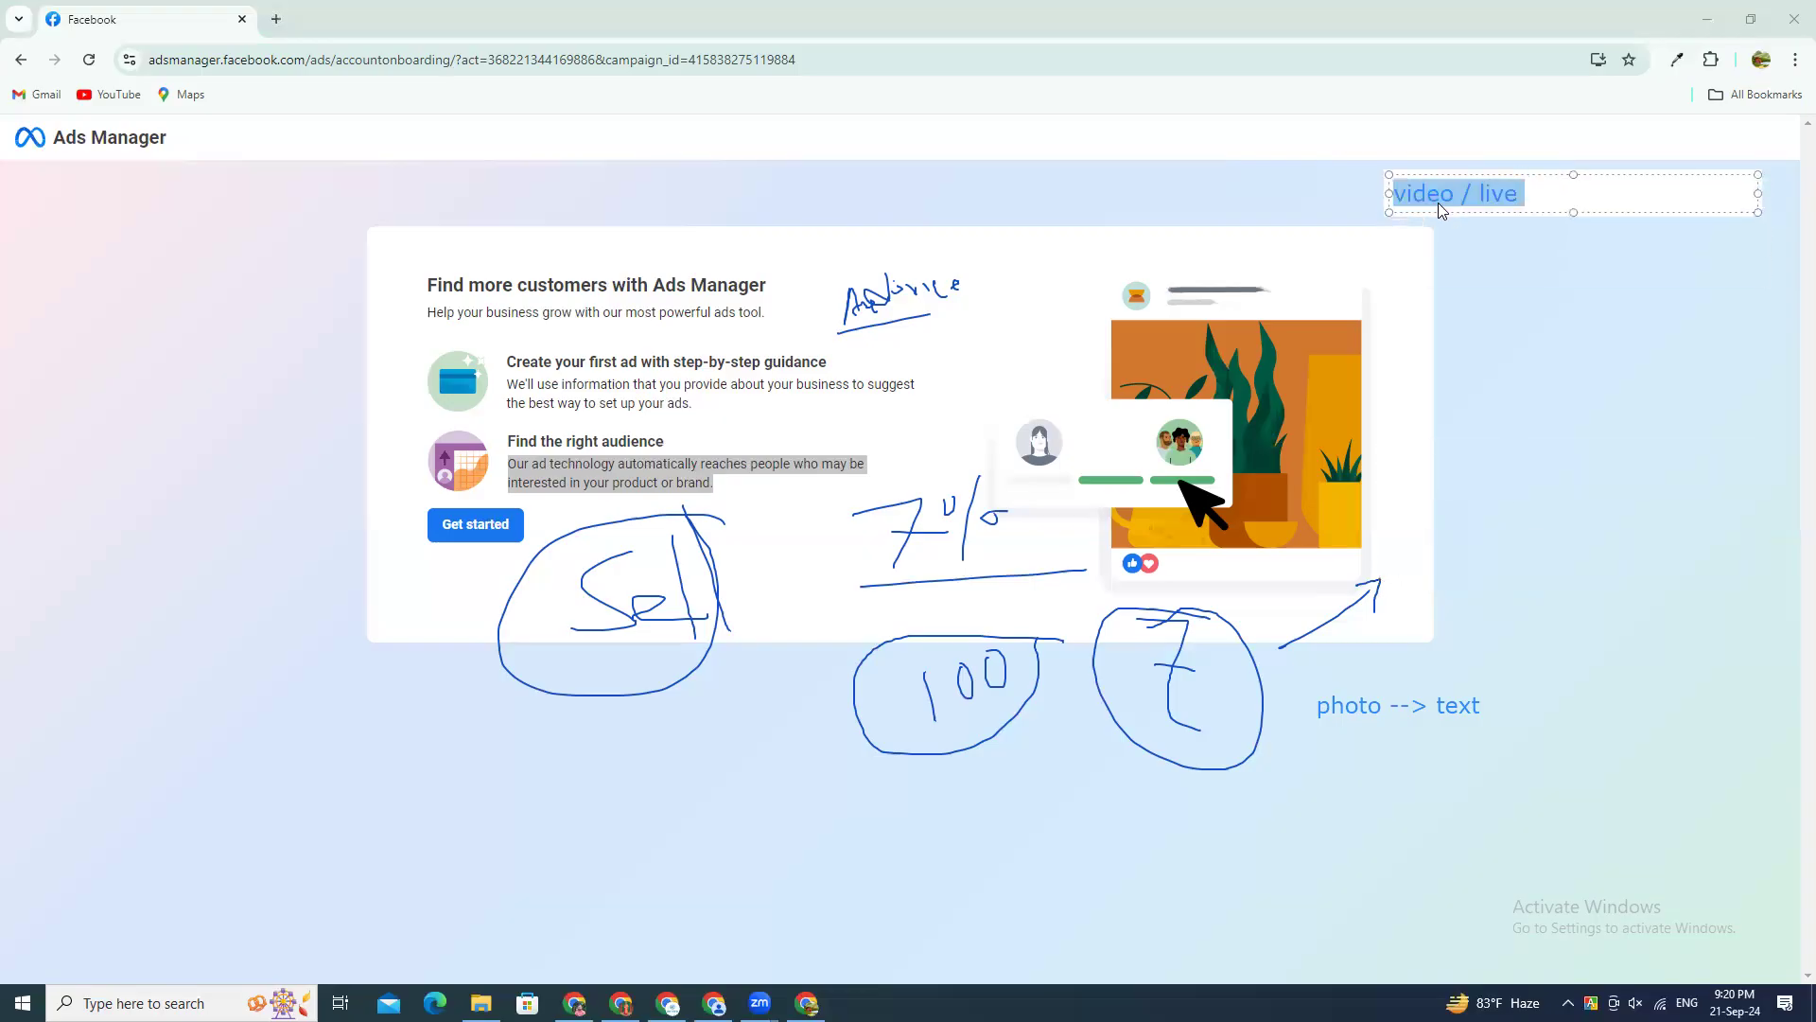
{"action": "left_click", "coordinate": [1439, 201]}
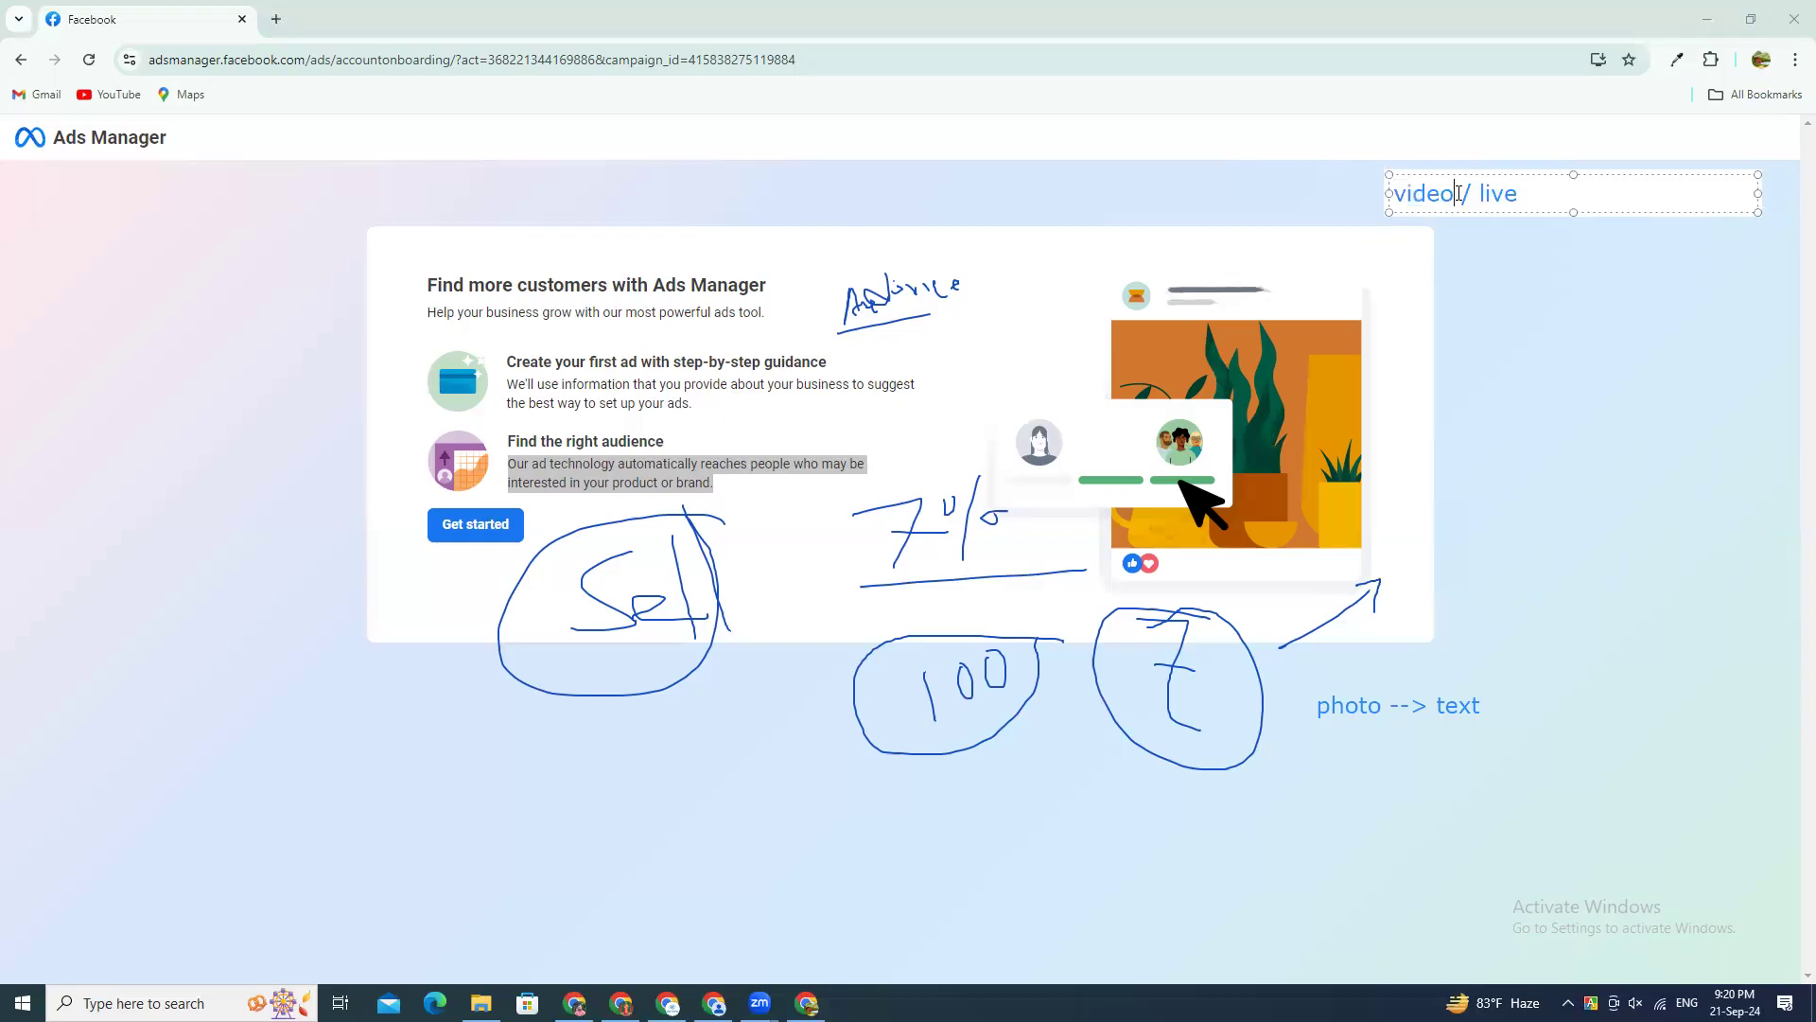
{"action": "mouse_move", "coordinate": [1387, 197]}
{"action": "left_mouse_down"}
{"action": "mouse_move", "coordinate": [1459, 196]}
{"action": "mouse_move", "coordinate": [1383, 195]}
{"action": "left_mouse_up"}
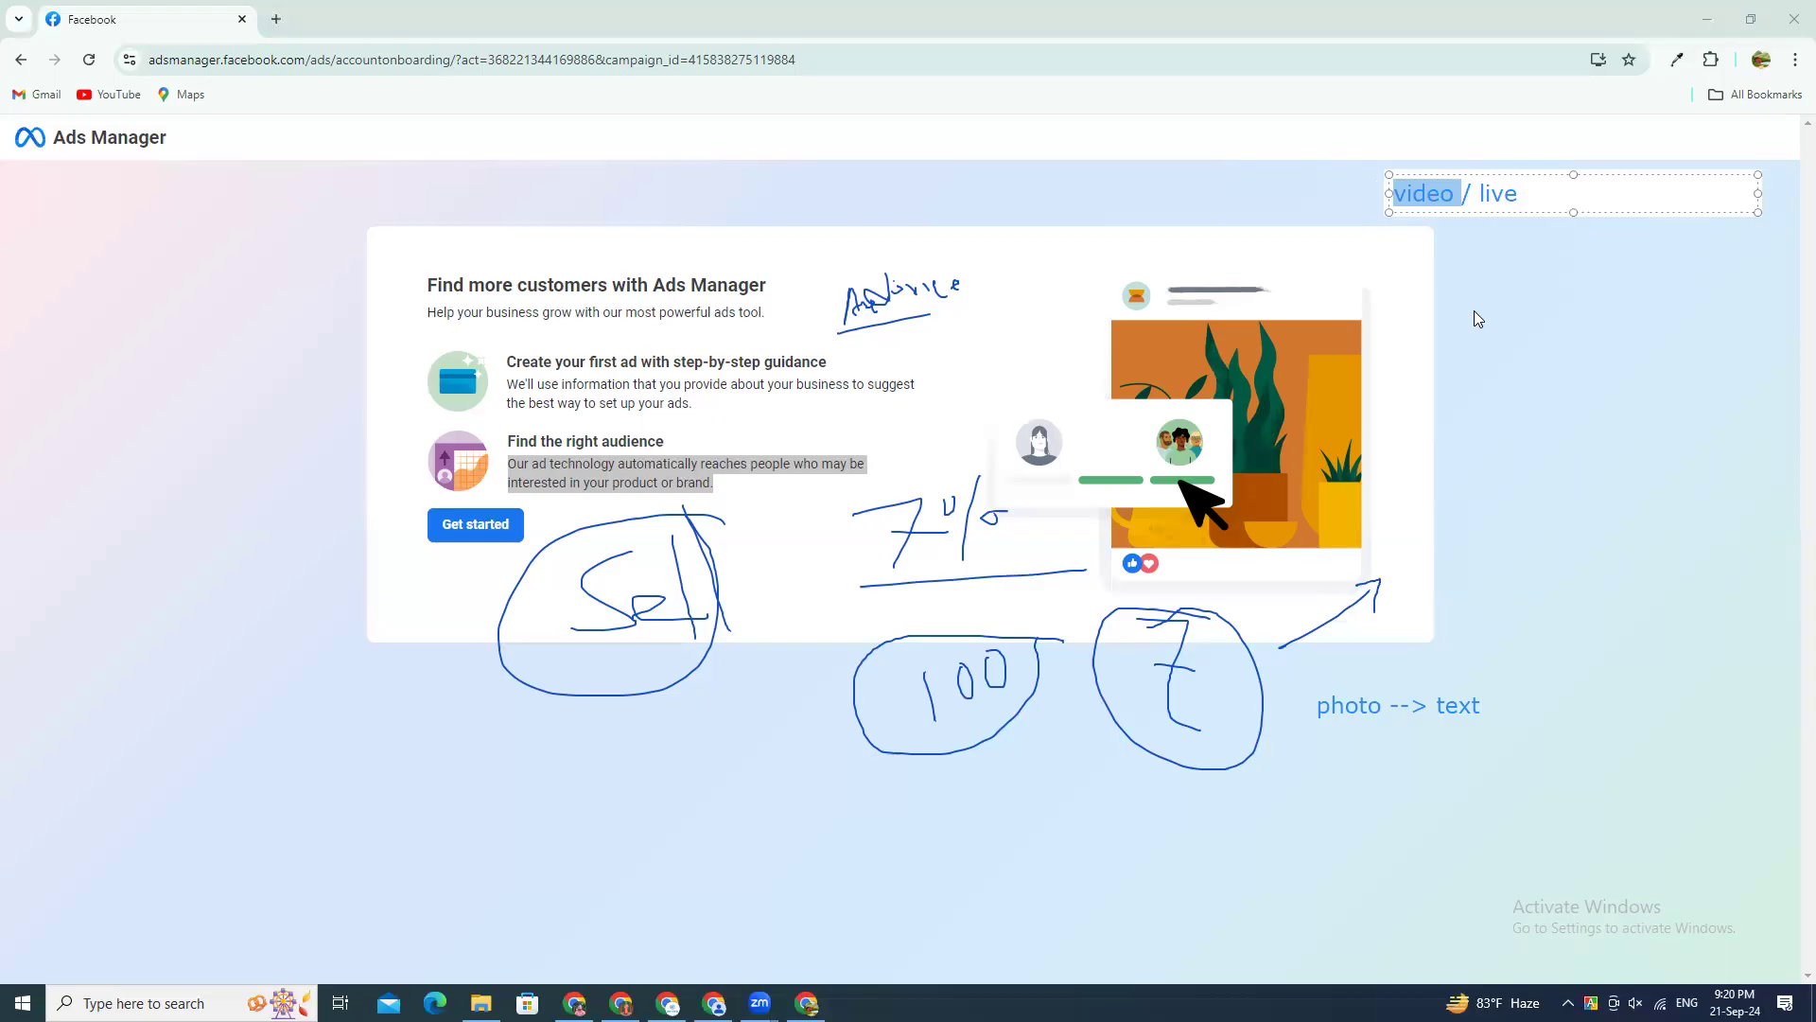
{"action": "left_click", "coordinate": [1537, 236]}
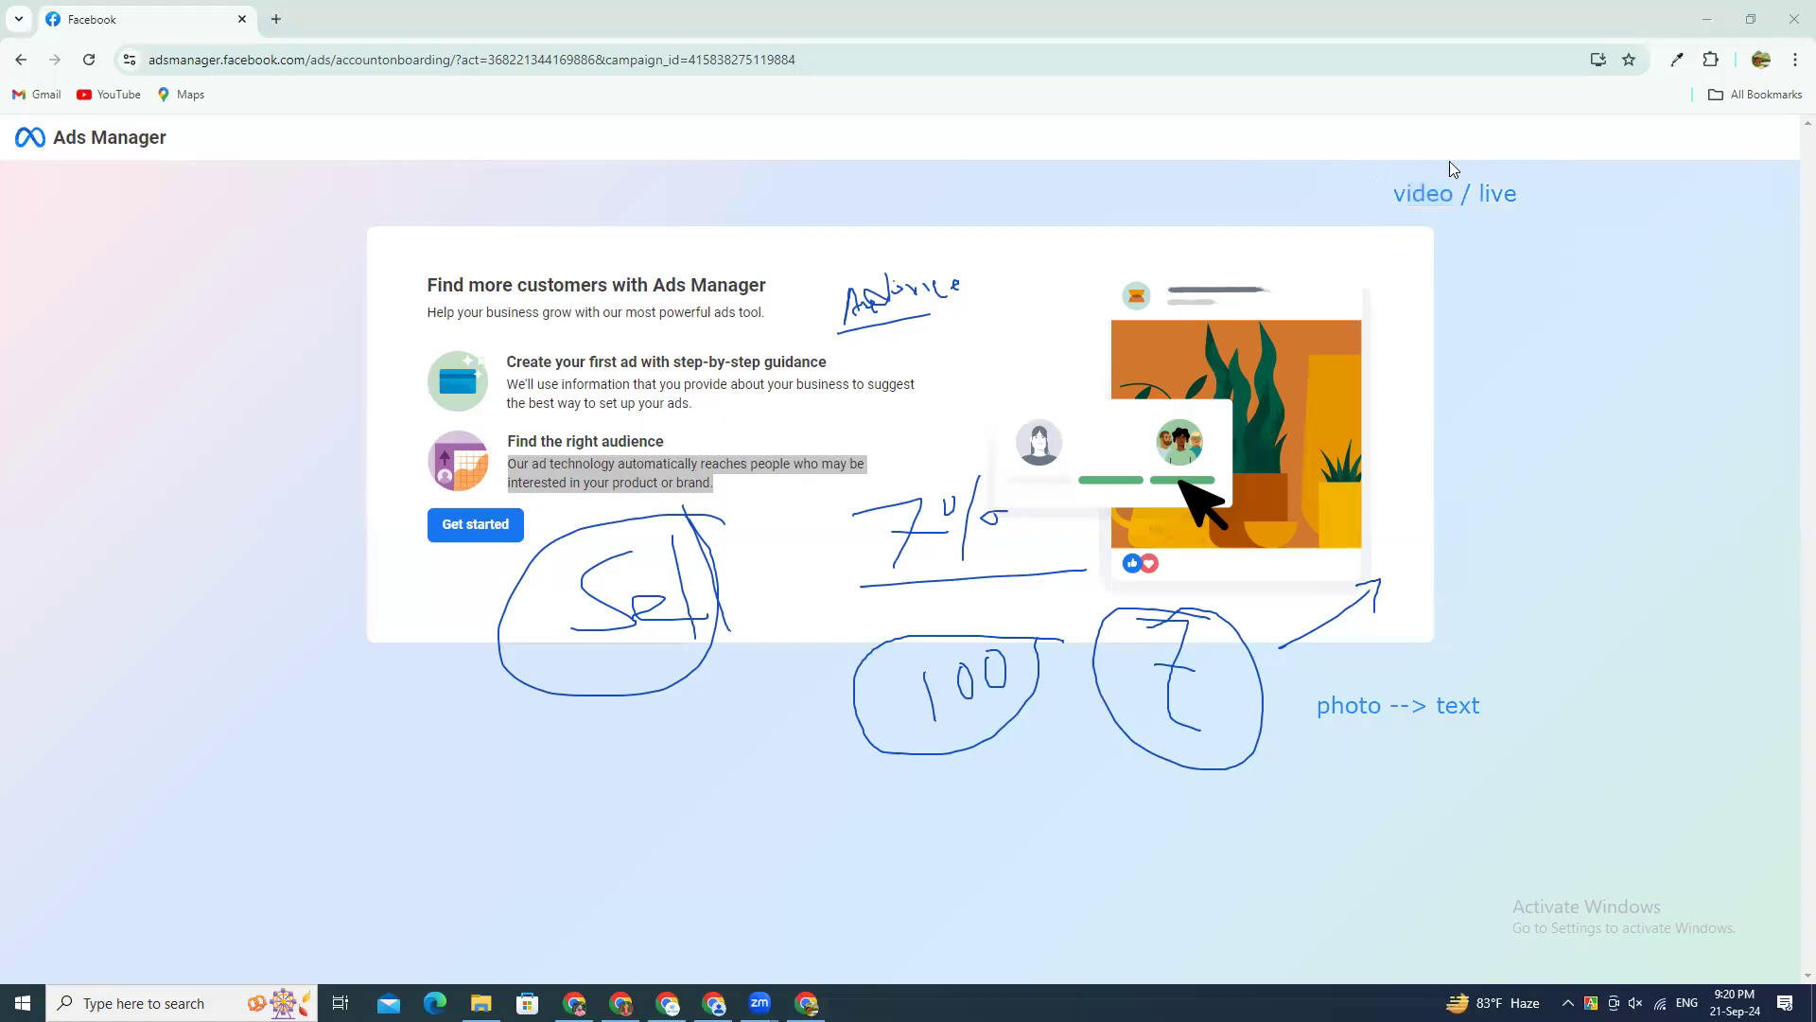
Step: Narrow the "video / live" text box and move it back to the arrow's tip
{"action": "mouse_move", "coordinate": [1449, 185]}
{"action": "left_mouse_down"}
{"action": "mouse_move", "coordinate": [1583, 508]}
{"action": "mouse_move", "coordinate": [1522, 528]}
{"action": "mouse_move", "coordinate": [1432, 625]}
{"action": "left_mouse_up"}
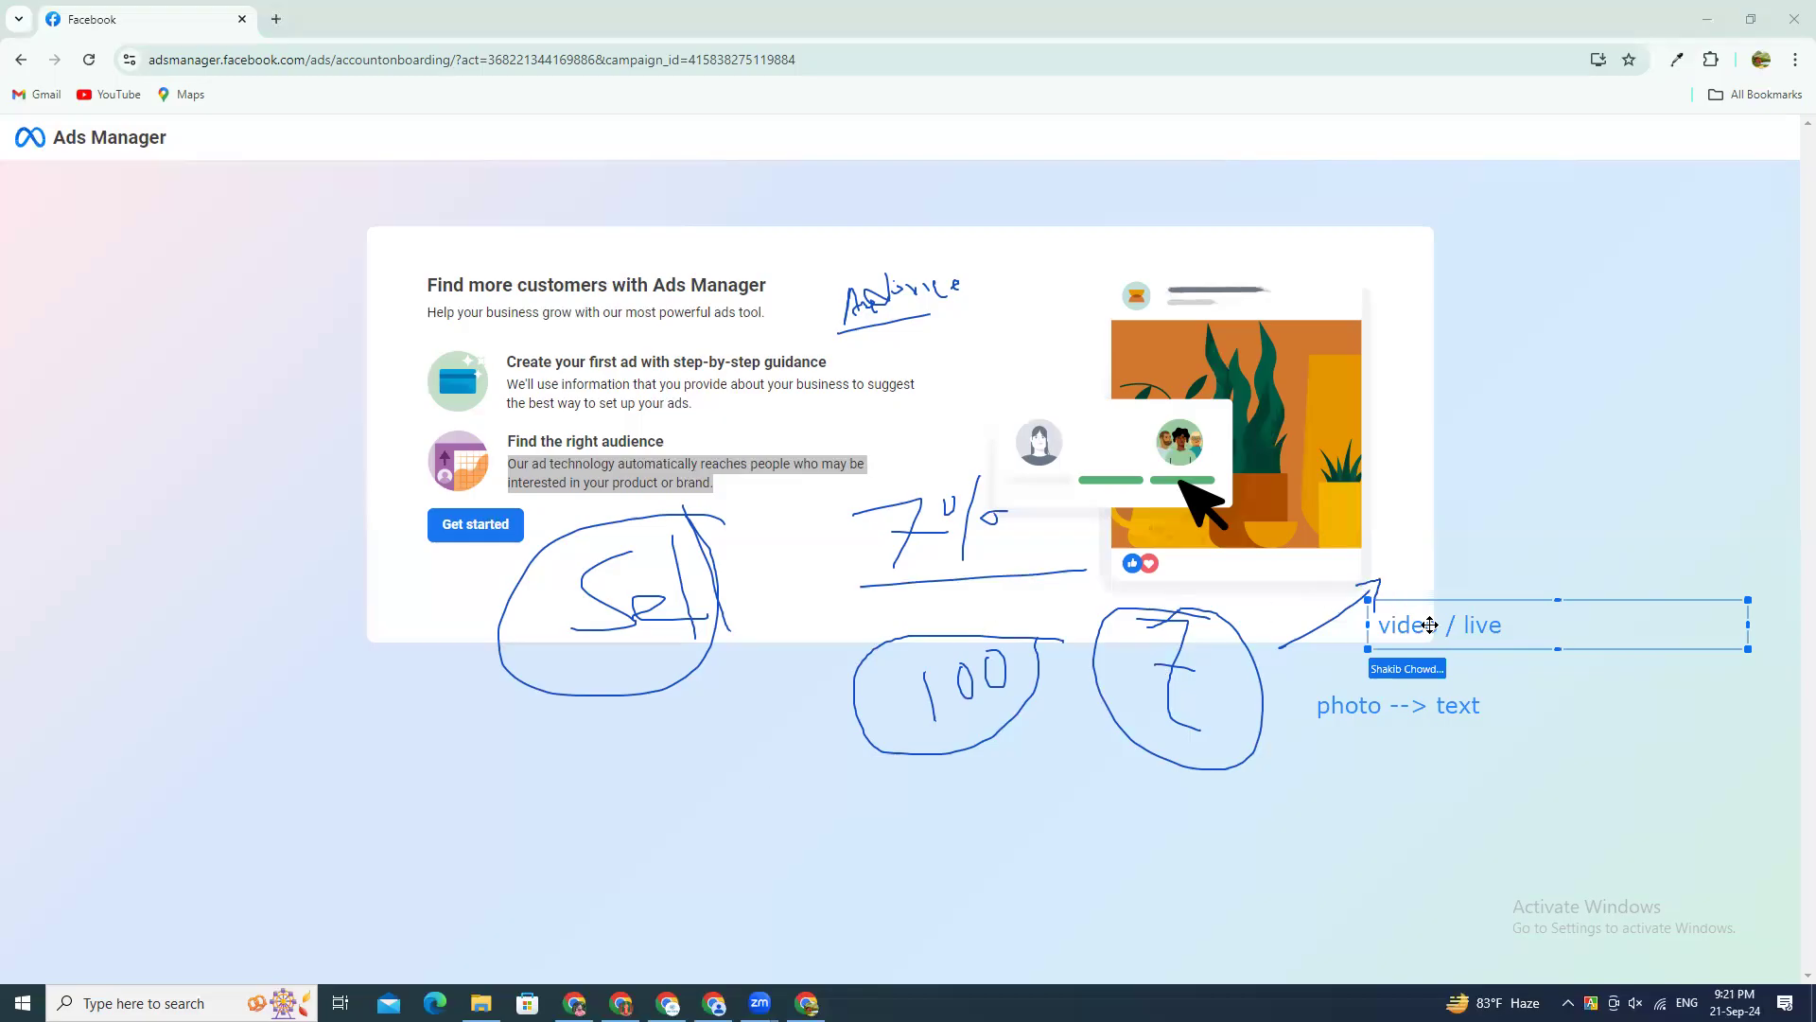
{"action": "left_click_drag", "start_coordinate": [1429, 624], "coordinate": [1632, 451]}
{"action": "left_click_drag", "start_coordinate": [1454, 428], "coordinate": [1584, 376]}
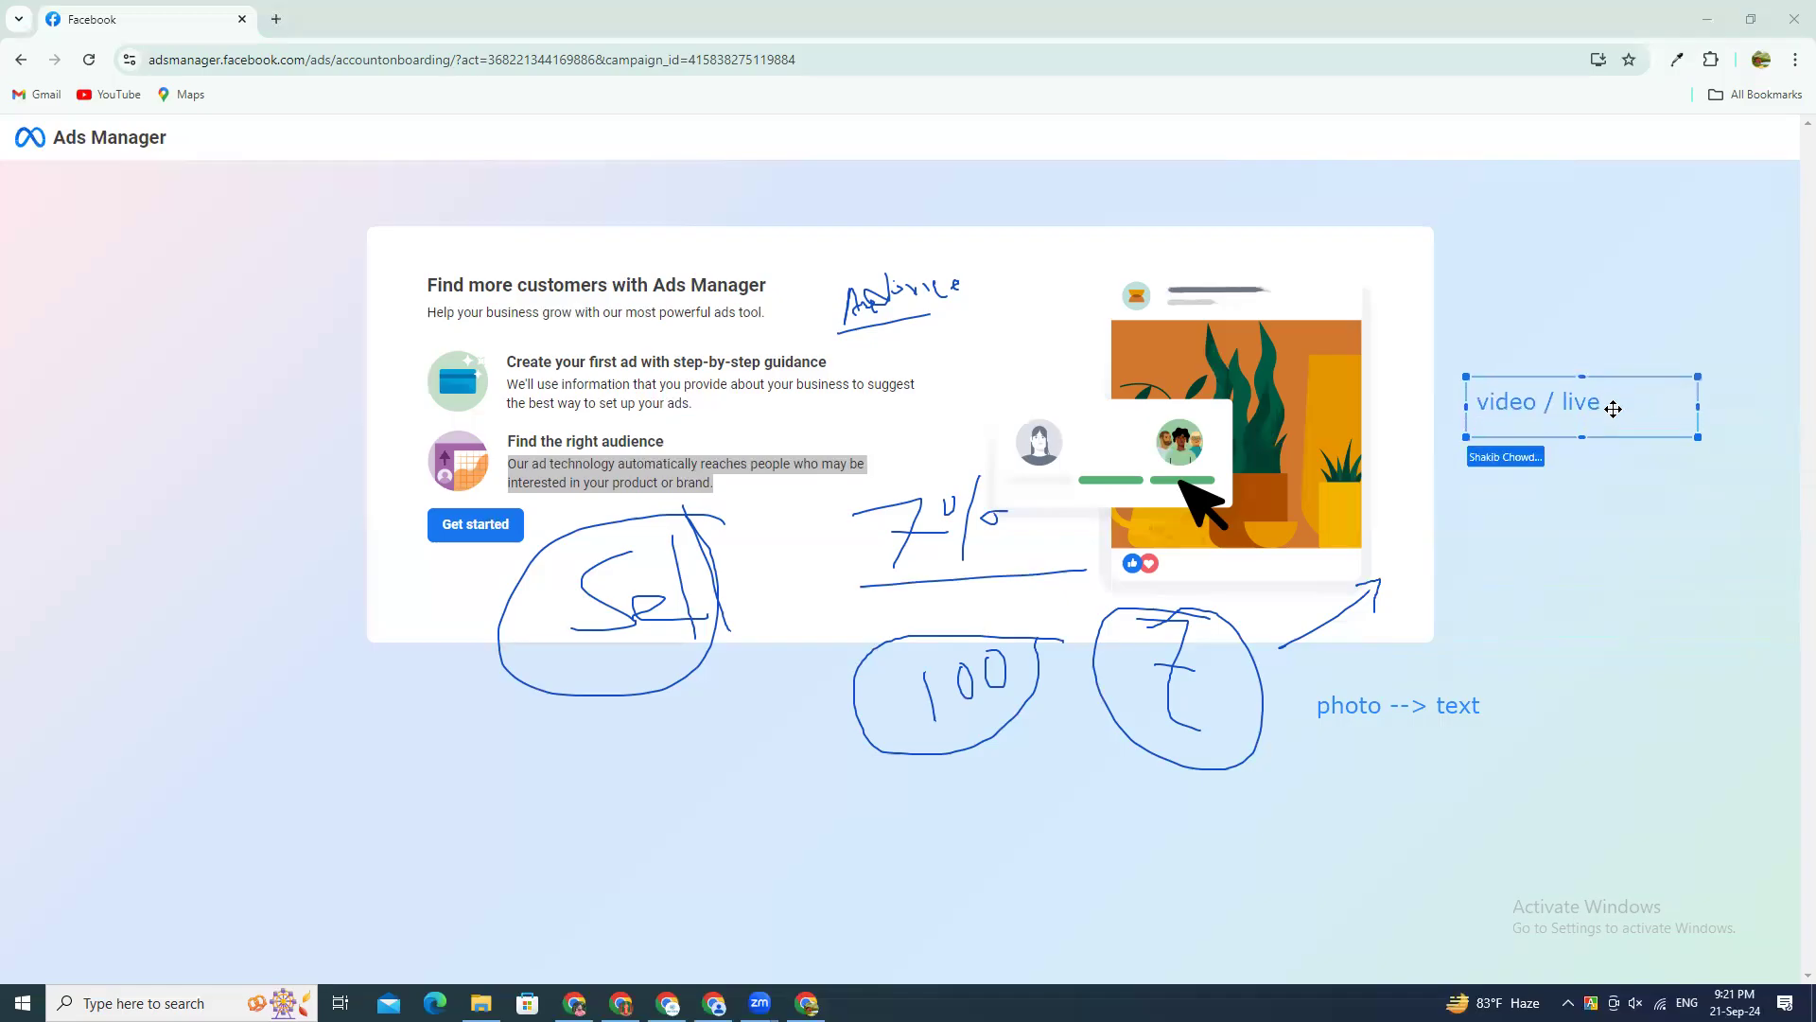
{"action": "left_click", "coordinate": [1621, 410]}
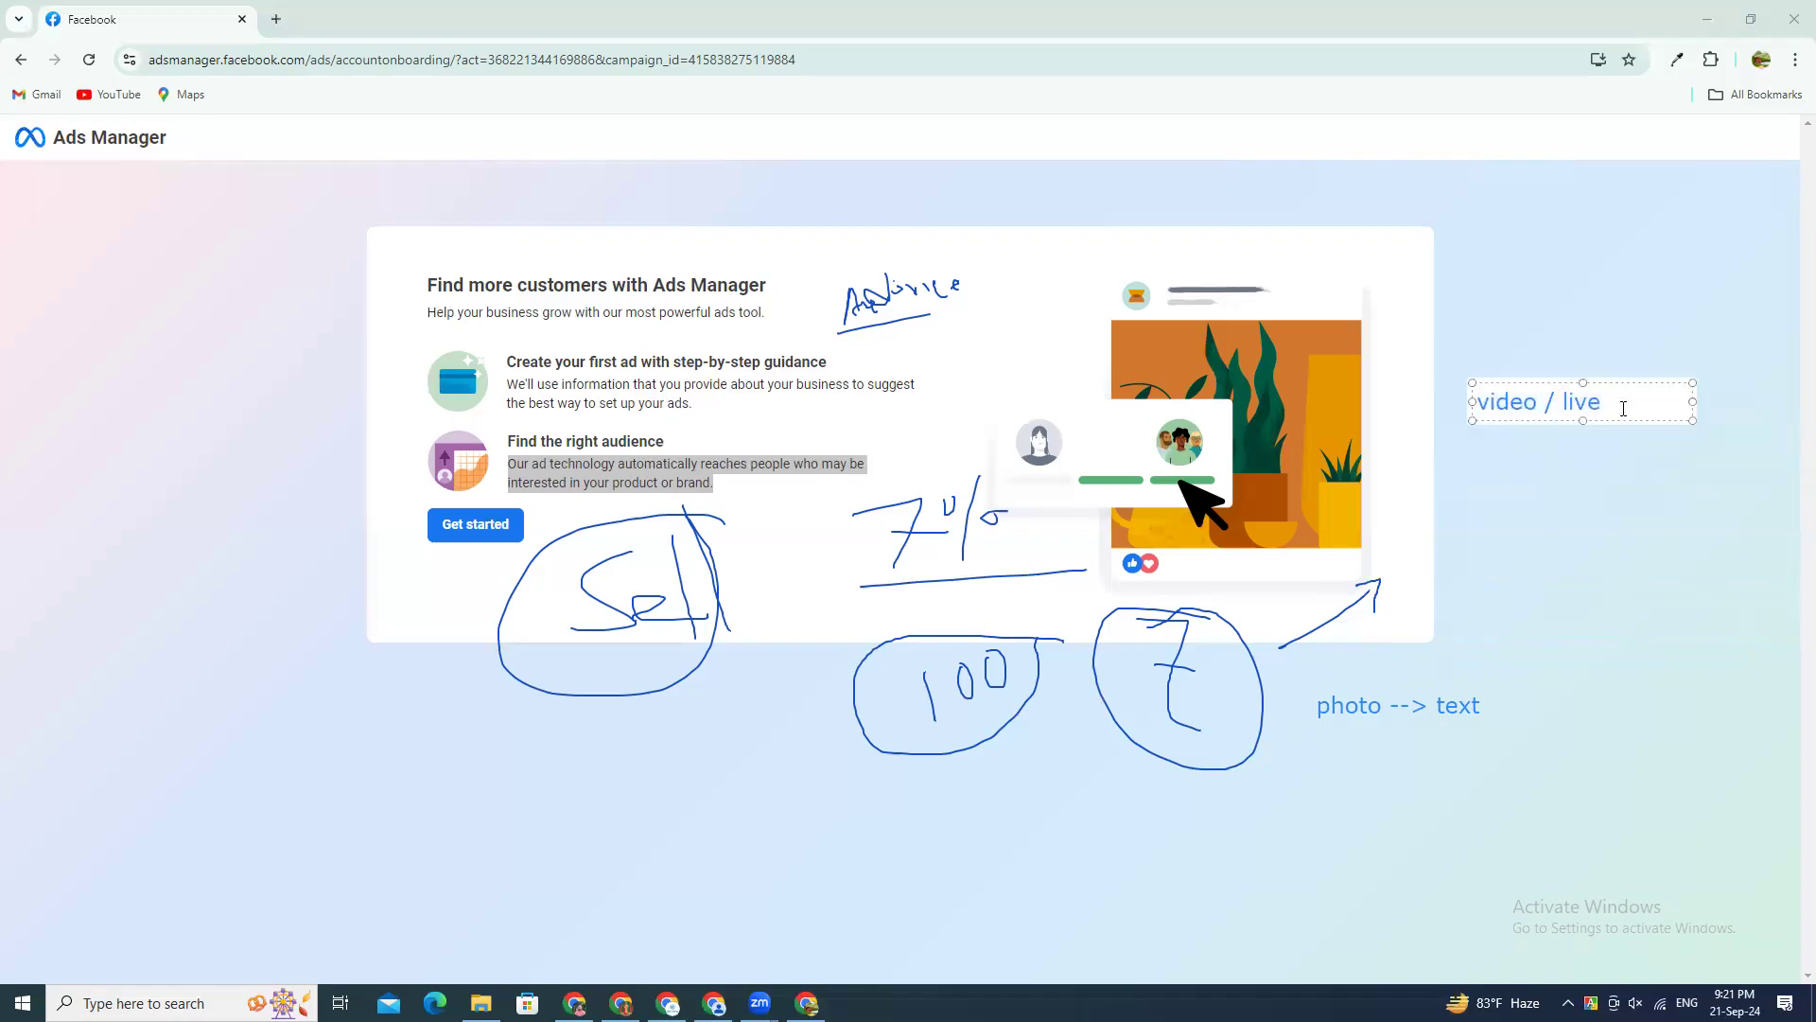
{"action": "left_click", "coordinate": [1536, 507]}
{"action": "left_click_drag", "start_coordinate": [1533, 391], "coordinate": [1451, 557]}
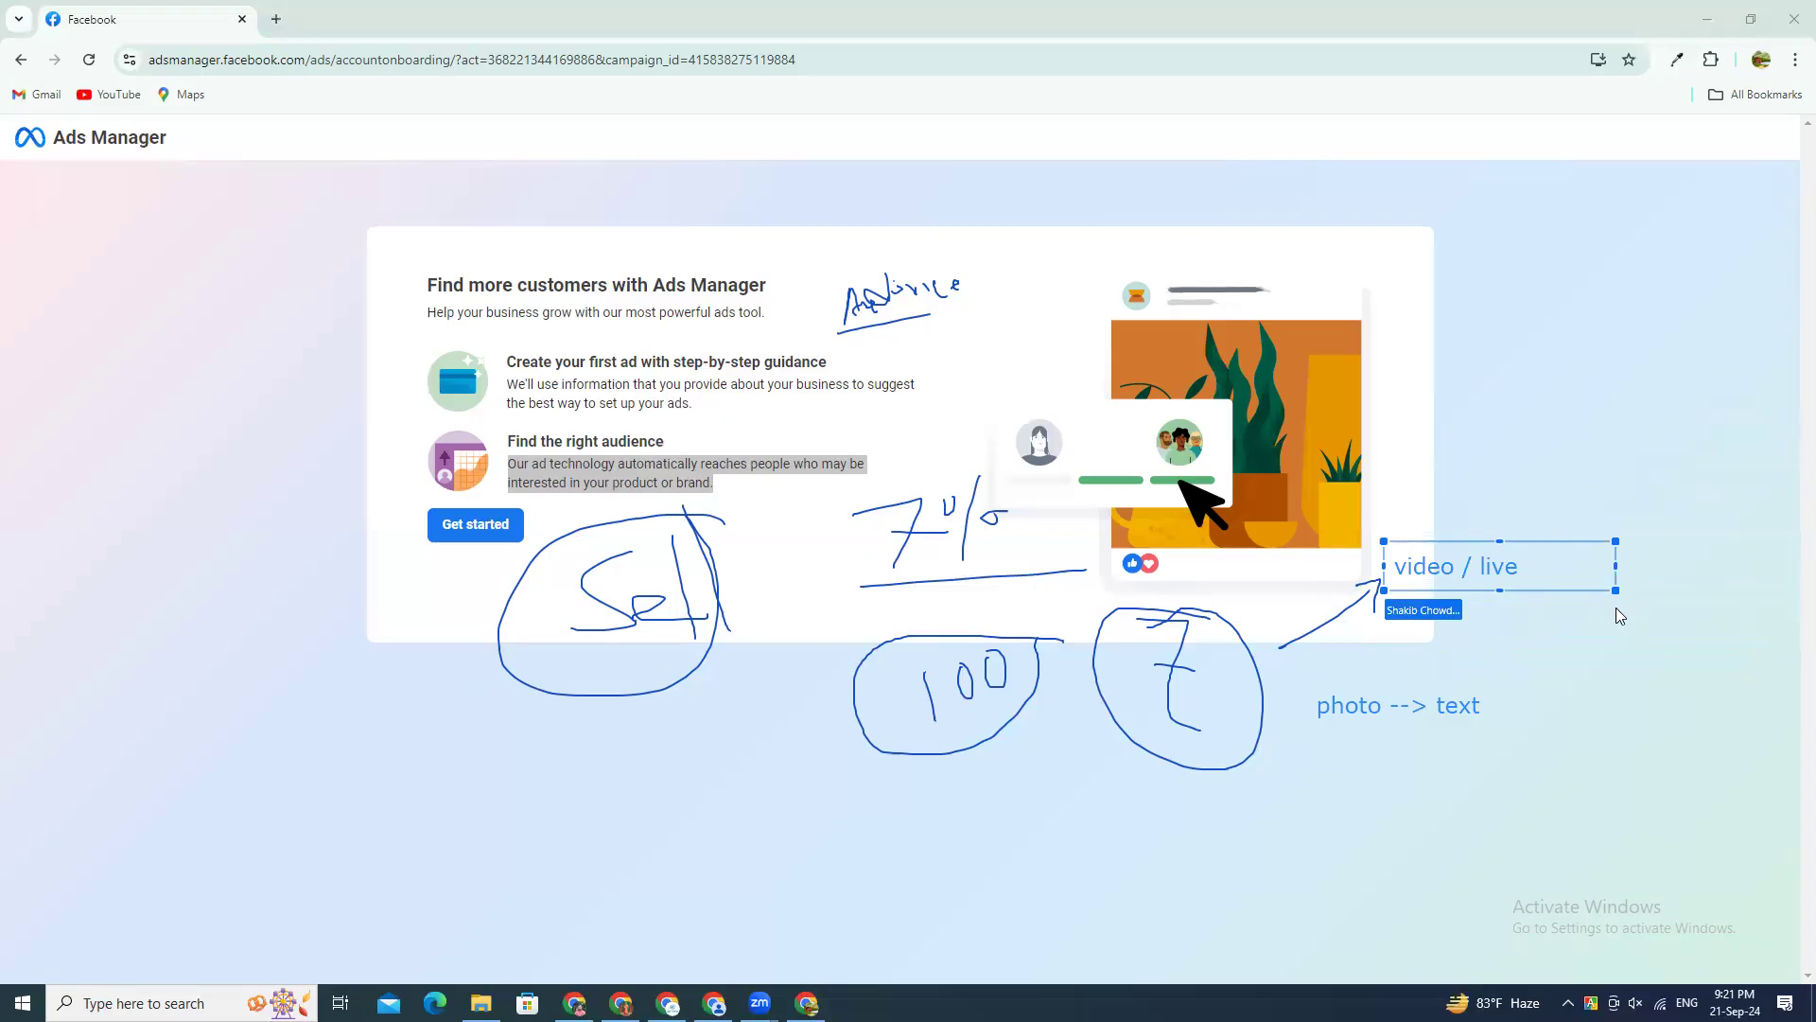
Step: Clear all annotations from the screen and start the Ads Manager account setup
{"action": "left_click", "coordinate": [443, 547]}
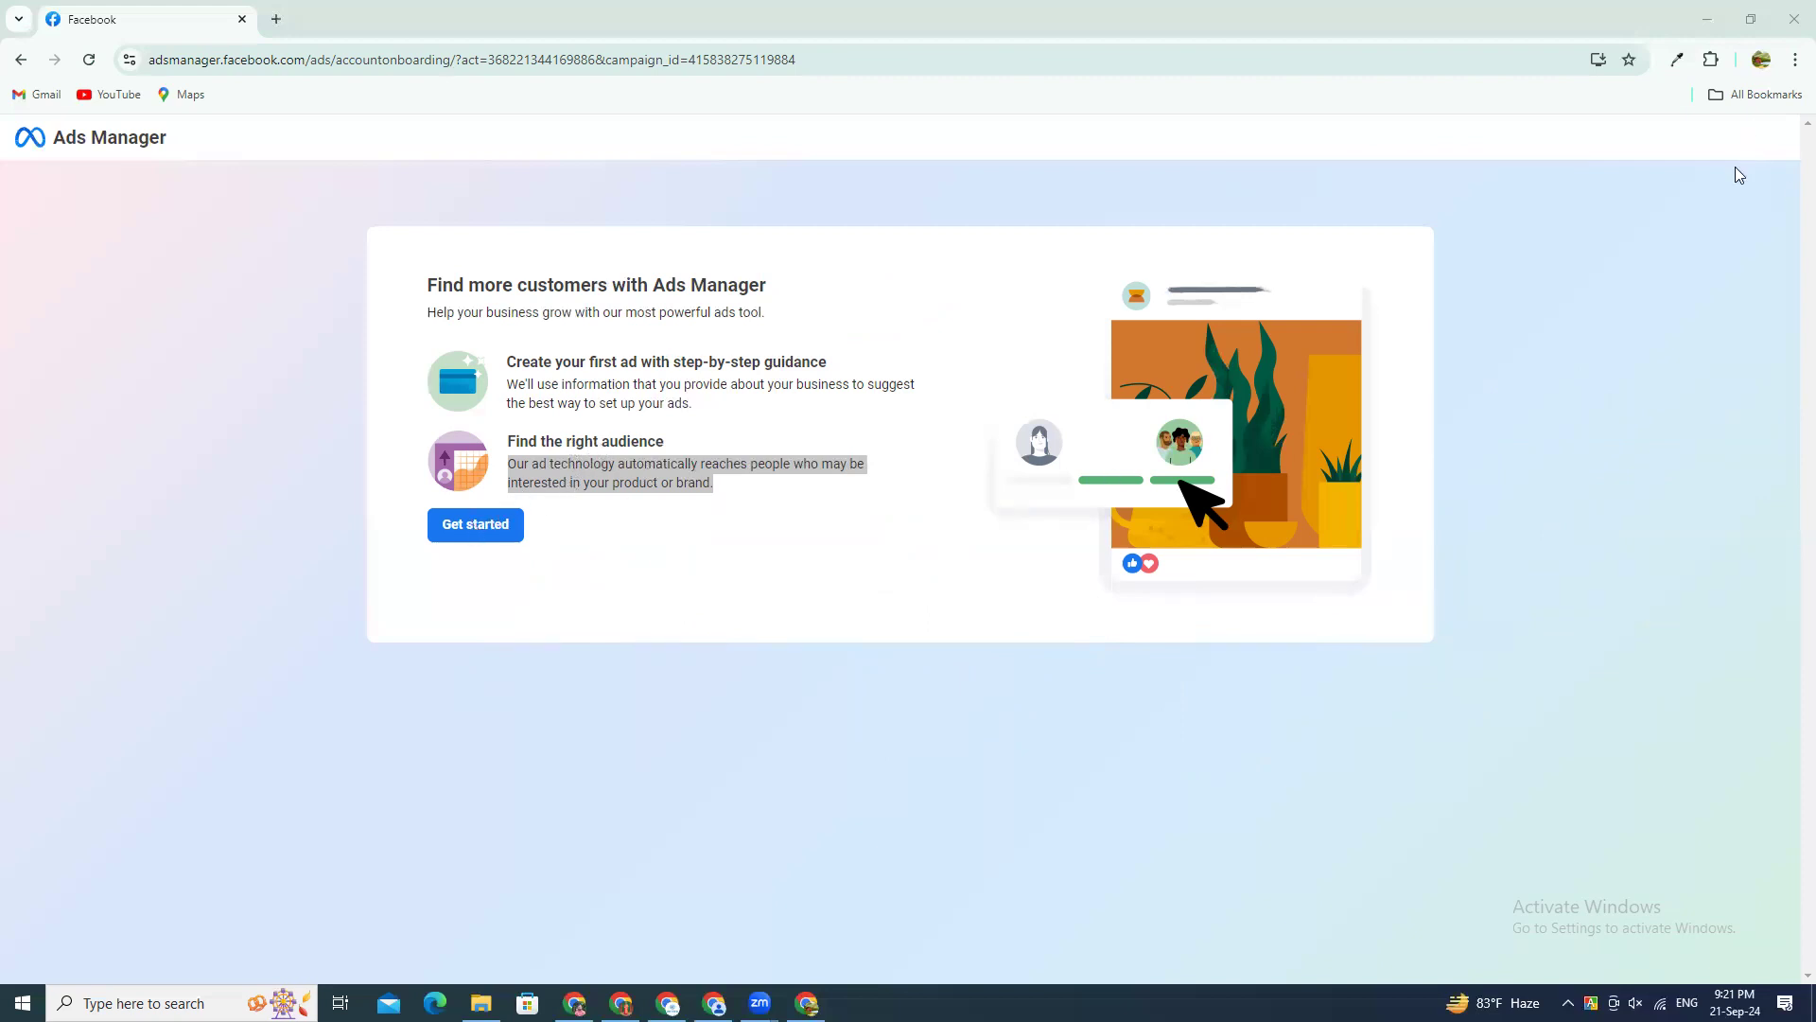
{"action": "left_click", "coordinate": [474, 524]}
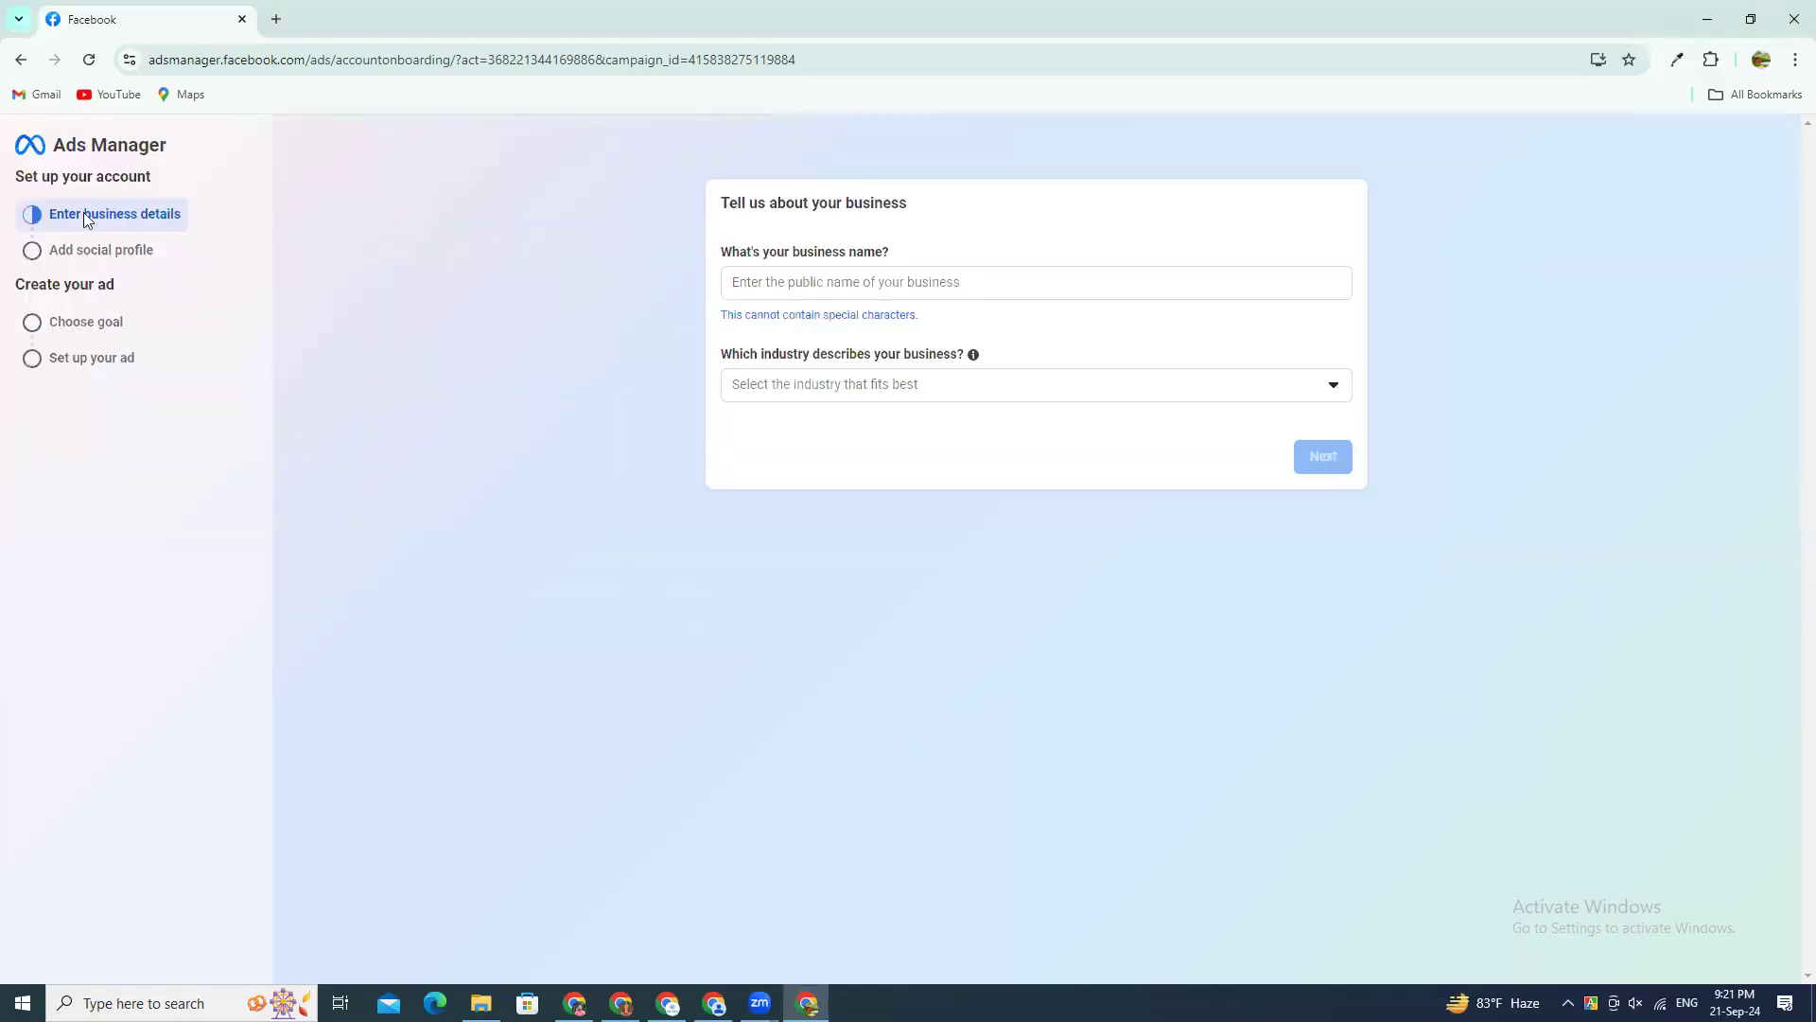
Step: Enter "Code Tech BD FTMA" as the business name and choose Education as its industry
{"action": "left_click_drag", "start_coordinate": [717, 205], "coordinate": [931, 208]}
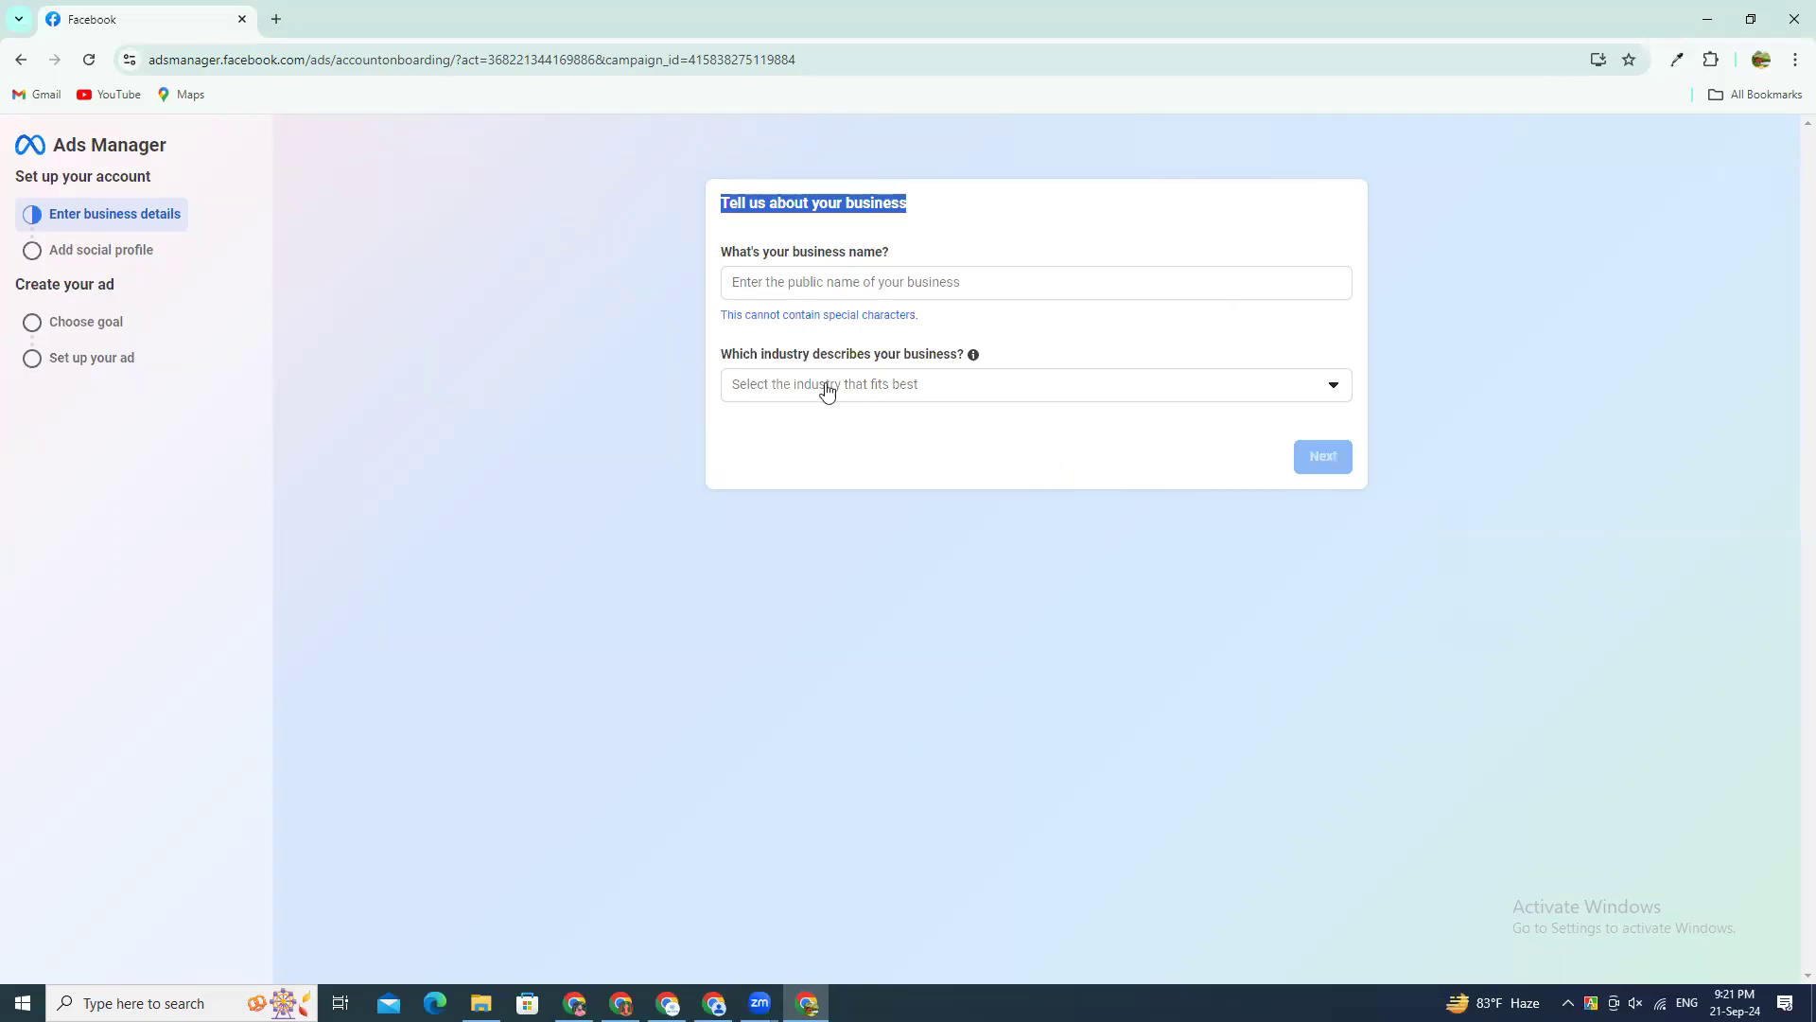
{"action": "left_click", "coordinate": [787, 283]}
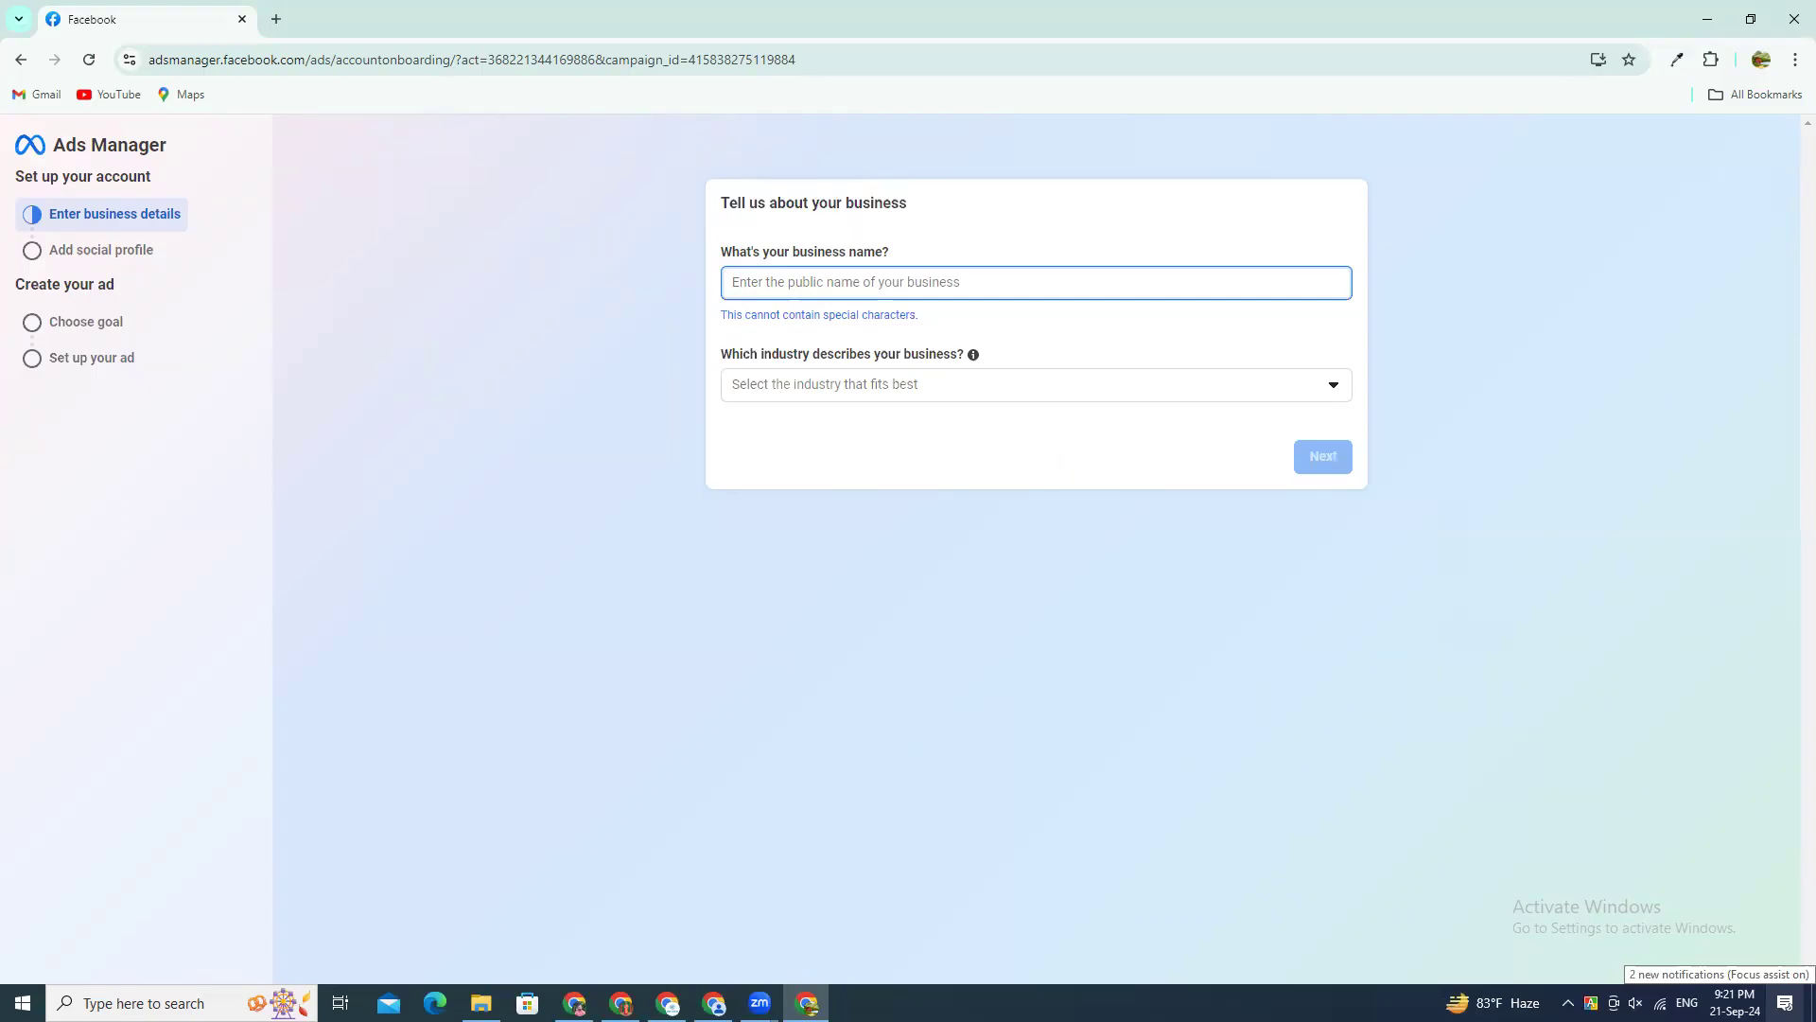
{"action": "type", "text": "Code"}
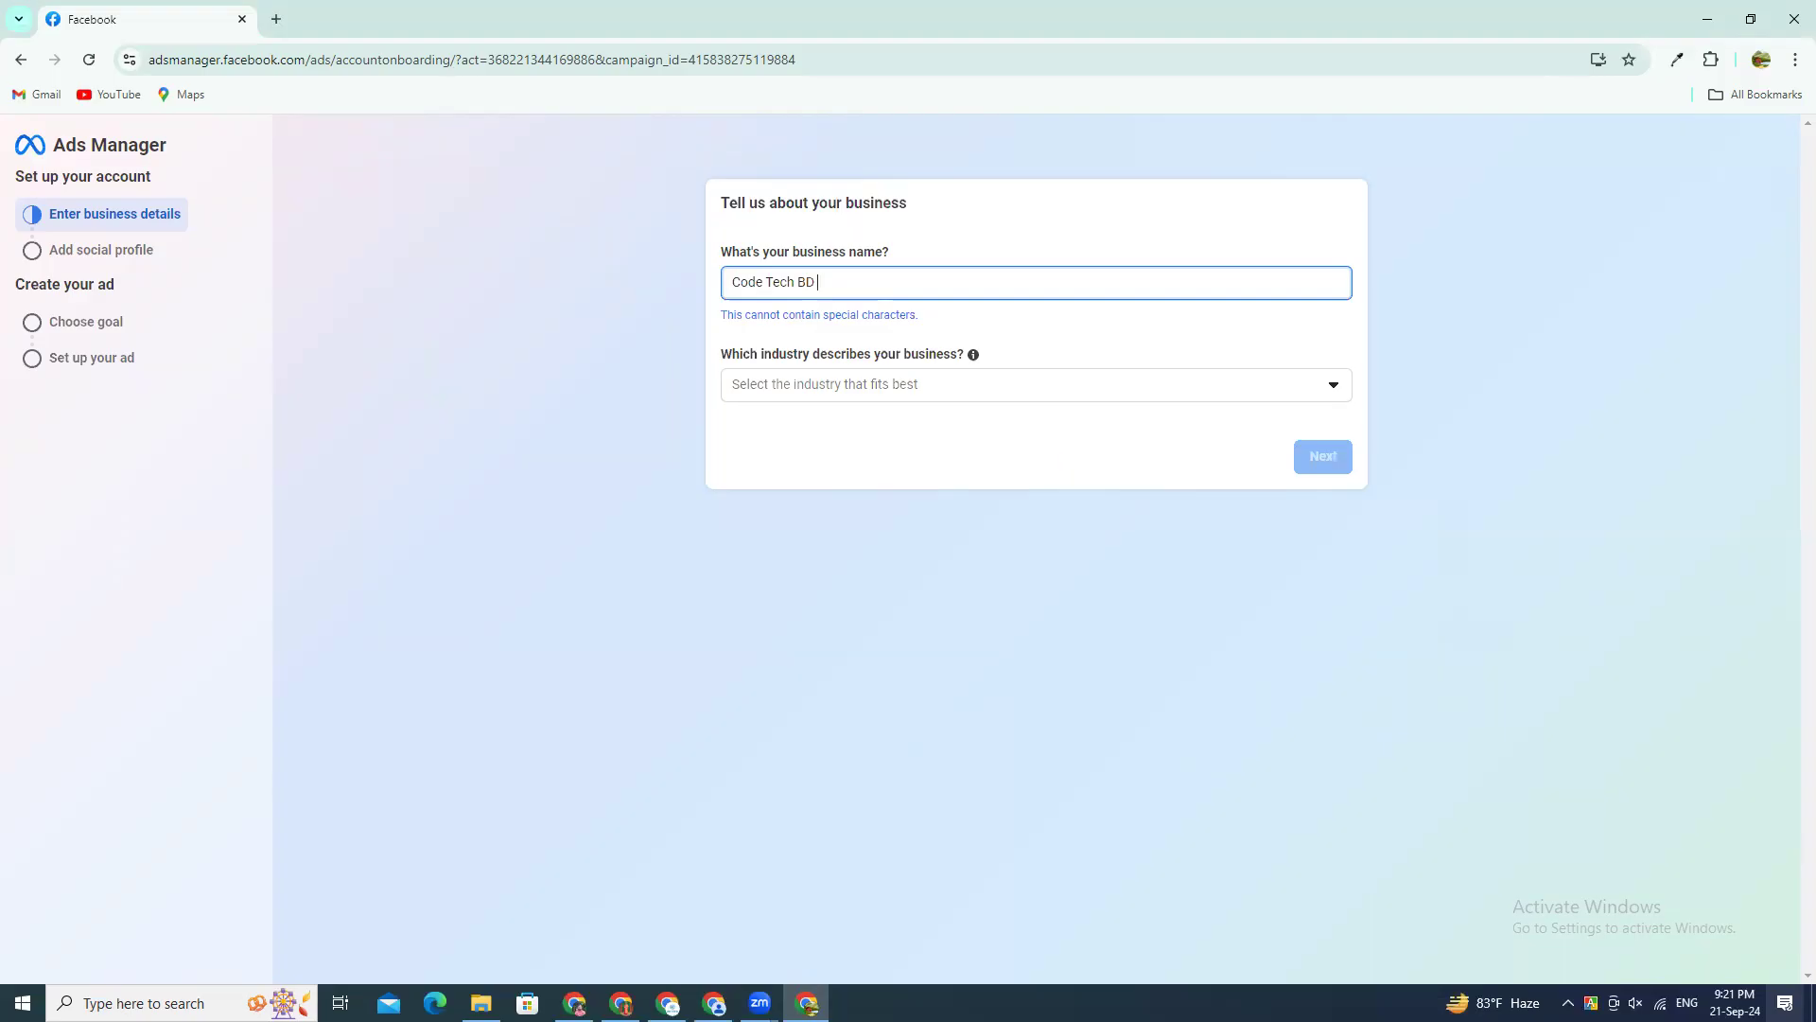
{"action": "type", "text": "Tech BD FTMA"}
{"action": "left_click", "coordinate": [791, 390]}
{"action": "left_click", "coordinate": [838, 623]}
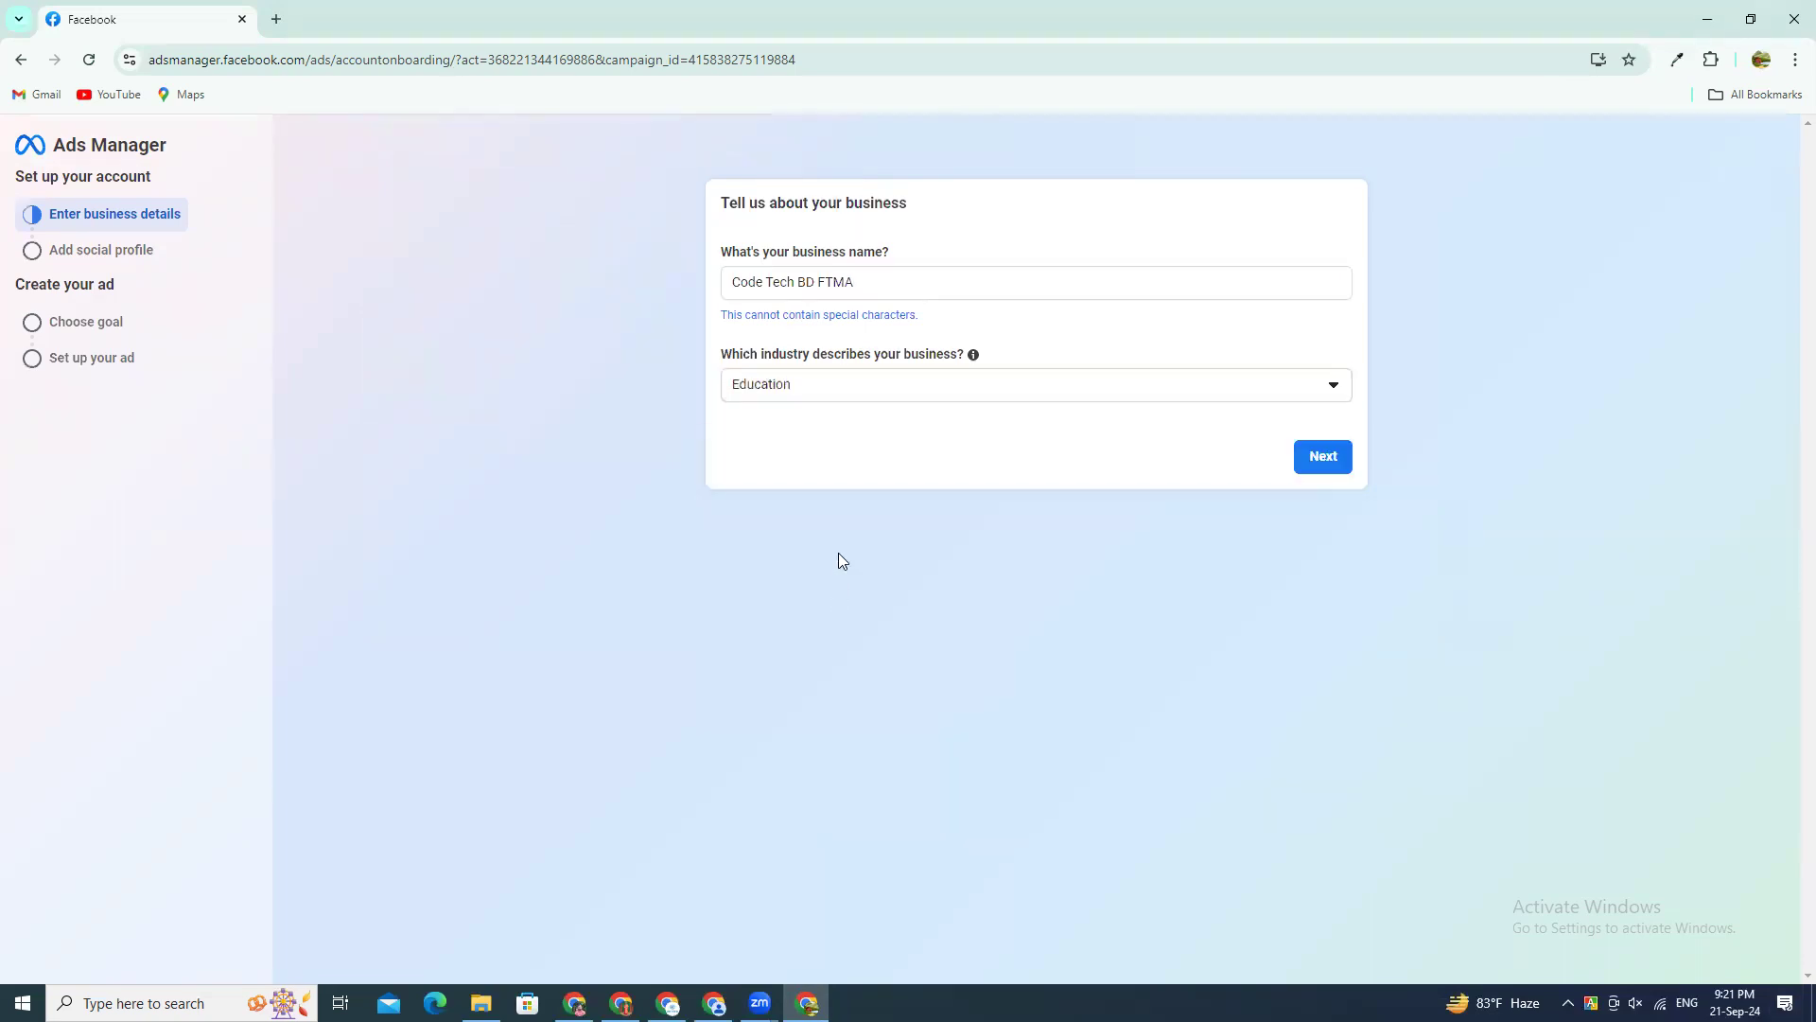
Step: Look through the available industries, change the business's industry to Professional services and continue to the ad account setup
{"action": "left_click", "coordinate": [815, 388]}
{"action": "scroll", "coordinate": [874, 616], "scroll_direction": "down", "scroll_amount": 2}
{"action": "scroll", "coordinate": [874, 616], "scroll_direction": "down", "scroll_amount": 1}
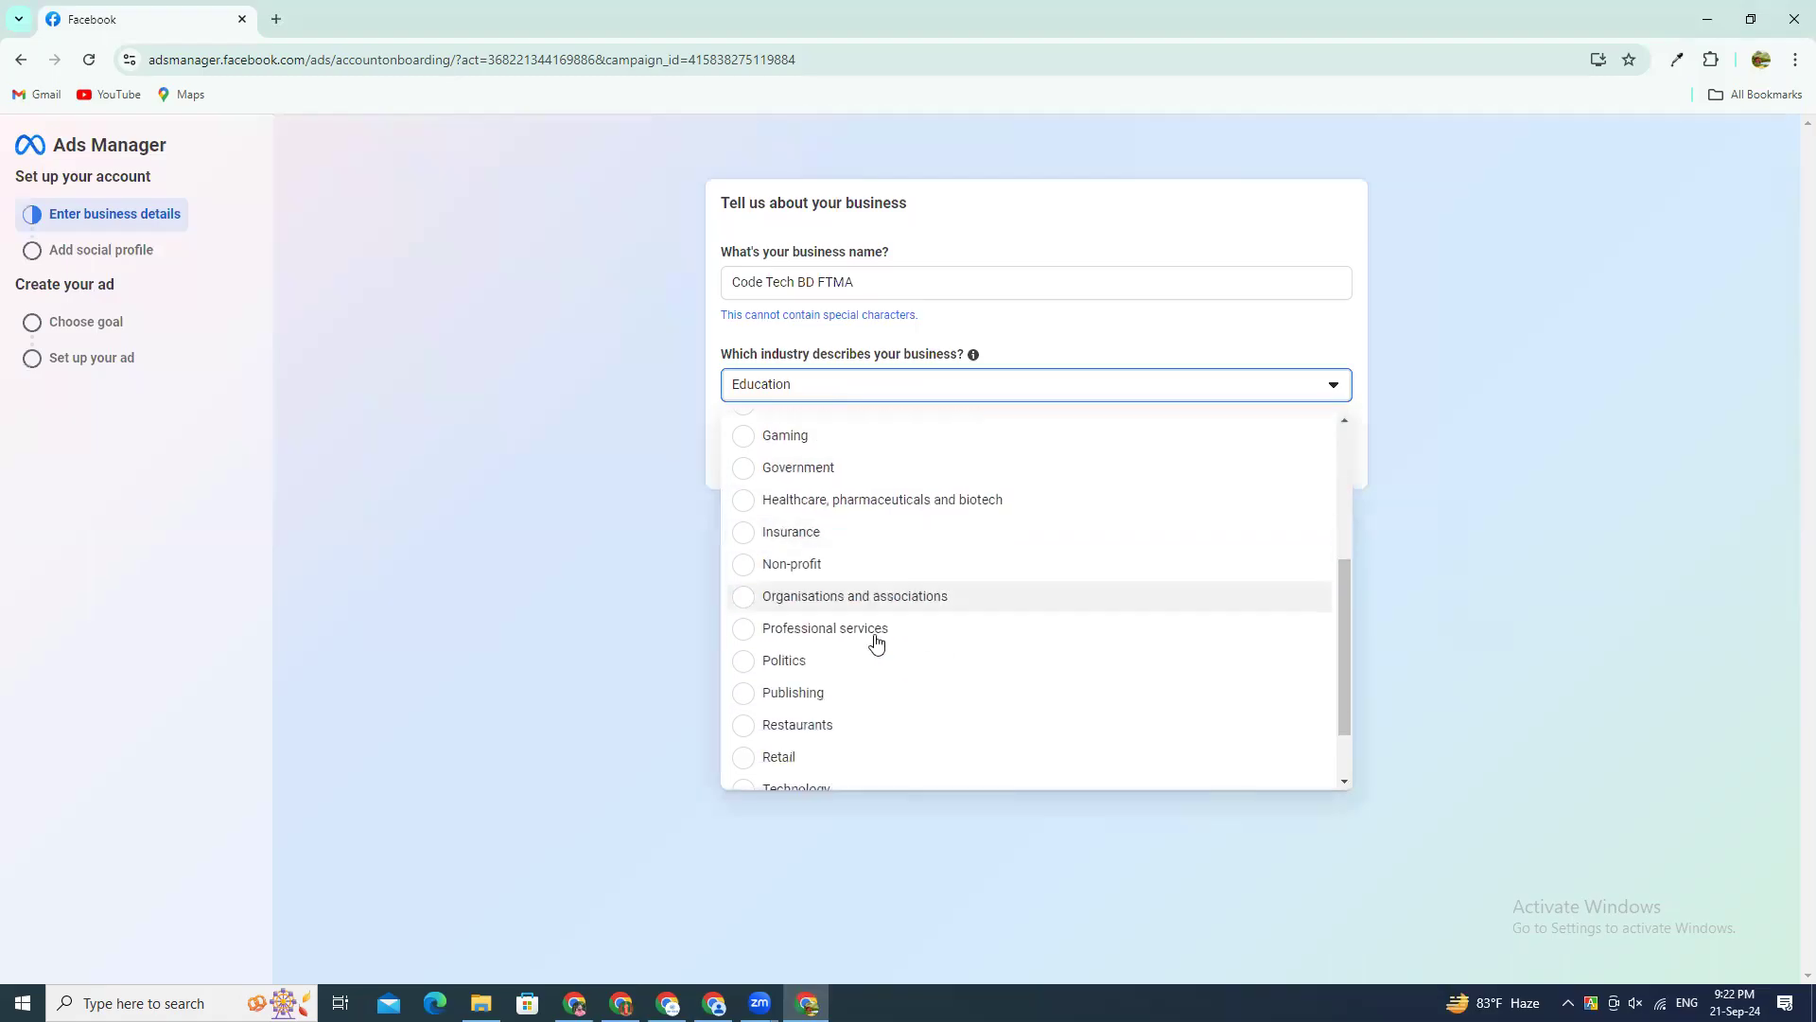
{"action": "scroll", "coordinate": [815, 563], "scroll_direction": "down", "scroll_amount": 1}
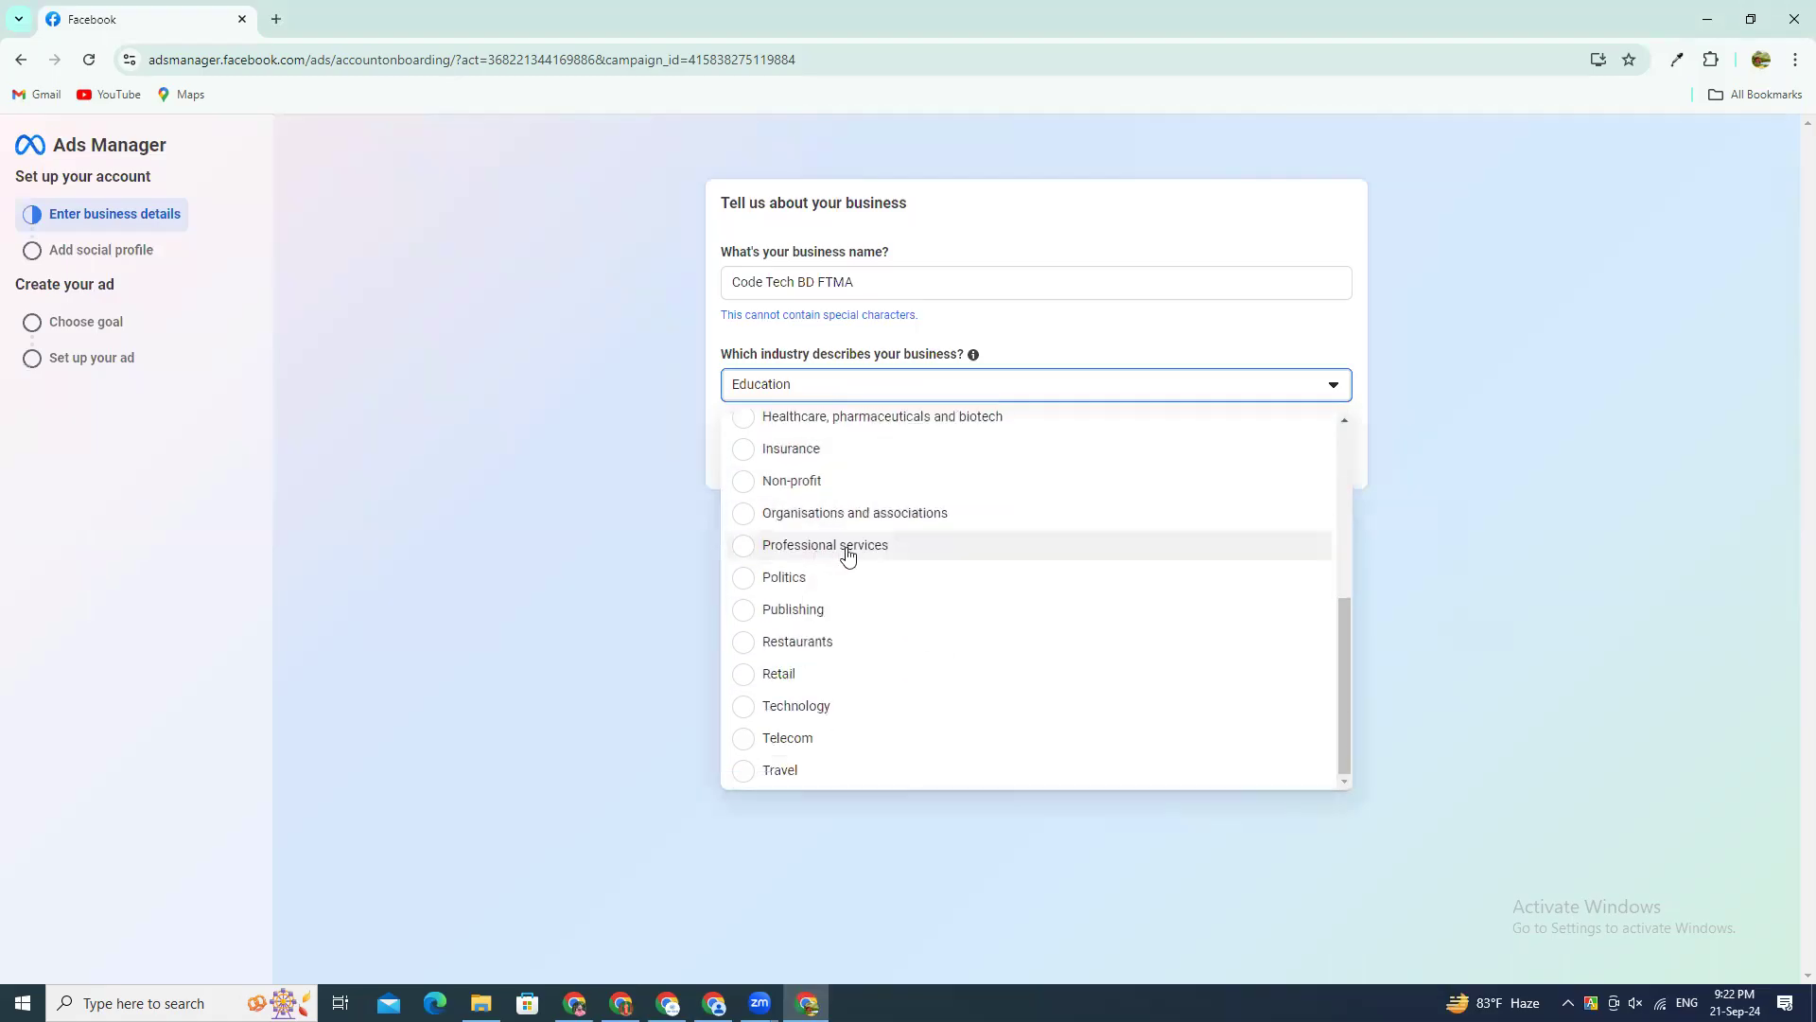
{"action": "scroll", "coordinate": [861, 539], "scroll_direction": "up", "scroll_amount": 1}
{"action": "scroll", "coordinate": [832, 527], "scroll_direction": "up", "scroll_amount": 1}
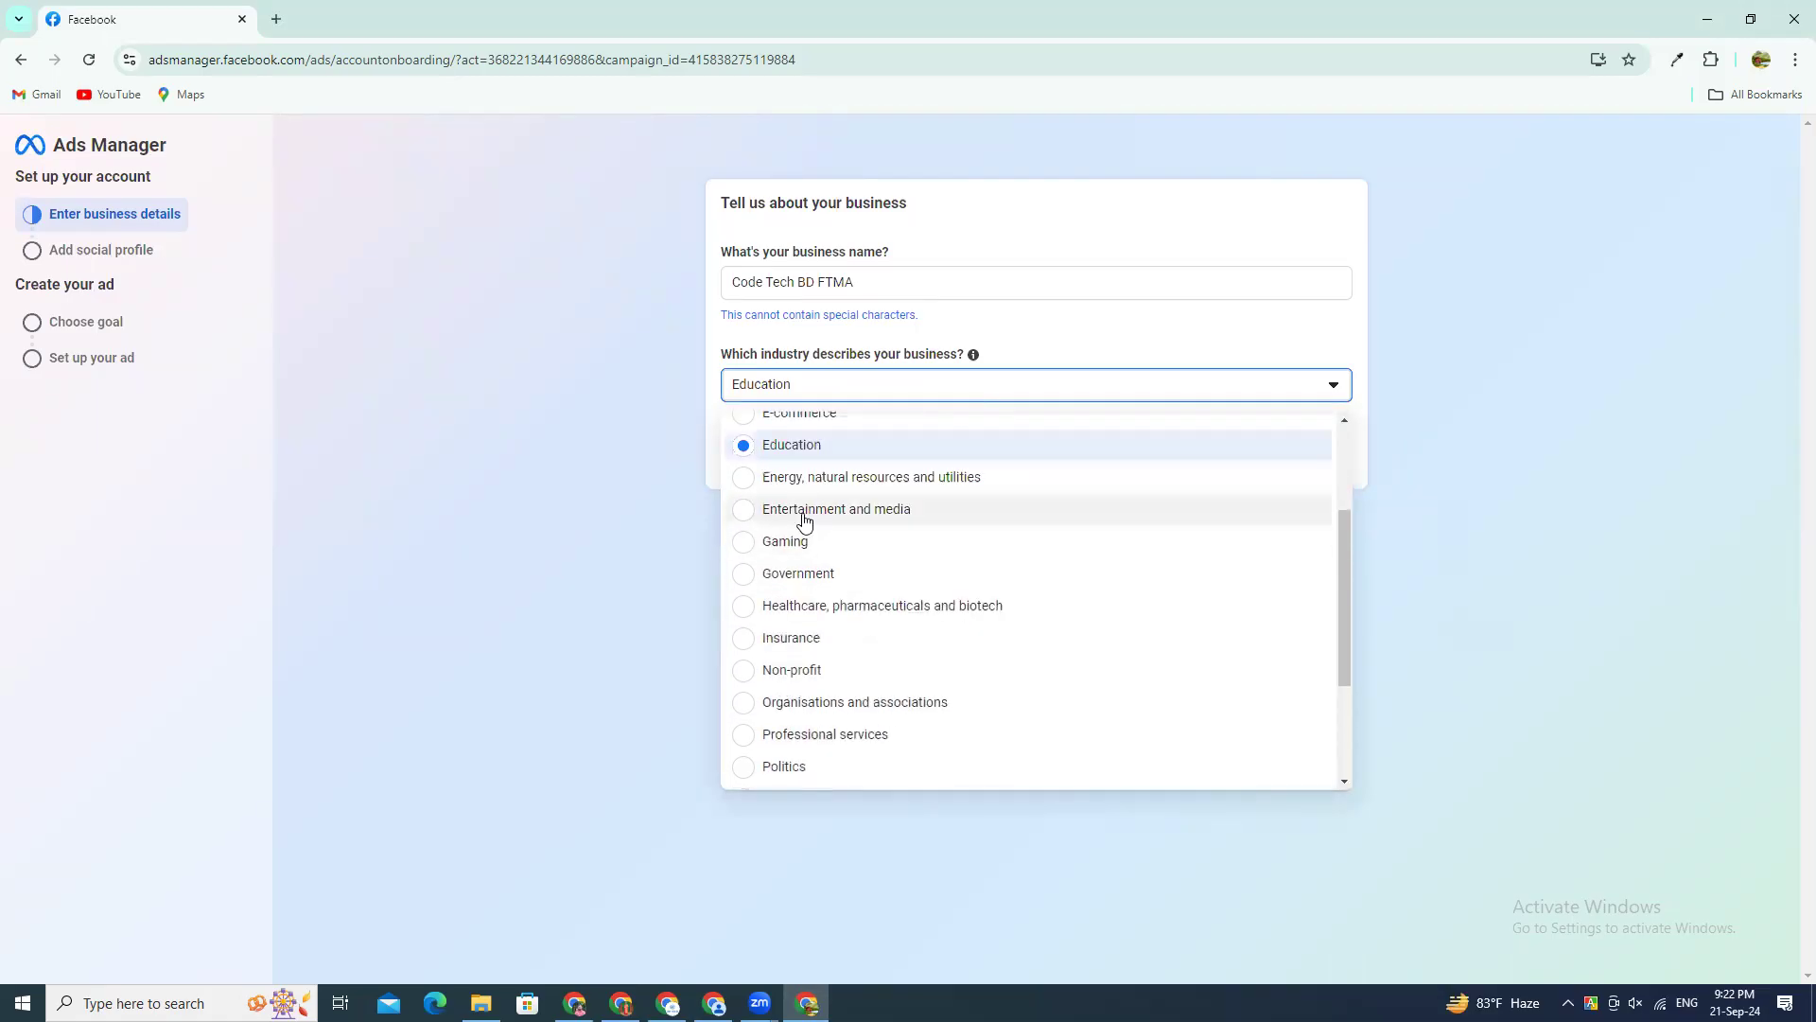
{"action": "scroll", "coordinate": [814, 515], "scroll_direction": "up", "scroll_amount": 1}
{"action": "scroll", "coordinate": [833, 547], "scroll_direction": "up", "scroll_amount": 1}
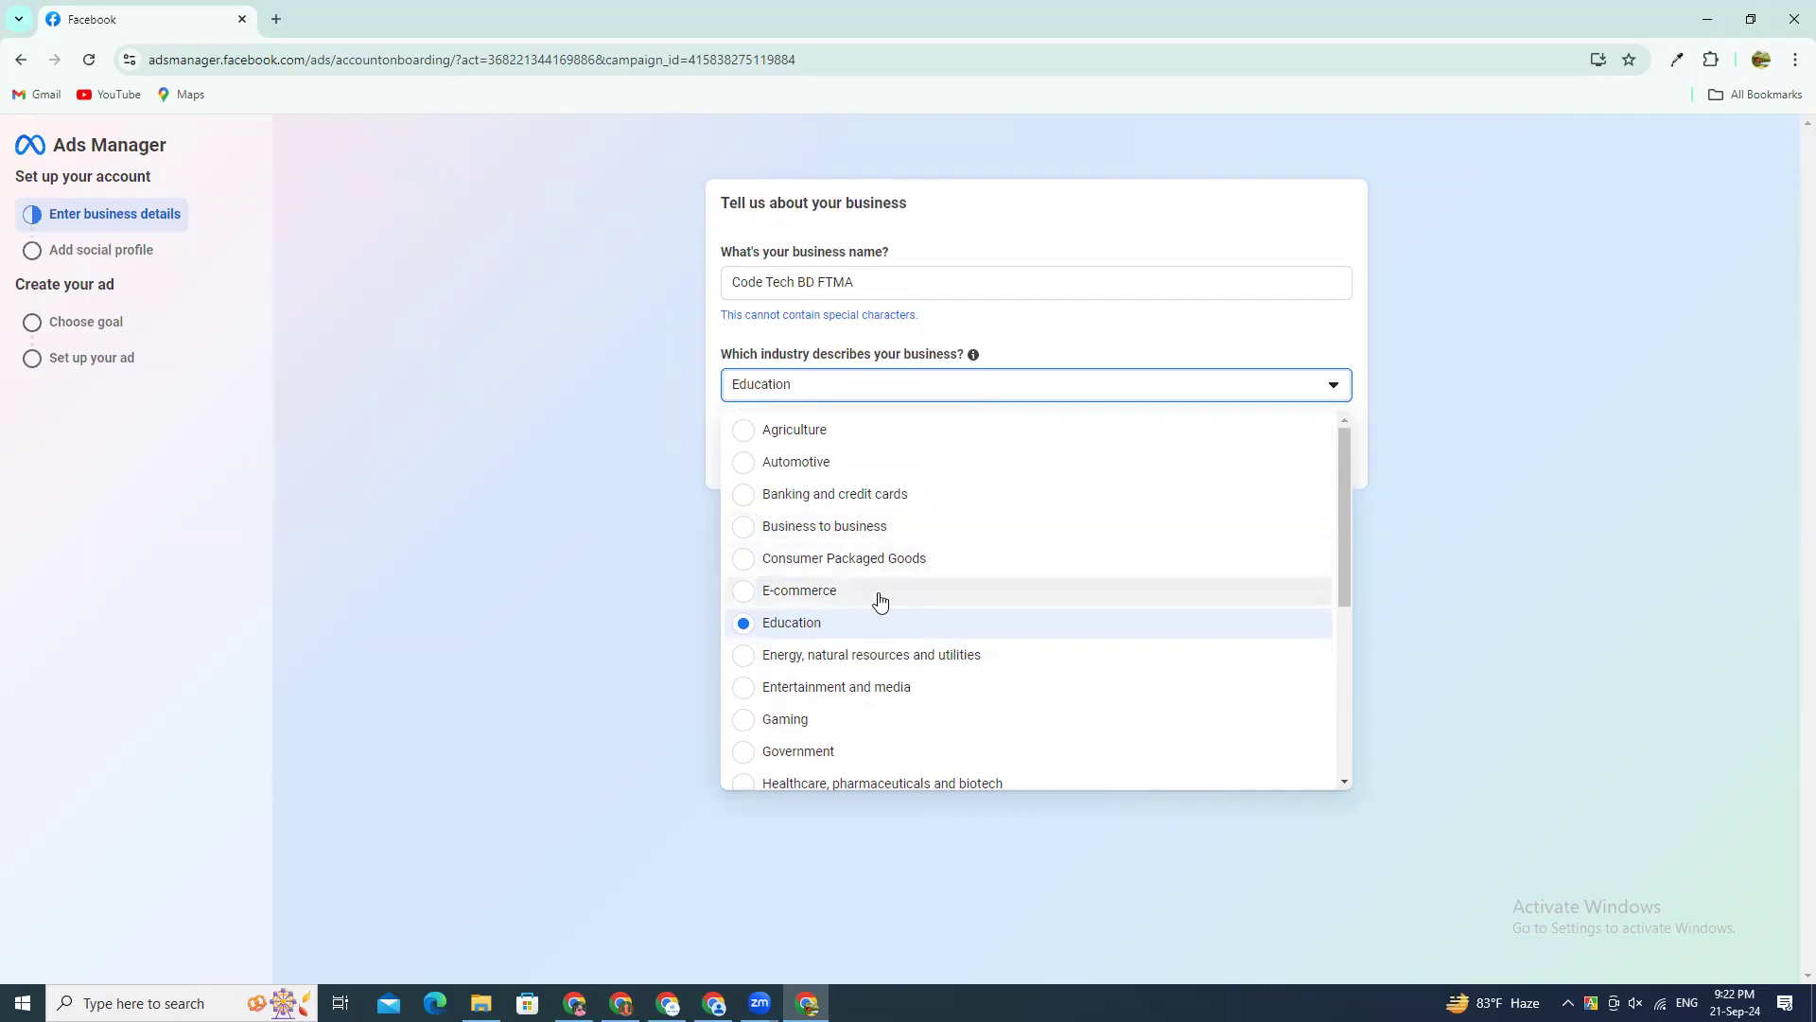
{"action": "scroll", "coordinate": [876, 711], "scroll_direction": "down", "scroll_amount": 1}
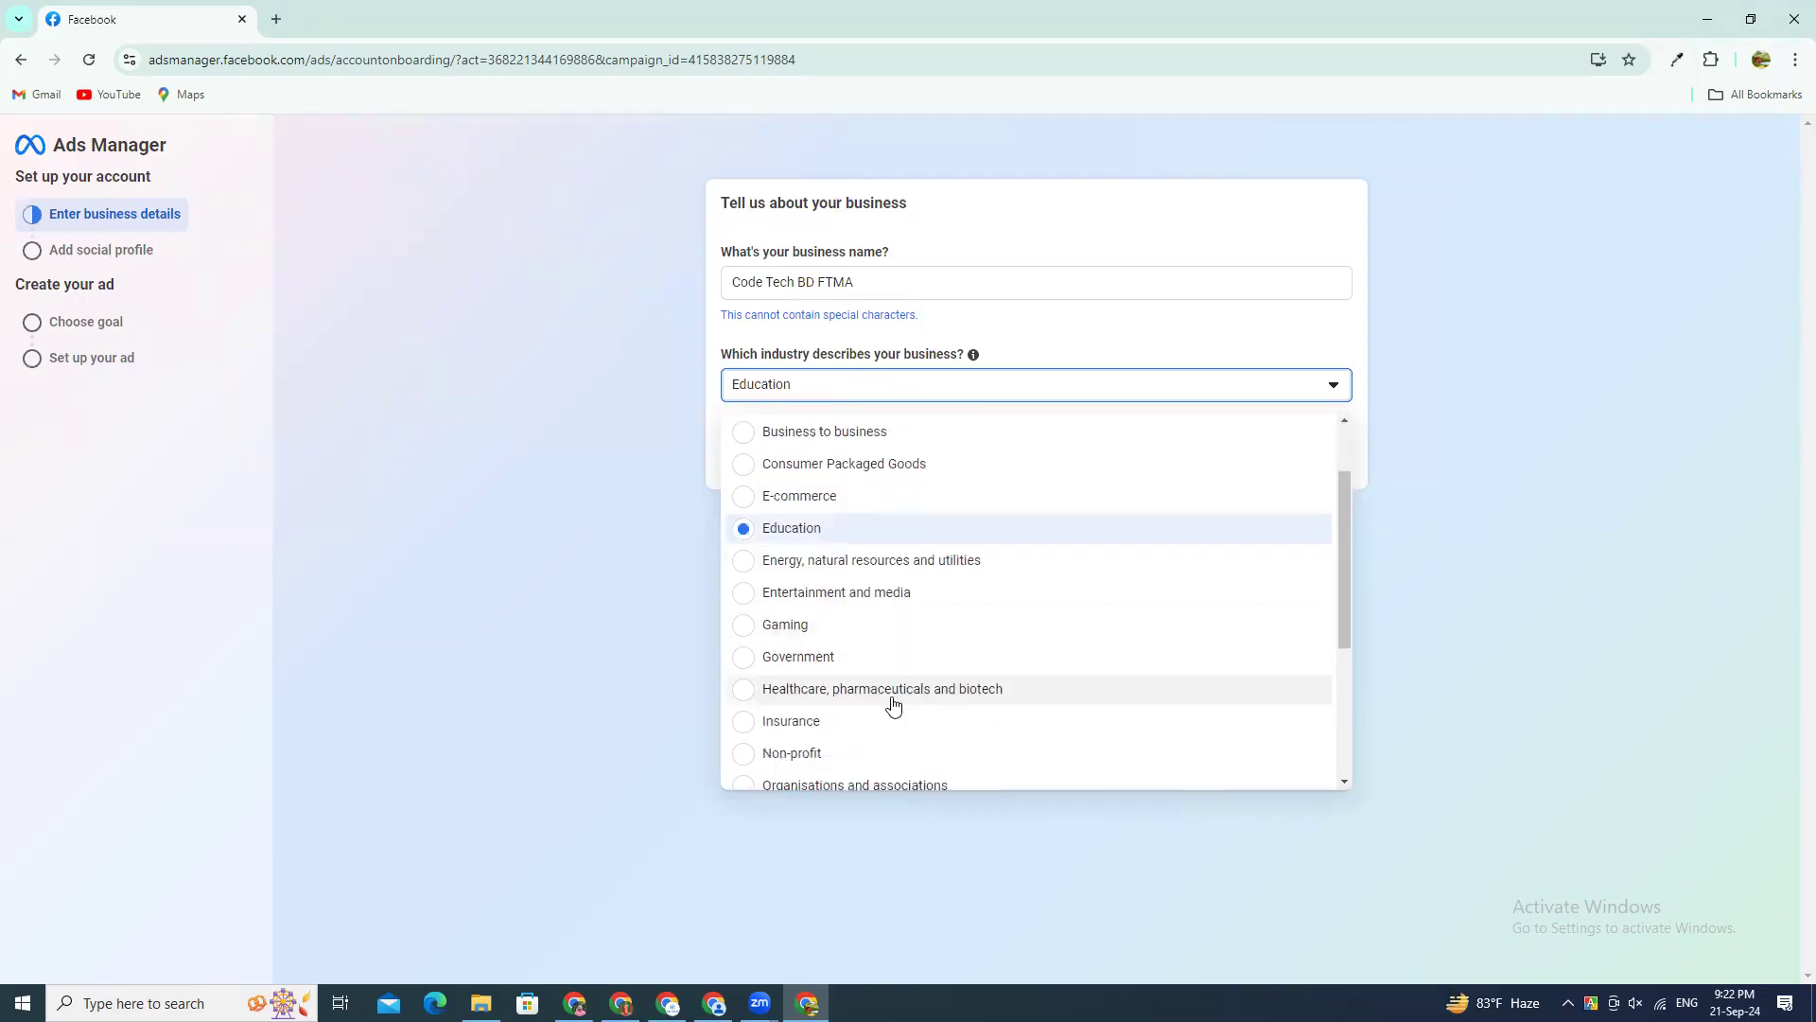
{"action": "scroll", "coordinate": [891, 706], "scroll_direction": "down", "scroll_amount": 1}
{"action": "scroll", "coordinate": [1059, 694], "scroll_direction": "down", "scroll_amount": 1}
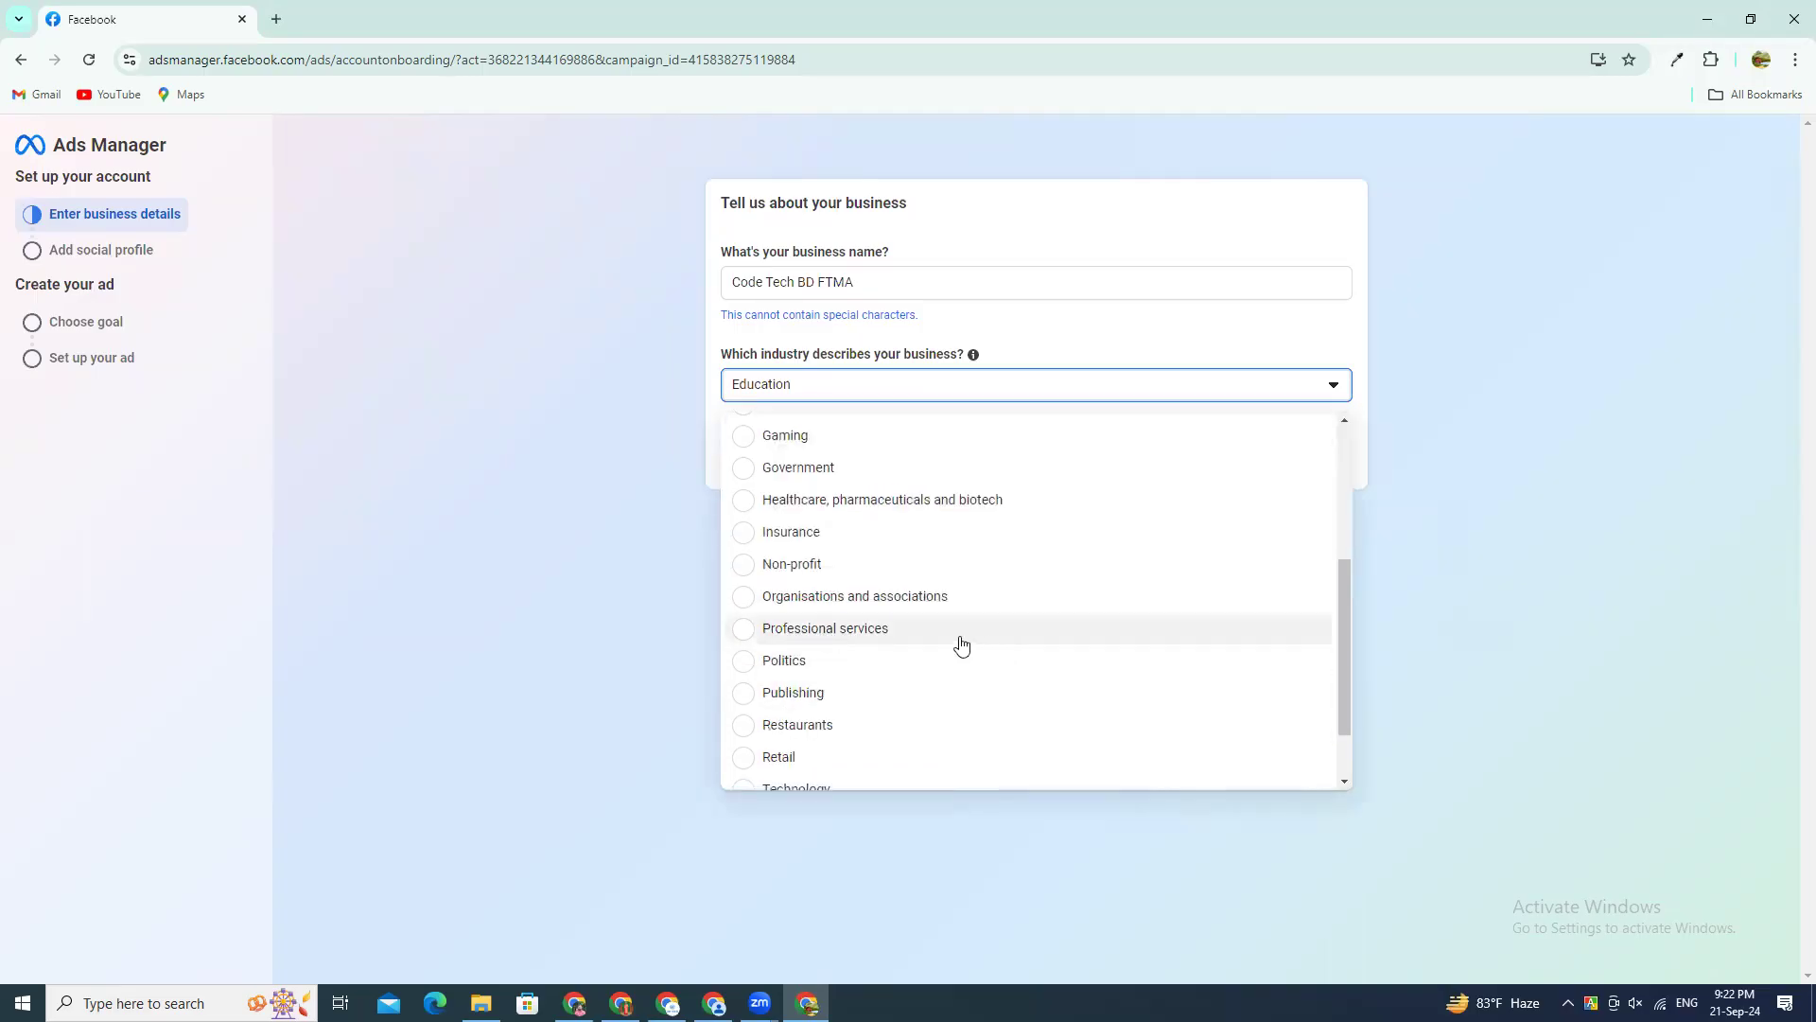
{"action": "scroll", "coordinate": [920, 650], "scroll_direction": "down", "scroll_amount": 1}
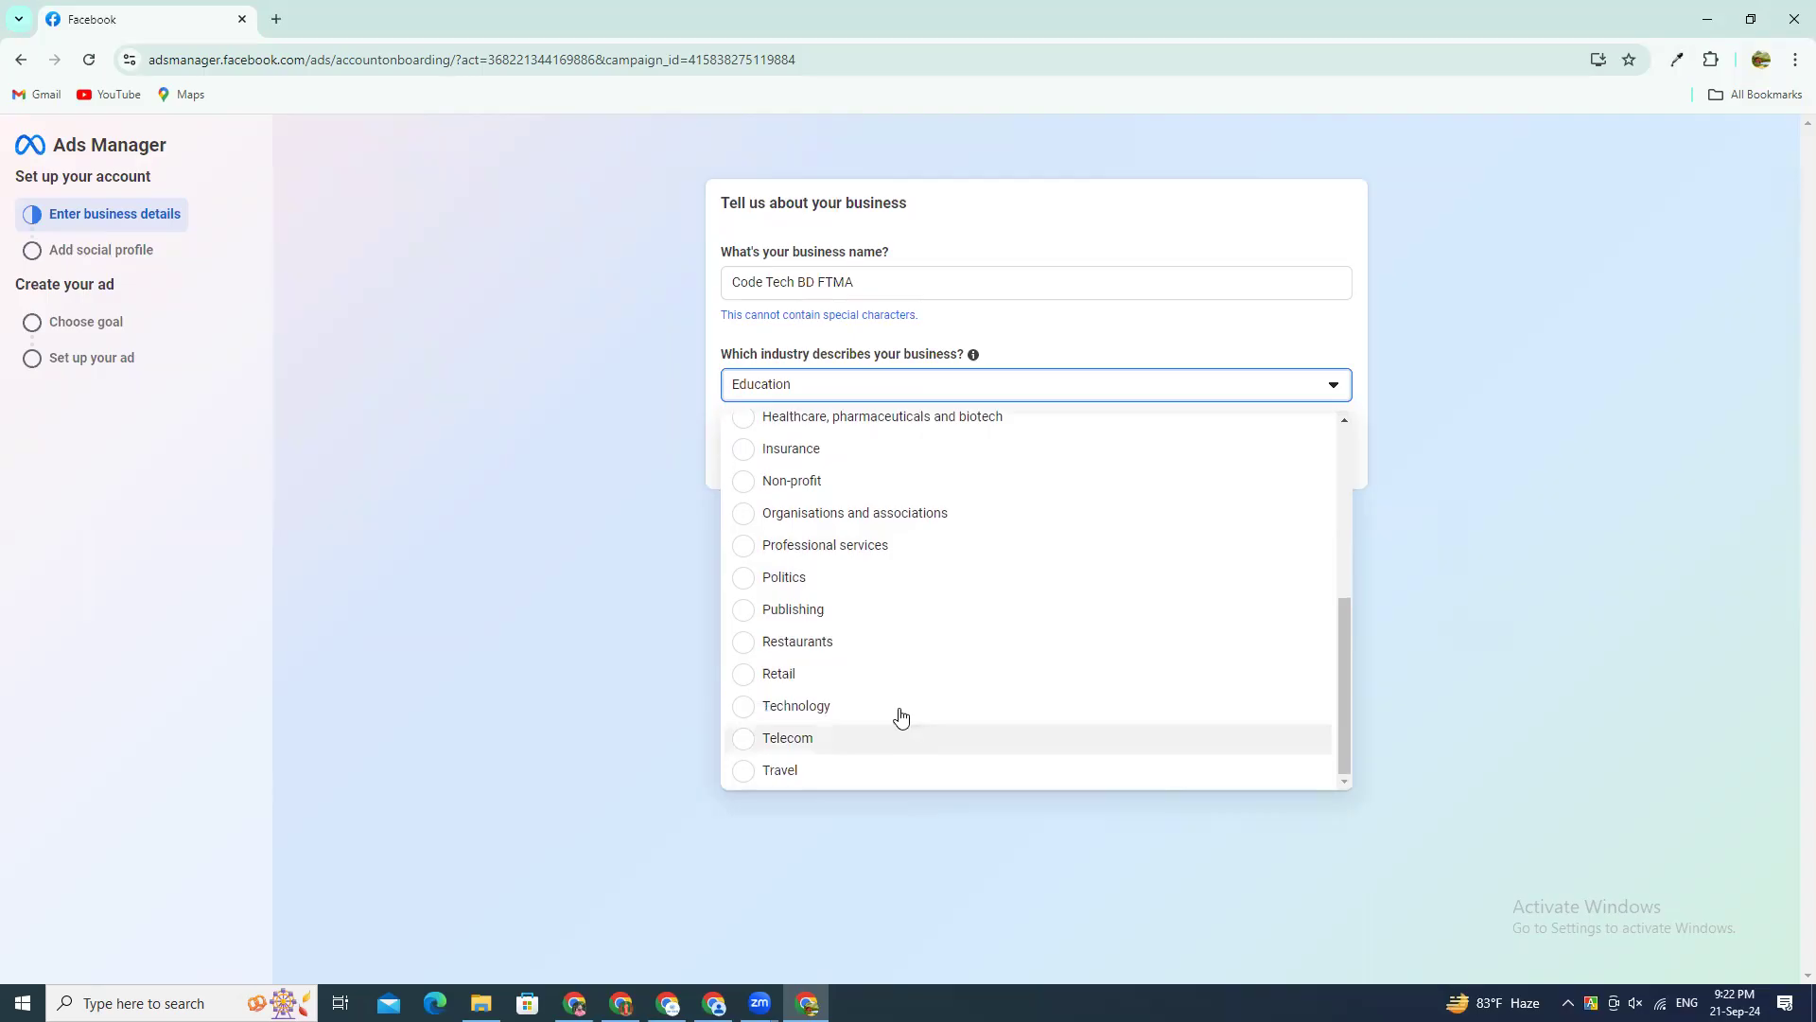
{"action": "scroll", "coordinate": [880, 672], "scroll_direction": "up", "scroll_amount": 1}
{"action": "left_click", "coordinate": [1044, 642]}
{"action": "left_click", "coordinate": [1327, 460]}
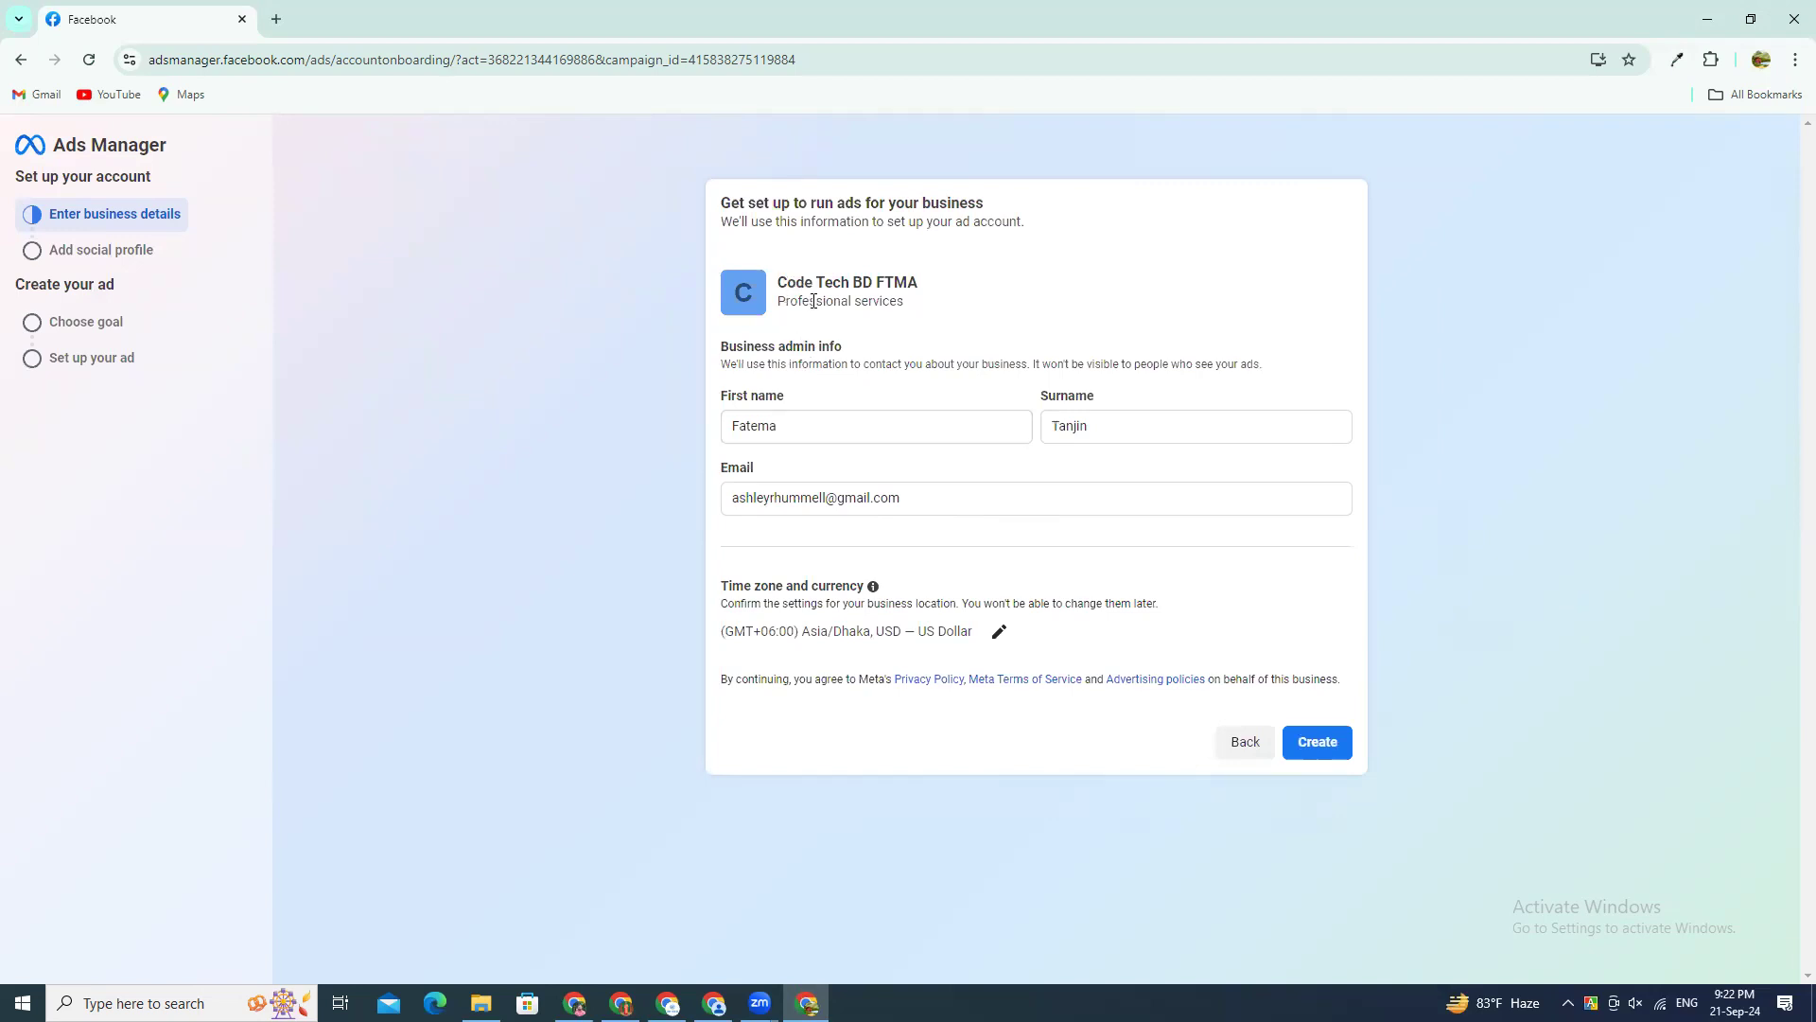
Step: Highlight the business name, its industry and the notes on how the setup information is used, to point them out
{"action": "left_click_drag", "start_coordinate": [781, 302], "coordinate": [915, 303]}
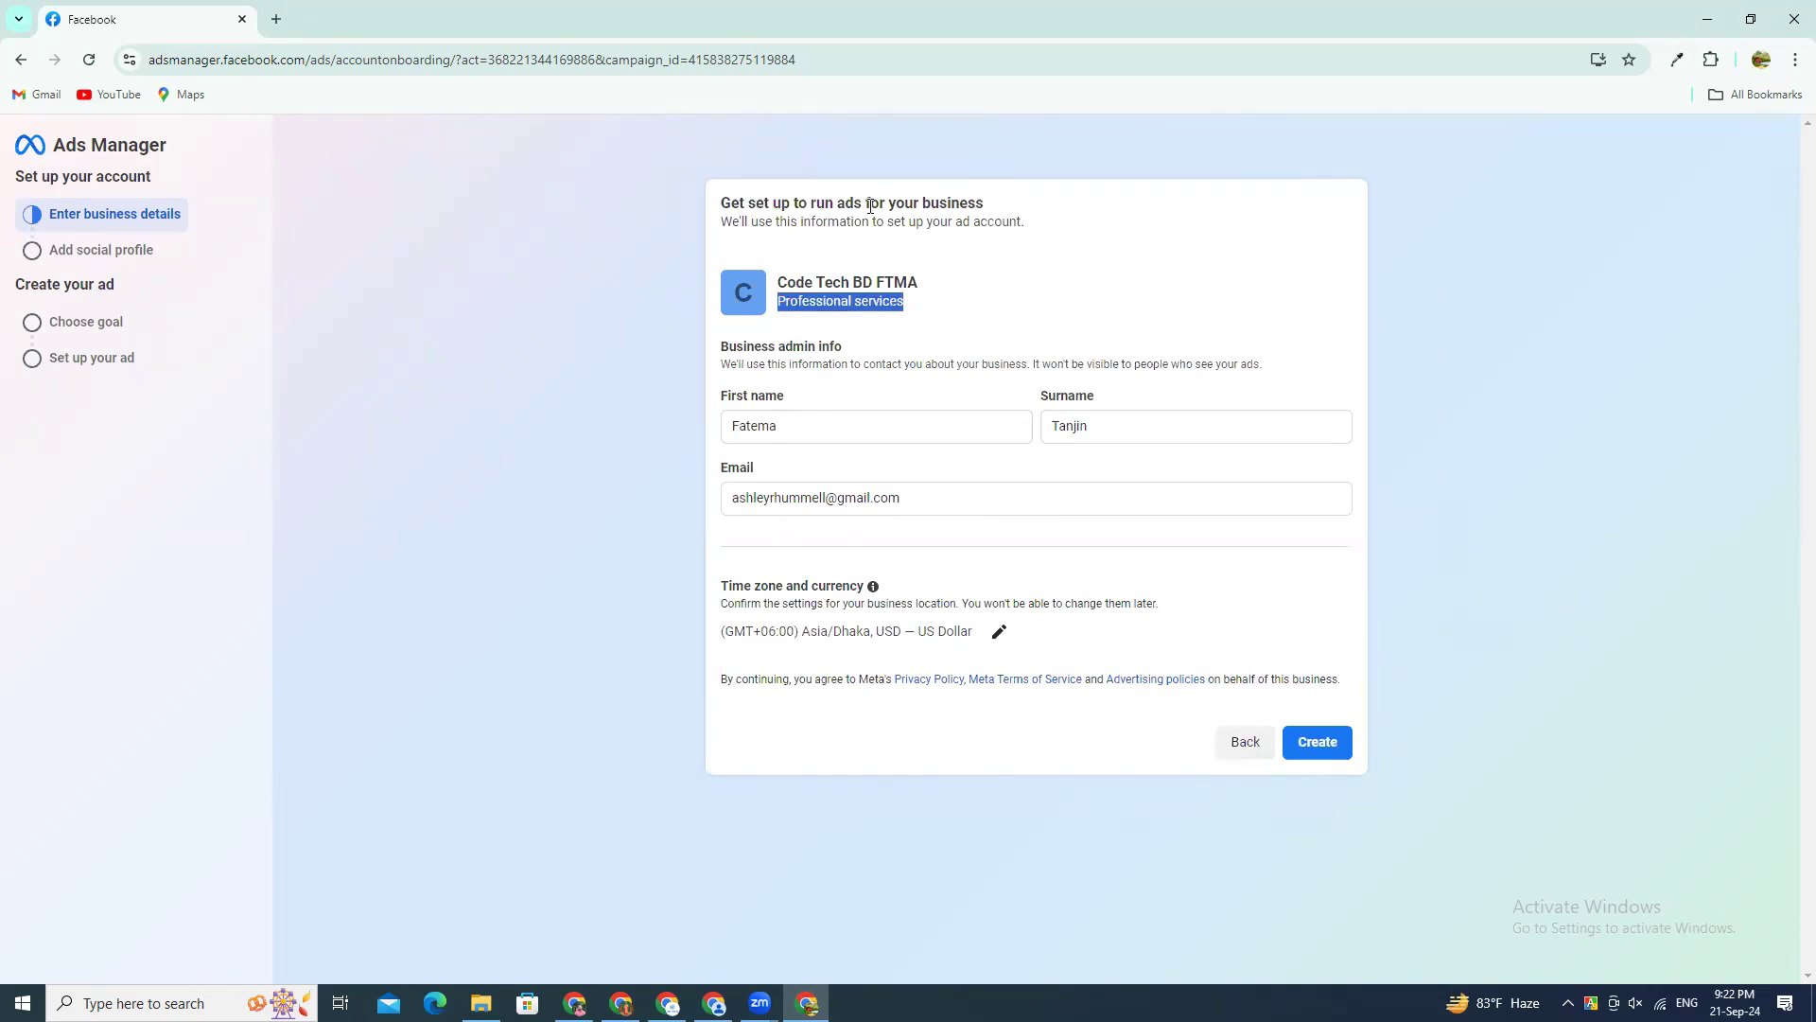
{"action": "left_click_drag", "start_coordinate": [797, 227], "coordinate": [963, 229]}
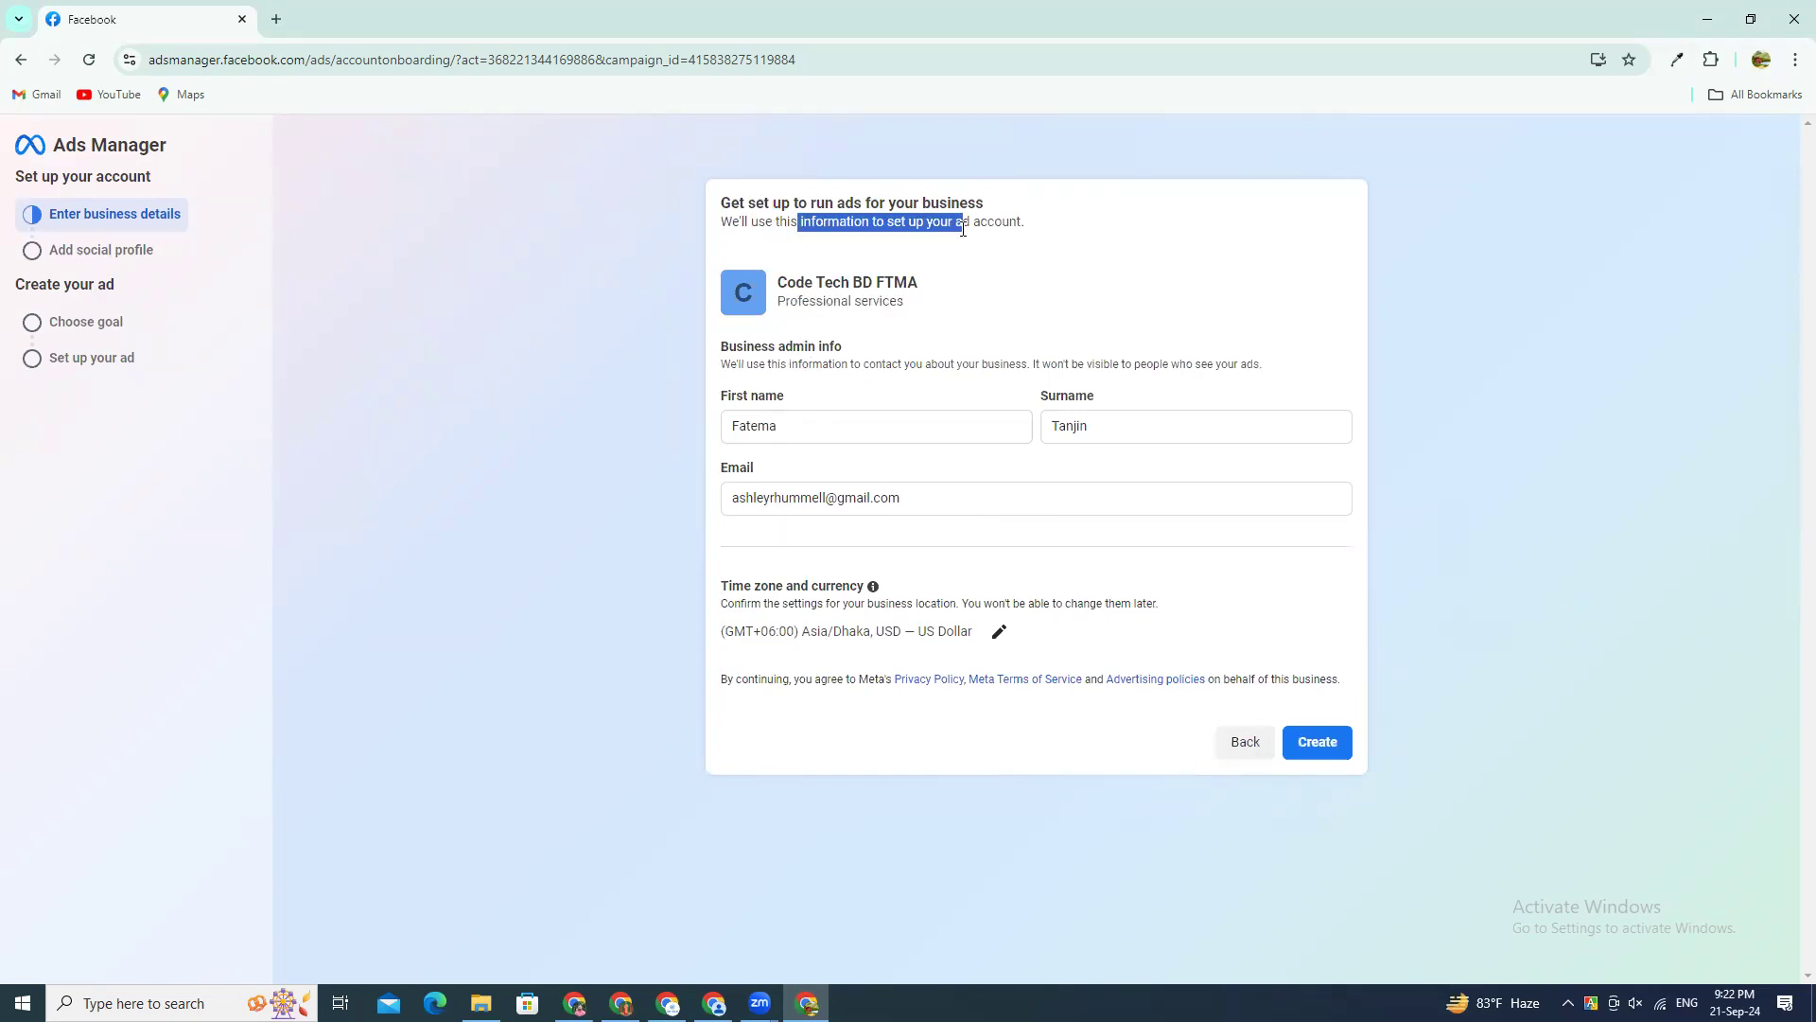
{"action": "left_click", "coordinate": [838, 343]}
{"action": "left_click_drag", "start_coordinate": [721, 367], "coordinate": [1263, 366]}
{"action": "left_click", "coordinate": [889, 301]}
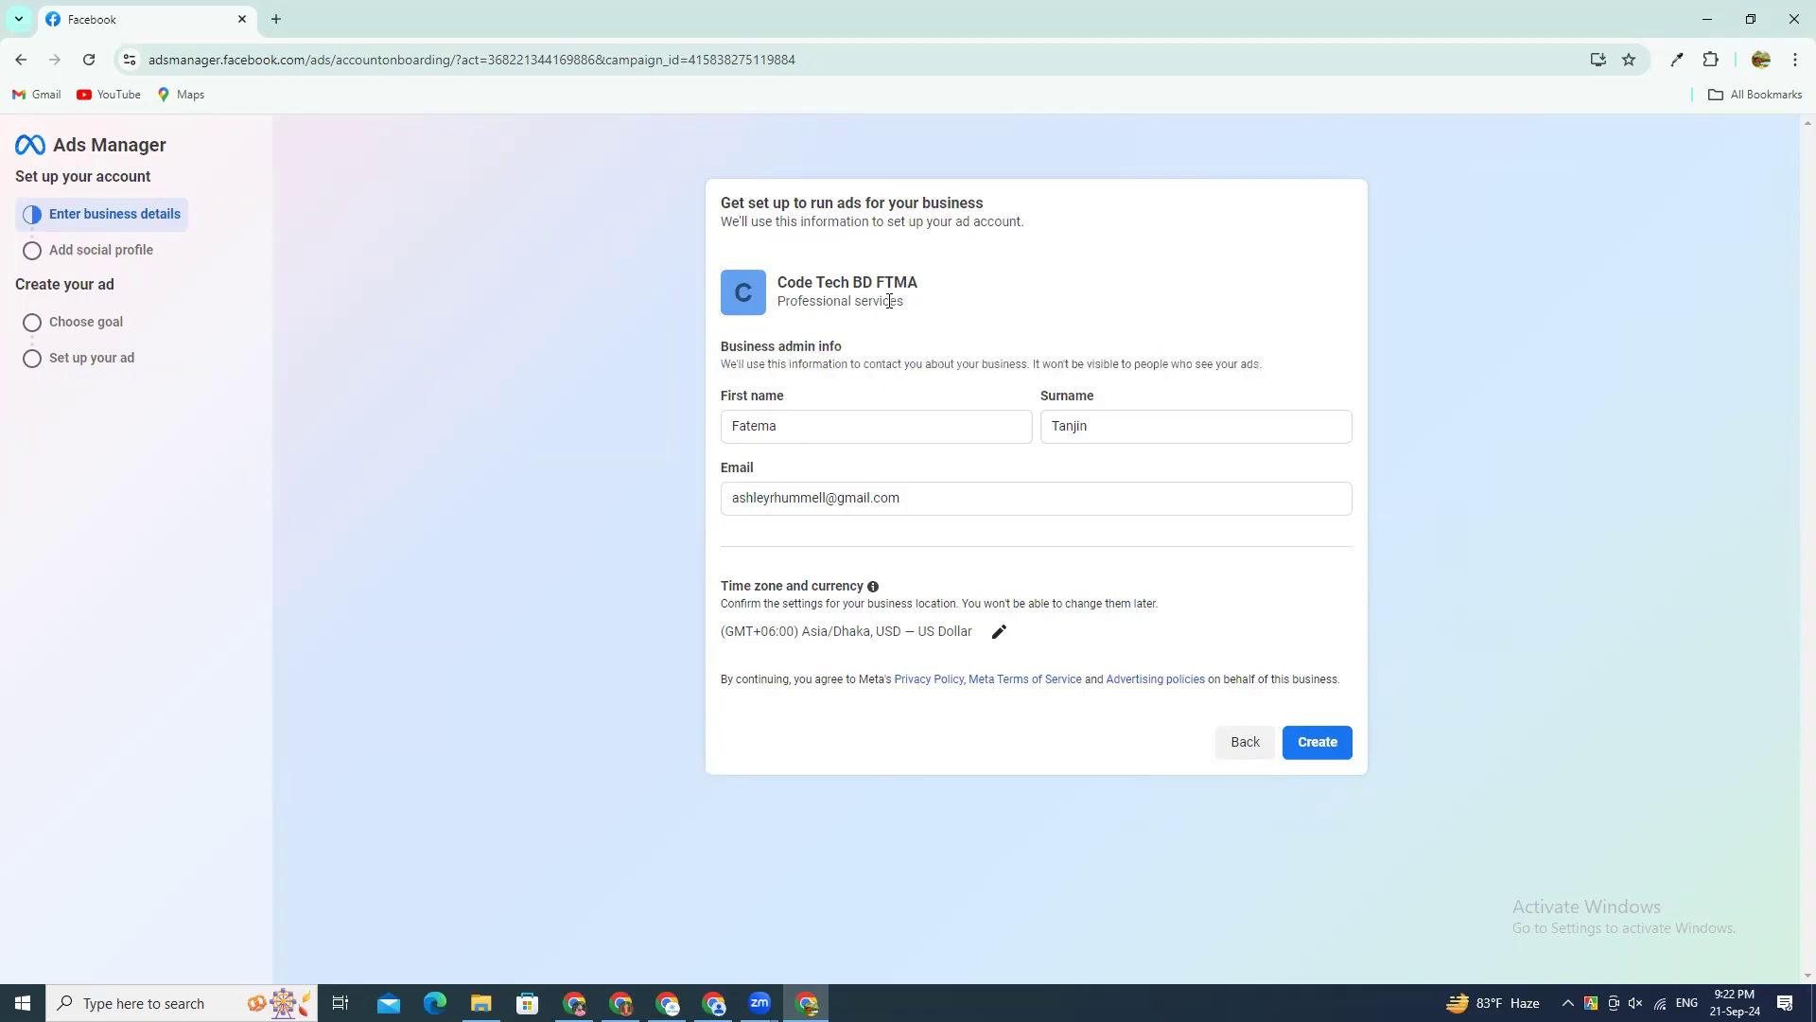
{"action": "left_click_drag", "start_coordinate": [784, 301], "coordinate": [943, 309]}
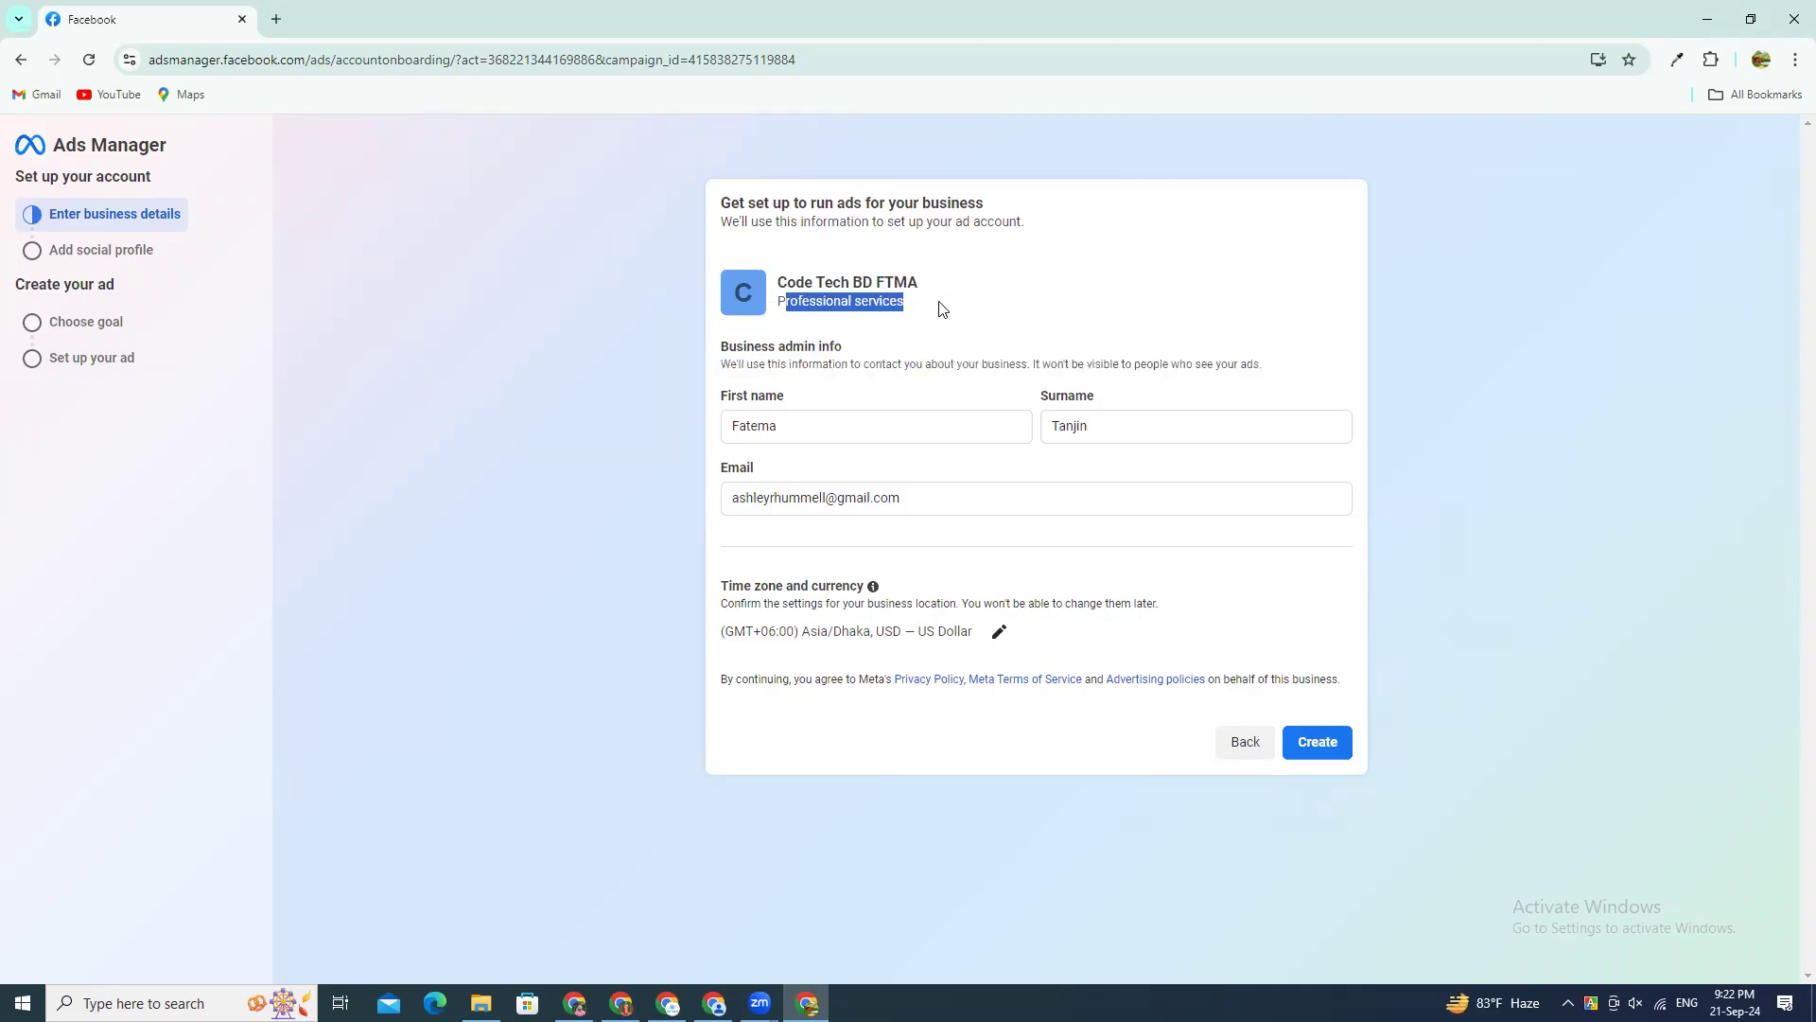
{"action": "left_click", "coordinate": [789, 303]}
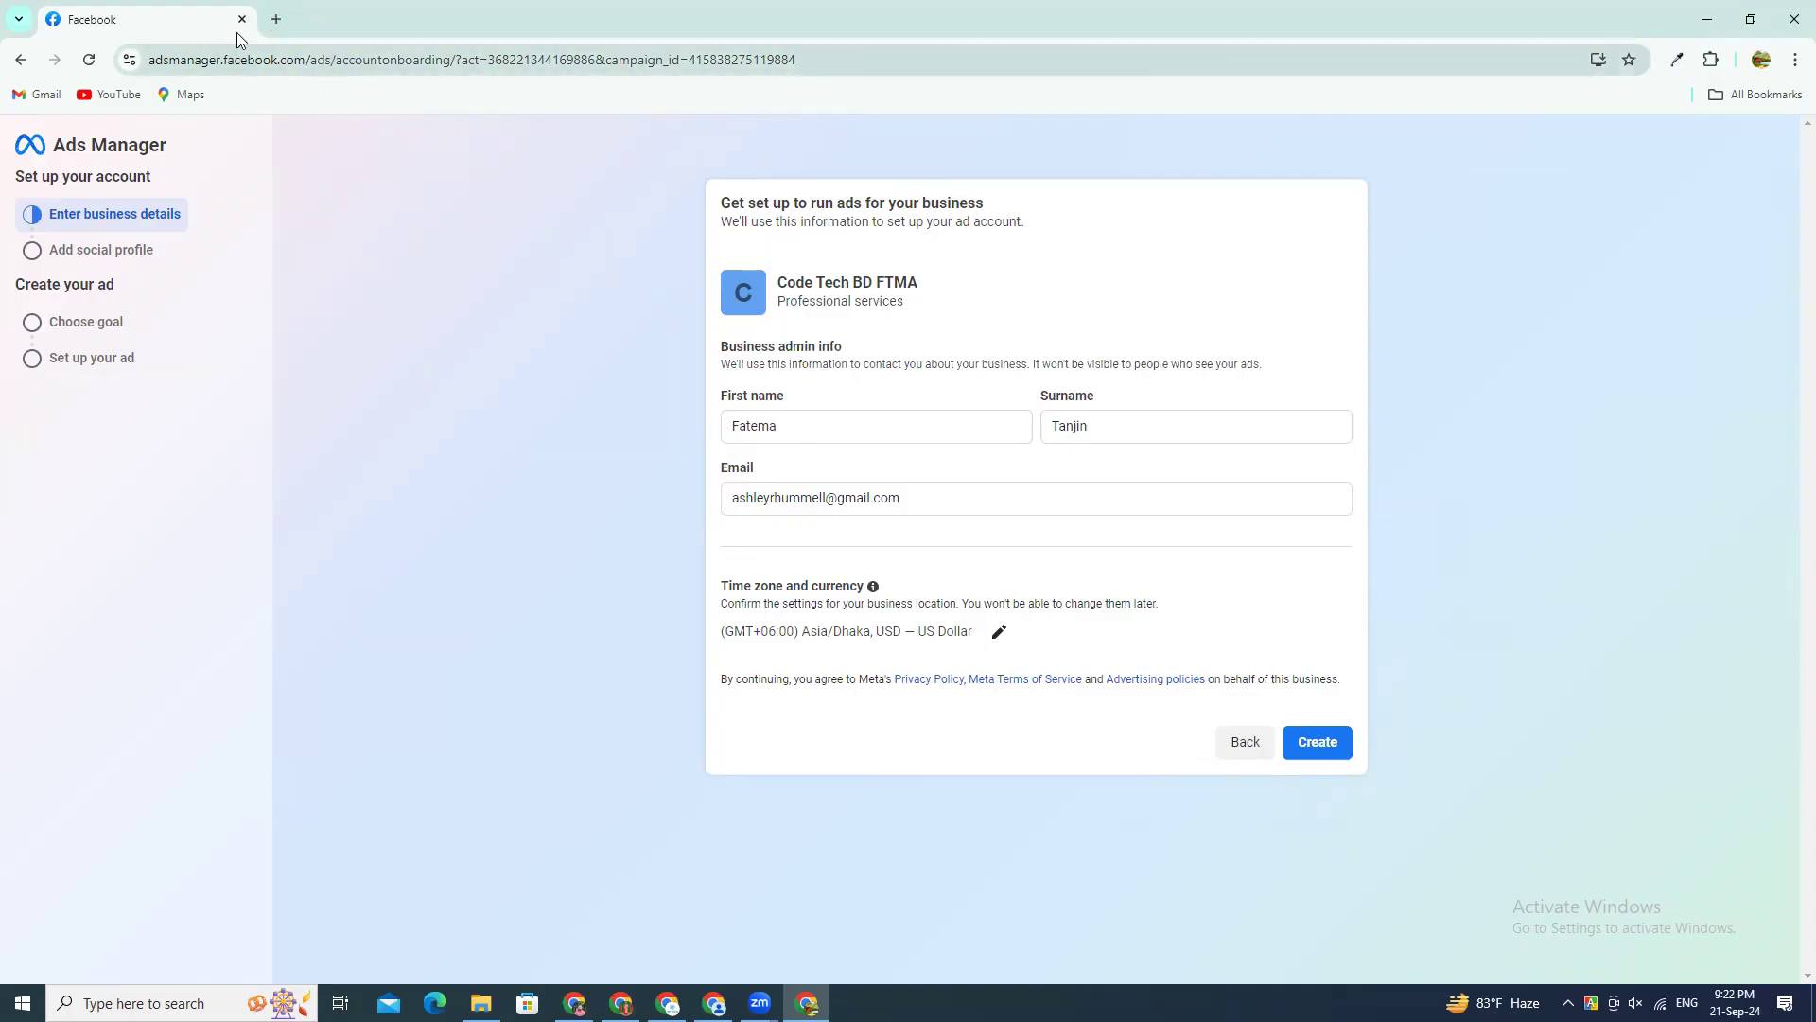
{"action": "left_click_drag", "start_coordinate": [777, 303], "coordinate": [923, 310]}
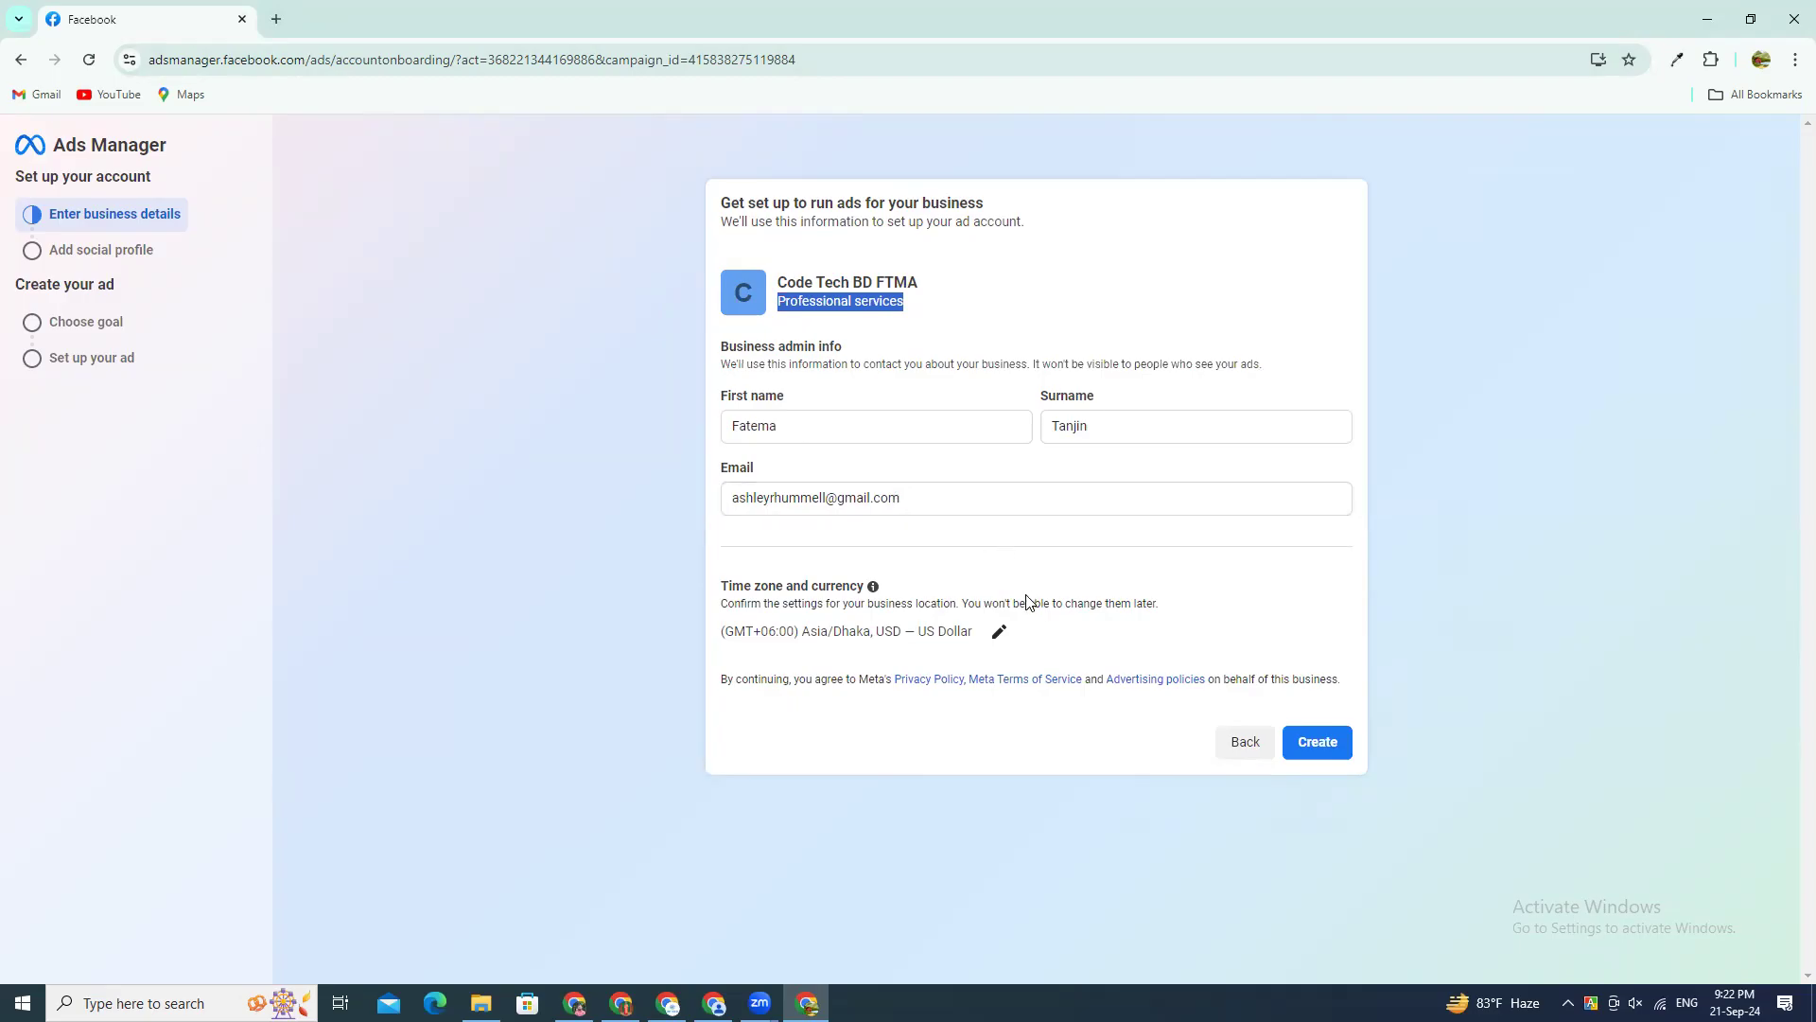
{"action": "left_click_drag", "start_coordinate": [922, 305], "coordinate": [789, 285]}
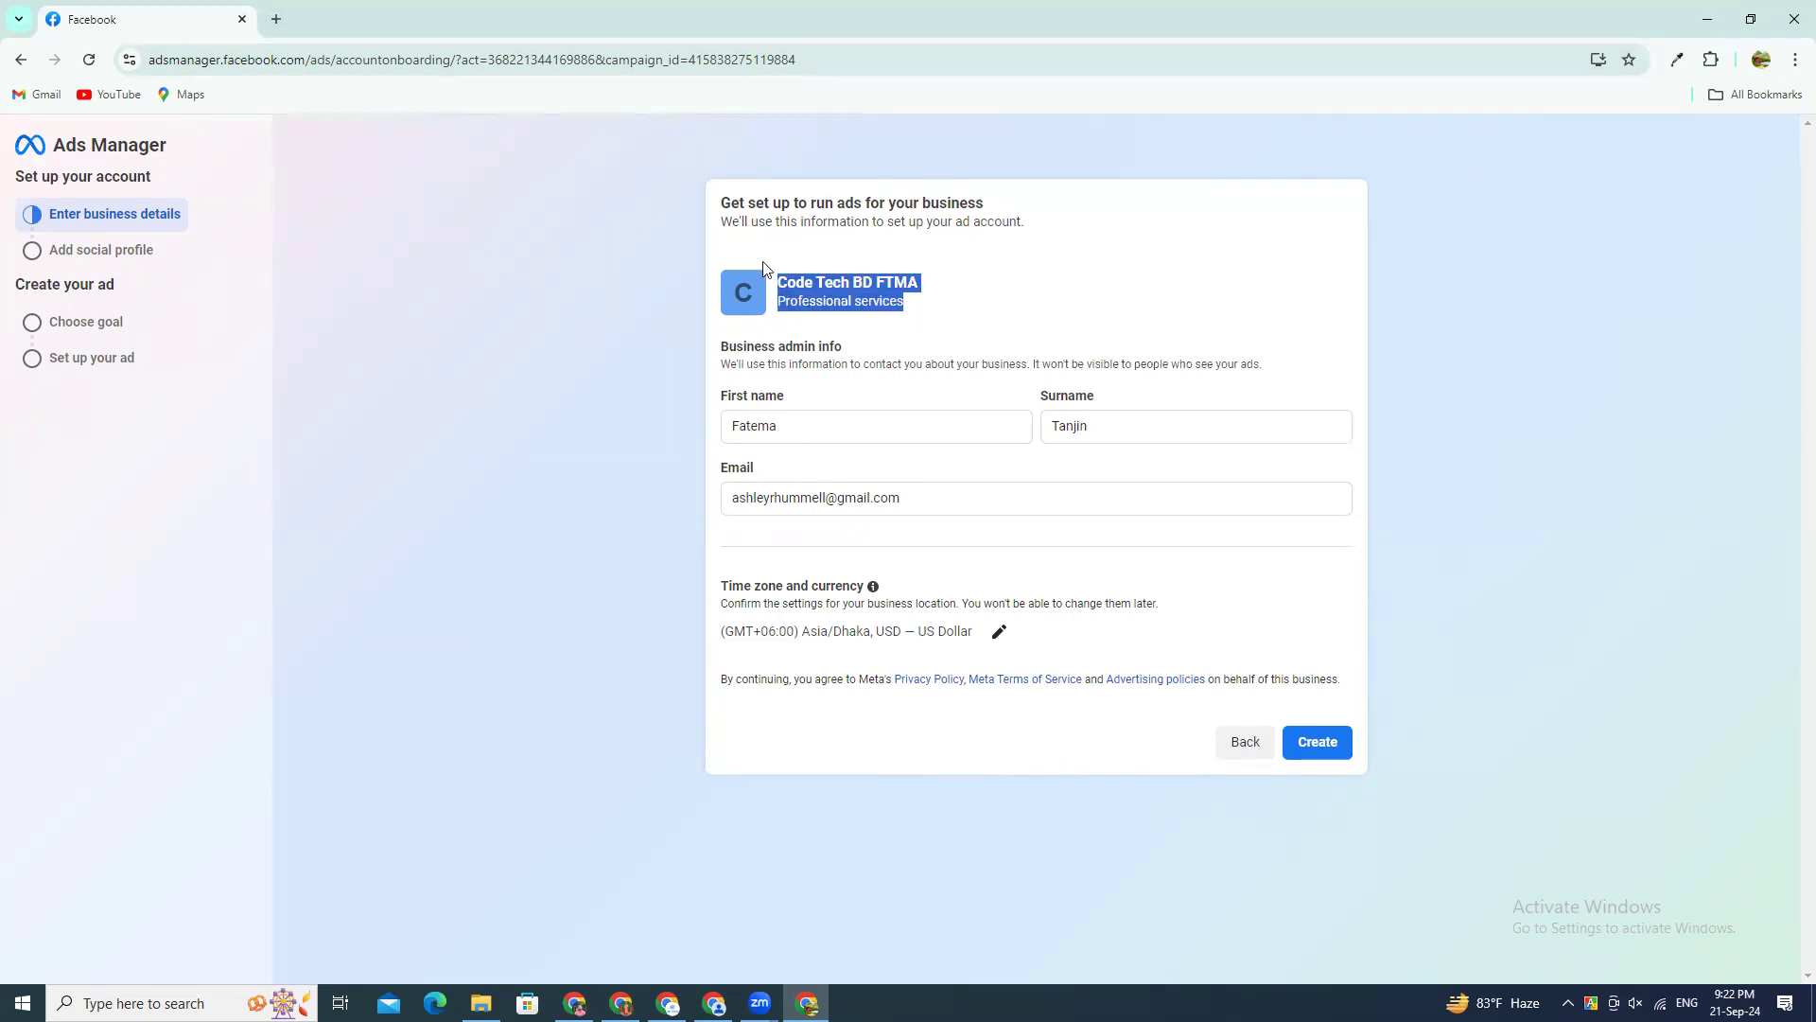
{"action": "left_click", "coordinate": [762, 253]}
Step: Point out the business admin info heading and its first name, surname and email fields
{"action": "left_click_drag", "start_coordinate": [722, 353], "coordinate": [892, 353]}
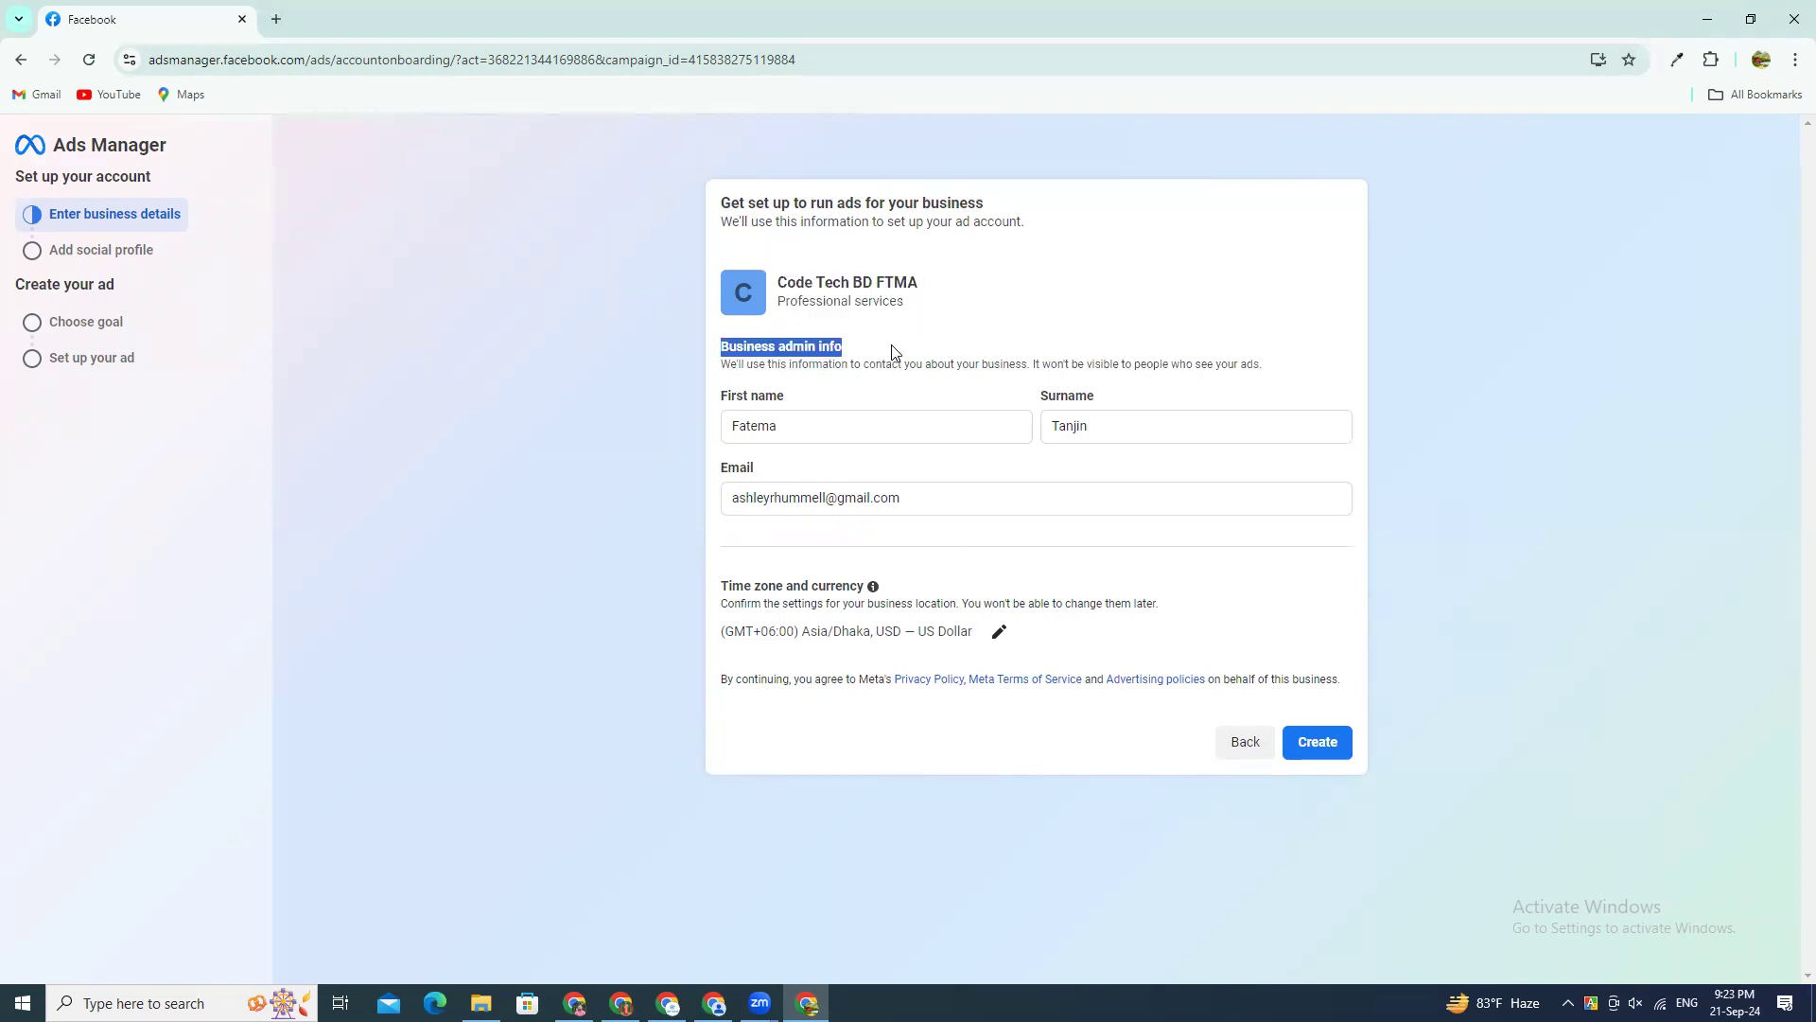
{"action": "left_click", "coordinate": [806, 431]}
{"action": "left_click", "coordinate": [1103, 418]}
{"action": "left_click", "coordinate": [874, 427]}
{"action": "left_click", "coordinate": [1078, 431]}
{"action": "left_click", "coordinate": [946, 497]}
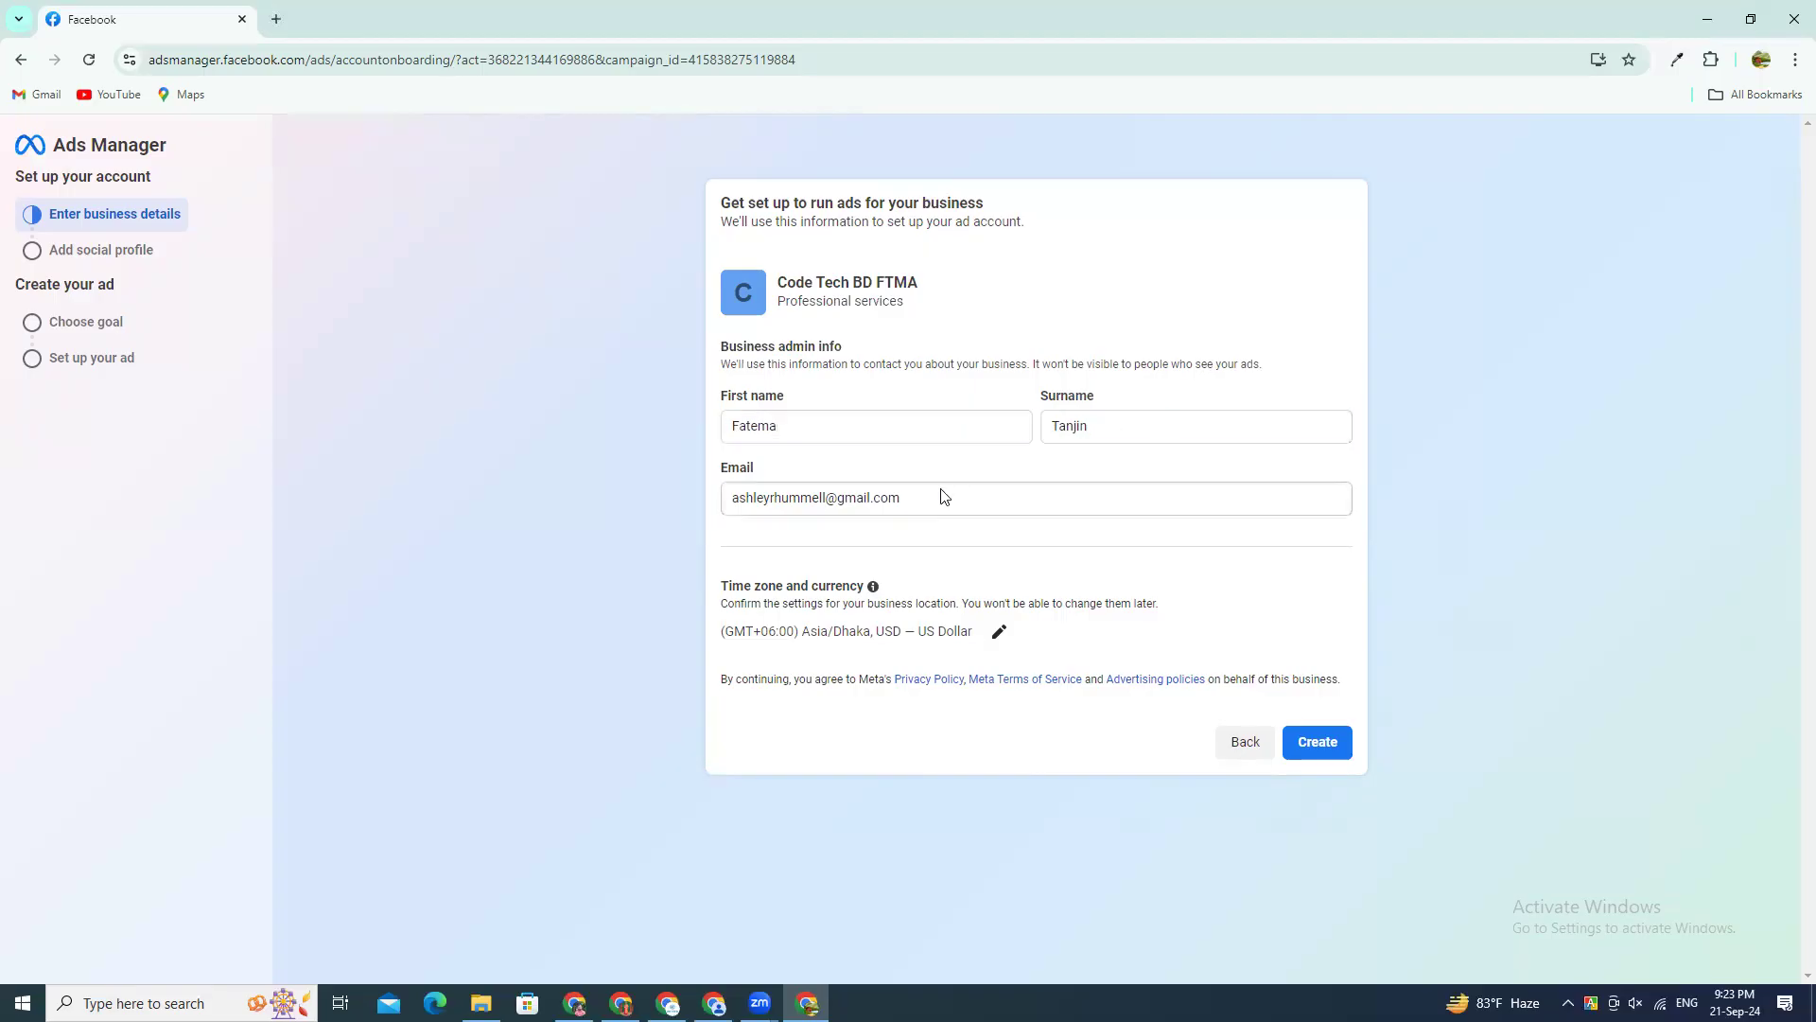
{"action": "left_click", "coordinate": [920, 498]}
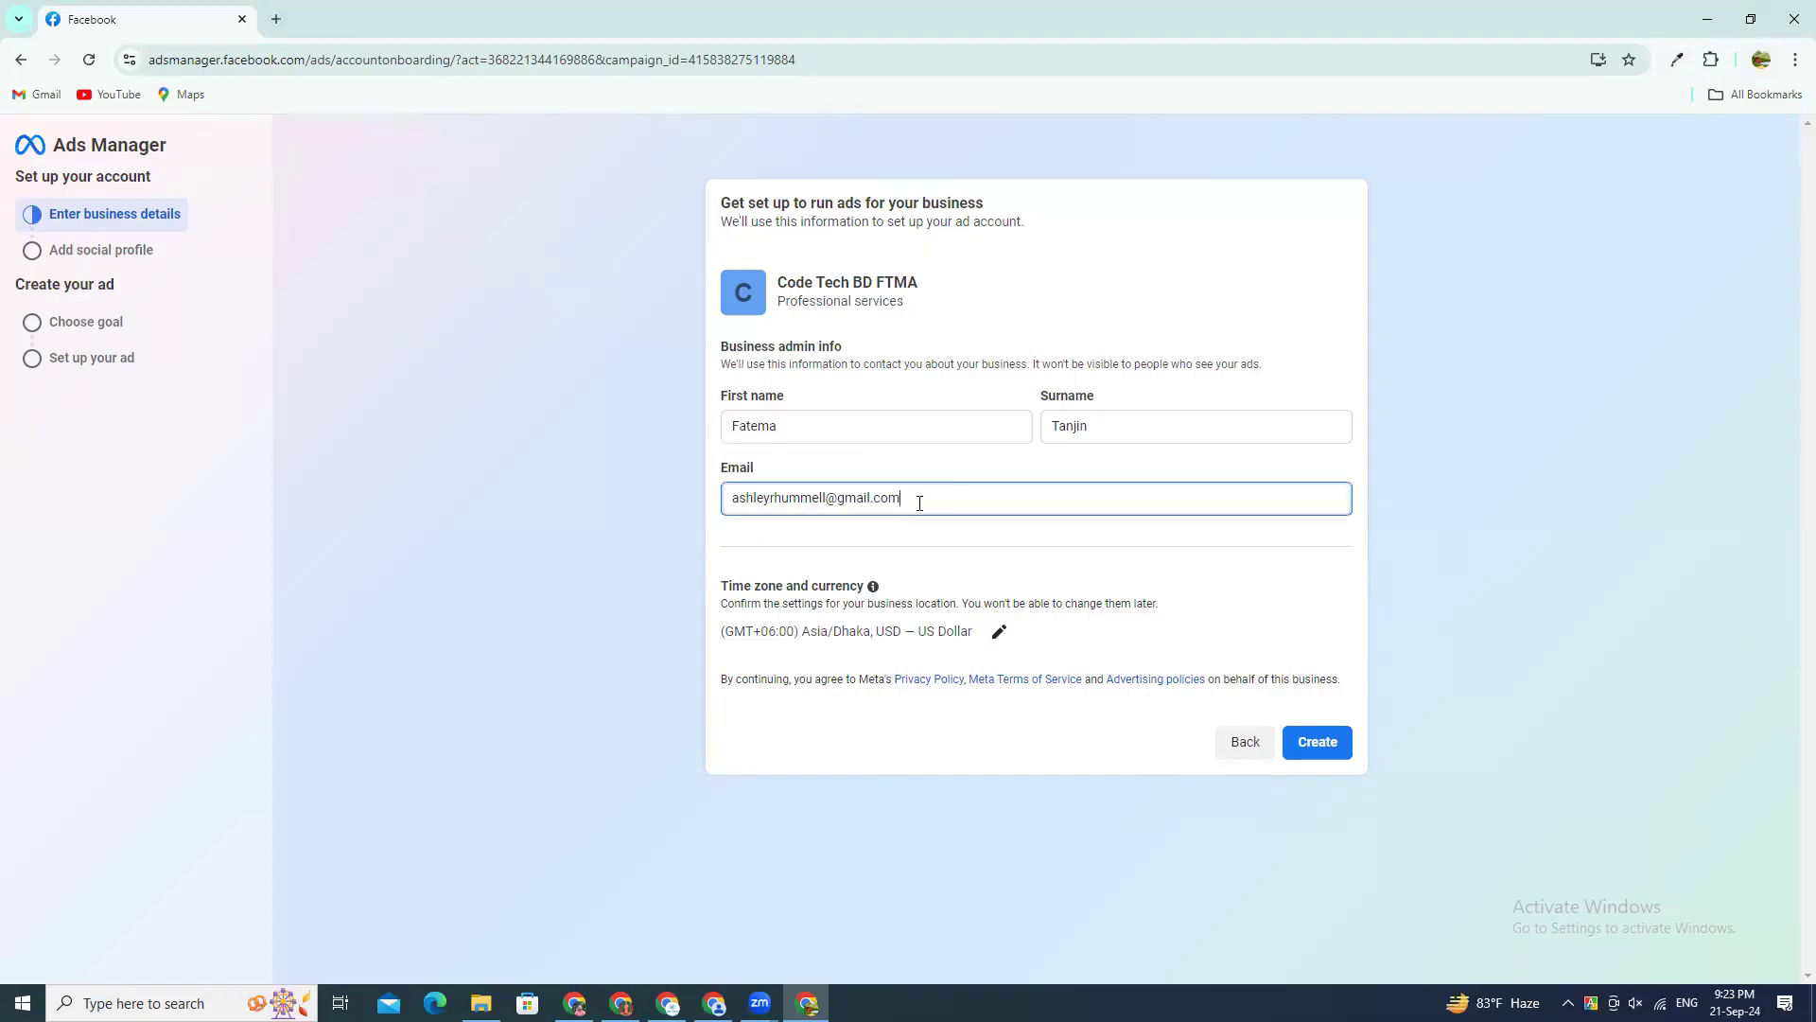
{"action": "left_click", "coordinate": [729, 527]}
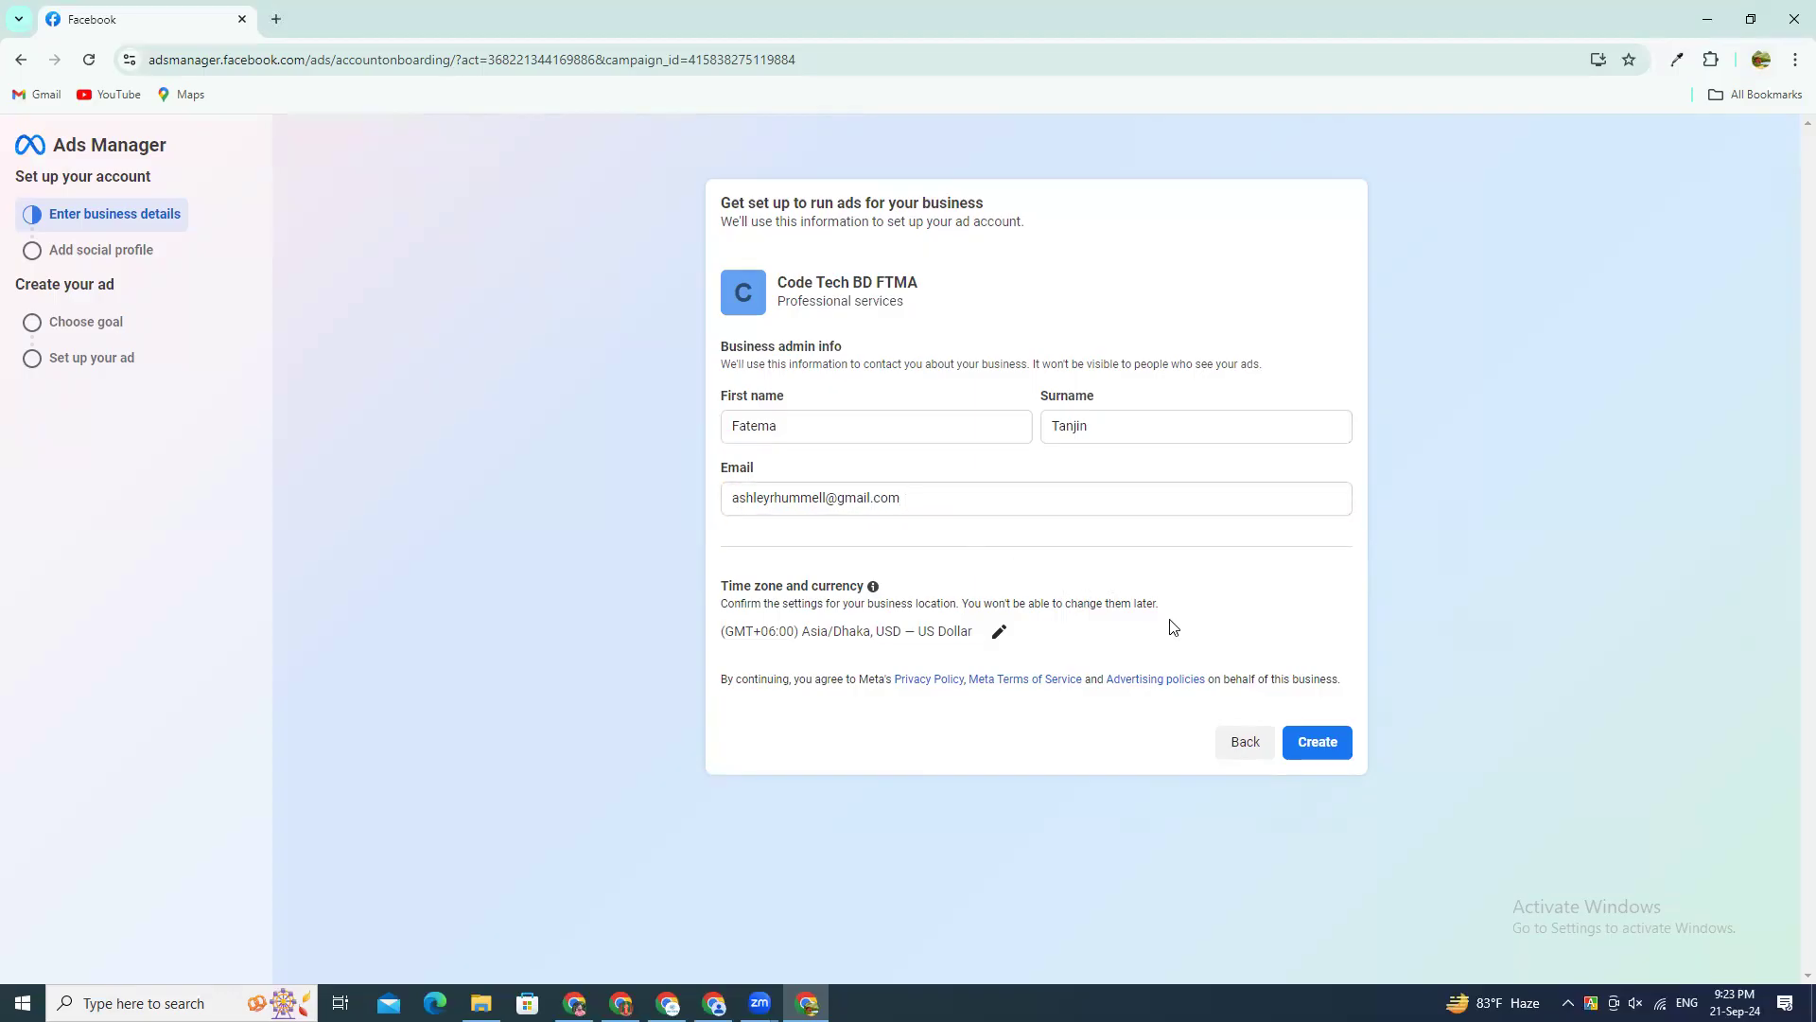
Step: Highlight the time zone and currency settings to point them out, and create the ad account for the business
{"action": "left_click_drag", "start_coordinate": [918, 632], "coordinate": [982, 641]}
{"action": "left_click_drag", "start_coordinate": [872, 632], "coordinate": [707, 631]}
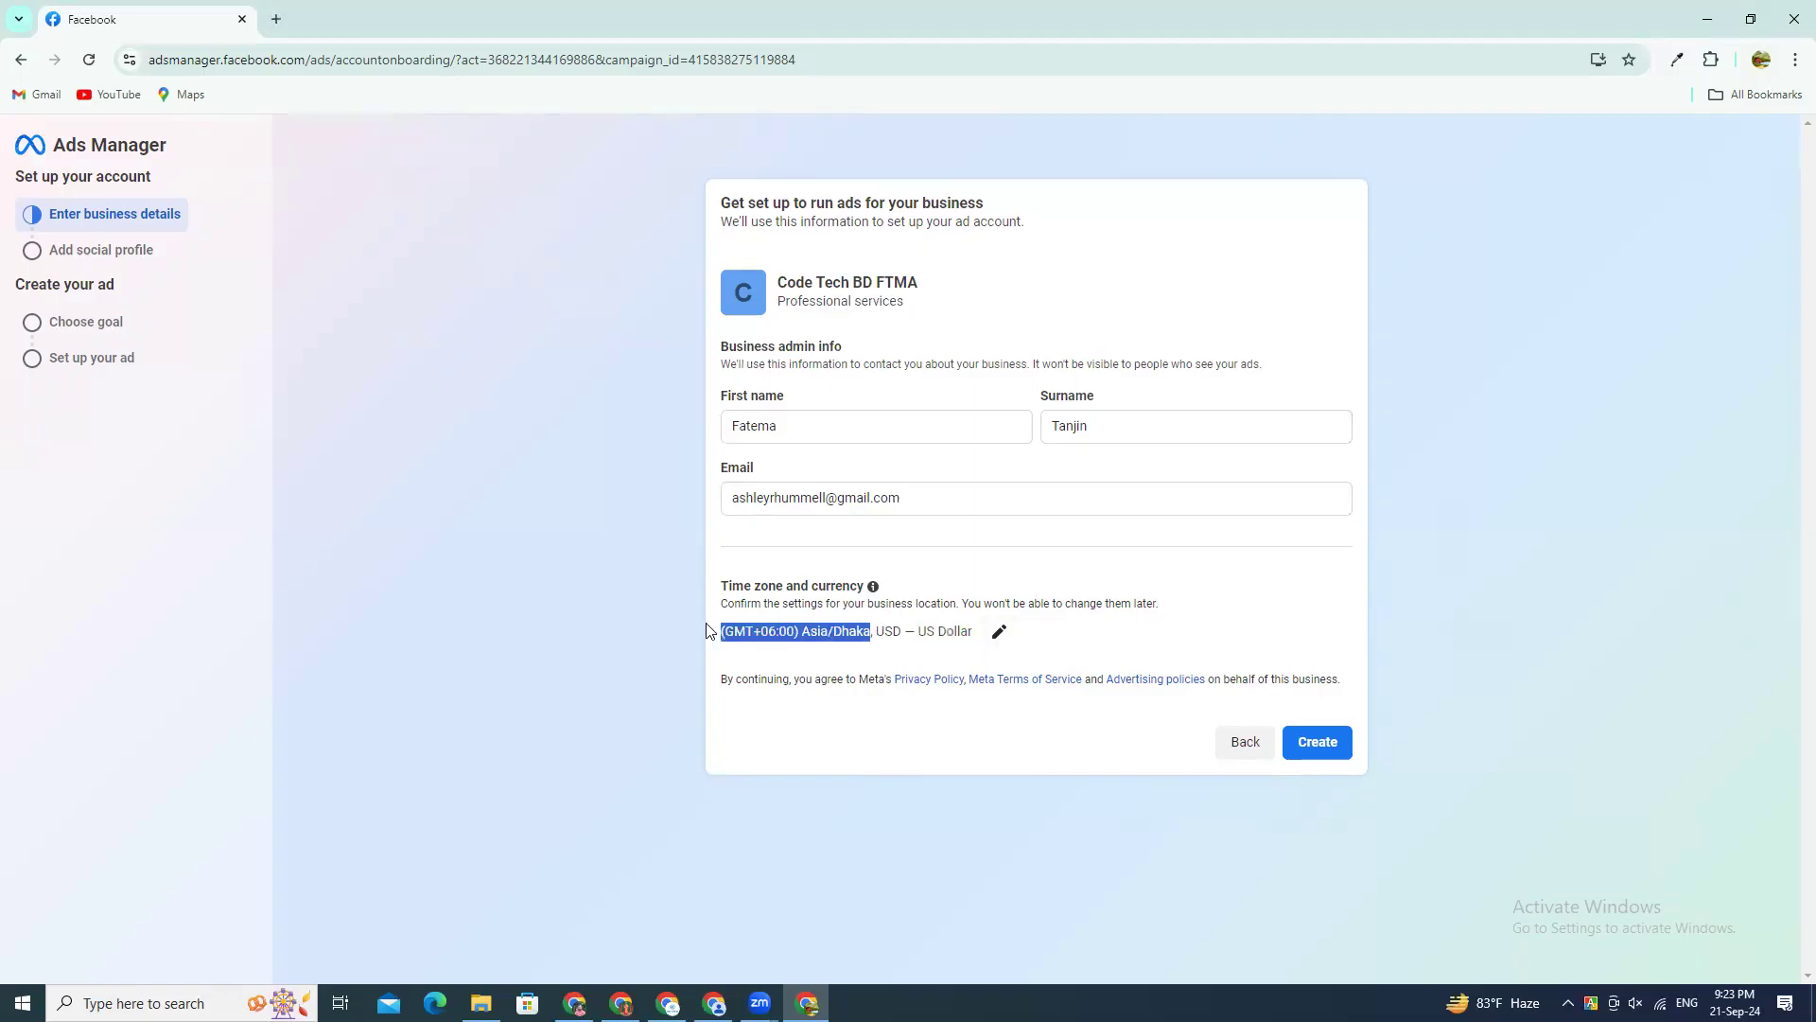
{"action": "left_click", "coordinate": [781, 629]}
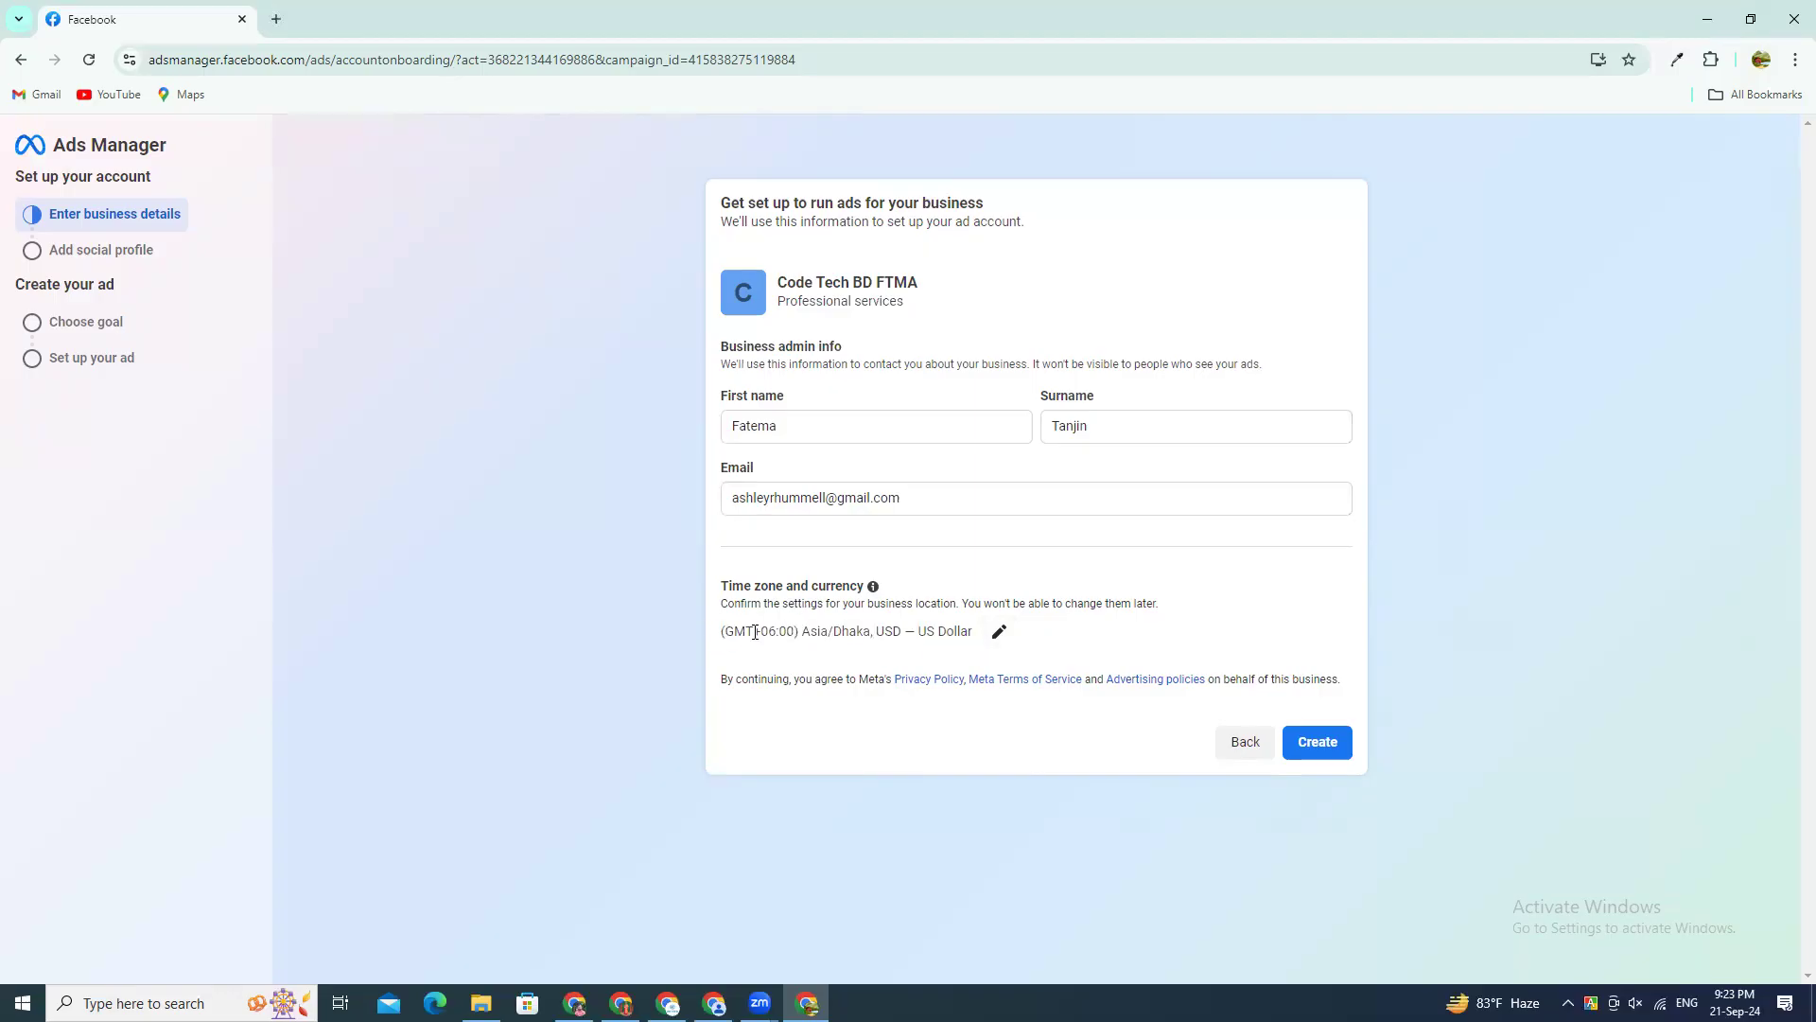
{"action": "left_click_drag", "start_coordinate": [770, 630], "coordinate": [812, 631]}
{"action": "left_click", "coordinate": [828, 633]}
{"action": "left_click", "coordinate": [1306, 740]}
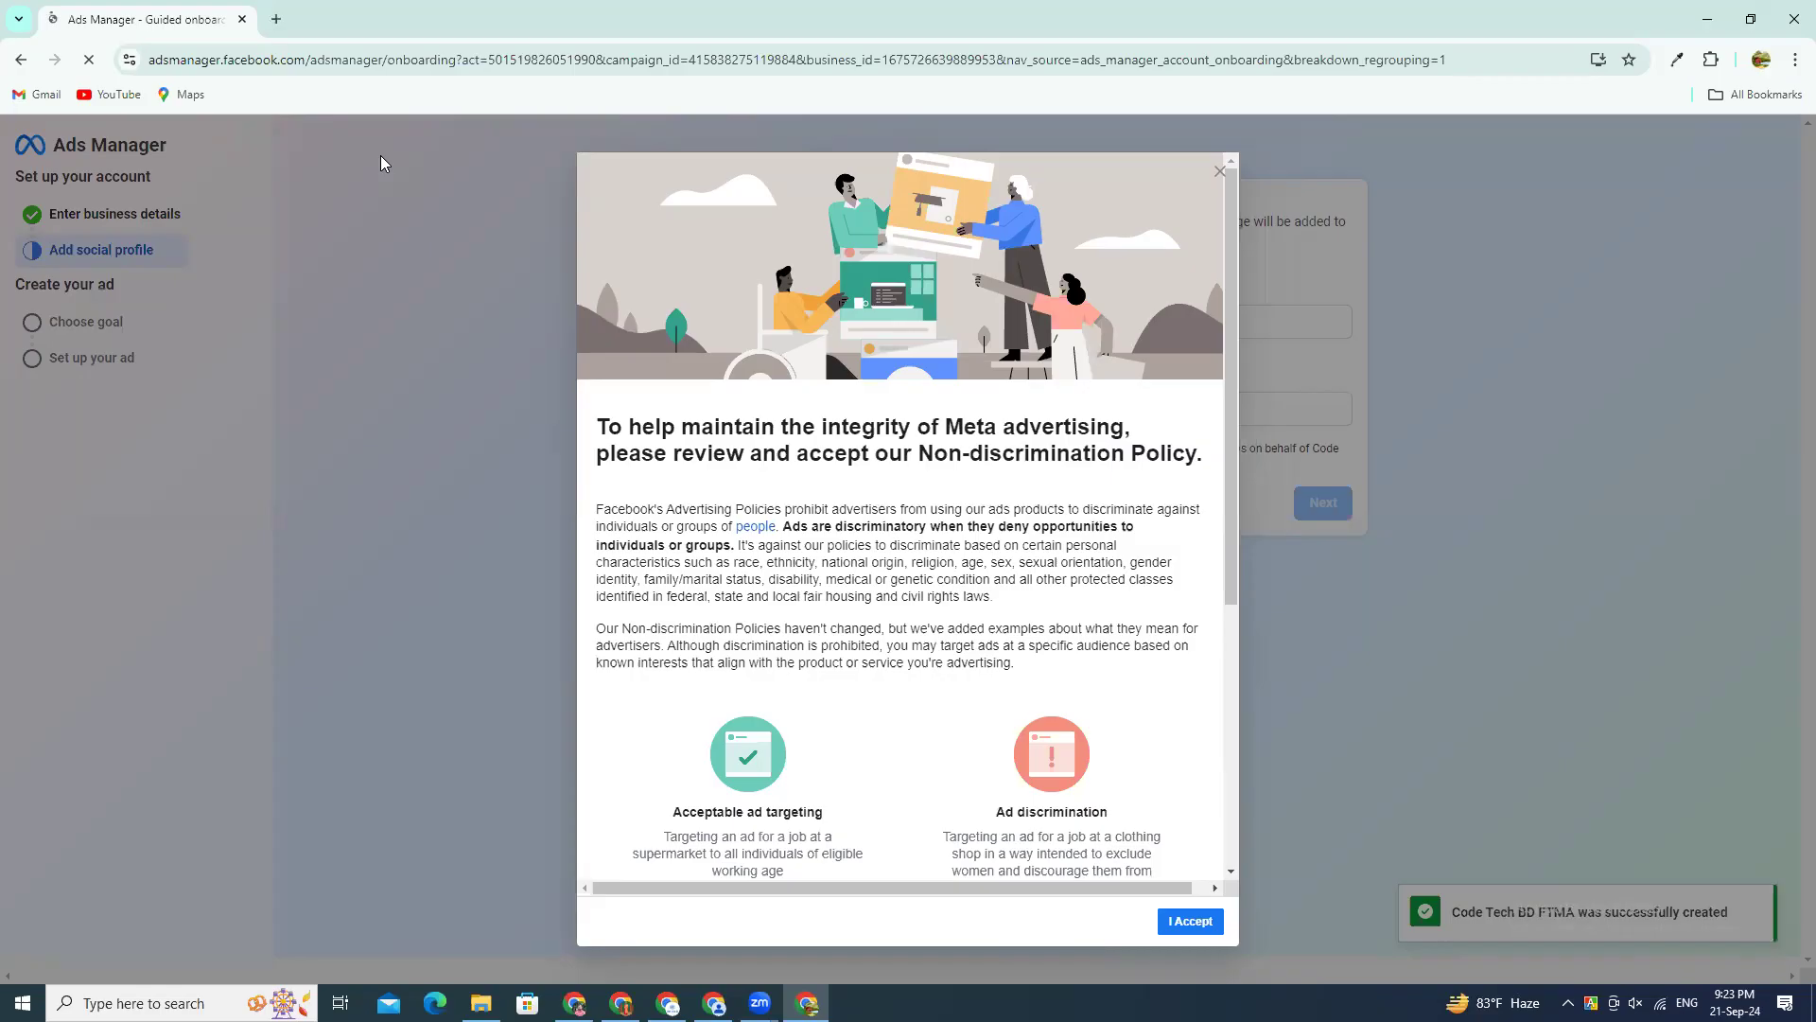
{"action": "scroll", "coordinate": [1139, 804], "scroll_direction": "down", "scroll_amount": 5}
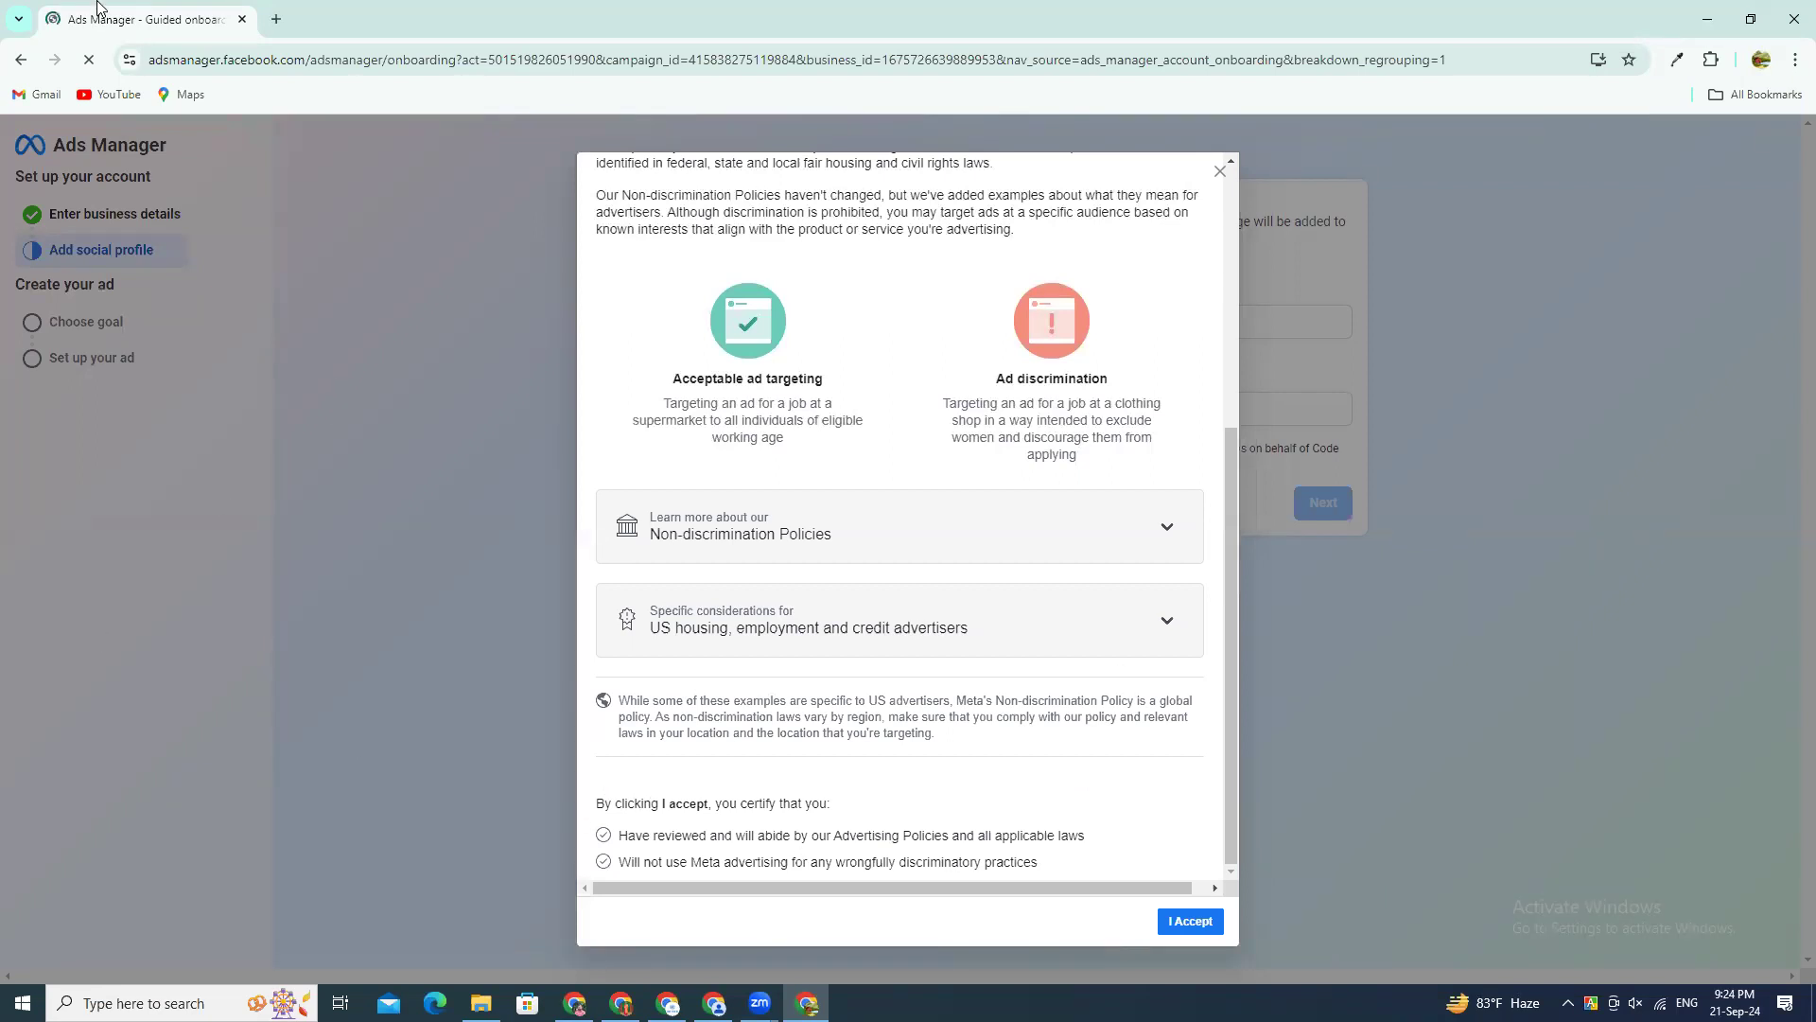
Step: Open business.facebook.com/overview in a new browser tab
{"action": "key", "text": "ctrl+t"}
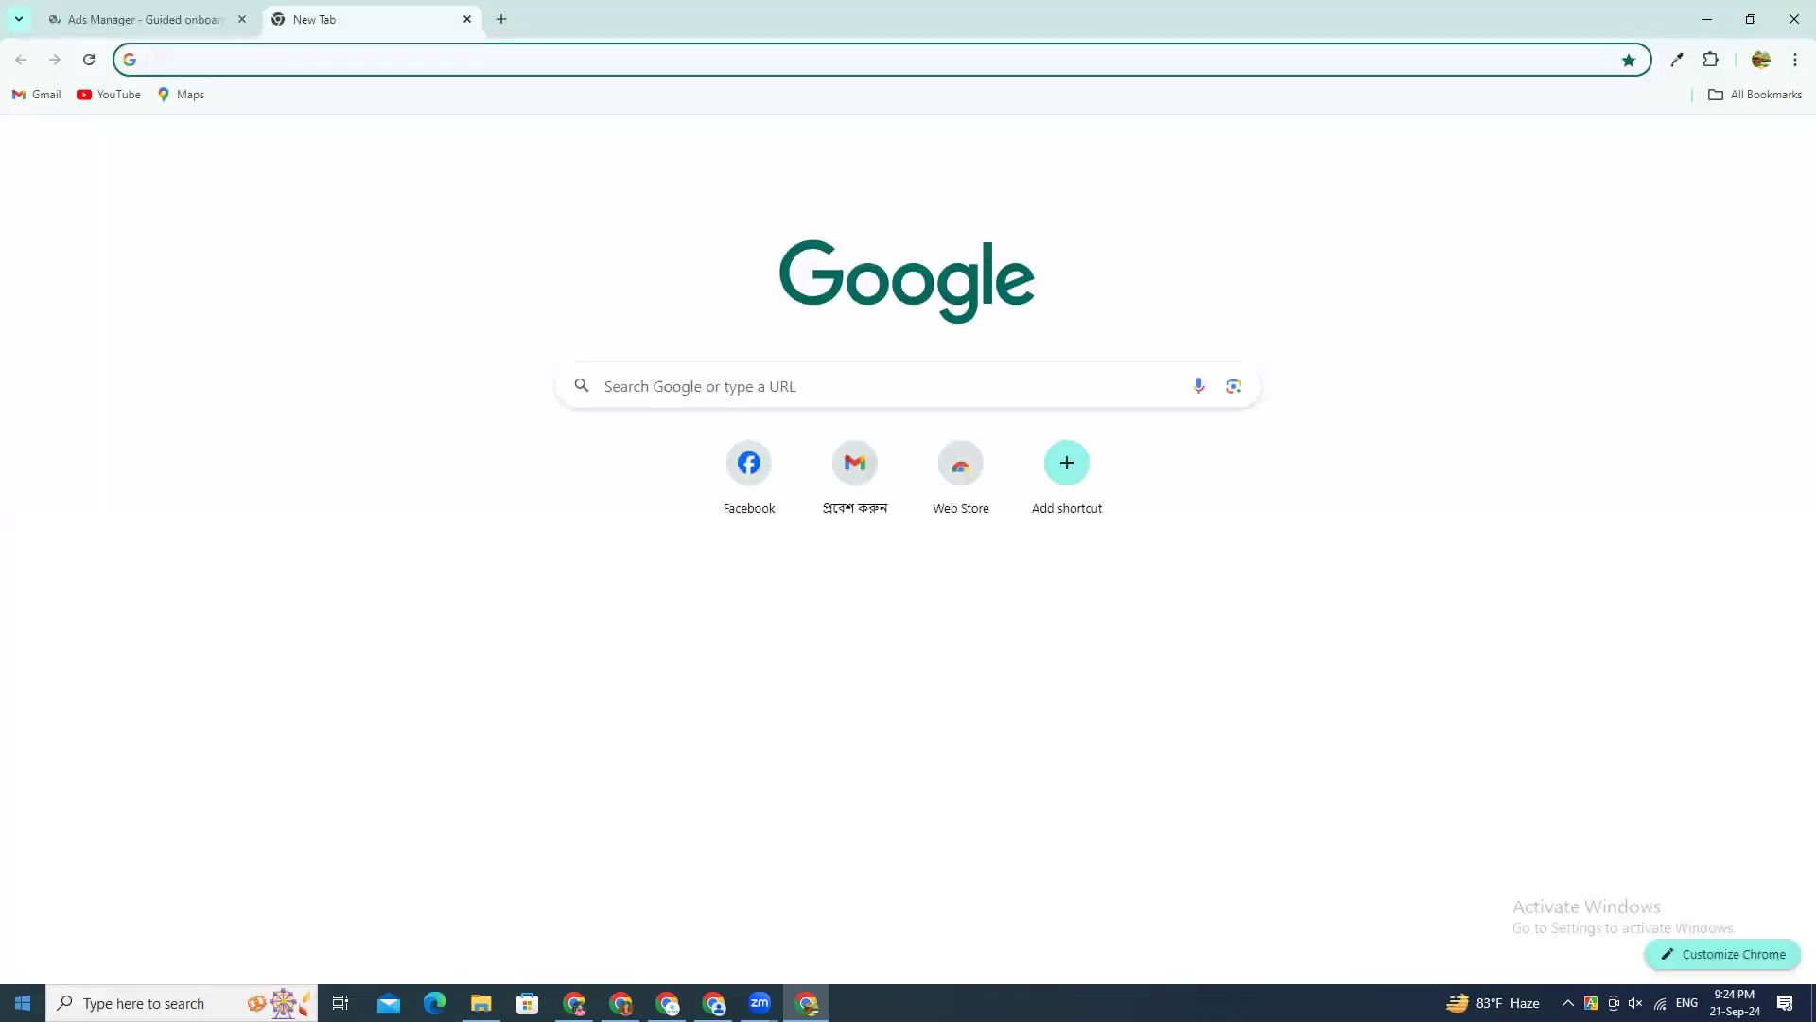
{"action": "type", "text": "bu"}
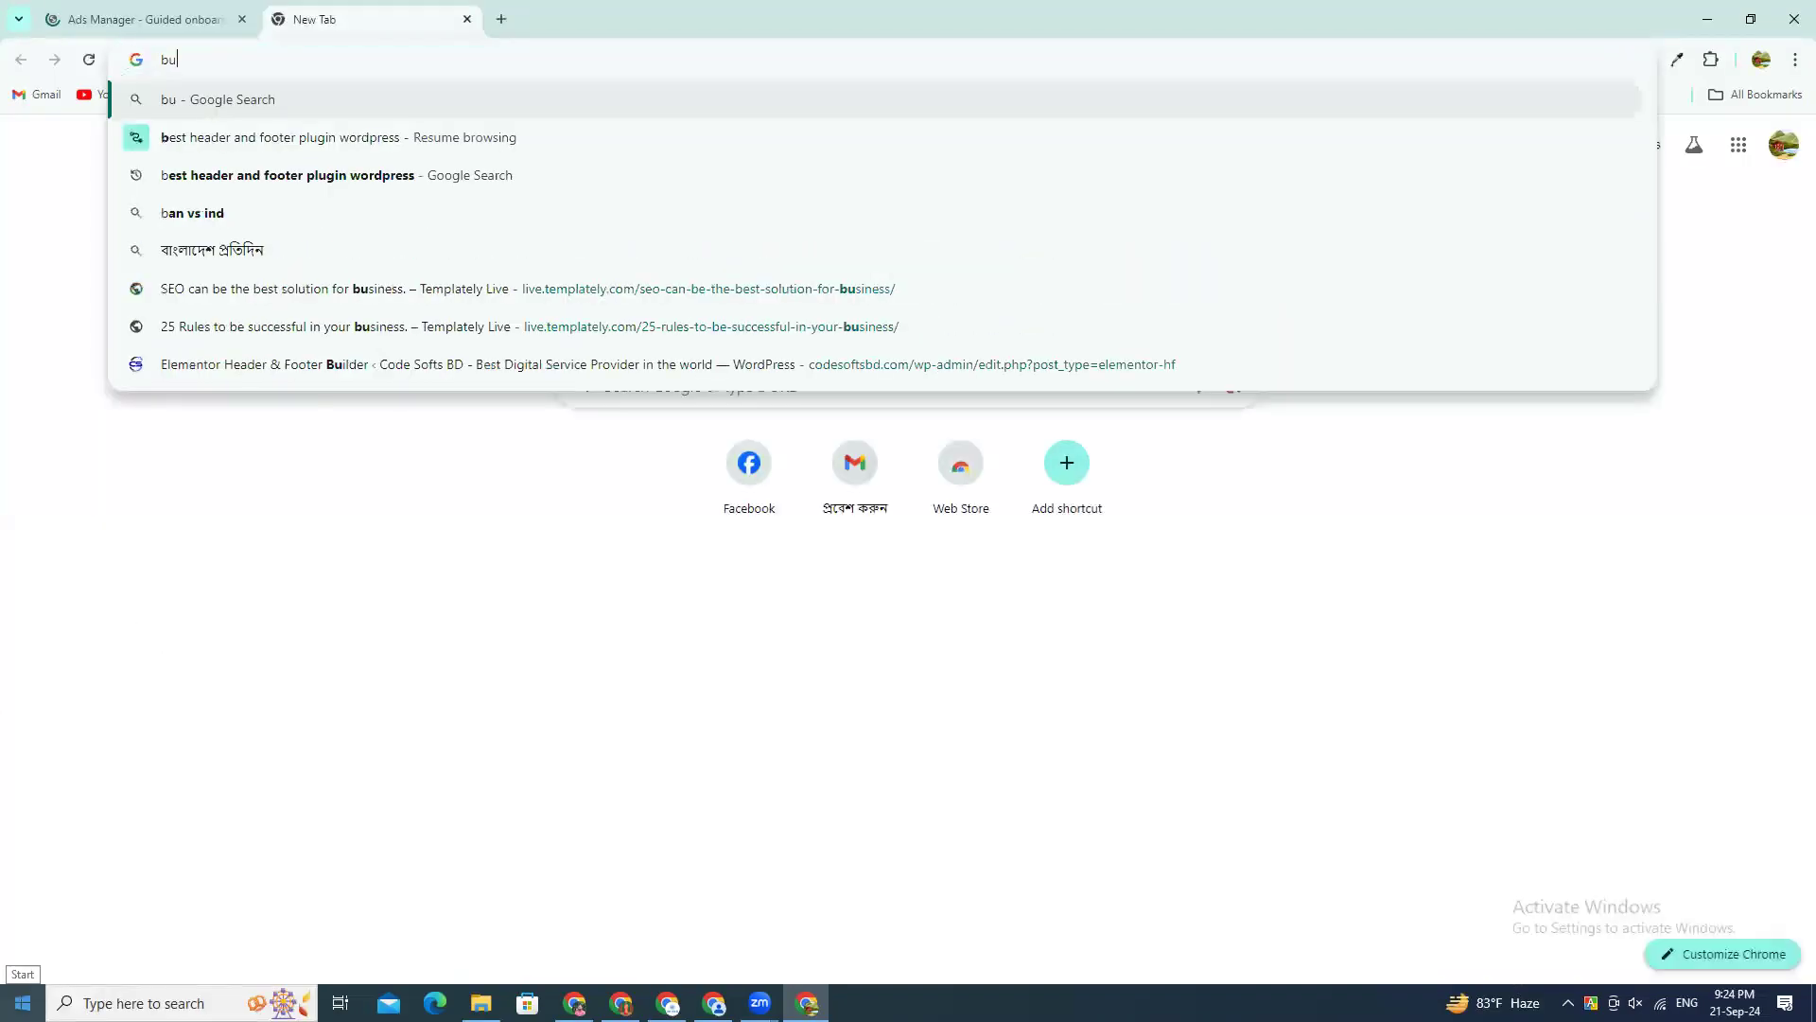
{"action": "type", "text": "siness"}
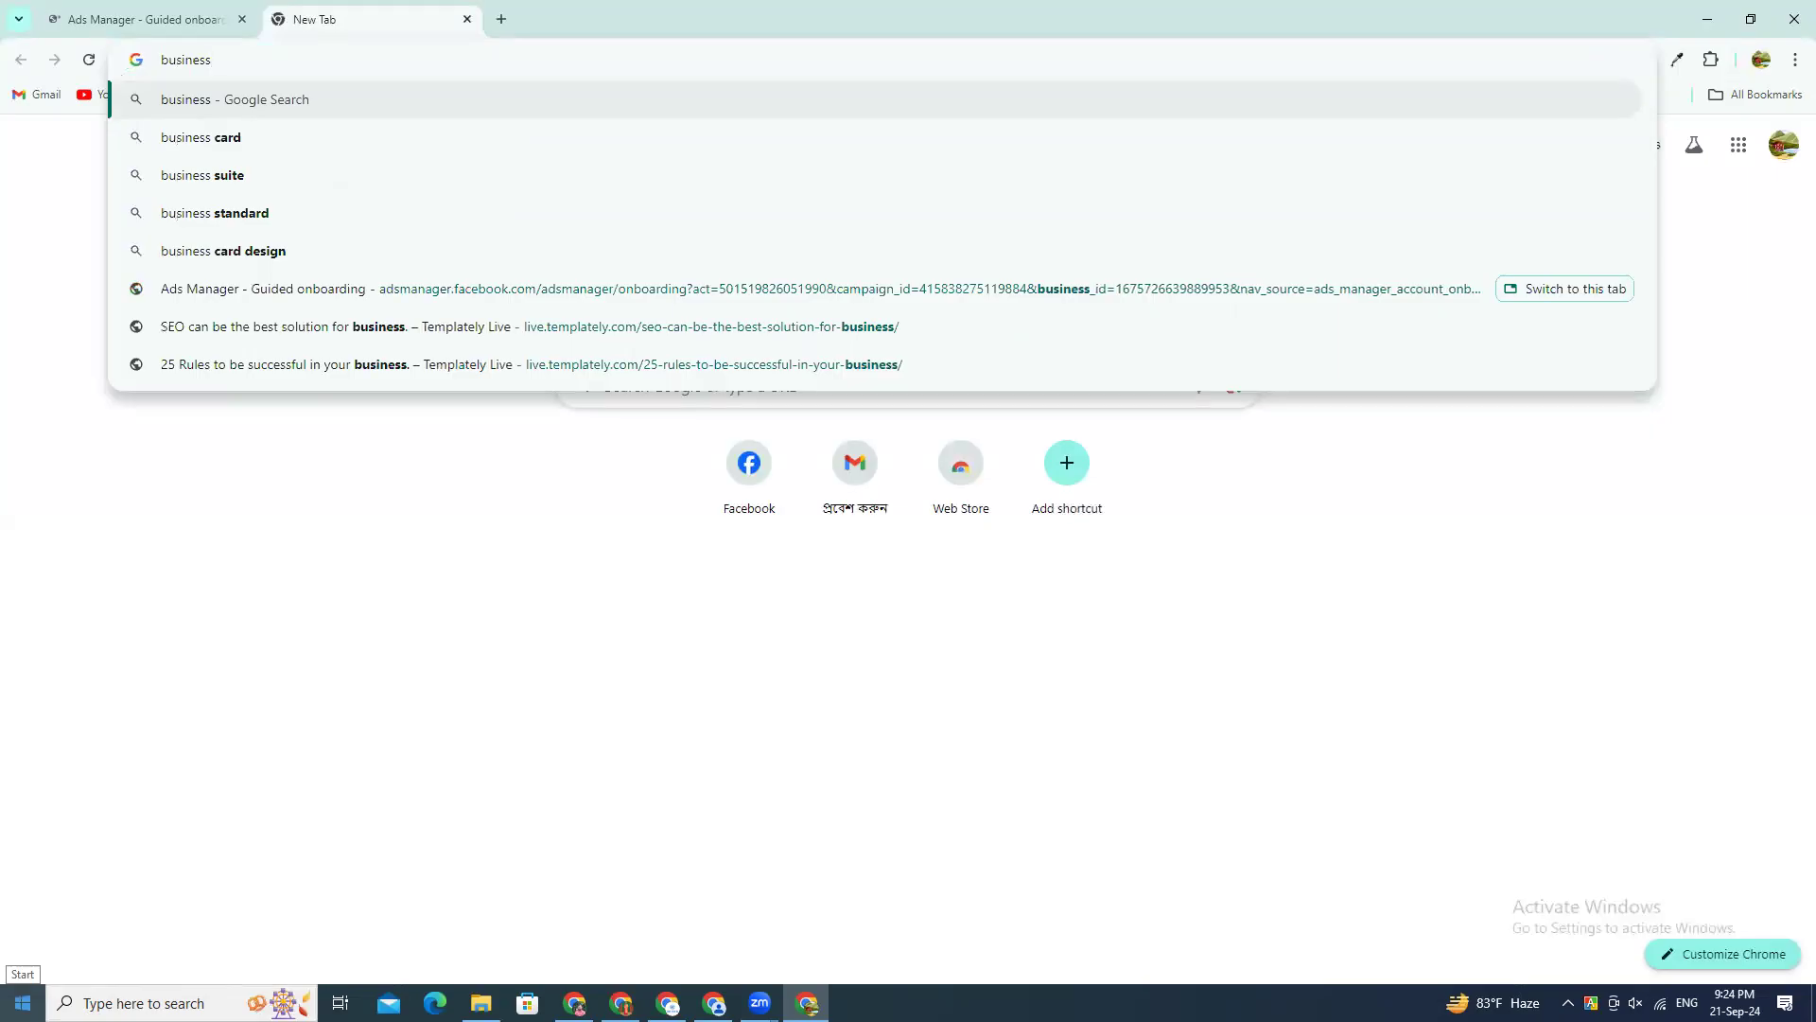
{"action": "type", "text": ".facebook.com"}
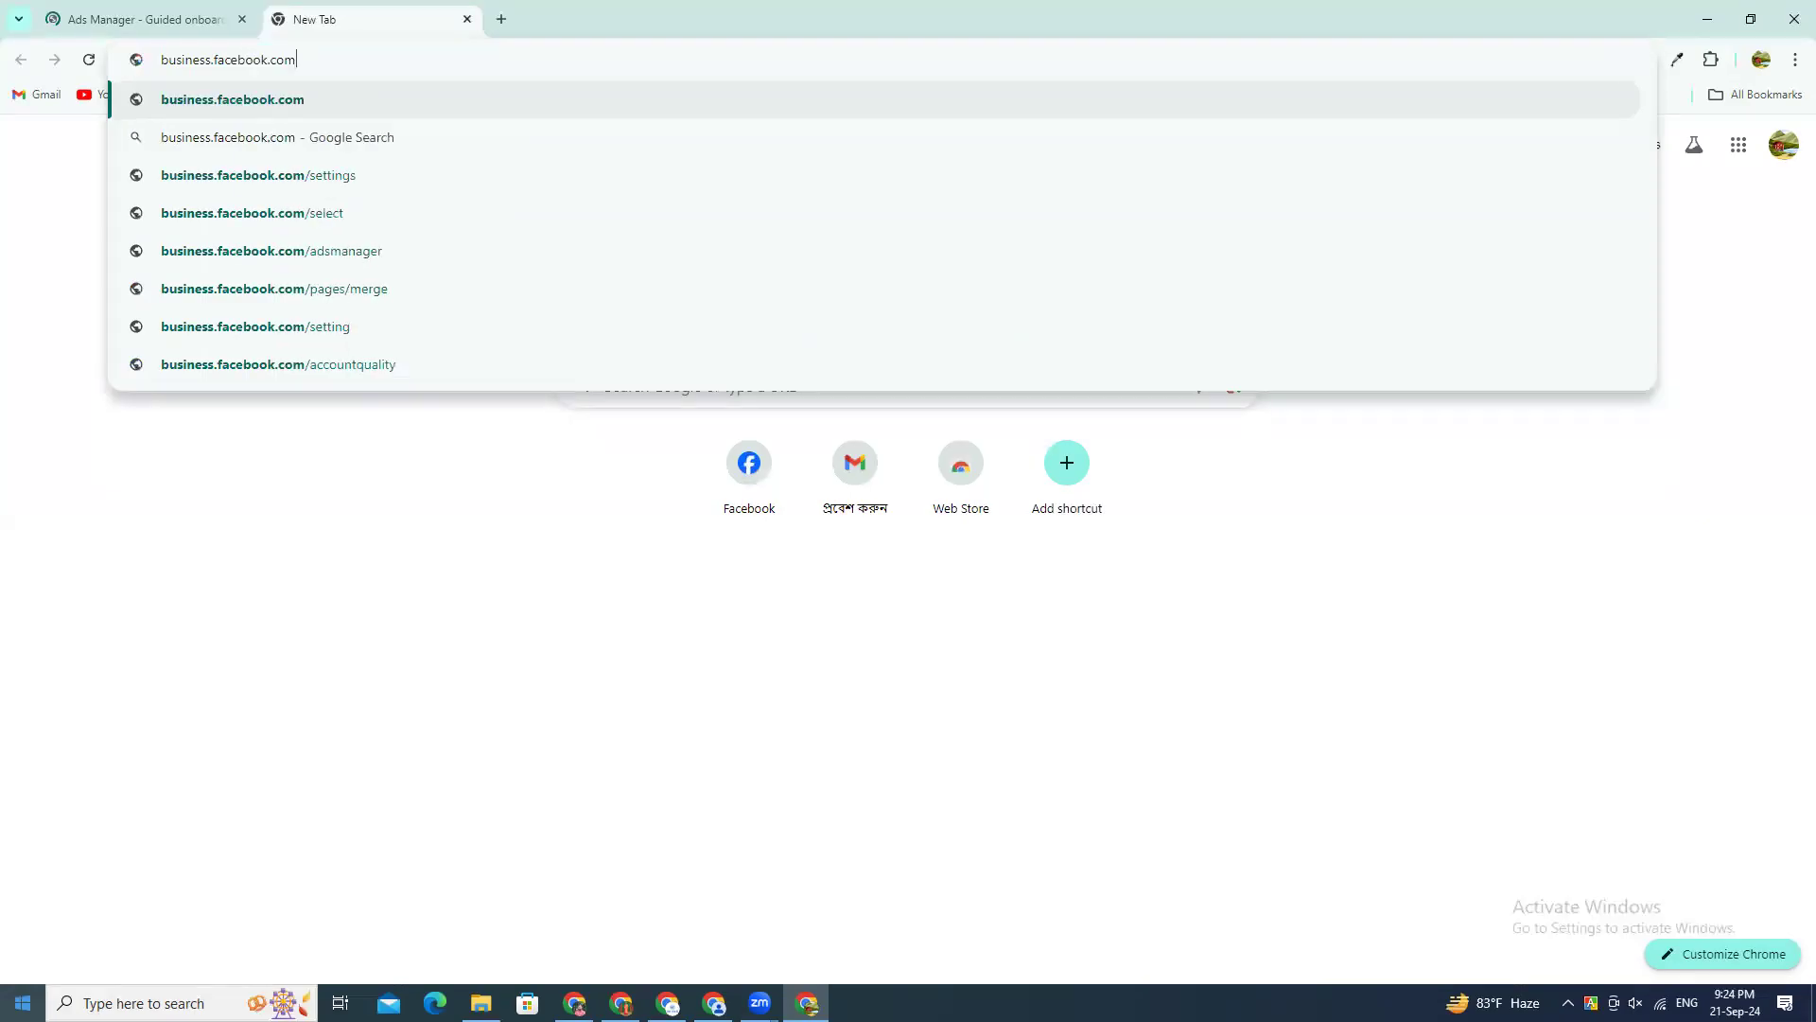
{"action": "type", "text": "/overview"}
{"action": "key", "text": "Return"}
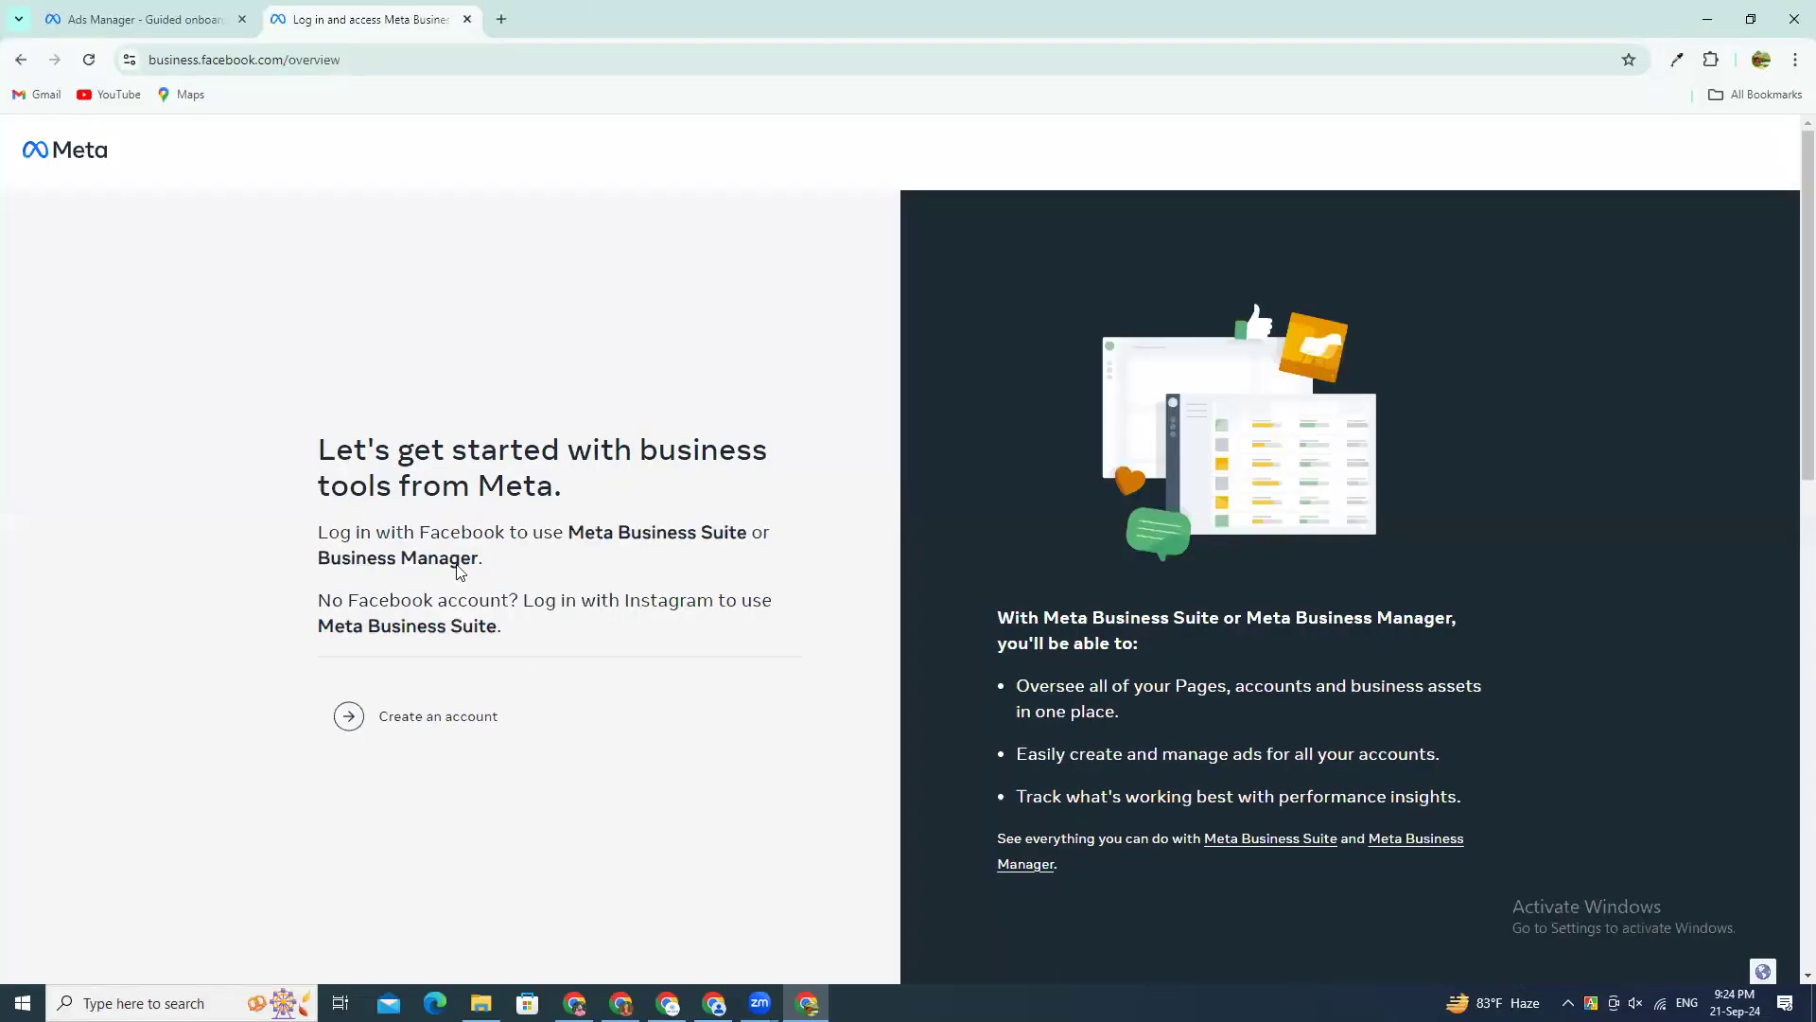
Step: Open the form for creating a business portfolio, point out its business name, name and email fields, and close it without submitting
{"action": "scroll", "coordinate": [460, 572], "scroll_direction": "down", "scroll_amount": 2}
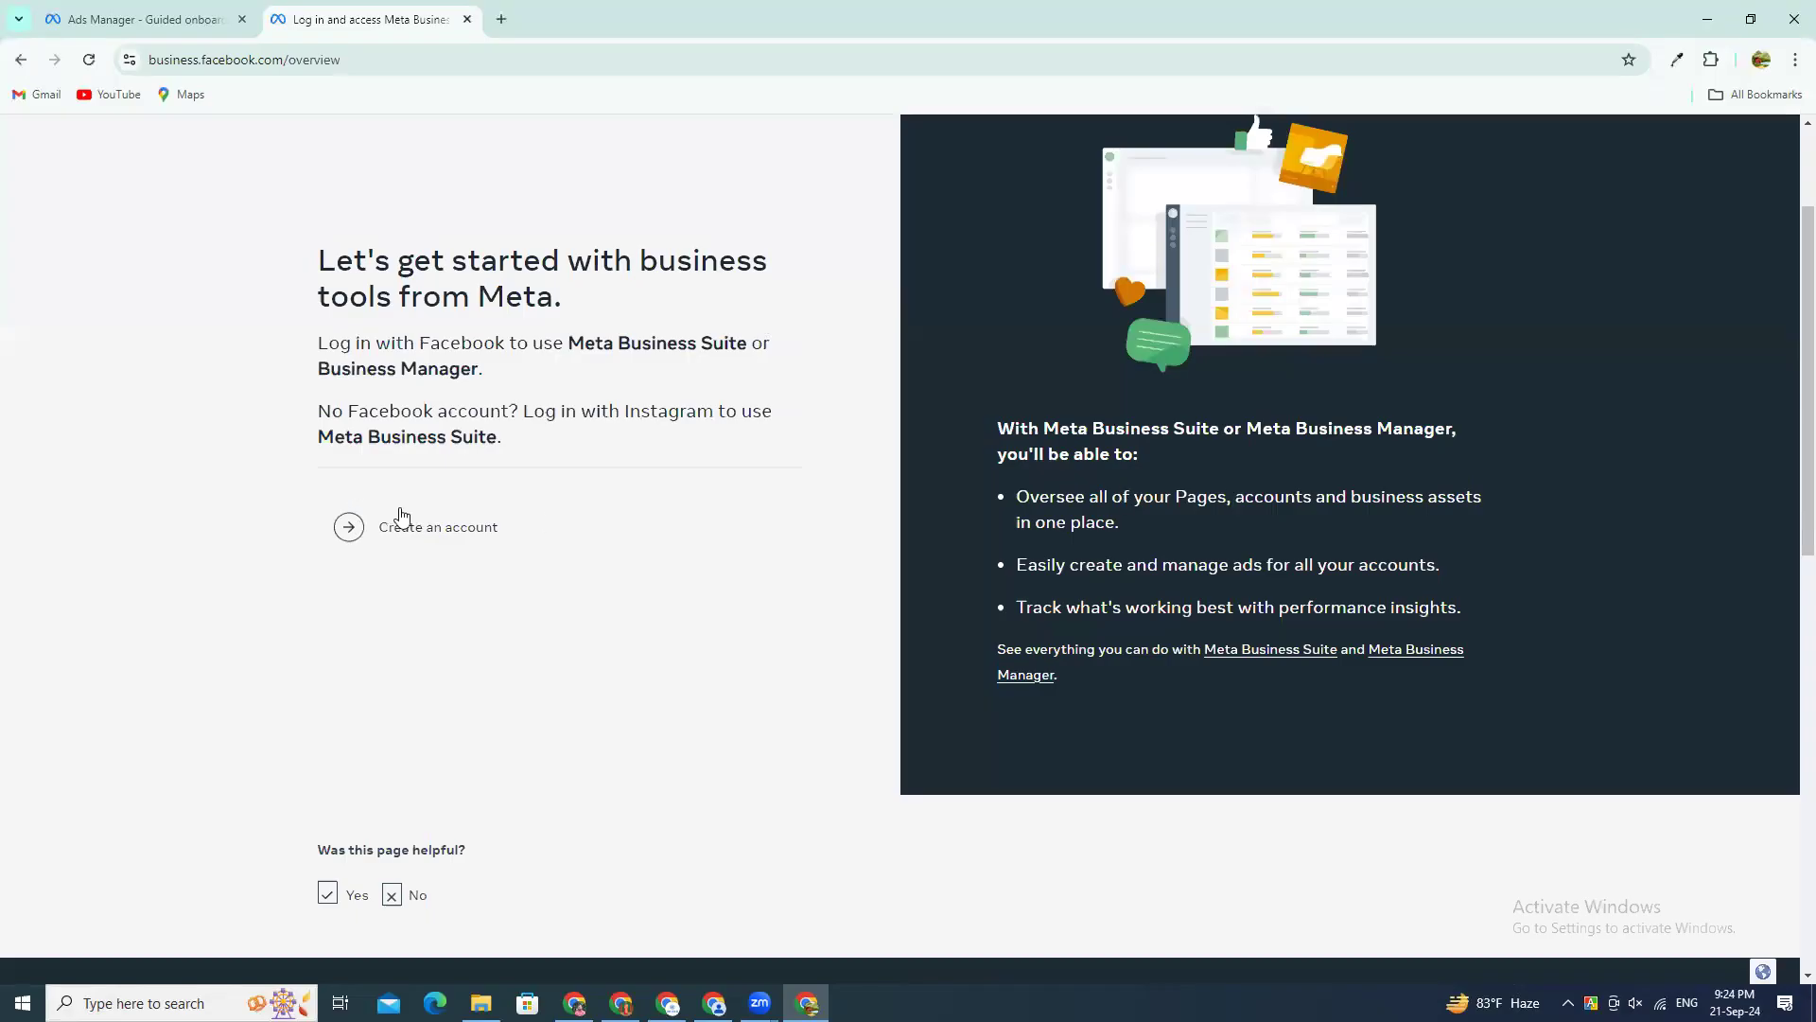
{"action": "left_click", "coordinate": [414, 533]}
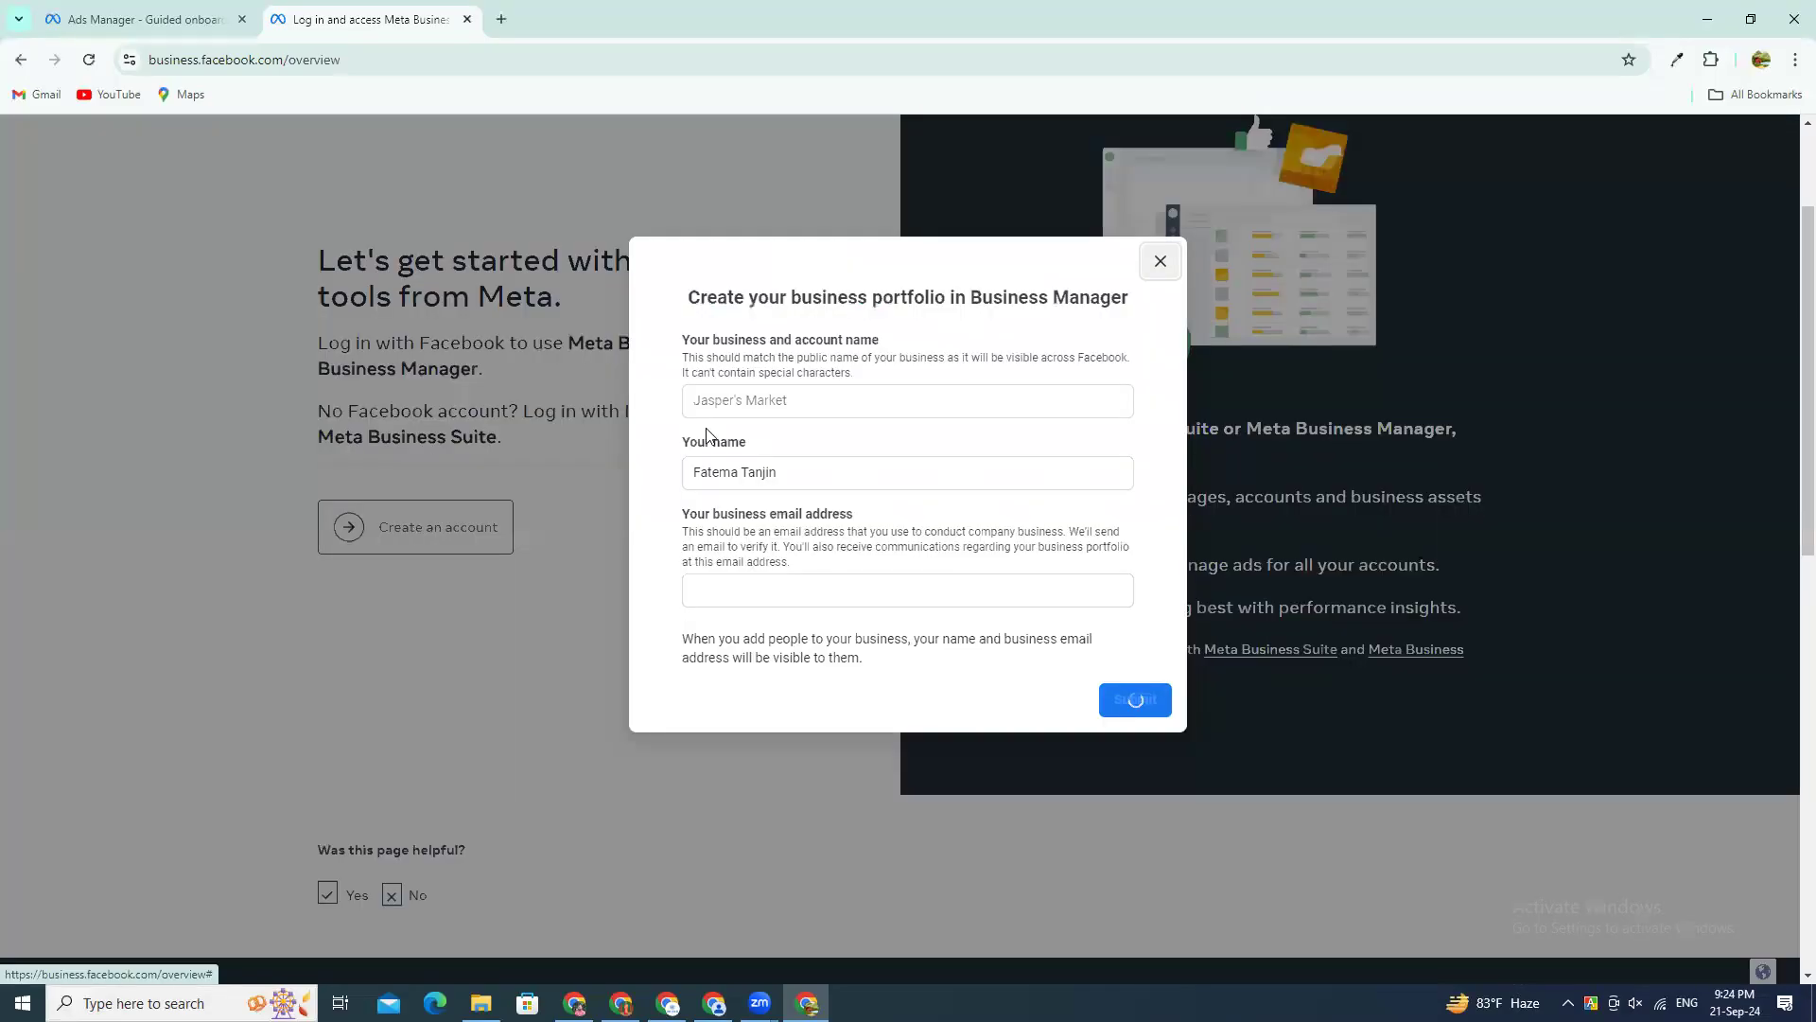
{"action": "left_click", "coordinate": [772, 409]}
{"action": "left_click_drag", "start_coordinate": [815, 469], "coordinate": [690, 472]}
{"action": "left_click", "coordinate": [923, 585]}
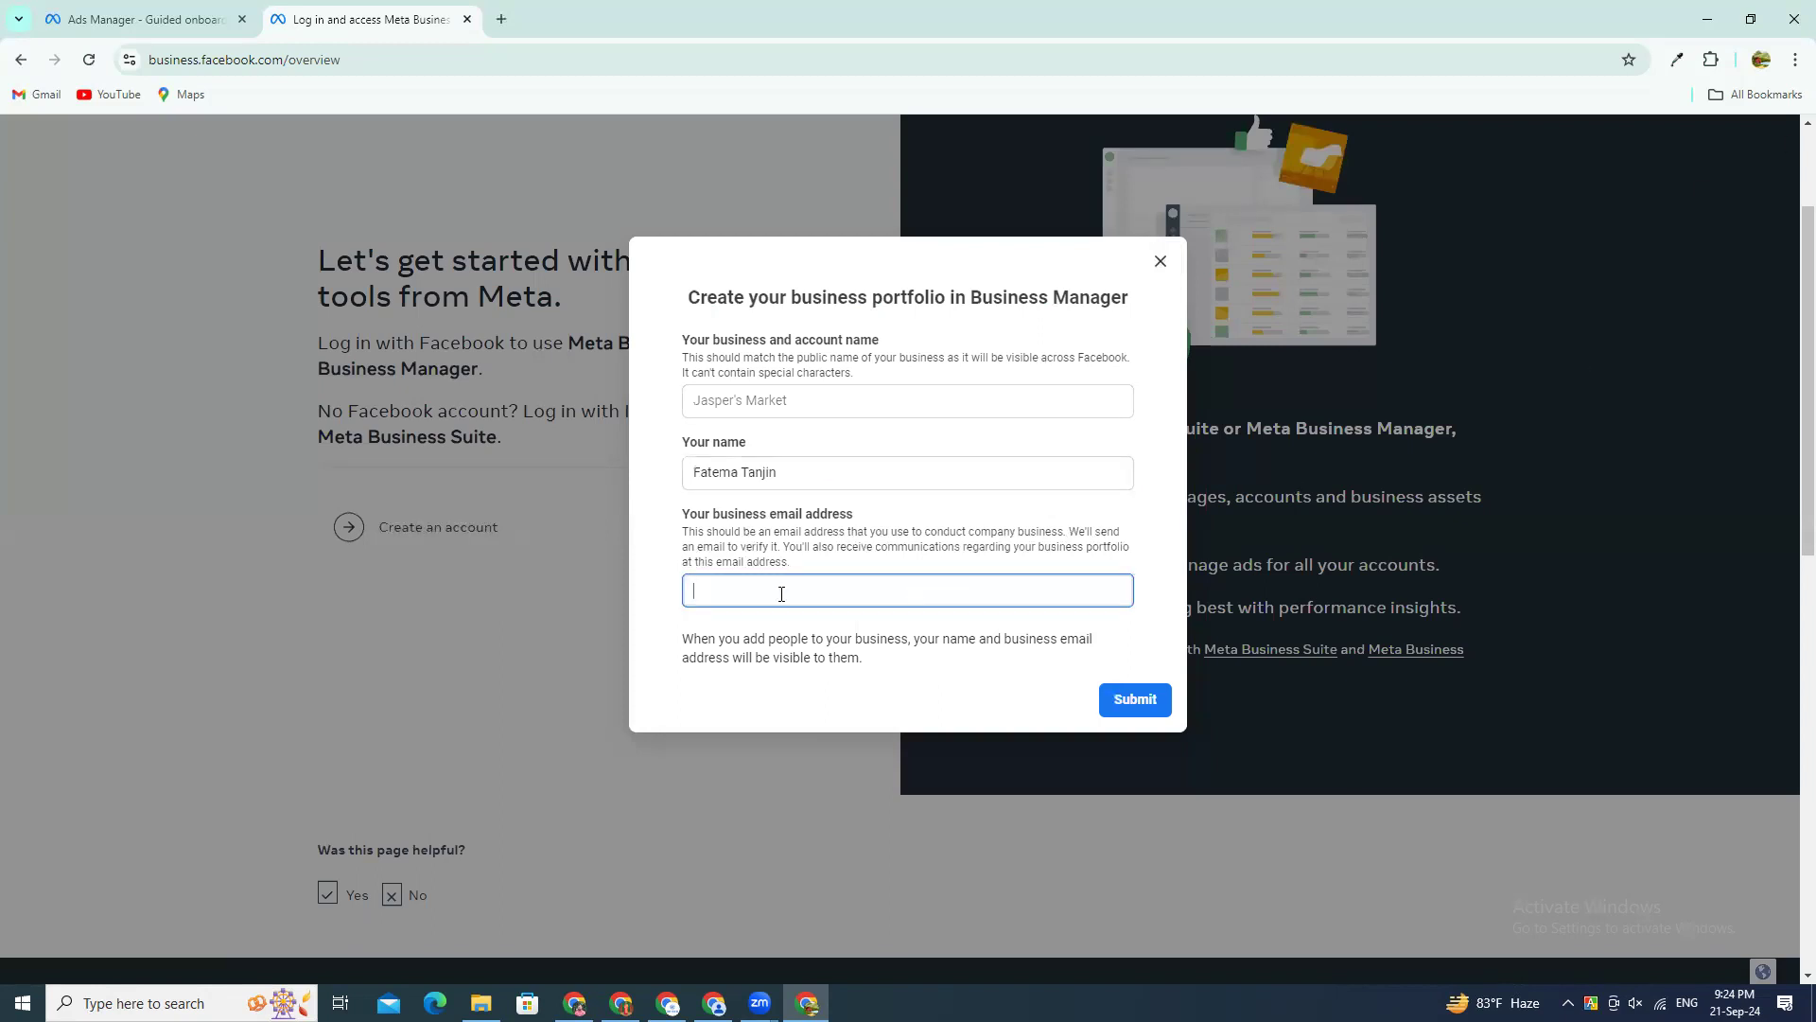
{"action": "scroll", "coordinate": [1131, 619], "scroll_direction": "down", "scroll_amount": 4}
{"action": "left_click", "coordinate": [1158, 264]}
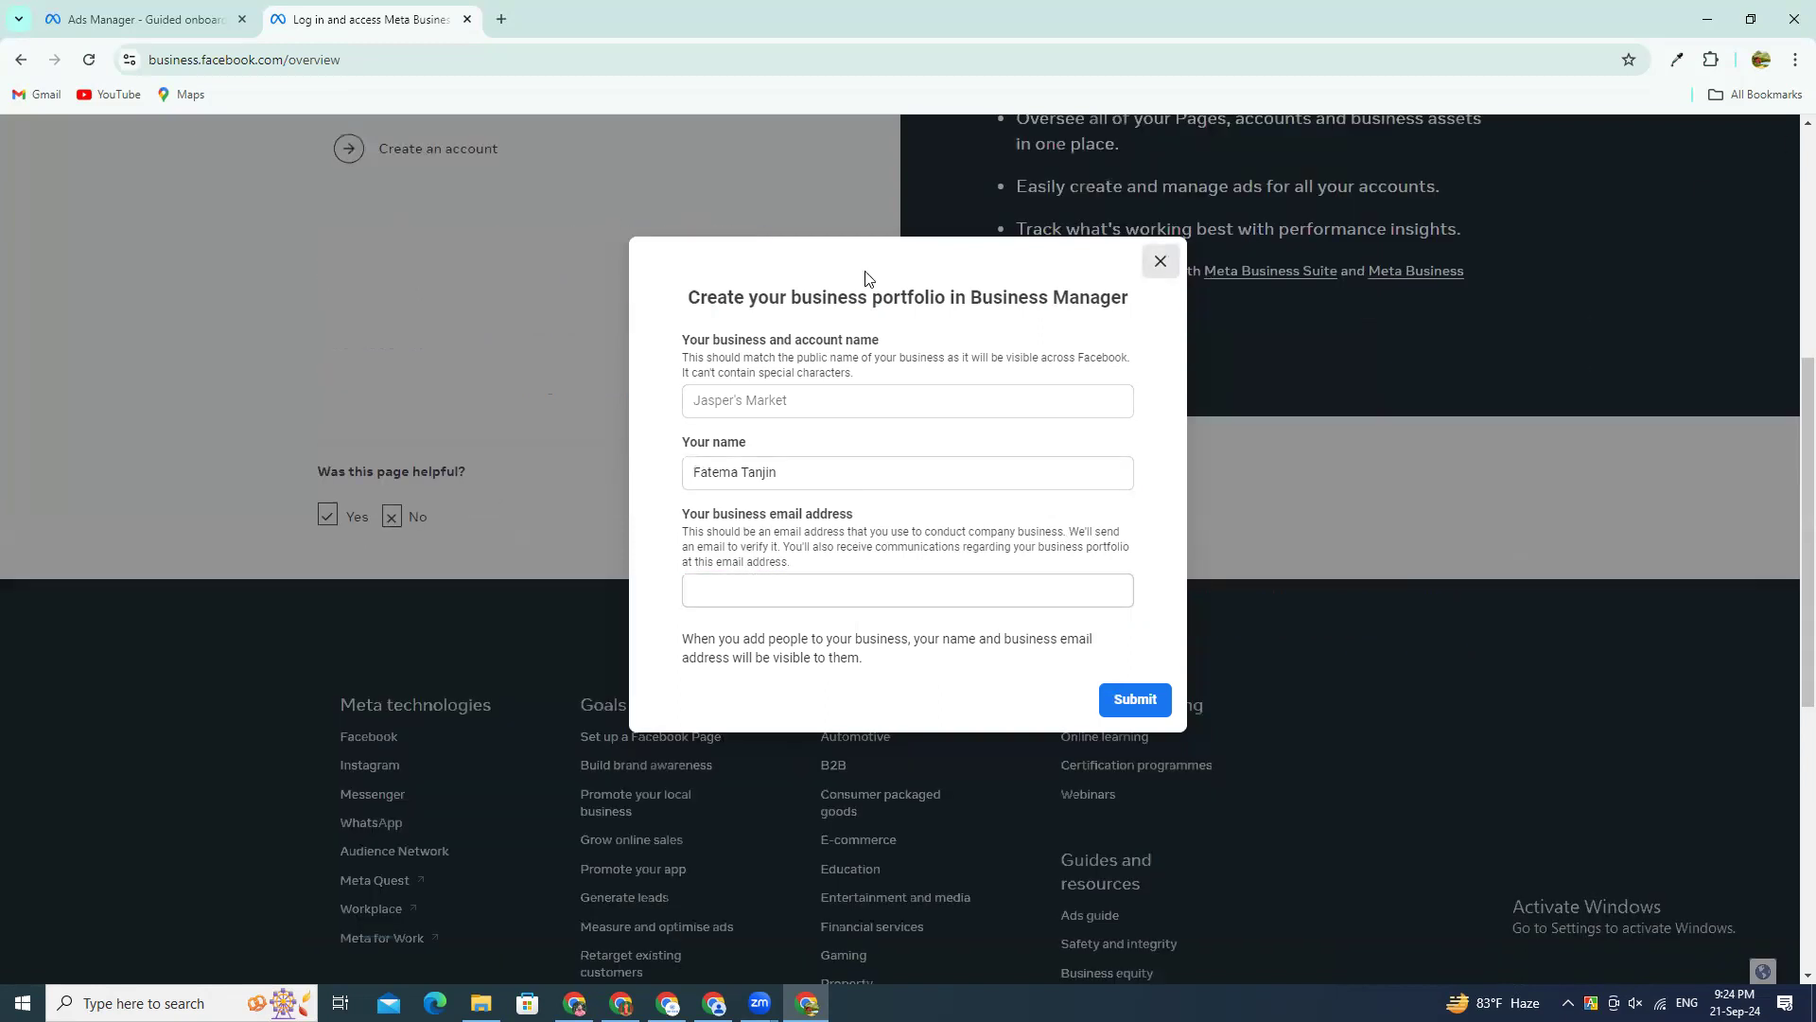
{"action": "scroll", "coordinate": [507, 332], "scroll_direction": "up", "scroll_amount": 5}
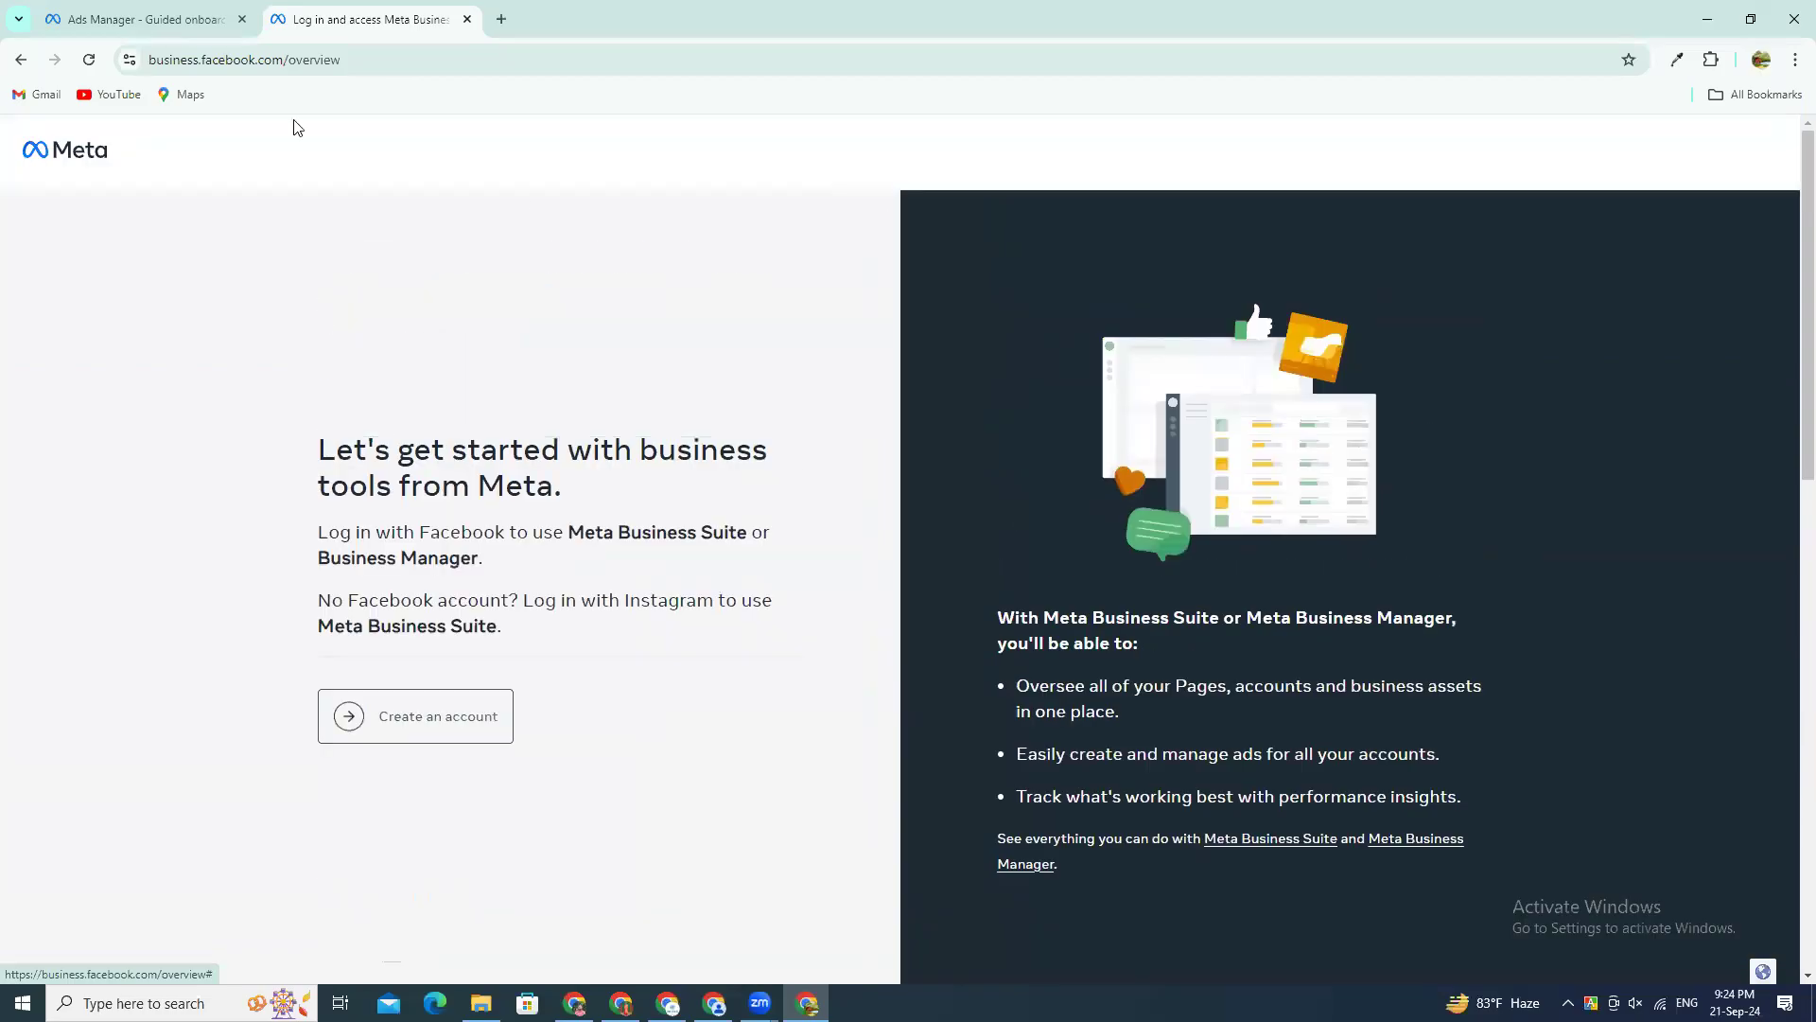
Step: Return to the Ads Manager onboarding page, accept the Non-discrimination Policy, and dismiss the confirmation
{"action": "left_click", "coordinate": [135, 17]}
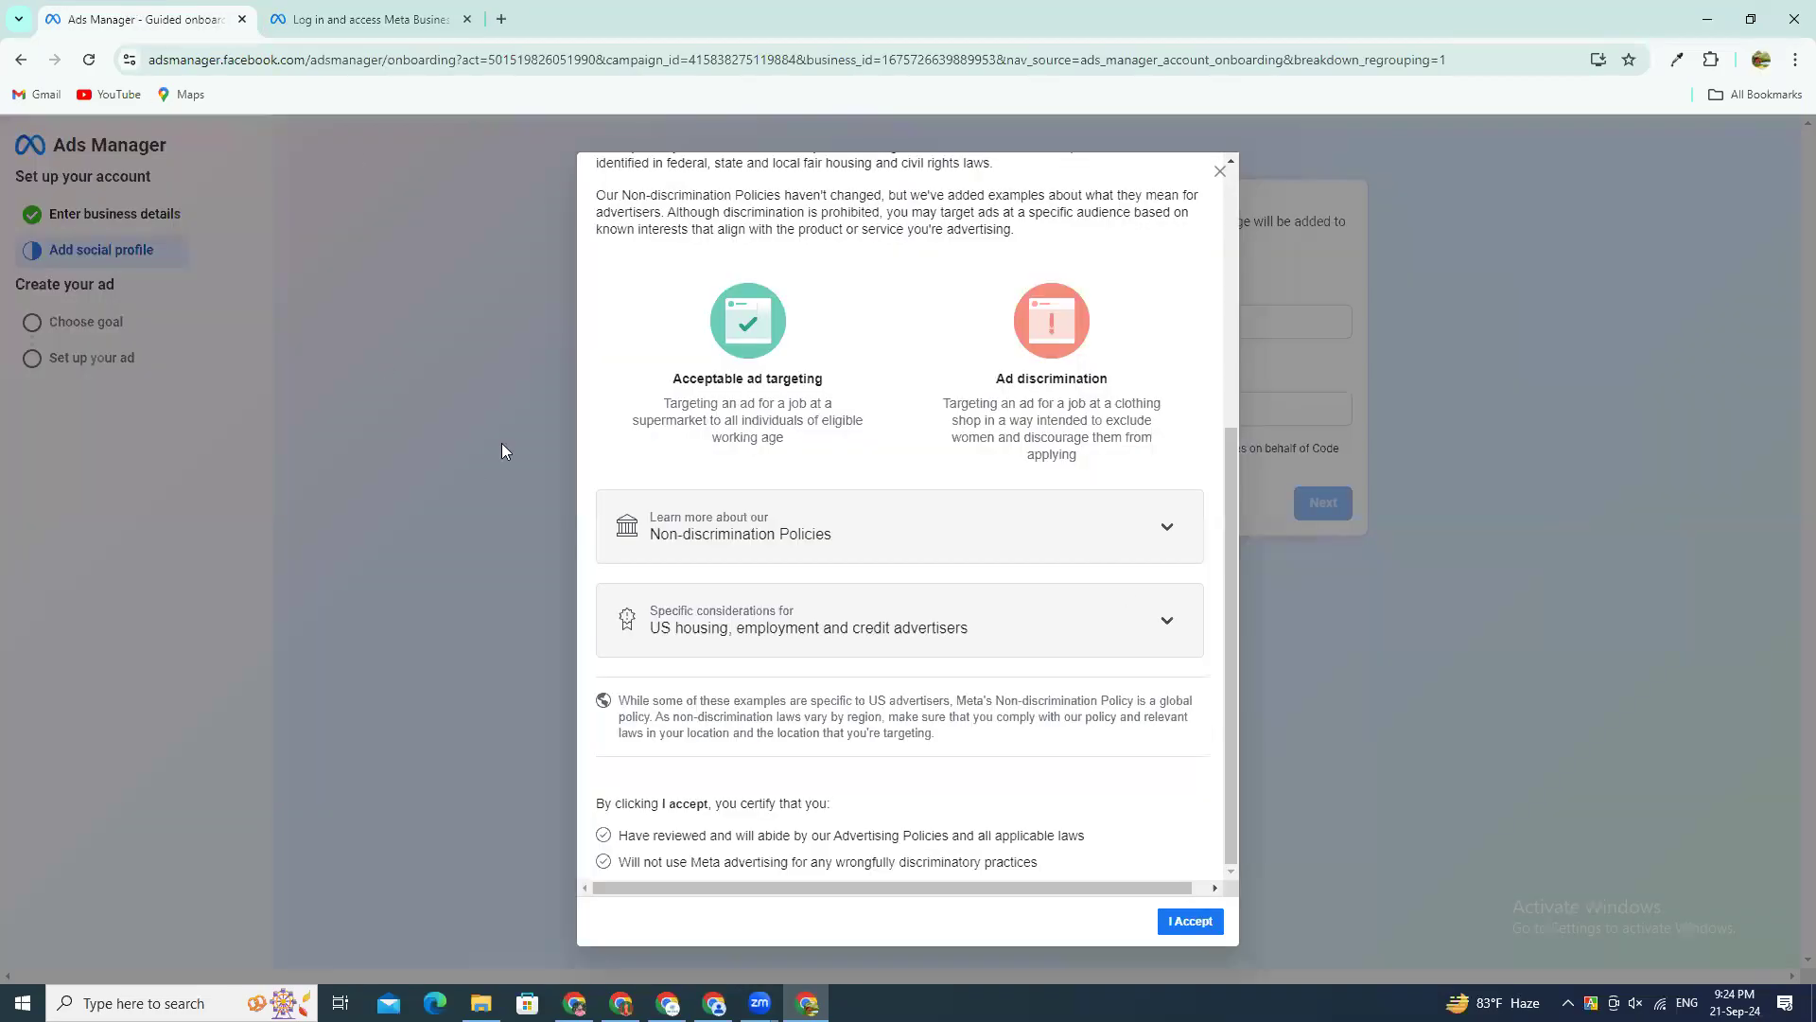
{"action": "left_click_drag", "start_coordinate": [1110, 885], "coordinate": [1230, 888]}
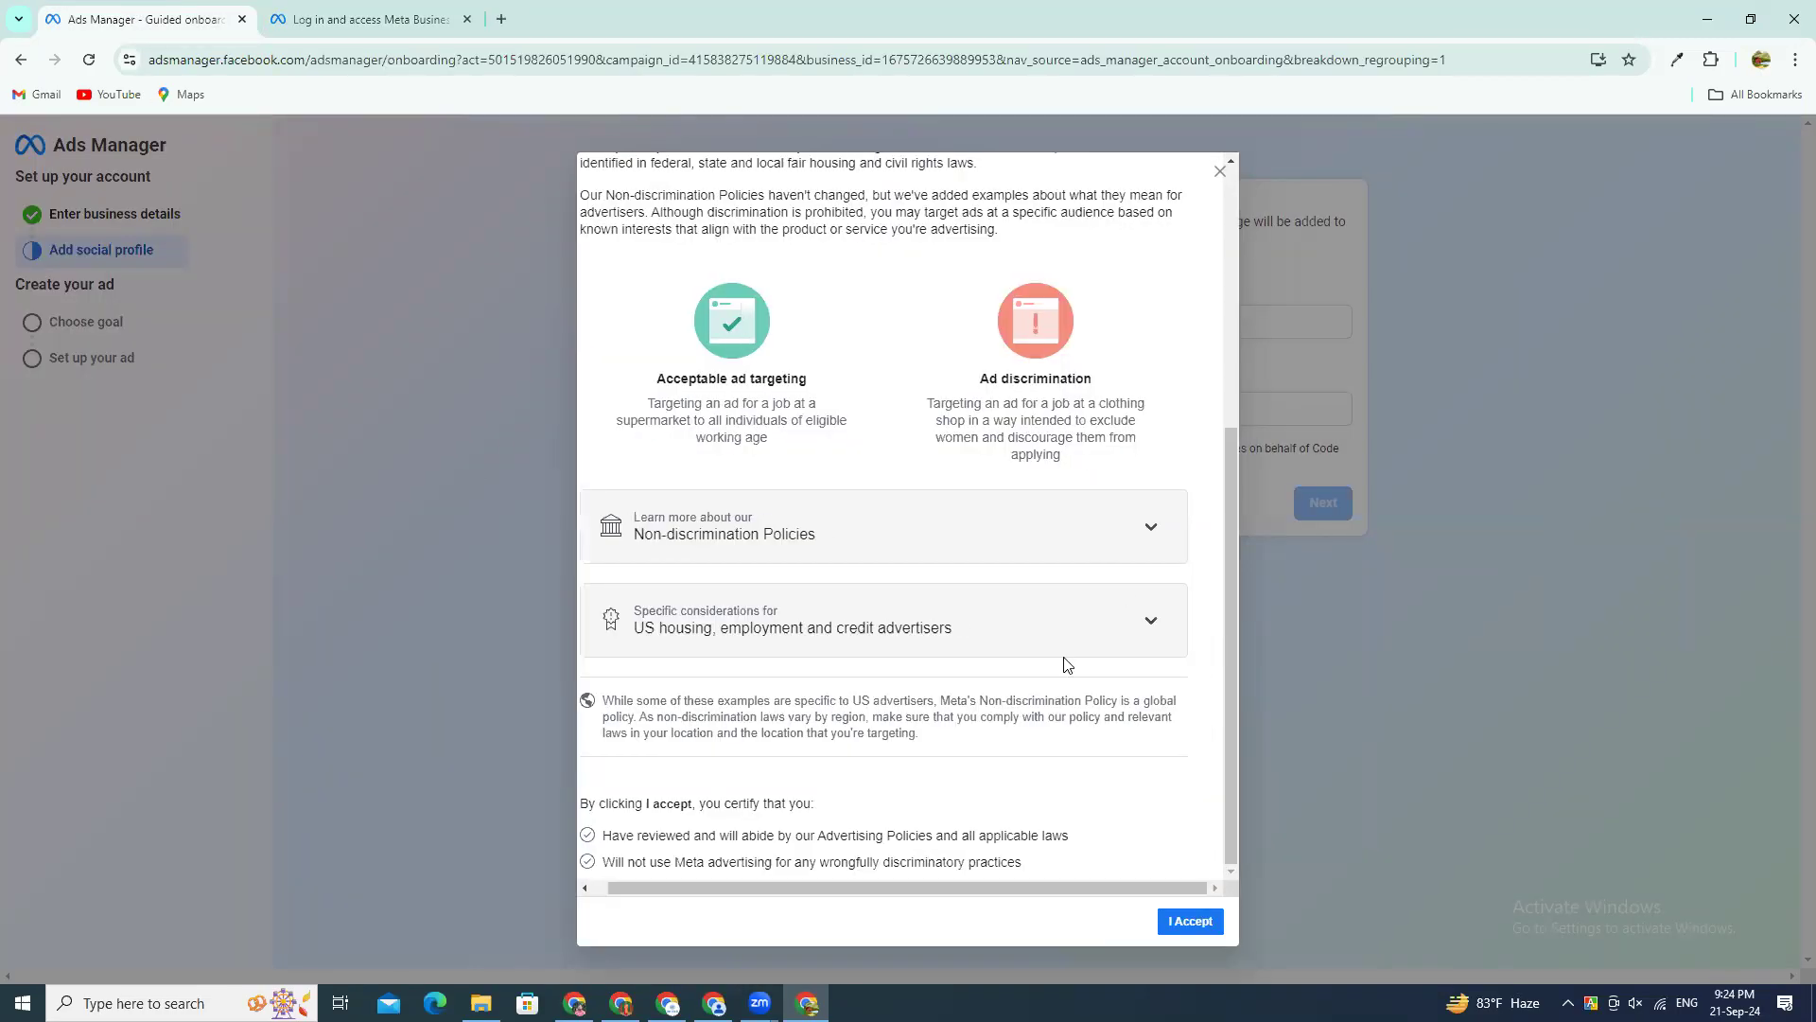
{"action": "left_click", "coordinate": [1189, 921]}
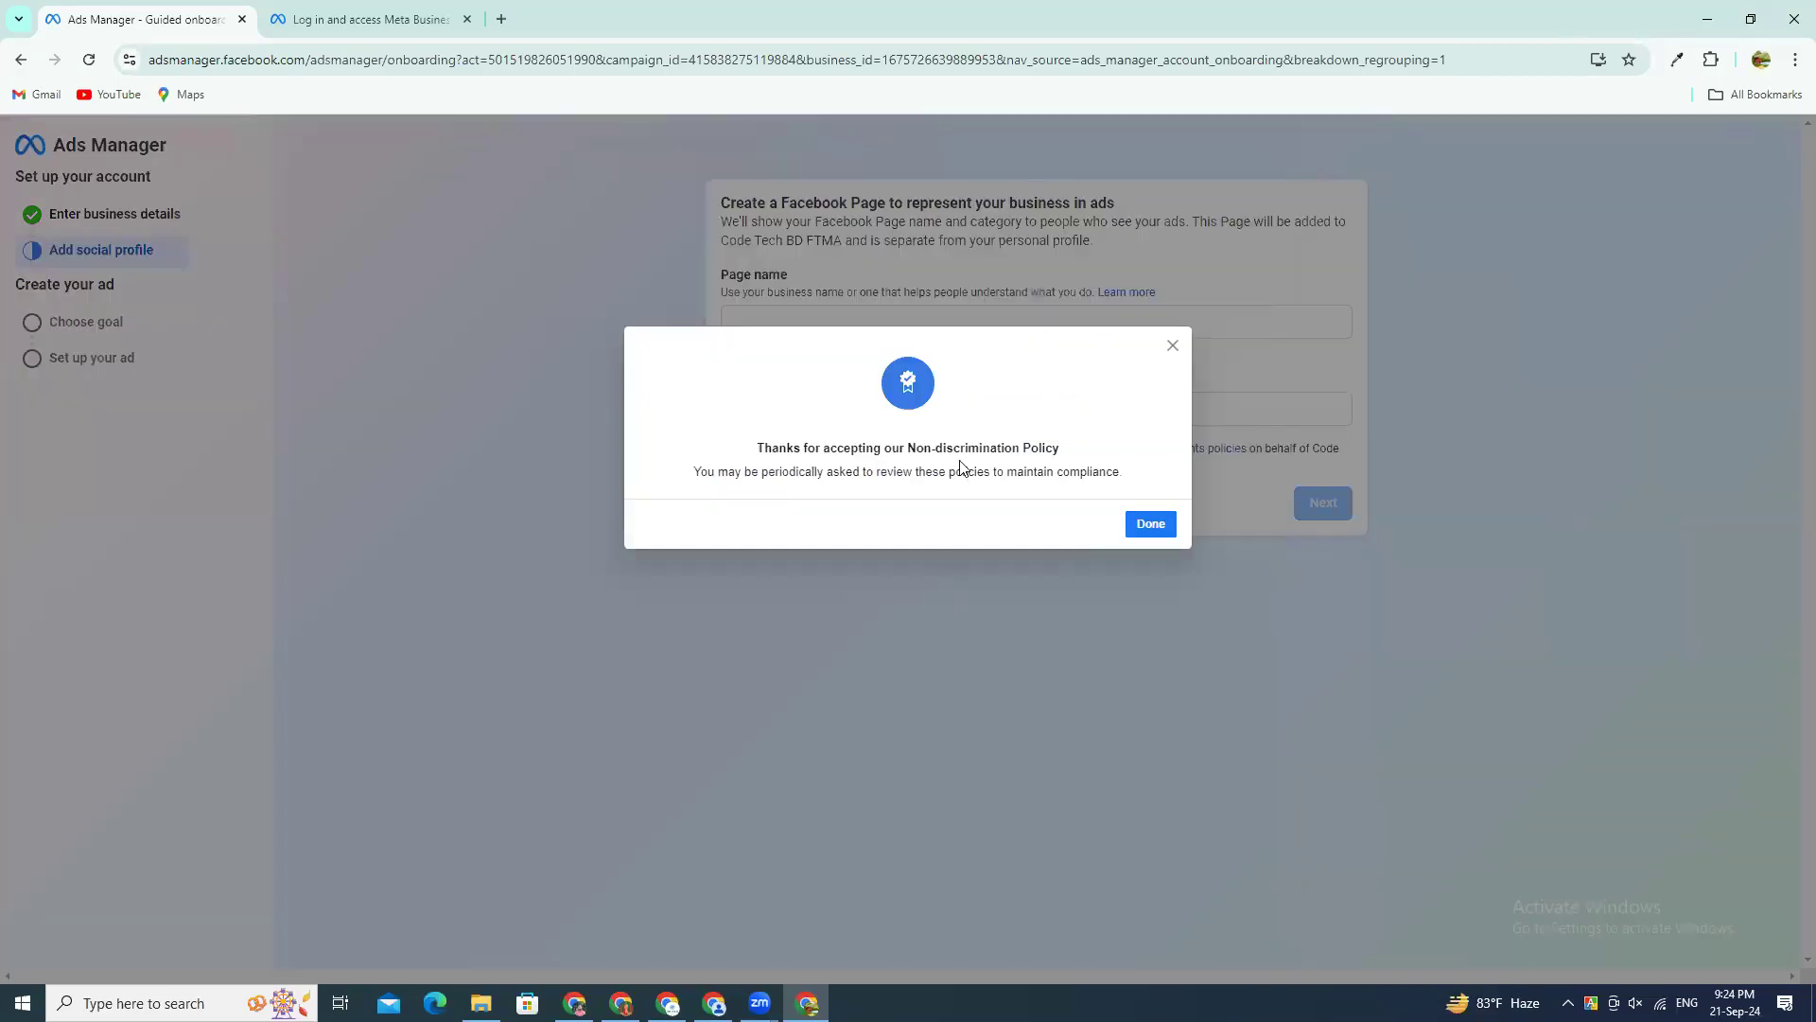
{"action": "left_click_drag", "start_coordinate": [751, 451], "coordinate": [1065, 453]}
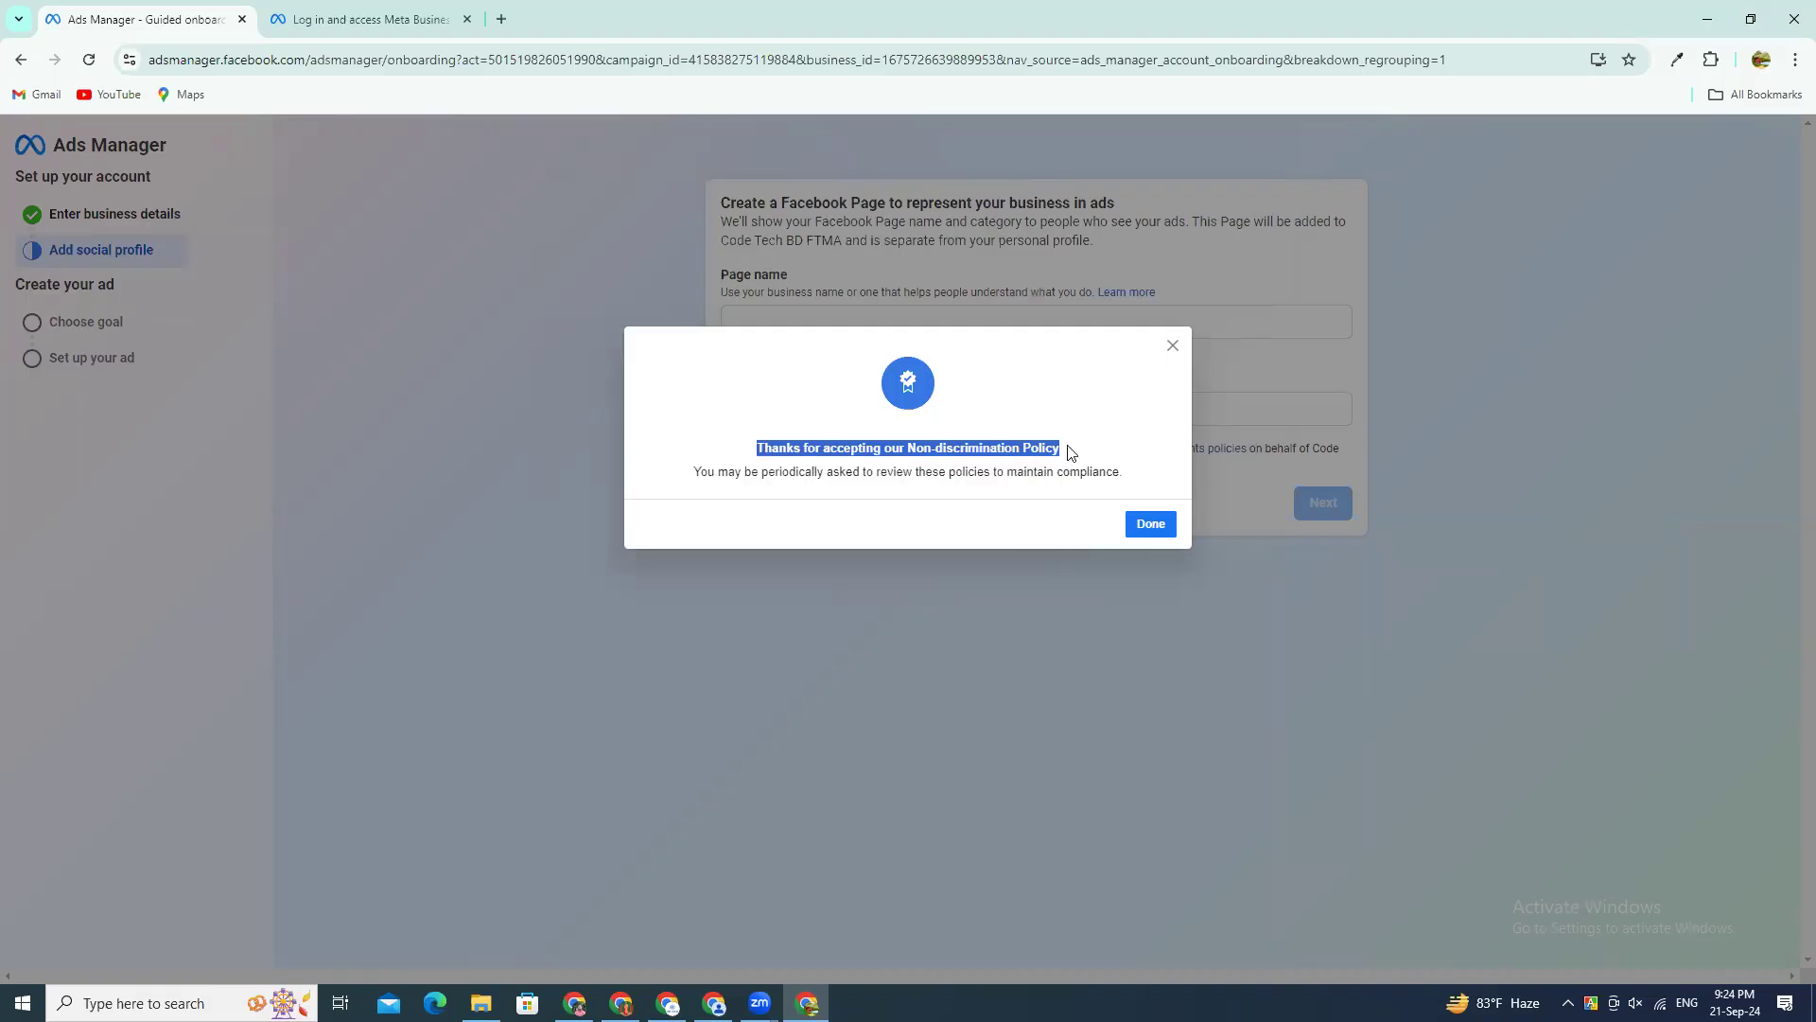
{"action": "left_click", "coordinate": [1084, 457]}
{"action": "left_click", "coordinate": [1150, 526]}
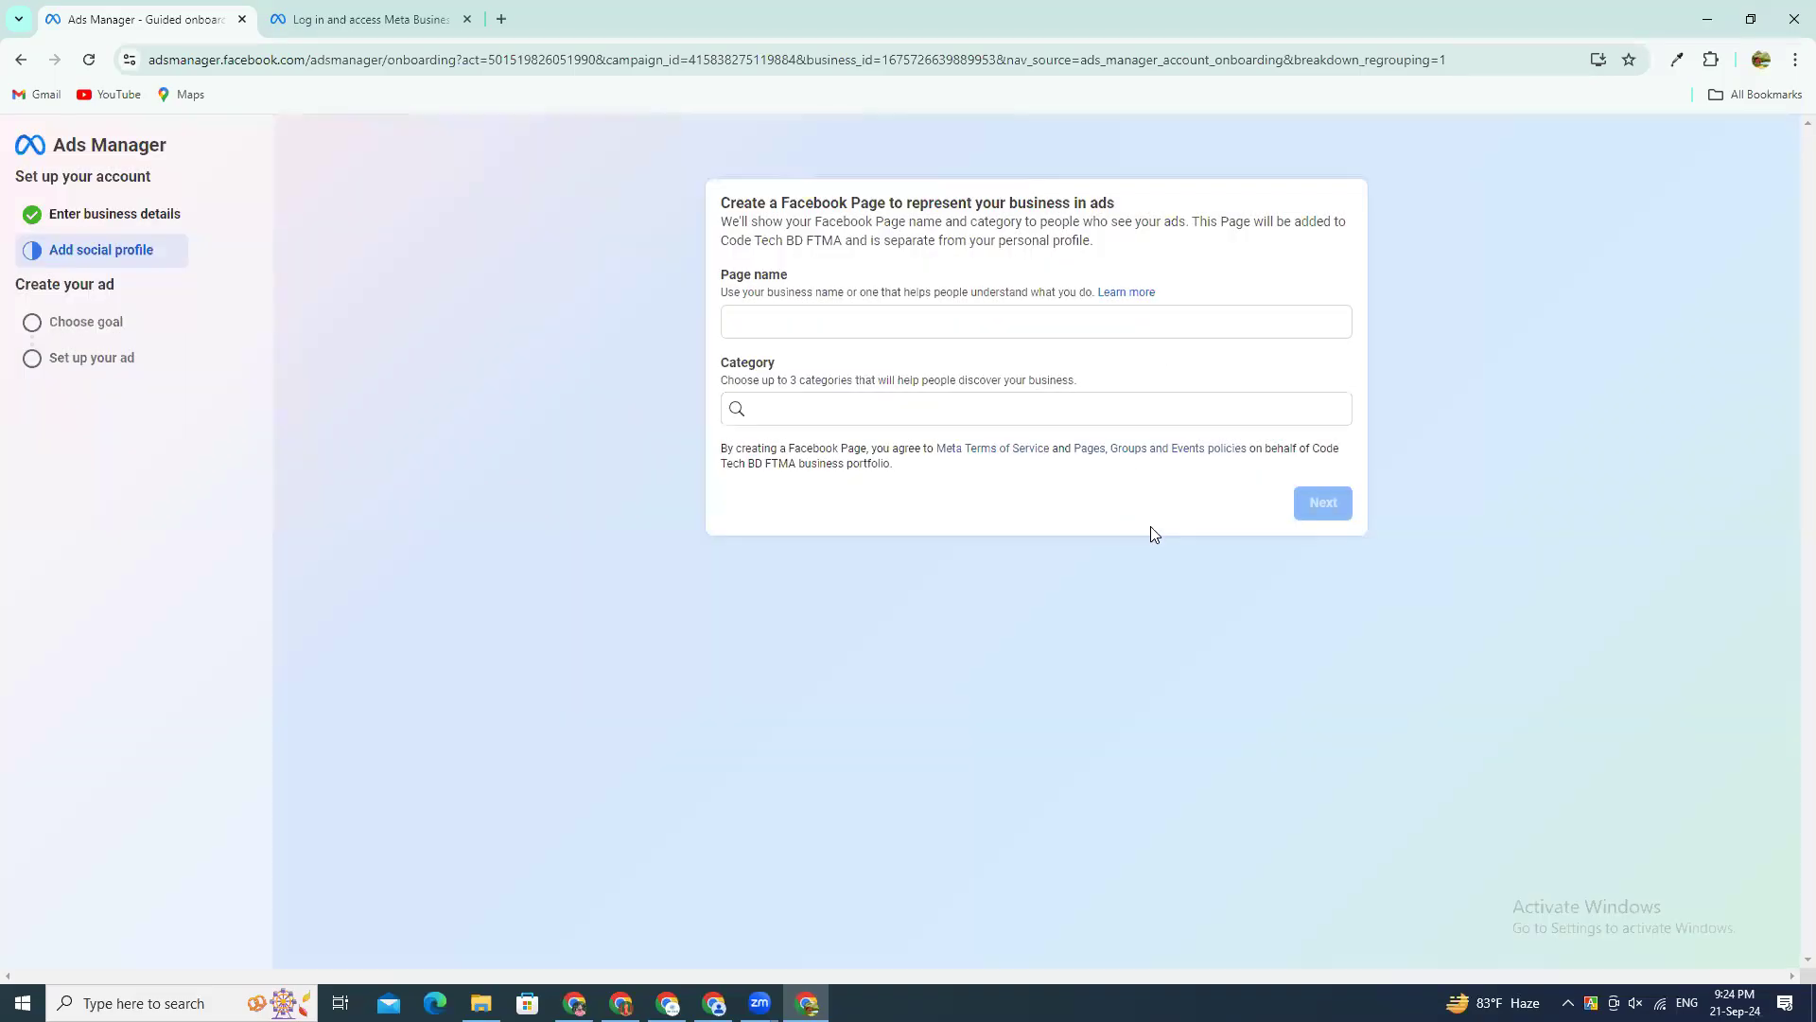
Step: Point out the Page name field, its naming guidance and the heading about creating a Facebook Page for the business
{"action": "left_click", "coordinate": [846, 314]}
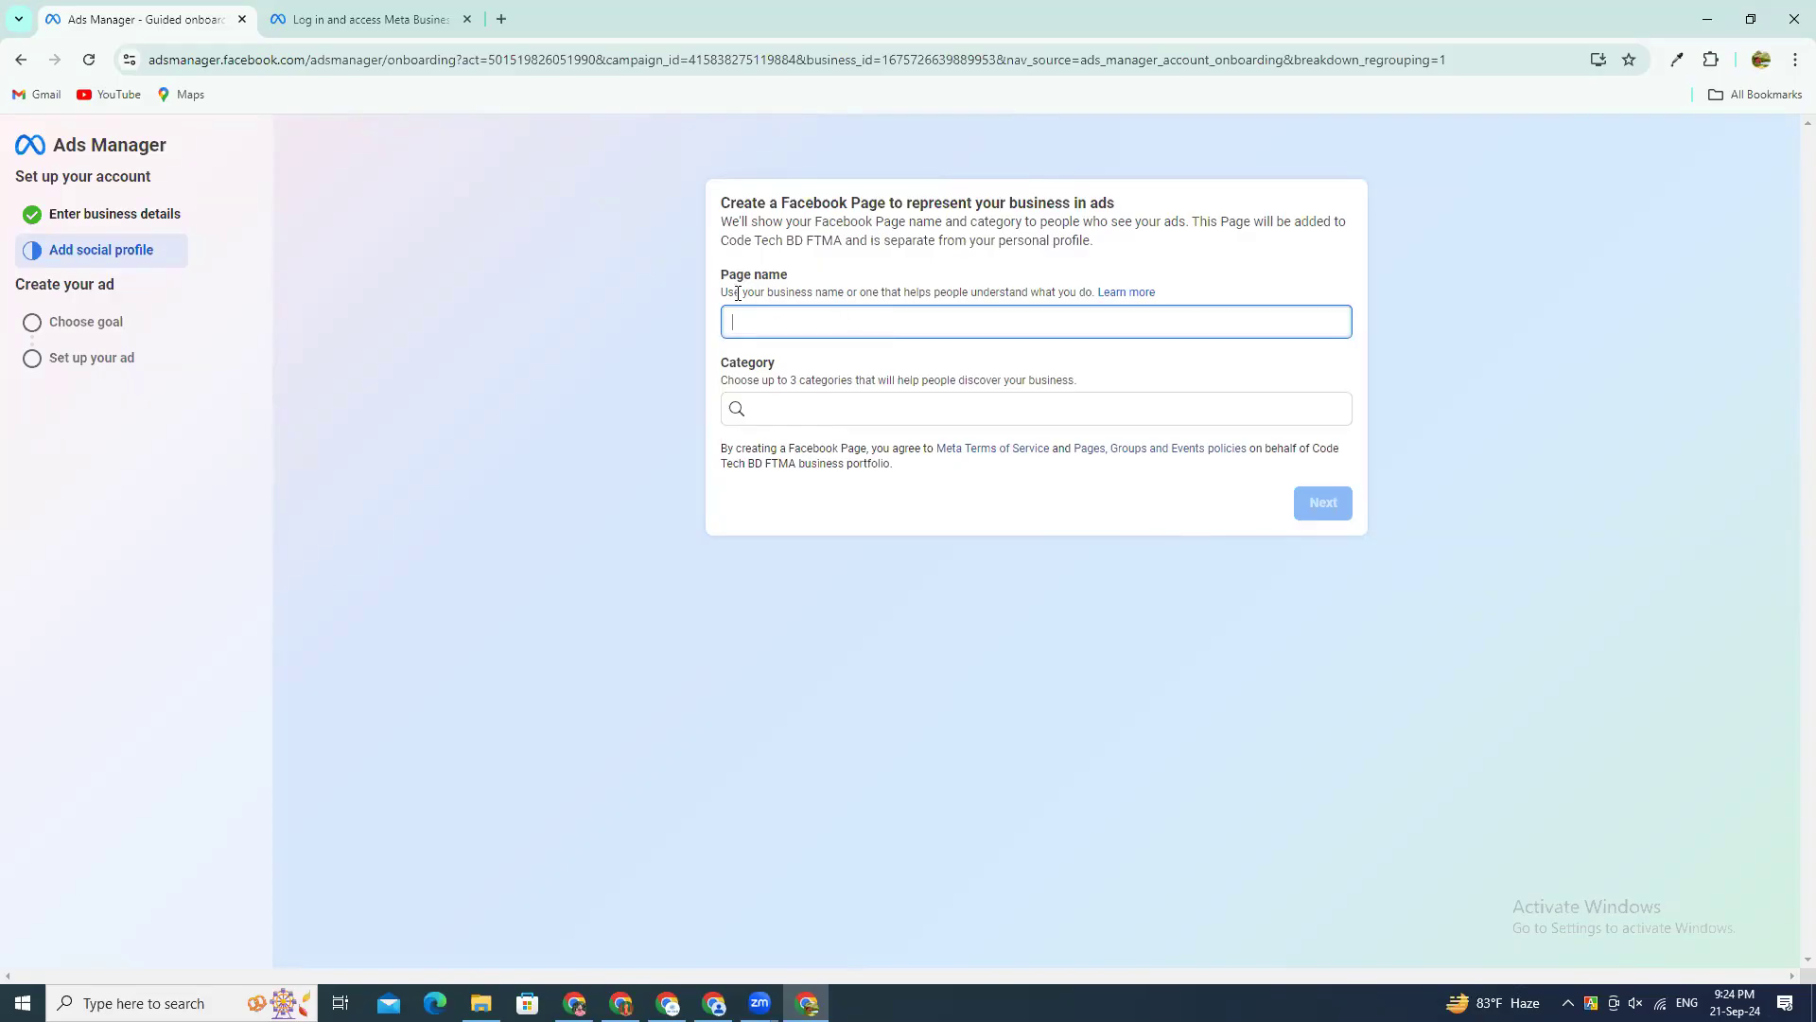
{"action": "left_click_drag", "start_coordinate": [734, 293], "coordinate": [1058, 293]}
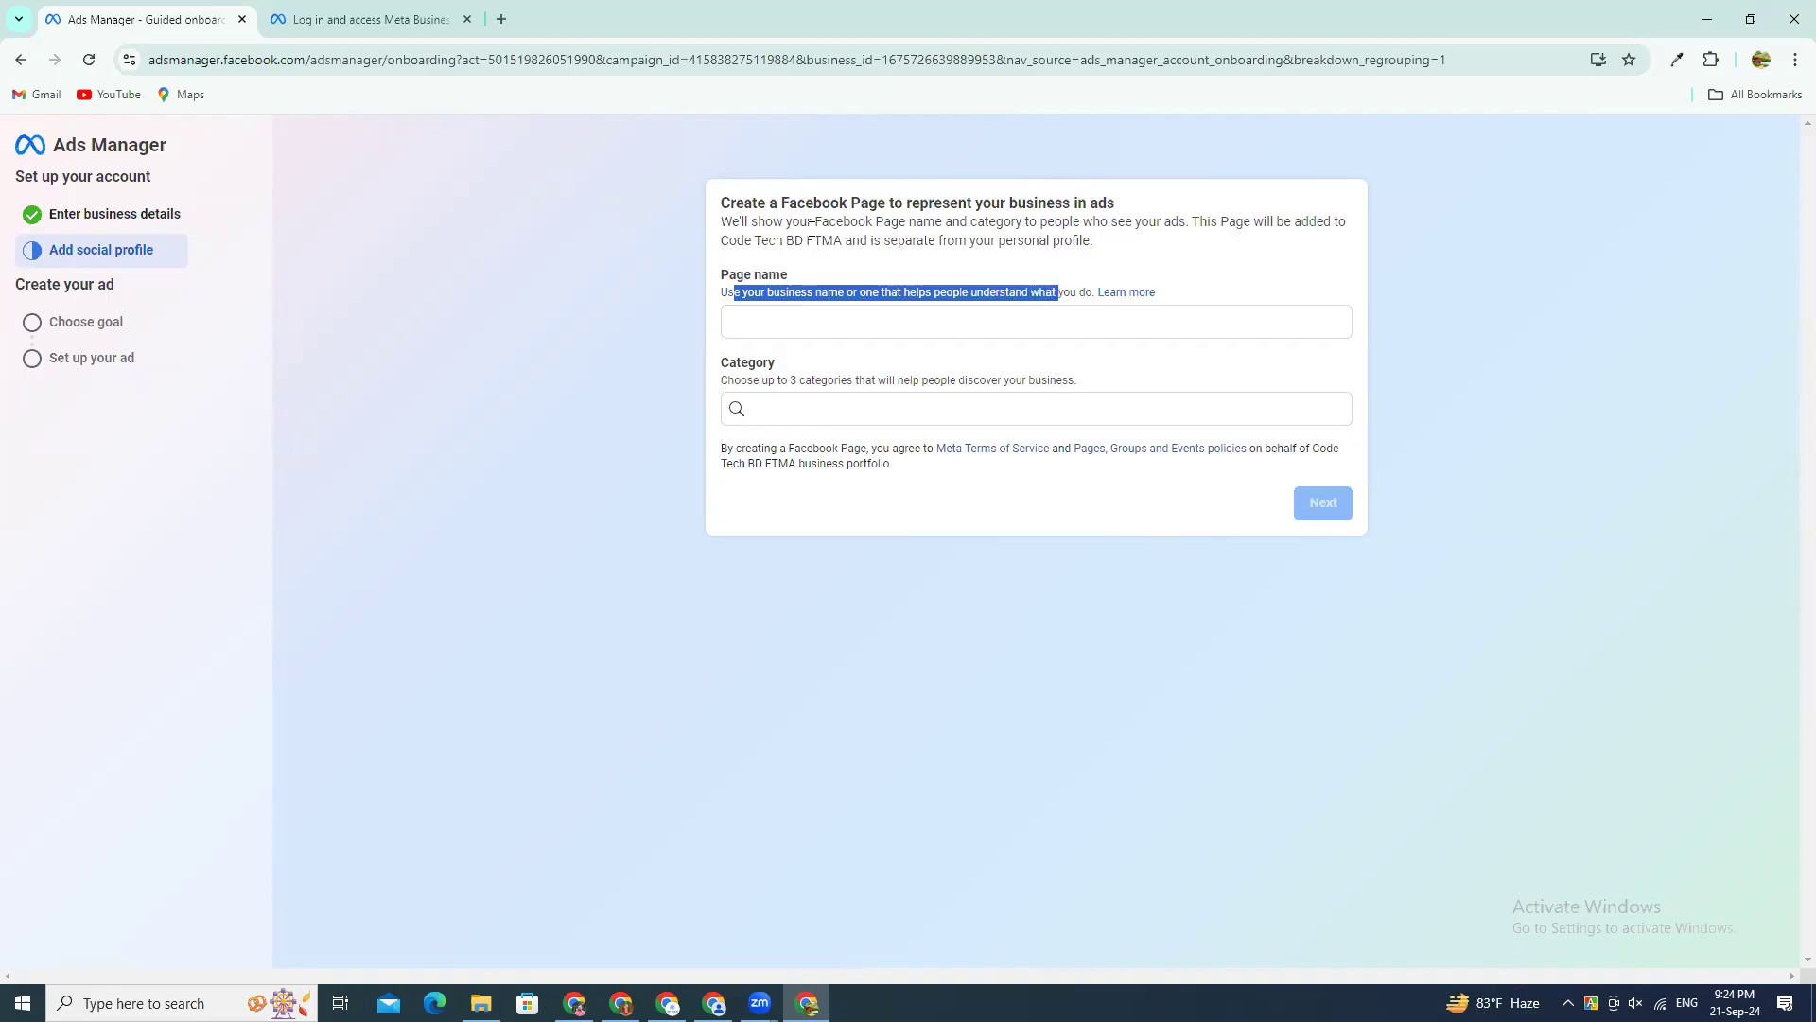
{"action": "left_click", "coordinate": [806, 221]}
{"action": "left_click_drag", "start_coordinate": [905, 200], "coordinate": [634, 200]}
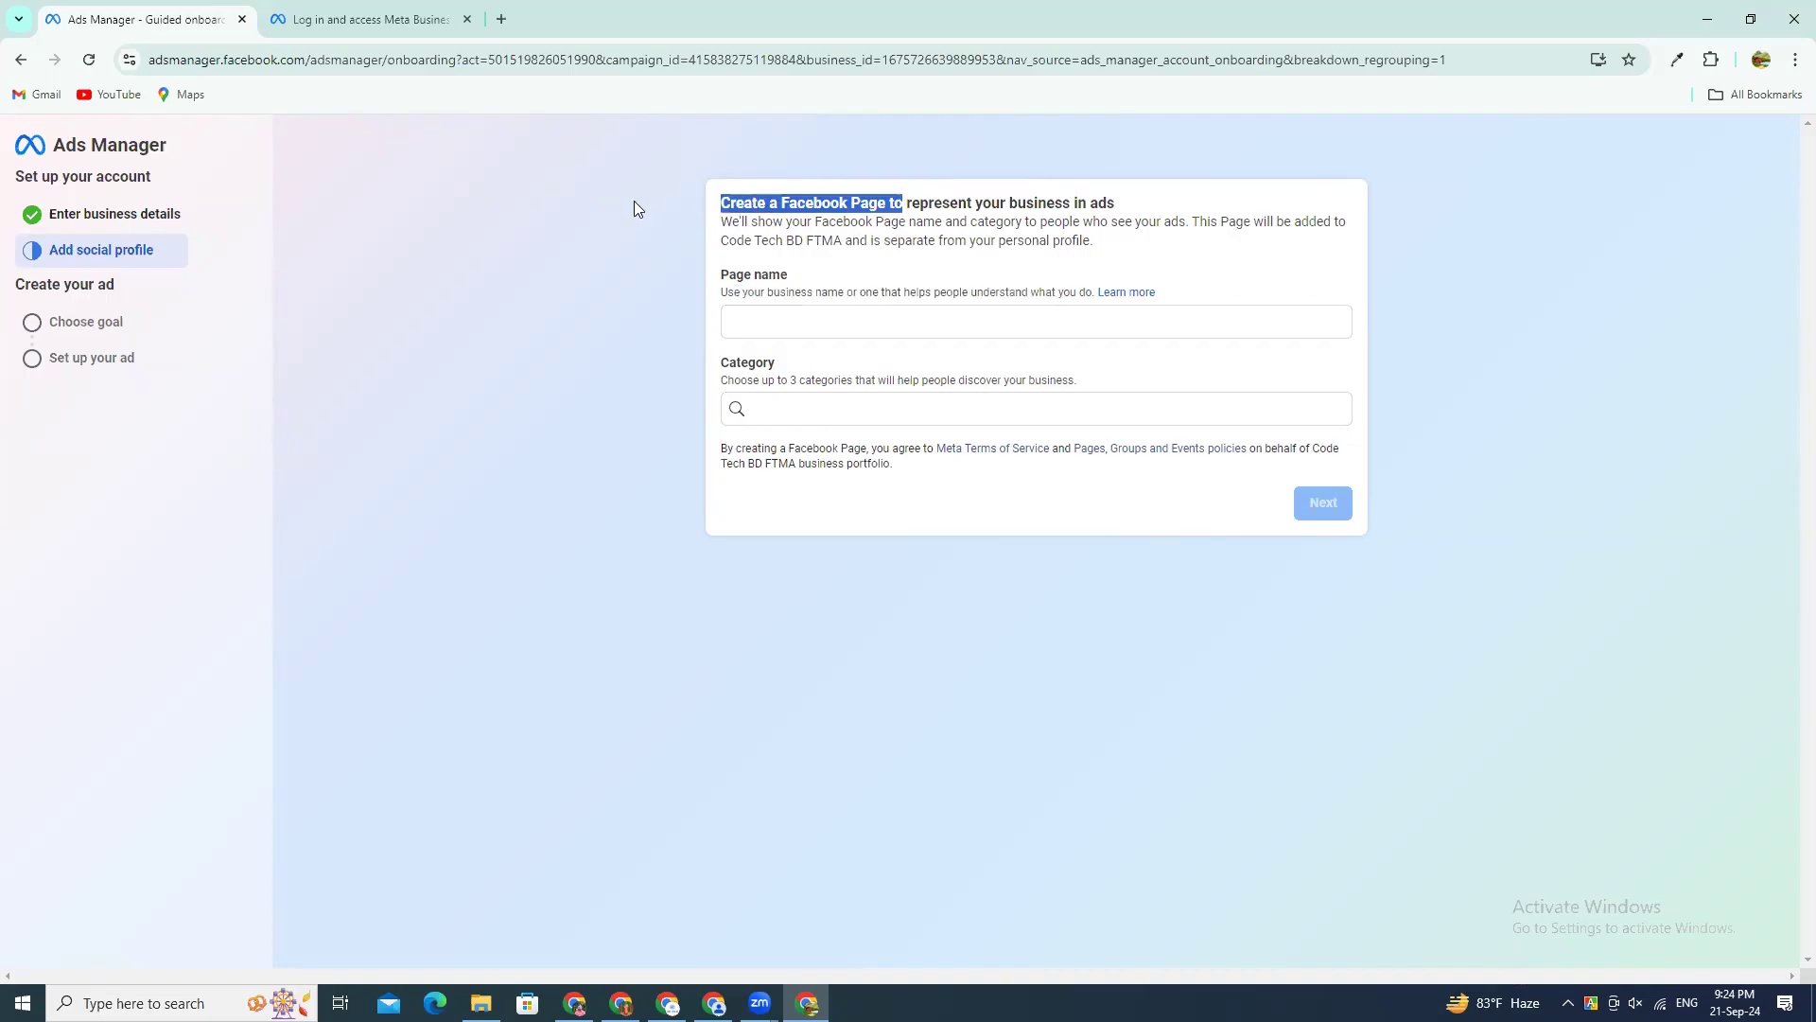
{"action": "left_click", "coordinate": [787, 328]}
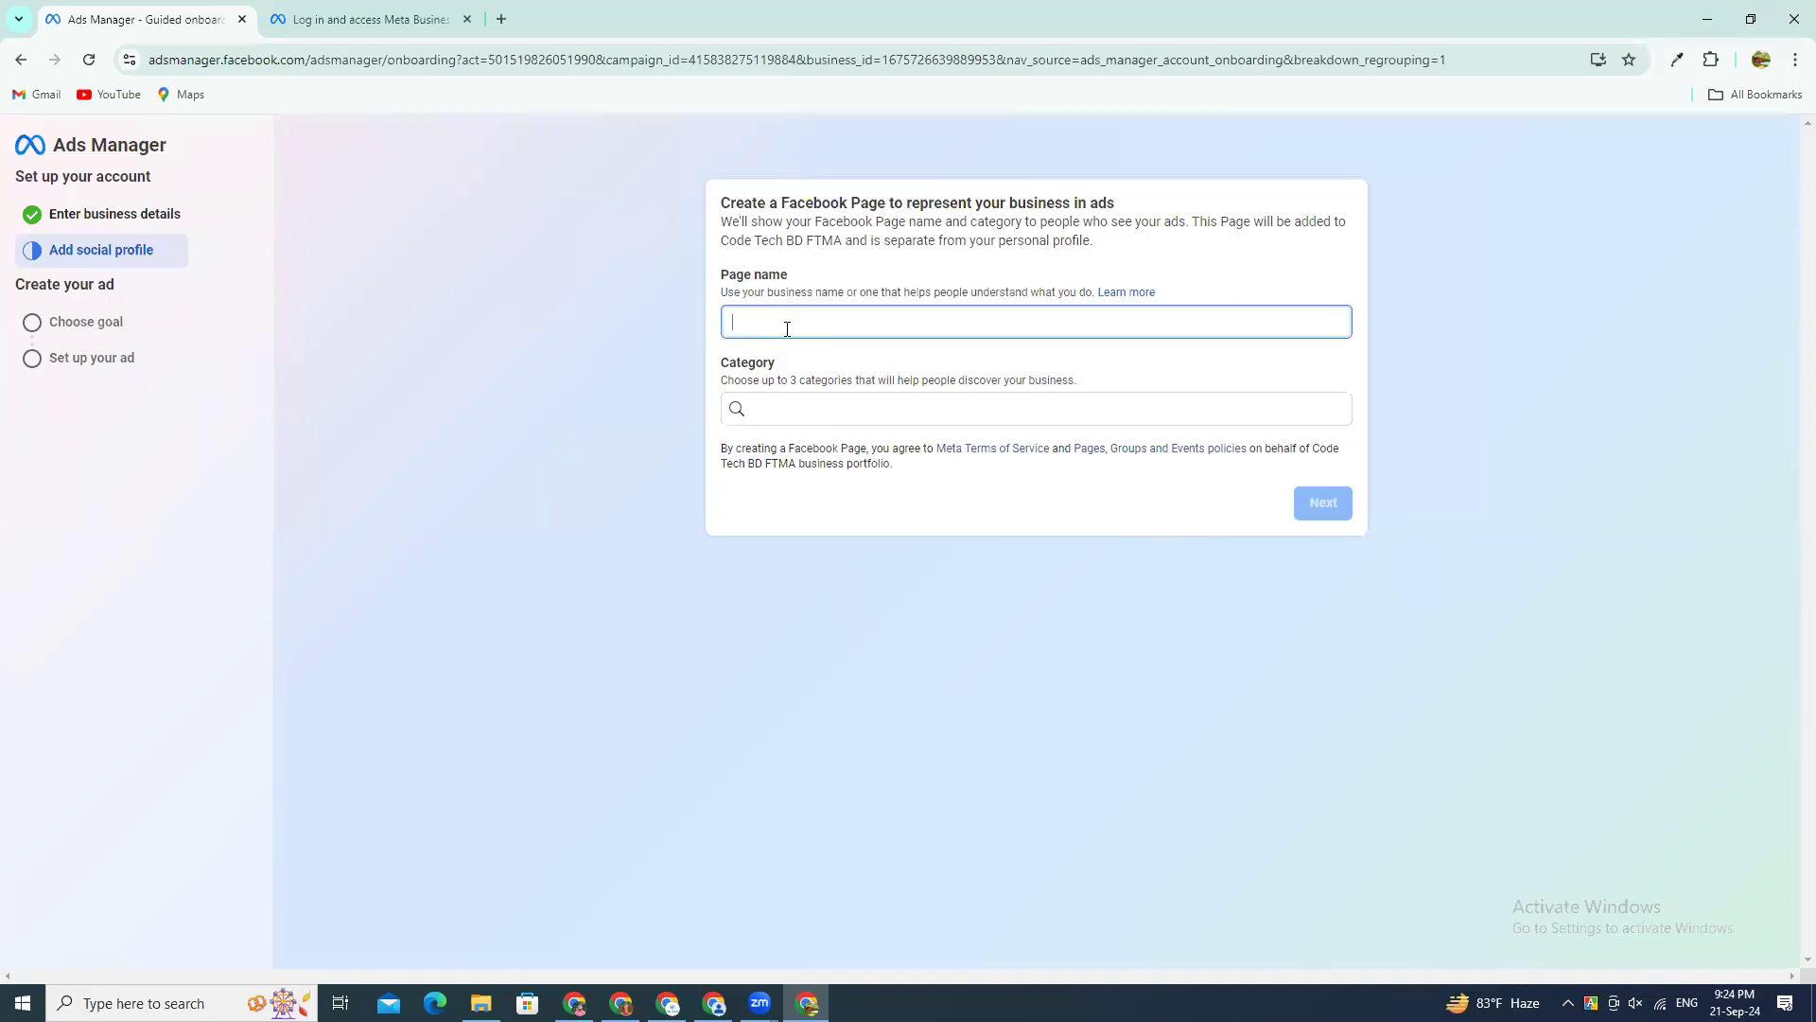
{"action": "left_click", "coordinate": [831, 369]}
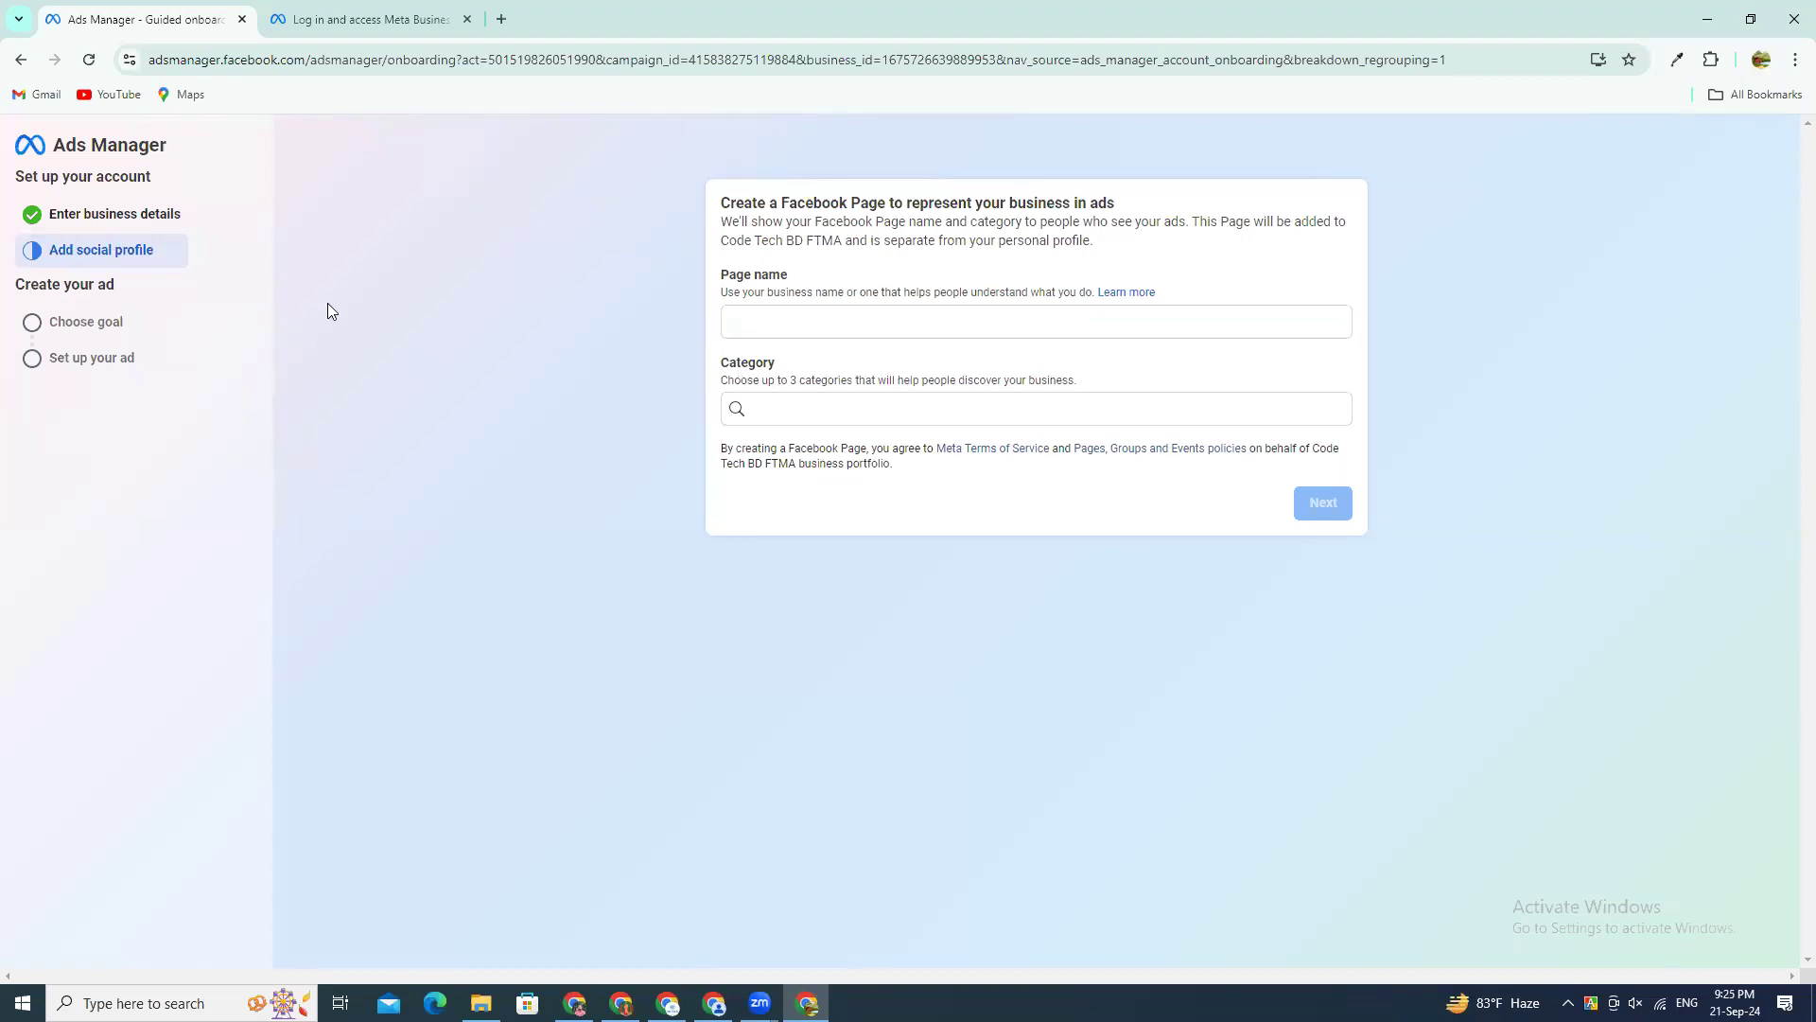
Step: Name the new Facebook Page "Batch 437"
{"action": "left_click", "coordinate": [855, 317]}
{"action": "left_click", "coordinate": [868, 416]}
{"action": "left_click", "coordinate": [898, 350]}
{"action": "left_click", "coordinate": [912, 318]}
{"action": "type", "text": "Batch 437"}
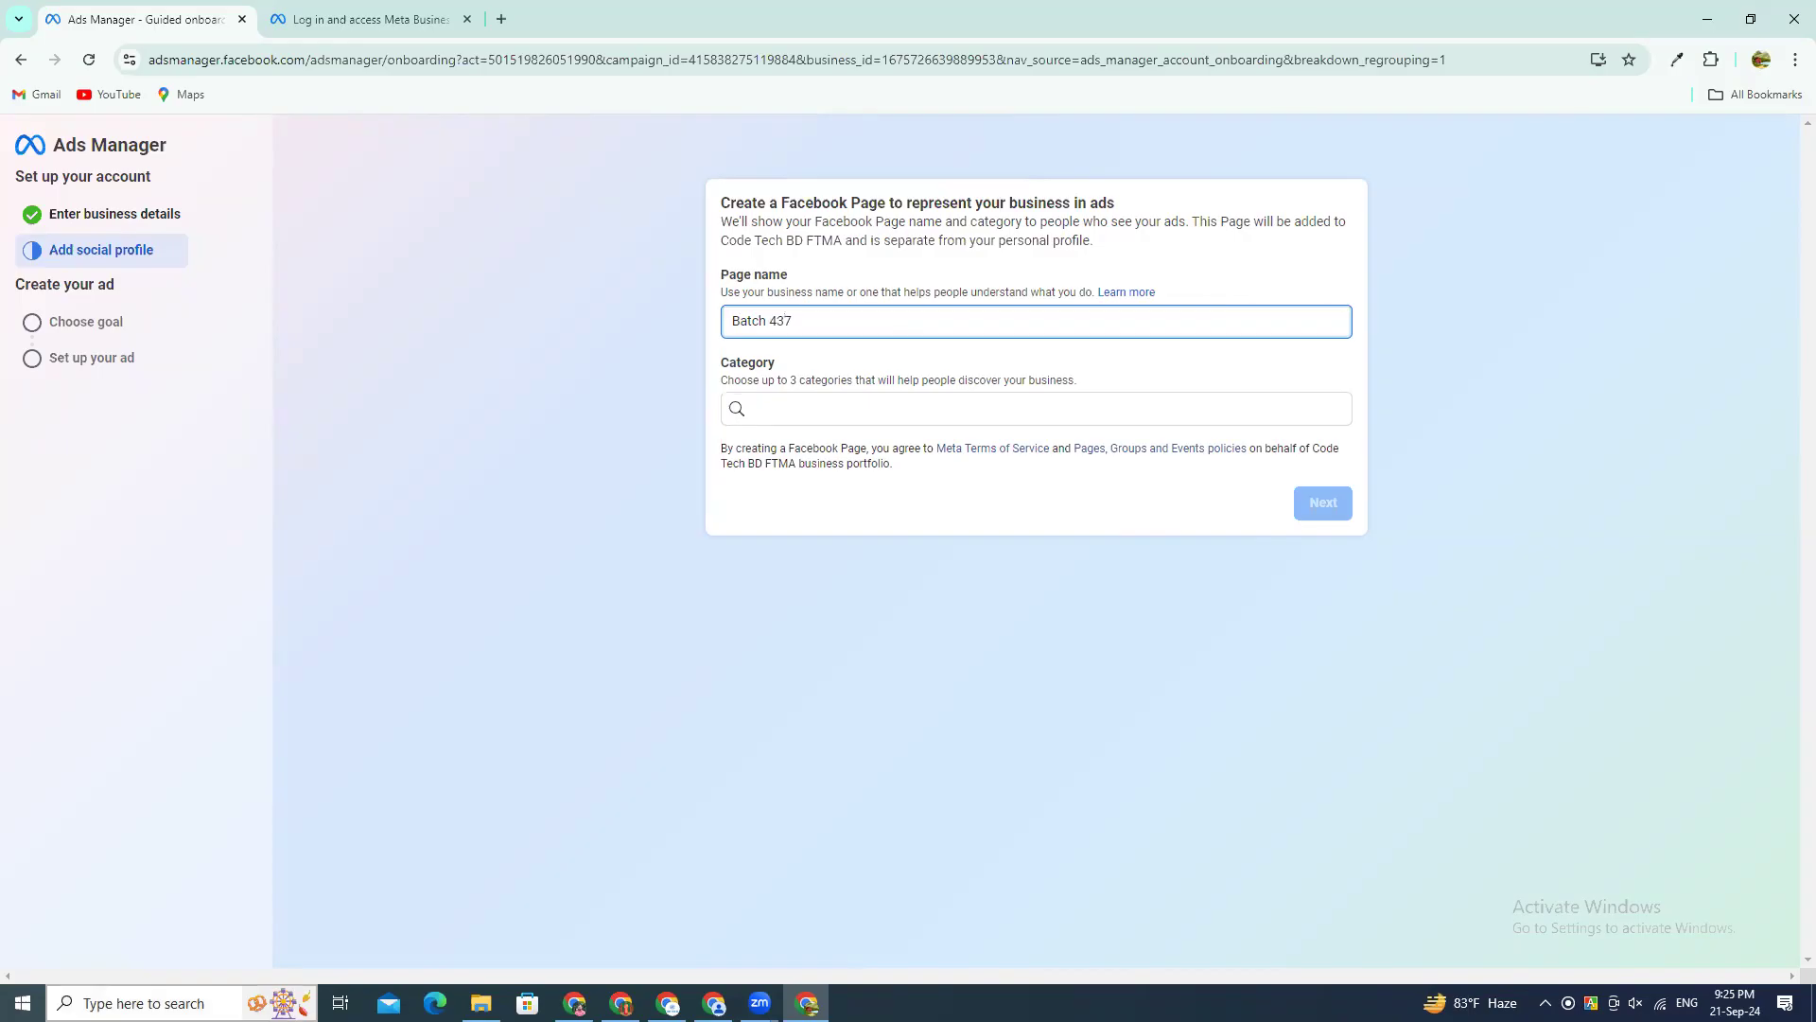
Step: Search the Page categories for "digital", assign Social media agency, and create the Page
{"action": "left_click", "coordinate": [800, 416]}
{"action": "type", "text": "digital"}
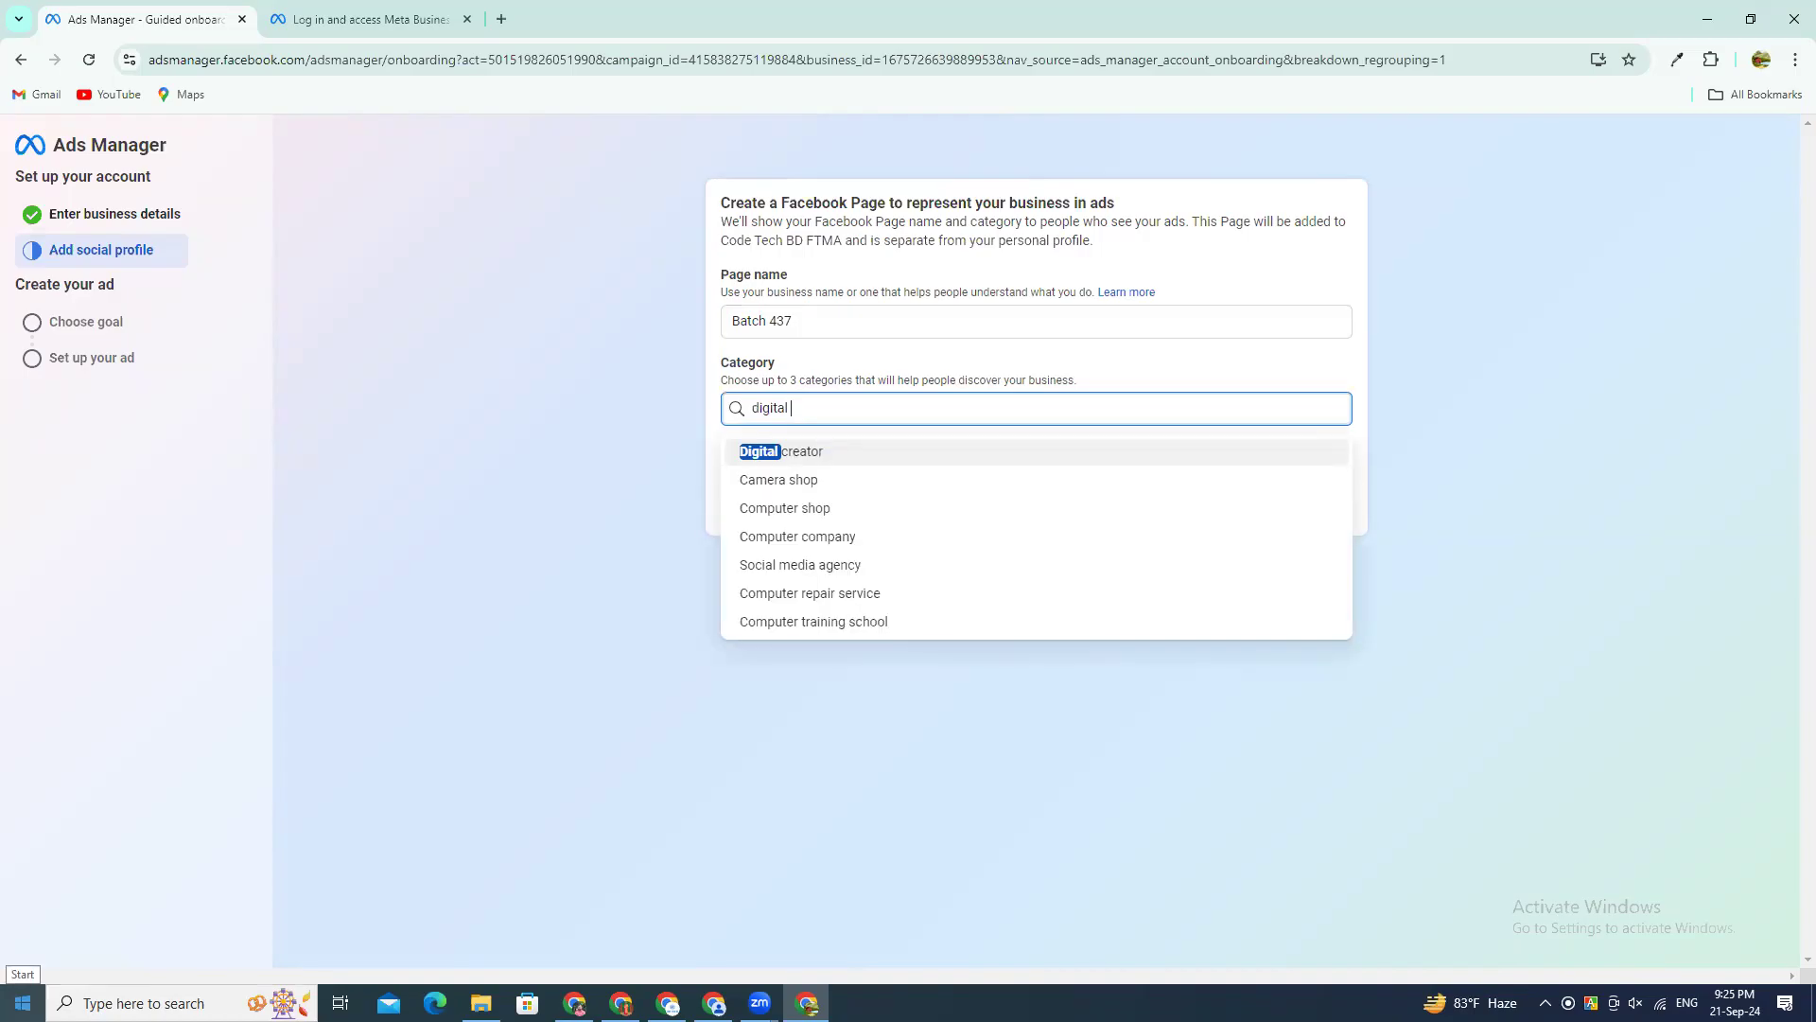
{"action": "type", "text": "s"}
{"action": "key", "text": "BackSpace"}
{"action": "key", "text": "BackSpace"}
{"action": "key", "text": "BackSpace"}
{"action": "key", "text": "BackSpace"}
{"action": "key", "text": "BackSpace"}
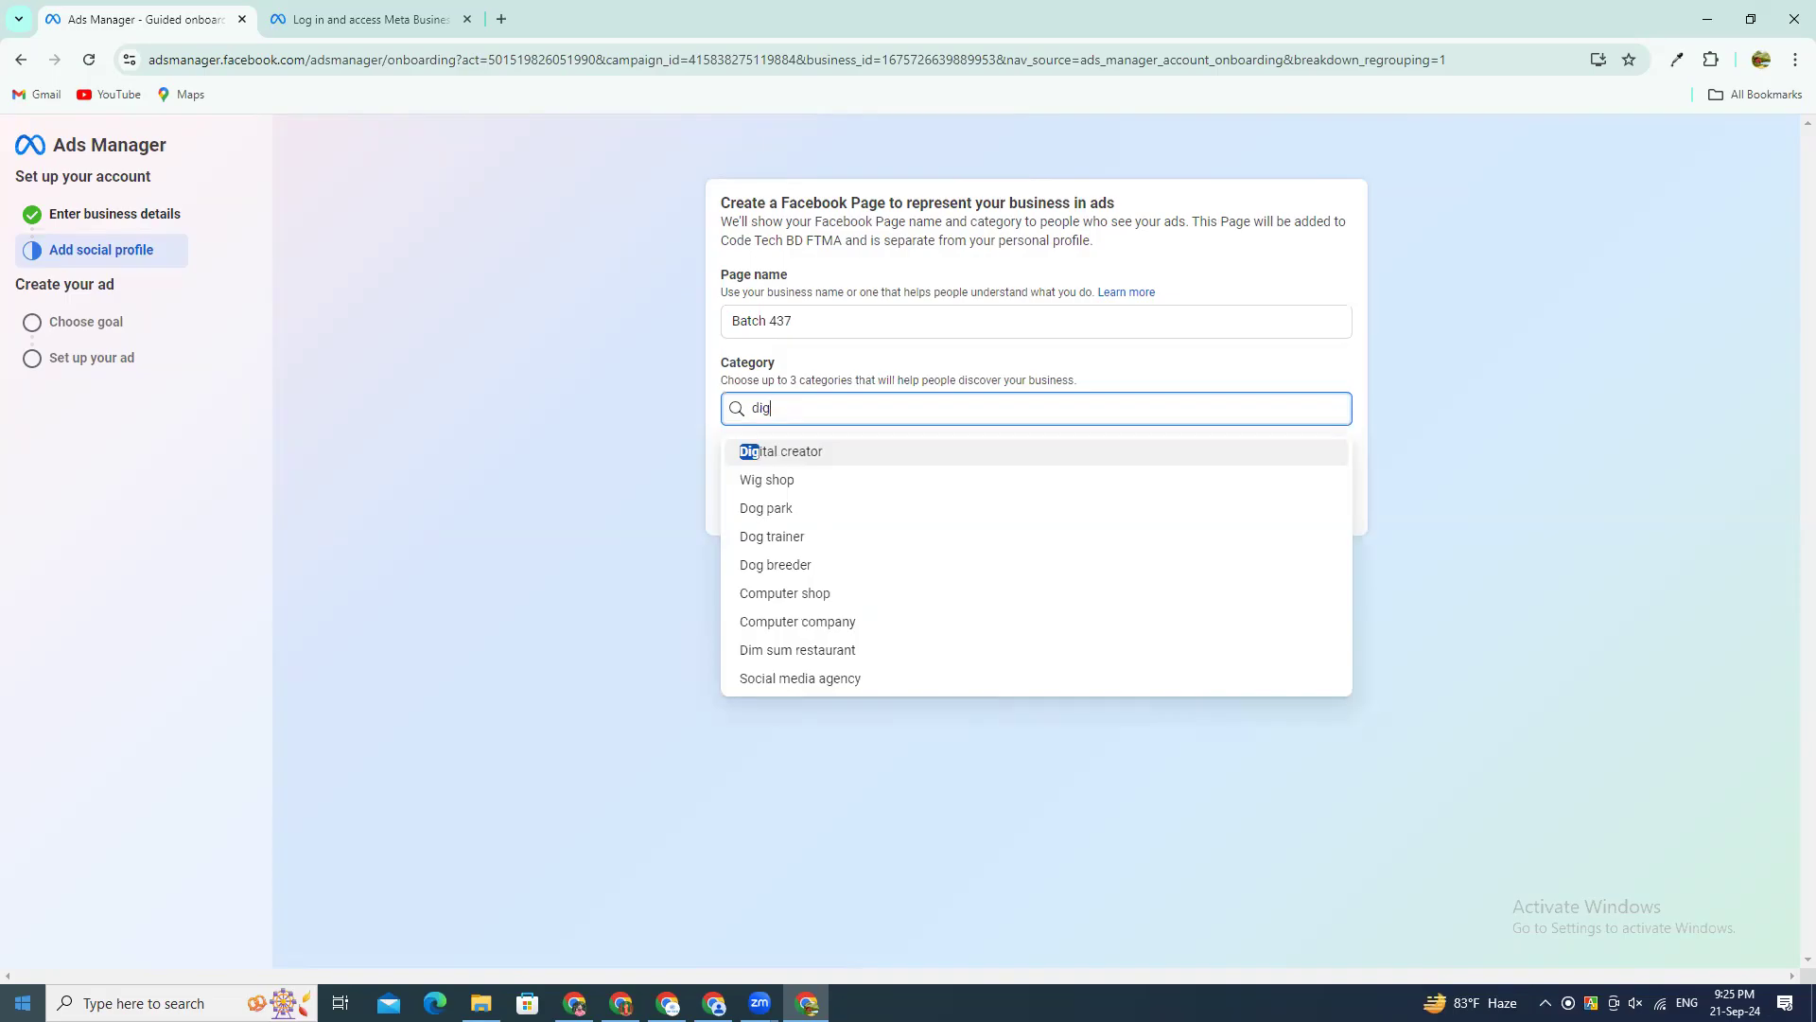
{"action": "type", "text": "ita"}
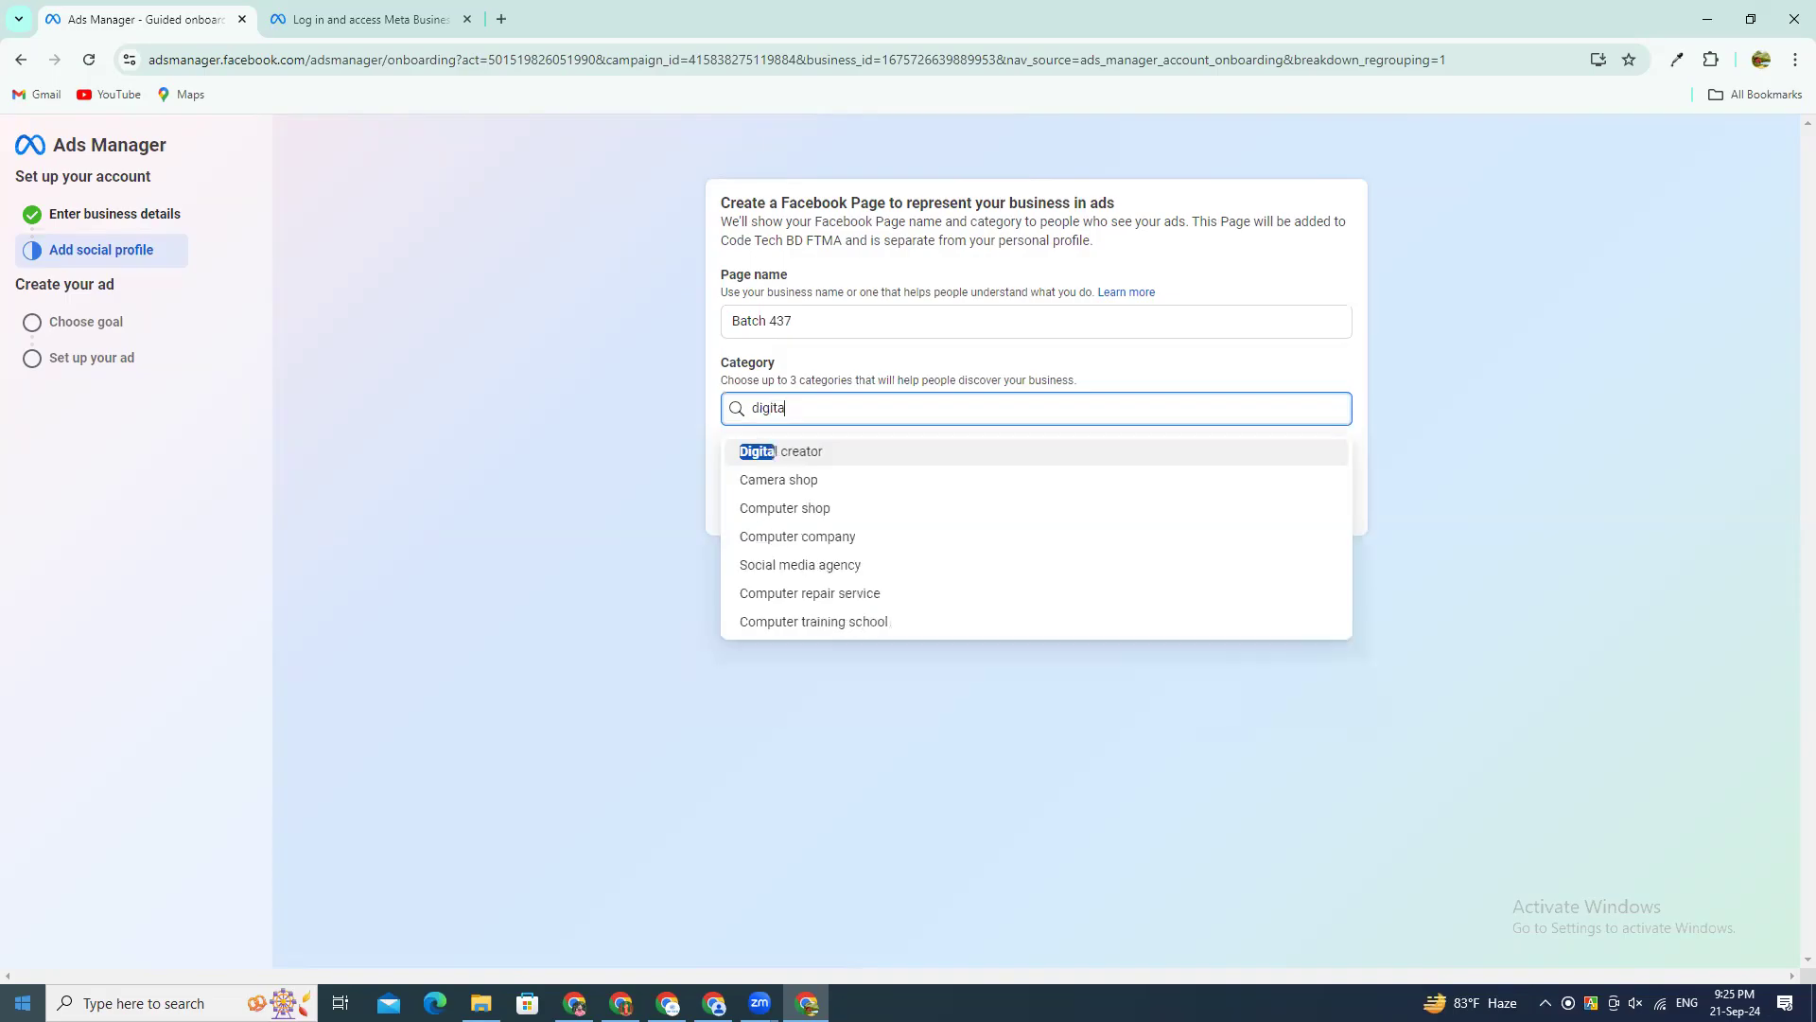
{"action": "type", "text": "l"}
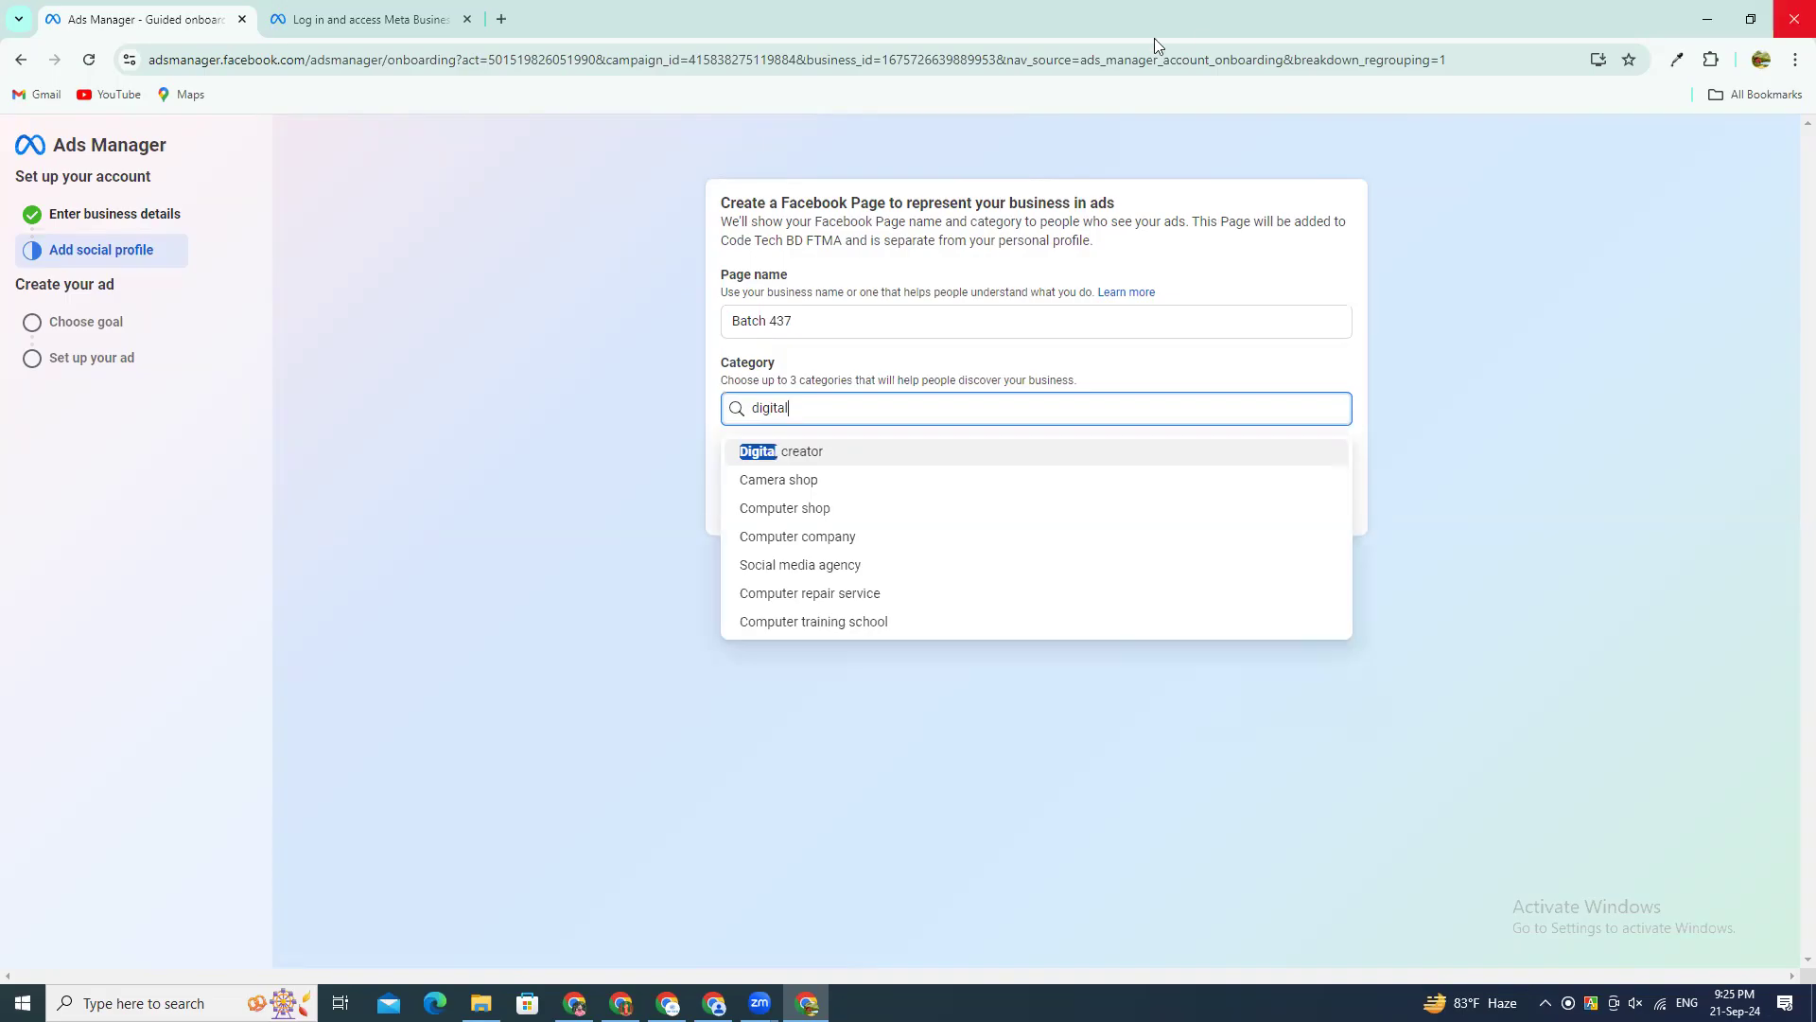
{"action": "left_click", "coordinate": [831, 562]}
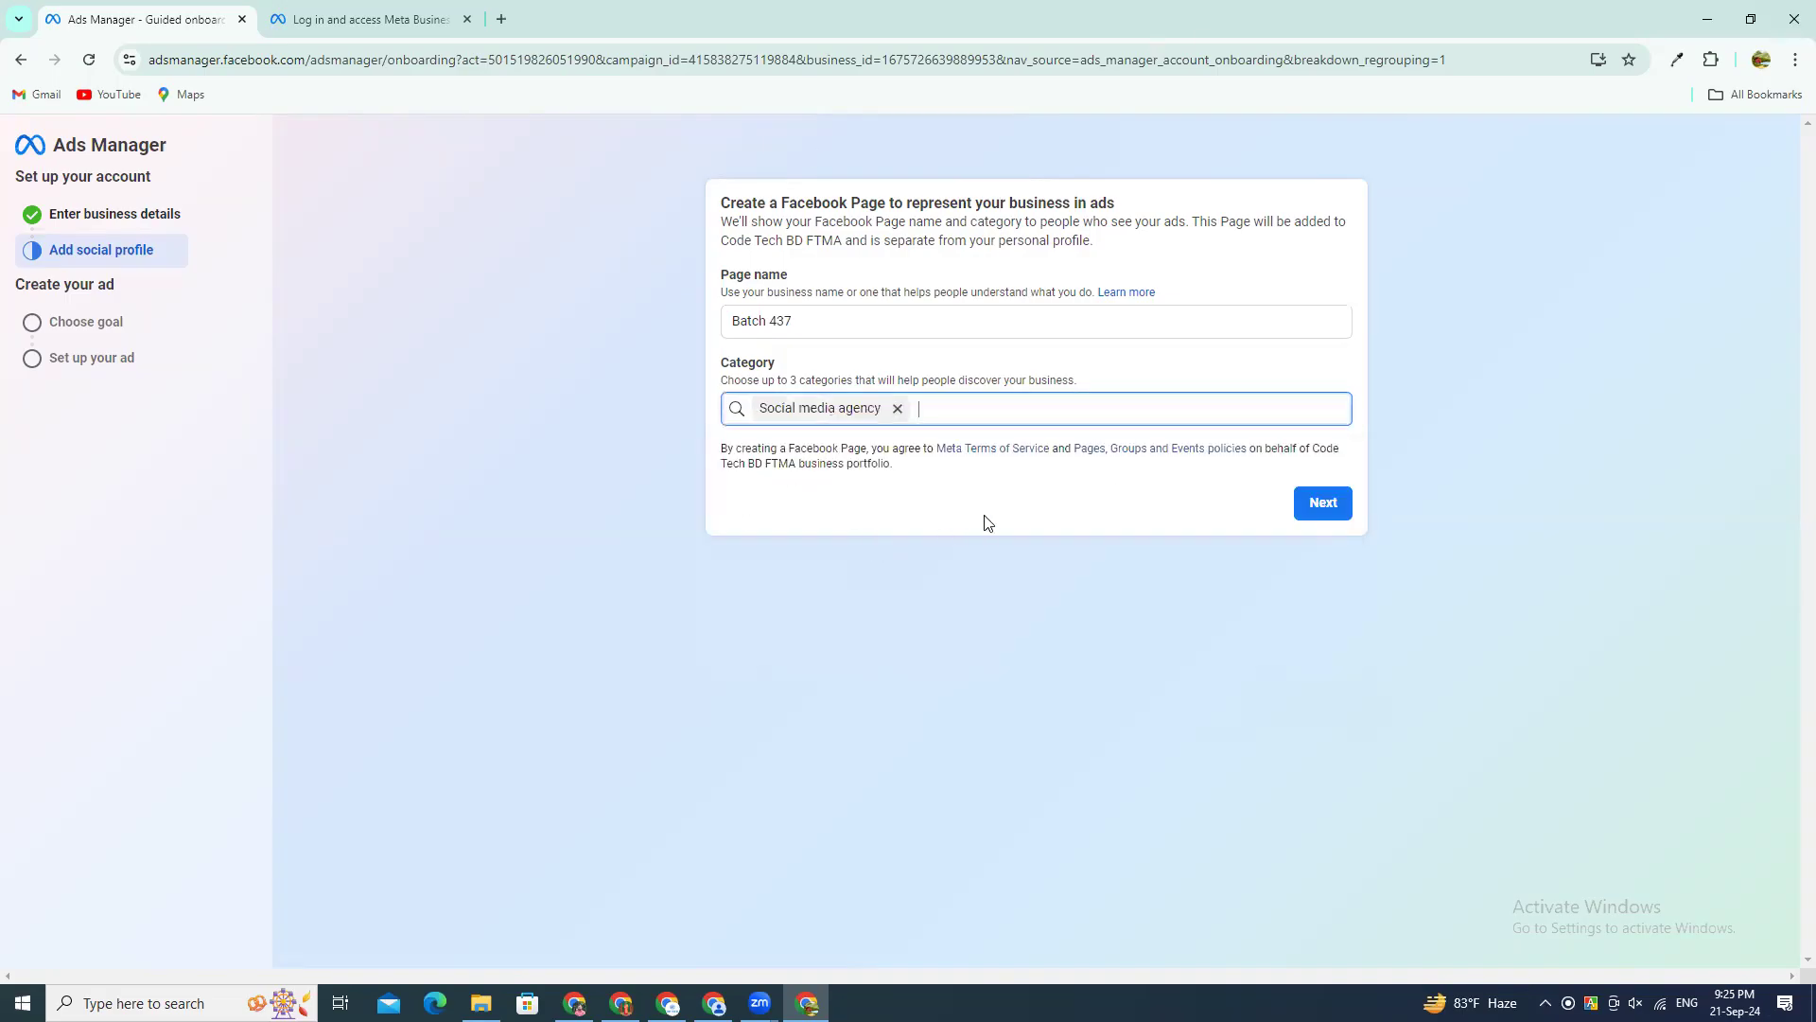
{"action": "left_click", "coordinate": [1322, 504]}
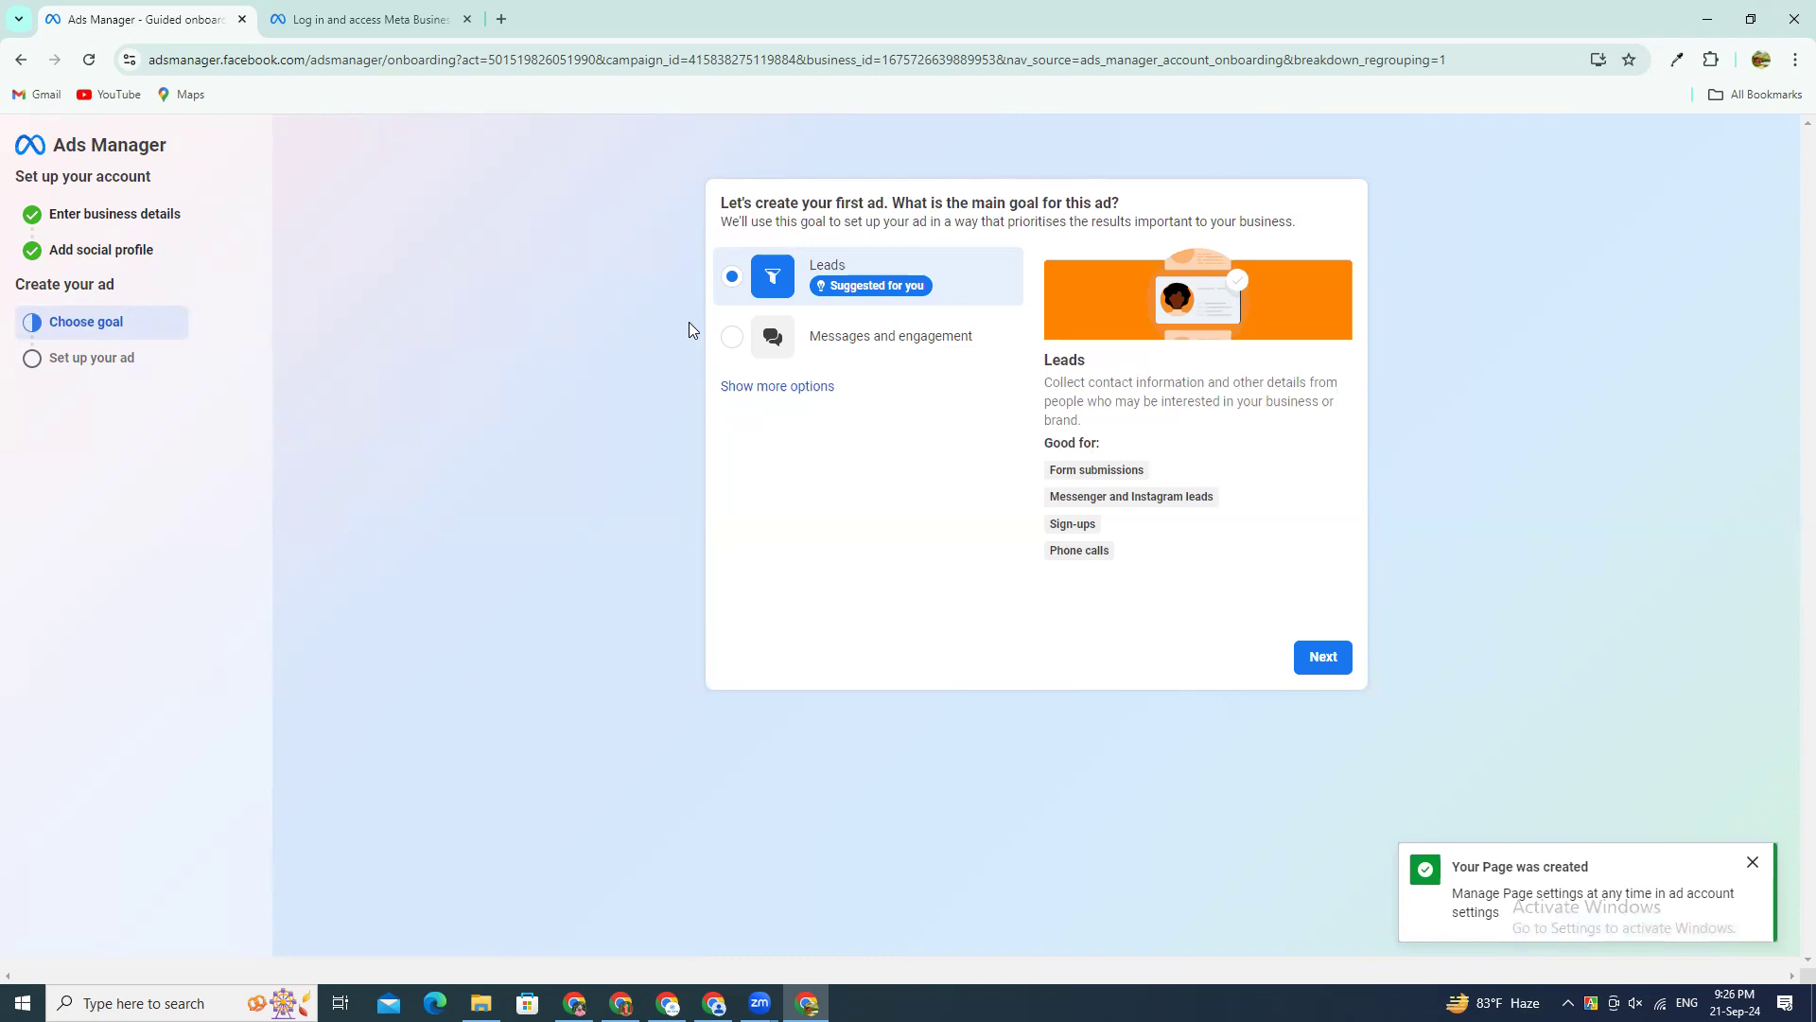
Step: Show all goals for the first ad and choose Awareness of your brand or location
{"action": "left_click", "coordinate": [774, 387]}
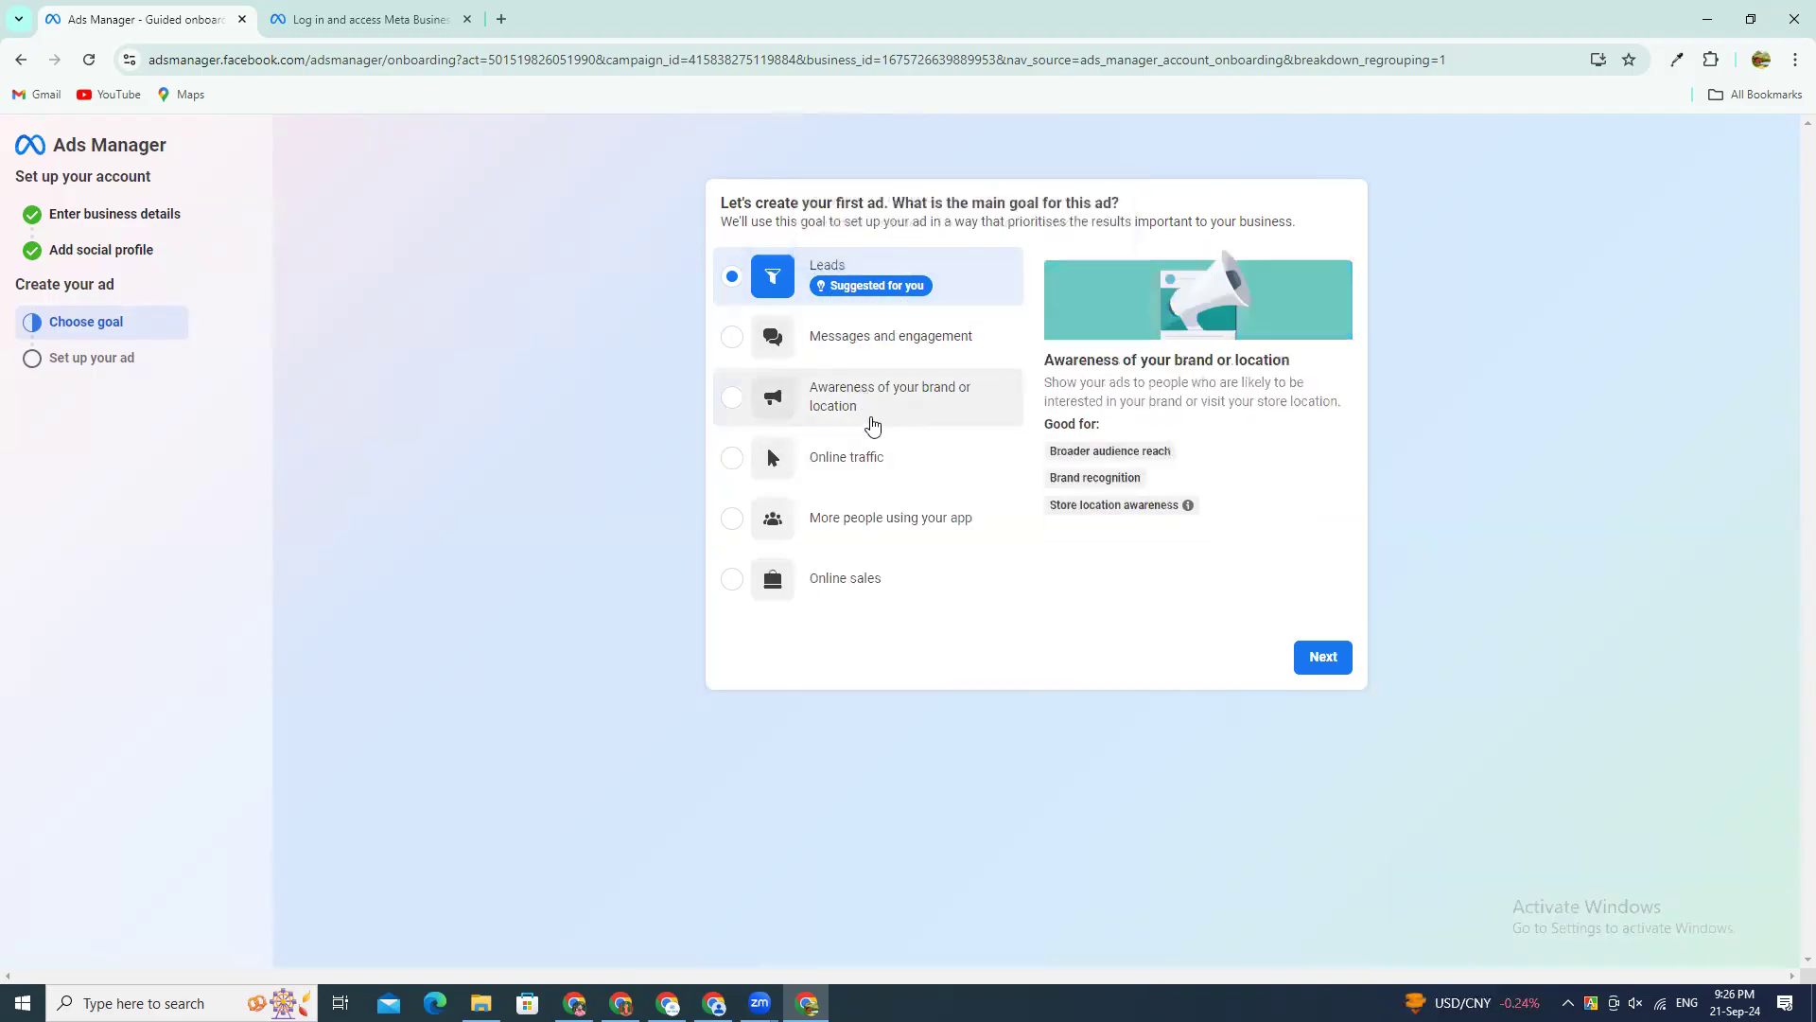
{"action": "left_click", "coordinate": [933, 409]}
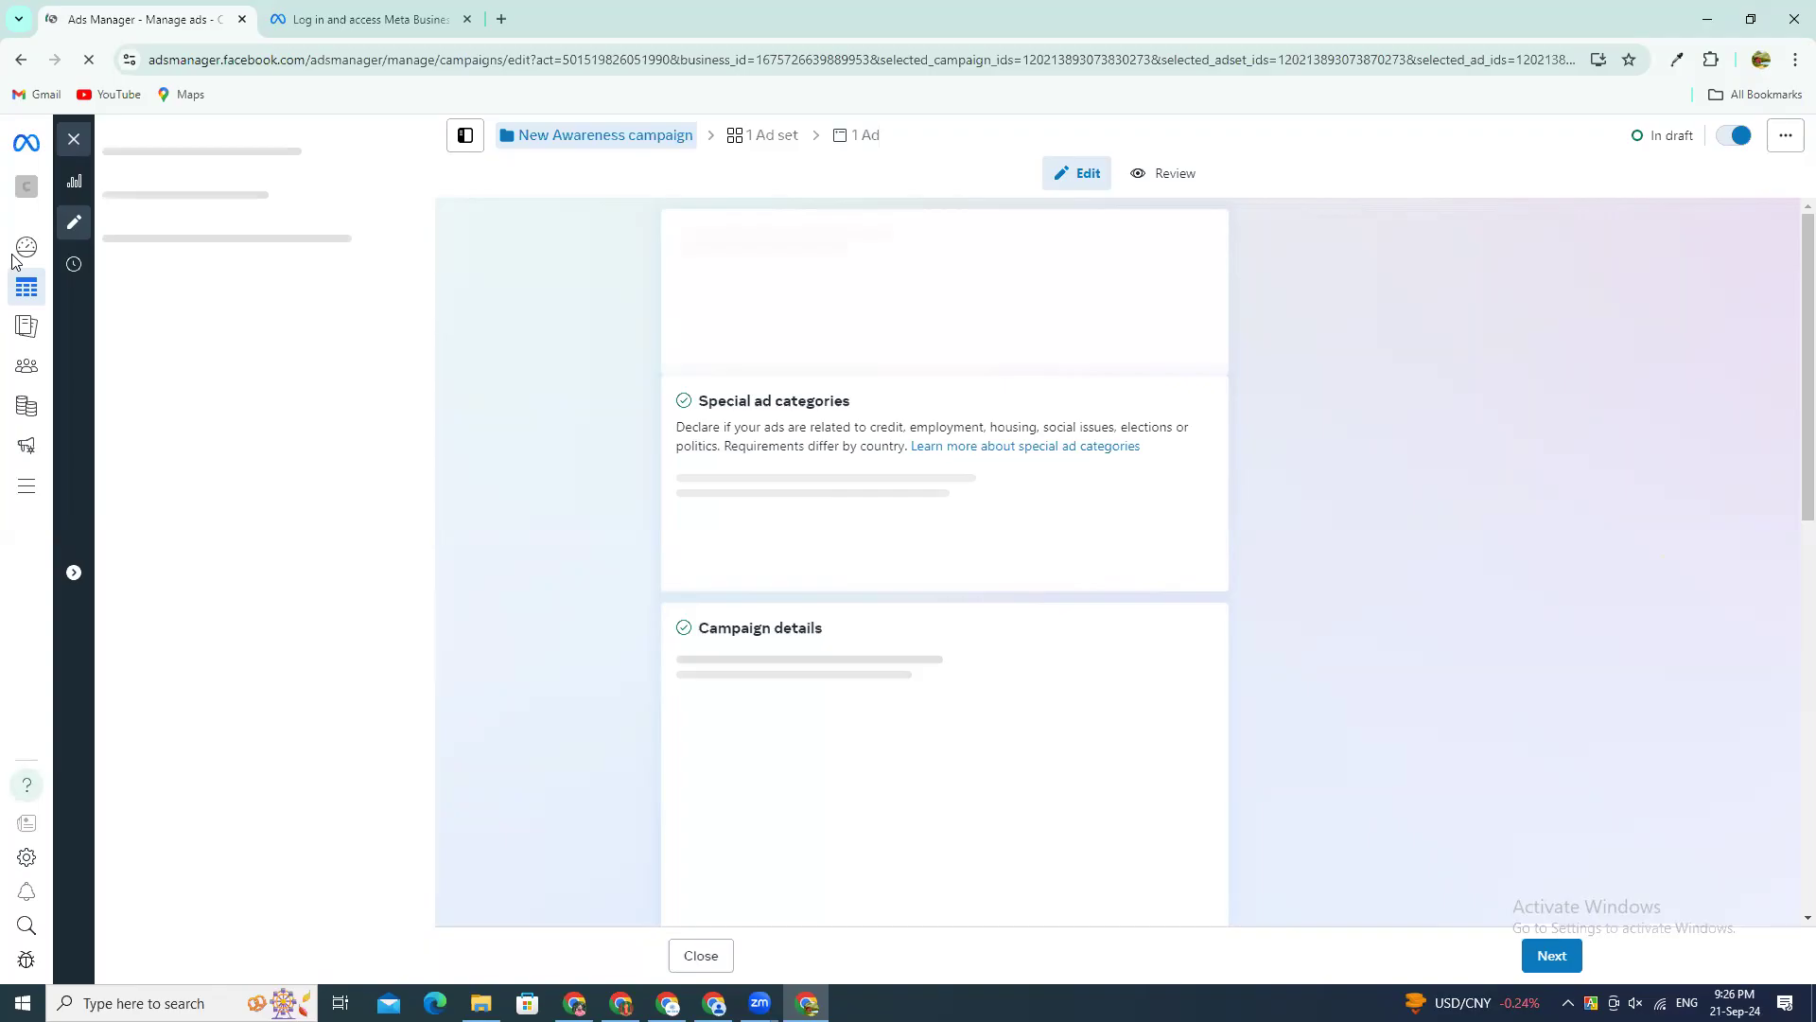
Step: Close the awareness campaign editor without publishing the draft items, and delete the draft campaign
{"action": "left_click", "coordinate": [75, 140]}
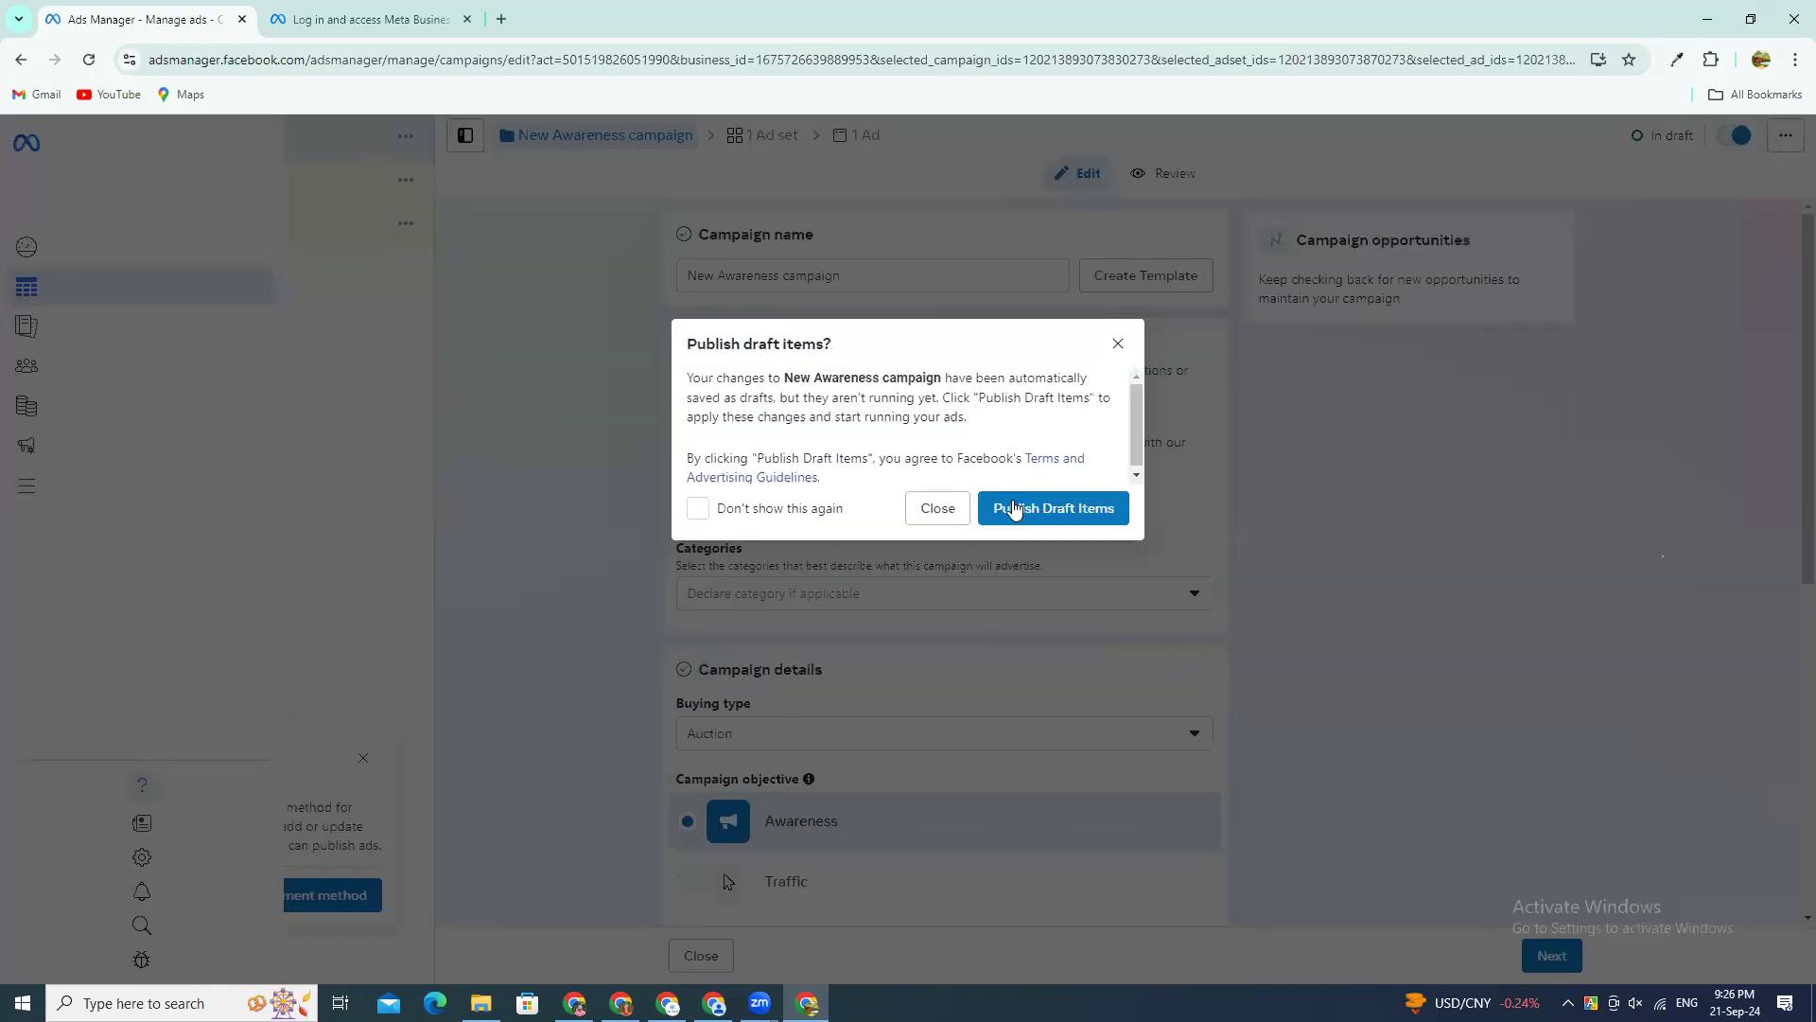
{"action": "left_click", "coordinate": [1116, 343]}
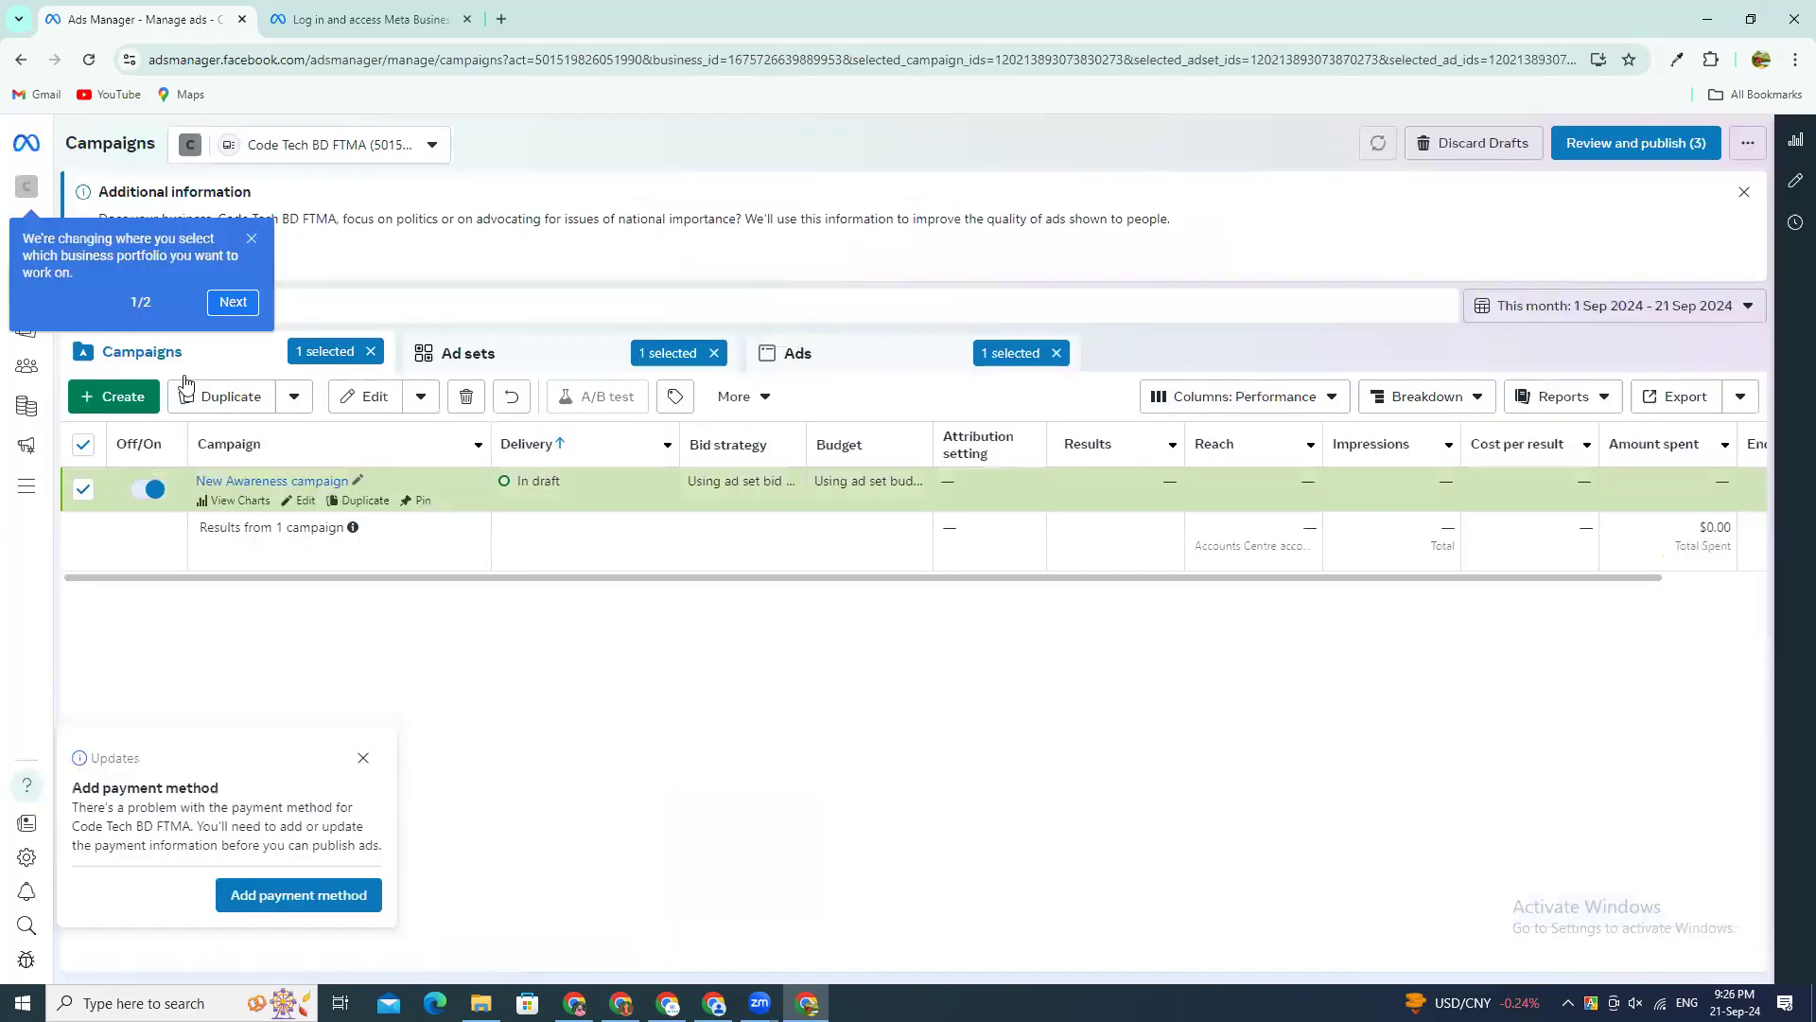
{"action": "left_click", "coordinate": [473, 402]}
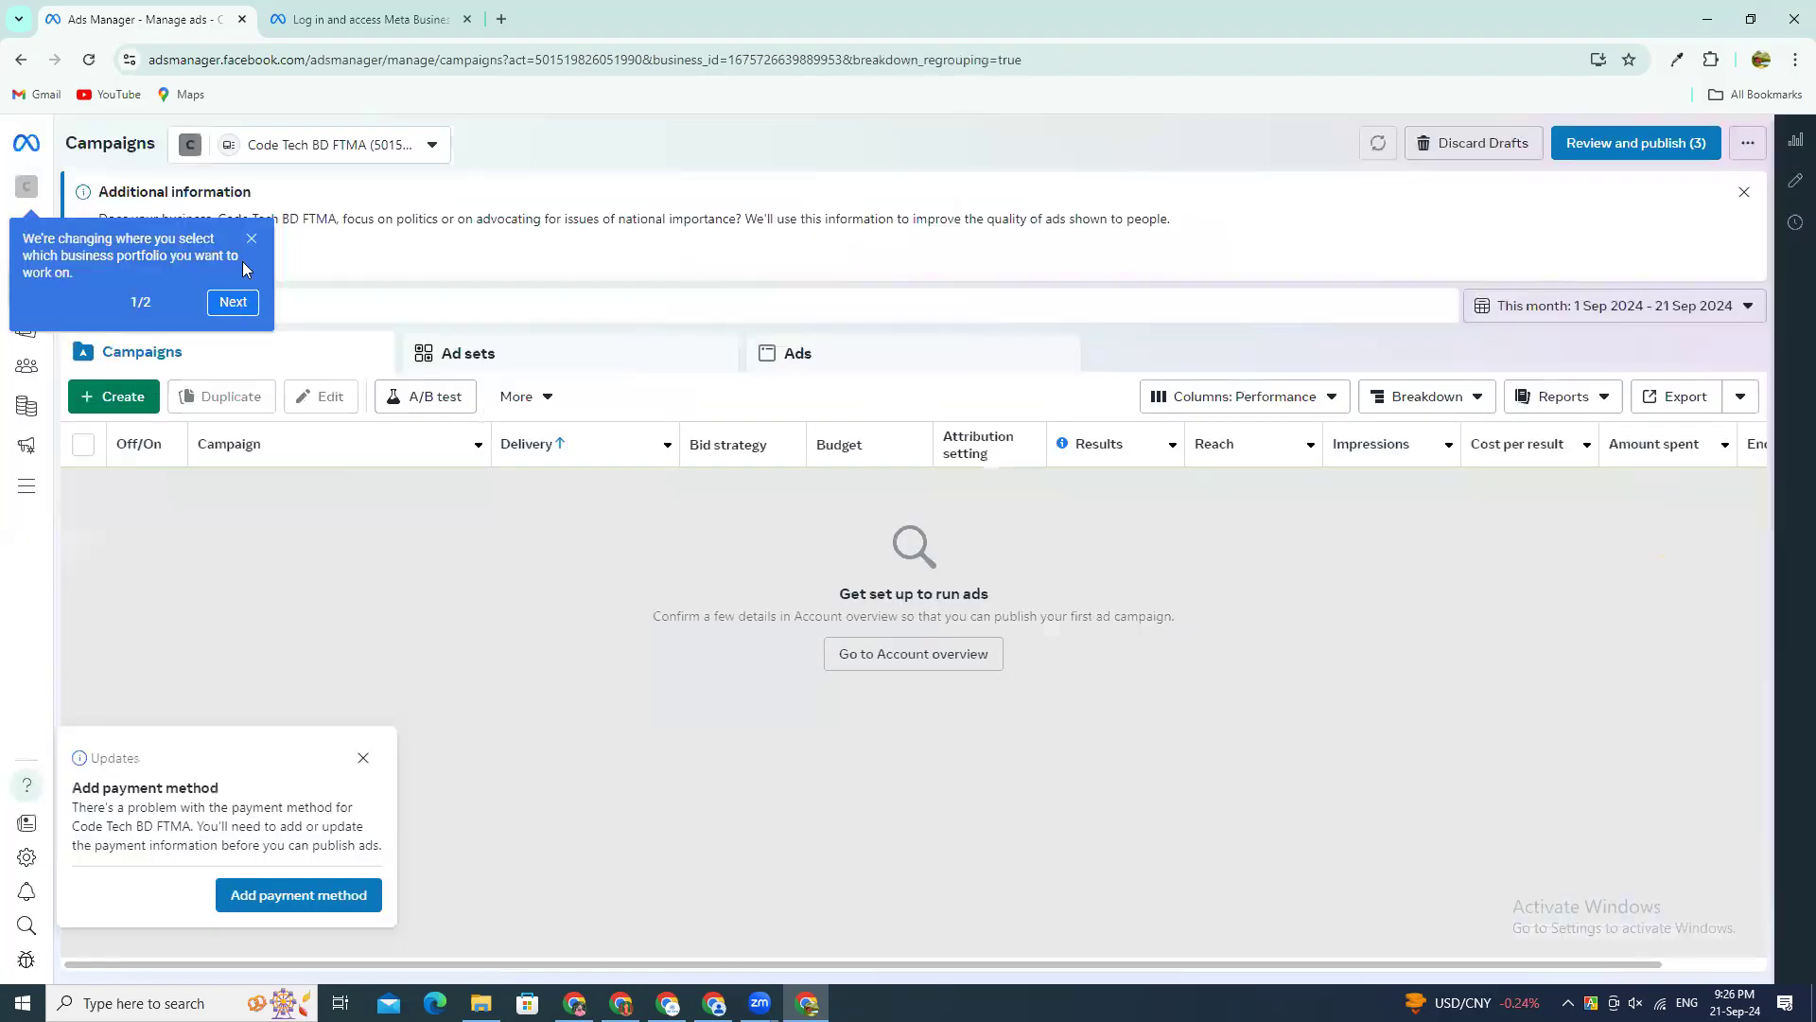
{"action": "left_click", "coordinate": [252, 239]}
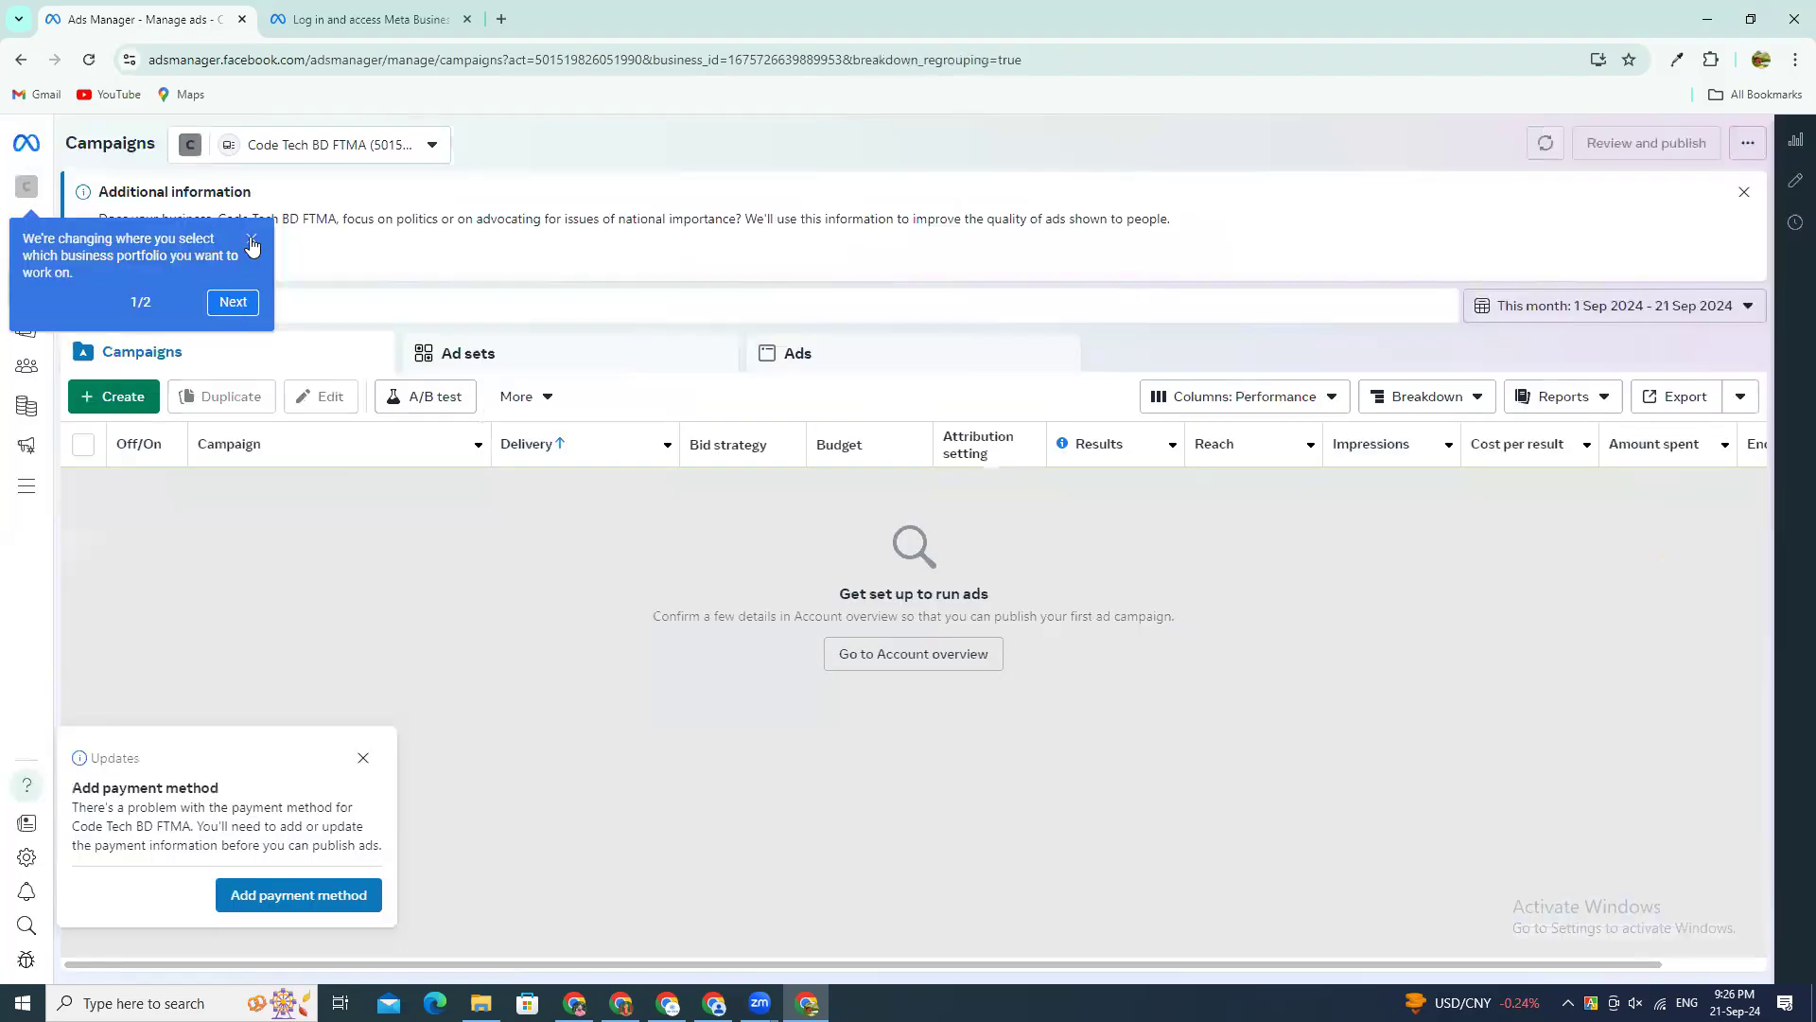
Step: Switch from the business portfolio's ad account to the personal ad account, and check the selection in the account list
{"action": "left_click", "coordinate": [369, 146]}
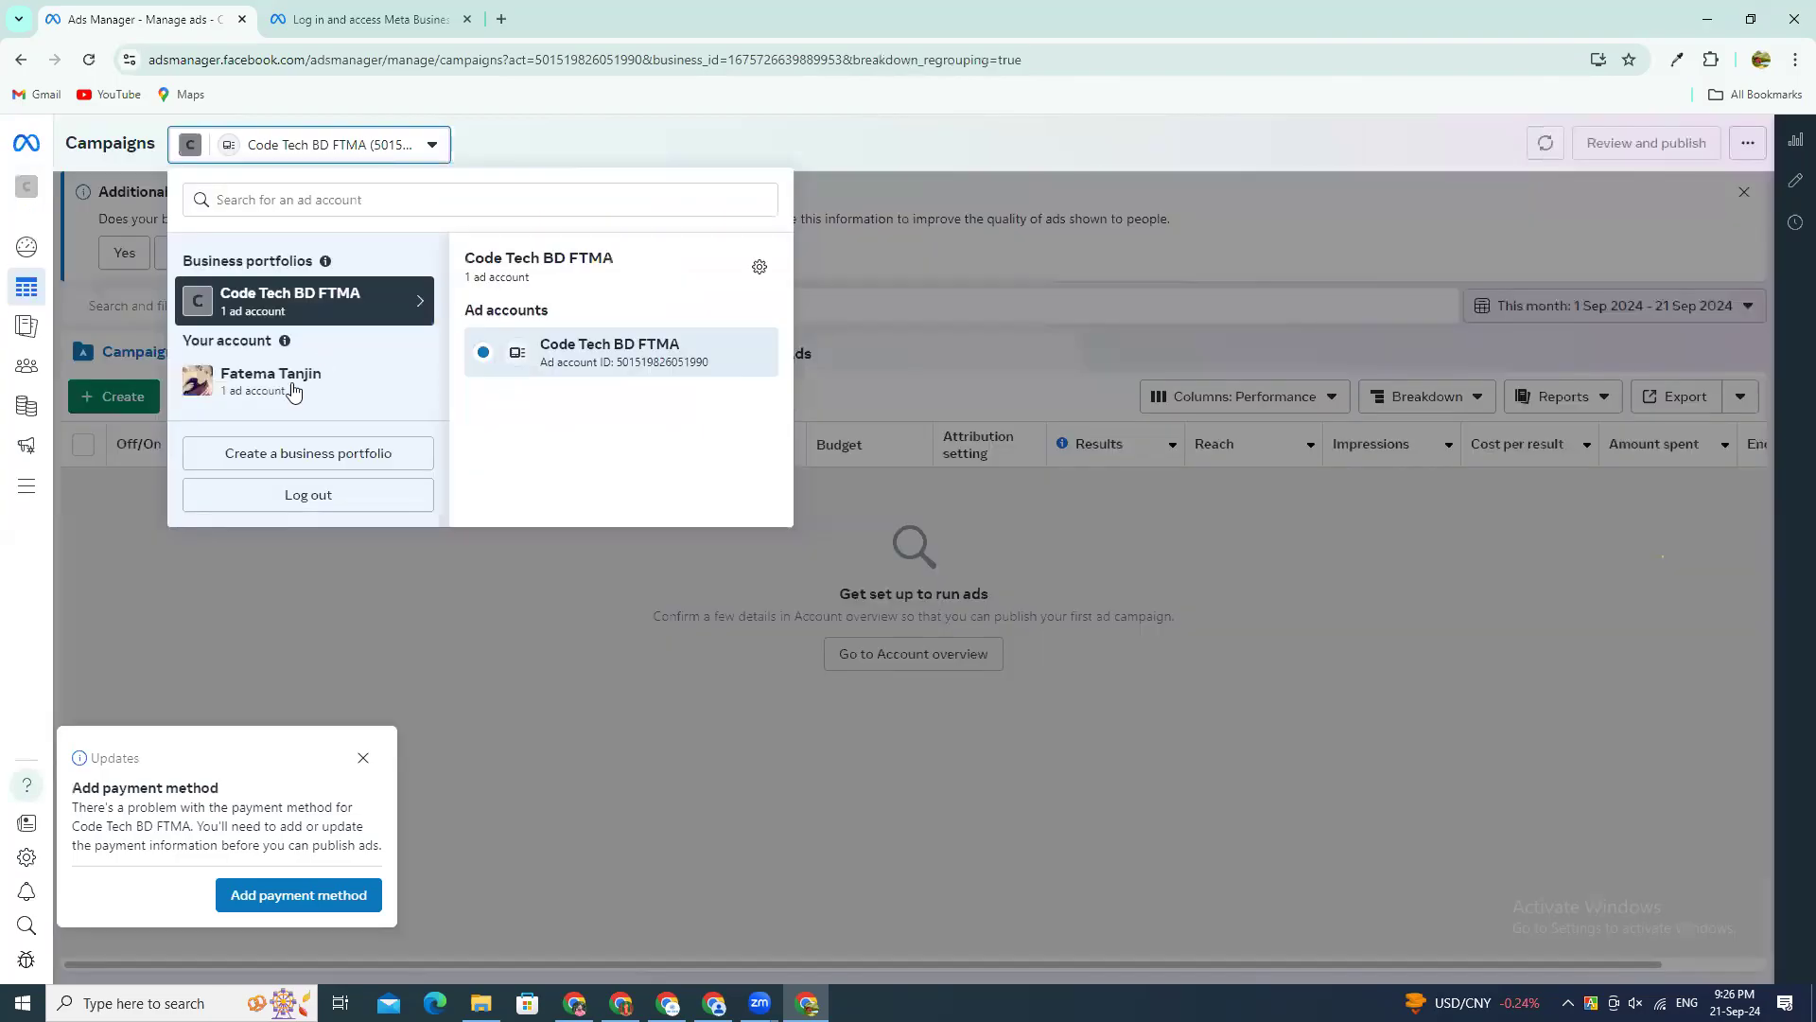
{"action": "mouse_move", "coordinate": [304, 379]}
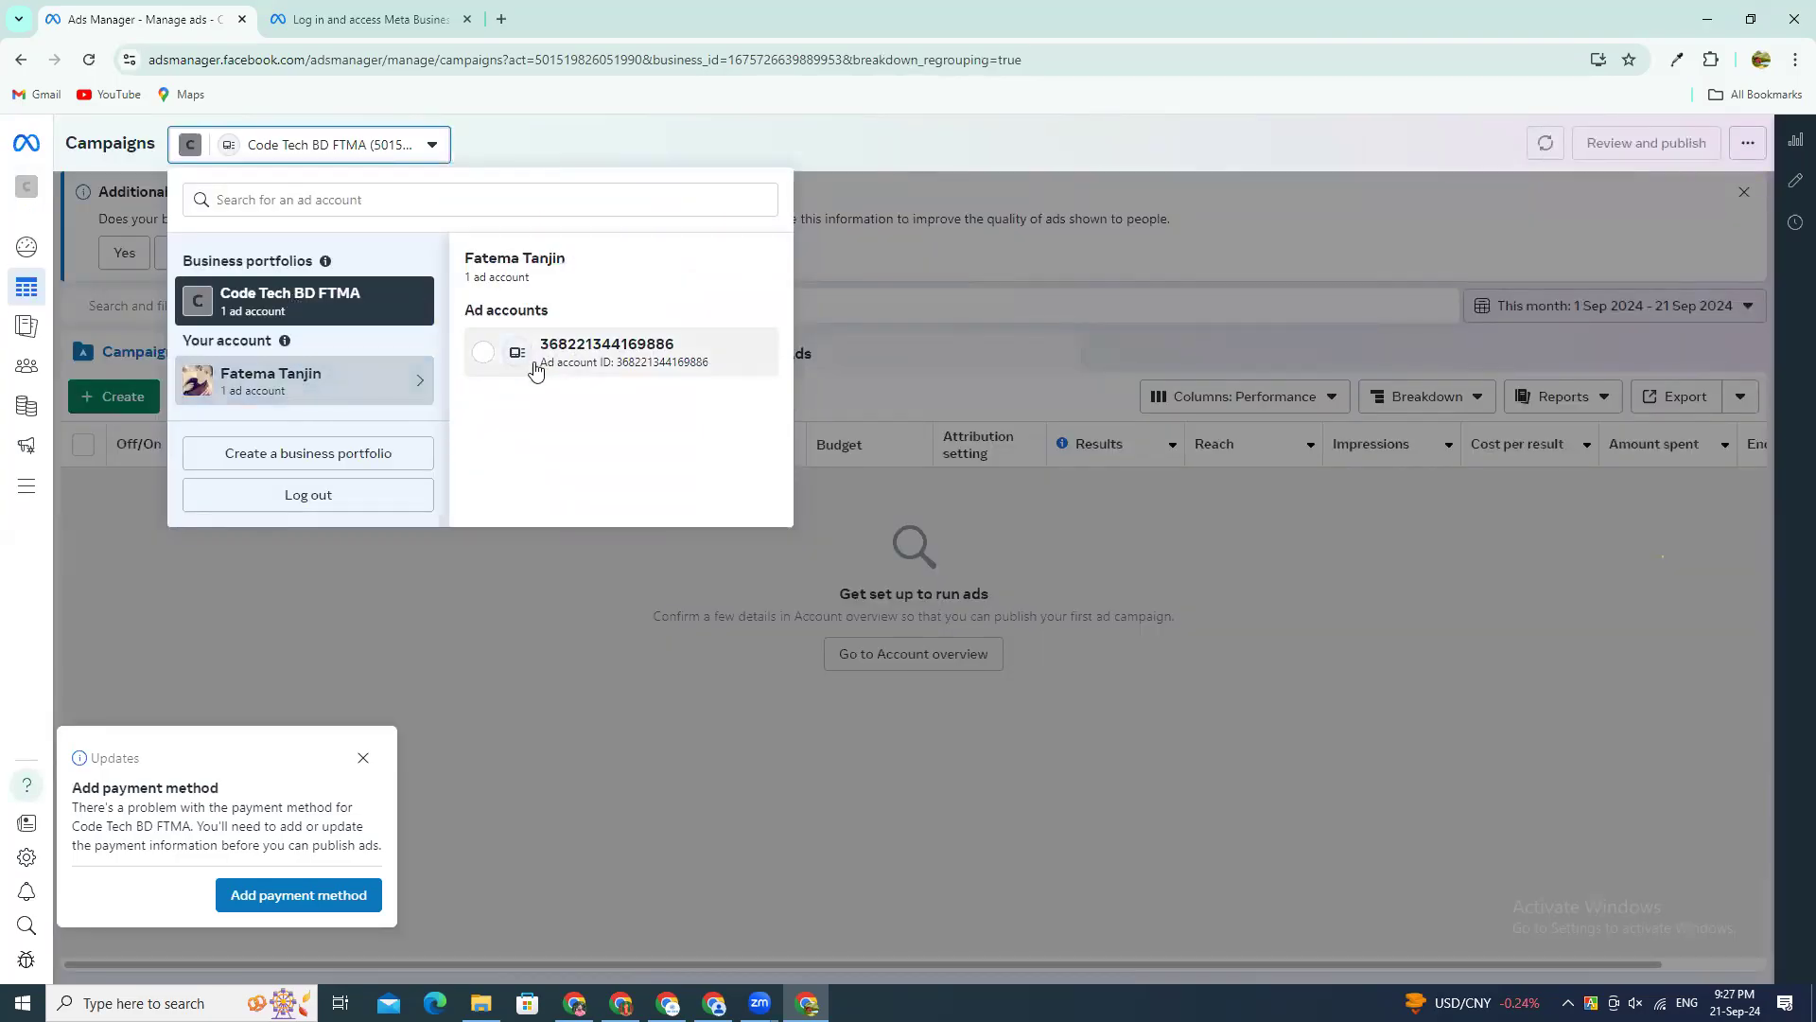
{"action": "left_click", "coordinate": [485, 363]}
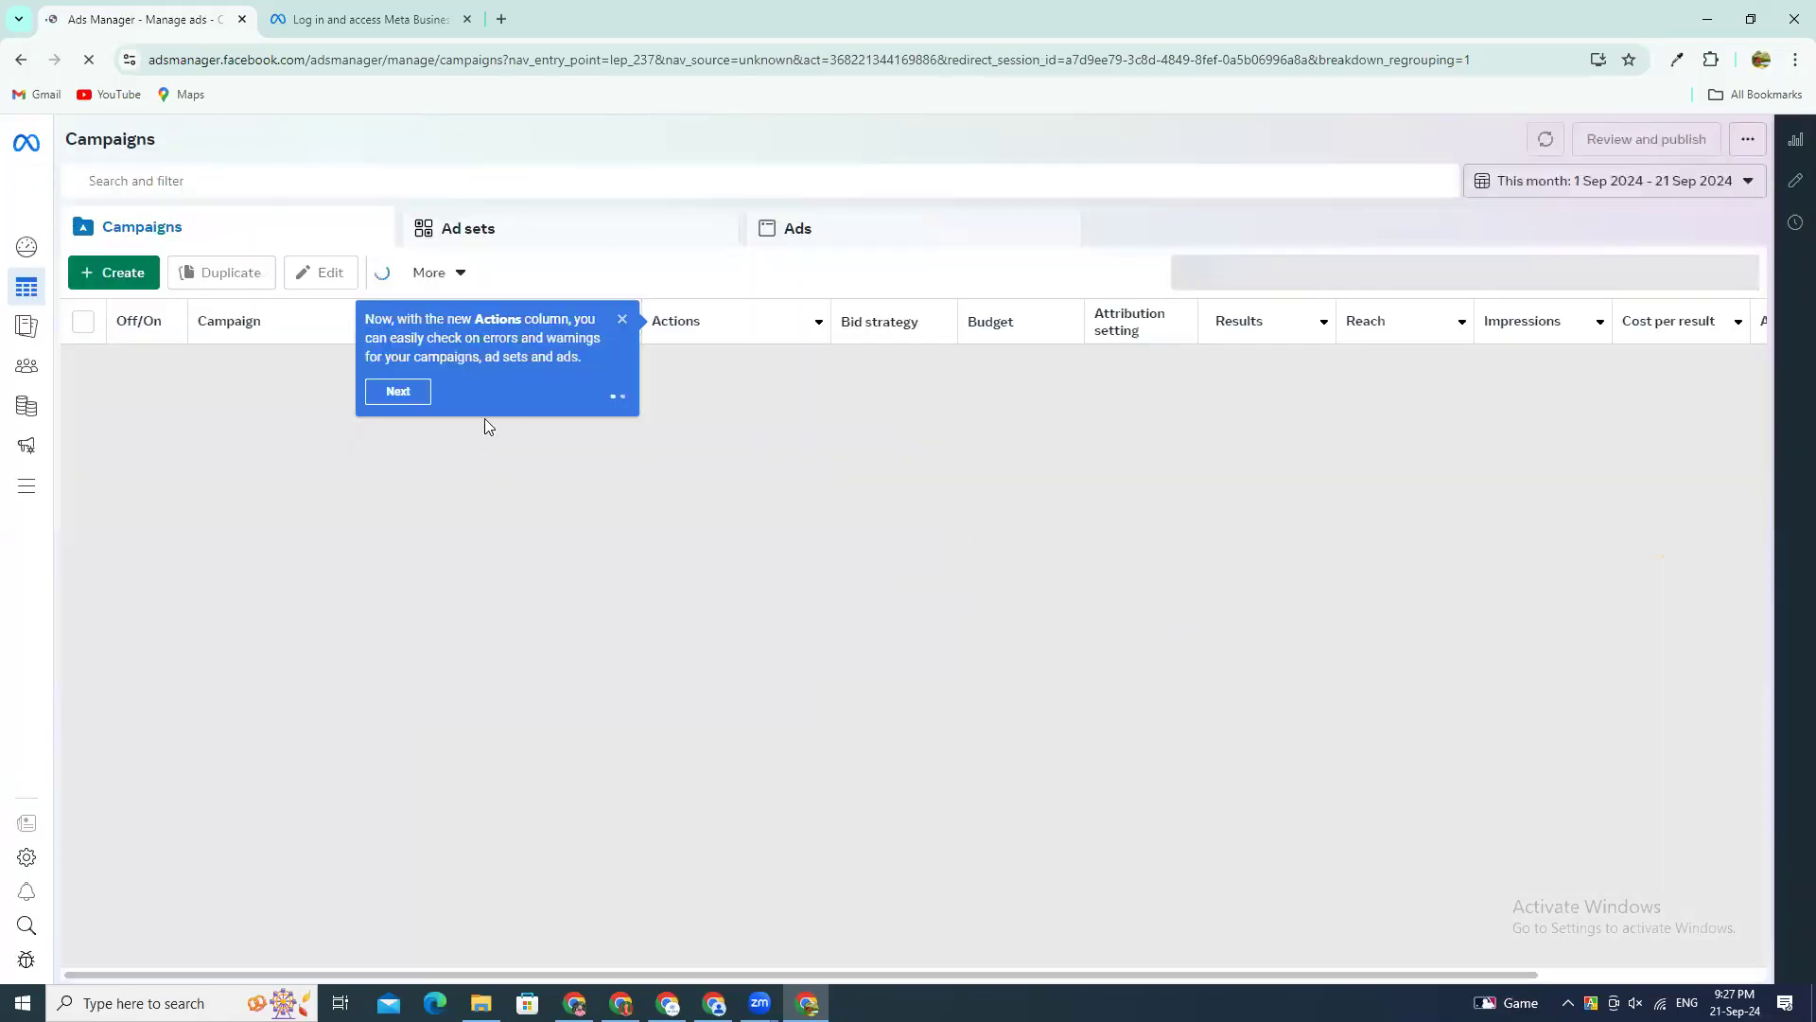
{"action": "left_click", "coordinate": [621, 320]}
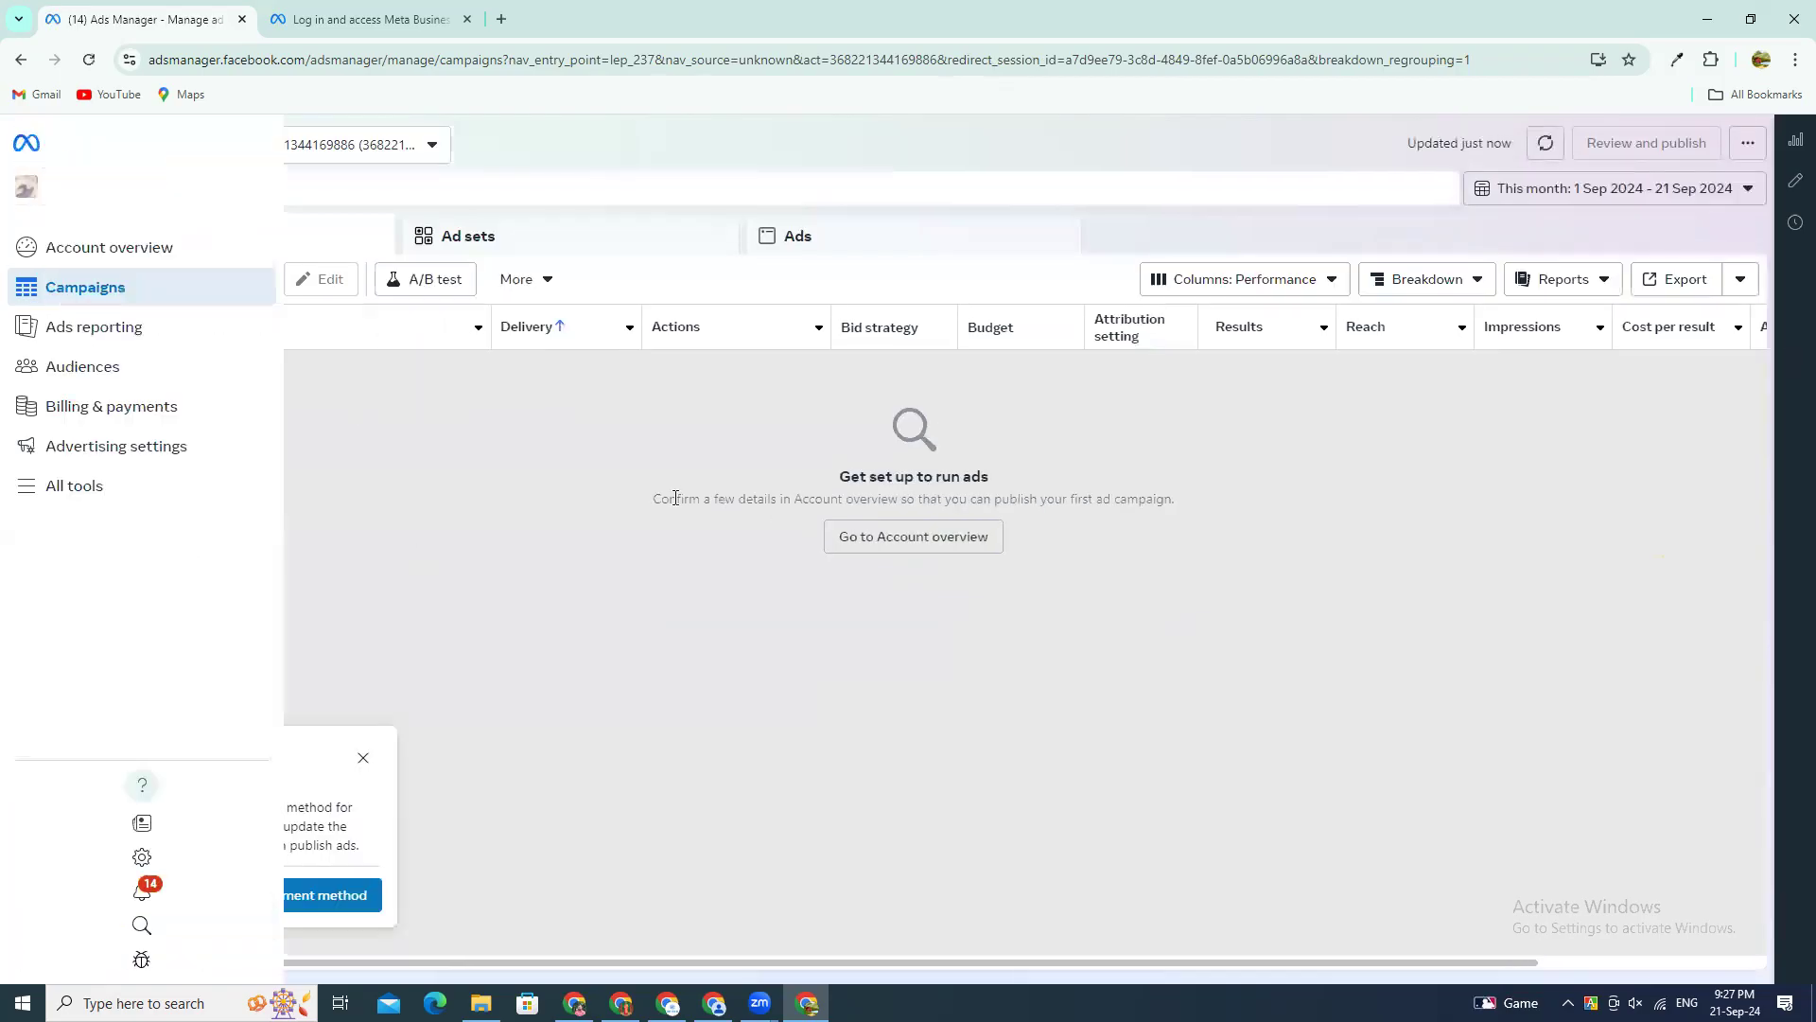
{"action": "left_click", "coordinate": [294, 157]}
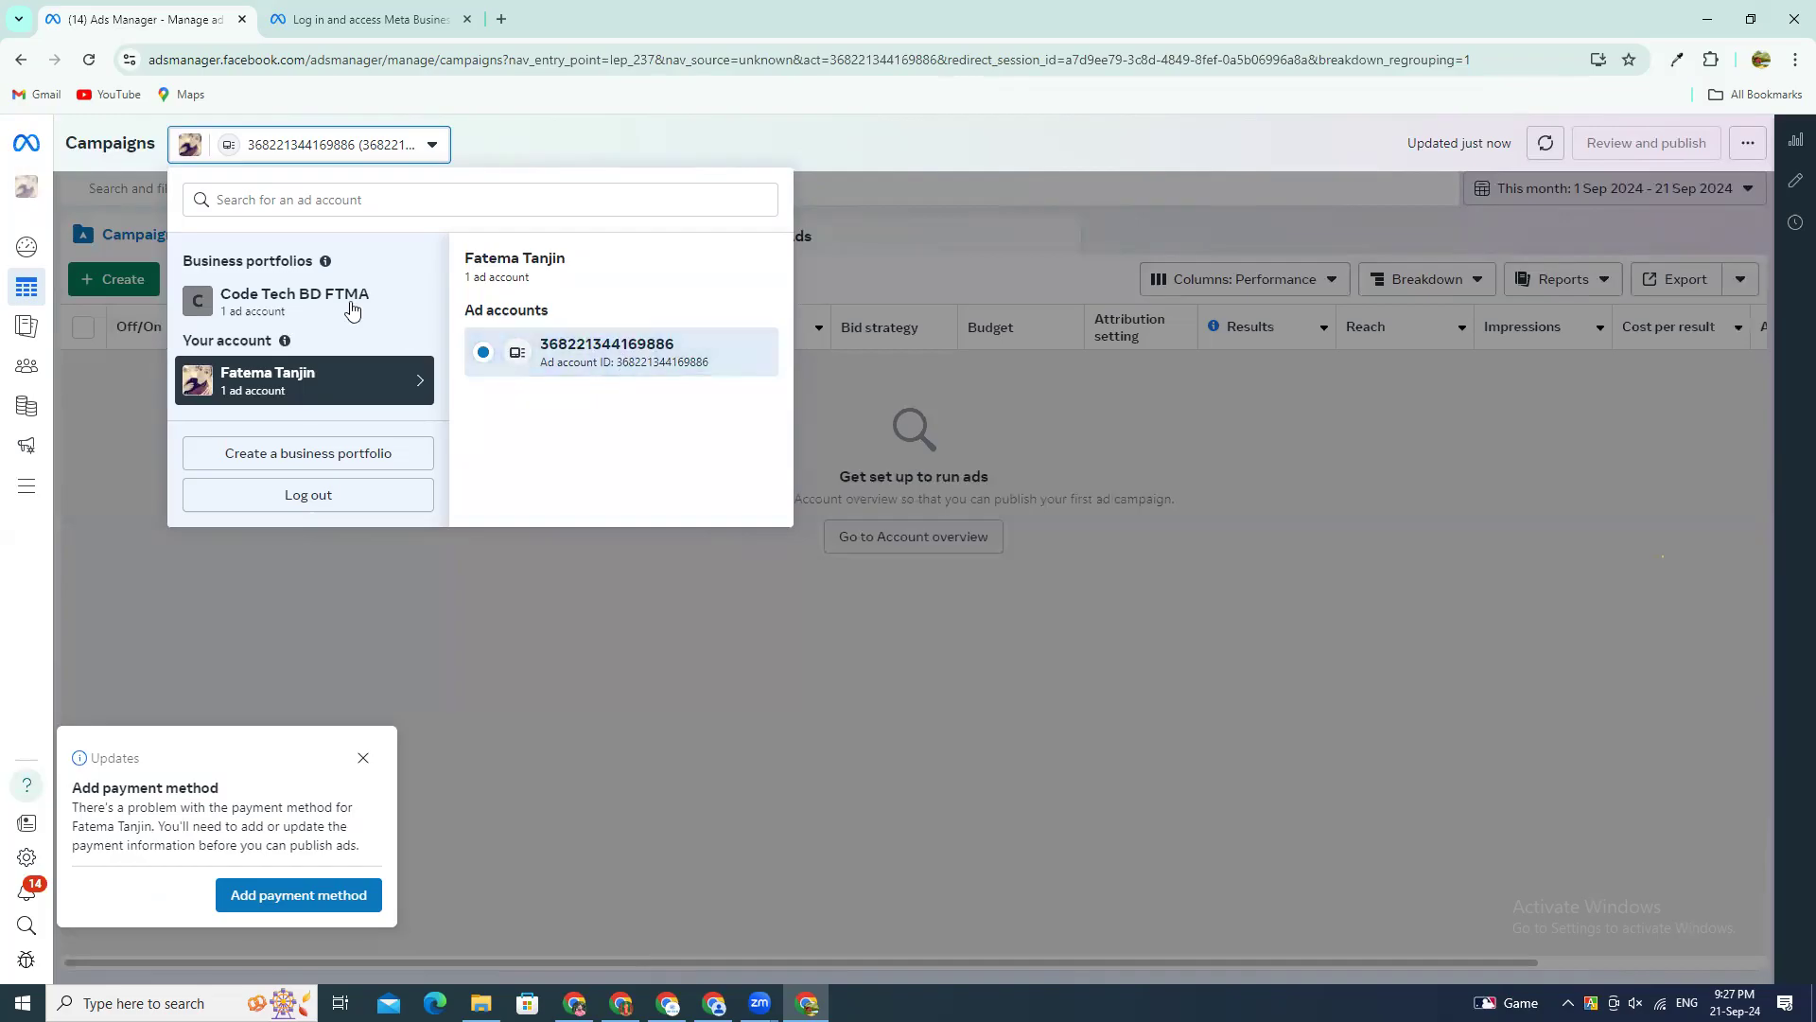
{"action": "left_click", "coordinate": [560, 364]}
{"action": "left_click", "coordinate": [151, 389]}
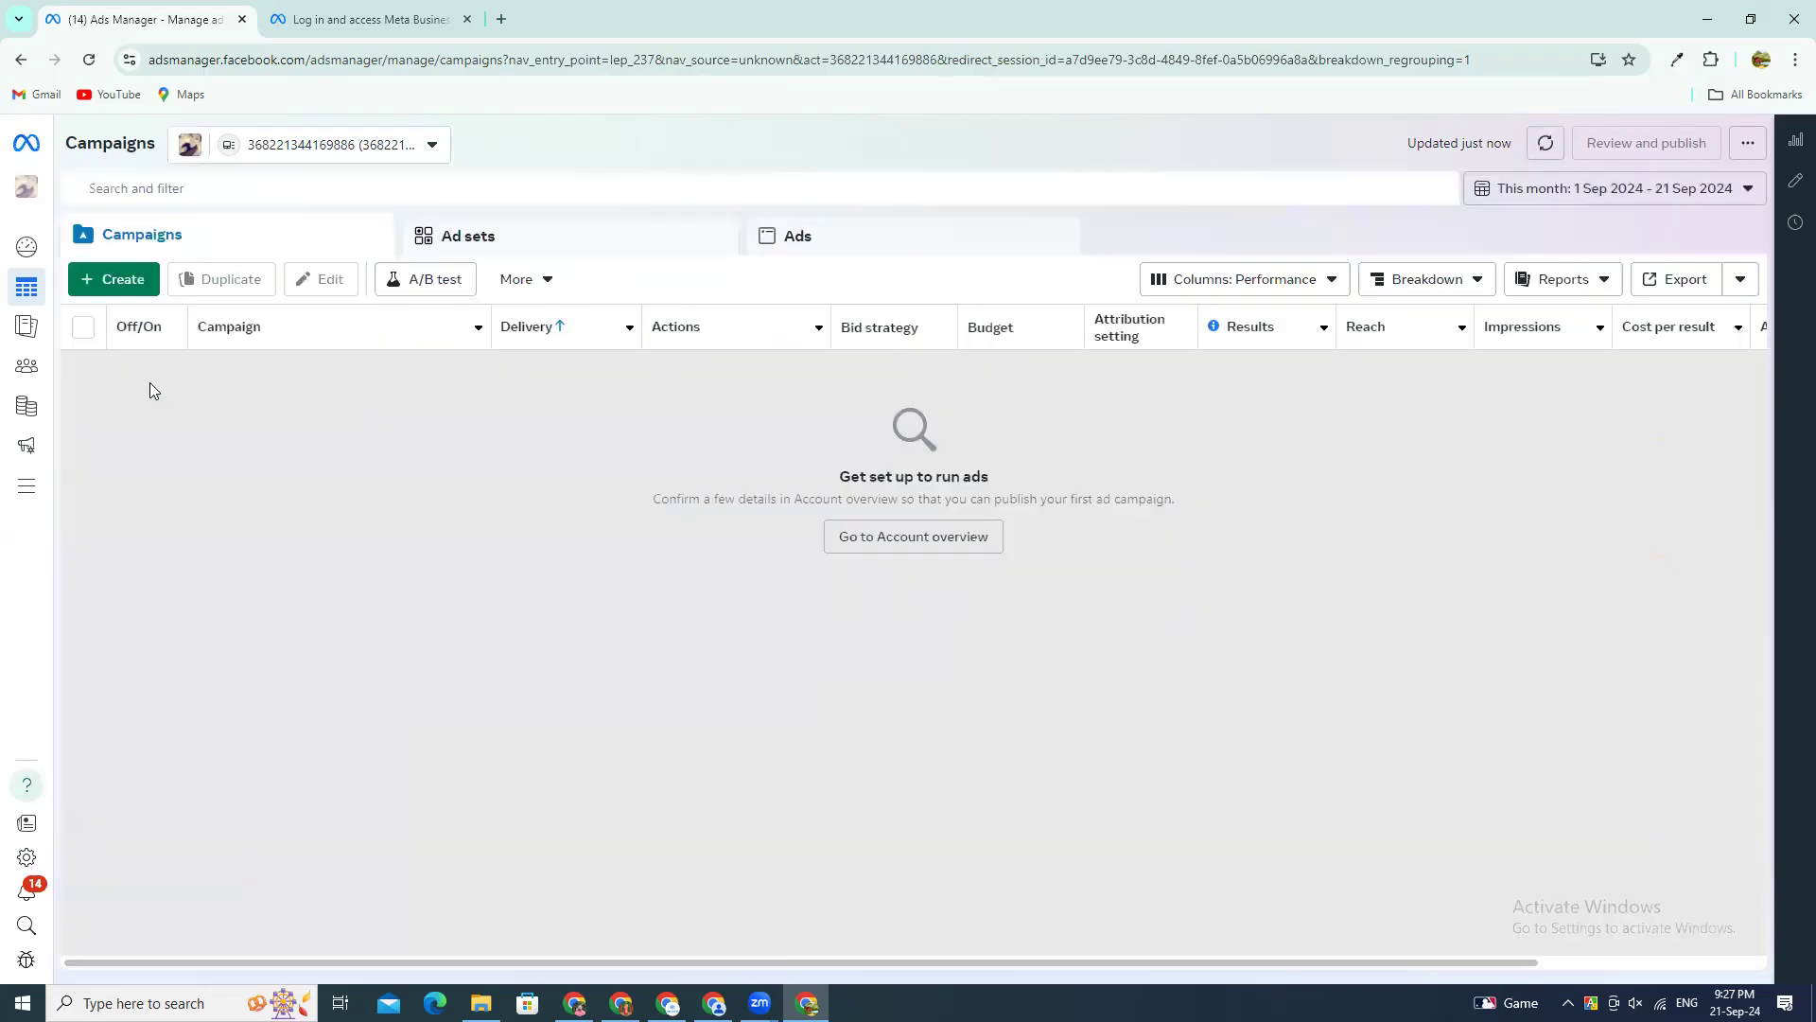
Step: Switch to the Code Tech BD FTMA ad account in its business portfolio
{"action": "mouse_move", "coordinate": [47, 301]}
{"action": "left_click", "coordinate": [314, 161]}
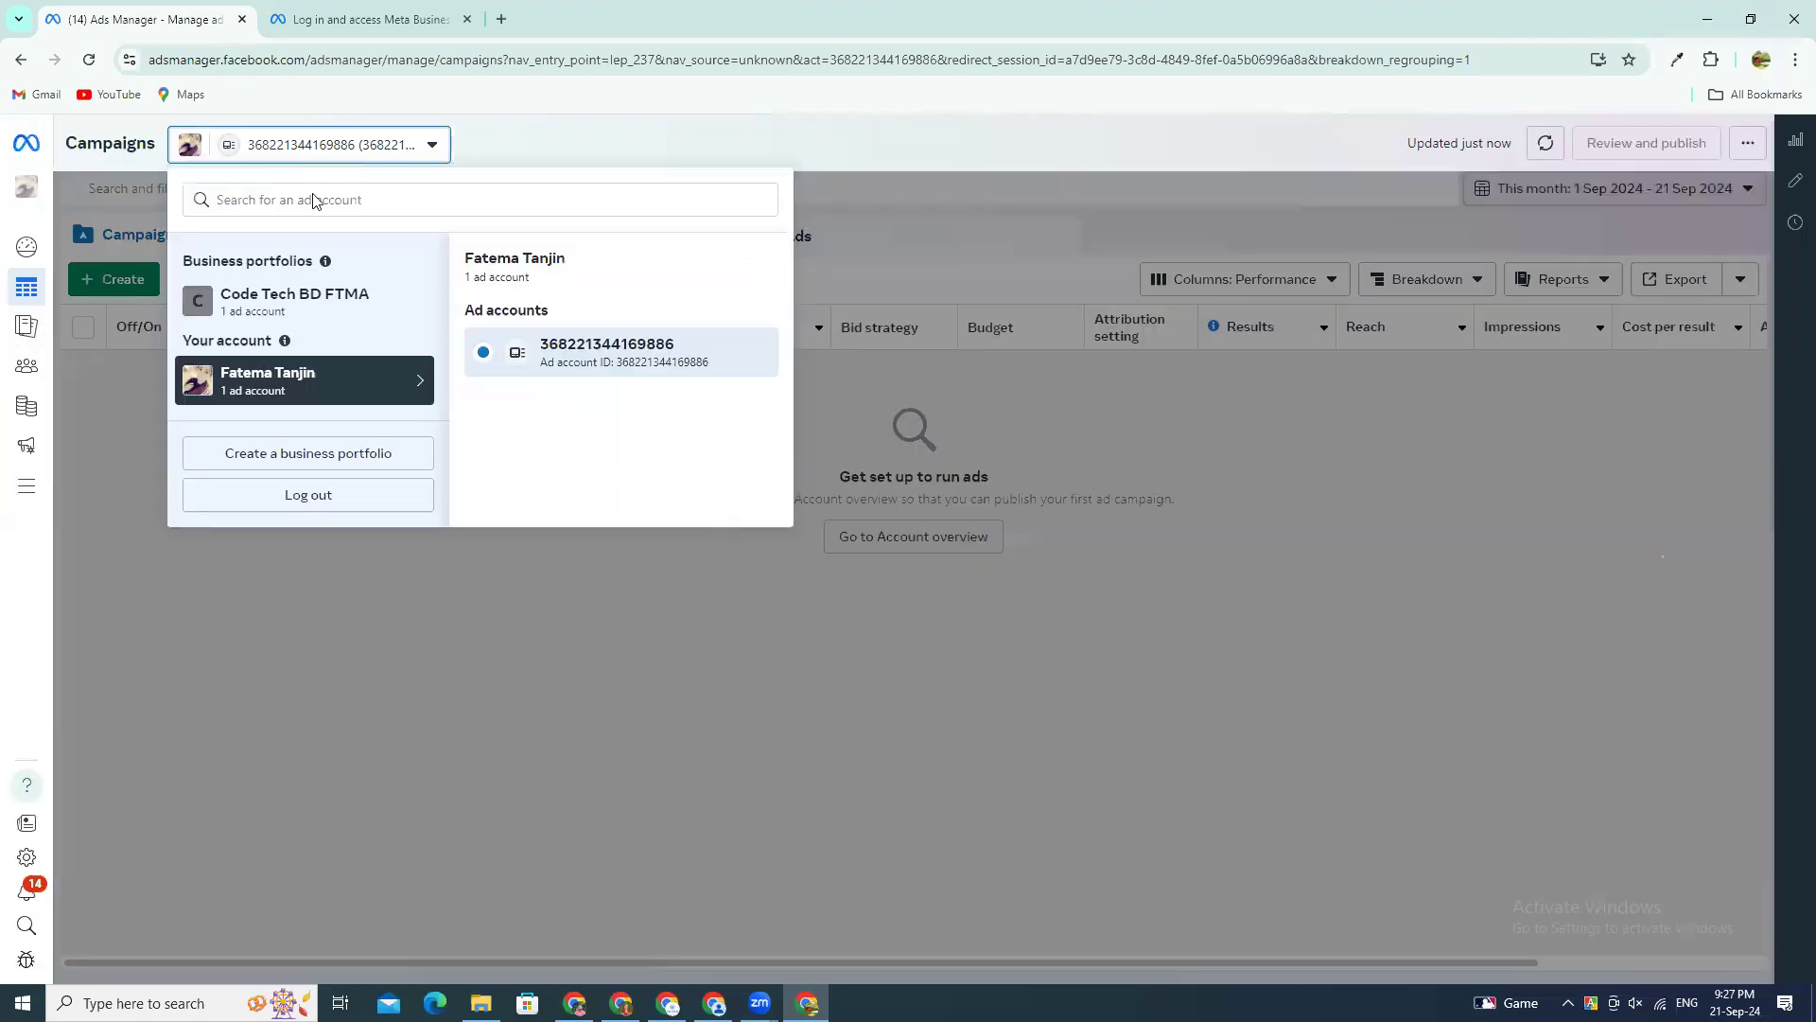
{"action": "left_click", "coordinate": [272, 310]}
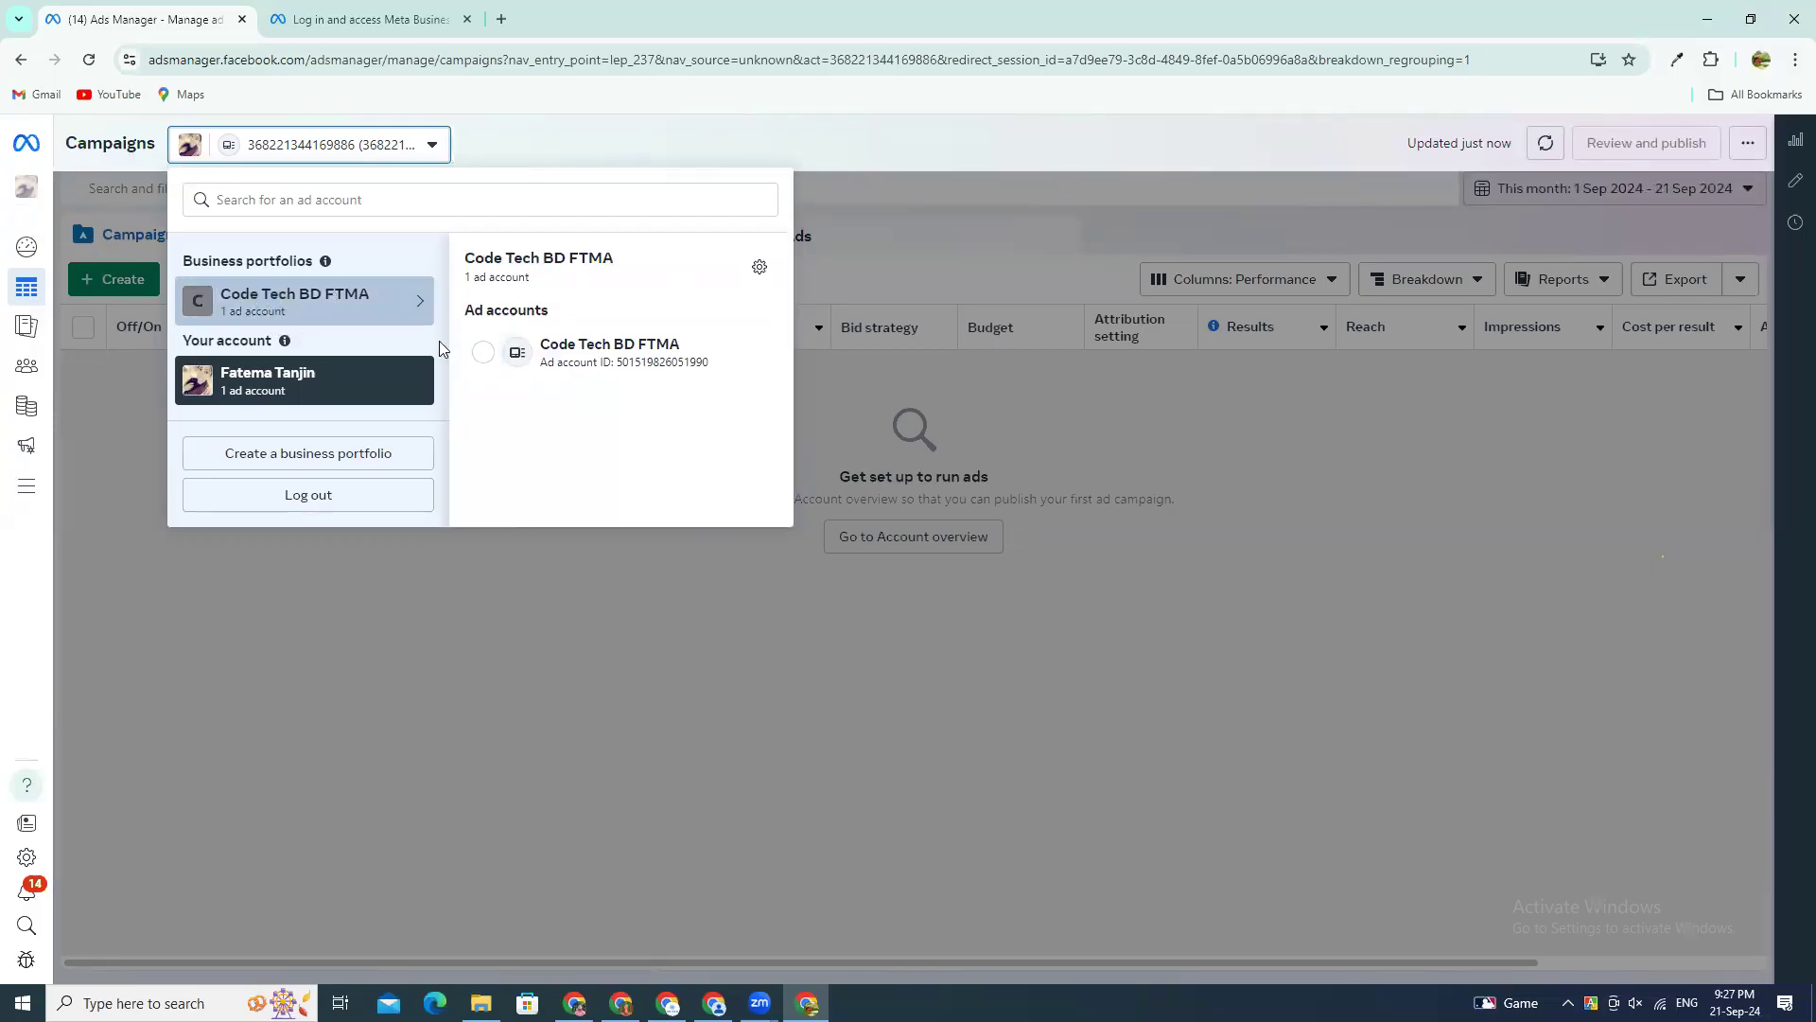
{"action": "left_click", "coordinate": [589, 351]}
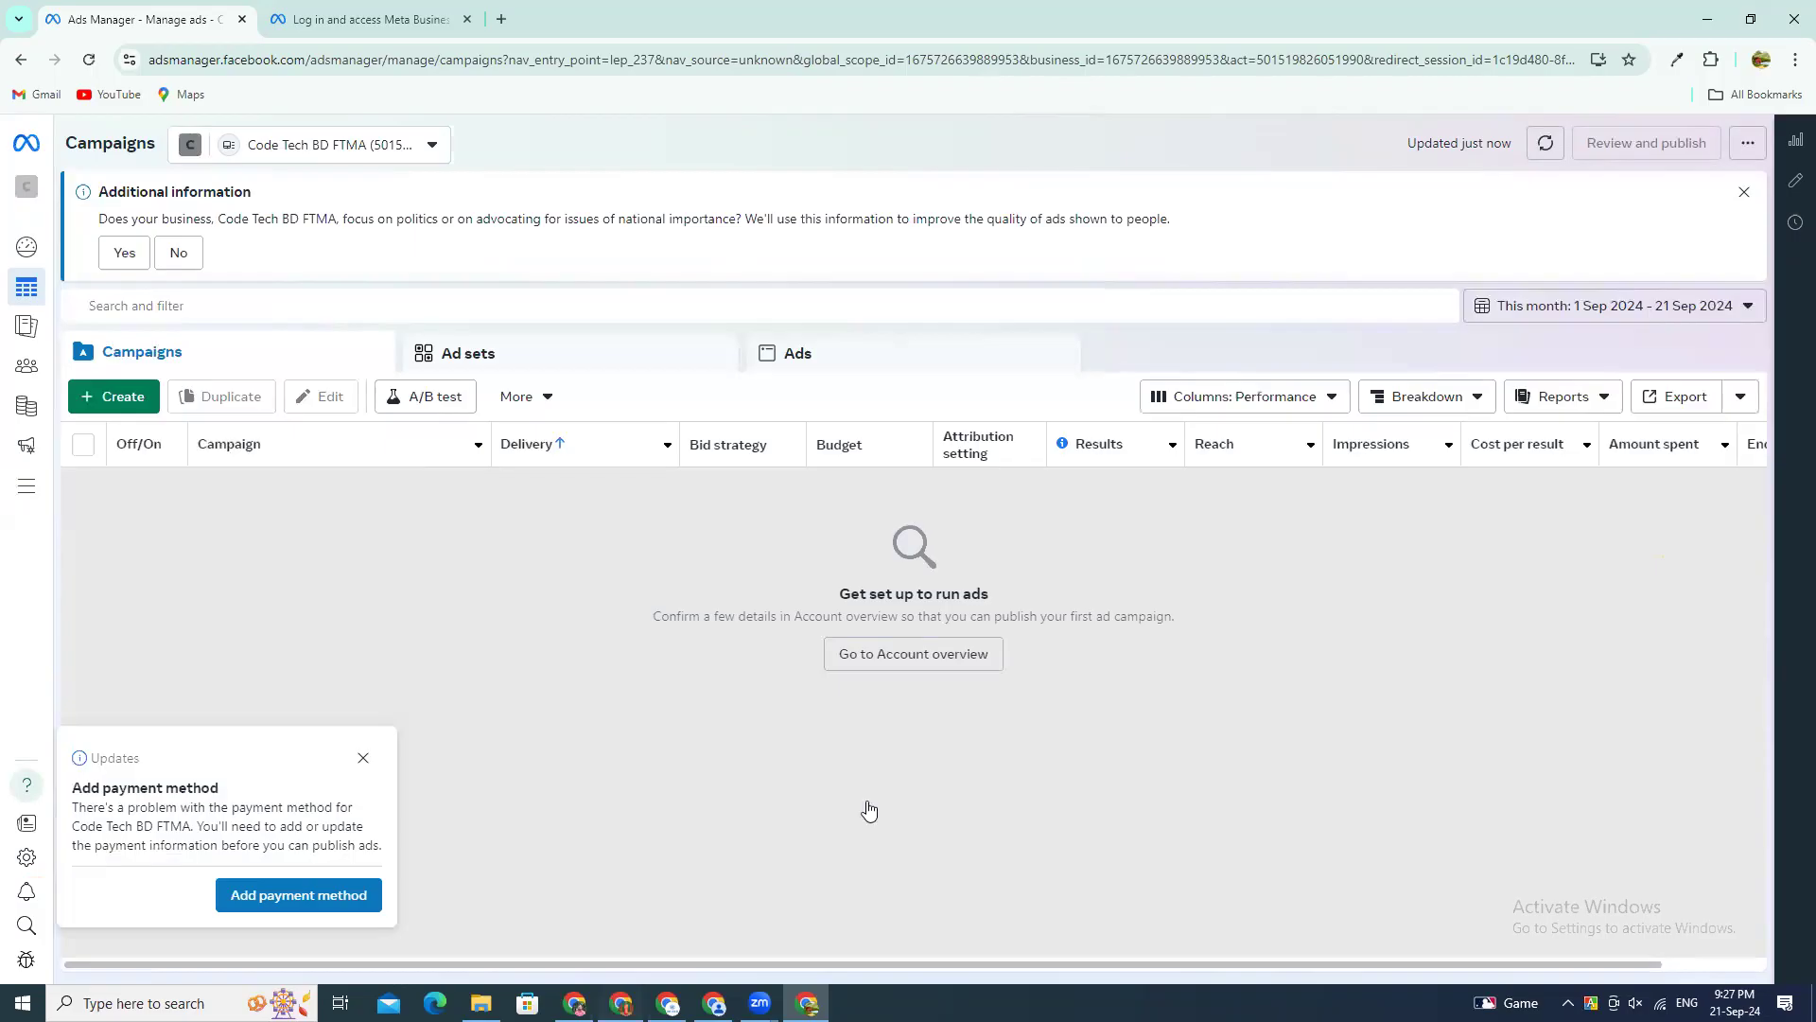
Step: Open the account overview of the Code Tech BD FTMA ad account
{"action": "key", "text": "alt+Tab"}
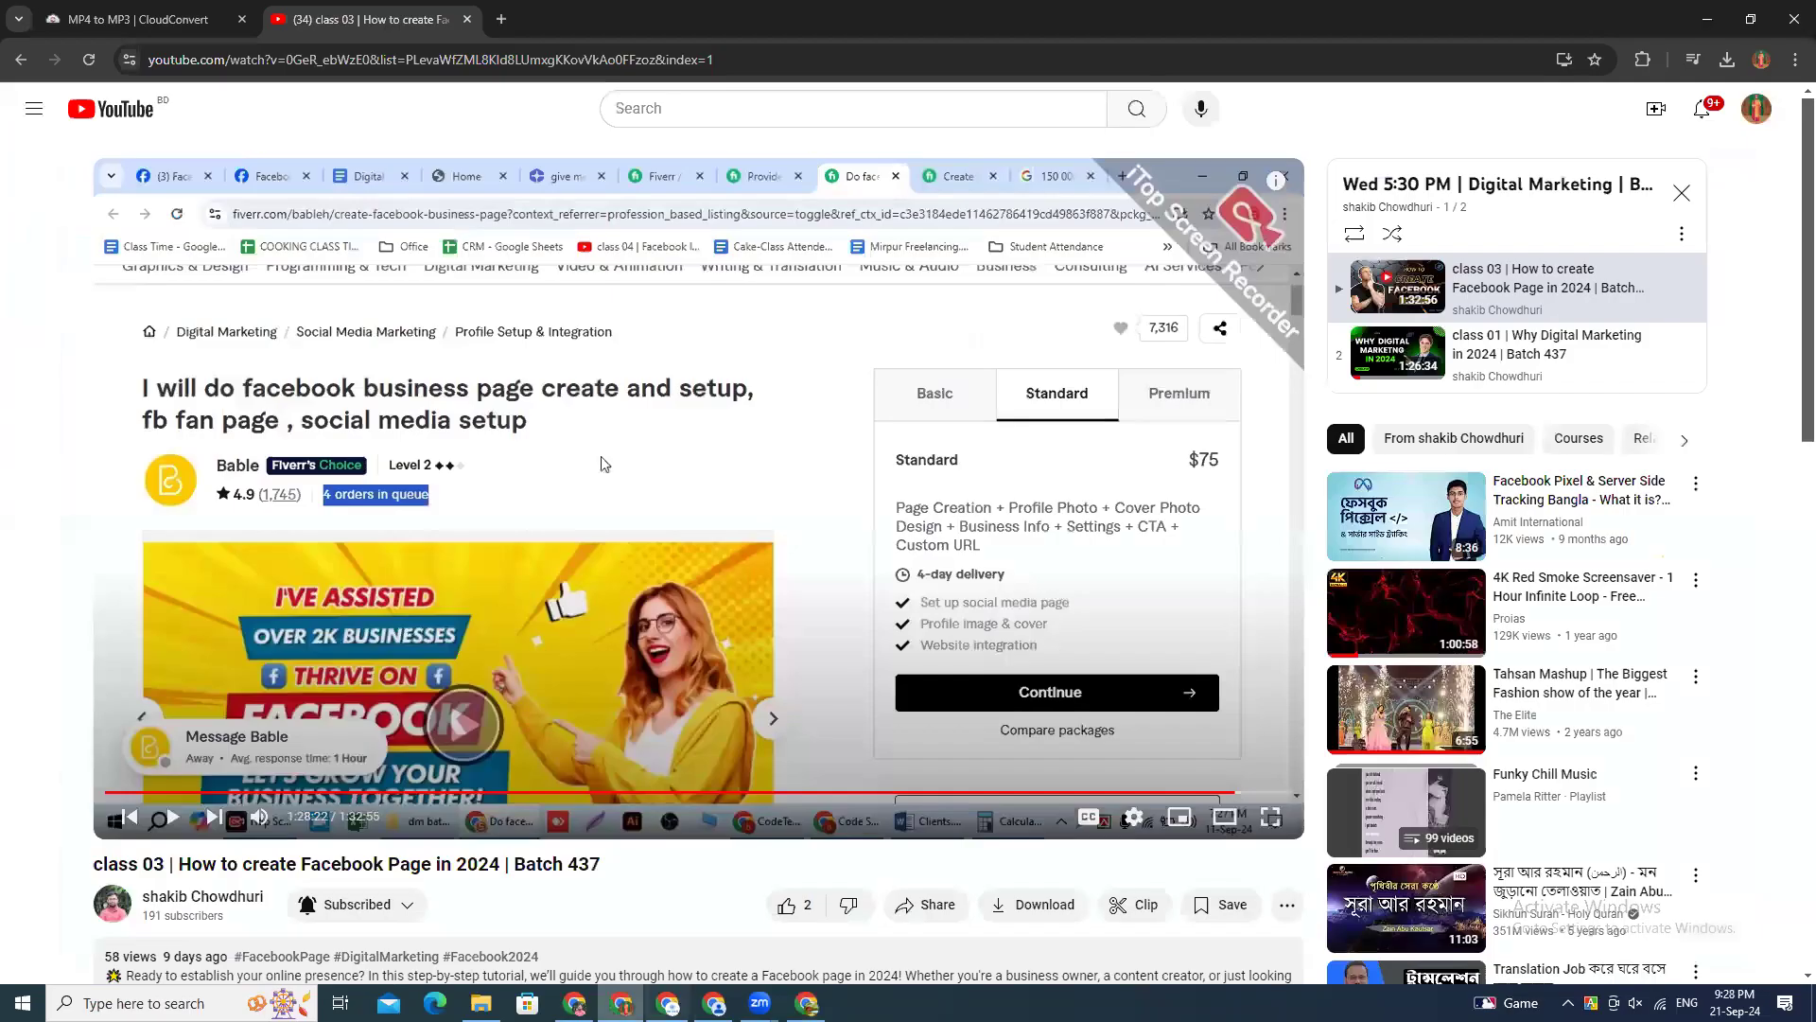
{"action": "key", "text": "alt+Tab"}
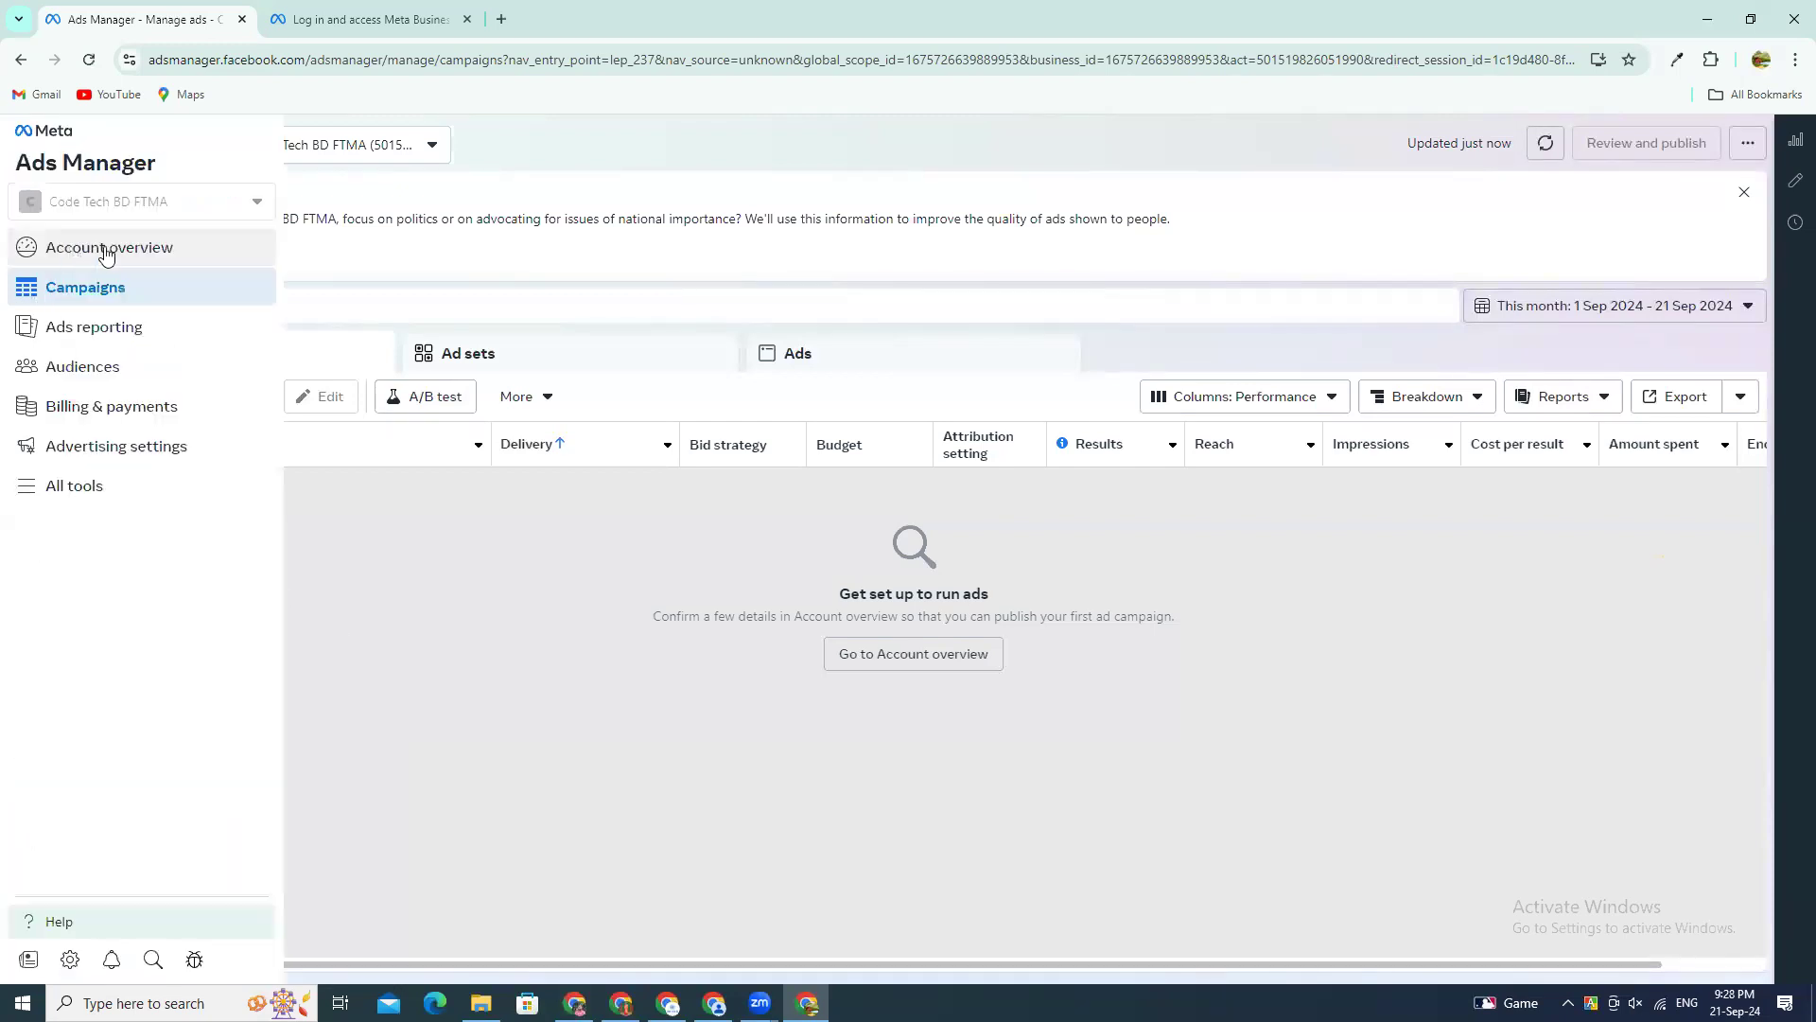
{"action": "left_click", "coordinate": [105, 254]}
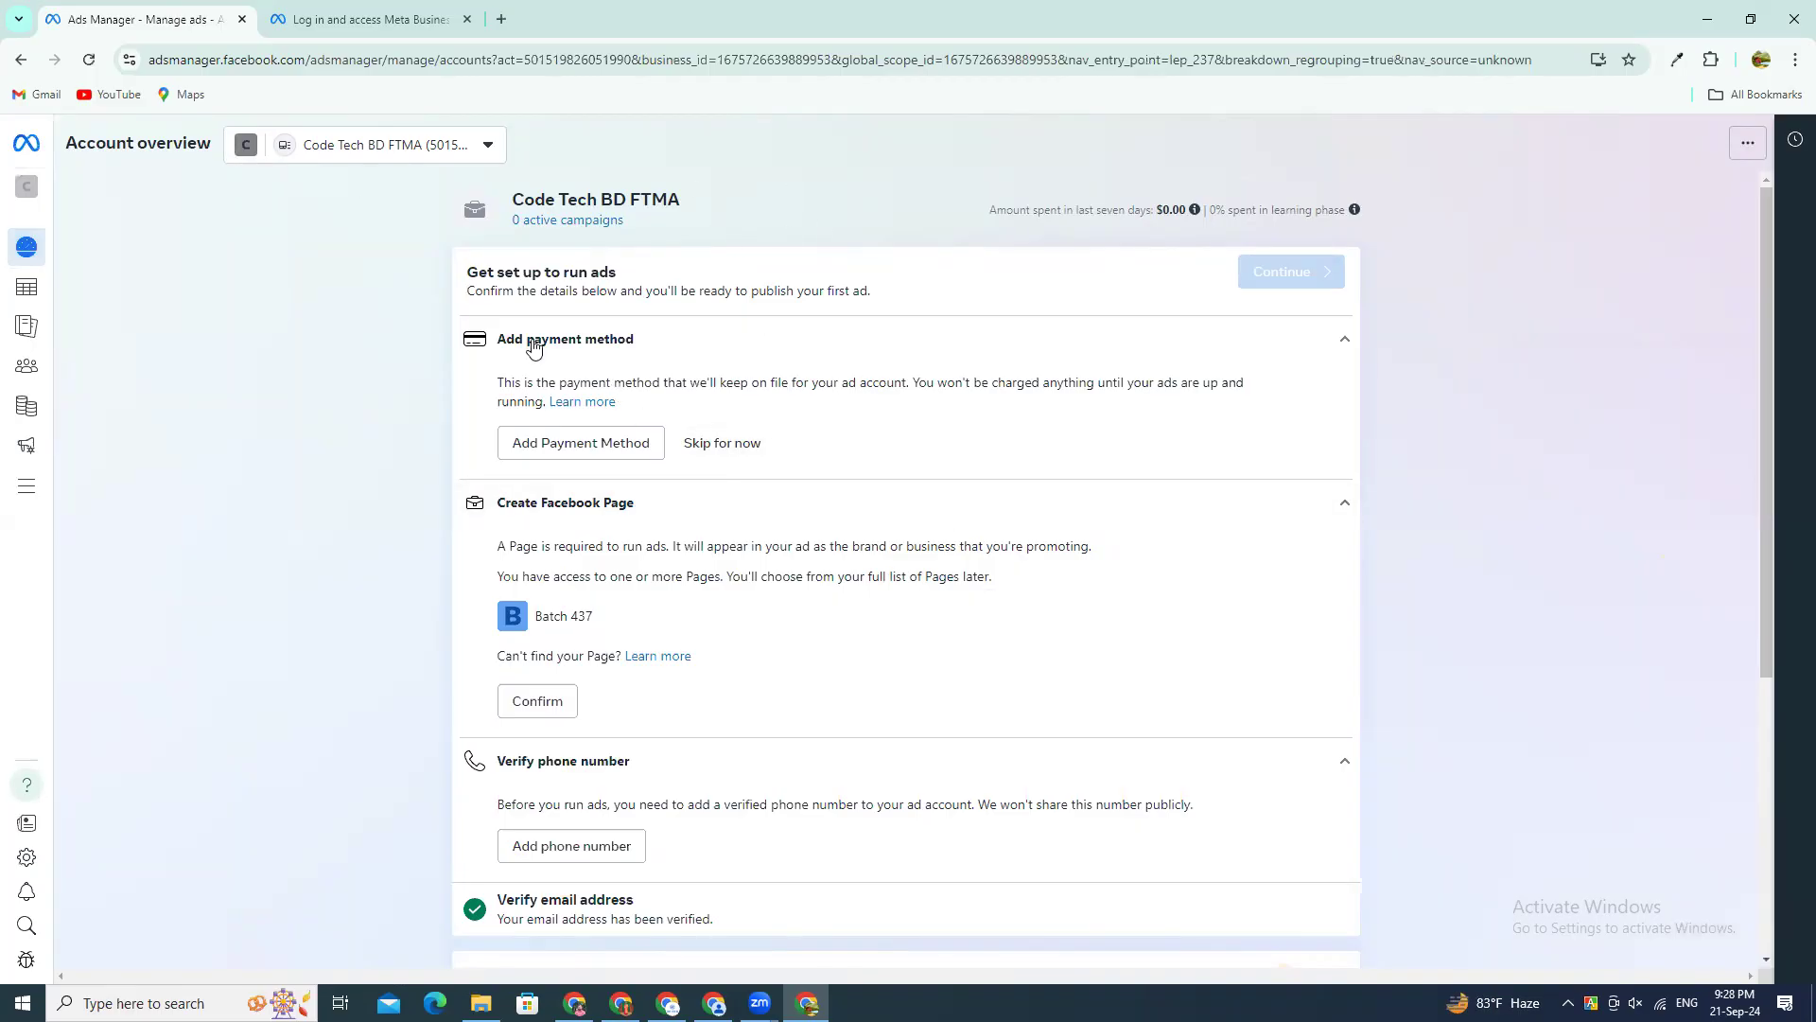
Step: Start adding a payment method and accept Bangladesh, US Dollar and the Dhaka, Asia (GMT+06:00) time zone as business location and currency
{"action": "left_click", "coordinate": [573, 448]}
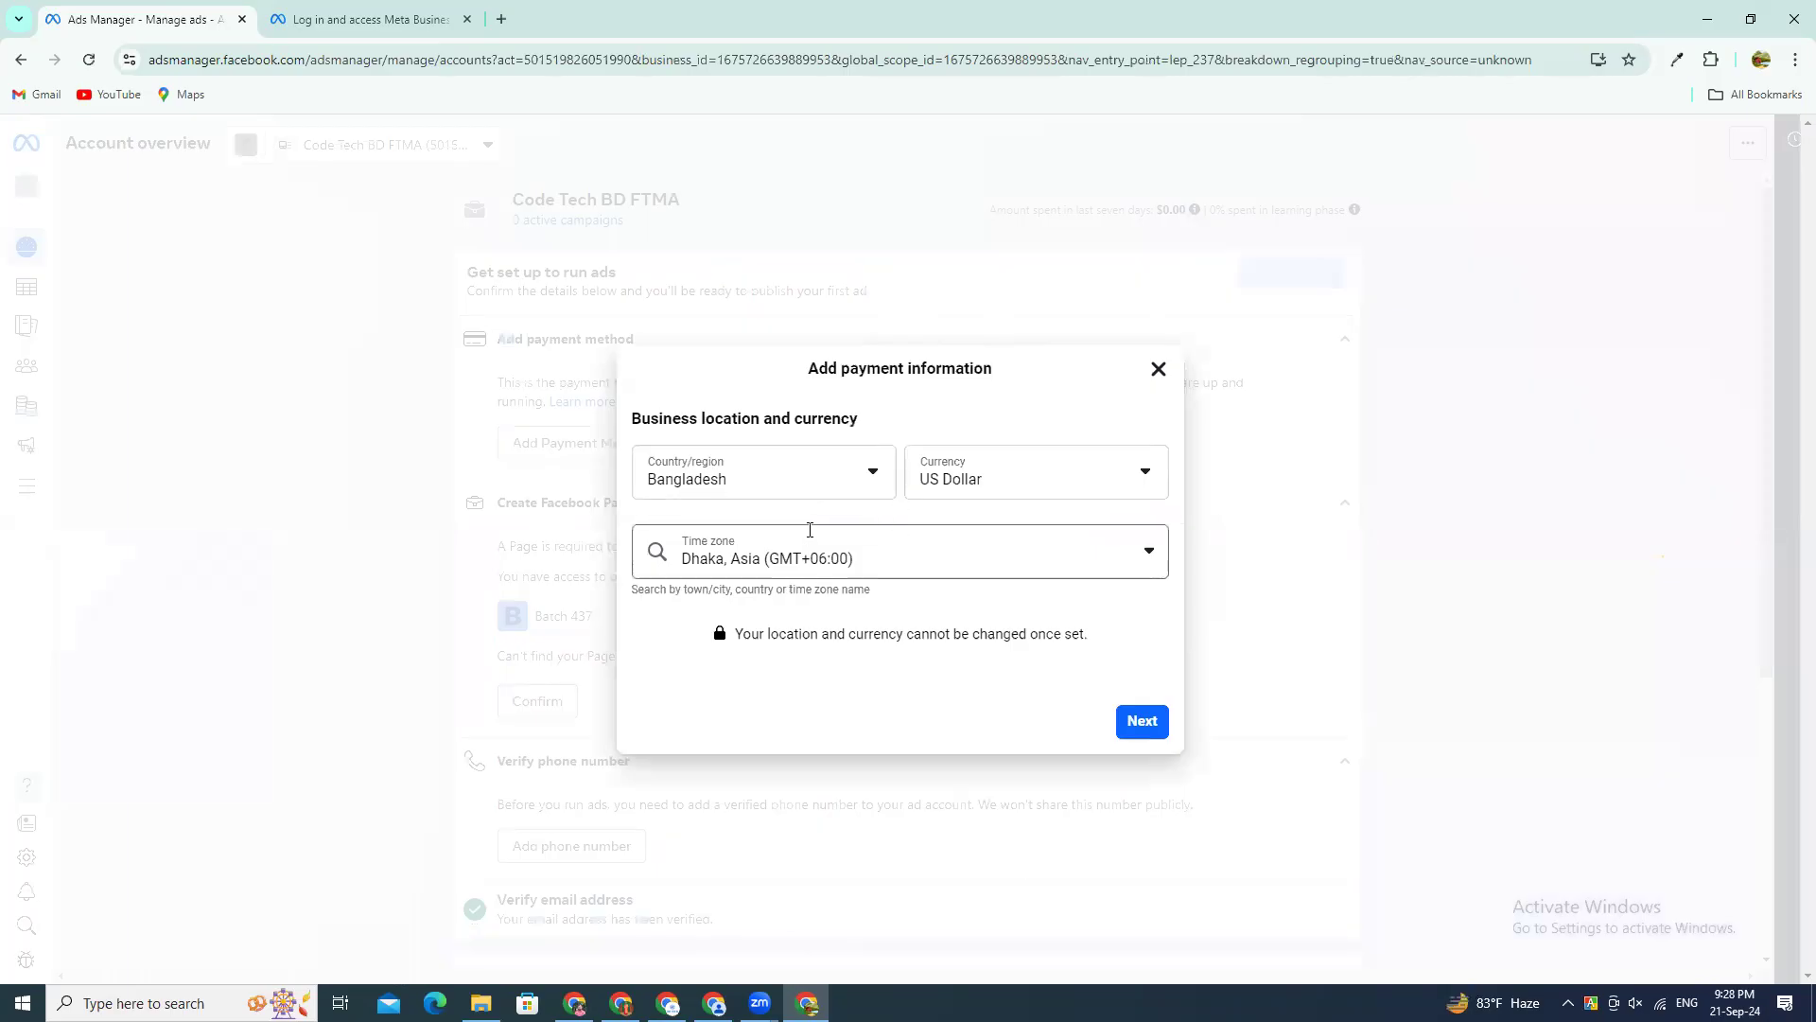
{"action": "left_click_drag", "start_coordinate": [640, 418], "coordinate": [931, 470]}
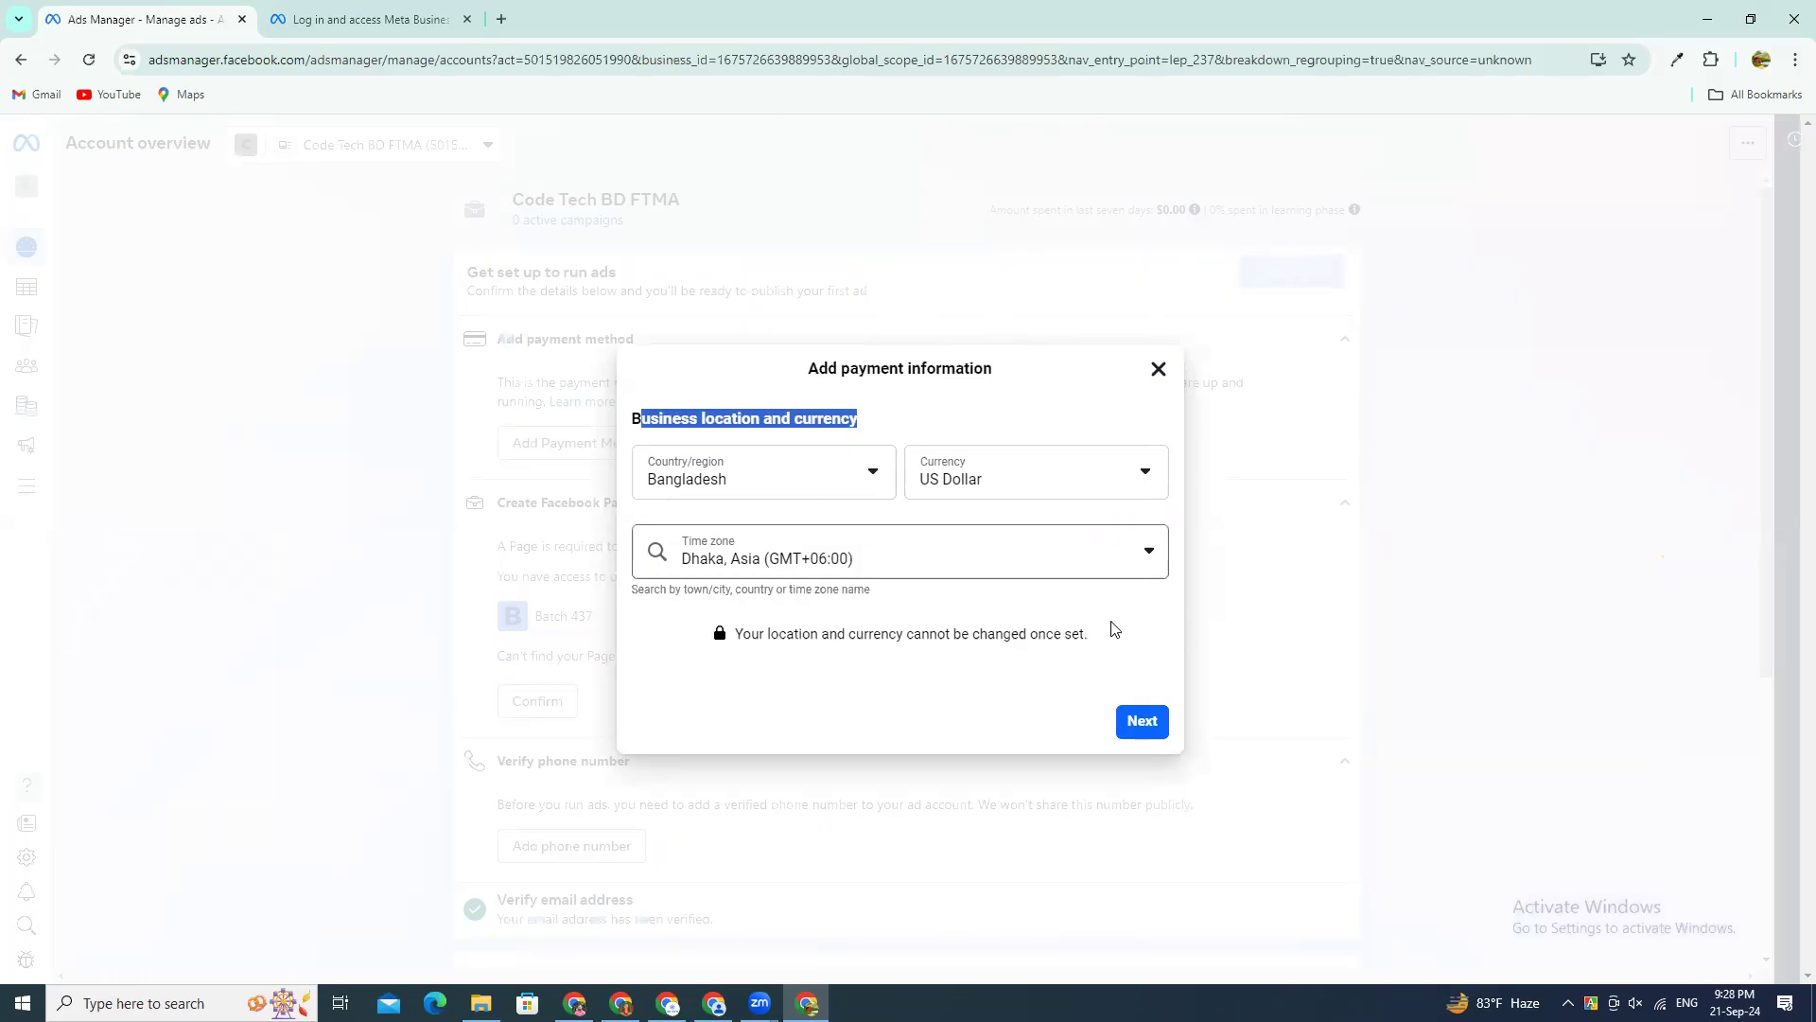
{"action": "left_click", "coordinate": [1141, 722]}
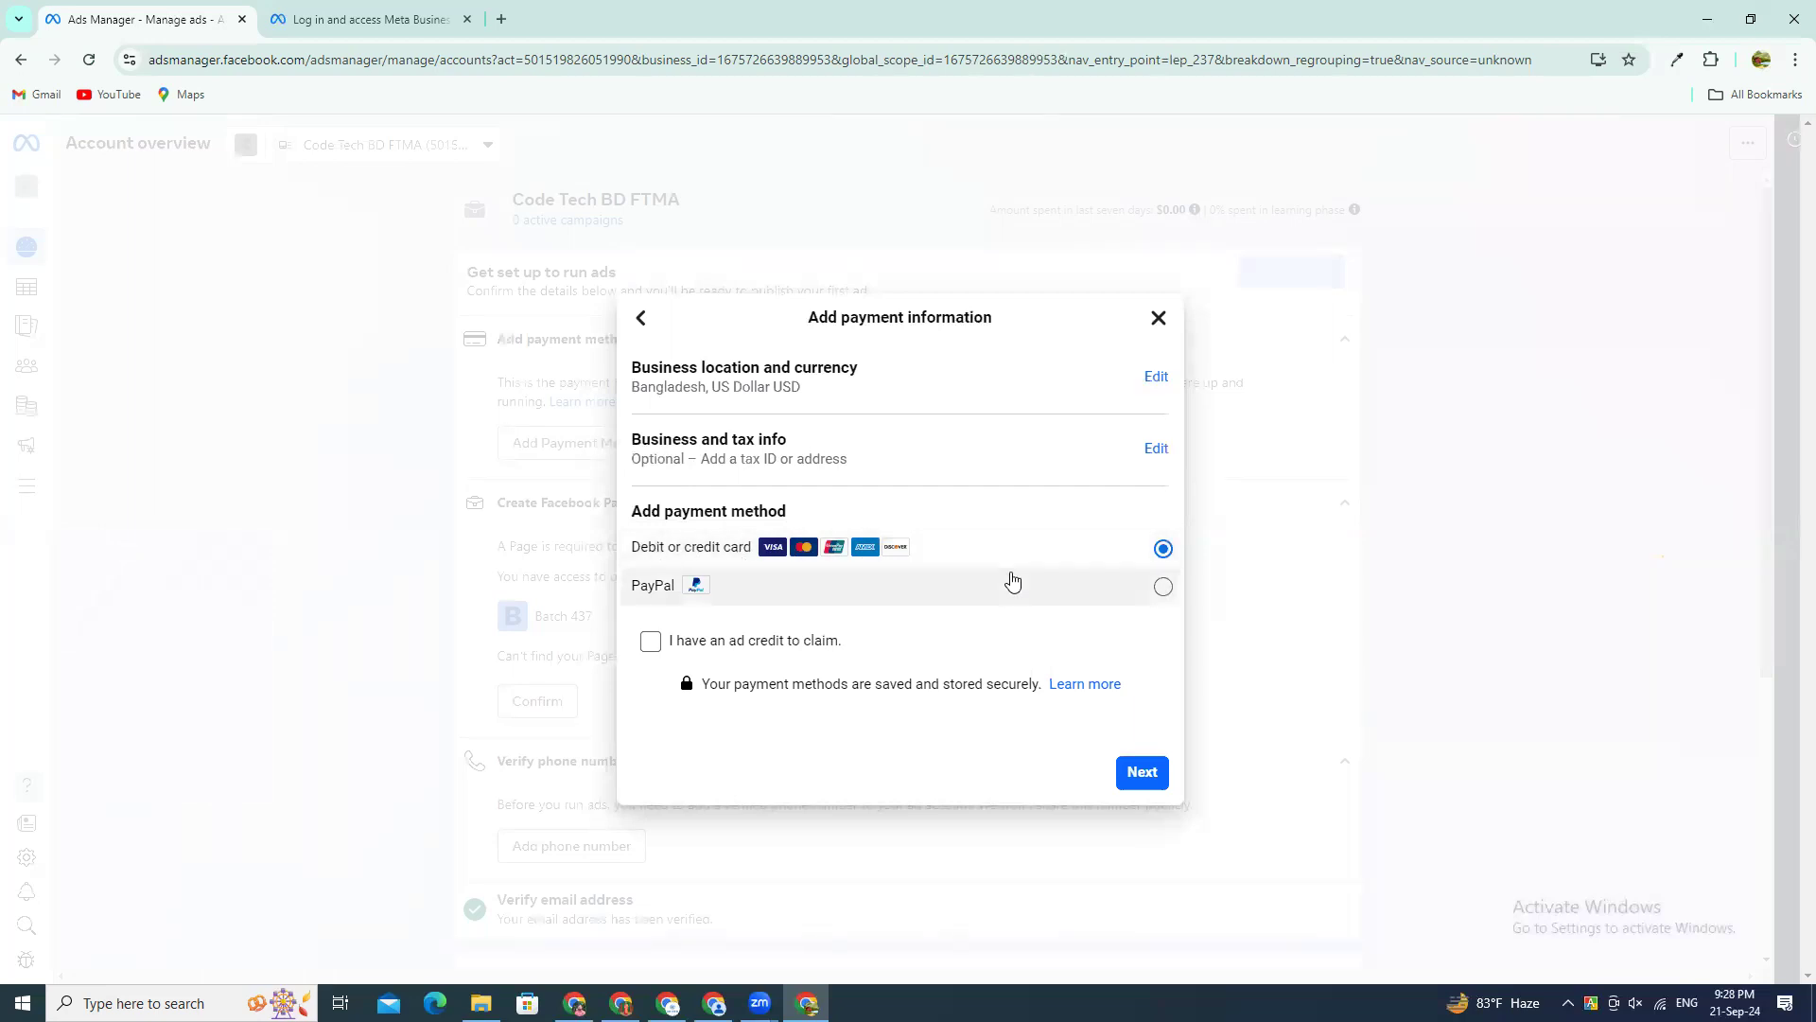
Step: Try adding PayPal as the payment method up to its login page, and close the payment dialog in Ads Manager
{"action": "left_click", "coordinate": [754, 588]}
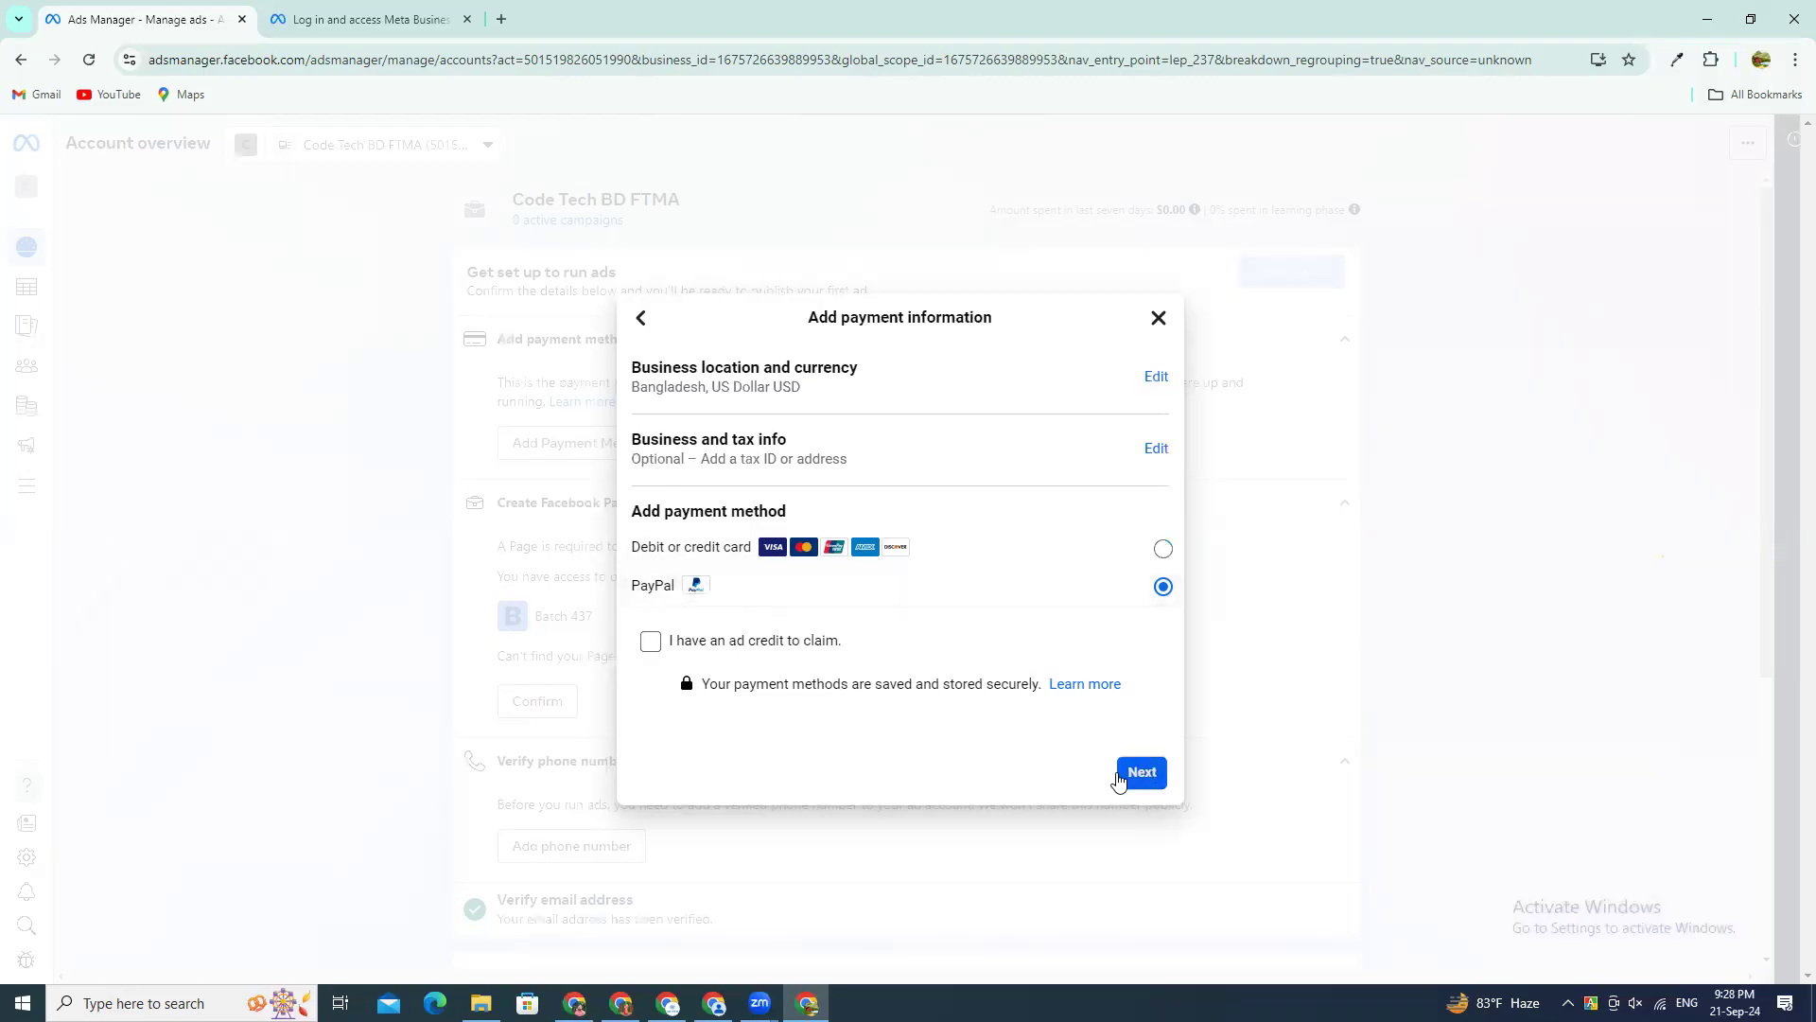
{"action": "left_click", "coordinate": [1122, 774]}
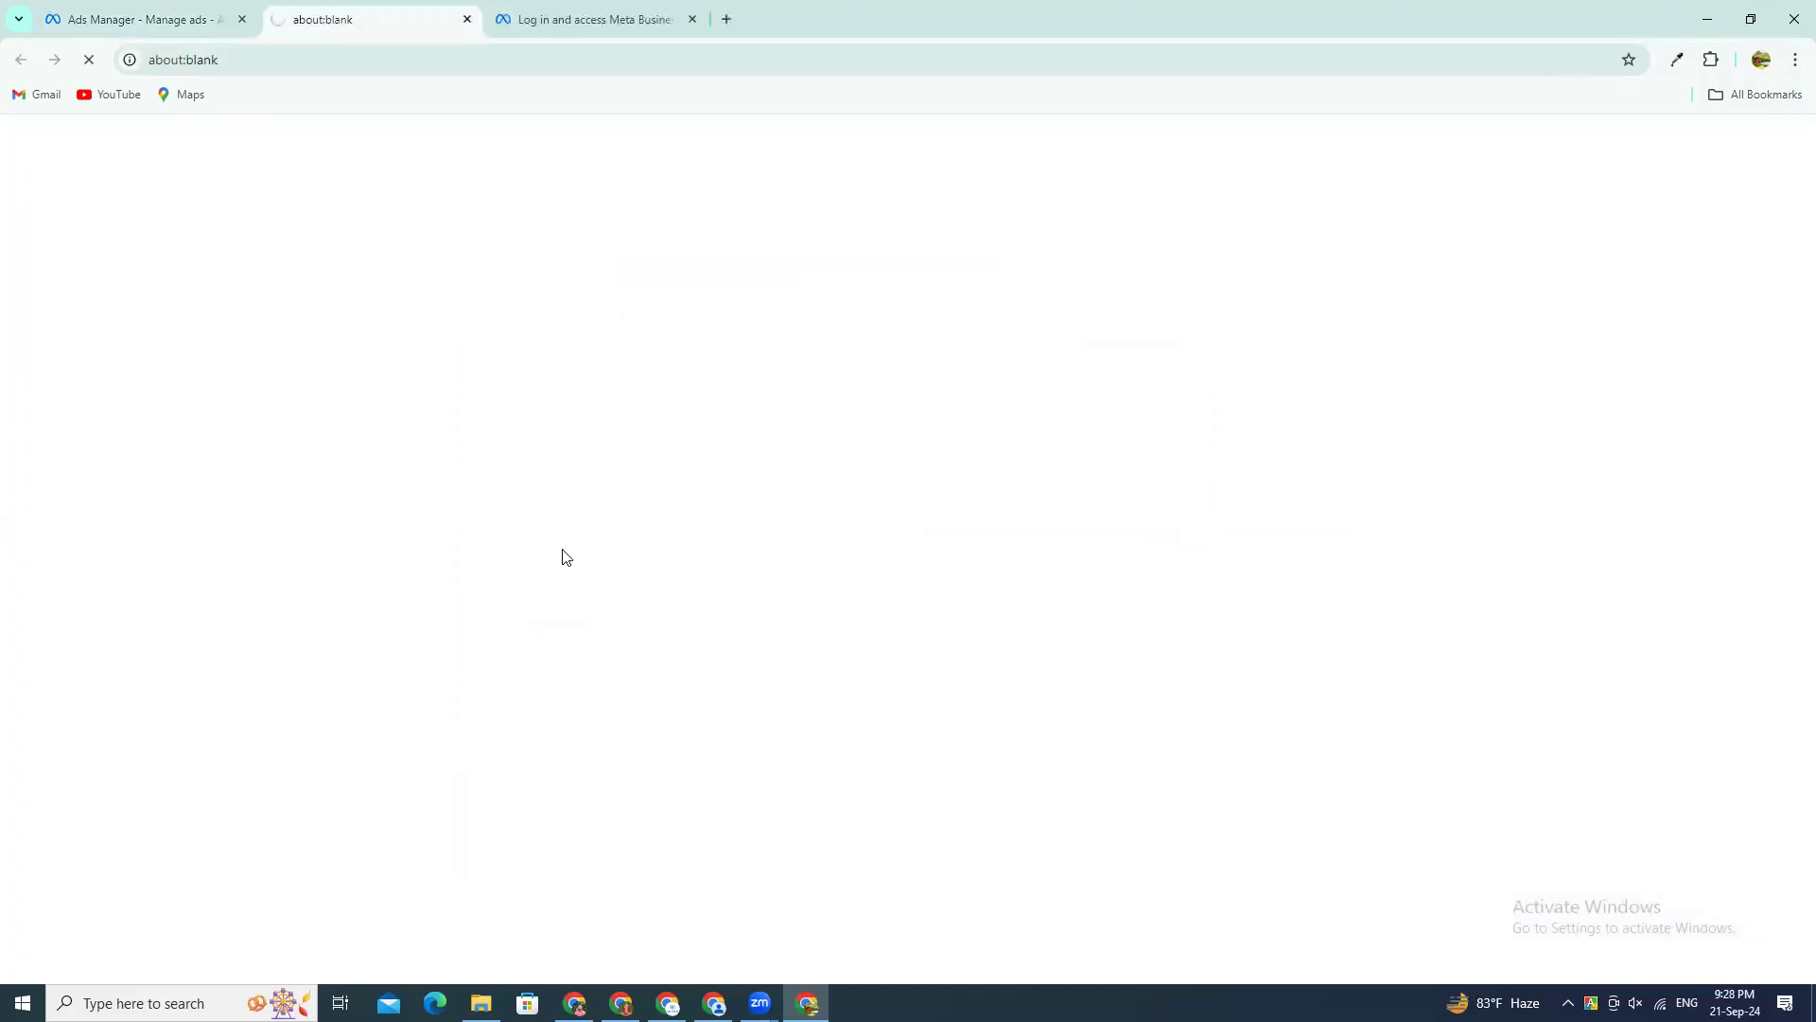
{"action": "left_click", "coordinate": [844, 450]}
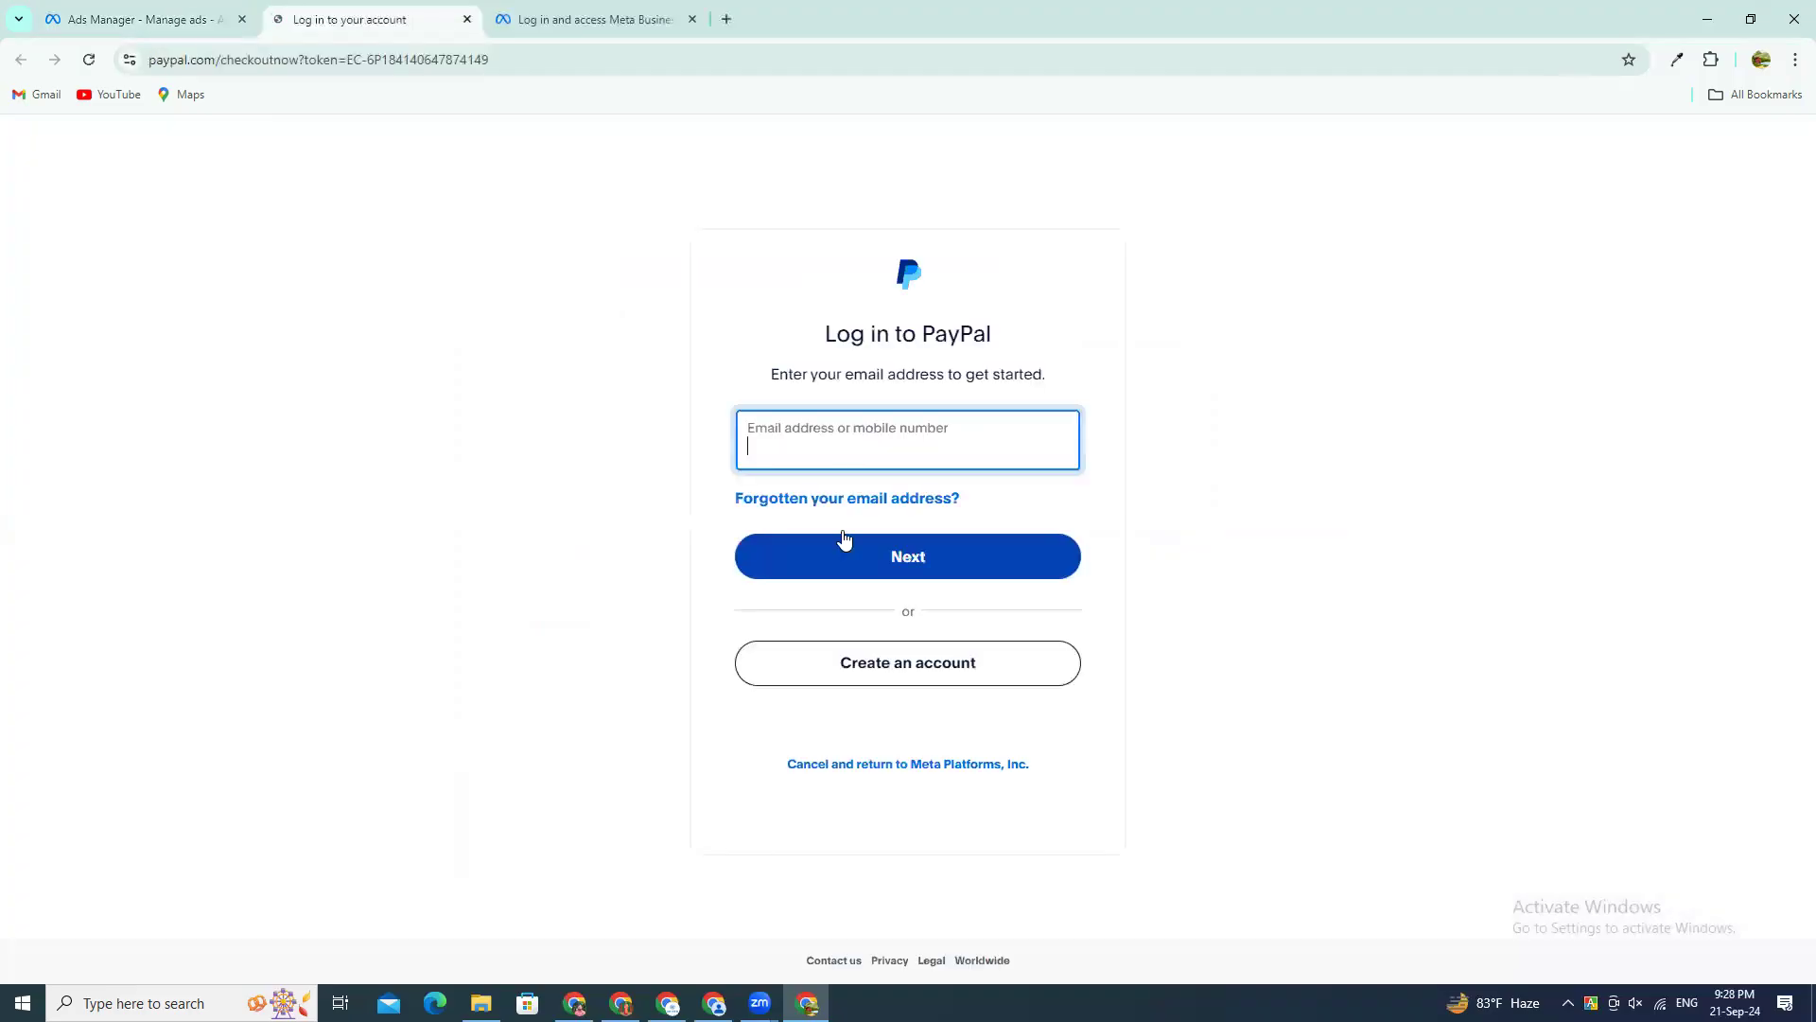
{"action": "left_click", "coordinate": [162, 13]}
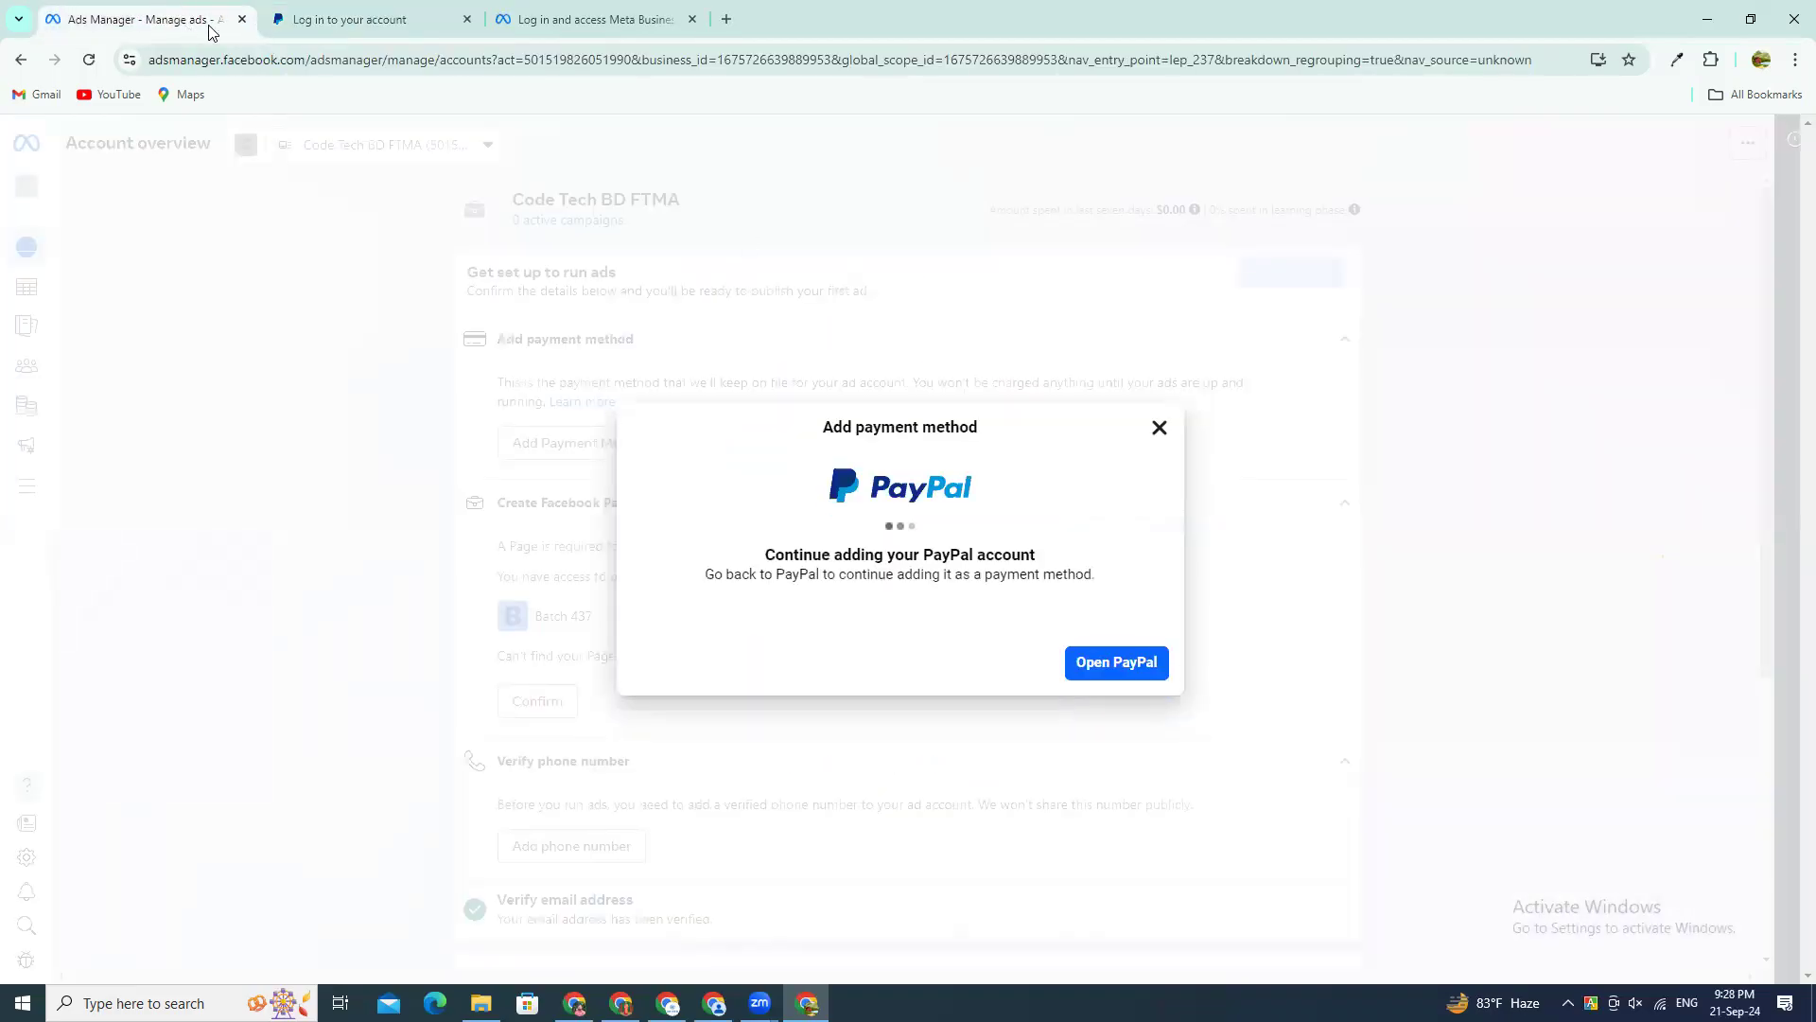
{"action": "left_click", "coordinate": [1159, 430]}
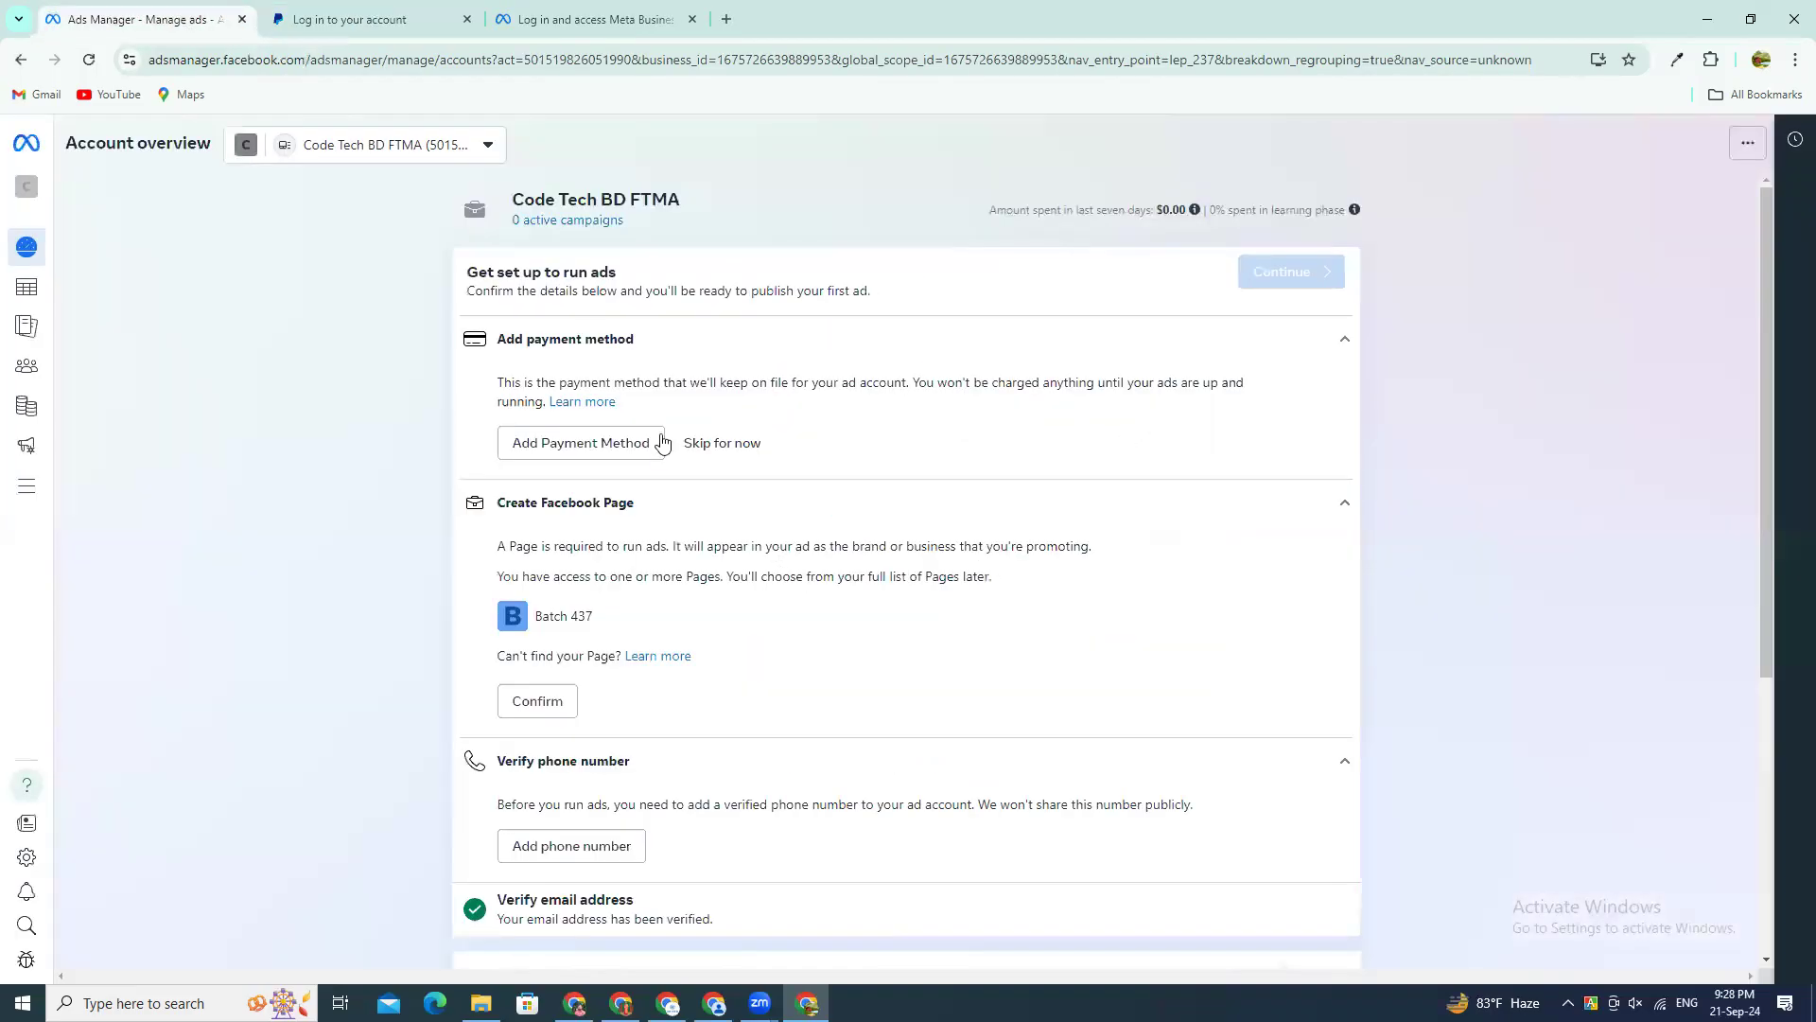
Step: Reopen the payment information dialog, and search Google in a new browser tab for "dual currency debit card"
{"action": "left_click", "coordinate": [555, 449]}
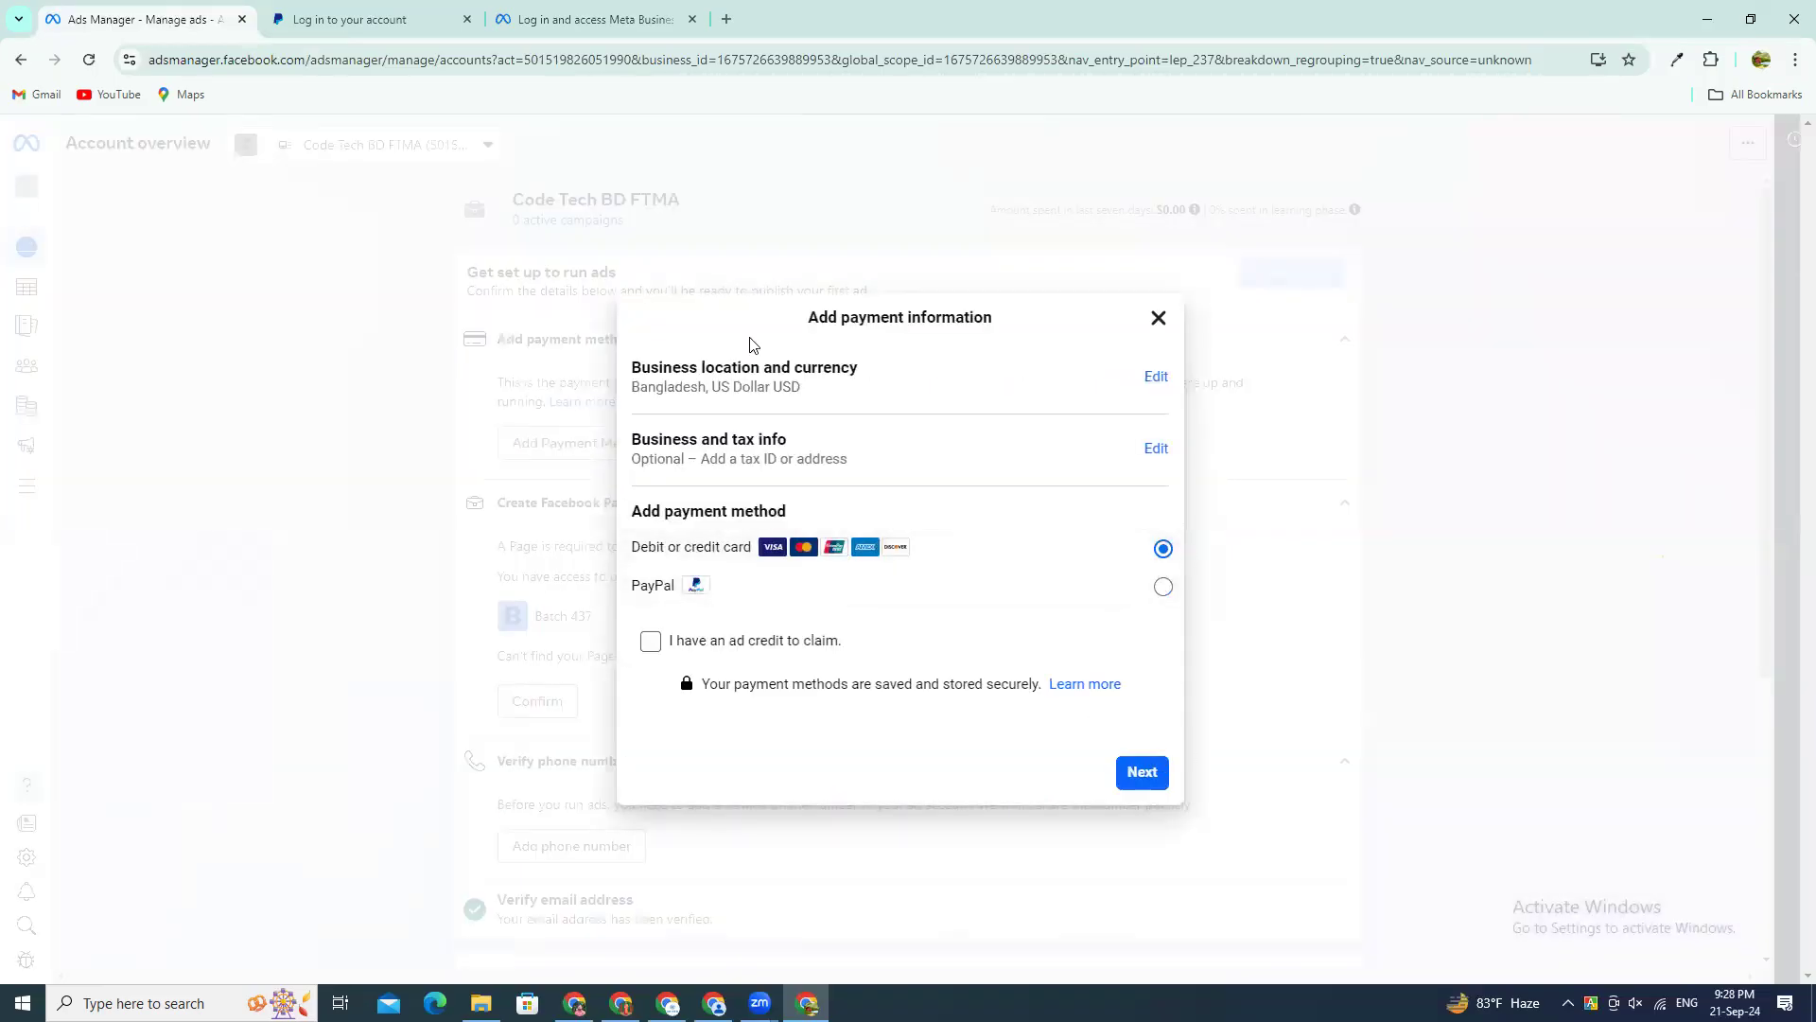
{"action": "left_click", "coordinate": [726, 19]}
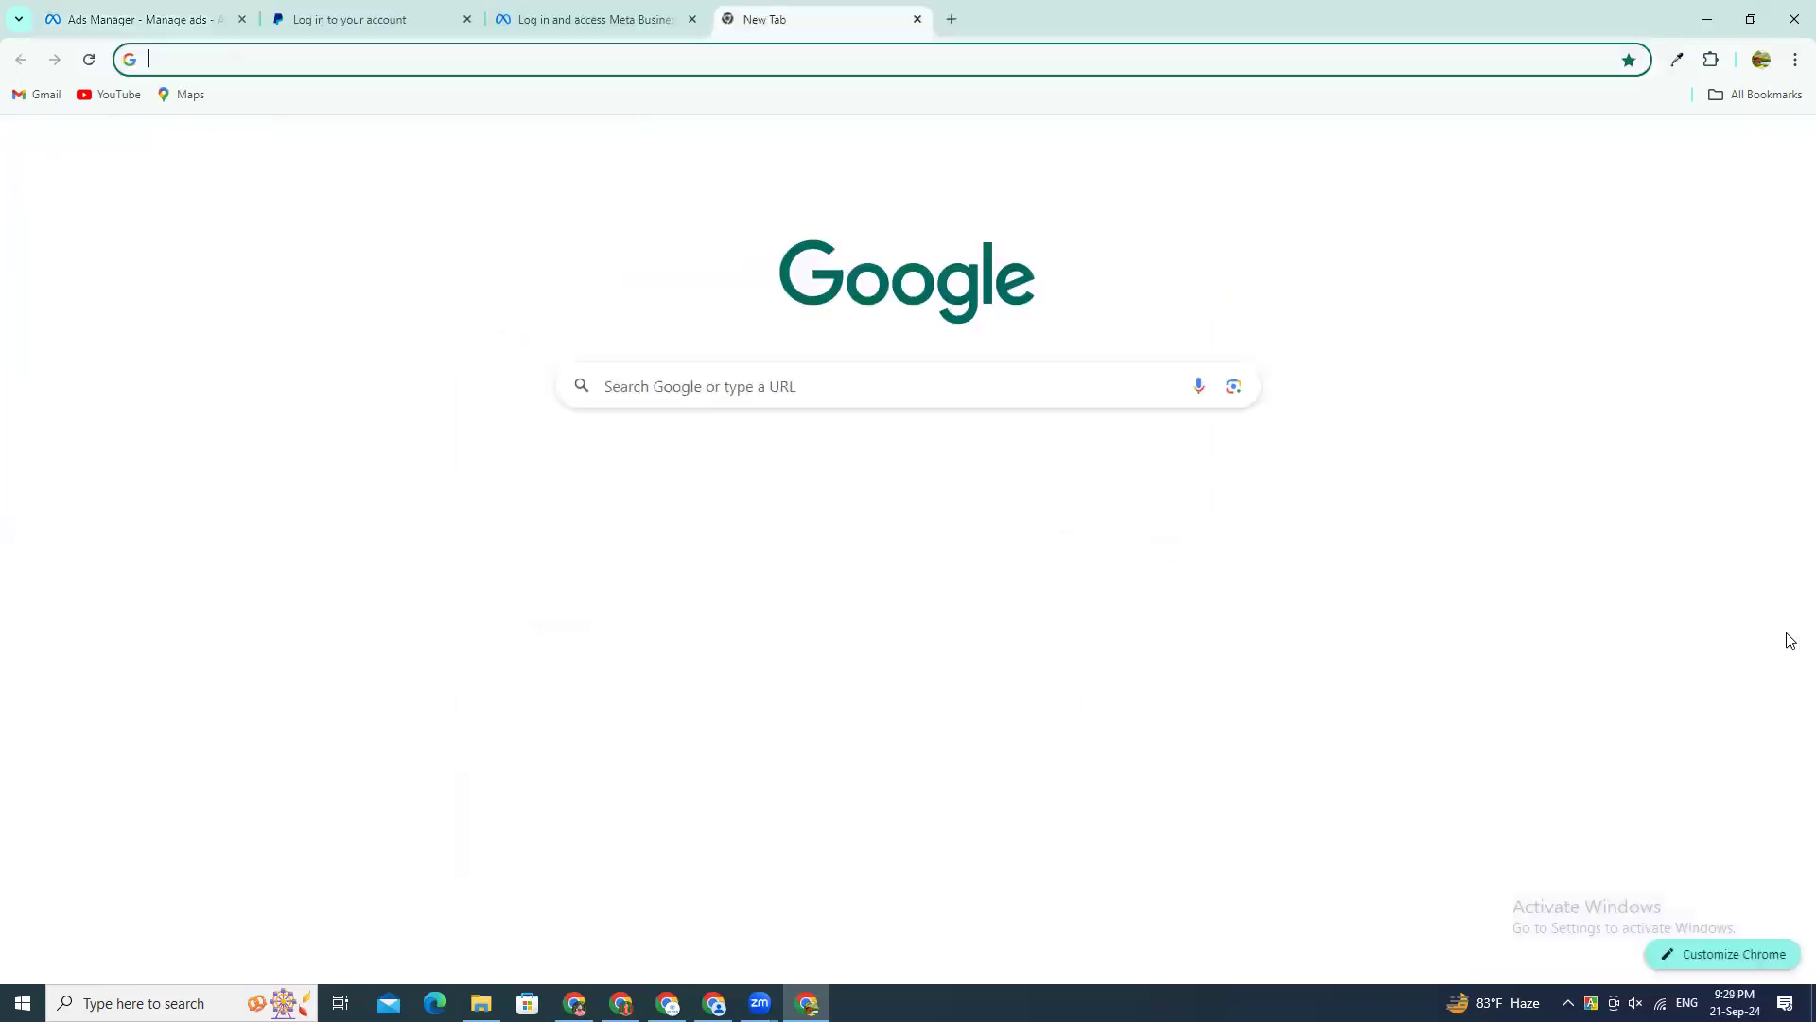
{"action": "type", "text": "dual cu"}
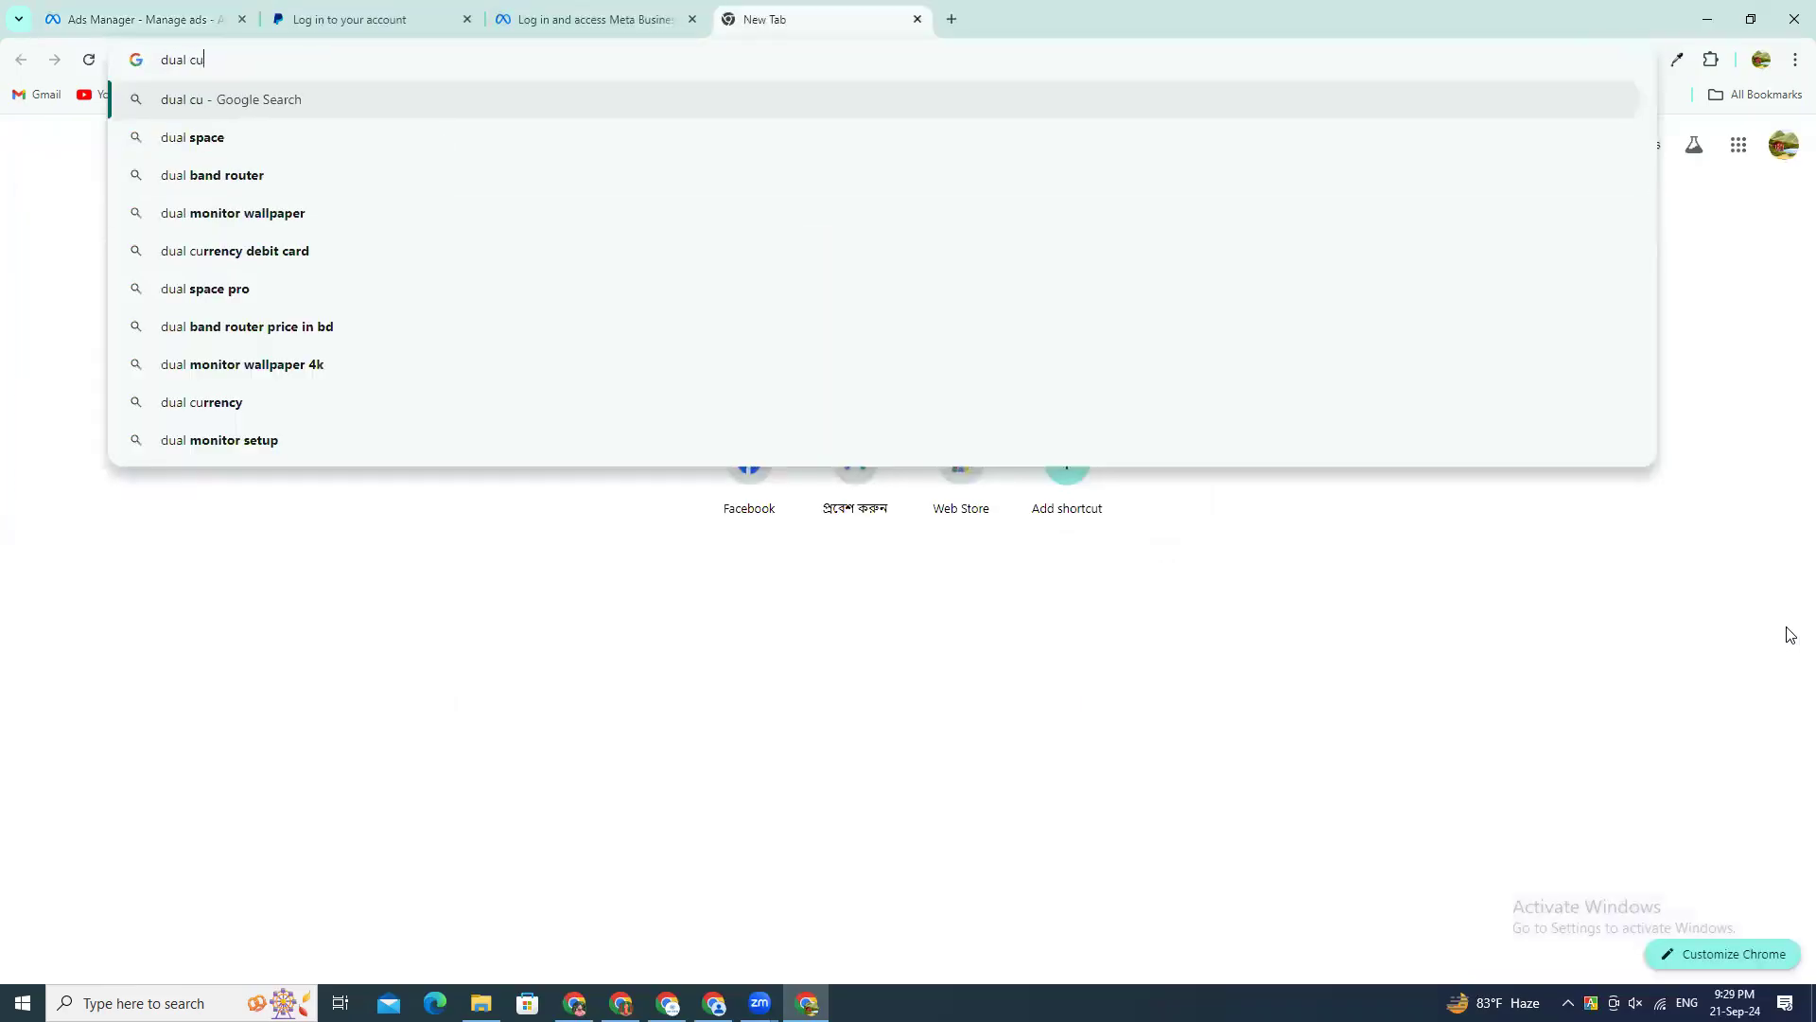
{"action": "key", "text": "Down"}
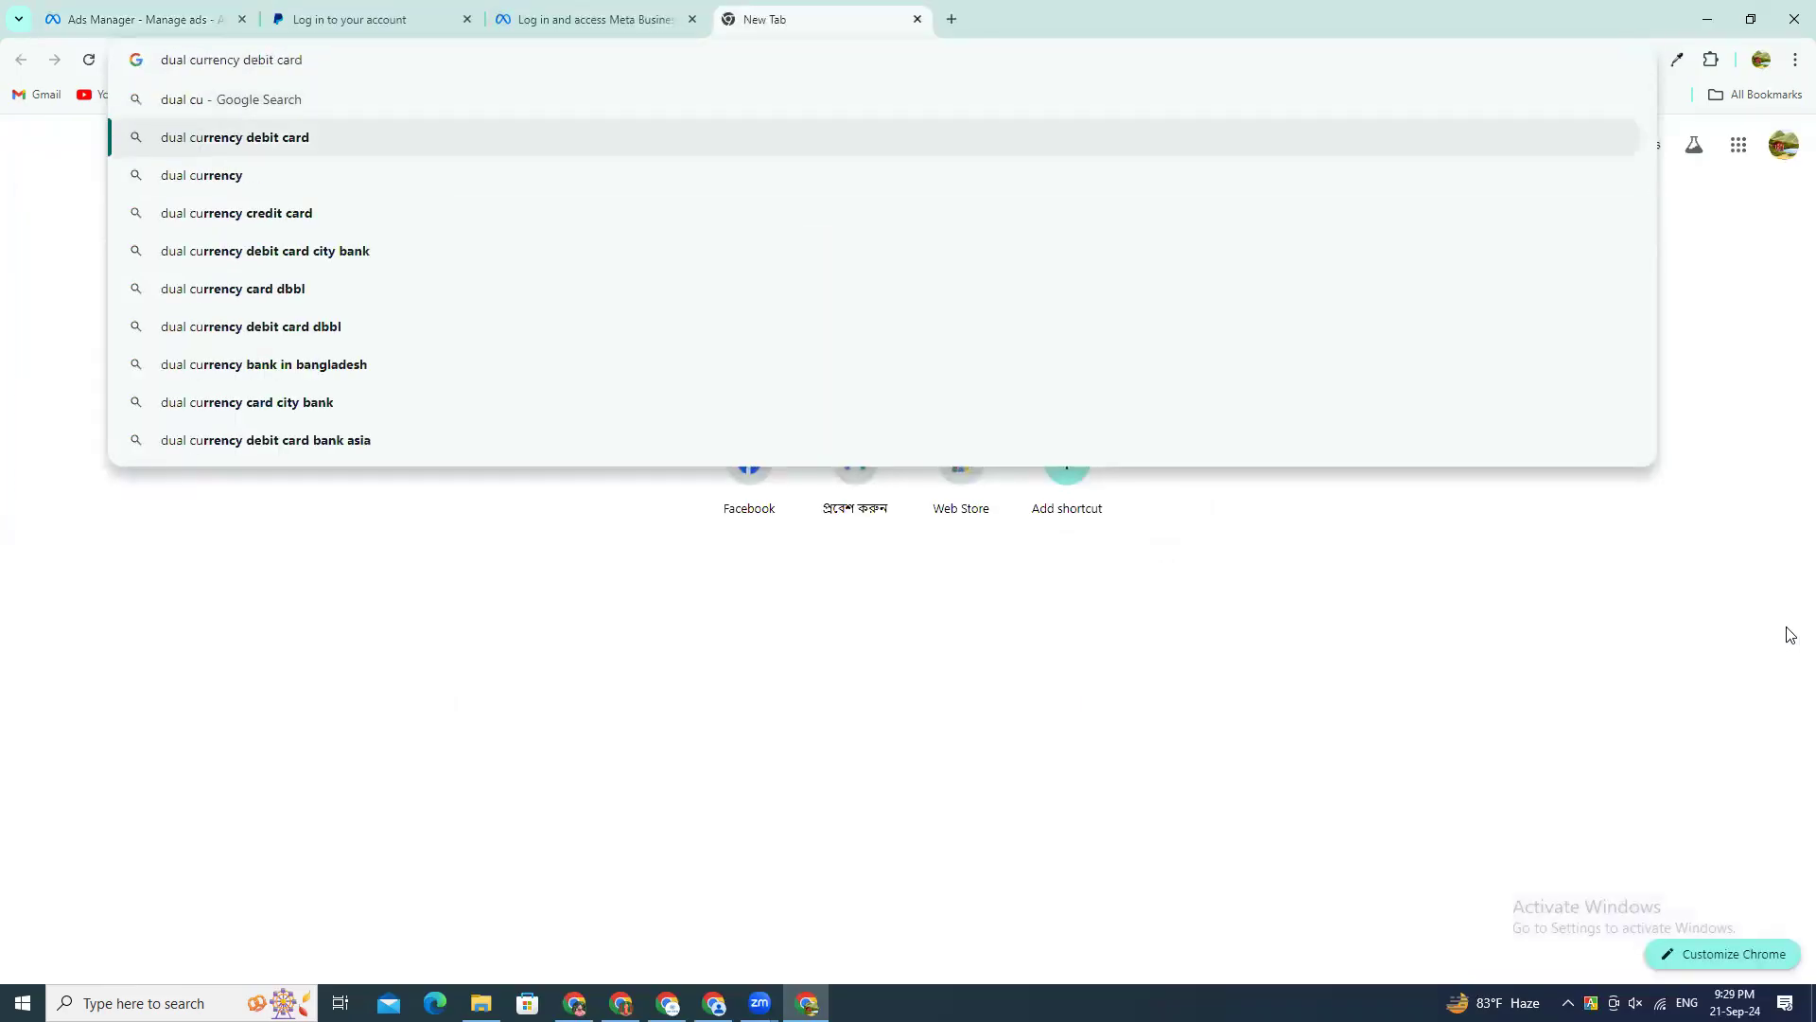
{"action": "key", "text": "Return"}
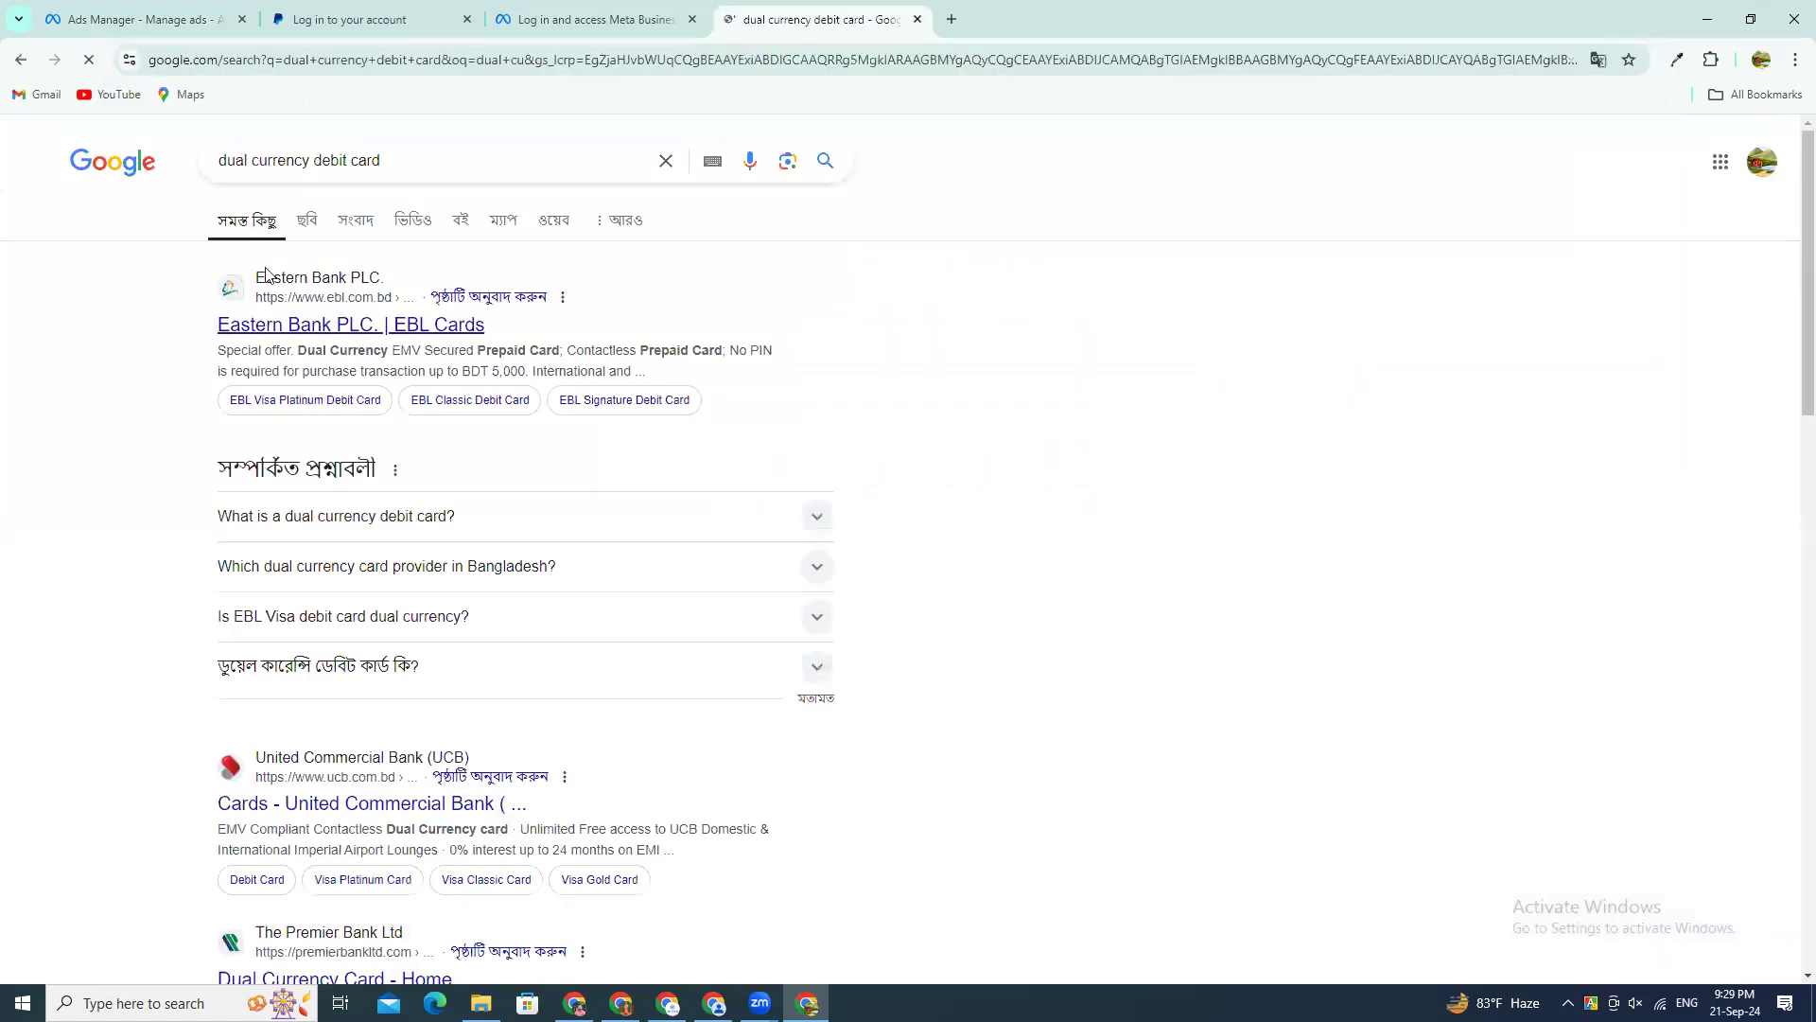
Step: Check the Eastern Bank cards result, and examine the Southeast Bank dual currency card among the image results and its source page
{"action": "left_click", "coordinate": [240, 326]}
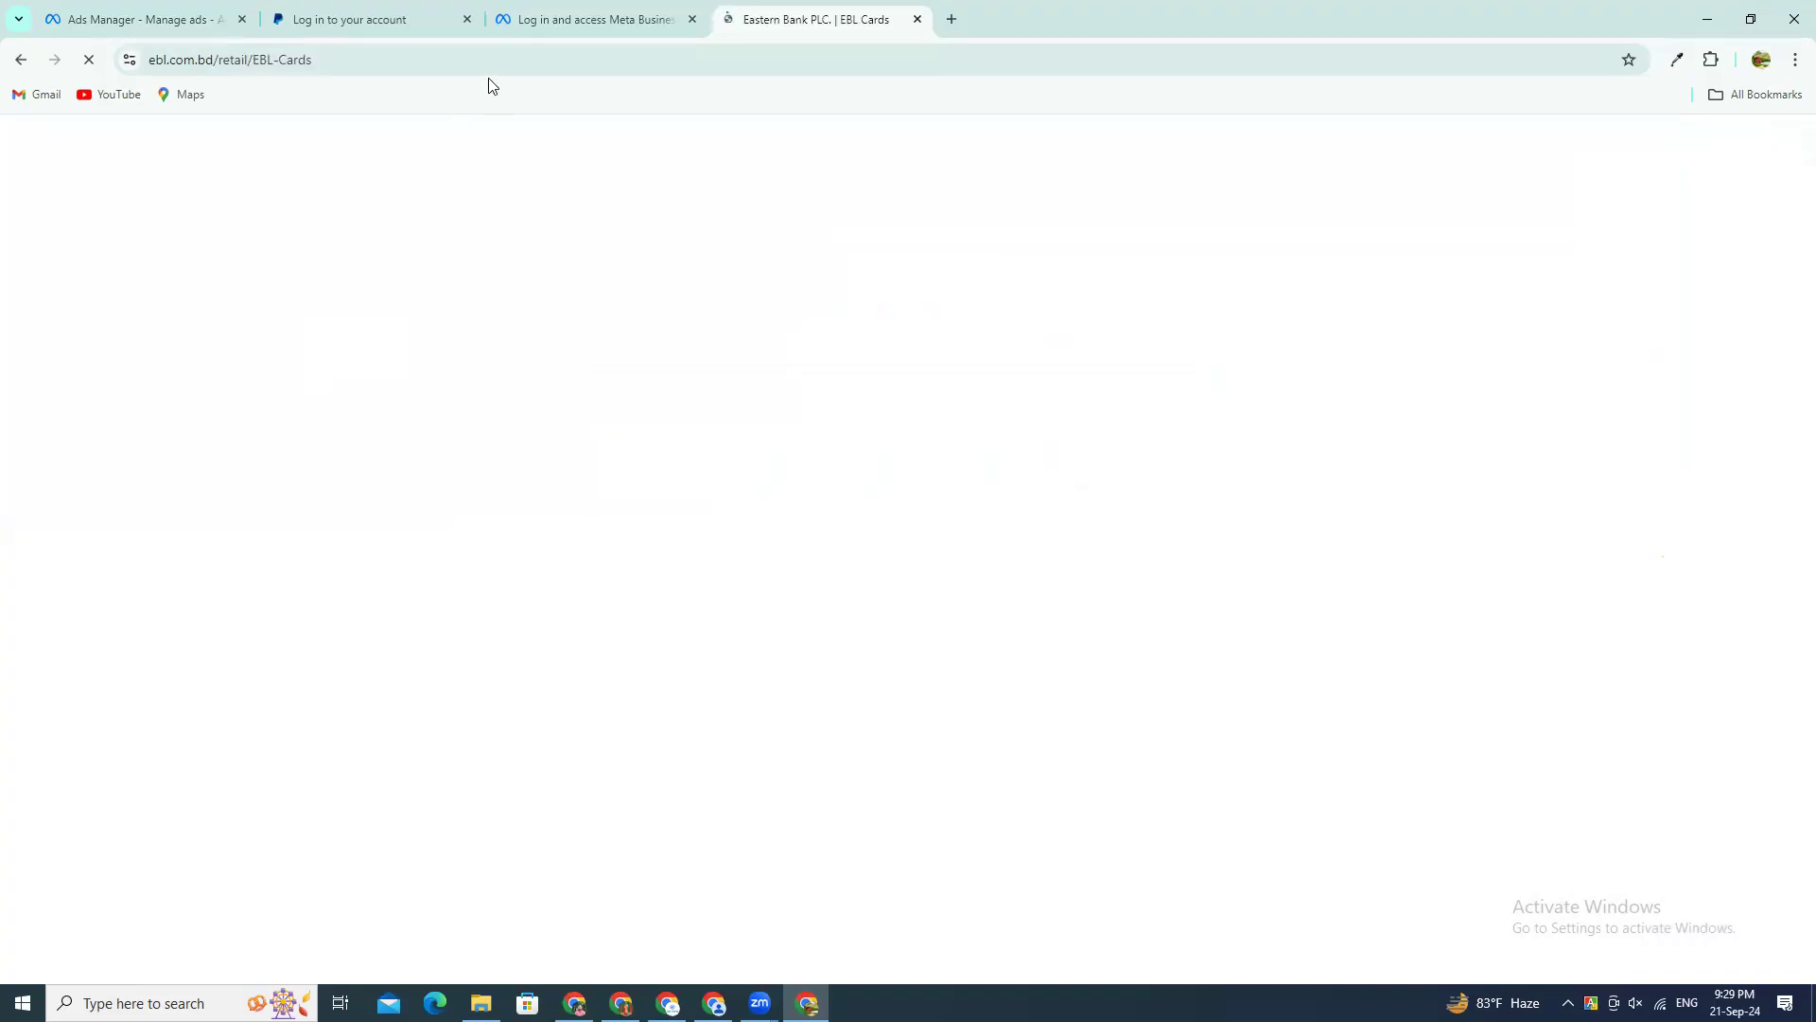
{"action": "left_click", "coordinate": [19, 61]}
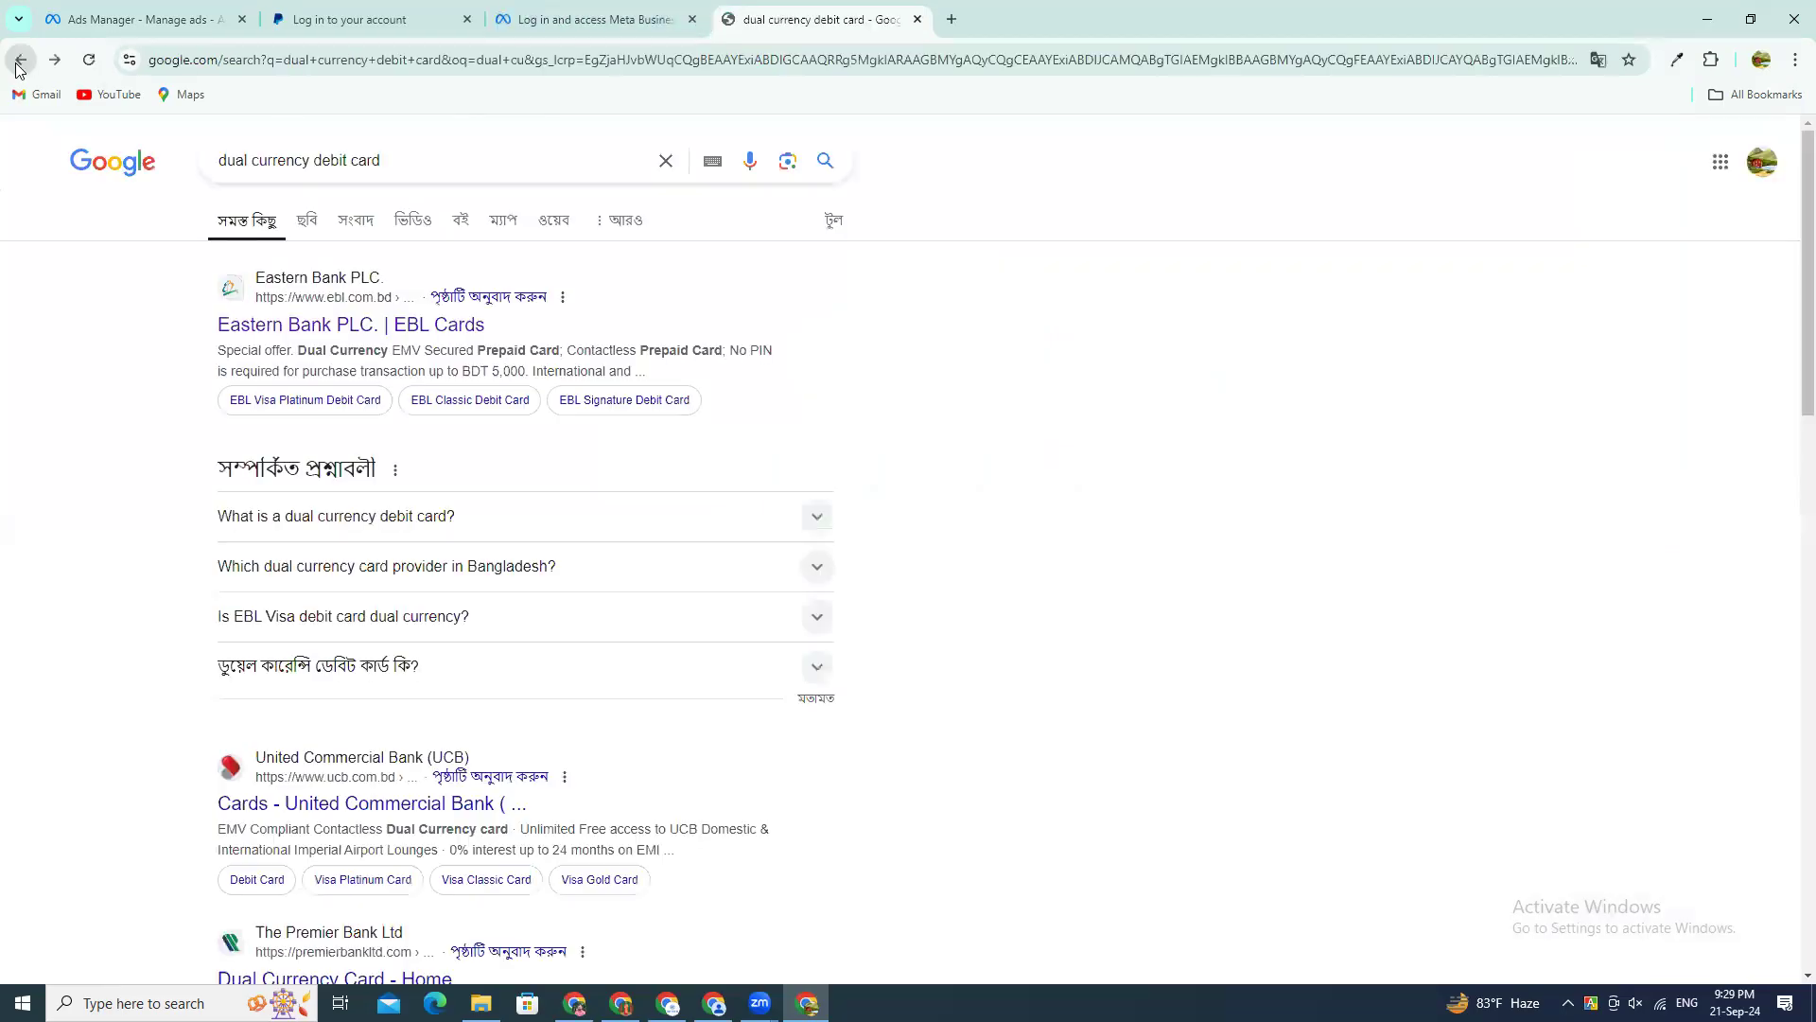
{"action": "left_click", "coordinate": [303, 231]}
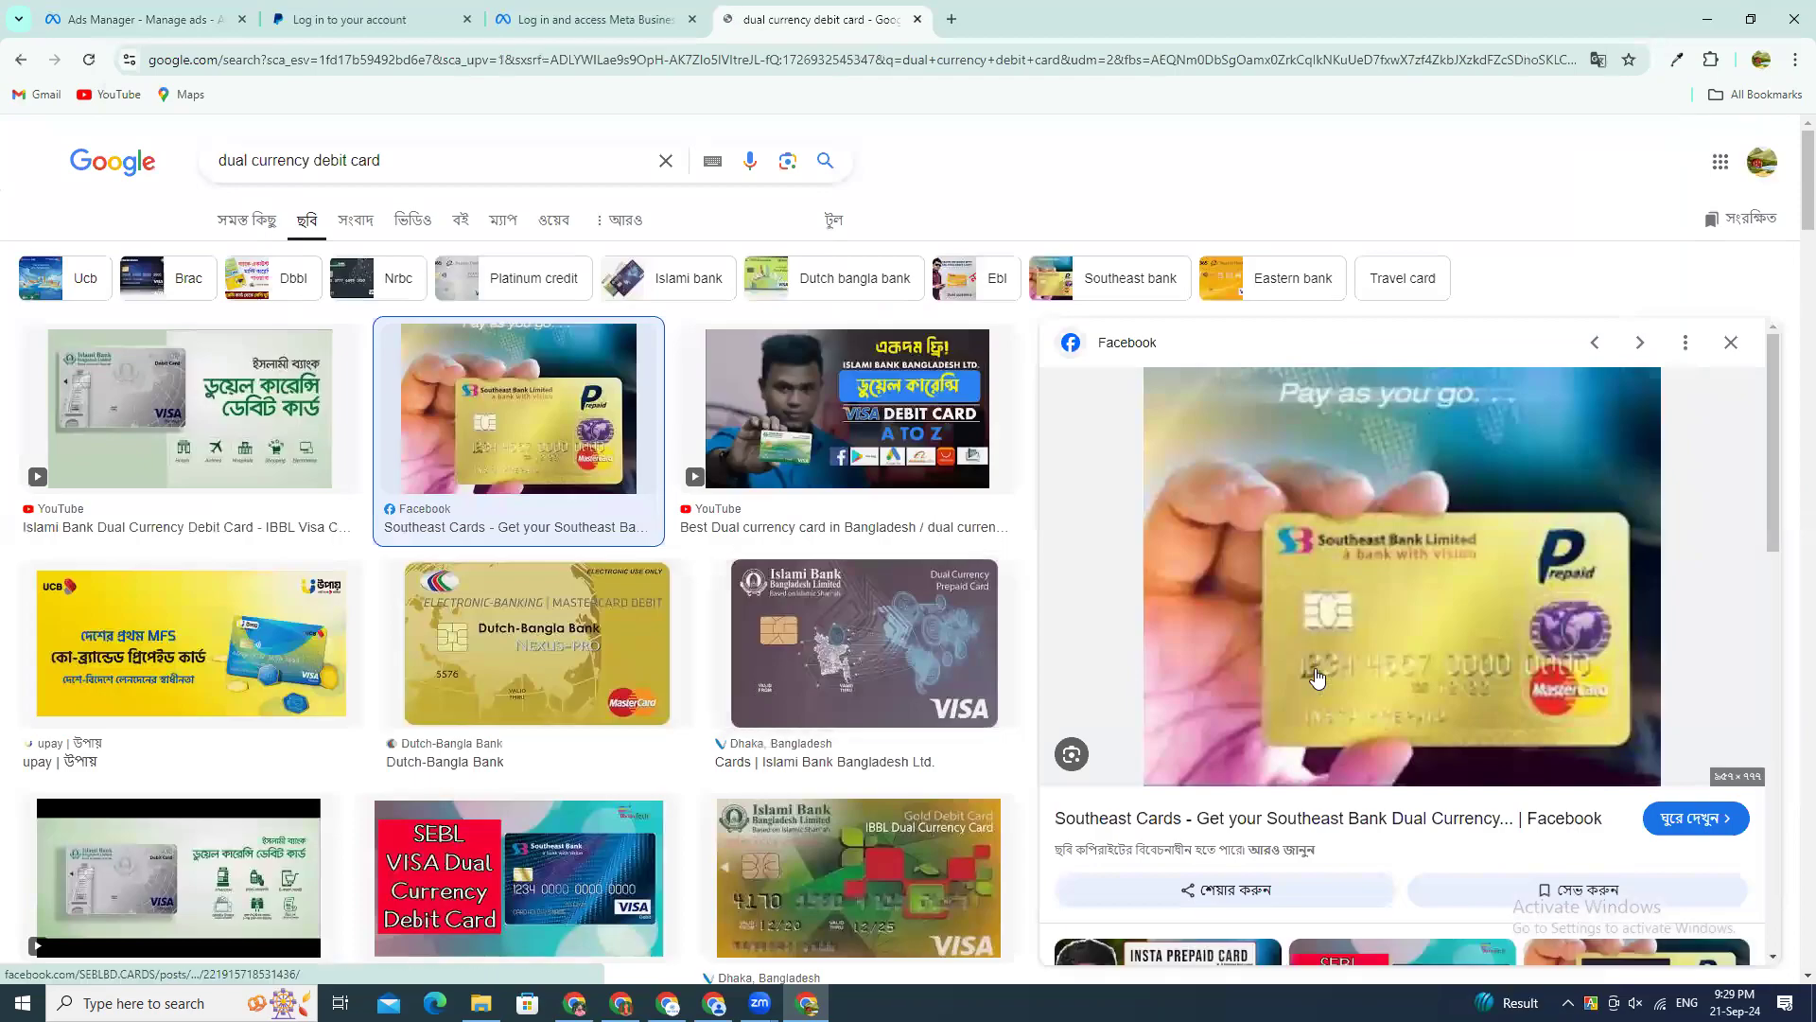
{"action": "scroll", "coordinate": [1335, 573], "scroll_direction": "down", "scroll_amount": 4}
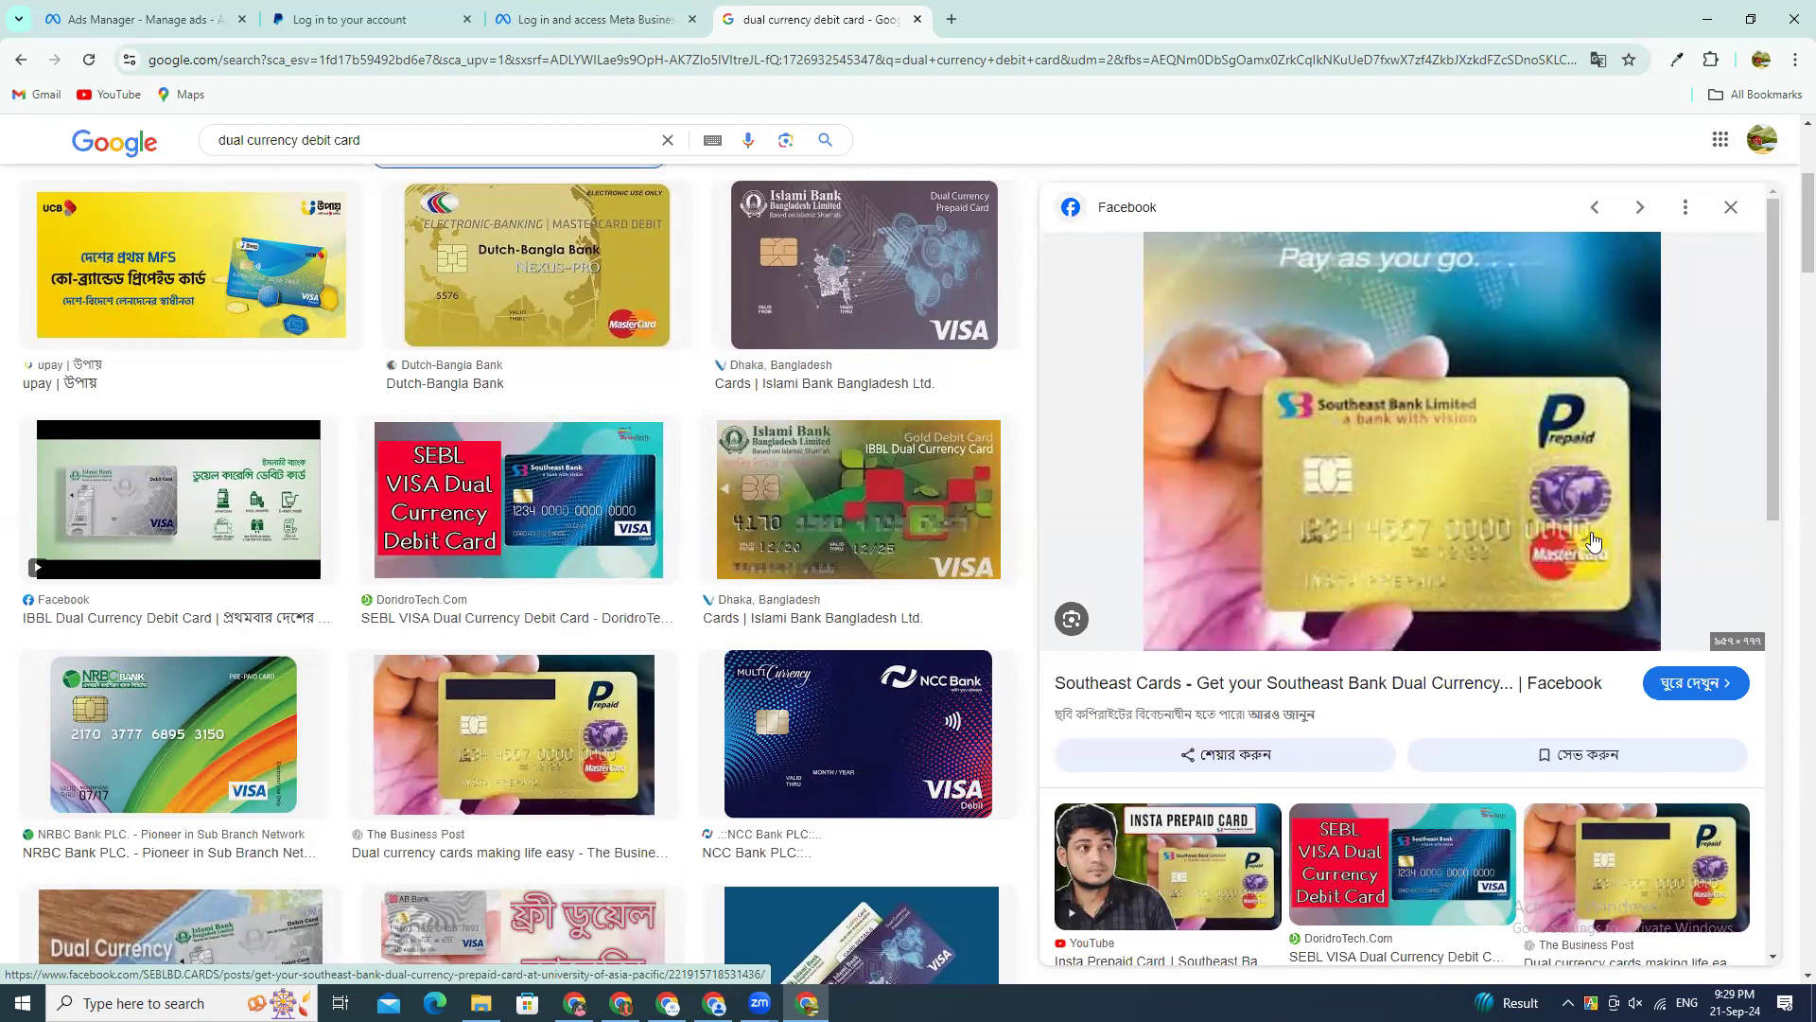
{"action": "left_click", "coordinate": [1361, 548]}
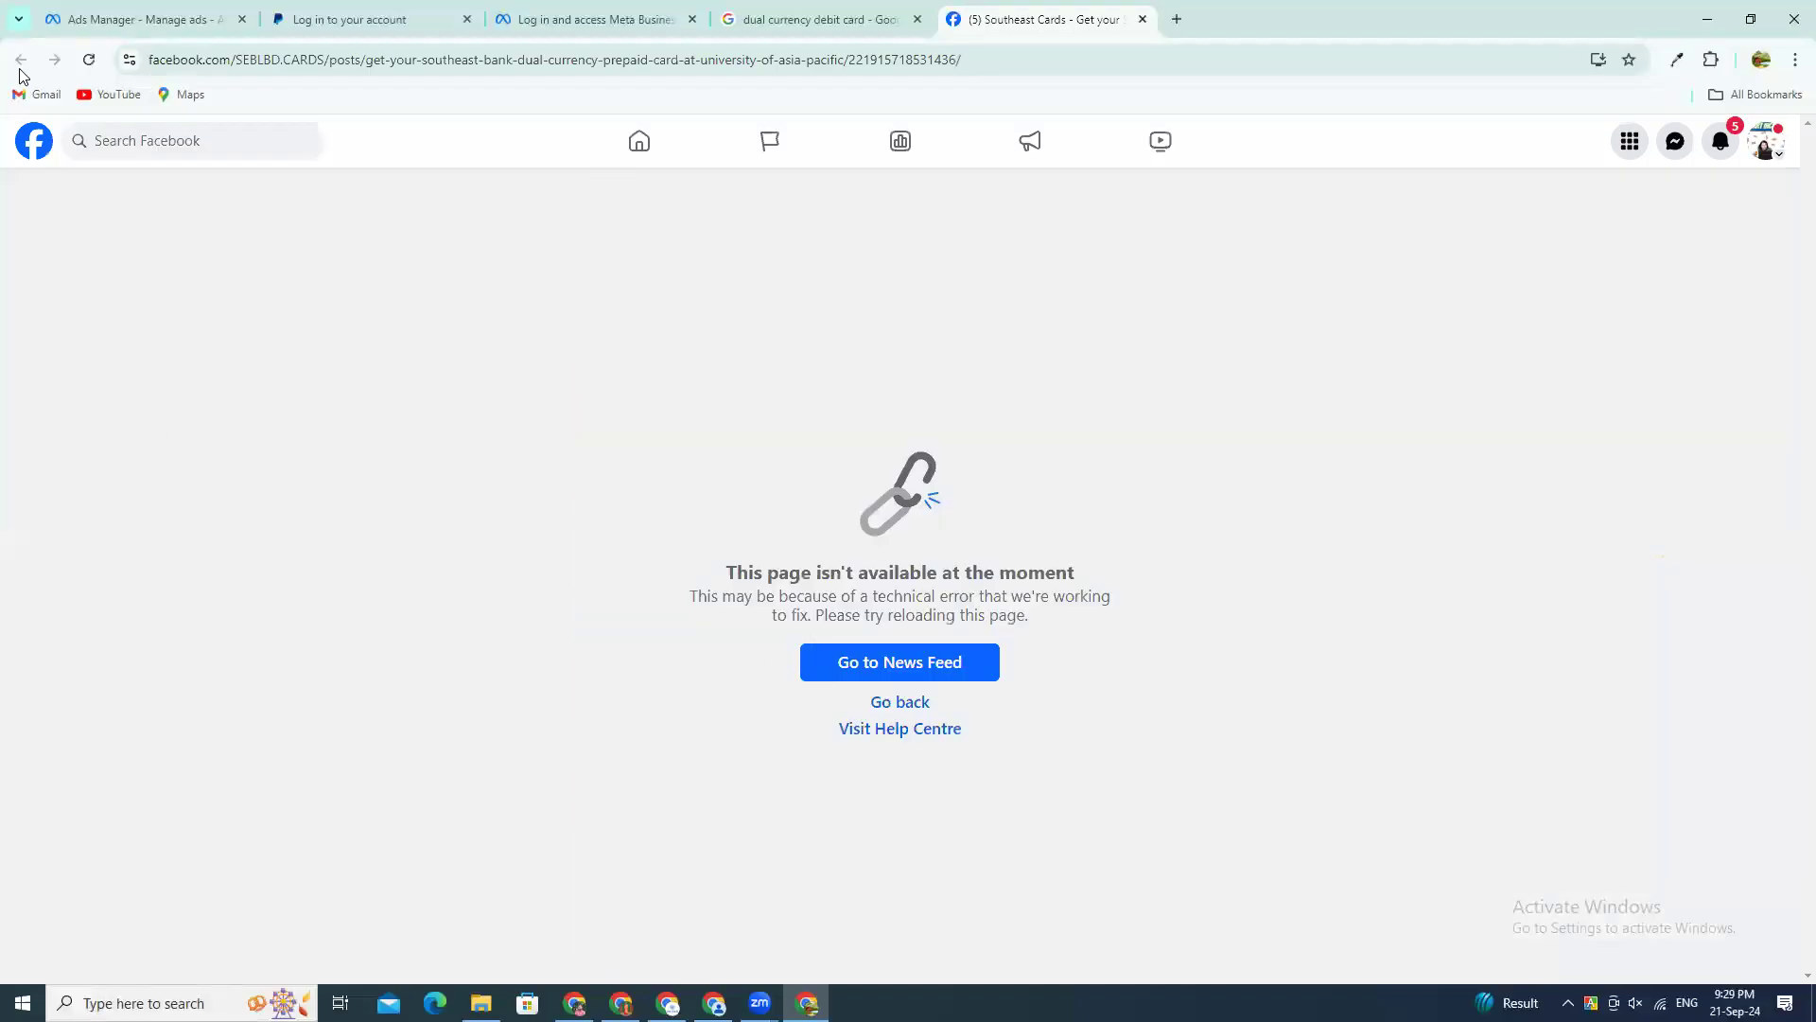
{"action": "left_click", "coordinate": [814, 23]}
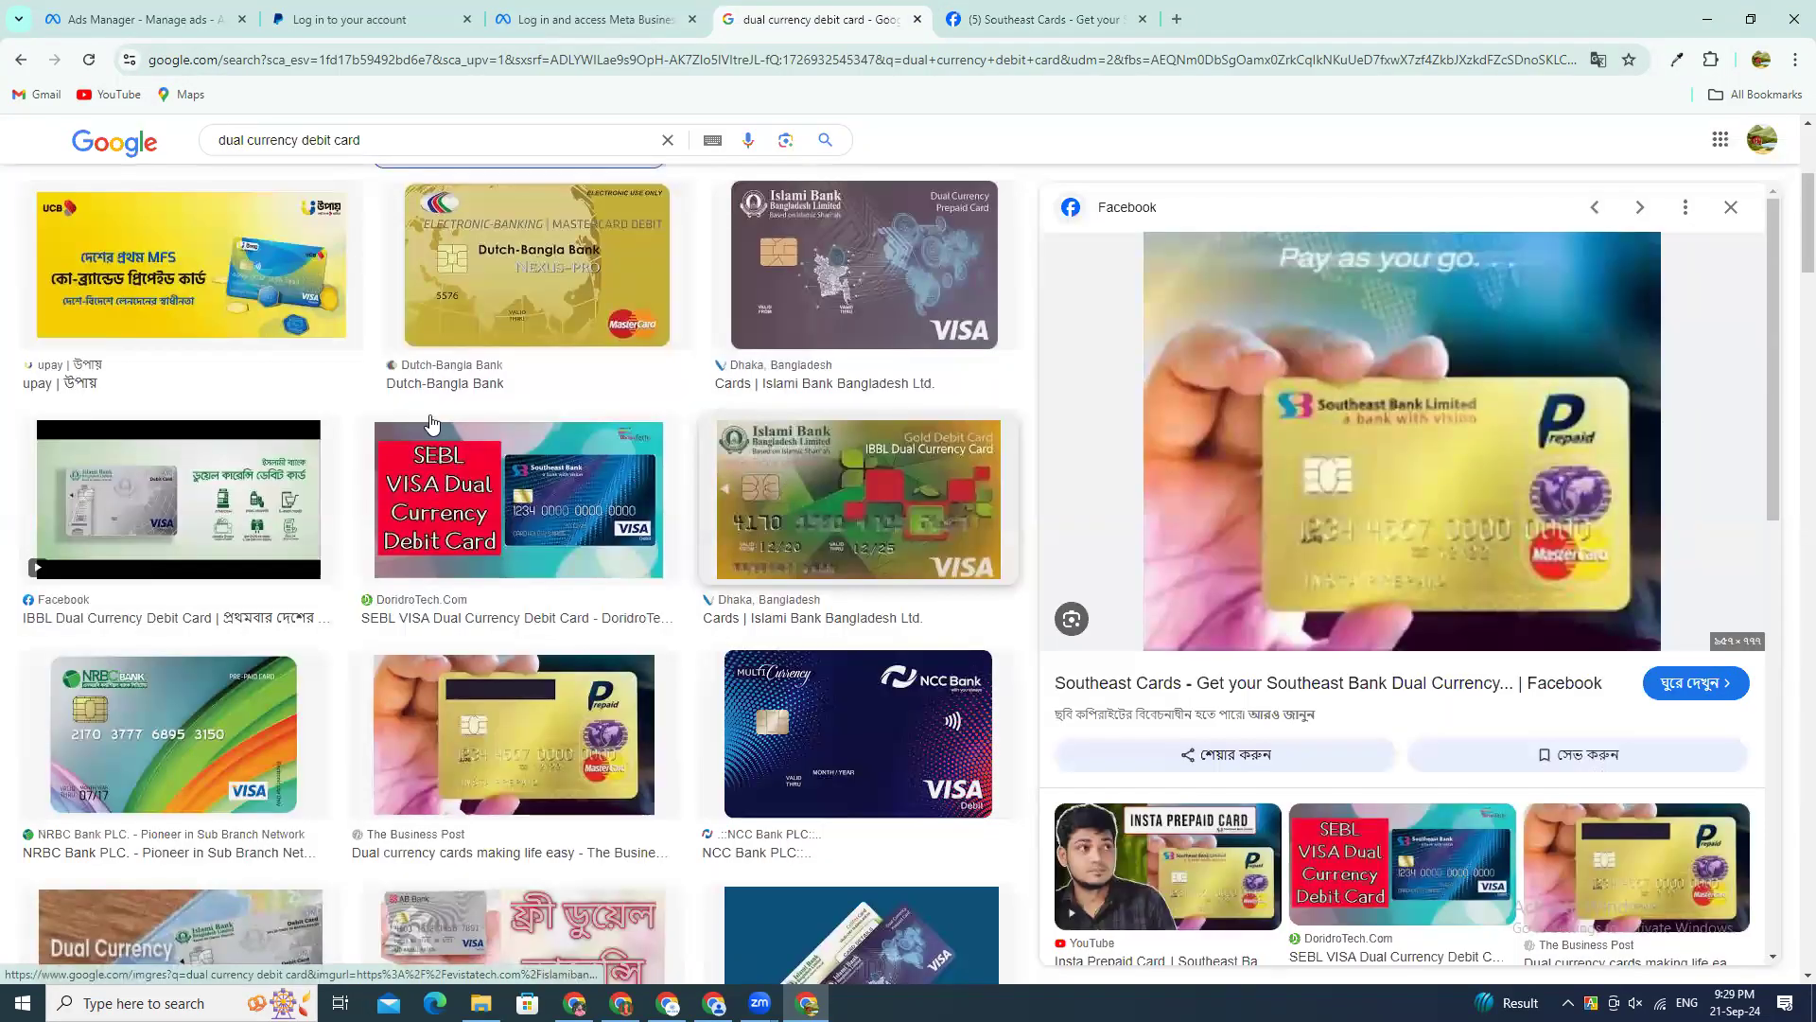
Step: Look through the dual currency card images and preview the Dutch-Bangla Bank Nexus-Pro MasterCard debit card
{"action": "scroll", "coordinate": [237, 445], "scroll_direction": "down", "scroll_amount": 5}
{"action": "scroll", "coordinate": [198, 613], "scroll_direction": "down", "scroll_amount": 5}
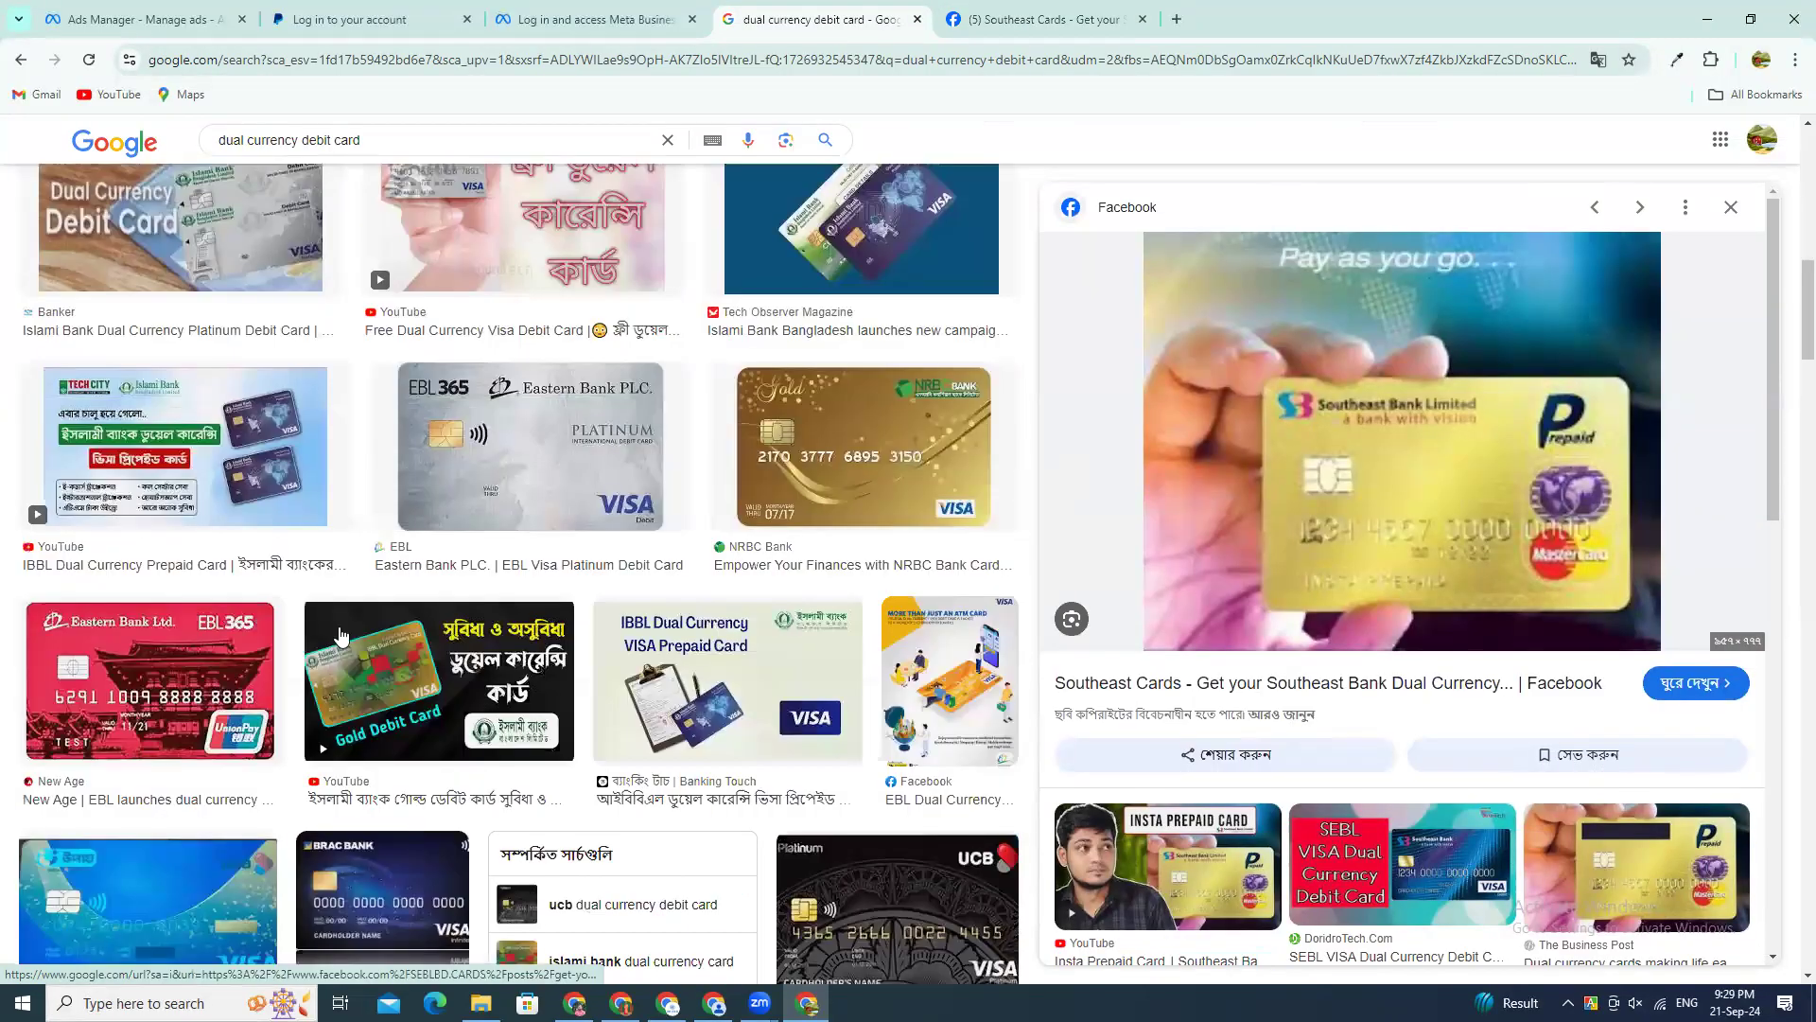
{"action": "scroll", "coordinate": [392, 643], "scroll_direction": "down", "scroll_amount": 5}
{"action": "scroll", "coordinate": [210, 210], "scroll_direction": "up", "scroll_amount": 10}
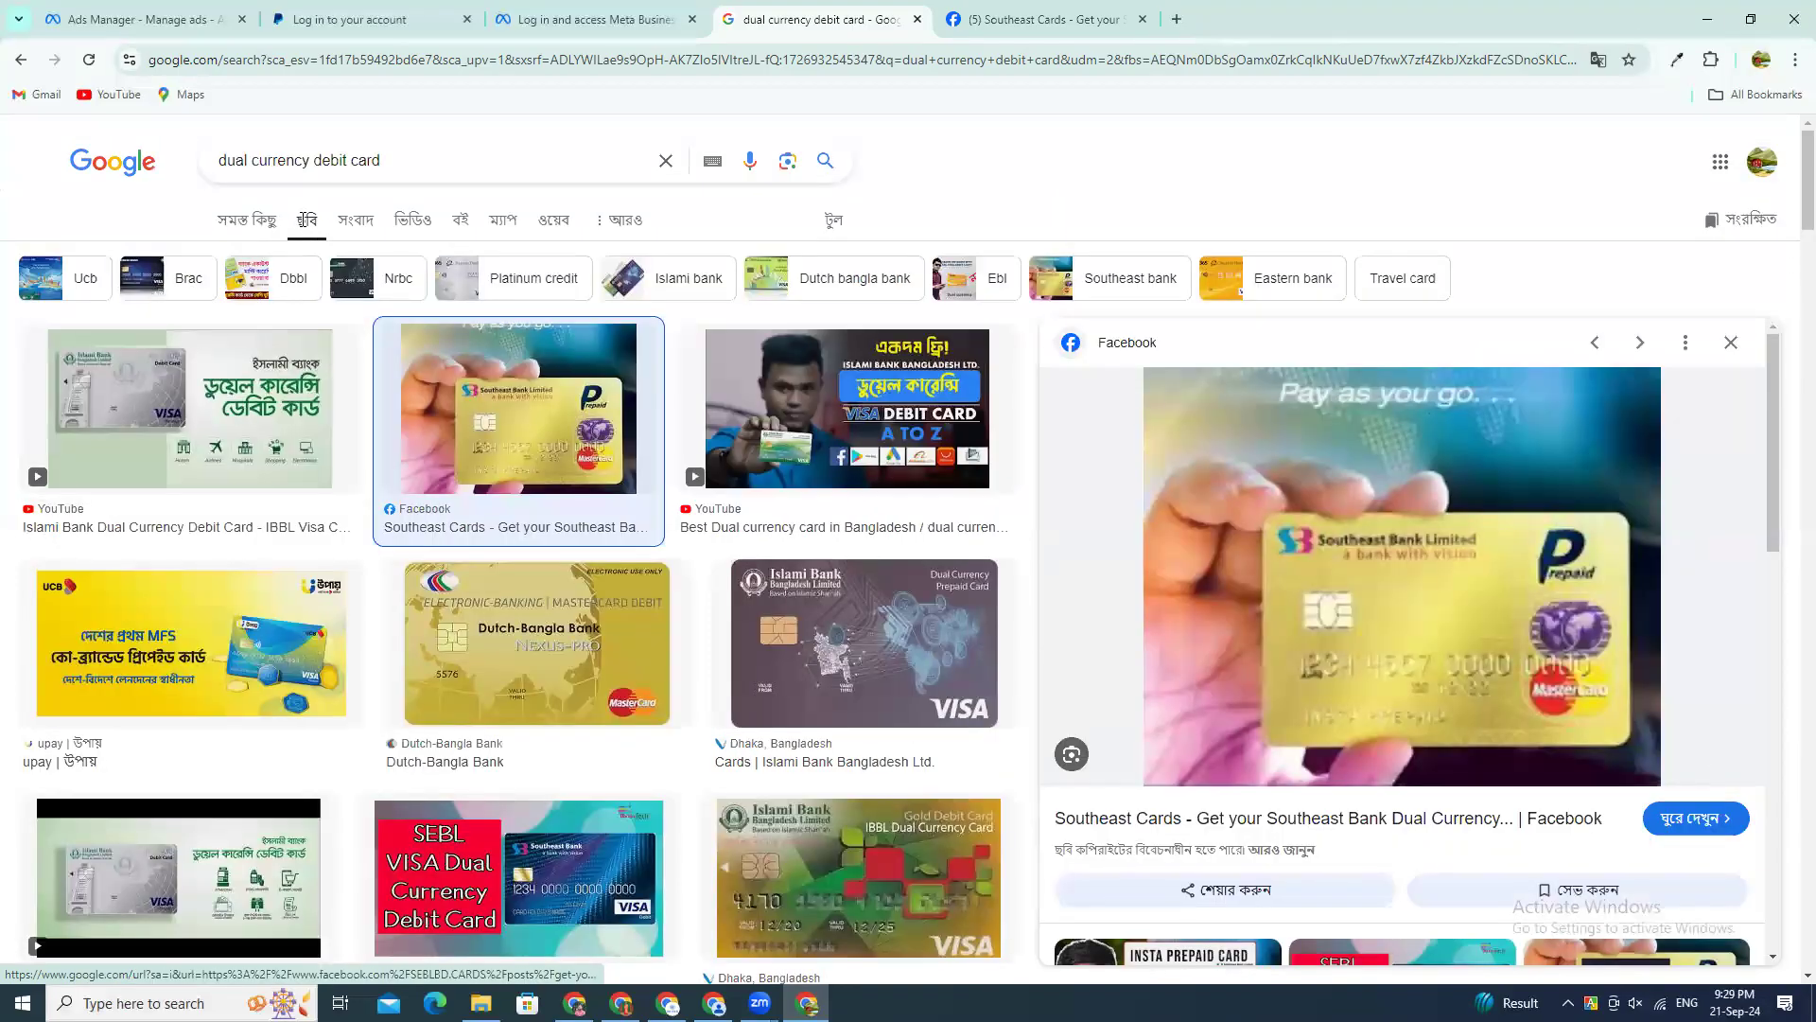
{"action": "scroll", "coordinate": [1009, 785], "scroll_direction": "down", "scroll_amount": 5}
{"action": "scroll", "coordinate": [868, 757], "scroll_direction": "down", "scroll_amount": 5}
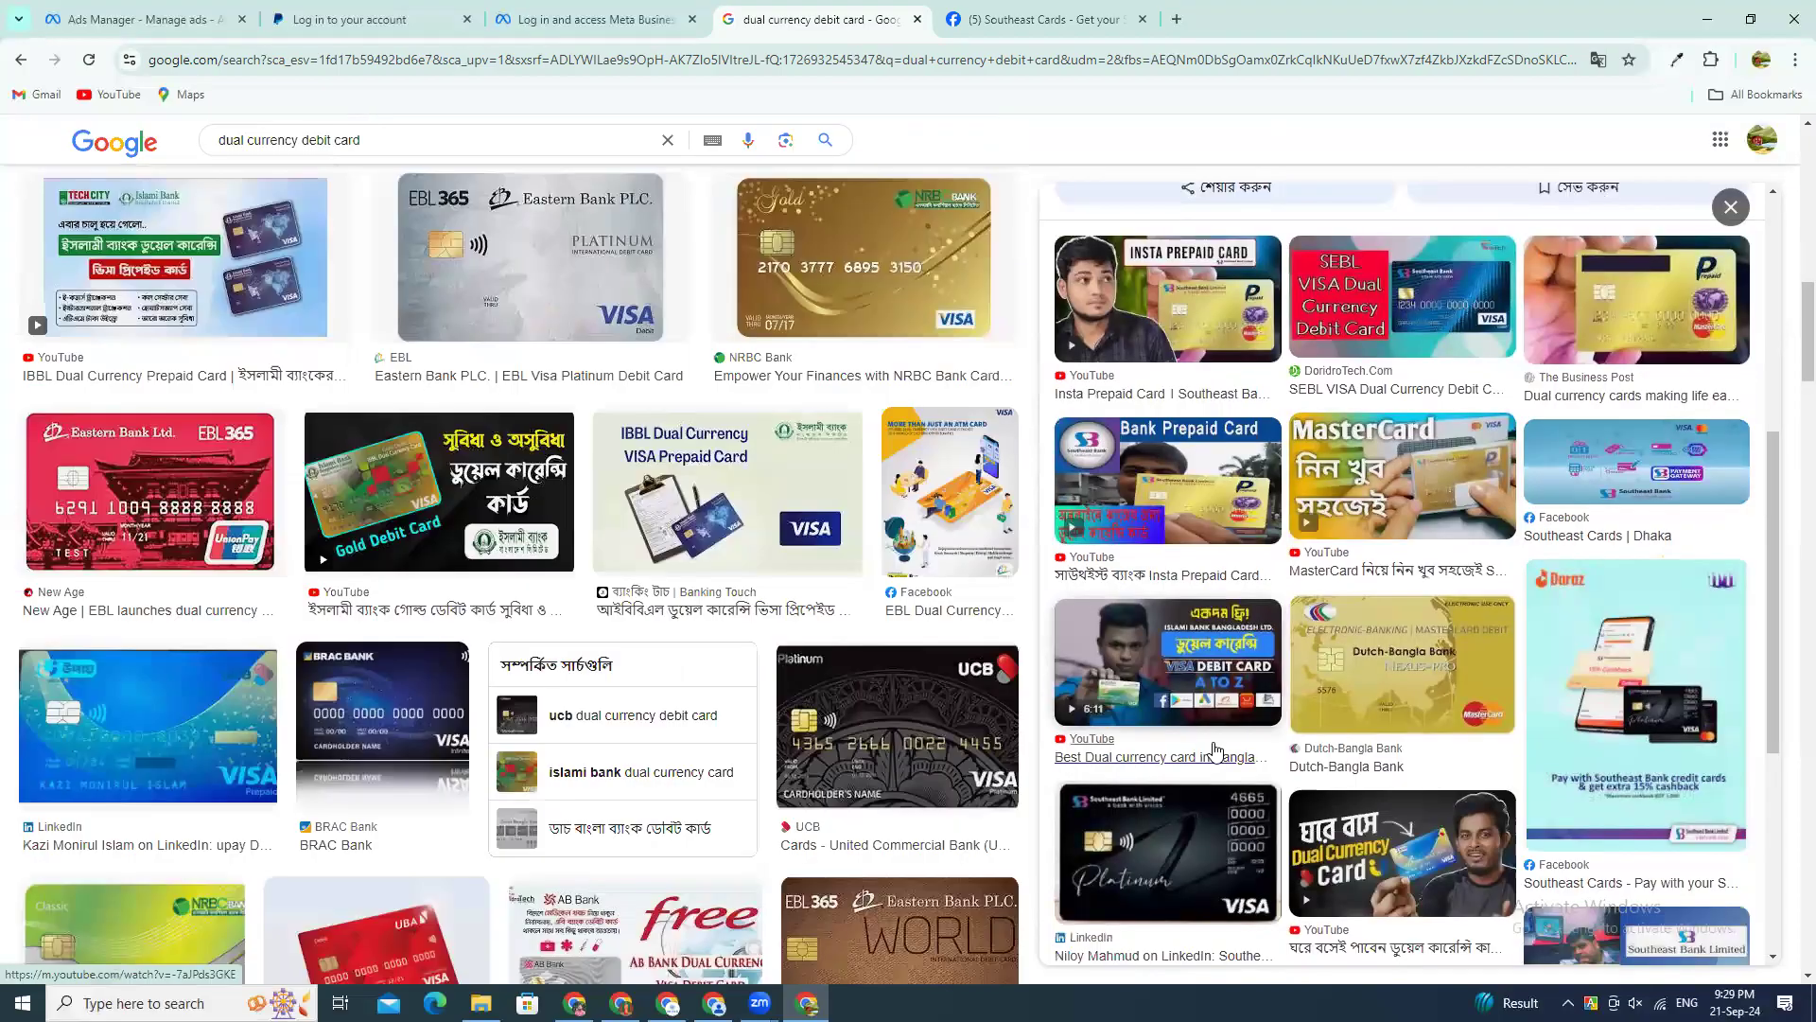
{"action": "scroll", "coordinate": [1211, 750], "scroll_direction": "down", "scroll_amount": 4}
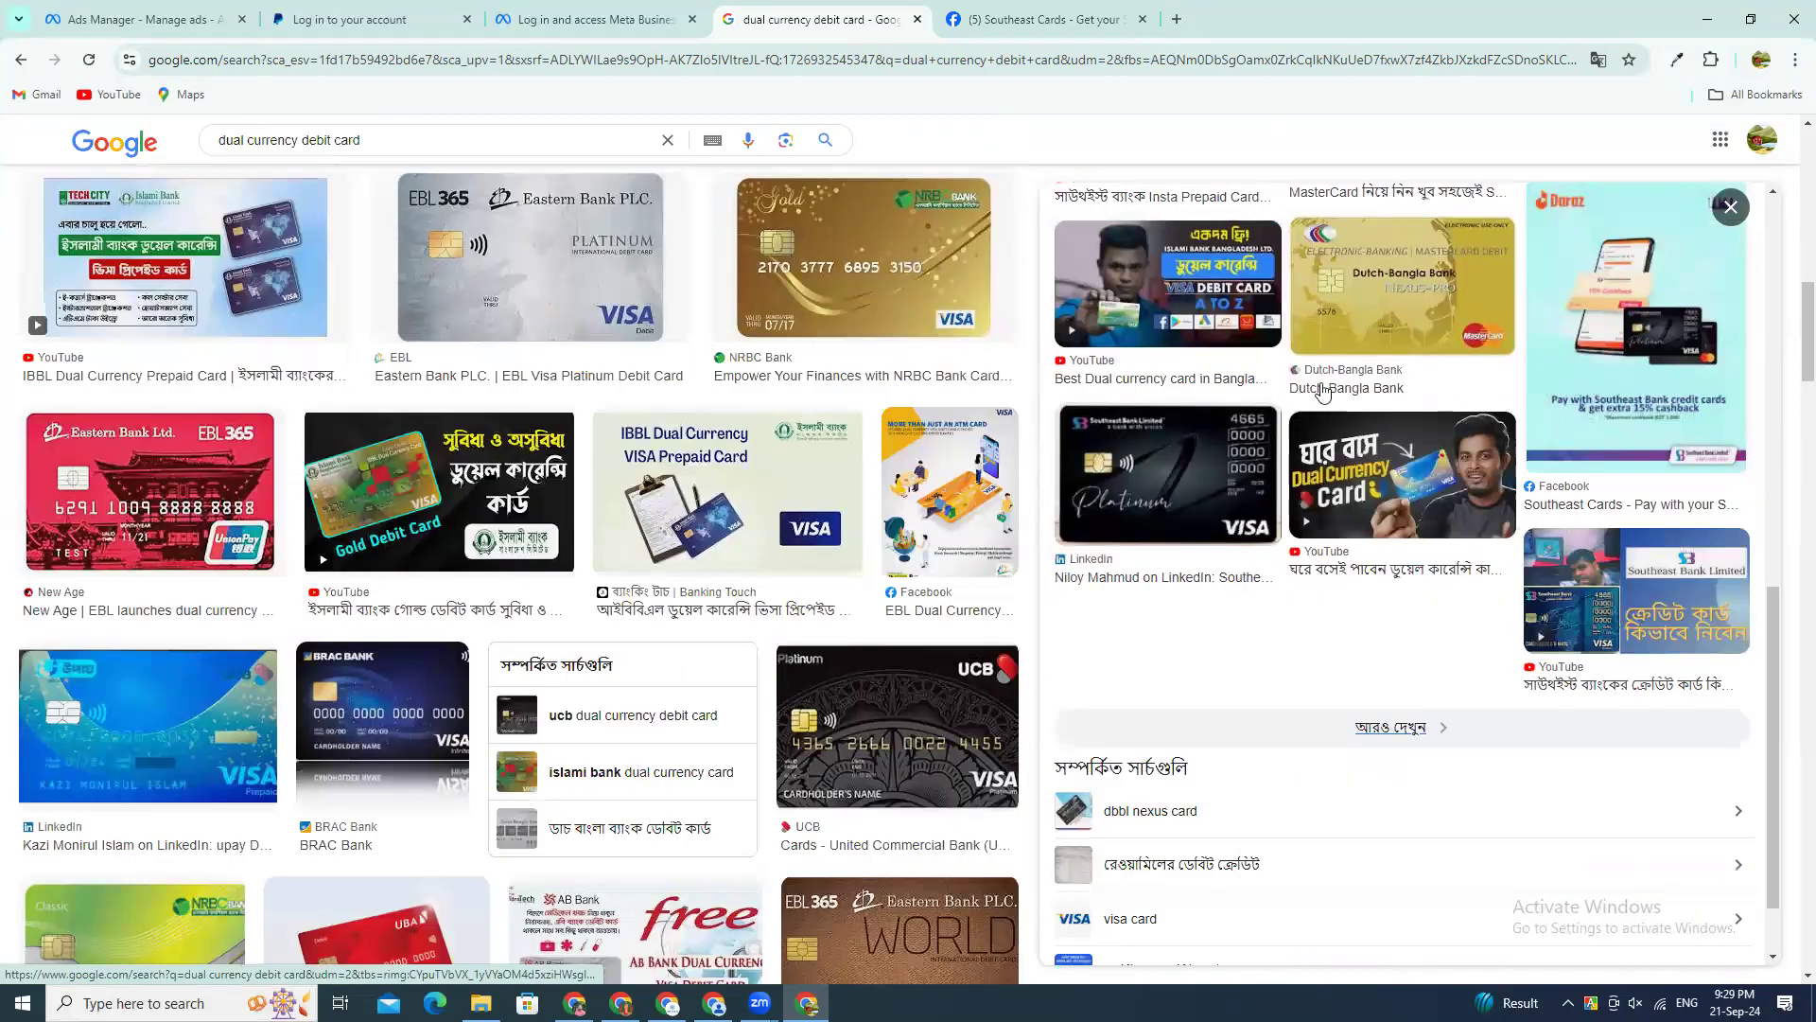
{"action": "left_click", "coordinate": [1370, 294]}
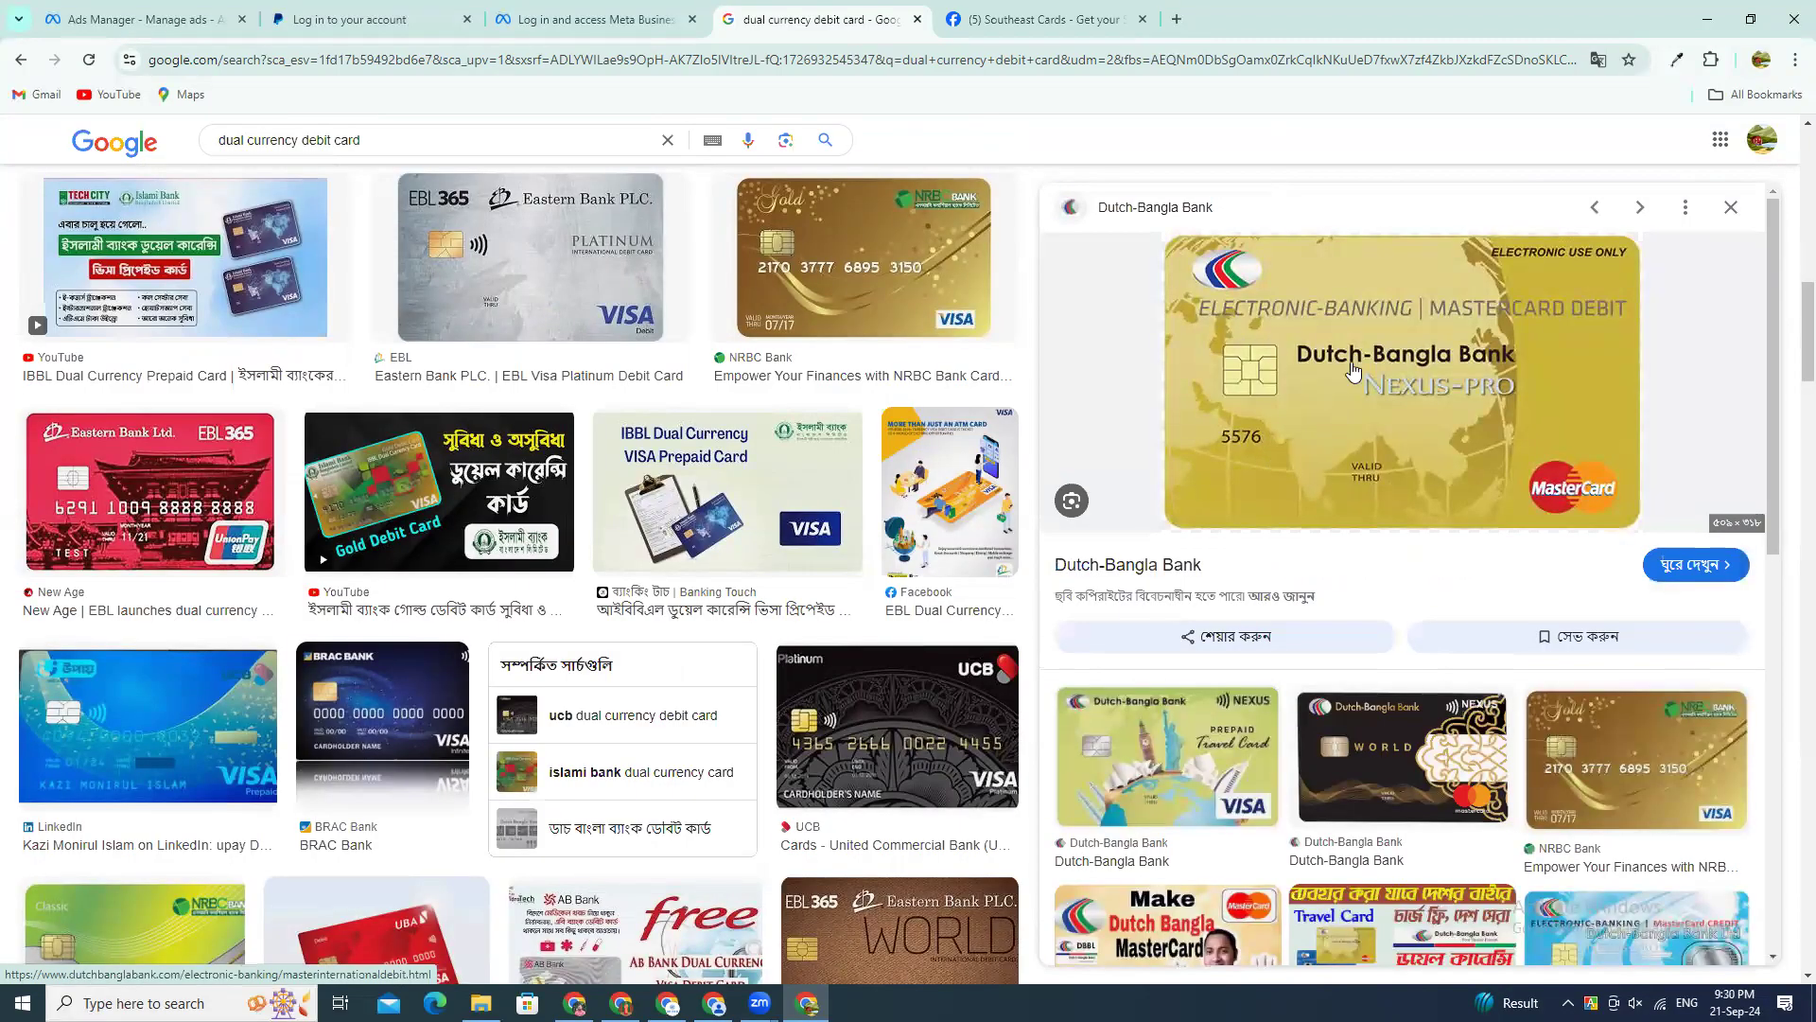
Step: Browse the related Dutch-Bangla Bank card images, and preview the upay UCB Visa prepaid card from the image results
{"action": "scroll", "coordinate": [1359, 591], "scroll_direction": "down", "scroll_amount": 1}
{"action": "scroll", "coordinate": [1428, 647], "scroll_direction": "down", "scroll_amount": 1}
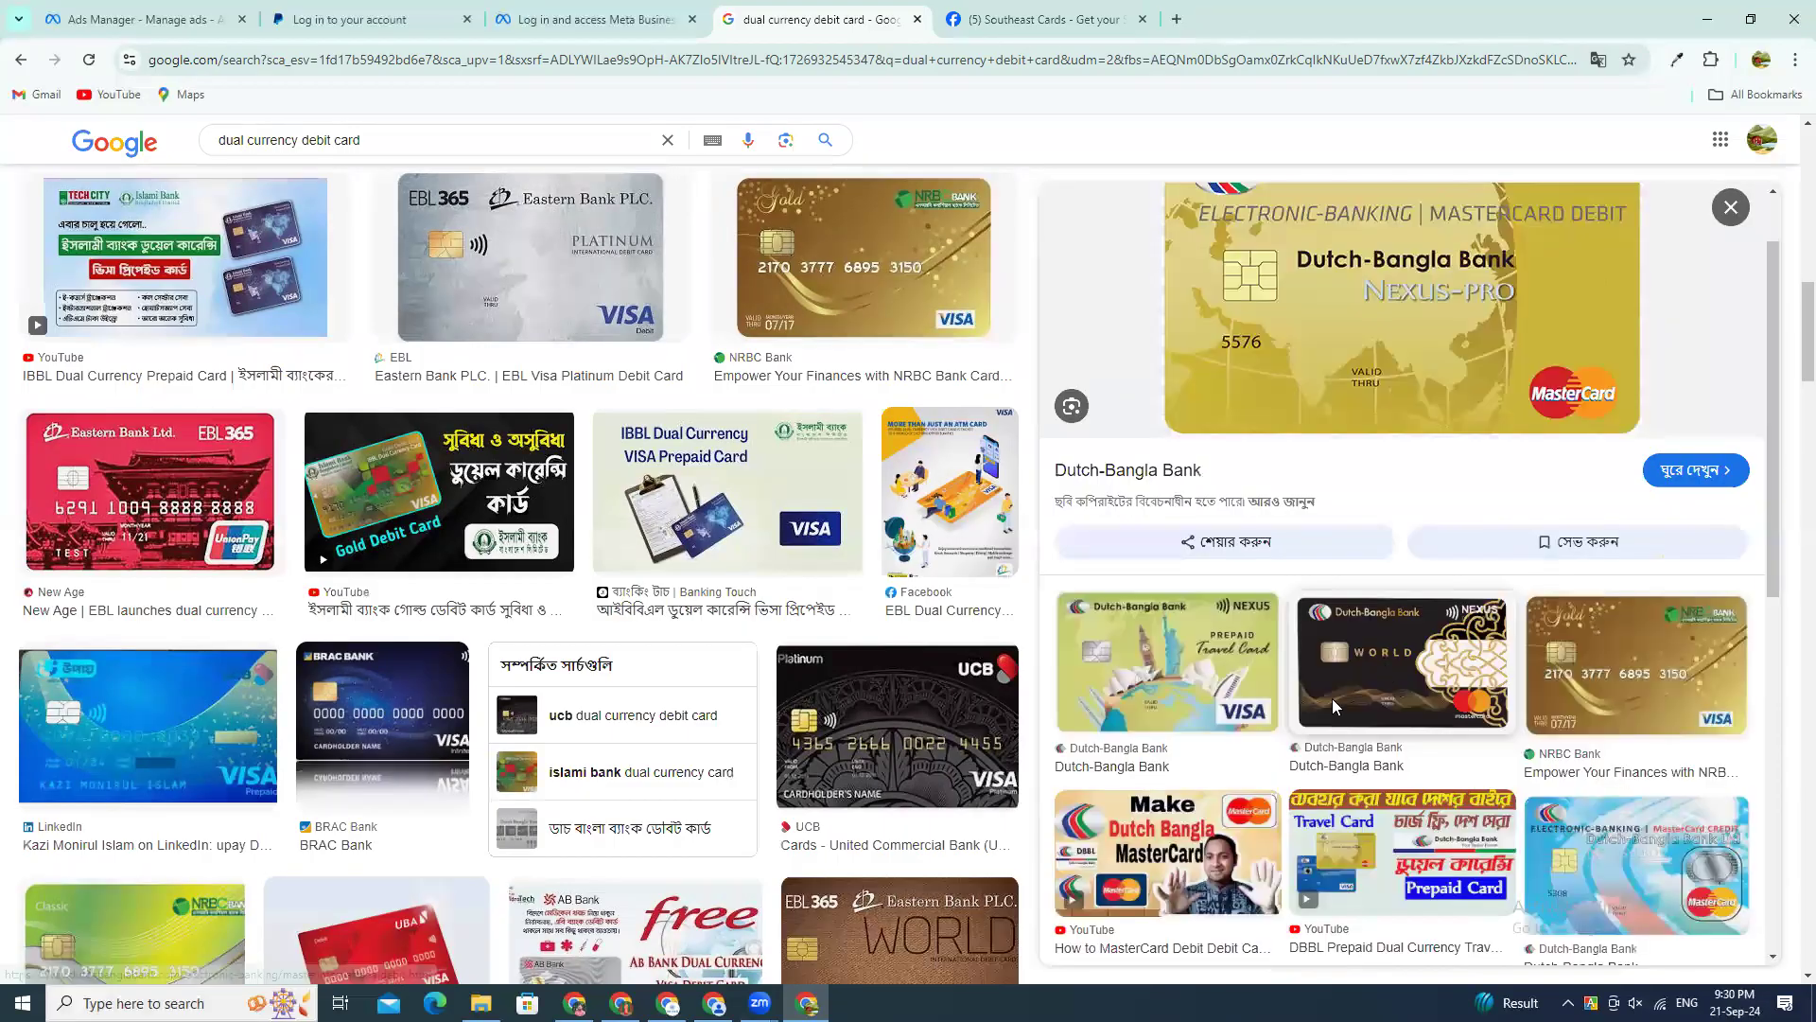
{"action": "scroll", "coordinate": [1267, 668], "scroll_direction": "down", "scroll_amount": 1}
{"action": "scroll", "coordinate": [1266, 669], "scroll_direction": "down", "scroll_amount": 4}
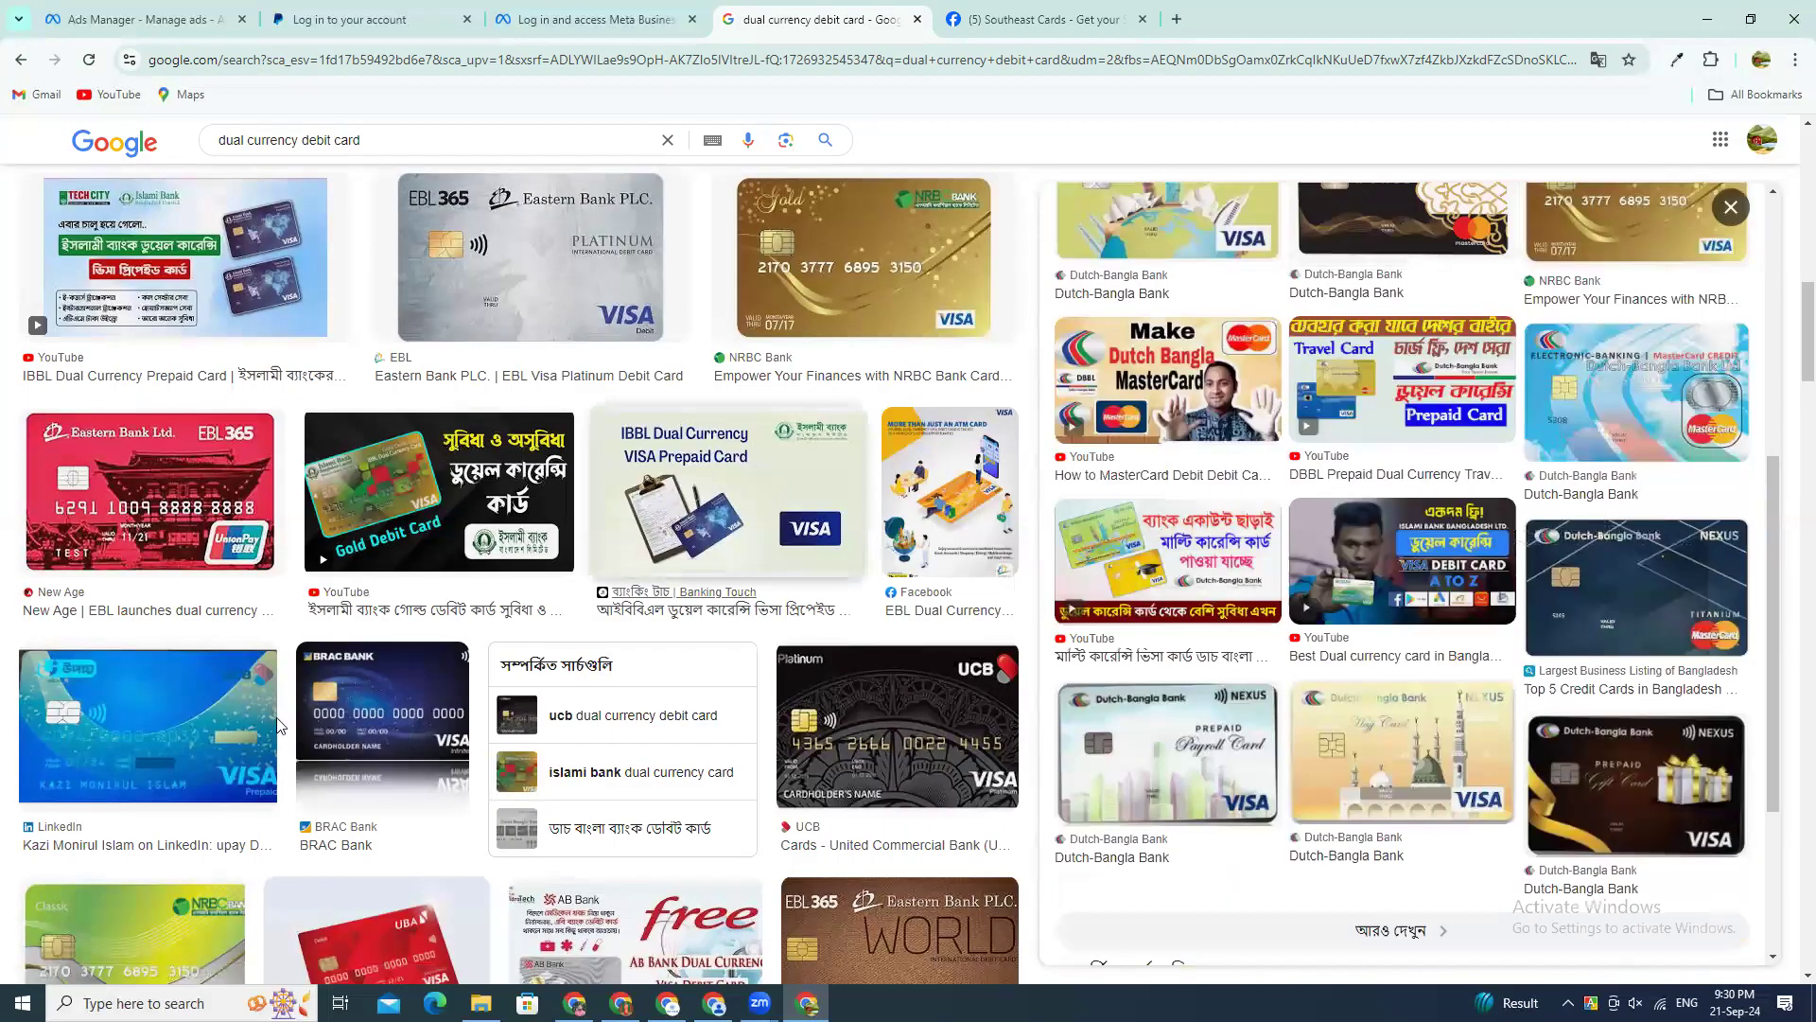
{"action": "left_click", "coordinate": [157, 736]}
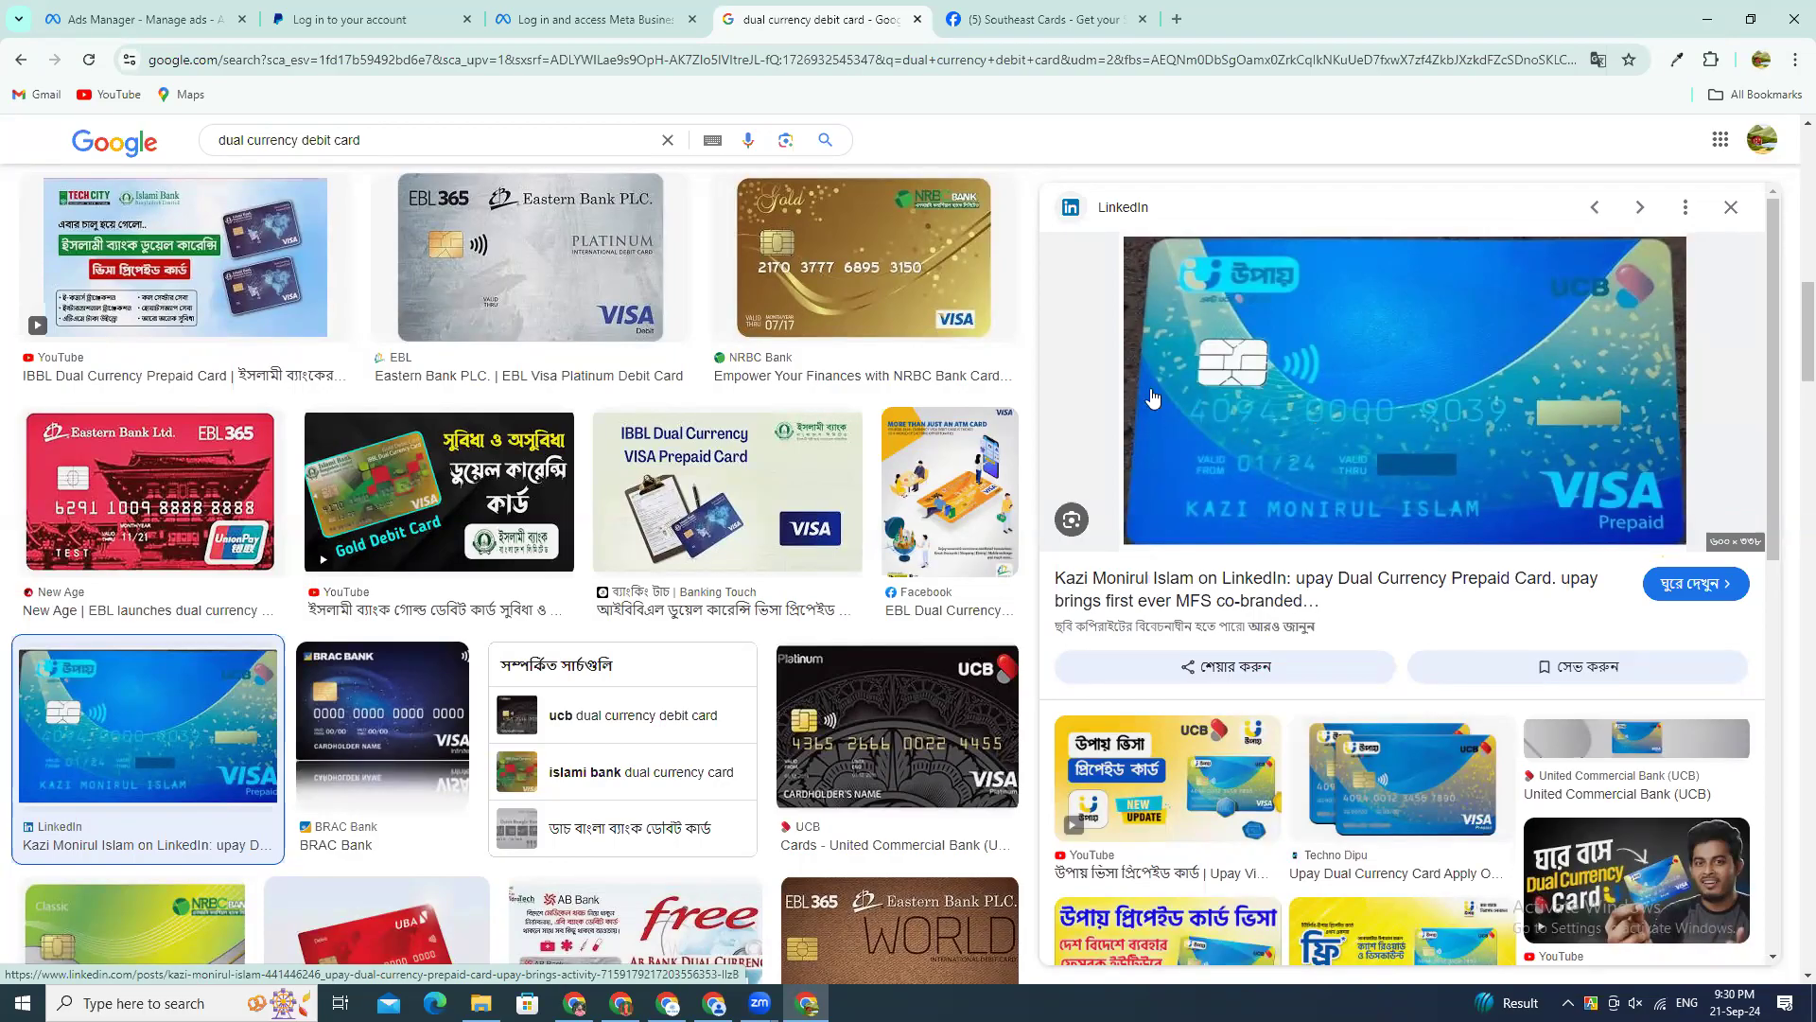
Step: Return to Ads Manager, continue with debit or credit card as the payment method, and go to the card number field
{"action": "left_click_drag", "start_coordinate": [256, 13], "coordinate": [596, 17]}
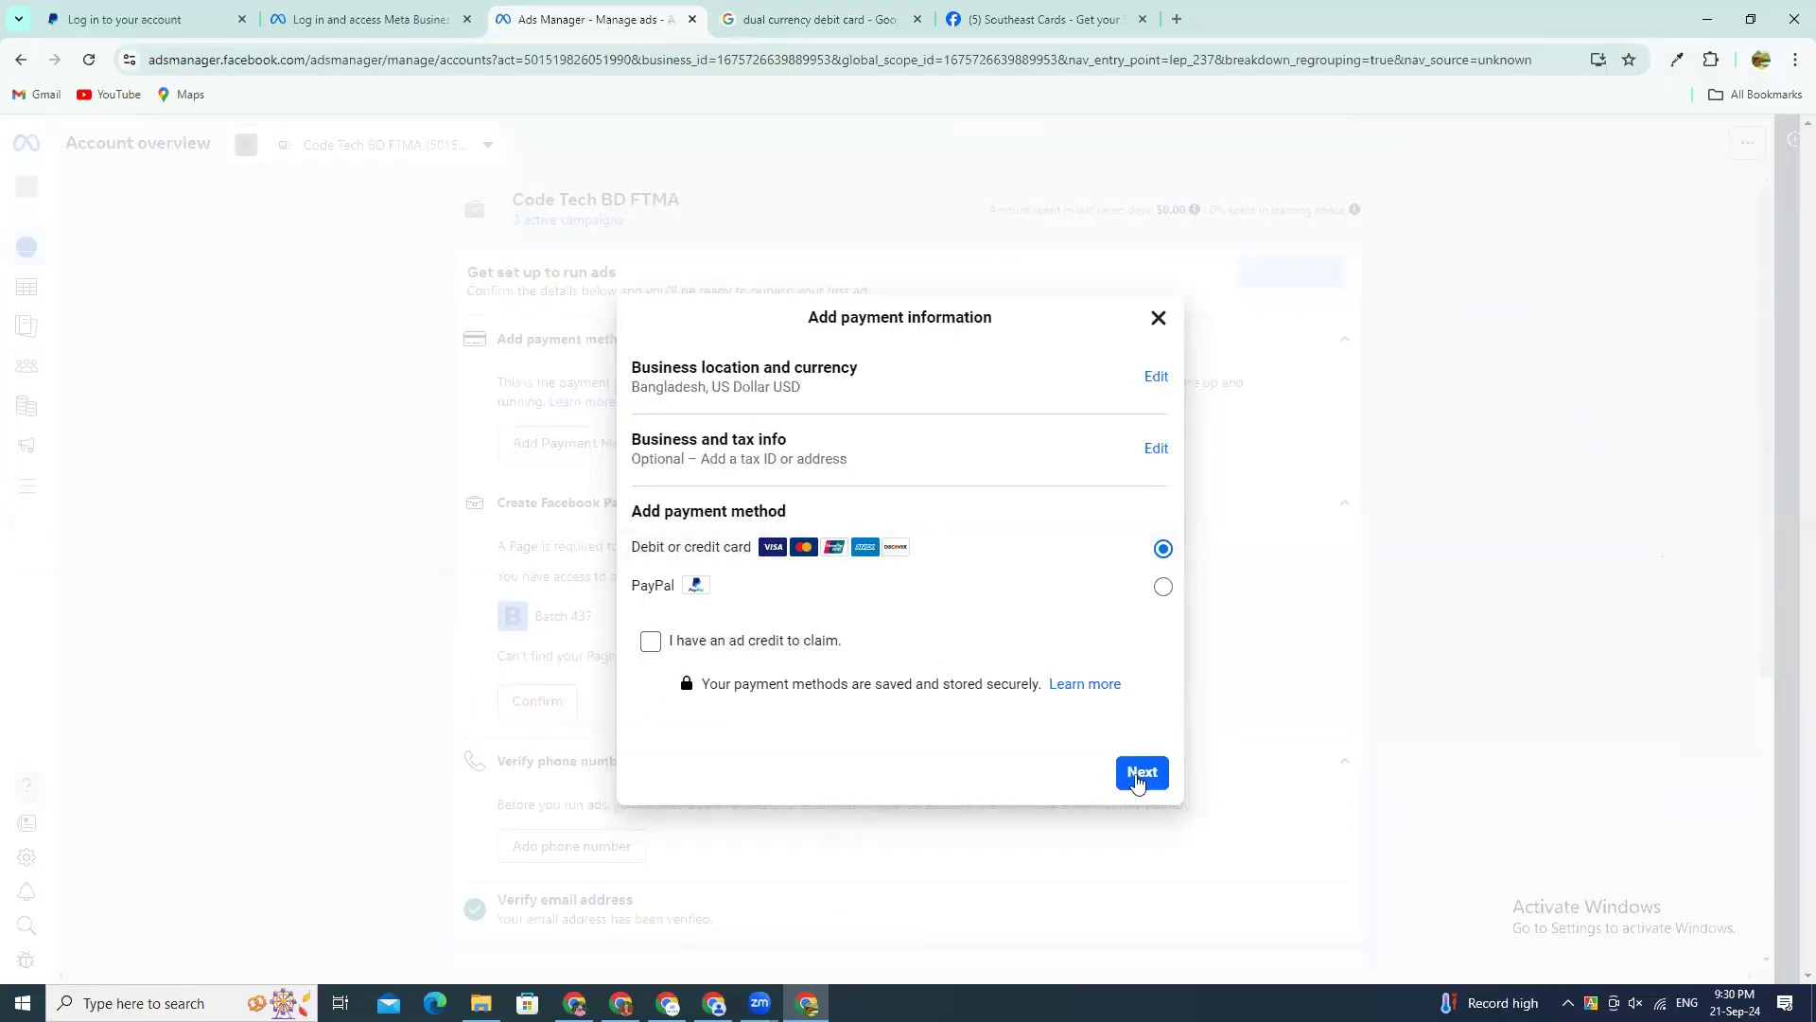
{"action": "left_click", "coordinate": [1137, 774]}
{"action": "left_click", "coordinate": [762, 465]}
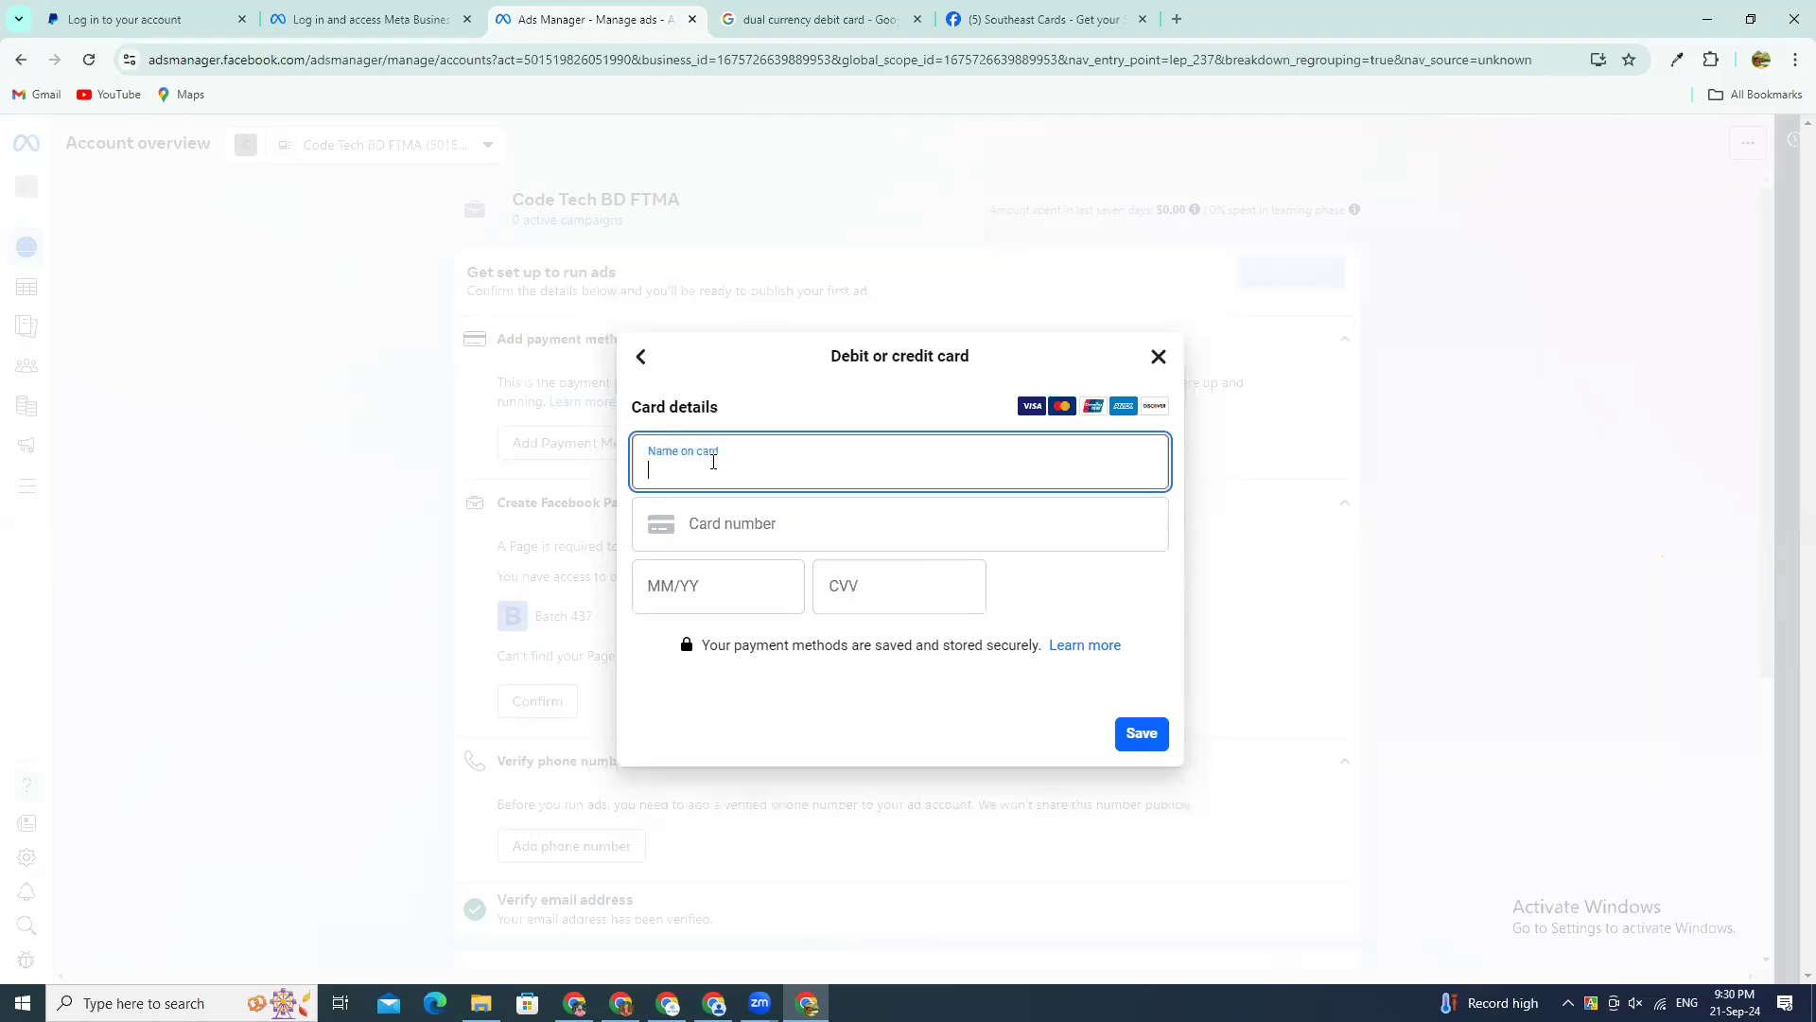
{"action": "left_click", "coordinate": [737, 523]}
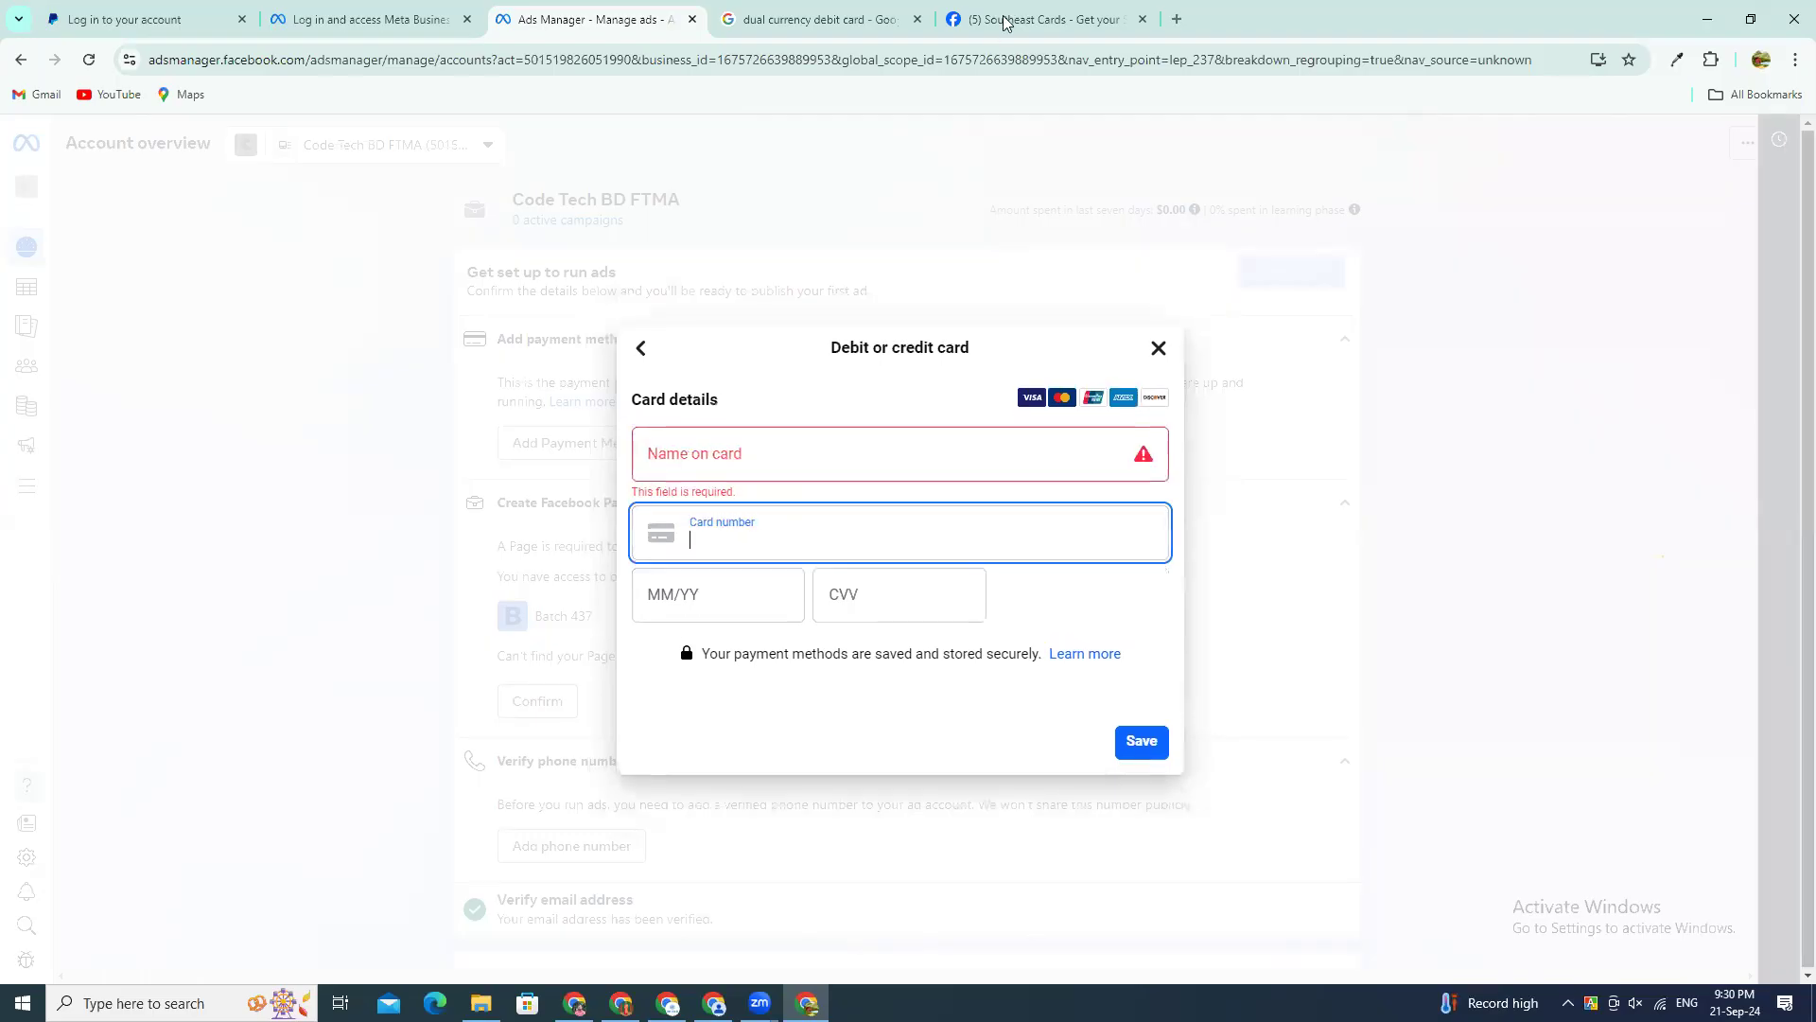
Step: Compare the name and expiry date fields of the Ads Manager card form with the upay UCB Visa card image
{"action": "left_click", "coordinate": [805, 19]}
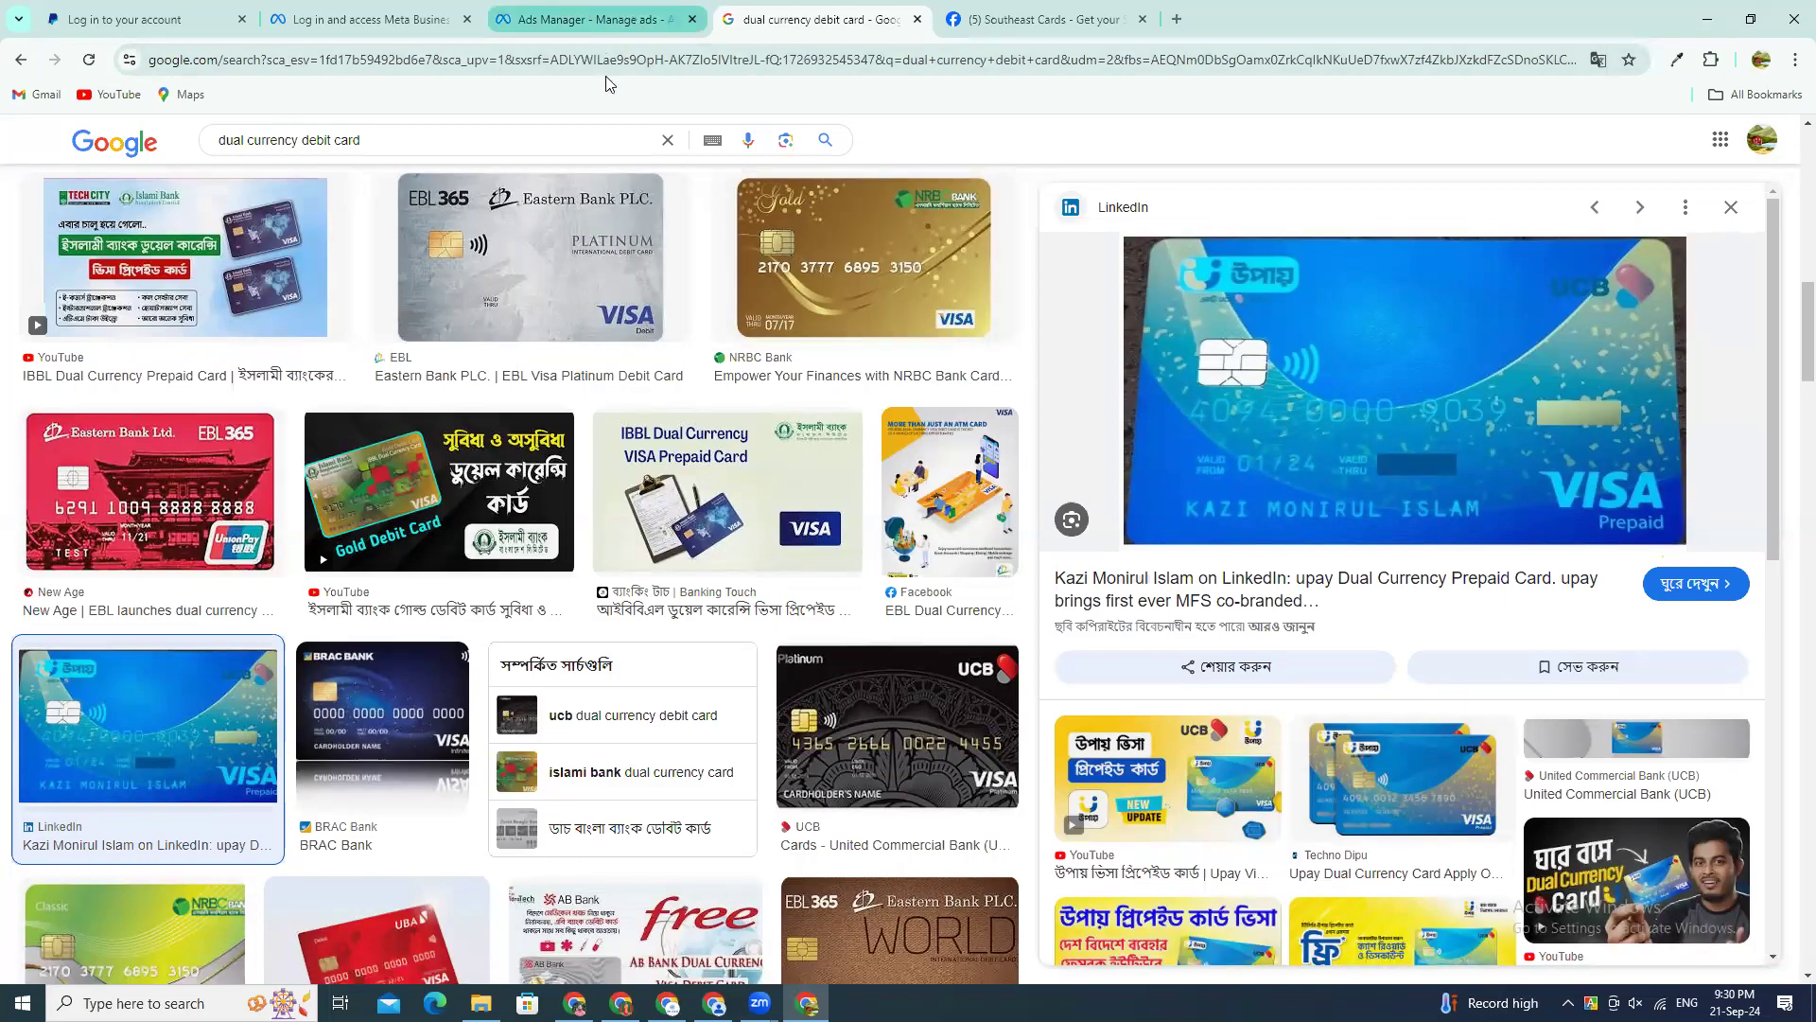
{"action": "left_click", "coordinate": [595, 19]}
{"action": "left_click", "coordinate": [736, 441]}
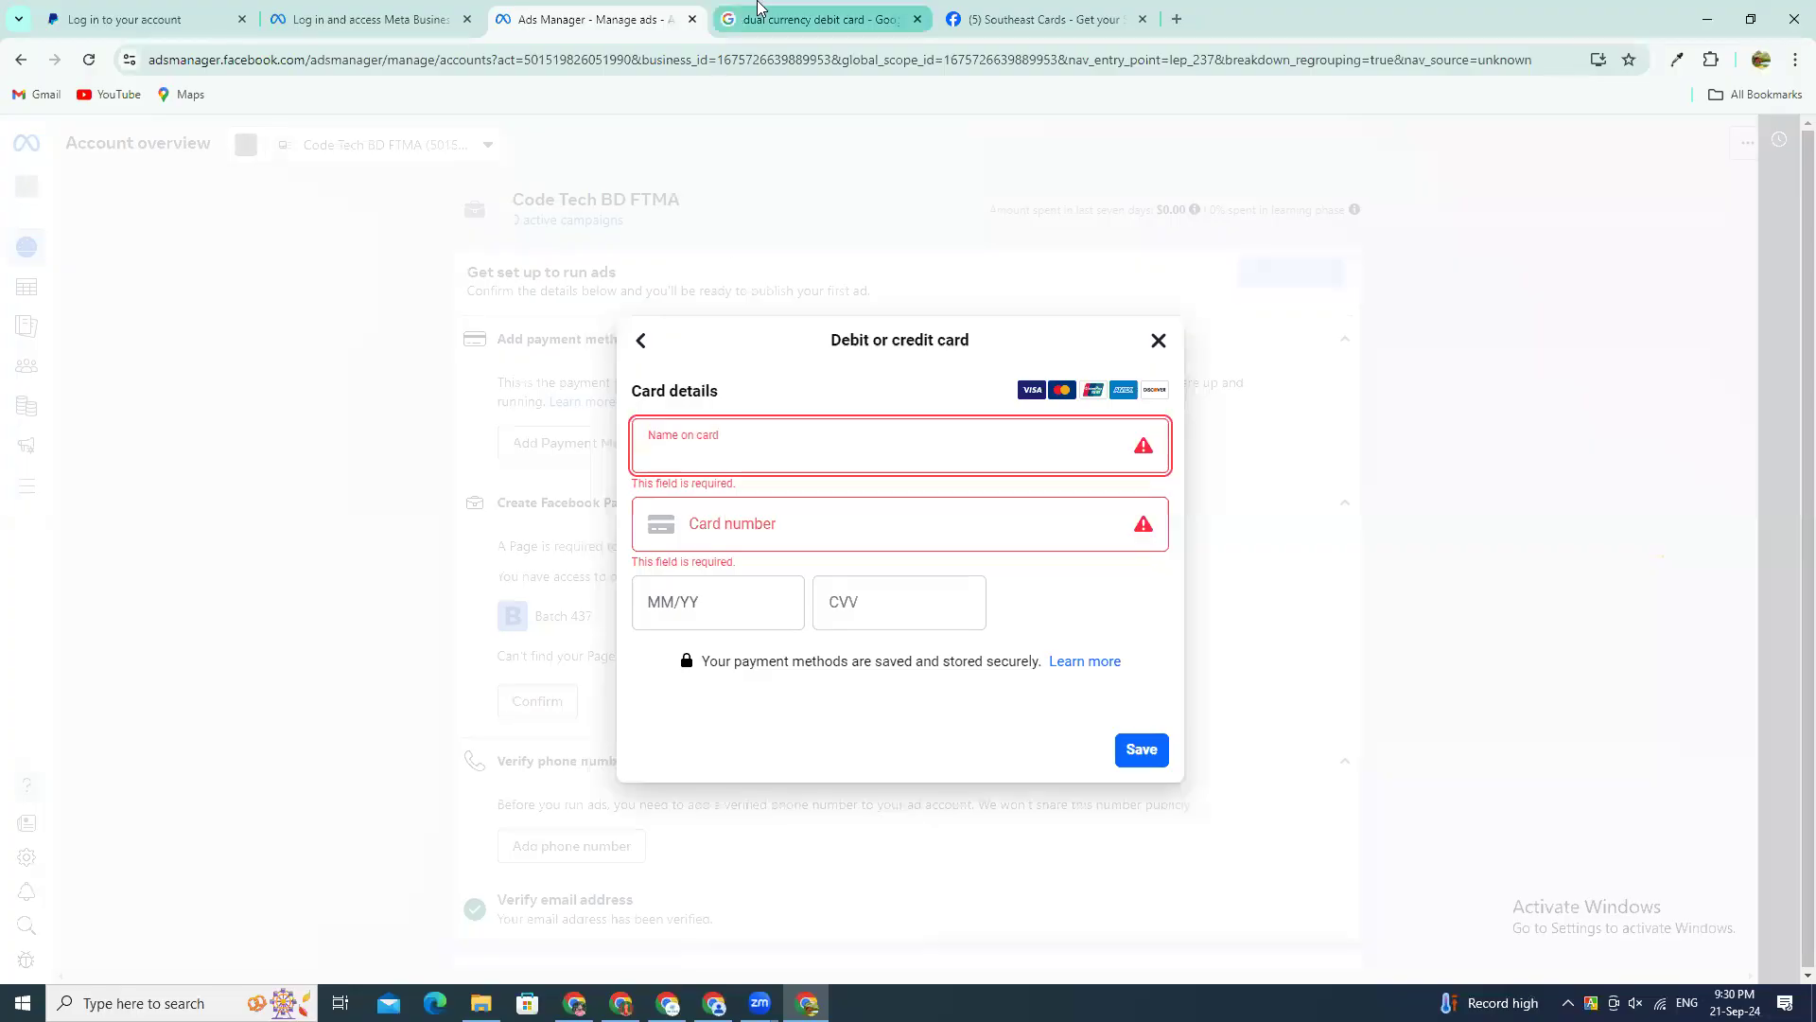
{"action": "key", "text": "ctrl+Tab"}
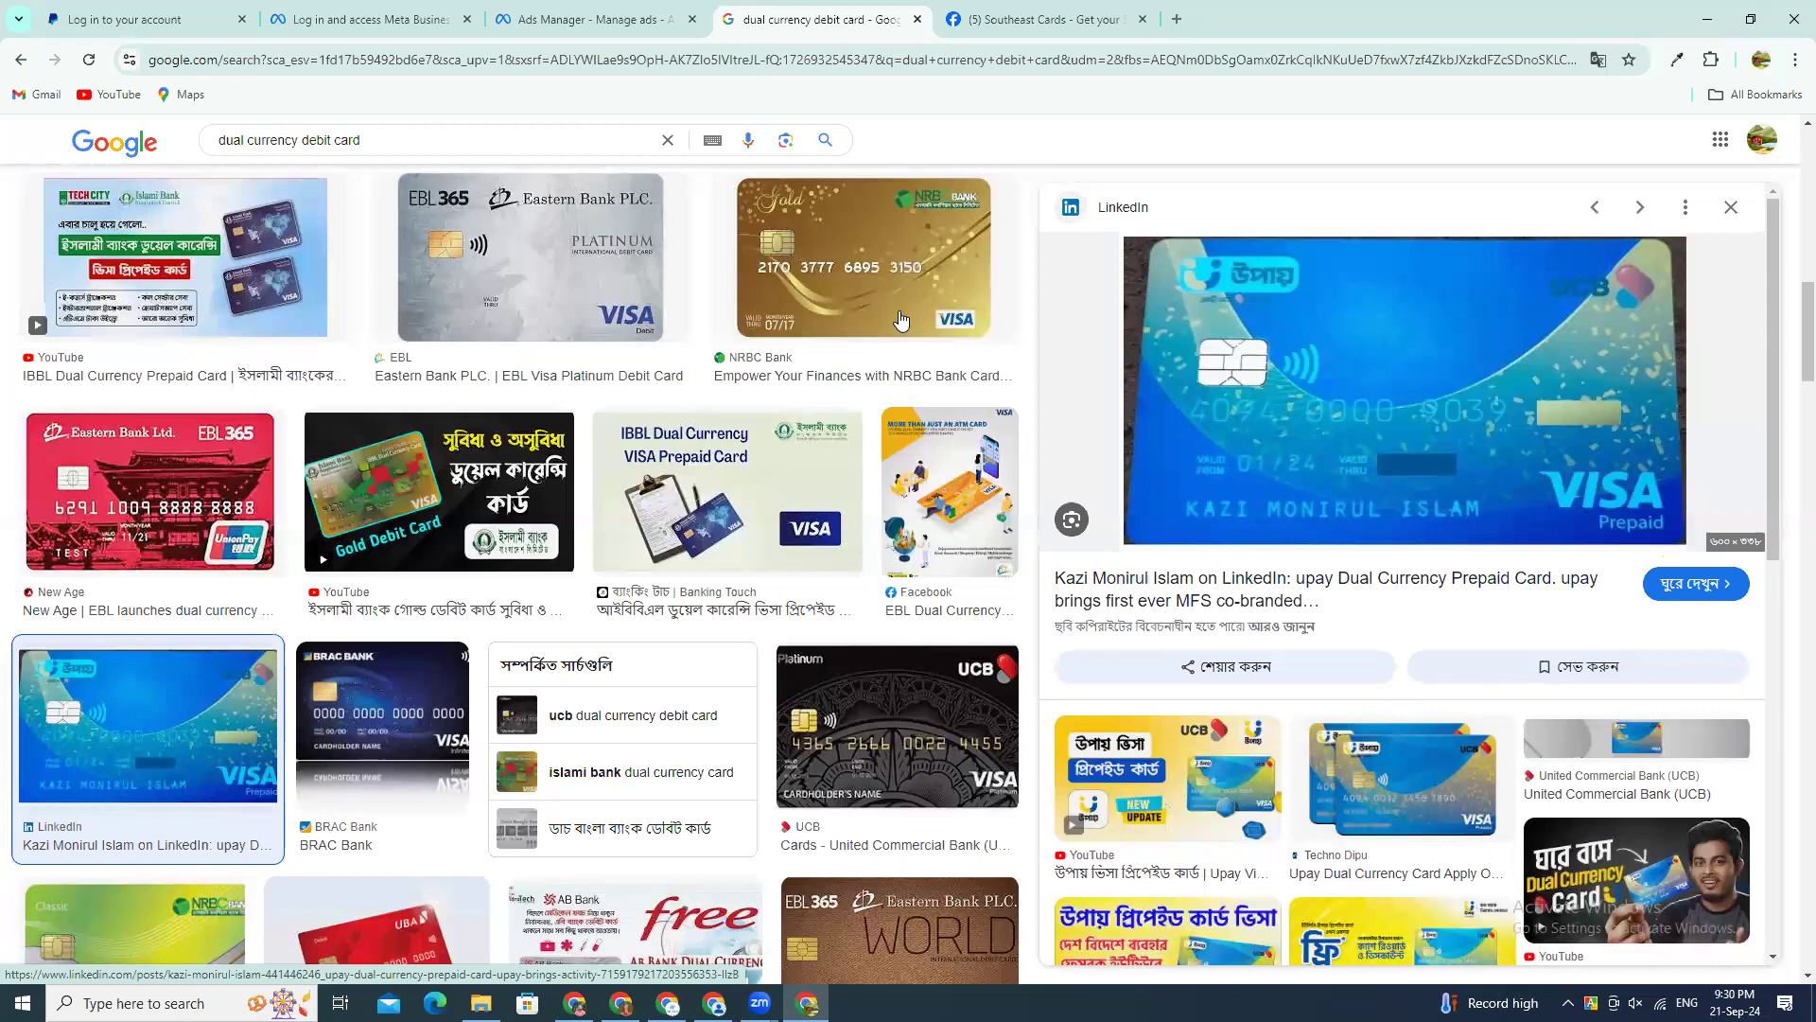
{"action": "left_click", "coordinate": [662, 11]}
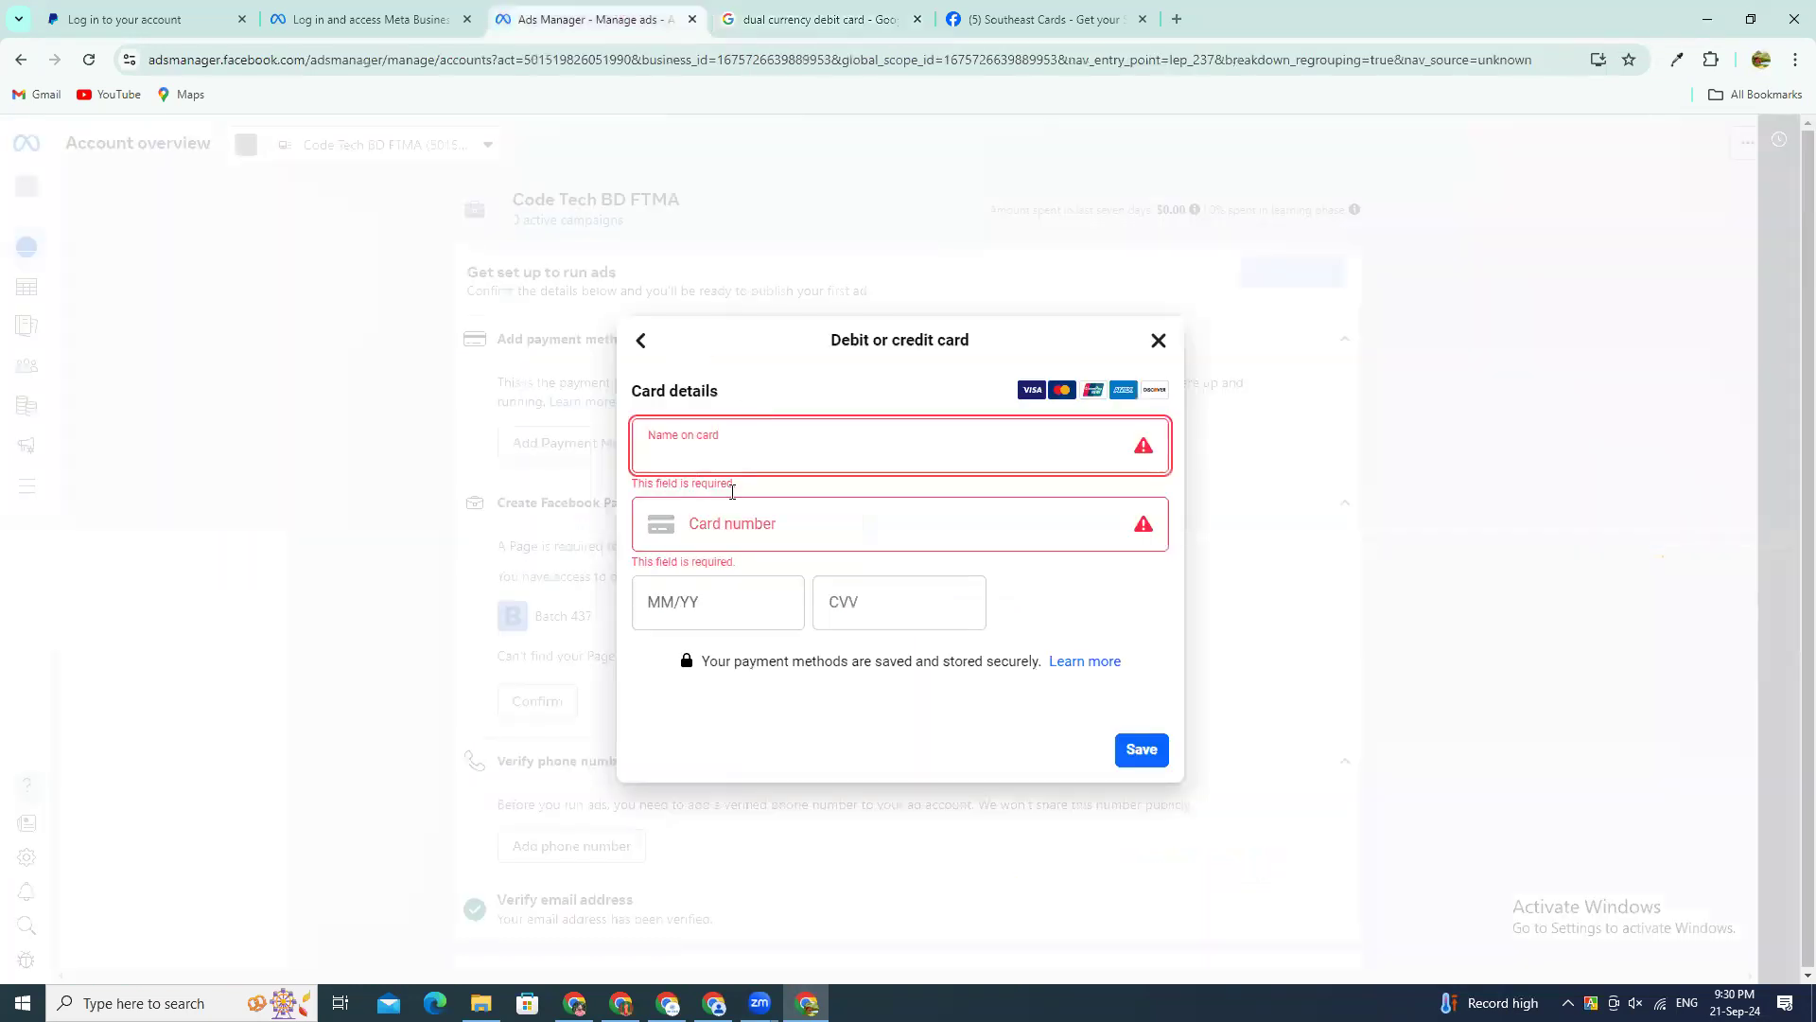
{"action": "left_click", "coordinate": [665, 600]}
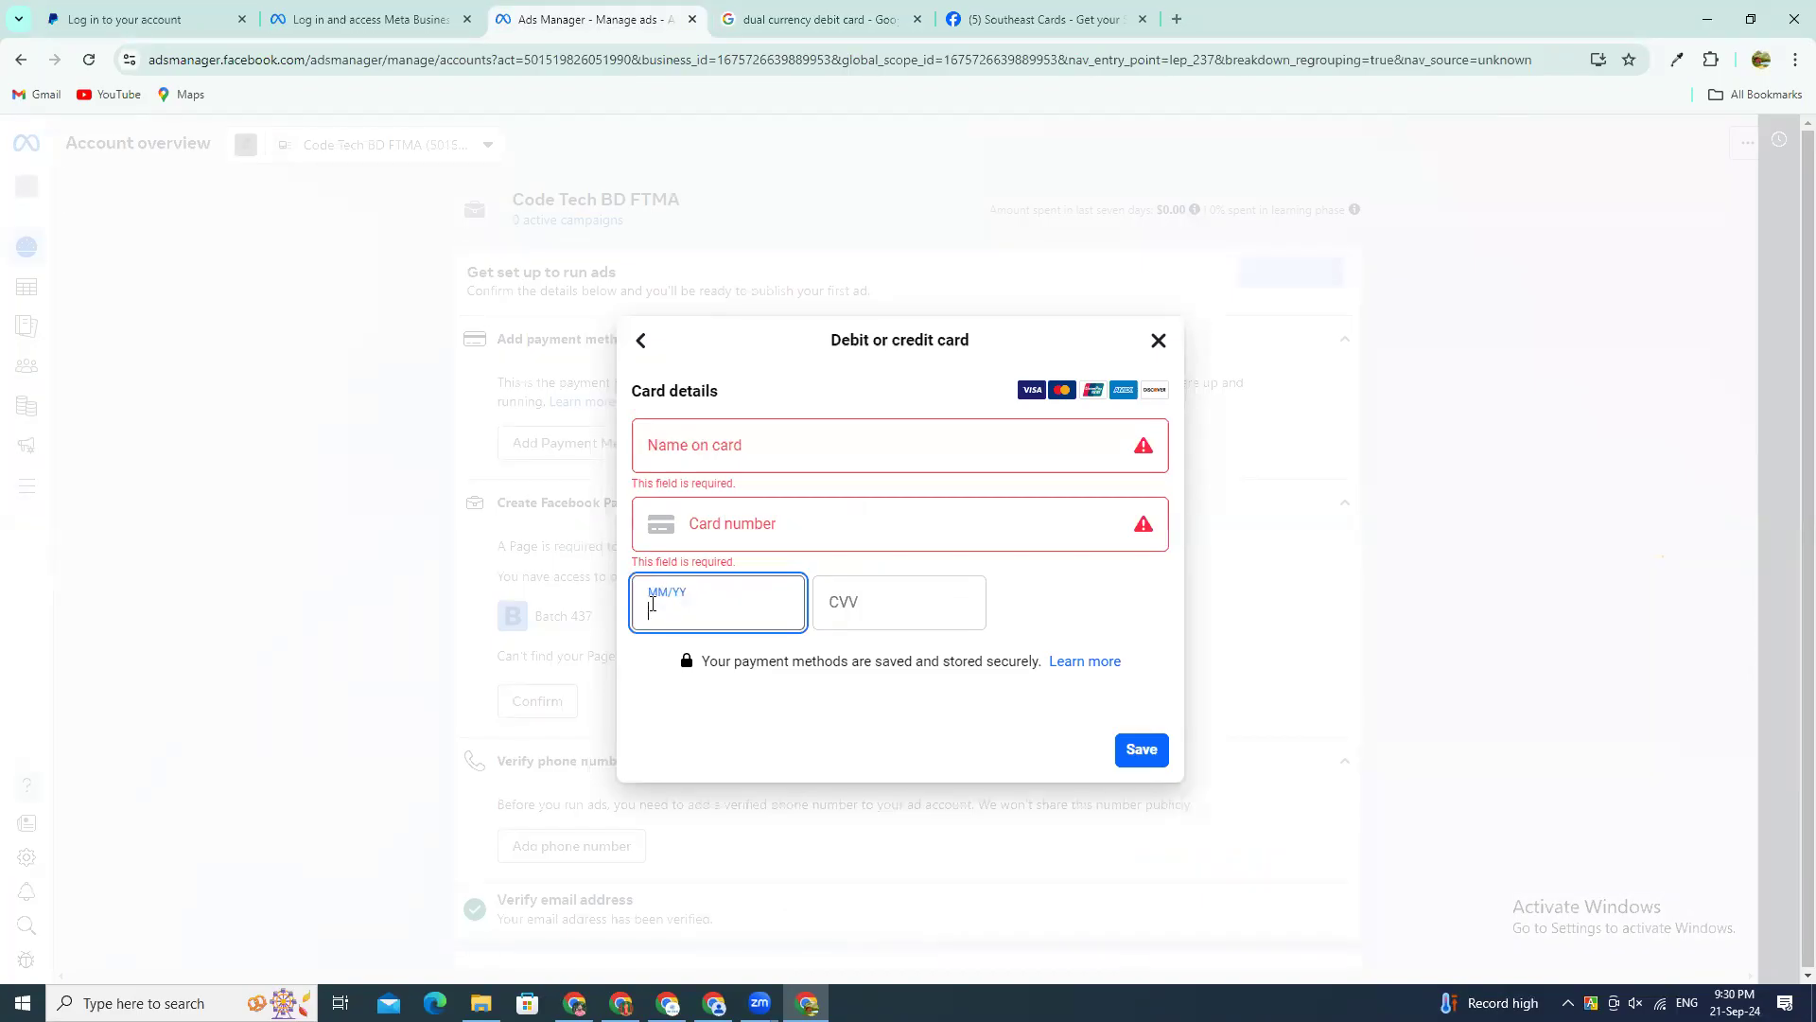
Step: Return to the dual currency card images, look through the related cards, and preview the BRAC Bank Visa card
{"action": "left_click", "coordinate": [893, 14]}
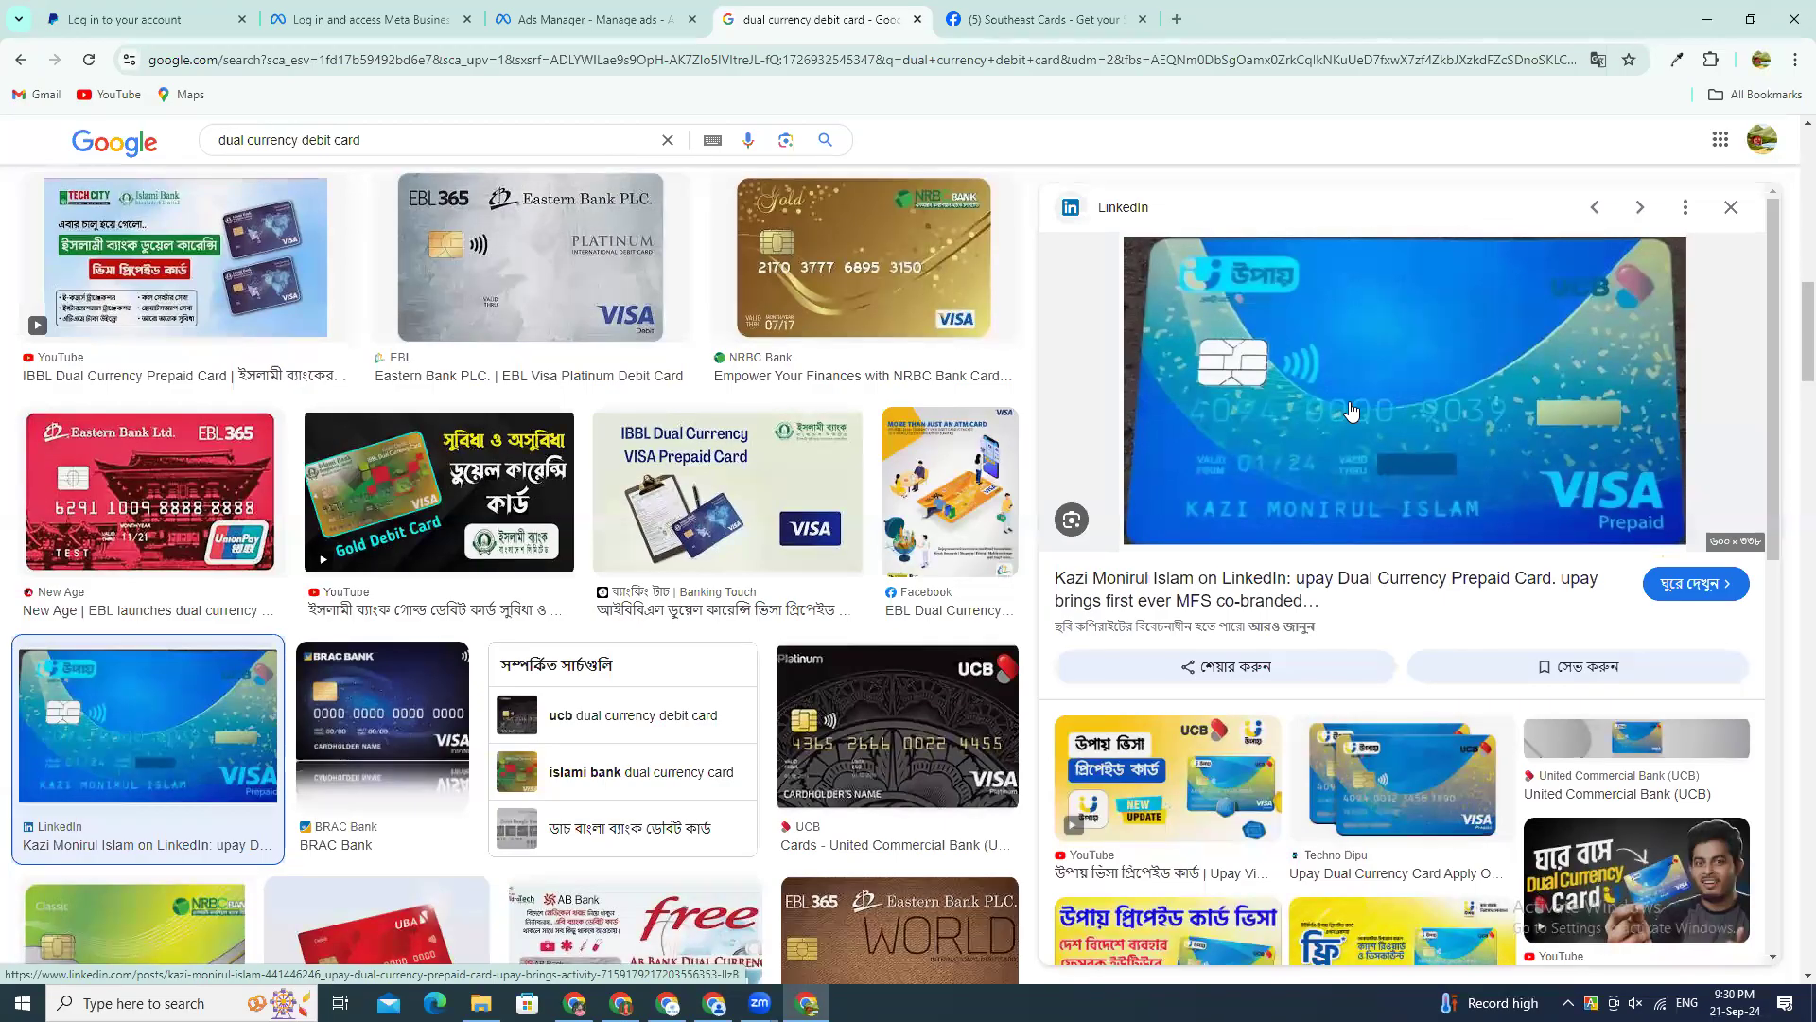
{"action": "scroll", "coordinate": [1351, 409], "scroll_direction": "down", "scroll_amount": 3}
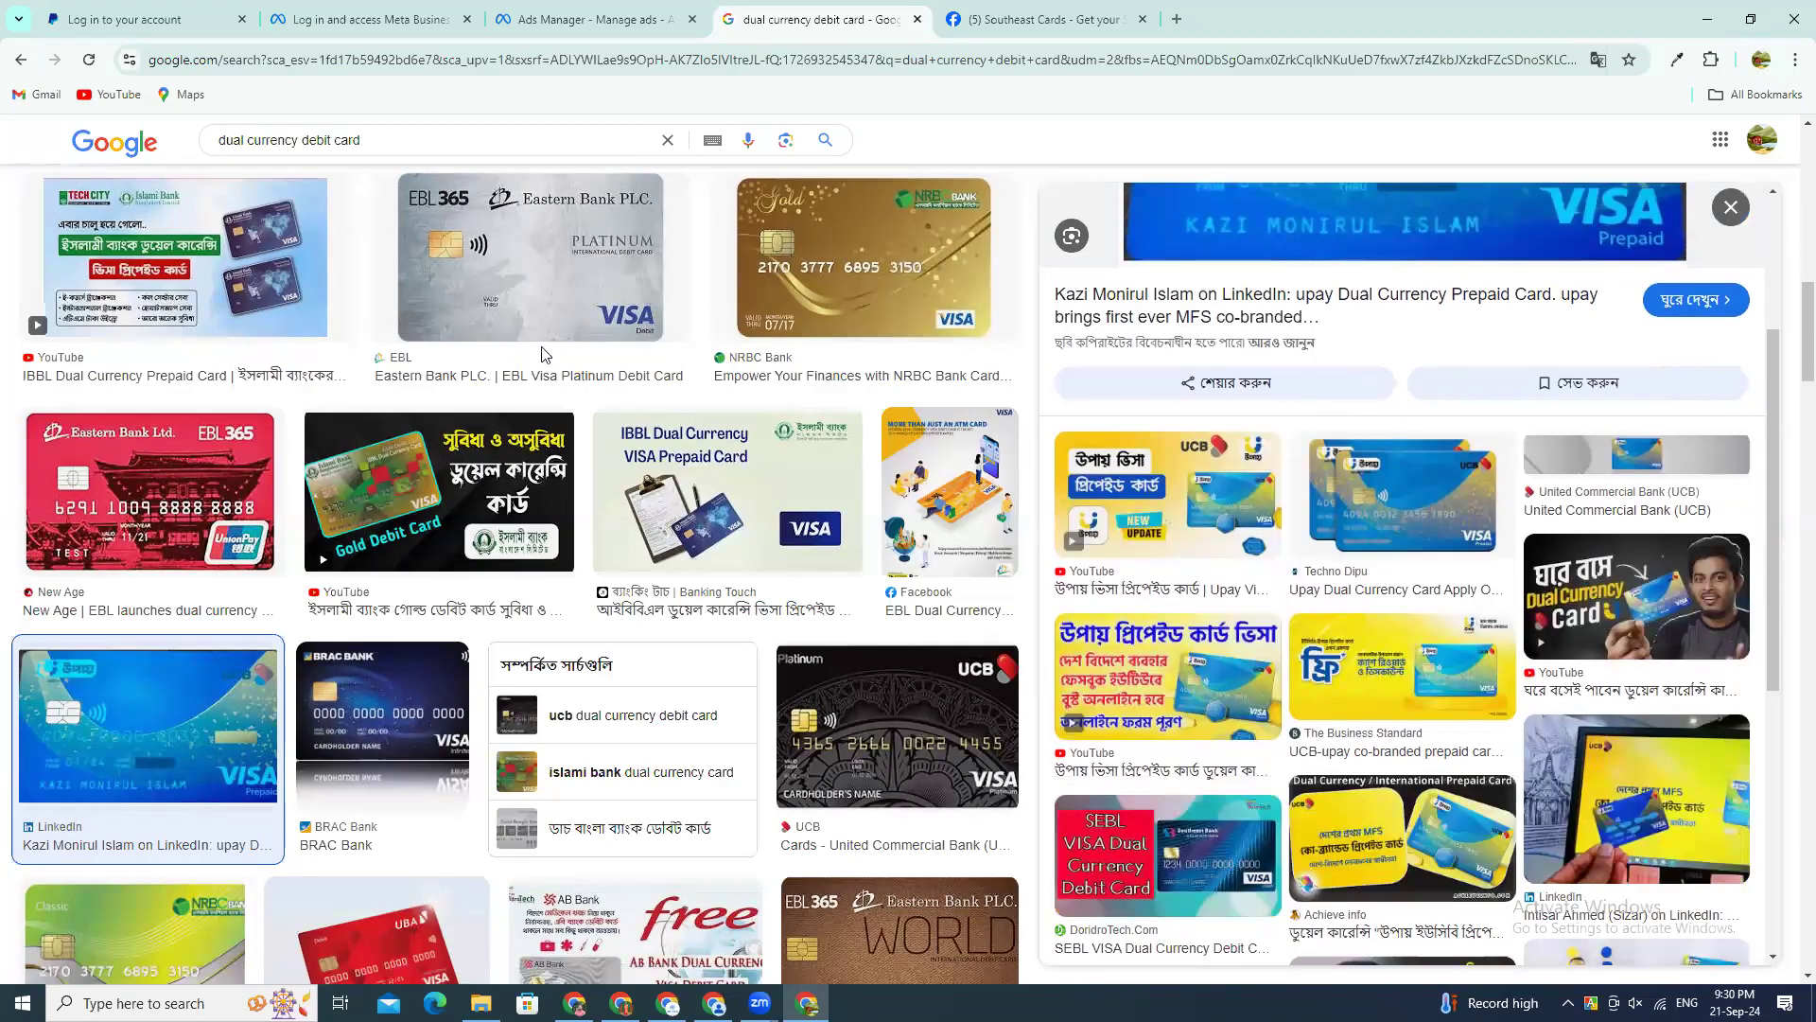
{"action": "scroll", "coordinate": [545, 354], "scroll_direction": "down", "scroll_amount": 1}
{"action": "left_click", "coordinate": [349, 619]}
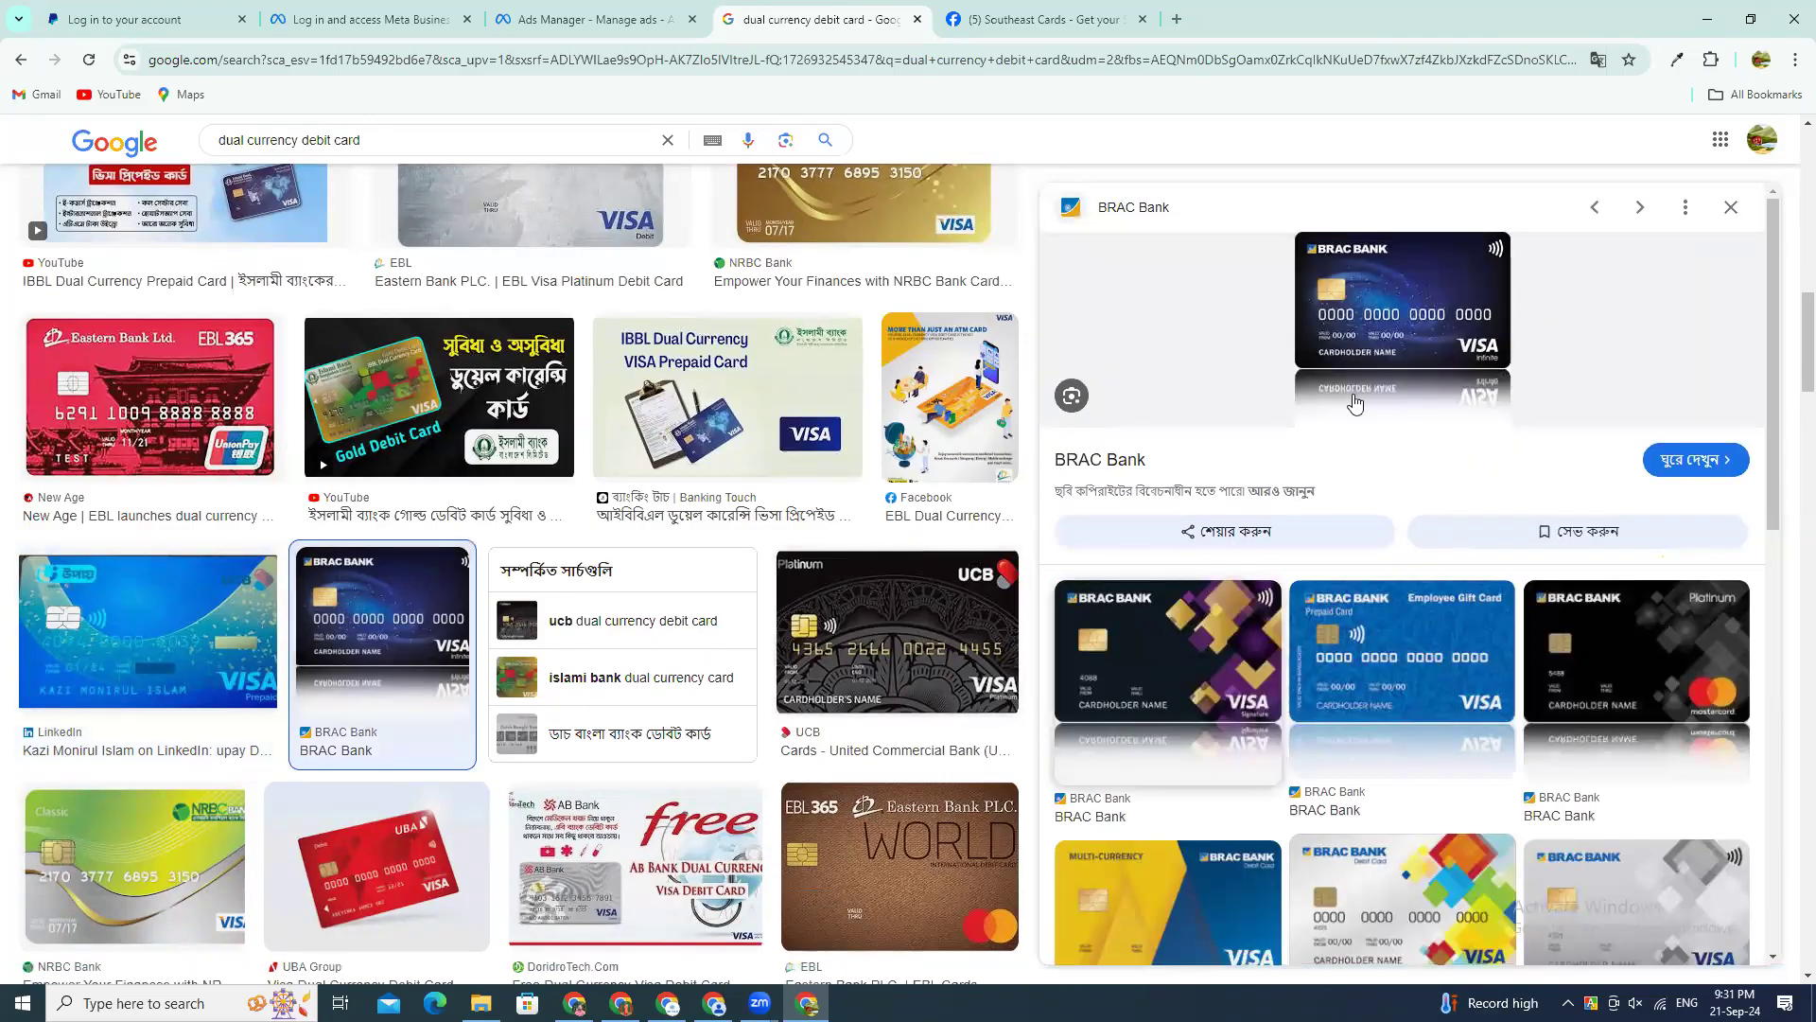
Step: Open the source page of the BRAC Bank card image and examine the Infinite credit card up close
{"action": "left_click", "coordinate": [1353, 338]}
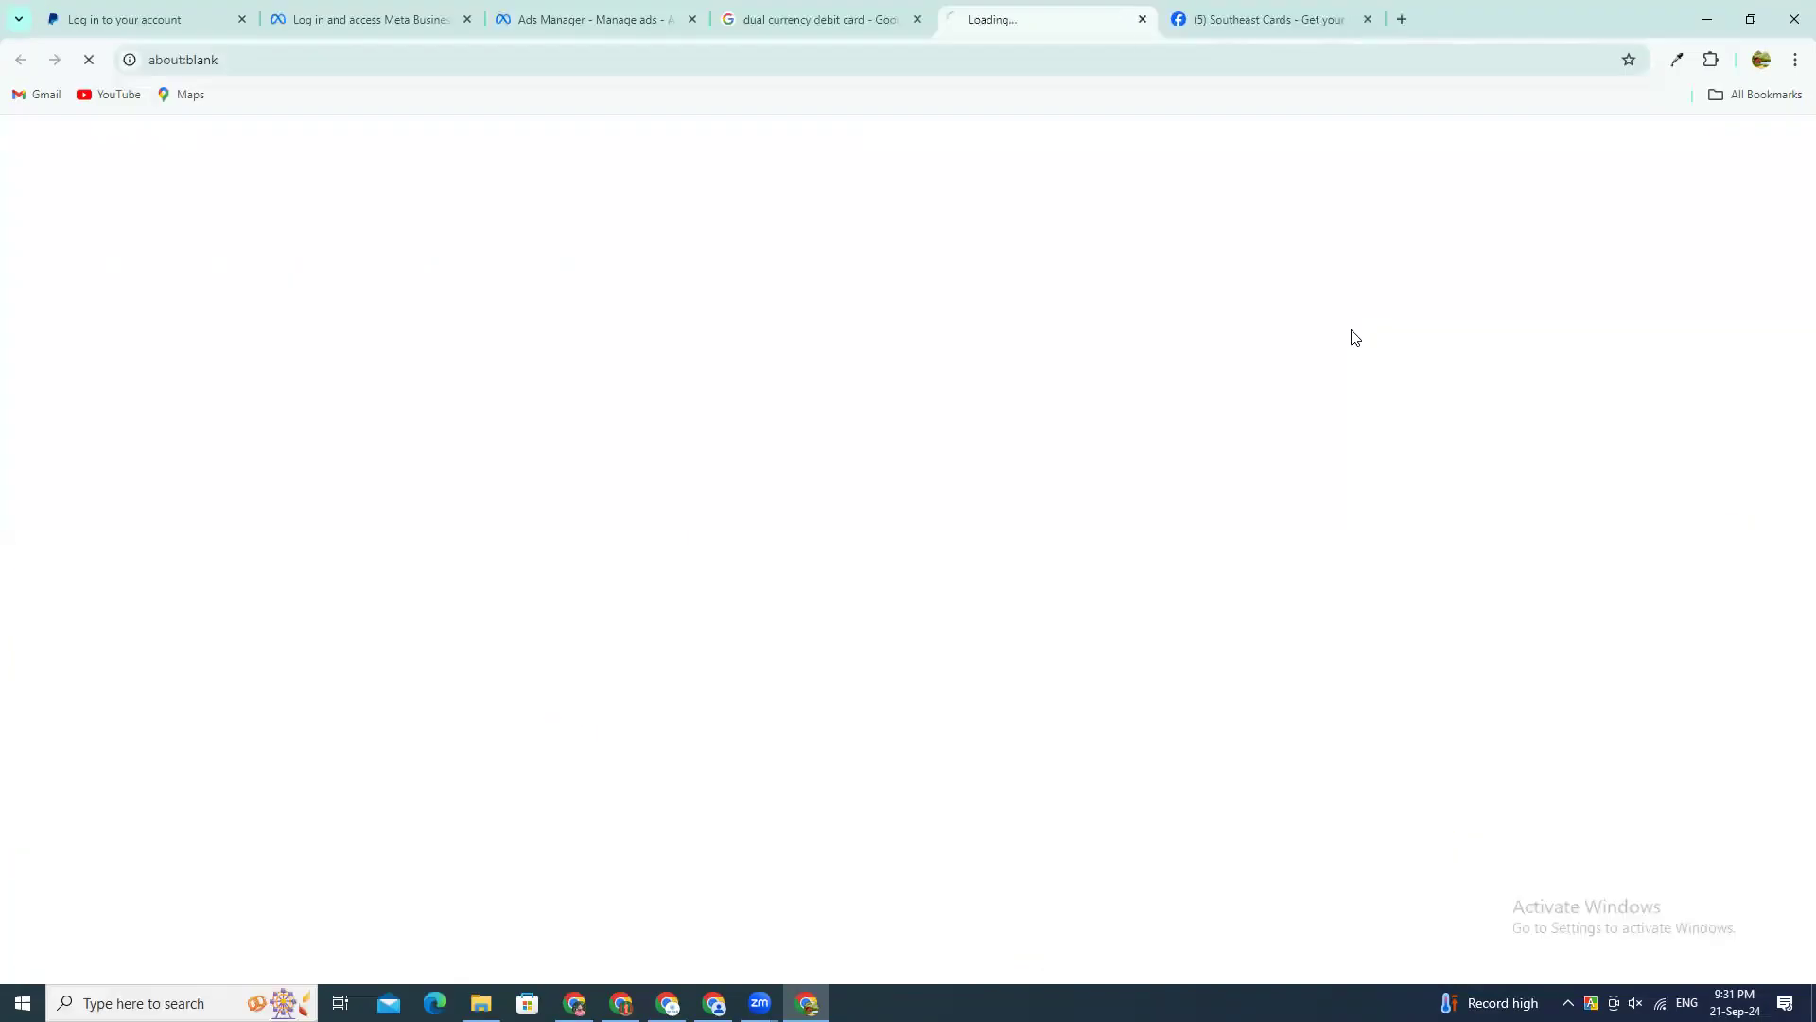
{"action": "left_click", "coordinate": [806, 19]}
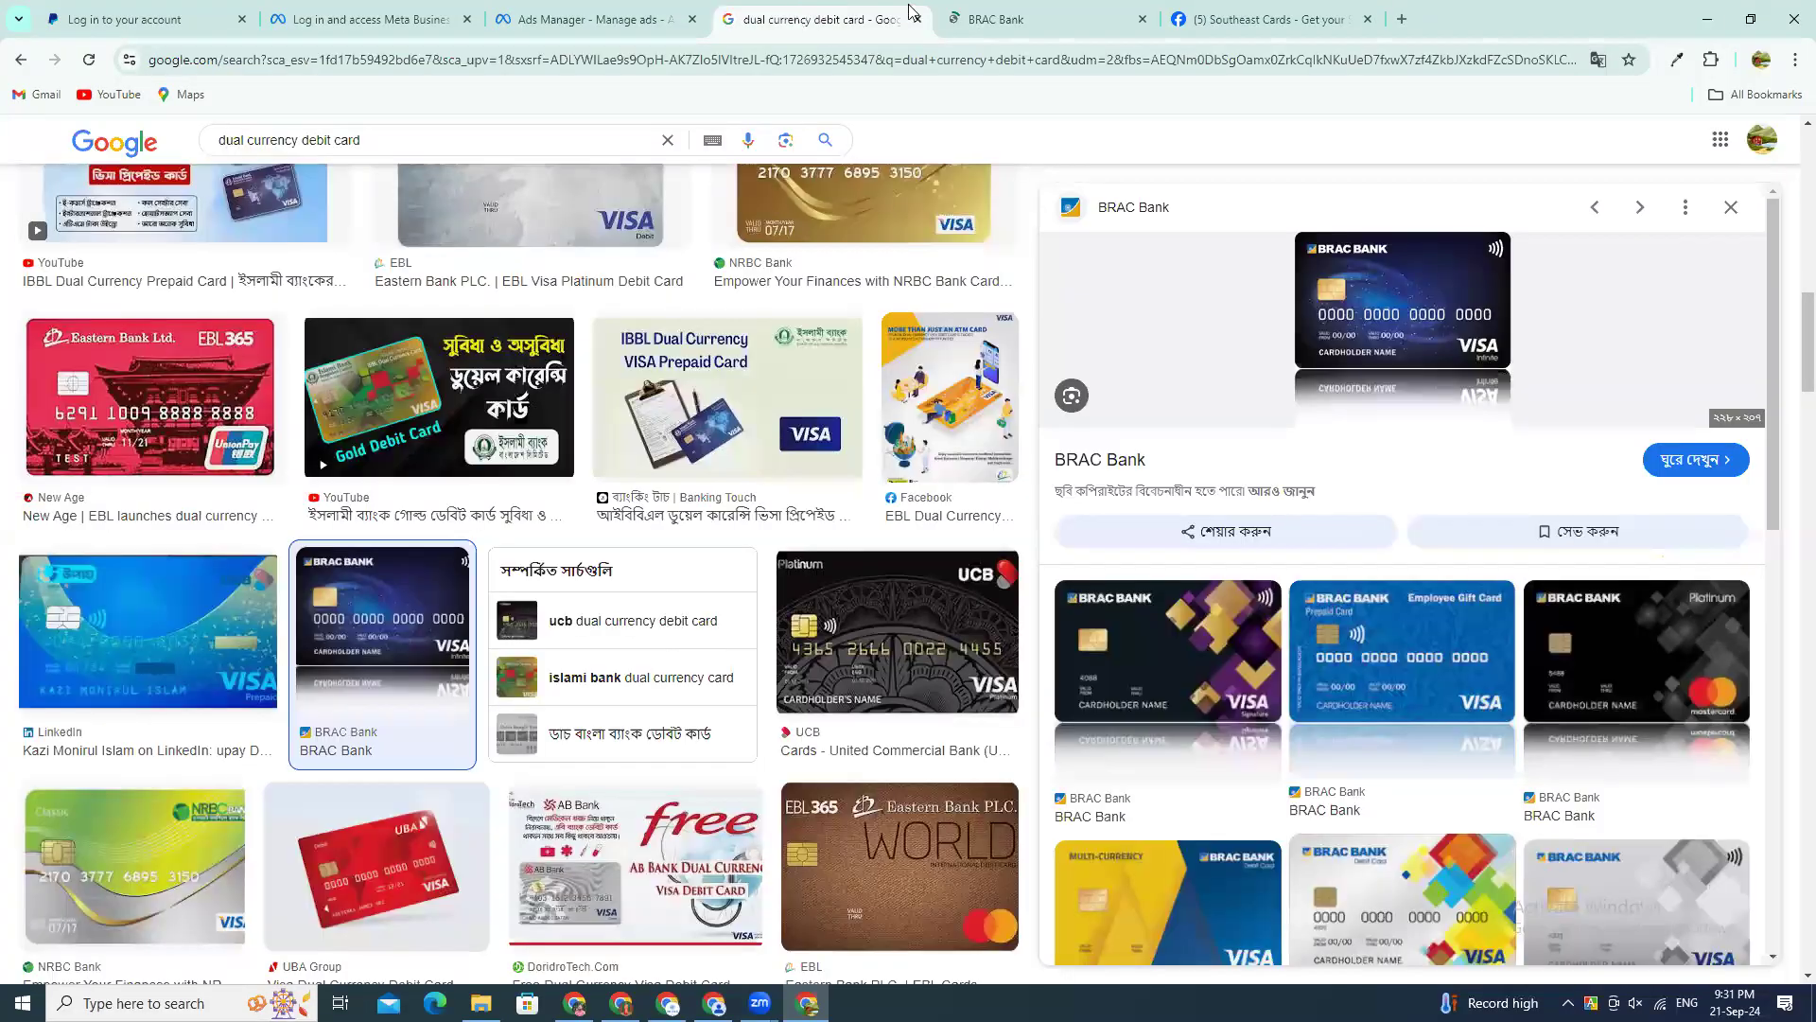
{"action": "left_click", "coordinate": [993, 12]}
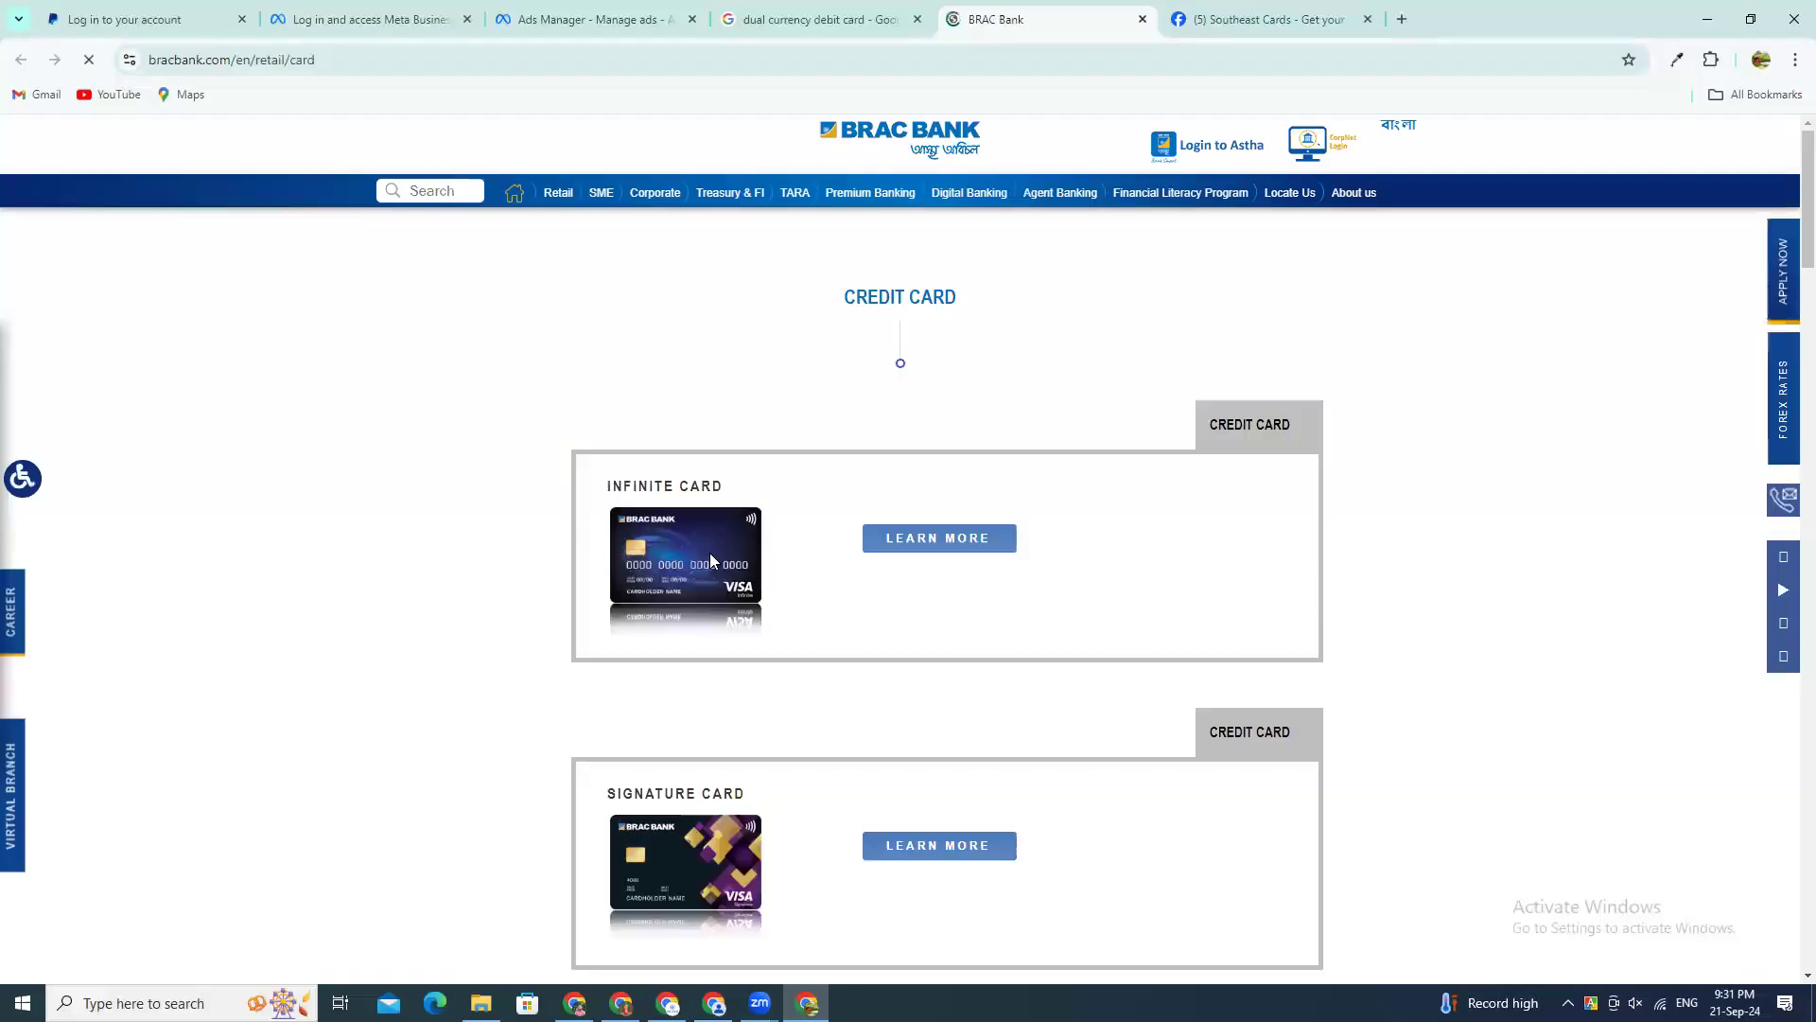
{"action": "scroll", "coordinate": [681, 569], "scroll_direction": "up", "scroll_amount": 6}
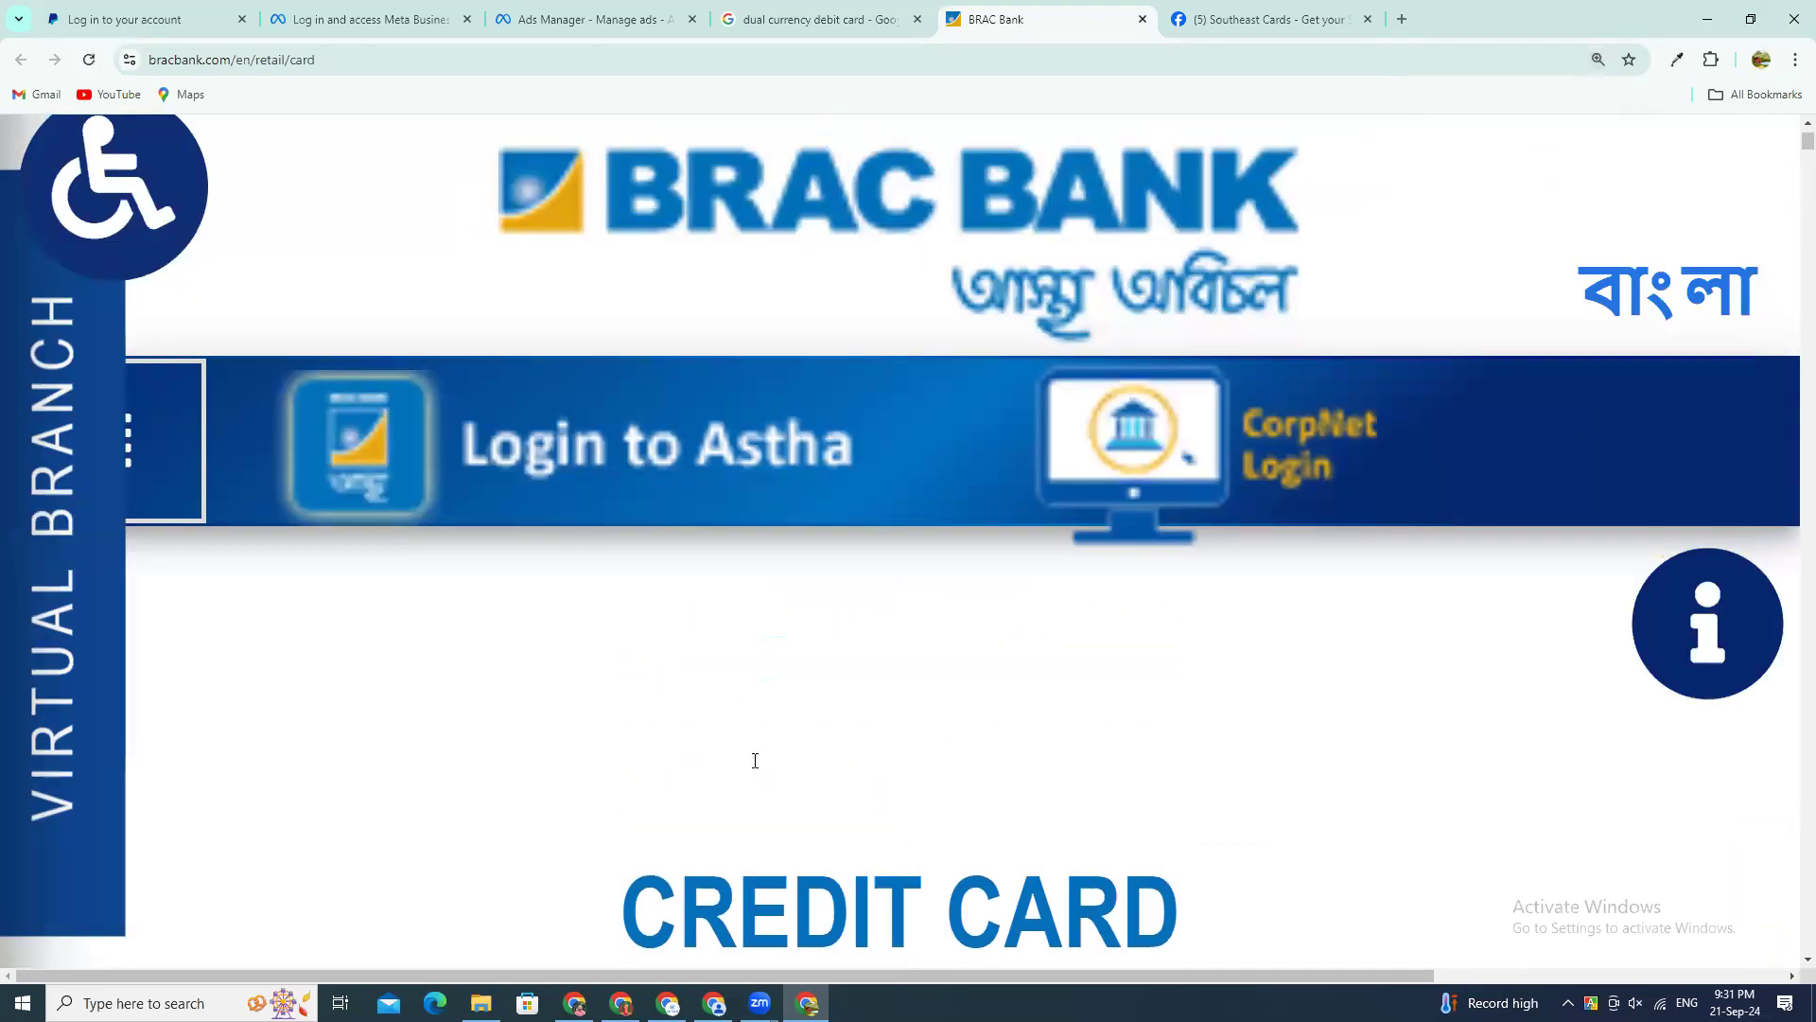
{"action": "scroll", "coordinate": [755, 761], "scroll_direction": "down", "scroll_amount": 5}
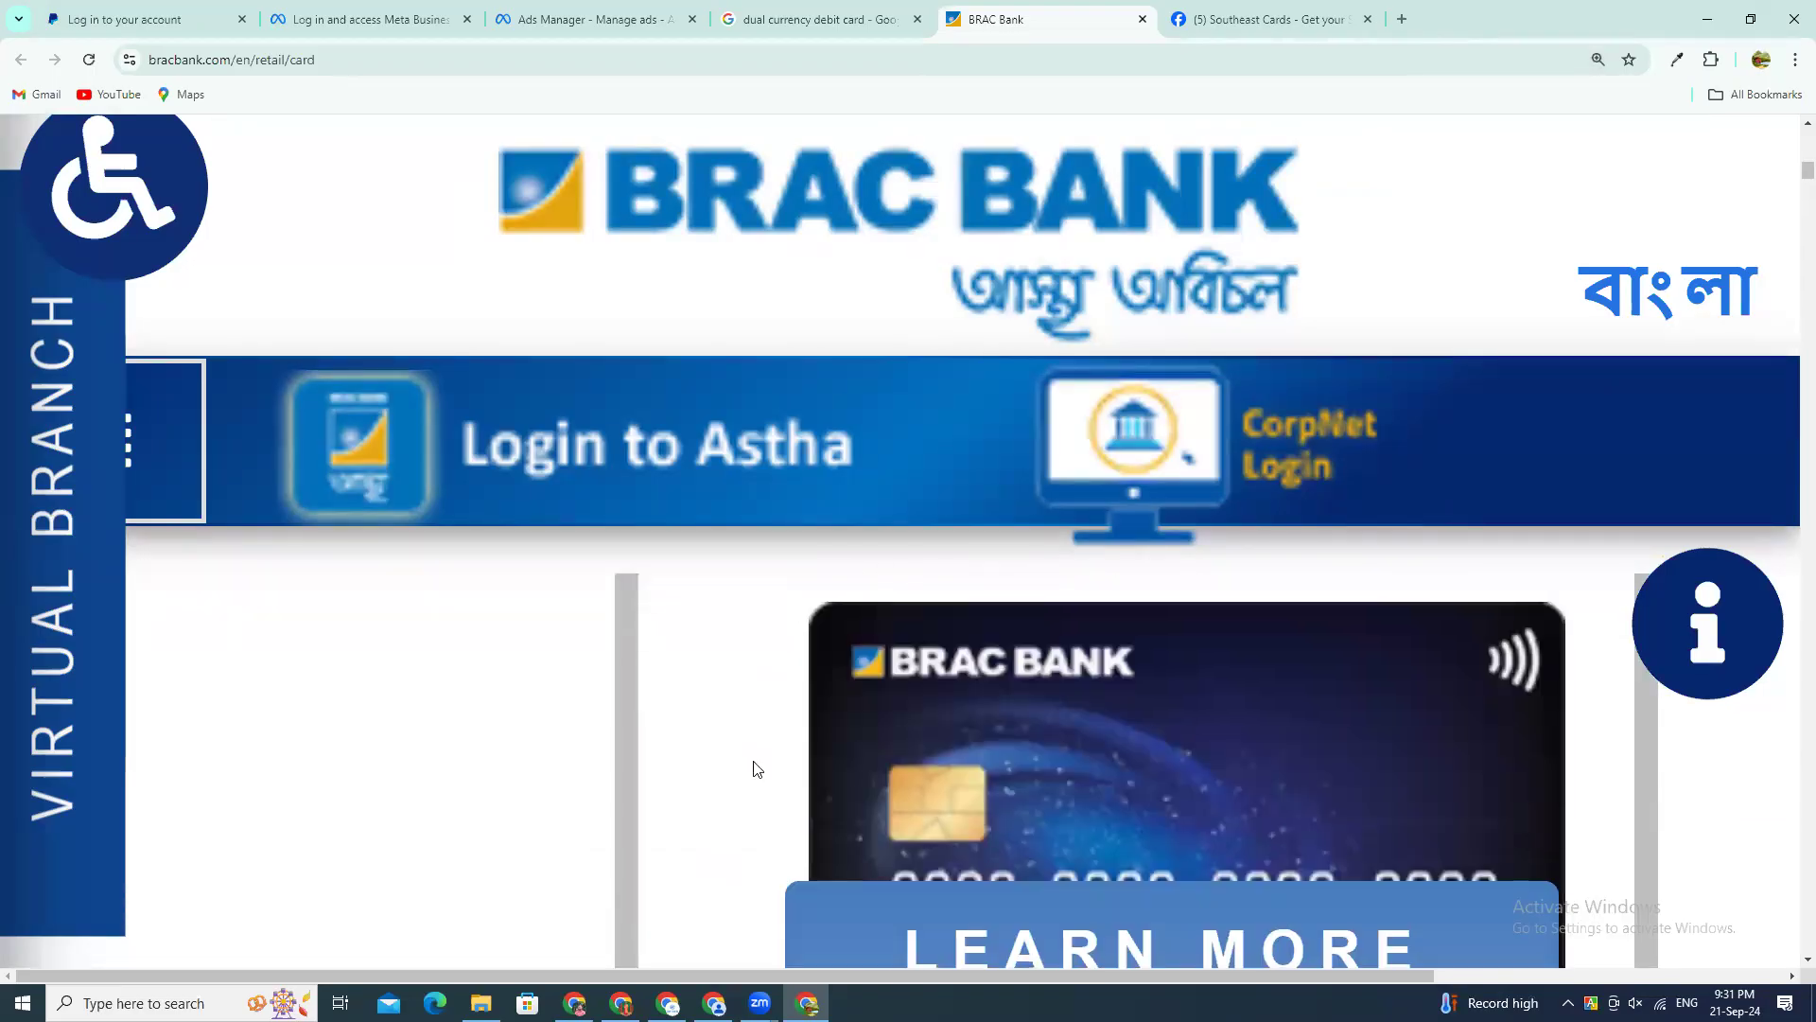
{"action": "scroll", "coordinate": [764, 767], "scroll_direction": "down", "scroll_amount": 2}
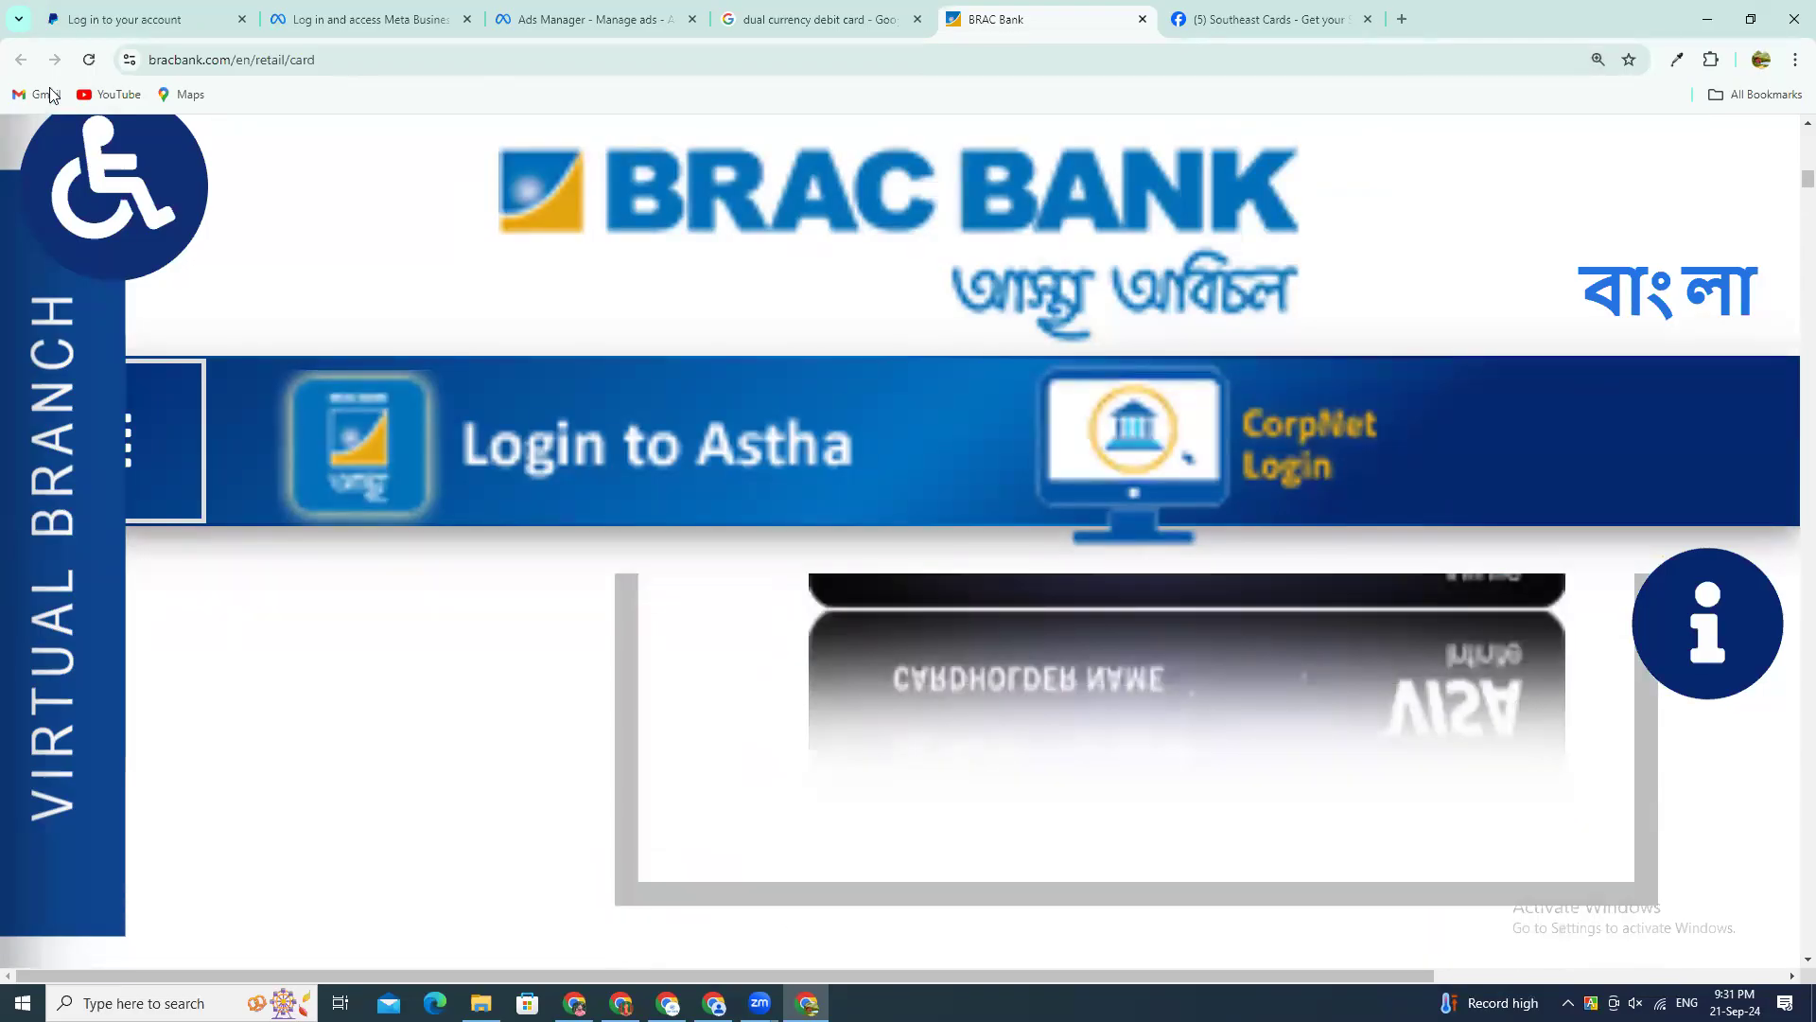
Step: Close the BRAC Bank page and preview the NRBC Bank Gold Visa card from the image results
{"action": "left_click", "coordinate": [743, 16]}
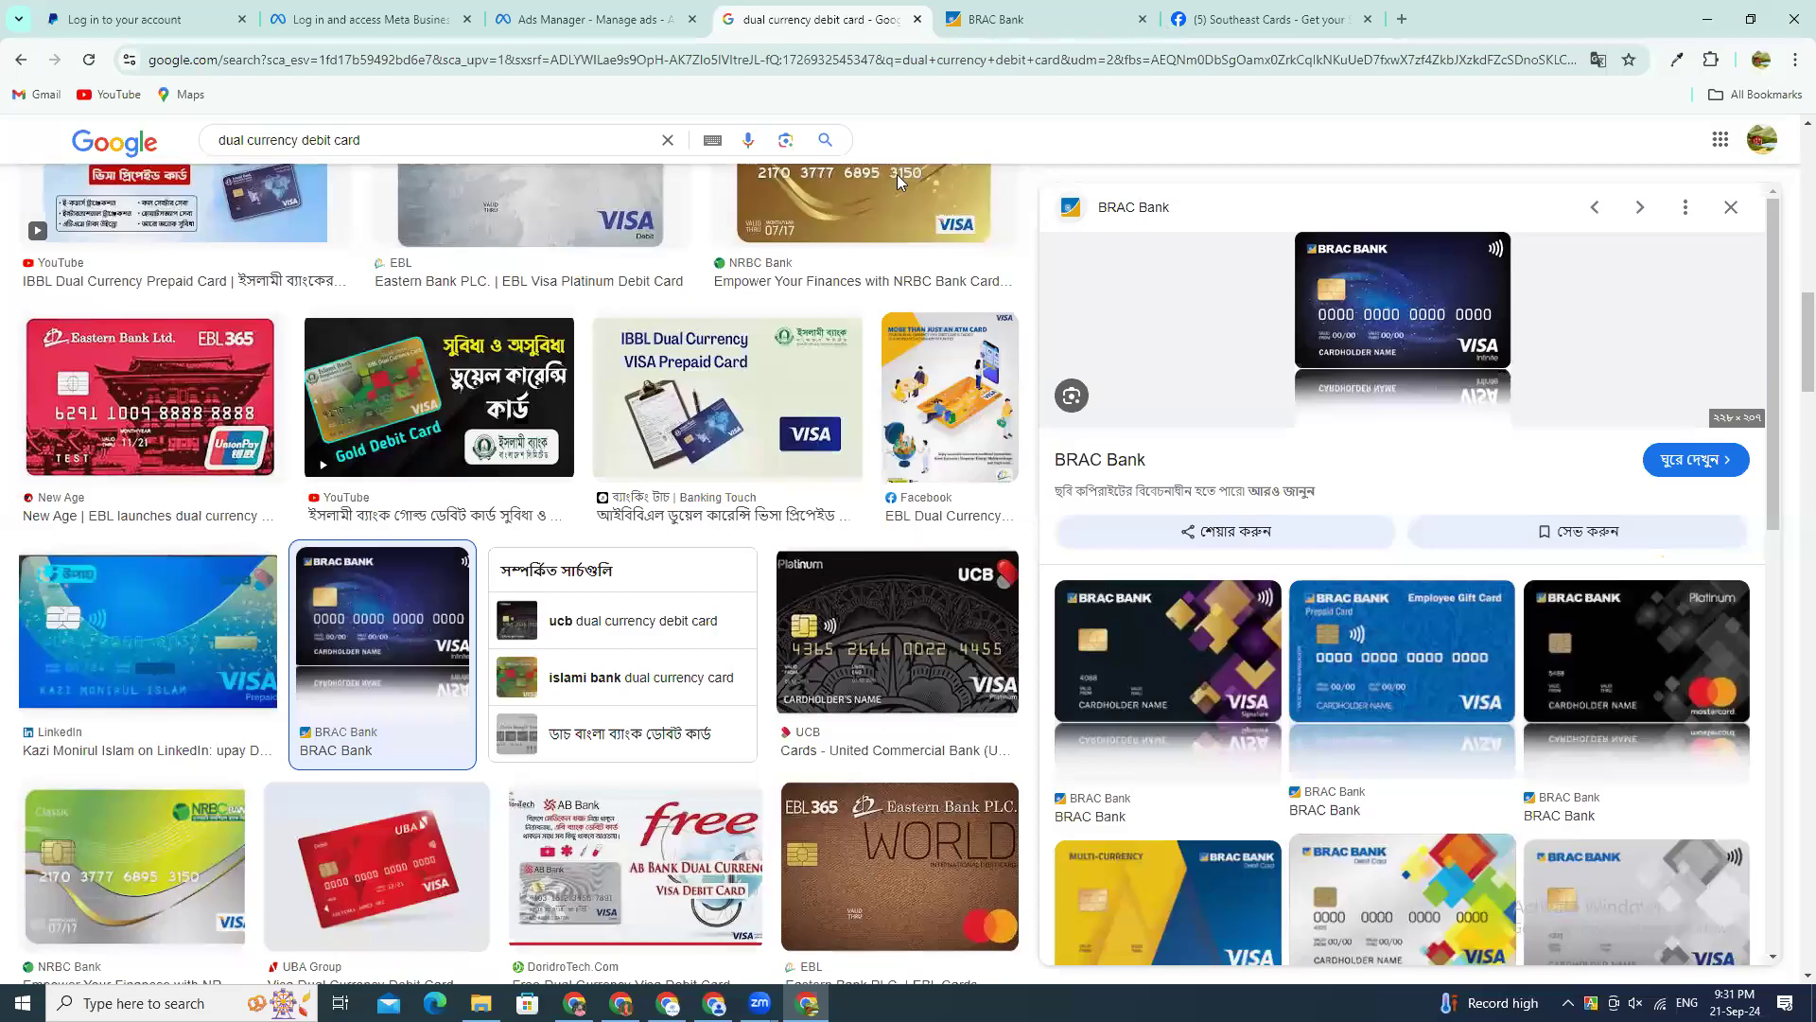
{"action": "scroll", "coordinate": [819, 296], "scroll_direction": "up", "scroll_amount": 1}
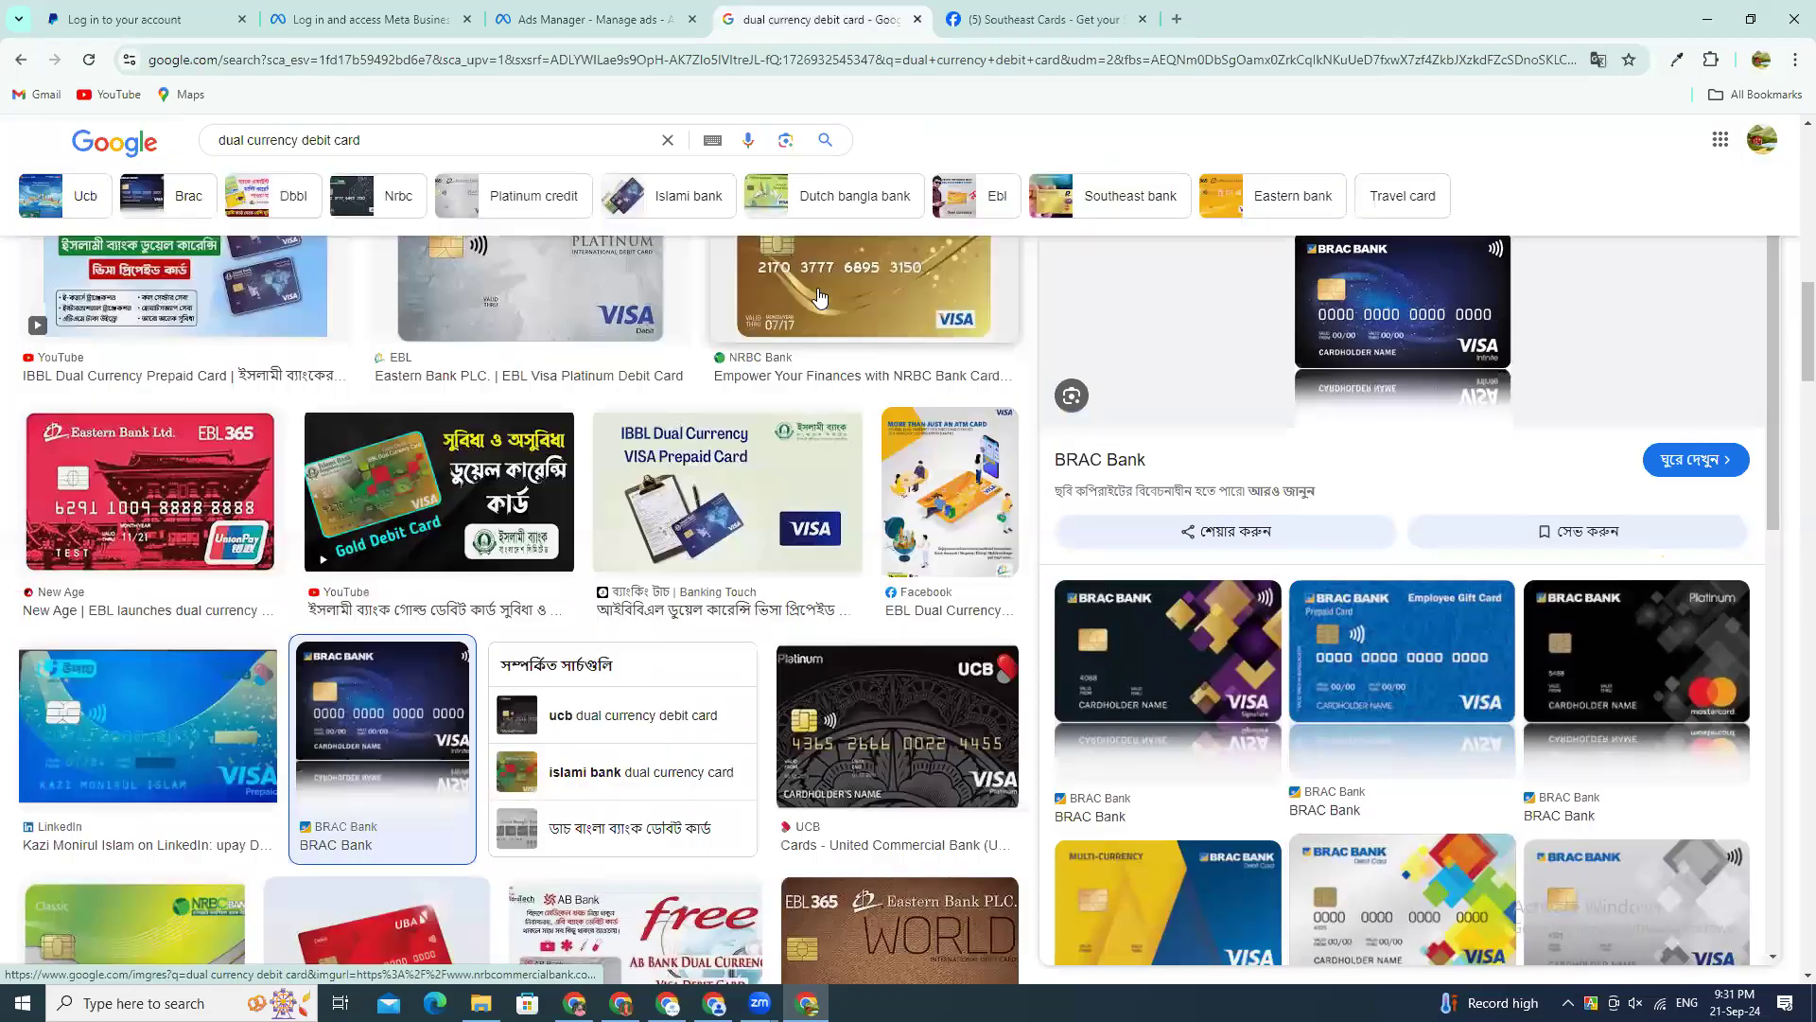
{"action": "left_click", "coordinate": [821, 300]}
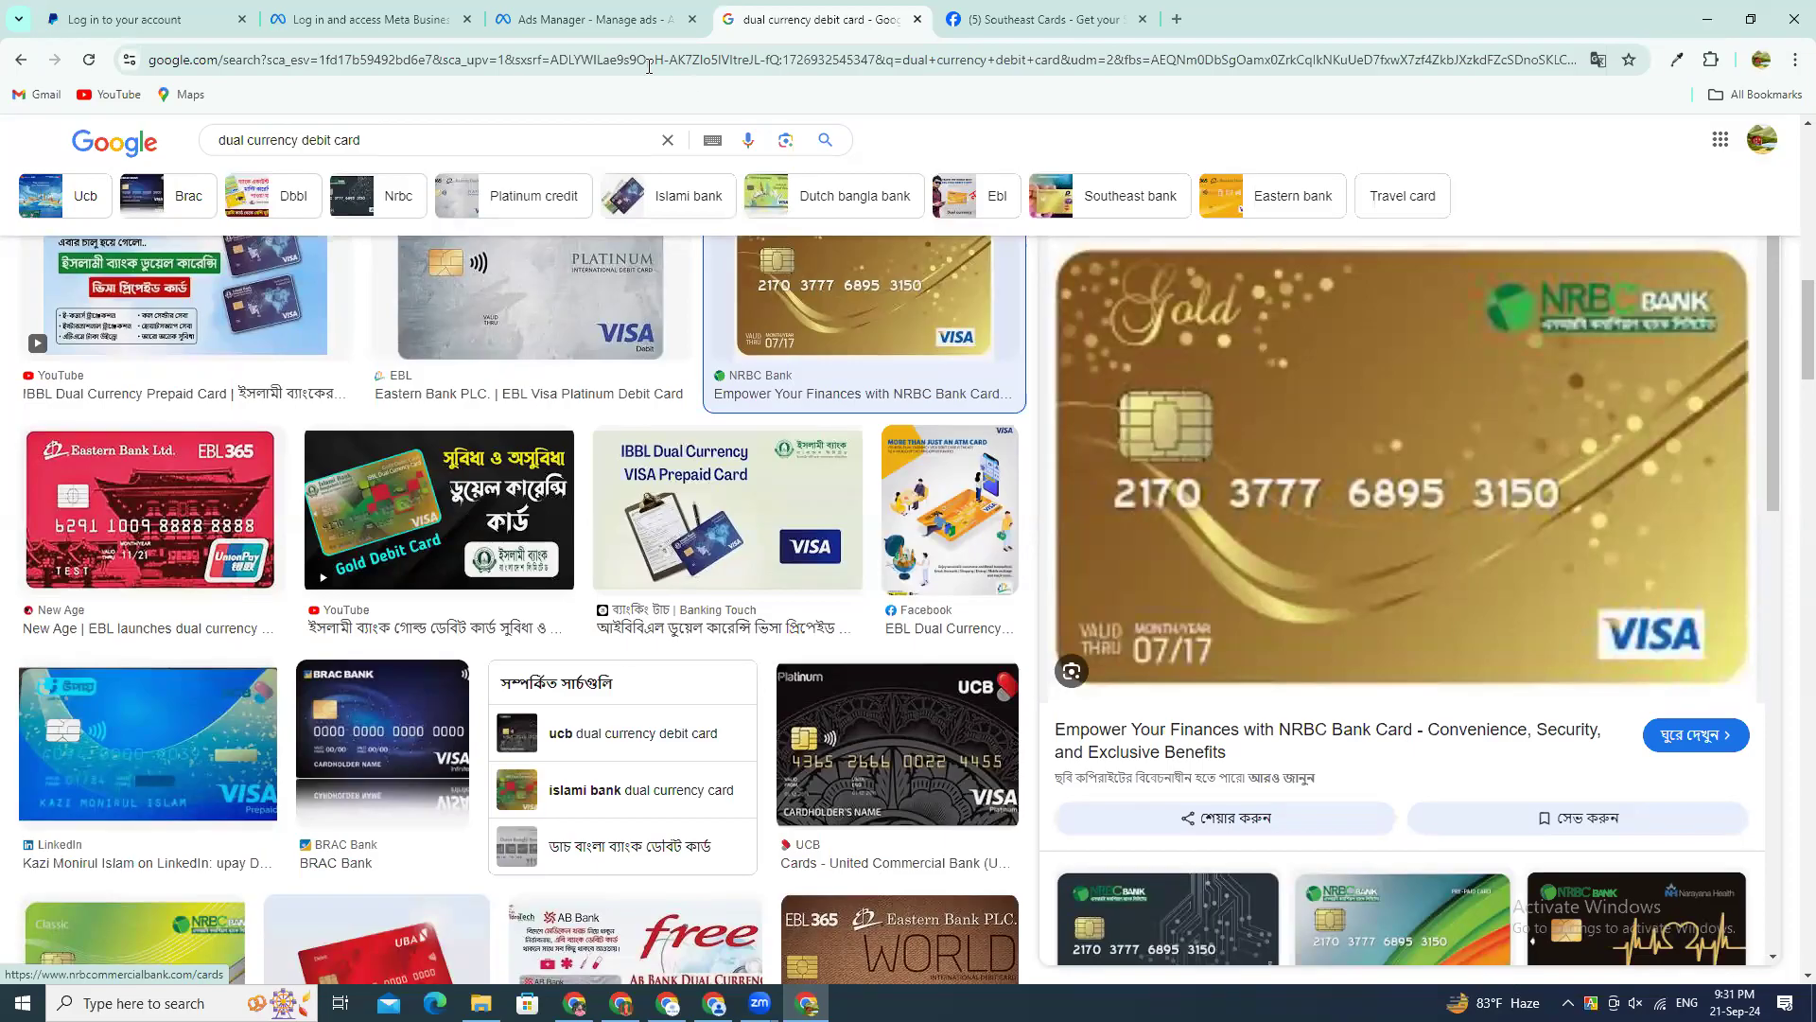
Step: Go to the CVV field in the Ads Manager card form, search Google for "cvv meaning", and highlight the heading of the answer
{"action": "left_click", "coordinate": [592, 19]}
{"action": "left_click", "coordinate": [845, 598]}
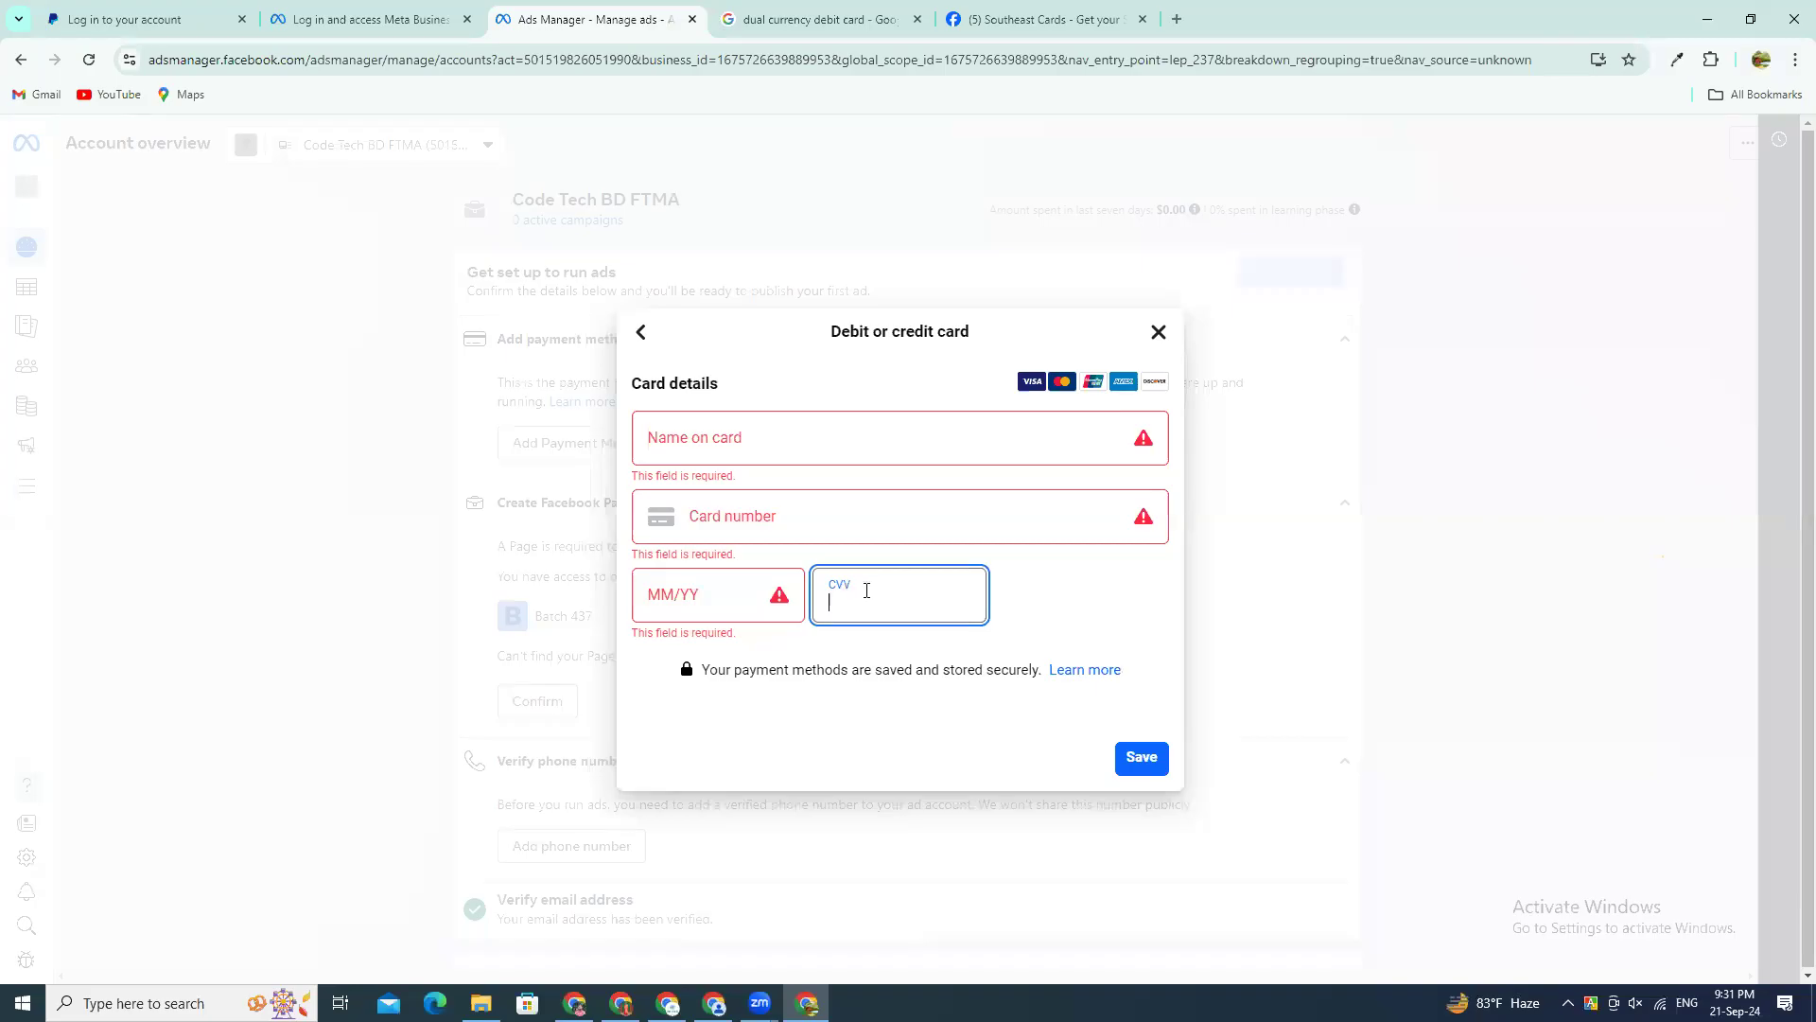
{"action": "left_click", "coordinate": [948, 56]}
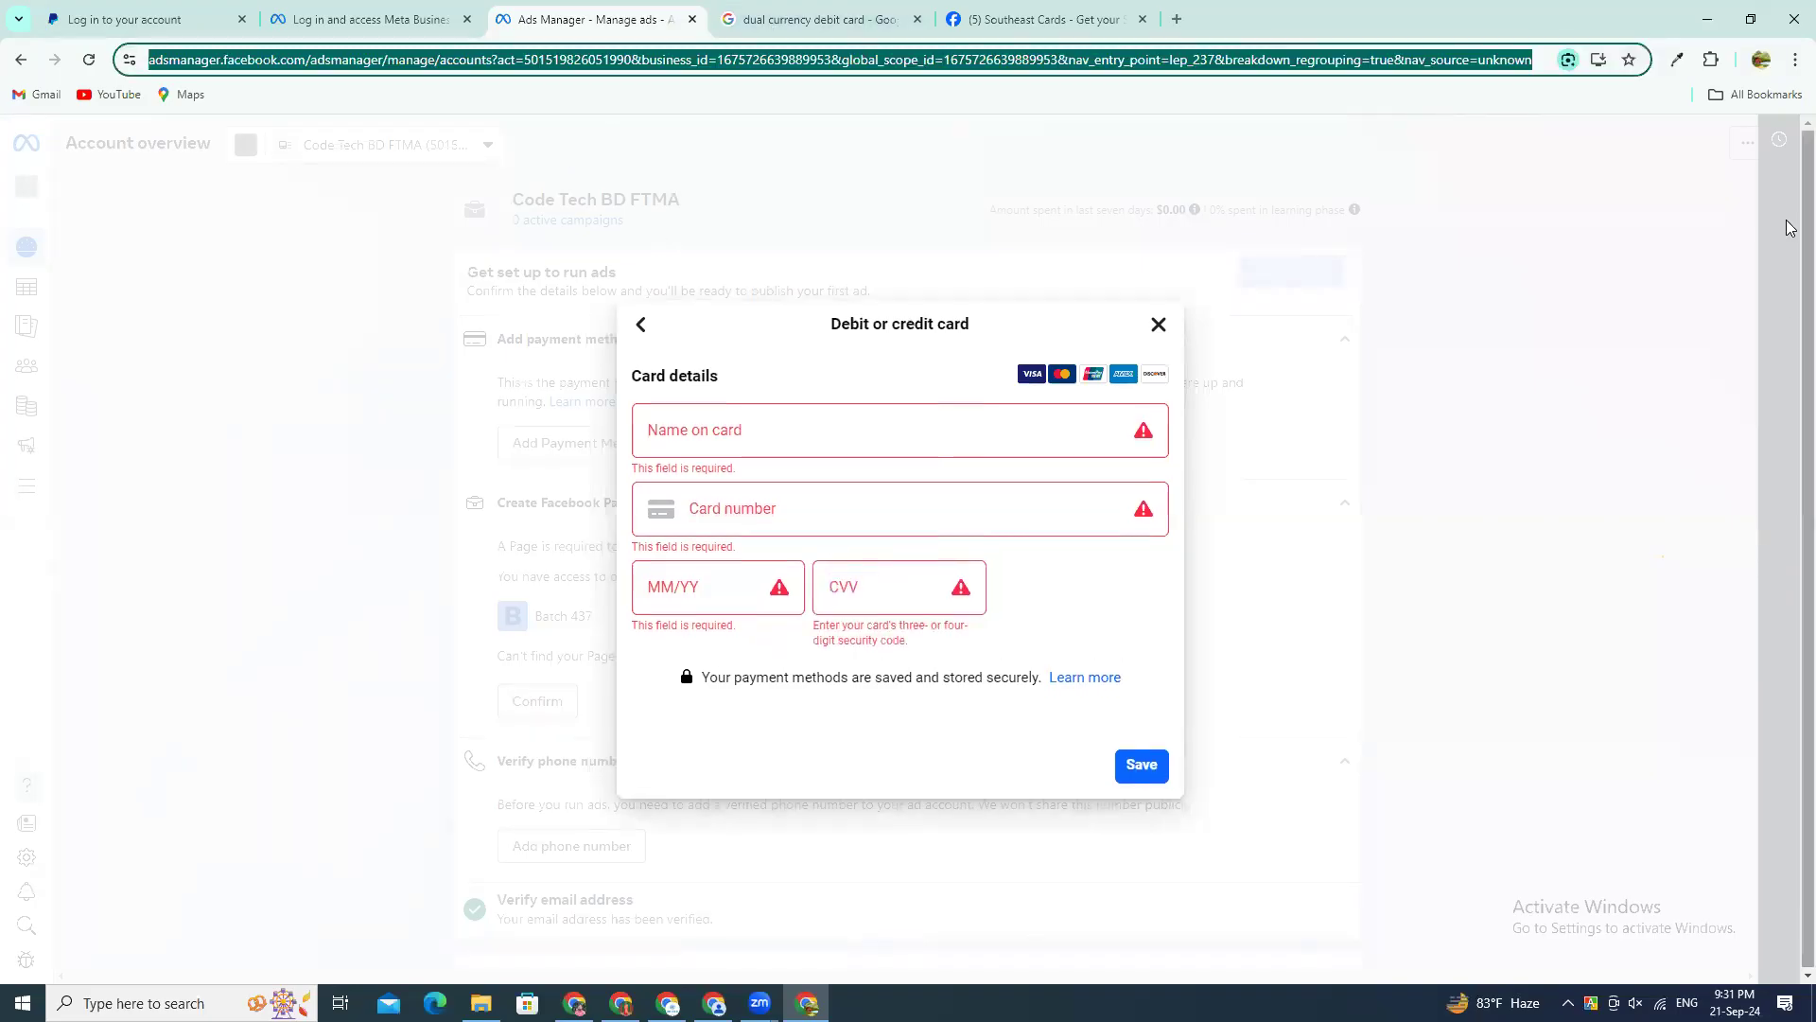
{"action": "left_click", "coordinate": [1040, 19]}
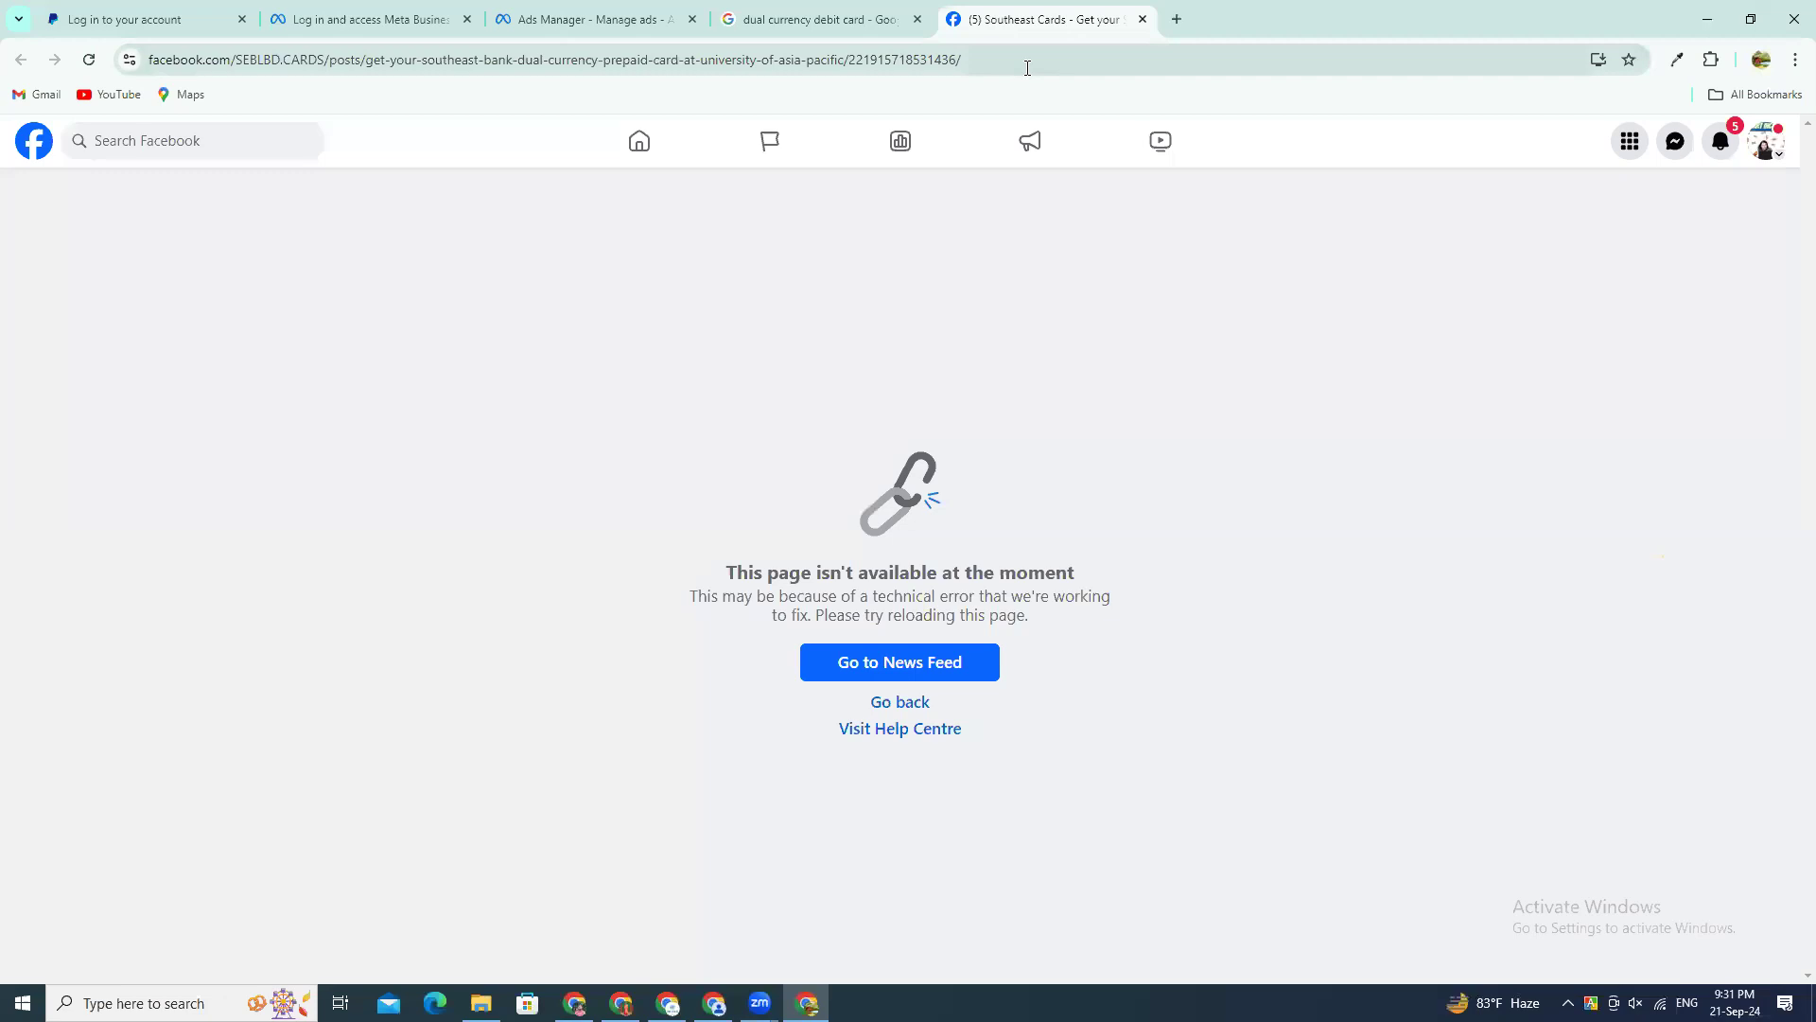
{"action": "type", "text": "cvv n"}
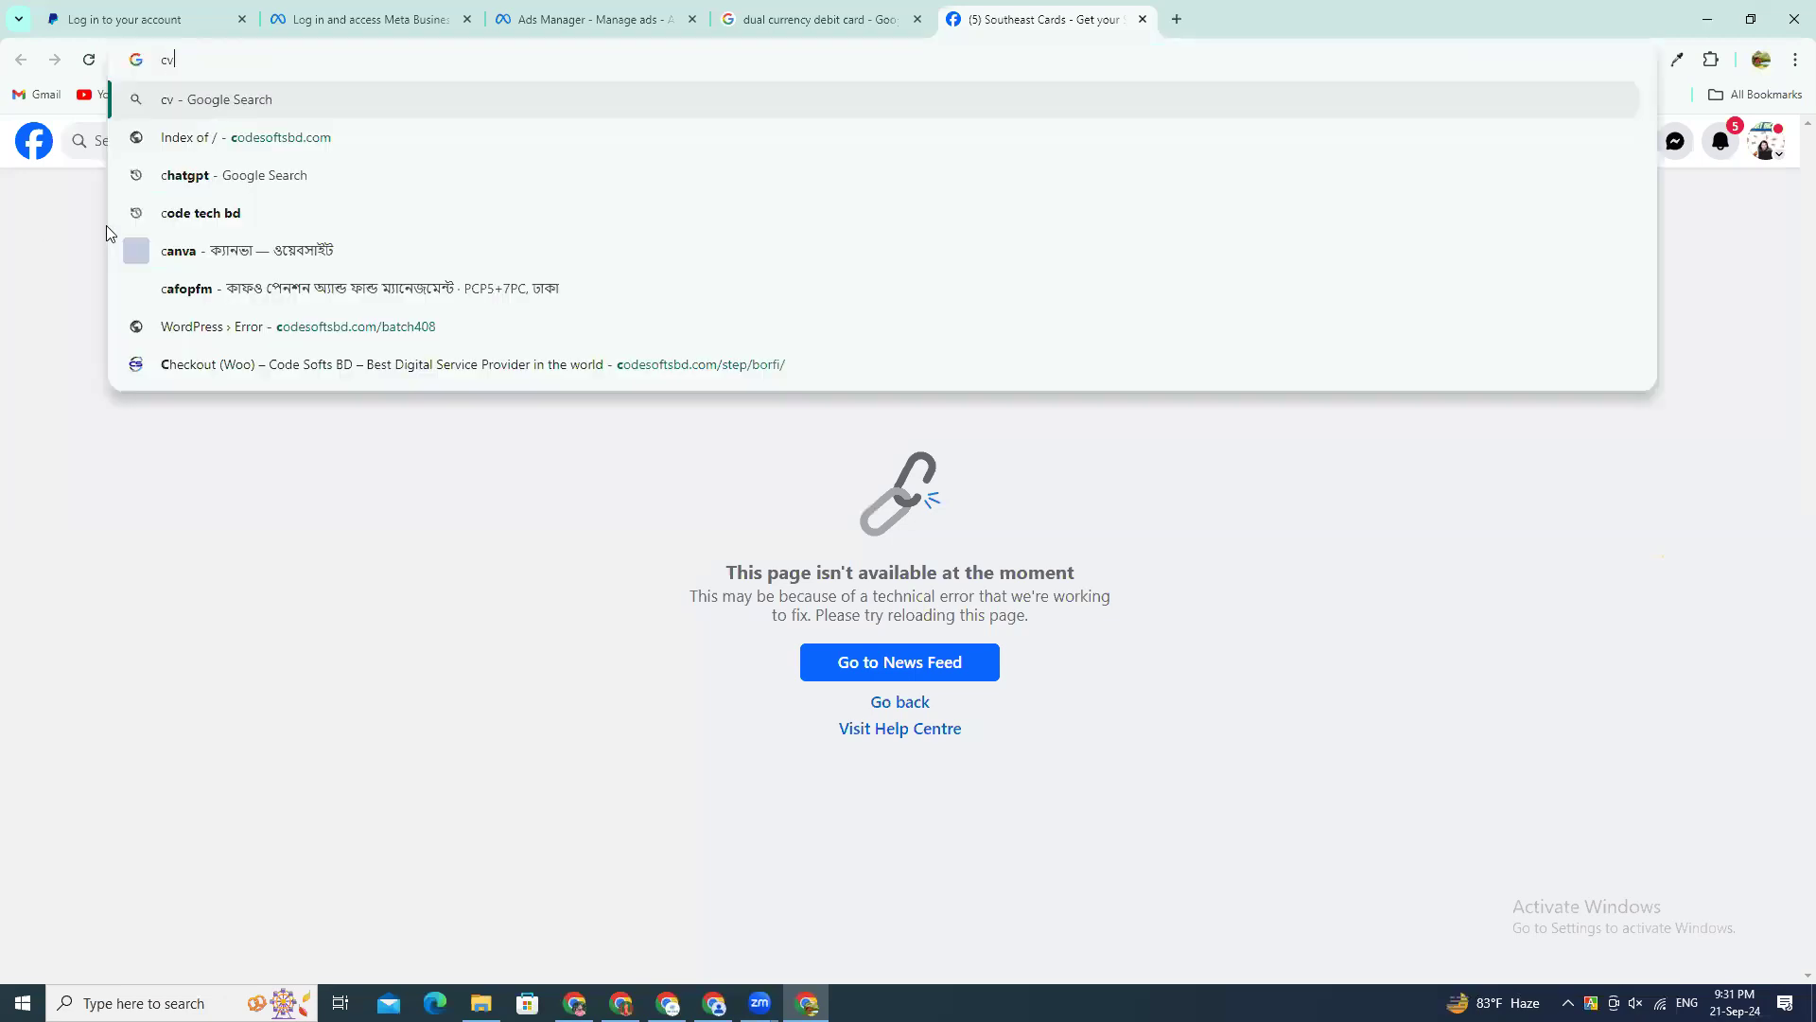
{"action": "key", "text": "BackSpace"}
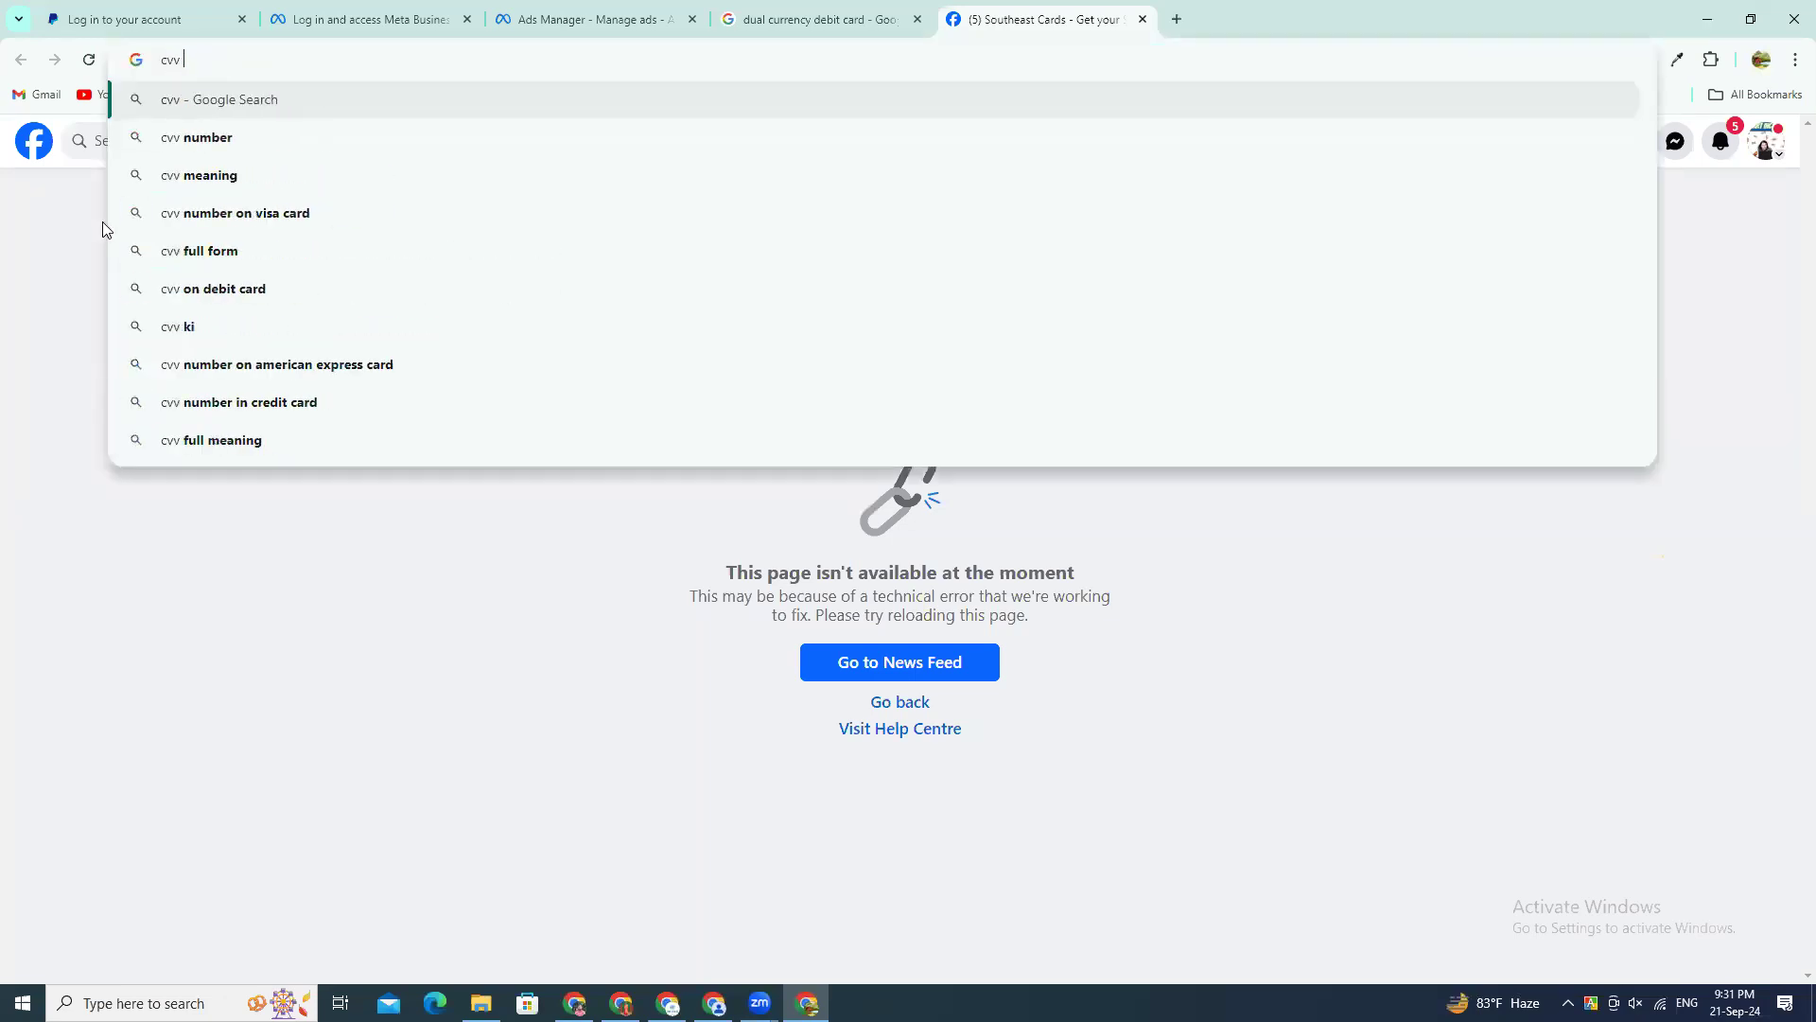
{"action": "key", "text": "Down"}
{"action": "key", "text": "Return"}
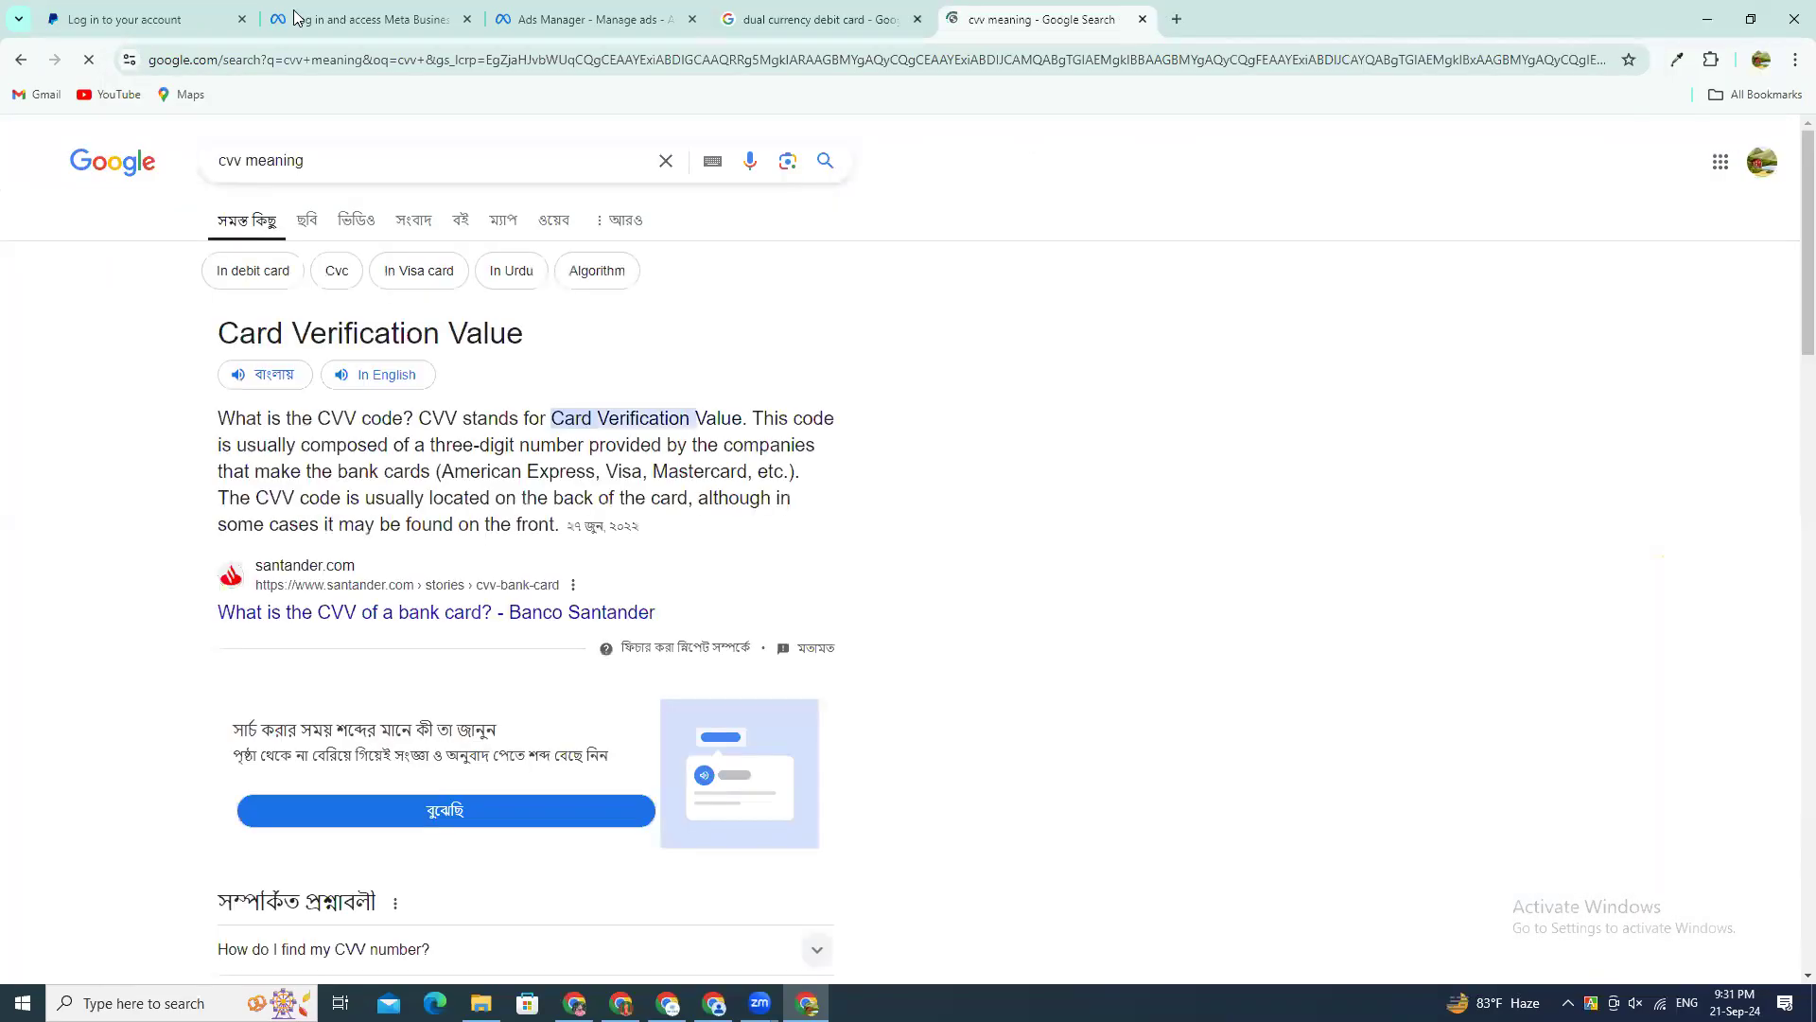
{"action": "left_click_drag", "start_coordinate": [217, 332], "coordinate": [107, 321]}
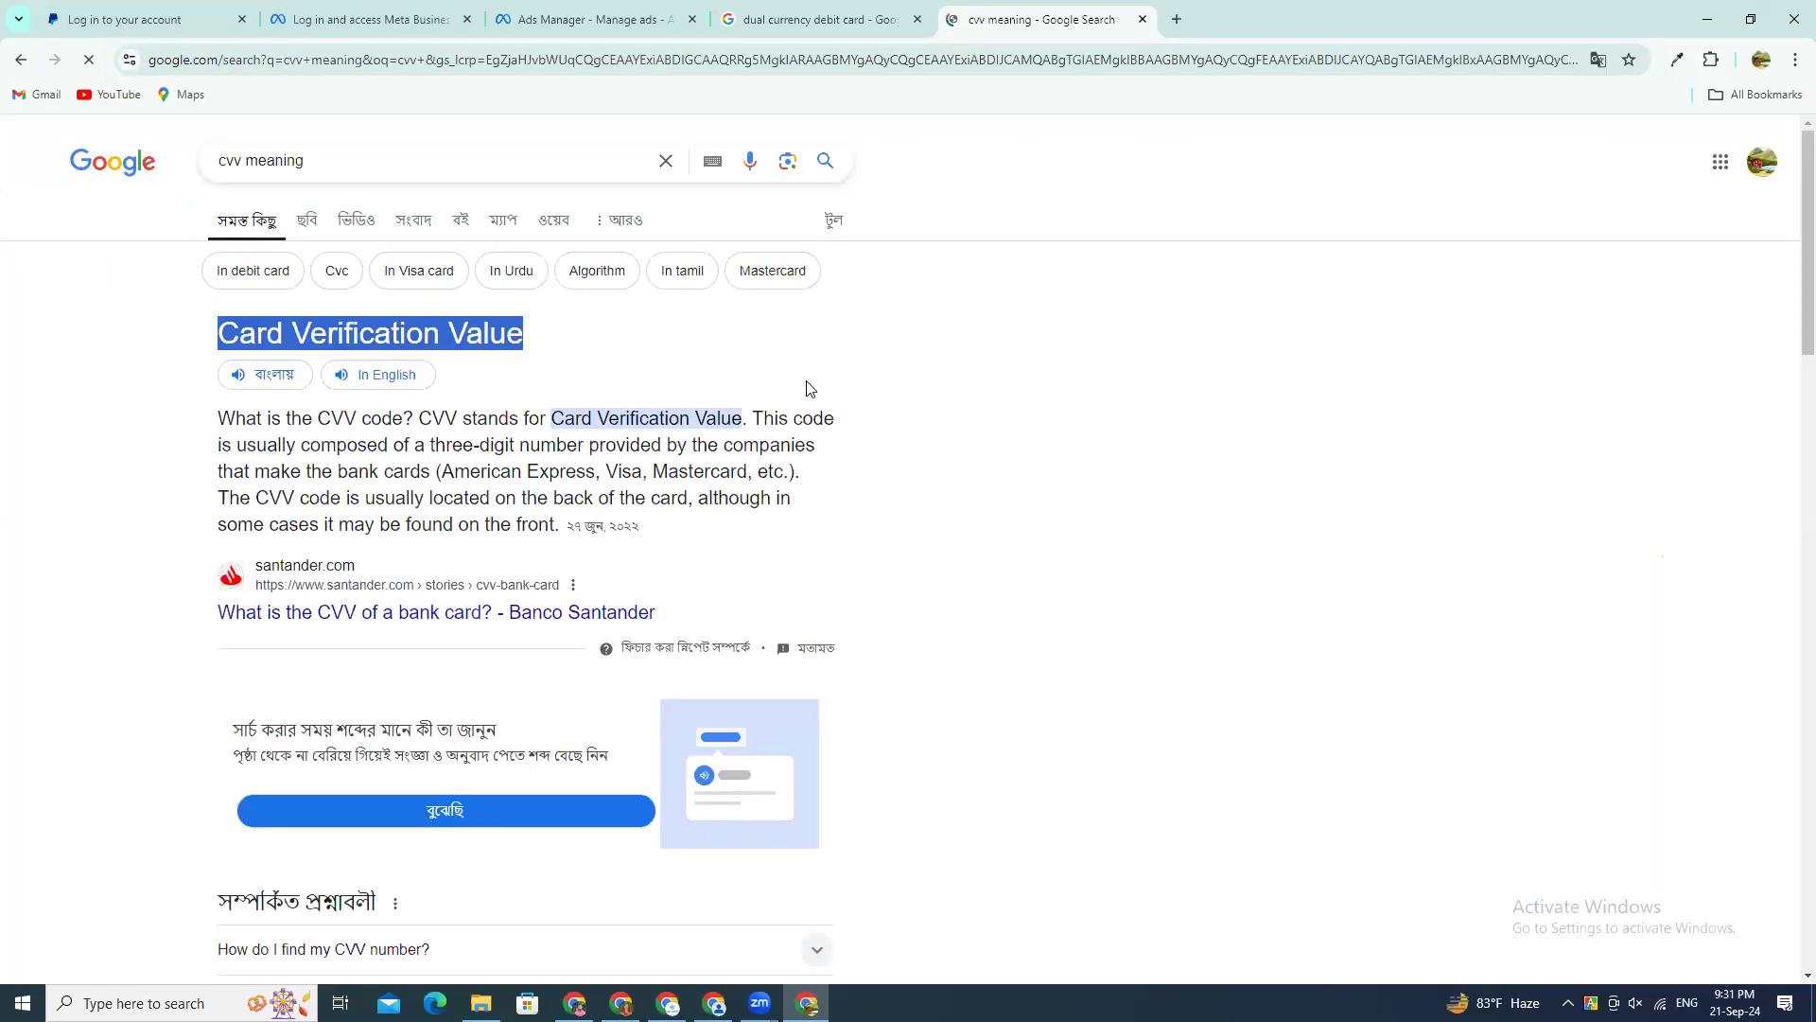
Step: Look through the front and back images of the NRBC Bank cards, and return to the CVV meaning result
{"action": "left_click", "coordinate": [828, 12]}
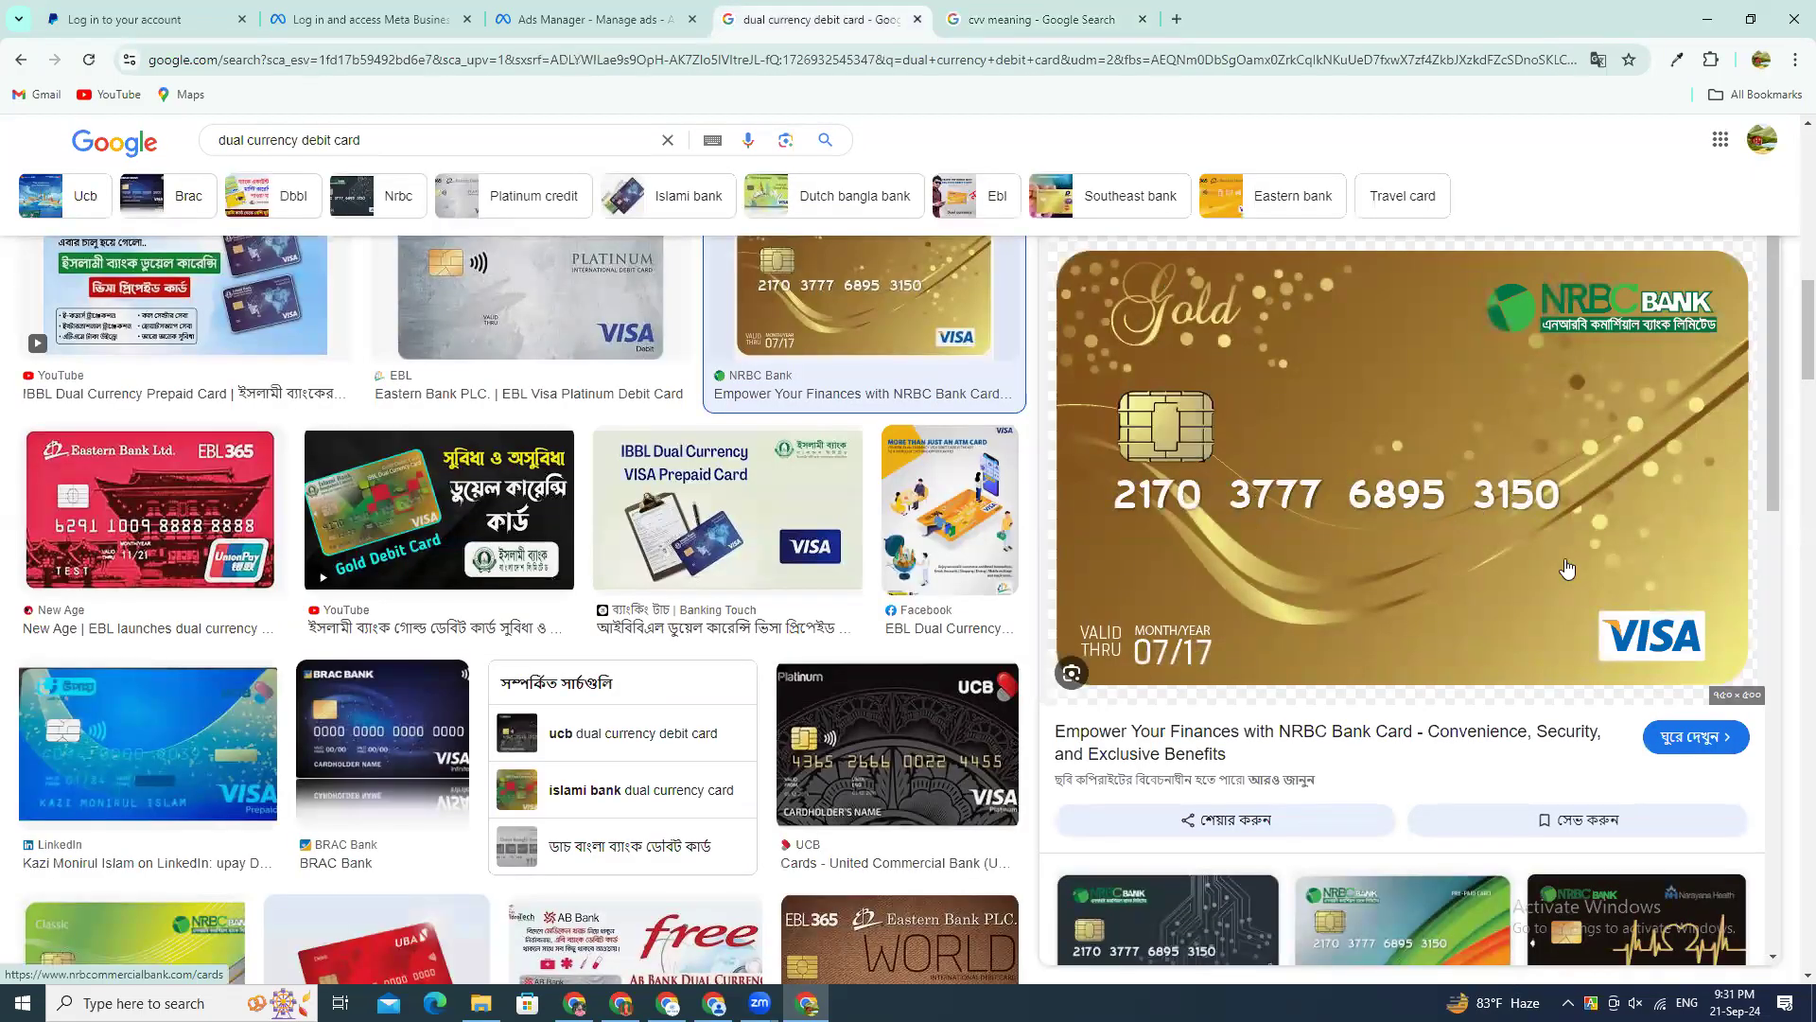
{"action": "scroll", "coordinate": [1523, 561], "scroll_direction": "down", "scroll_amount": 3}
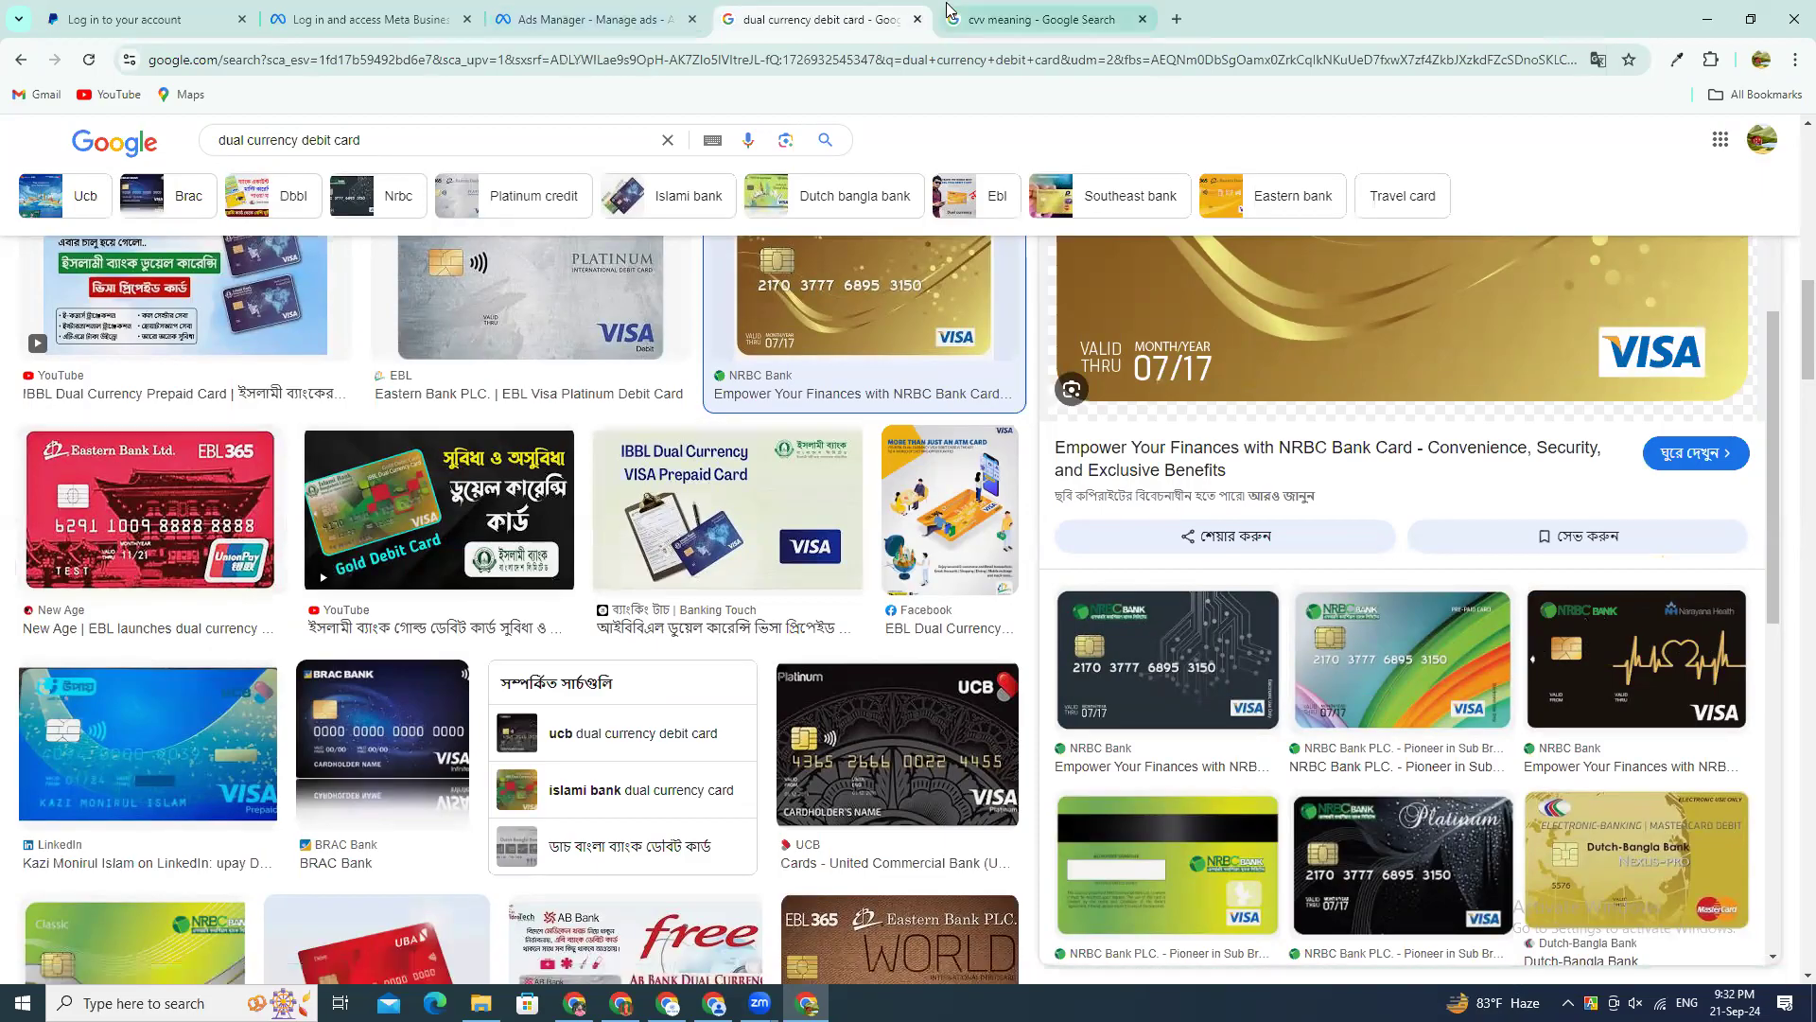
{"action": "left_click", "coordinate": [1041, 19]}
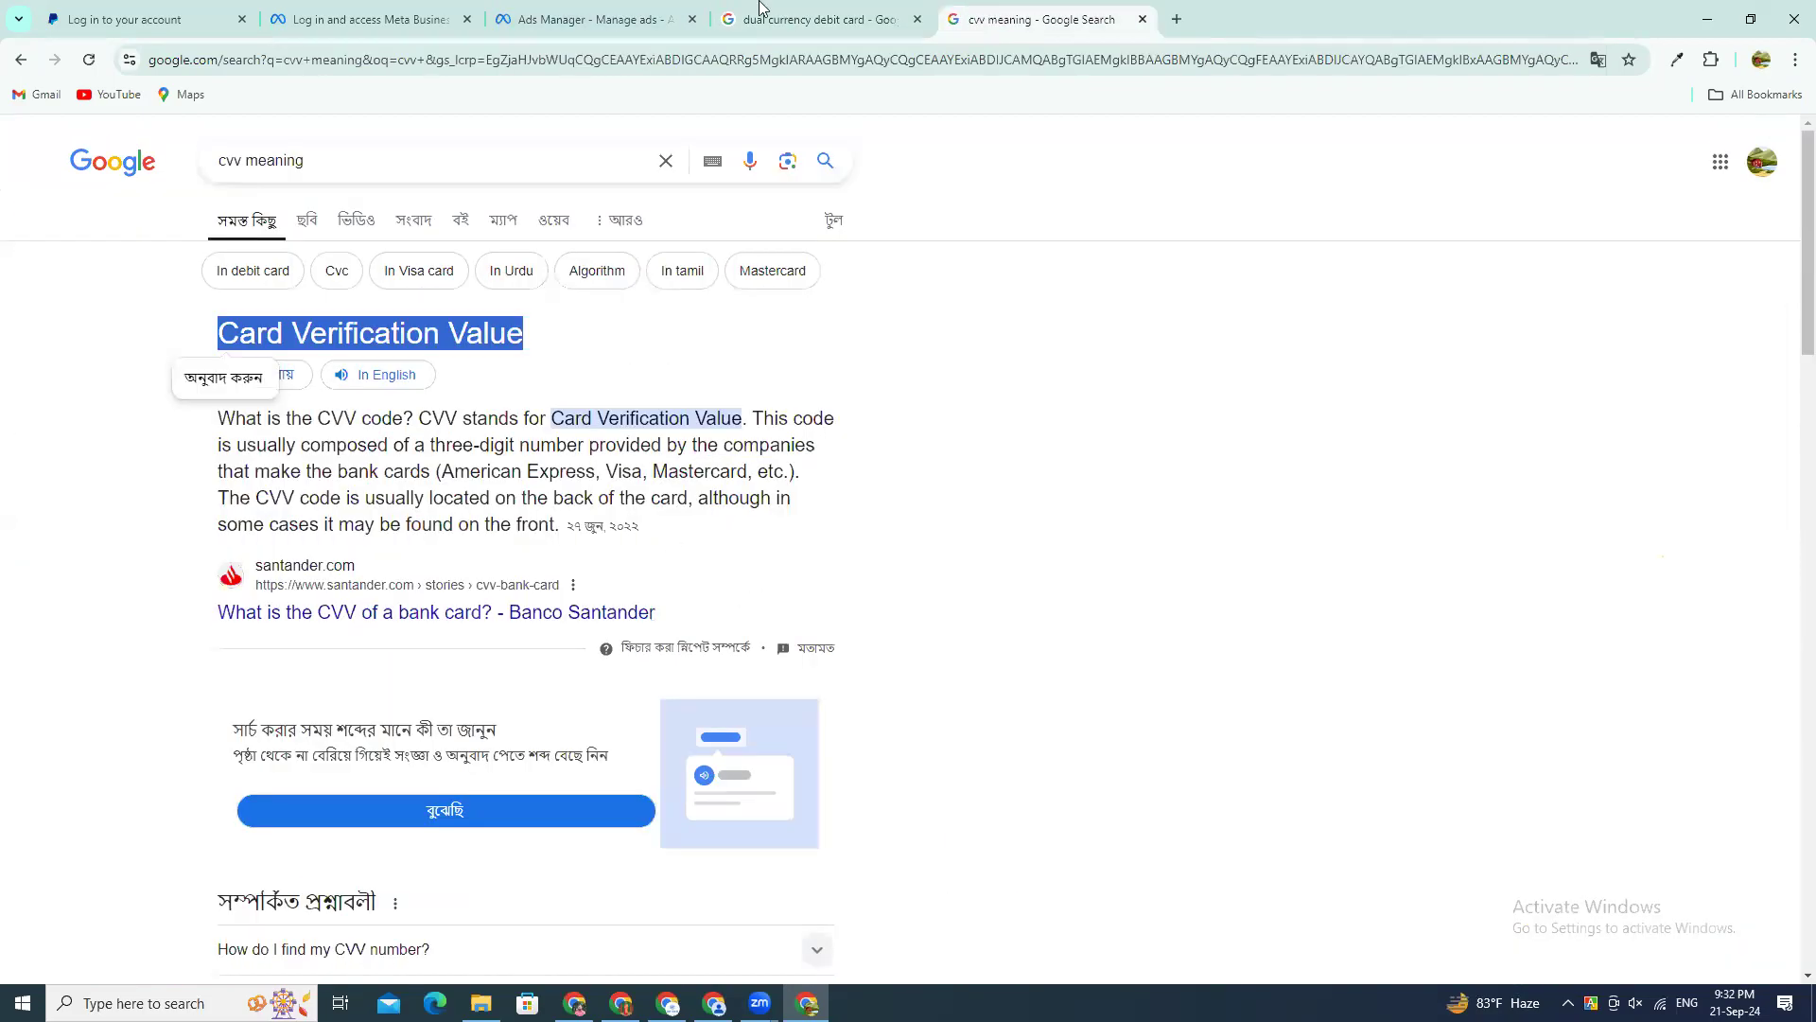
Step: Review the name, card number, expiry date and CVV fields in Ads Manager, and go back to the payment information overview
{"action": "left_click", "coordinate": [596, 19]}
{"action": "left_click", "coordinate": [764, 509]}
{"action": "left_click", "coordinate": [775, 414]}
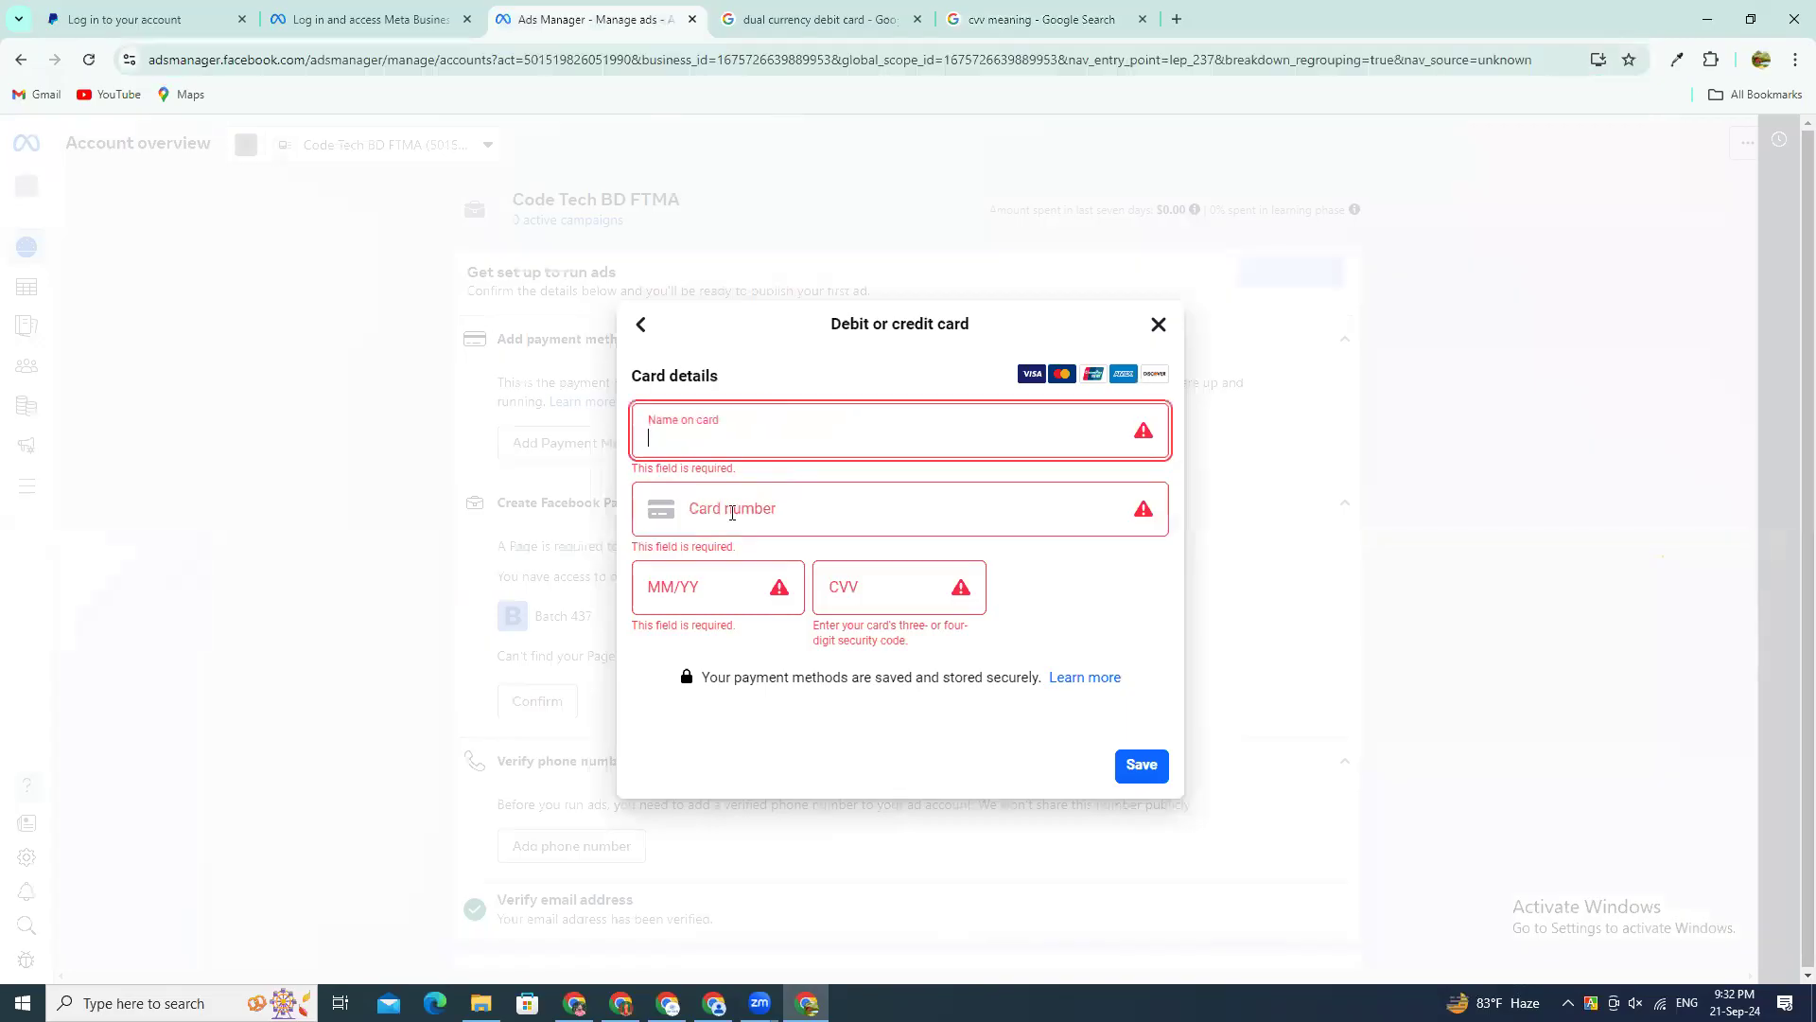
{"action": "left_click", "coordinate": [730, 575]}
{"action": "left_click", "coordinate": [879, 605]}
{"action": "triple_click", "coordinate": [1036, 597]}
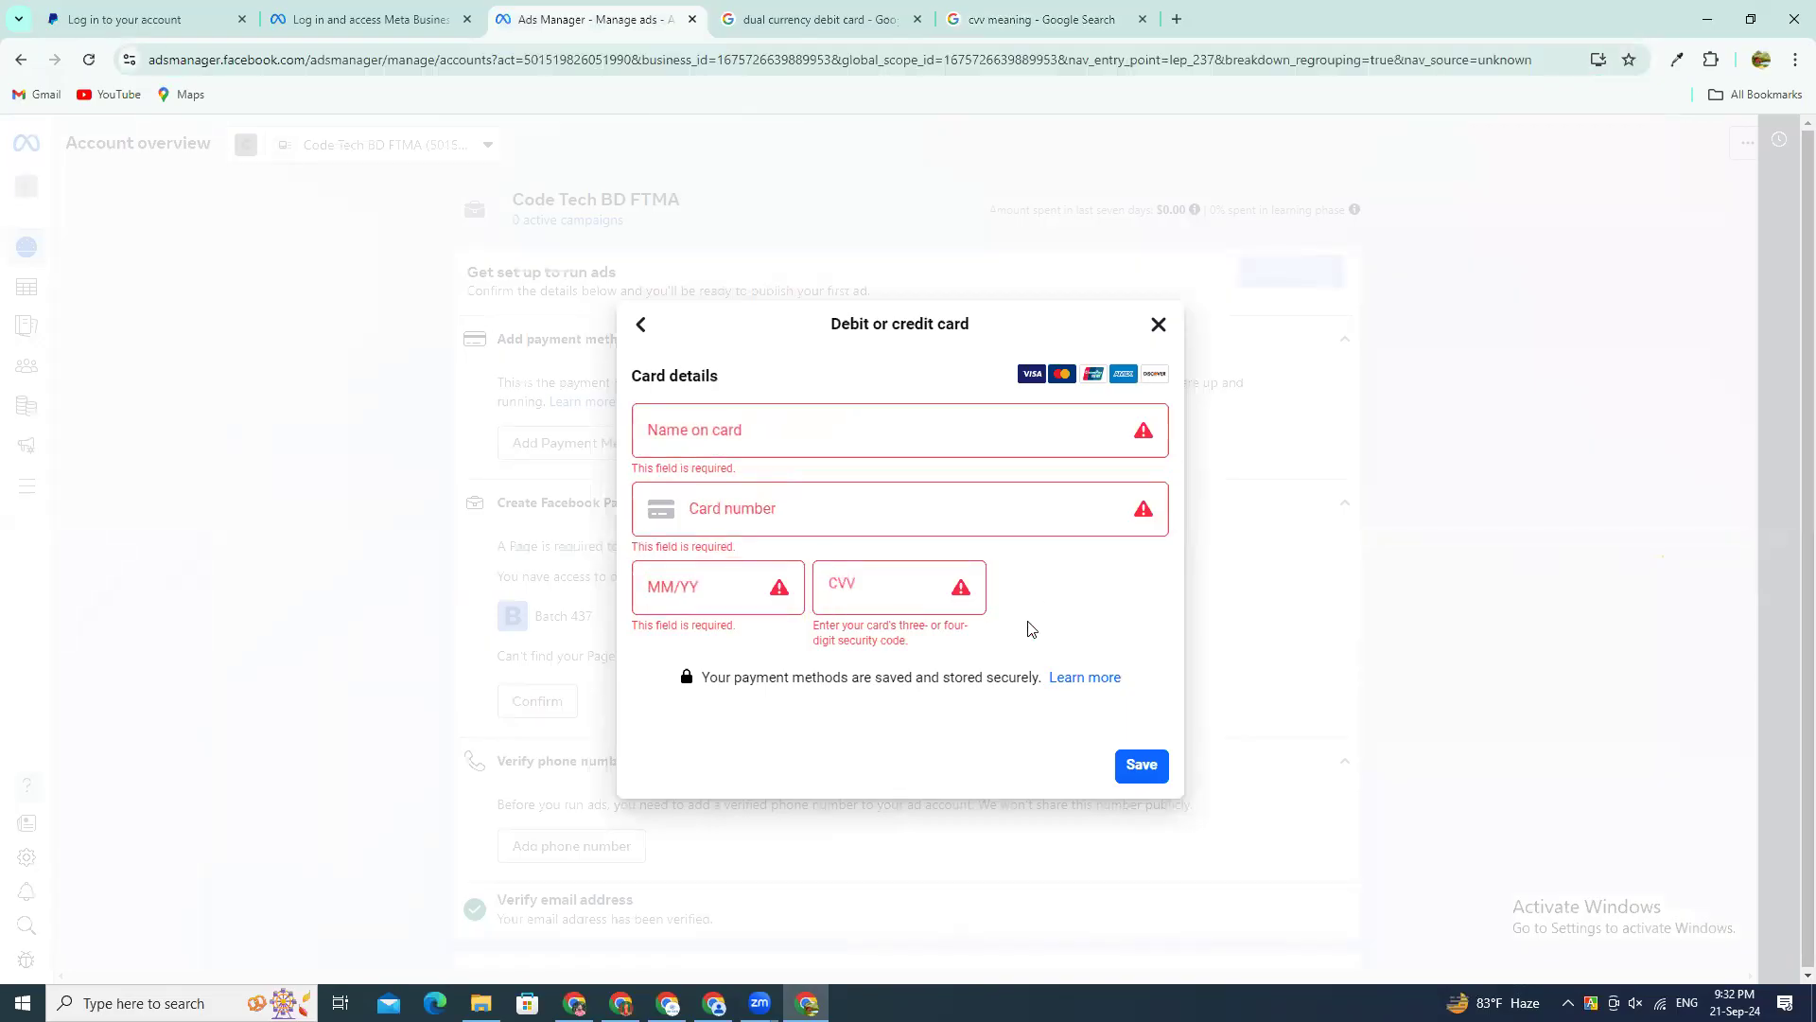
{"action": "left_click", "coordinate": [891, 586]}
{"action": "left_click", "coordinate": [1047, 573]}
{"action": "left_click", "coordinate": [645, 326]}
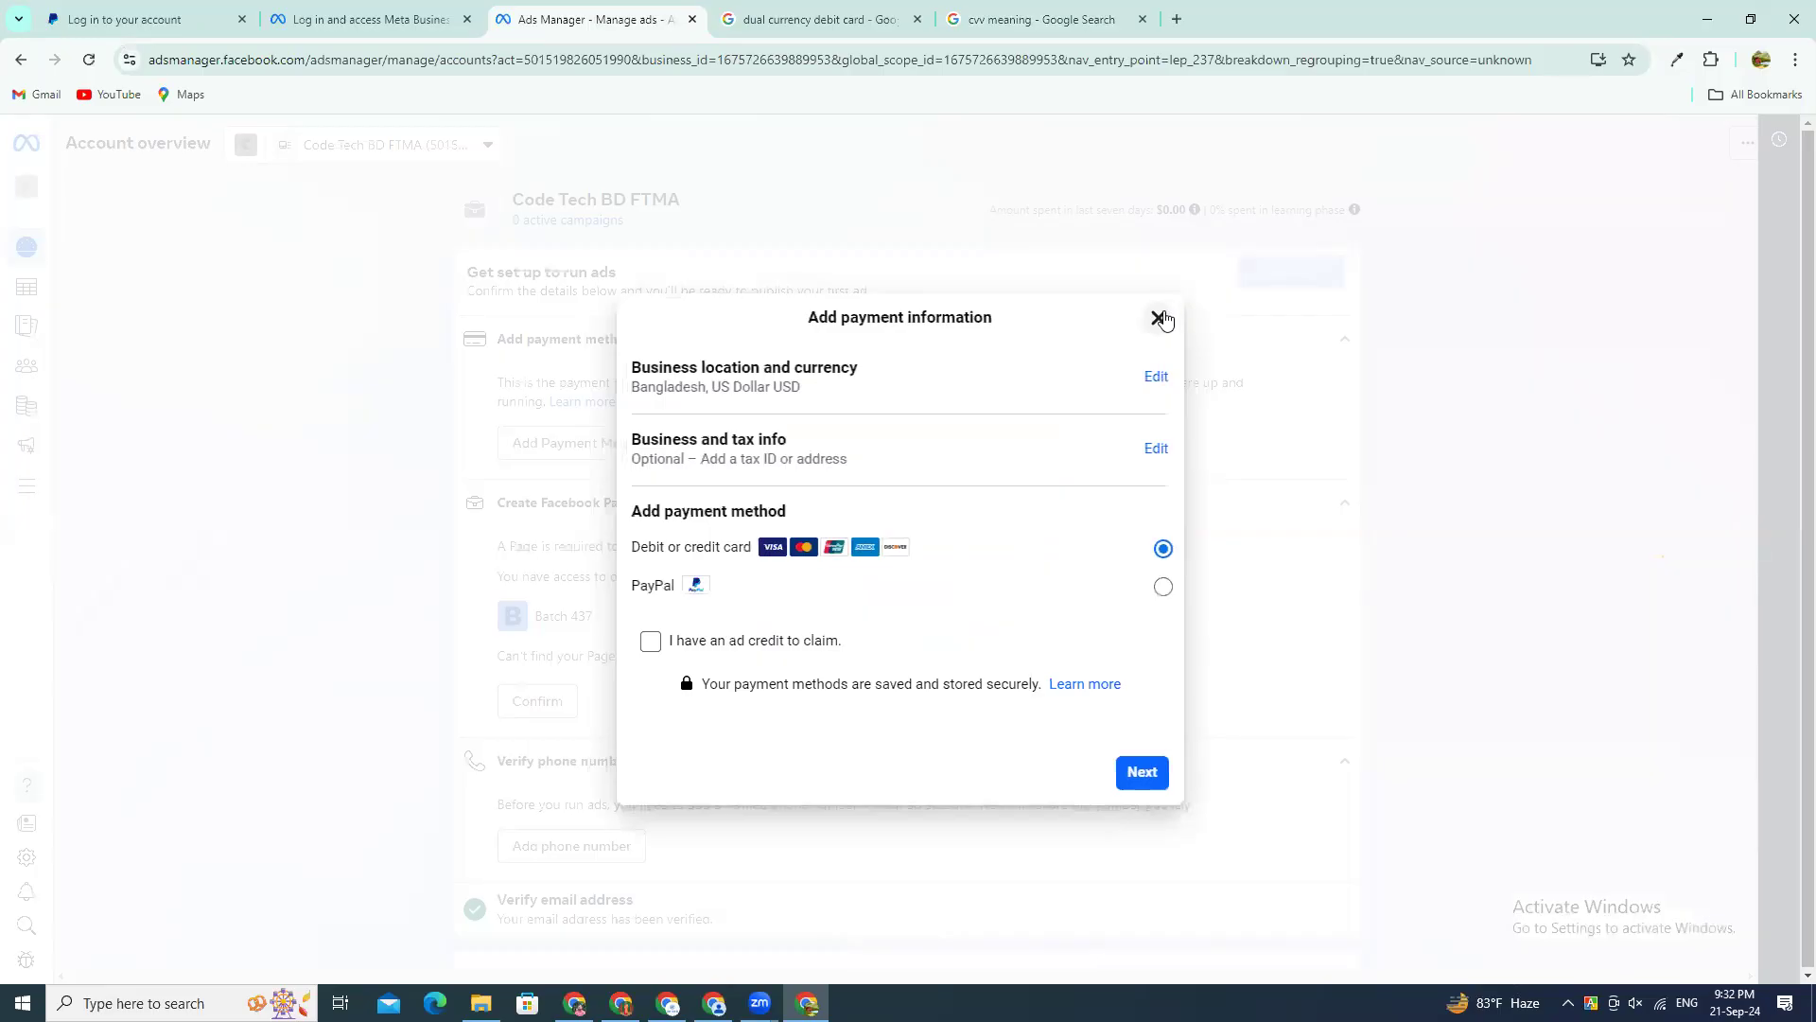
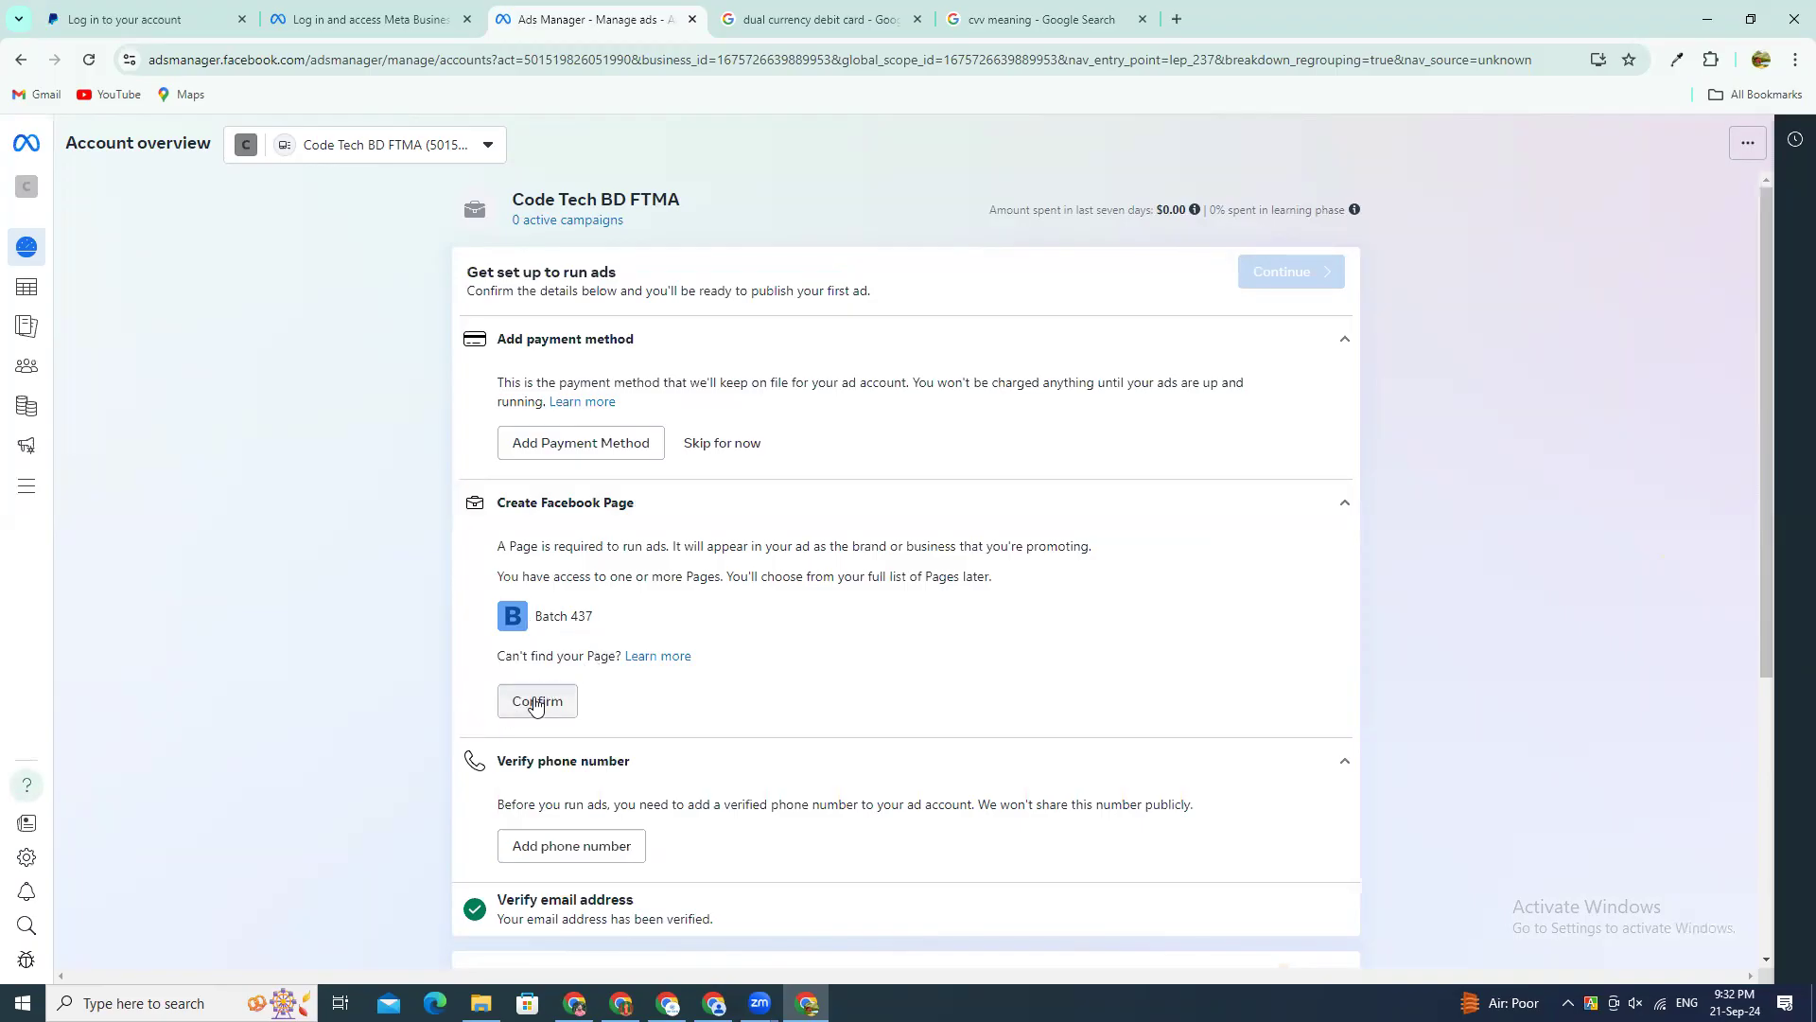
Step: Confirm the Batch 437 Facebook Page for the ad account and highlight the Confirm Facebook Page heading
{"action": "left_click", "coordinate": [555, 705]}
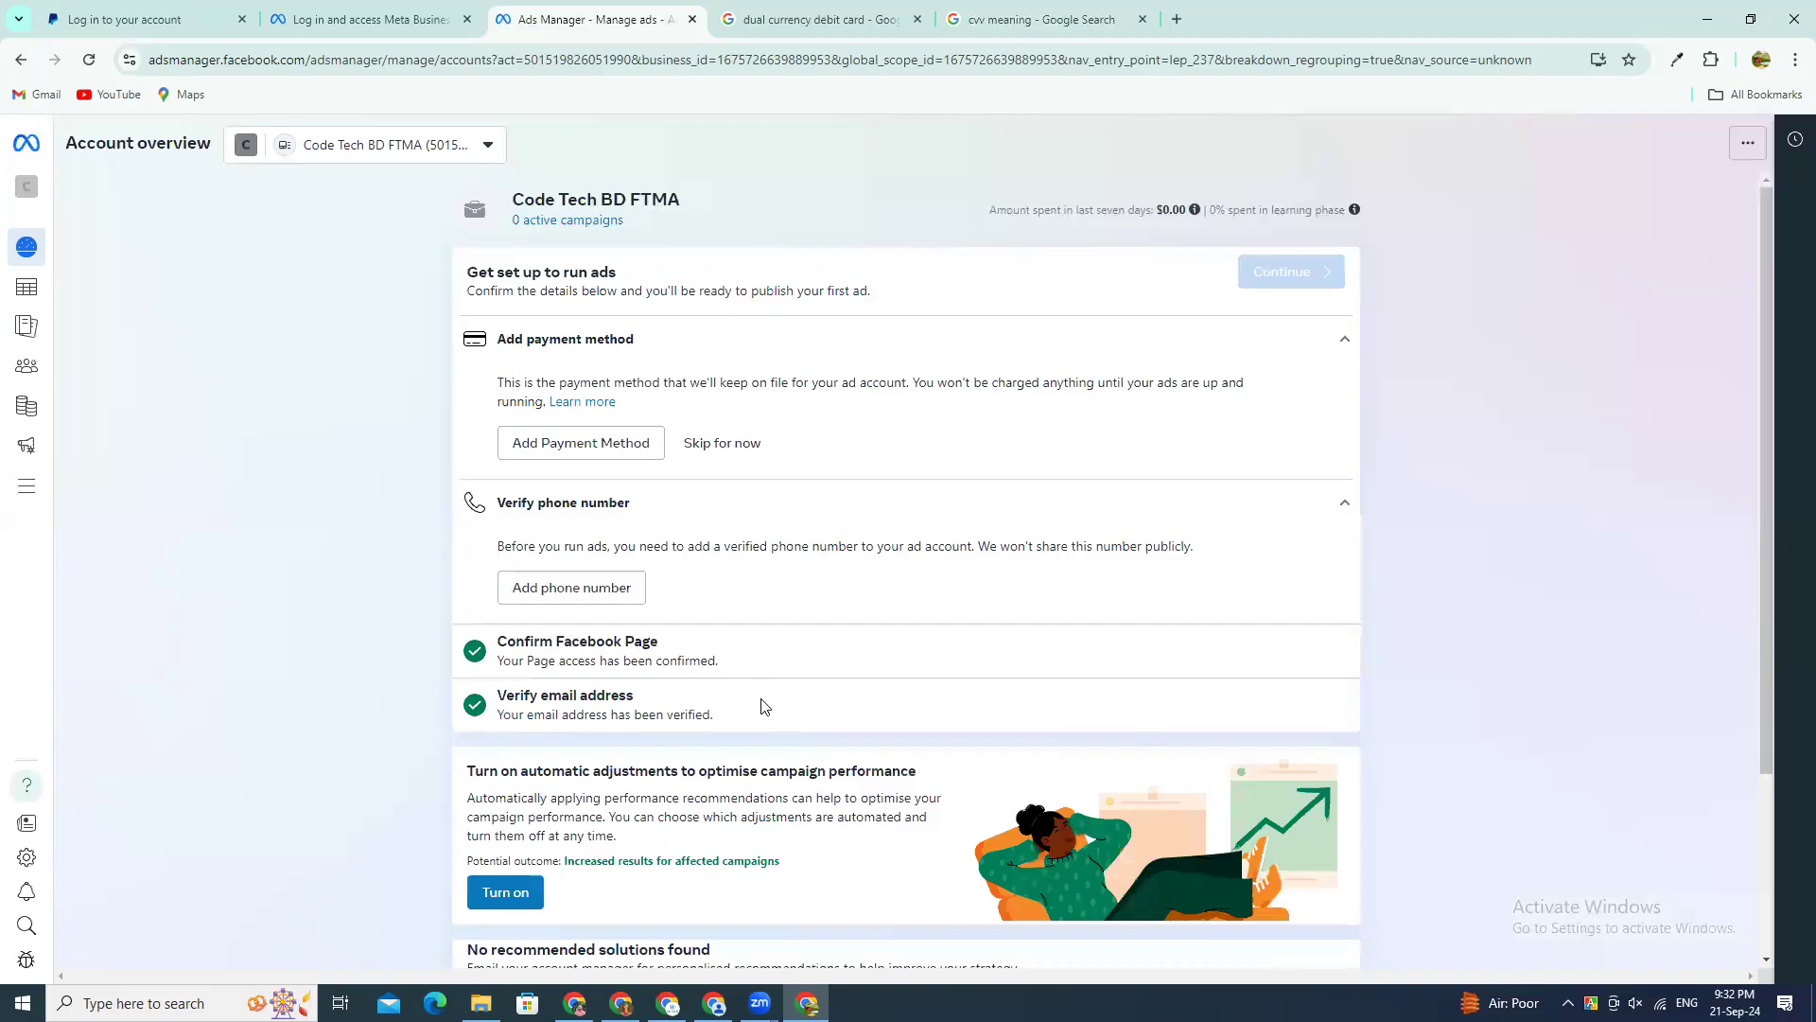
{"action": "scroll", "coordinate": [702, 562], "scroll_direction": "down", "scroll_amount": 2}
{"action": "triple_click", "coordinate": [528, 452]}
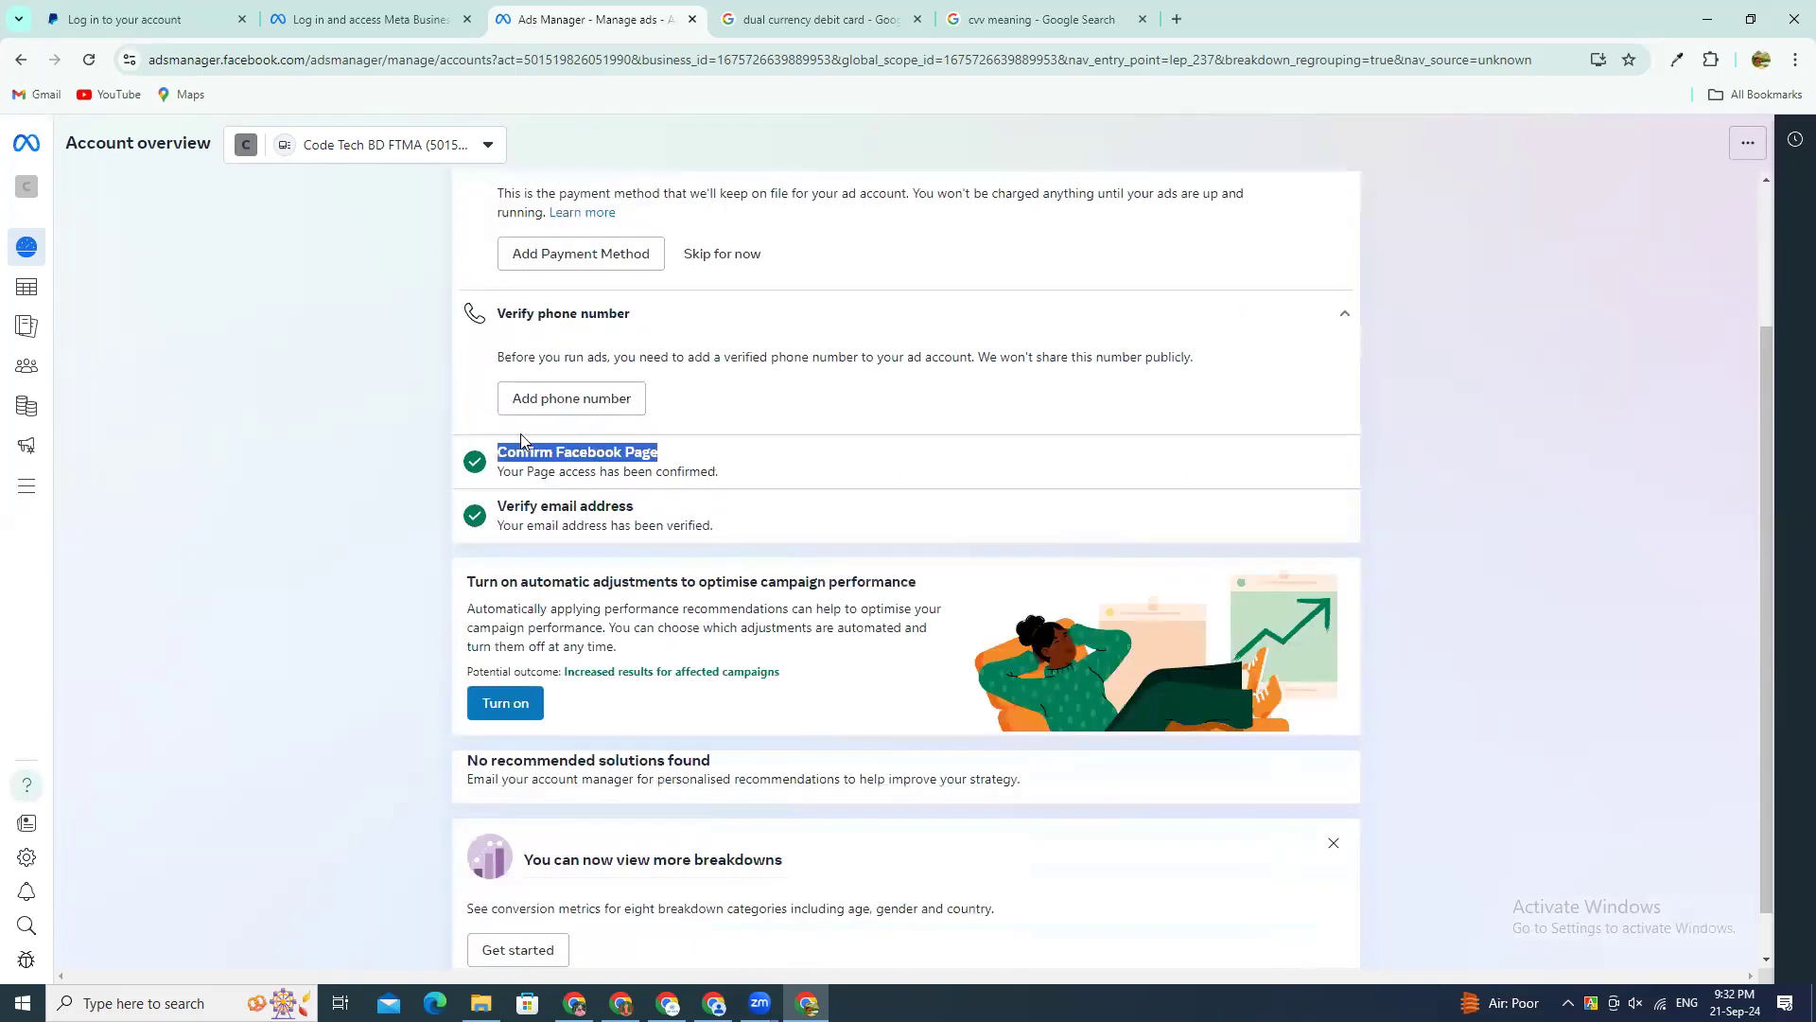
Step: Open the form for adding a phone number to the ad account, look over its number and preferred language fields, and close it
{"action": "left_click", "coordinate": [544, 396]}
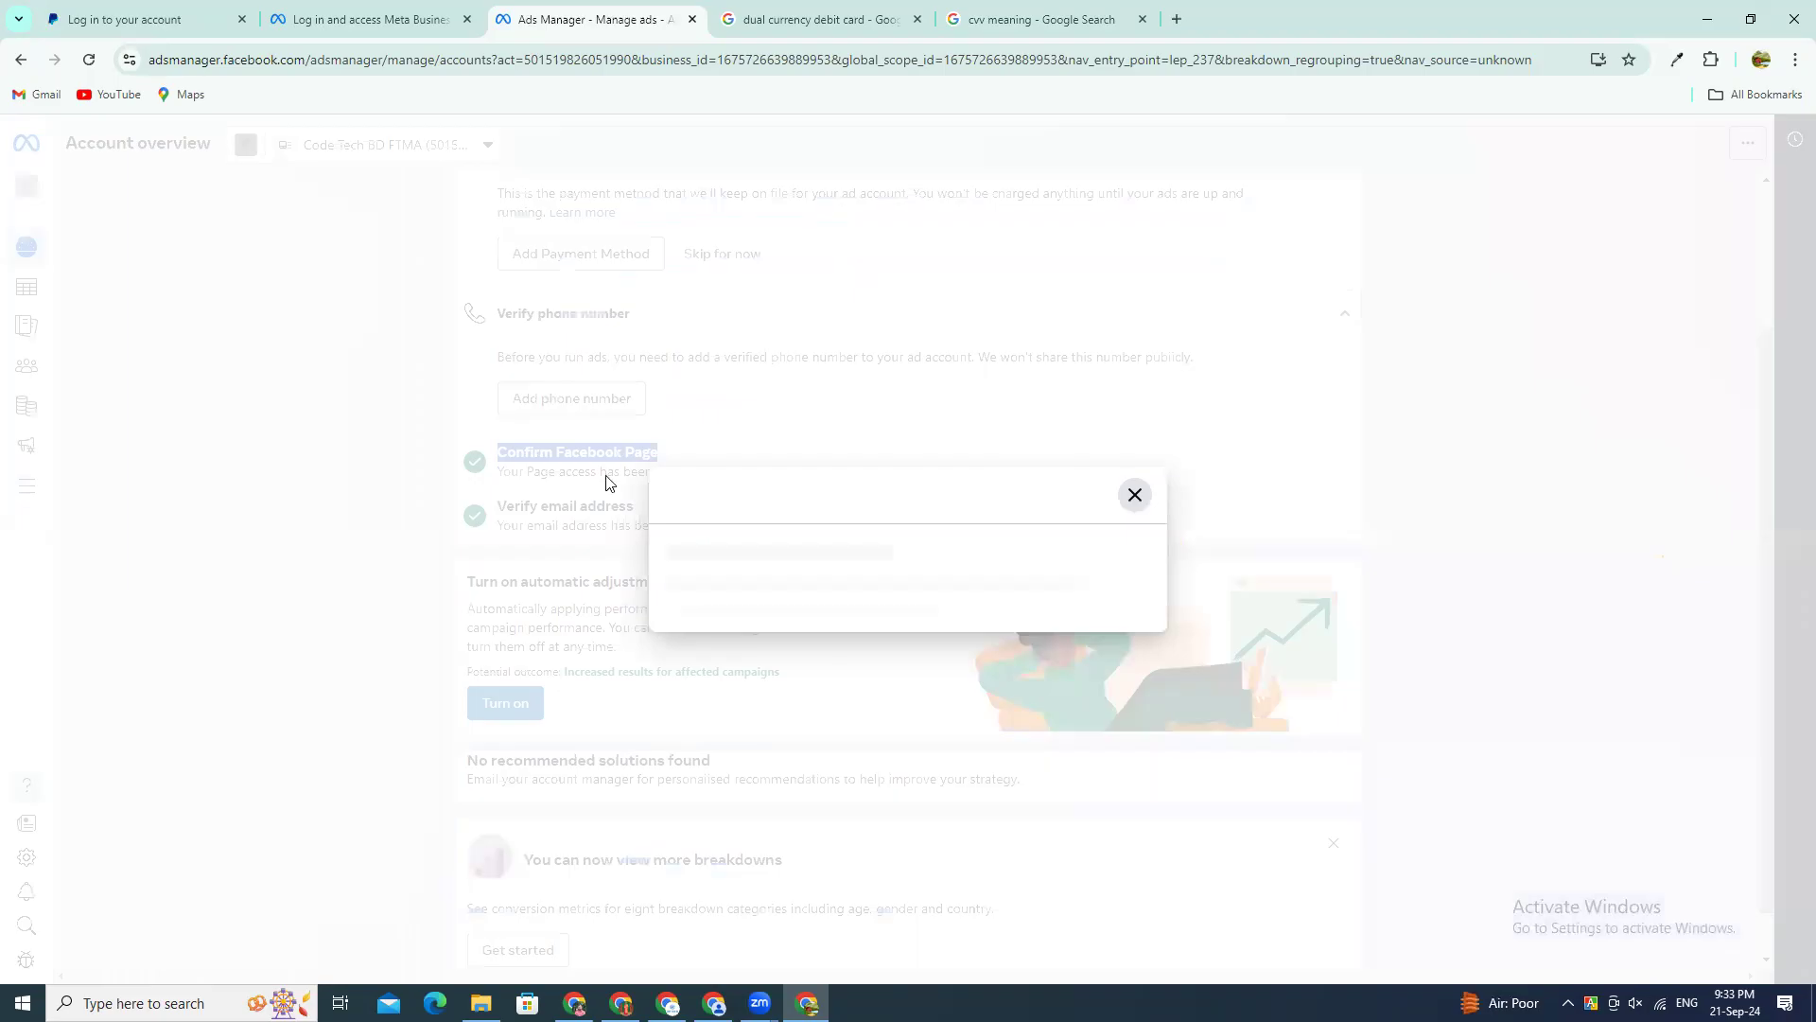
{"action": "left_click", "coordinate": [824, 437]}
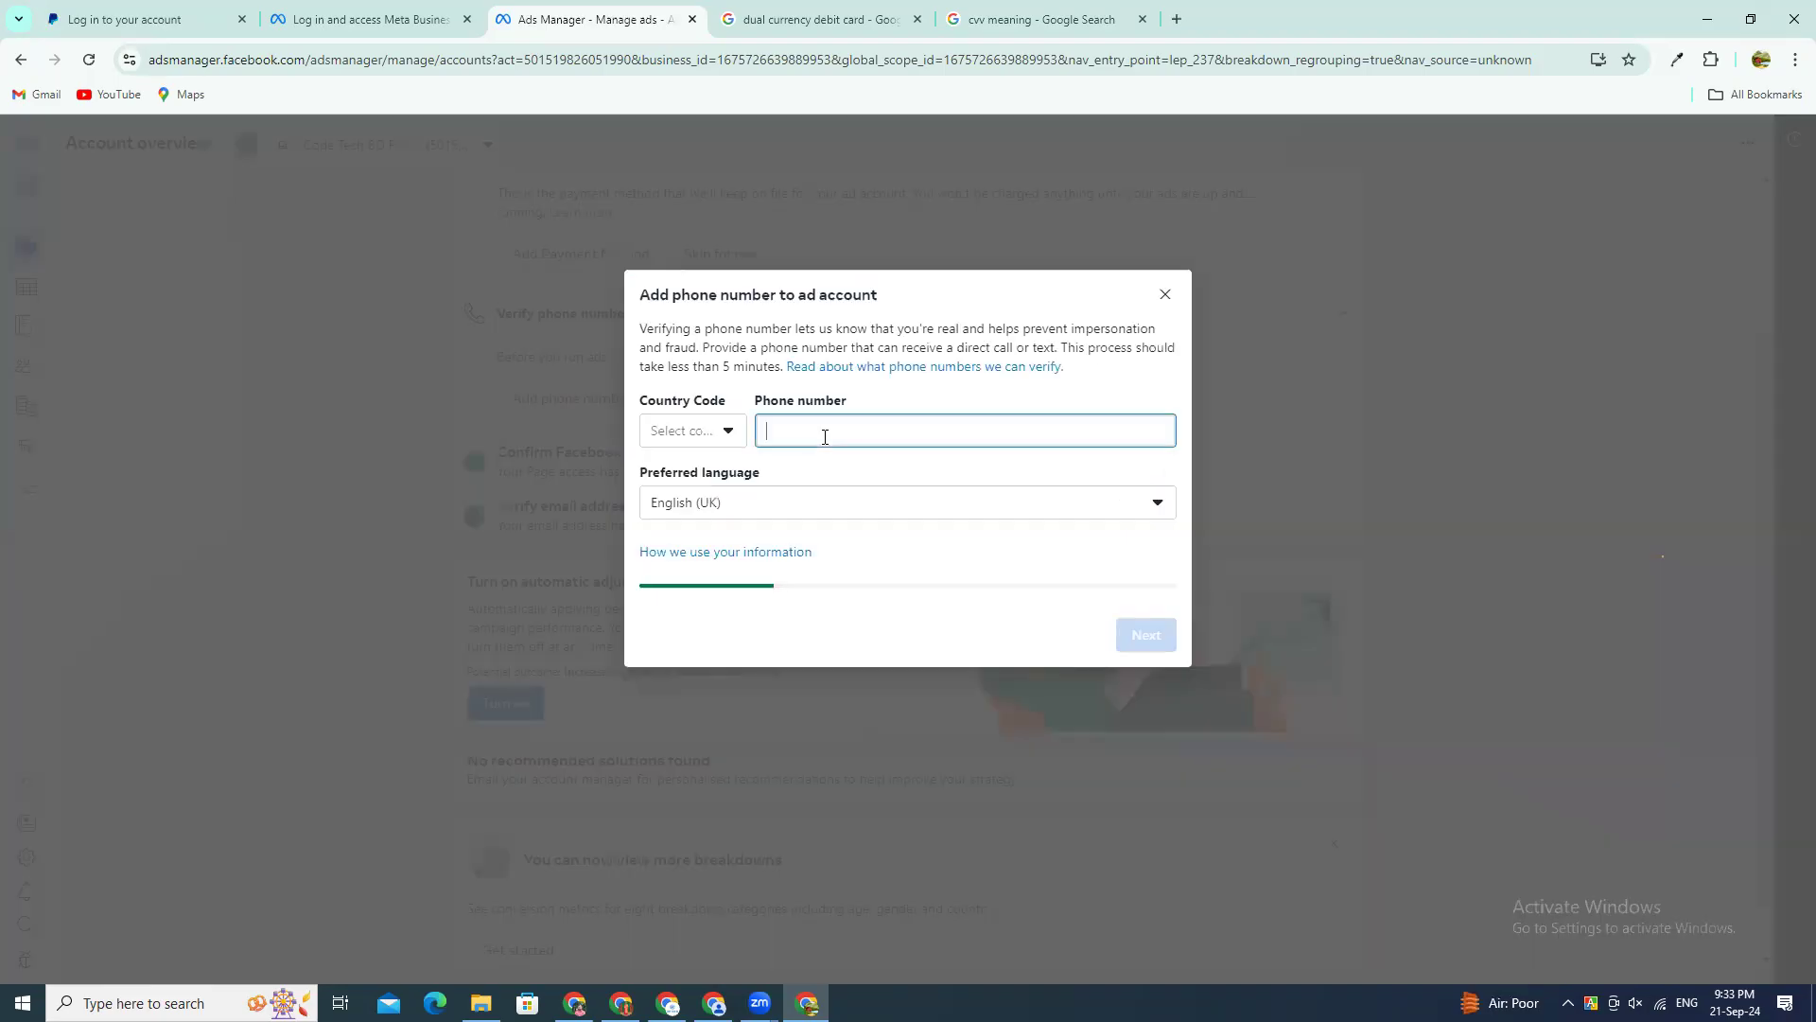
{"action": "left_click", "coordinate": [780, 502]}
{"action": "left_click", "coordinate": [1165, 294]}
{"action": "left_click", "coordinate": [1113, 456]}
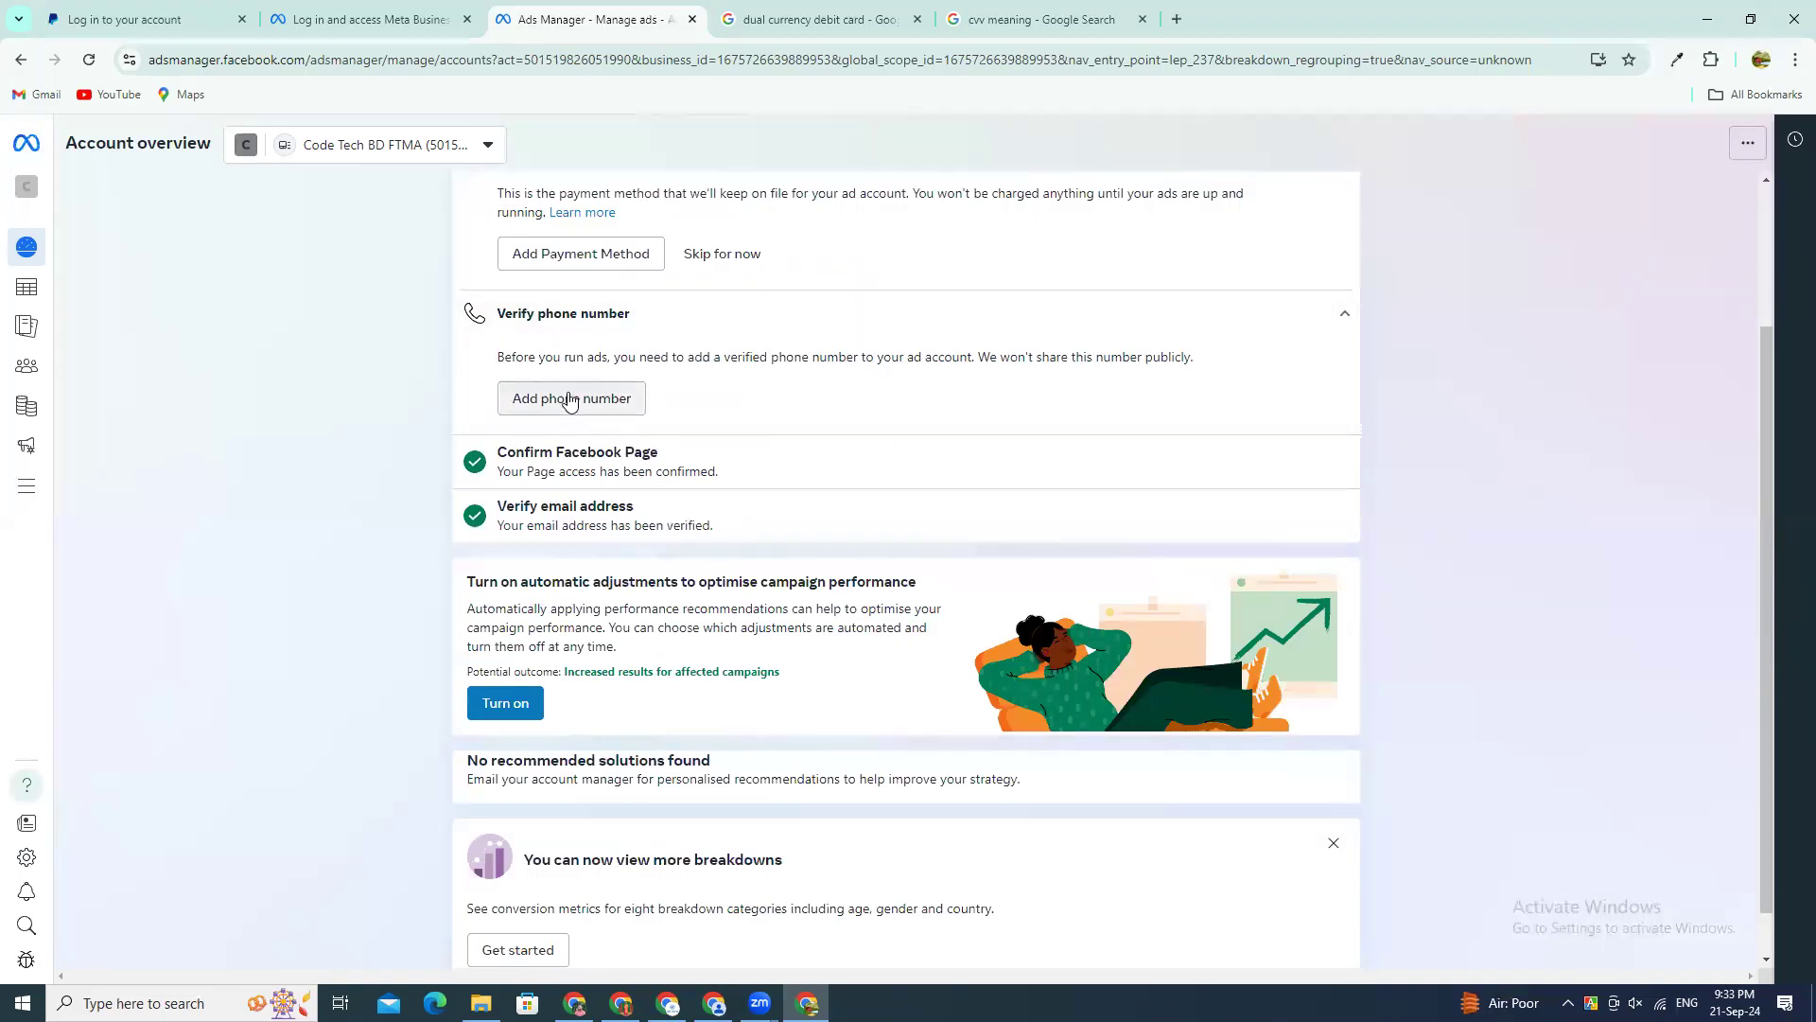
Step: Look through the account overview's payment, phone verification, Page and email setup items and the cards below them
{"action": "scroll", "coordinate": [596, 710], "scroll_direction": "down", "scroll_amount": 1}
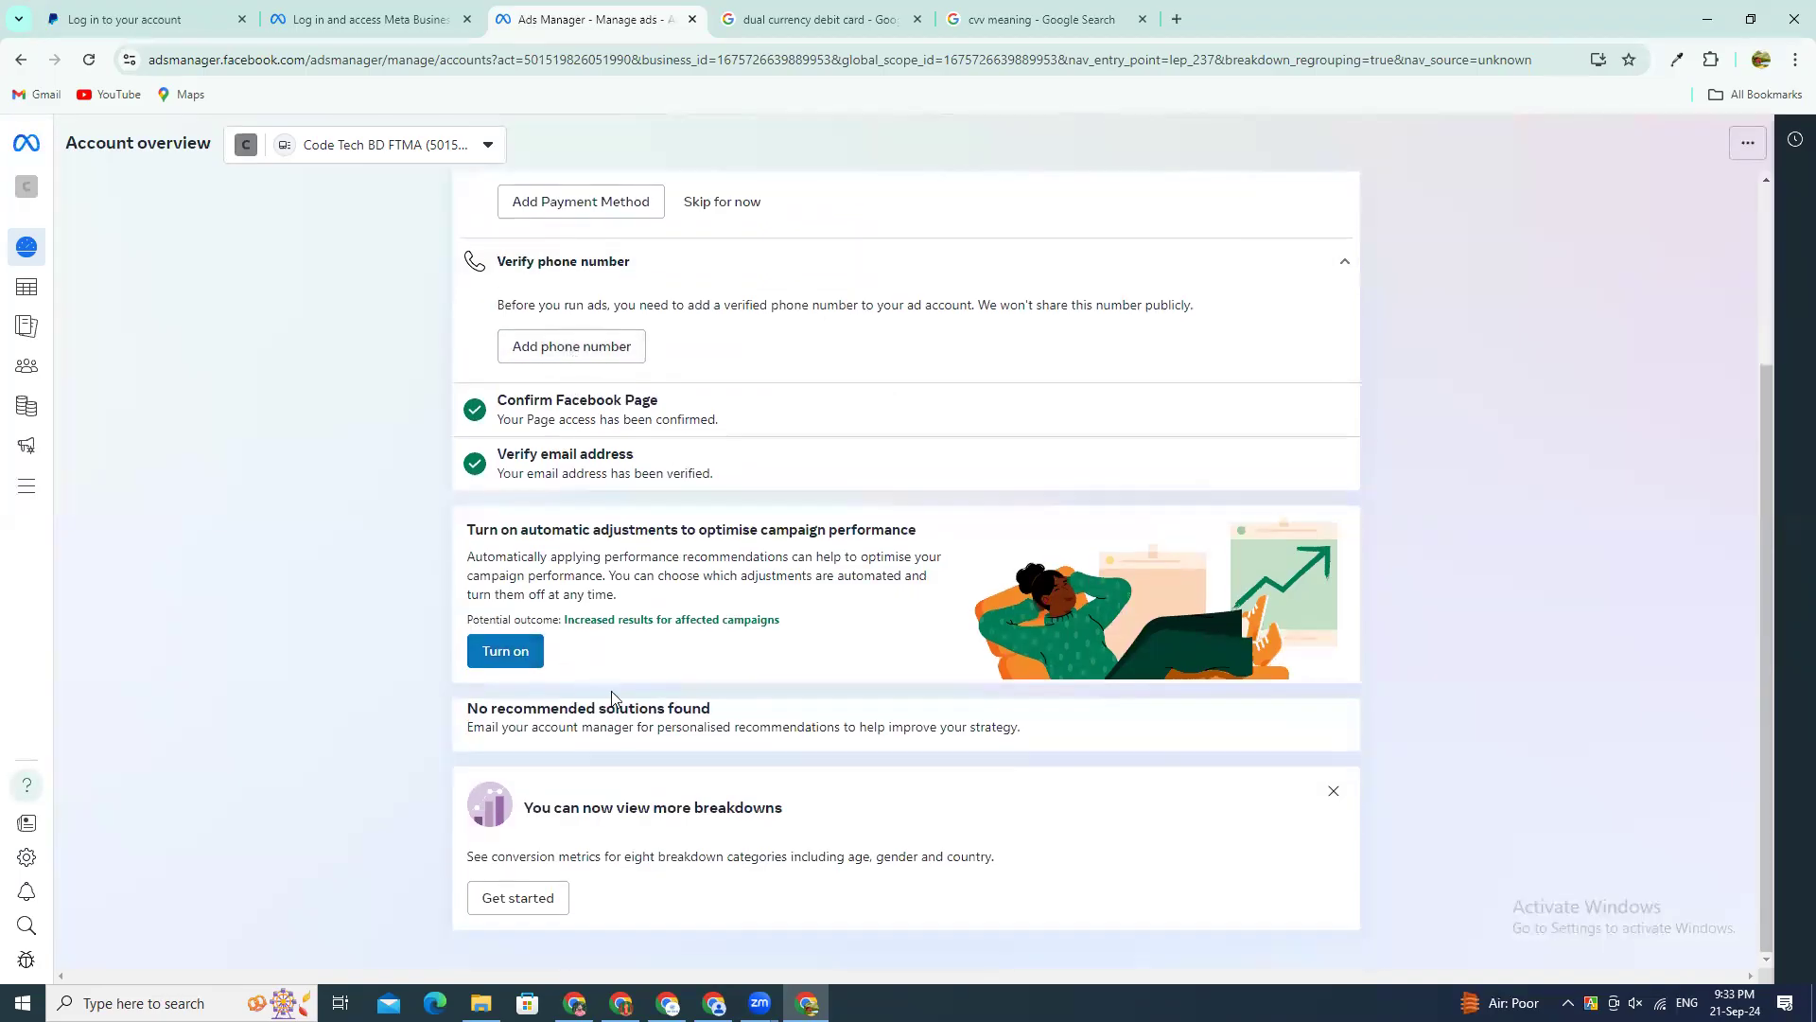
{"action": "scroll", "coordinate": [645, 693], "scroll_direction": "up", "scroll_amount": 3}
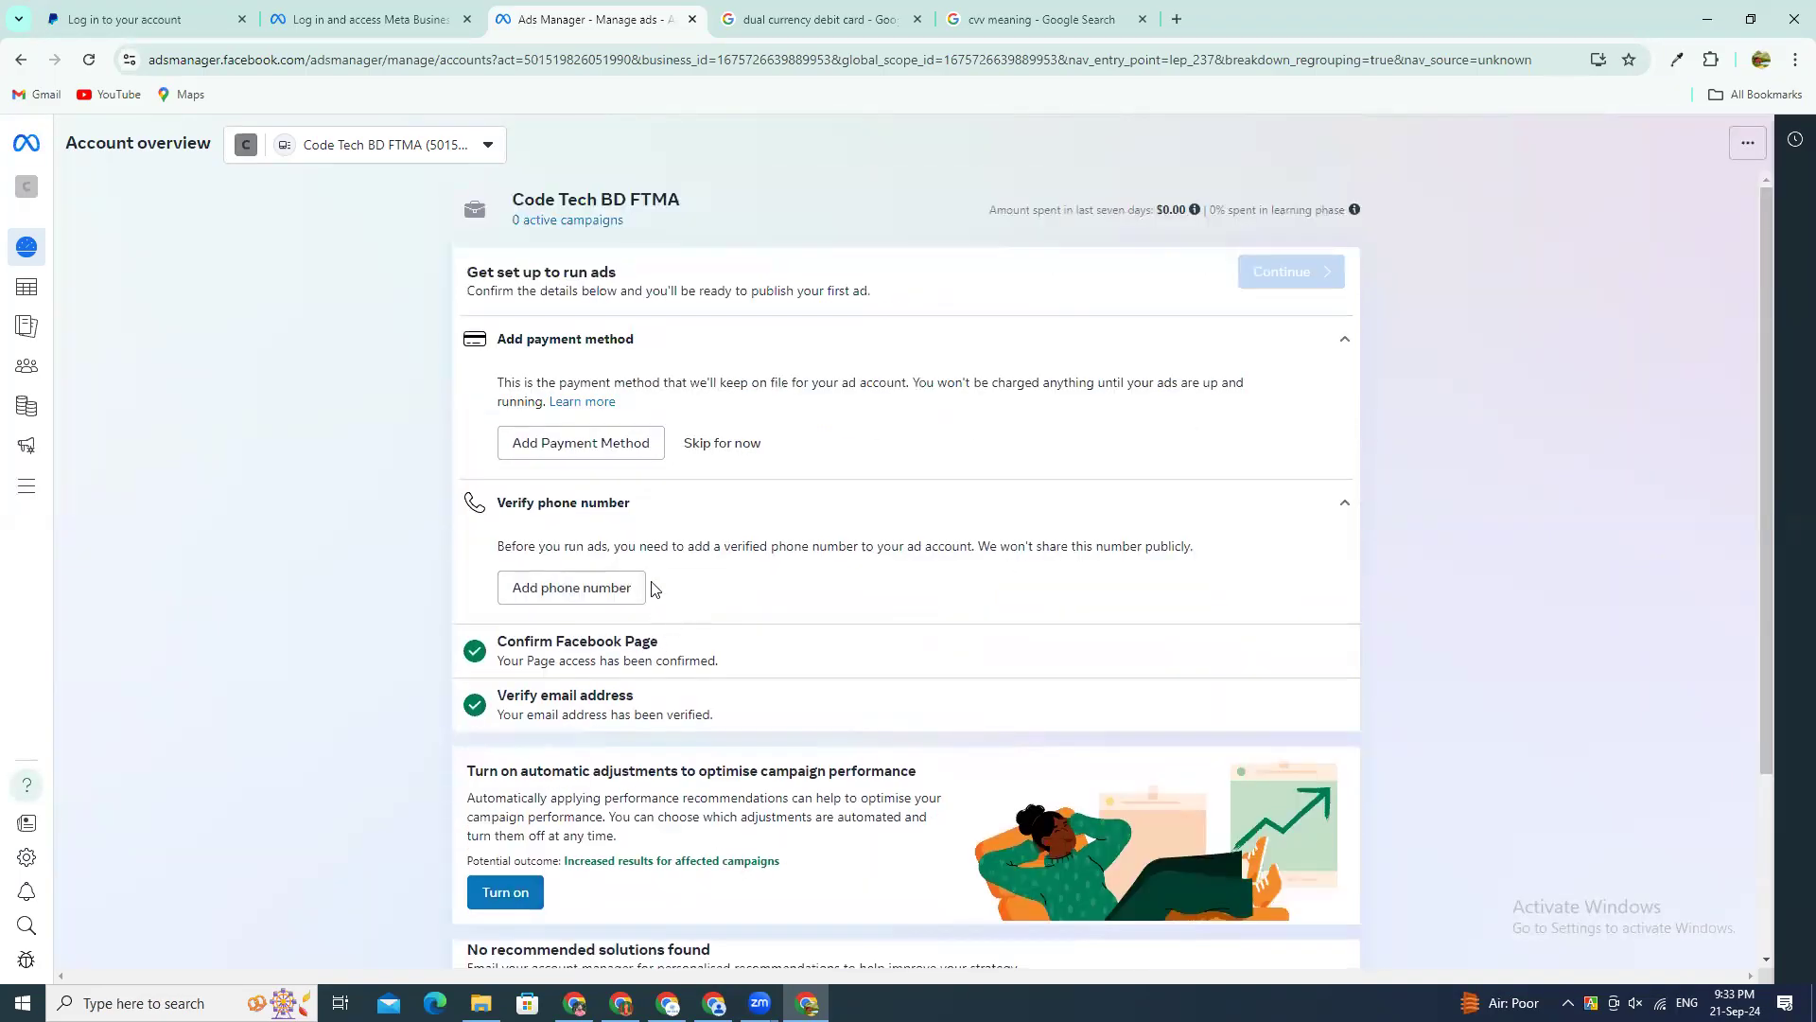
{"action": "scroll", "coordinate": [651, 679], "scroll_direction": "down", "scroll_amount": 3}
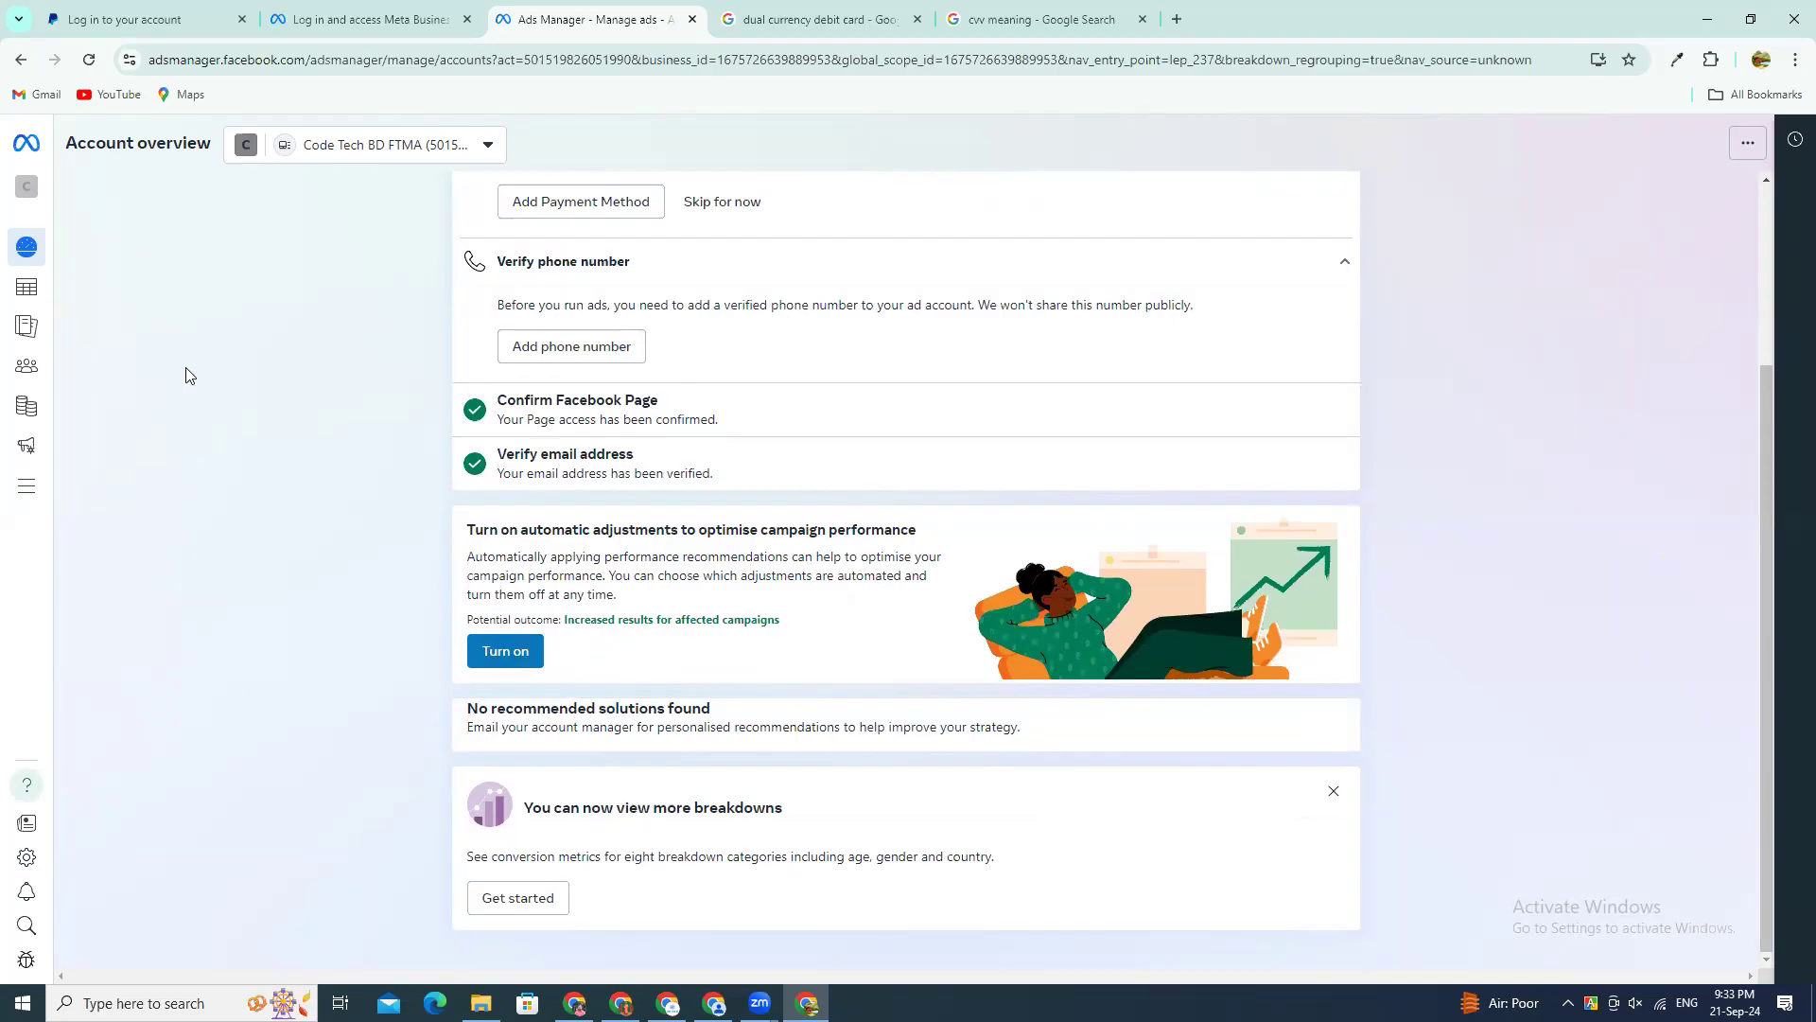
{"action": "scroll", "coordinate": [527, 442], "scroll_direction": "up", "scroll_amount": 3}
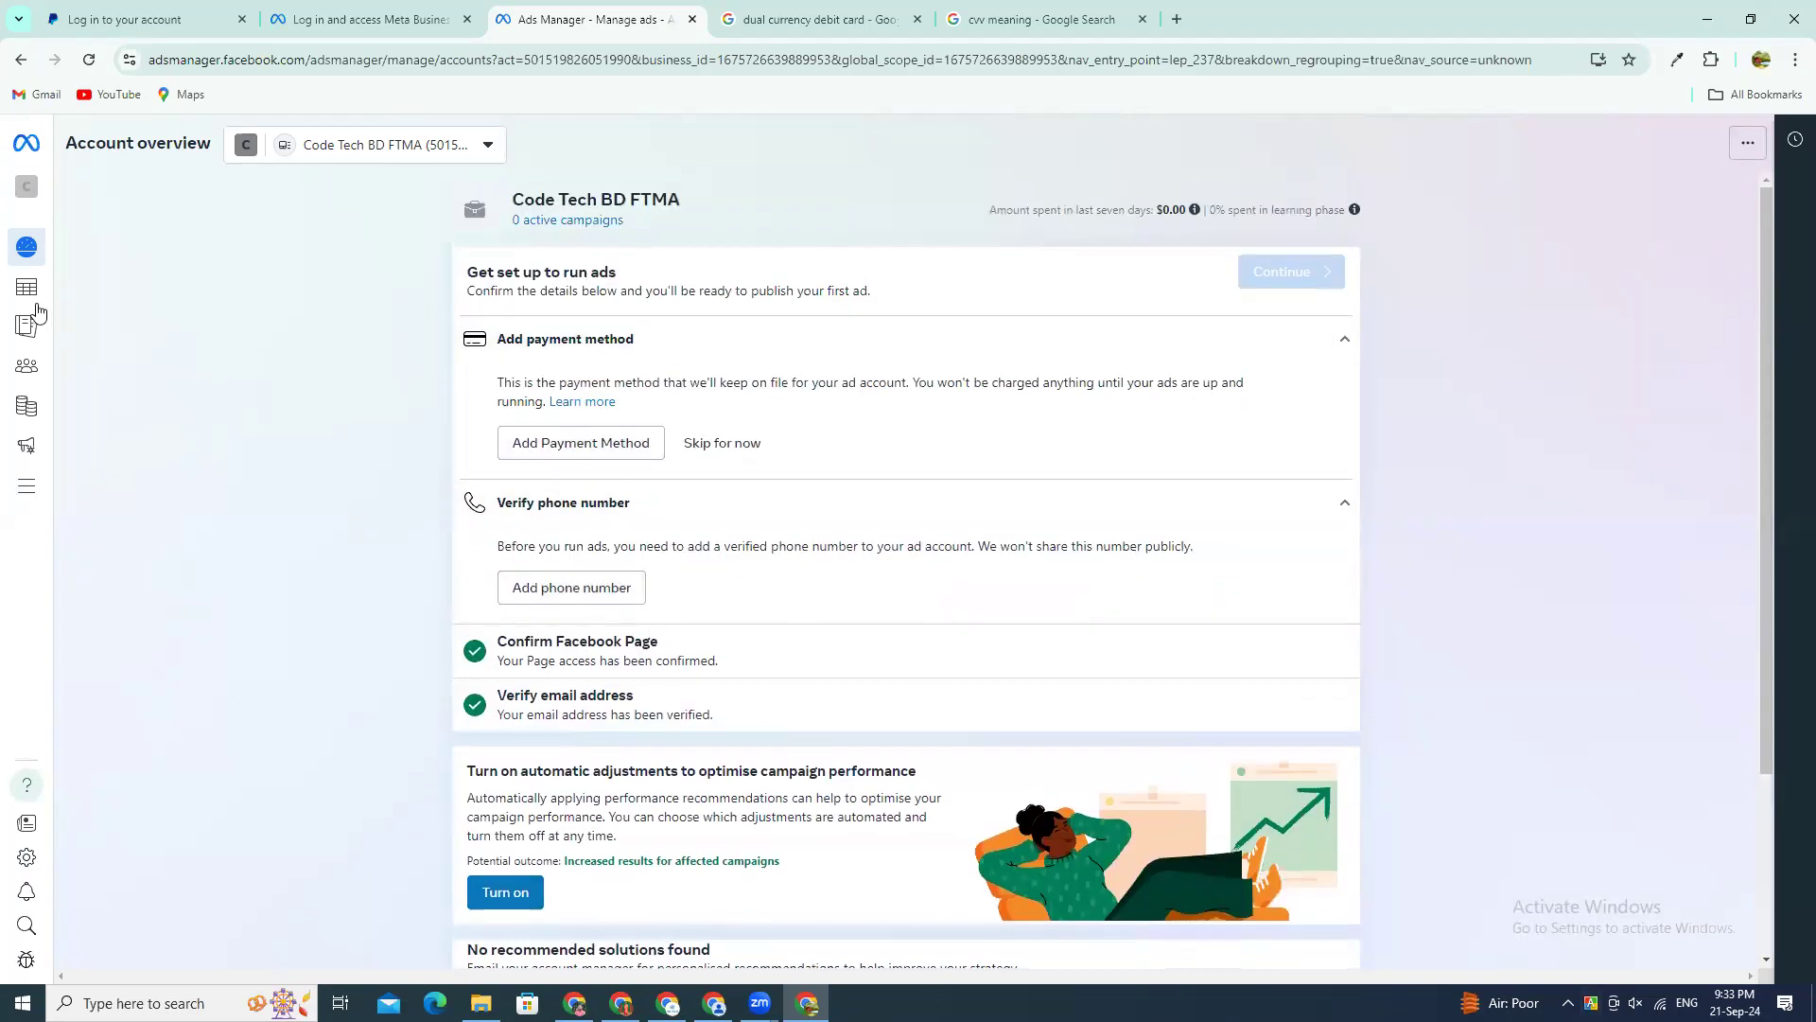
Step: Open the ad account's reporting page and answer Yes to the question about a focus on politics or national issues
{"action": "mouse_move", "coordinate": [28, 327]}
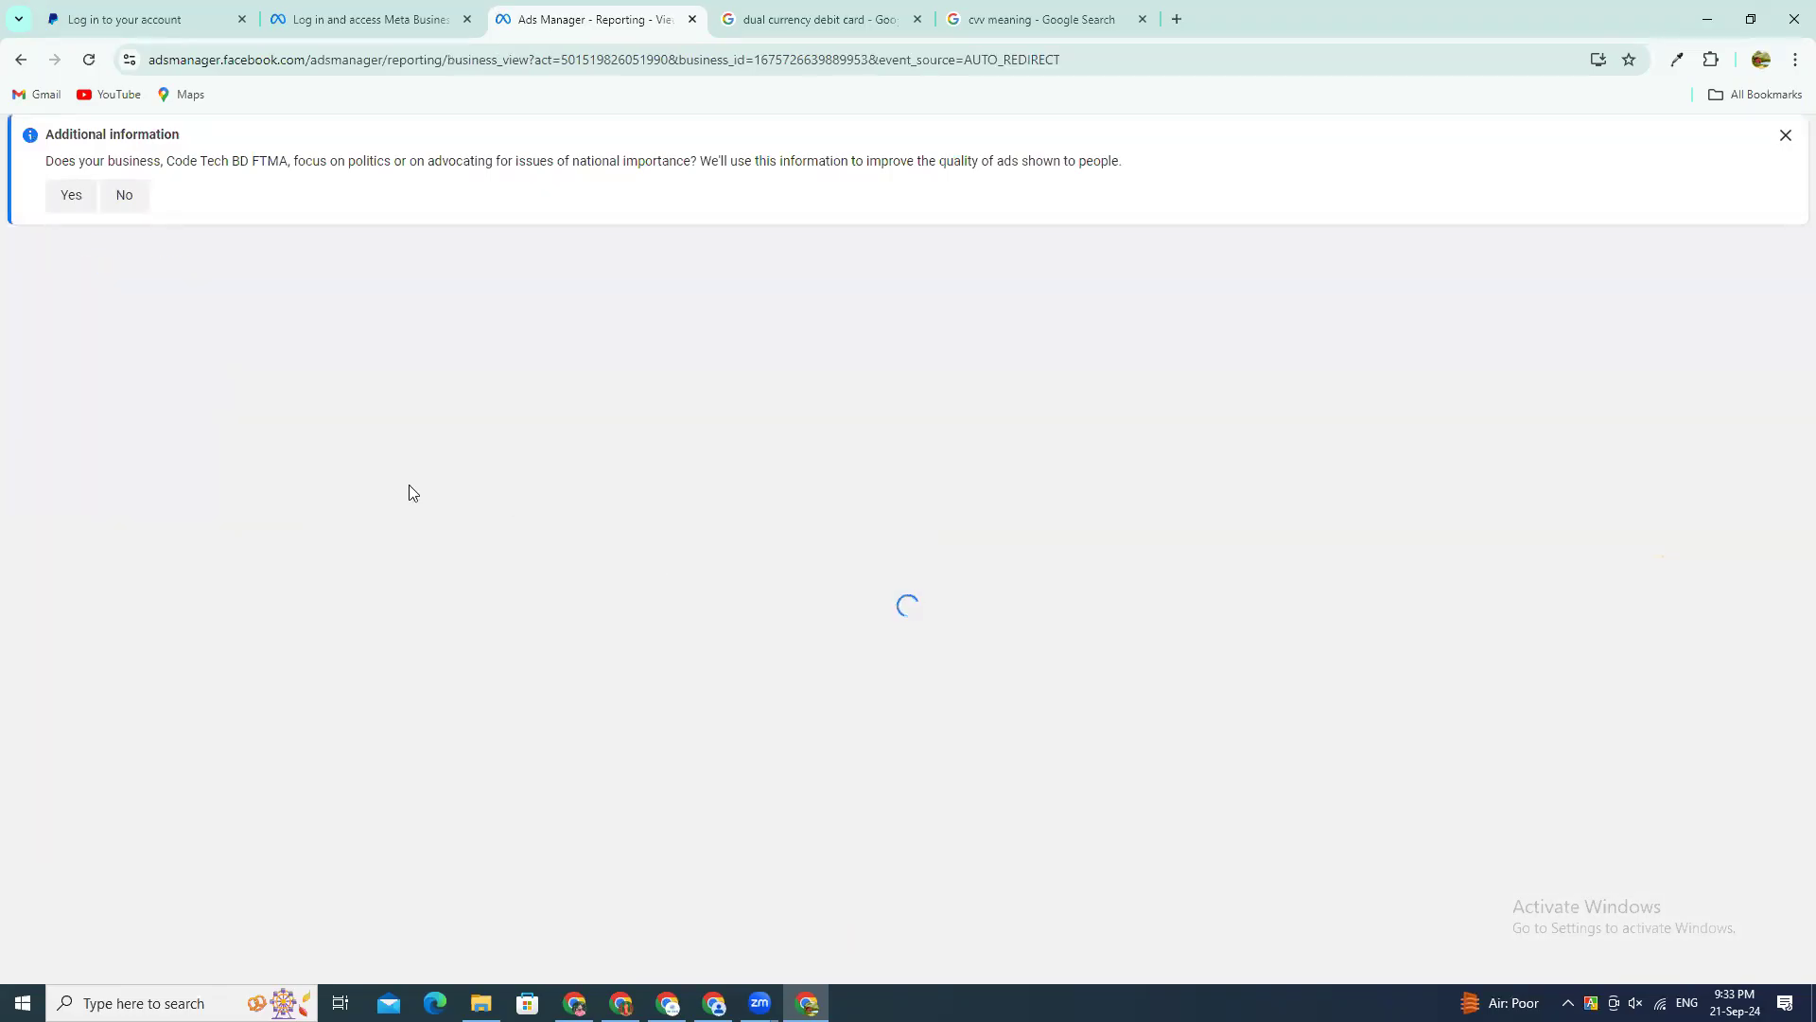
{"action": "left_click", "coordinate": [71, 195]}
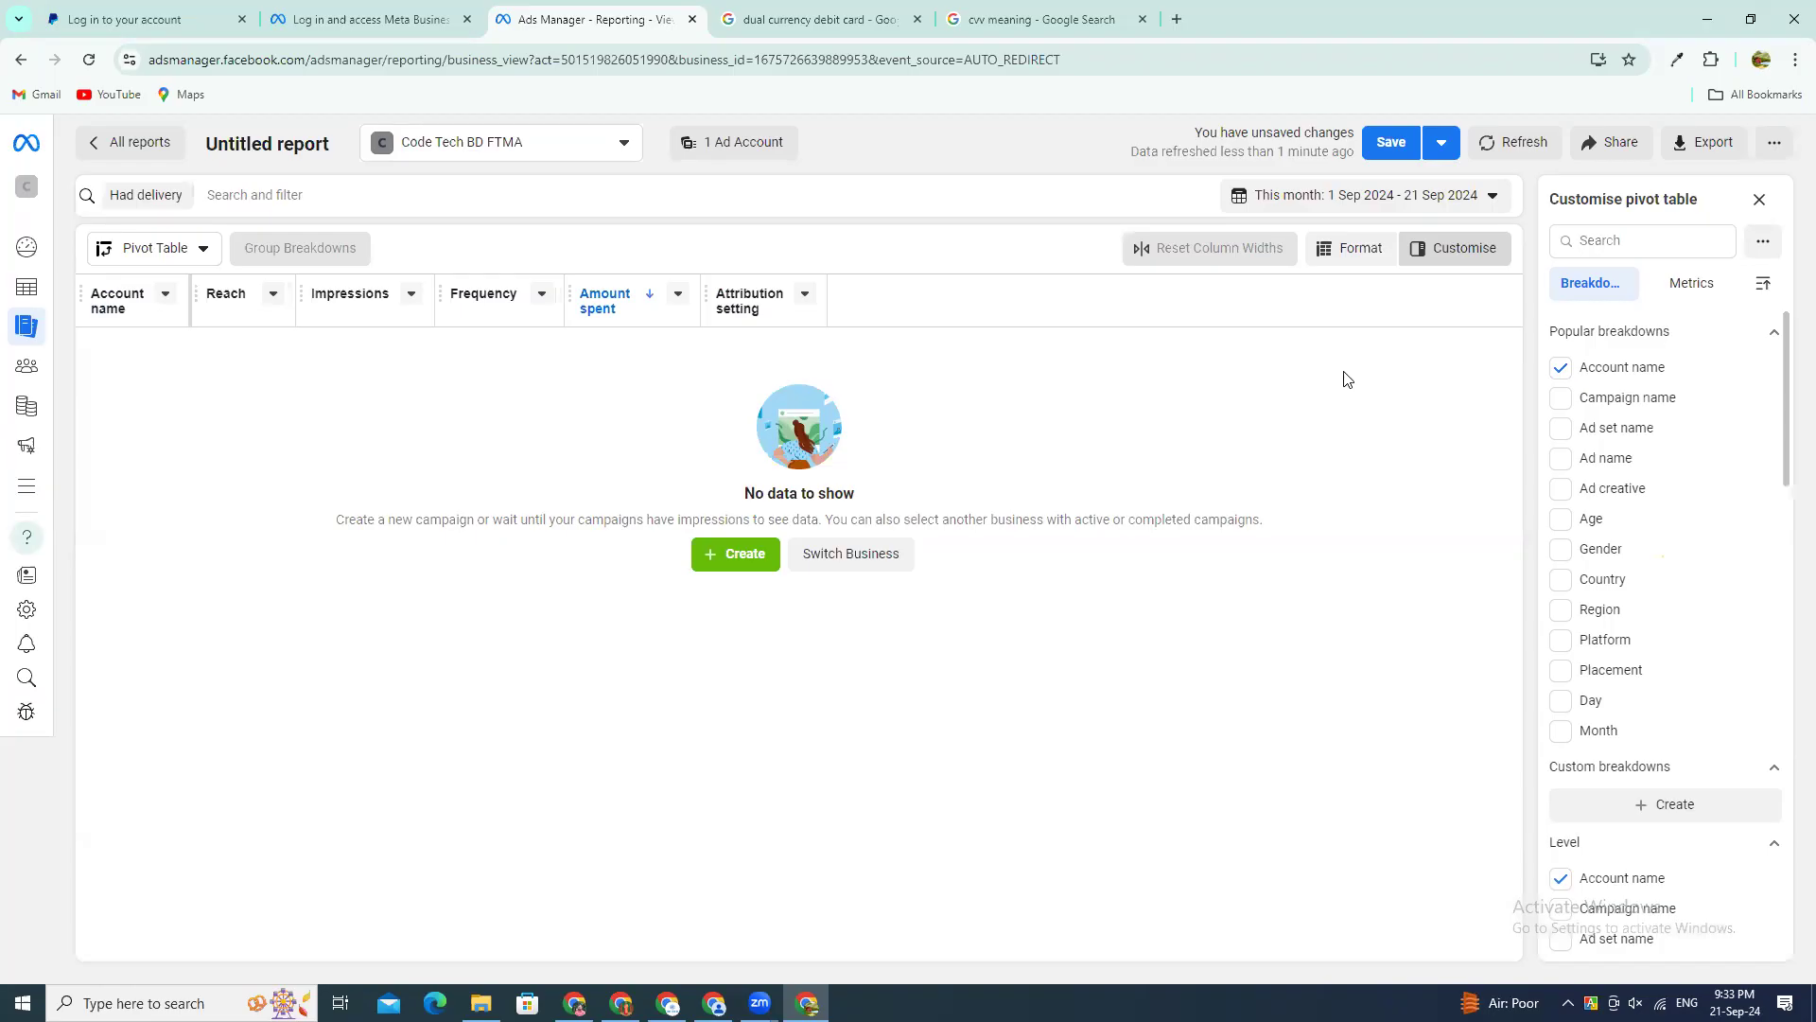
Step: Try the Today, Yesterday and Last 7 days presets as the report's date range, one after another
{"action": "left_click", "coordinate": [1288, 205]}
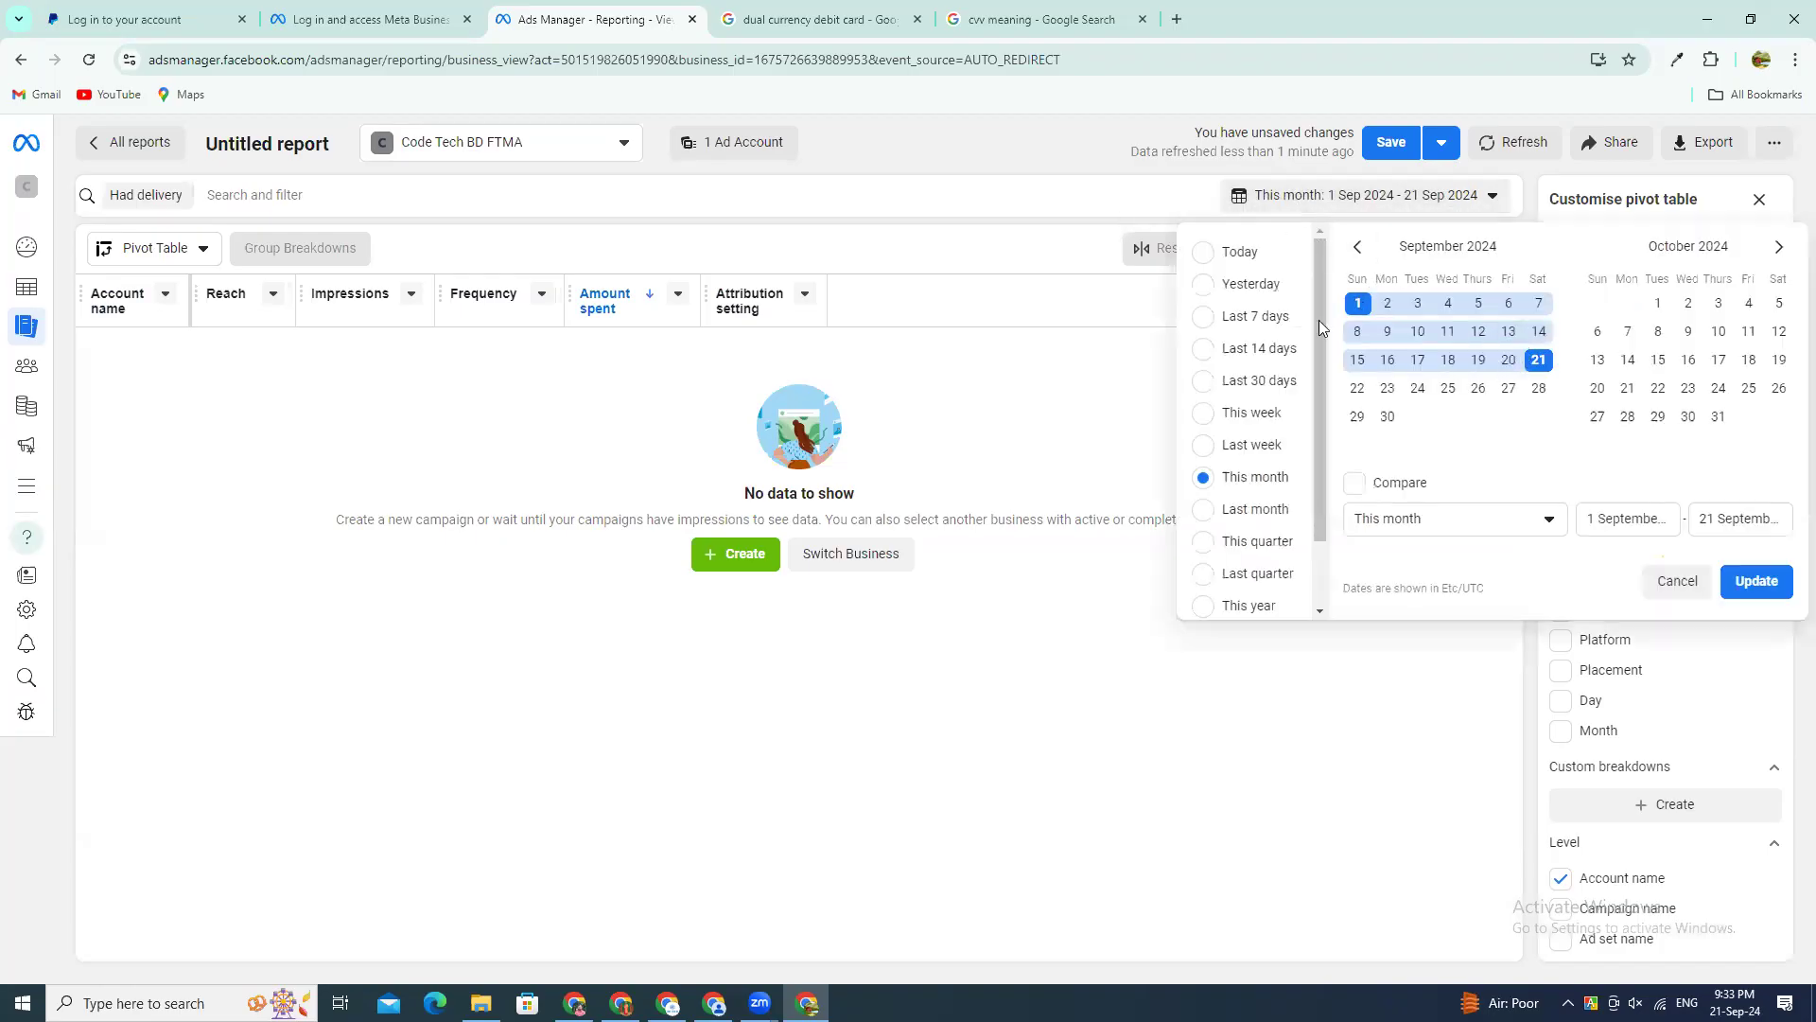
{"action": "left_click", "coordinate": [1203, 253]}
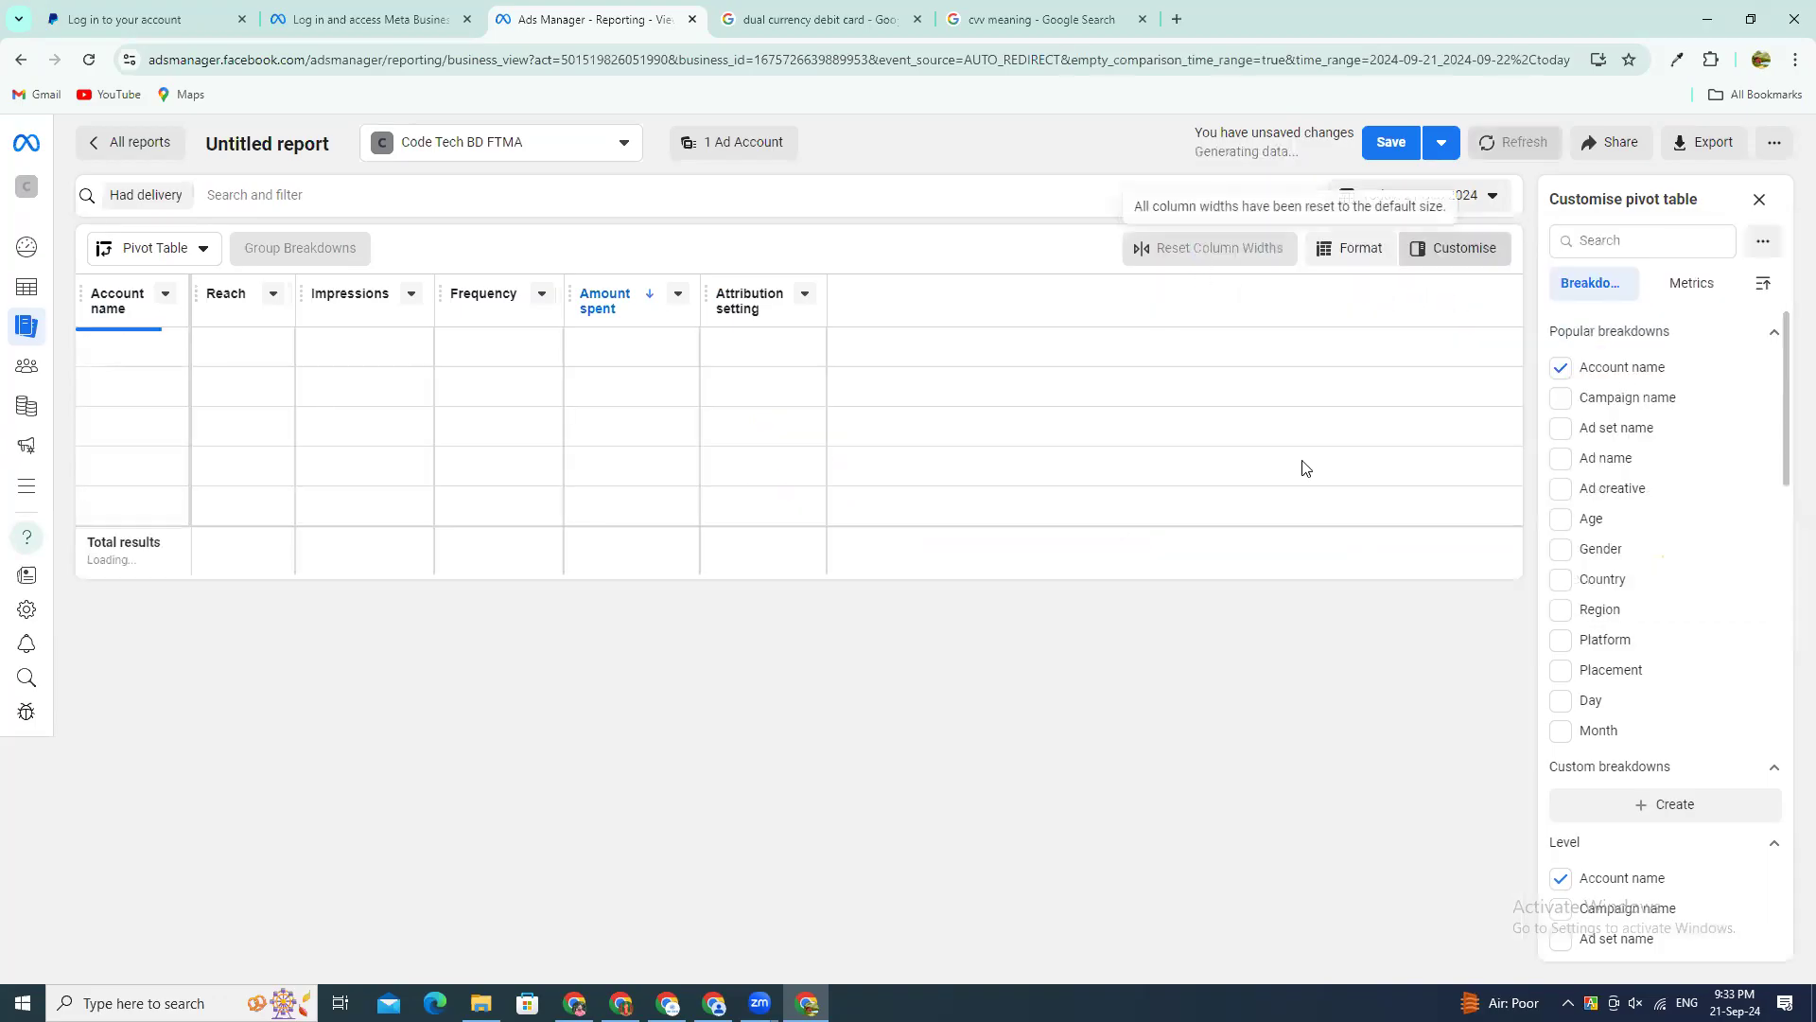
{"action": "left_click", "coordinate": [1385, 205]}
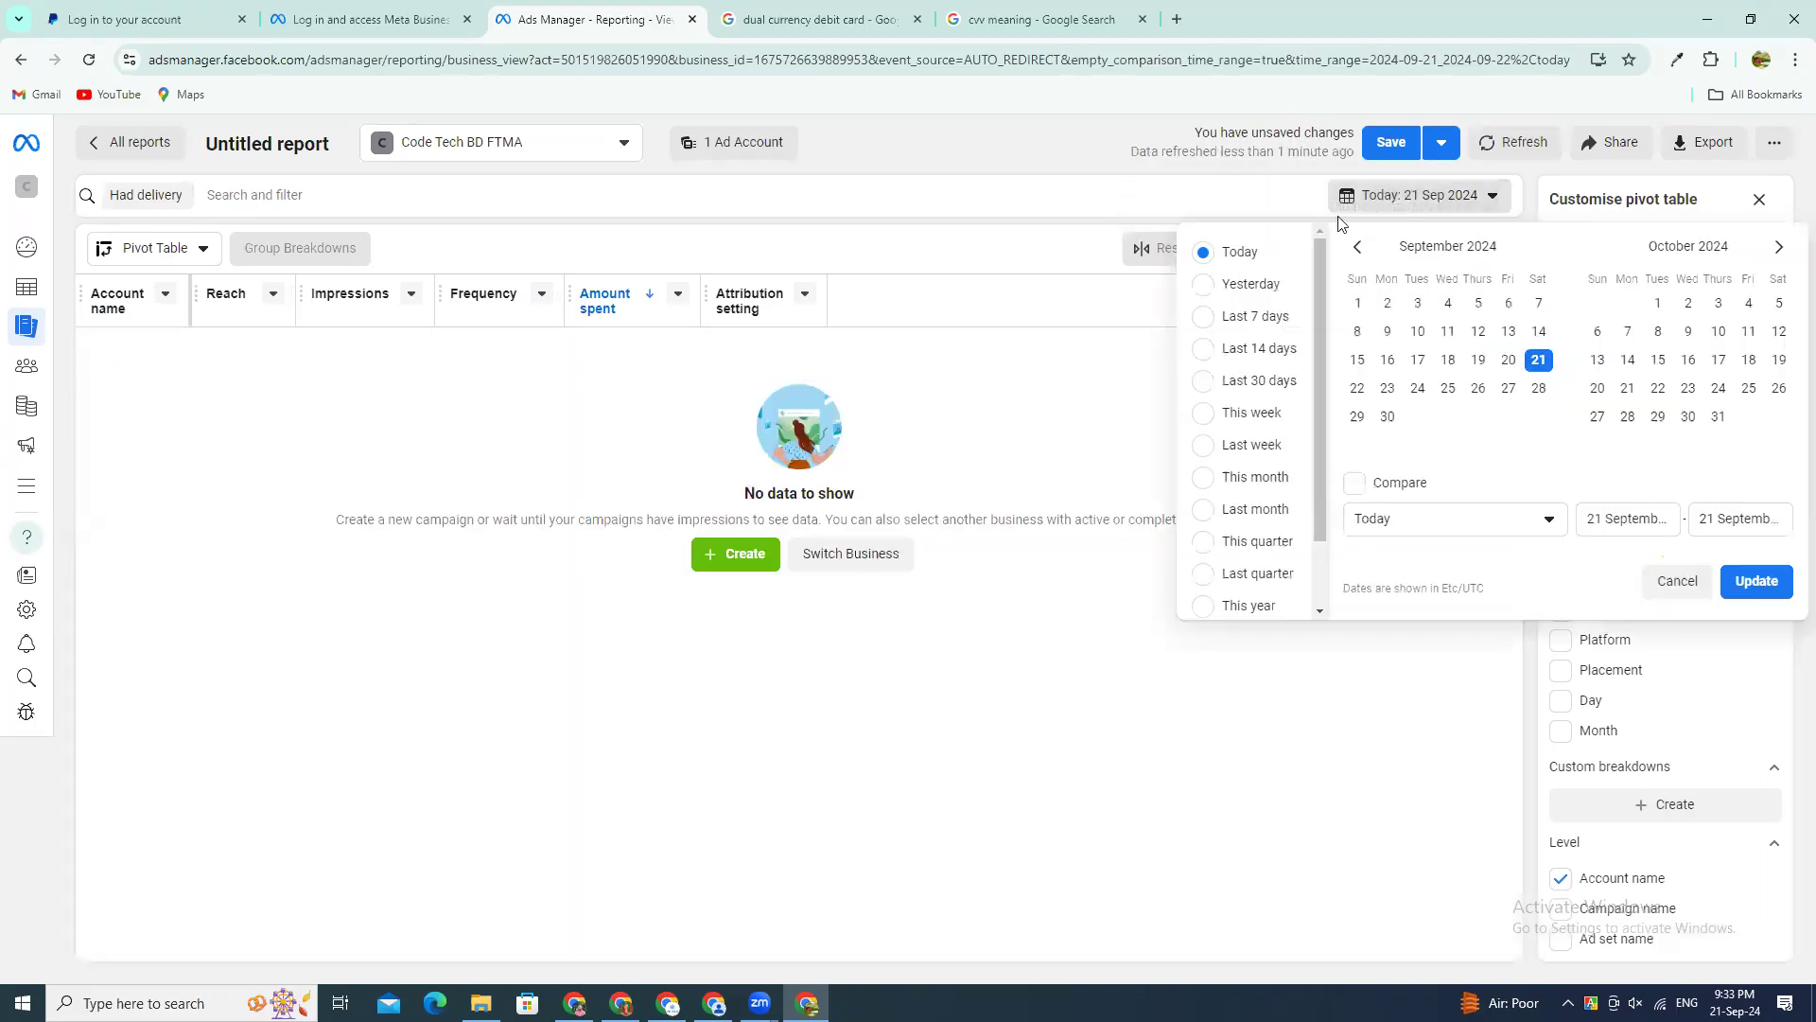
{"action": "left_click", "coordinate": [1236, 284]}
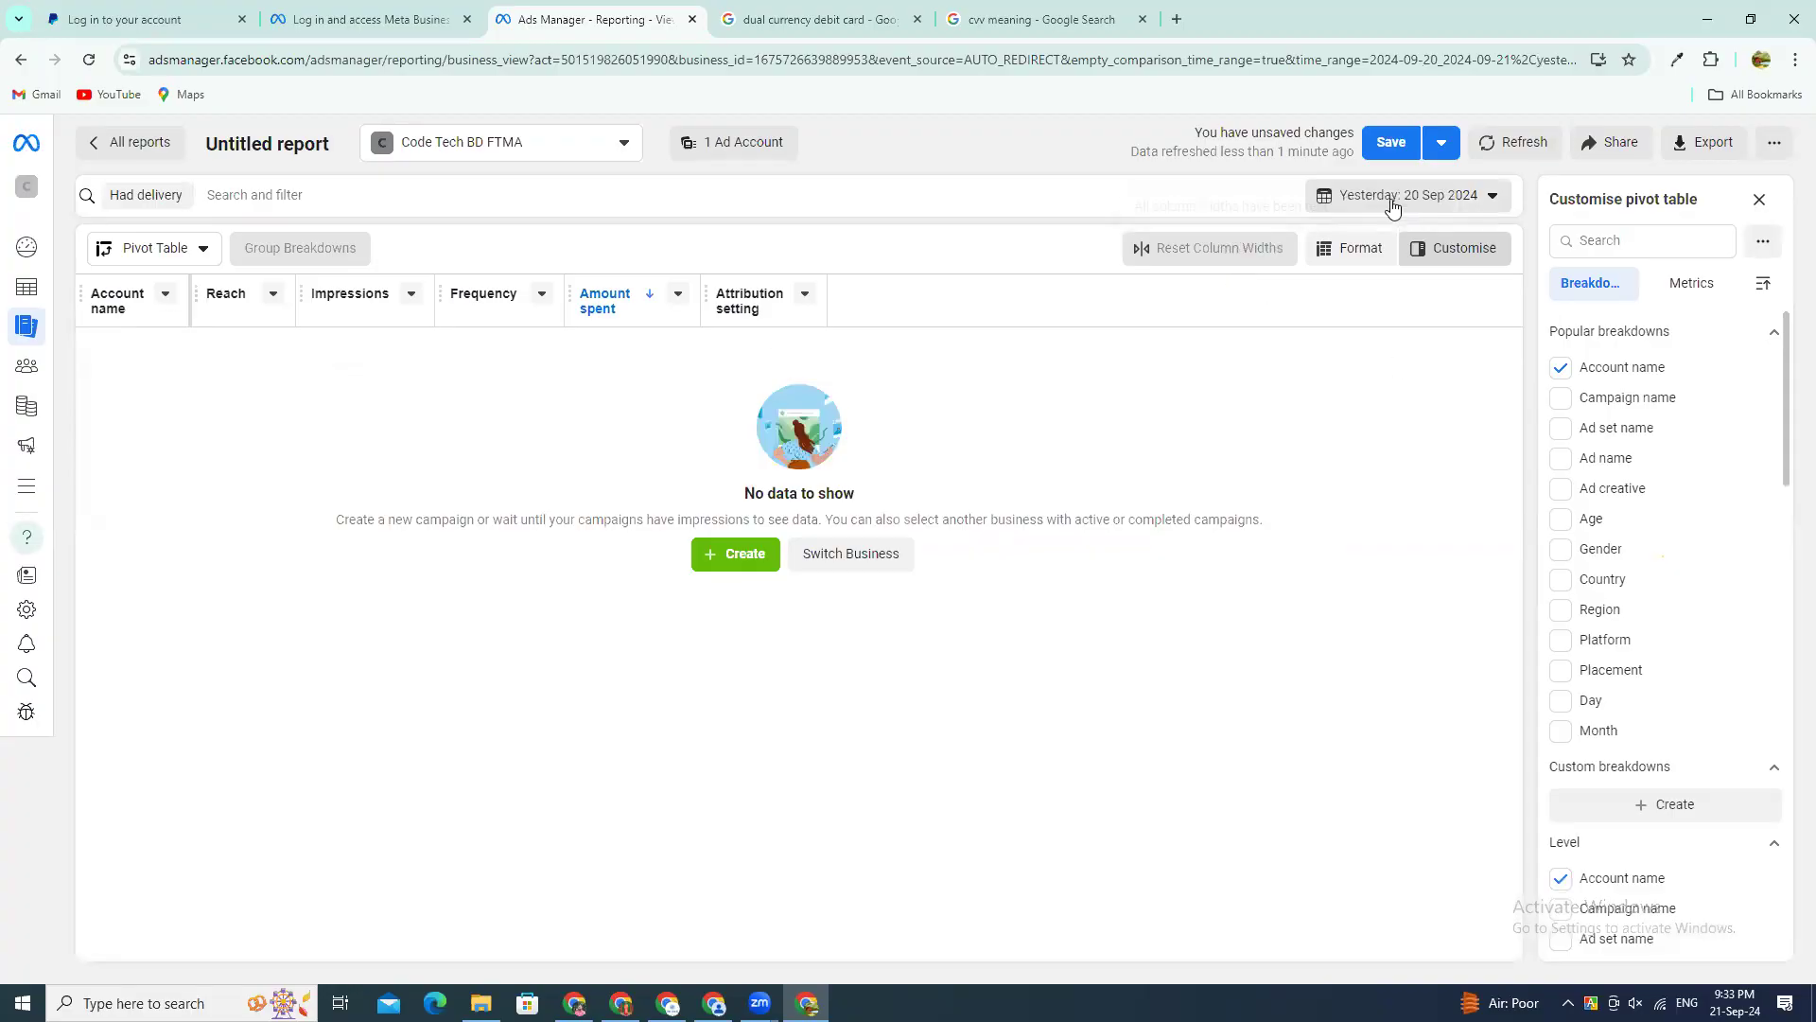
{"action": "left_click", "coordinate": [1388, 204]}
{"action": "left_click", "coordinate": [1230, 316]}
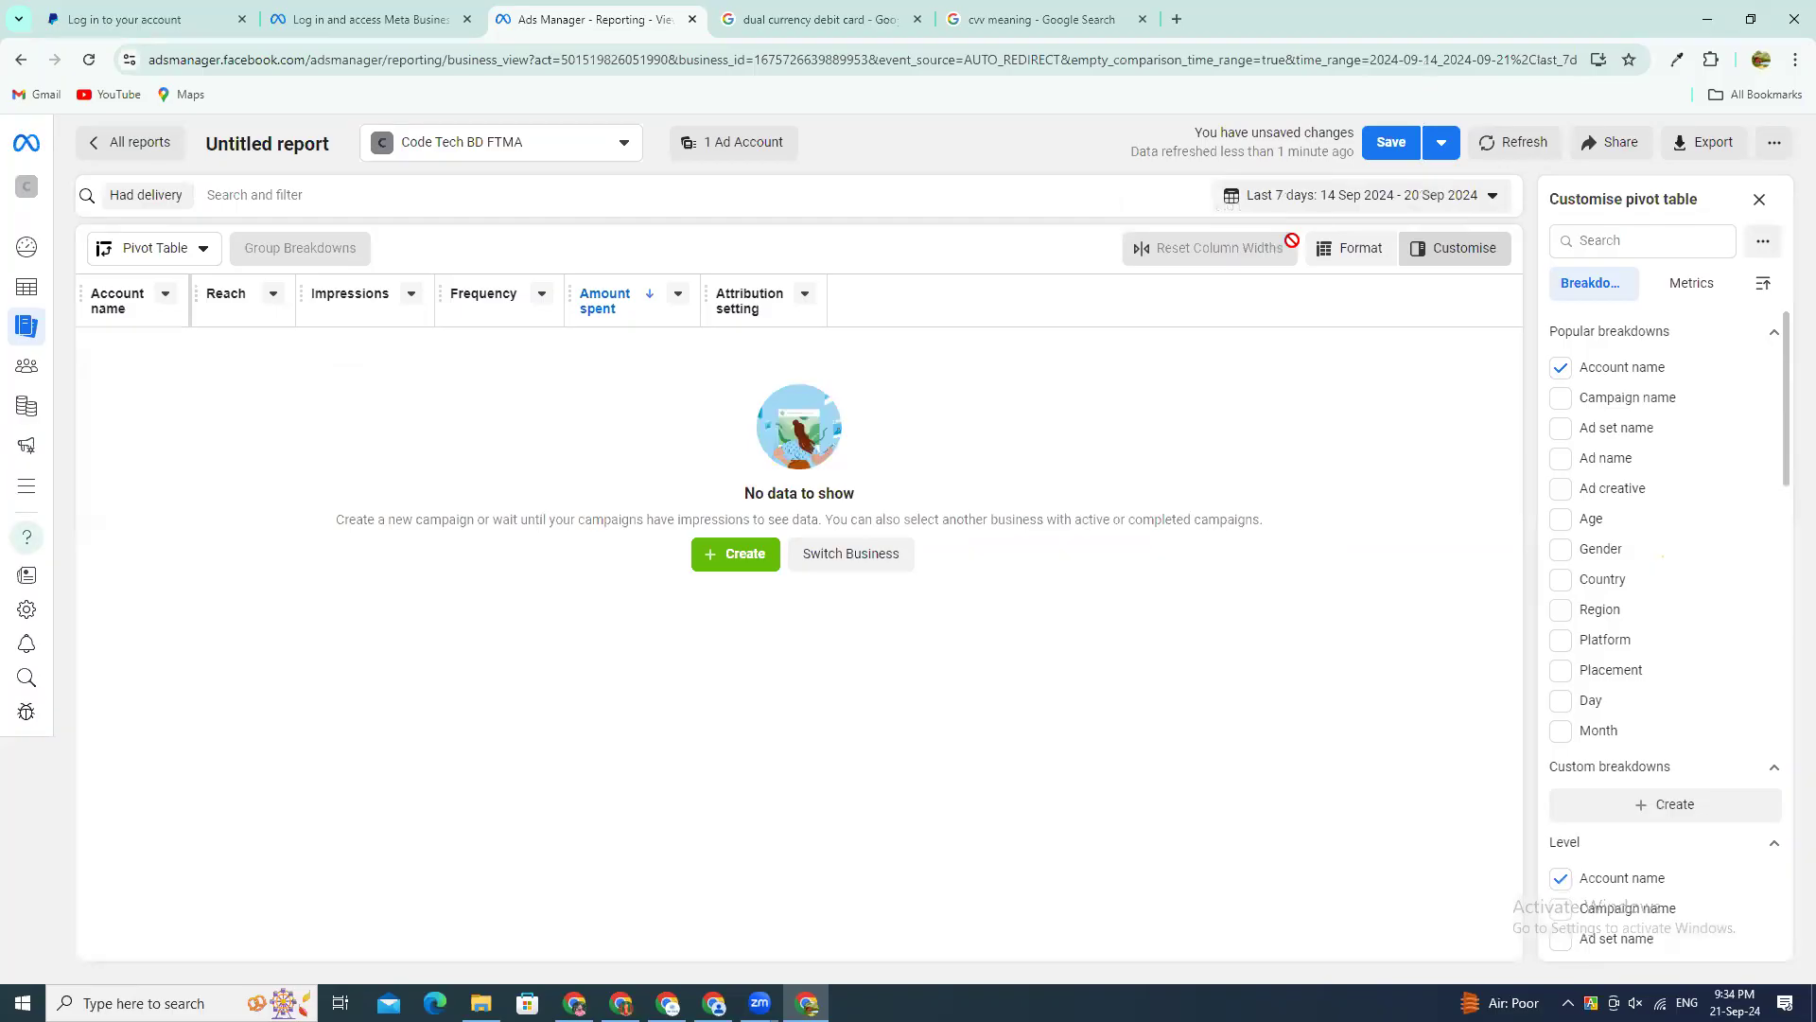
Step: Set the report's custom date range to 1–21 September 2024 and close the pivot table customisation
{"action": "left_click", "coordinate": [1335, 193]}
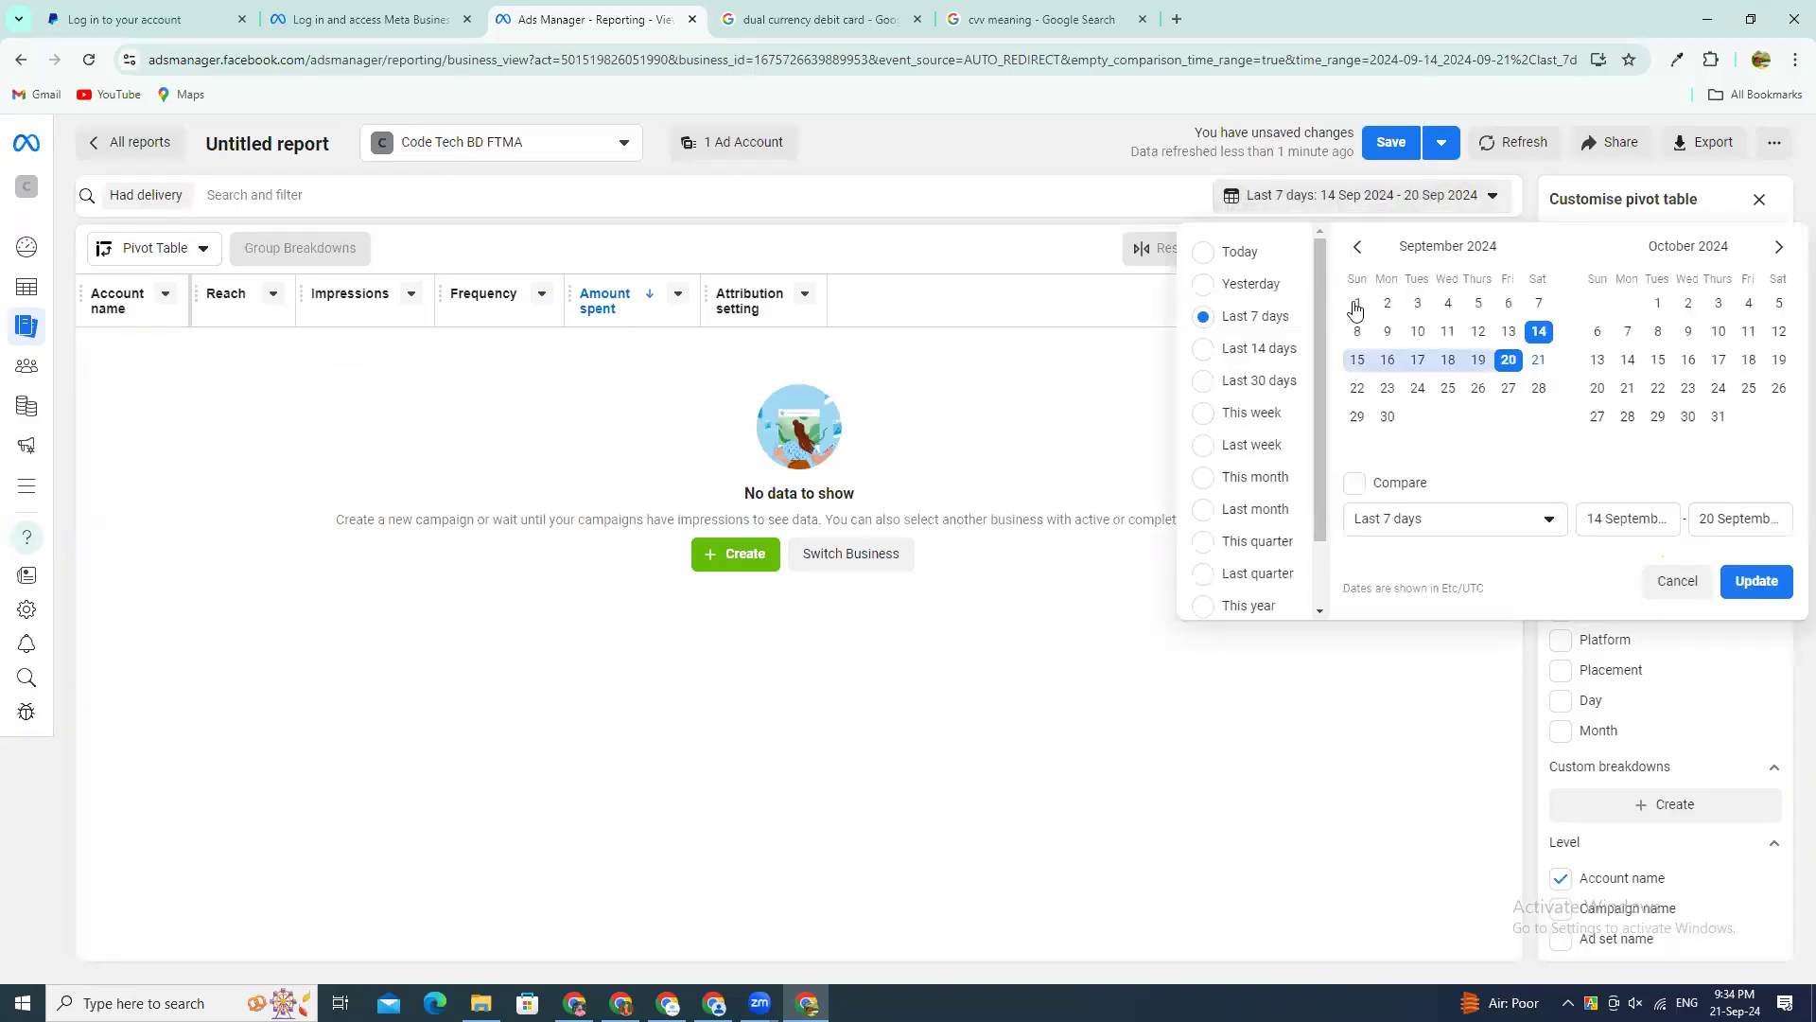
{"action": "left_click", "coordinate": [1351, 304]}
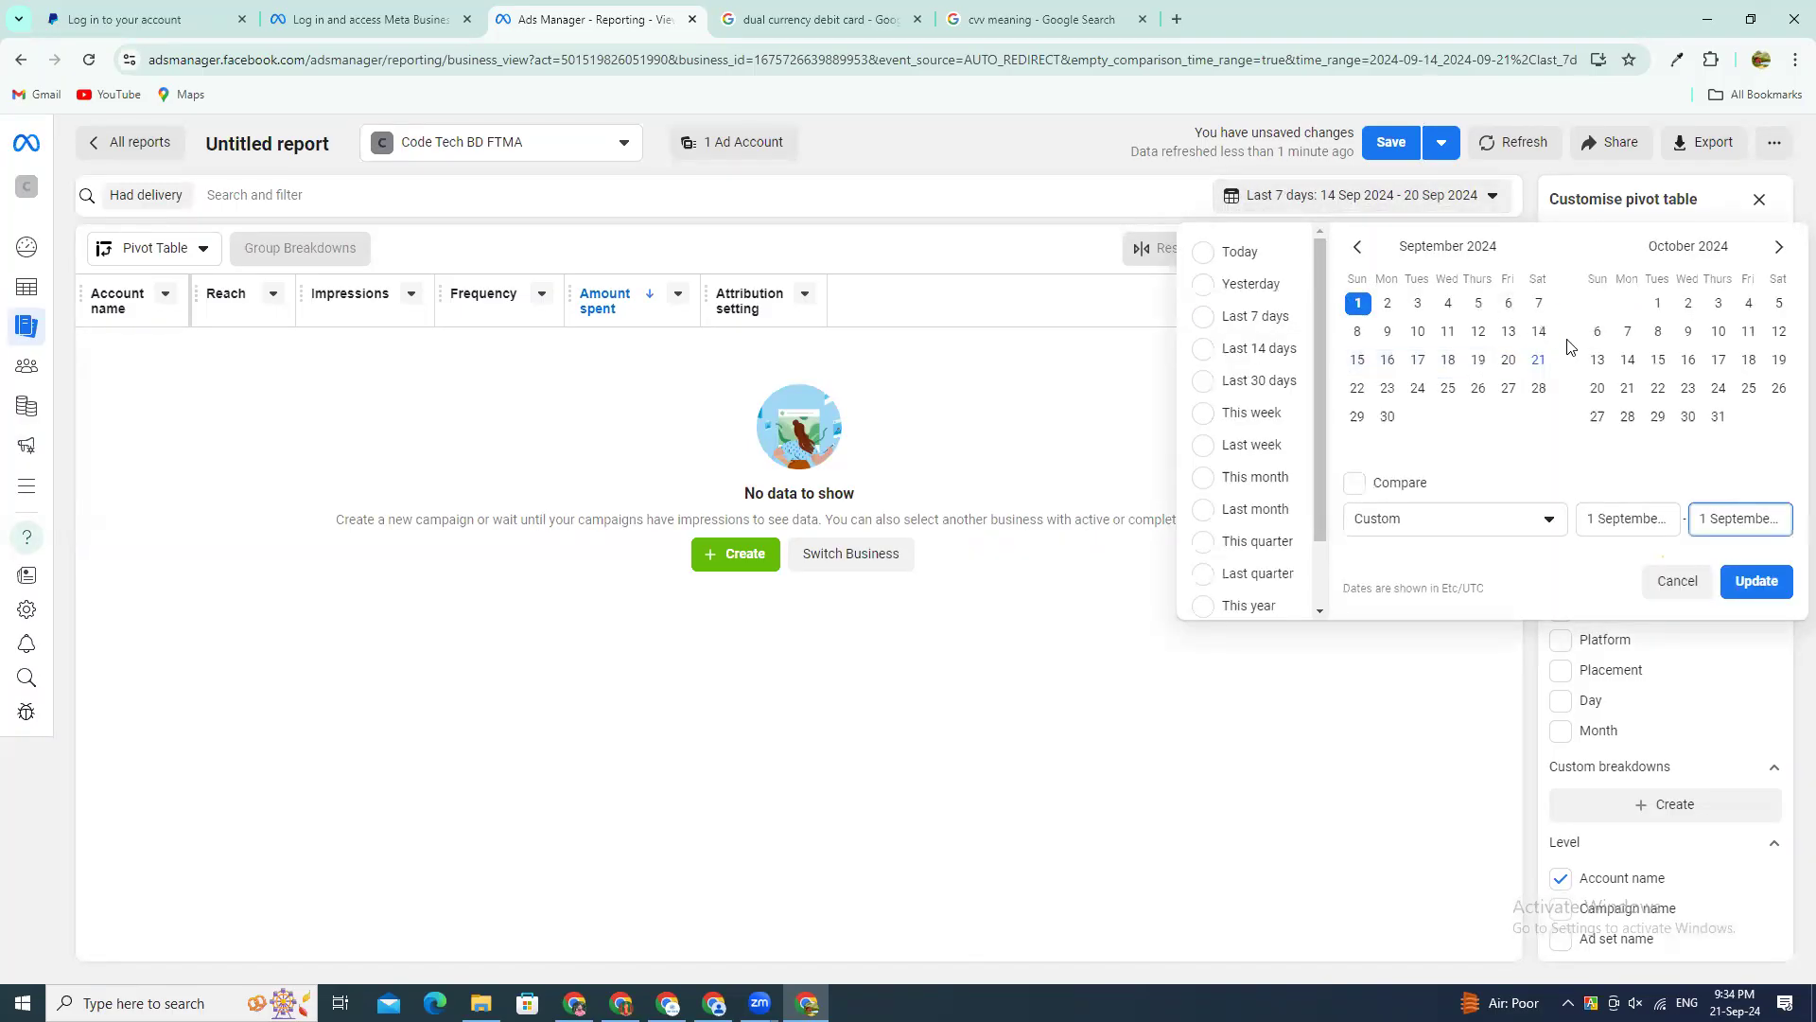
{"action": "left_click", "coordinate": [1540, 362]}
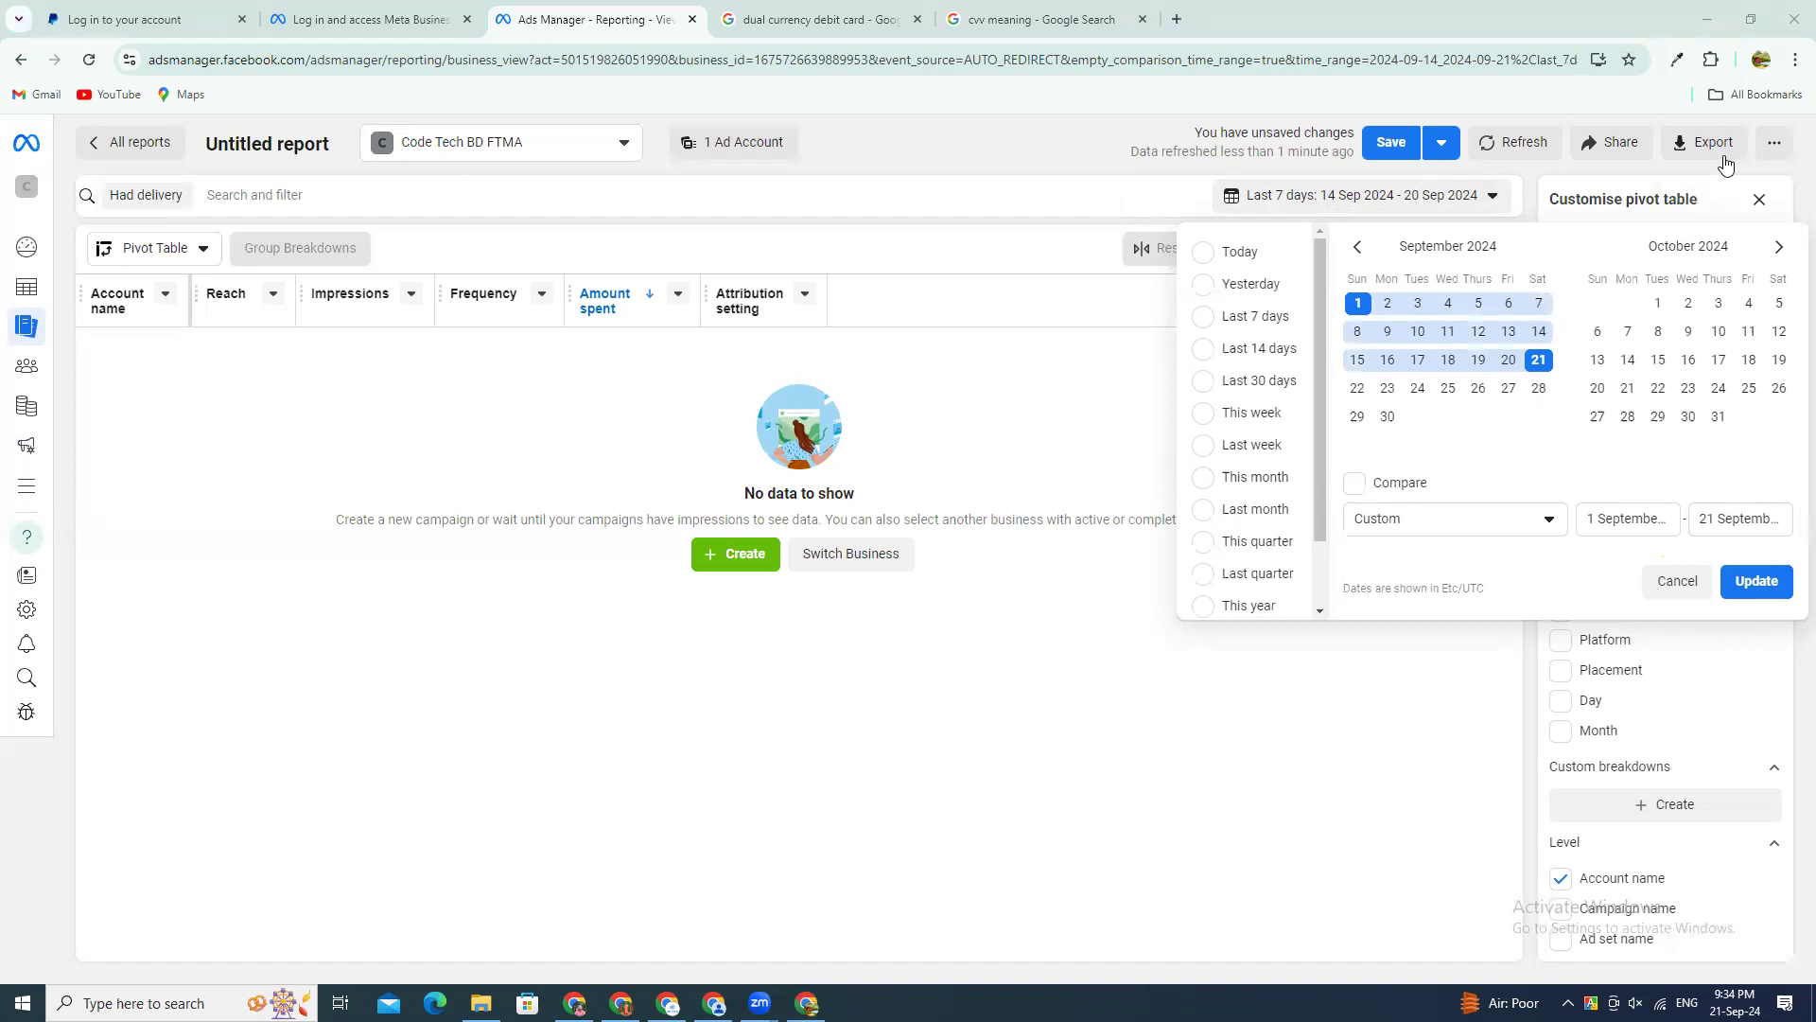
{"action": "left_click", "coordinate": [1757, 581]}
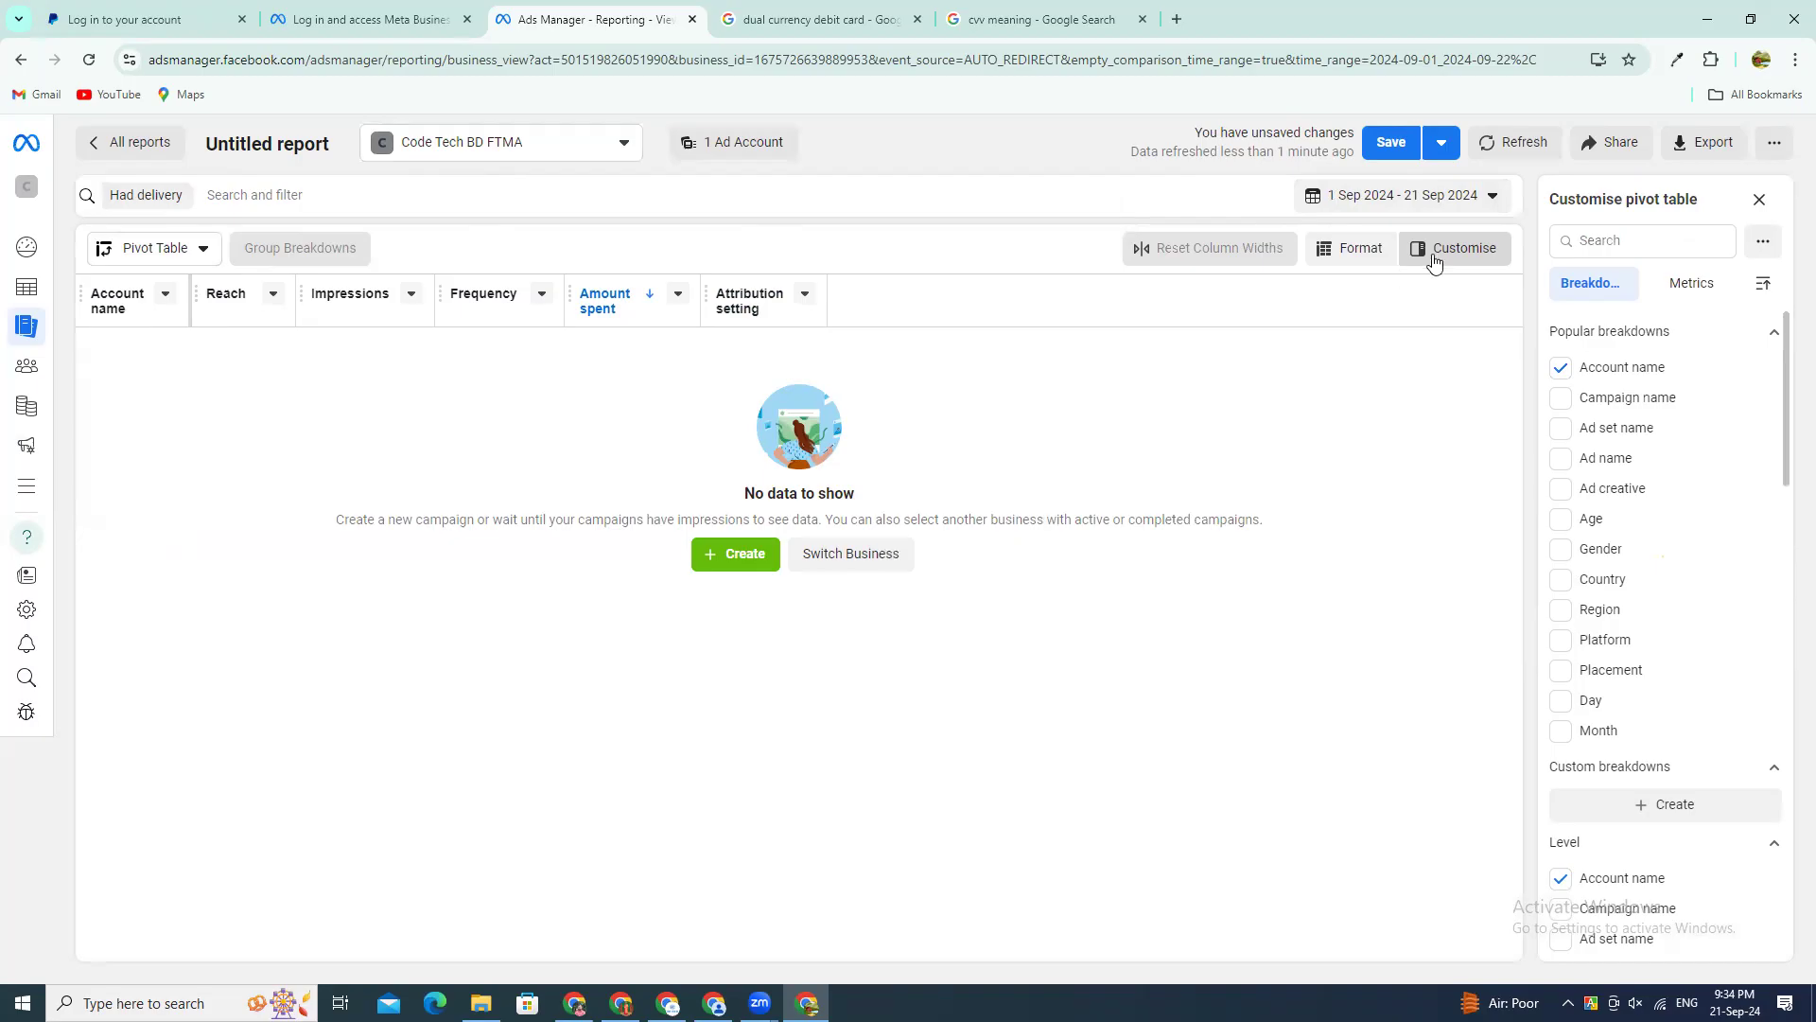
{"action": "left_click", "coordinate": [1759, 200]}
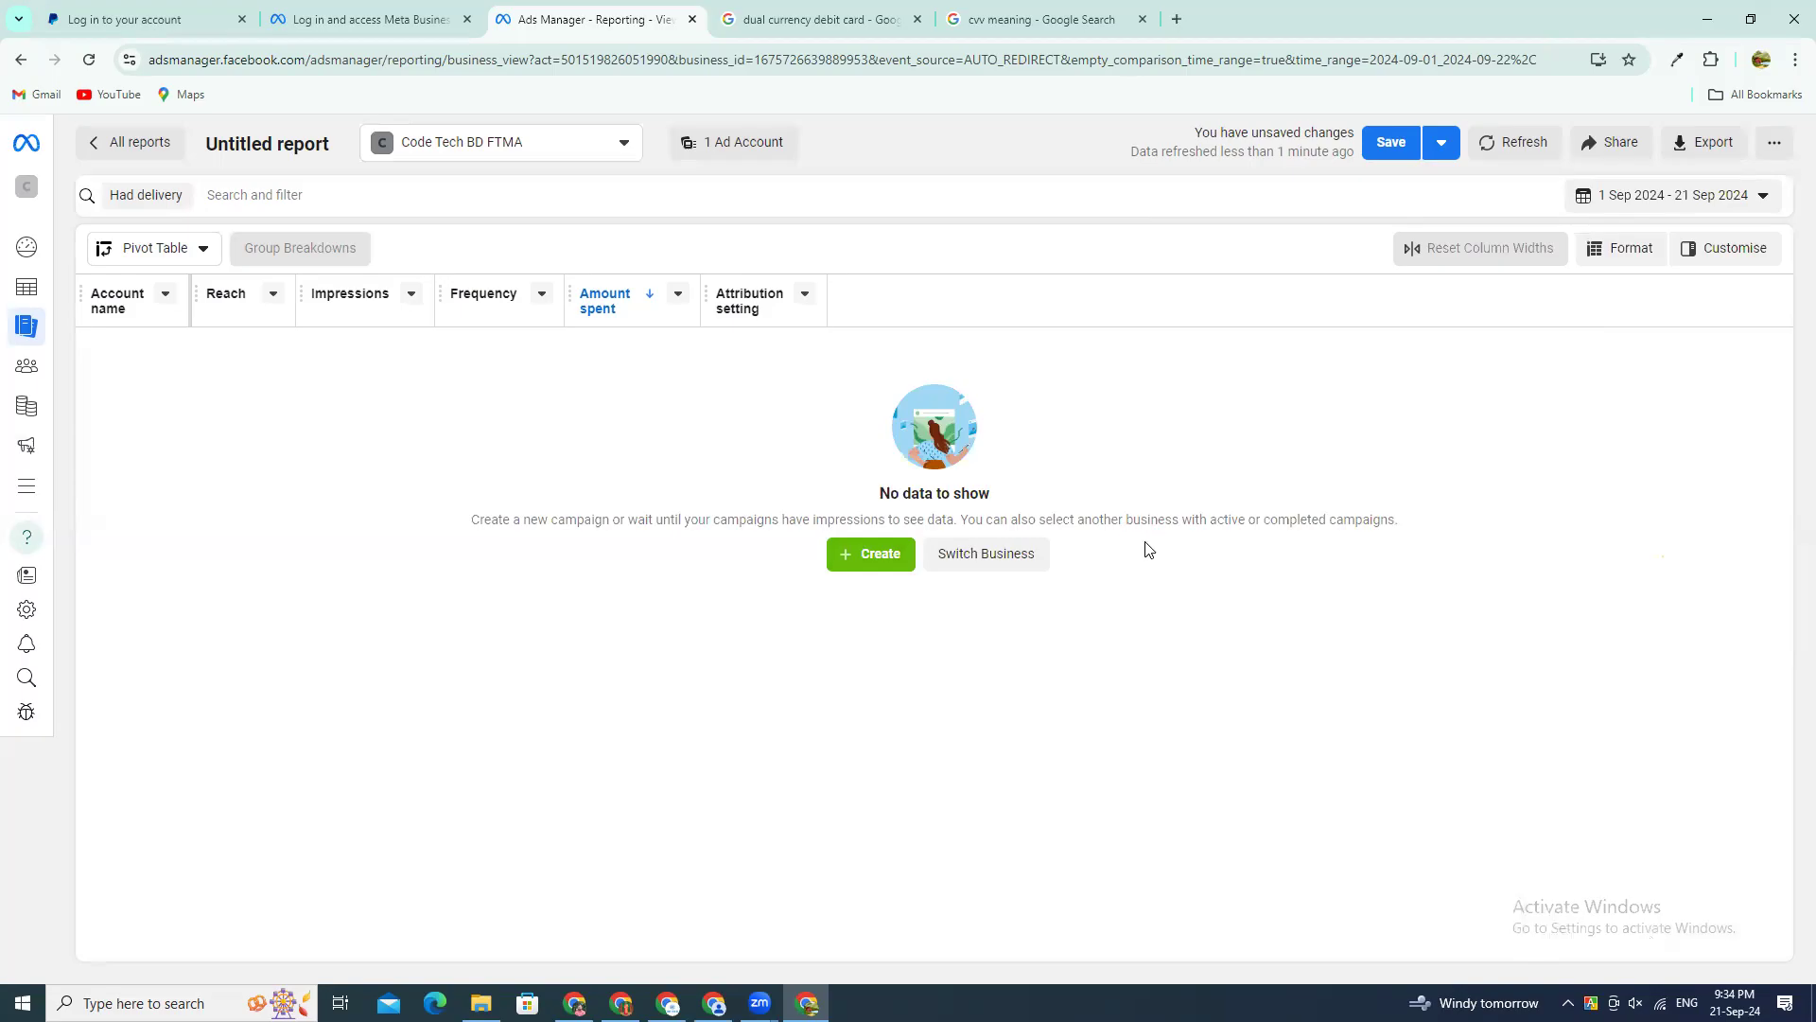
Step: View the report's export formats, pick CSV (.csv), and close the dialog without exporting
{"action": "left_click", "coordinate": [1707, 143]}
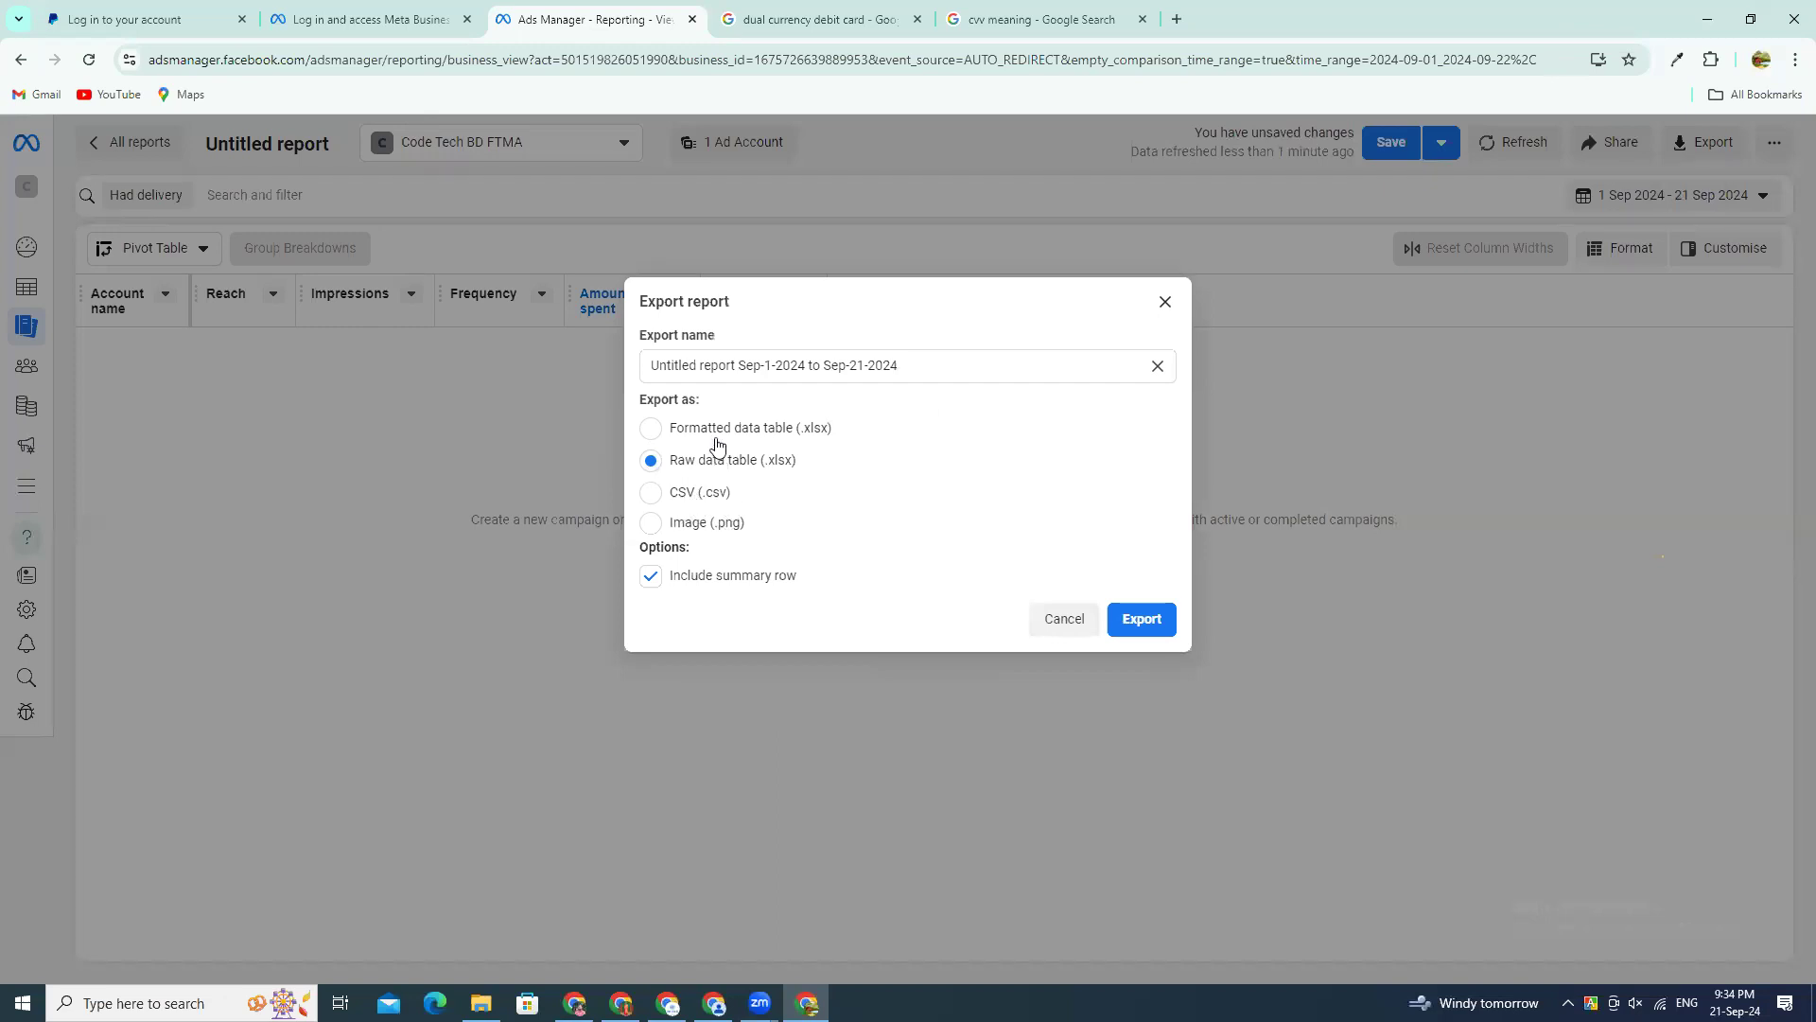
{"action": "left_click", "coordinate": [690, 497]}
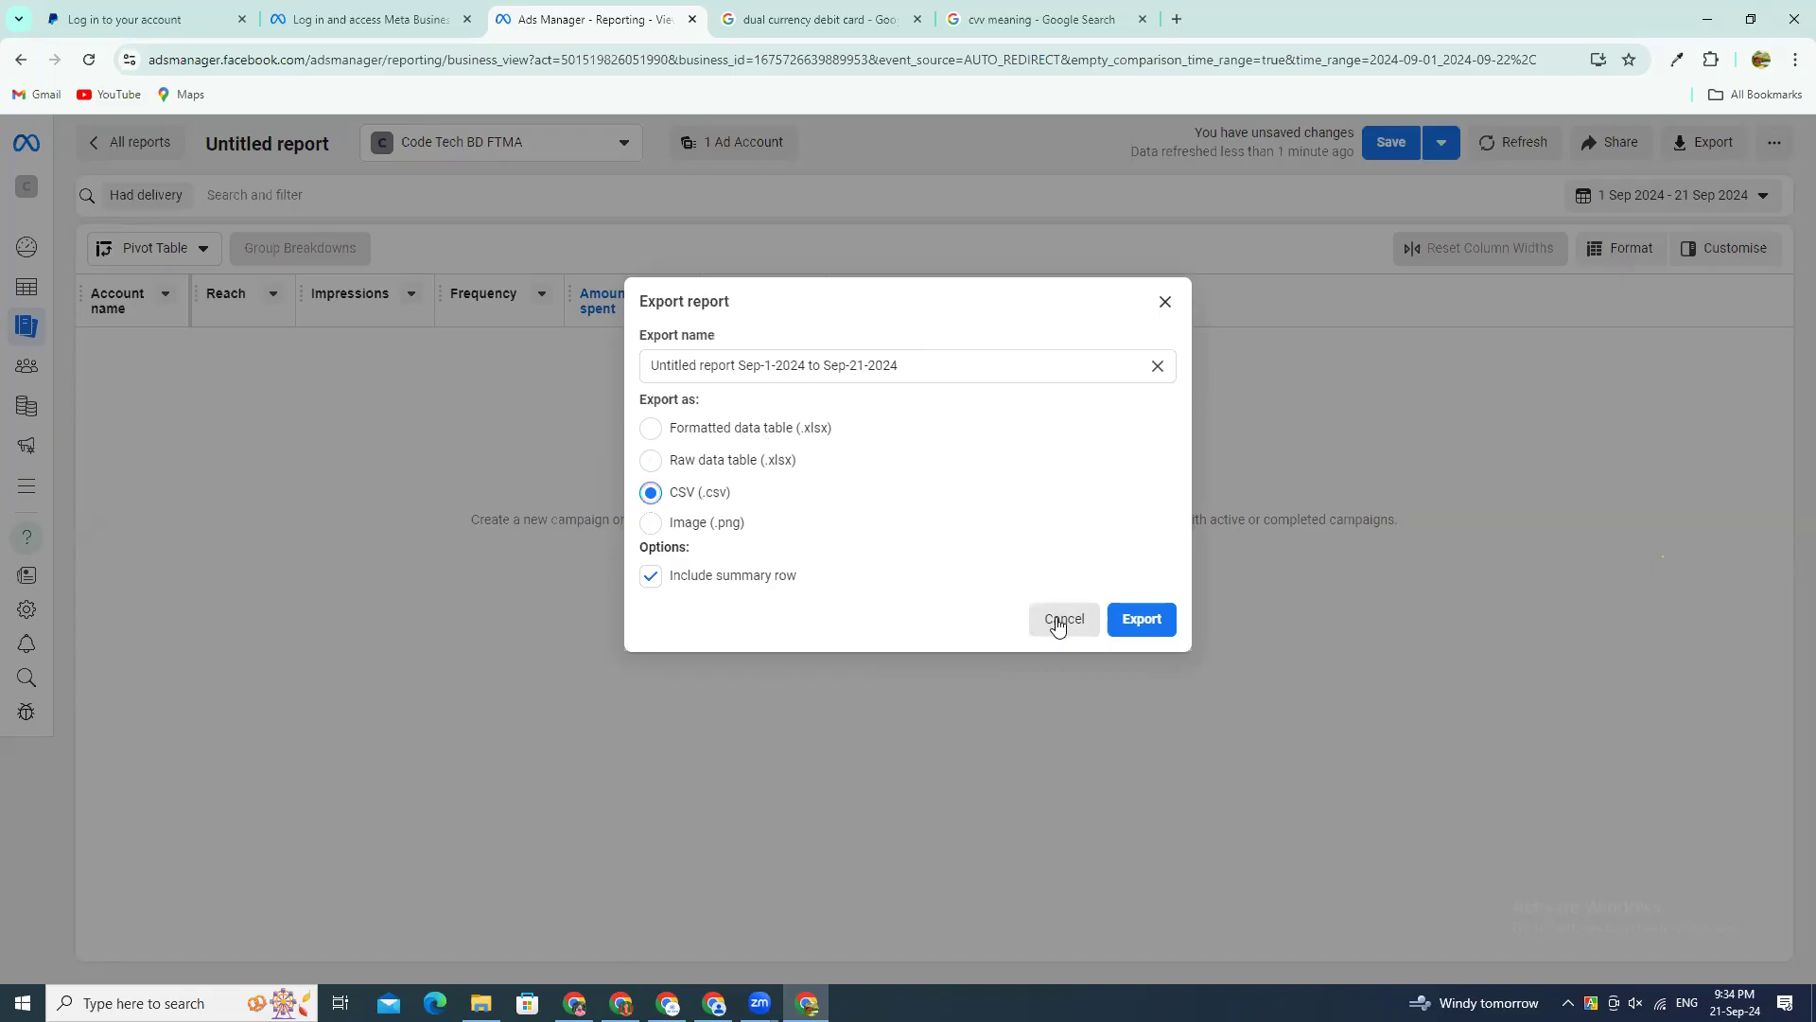
{"action": "left_click", "coordinate": [1165, 303]}
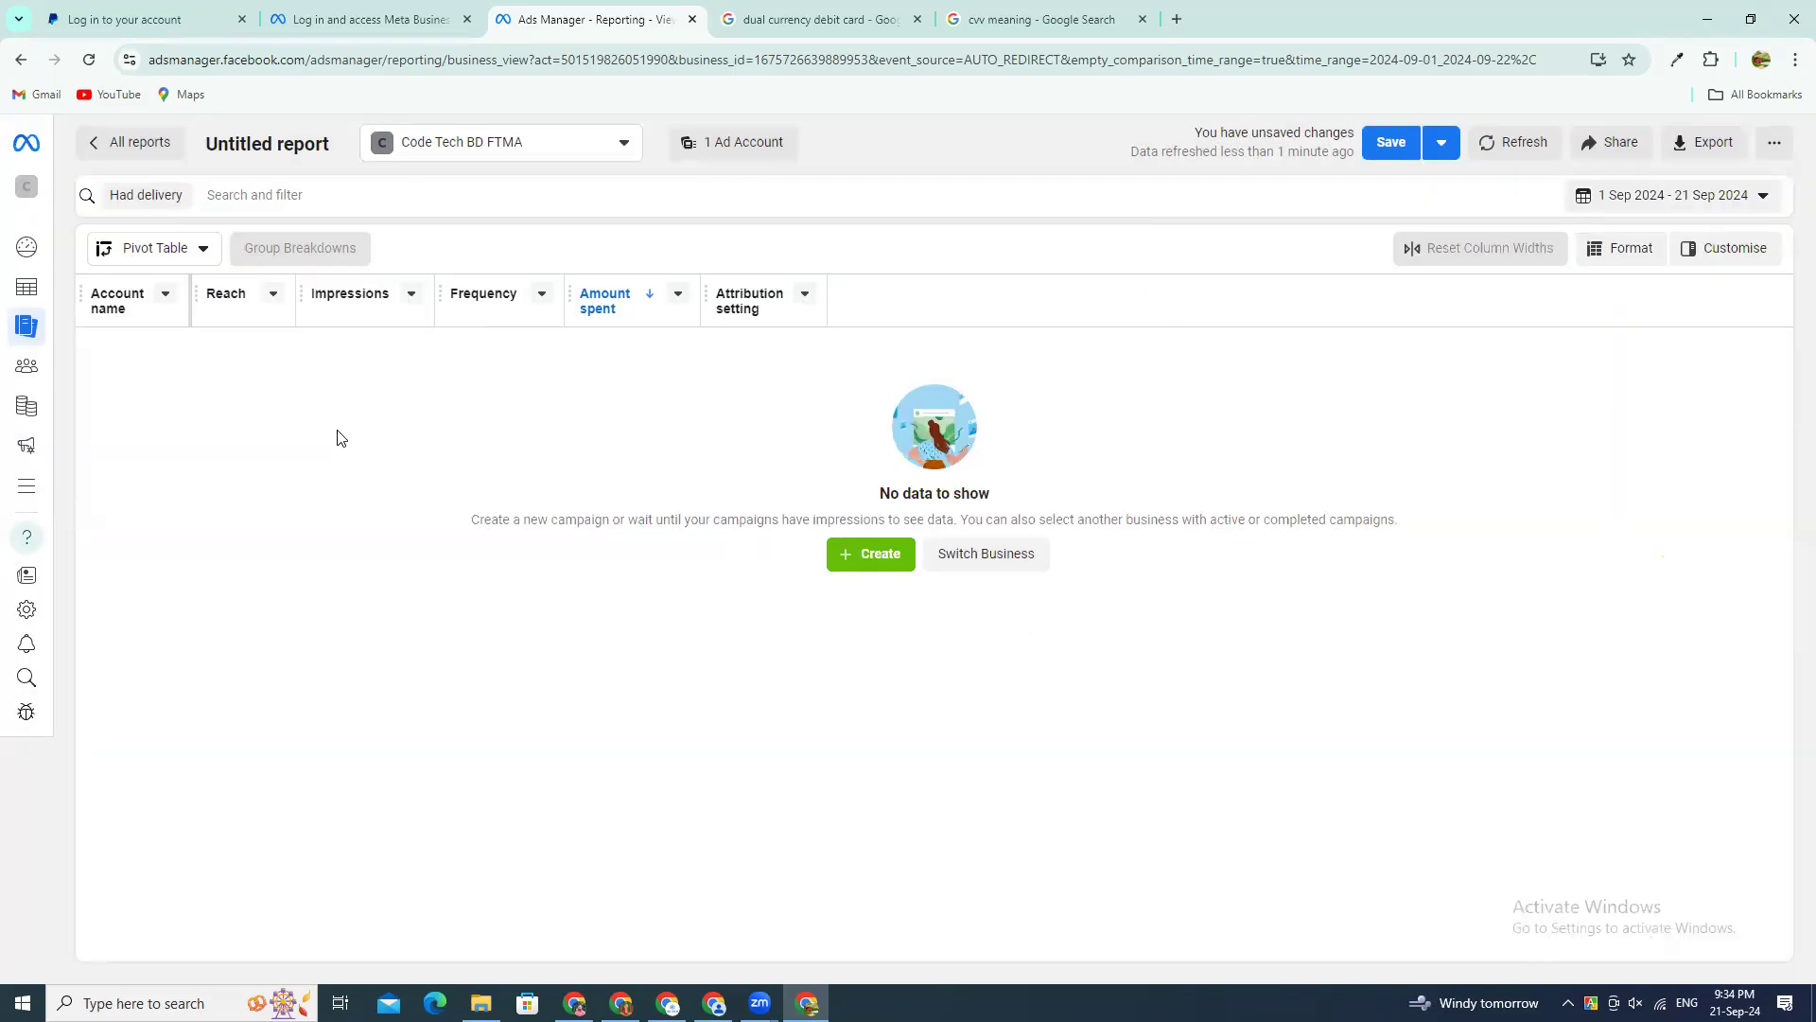
Step: Open the Audiences page, view the list of business portfolios and ad accounts, and close the list
{"action": "left_click", "coordinate": [26, 368]}
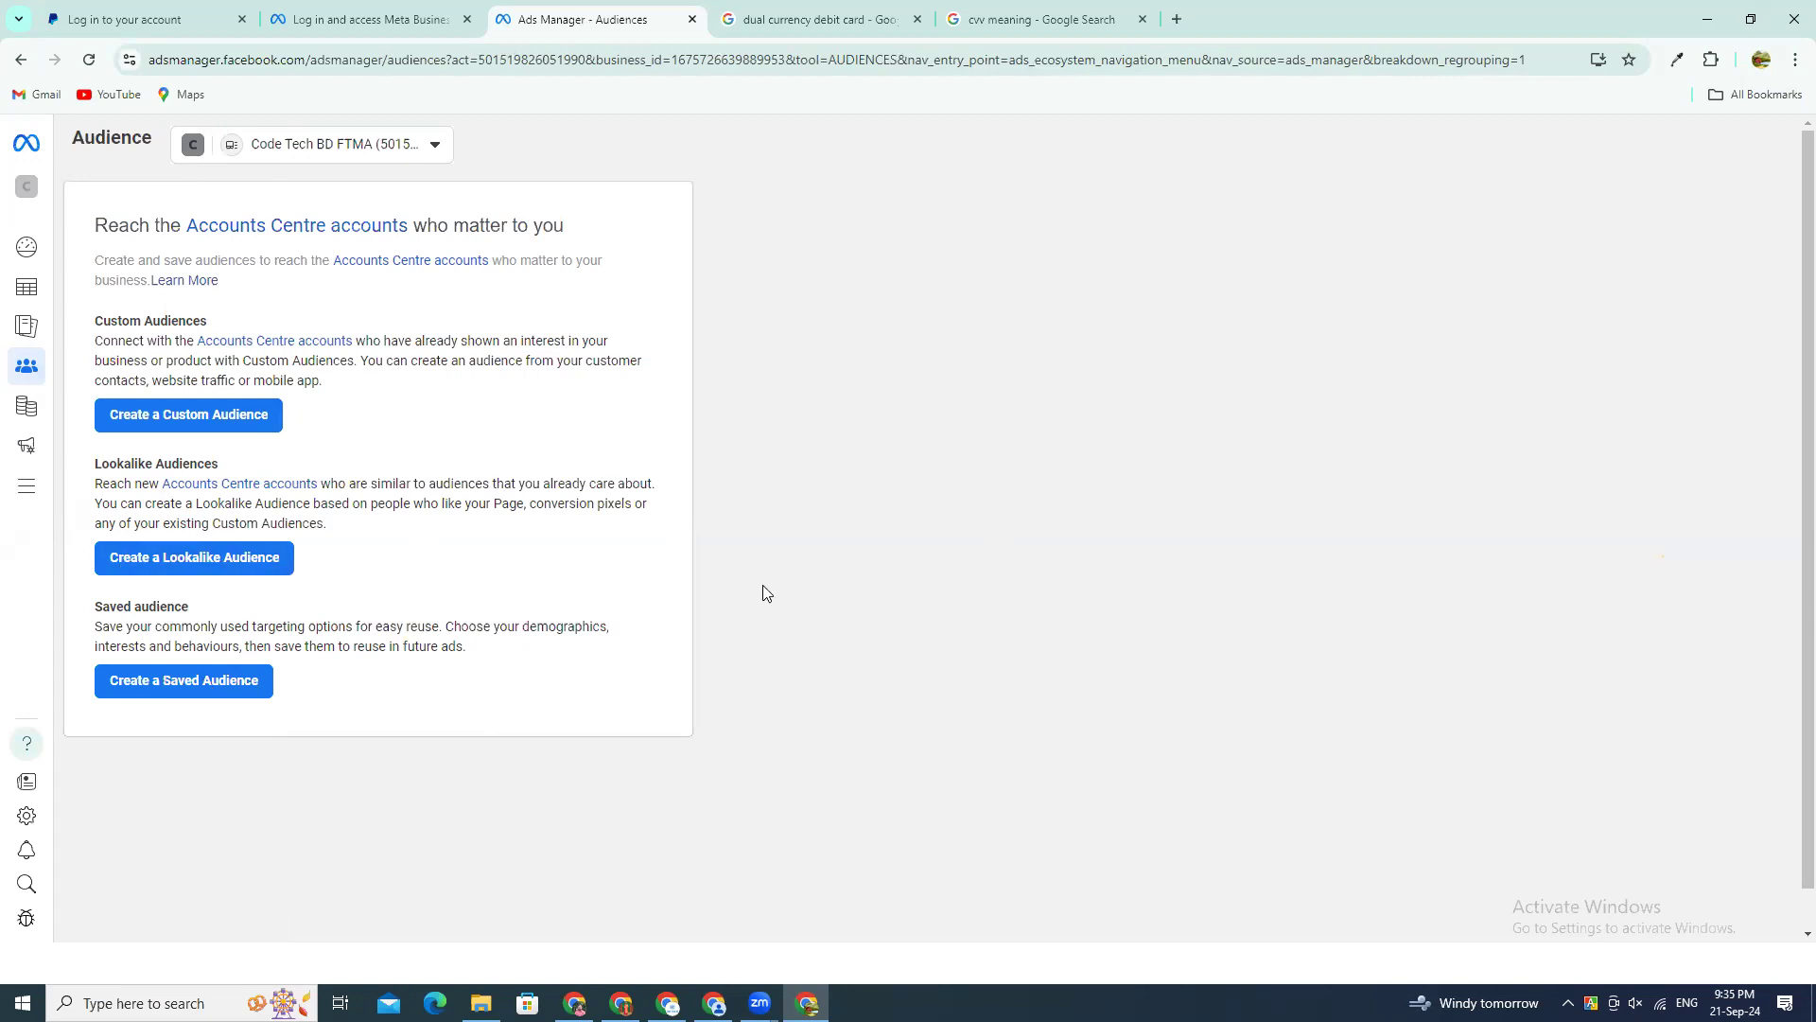
{"action": "left_click", "coordinate": [286, 145]}
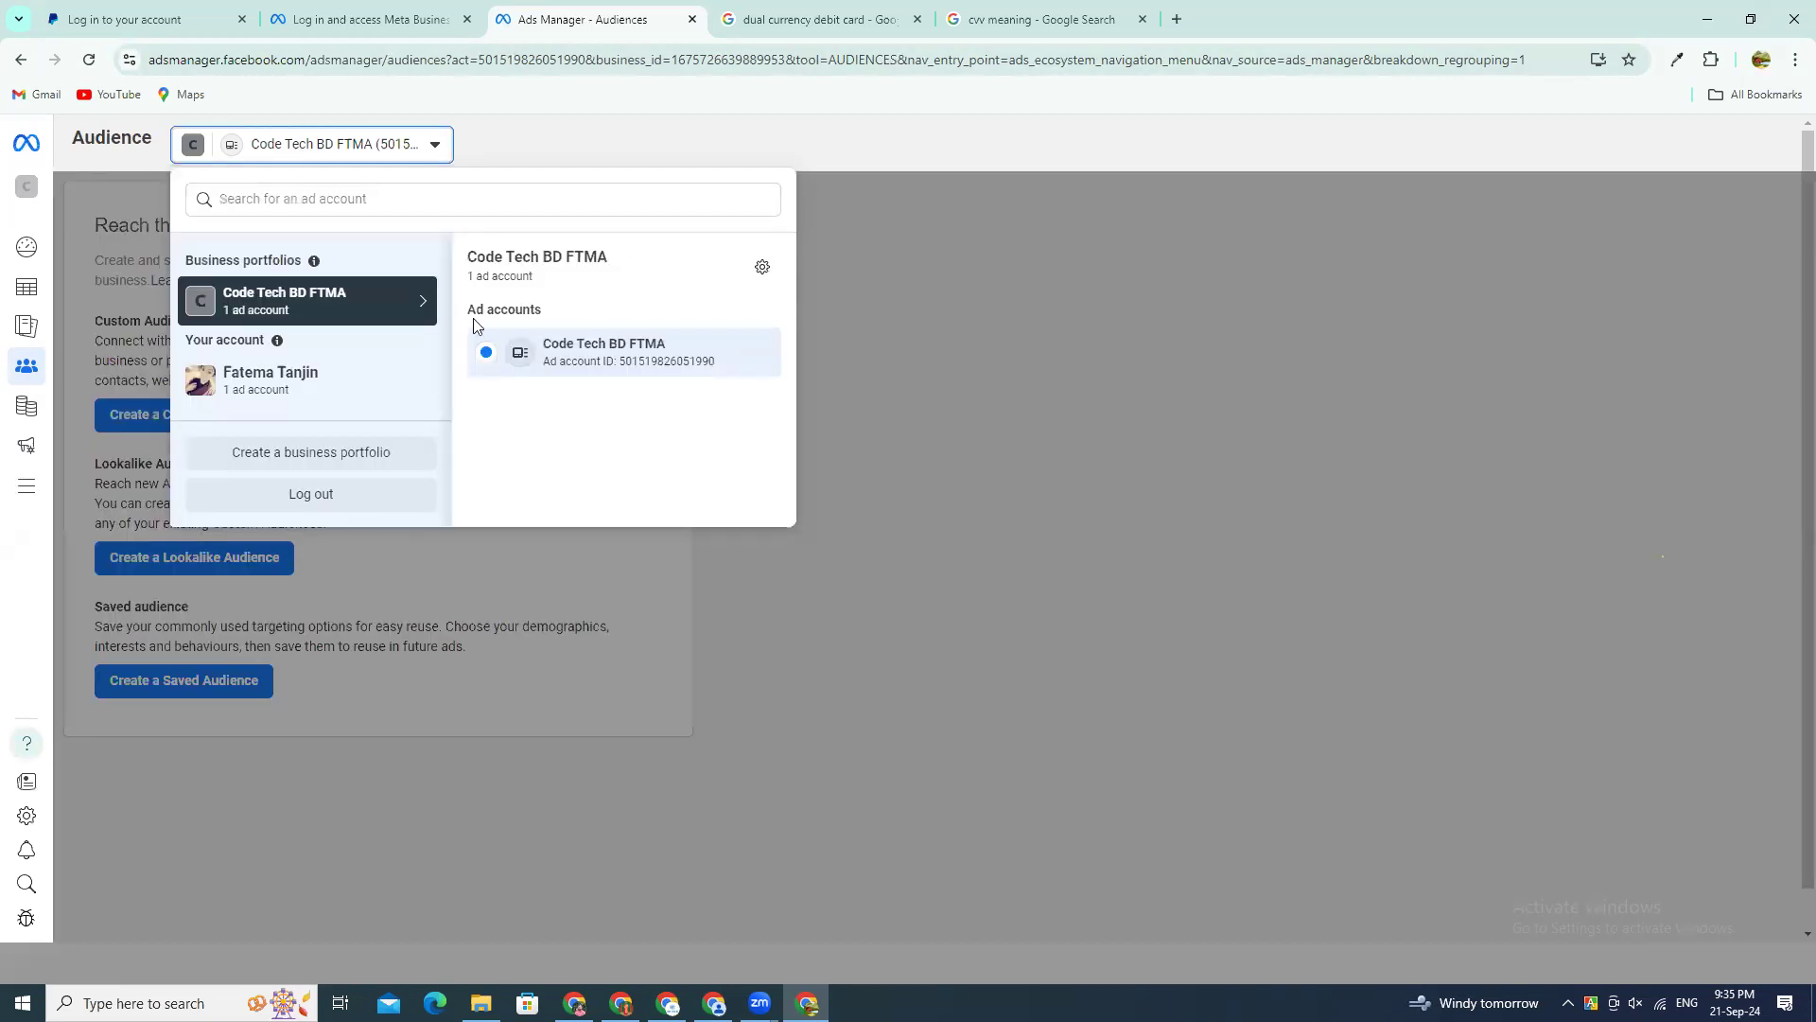
{"action": "left_click", "coordinate": [373, 152]}
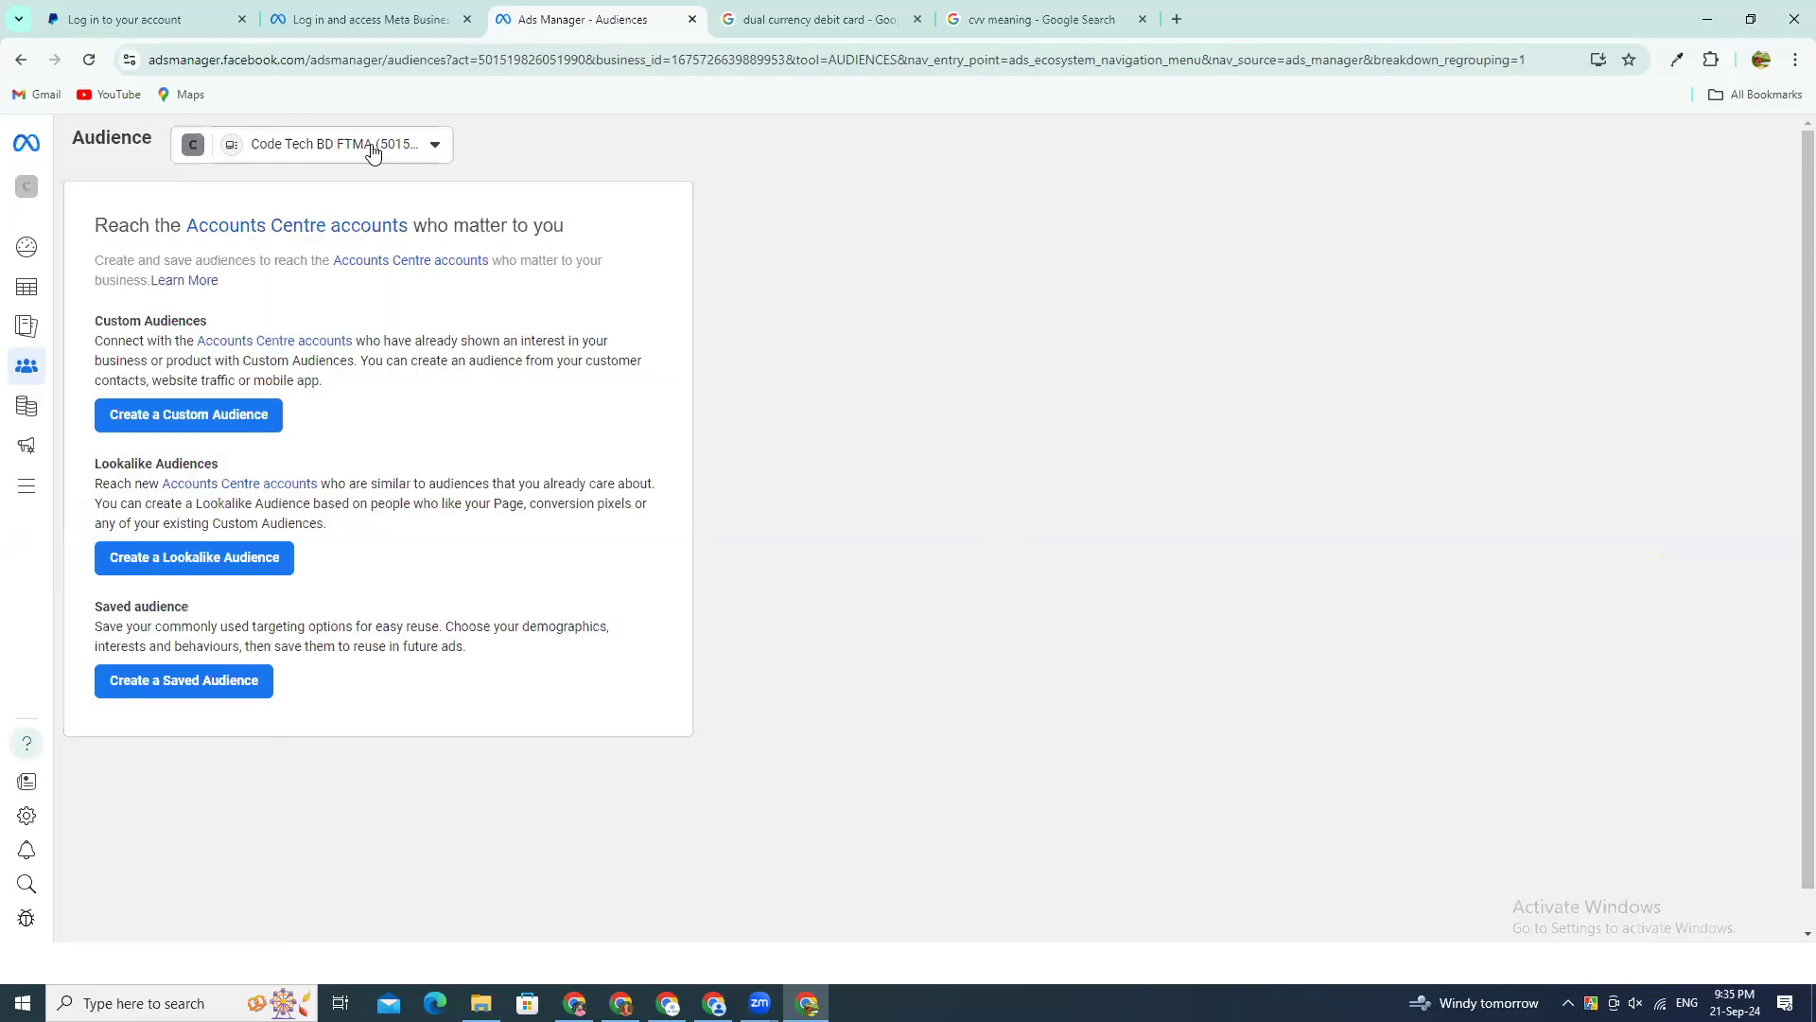
Step: Annotate the empty area of the Audiences page with a circled "Batch 437" inside a larger loop and "200" beside it
{"action": "left_click", "coordinate": [1790, 277]}
{"action": "left_click_drag", "start_coordinate": [1175, 336], "coordinate": [1139, 278]}
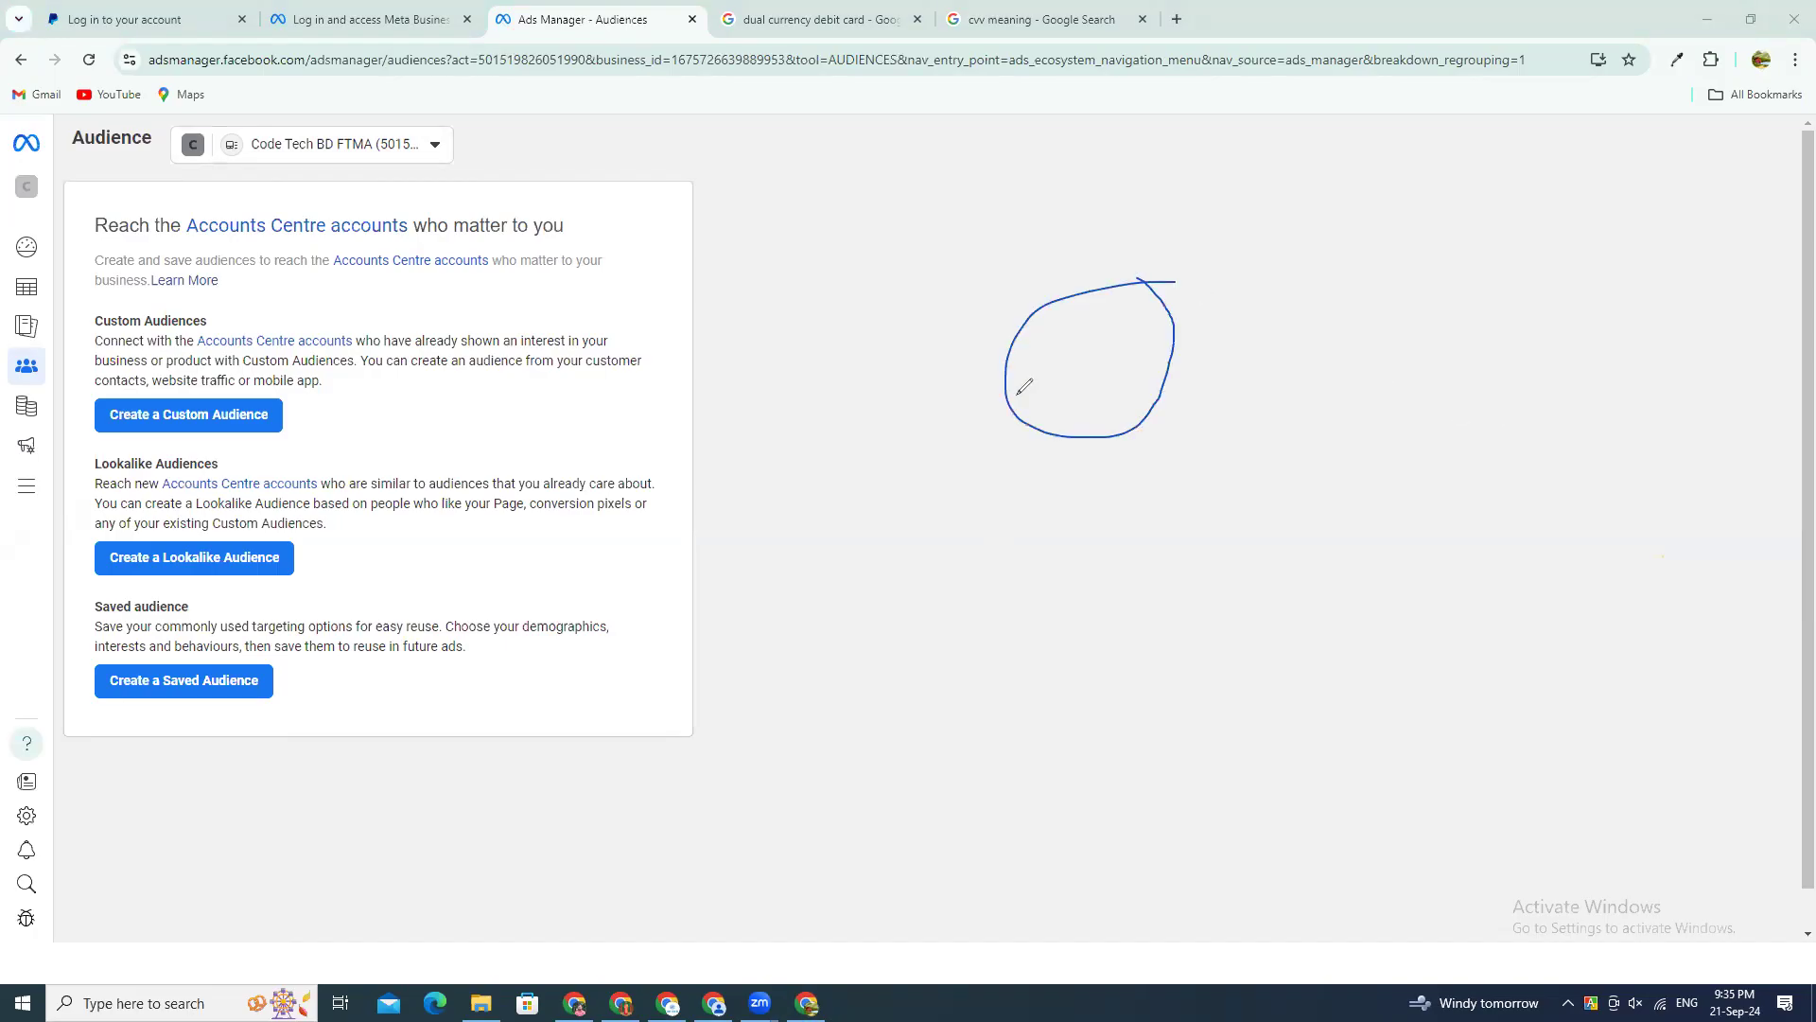
{"action": "mouse_move", "coordinate": [1020, 372]}
{"action": "left_mouse_down"}
{"action": "mouse_move", "coordinate": [1021, 400]}
{"action": "mouse_move", "coordinate": [1042, 384]}
{"action": "left_mouse_up"}
{"action": "mouse_move", "coordinate": [994, 396]}
{"action": "left_mouse_down"}
{"action": "mouse_move", "coordinate": [1081, 384]}
{"action": "mouse_move", "coordinate": [1095, 364]}
{"action": "mouse_move", "coordinate": [1137, 386]}
{"action": "mouse_move", "coordinate": [1147, 360]}
{"action": "mouse_move", "coordinate": [1165, 387]}
{"action": "left_mouse_up"}
{"action": "mouse_move", "coordinate": [1160, 312]}
{"action": "left_mouse_down"}
{"action": "mouse_move", "coordinate": [1173, 355]}
{"action": "mouse_move", "coordinate": [1221, 327]}
{"action": "mouse_move", "coordinate": [977, 507]}
{"action": "mouse_move", "coordinate": [1220, 255]}
{"action": "mouse_move", "coordinate": [1111, 279]}
{"action": "left_mouse_up"}
{"action": "left_click_drag", "start_coordinate": [891, 258], "coordinate": [1031, 273]}
{"action": "mouse_move", "coordinate": [976, 196]}
{"action": "left_mouse_down"}
{"action": "mouse_move", "coordinate": [1001, 238]}
{"action": "mouse_move", "coordinate": [988, 216]}
{"action": "left_mouse_up"}
{"action": "mouse_move", "coordinate": [1027, 192]}
{"action": "left_mouse_down"}
{"action": "mouse_move", "coordinate": [1041, 219]}
{"action": "mouse_move", "coordinate": [1019, 200]}
{"action": "mouse_move", "coordinate": [1036, 172]}
{"action": "mouse_move", "coordinate": [856, 220]}
{"action": "mouse_move", "coordinate": [1140, 237]}
{"action": "mouse_move", "coordinate": [1074, 180]}
{"action": "left_mouse_up"}
Step: Circle Create a Custom Audience and Create a Lookalike Audience, and draw a downward arrow from the "200" shape
{"action": "mouse_move", "coordinate": [312, 383]}
{"action": "left_mouse_down"}
{"action": "mouse_move", "coordinate": [157, 378]}
{"action": "mouse_move", "coordinate": [104, 430]}
{"action": "mouse_move", "coordinate": [342, 431]}
{"action": "mouse_move", "coordinate": [309, 390]}
{"action": "left_mouse_up"}
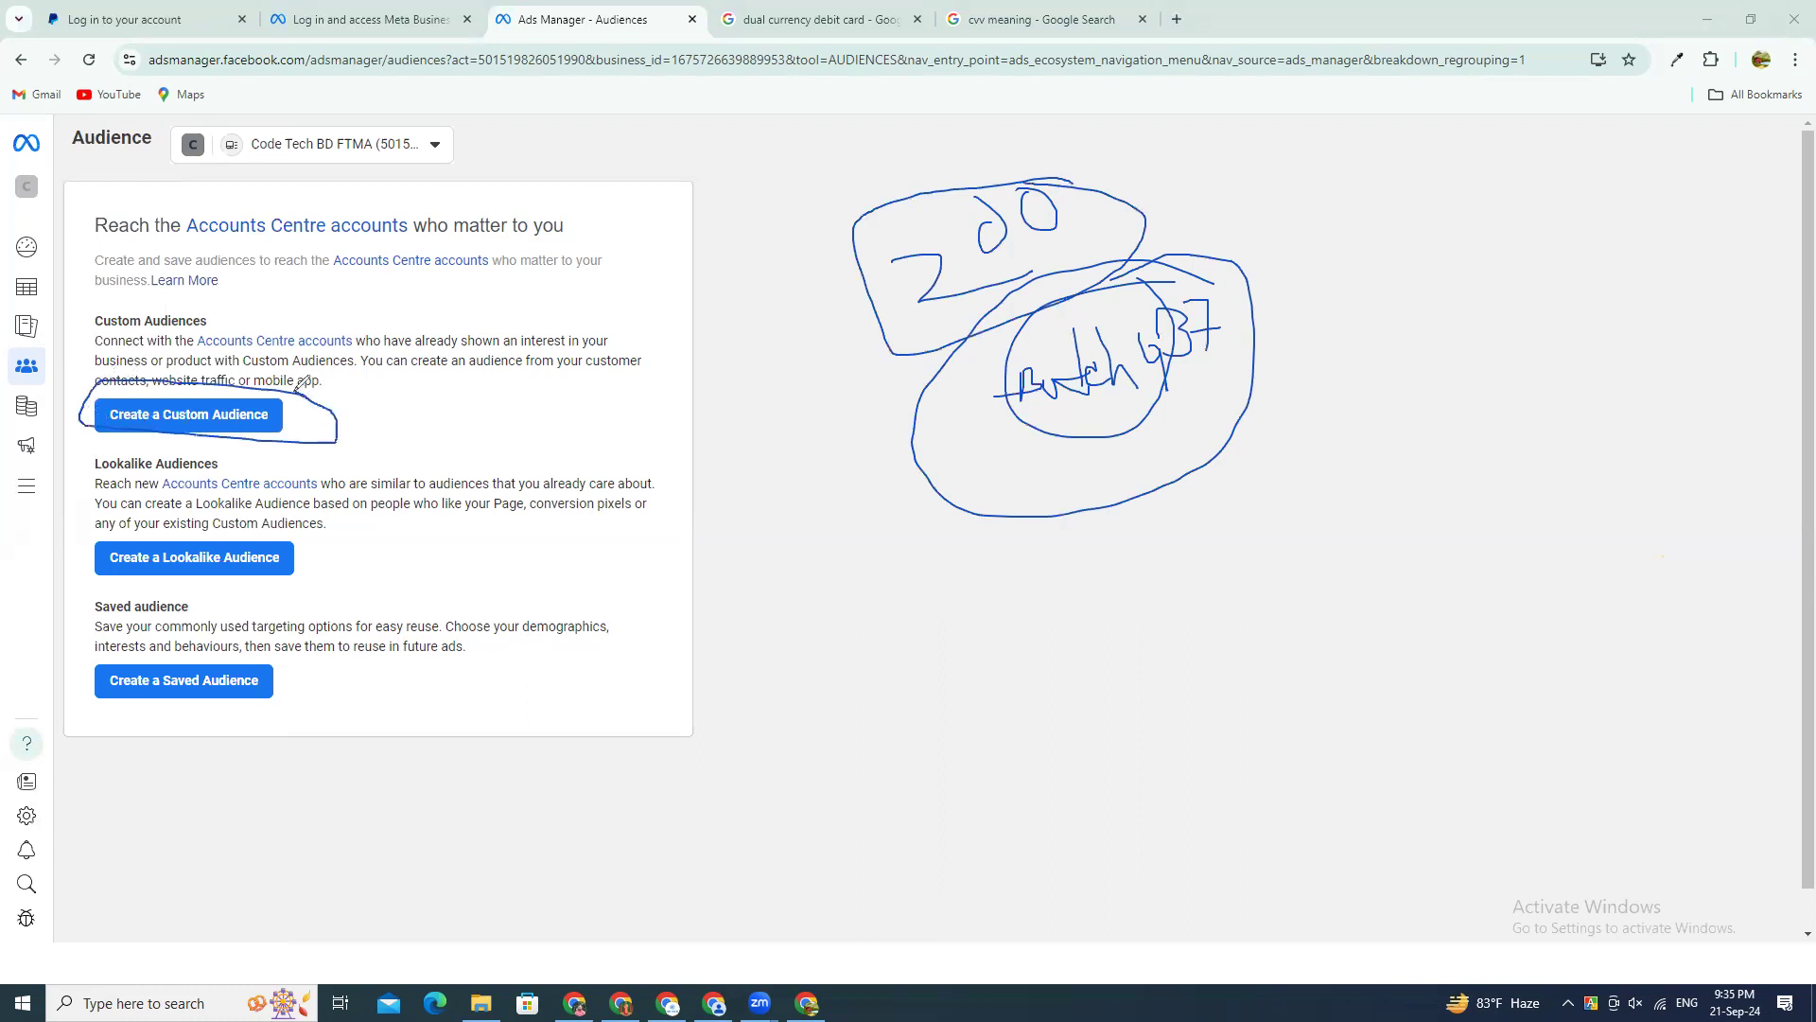
{"action": "mouse_move", "coordinate": [277, 512]}
{"action": "left_mouse_down"}
{"action": "mouse_move", "coordinate": [71, 539]}
{"action": "mouse_move", "coordinate": [250, 613]}
{"action": "mouse_move", "coordinate": [249, 501]}
{"action": "left_mouse_up"}
{"action": "mouse_move", "coordinate": [865, 288]}
{"action": "left_mouse_down"}
{"action": "mouse_move", "coordinate": [794, 301]}
{"action": "mouse_move", "coordinate": [787, 427]}
{"action": "mouse_move", "coordinate": [815, 412]}
{"action": "left_mouse_up"}
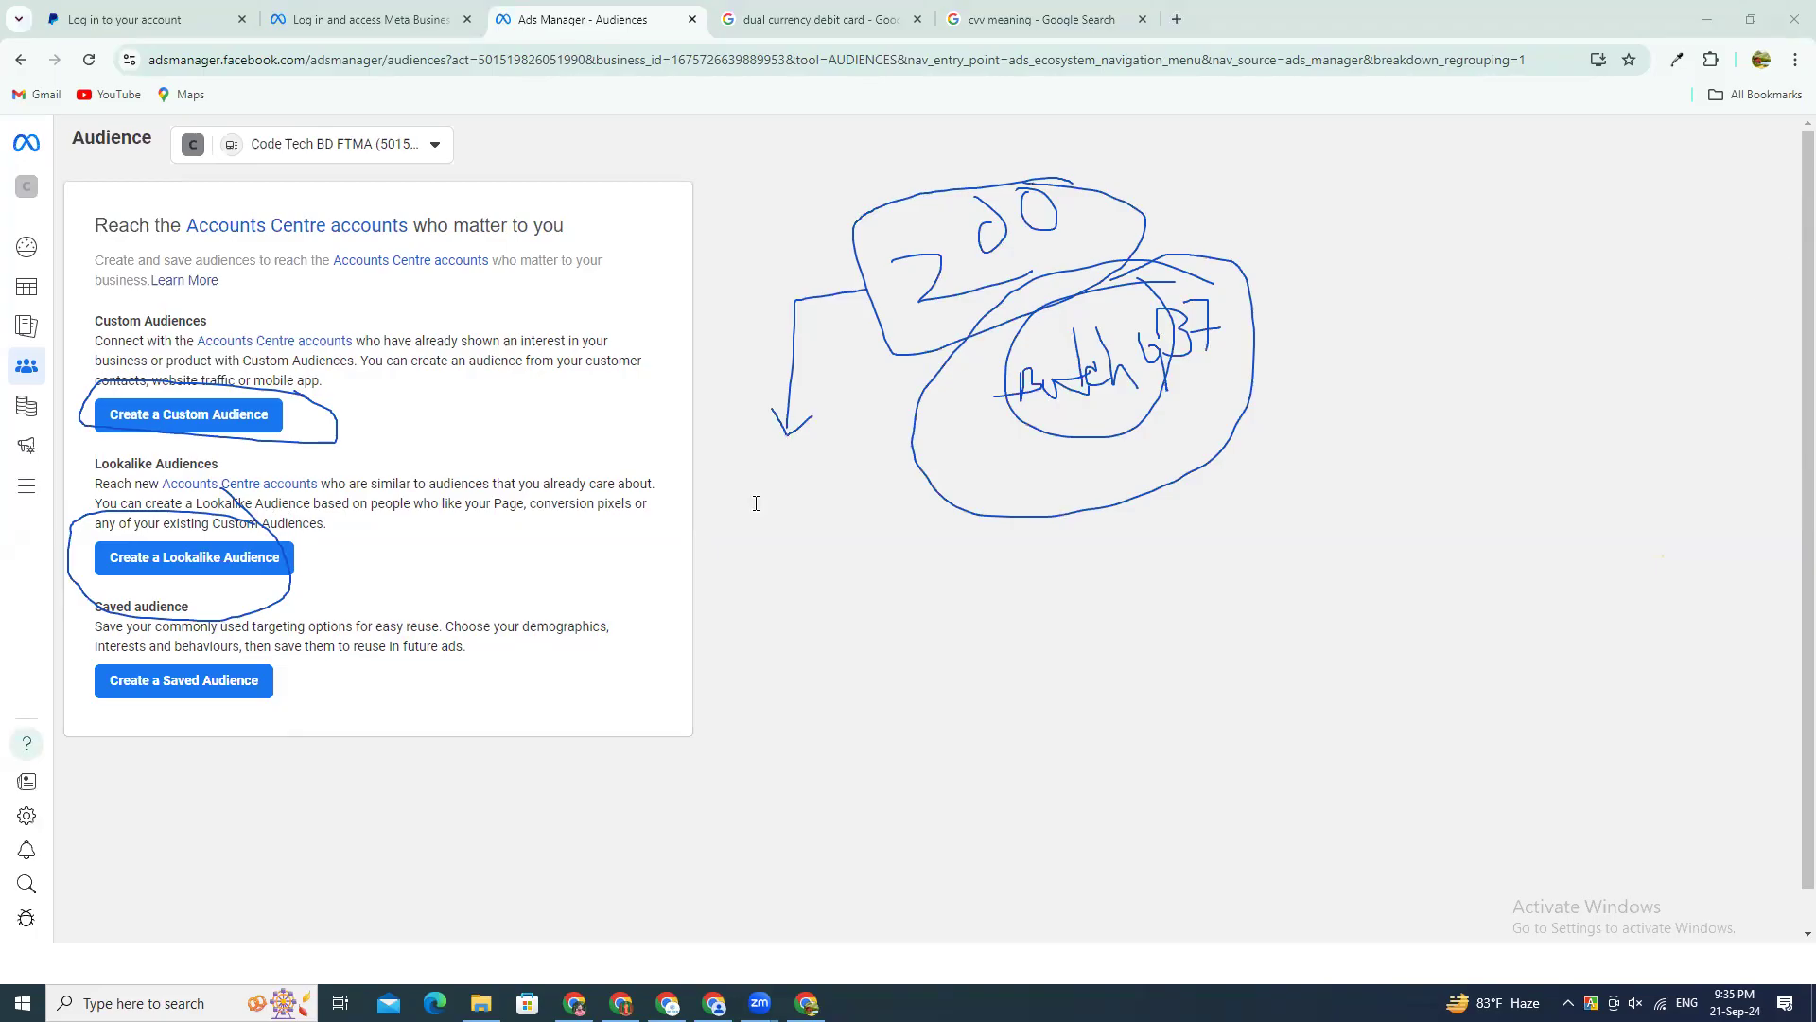
Step: Add the text note "interest ,behaviour, demography" below the arrow and widen it to fit on one line
{"action": "left_click", "coordinate": [1238, 886]}
{"action": "type", "text": "interest ,beh"}
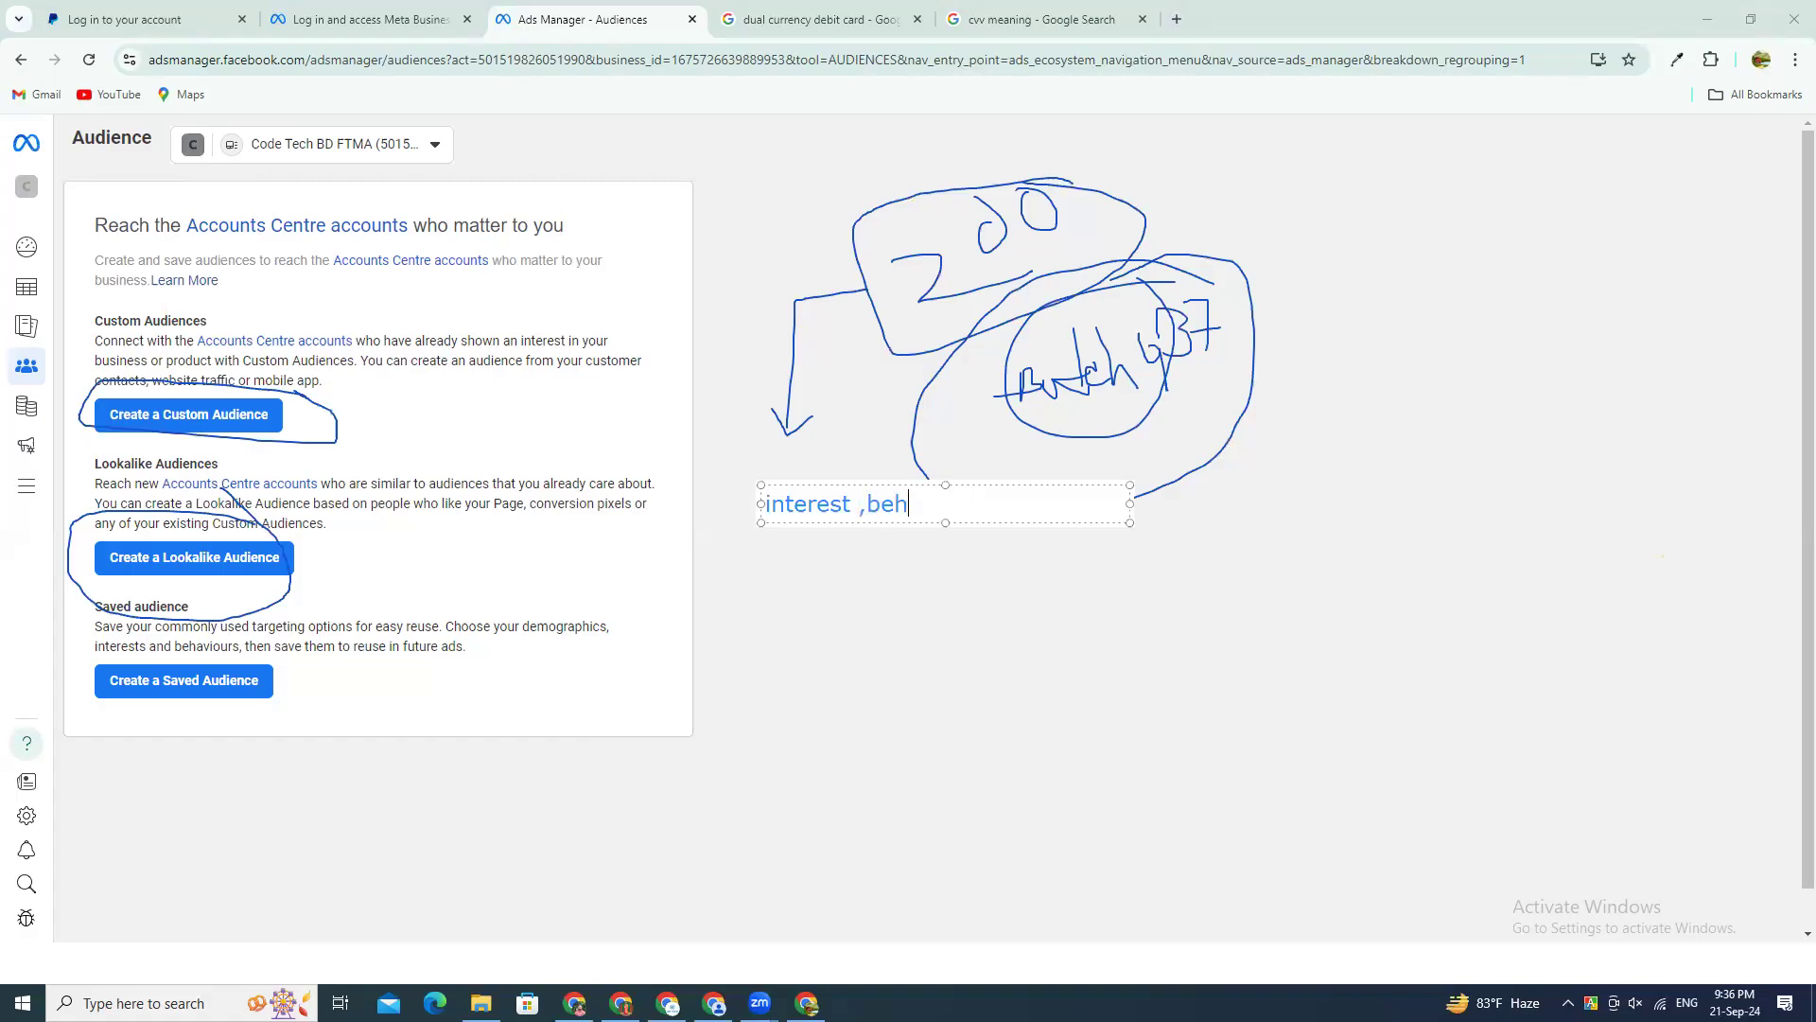
{"action": "type", "text": "our"}
{"action": "type", "text": "emography"}
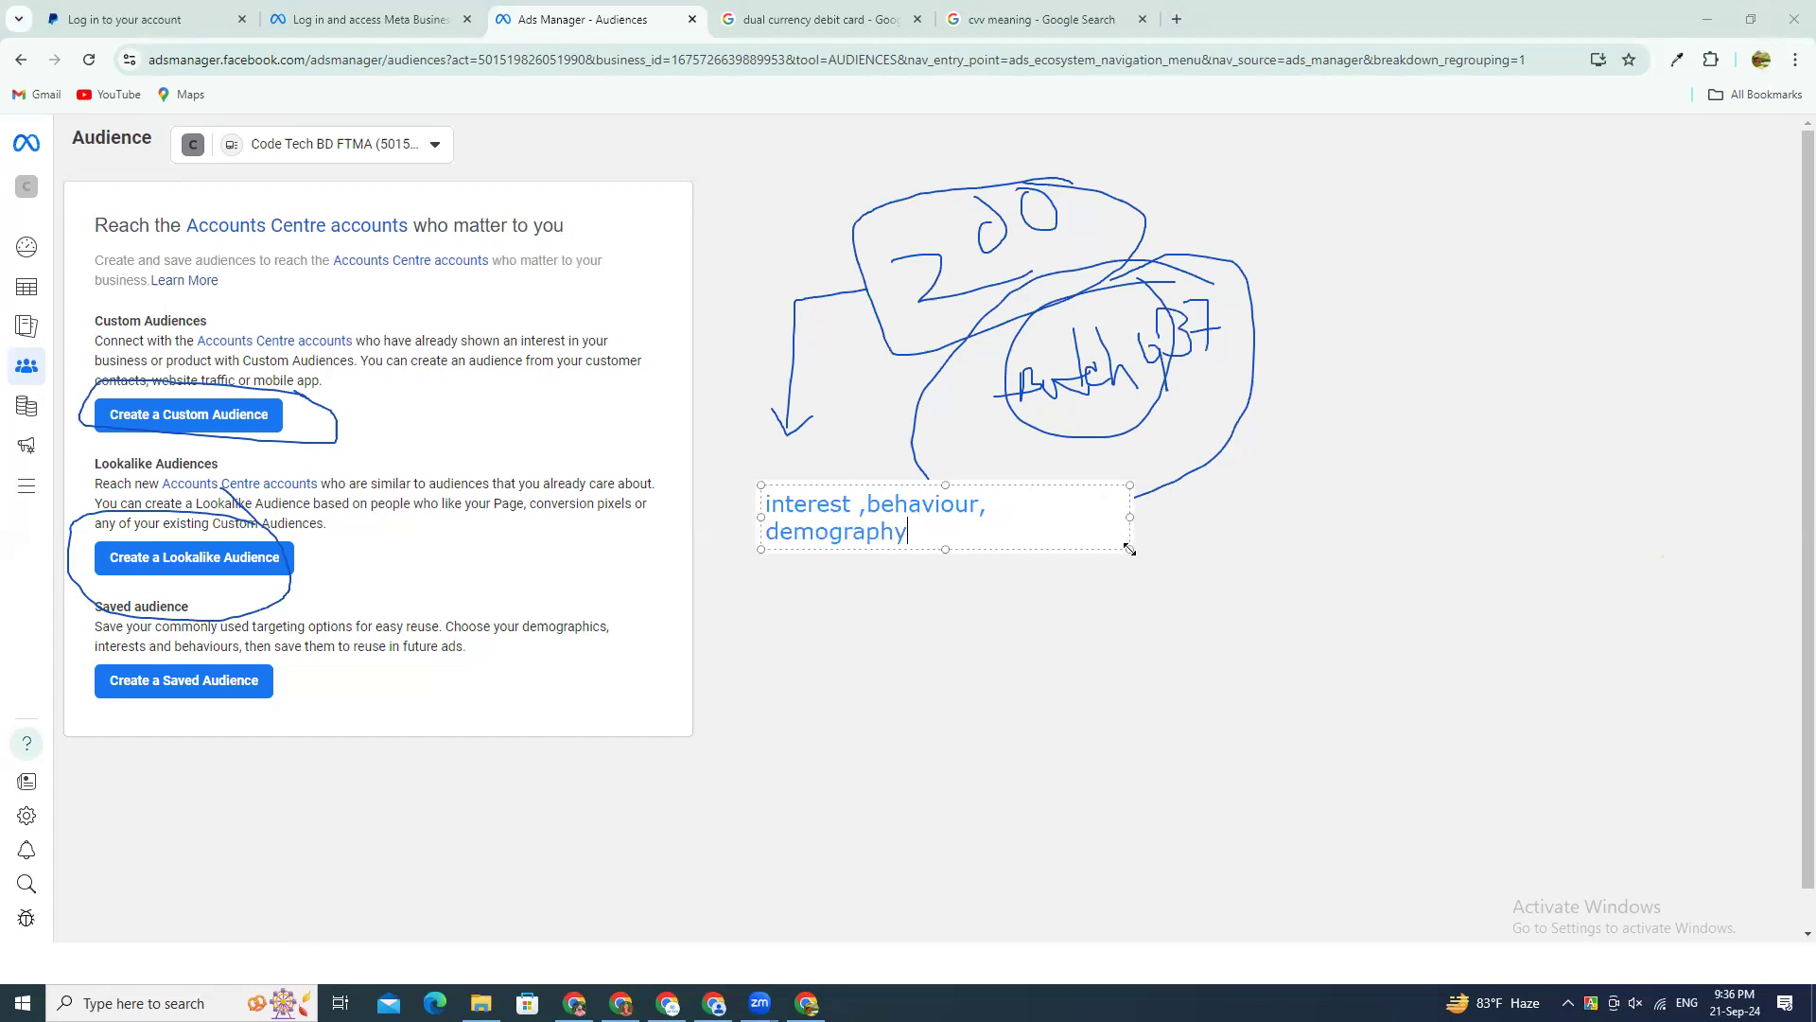
{"action": "left_click_drag", "start_coordinate": [1129, 549], "coordinate": [1196, 548]}
{"action": "left_click", "coordinate": [900, 572]}
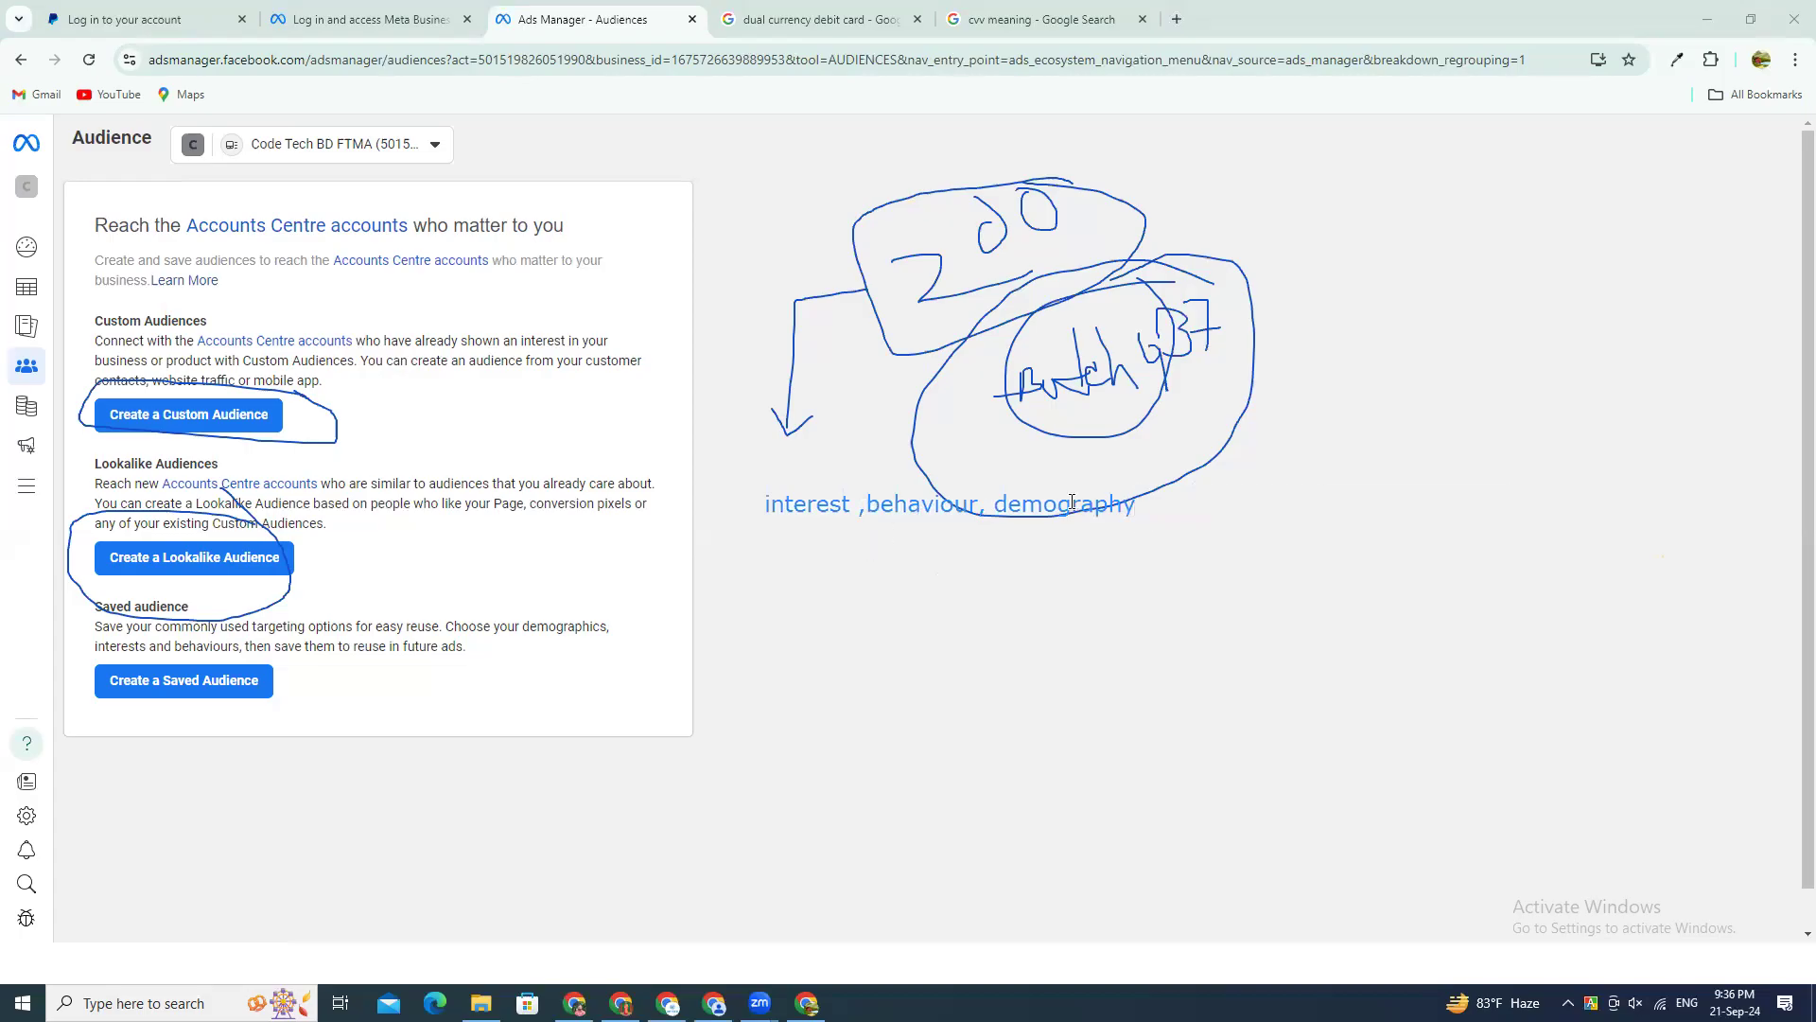
{"action": "left_click", "coordinate": [1139, 509]}
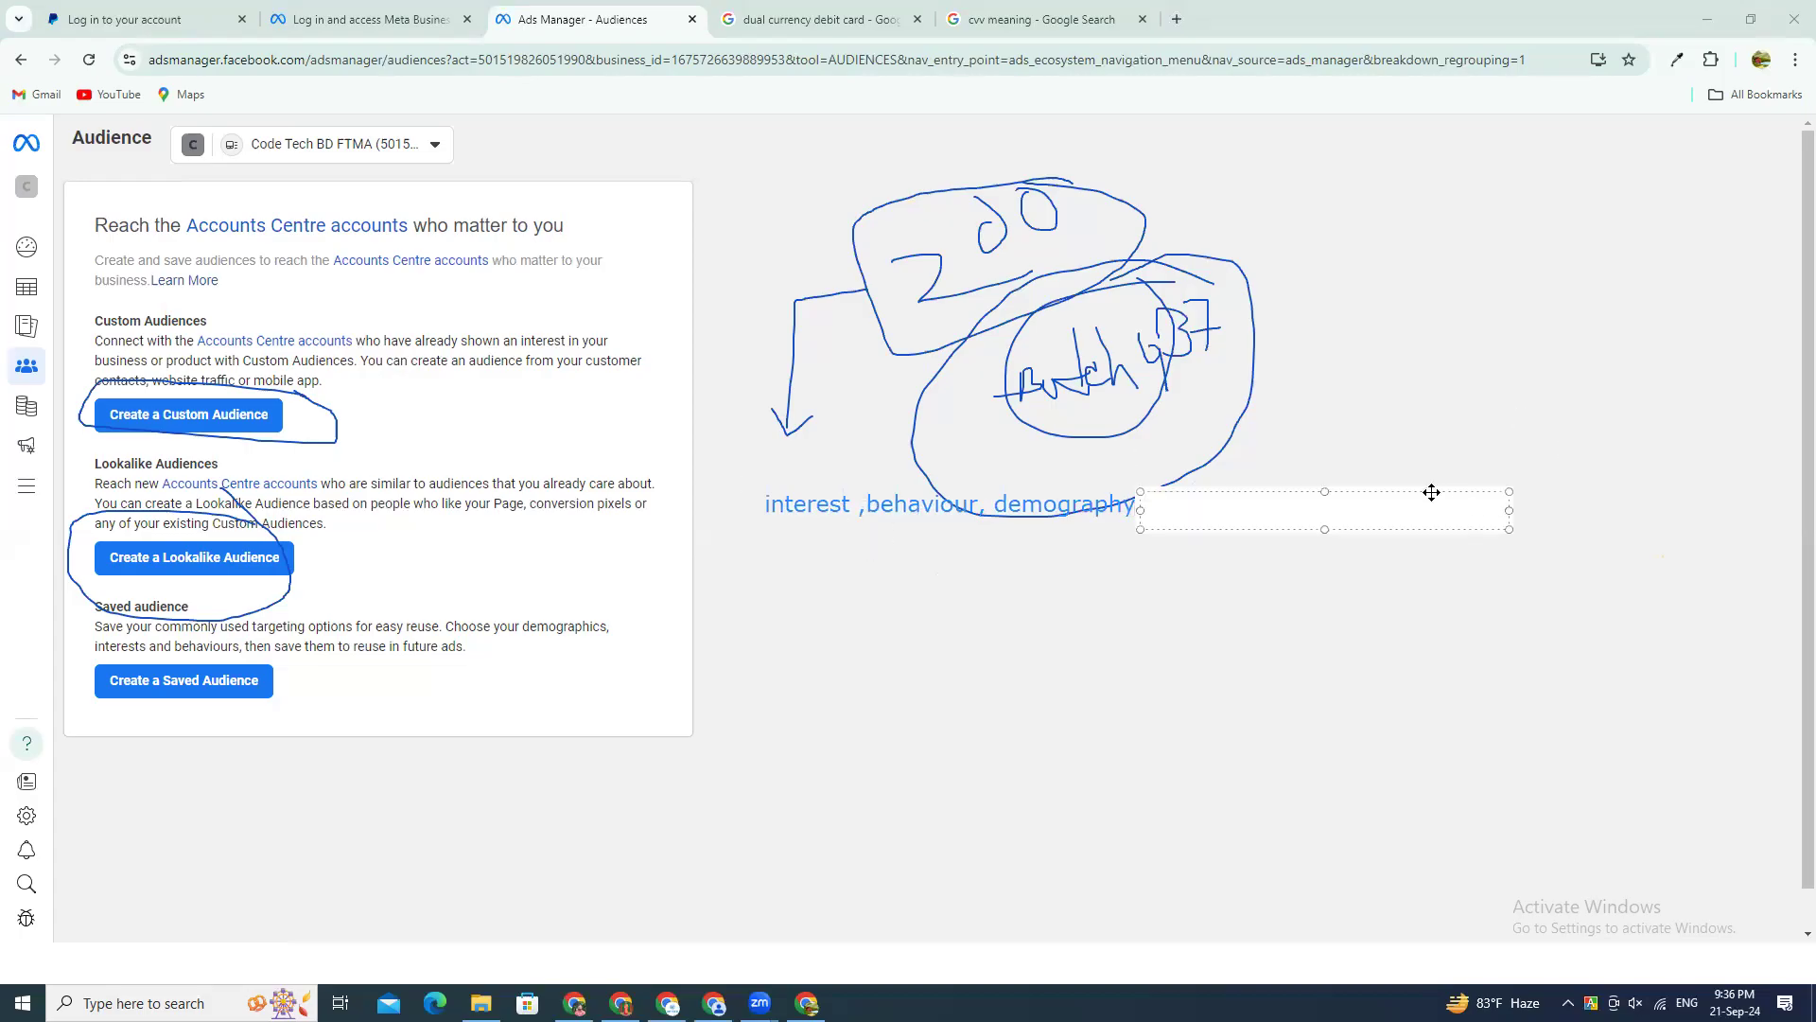
{"action": "left_click_drag", "start_coordinate": [1431, 492], "coordinate": [1540, 332]}
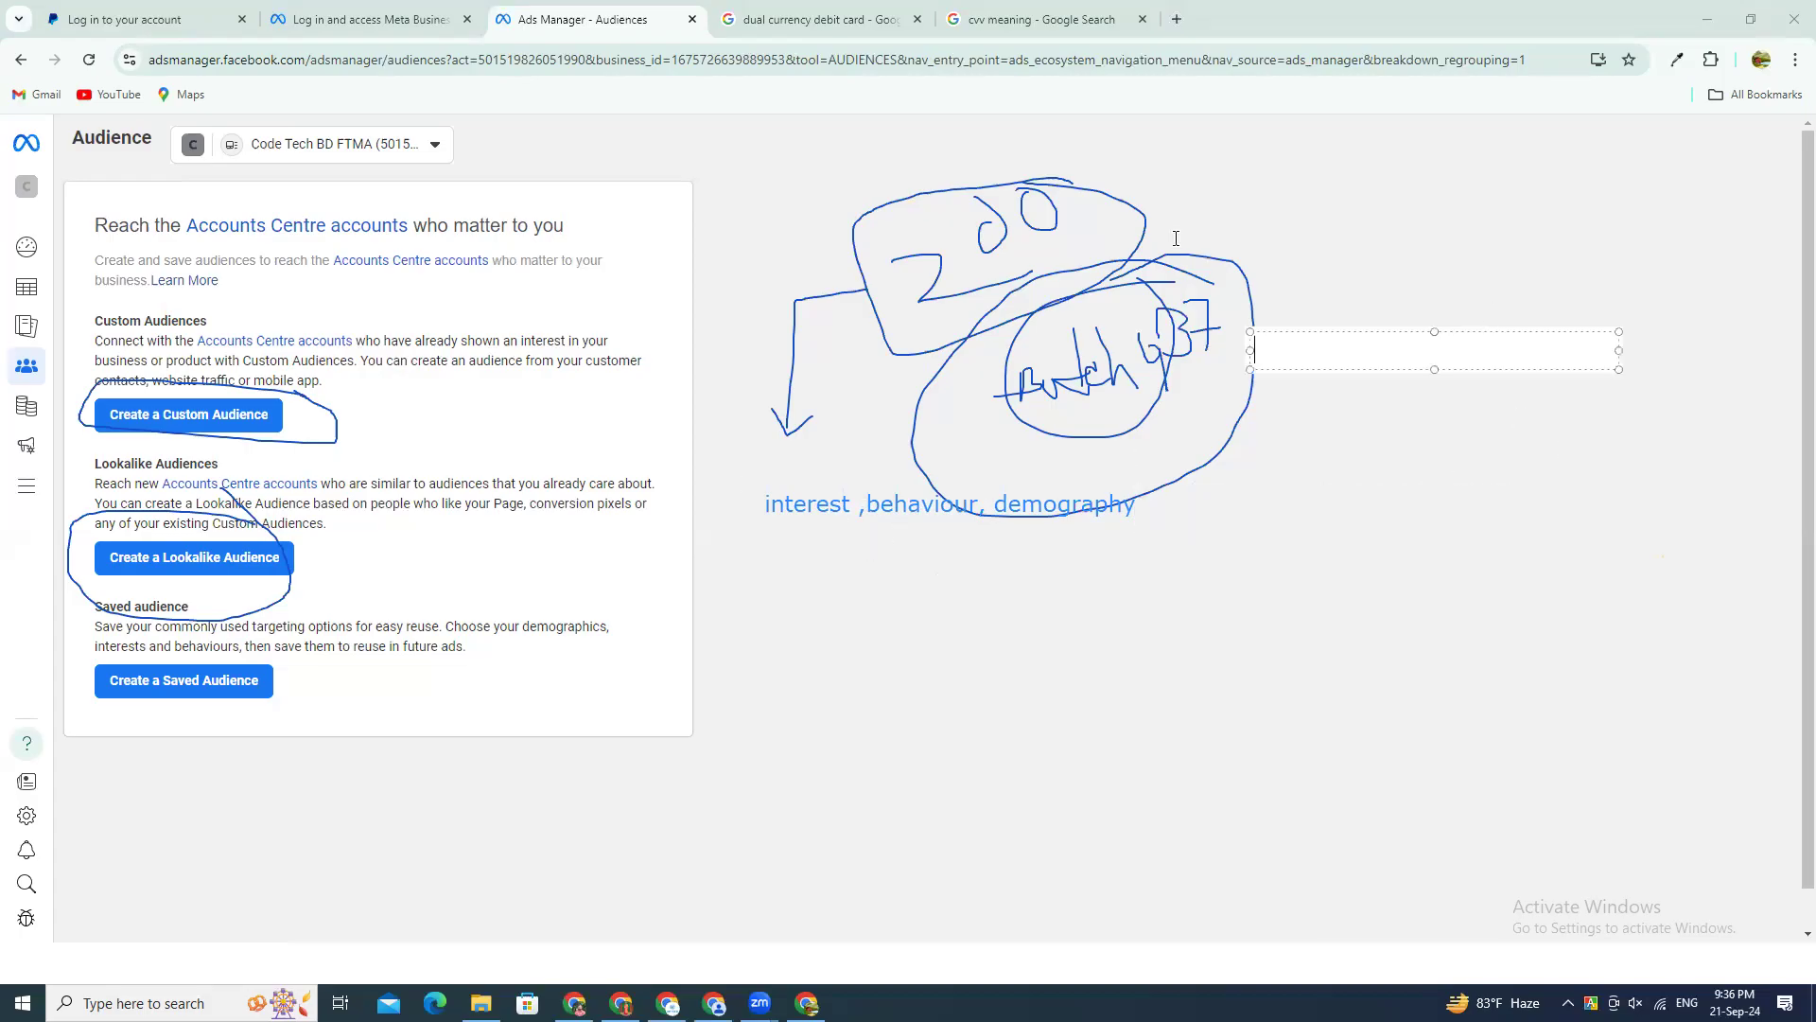
{"action": "left_click", "coordinate": [761, 505]}
{"action": "left_click", "coordinate": [827, 507]}
{"action": "left_click", "coordinate": [1277, 388]}
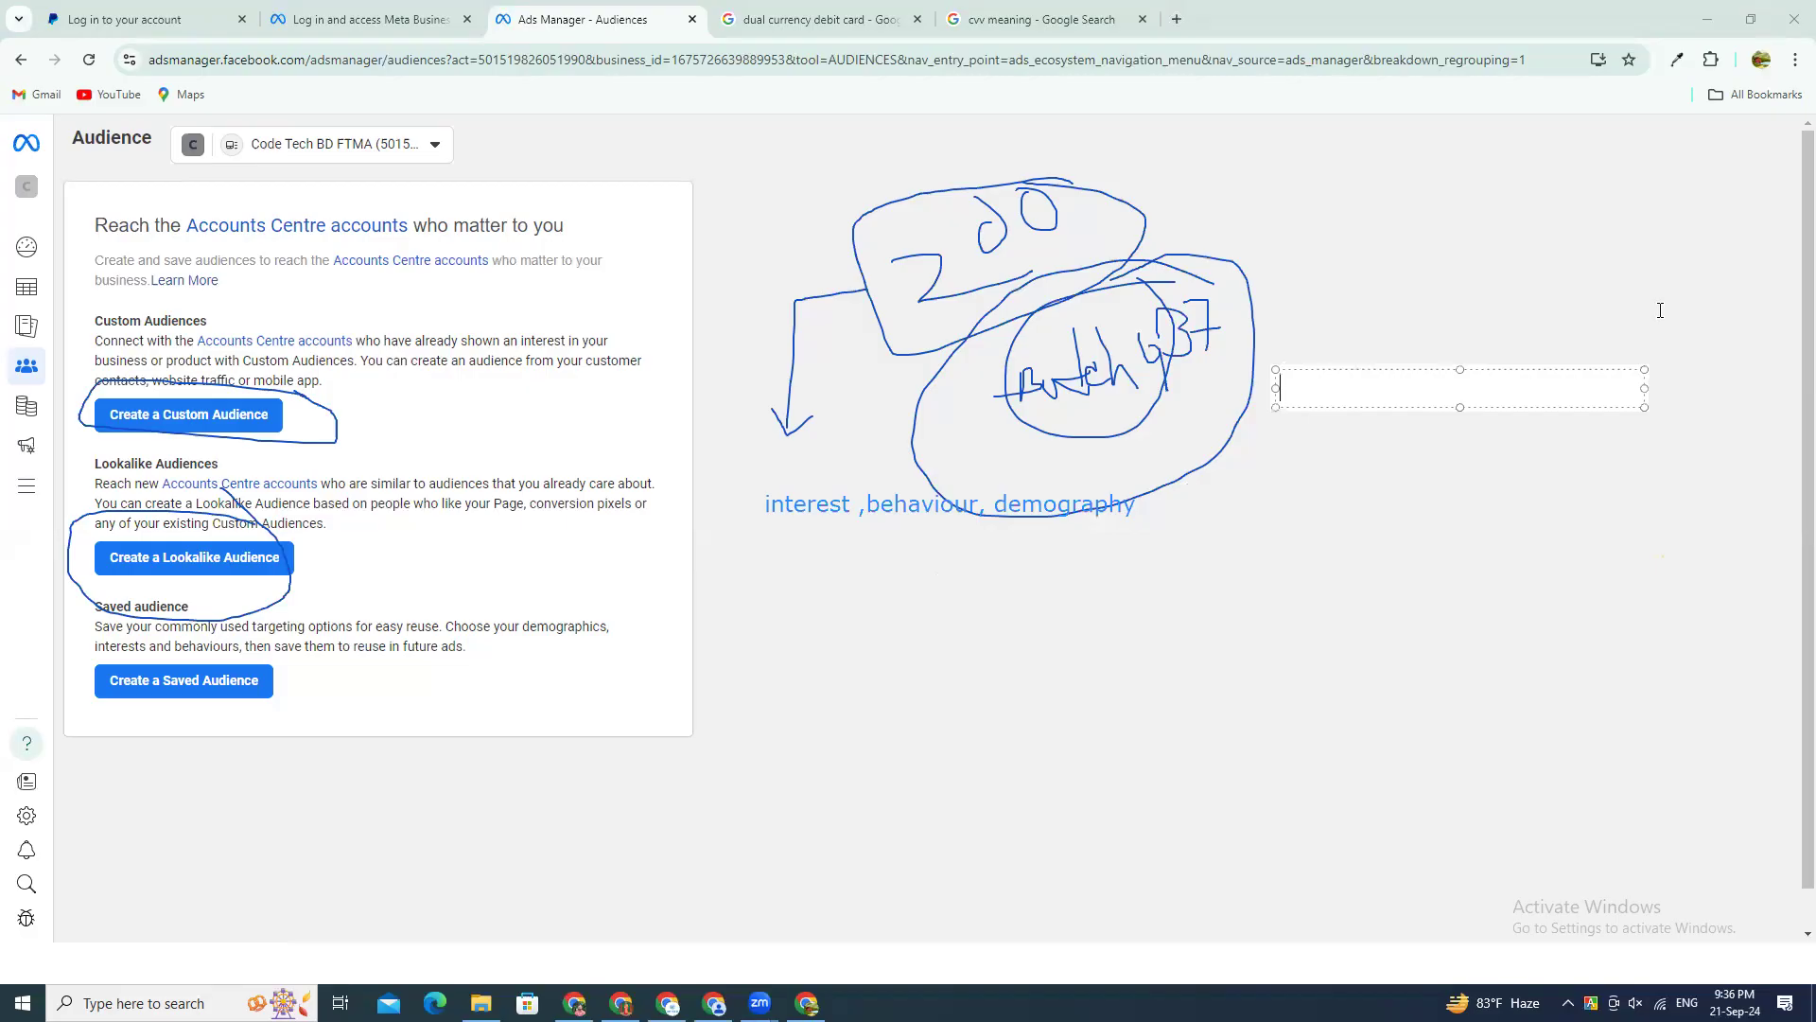
Step: Review the lookalike audience form's source, location and size options, try an audience size of 7%, and close the form
{"action": "left_click", "coordinate": [816, 509]}
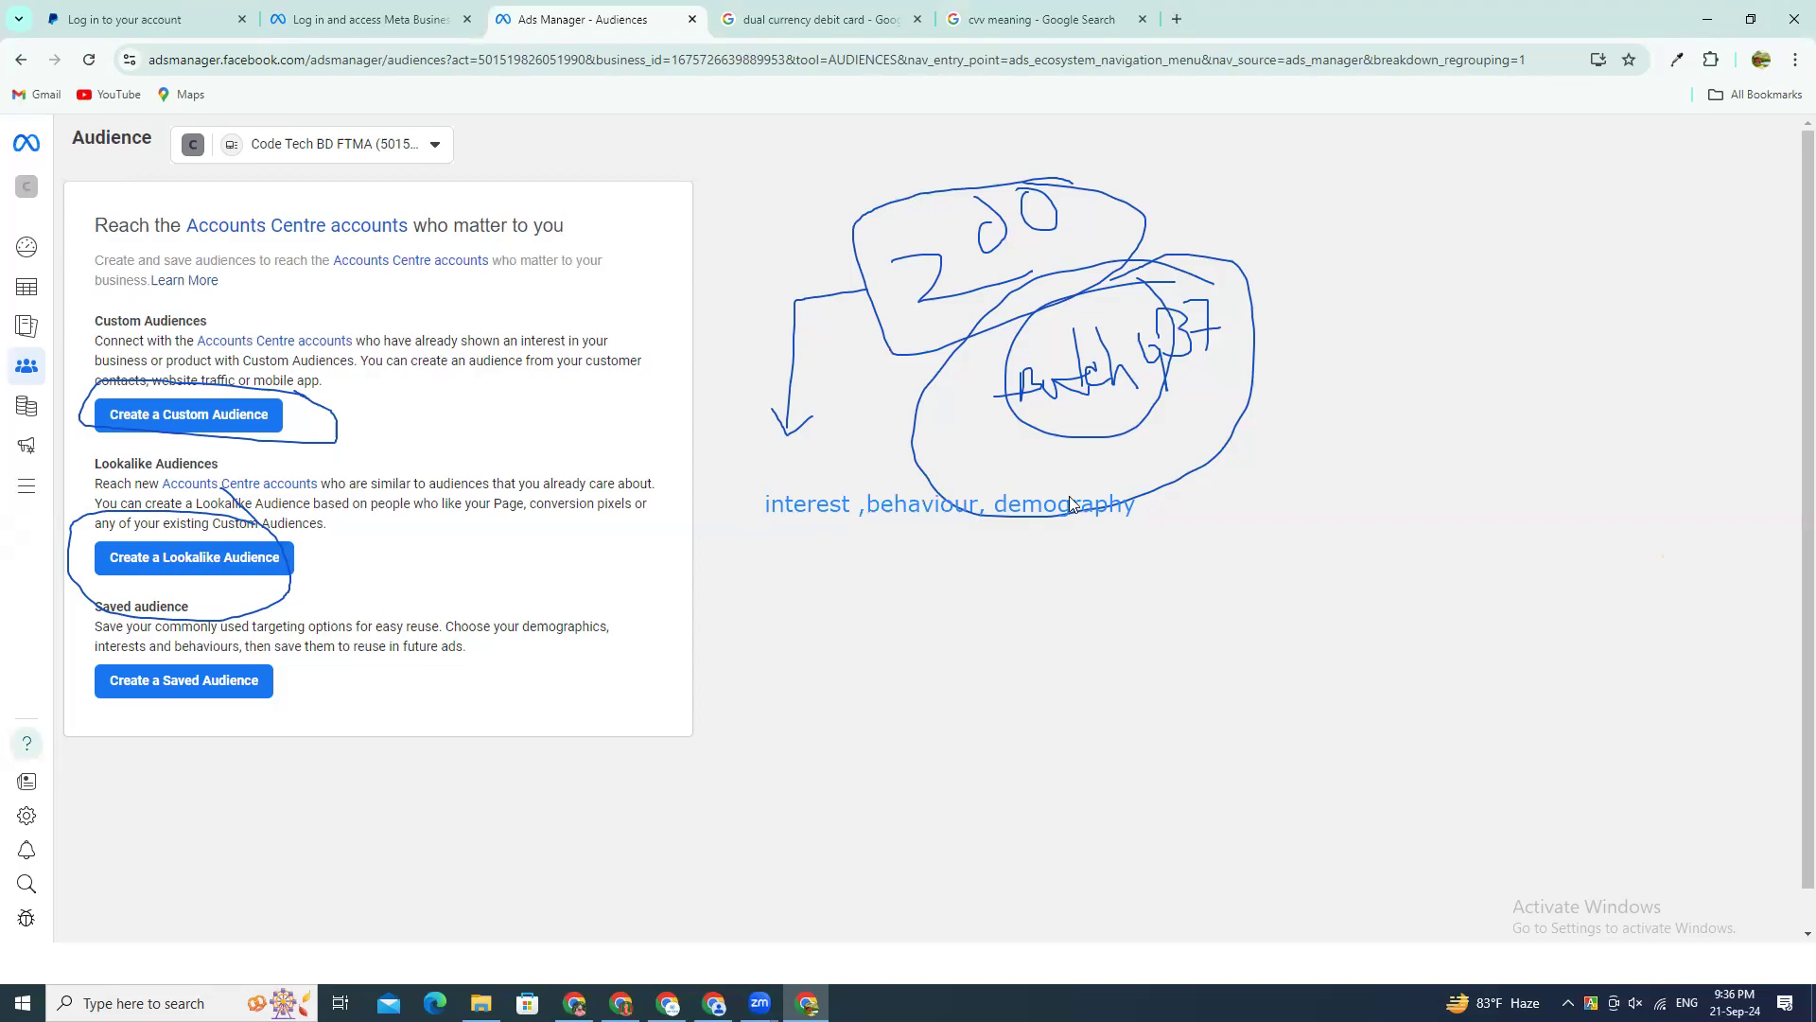
{"action": "left_click", "coordinate": [198, 562]}
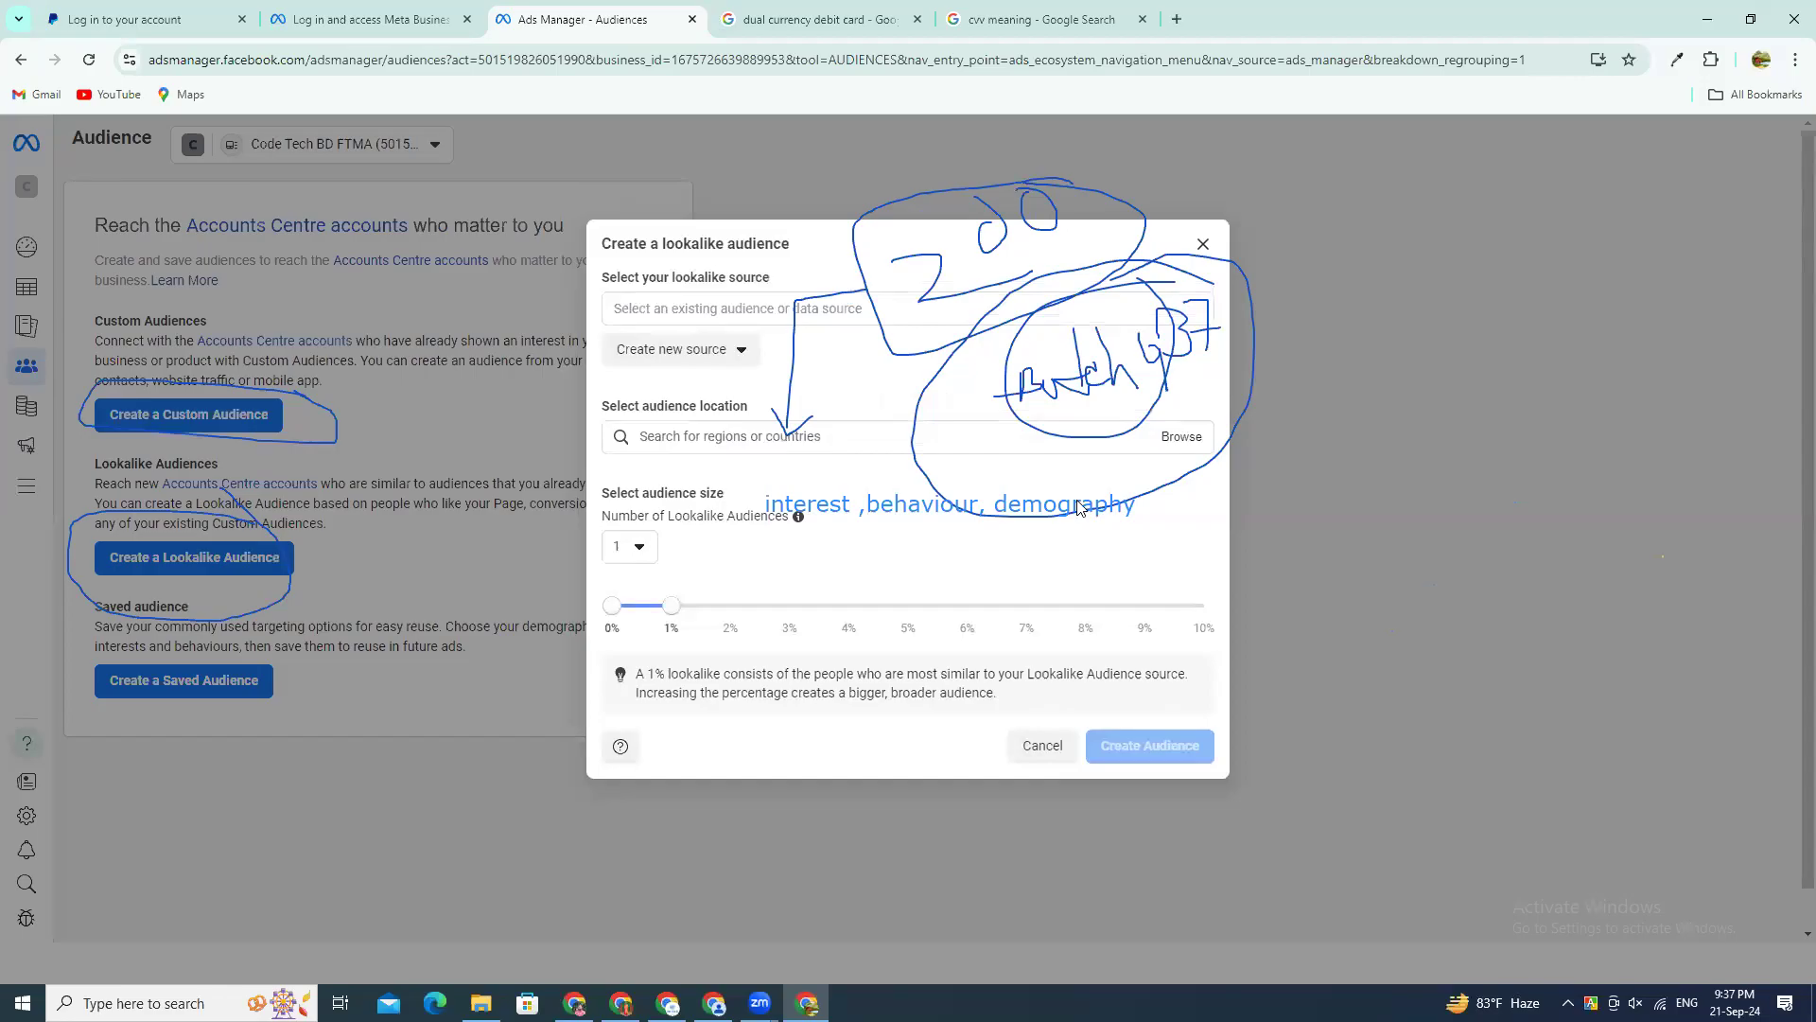
{"action": "left_click_drag", "start_coordinate": [916, 618], "coordinate": [1025, 630]}
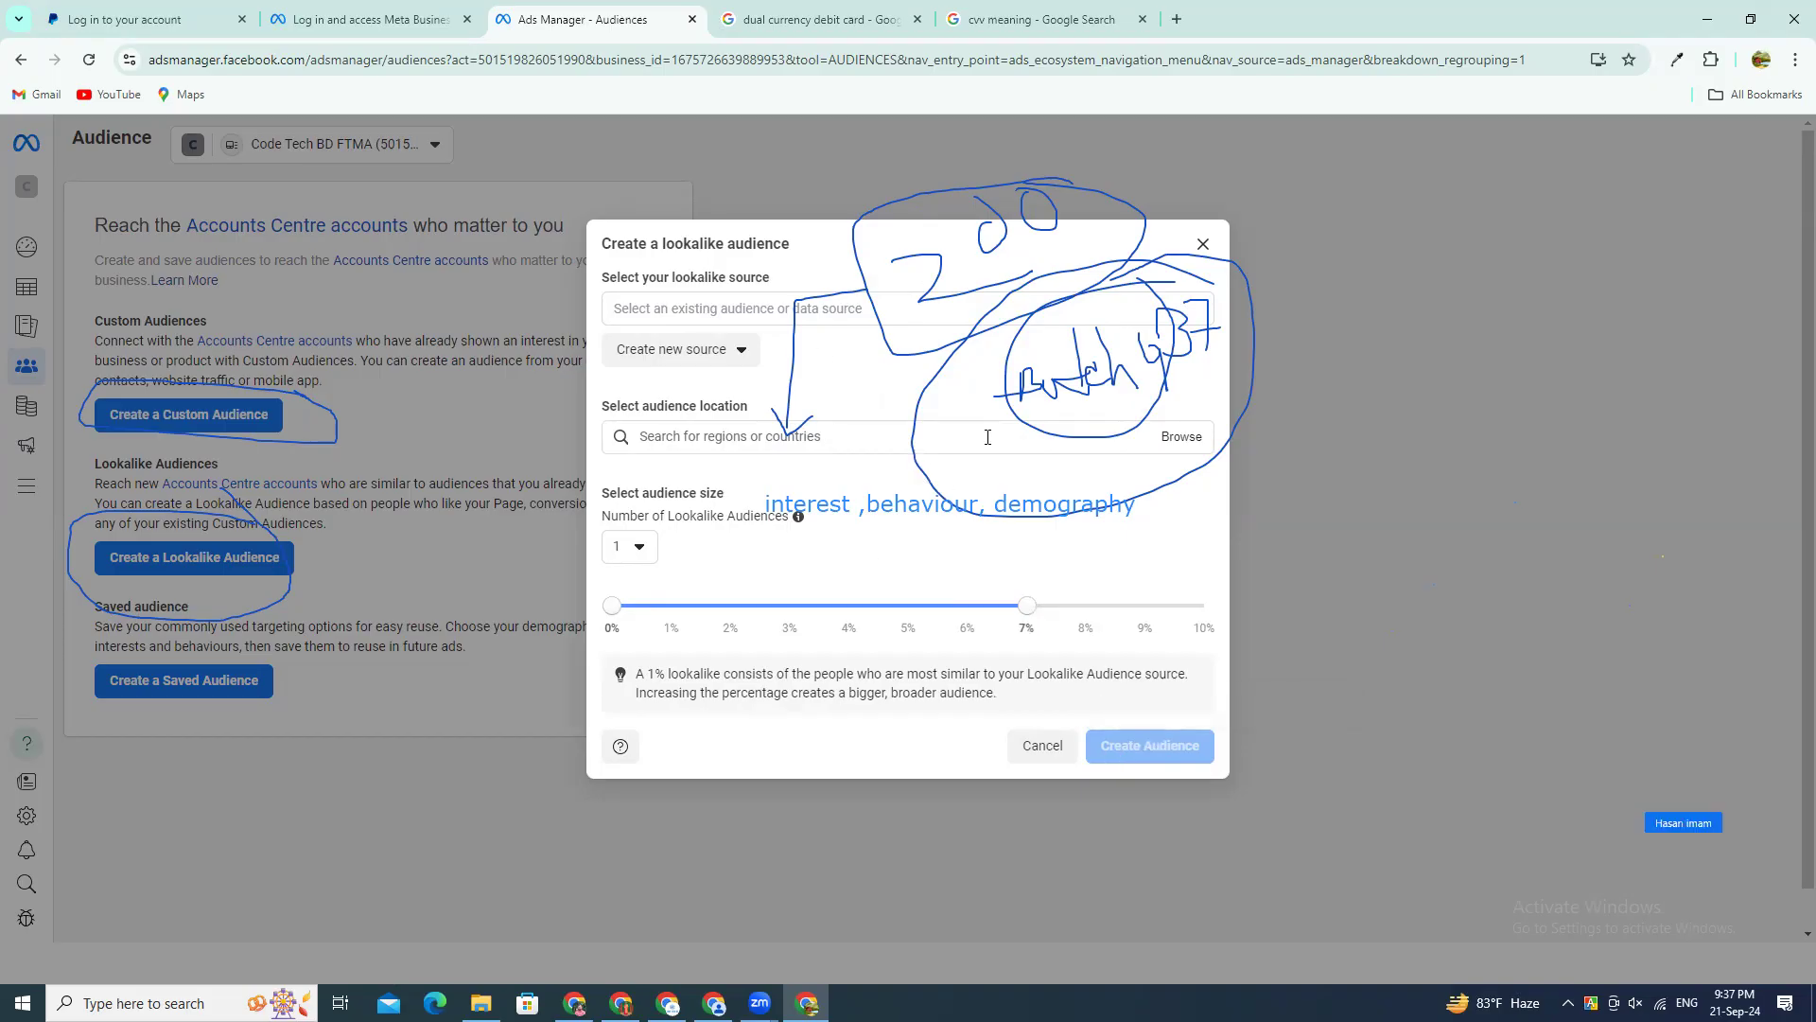
{"action": "left_click", "coordinate": [837, 438]}
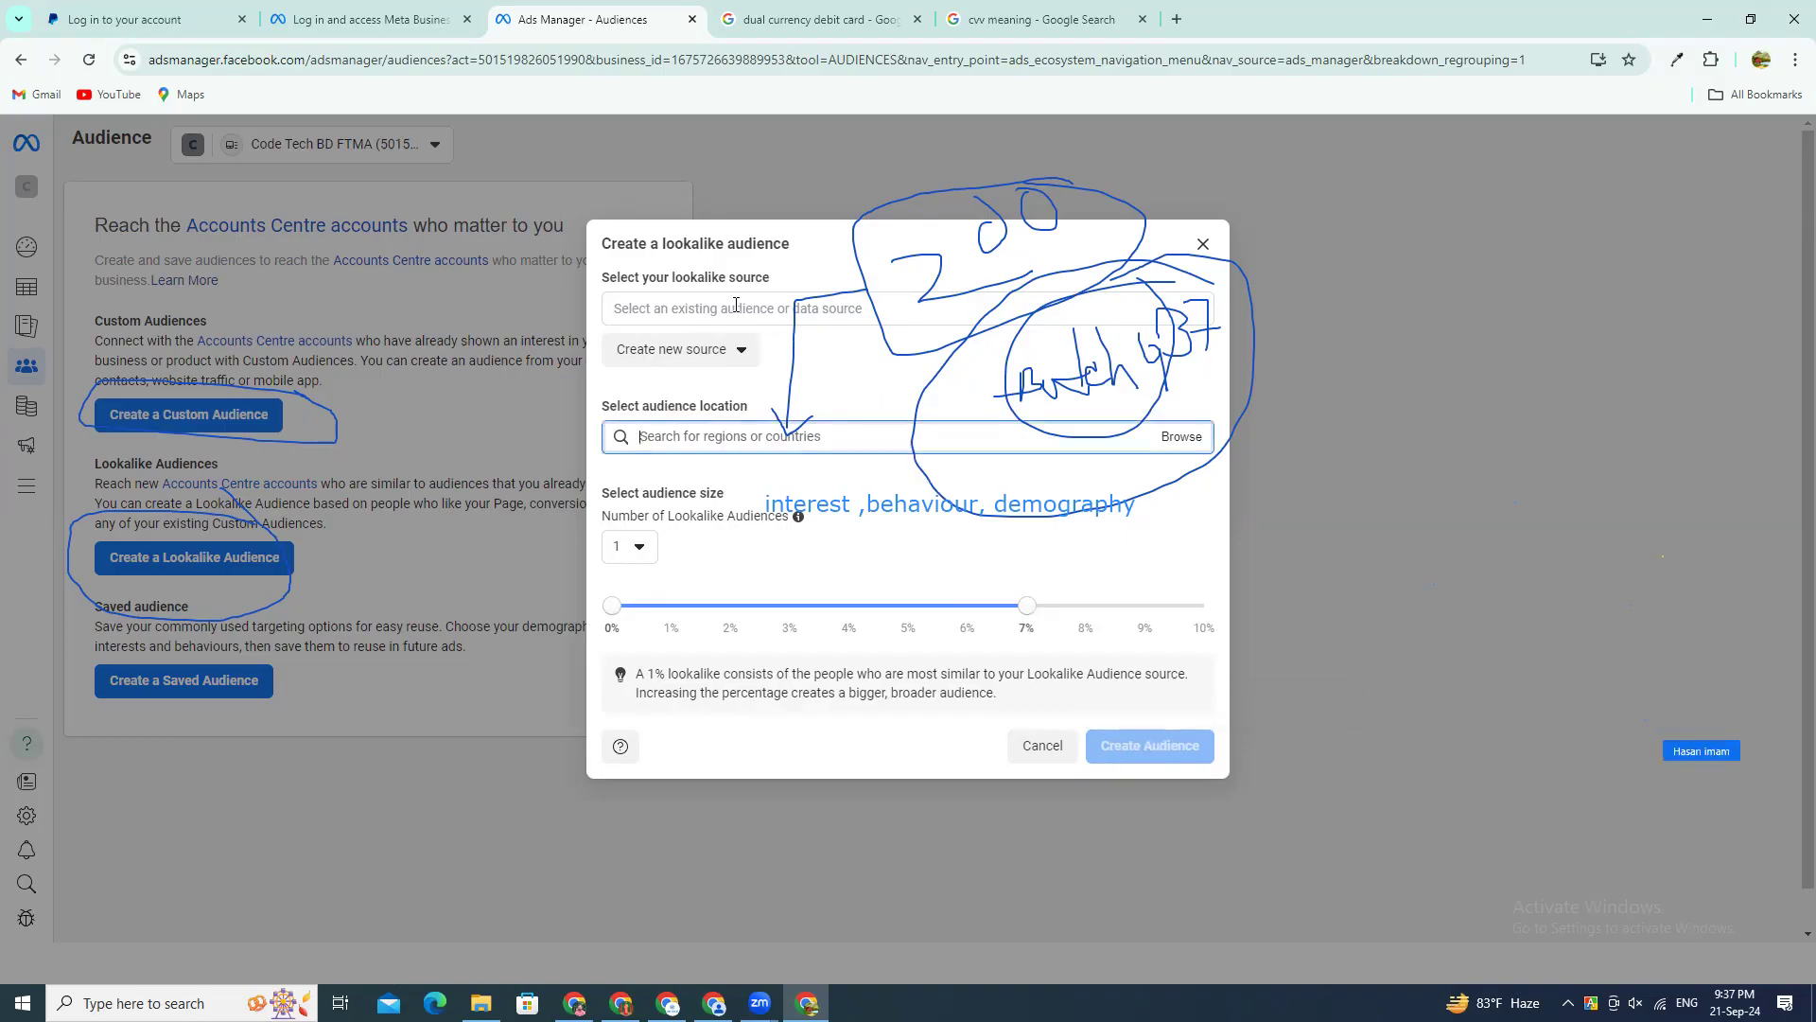
{"action": "left_click", "coordinate": [735, 305]}
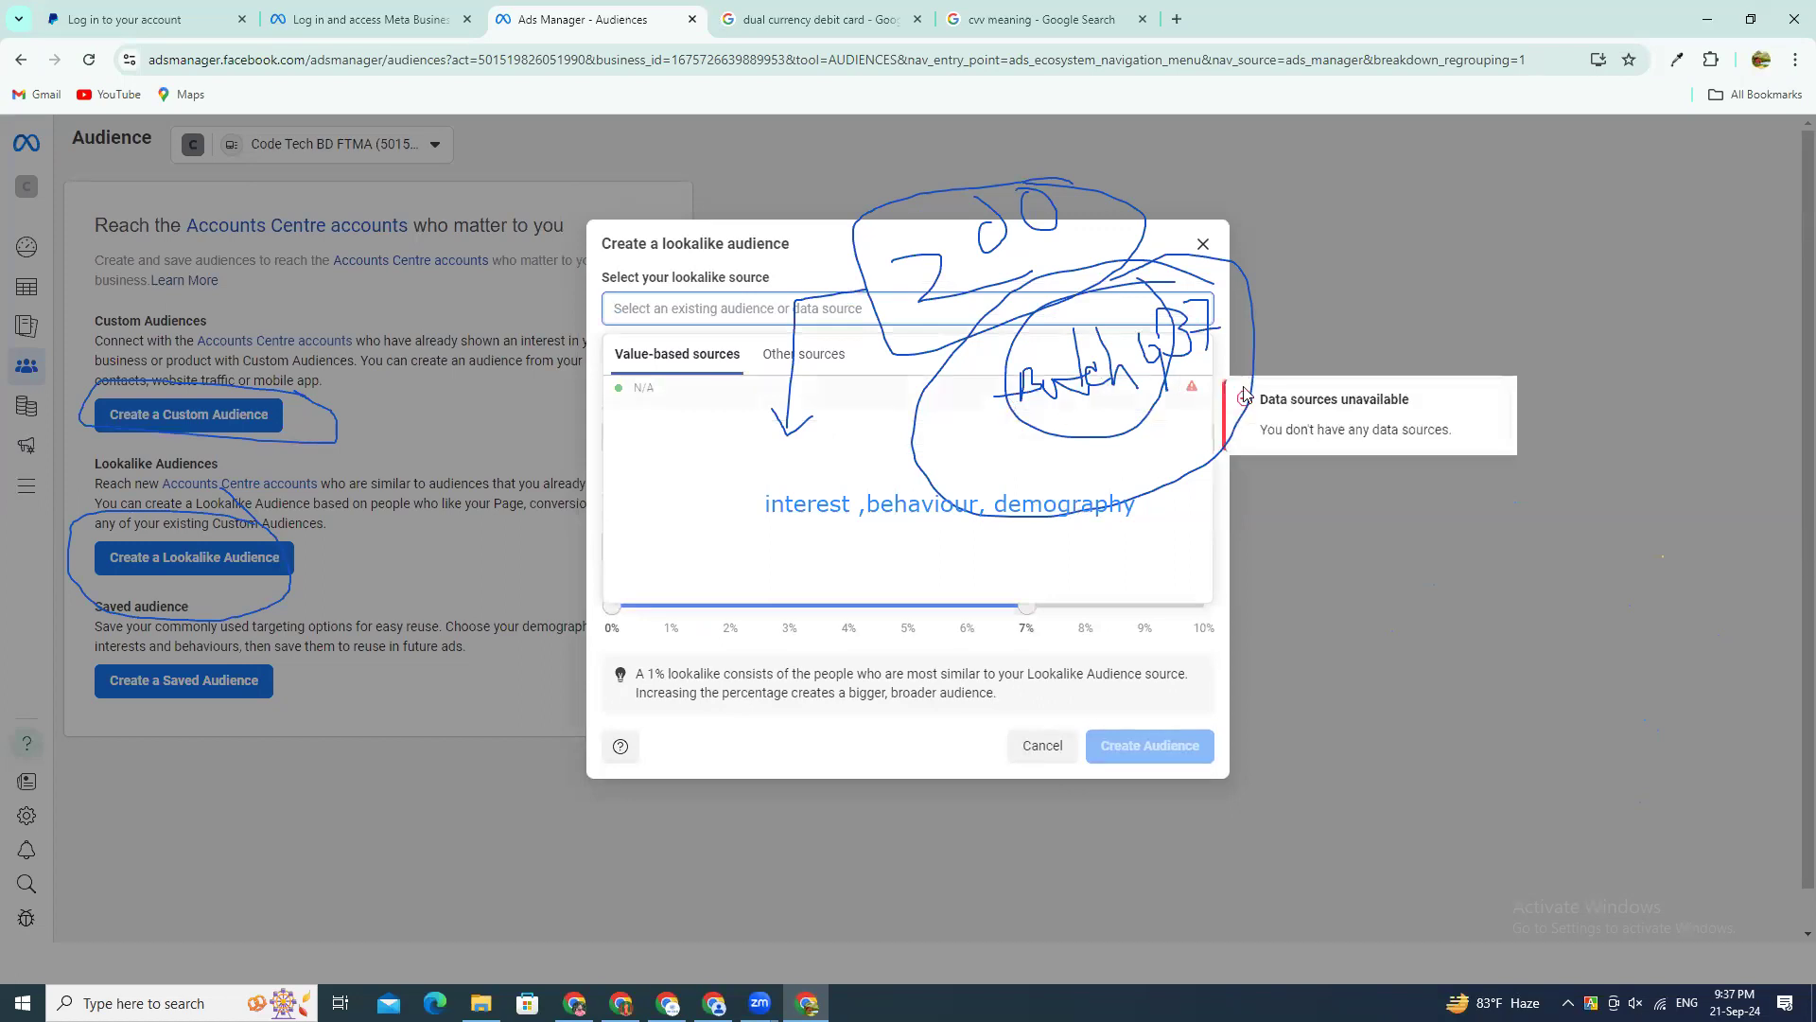
{"action": "left_click", "coordinate": [1204, 247]}
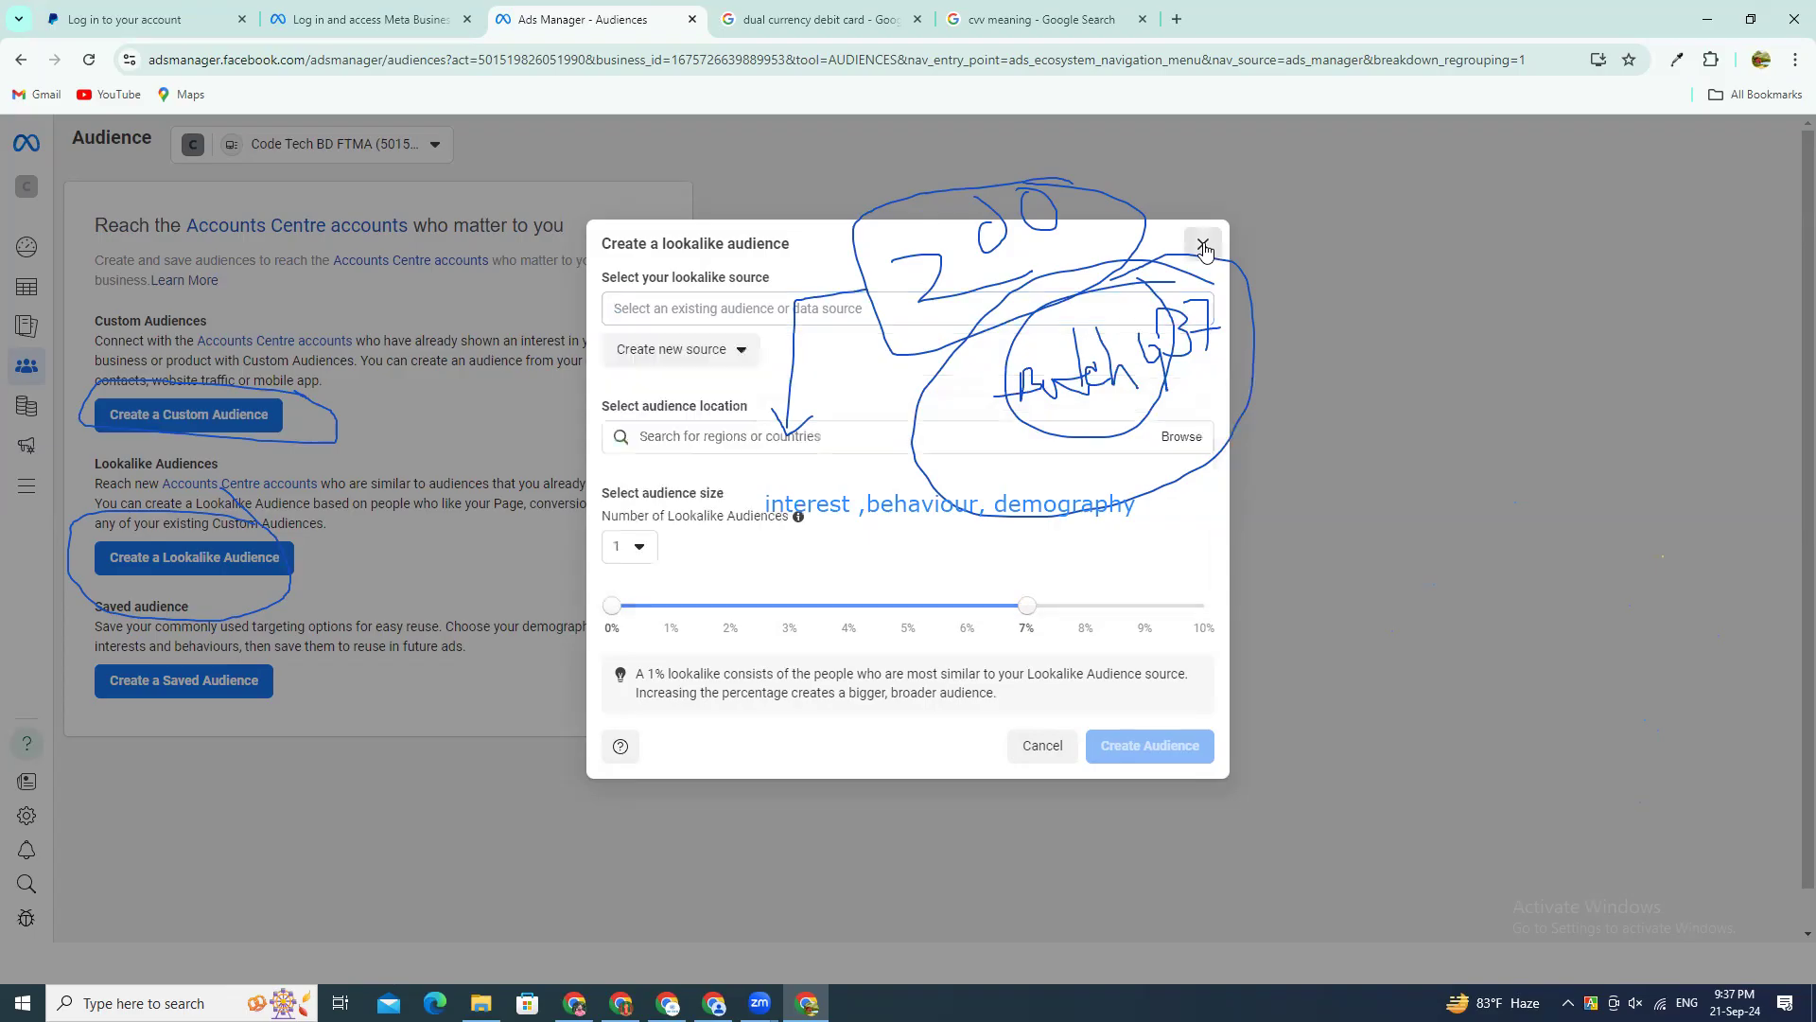
{"action": "left_click", "coordinate": [1204, 247]}
Step: Open the saved audience form, examine its location, age, language and detailed targeting options, and close it
{"action": "left_click", "coordinate": [183, 681]}
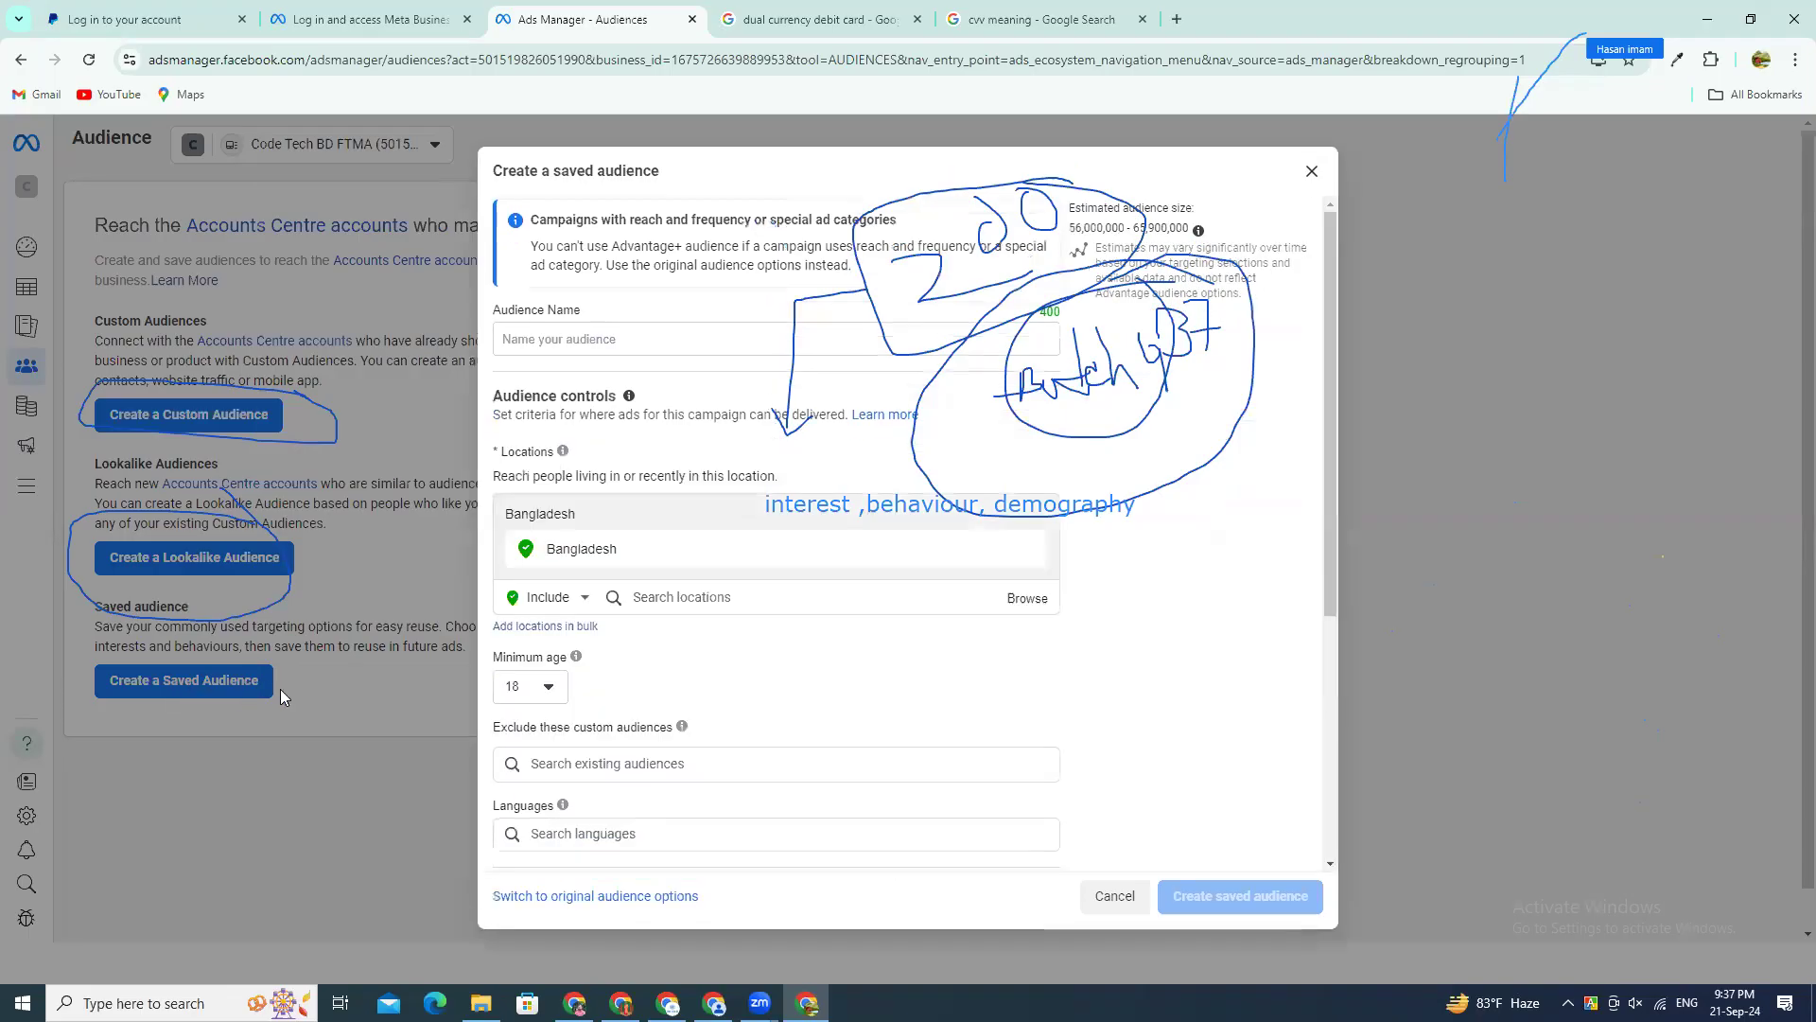
{"action": "scroll", "coordinate": [612, 643], "scroll_direction": "down", "scroll_amount": 2}
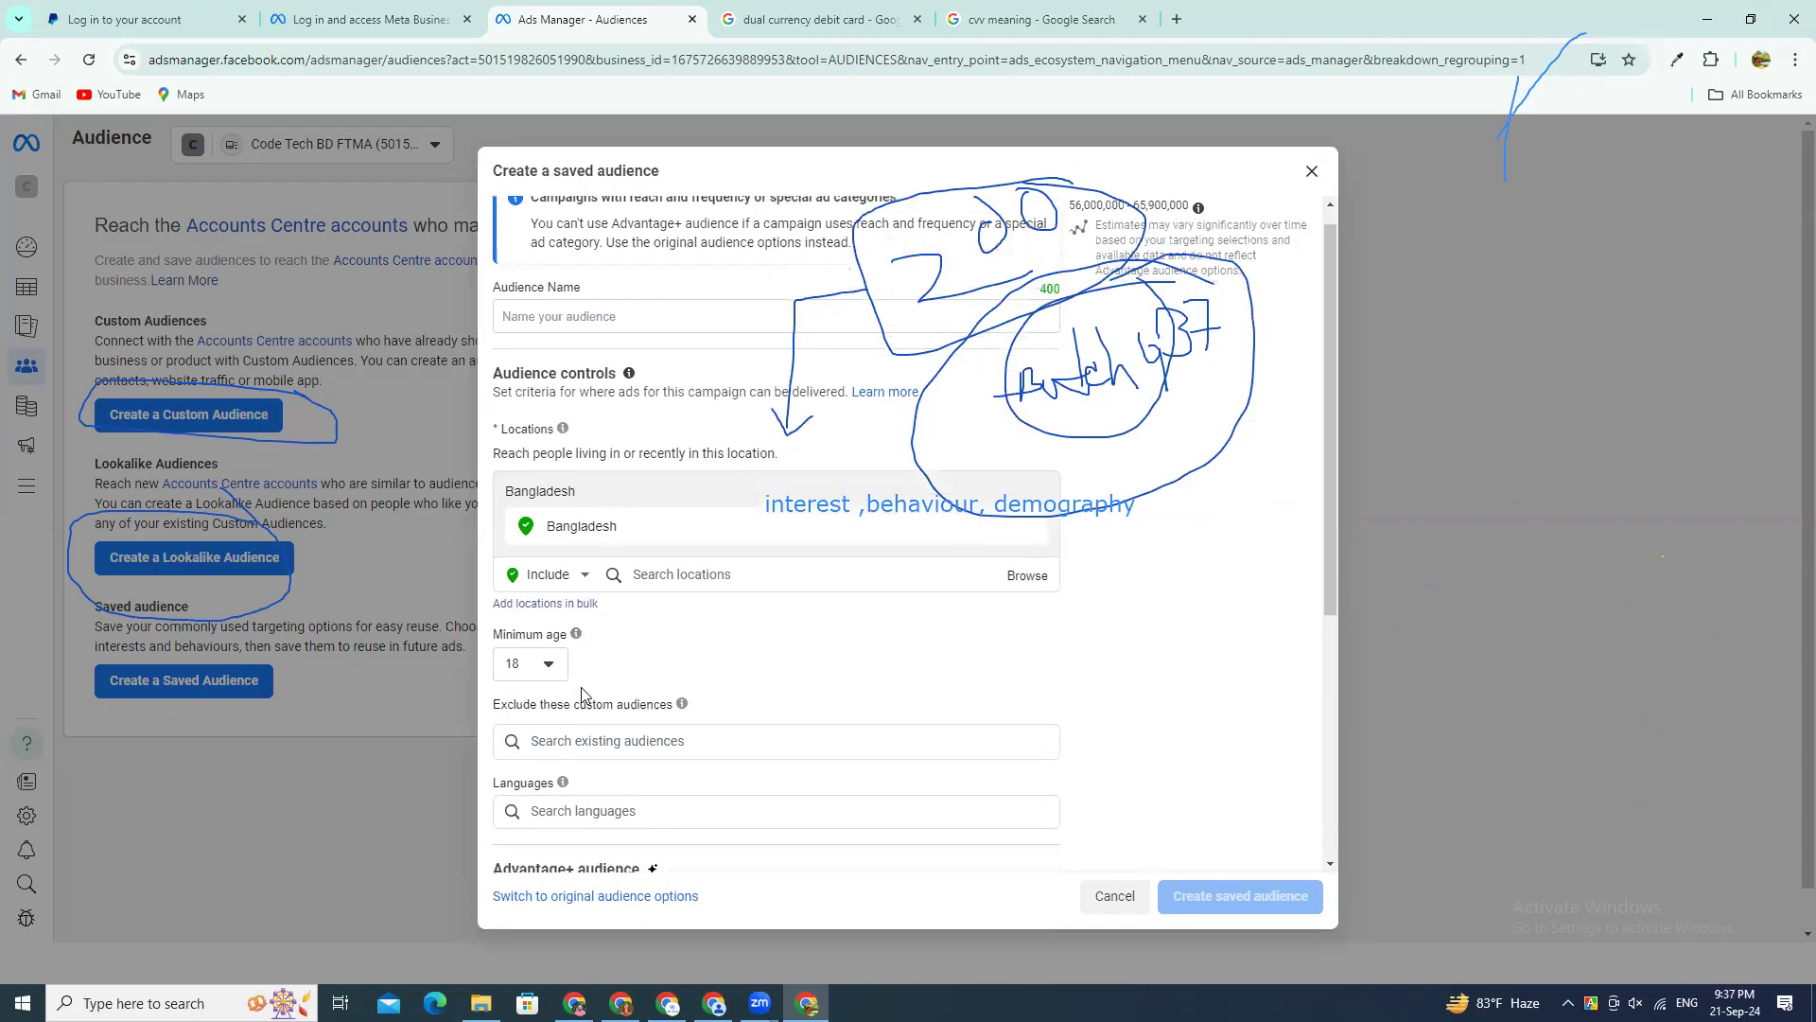
{"action": "left_click", "coordinate": [619, 645]}
{"action": "scroll", "coordinate": [662, 615], "scroll_direction": "down", "scroll_amount": 3}
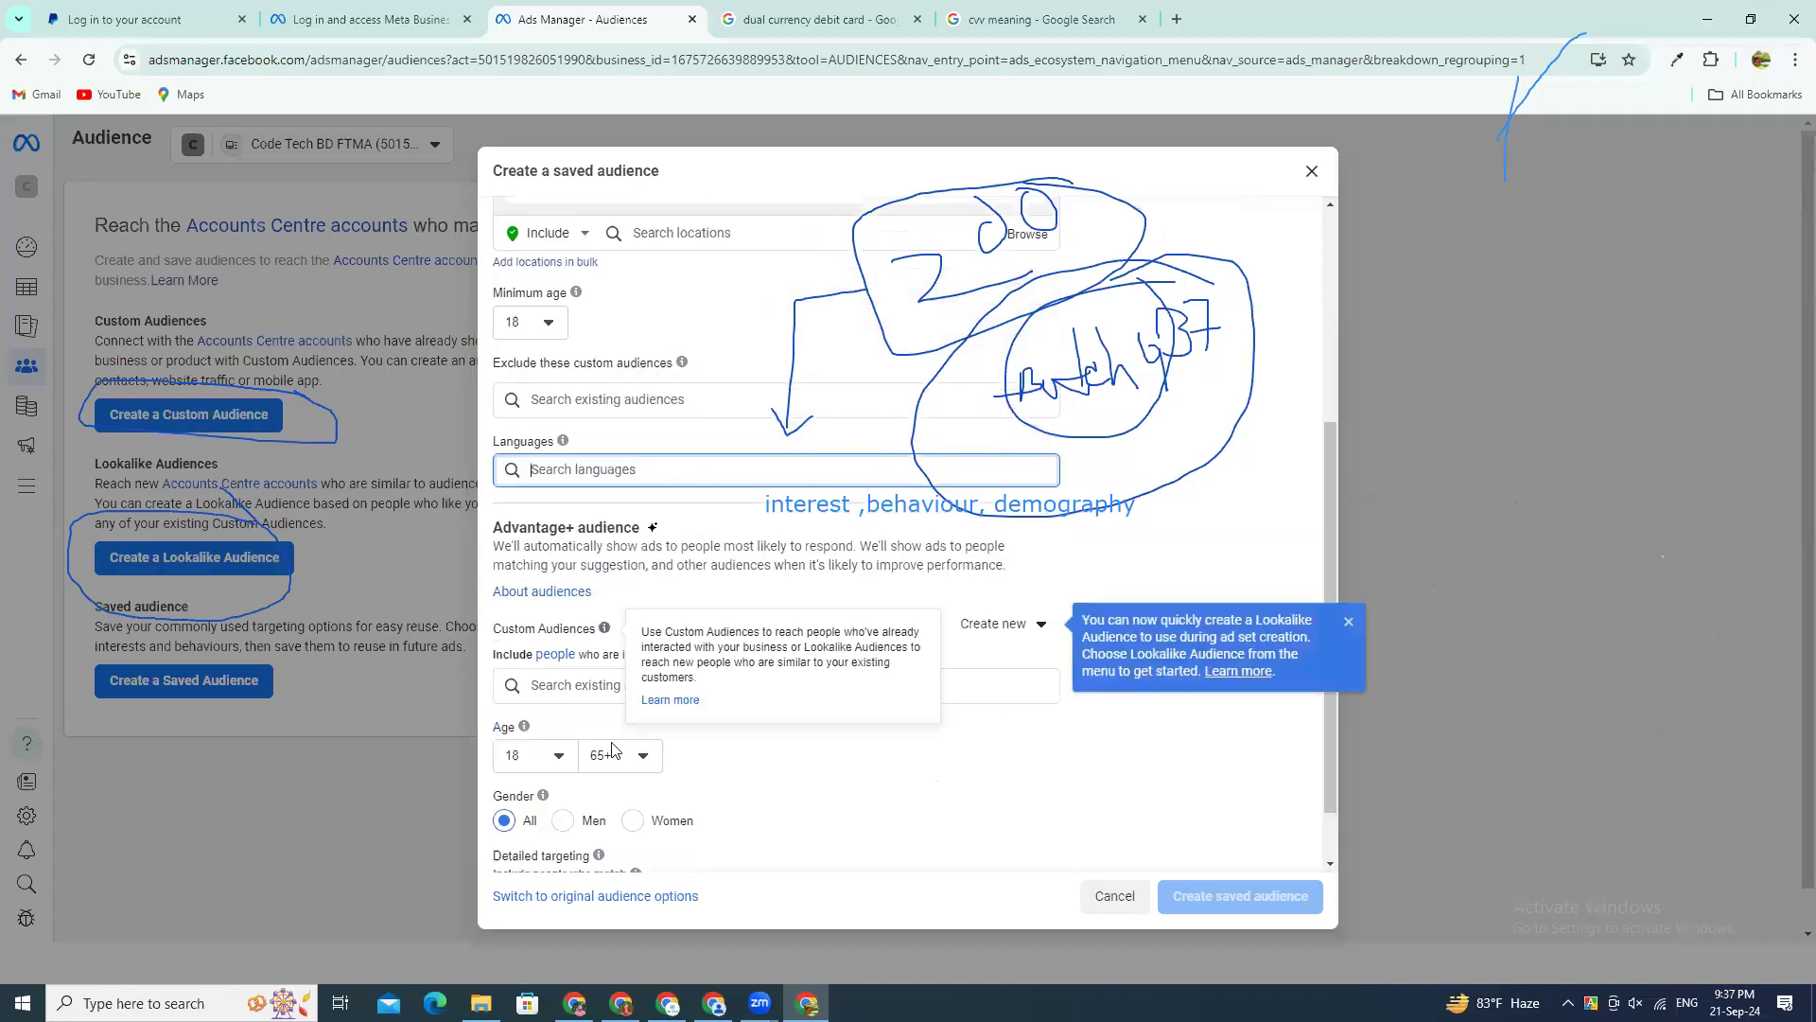
{"action": "left_click", "coordinate": [1311, 172]}
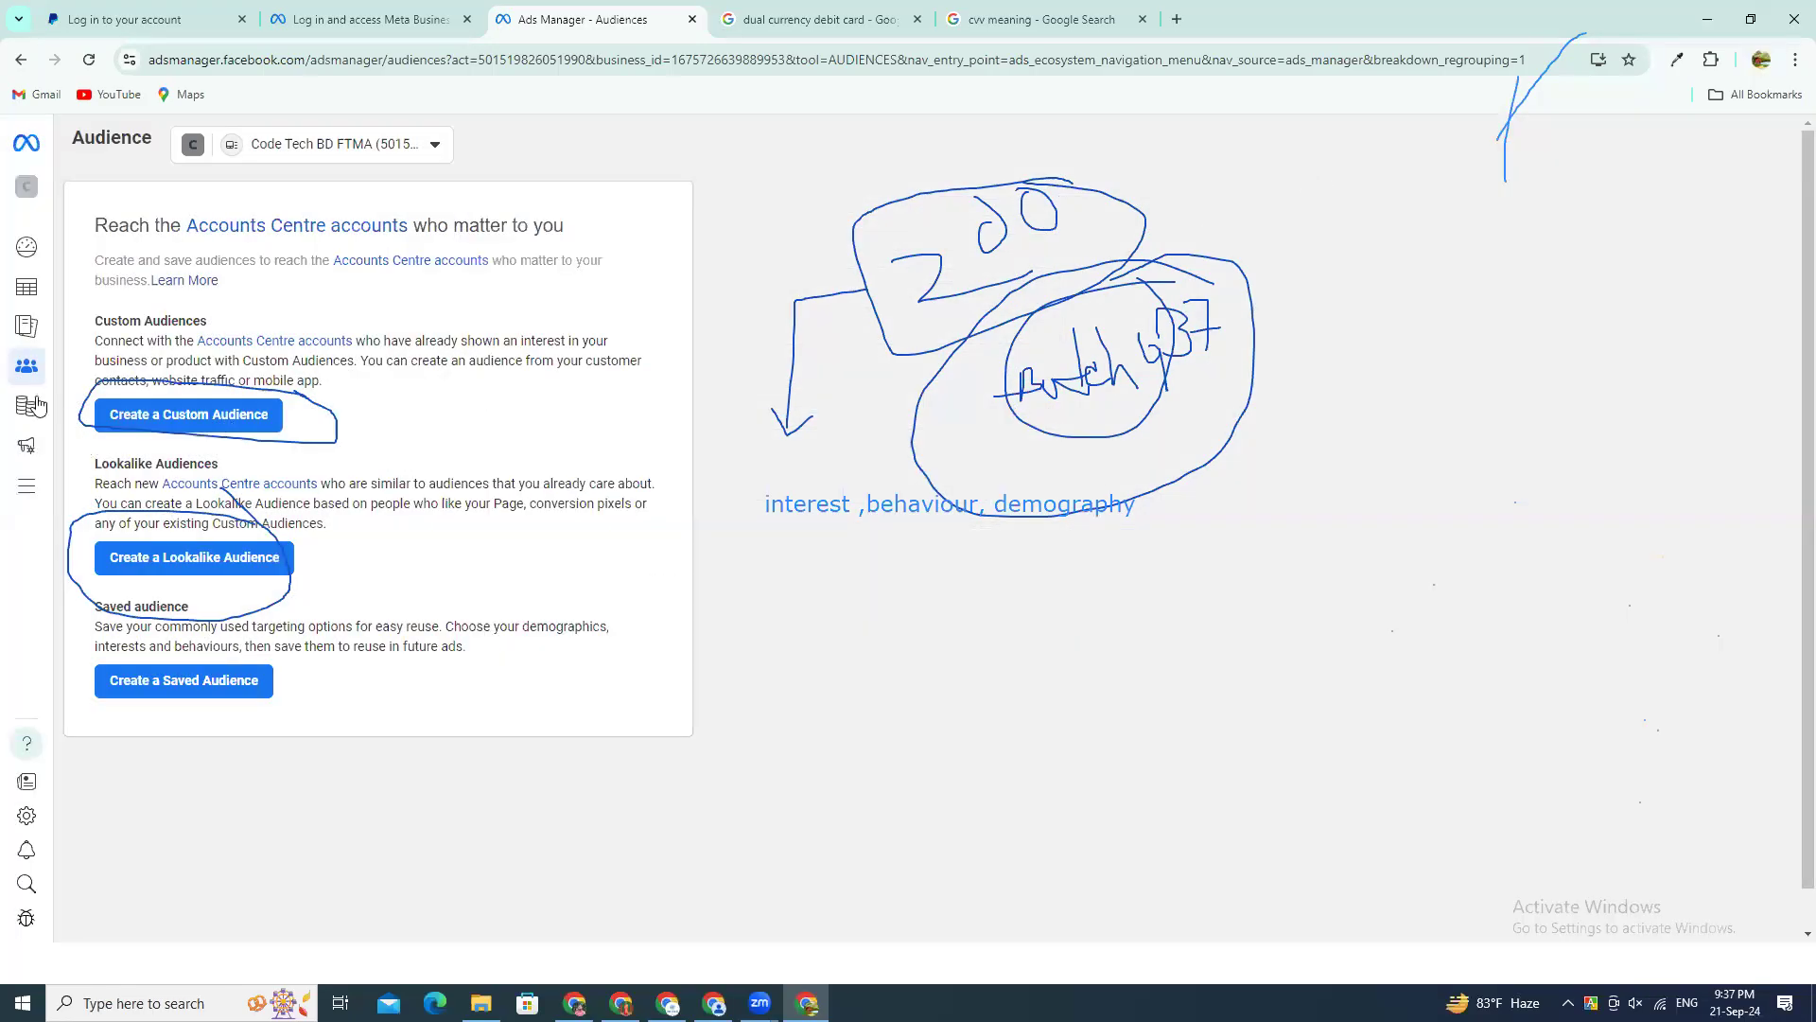
Step: Open Billing & payments, dismiss the payments tour pop-up, and examine the ad account's current balance and transactions
{"action": "mouse_move", "coordinate": [29, 406]}
{"action": "left_click", "coordinate": [102, 413]}
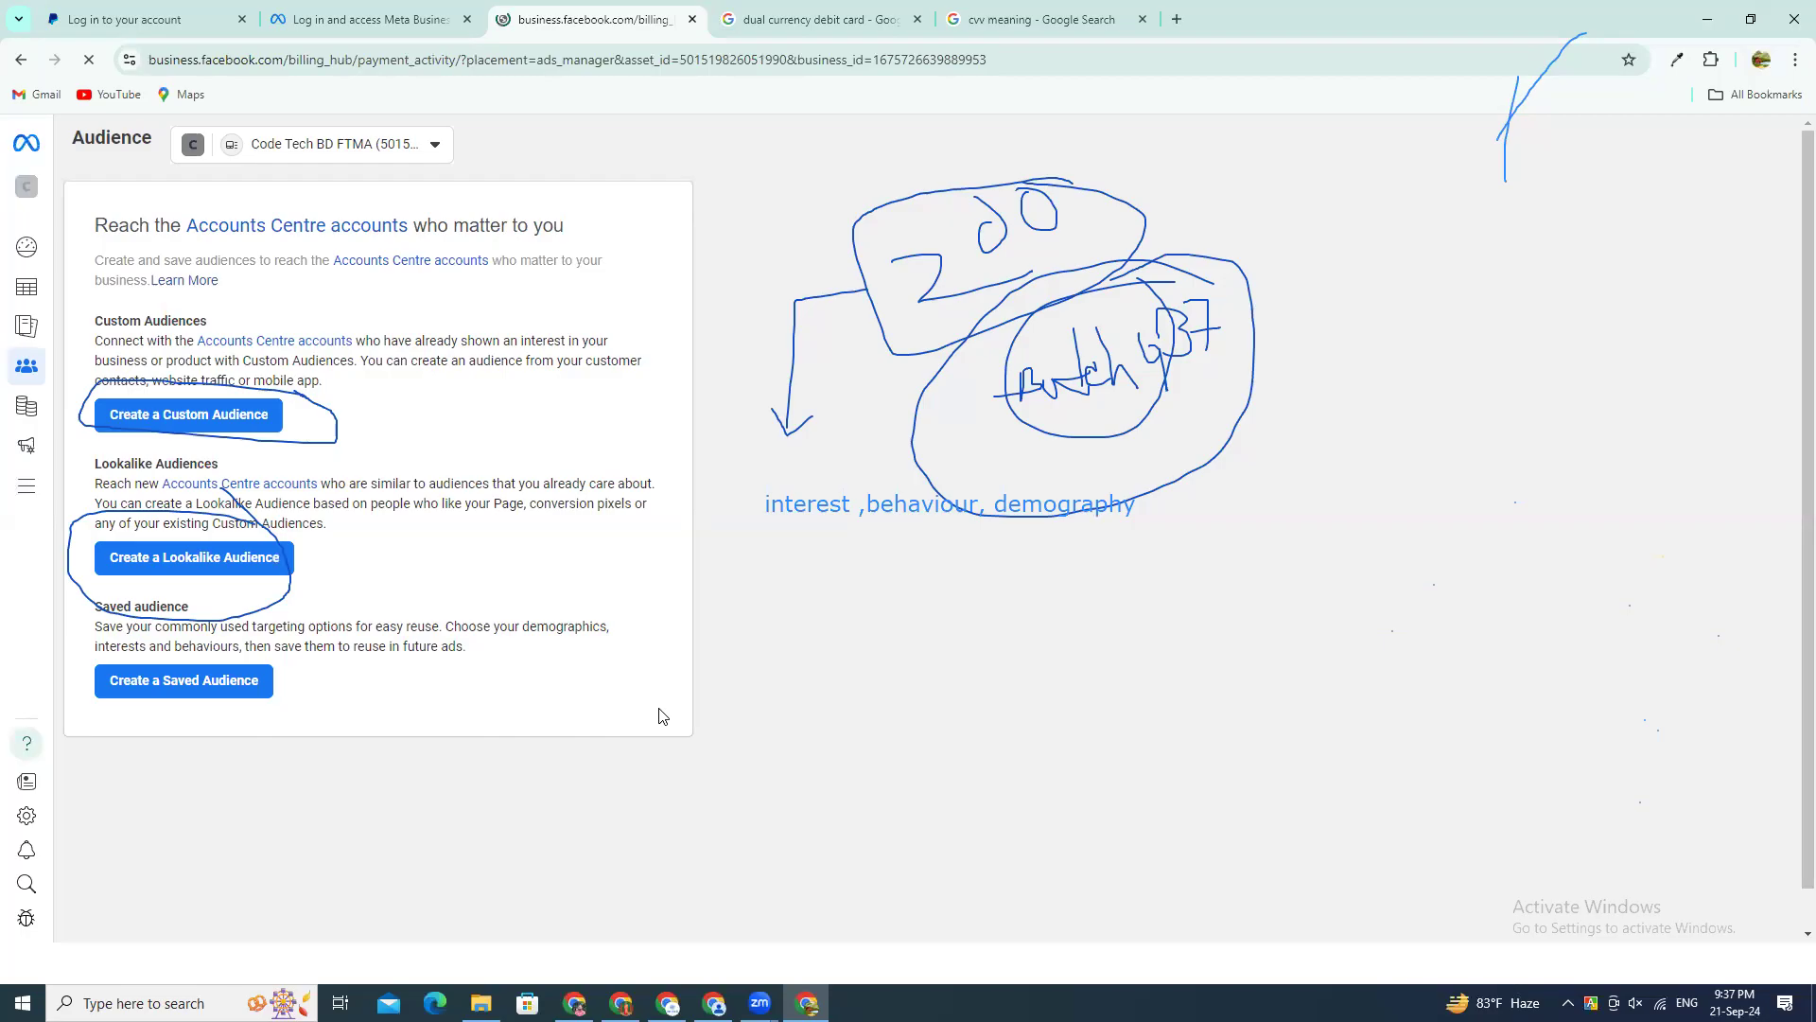
{"action": "left_click", "coordinate": [1659, 266]}
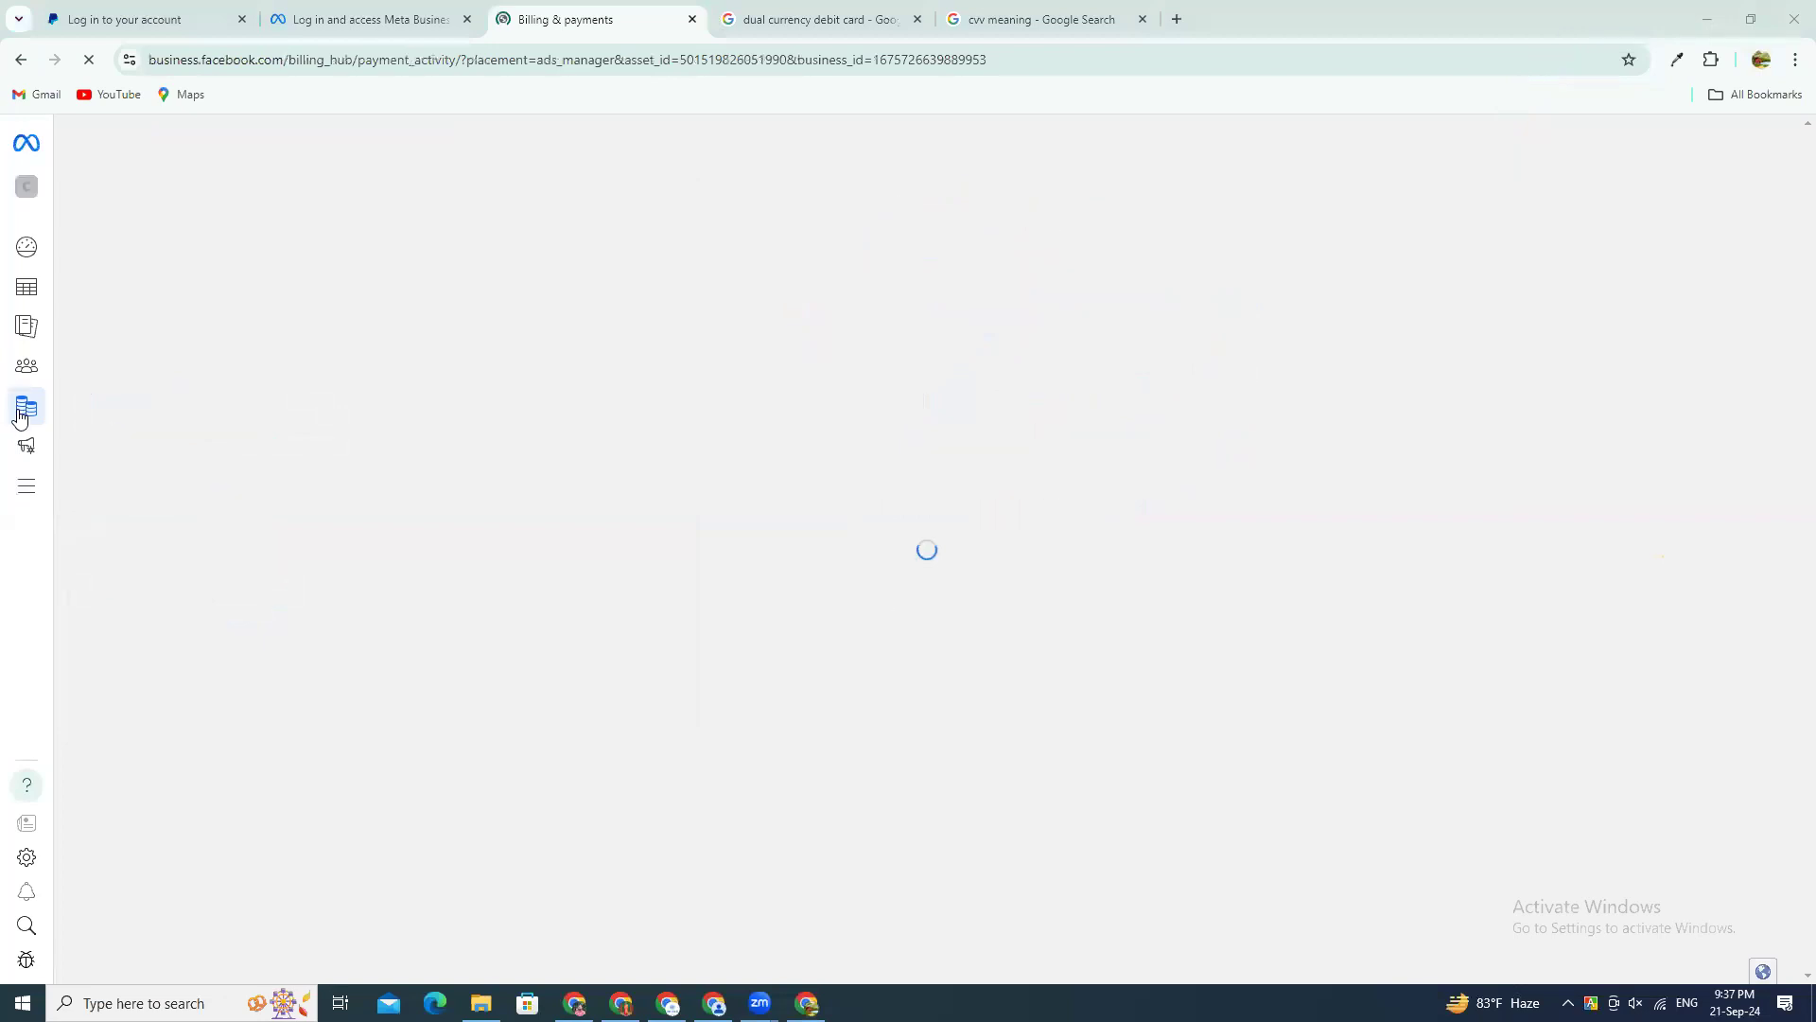
{"action": "mouse_move", "coordinate": [127, 423]}
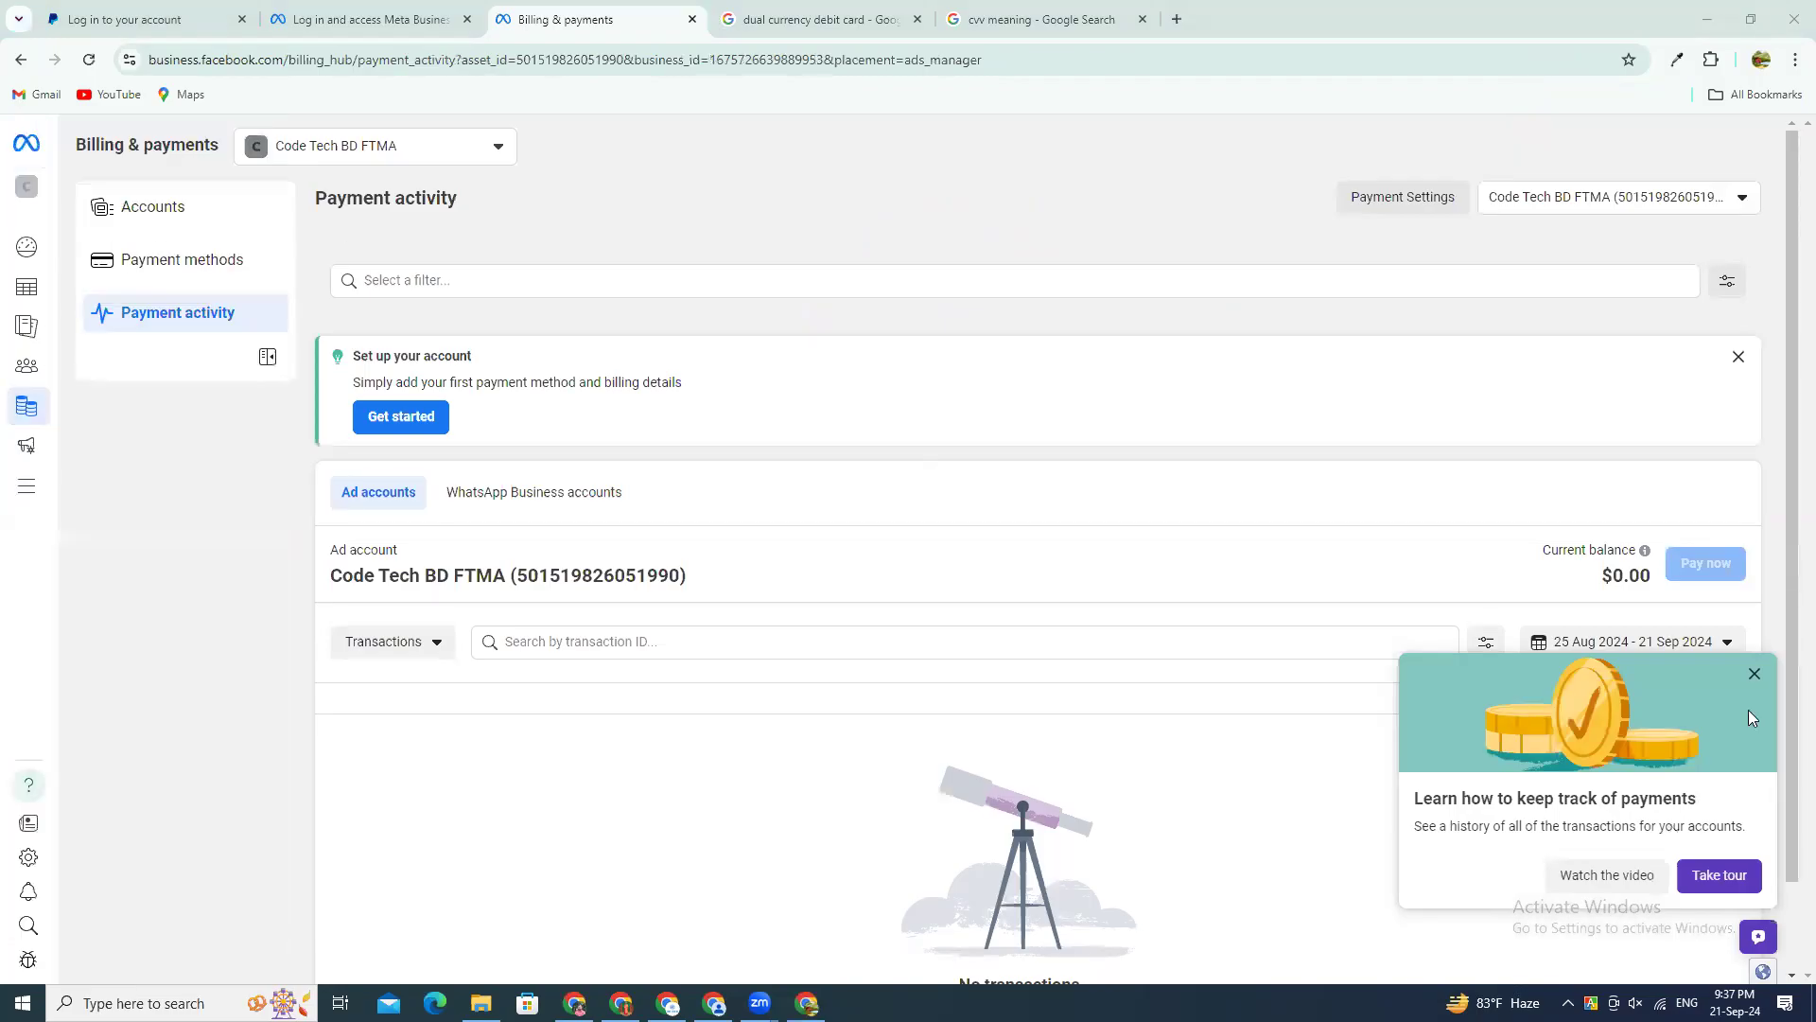
{"action": "left_click", "coordinate": [1753, 676]}
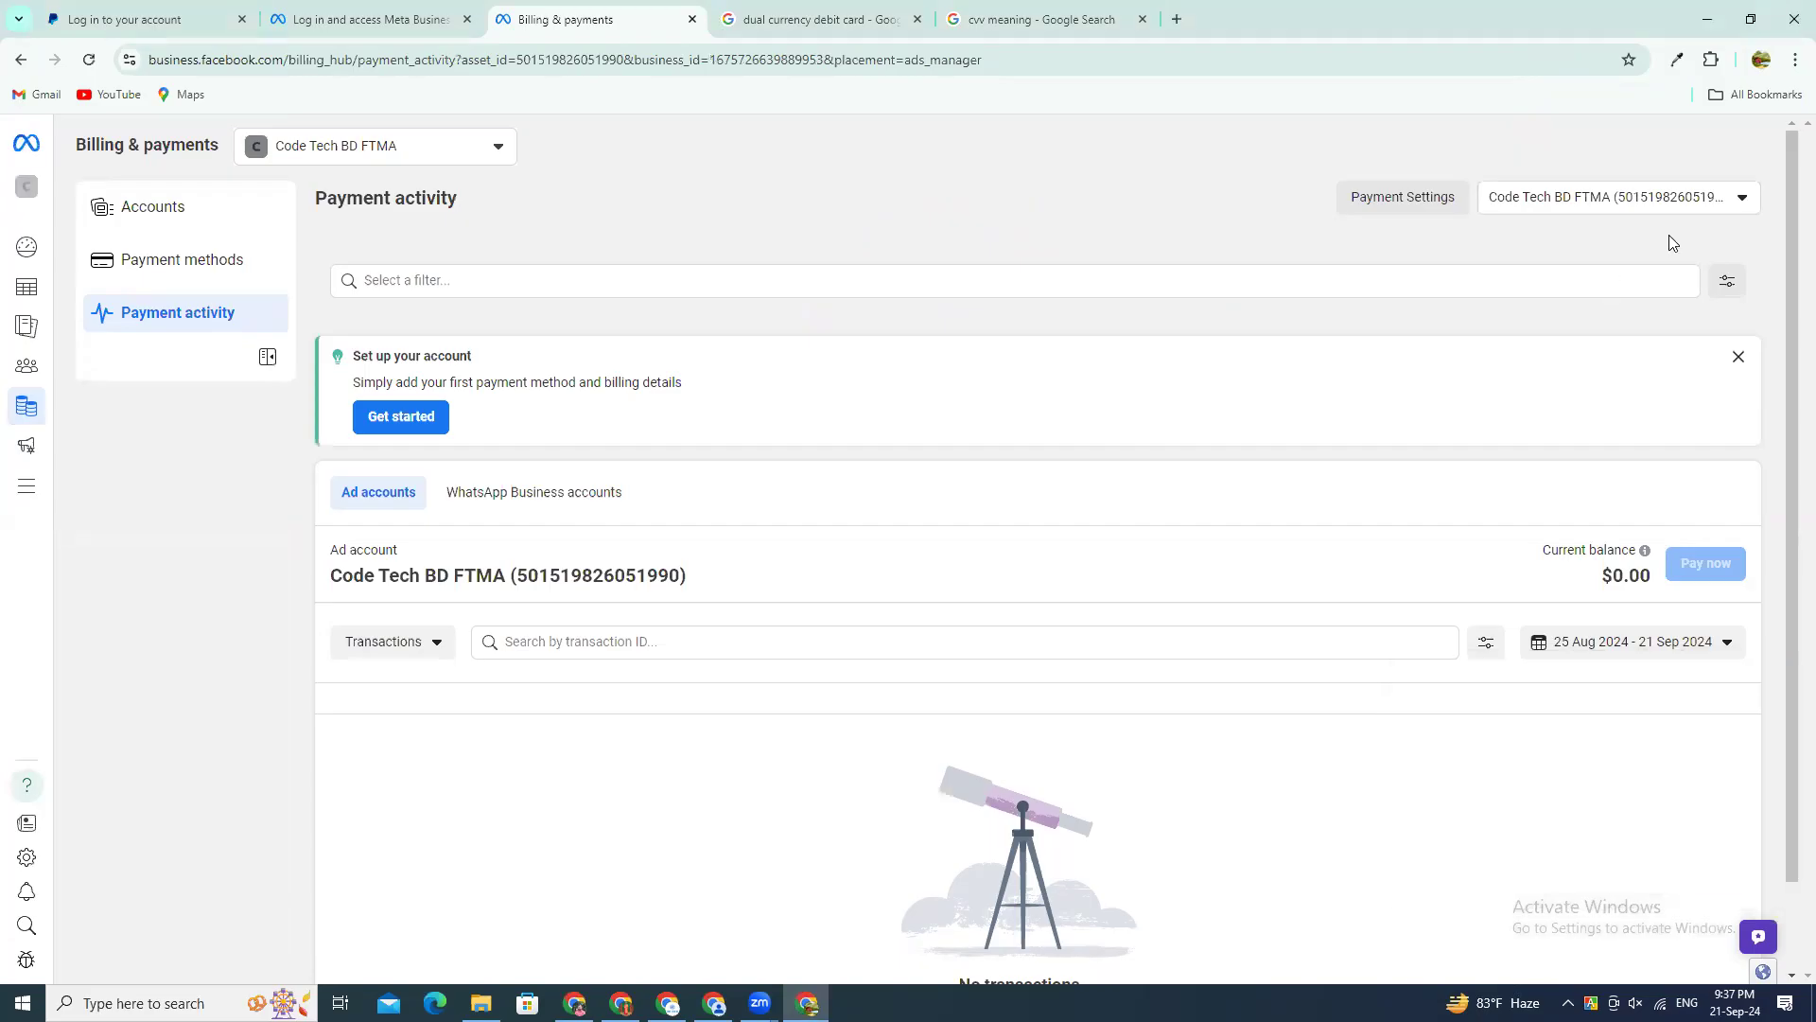
{"action": "left_click_drag", "start_coordinate": [1539, 552], "coordinate": [1655, 577]}
{"action": "scroll", "coordinate": [924, 523], "scroll_direction": "down", "scroll_amount": 1}
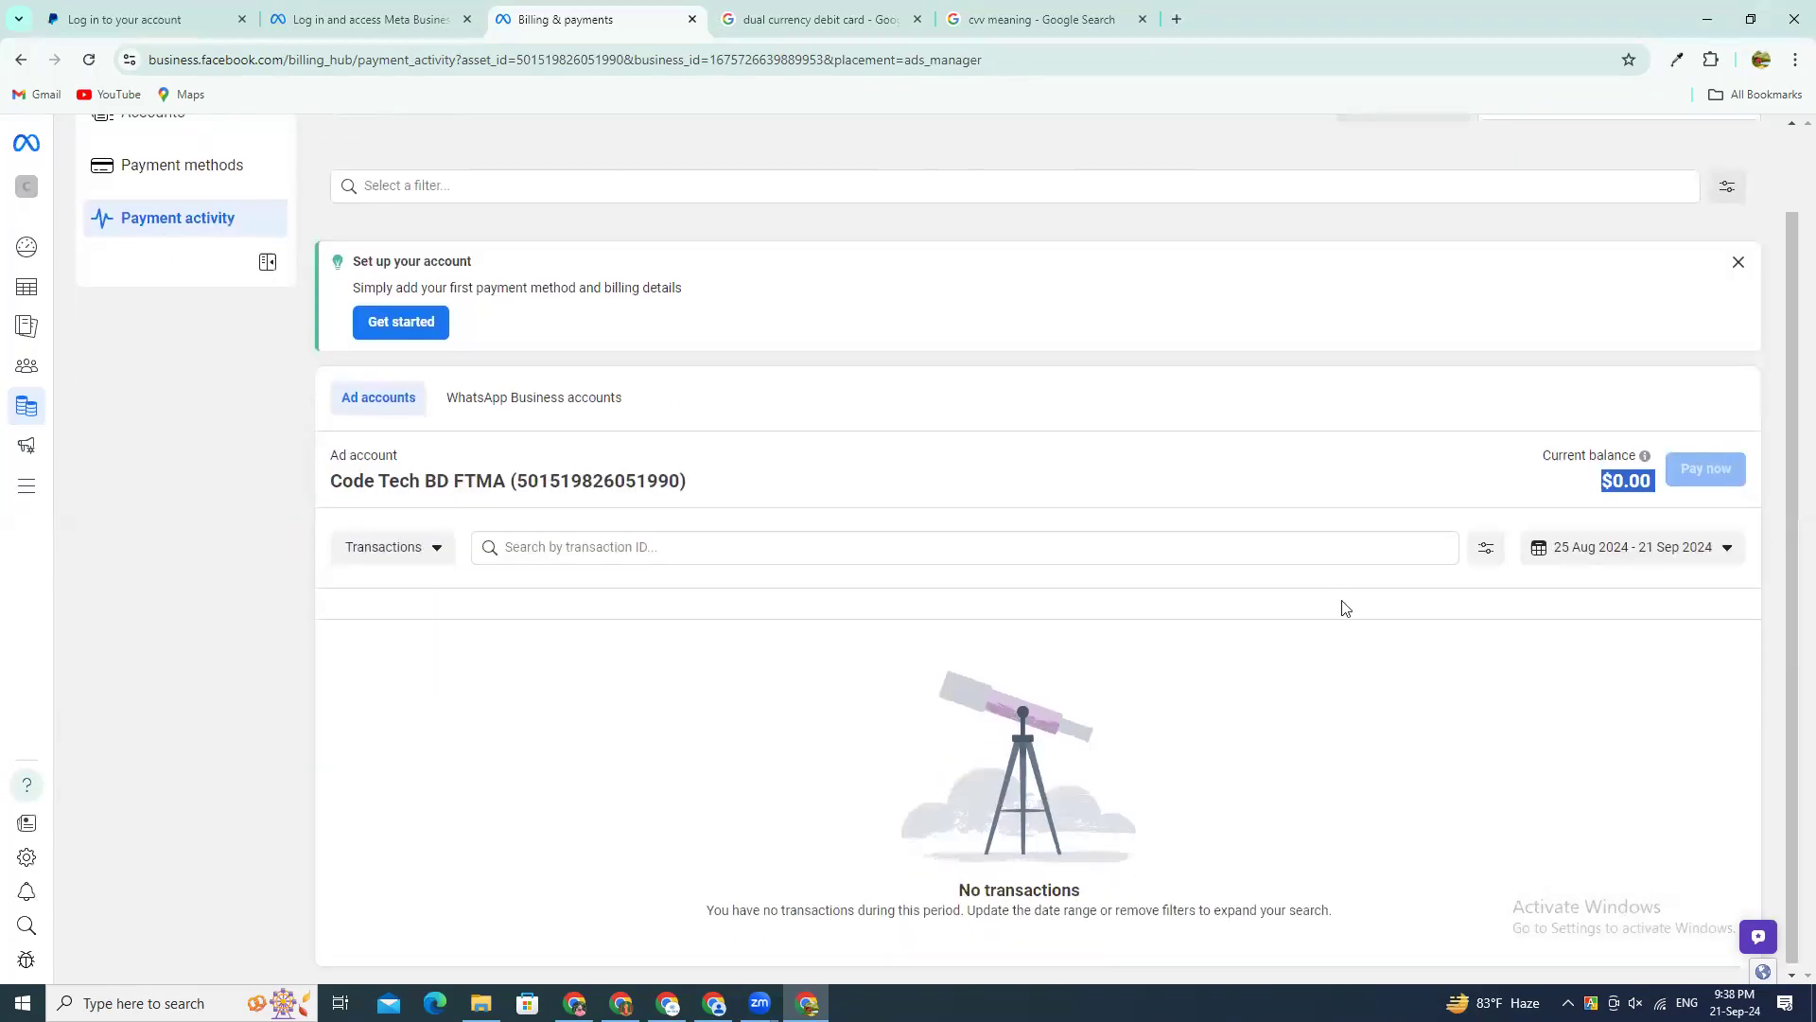
{"action": "scroll", "coordinate": [438, 668], "scroll_direction": "up", "scroll_amount": 1}
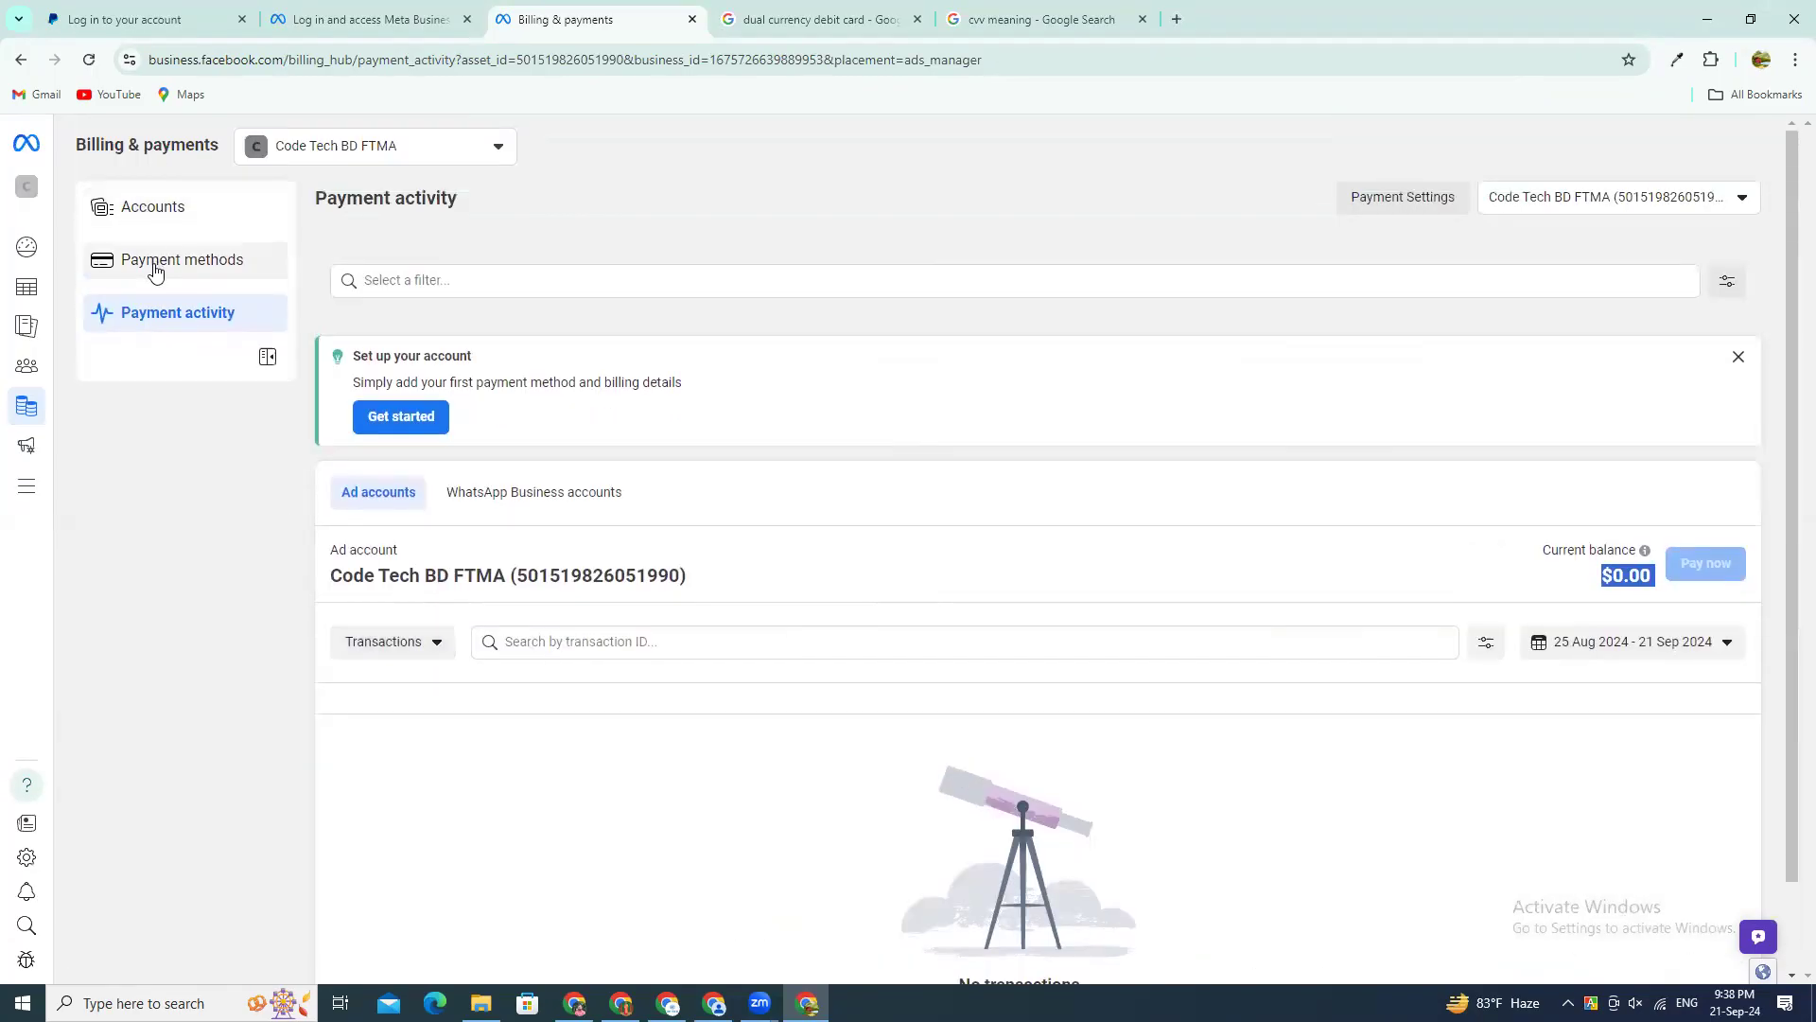
Step: Open the billing Accounts page and view the ad accounts and the WhatsApp Business accounts
{"action": "left_click", "coordinate": [169, 220]}
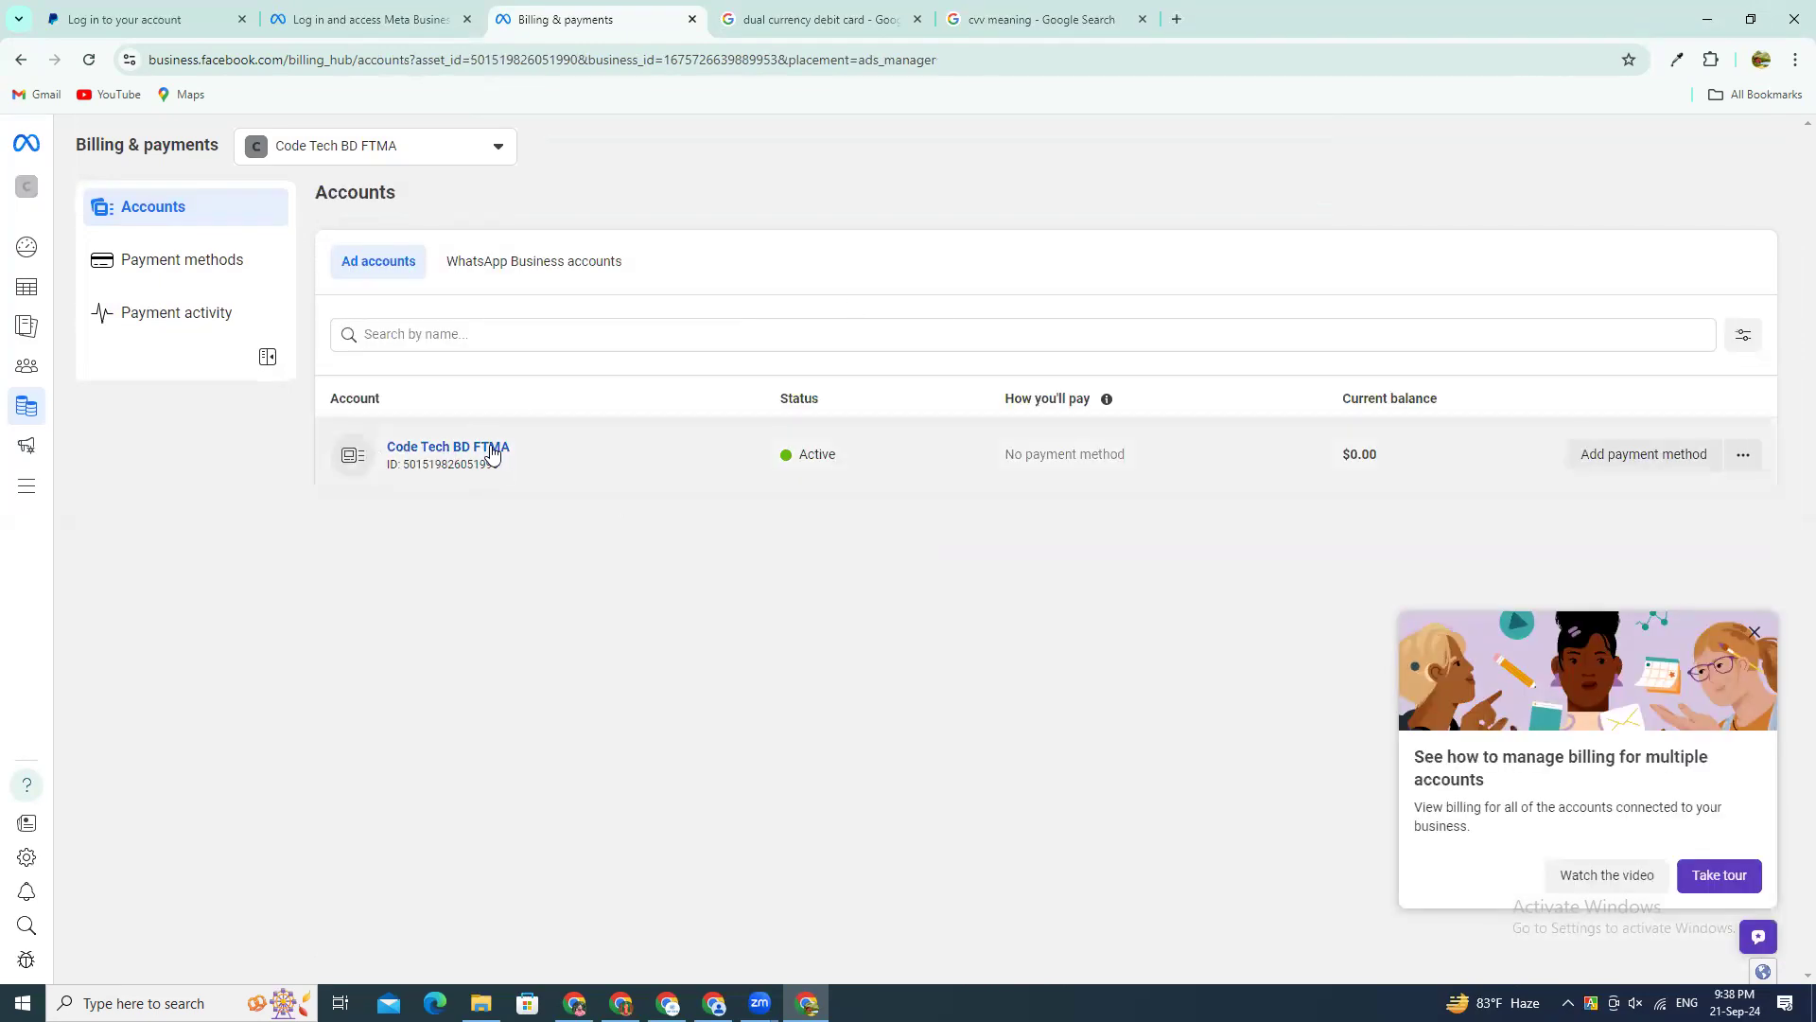
{"action": "left_click", "coordinate": [1626, 463]}
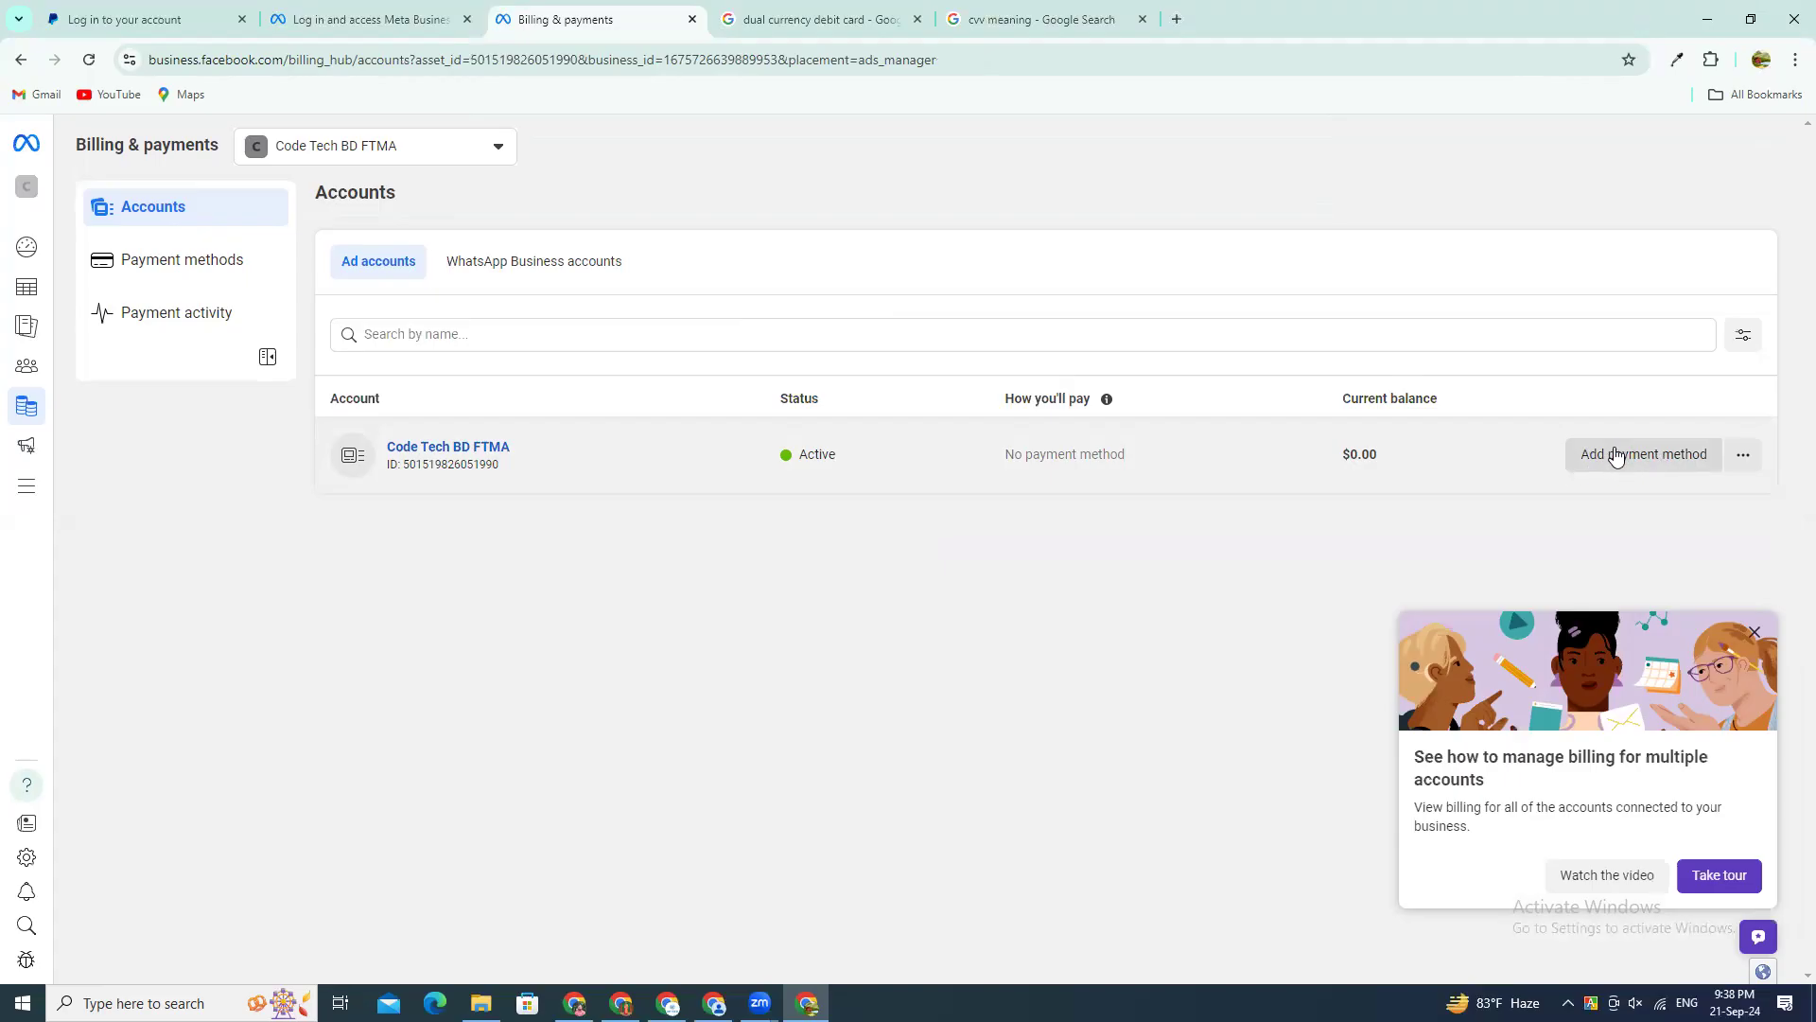
{"action": "left_click", "coordinate": [536, 264]}
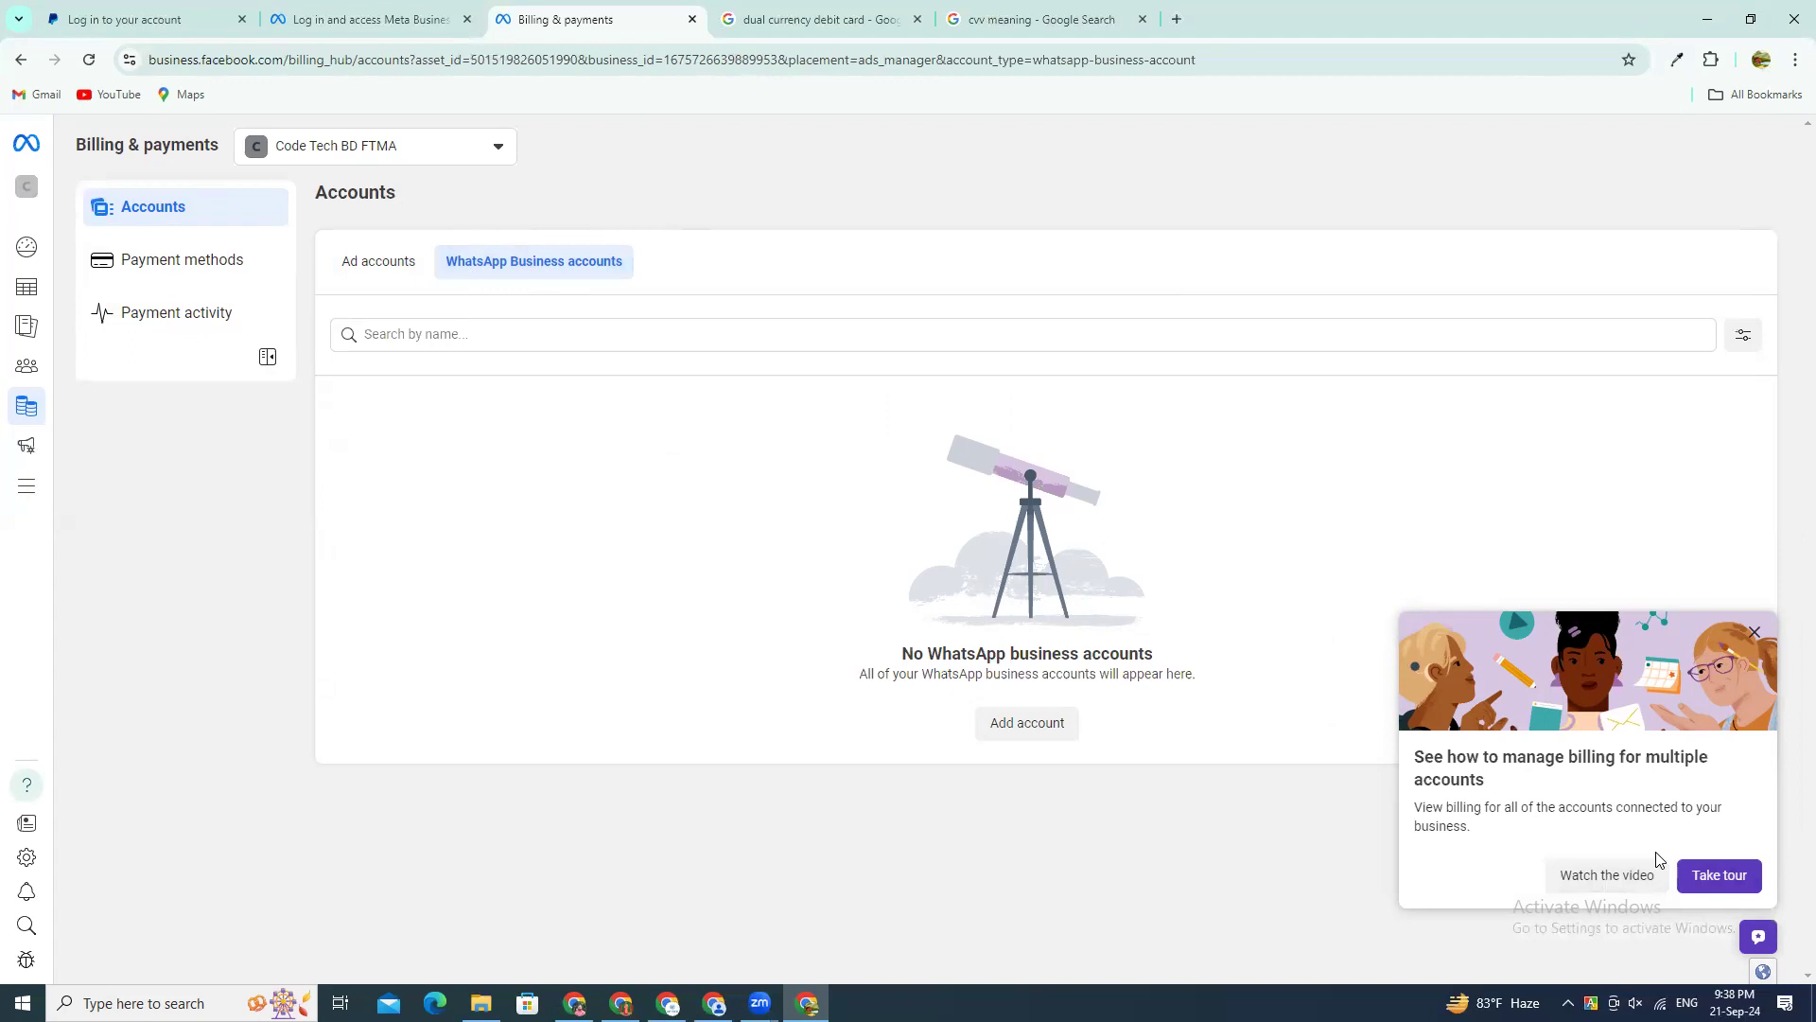
Step: Open the Payment methods page and assign the business portfolio's finance editor role to yourself
{"action": "left_click", "coordinate": [209, 269]}
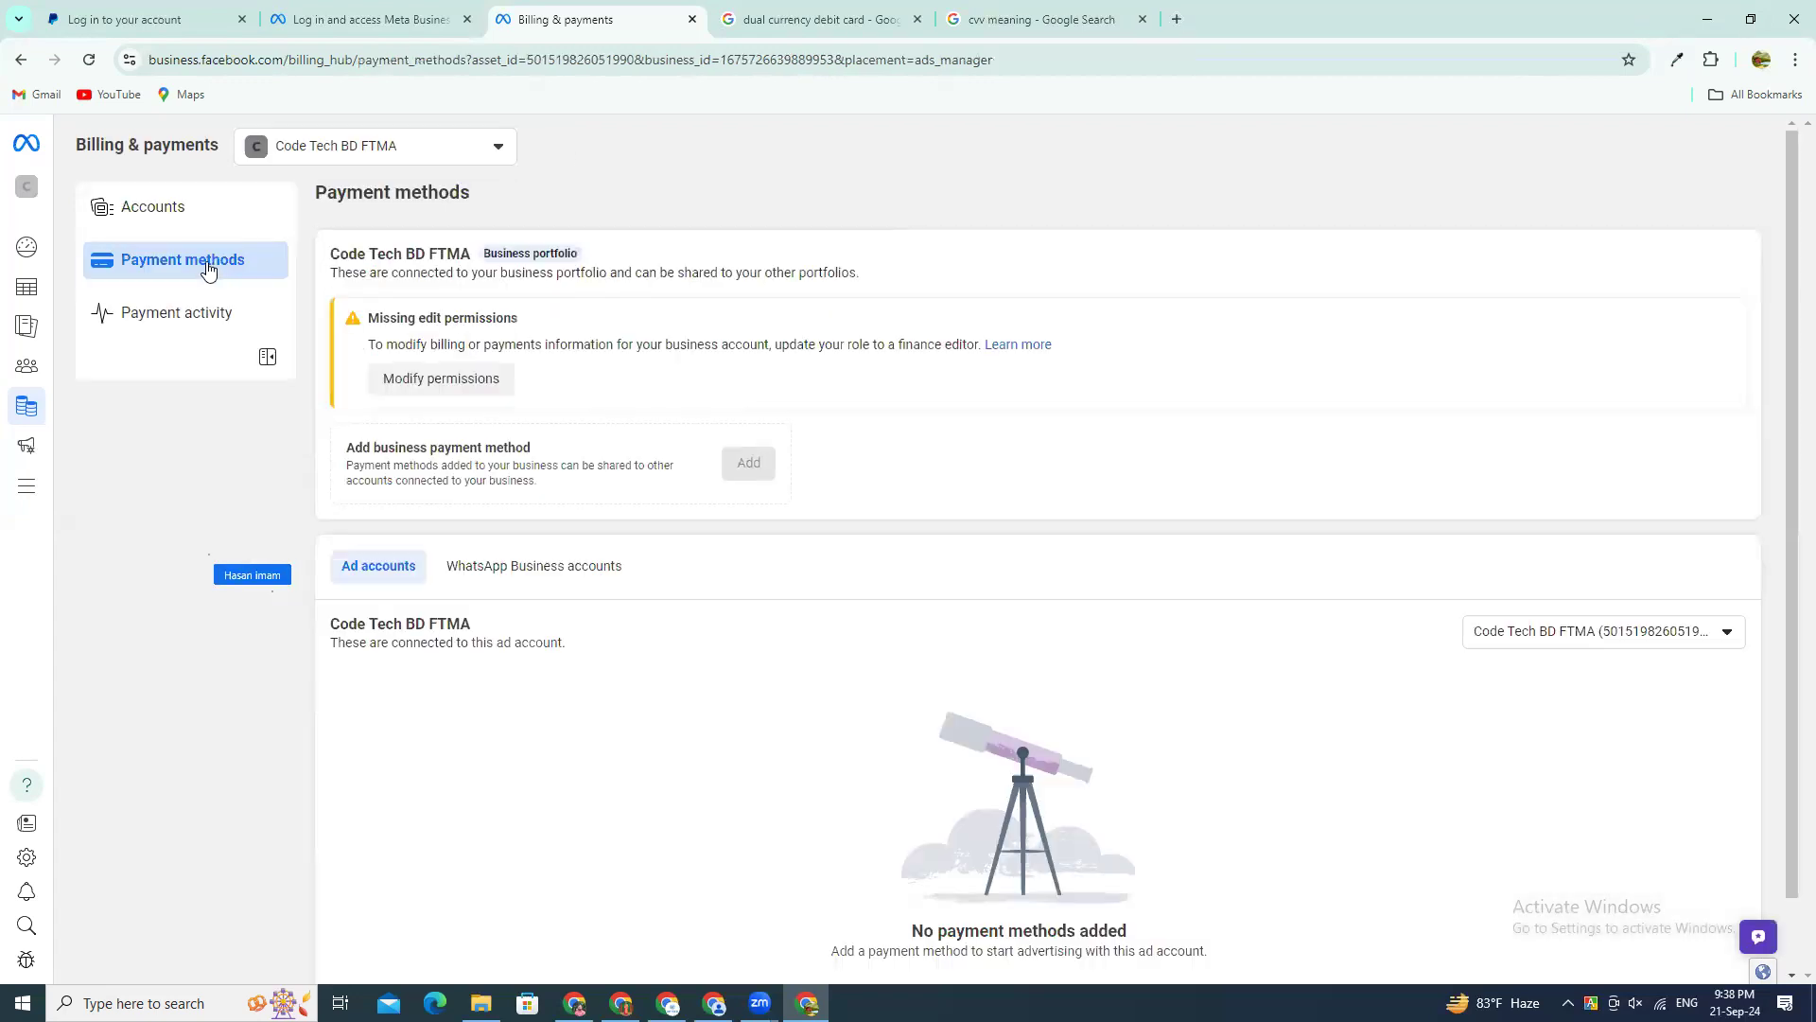
{"action": "scroll", "coordinate": [1676, 637], "scroll_direction": "down", "scroll_amount": 1}
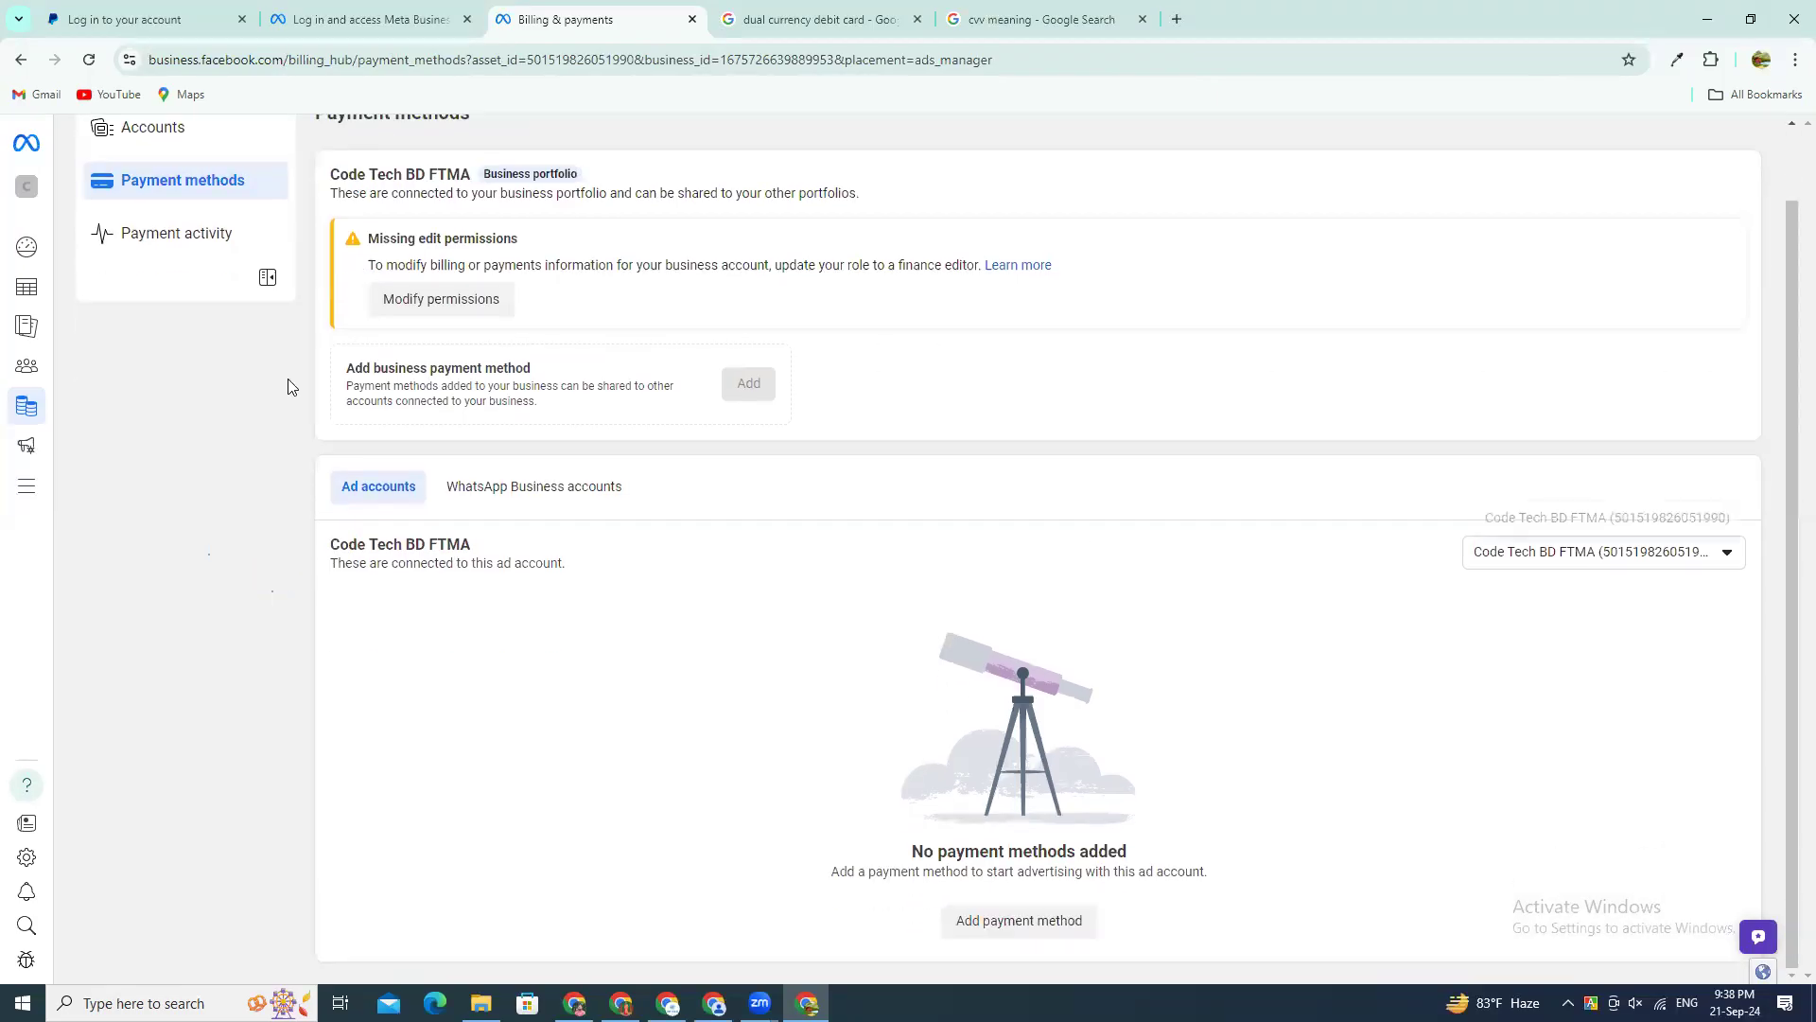
{"action": "mouse_move", "coordinate": [30, 249]}
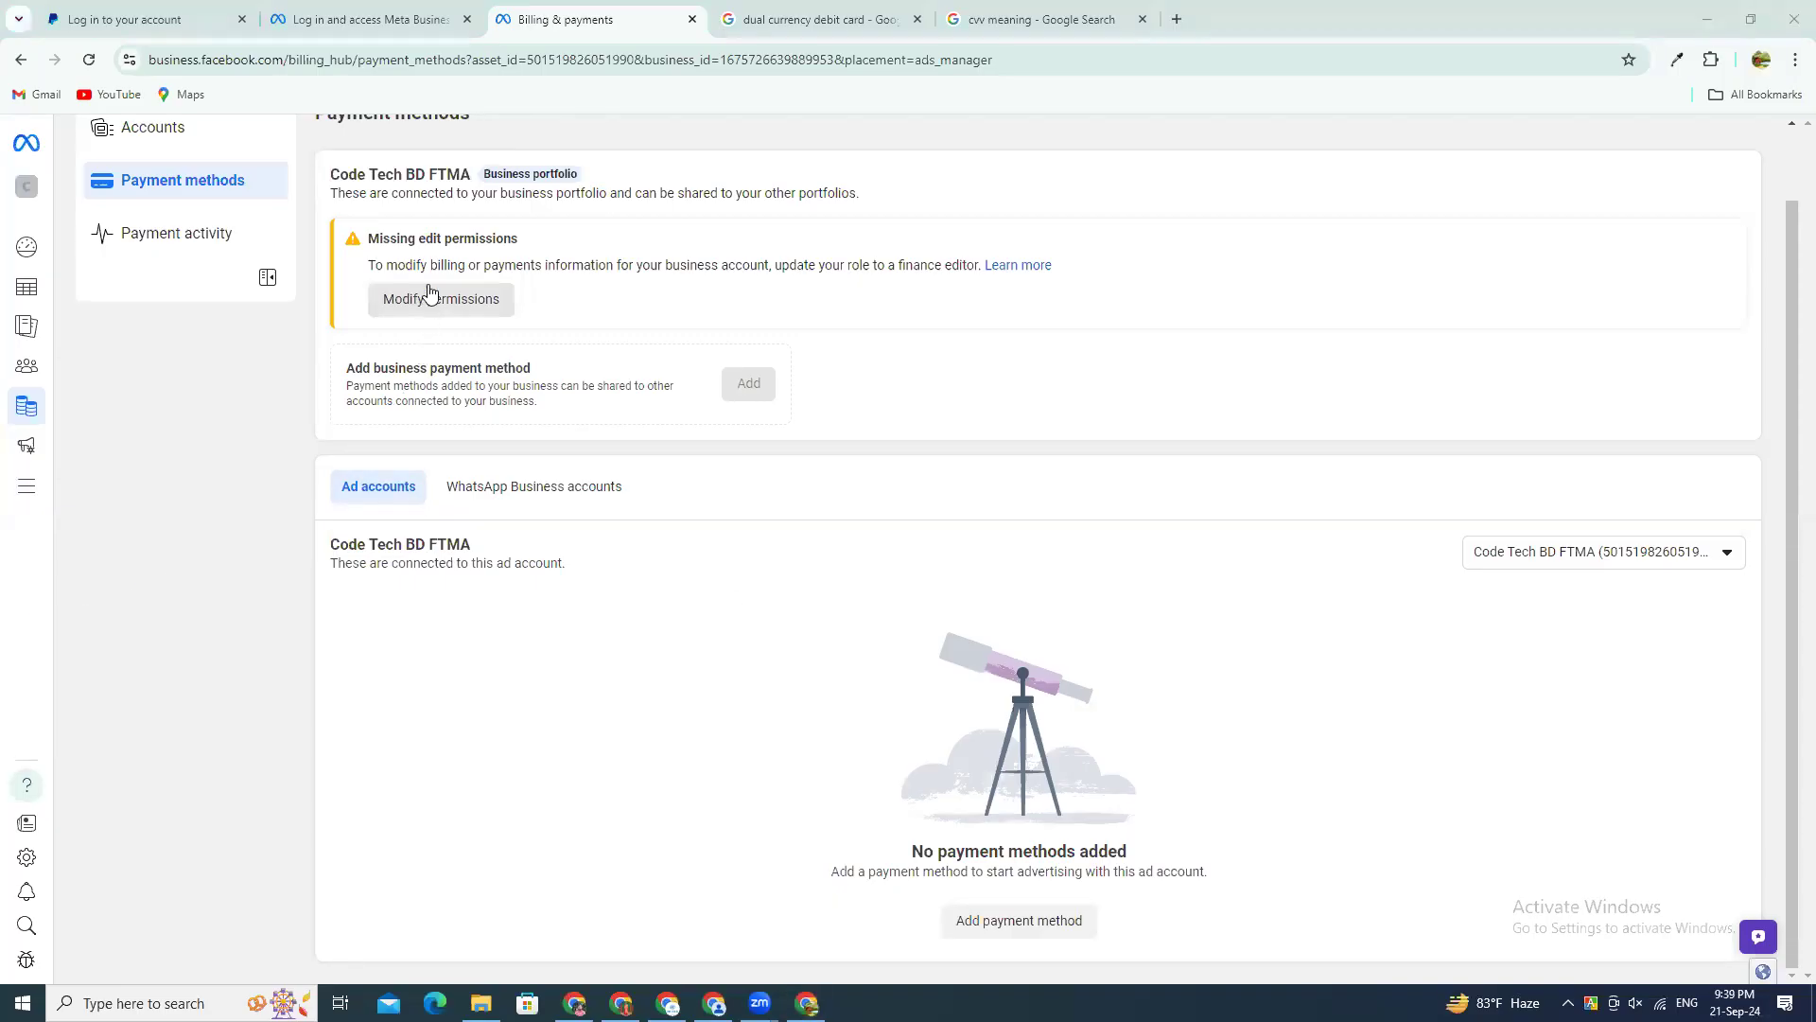
{"action": "left_click", "coordinate": [445, 311]}
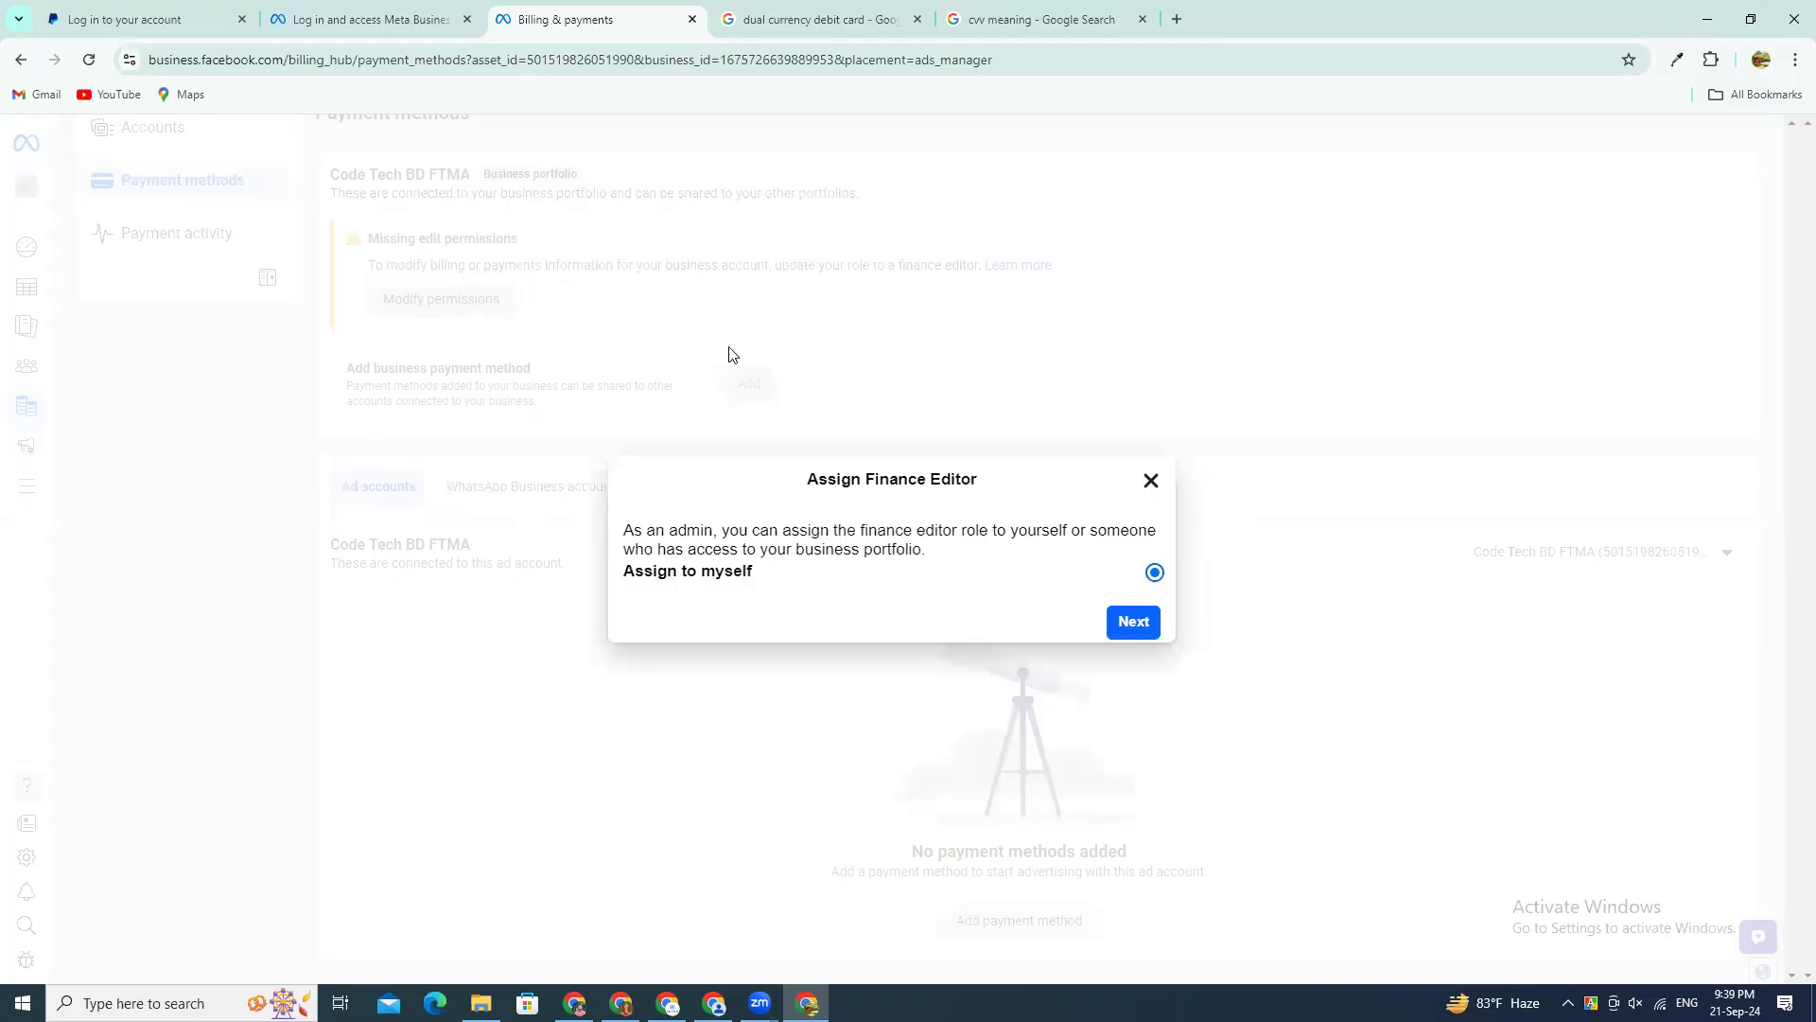
{"action": "left_click", "coordinate": [1122, 615]}
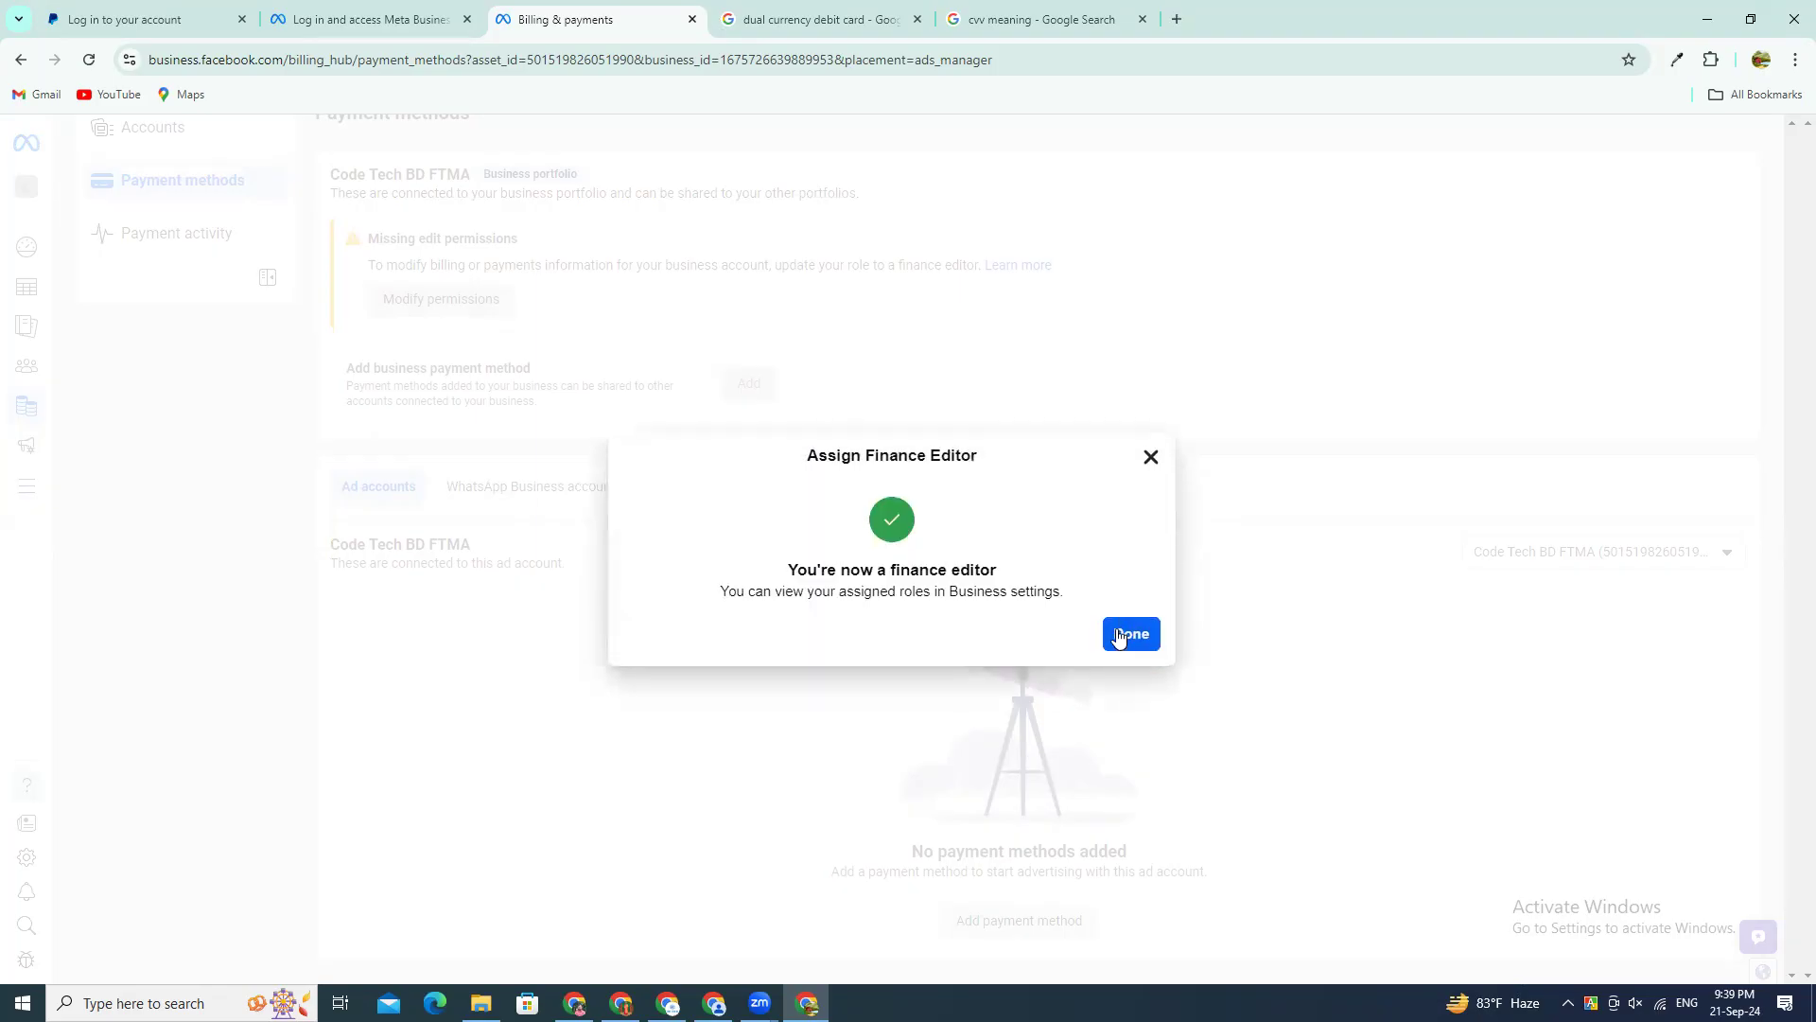
{"action": "left_click", "coordinate": [1119, 634]}
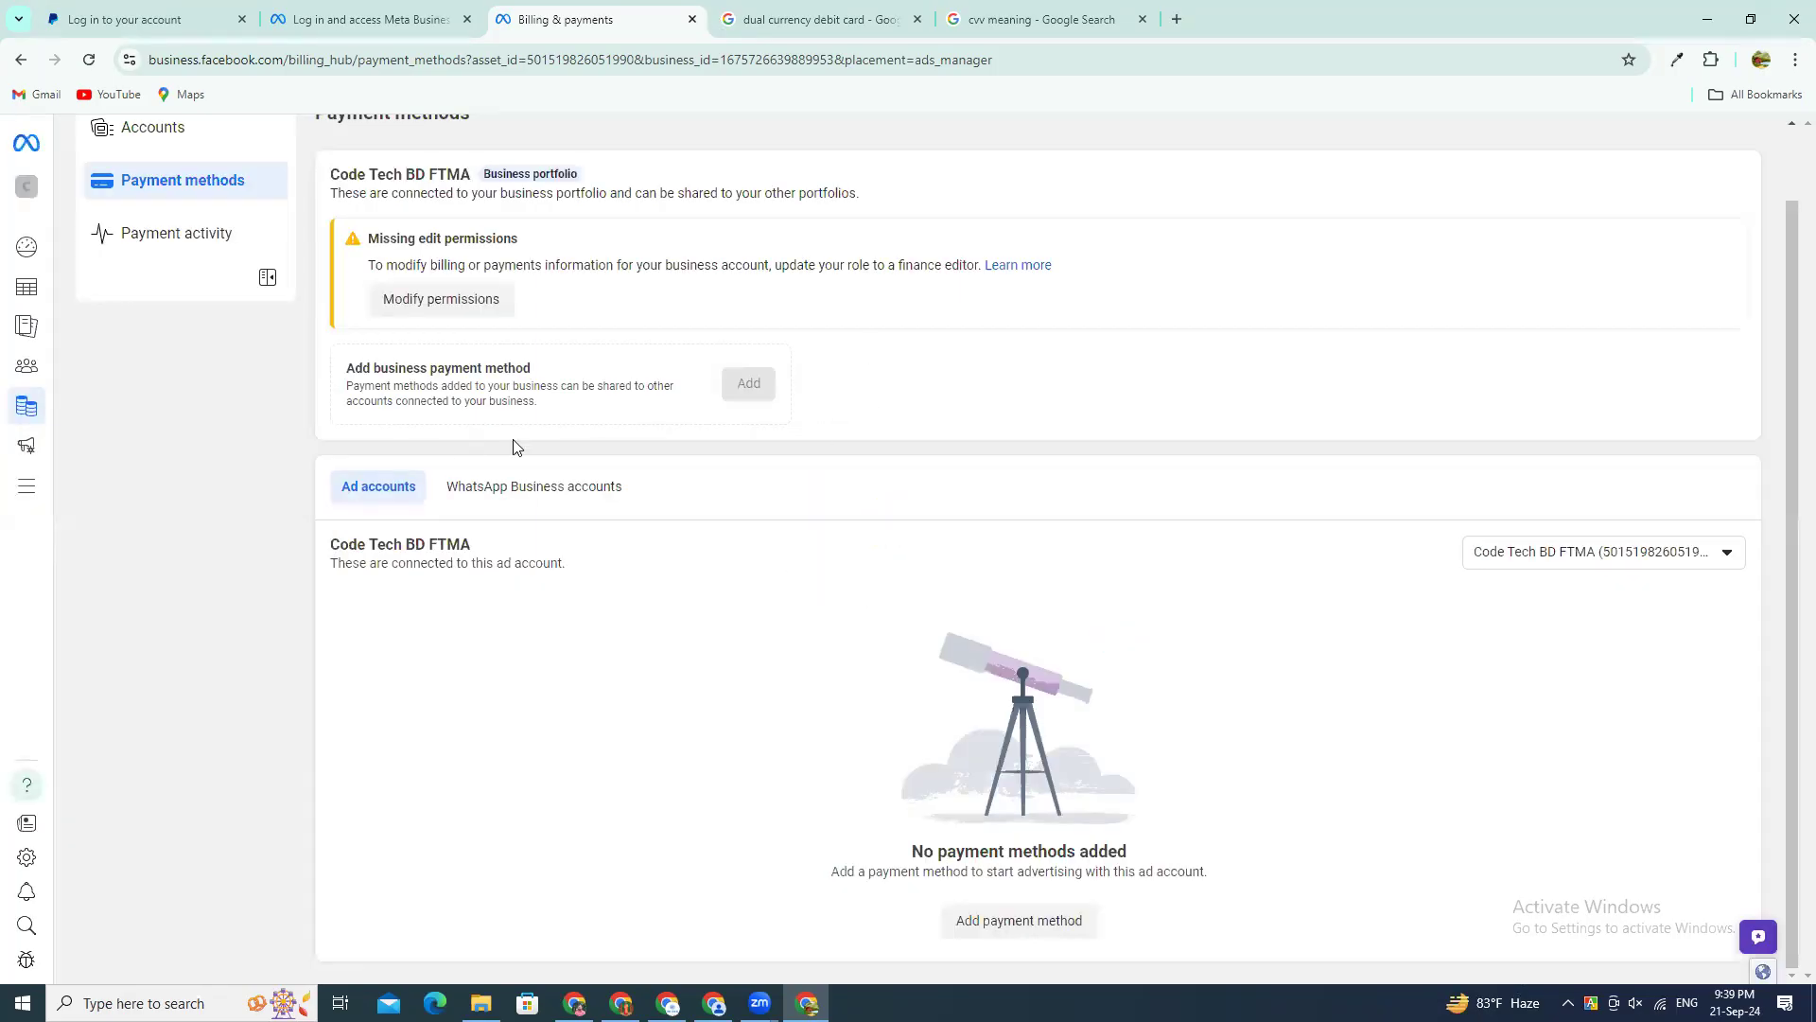
Step: View the selectable ad accounts on the Payment methods page, then open the Add payment information form and close it
{"action": "left_click_drag", "start_coordinate": [356, 364], "coordinate": [600, 372]}
{"action": "left_click", "coordinate": [636, 451]}
{"action": "left_click", "coordinate": [1549, 556]}
{"action": "left_click", "coordinate": [1545, 697]}
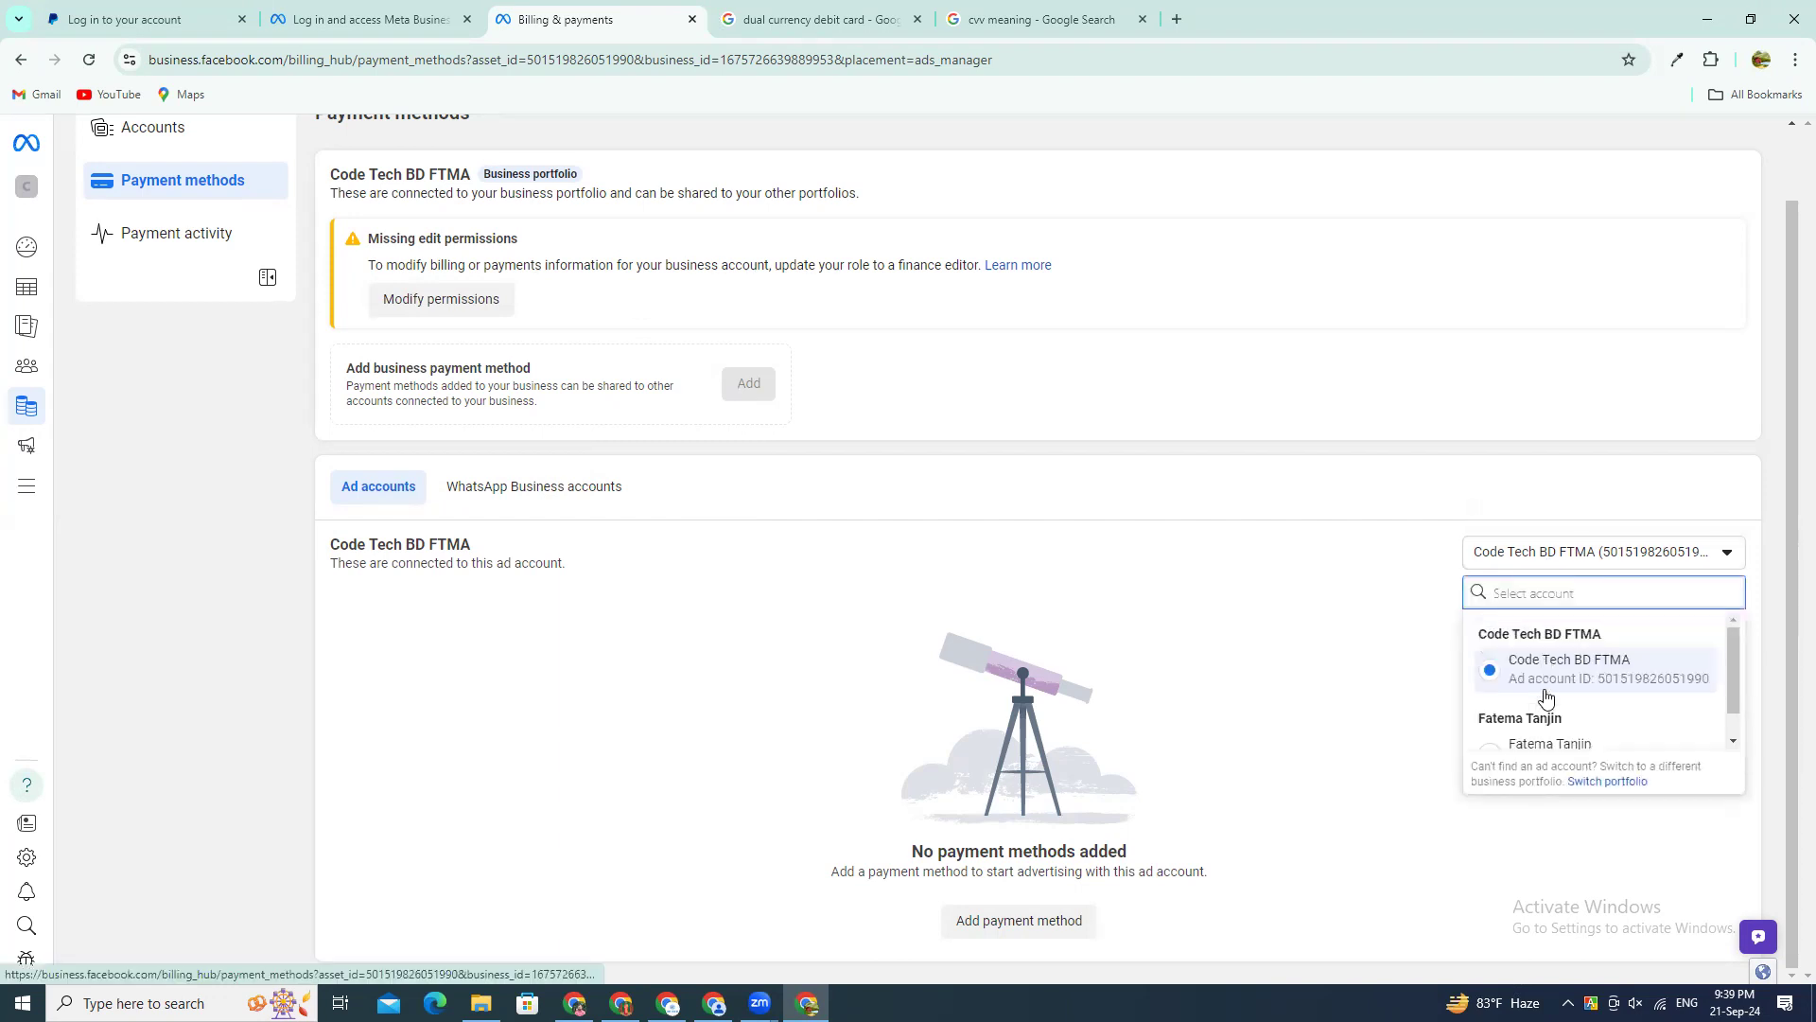
{"action": "scroll", "coordinate": [1561, 714], "scroll_direction": "down", "scroll_amount": 1}
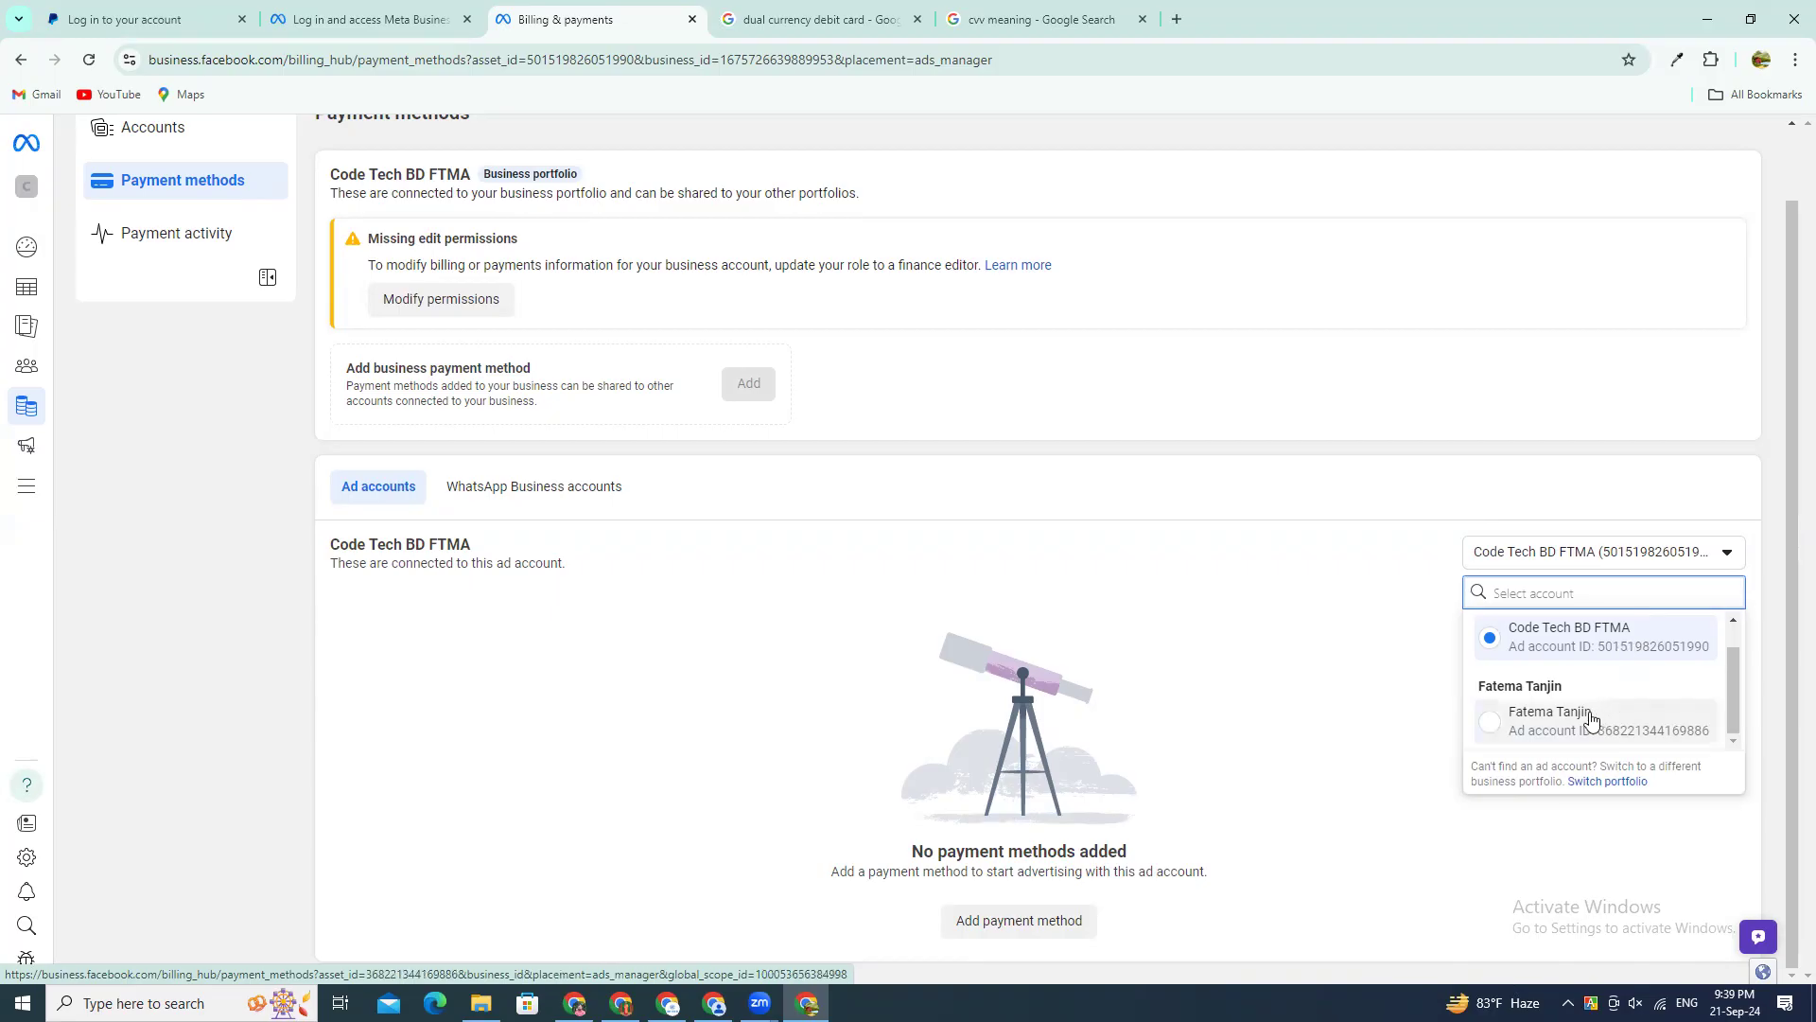
{"action": "left_click", "coordinate": [1491, 555]}
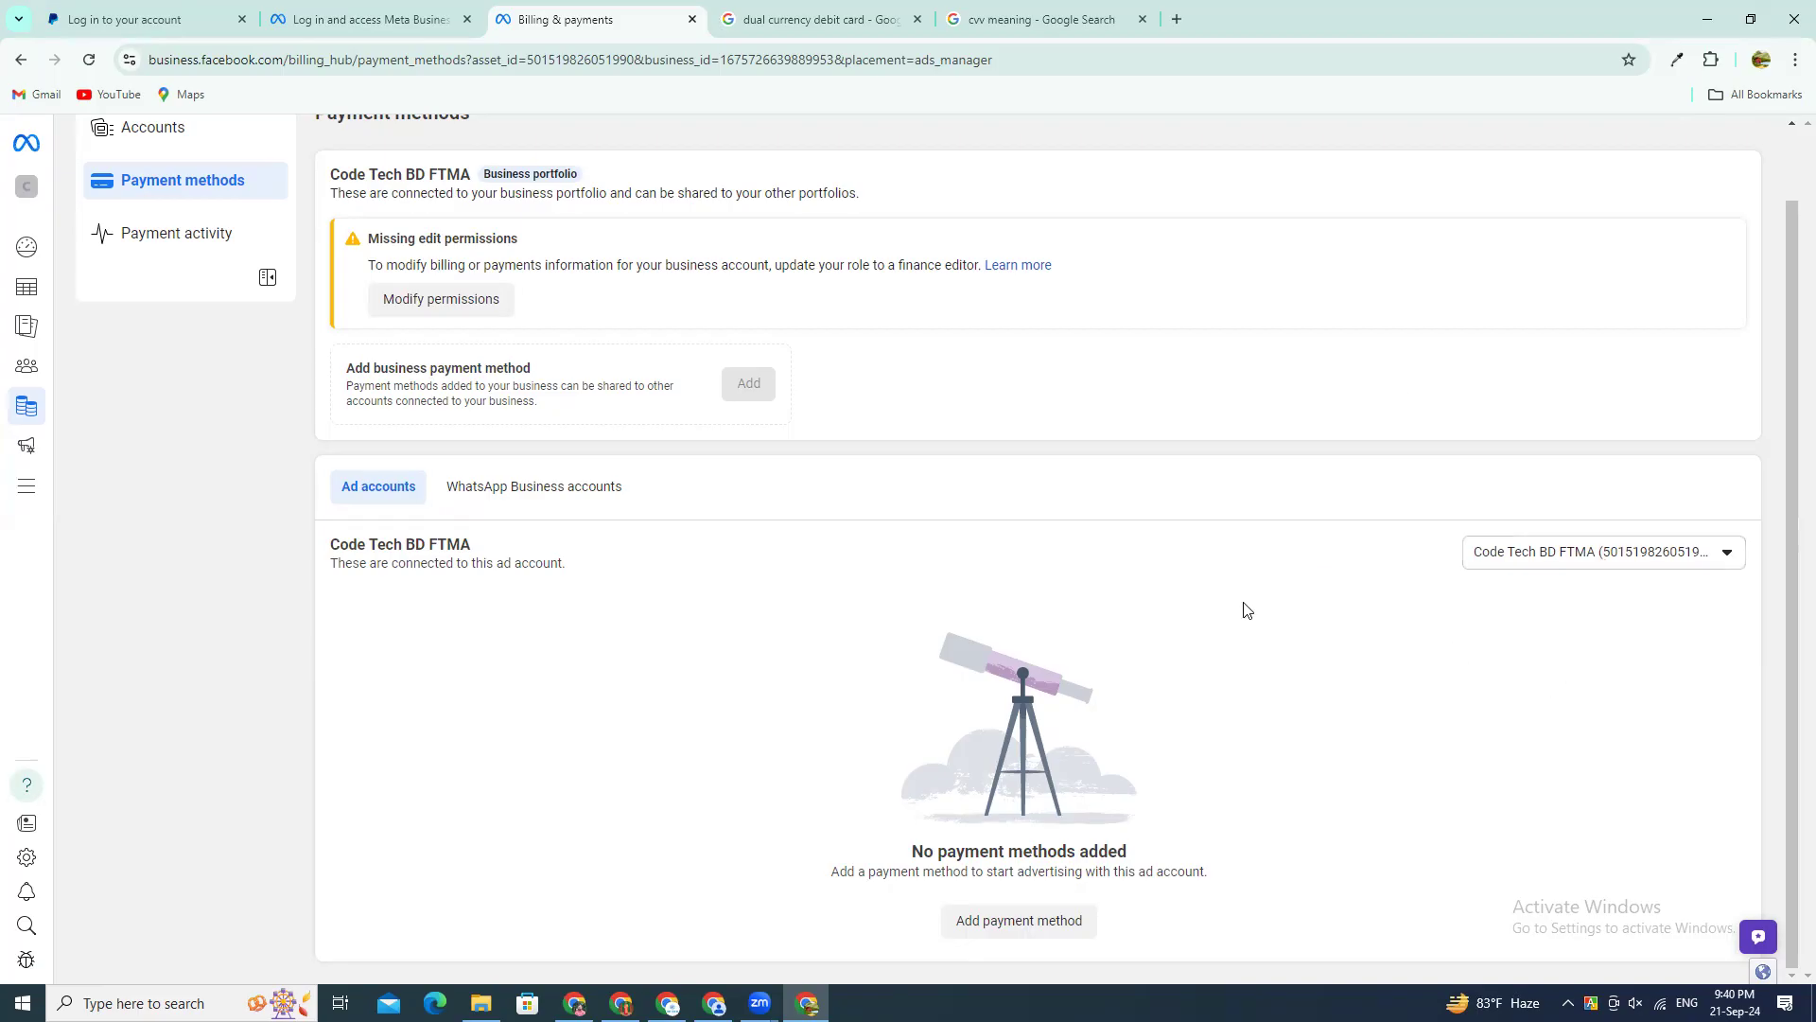
{"action": "left_click", "coordinate": [984, 924]}
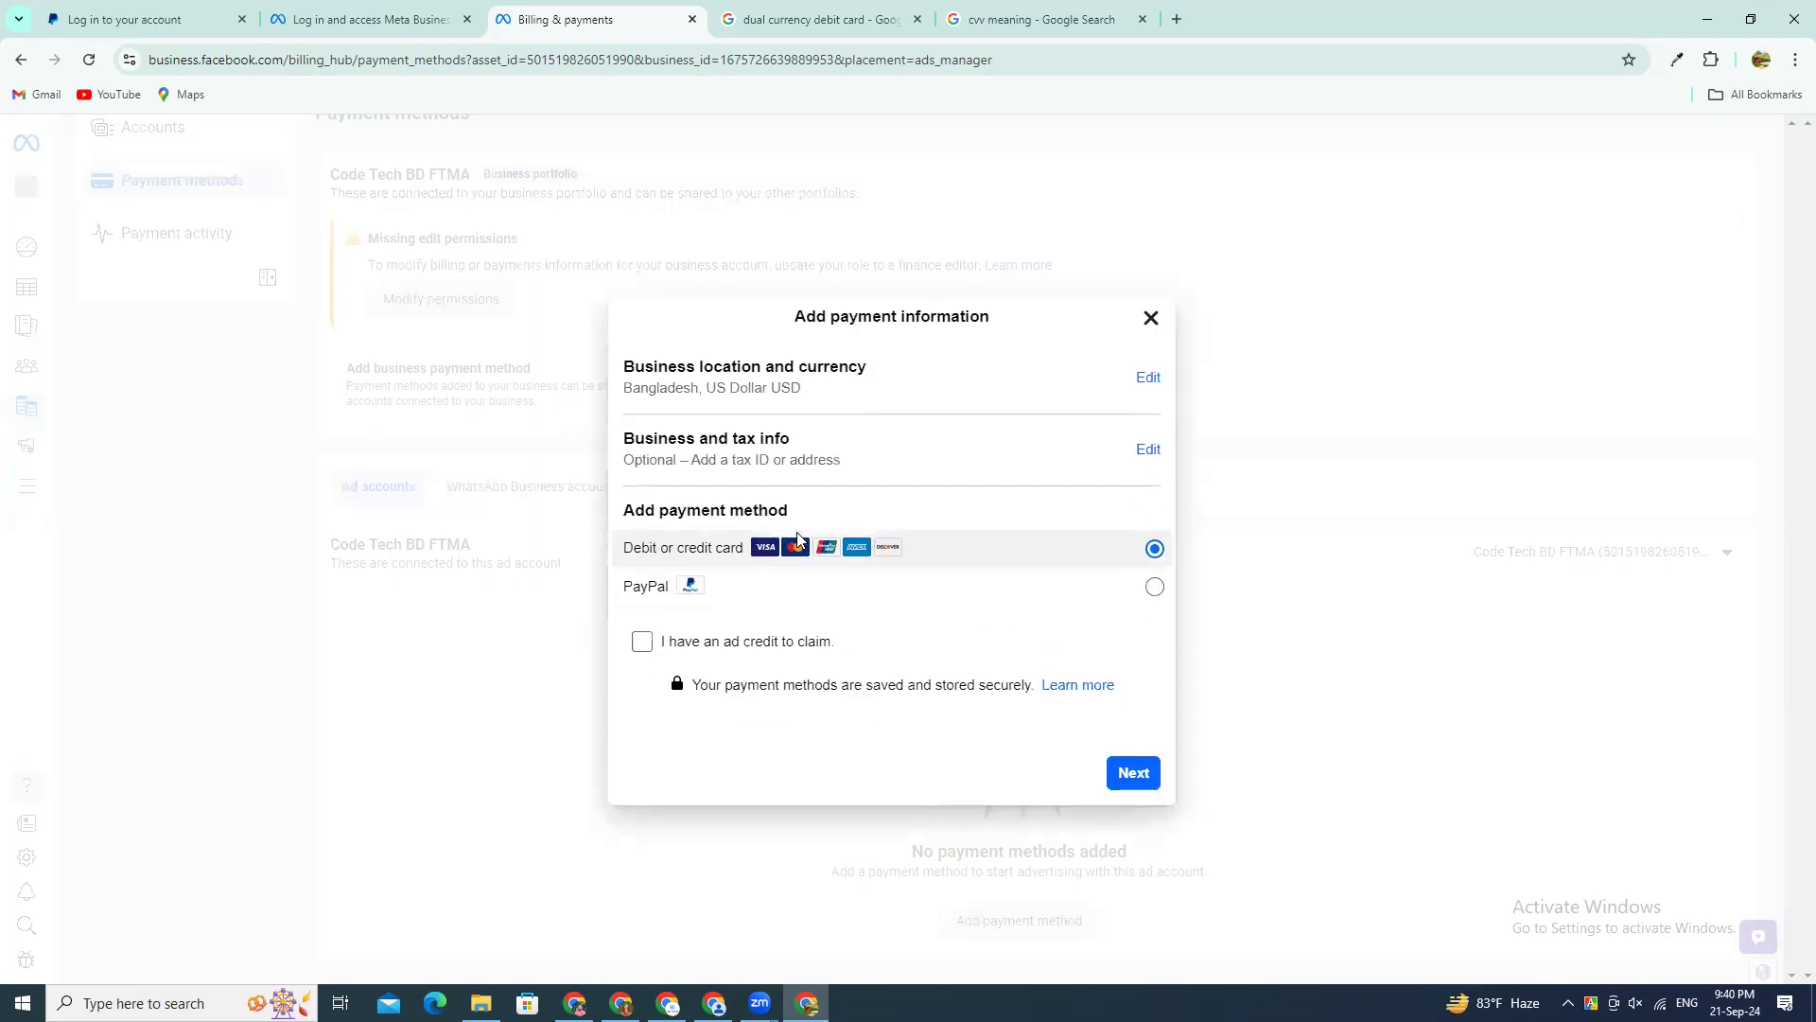
{"action": "left_click", "coordinate": [1151, 317]}
Step: Return to Payment activity and highlight the ad account's current balance while examining the transactions area
{"action": "scroll", "coordinate": [186, 353], "scroll_direction": "up", "scroll_amount": 1}
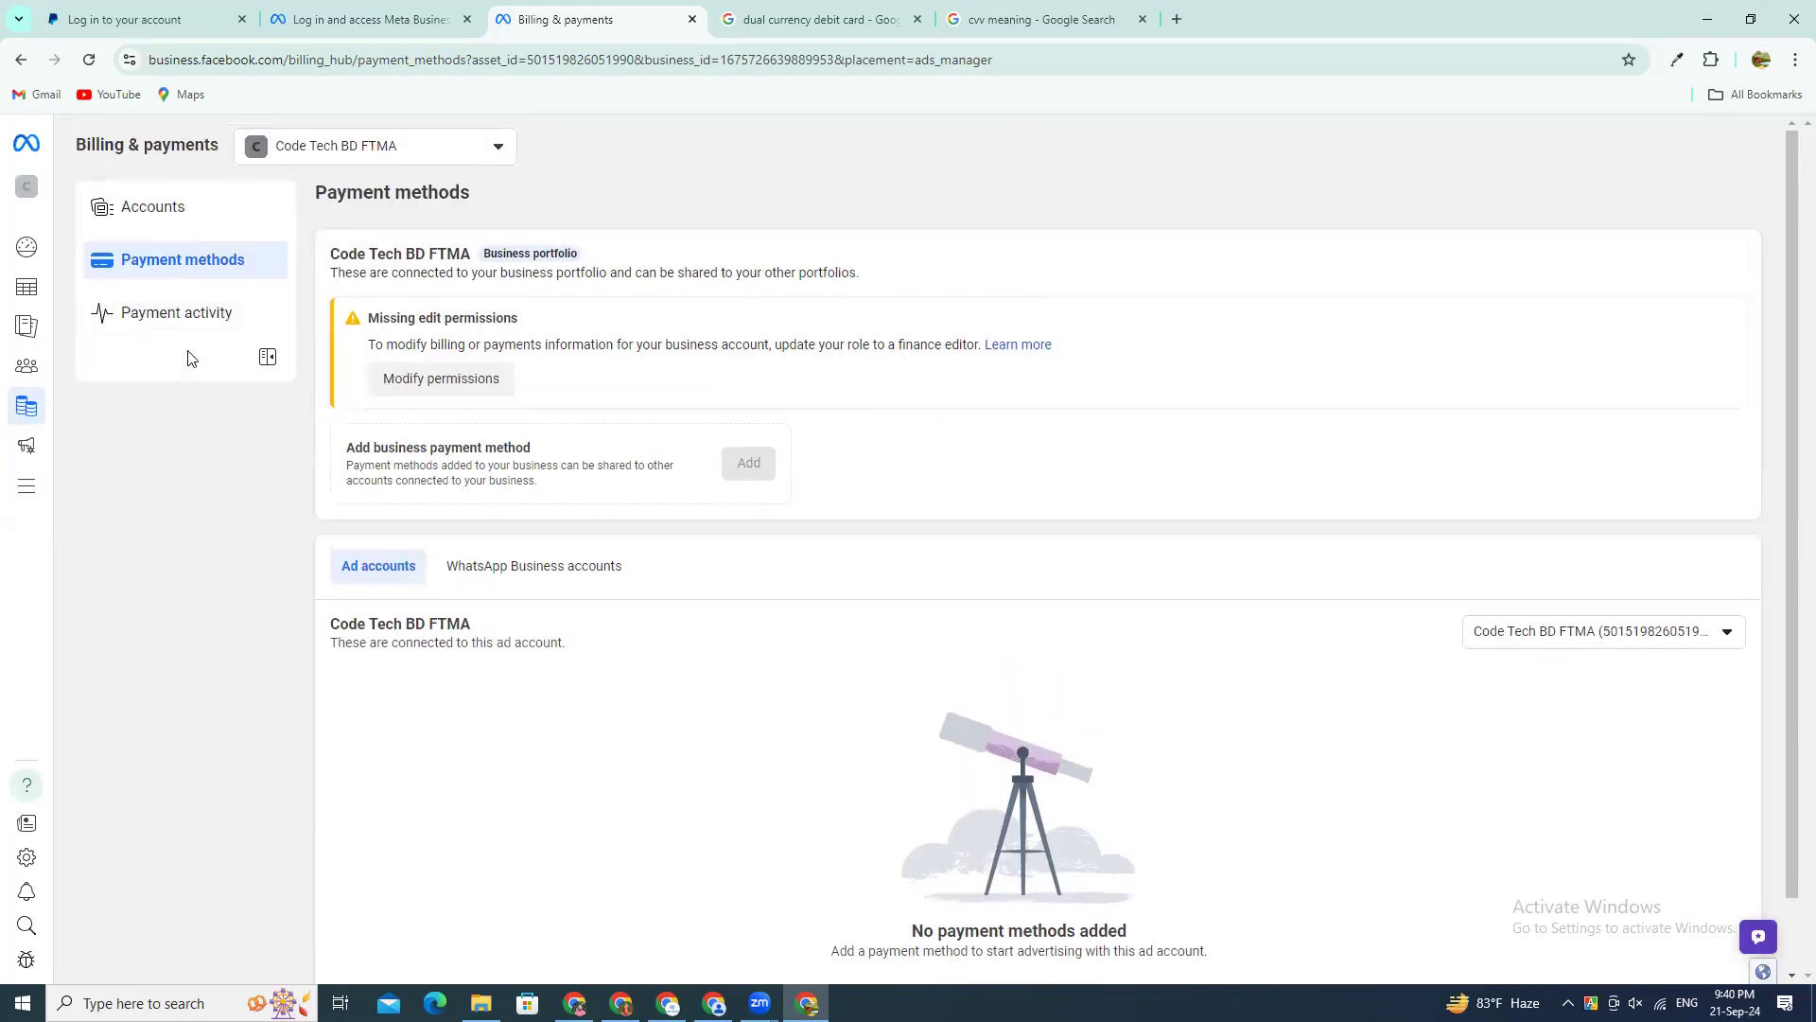
{"action": "left_click", "coordinate": [187, 327]}
{"action": "scroll", "coordinate": [779, 678], "scroll_direction": "down", "scroll_amount": 1}
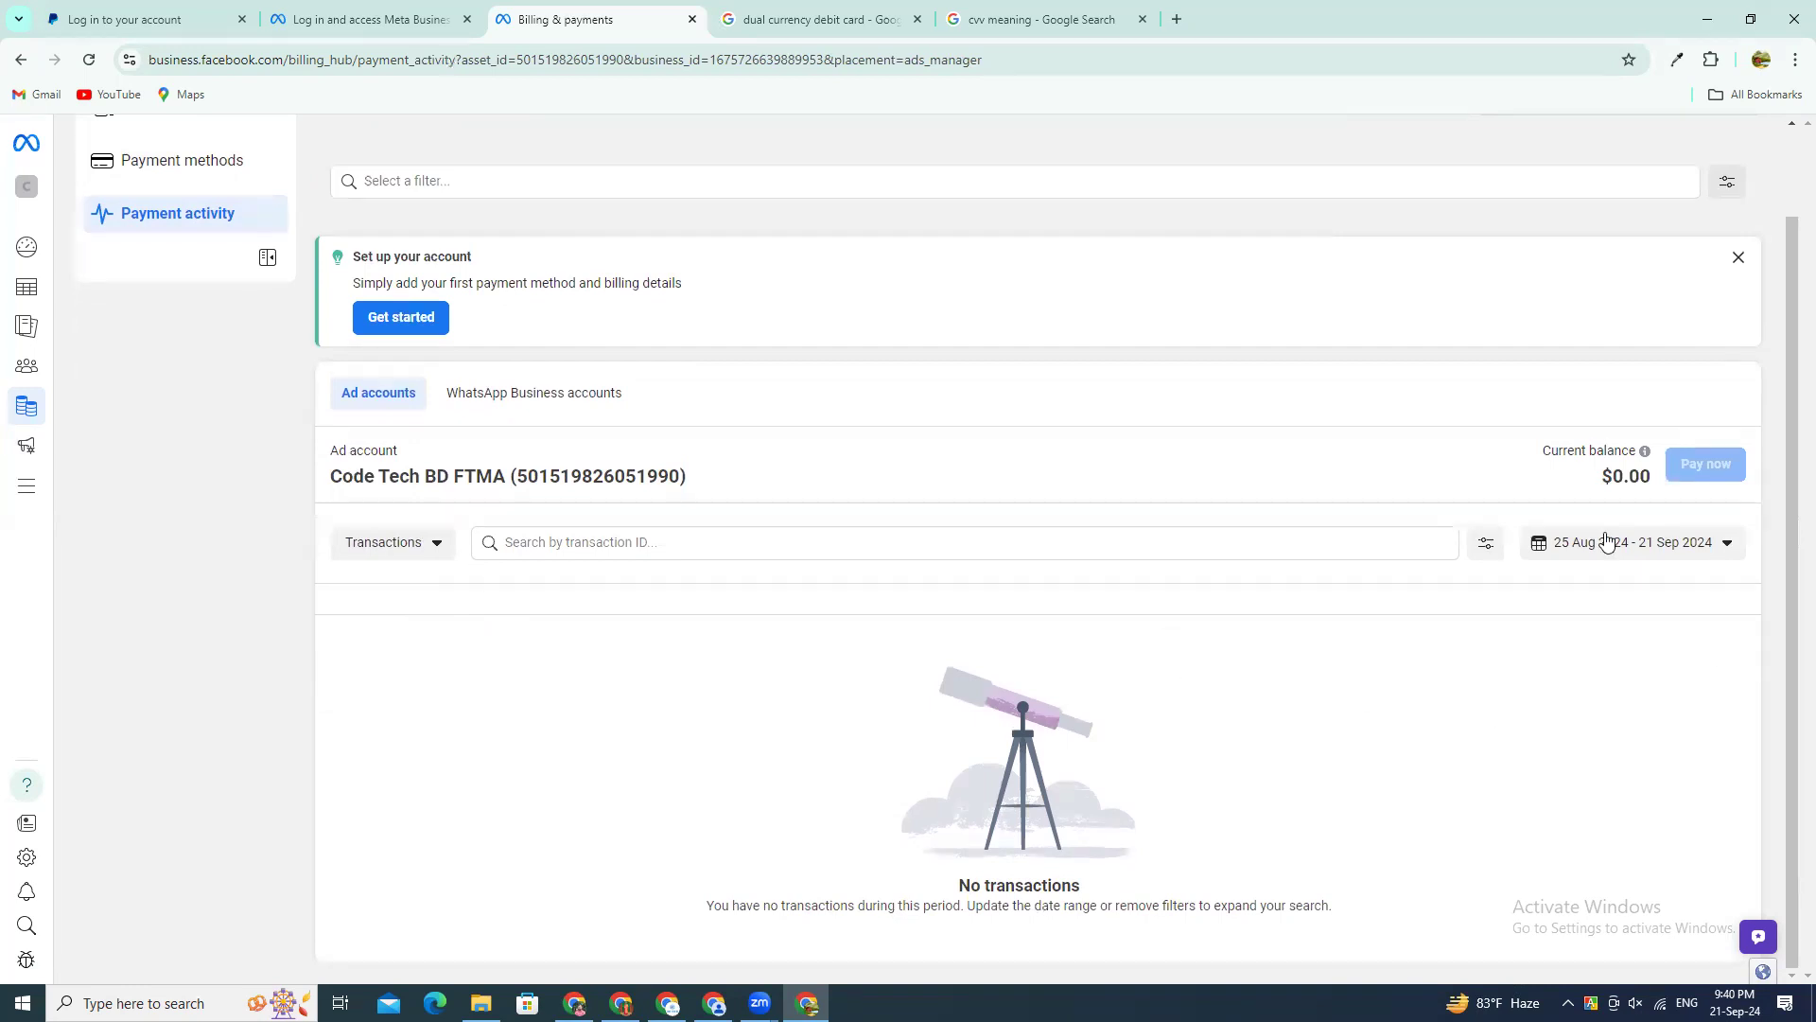
{"action": "mouse_move", "coordinate": [1649, 477]}
{"action": "left_mouse_down"}
{"action": "mouse_move", "coordinate": [1598, 485]}
{"action": "mouse_move", "coordinate": [1644, 475]}
{"action": "left_mouse_up"}
{"action": "left_click", "coordinate": [1596, 484]}
{"action": "left_click", "coordinate": [1578, 477]}
{"action": "left_click", "coordinate": [1598, 485]}
{"action": "left_click", "coordinate": [1580, 476]}
{"action": "triple_click", "coordinate": [1638, 476]}
{"action": "left_click", "coordinate": [1618, 477]}
{"action": "left_click_drag", "start_coordinate": [1597, 476], "coordinate": [1655, 481]}
{"action": "left_click", "coordinate": [1310, 651]}
{"action": "left_click", "coordinate": [777, 550]}
{"action": "left_click", "coordinate": [830, 702]}
{"action": "left_click_drag", "start_coordinate": [1590, 487], "coordinate": [1639, 479]}
{"action": "scroll", "coordinate": [459, 602], "scroll_direction": "up", "scroll_amount": 1}
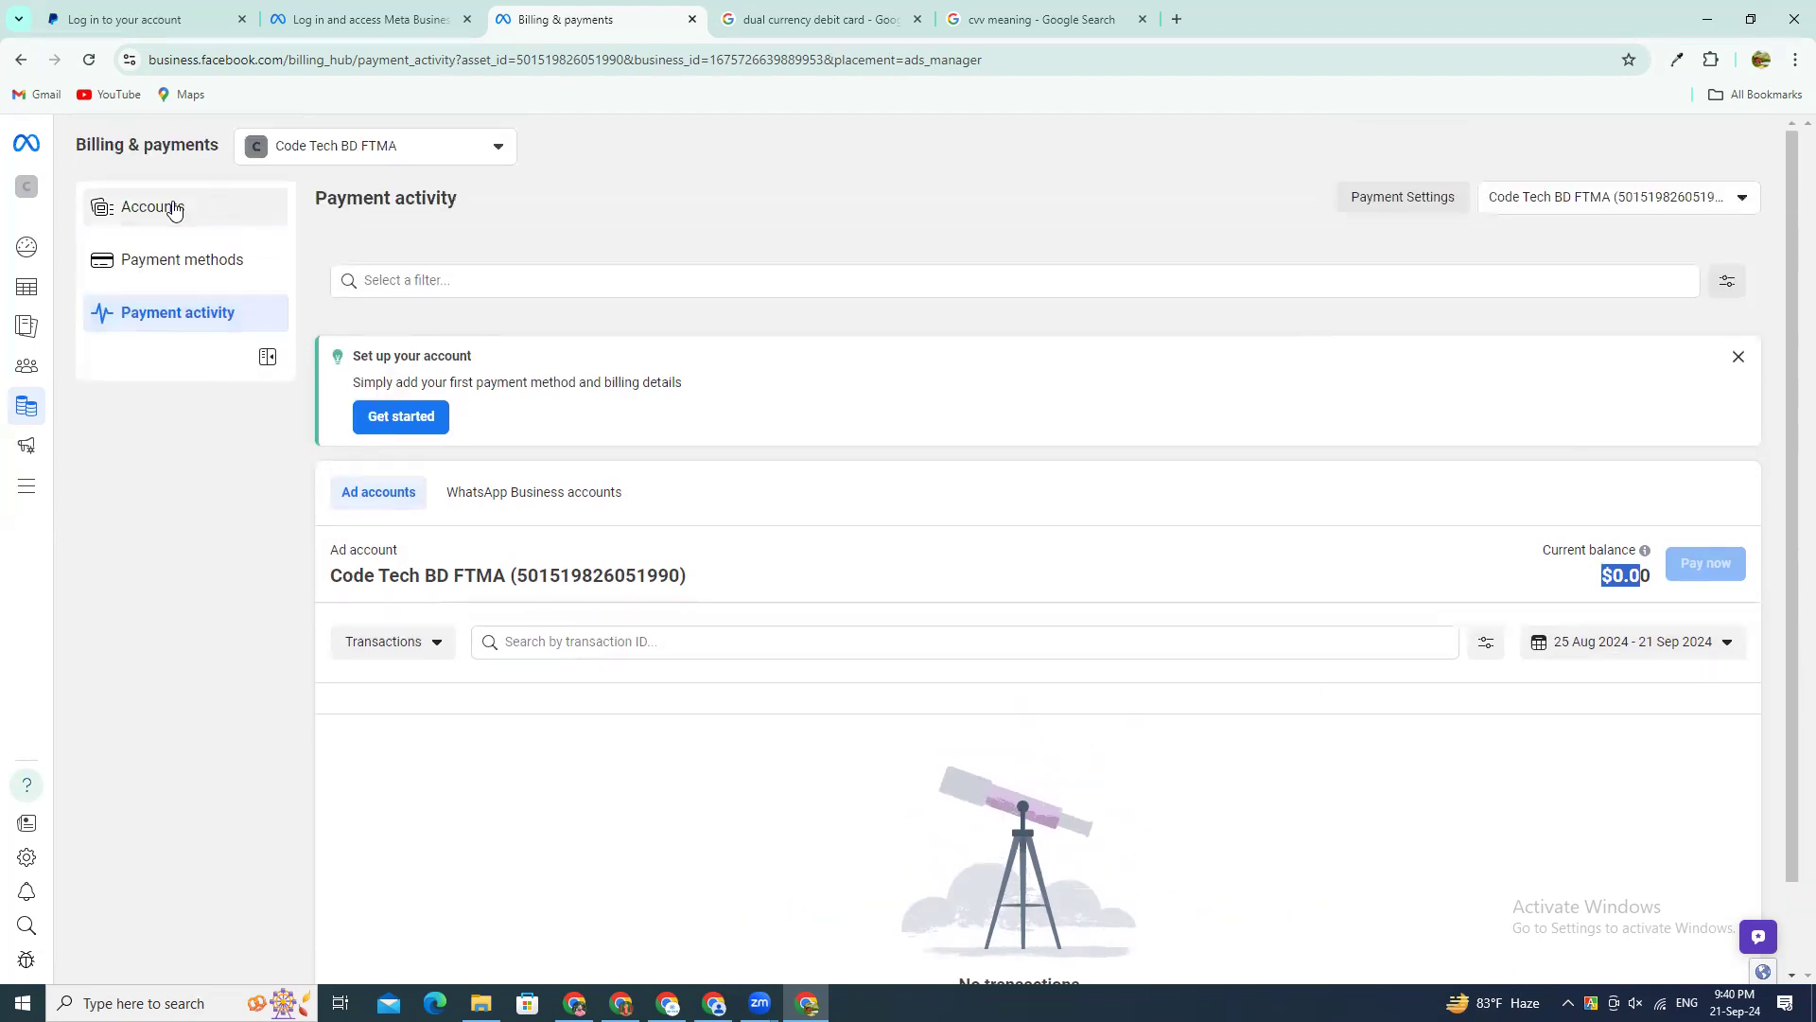
Step: Open the billing Accounts page, view the extra options for the Code Tech BD FTMA ad account, and close them
{"action": "left_click", "coordinate": [174, 210]}
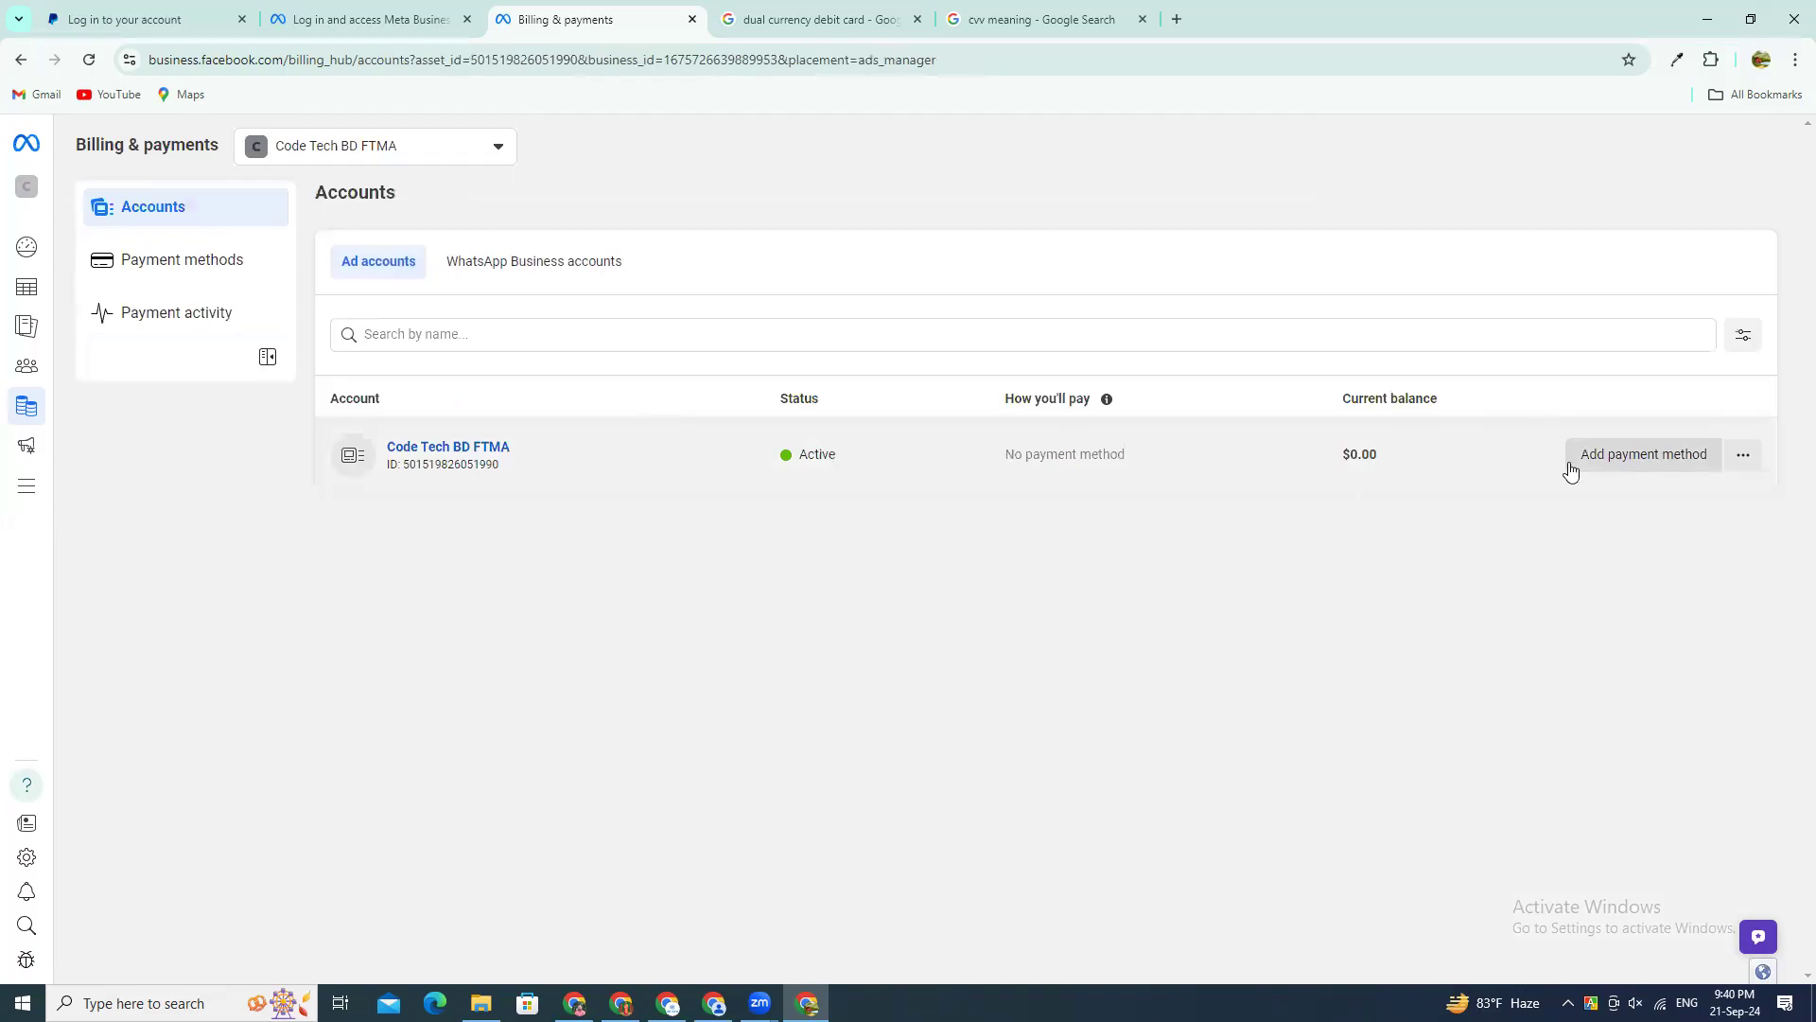
{"action": "left_click", "coordinate": [1741, 455]}
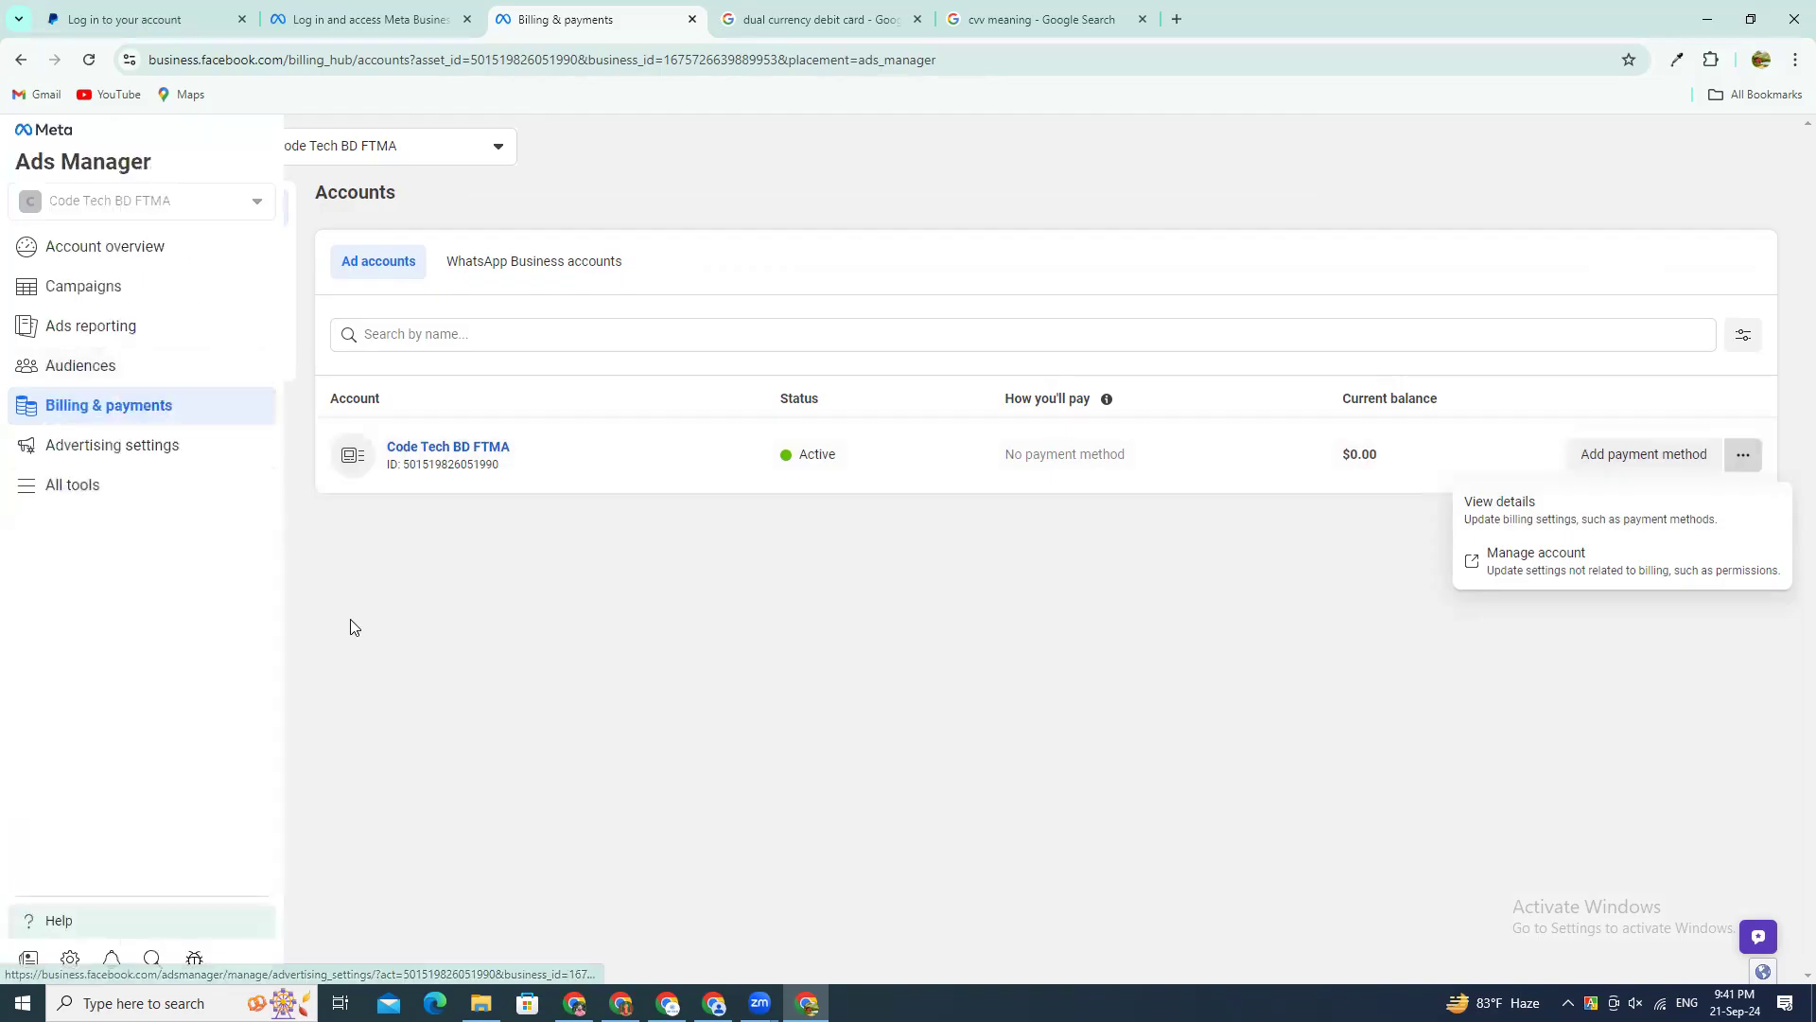
{"action": "left_click", "coordinate": [355, 624]}
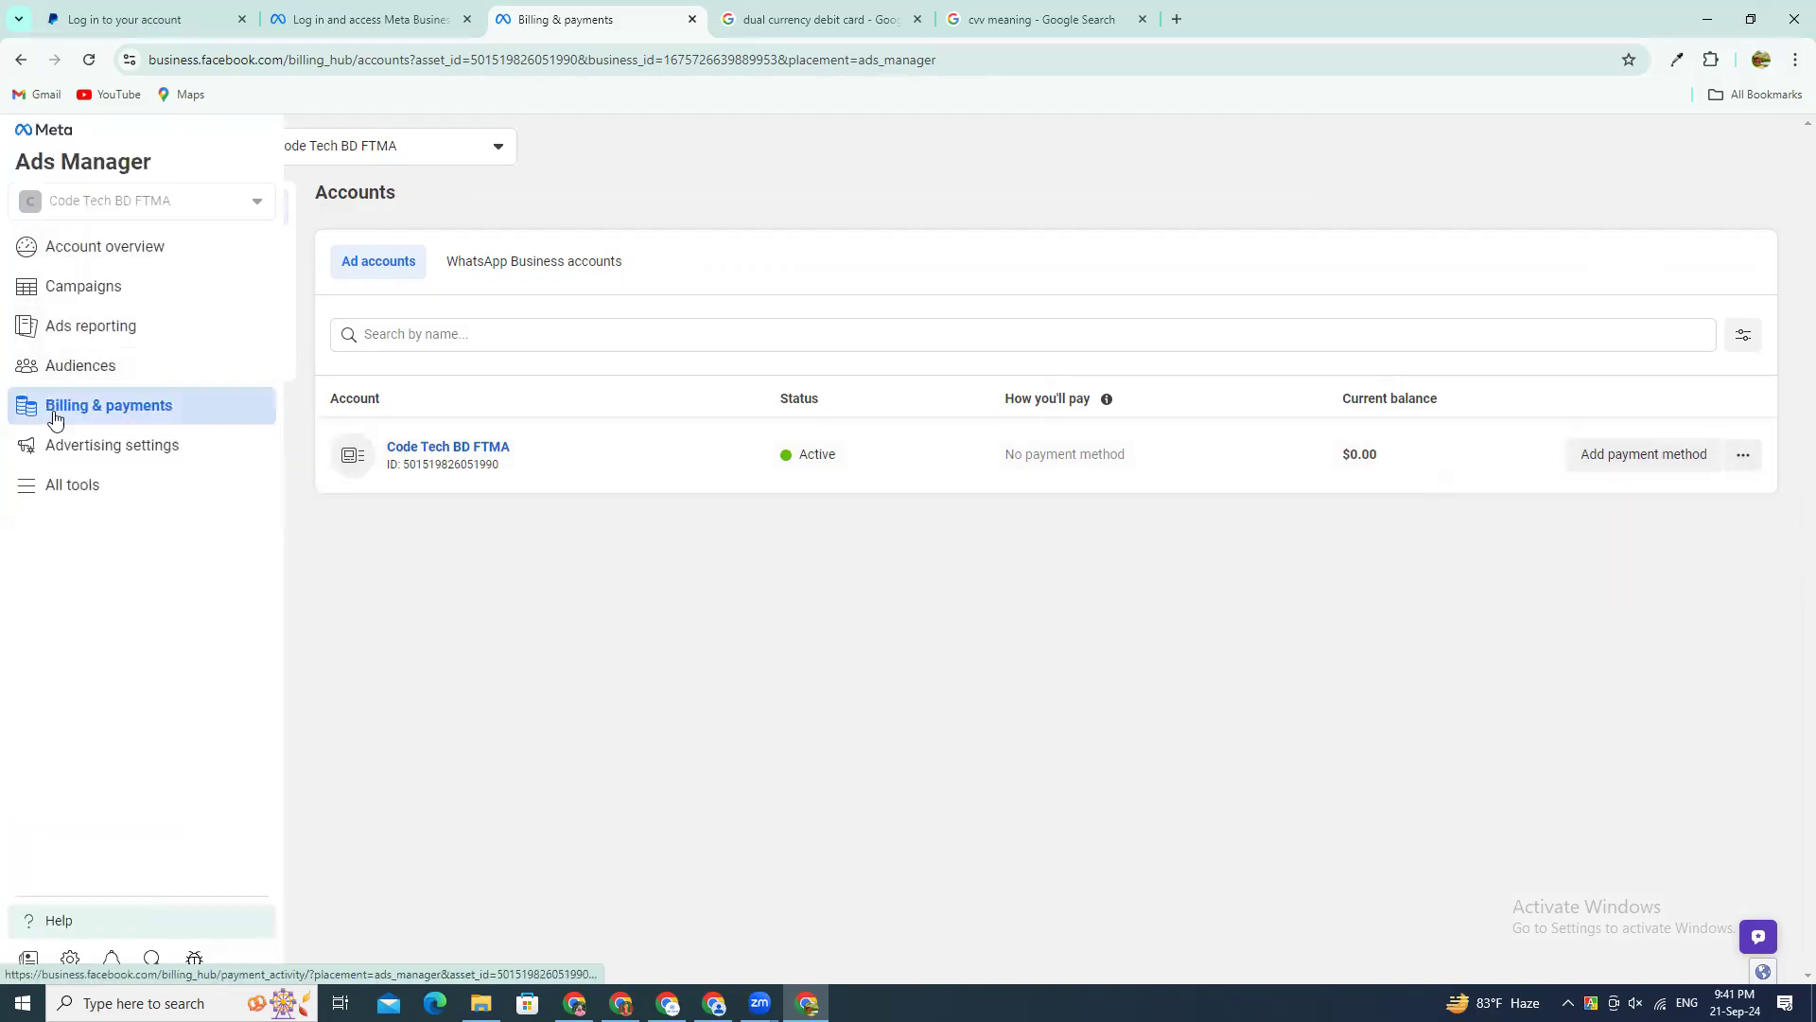
Step: Open Advertising settings, view the Datasets and pixels page, and return to look over the remaining settings cards
{"action": "left_click", "coordinate": [156, 450]}
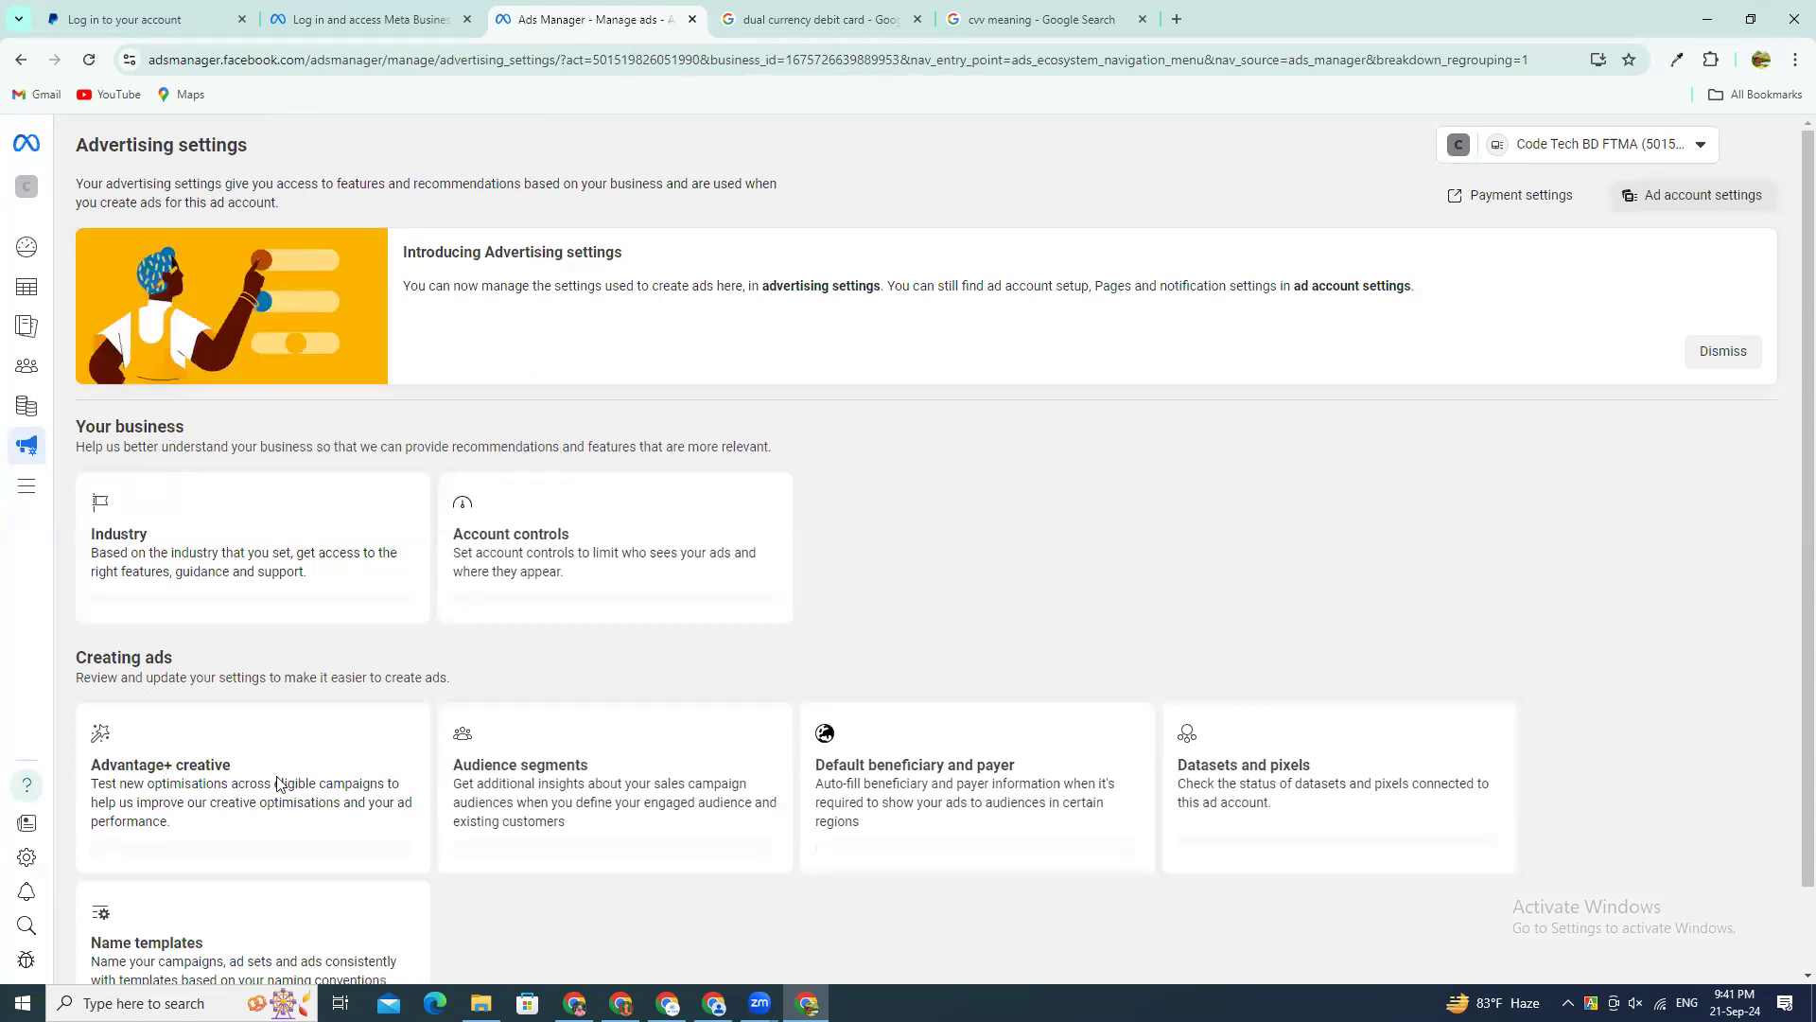
{"action": "scroll", "coordinate": [189, 775], "scroll_direction": "down", "scroll_amount": 1}
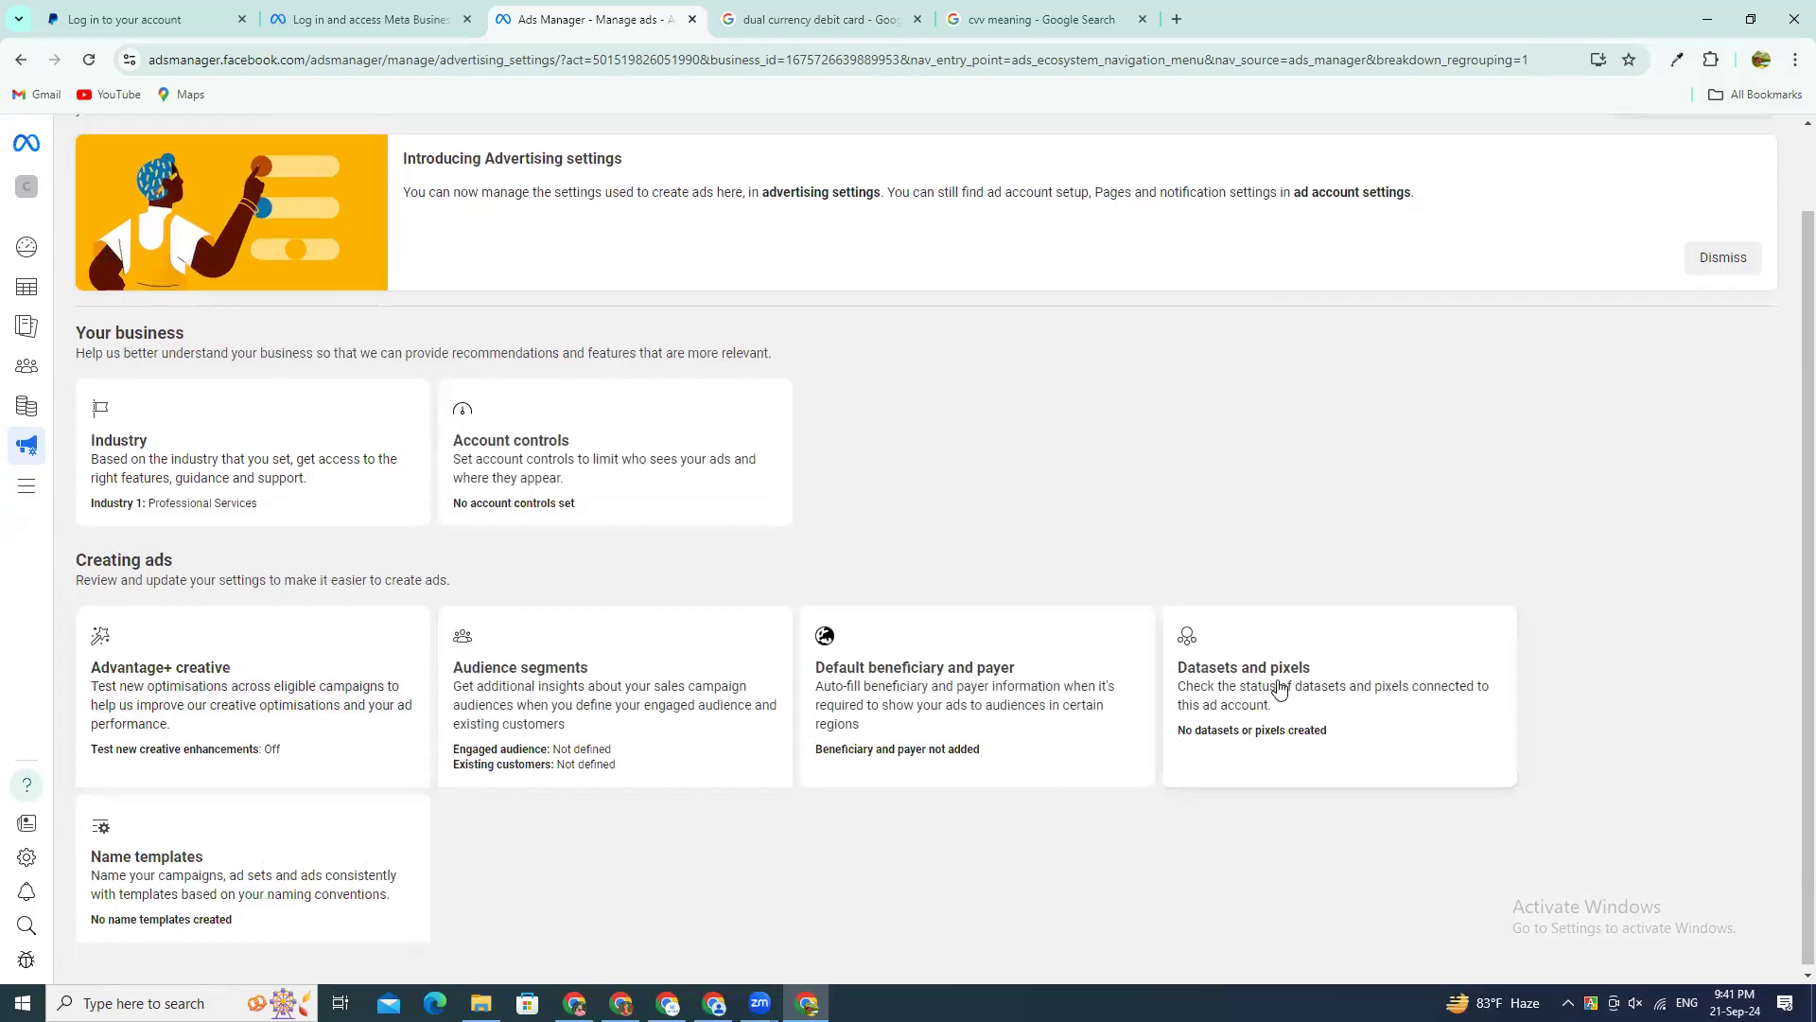
{"action": "left_click", "coordinate": [1220, 676]}
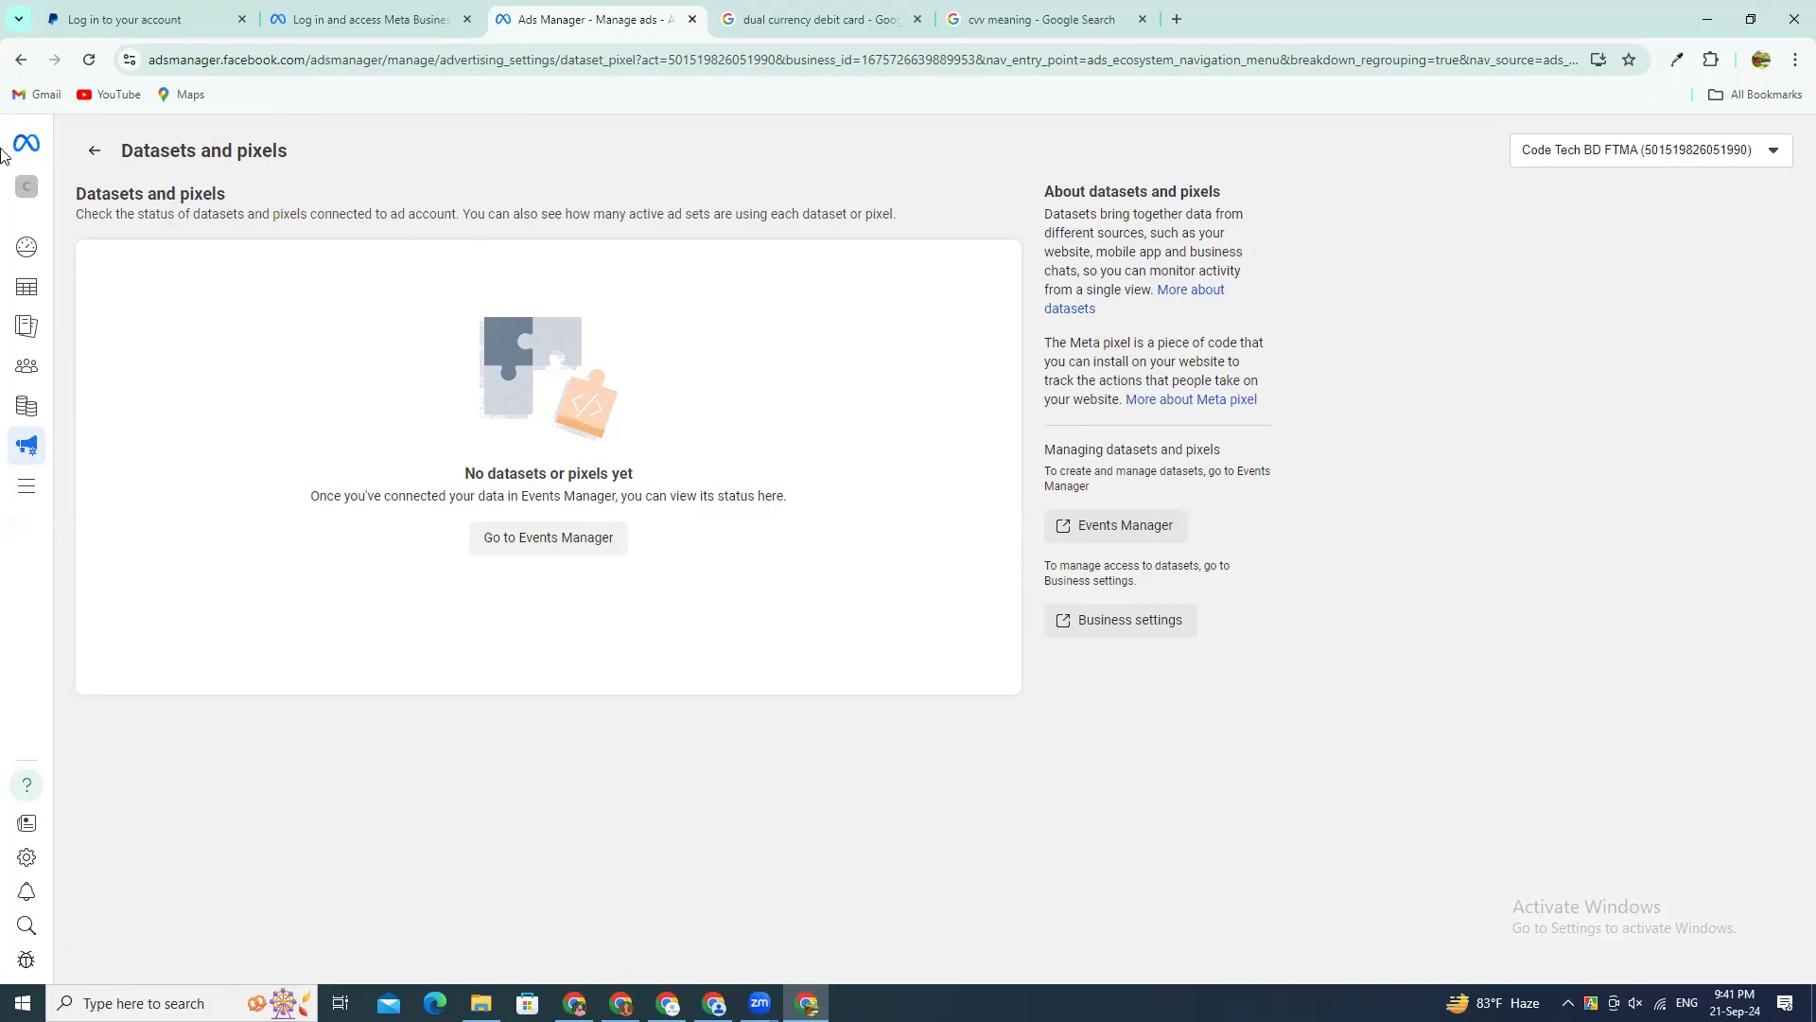
{"action": "left_click", "coordinate": [93, 150]}
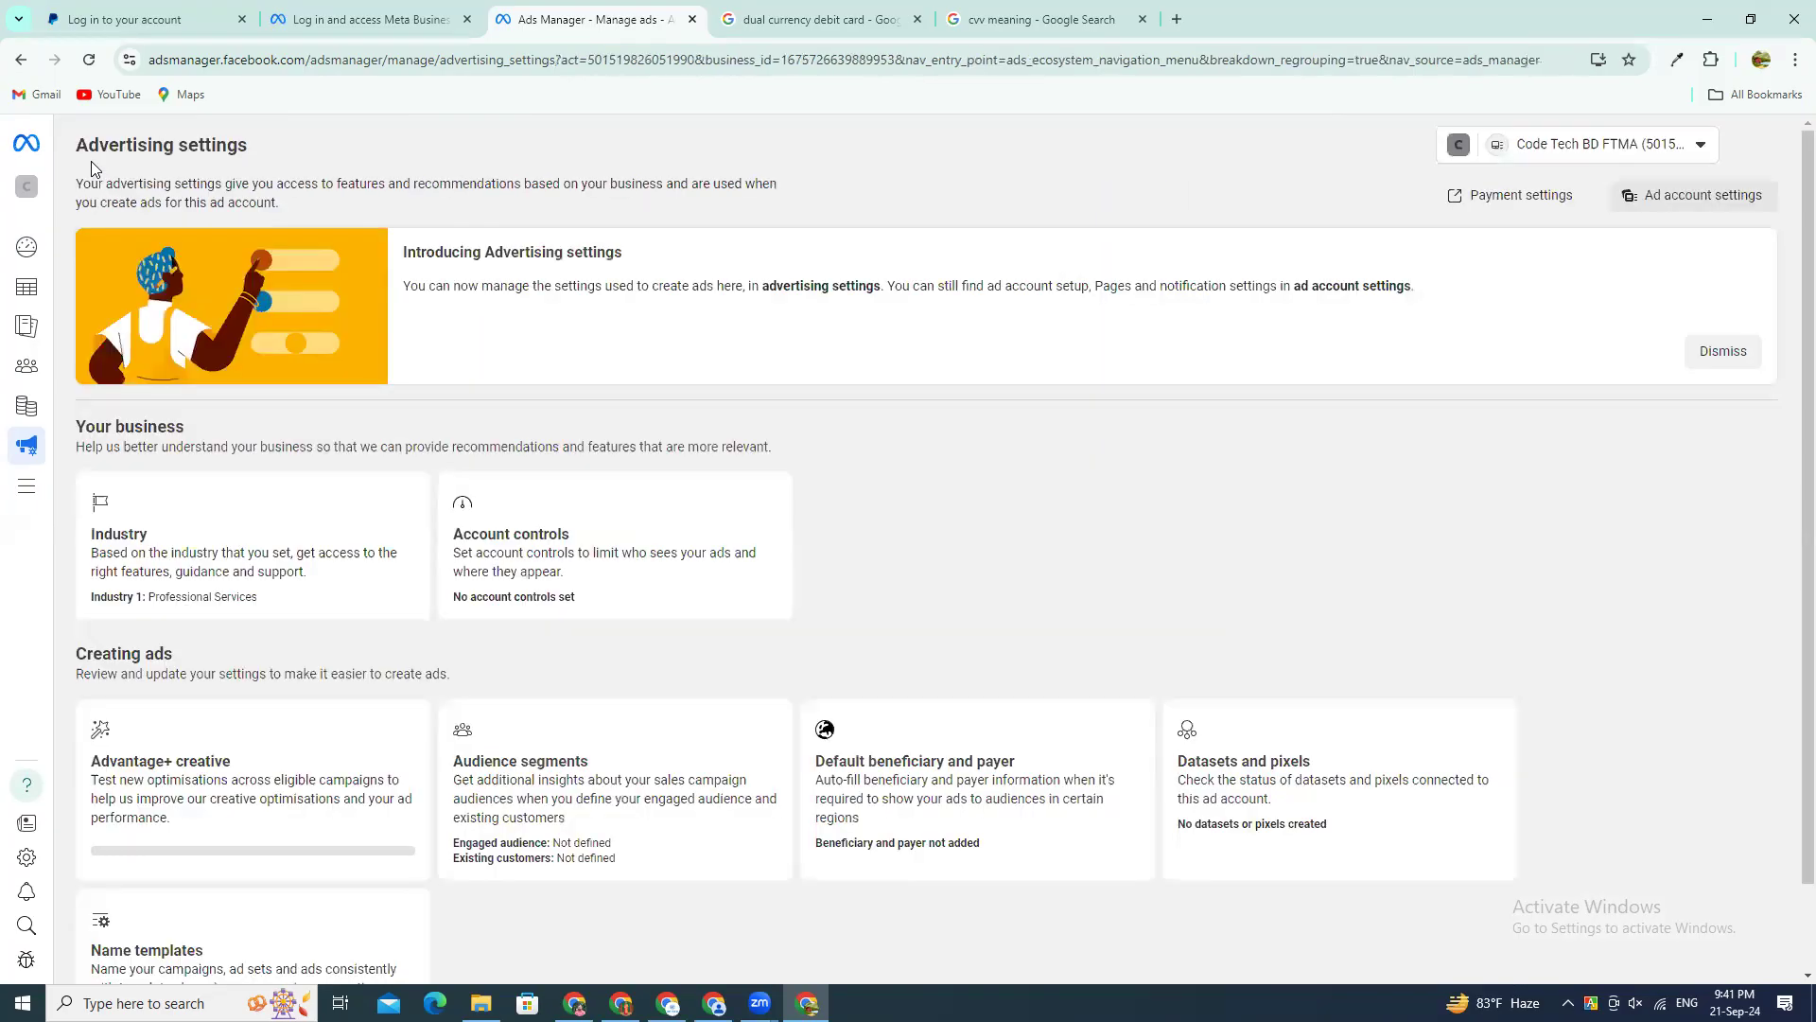
{"action": "scroll", "coordinate": [889, 809], "scroll_direction": "down", "scroll_amount": 1}
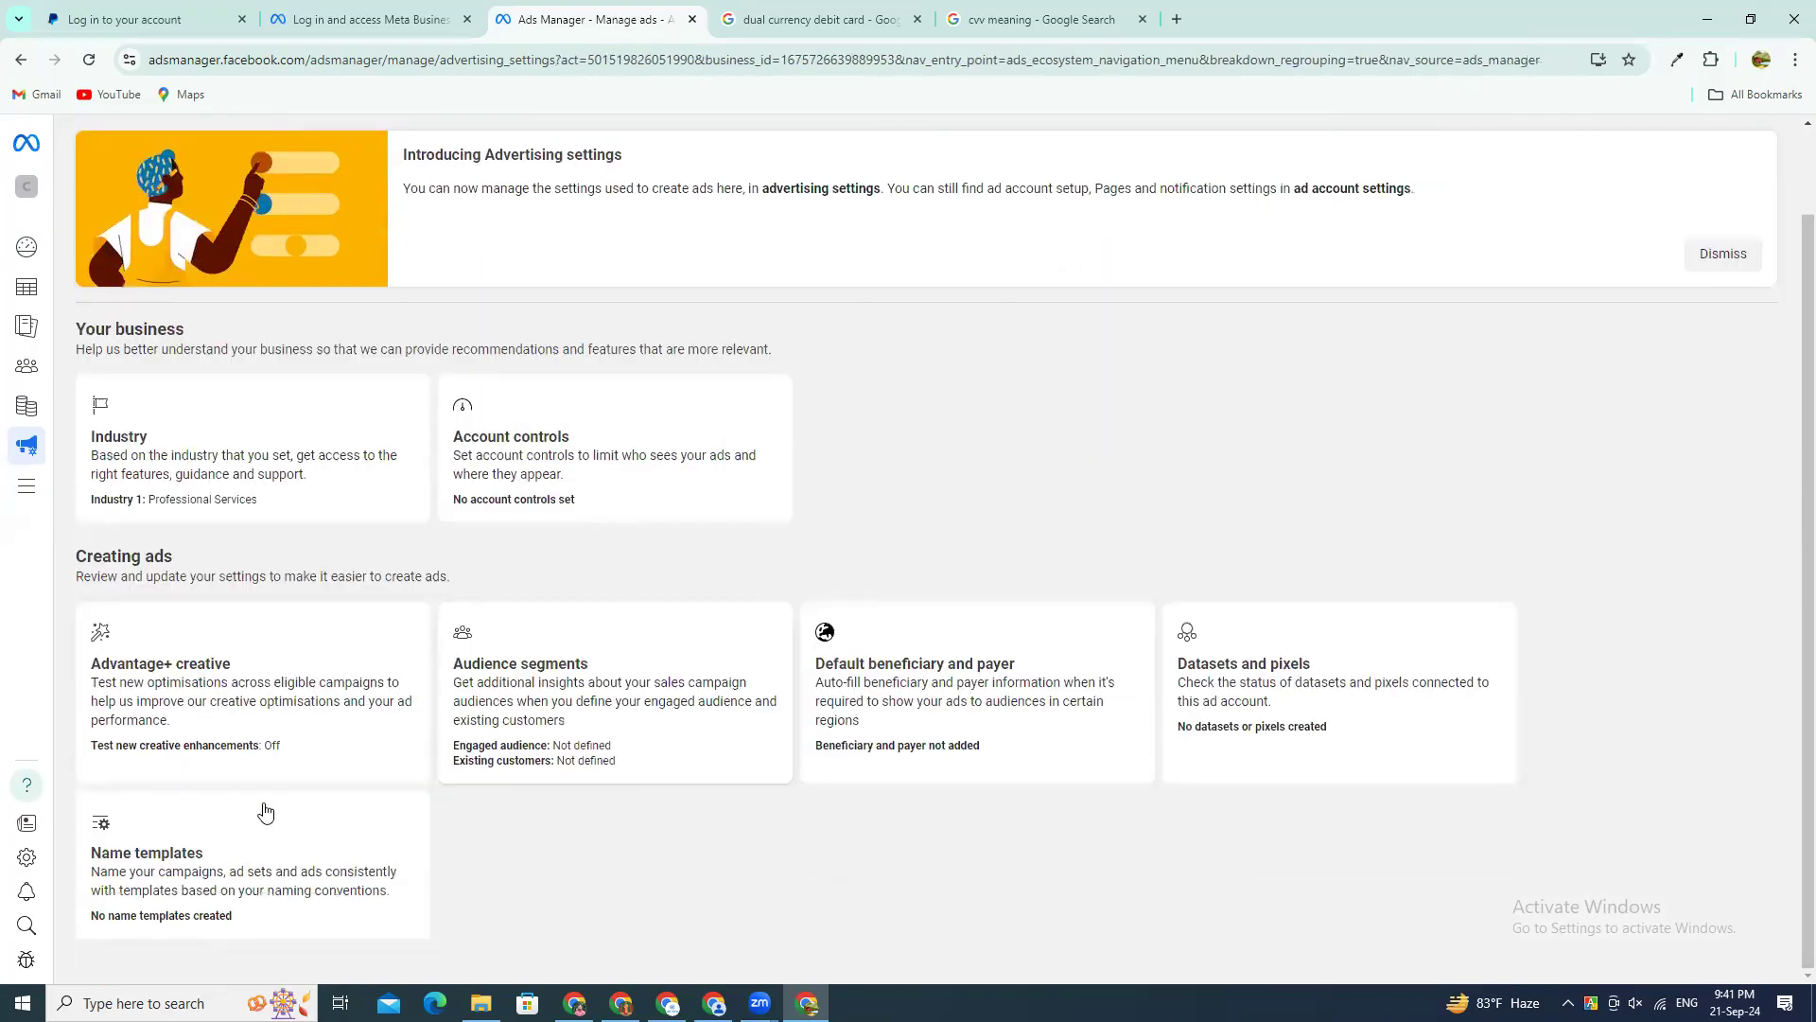
{"action": "scroll", "coordinate": [263, 804], "scroll_direction": "up", "scroll_amount": 1}
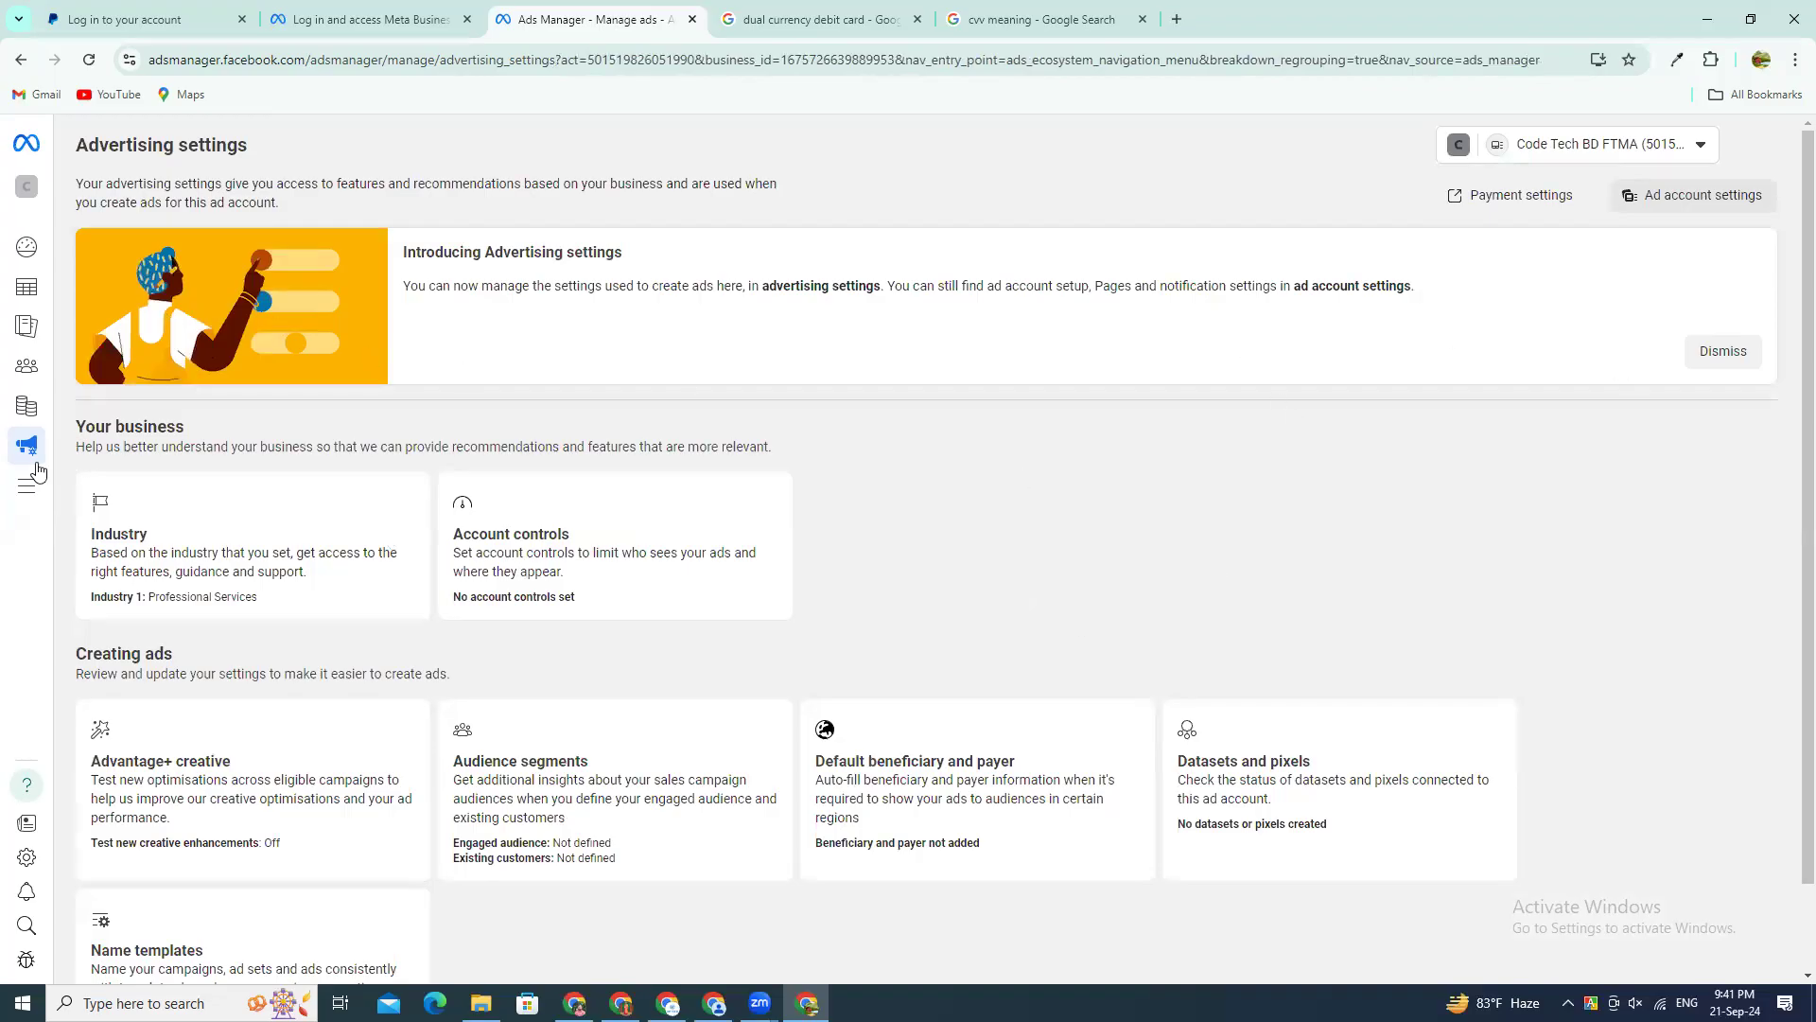
Step: Examine the complete All tools list, advance the business portfolio tip, and return to Advertising settings
{"action": "left_click", "coordinate": [32, 491]}
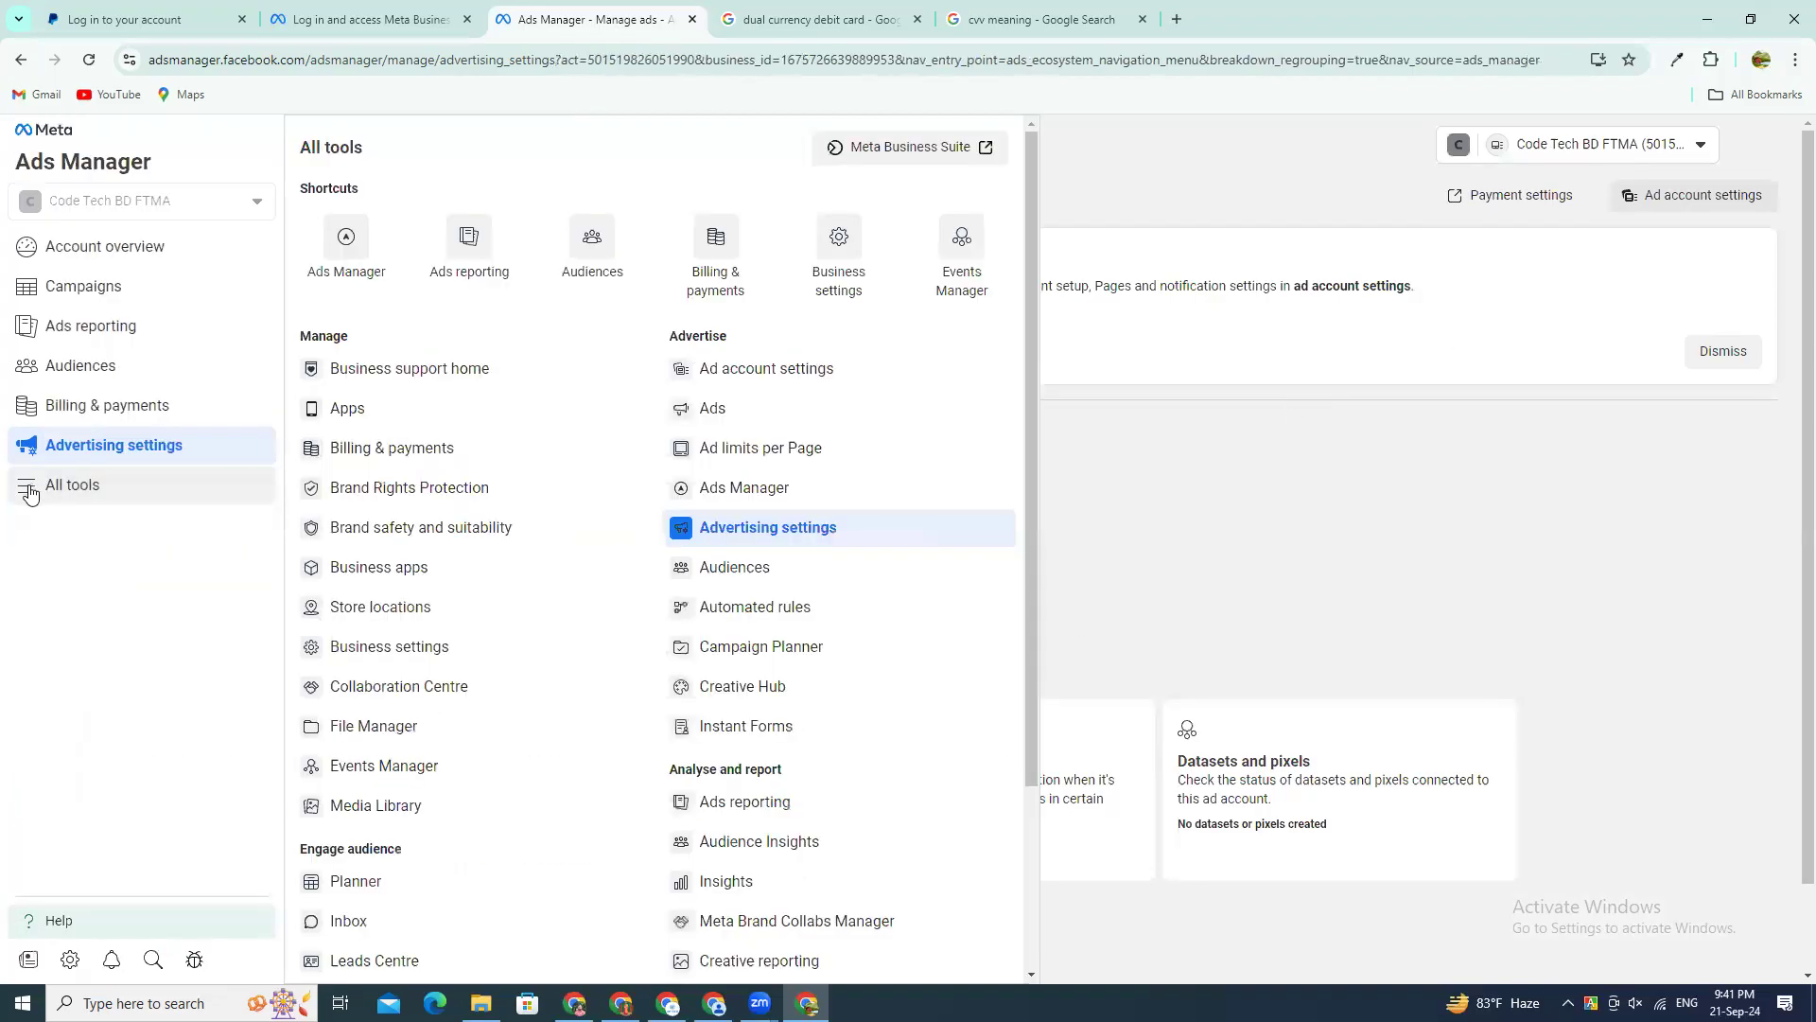
{"action": "scroll", "coordinate": [470, 722], "scroll_direction": "down", "scroll_amount": 3}
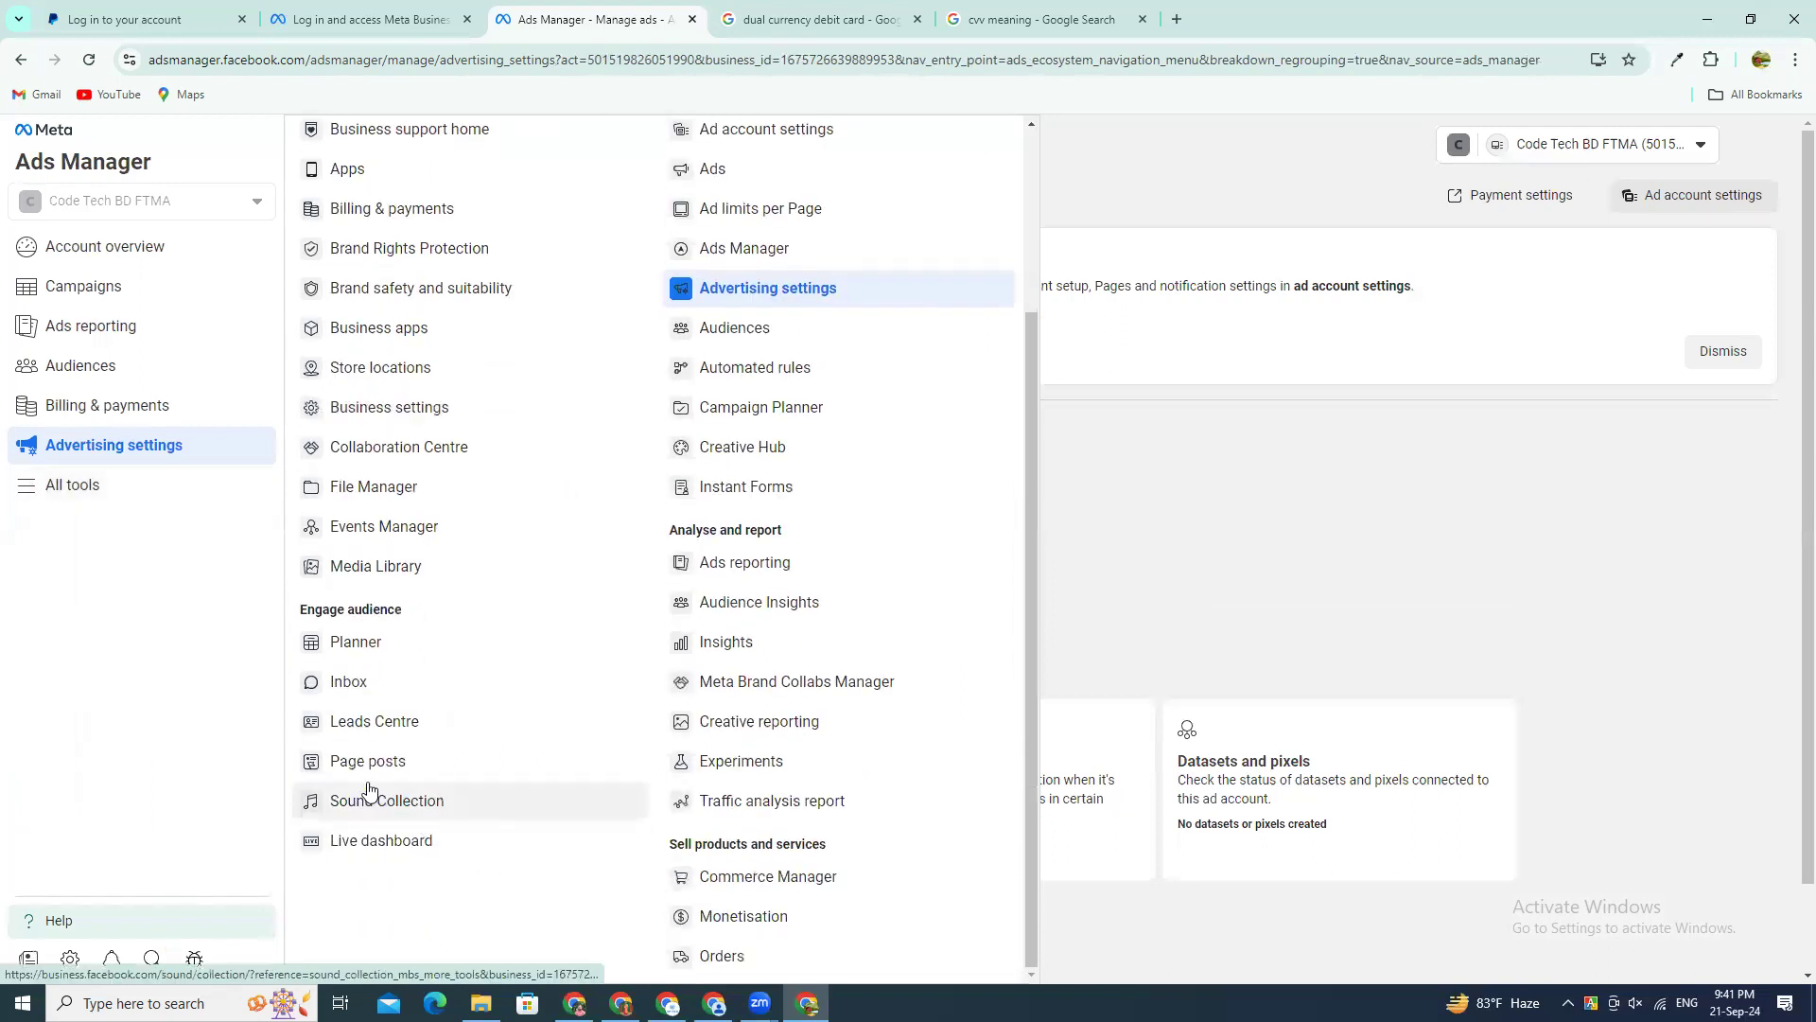
{"action": "scroll", "coordinate": [359, 520], "scroll_direction": "up", "scroll_amount": 3}
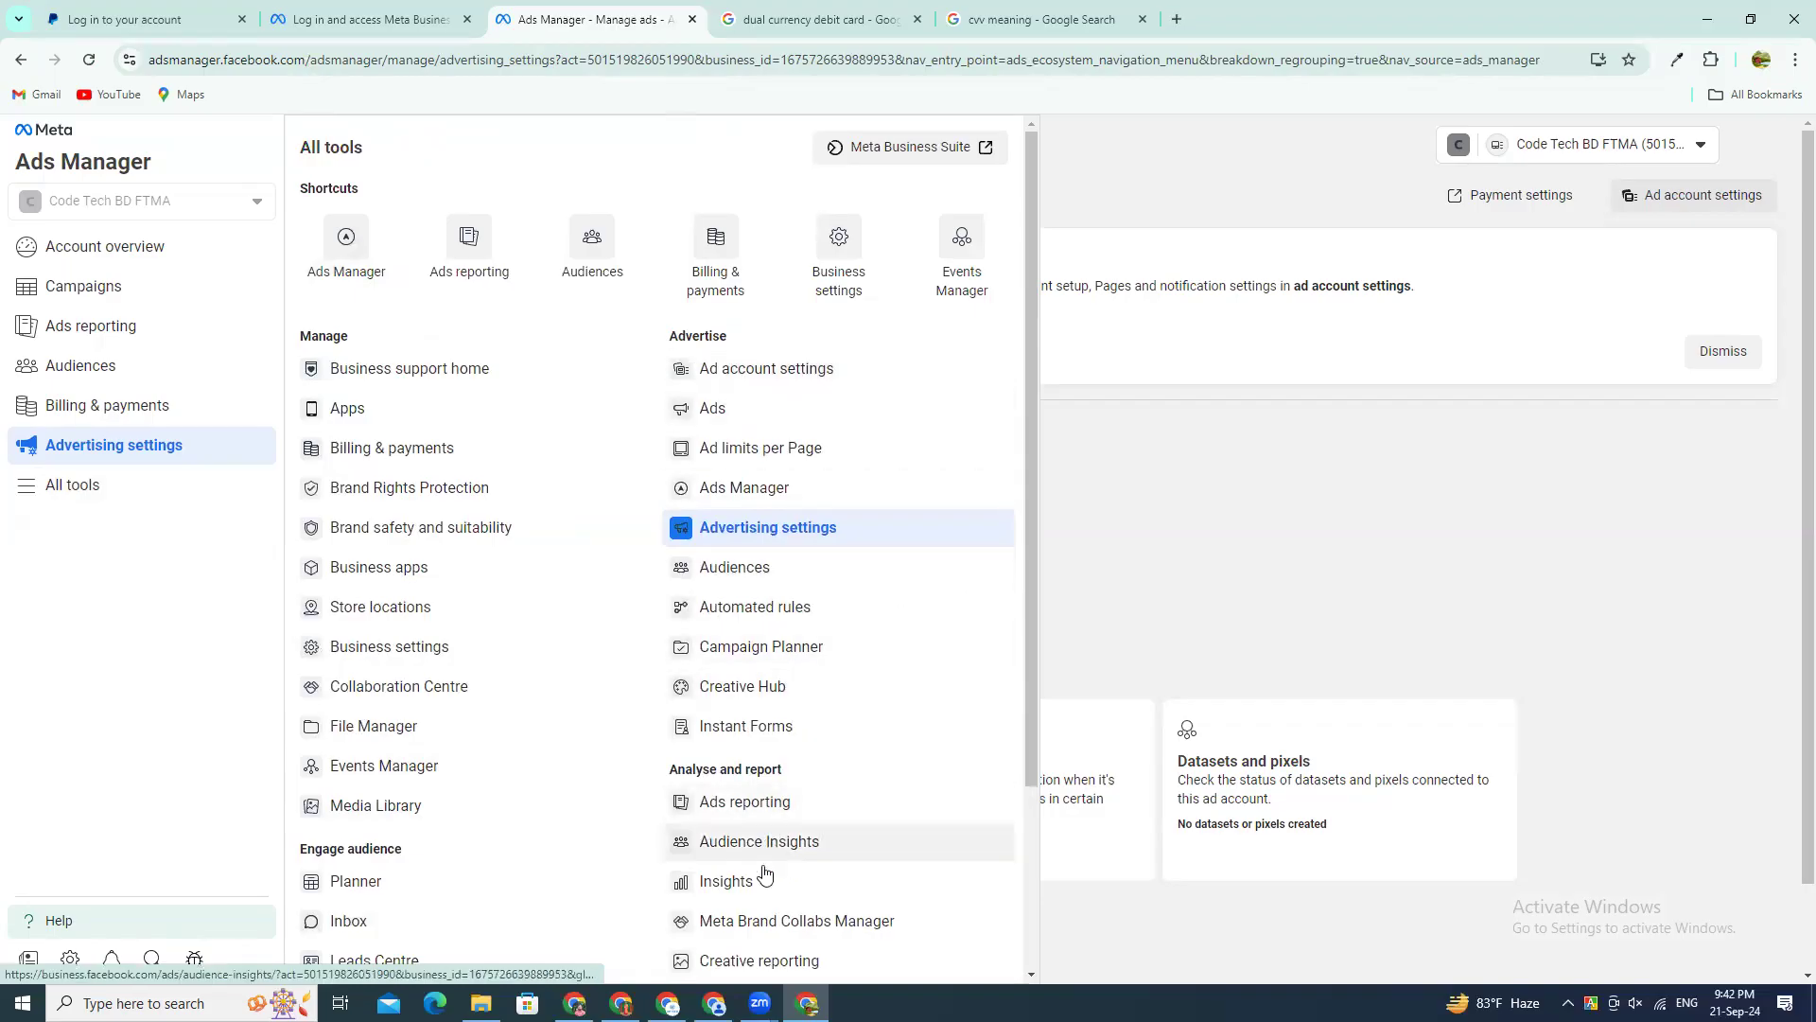
{"action": "scroll", "coordinate": [764, 899], "scroll_direction": "down", "scroll_amount": 2}
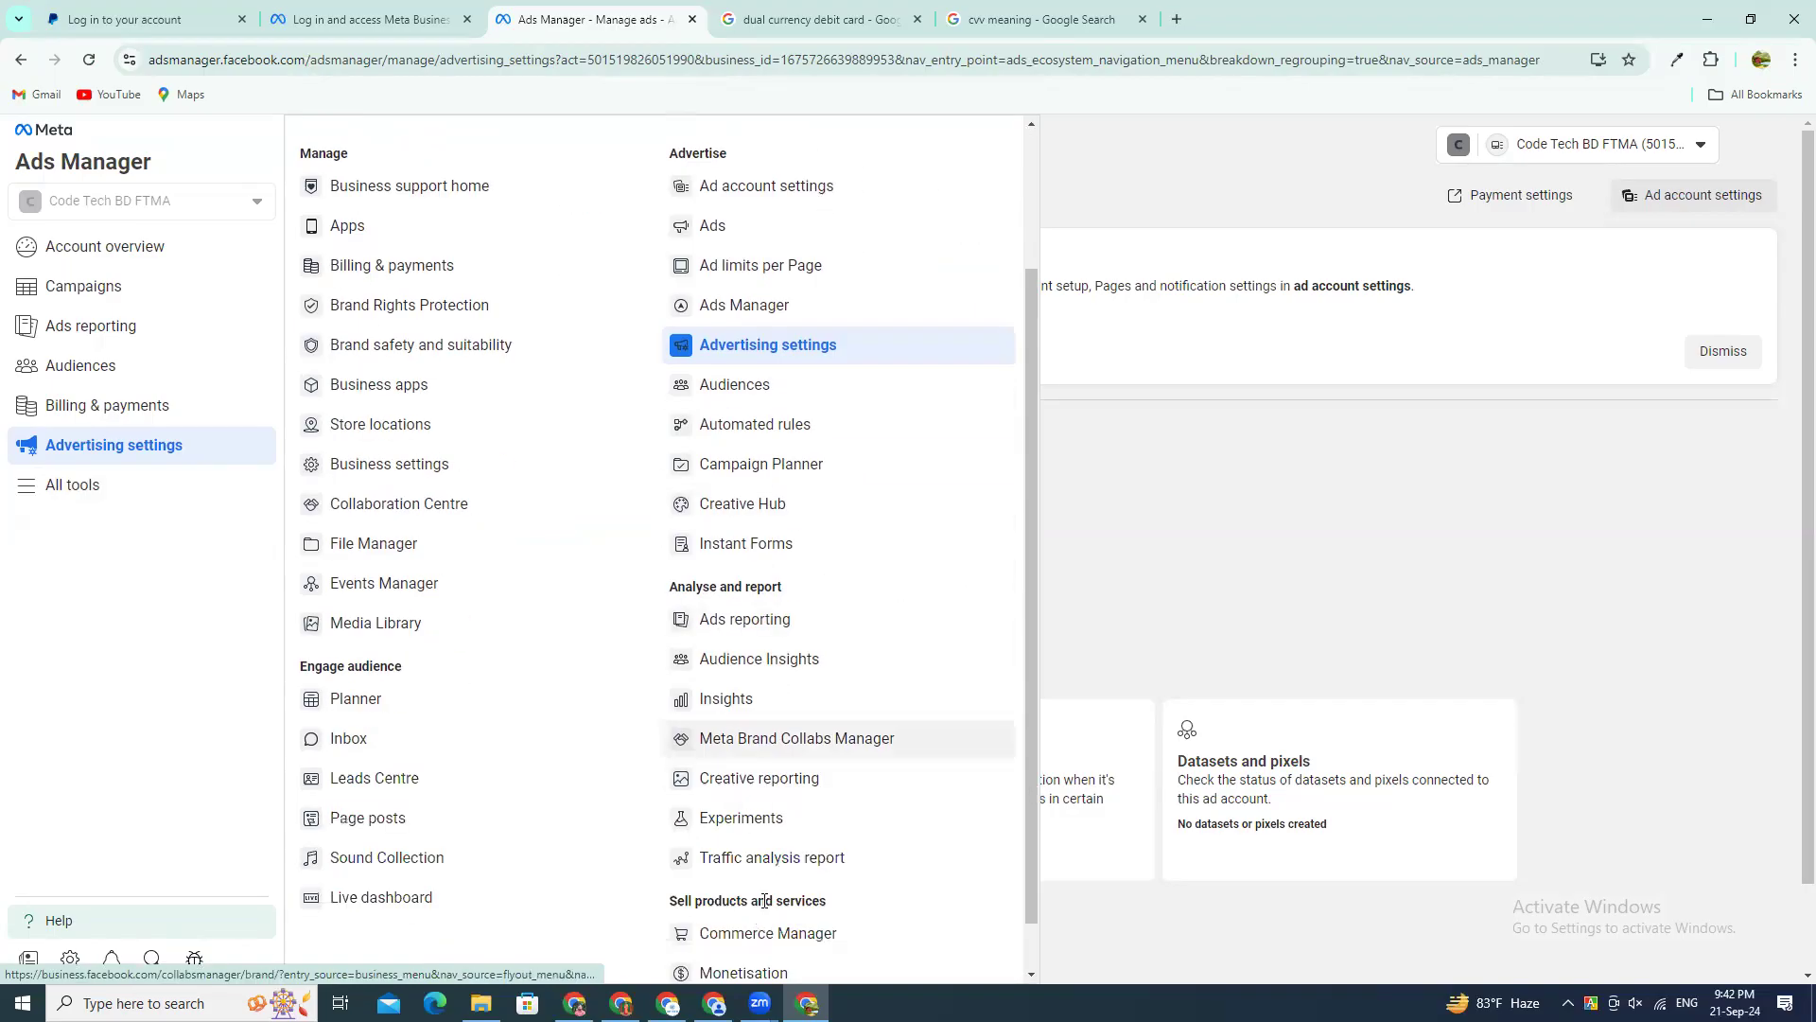
{"action": "scroll", "coordinate": [754, 850], "scroll_direction": "down", "scroll_amount": 1}
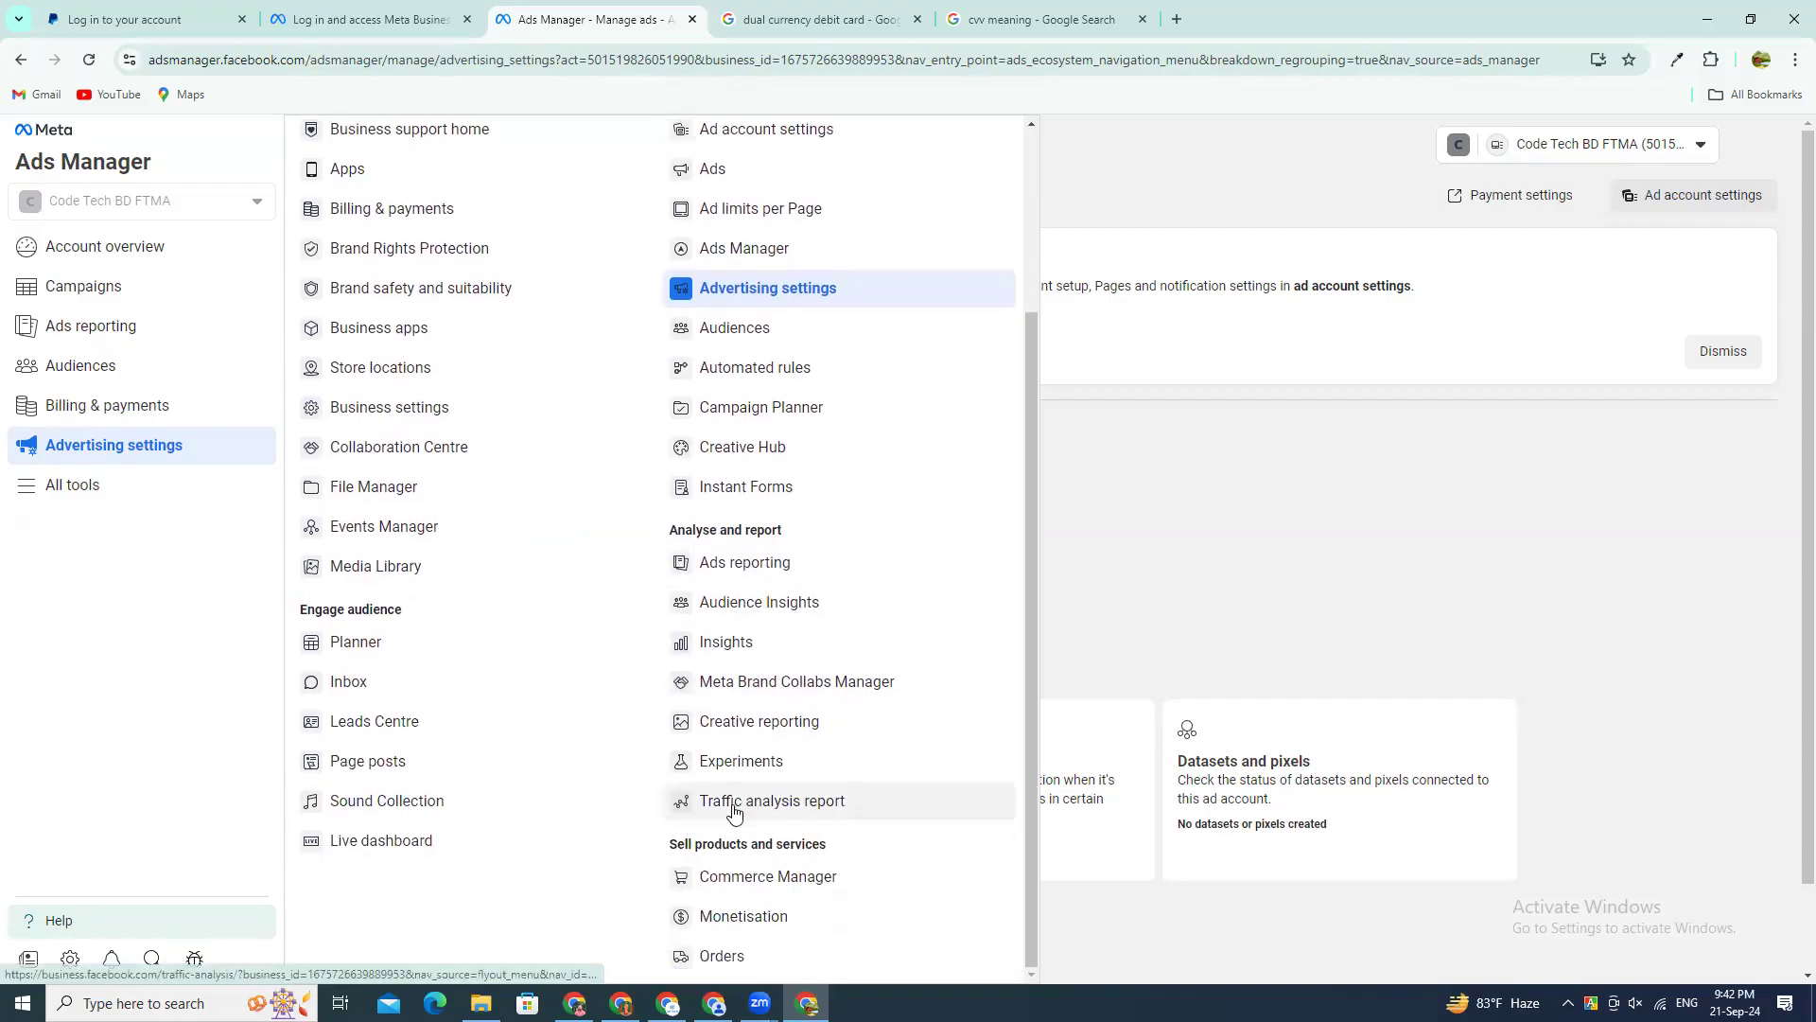
{"action": "left_click", "coordinate": [109, 211]}
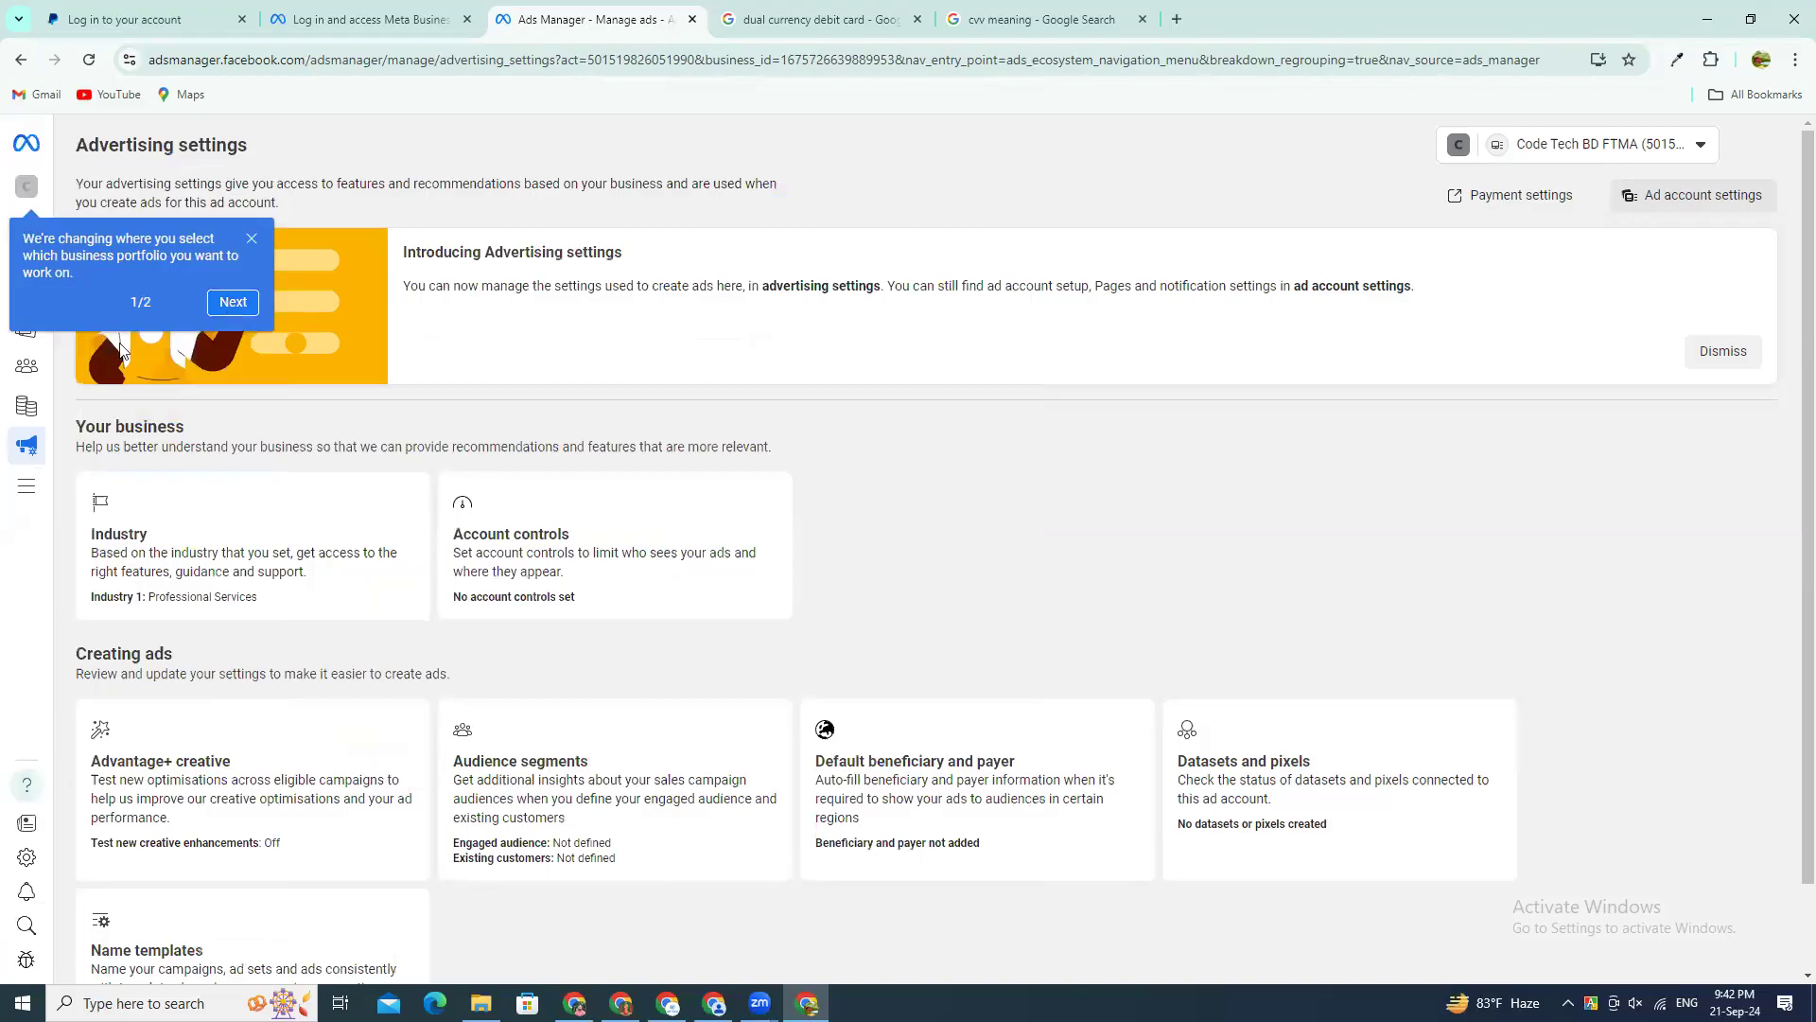
{"action": "left_click", "coordinate": [240, 317]}
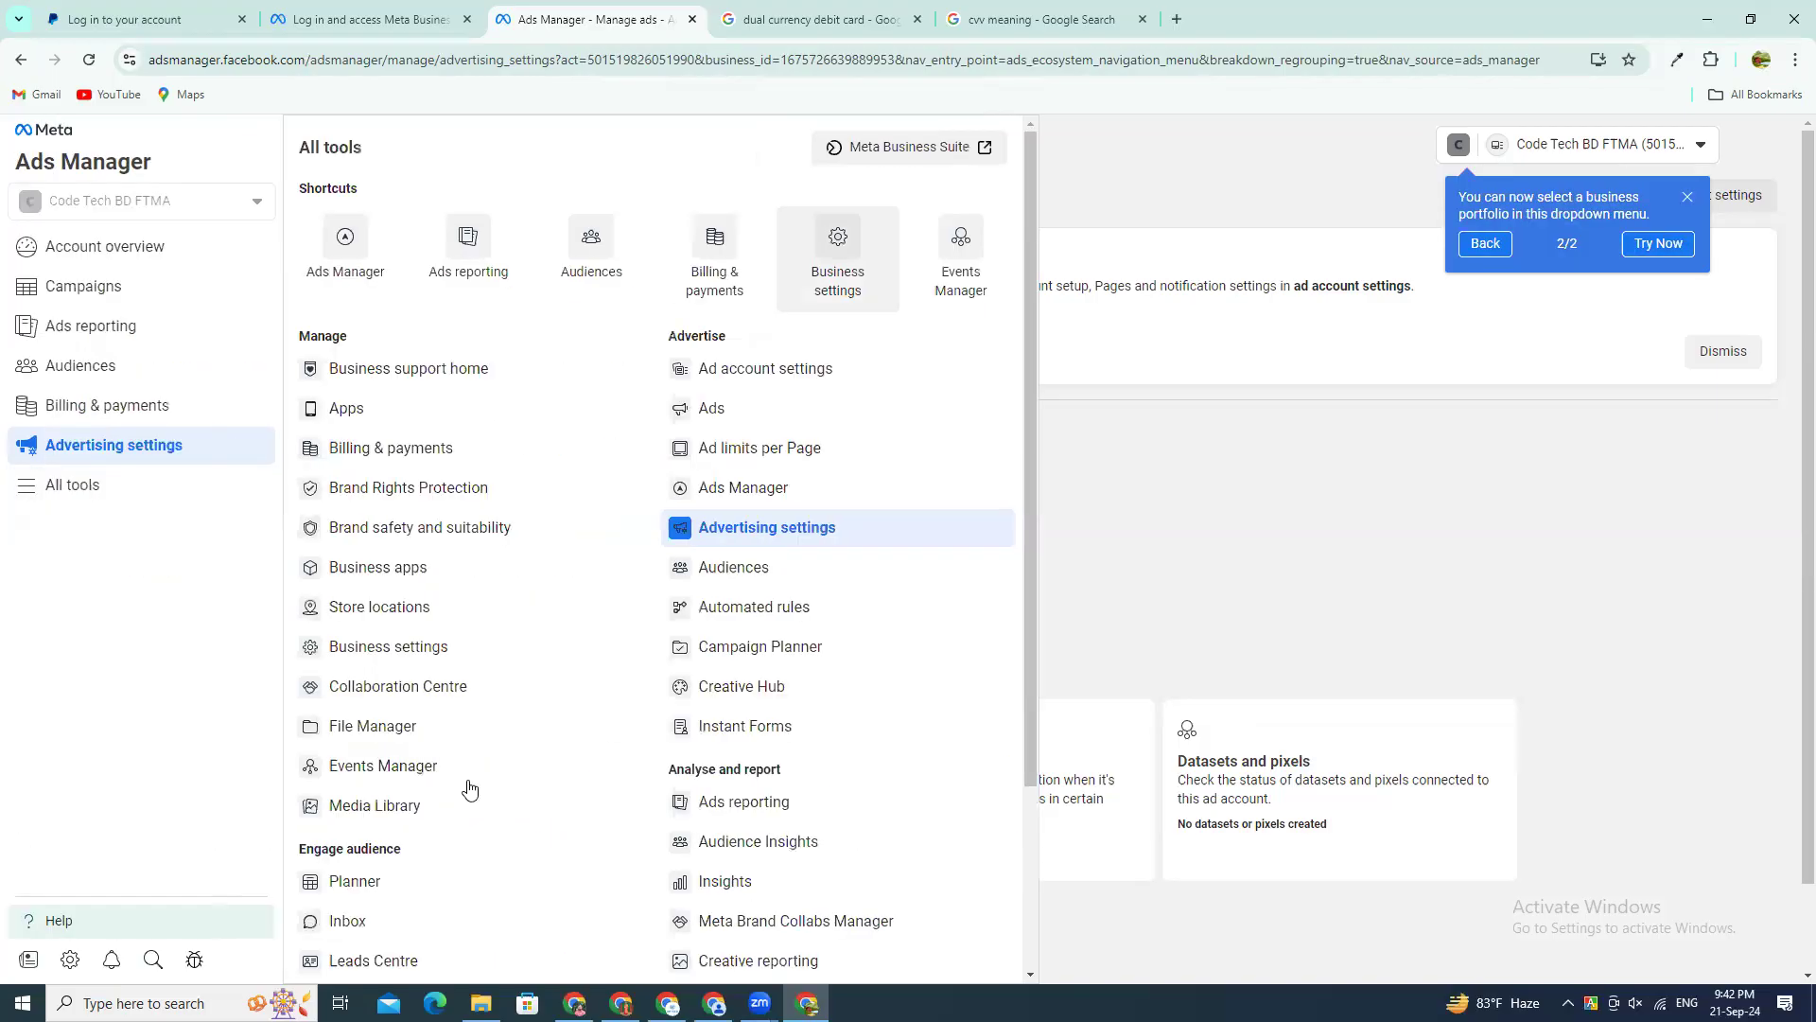
{"action": "scroll", "coordinate": [322, 660], "scroll_direction": "down", "scroll_amount": 2}
{"action": "scroll", "coordinate": [314, 657], "scroll_direction": "up", "scroll_amount": 2}
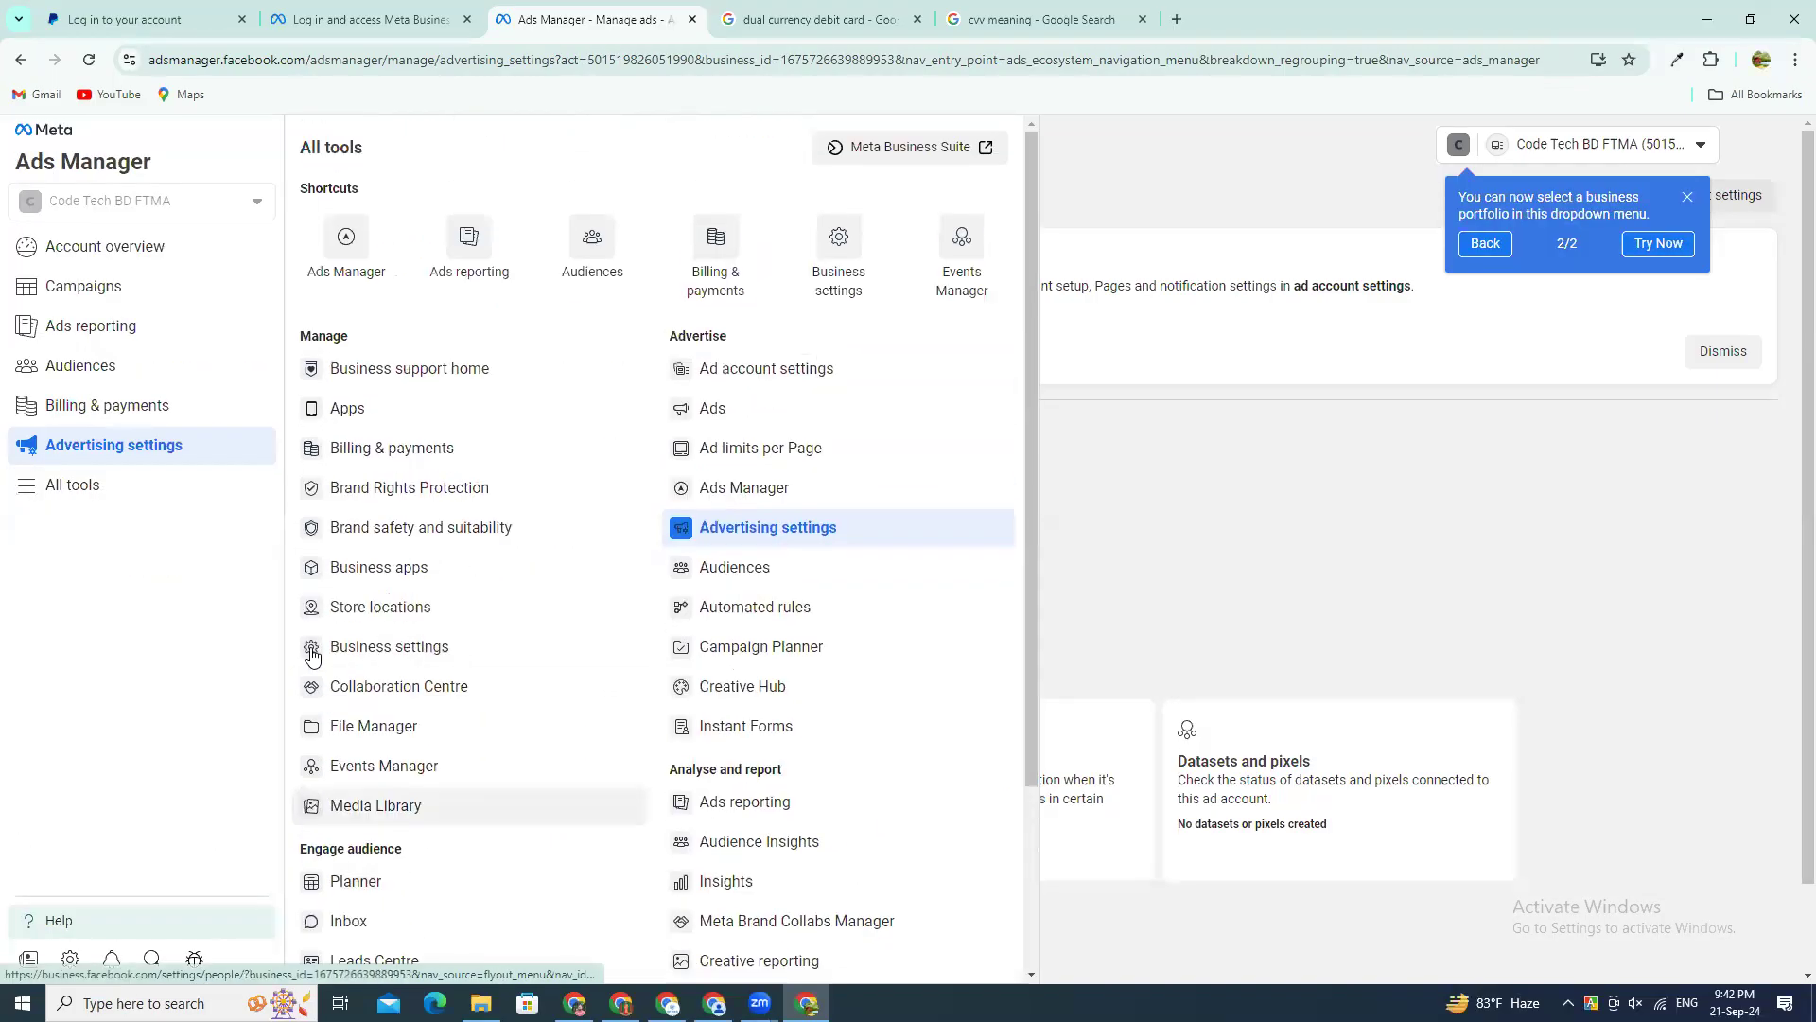
{"action": "left_click", "coordinate": [122, 501]}
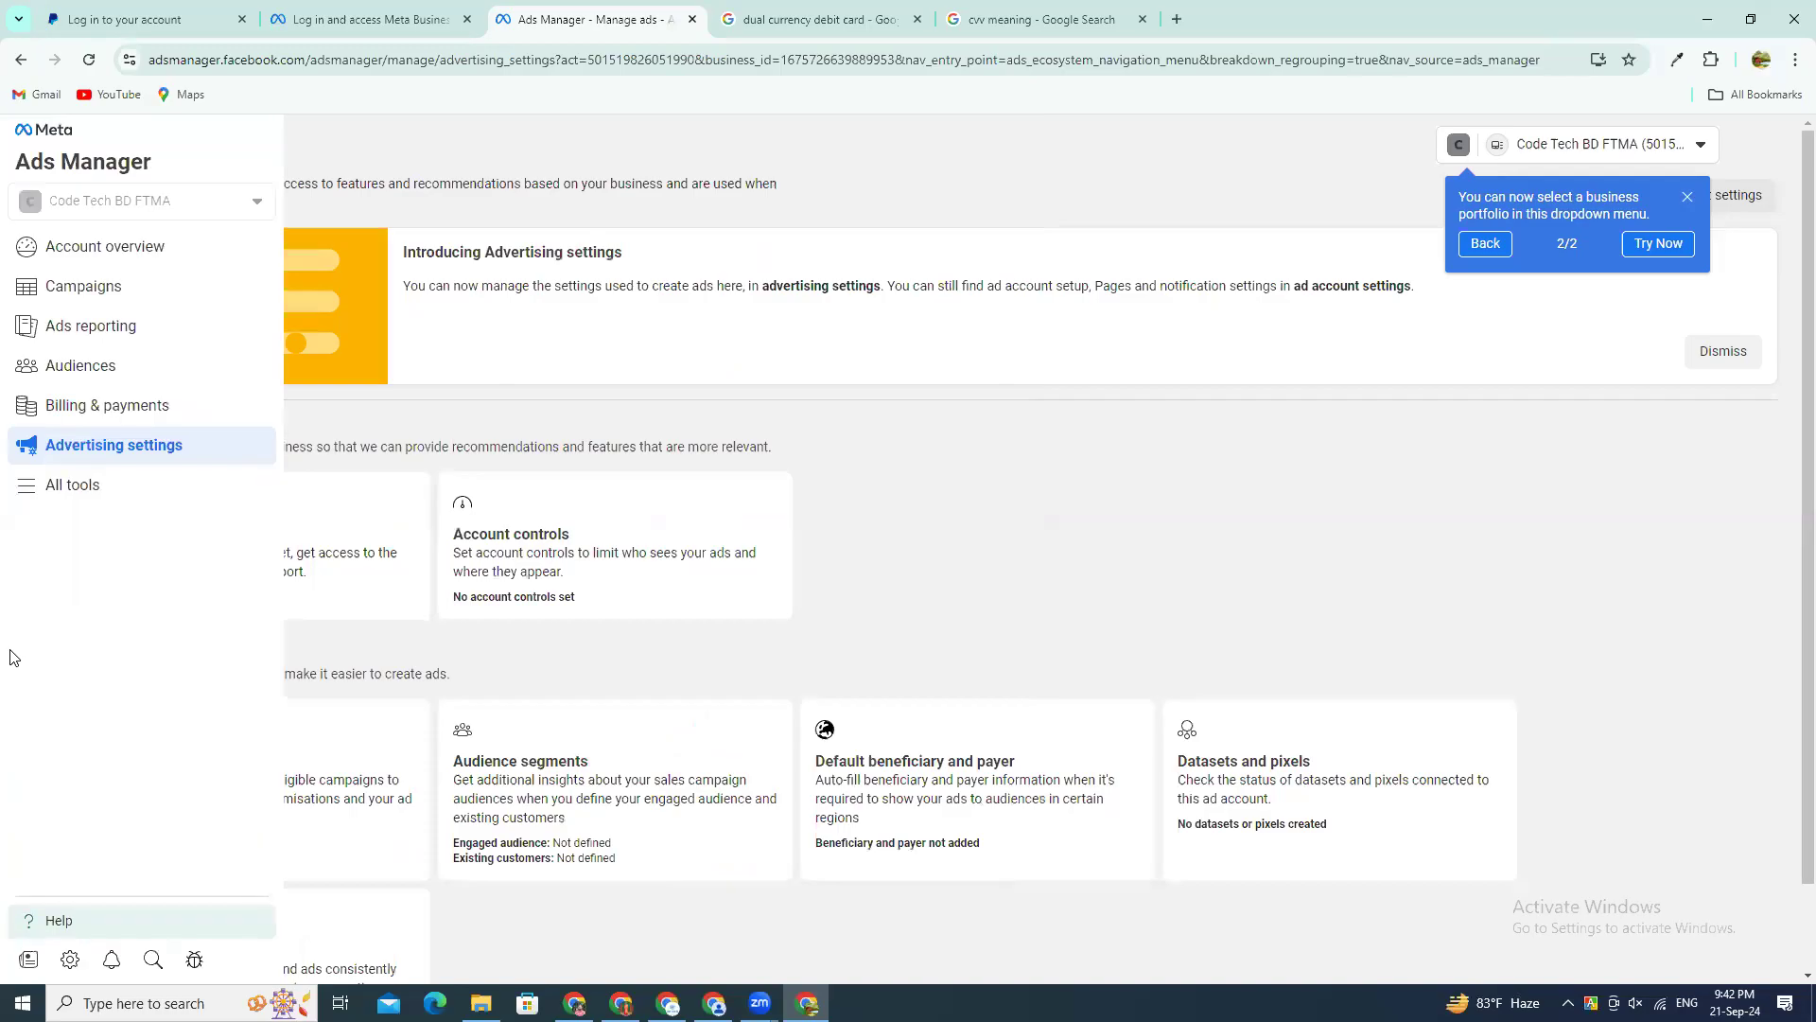
{"action": "scroll", "coordinate": [785, 677], "scroll_direction": "down", "scroll_amount": 2}
{"action": "scroll", "coordinate": [32, 426], "scroll_direction": "up", "scroll_amount": 2}
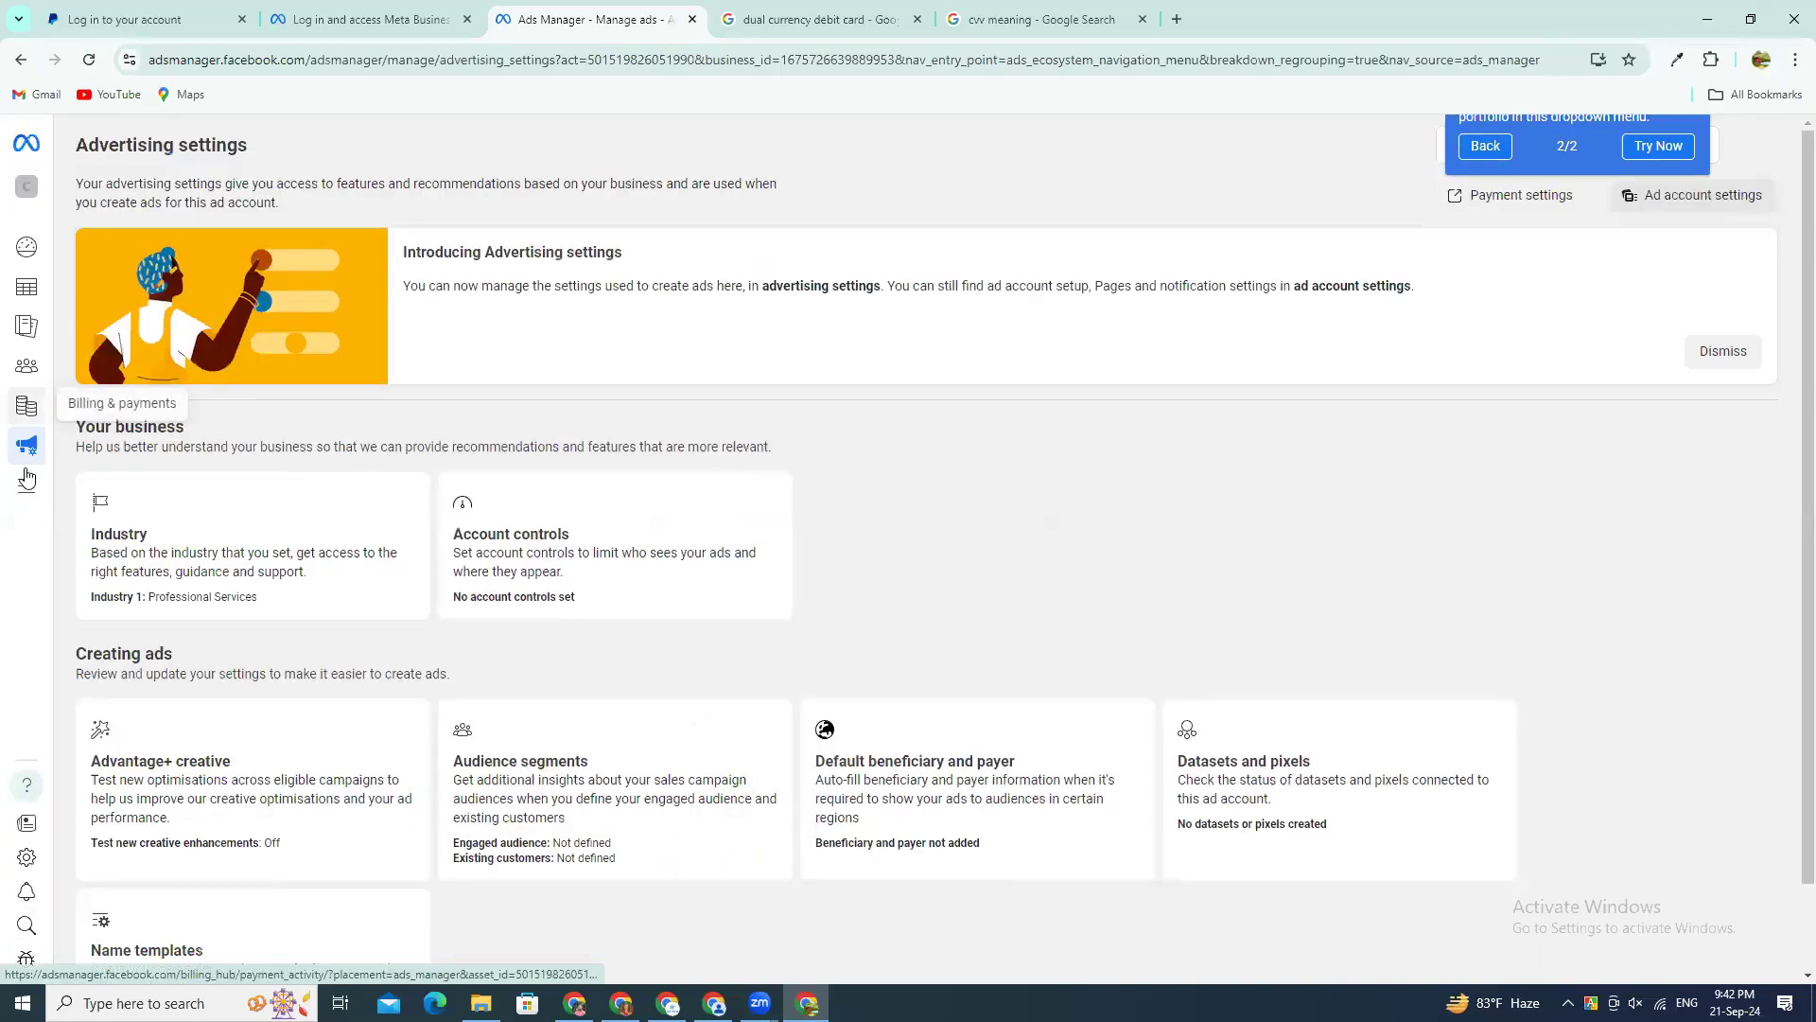
Step: View the ad account's Account overview and continue to the Campaigns page
{"action": "mouse_move", "coordinate": [25, 468]}
{"action": "left_click", "coordinate": [59, 250]}
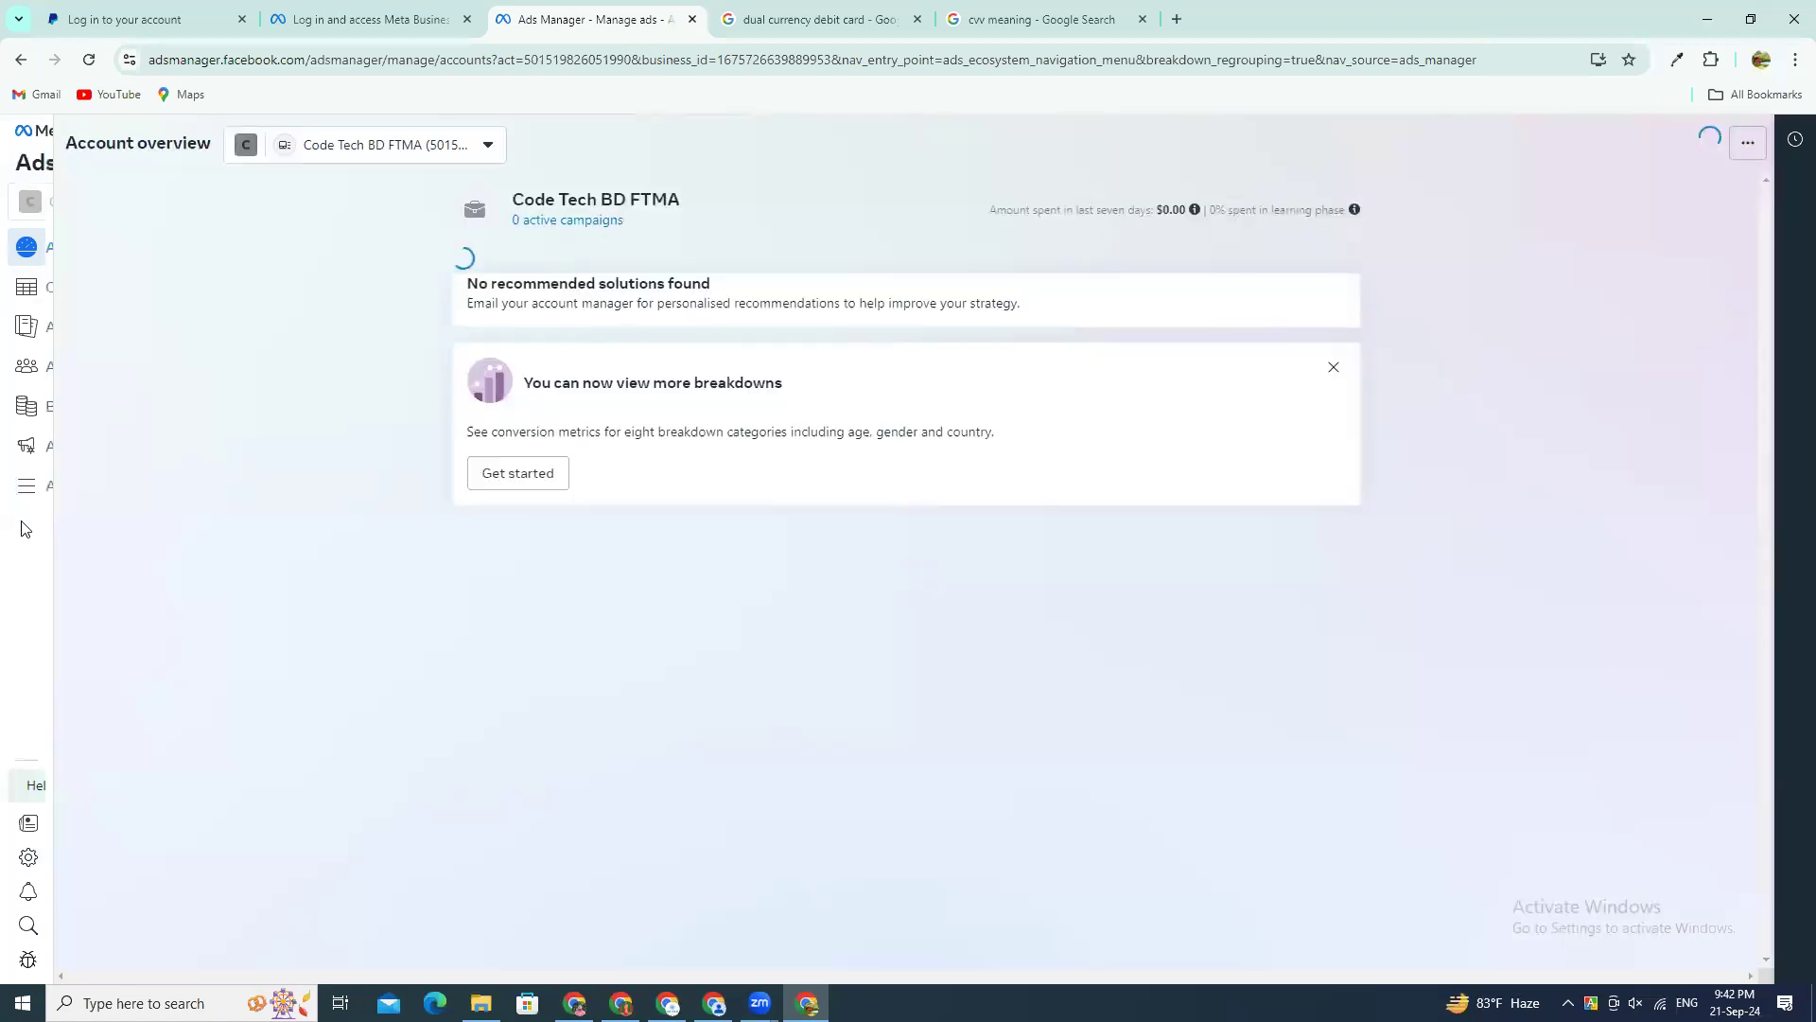
{"action": "mouse_move", "coordinate": [24, 529]}
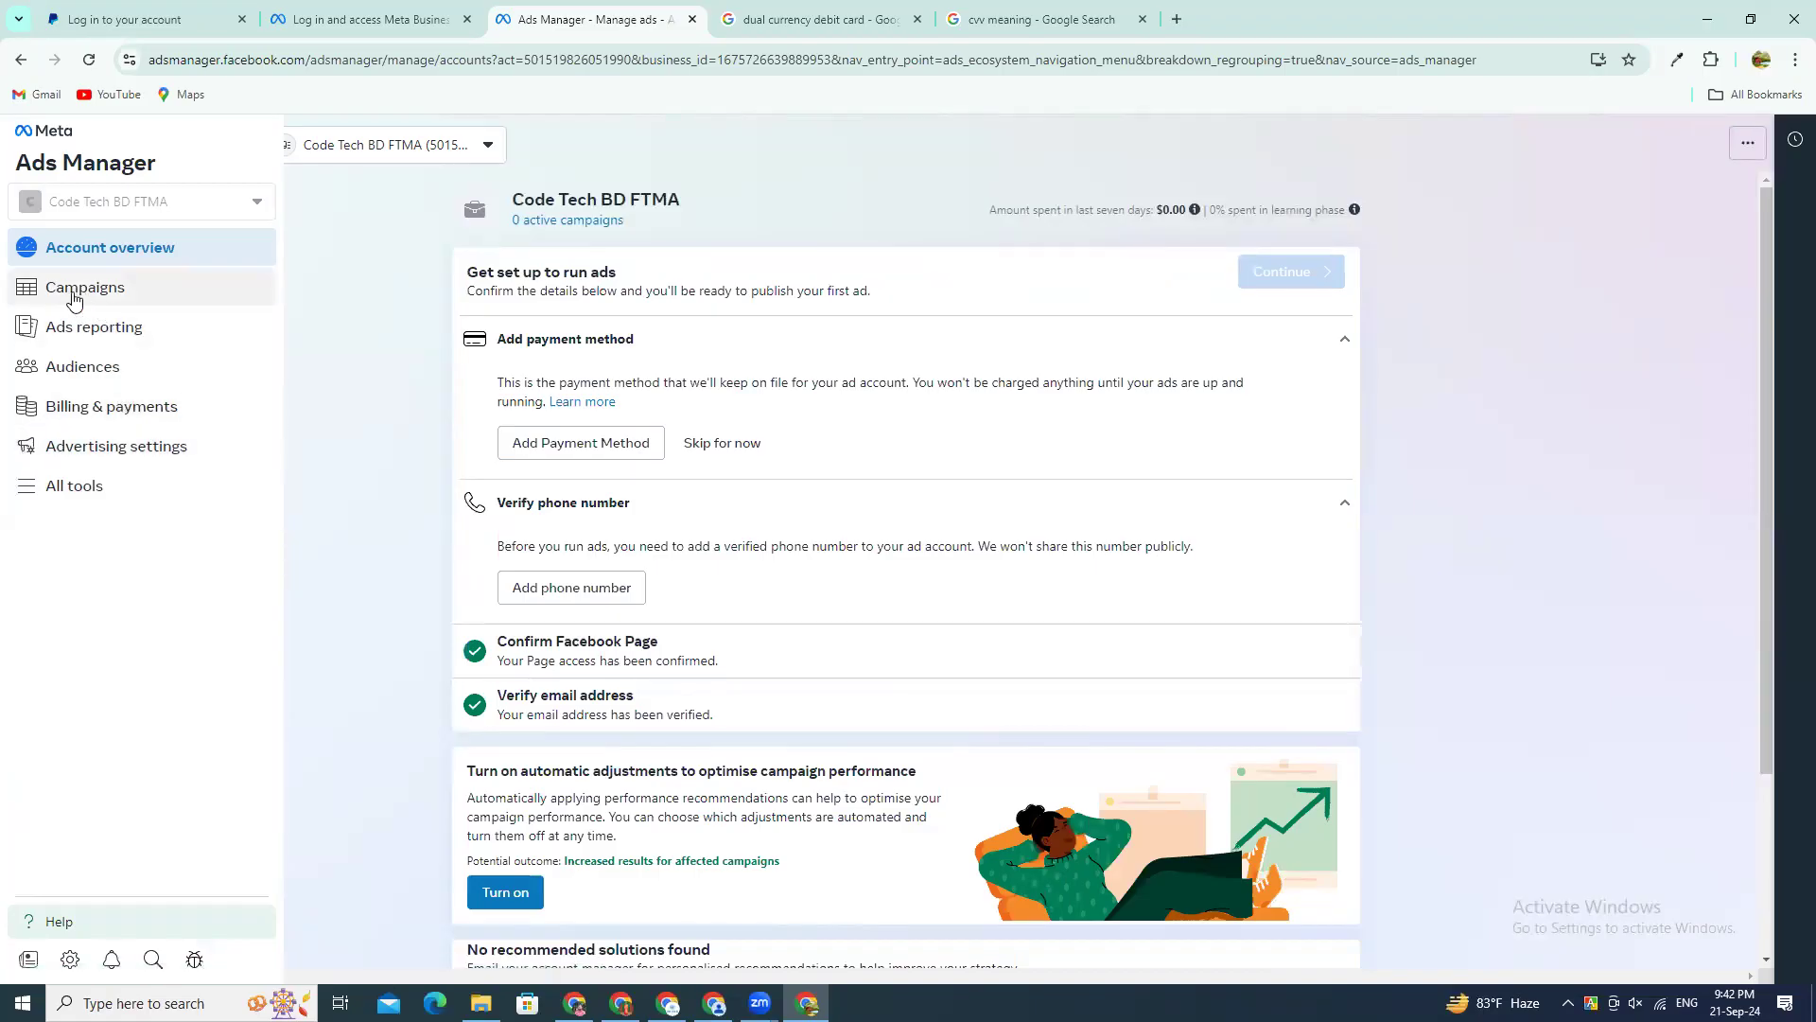
{"action": "left_click", "coordinate": [167, 297]}
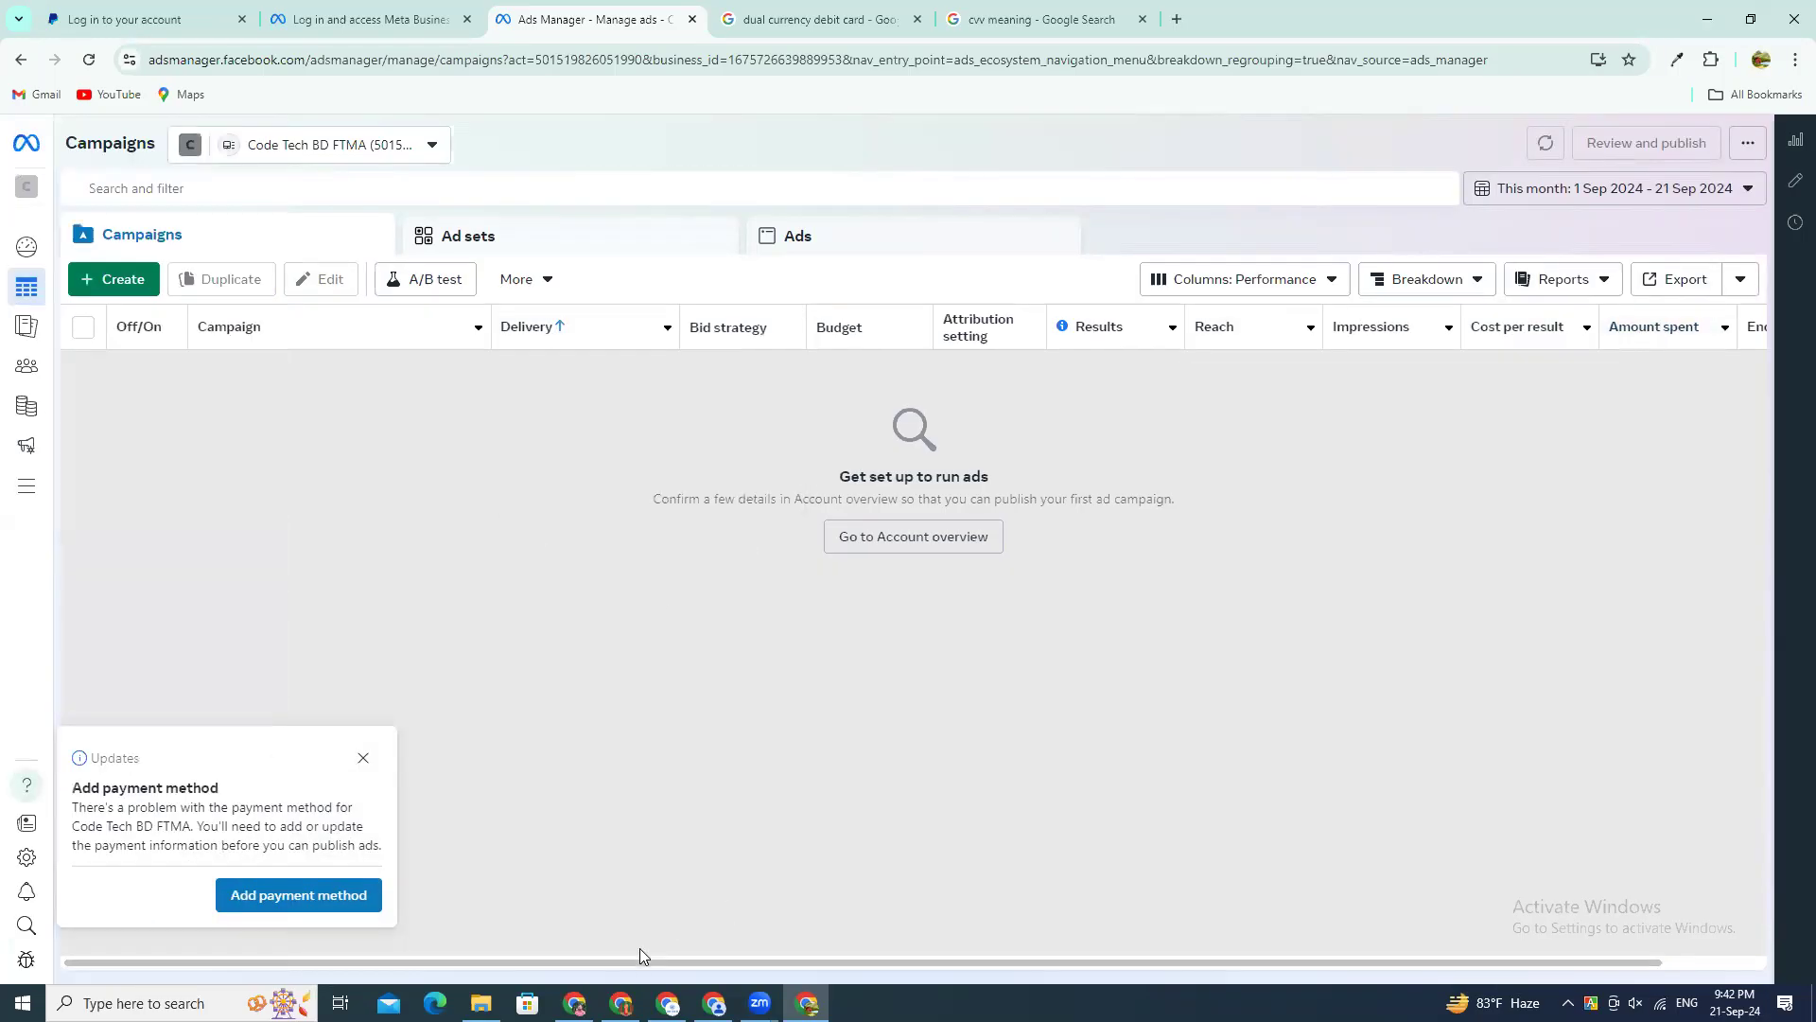
Step: Highlight the Add payment method notice's text and dismiss the notice, then open and close the ad account updates
{"action": "left_click_drag", "start_coordinate": [636, 961], "coordinate": [552, 912]}
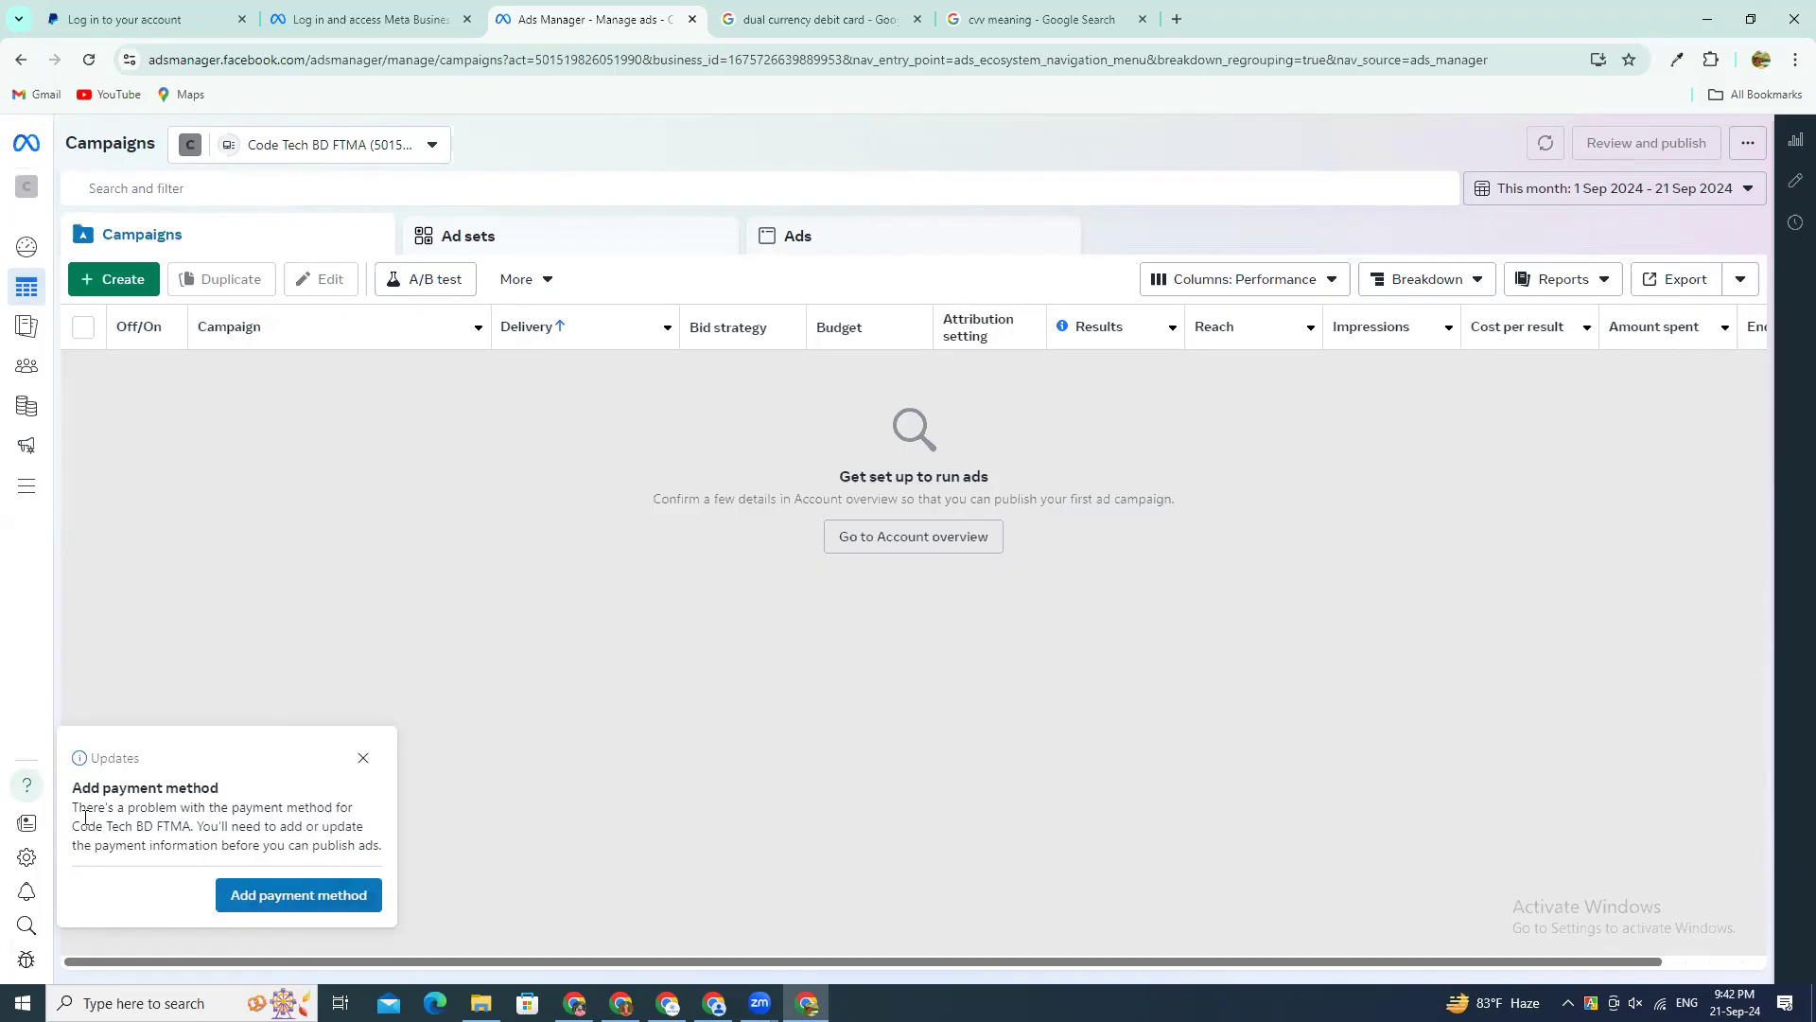
{"action": "left_click_drag", "start_coordinate": [75, 809], "coordinate": [225, 814]}
{"action": "left_click_drag", "start_coordinate": [365, 849], "coordinate": [383, 850]}
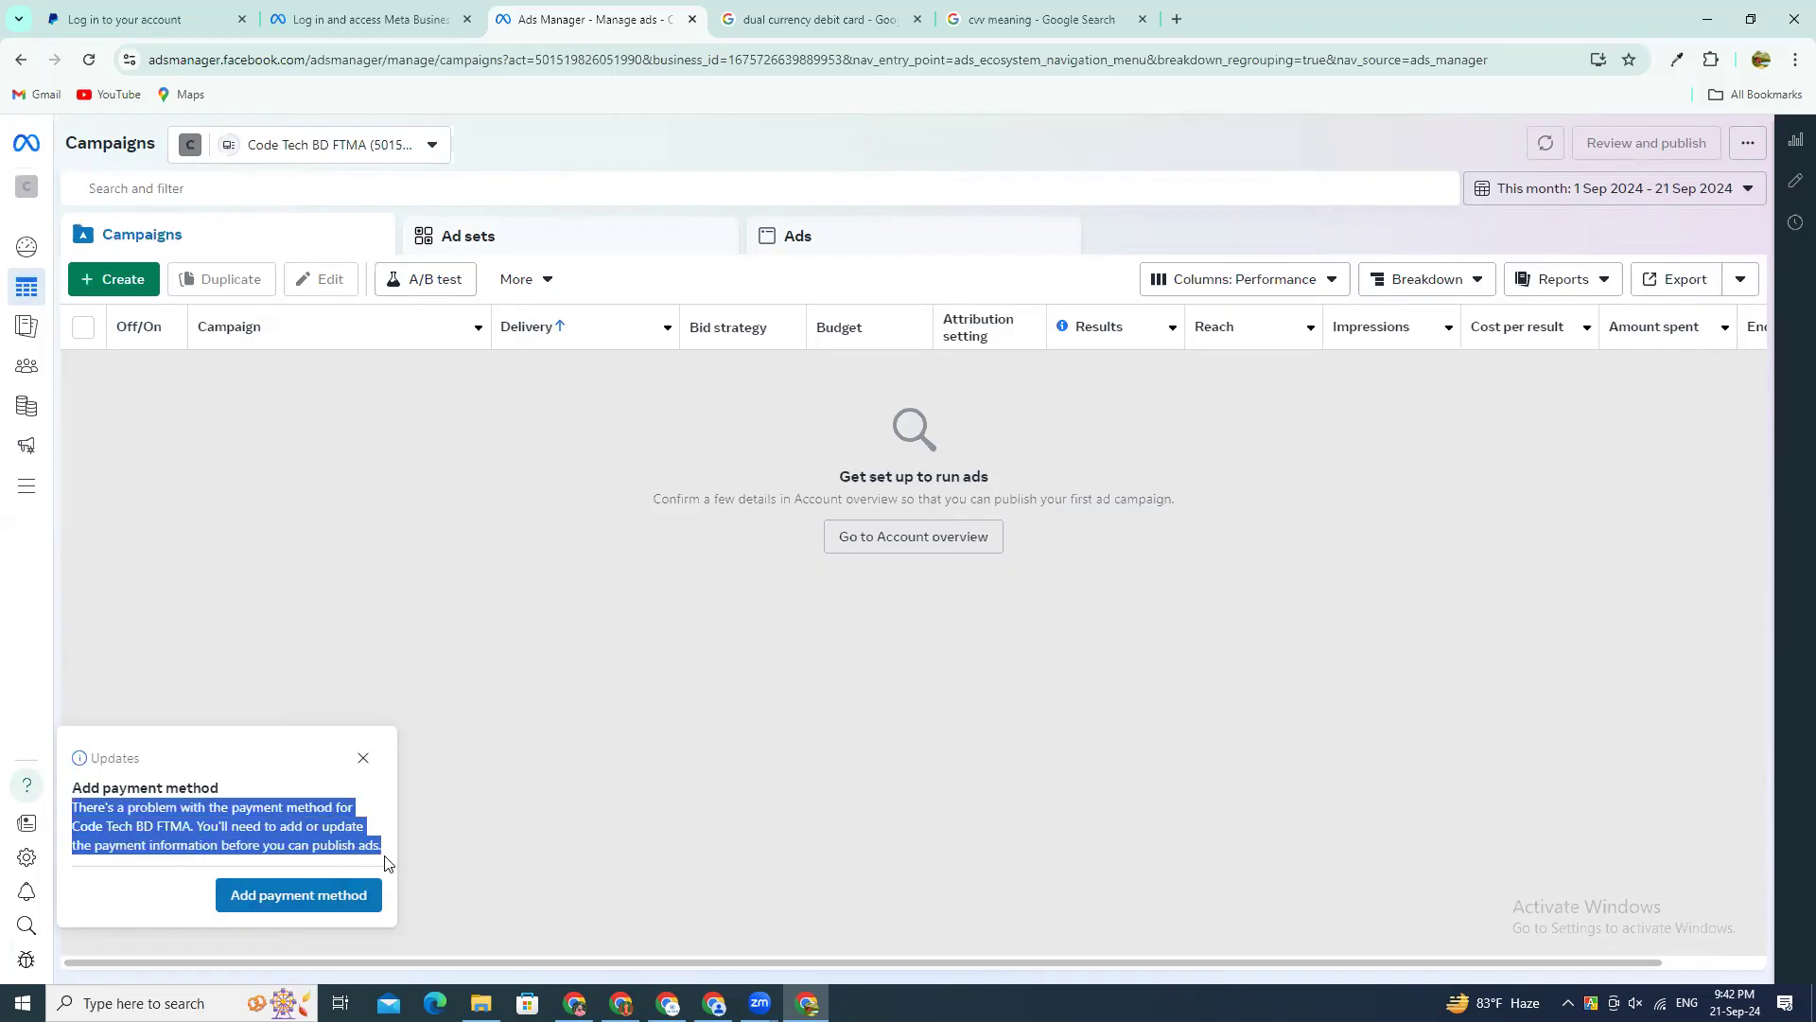
{"action": "left_click", "coordinate": [209, 842]}
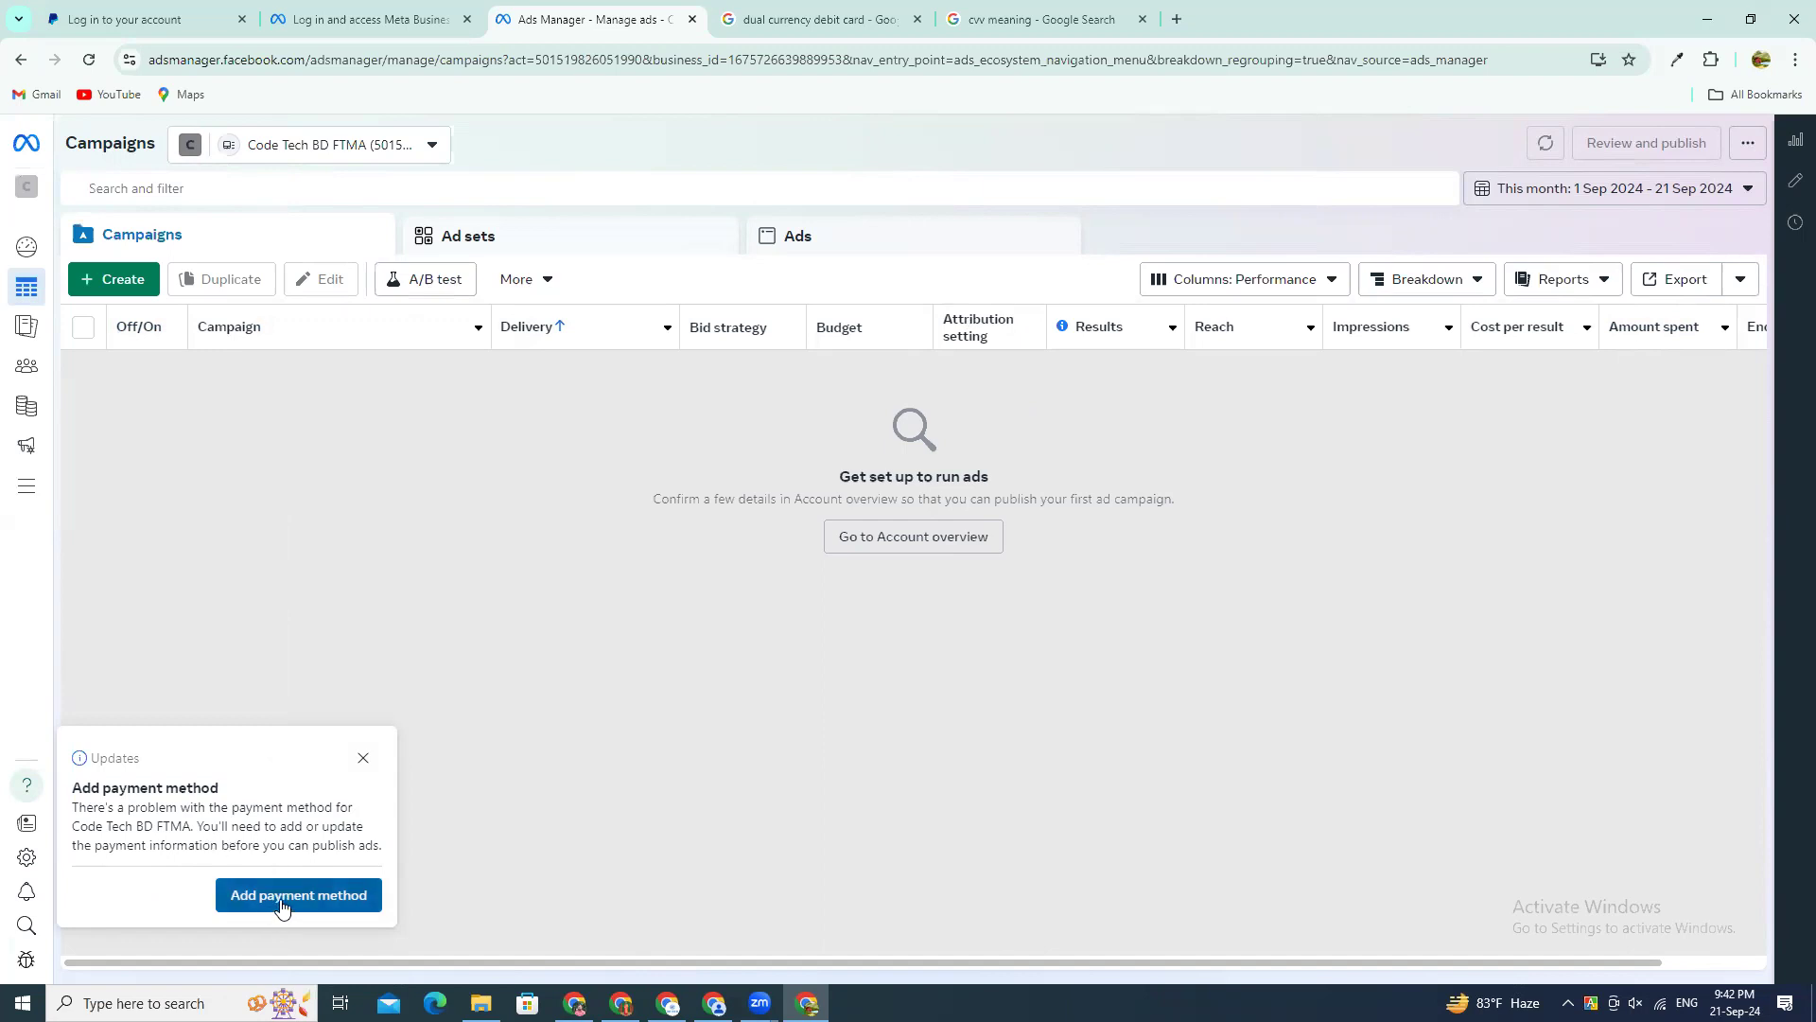
{"action": "left_click", "coordinate": [363, 758]}
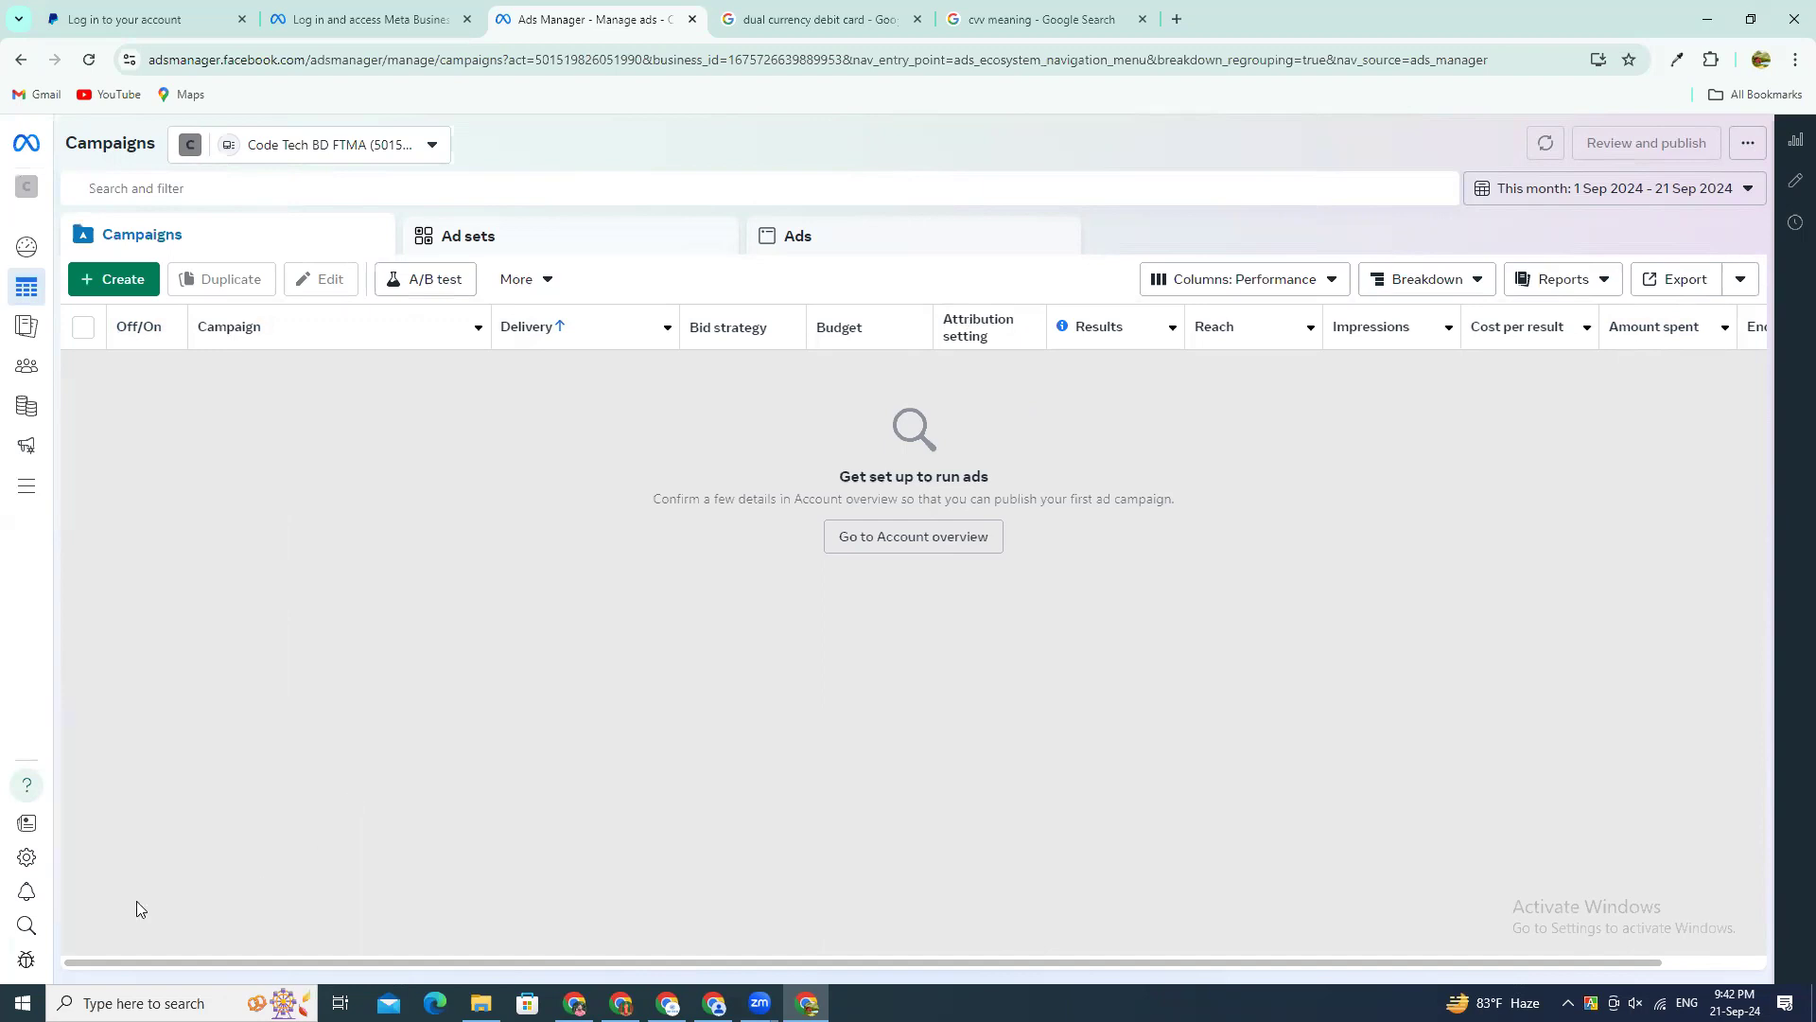
{"action": "left_click", "coordinate": [29, 825]}
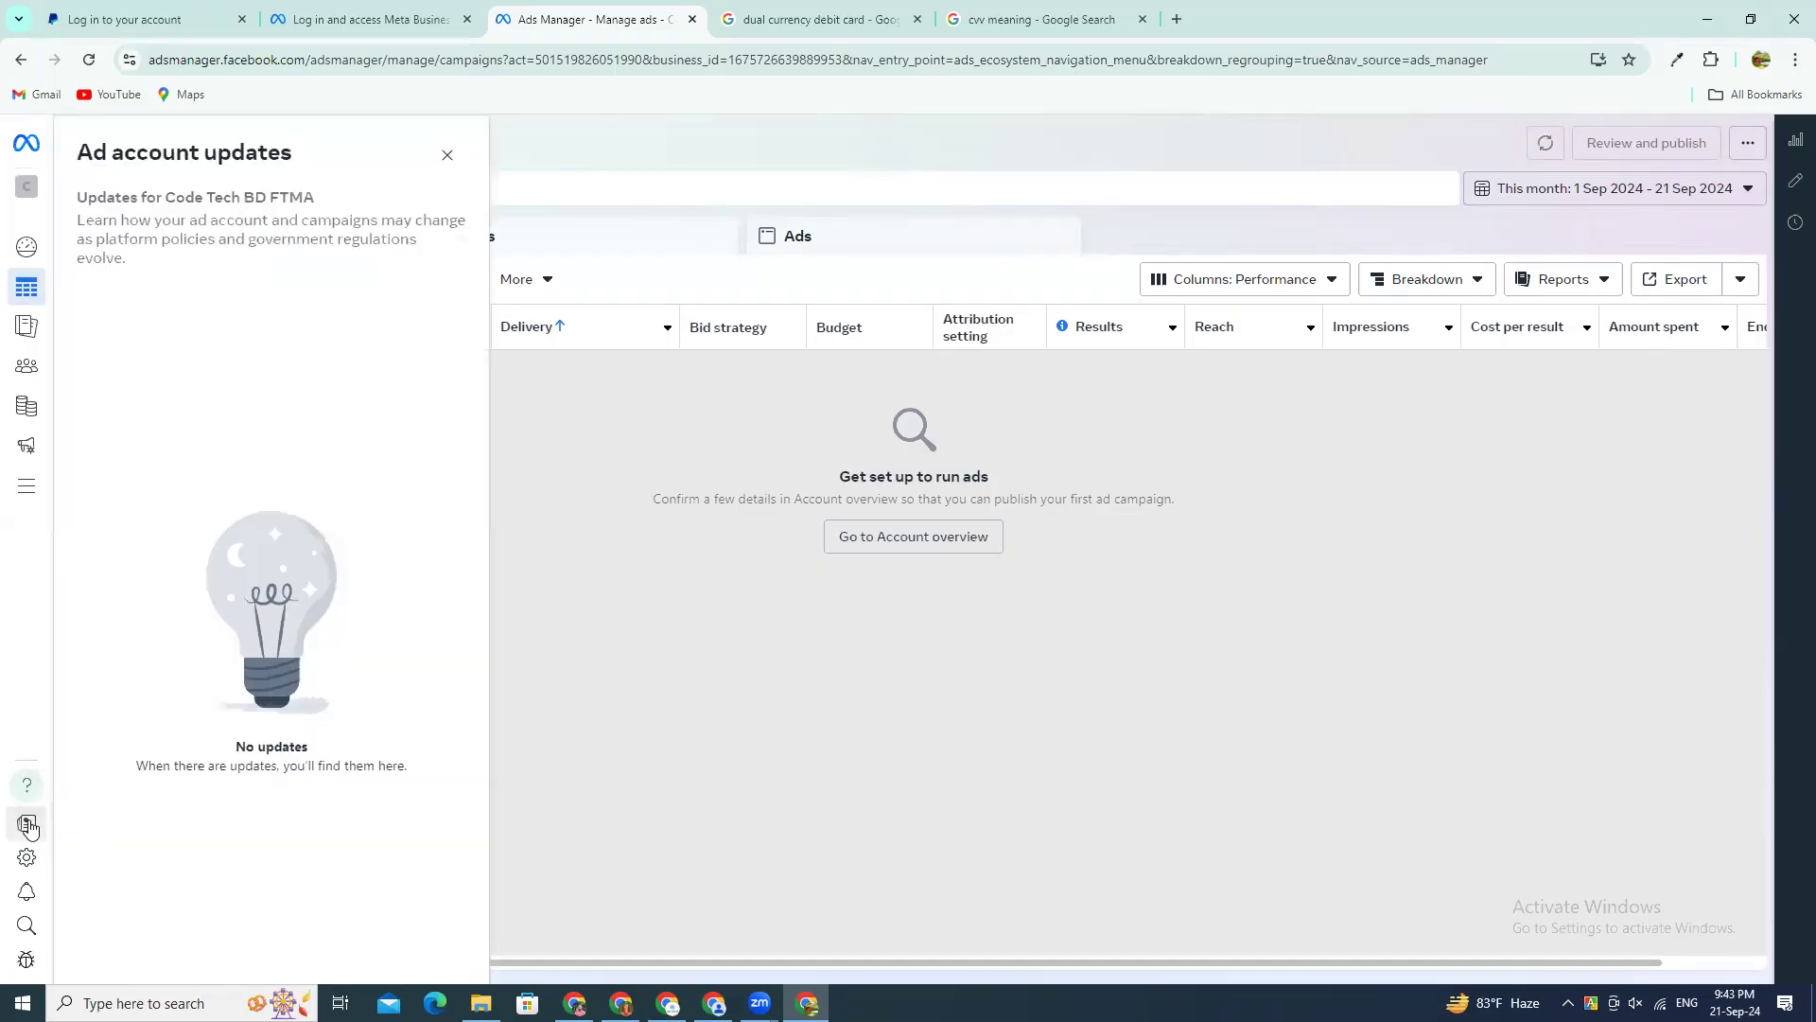
{"action": "left_click", "coordinate": [684, 669]}
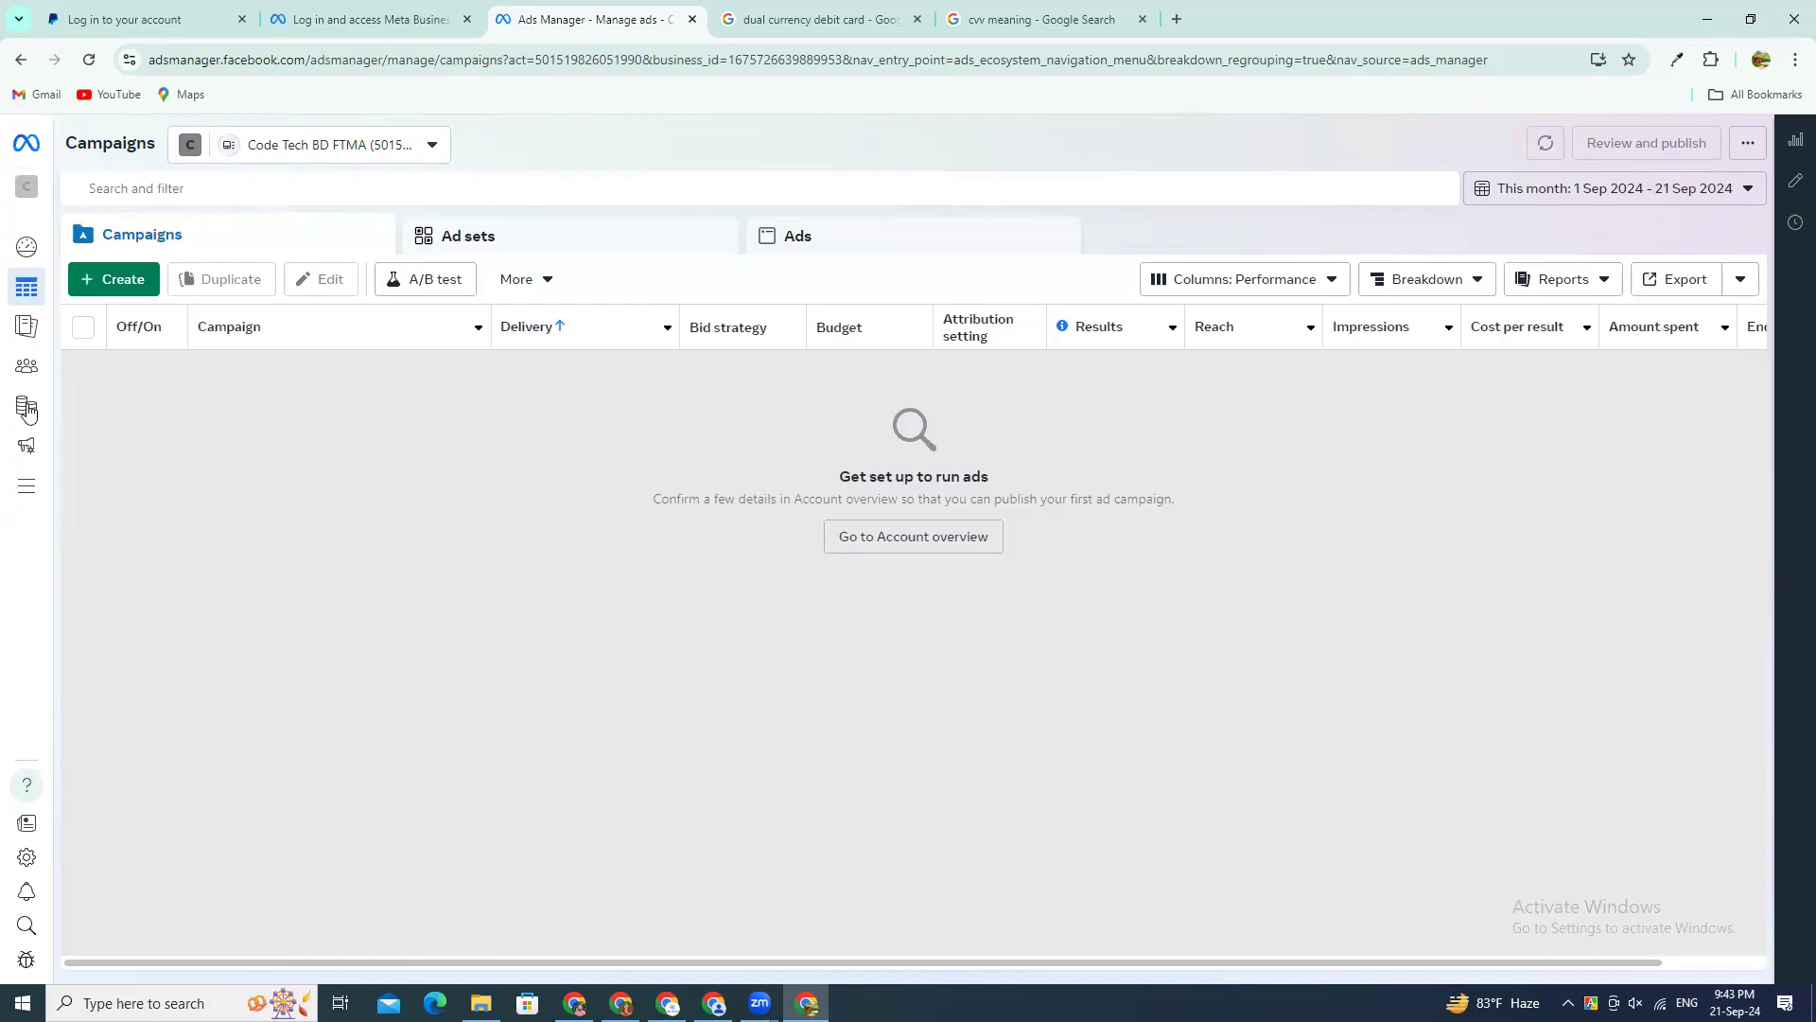
Step: Create a new Auction campaign with the Awareness objective
{"action": "mouse_move", "coordinate": [111, 405]}
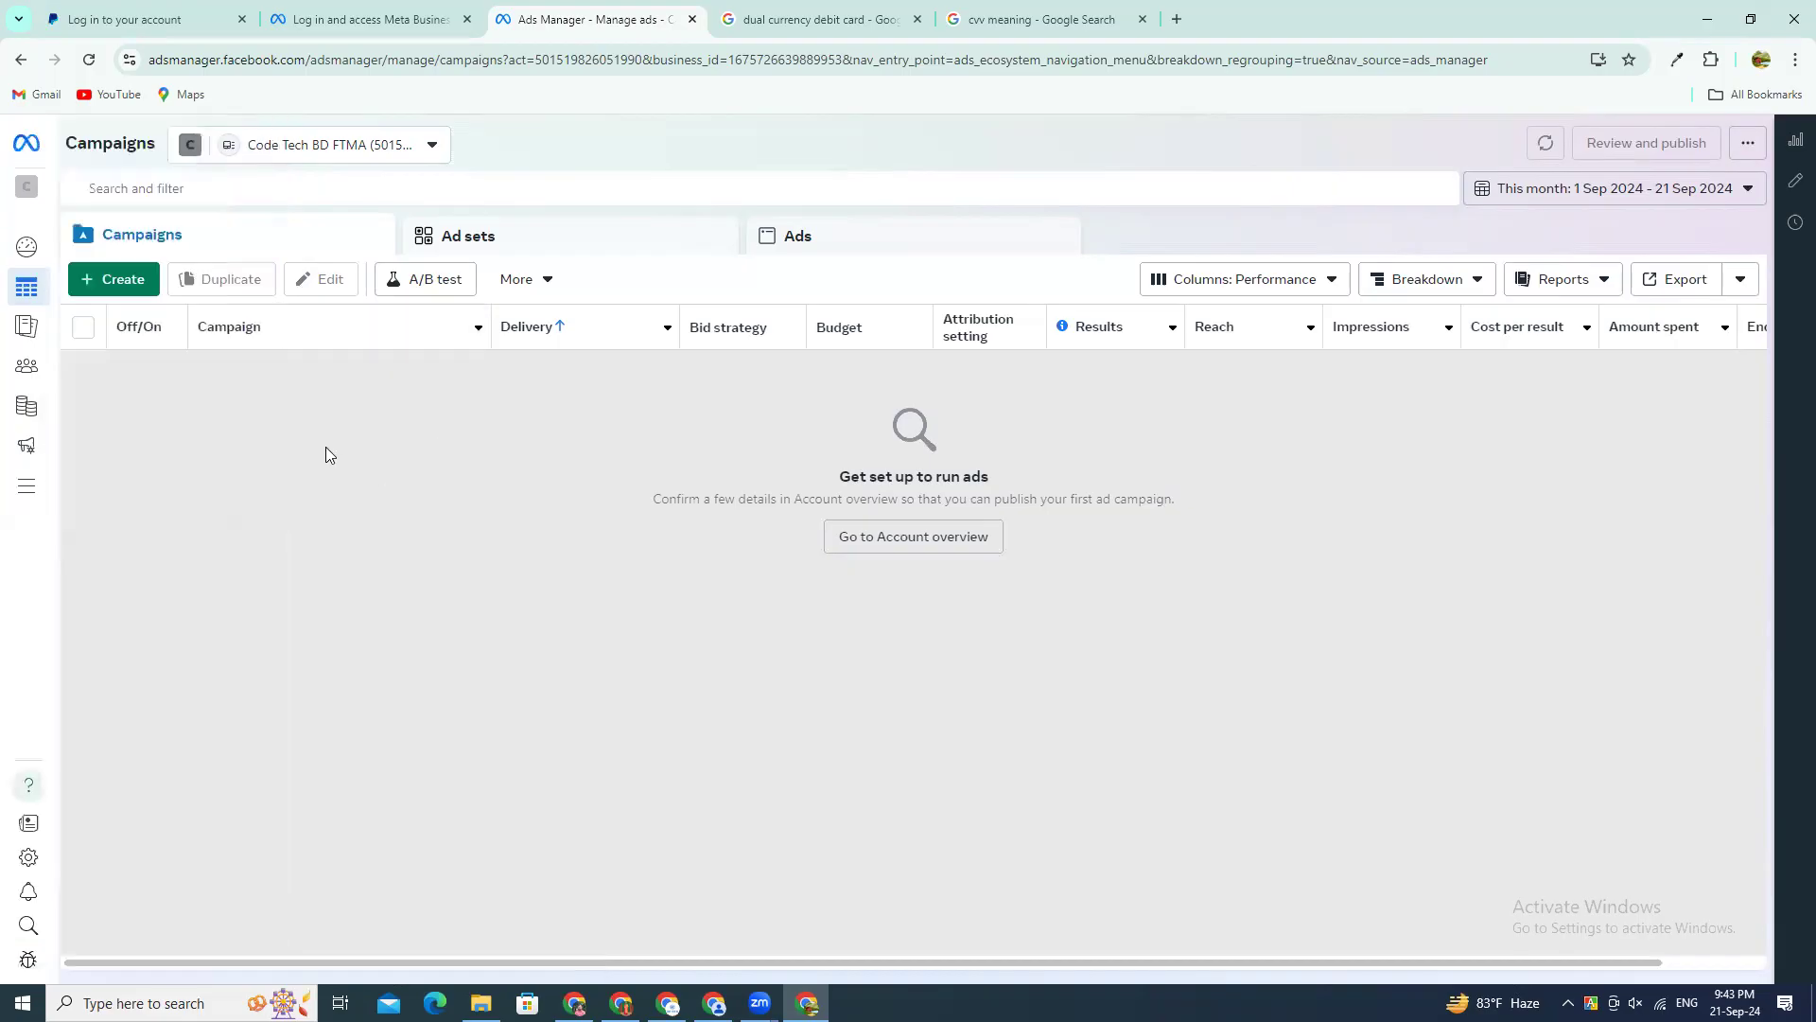
{"action": "left_click", "coordinate": [110, 282]}
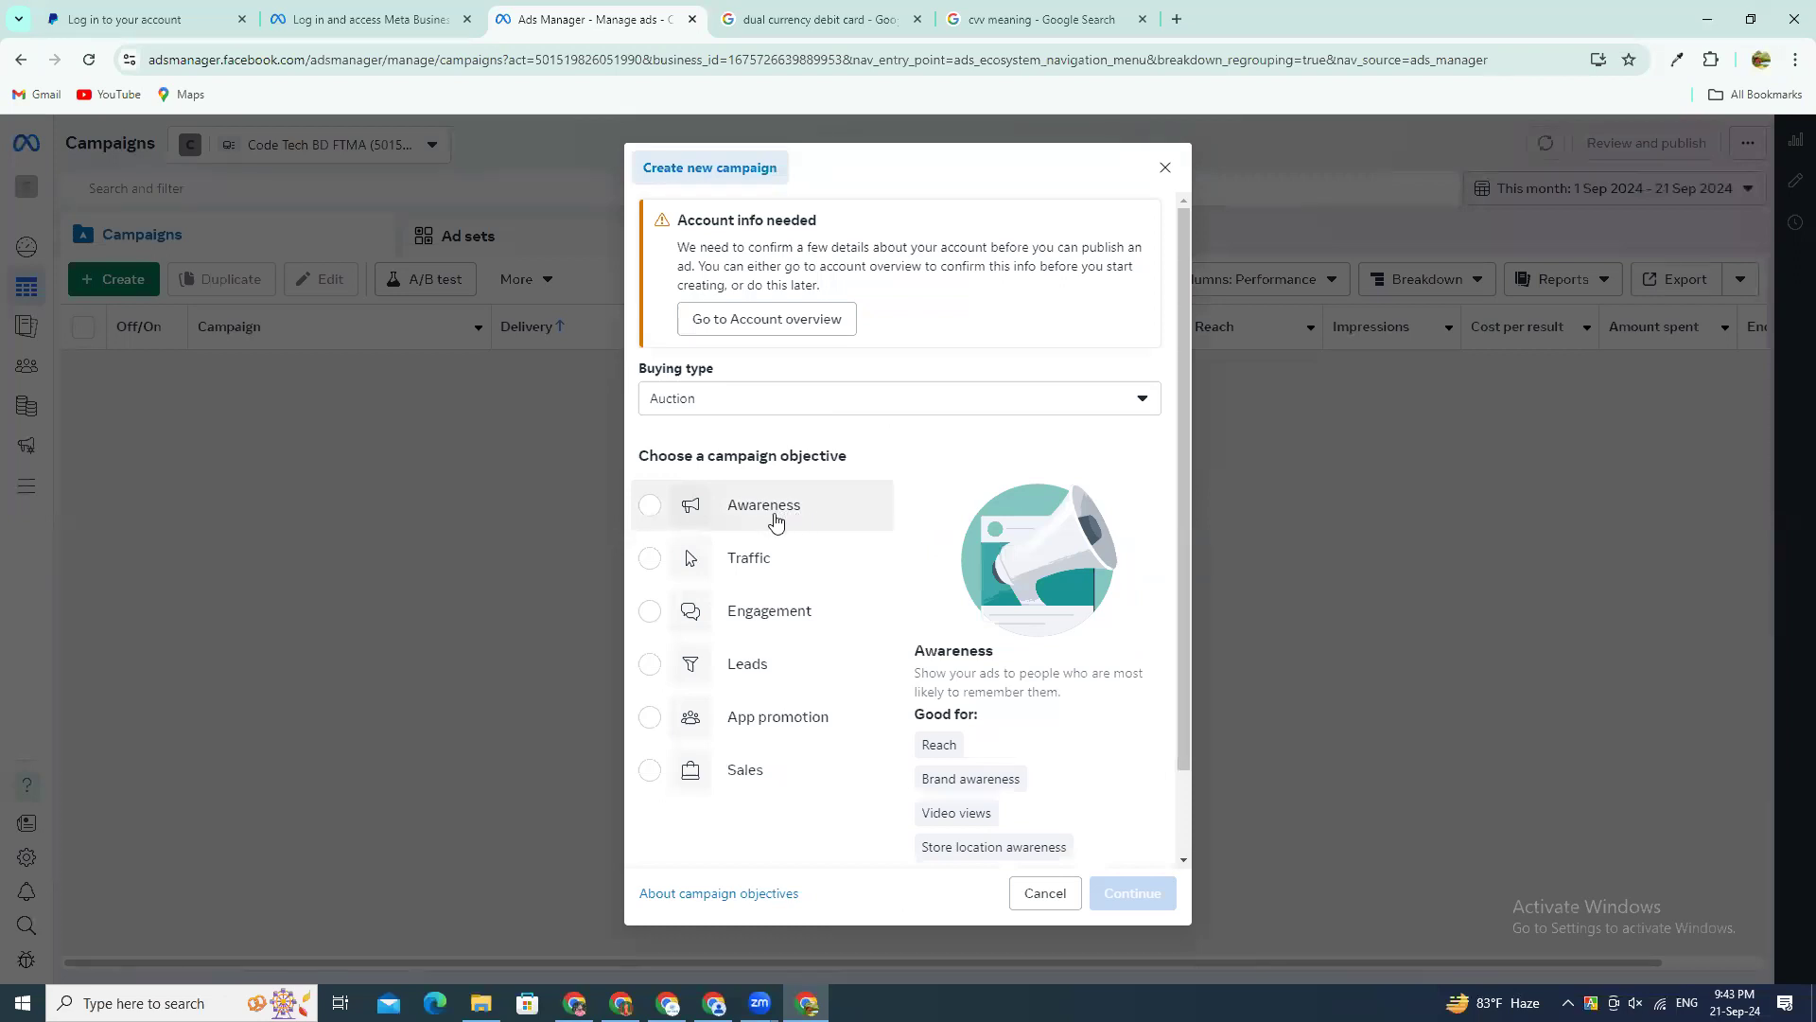
{"action": "left_click", "coordinate": [775, 520]}
{"action": "scroll", "coordinate": [946, 737], "scroll_direction": "down", "scroll_amount": 1}
{"action": "left_click", "coordinate": [1109, 890]}
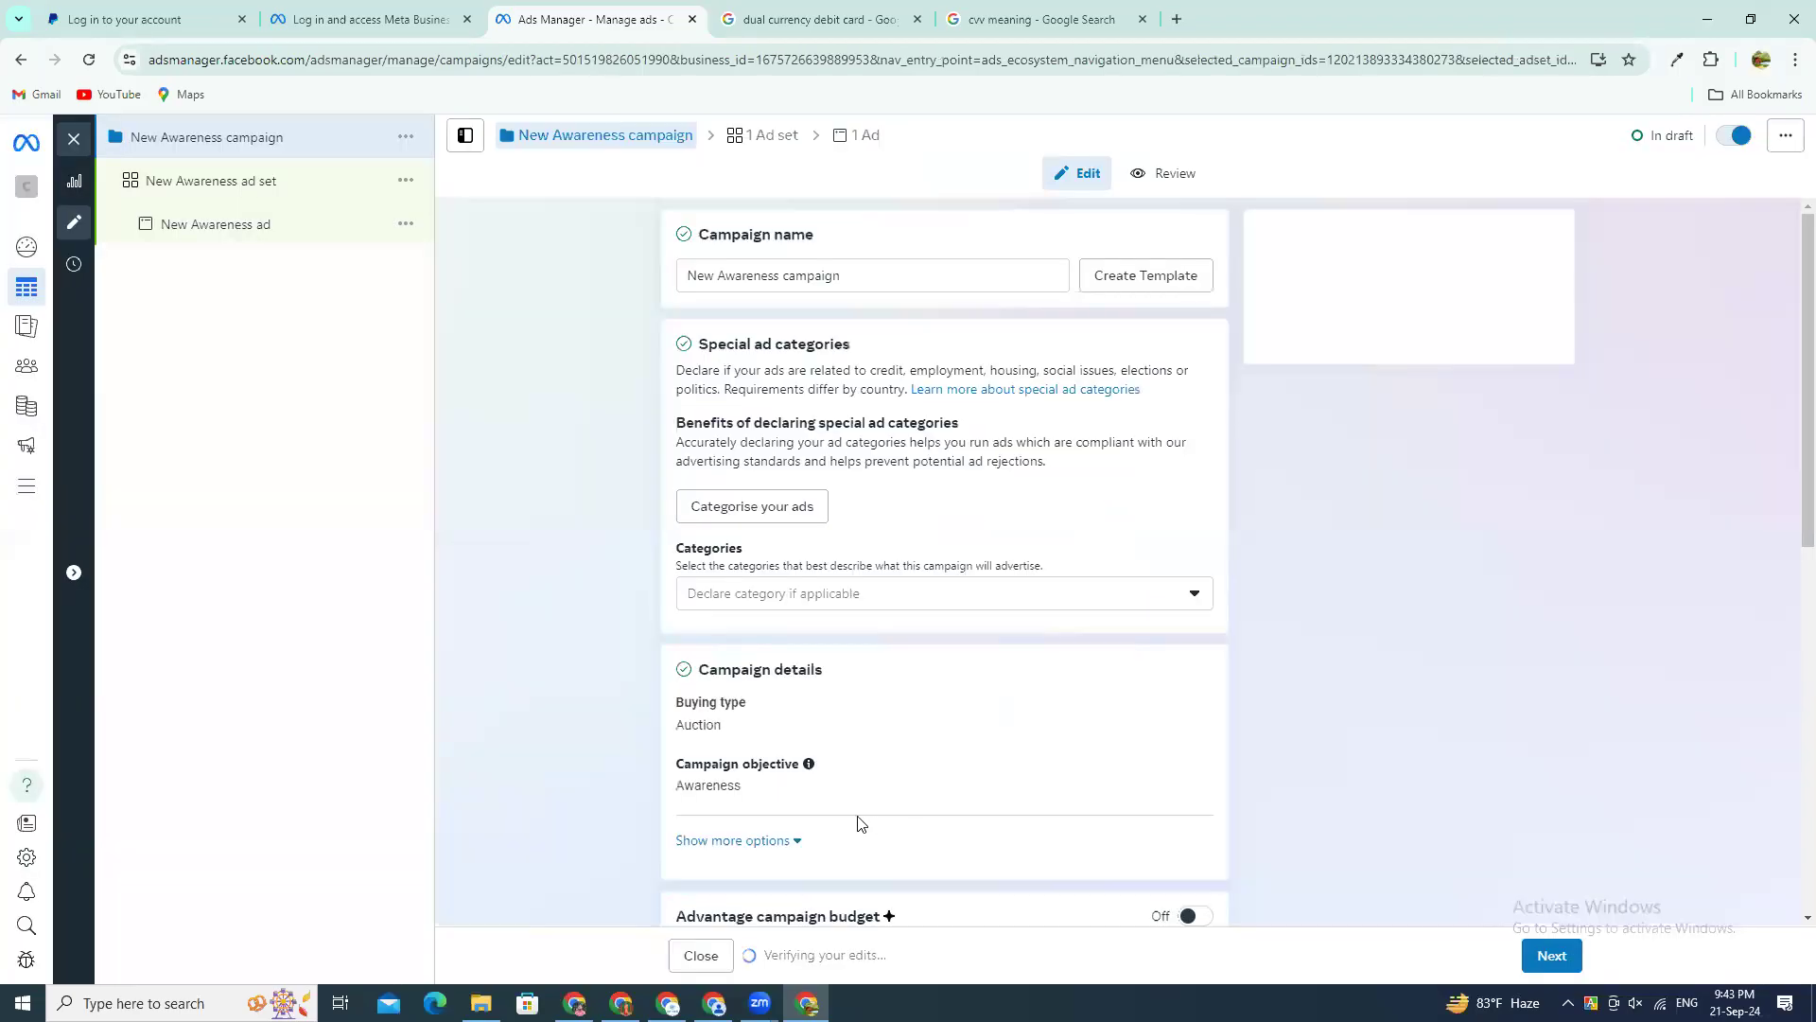
Step: Rename the awareness campaign as Awareness_campaign_for_437
{"action": "left_click_drag", "start_coordinate": [876, 272], "coordinate": [649, 275]}
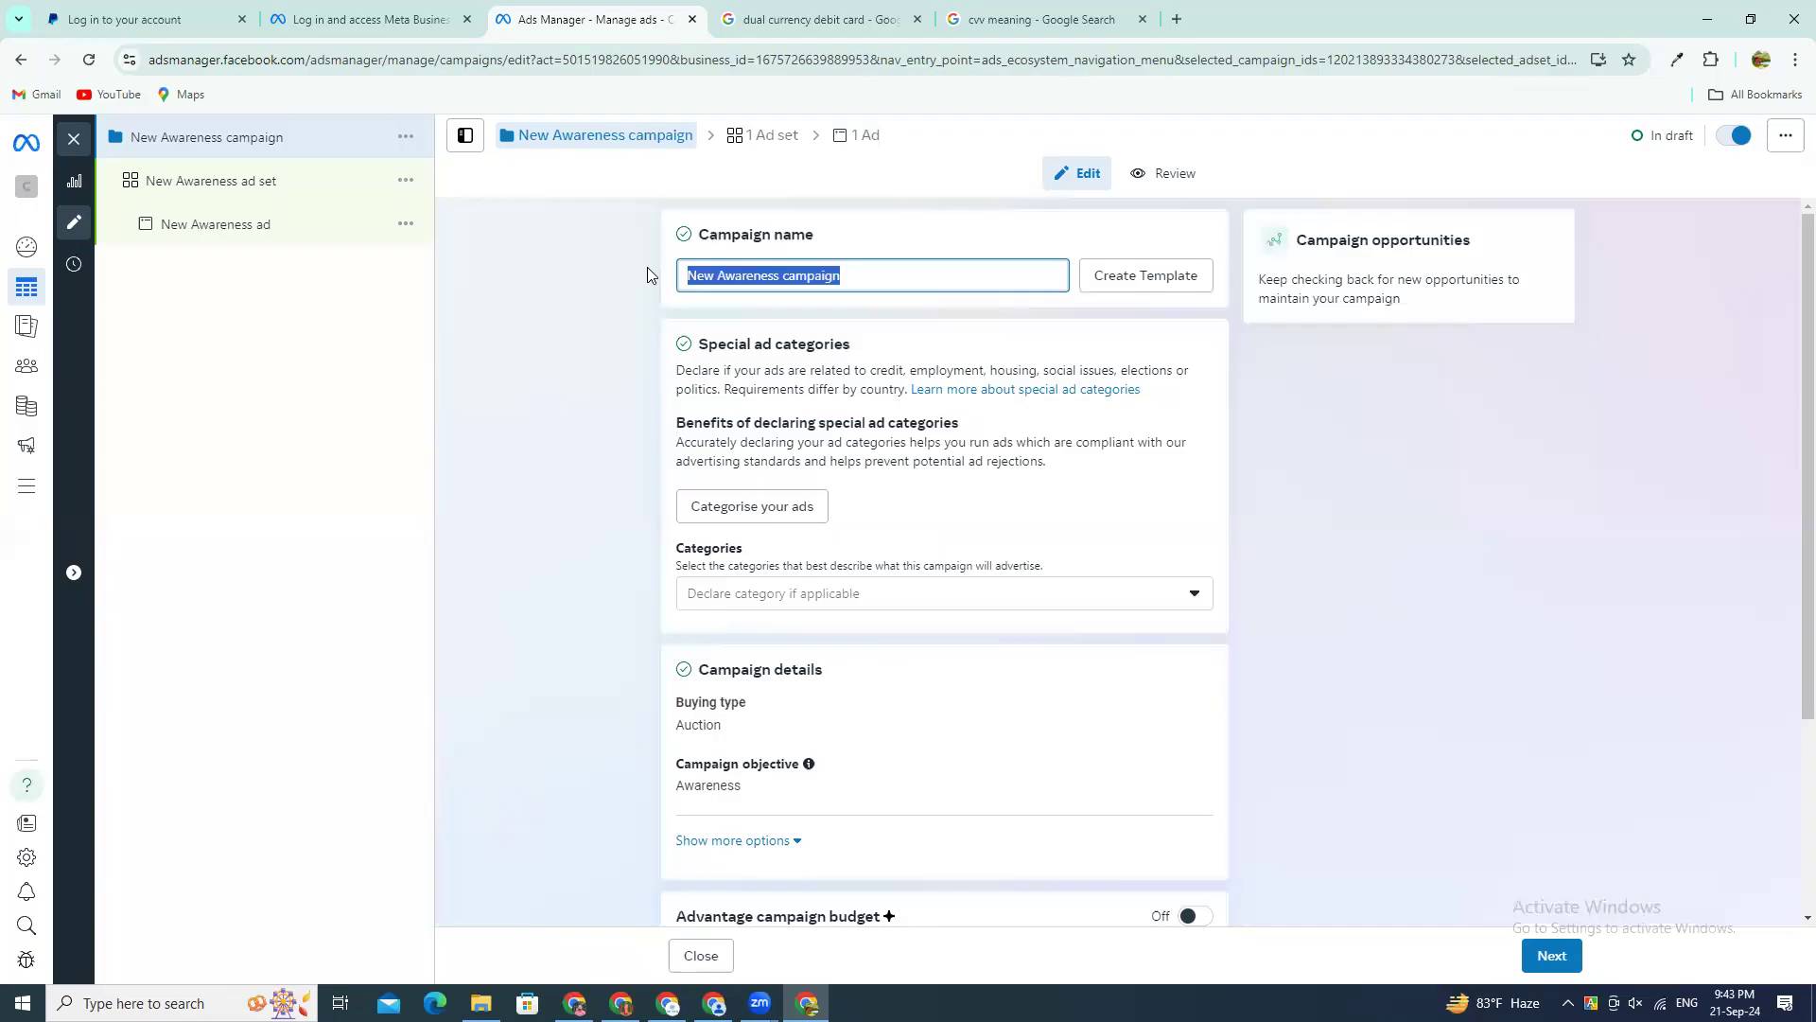
{"action": "scroll", "coordinate": [899, 643], "scroll_direction": "down", "scroll_amount": 2}
{"action": "scroll", "coordinate": [898, 643], "scroll_direction": "up", "scroll_amount": 2}
{"action": "left_click", "coordinate": [872, 273]}
{"action": "key", "text": "ctrl+a"}
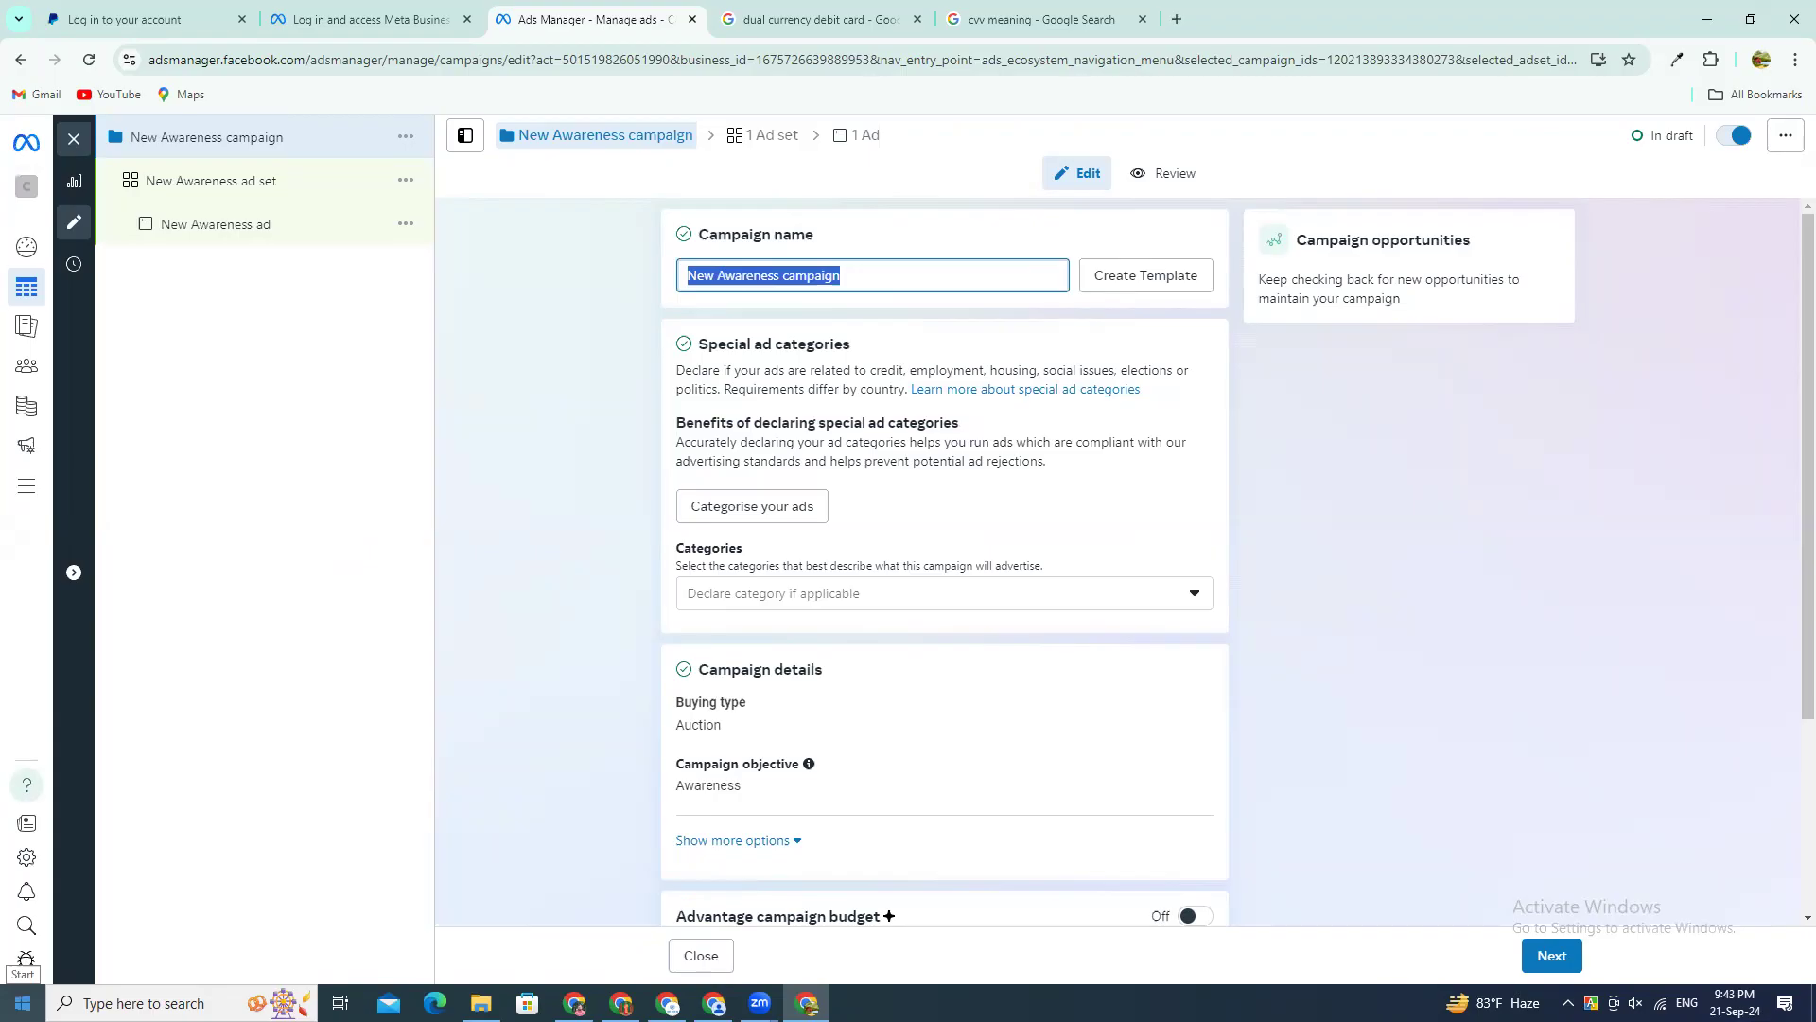
{"action": "key", "text": "Right"}
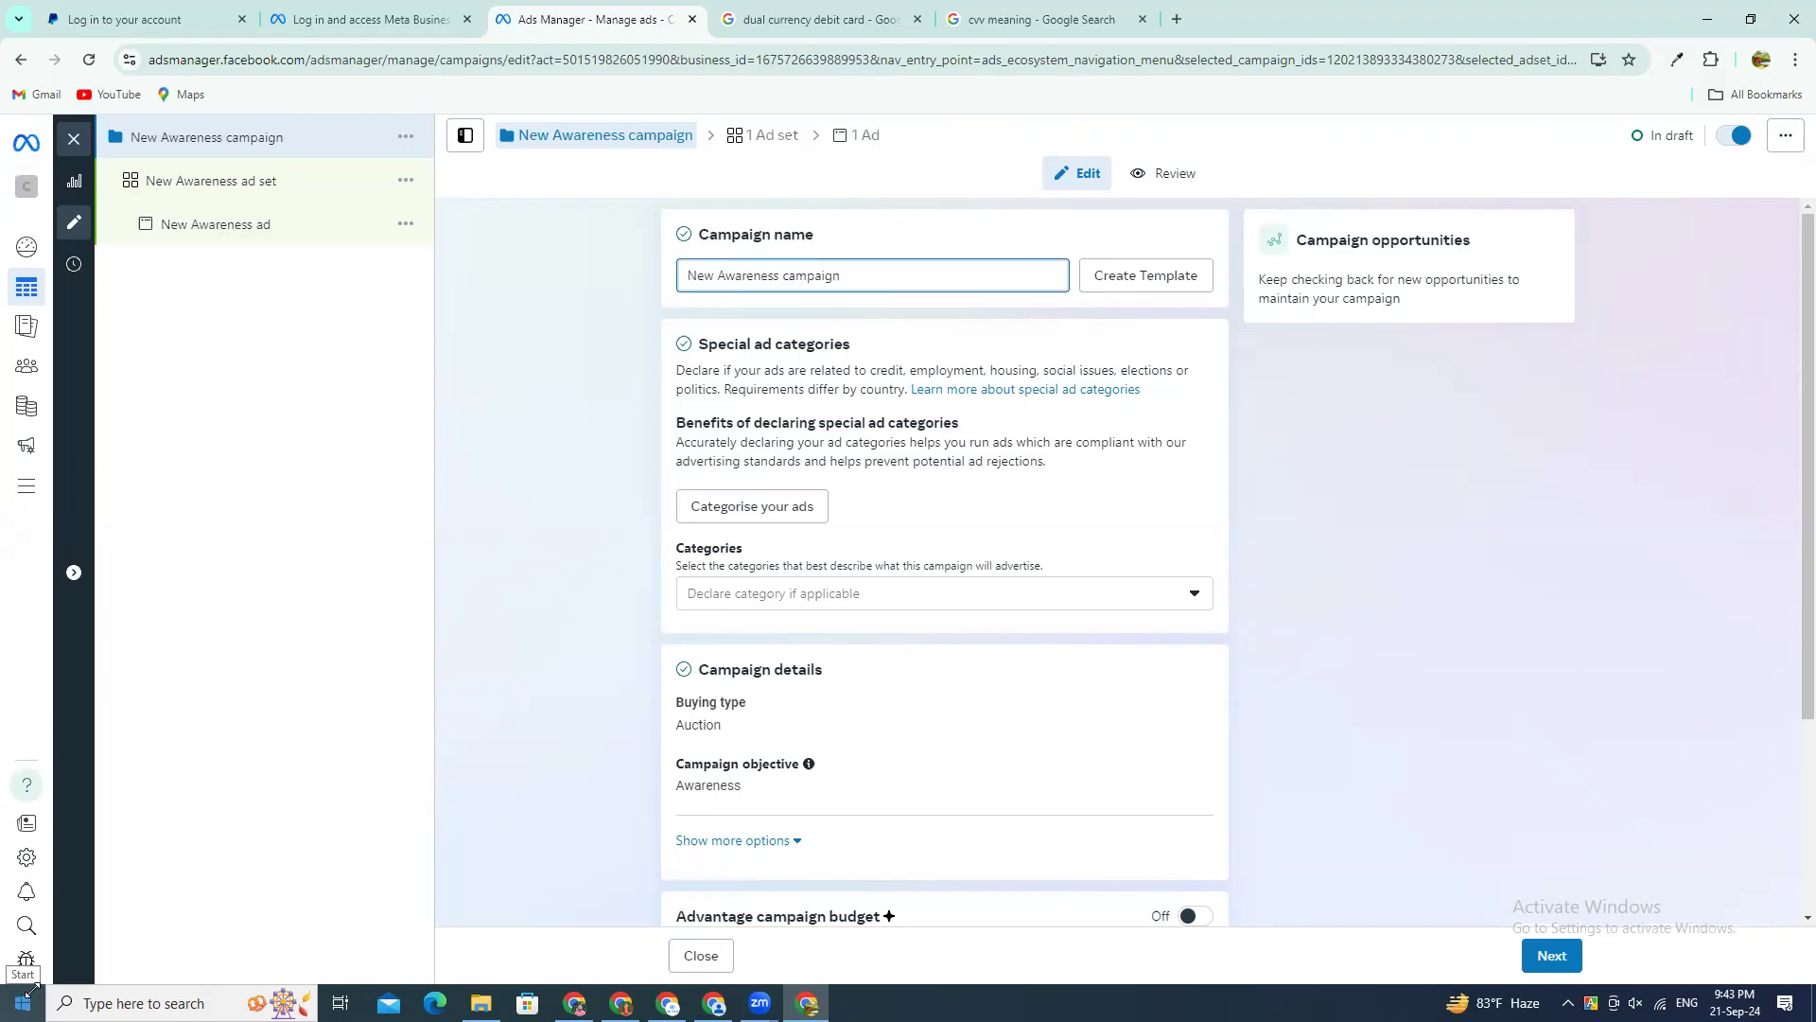
{"action": "double_click", "coordinate": [711, 275]}
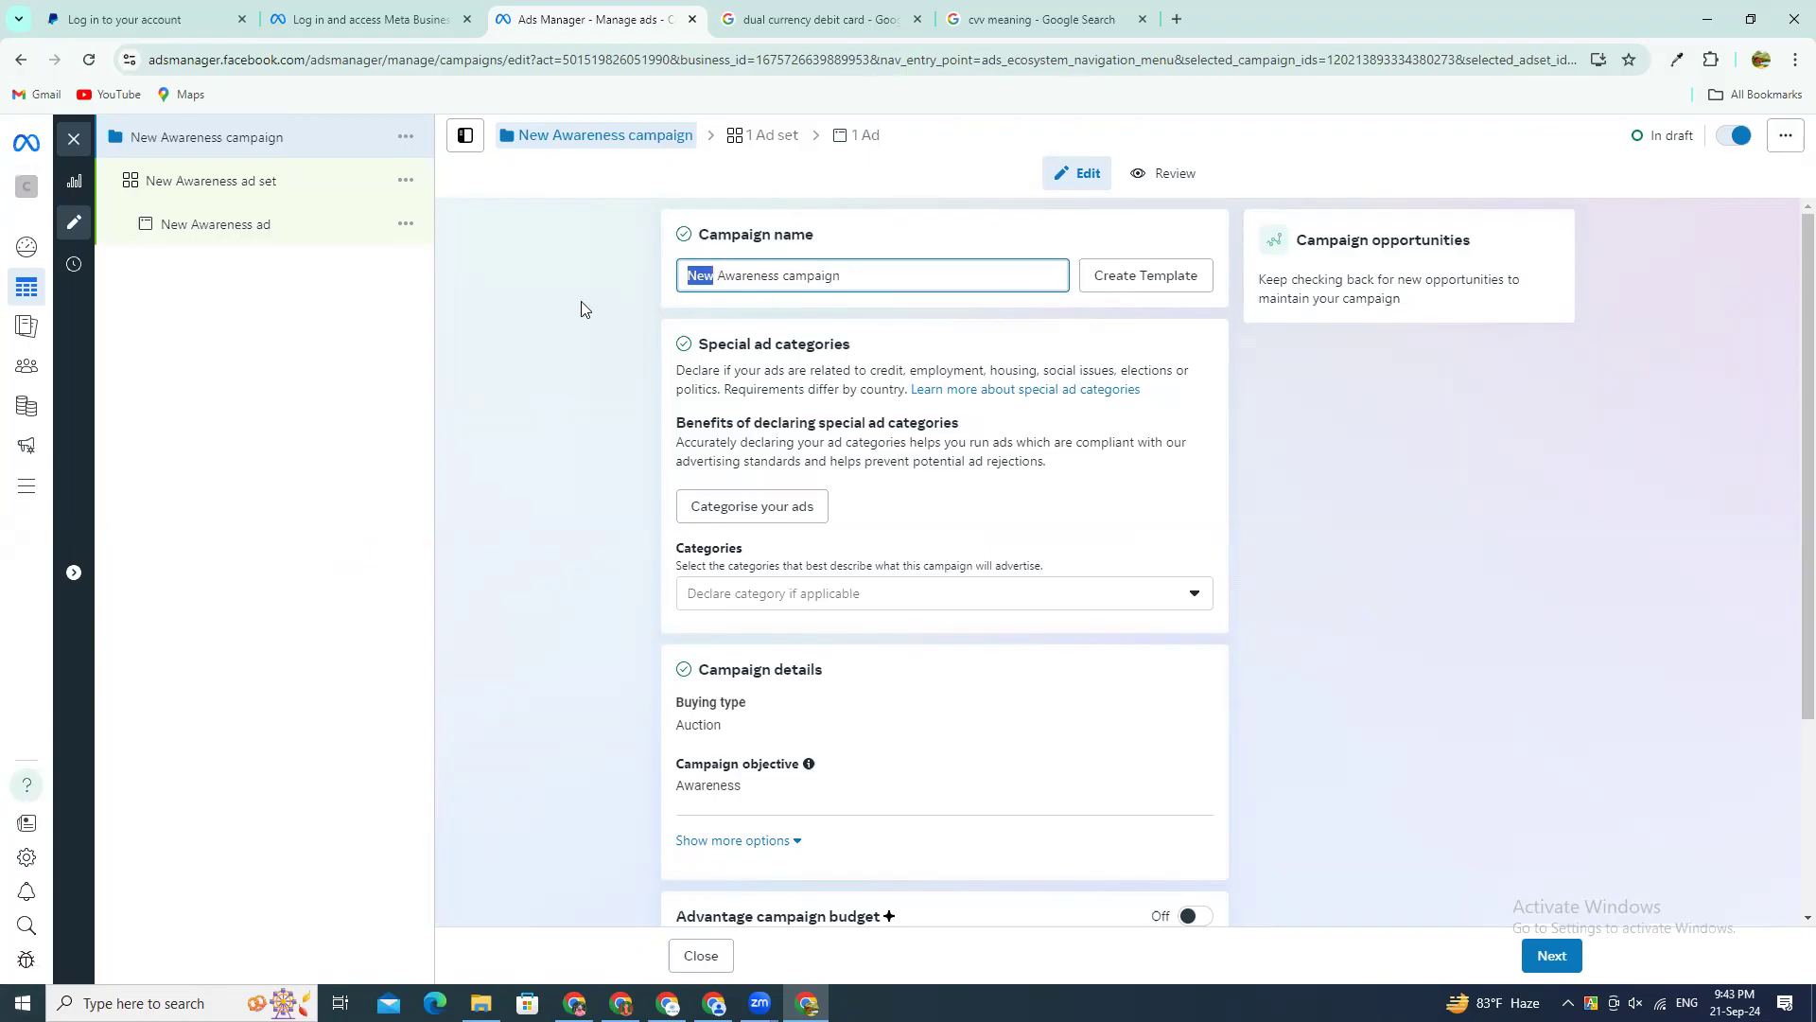
{"action": "key", "text": "BackSpace"}
{"action": "key", "text": "BackSpace"}
{"action": "key", "text": "Right"}
{"action": "key", "text": "Right"}
{"action": "key", "text": "Right"}
{"action": "key", "text": "BackSpace"}
{"action": "type", "text": "_"}
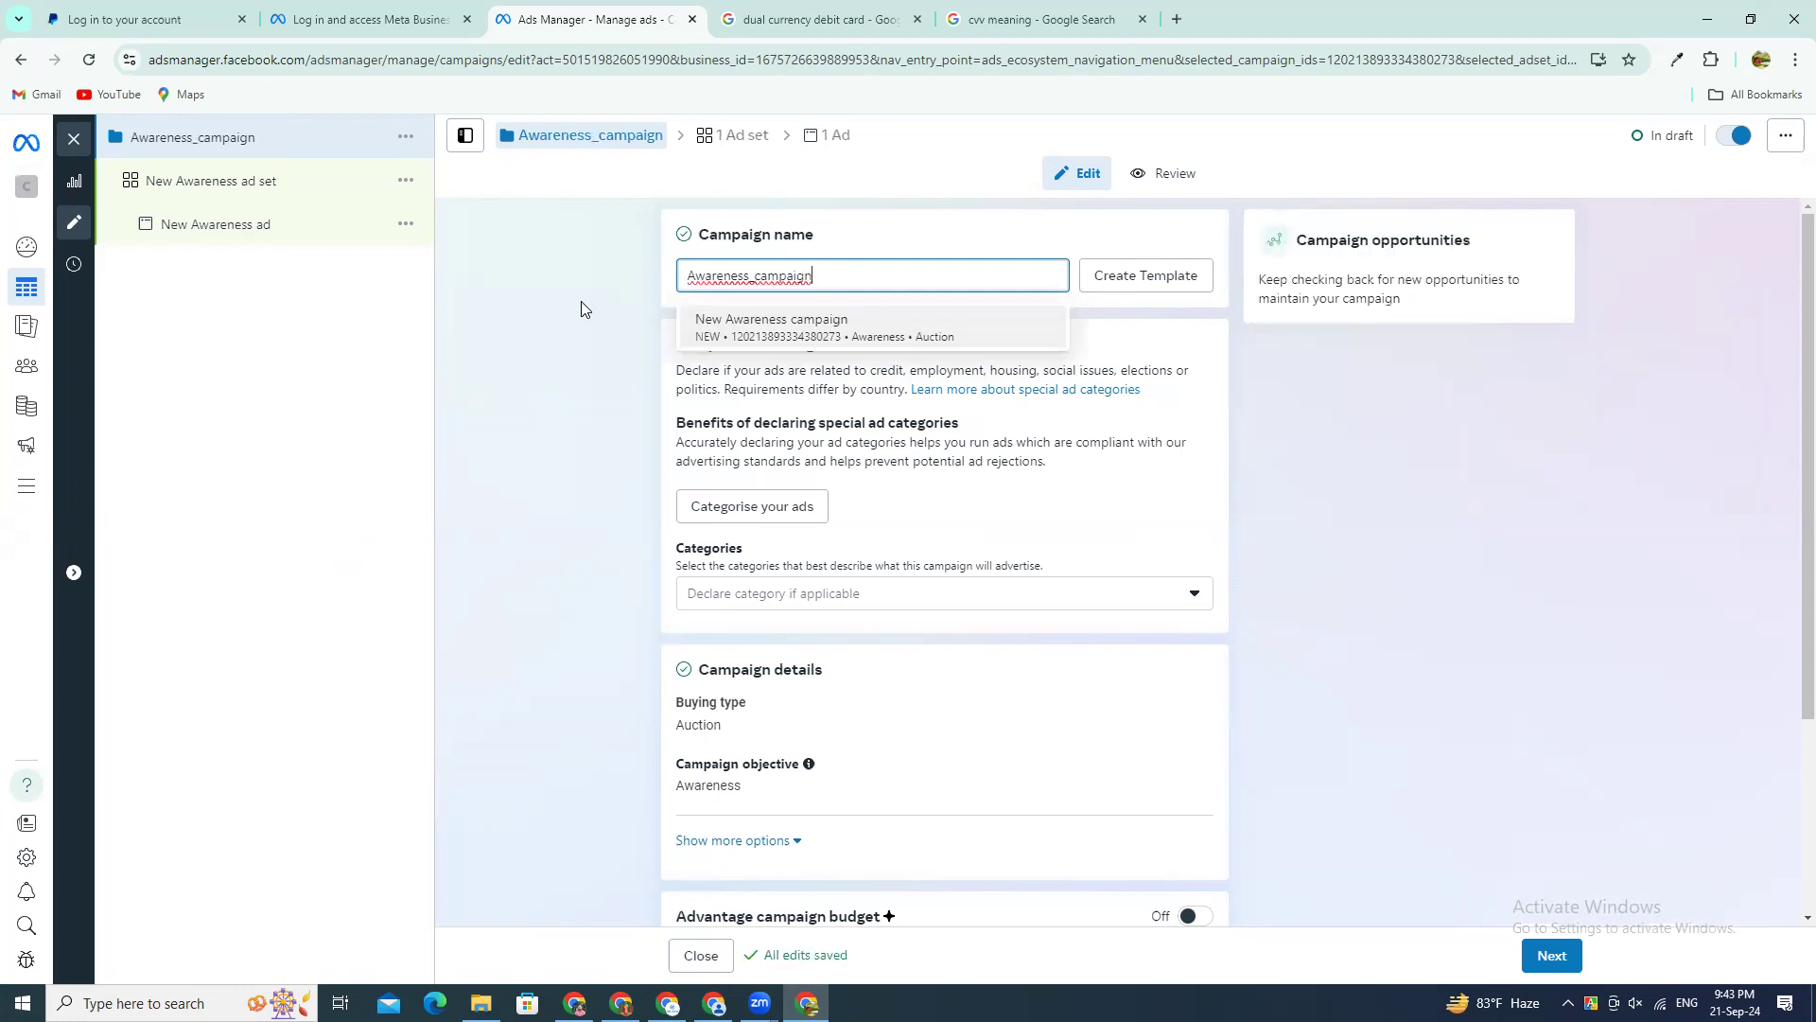
{"action": "key", "text": "End"}
{"action": "type", "text": "_for_"}
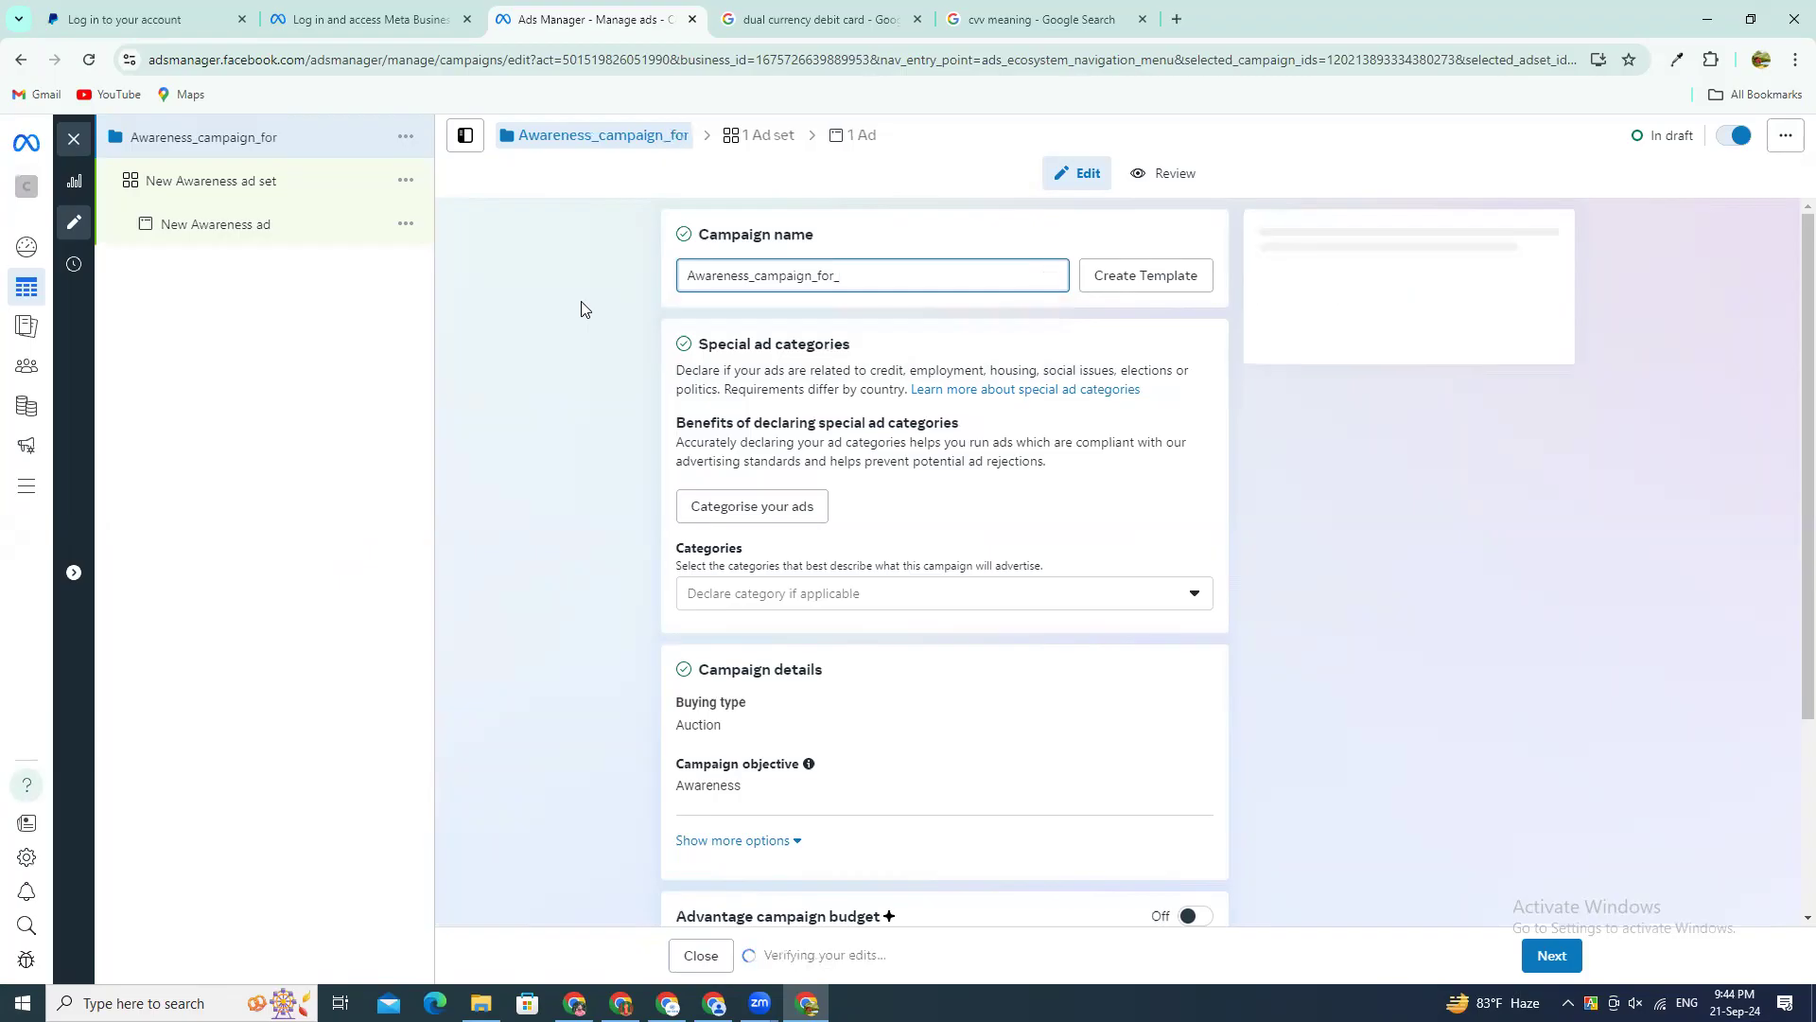
{"action": "type", "text": "437"}
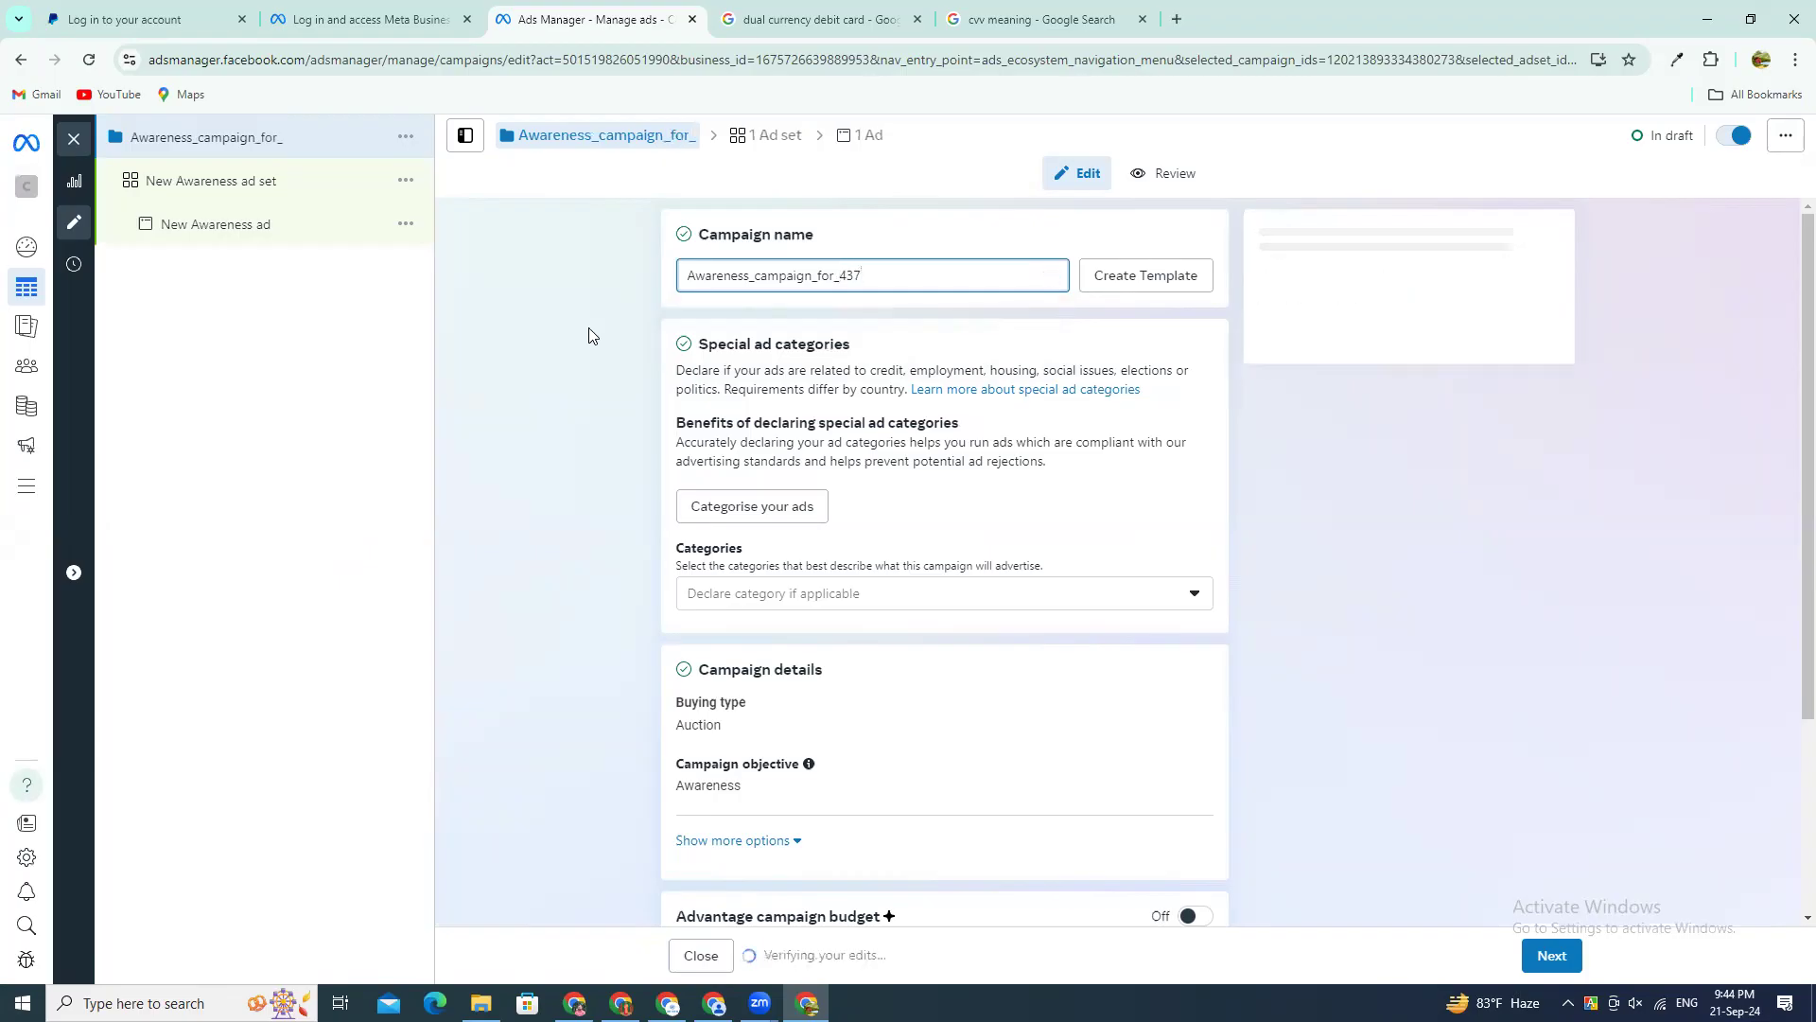
Step: Highlight the number 437 in the campaign name, then deselect it
{"action": "left_click_drag", "start_coordinate": [862, 275], "coordinate": [838, 274]}
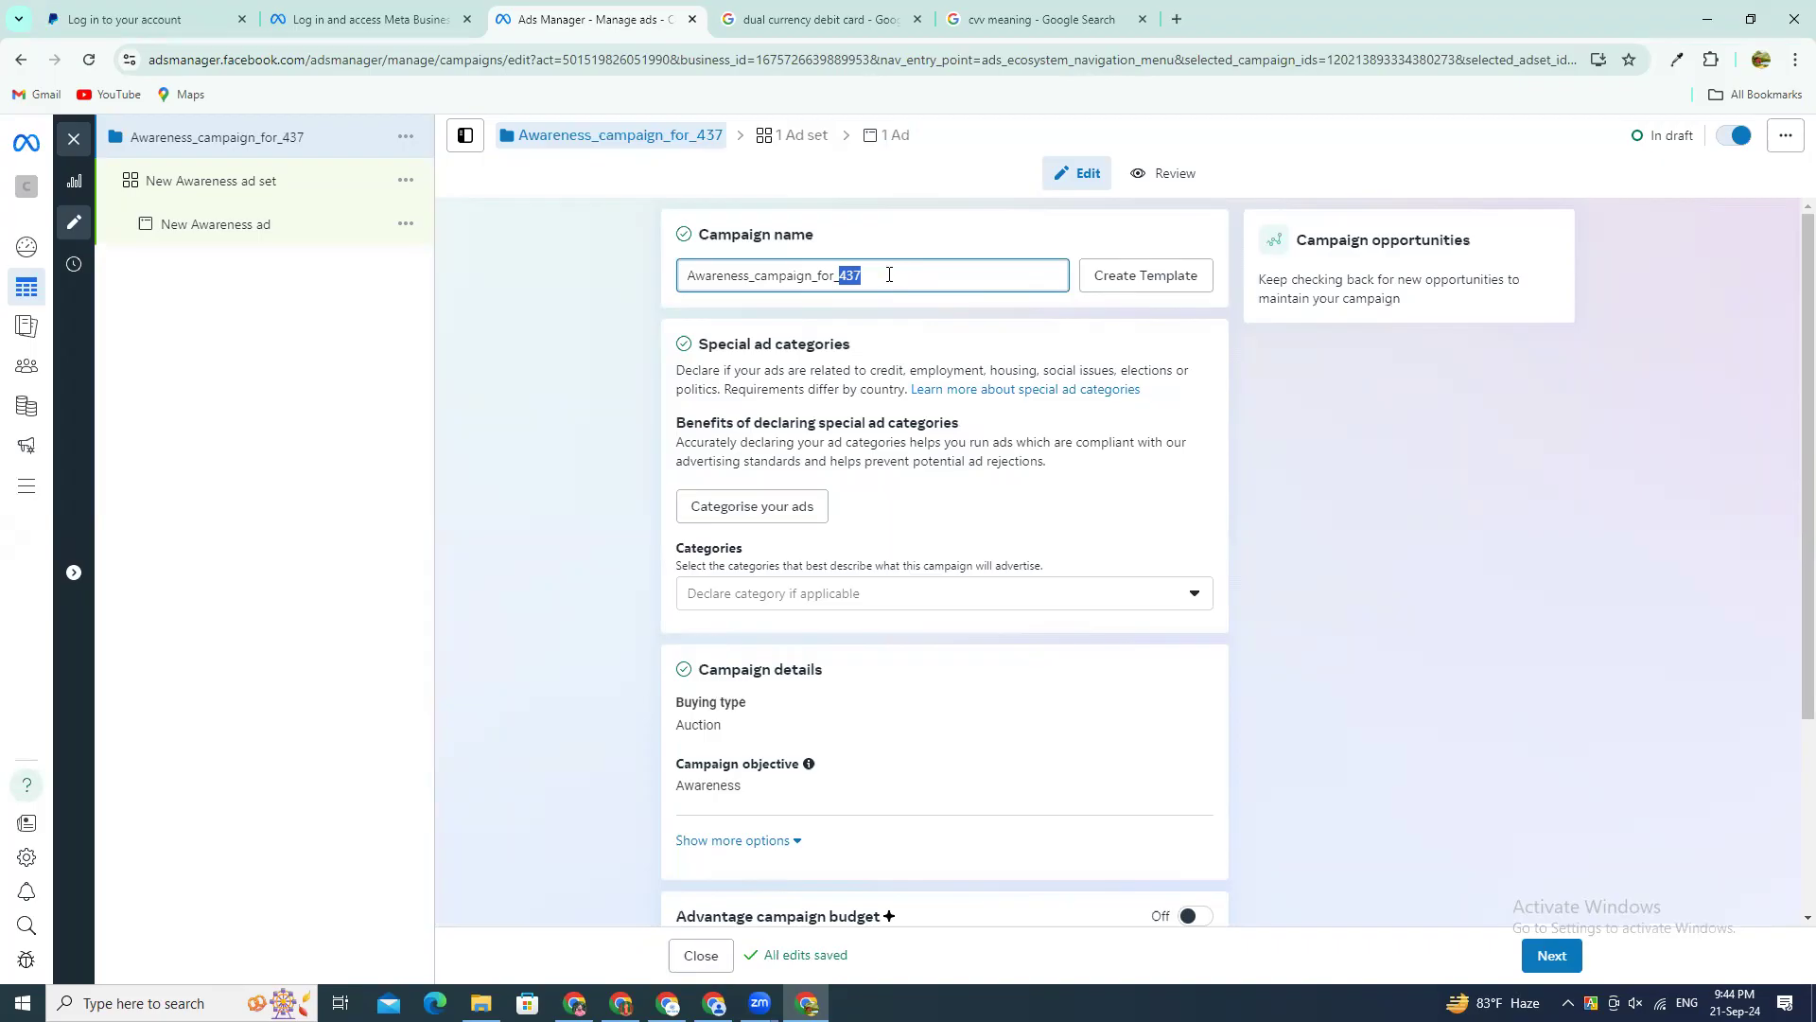
{"action": "key", "text": "Right"}
{"action": "left_click", "coordinate": [865, 247]}
{"action": "left_click_drag", "start_coordinate": [864, 274], "coordinate": [842, 275]}
{"action": "left_click", "coordinate": [1298, 377]}
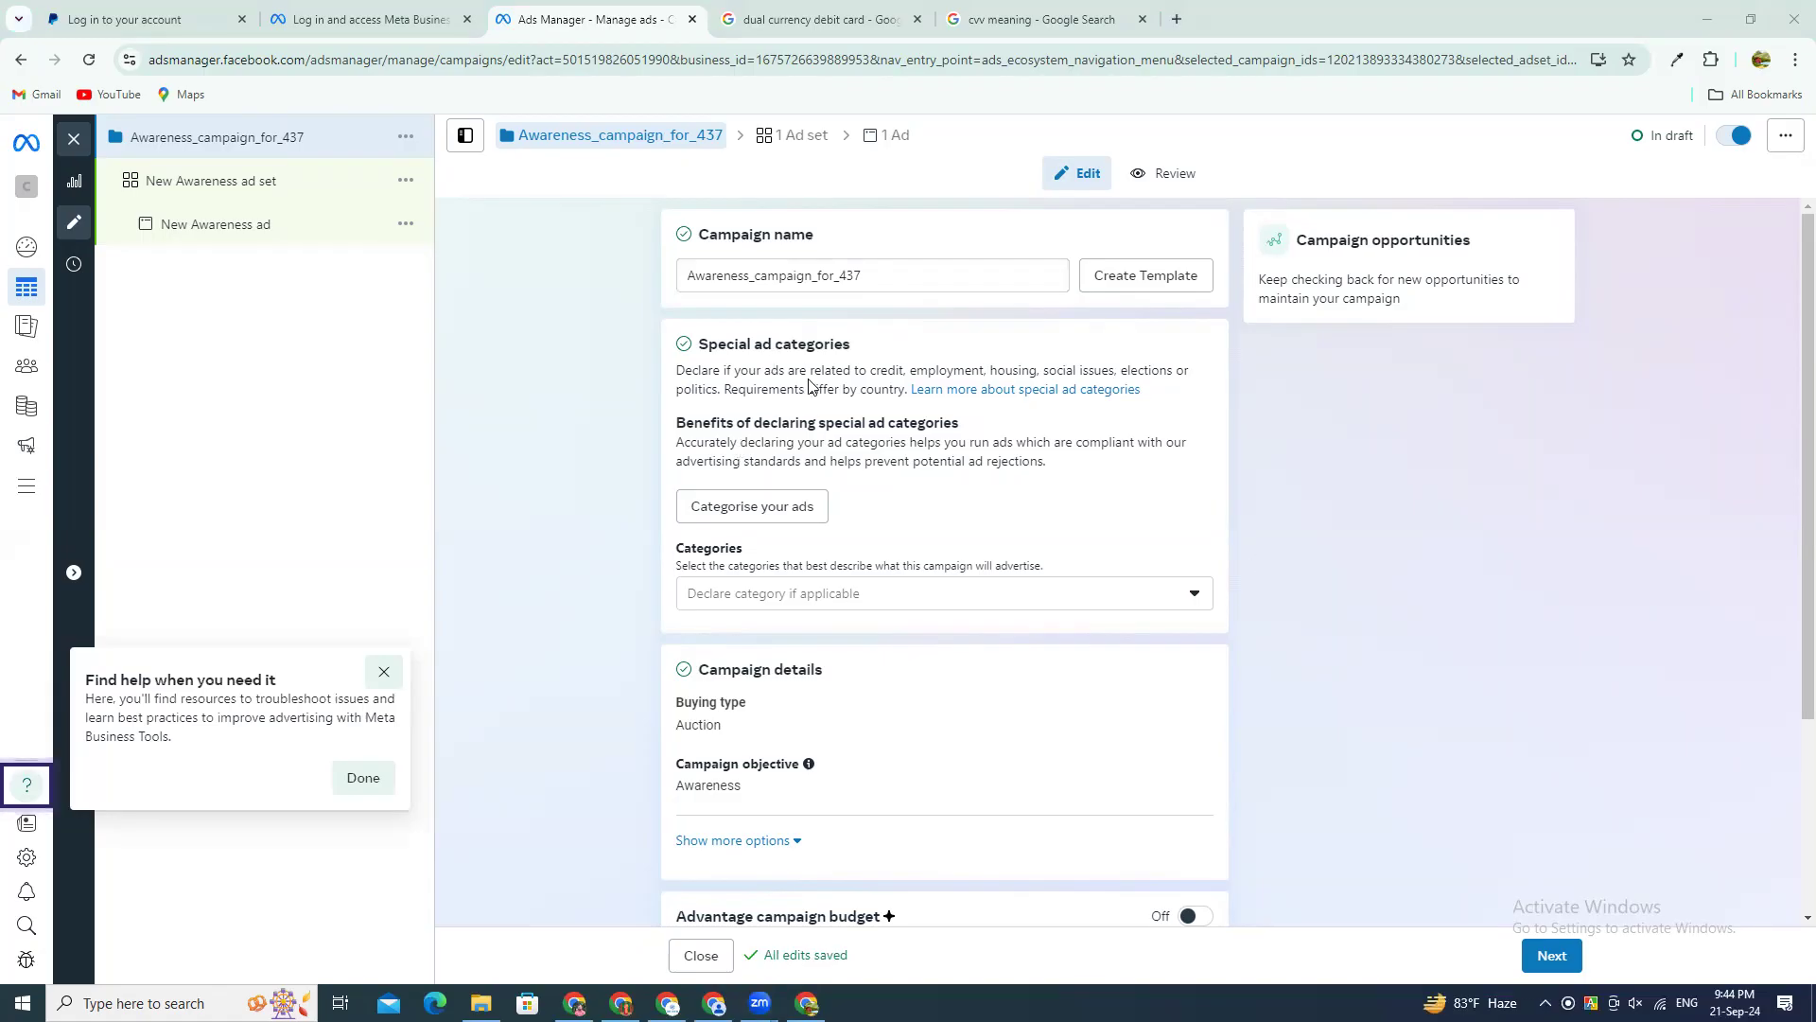
Step: View the special ad categories available for the campaign and close the list without declaring one
{"action": "scroll", "coordinate": [808, 383], "scroll_direction": "down", "scroll_amount": 2}
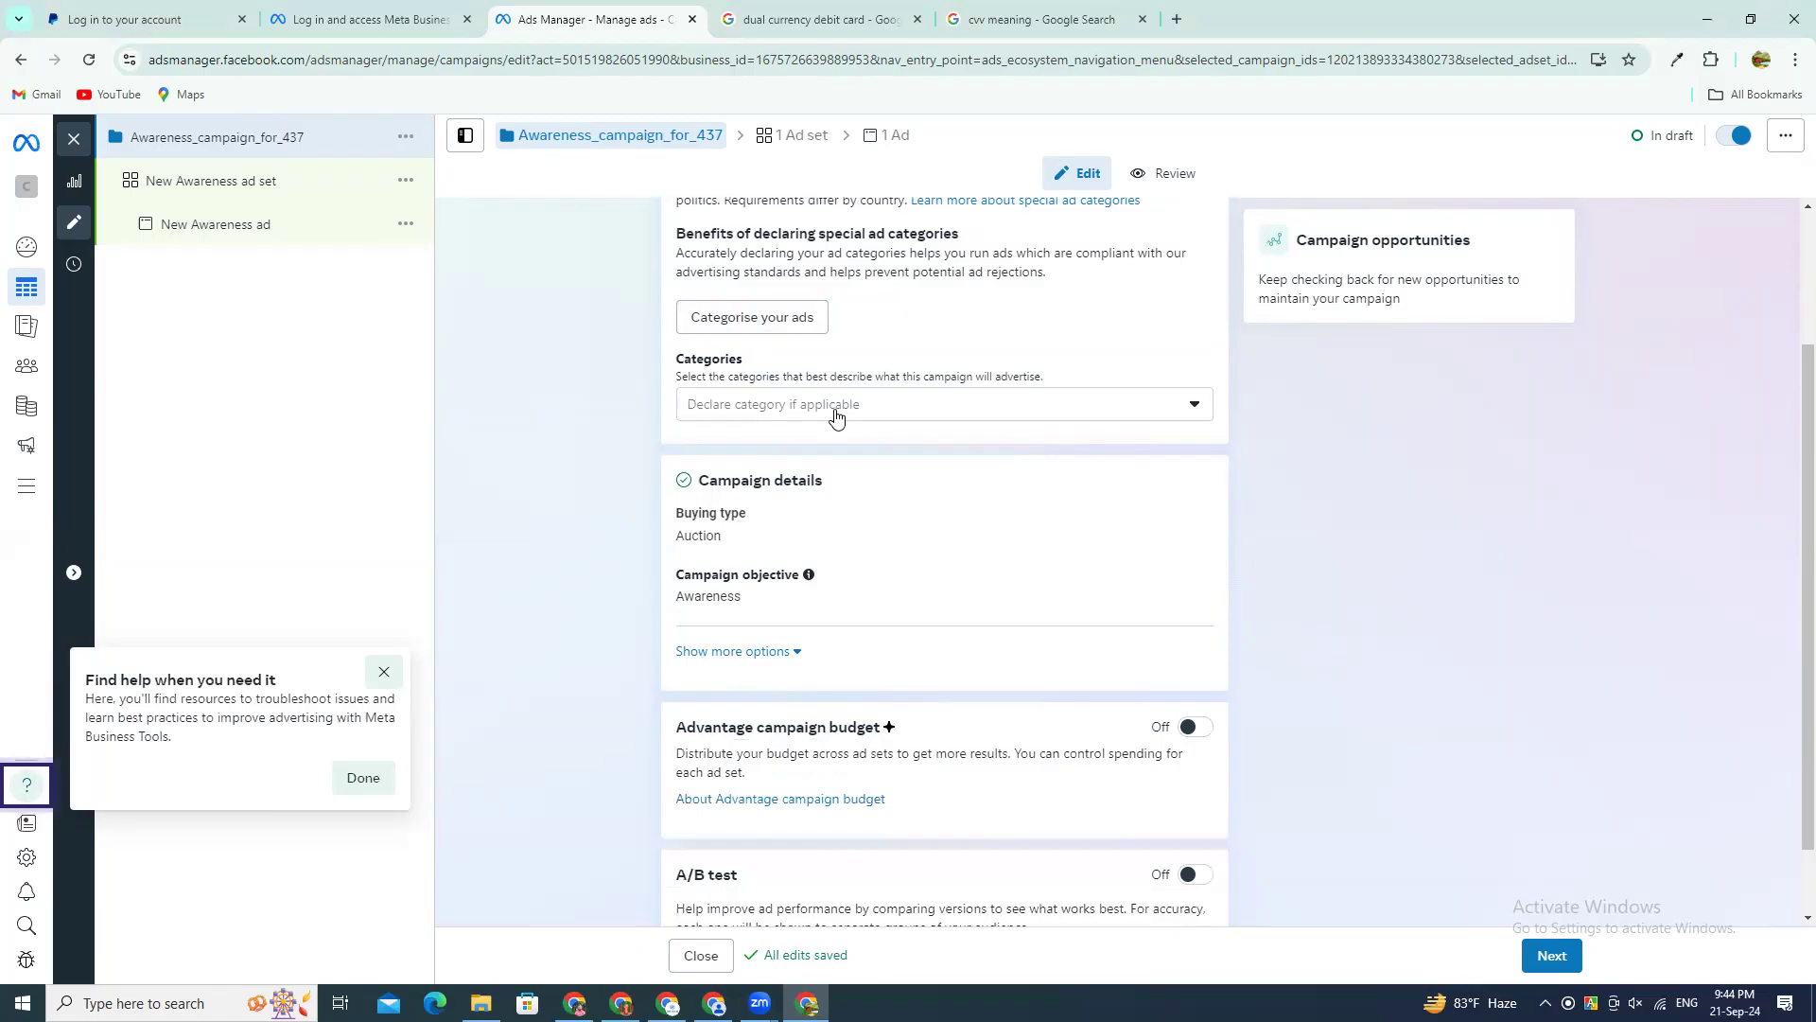
{"action": "left_click", "coordinate": [836, 409]}
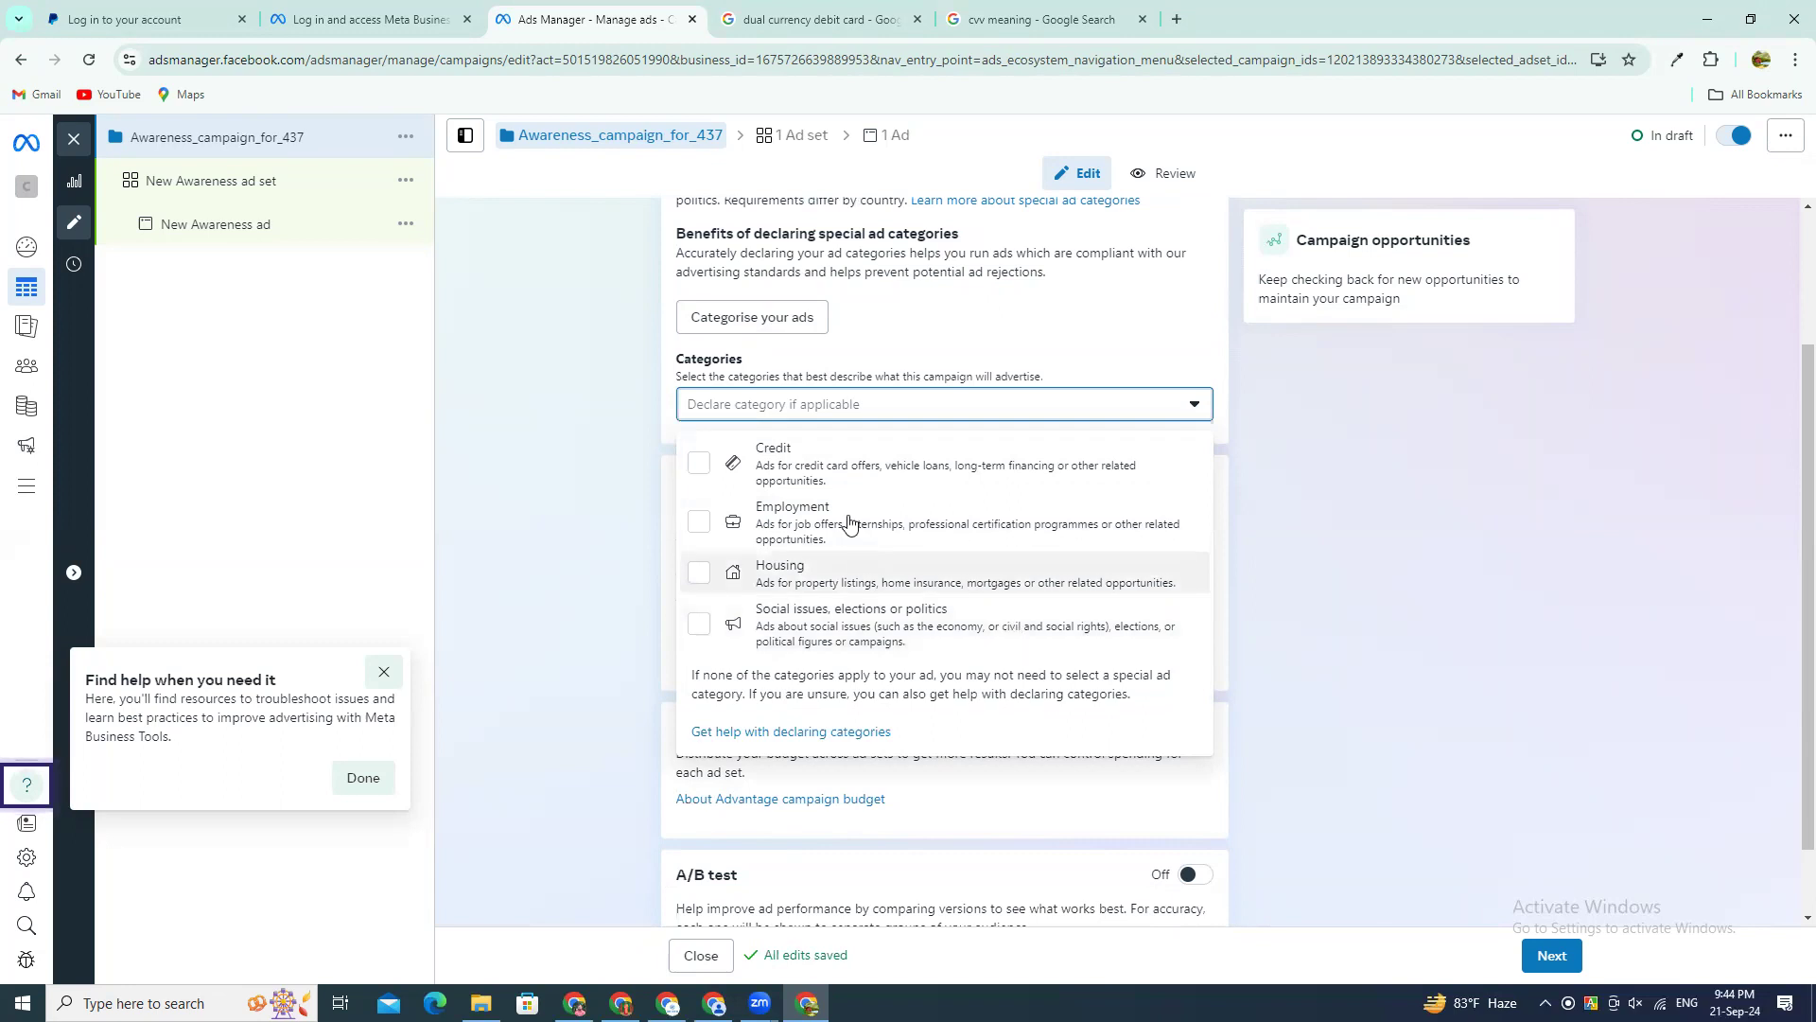
{"action": "left_click", "coordinate": [923, 407]}
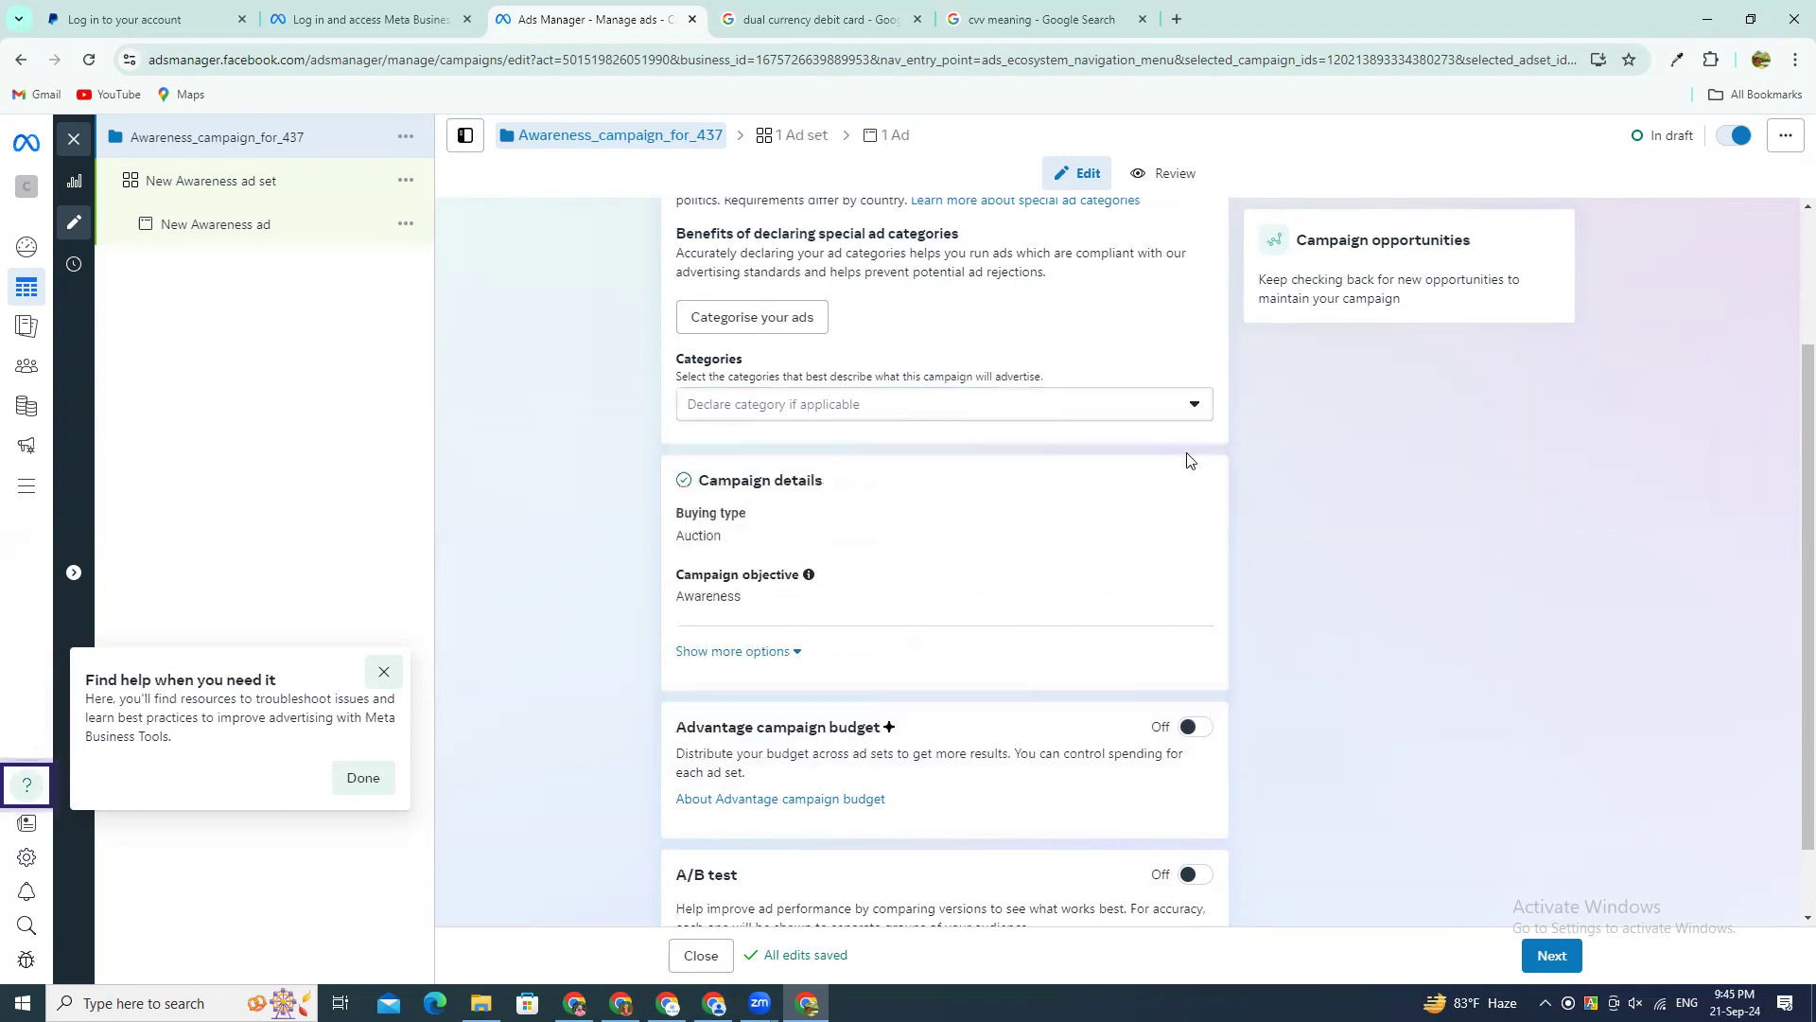
{"action": "left_click", "coordinate": [766, 407]}
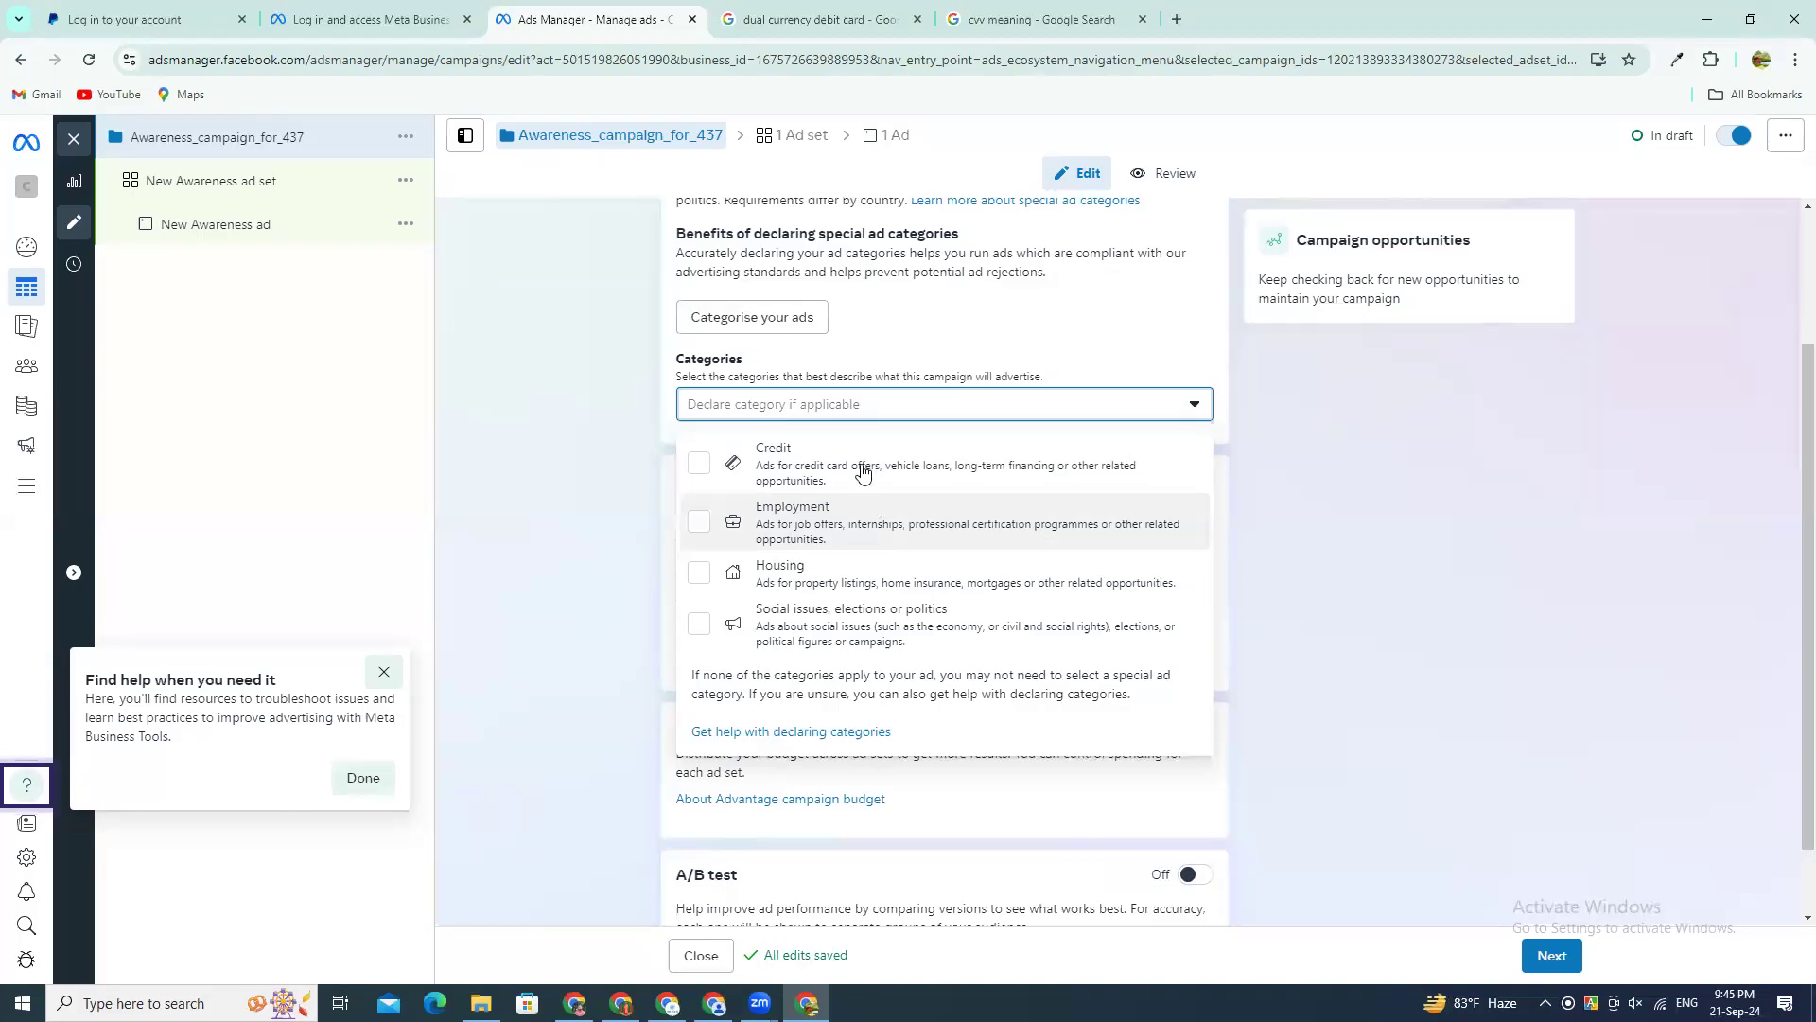
{"action": "left_click", "coordinate": [744, 405]}
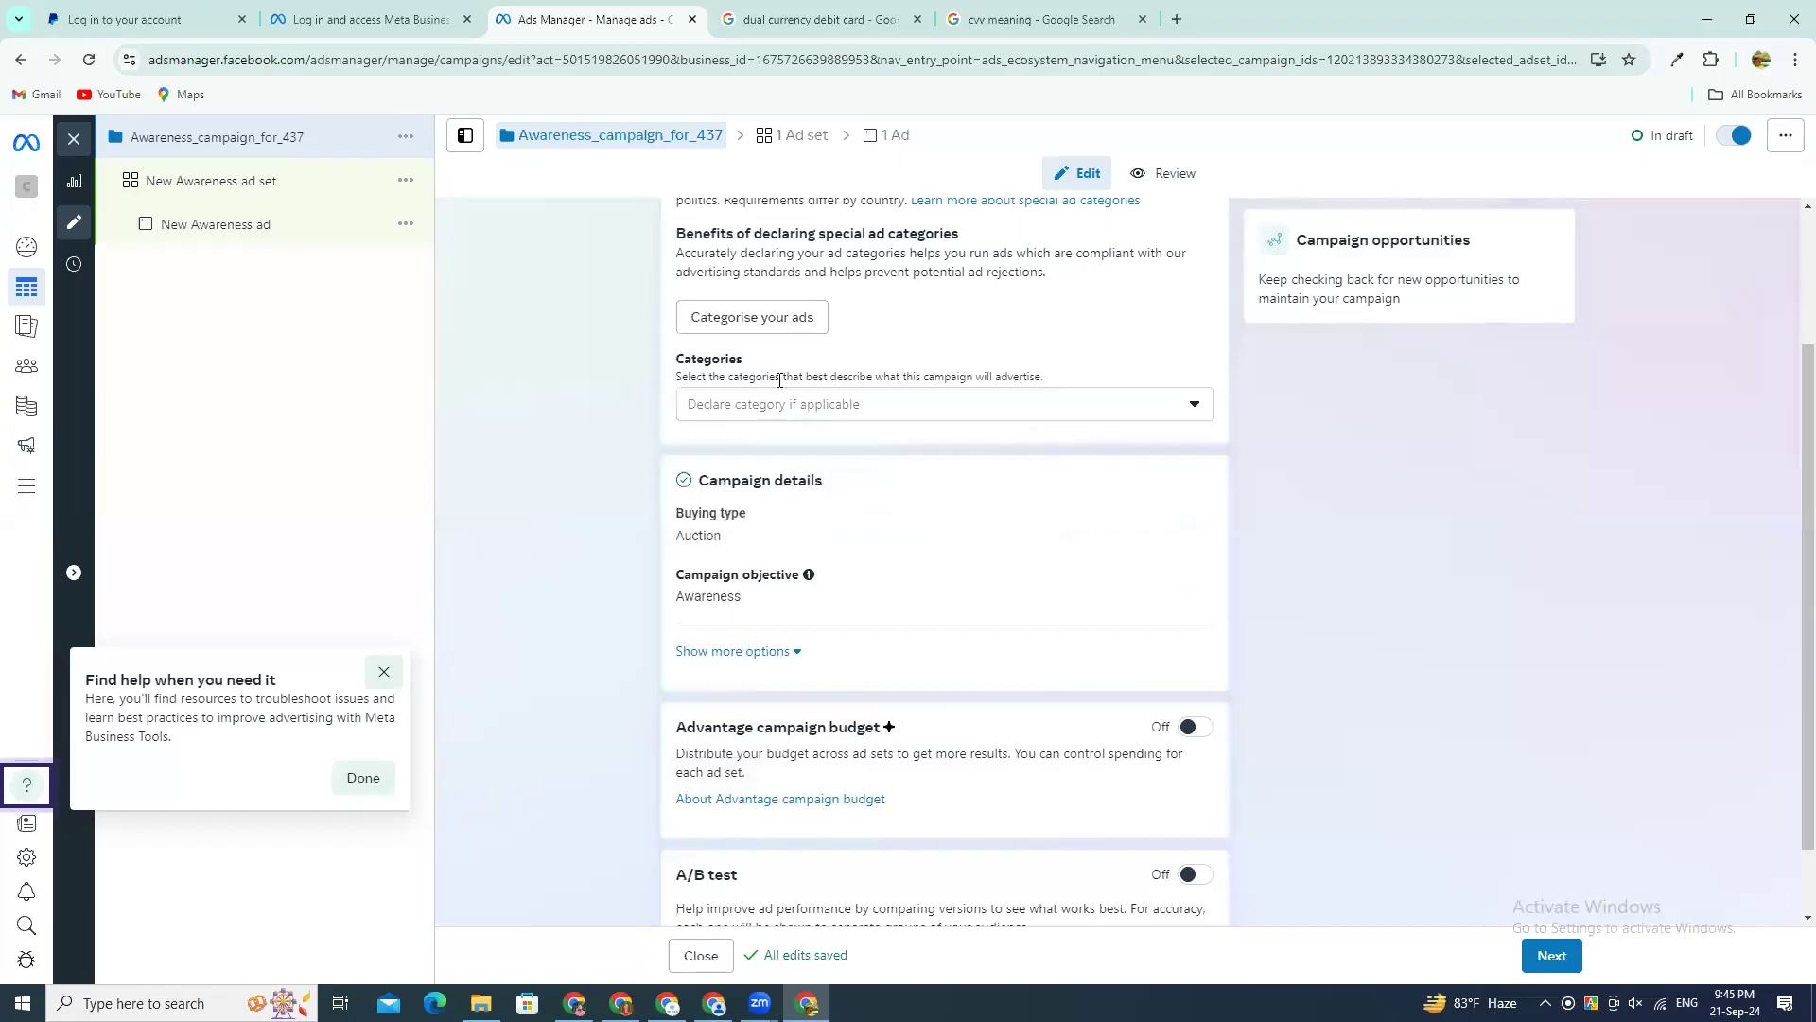
Step: Open the campaign's buying type for editing and choose Auction
{"action": "scroll", "coordinate": [778, 373], "scroll_direction": "down", "scroll_amount": 1}
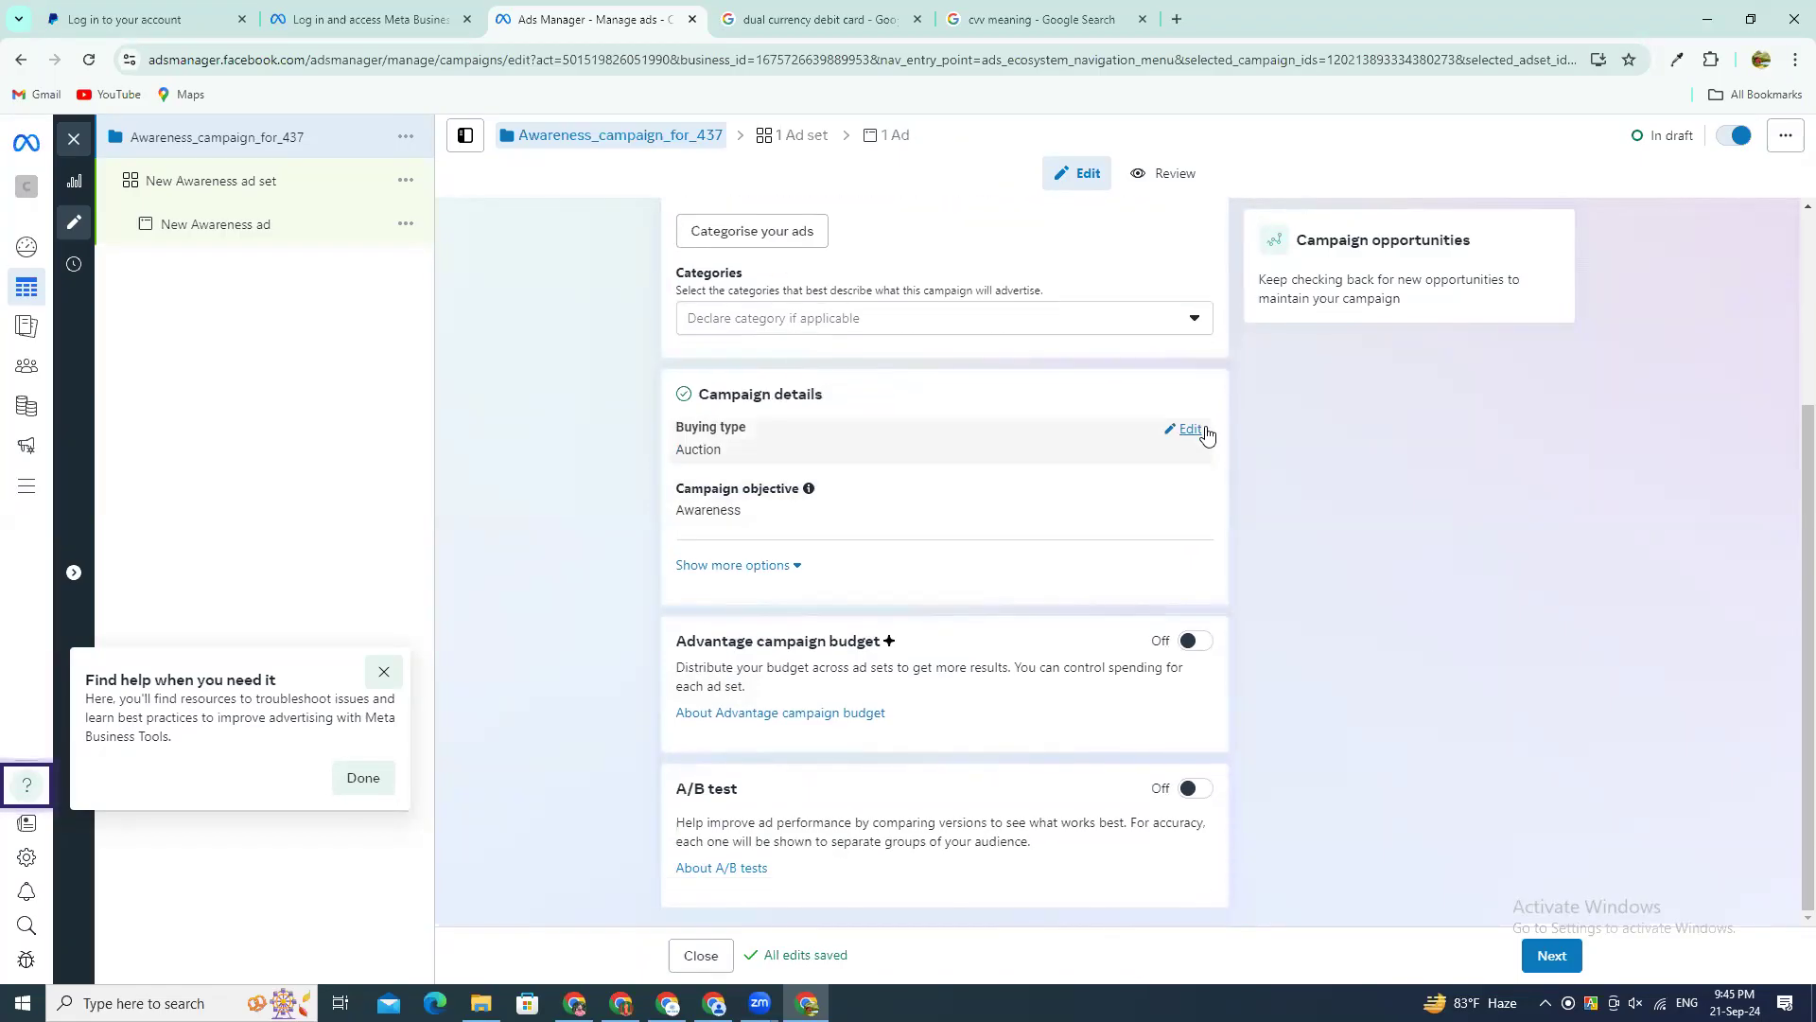
{"action": "left_click", "coordinate": [1203, 430]}
{"action": "left_click", "coordinate": [858, 461]}
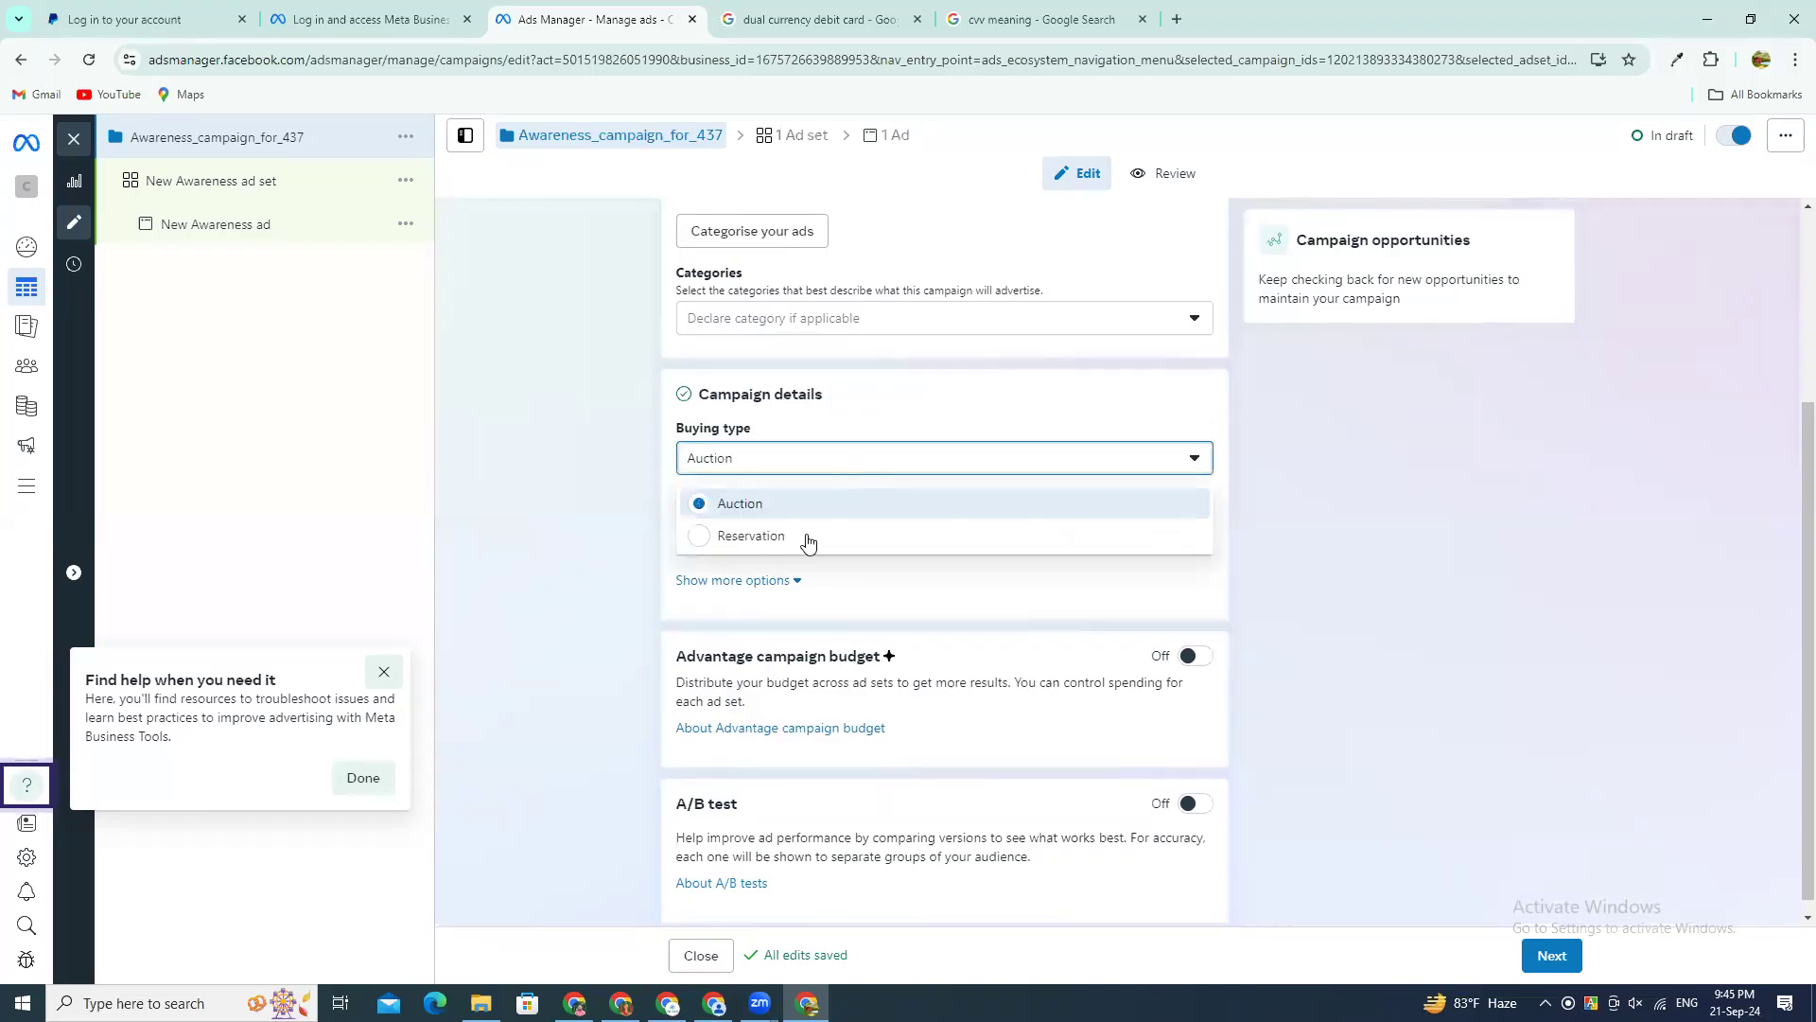
{"action": "left_click", "coordinate": [828, 507]}
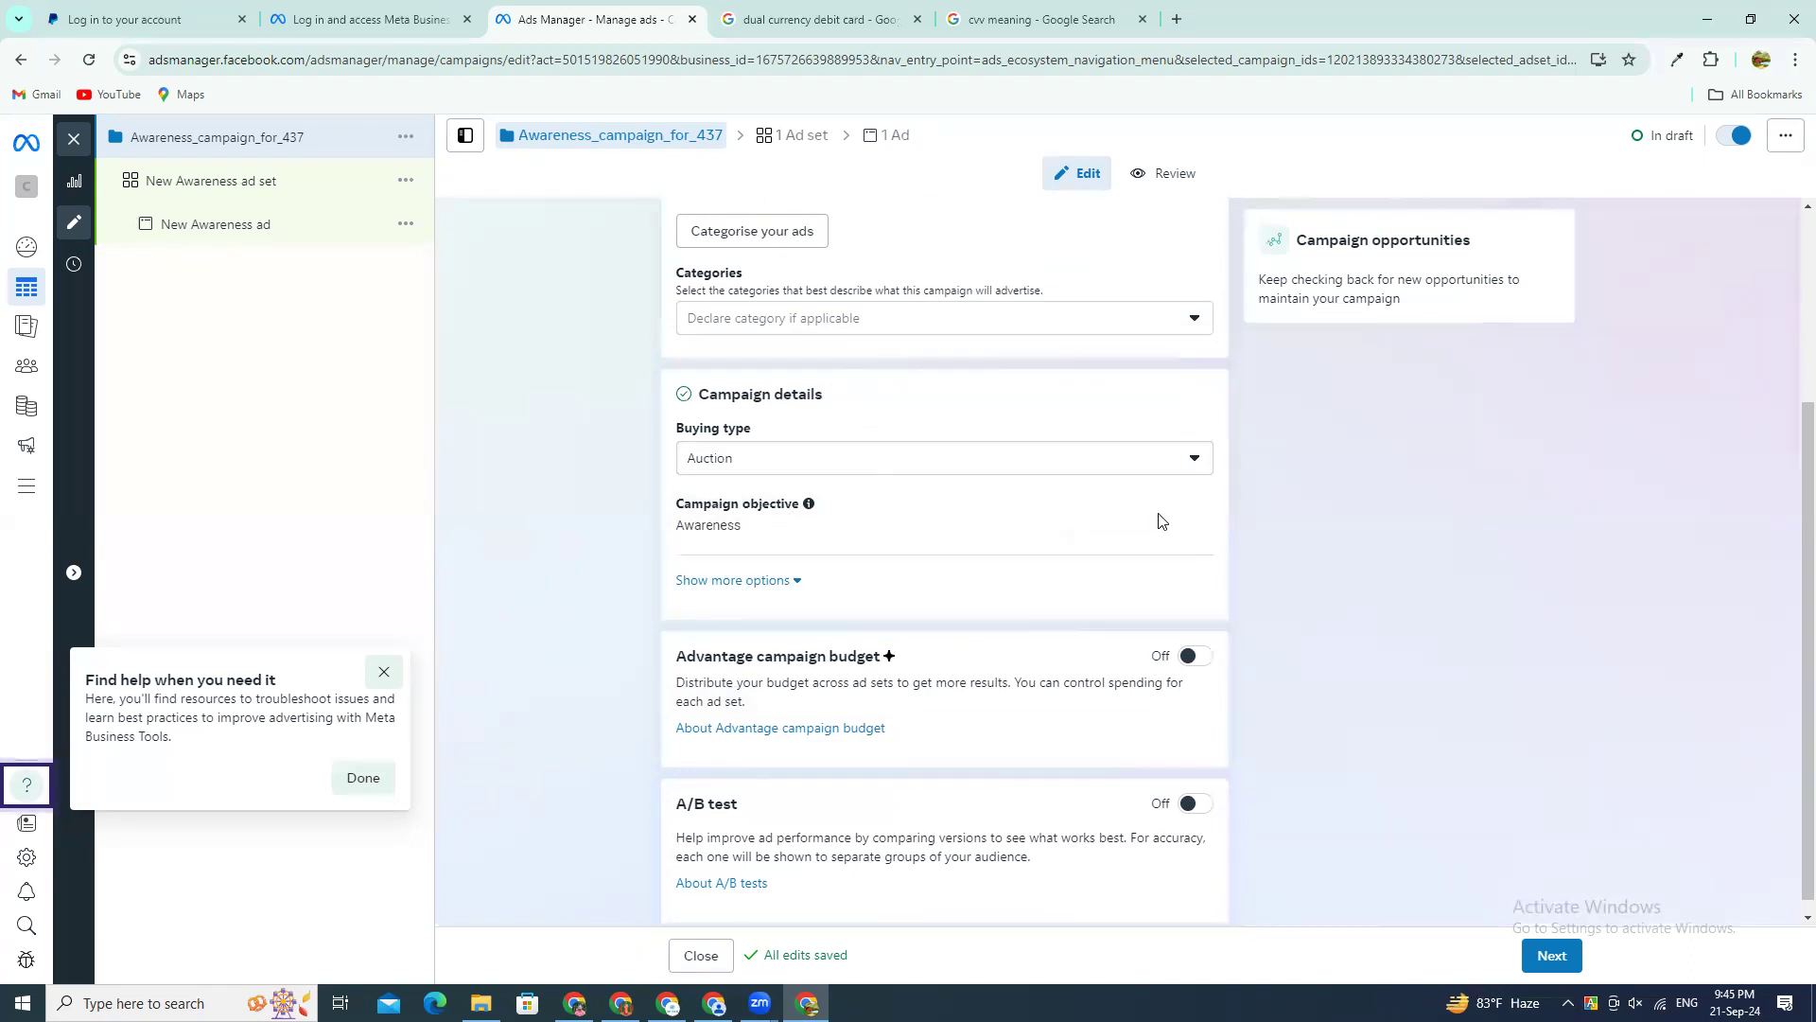
Step: Open the campaign objective for editing and look through the available objectives from Awareness to Sales
{"action": "scroll", "coordinate": [1195, 473], "scroll_direction": "down", "scroll_amount": 1}
{"action": "left_click", "coordinate": [1188, 495]}
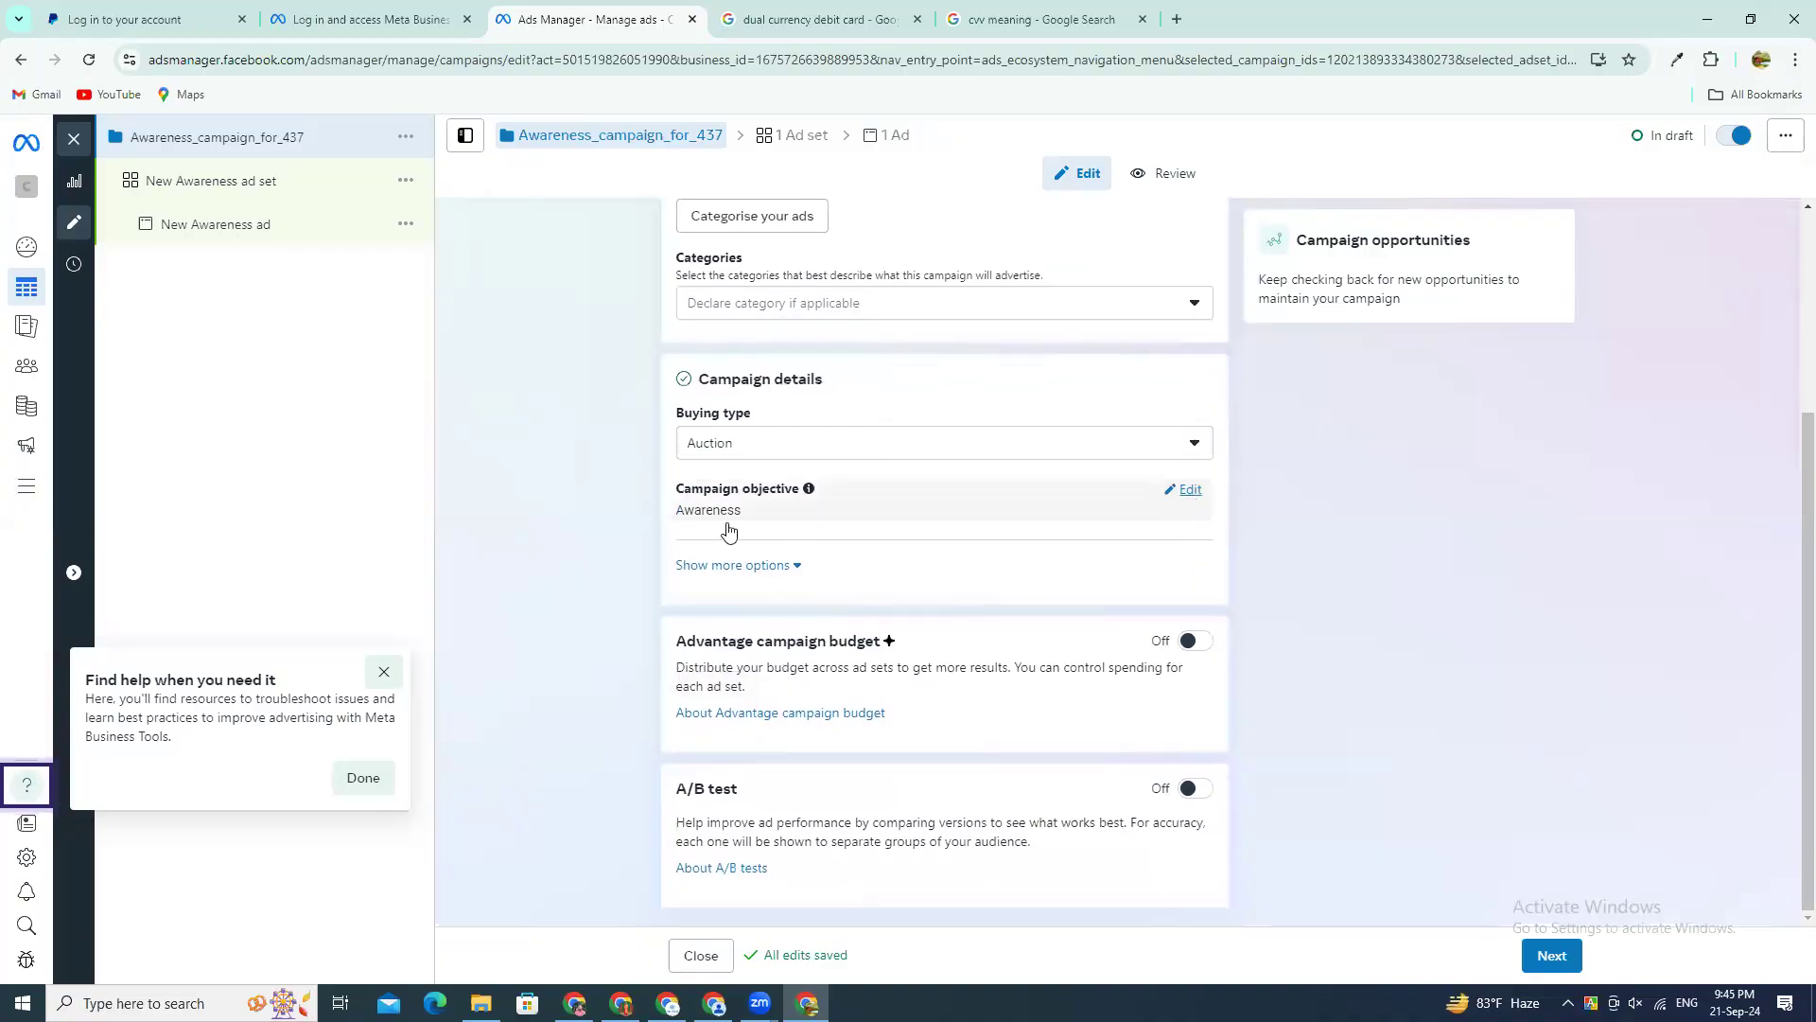
{"action": "scroll", "coordinate": [851, 614], "scroll_direction": "down", "scroll_amount": 3}
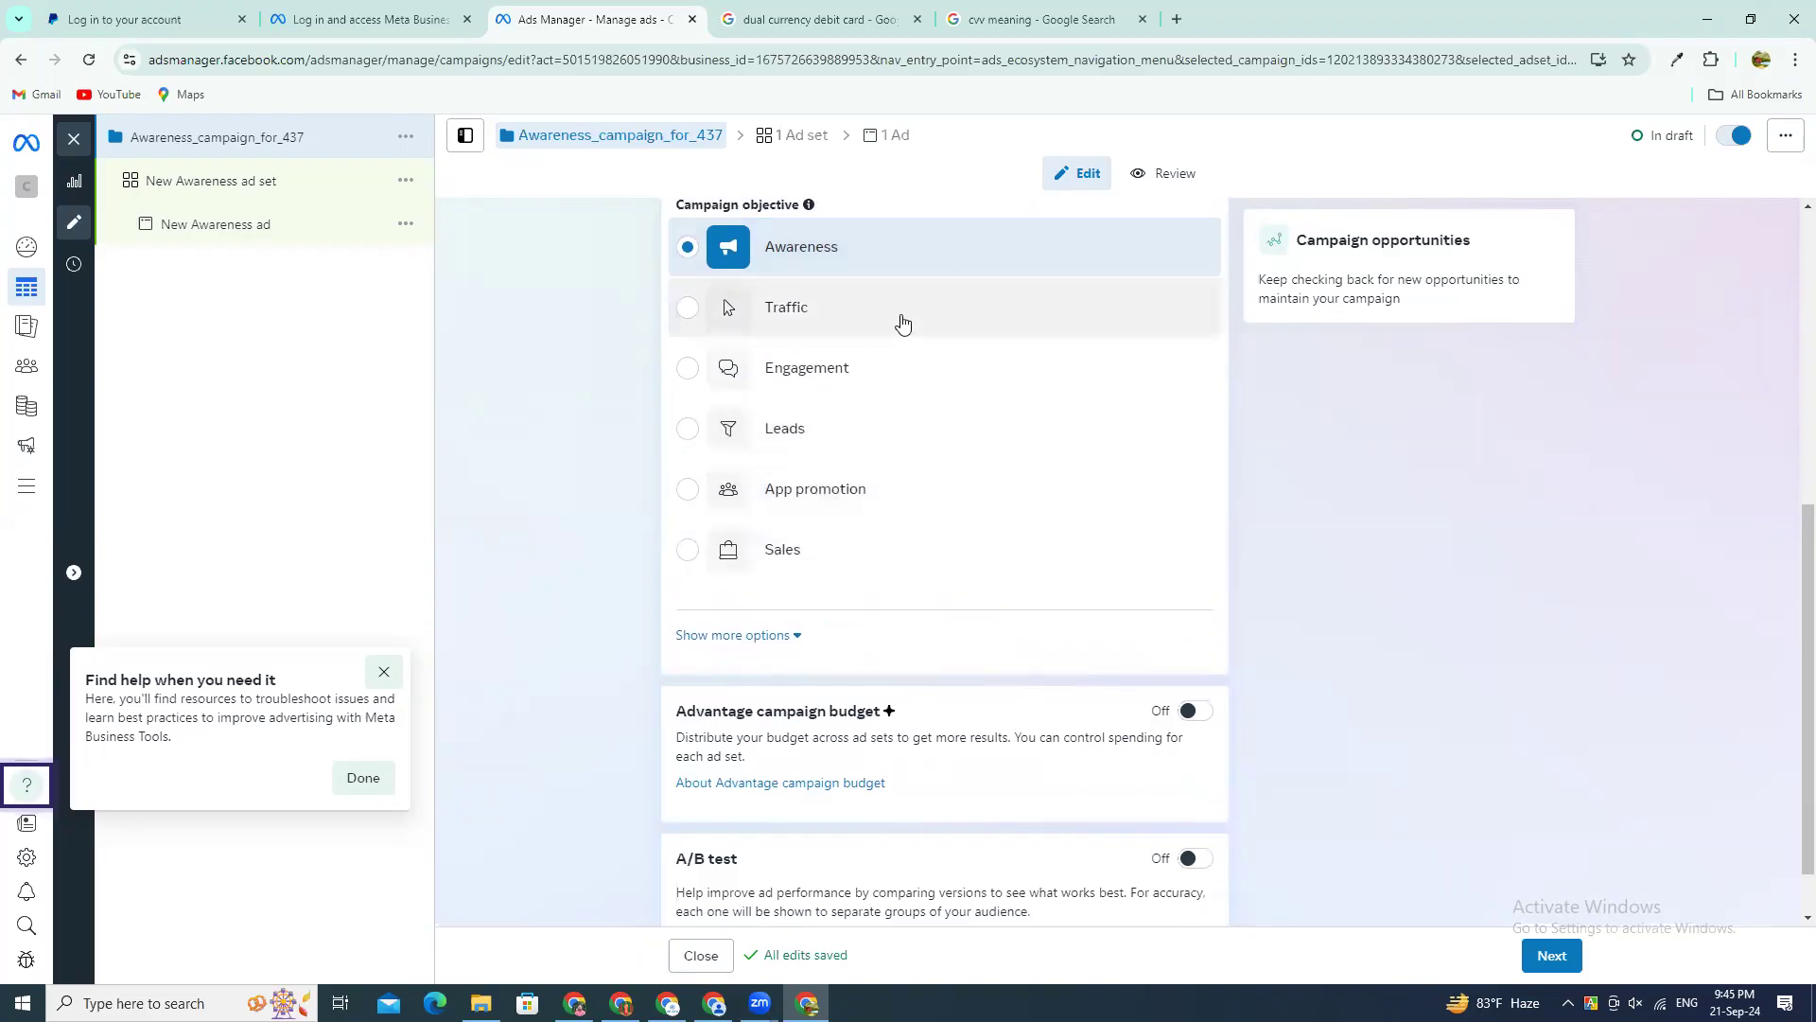
{"action": "scroll", "coordinate": [894, 341], "scroll_direction": "up", "scroll_amount": 2}
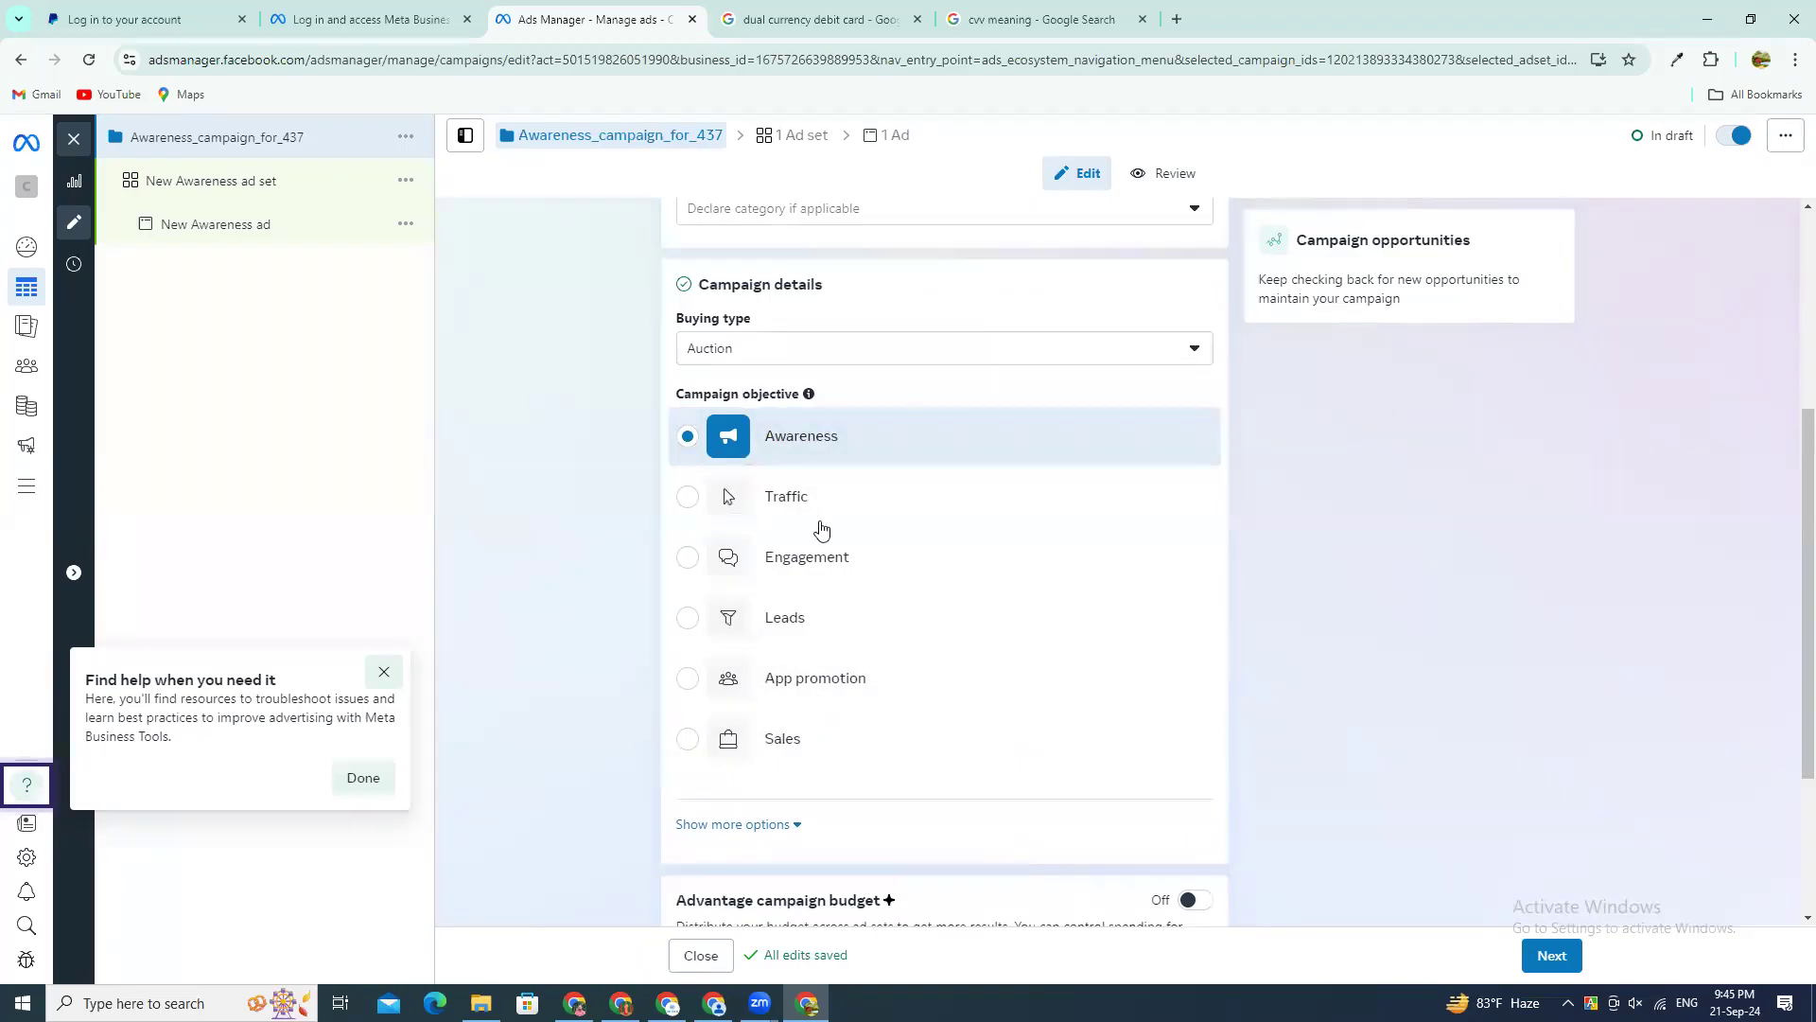
{"action": "scroll", "coordinate": [1103, 598], "scroll_direction": "down", "scroll_amount": 2}
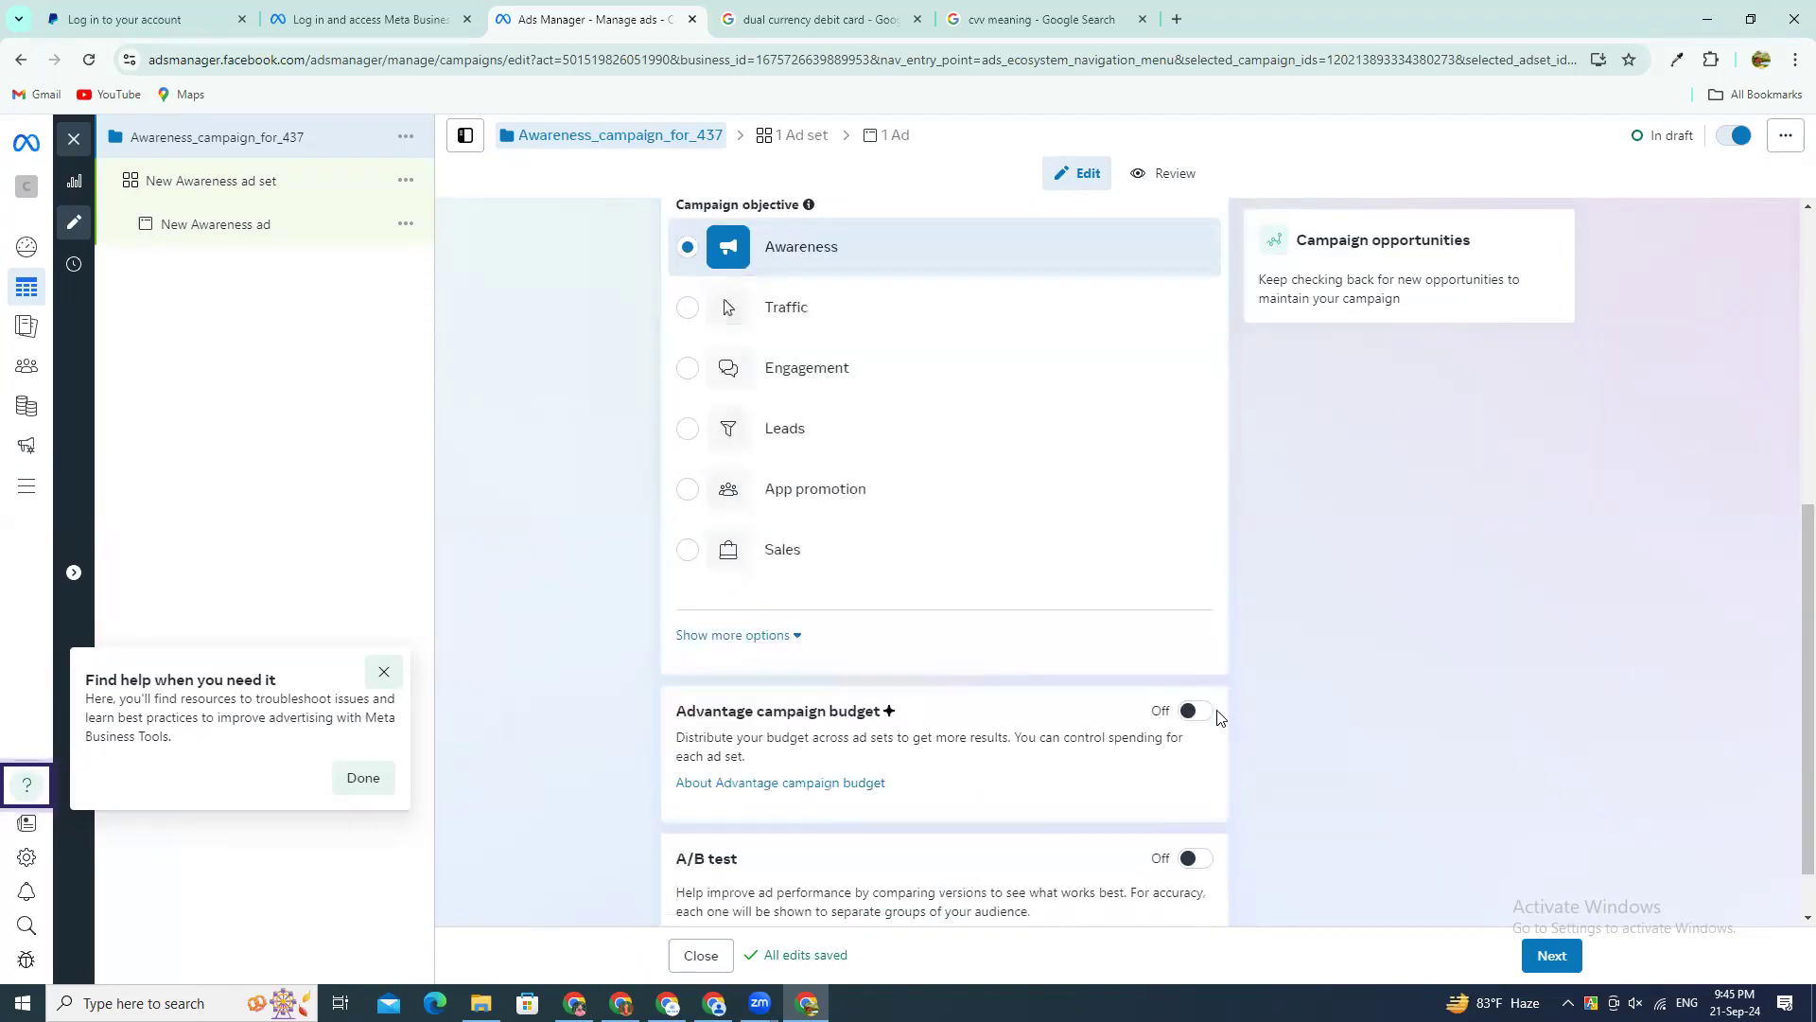
Step: Turn on Advantage campaign budget for the campaign and turn it back off
{"action": "scroll", "coordinate": [1340, 674], "scroll_direction": "down", "scroll_amount": 1}
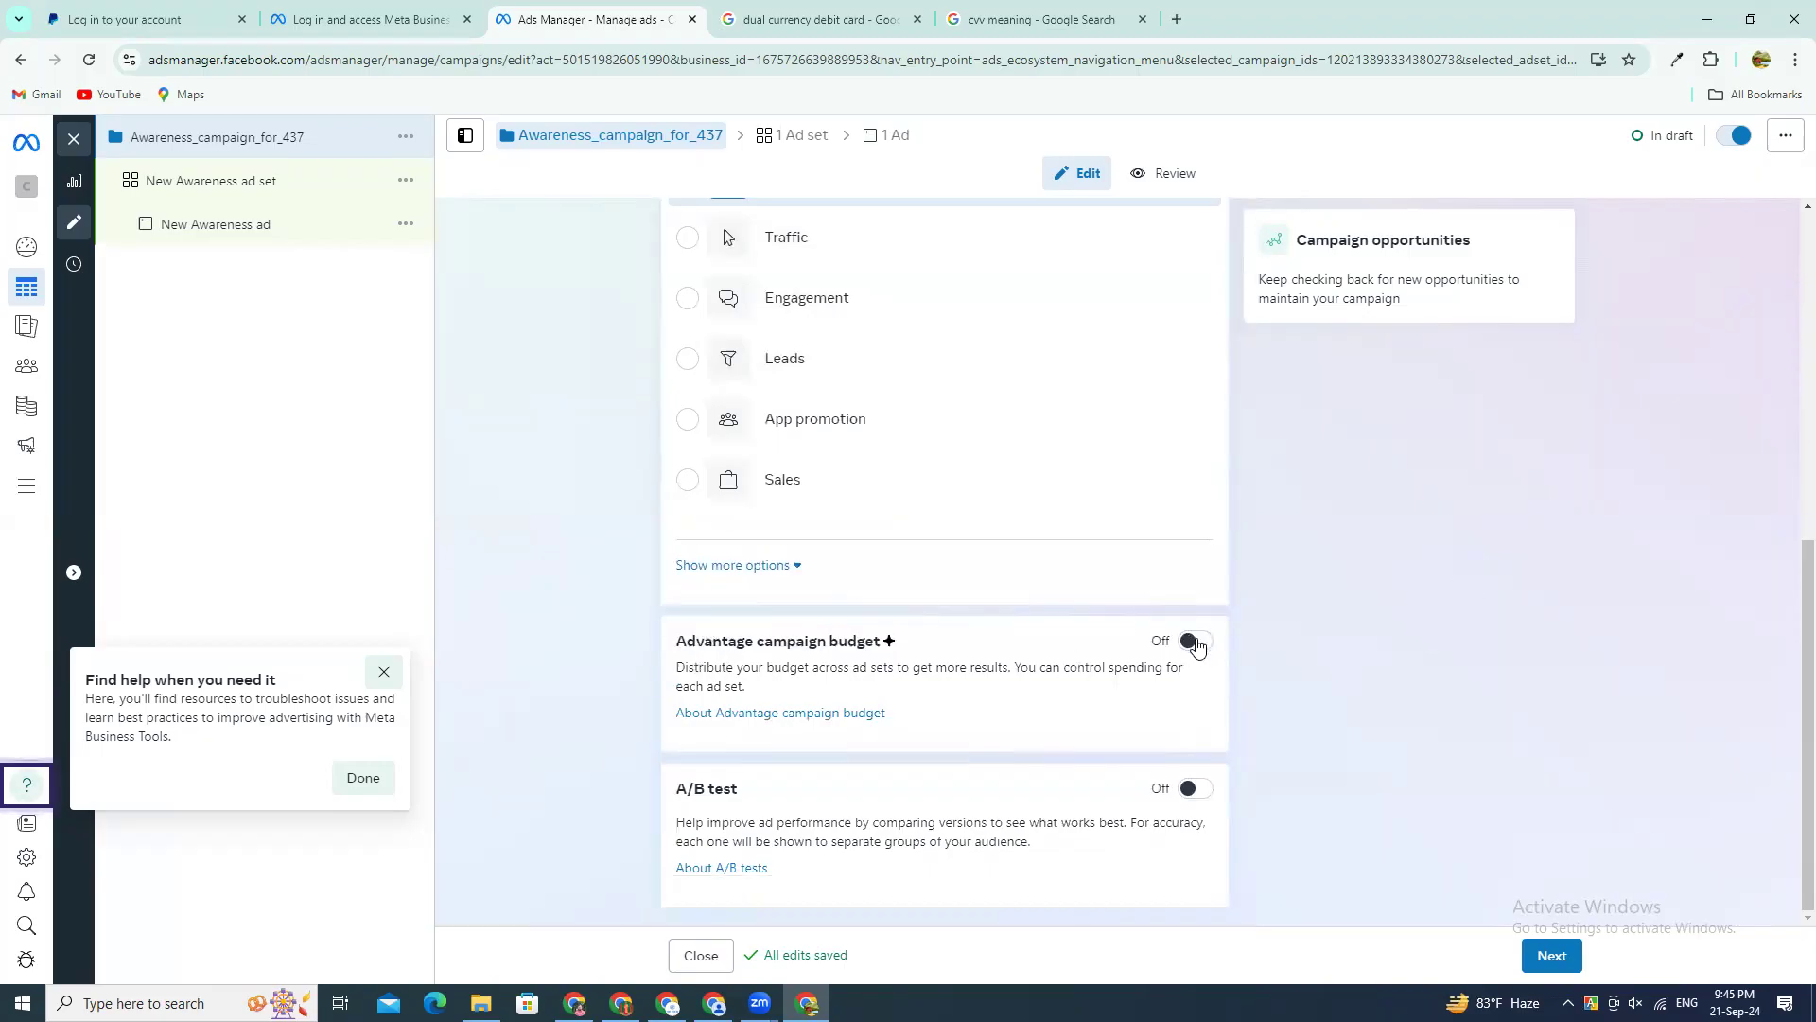
{"action": "left_click", "coordinate": [1196, 641]}
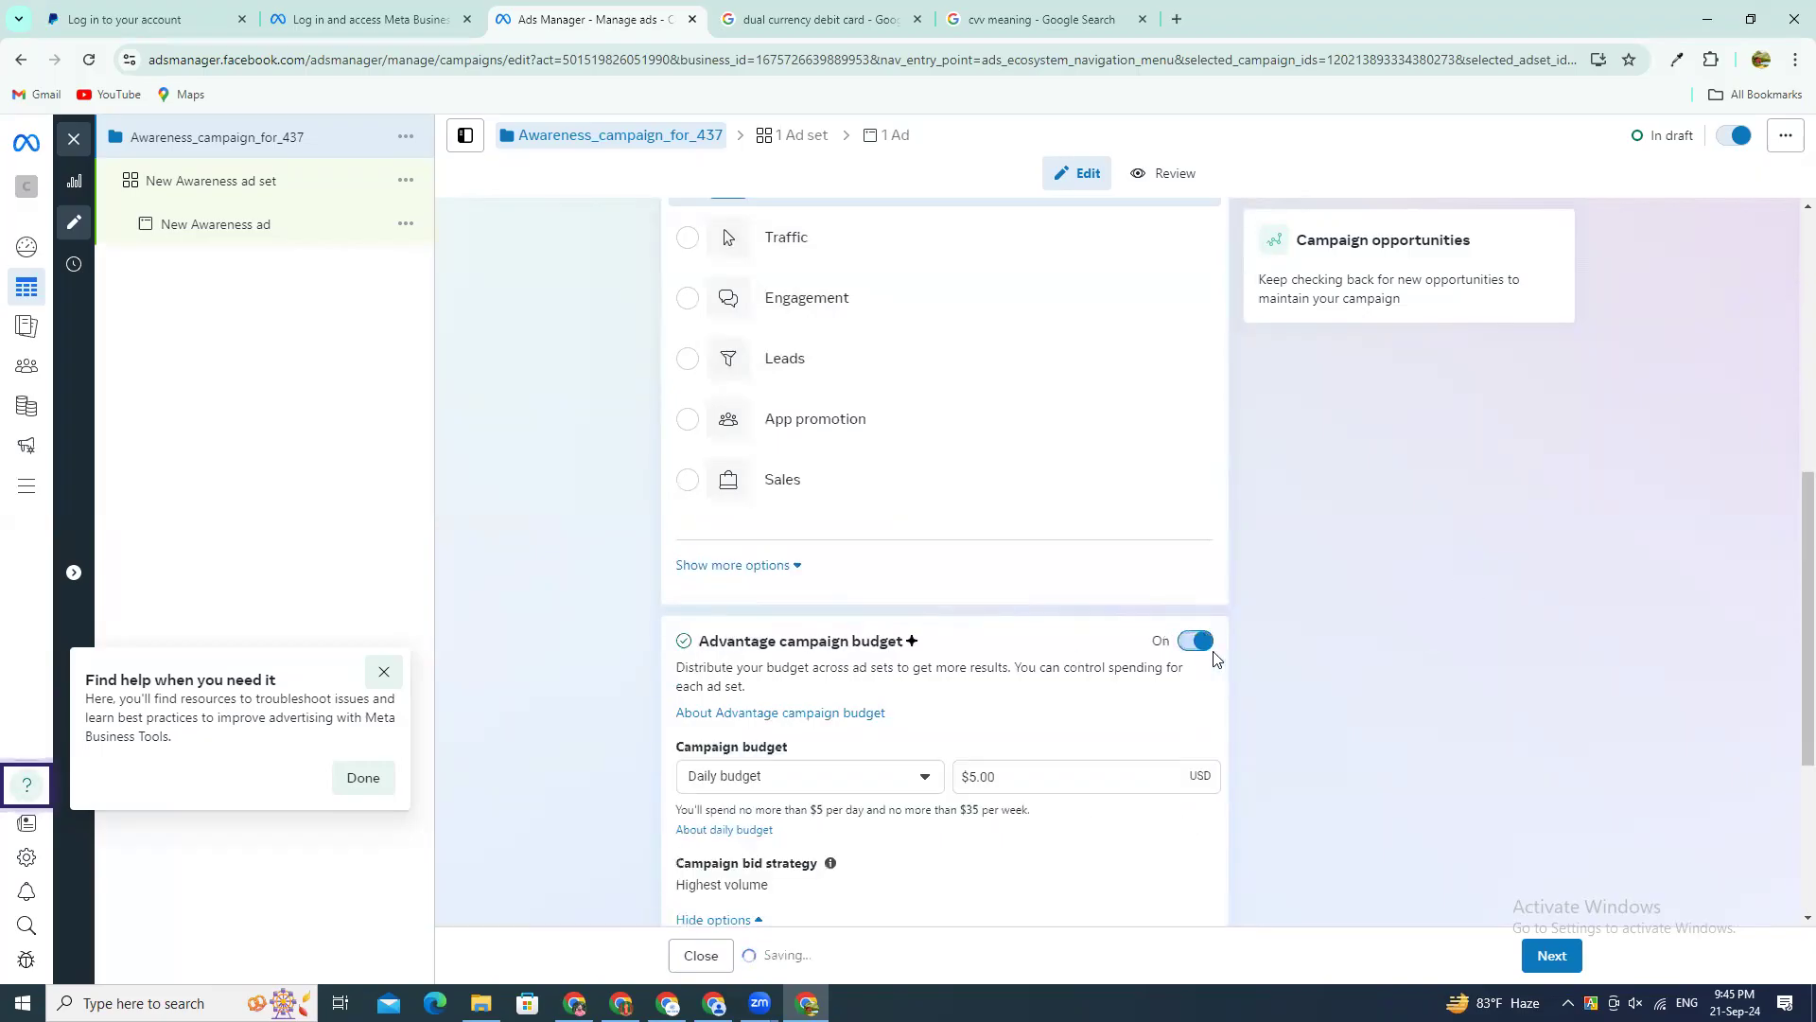
{"action": "left_click", "coordinate": [1204, 642]}
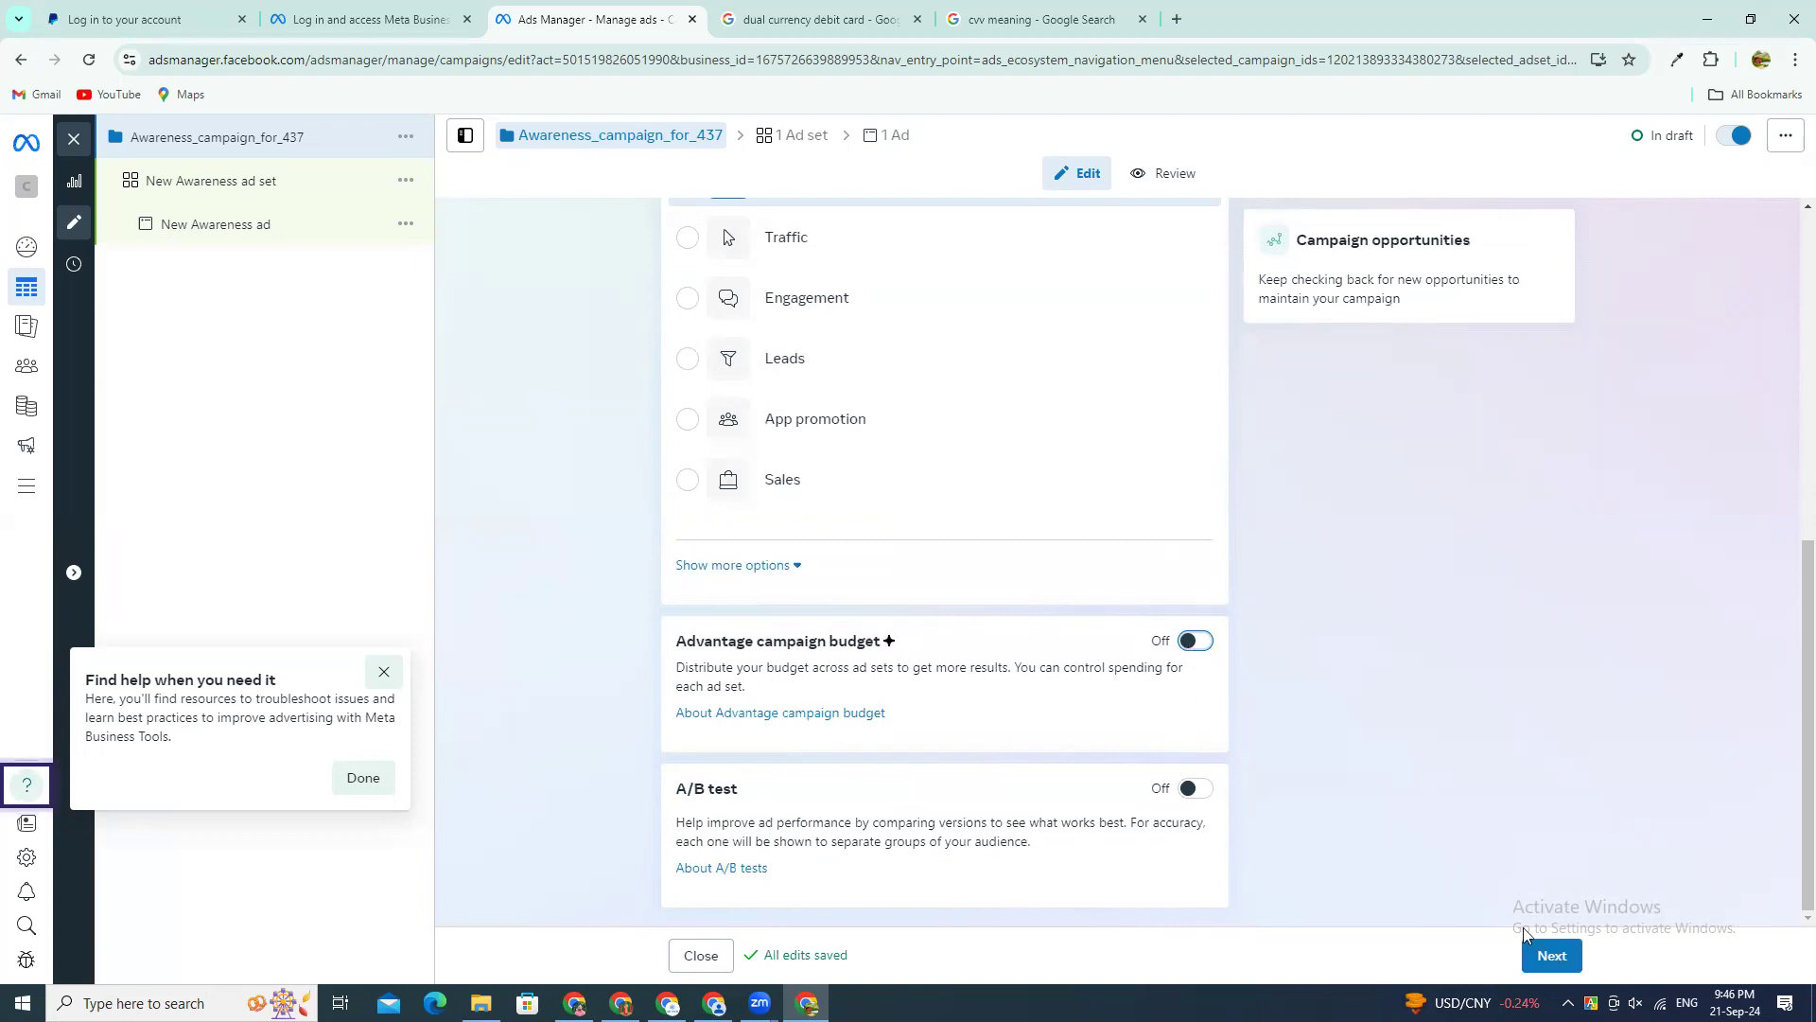
Step: Continue to the New Awareness ad set, look through its settings and highlight the Advantage+ audience text
{"action": "left_click", "coordinate": [1542, 953]}
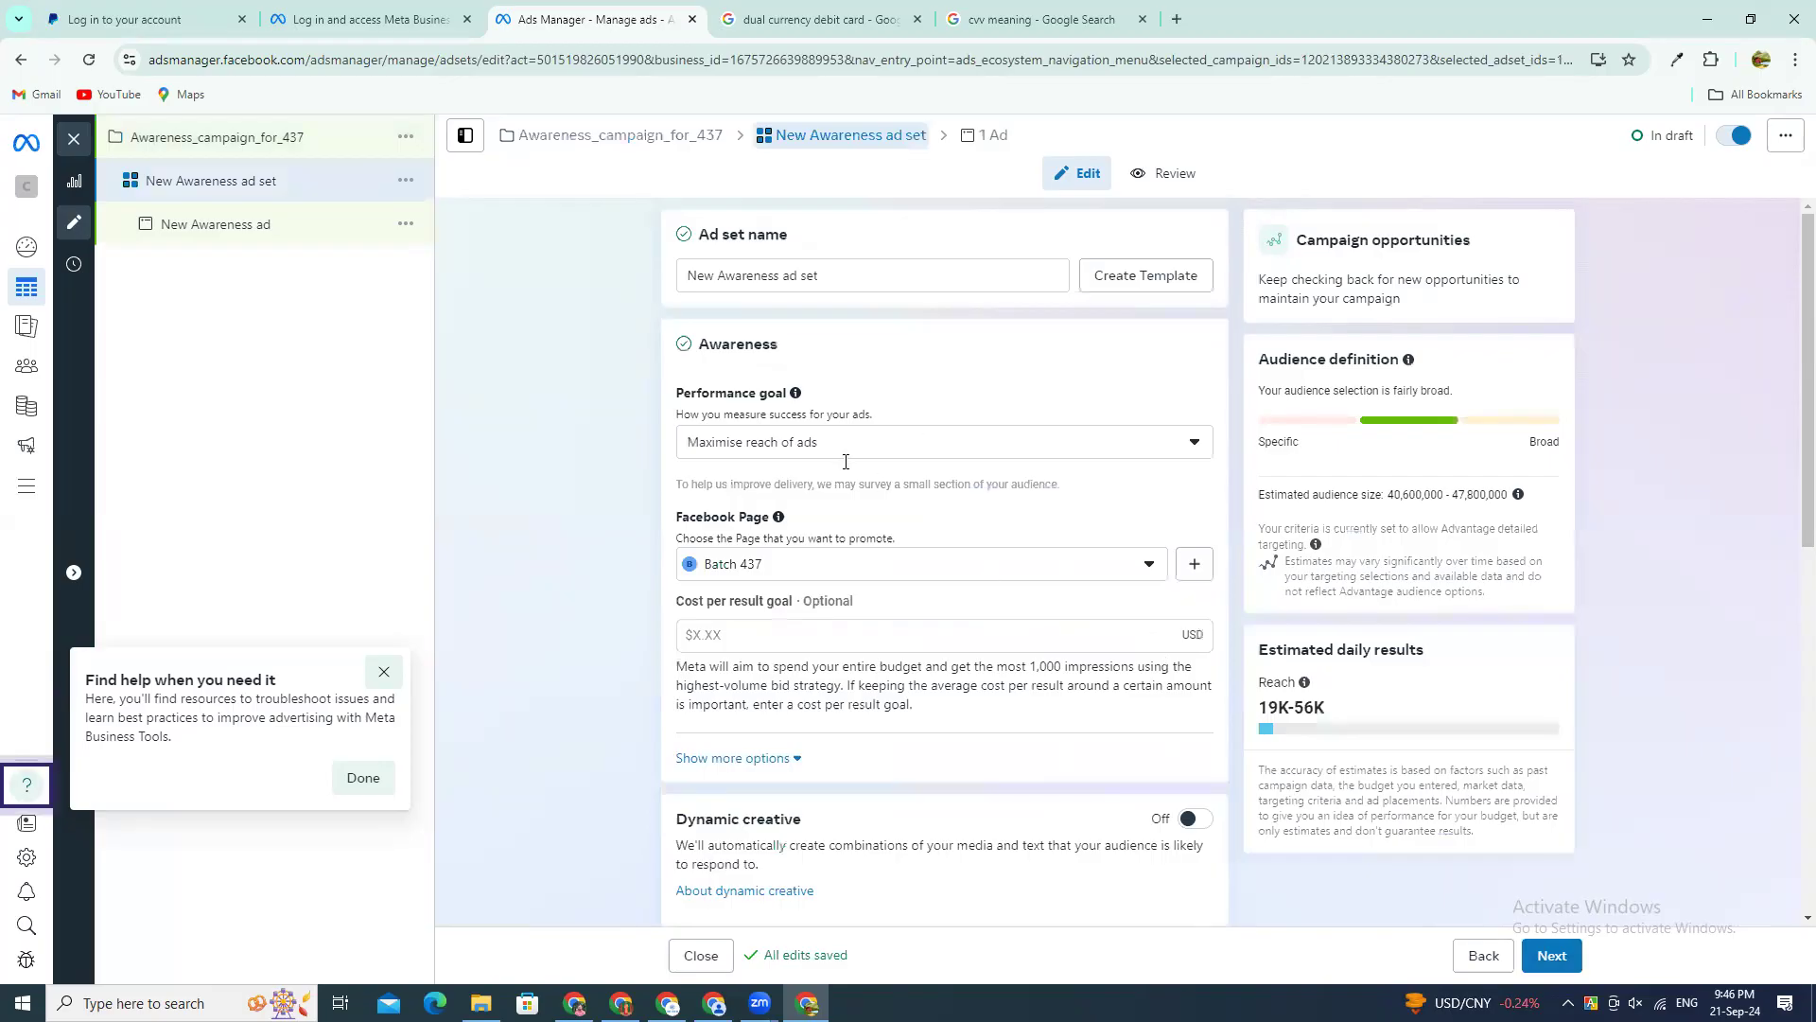
{"action": "scroll", "coordinate": [884, 676], "scroll_direction": "down", "scroll_amount": 4}
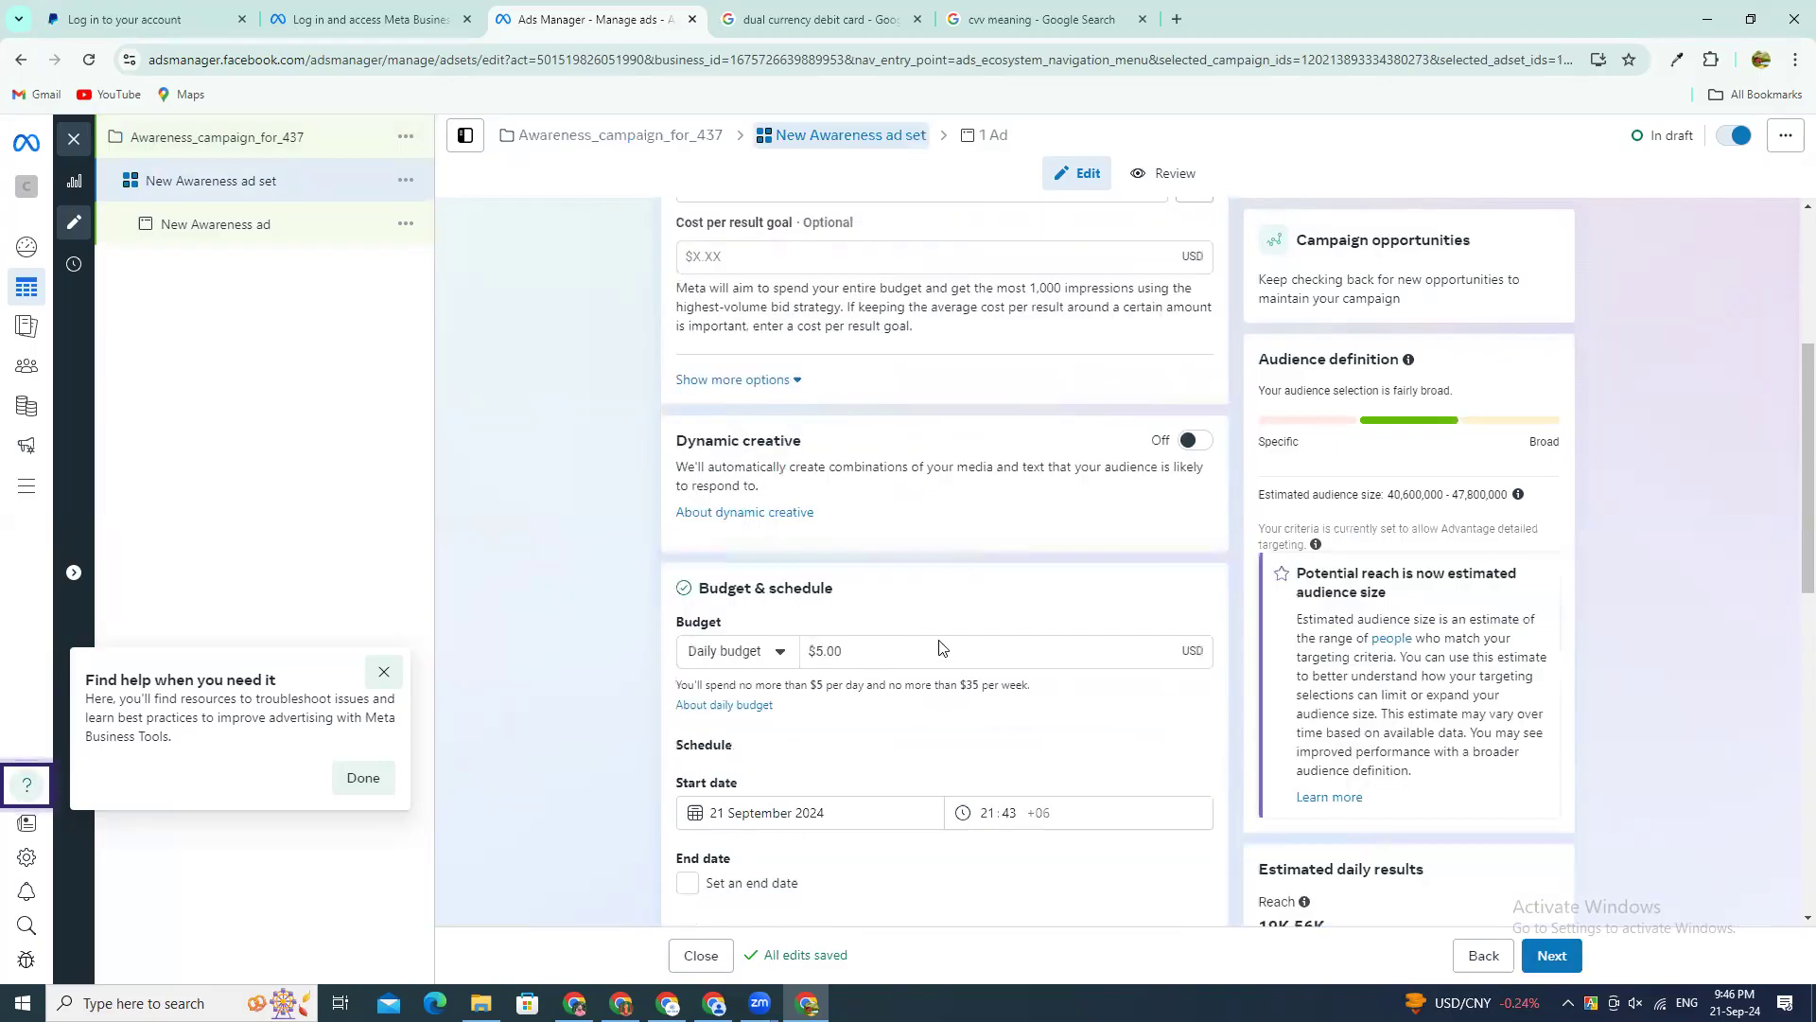
{"action": "scroll", "coordinate": [939, 647], "scroll_direction": "down", "scroll_amount": 10}
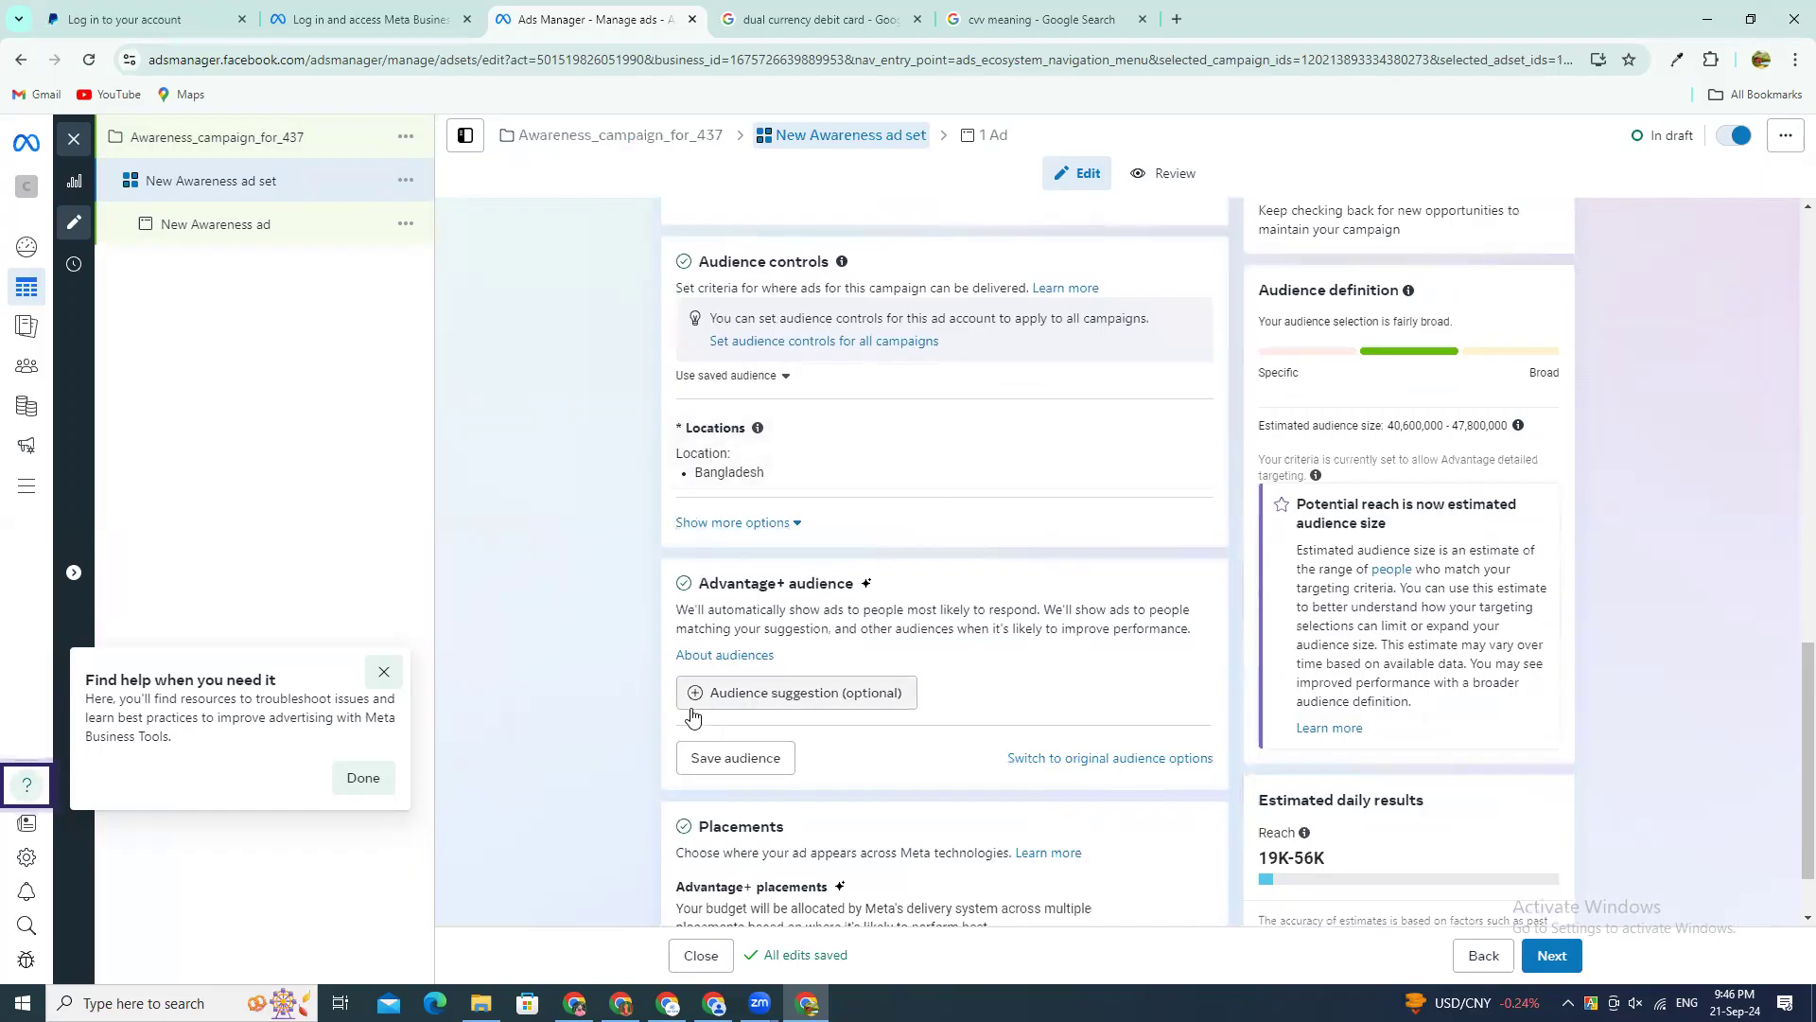
{"action": "left_click_drag", "start_coordinate": [819, 594], "coordinate": [884, 610]}
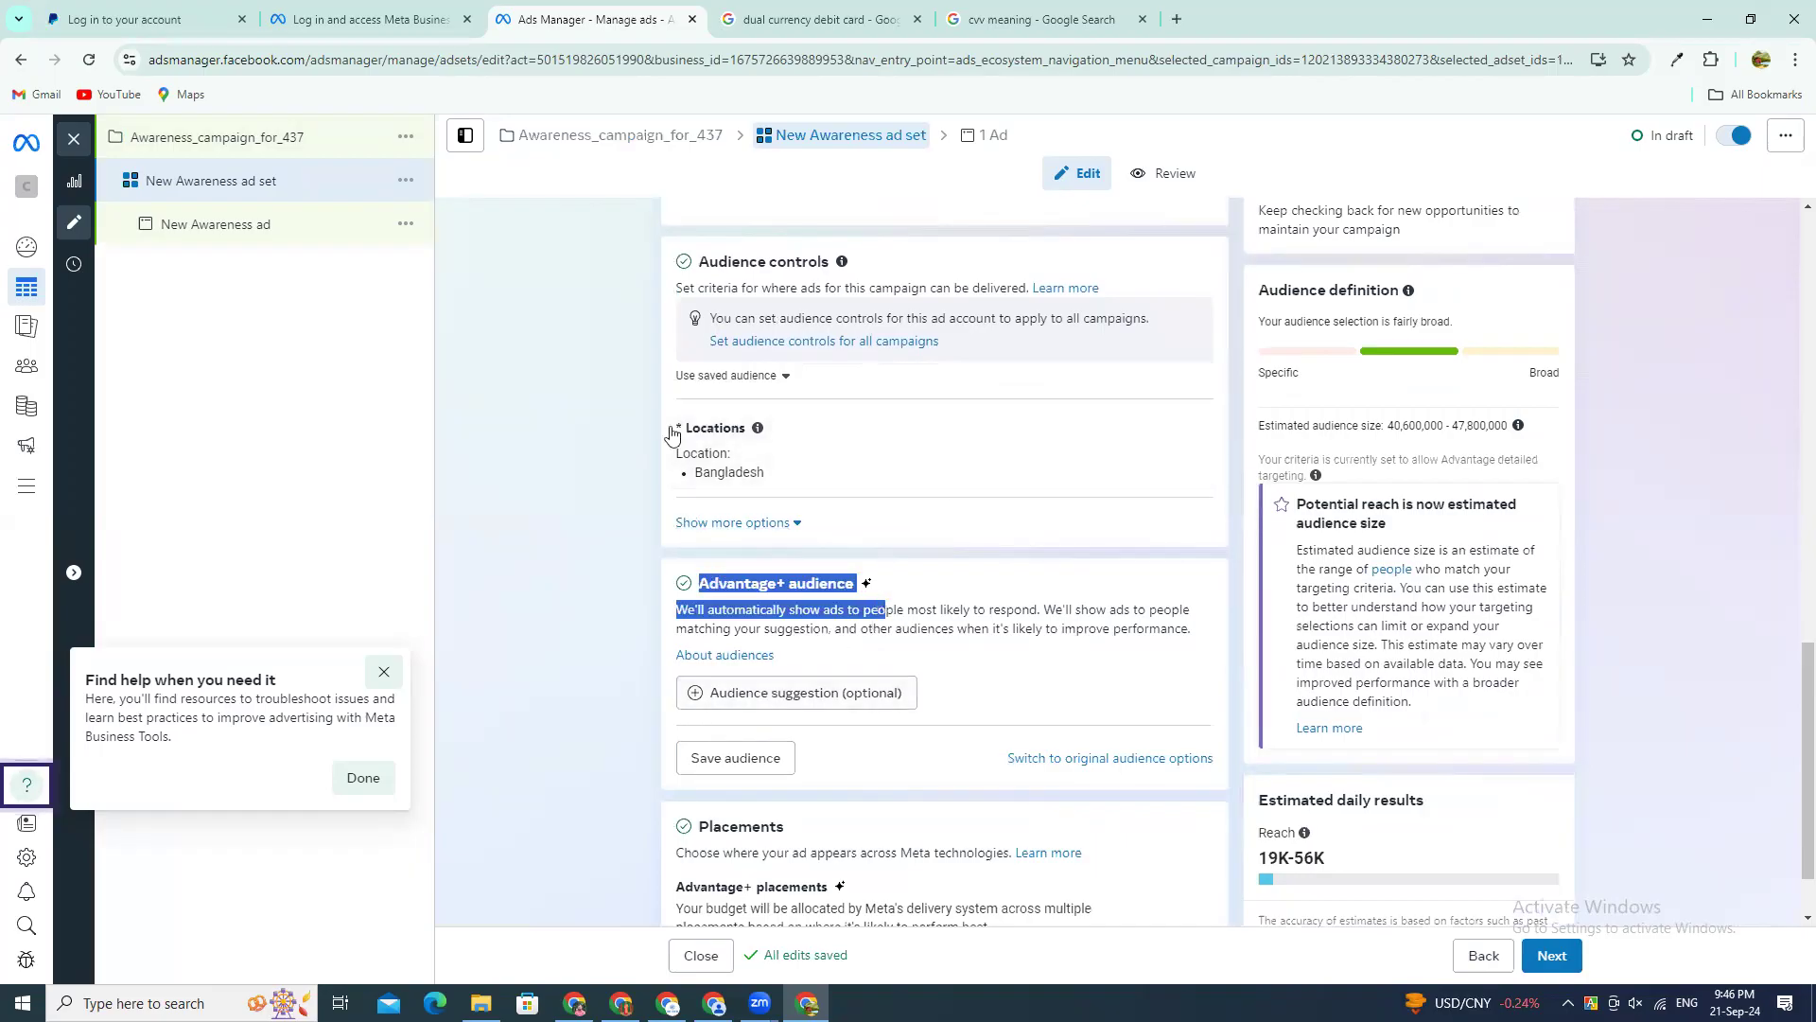
Step: Return to Awareness_campaign_for_437 and highlight the Advantage campaign budget heading
{"action": "left_click", "coordinate": [256, 140]}
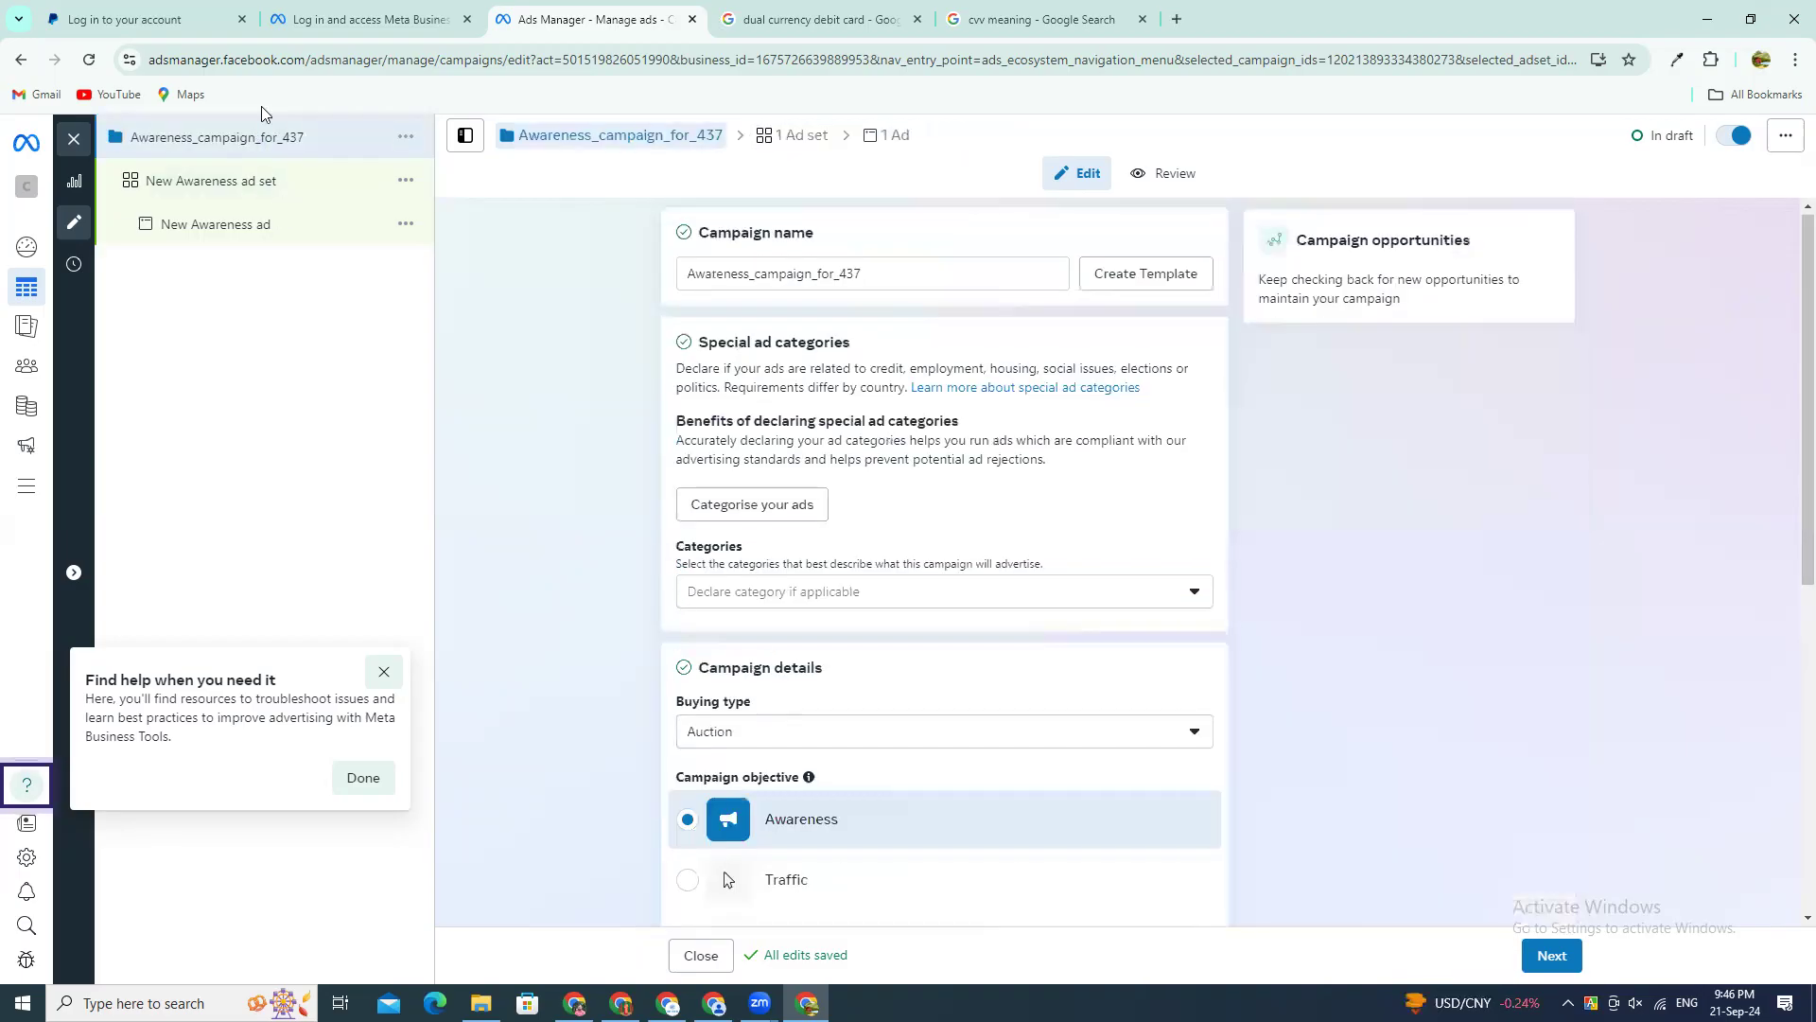
{"action": "scroll", "coordinate": [839, 527], "scroll_direction": "down", "scroll_amount": 3}
{"action": "scroll", "coordinate": [890, 652], "scroll_direction": "down", "scroll_amount": 4}
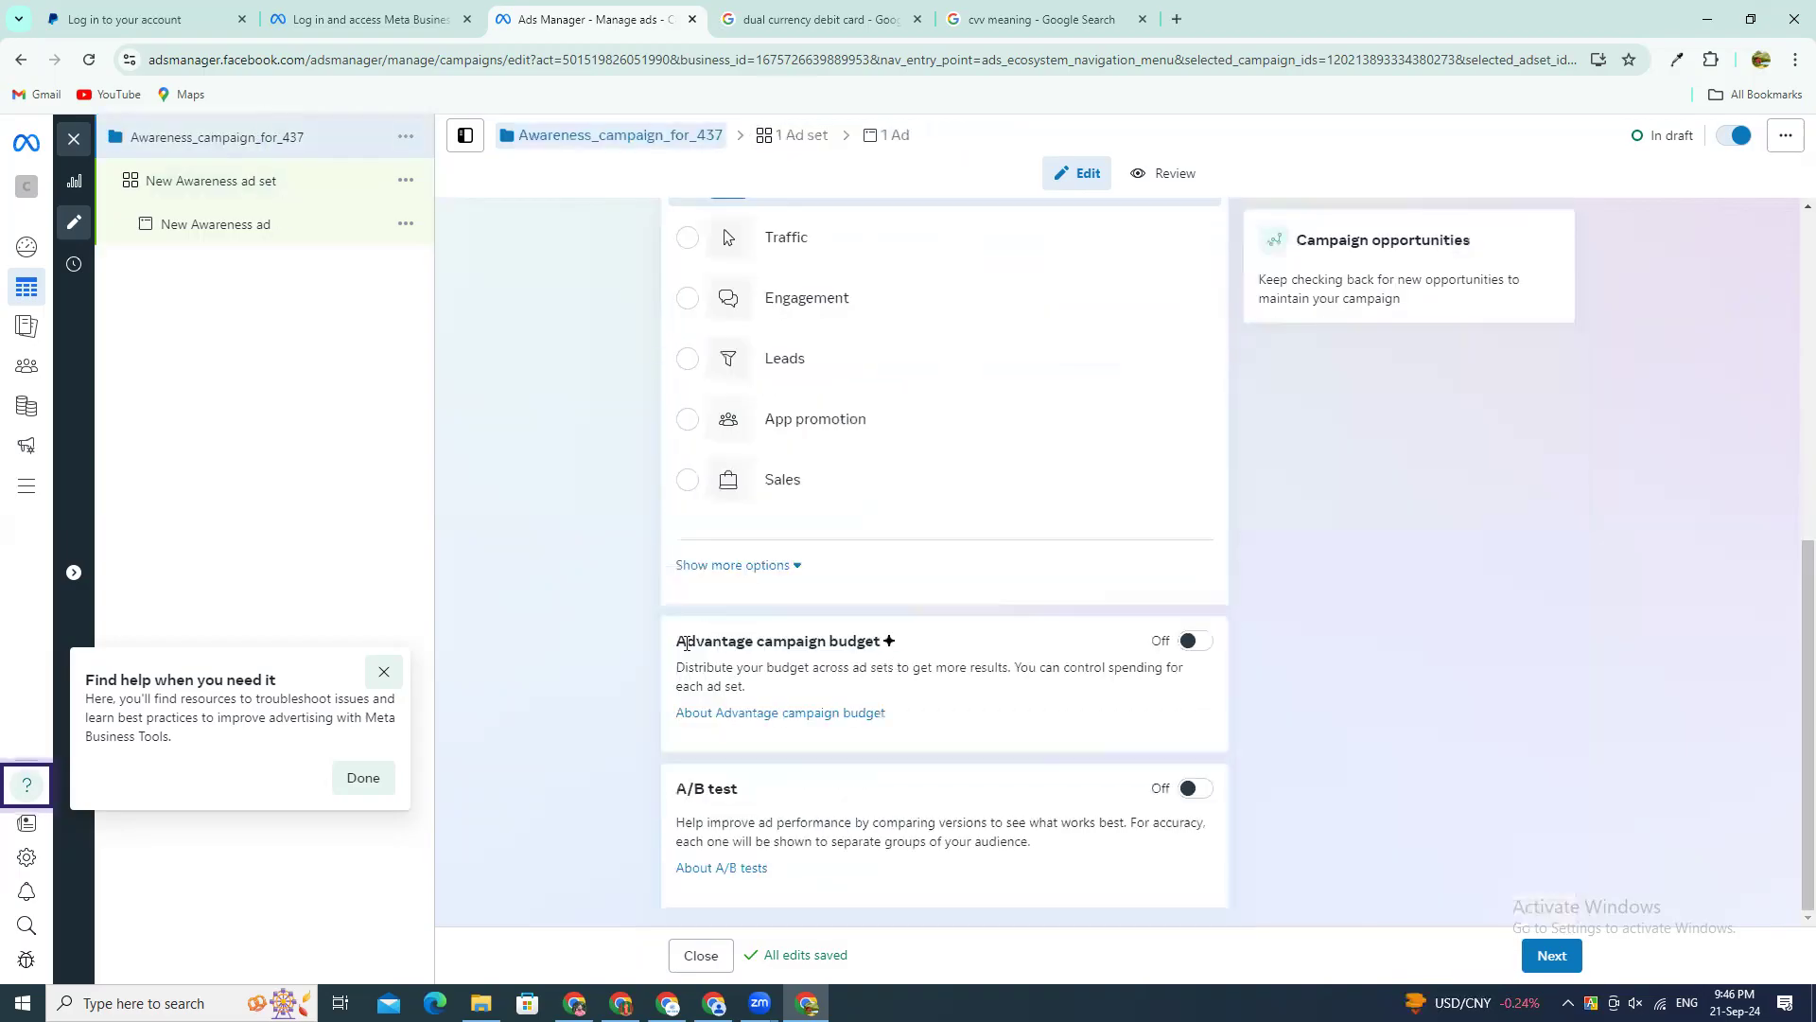
{"action": "triple_click", "coordinate": [920, 654]}
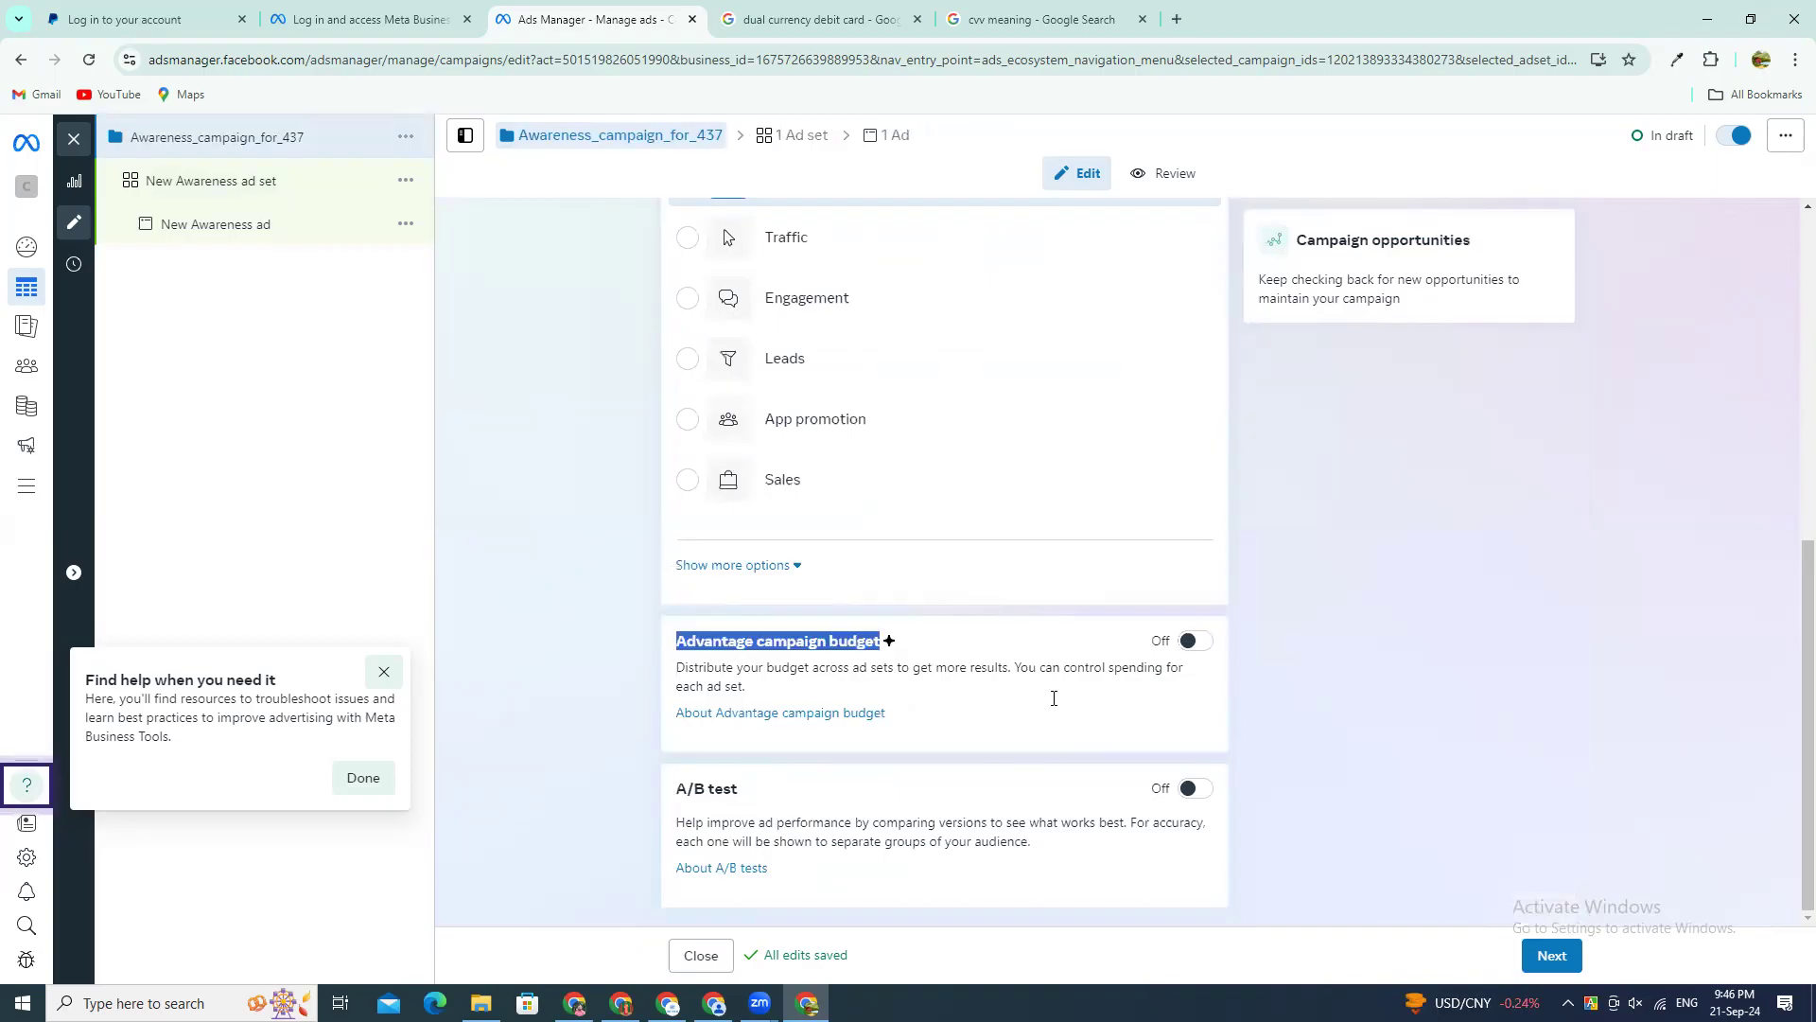
Step: Continue to the ad set and open the optional audience suggestion with its Custom Audiences search under Advantage+ audience
{"action": "left_click", "coordinate": [1552, 956]}
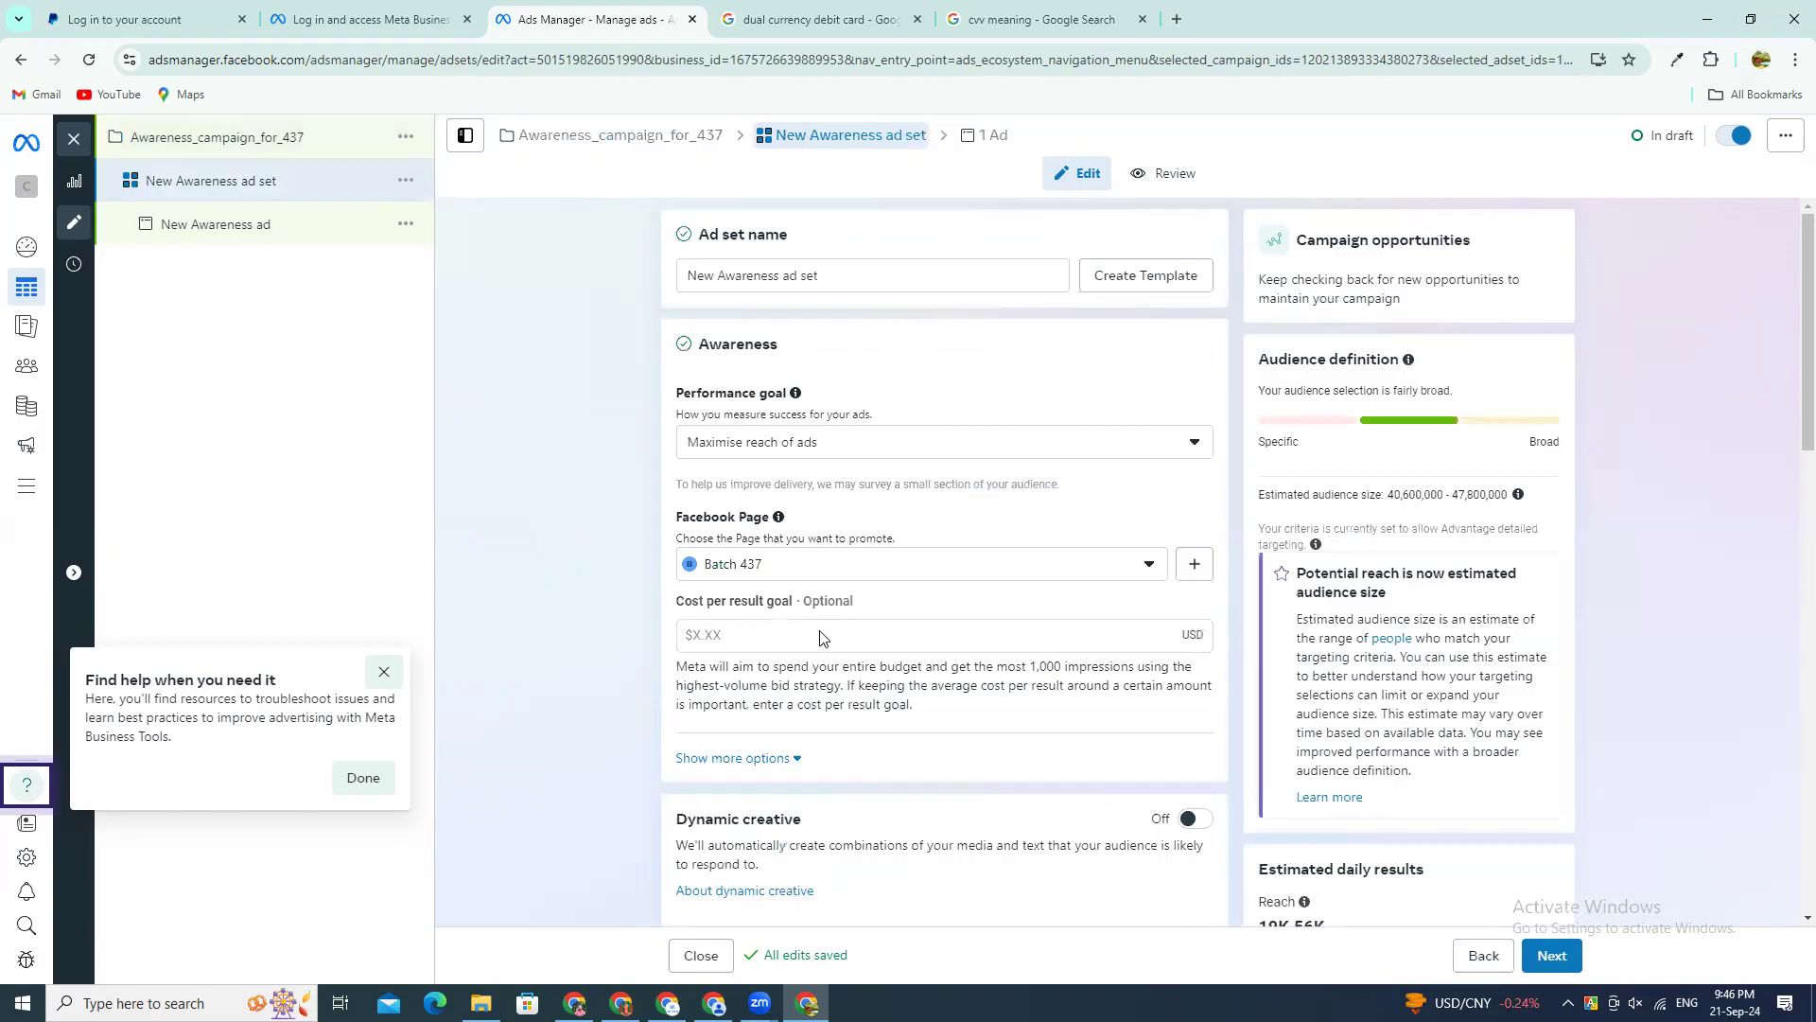
{"action": "scroll", "coordinate": [799, 653], "scroll_direction": "down", "scroll_amount": 5}
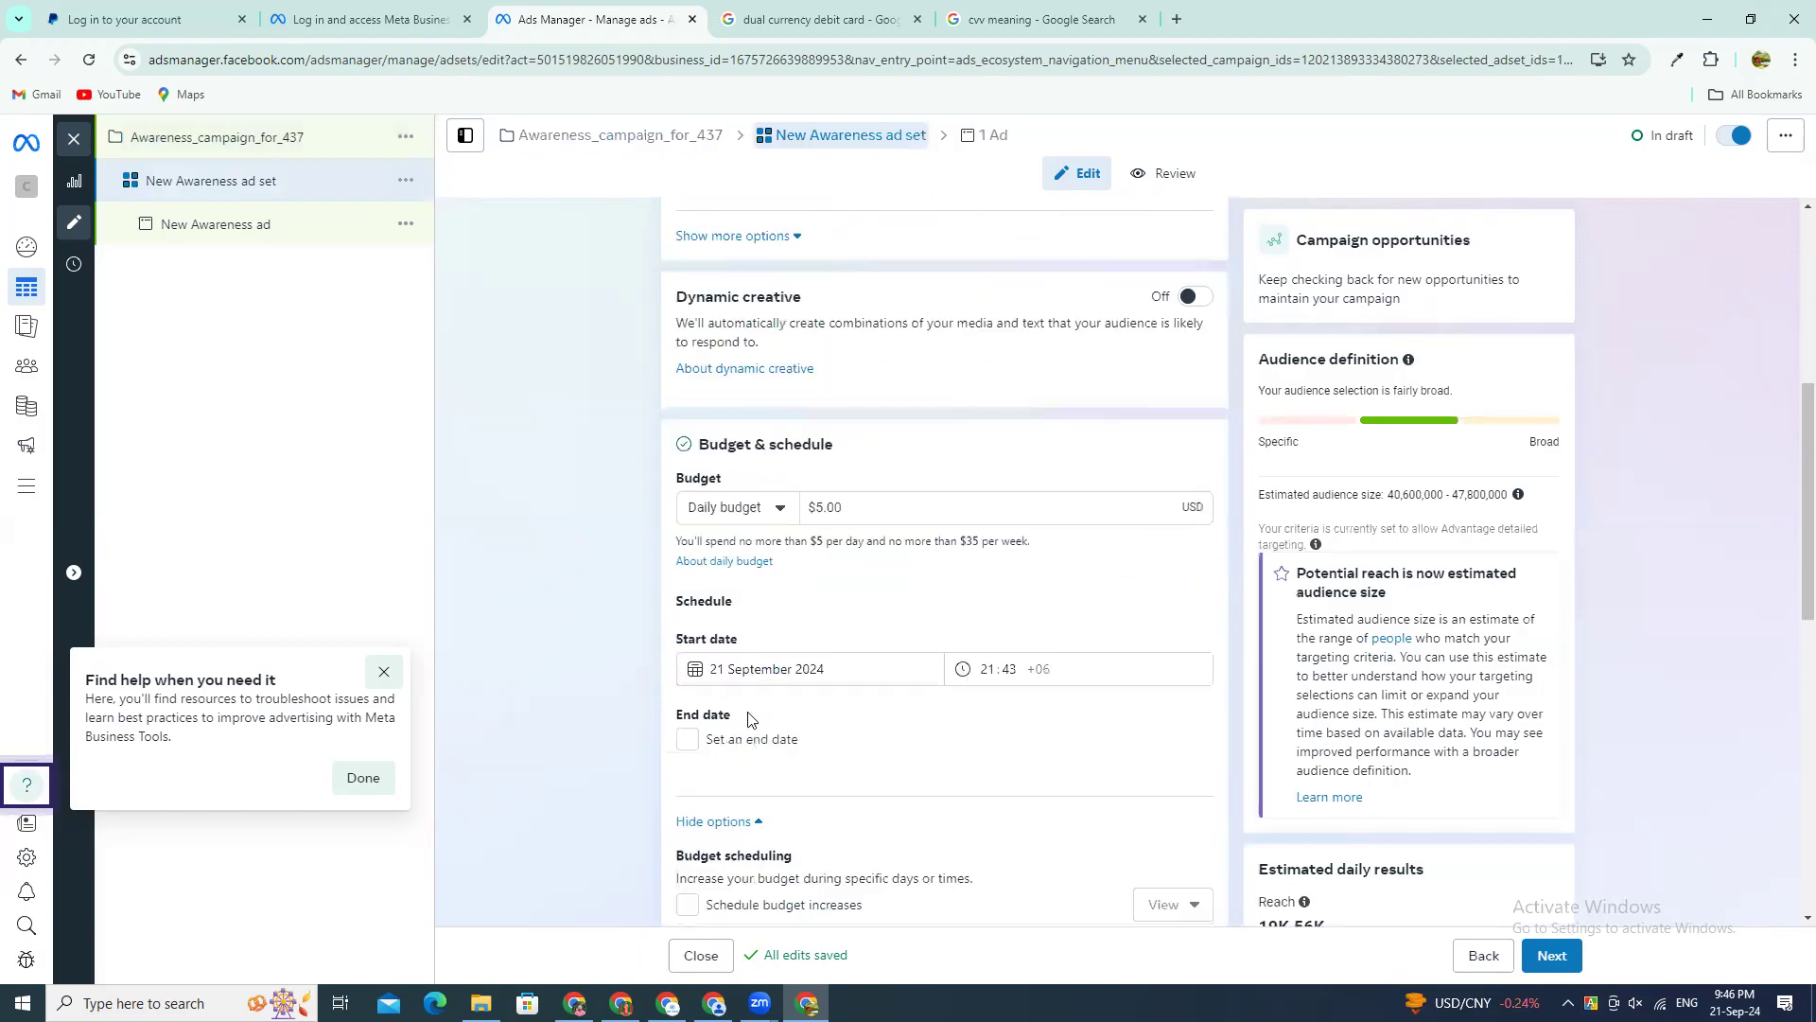
{"action": "scroll", "coordinate": [756, 724], "scroll_direction": "down", "scroll_amount": 7}
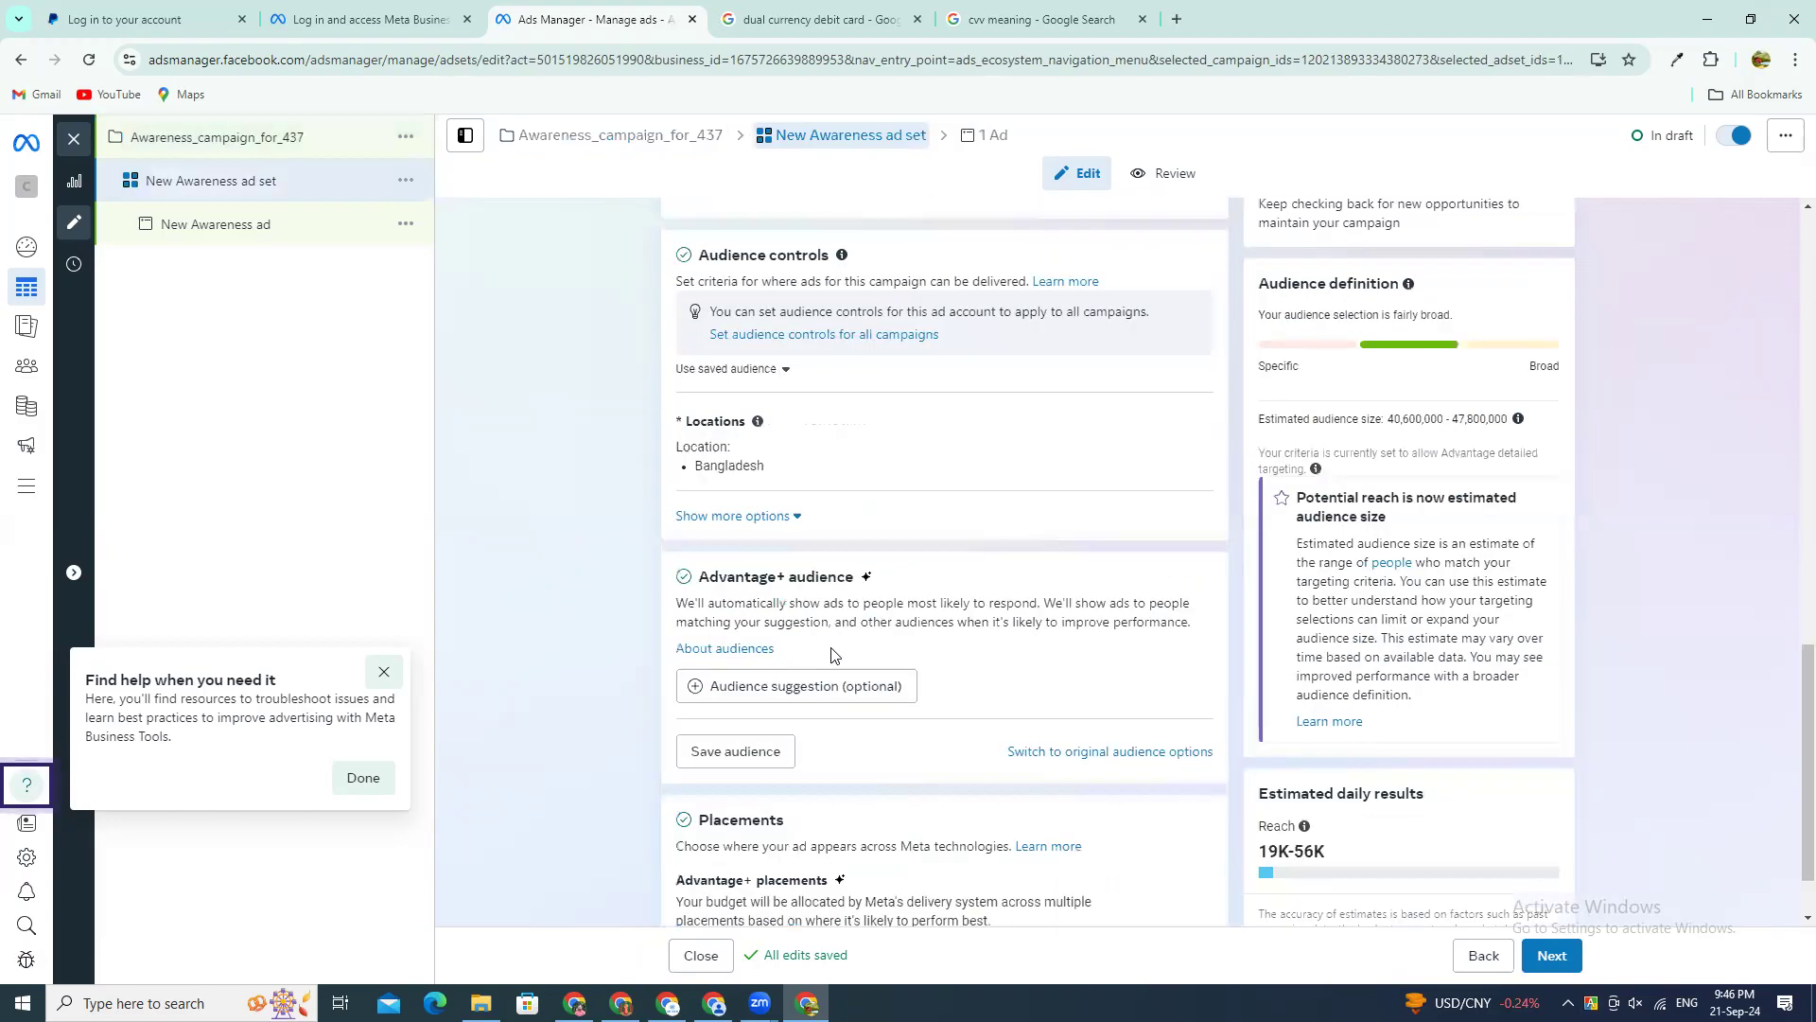
{"action": "left_click", "coordinate": [852, 698]}
{"action": "left_click", "coordinate": [814, 717]}
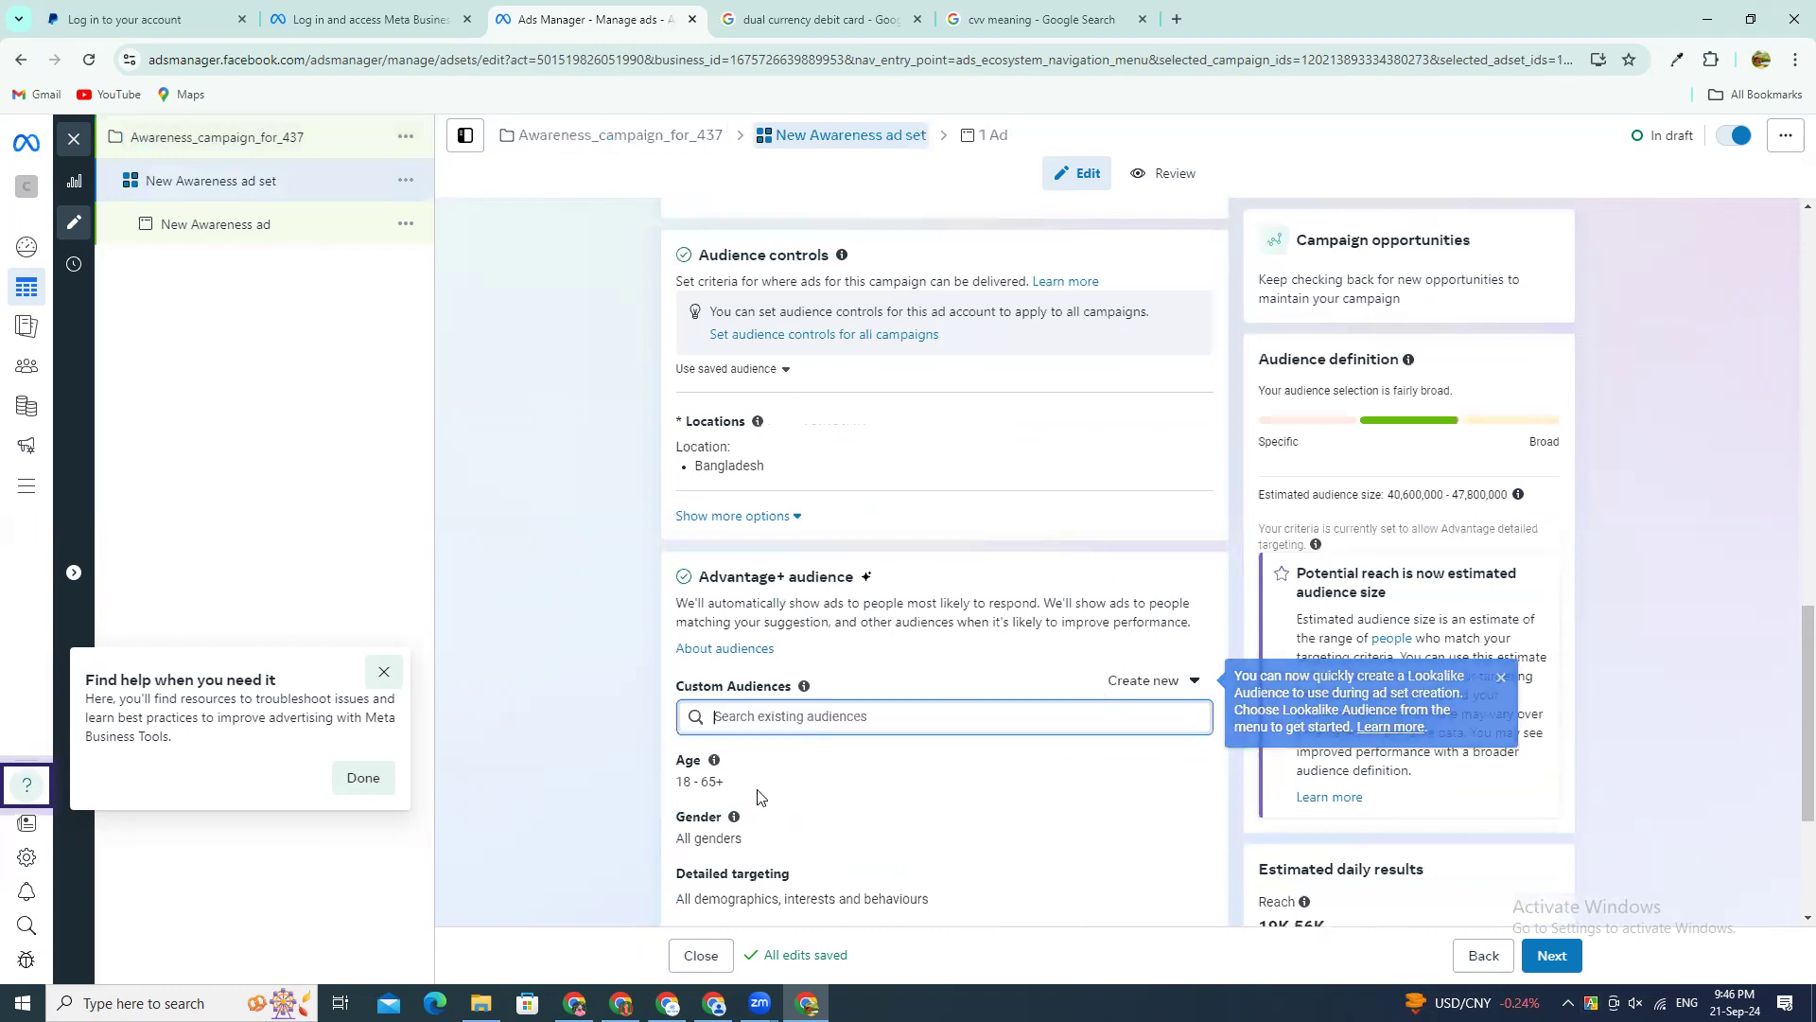
Step: Open the ad set's performance goal options to examine the awareness and video view goals
{"action": "scroll", "coordinate": [703, 752], "scroll_direction": "up", "scroll_amount": 8}
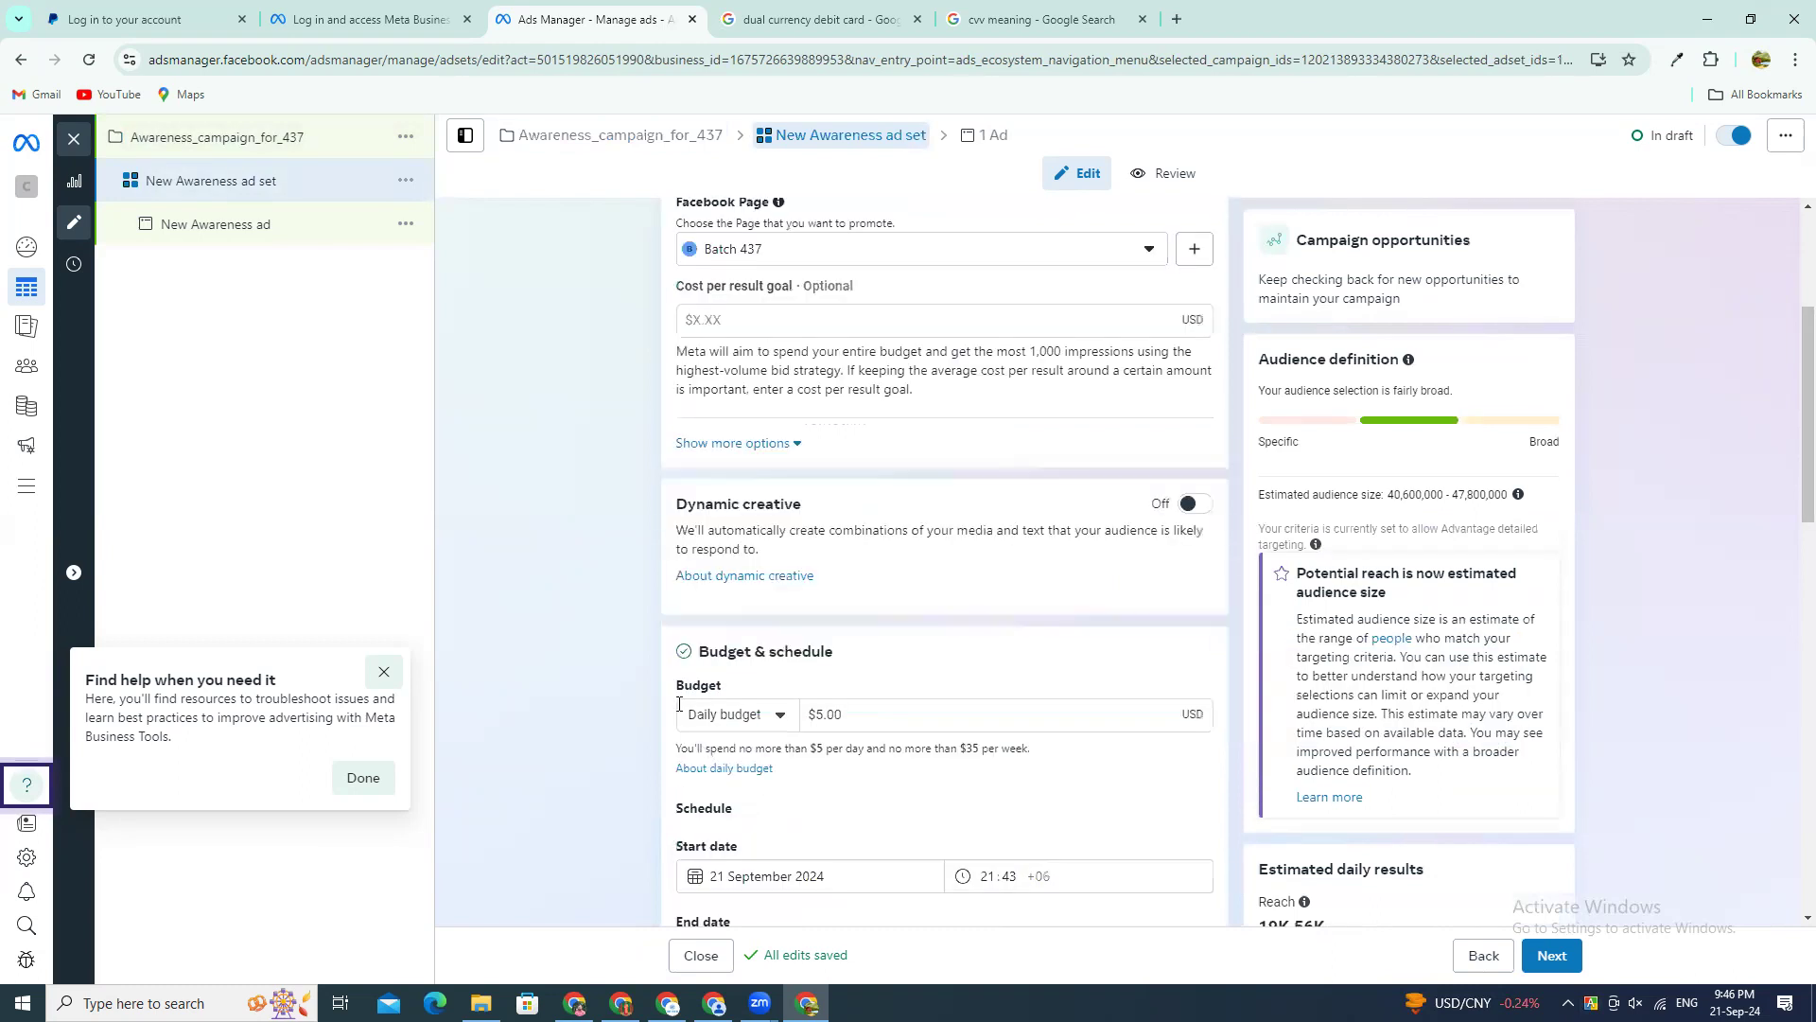
{"action": "scroll", "coordinate": [678, 704], "scroll_direction": "up", "scroll_amount": 3}
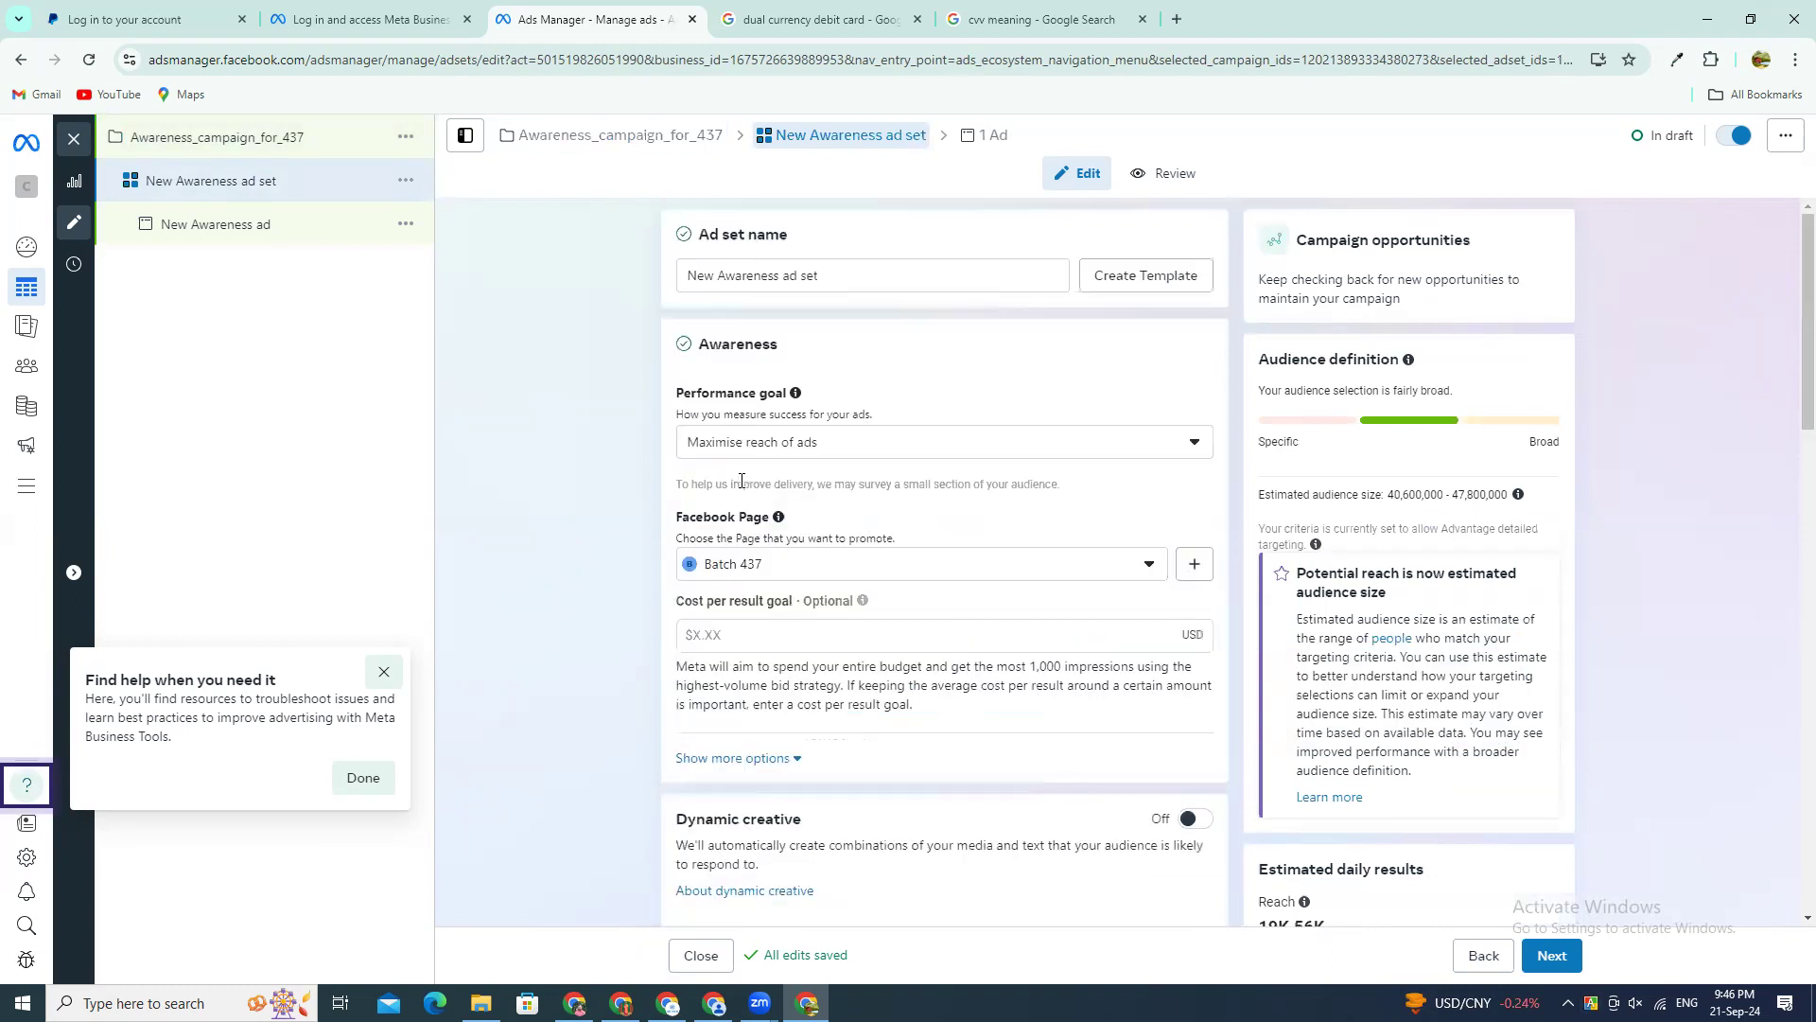
{"action": "left_click", "coordinate": [712, 444]}
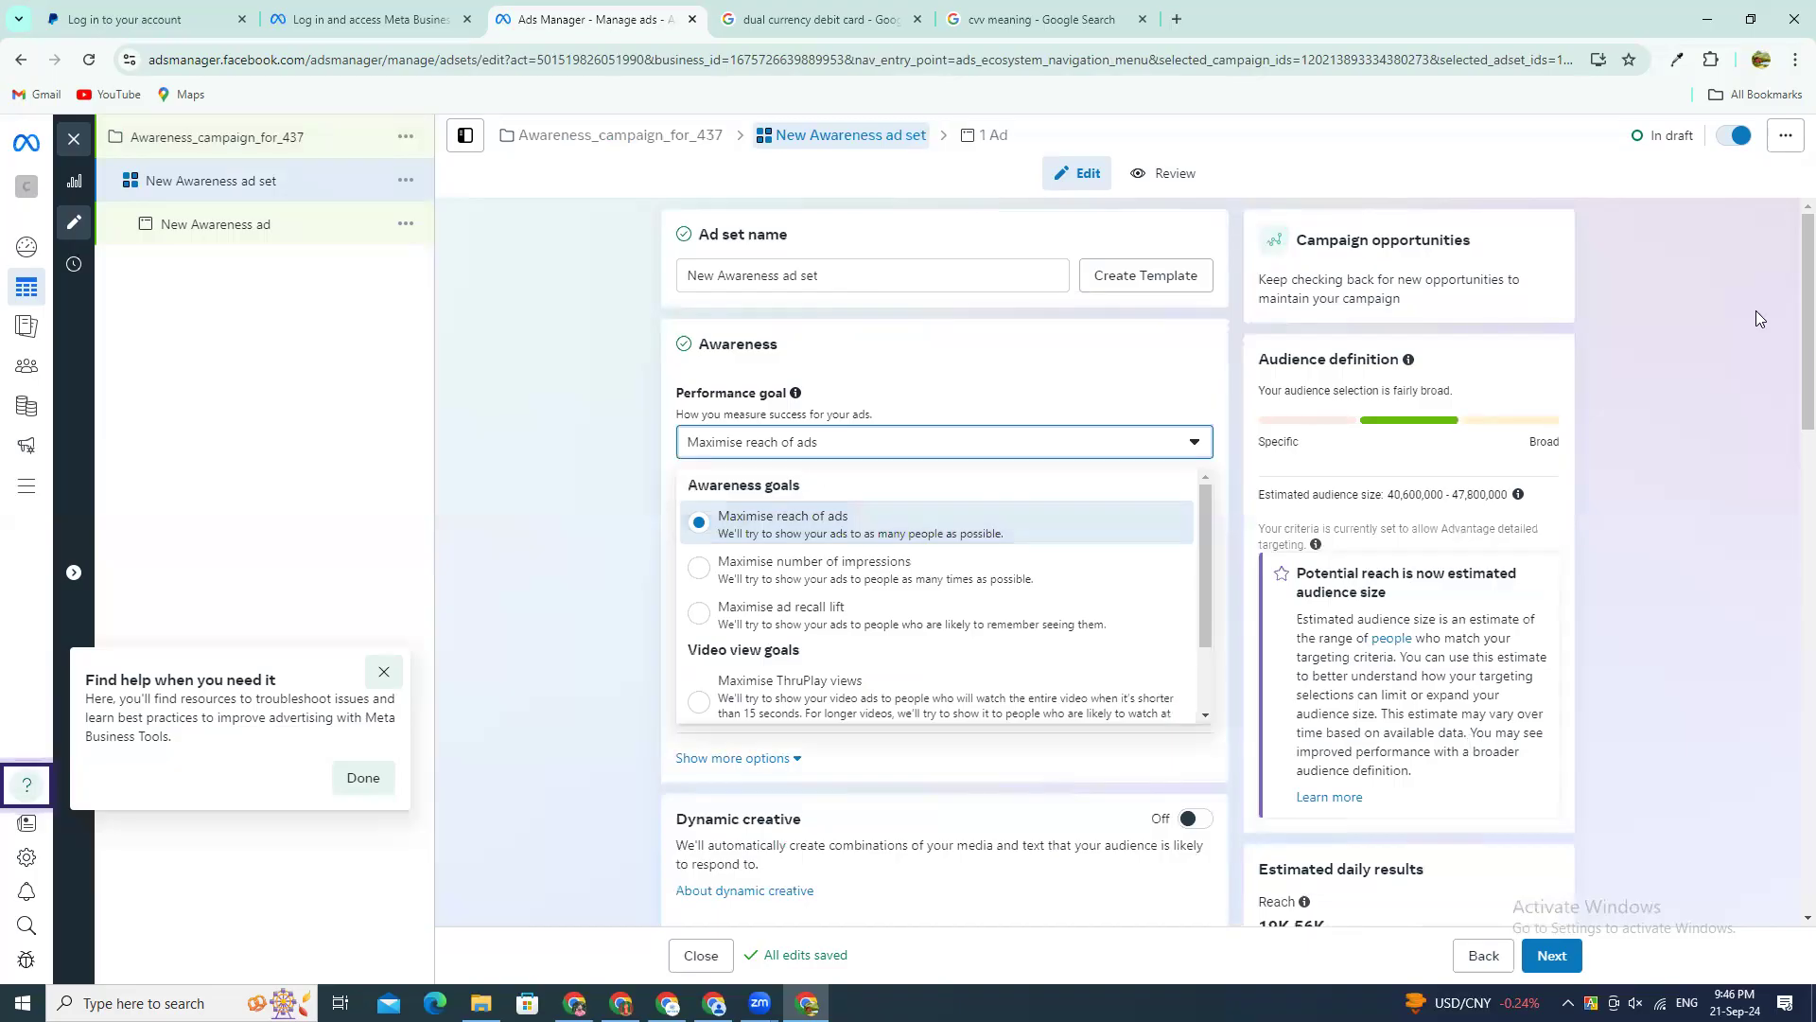
Step: Annotate the empty area below the campaign tree with a long bar labelled Reach, a boxed 50 beneath it, a tick and an outgoing arrow
{"action": "left_click", "coordinate": [99, 315]}
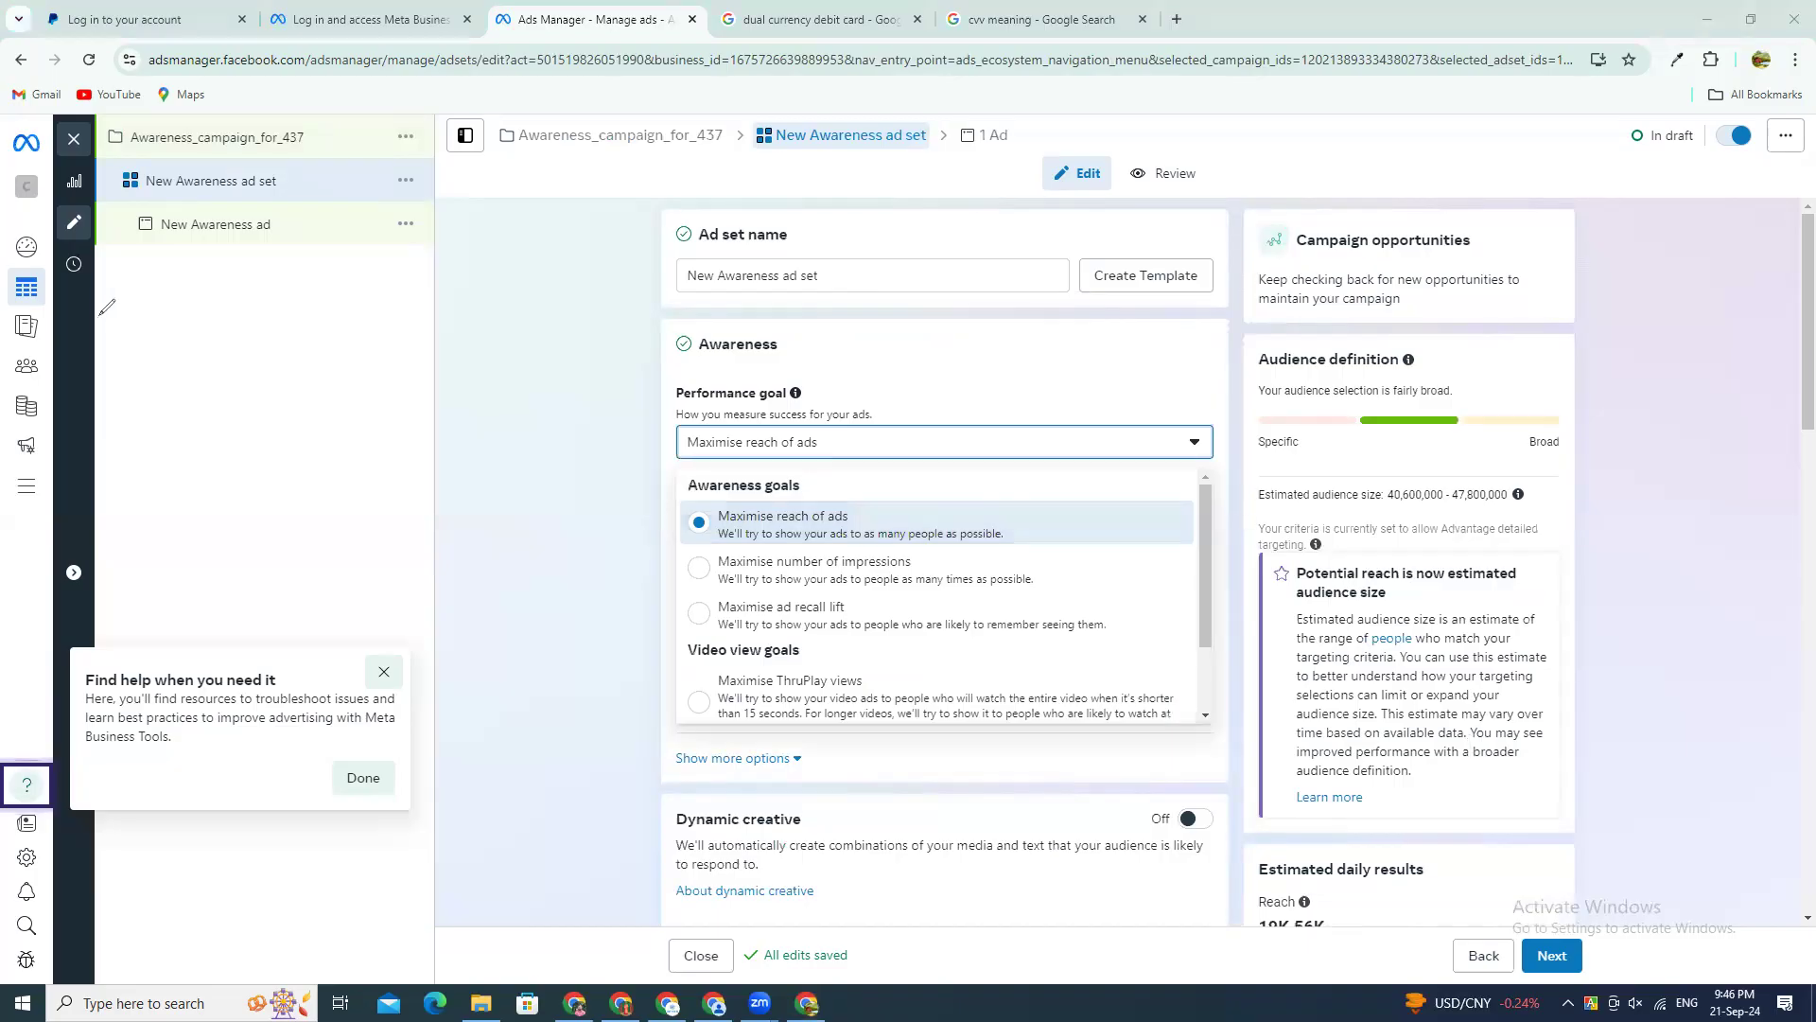
{"action": "mouse_move", "coordinate": [115, 329]}
{"action": "left_mouse_down"}
{"action": "mouse_move", "coordinate": [338, 302]}
{"action": "mouse_move", "coordinate": [350, 330]}
{"action": "mouse_move", "coordinate": [112, 336]}
{"action": "mouse_move", "coordinate": [166, 432]}
{"action": "mouse_move", "coordinate": [138, 489]}
{"action": "left_mouse_up"}
{"action": "left_click_drag", "start_coordinate": [186, 428], "coordinate": [163, 465]}
{"action": "left_click_drag", "start_coordinate": [149, 395], "coordinate": [233, 492]}
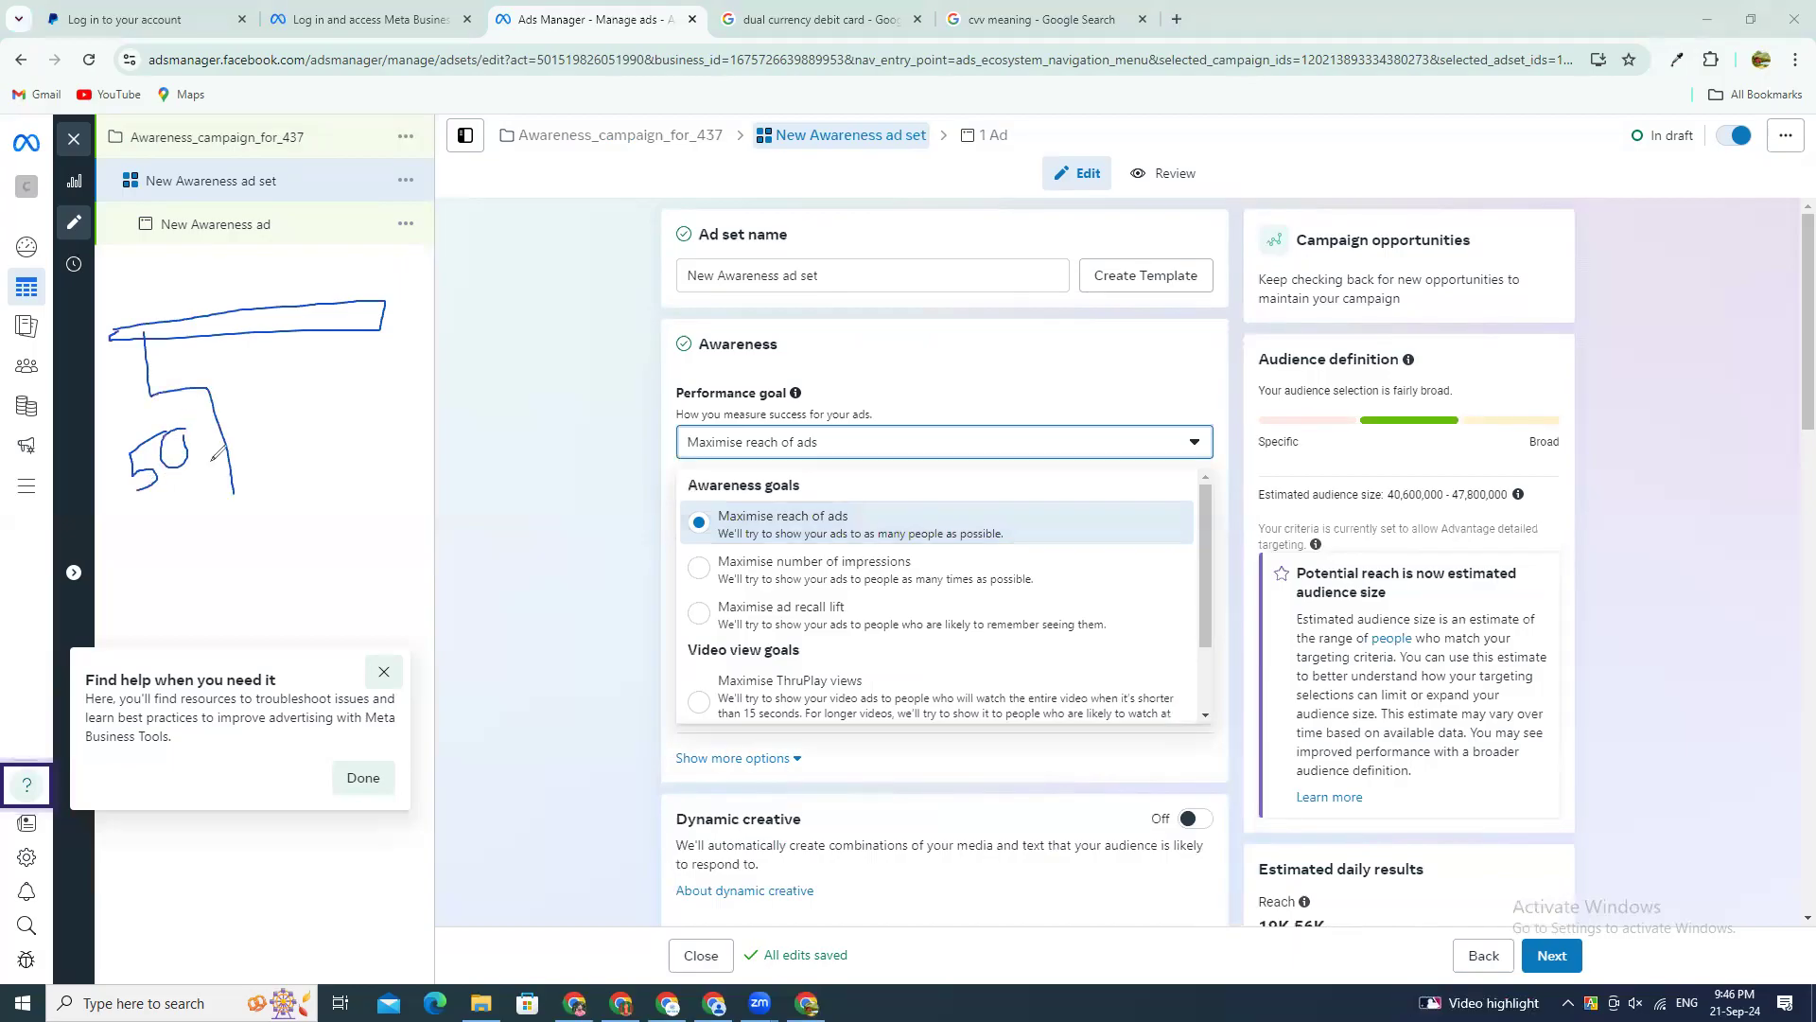
{"action": "mouse_move", "coordinate": [148, 395]}
{"action": "left_mouse_down"}
{"action": "mouse_move", "coordinate": [112, 405]}
{"action": "mouse_move", "coordinate": [116, 494]}
{"action": "mouse_move", "coordinate": [227, 515]}
{"action": "mouse_move", "coordinate": [234, 492]}
{"action": "left_mouse_up"}
{"action": "left_click_drag", "start_coordinate": [171, 552], "coordinate": [245, 560]}
{"action": "mouse_move", "coordinate": [115, 322]}
{"action": "left_mouse_down"}
{"action": "mouse_move", "coordinate": [114, 301]}
{"action": "mouse_move", "coordinate": [185, 307]}
{"action": "mouse_move", "coordinate": [178, 332]}
{"action": "mouse_move", "coordinate": [119, 352]}
{"action": "left_mouse_up"}
{"action": "mouse_move", "coordinate": [215, 475]}
{"action": "left_mouse_down"}
{"action": "mouse_move", "coordinate": [268, 415]}
{"action": "mouse_move", "coordinate": [282, 423]}
{"action": "left_mouse_up"}
Step: Draw a downward arrow through the far end of the Reach bar and a bracketed number with a tick beneath it
{"action": "mouse_move", "coordinate": [337, 288]}
{"action": "left_mouse_down"}
{"action": "mouse_move", "coordinate": [332, 361]}
{"action": "mouse_move", "coordinate": [346, 354]}
{"action": "left_mouse_up"}
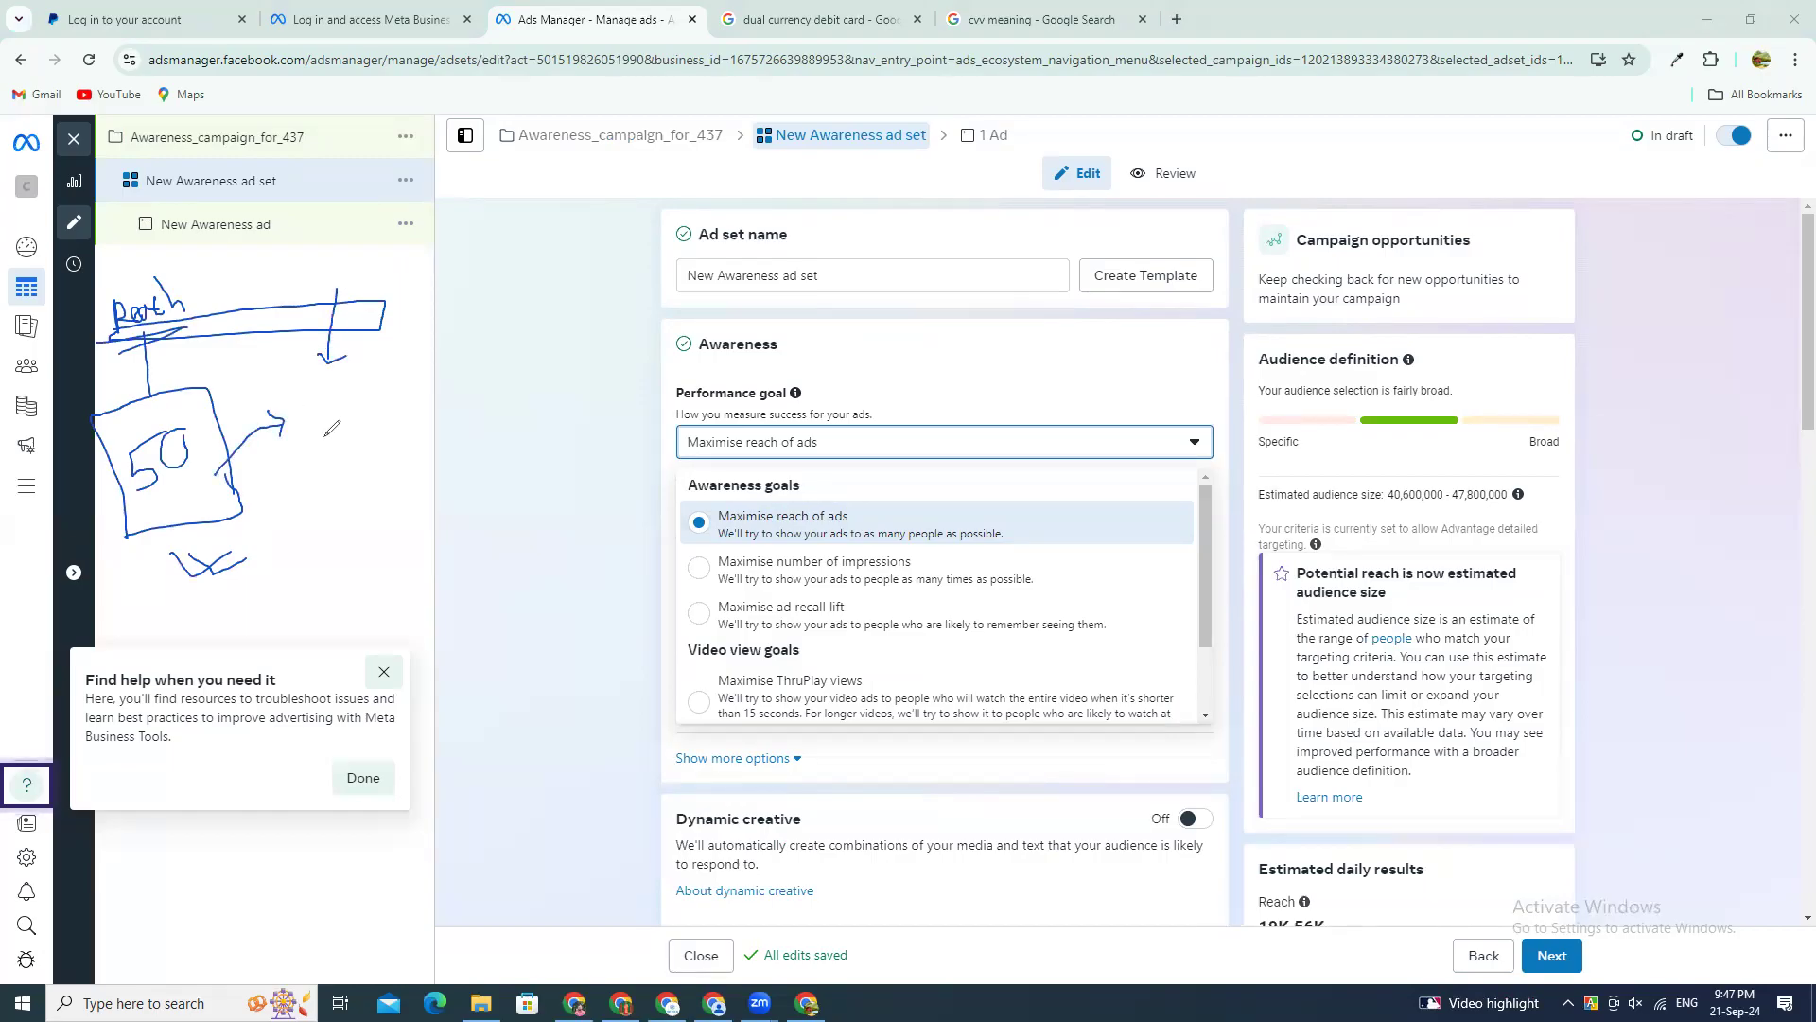
{"action": "left_click_drag", "start_coordinate": [304, 414], "coordinate": [328, 514]}
{"action": "mouse_move", "coordinate": [375, 391]}
{"action": "left_mouse_down"}
{"action": "mouse_move", "coordinate": [397, 383]}
{"action": "mouse_move", "coordinate": [428, 444]}
{"action": "left_mouse_up"}
{"action": "mouse_move", "coordinate": [301, 458]}
{"action": "left_mouse_down"}
{"action": "mouse_move", "coordinate": [333, 473]}
{"action": "mouse_move", "coordinate": [341, 443]}
{"action": "mouse_move", "coordinate": [433, 508]}
{"action": "mouse_move", "coordinate": [411, 521]}
{"action": "left_mouse_up"}
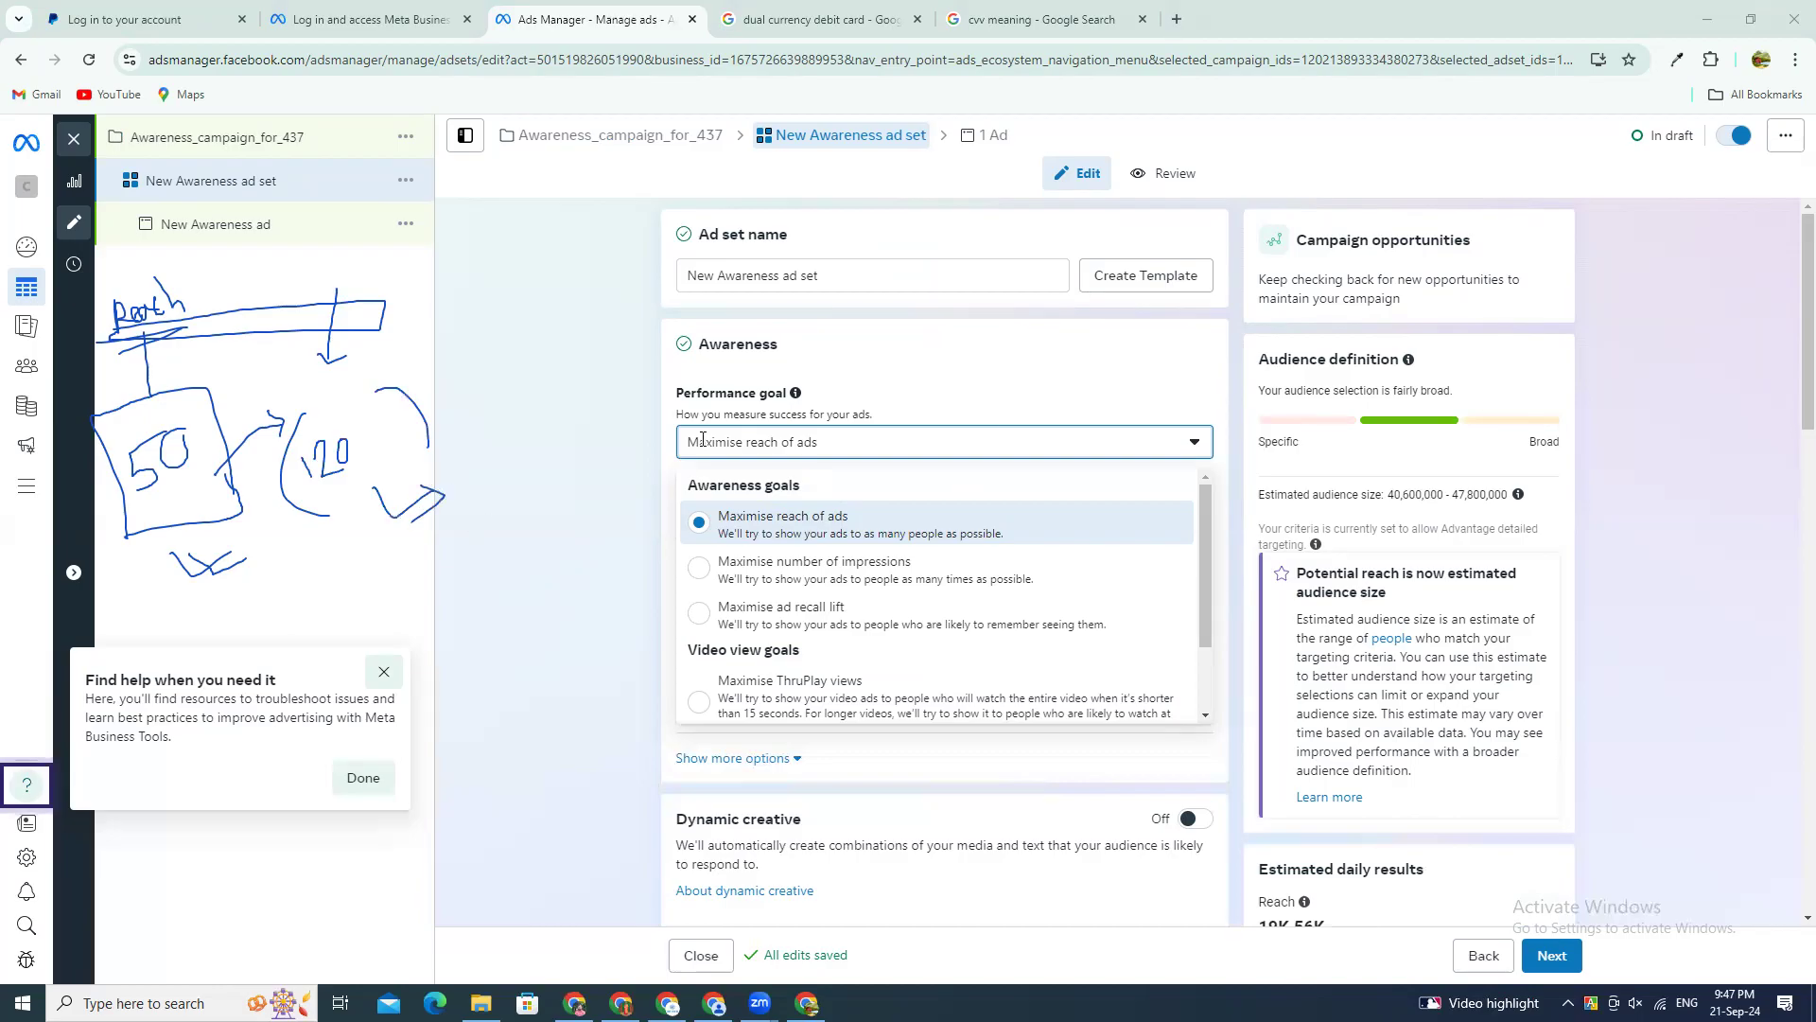
Step: Add the text annotation "Impression" over the page and position it beside the bracketed number
{"action": "left_click", "coordinate": [466, 475]}
{"action": "type", "text": "Impression"}
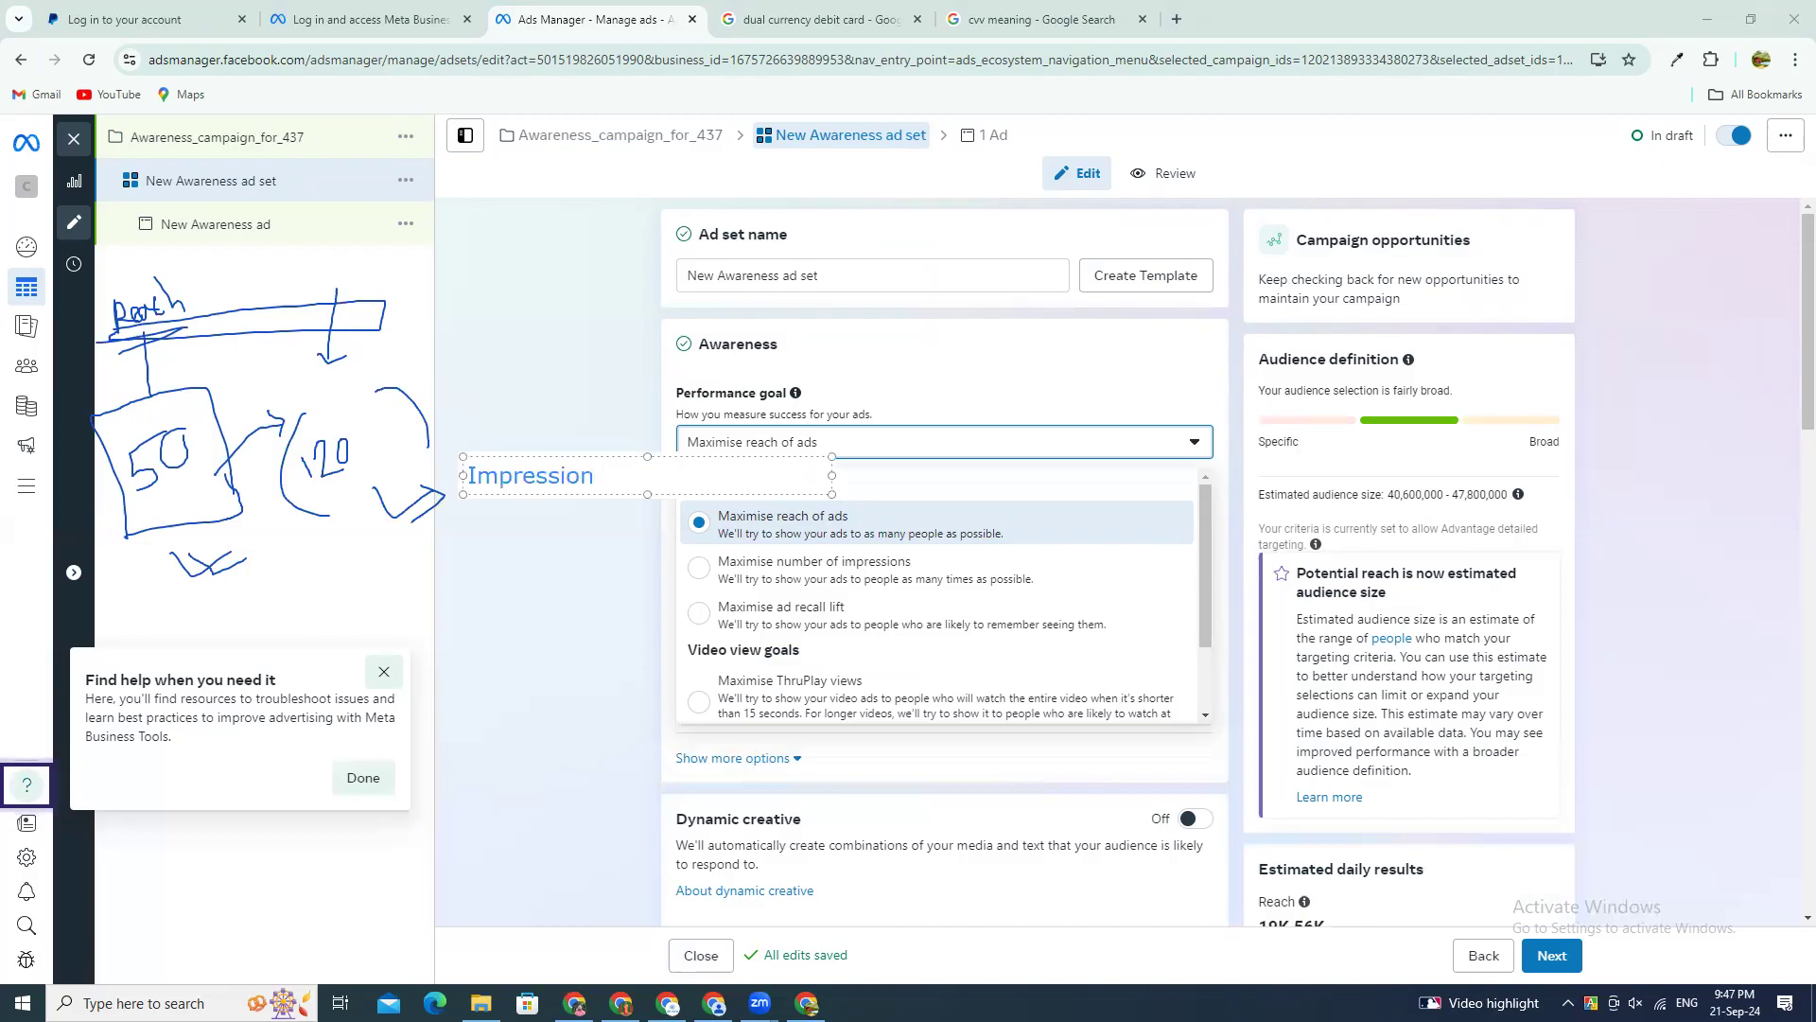
{"action": "left_click", "coordinate": [814, 536]}
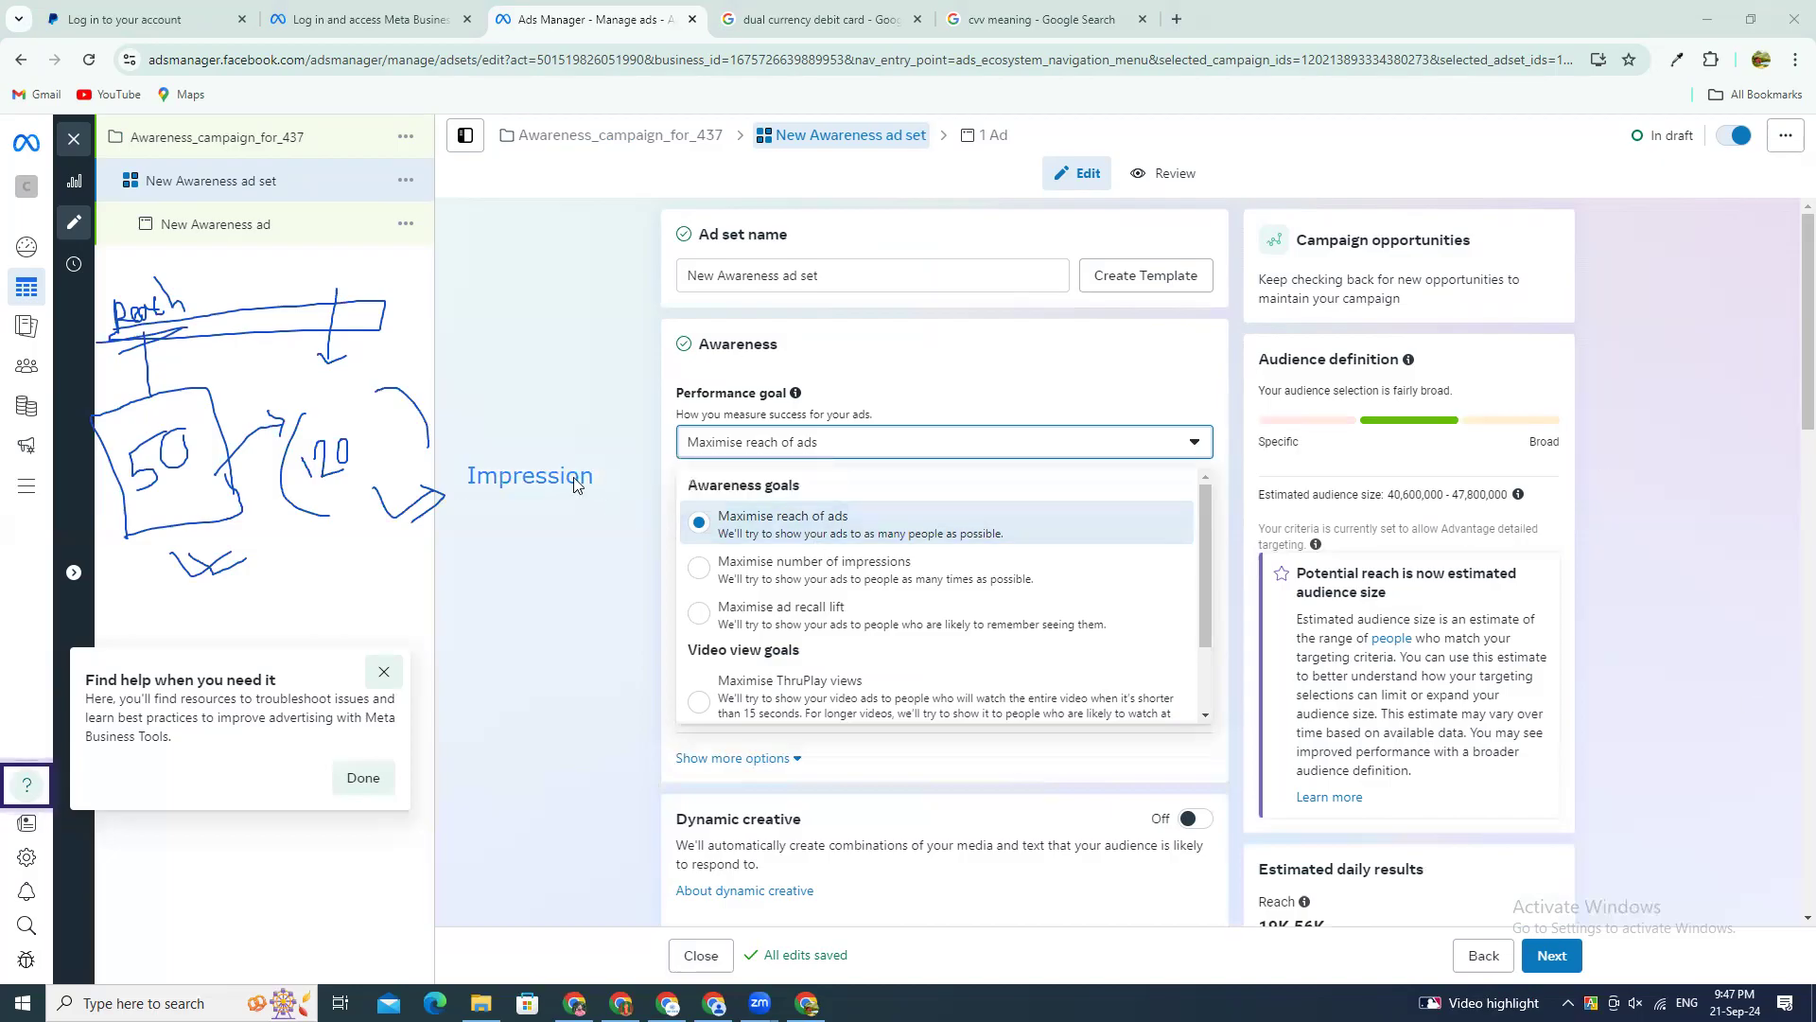
{"action": "left_click", "coordinate": [565, 477]}
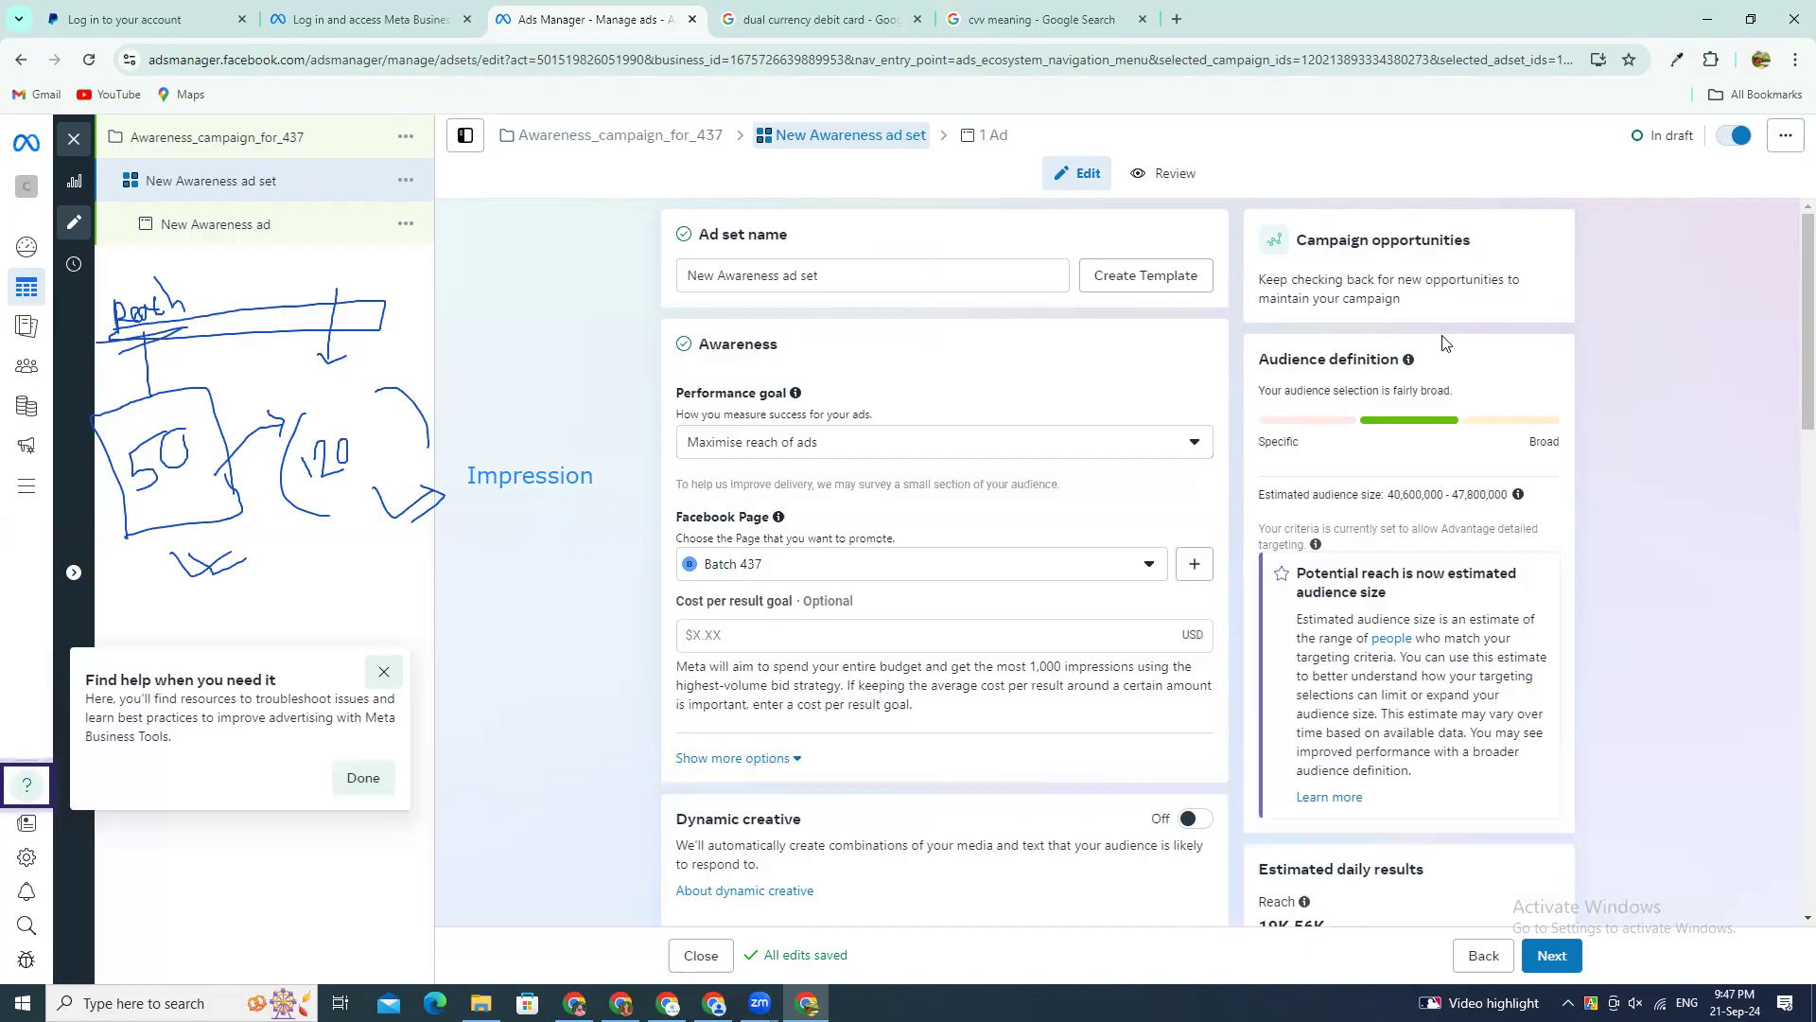
{"action": "left_click_drag", "start_coordinate": [517, 482], "coordinate": [435, 468]}
{"action": "left_click", "coordinate": [590, 378]}
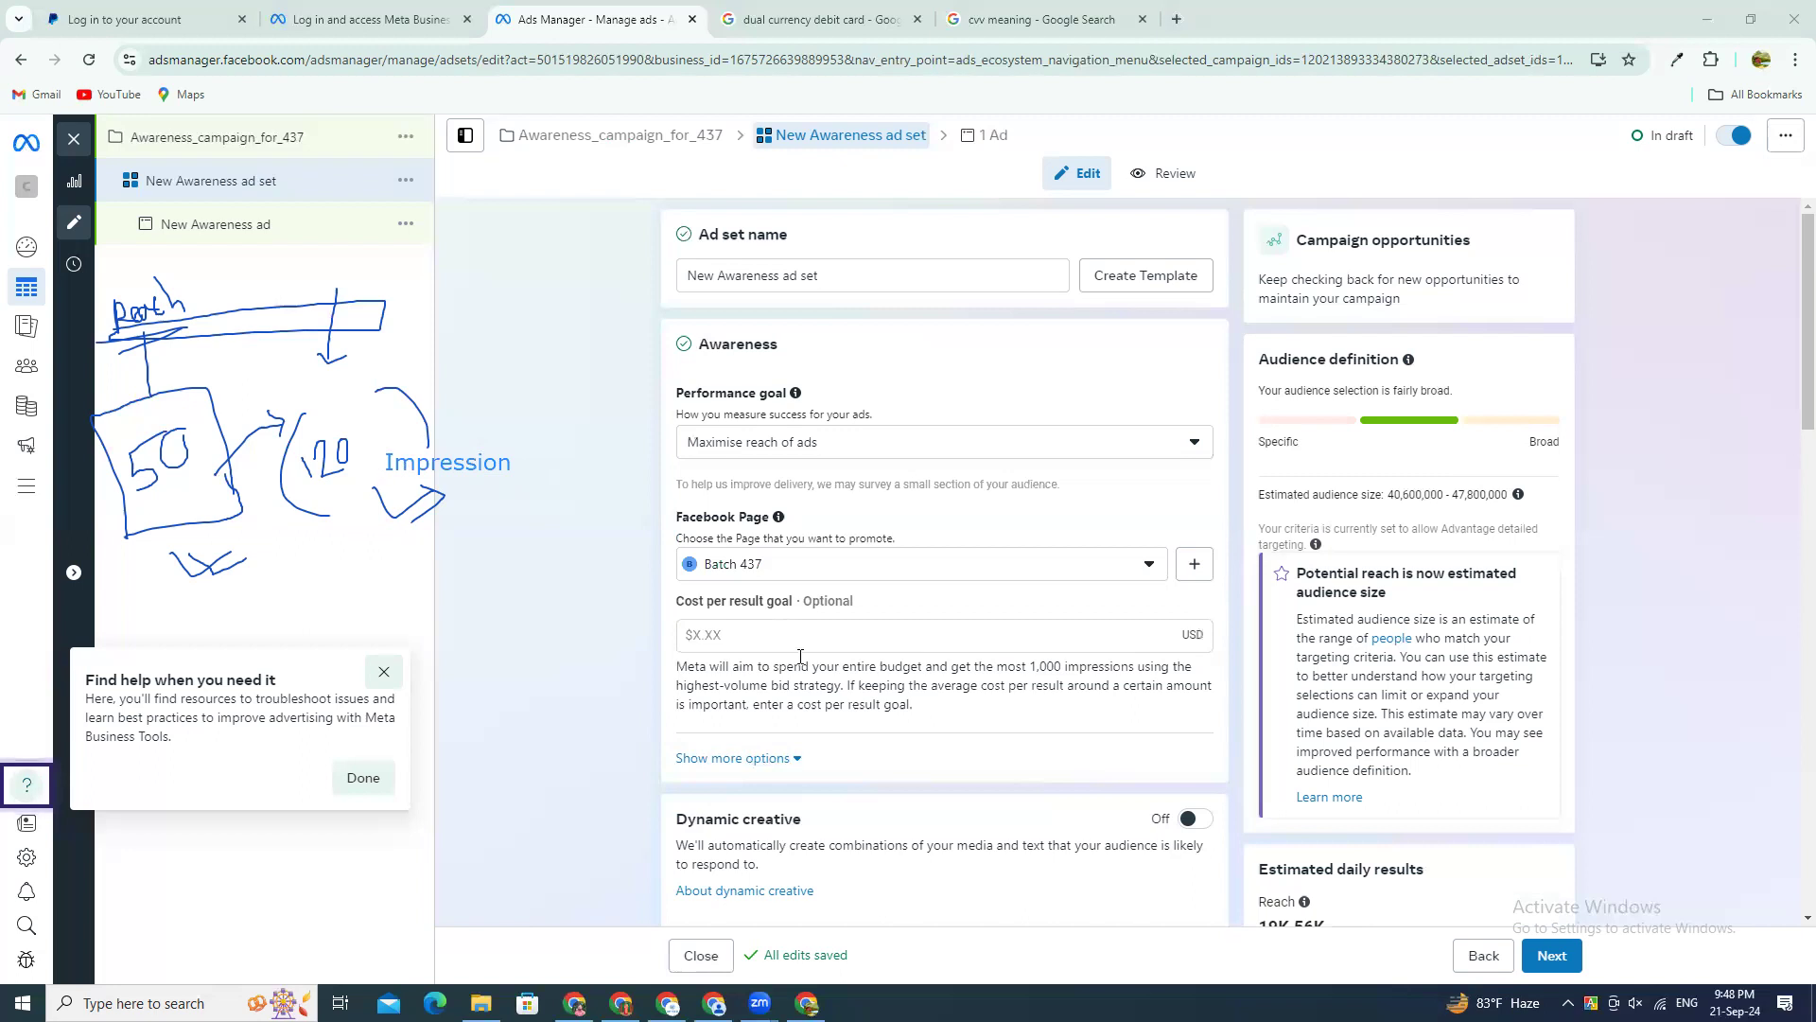
Step: Open the ad set's Facebook Page choices and expand the Personal group to examine the available Pages
{"action": "scroll", "coordinate": [799, 656], "scroll_direction": "down", "scroll_amount": 3}
{"action": "scroll", "coordinate": [783, 483], "scroll_direction": "up", "scroll_amount": 3}
{"action": "left_click", "coordinate": [775, 566]}
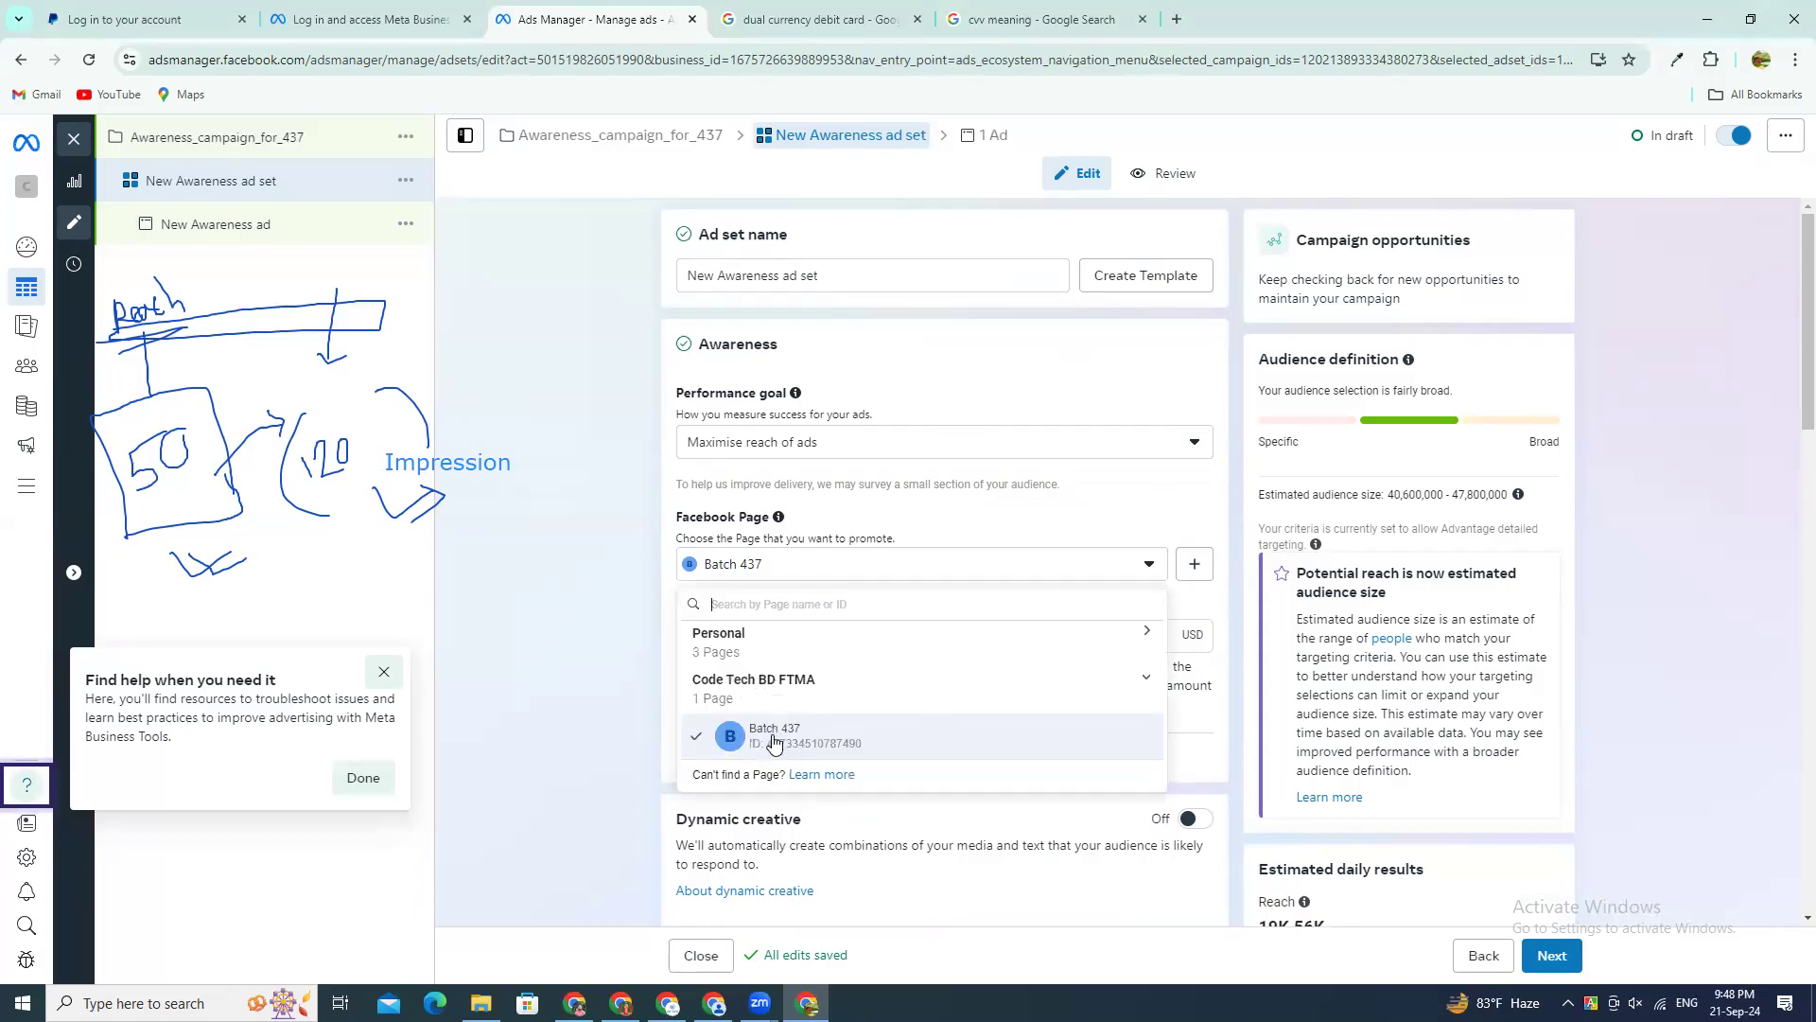
{"action": "left_click", "coordinate": [738, 653]}
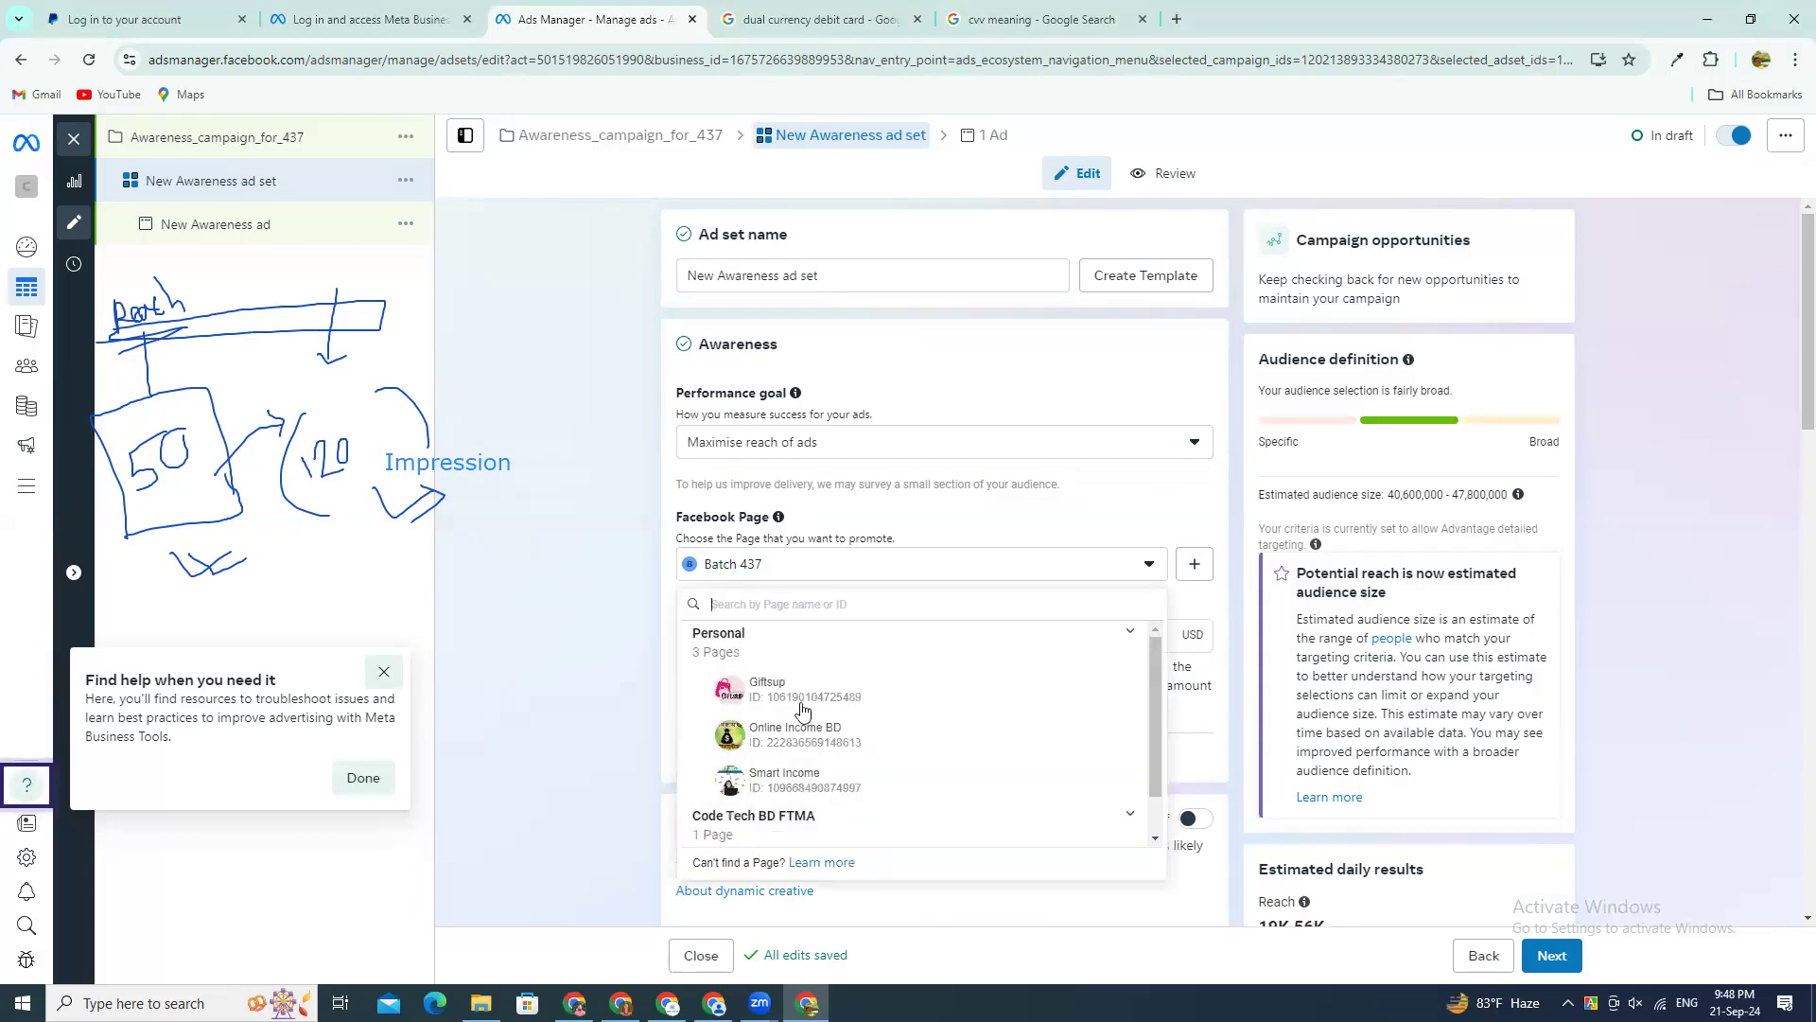
{"action": "scroll", "coordinate": [818, 719], "scroll_direction": "down", "scroll_amount": 1}
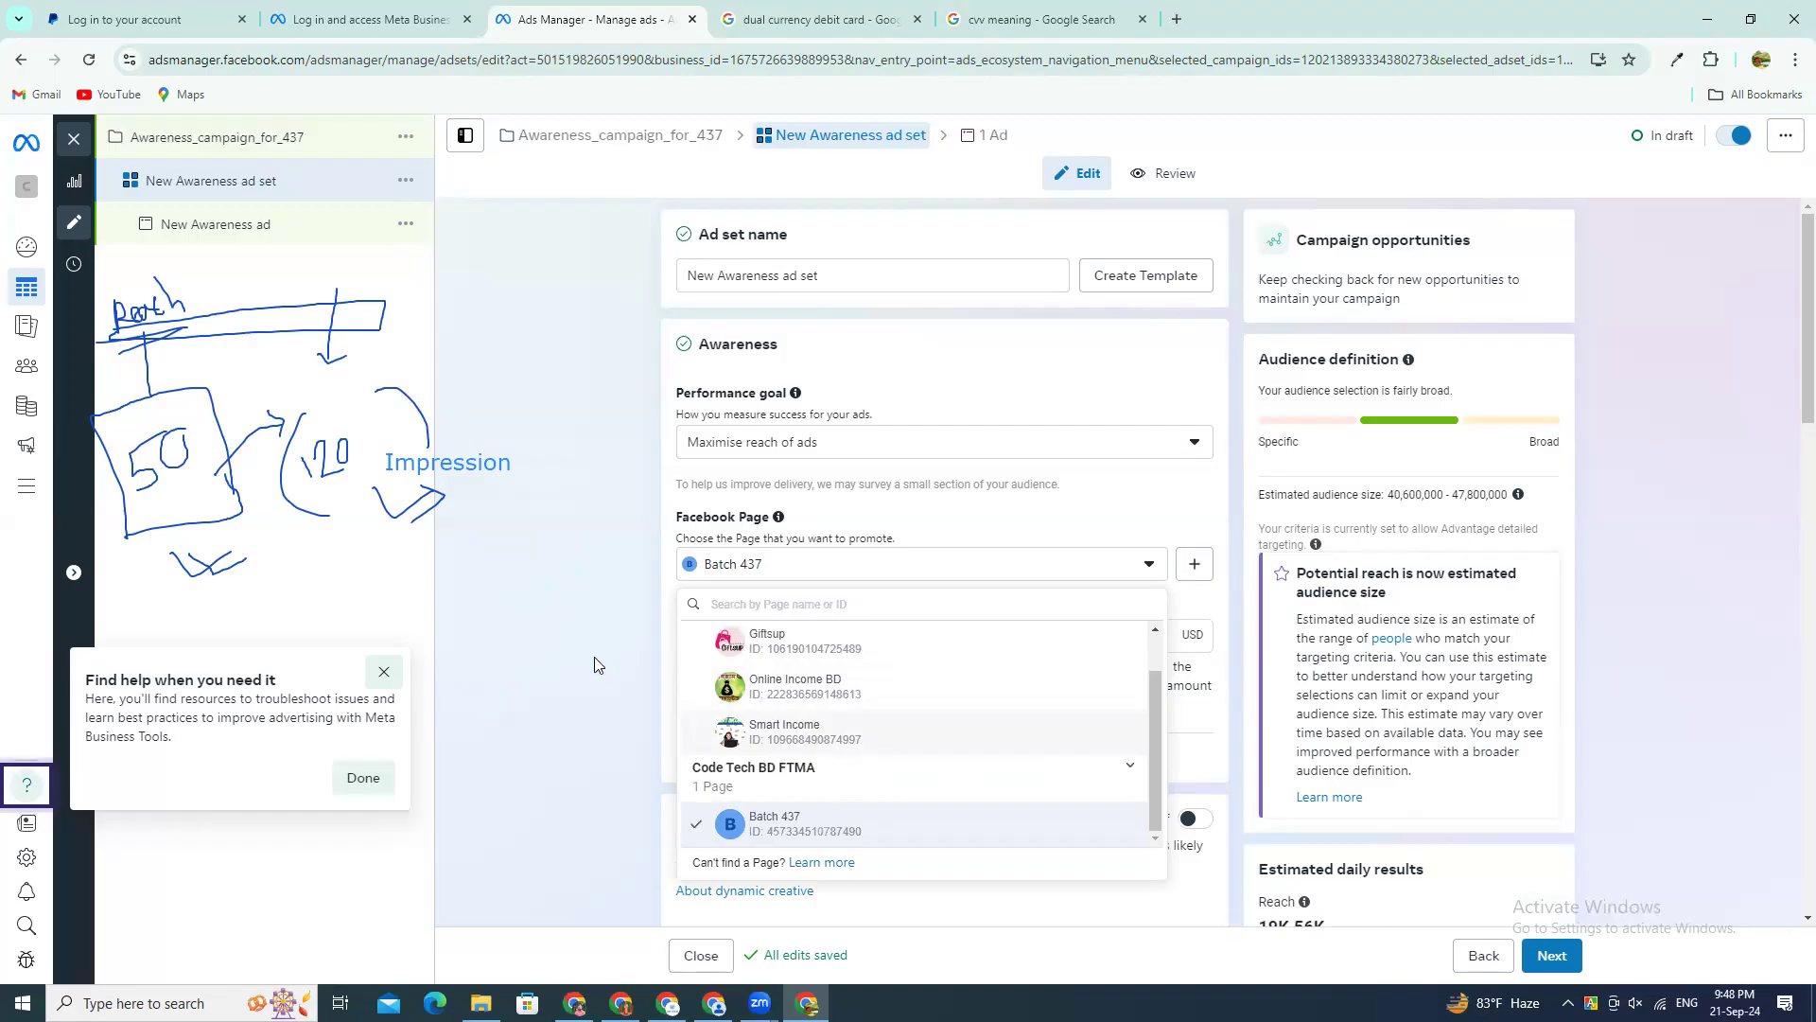
{"action": "left_click", "coordinate": [667, 722]}
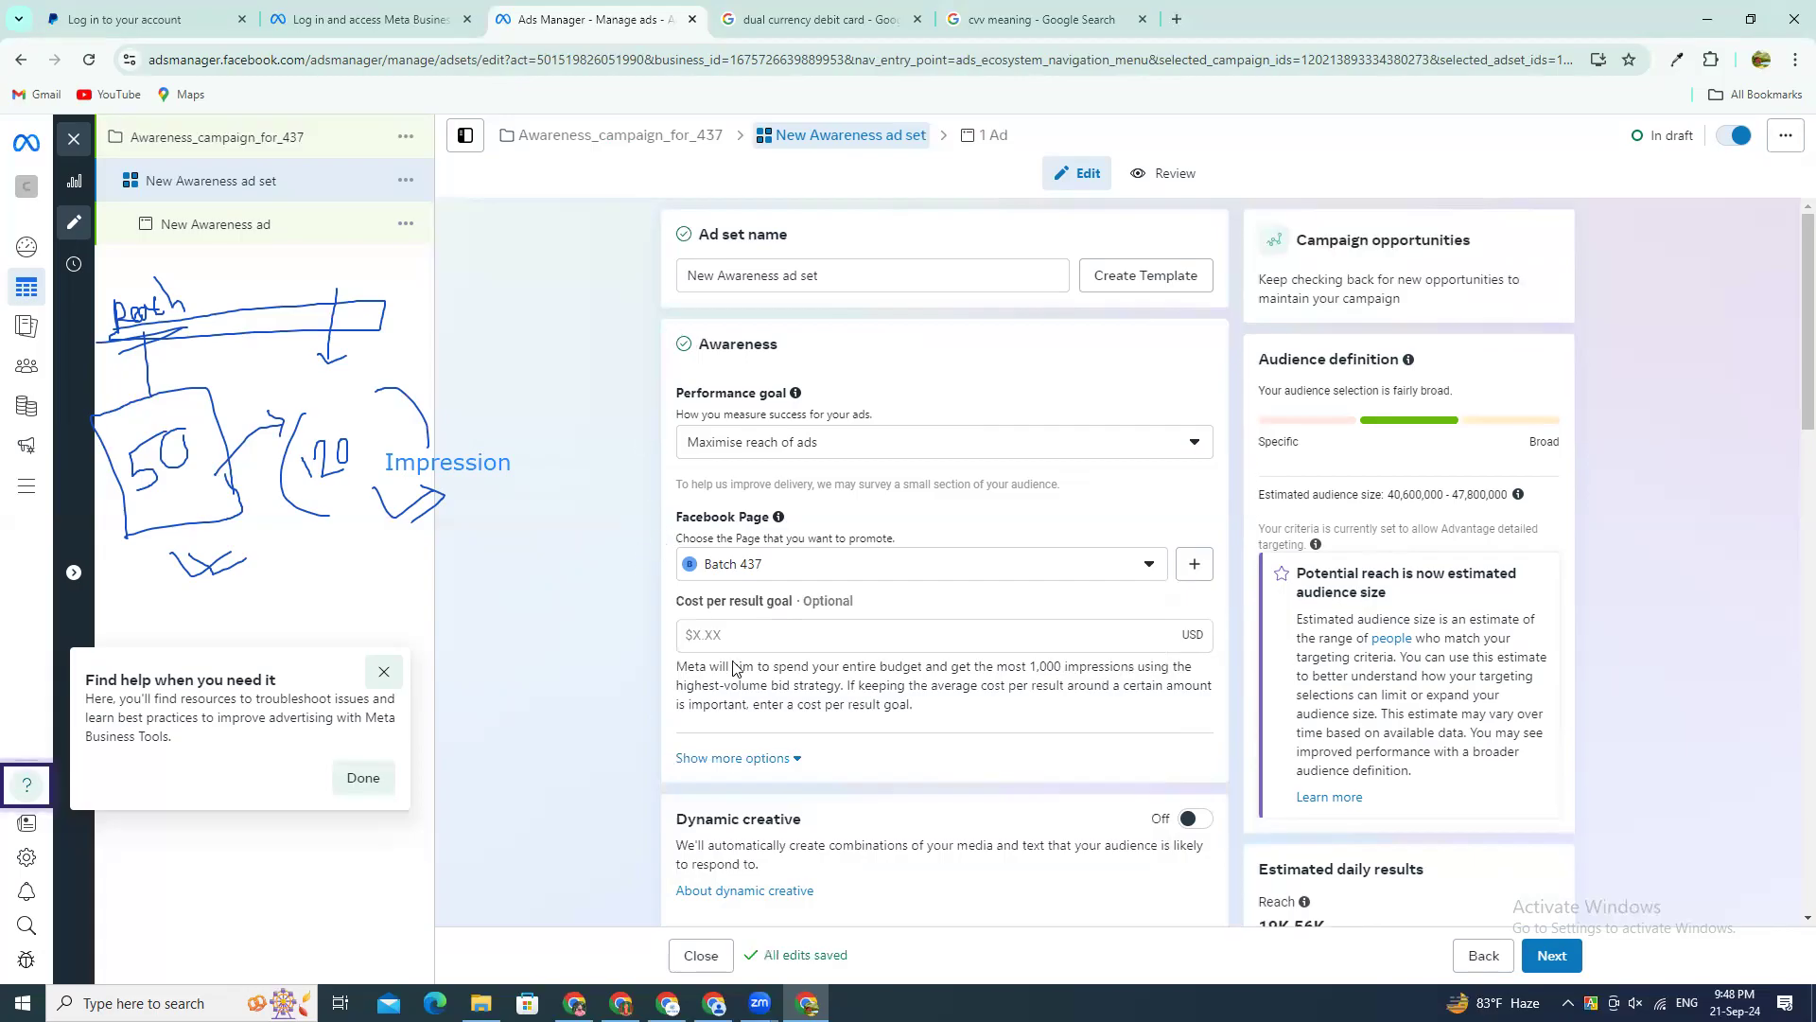
Step: Turn on Dynamic creative for the ad set
{"action": "scroll", "coordinate": [701, 709], "scroll_direction": "down", "scroll_amount": 2}
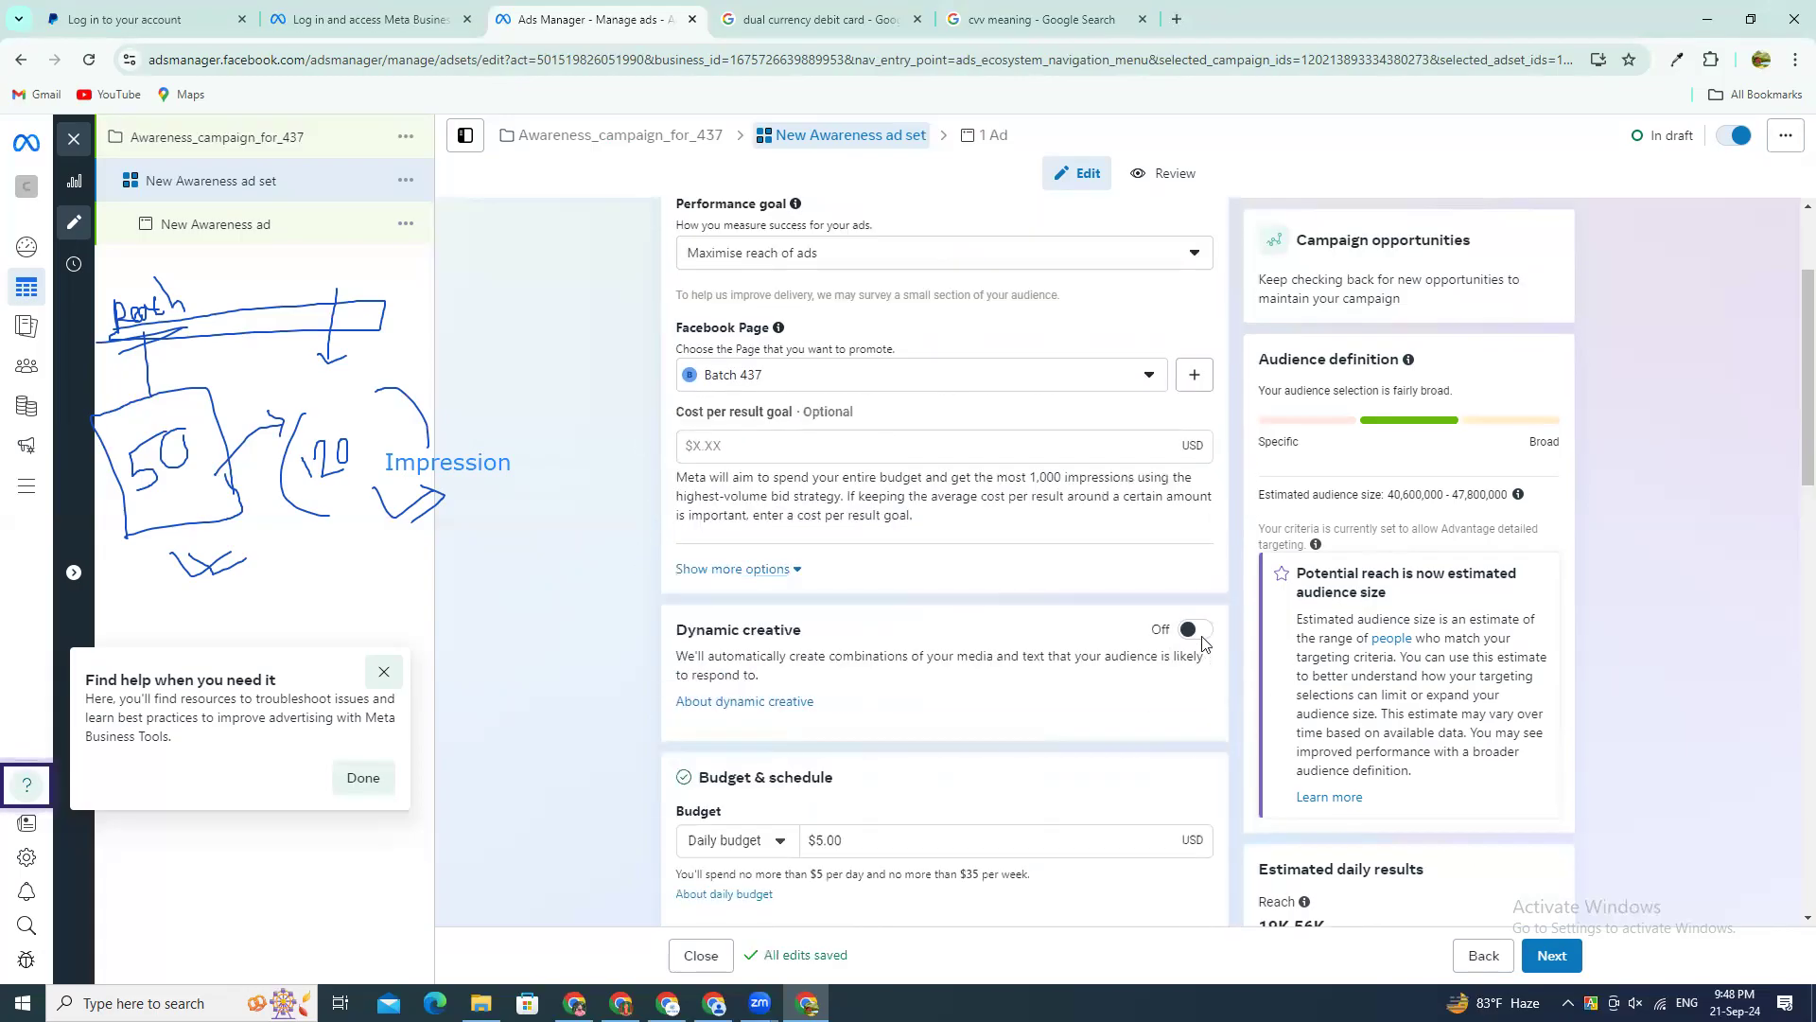
{"action": "left_click", "coordinate": [1194, 629]}
{"action": "left_click", "coordinate": [1105, 535]}
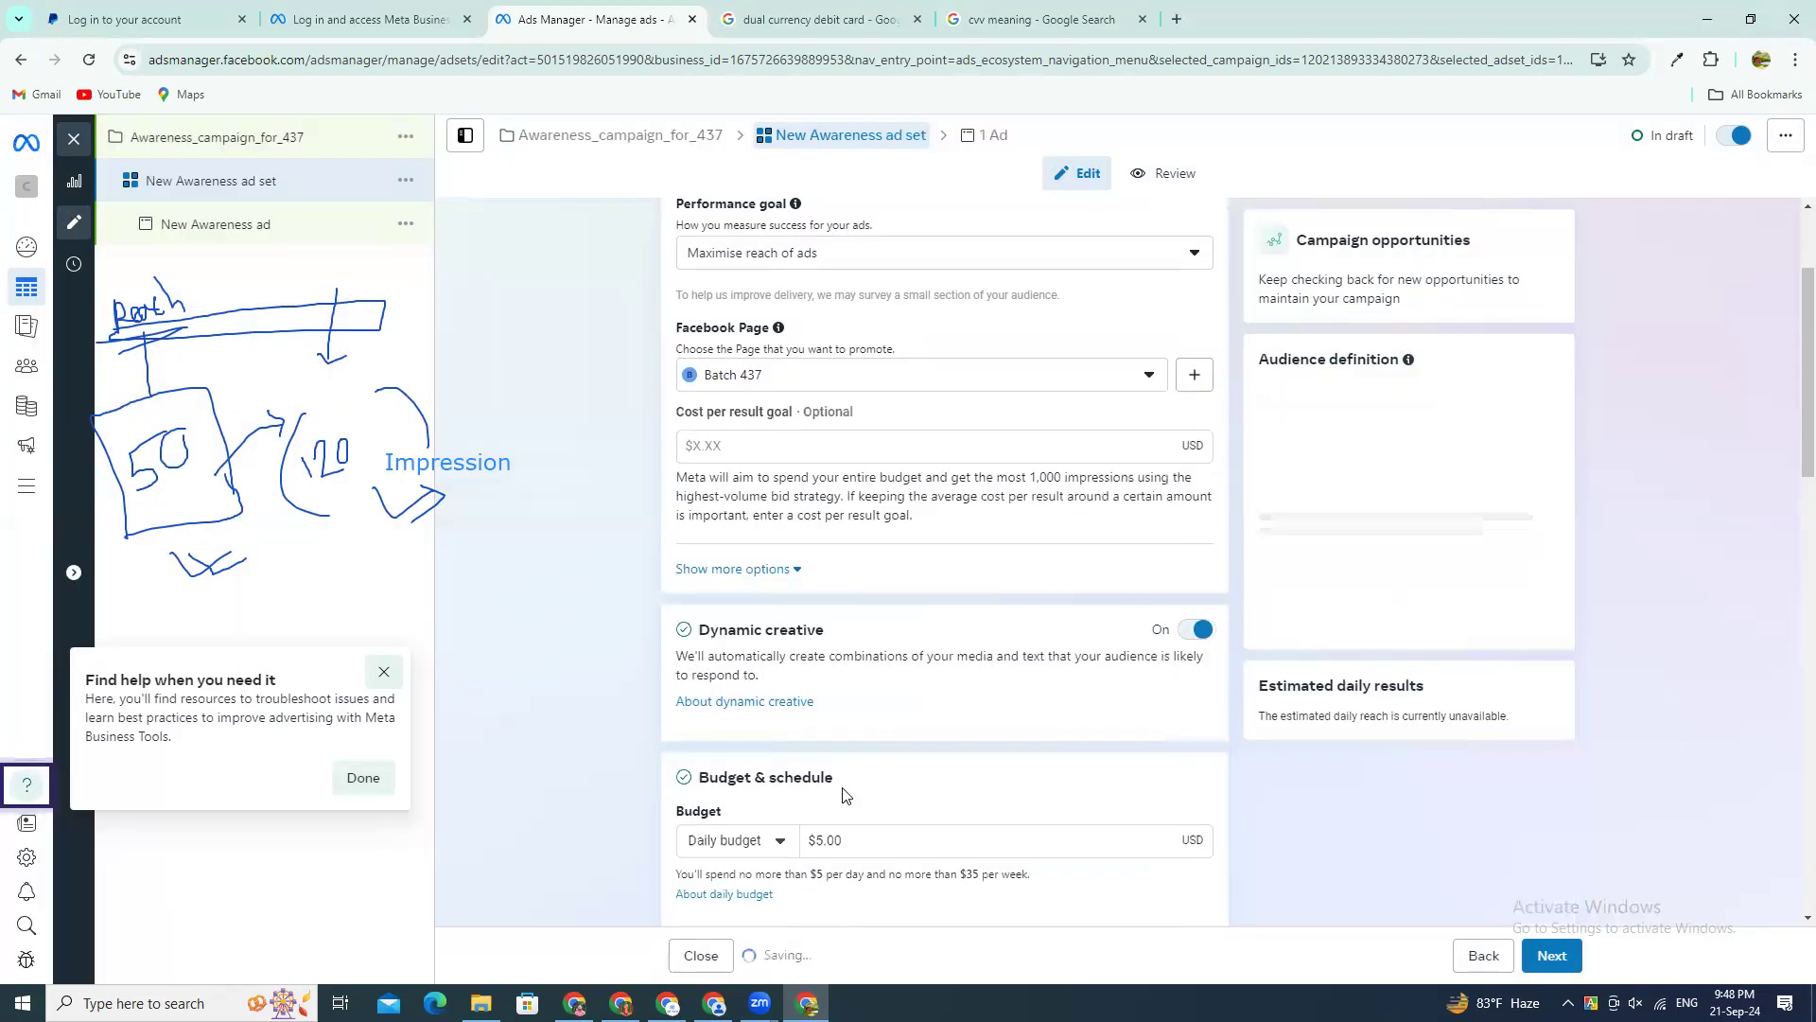
Step: Switch the ad set's budget type to Lifetime budget and back to Daily budget, highlighting the daily amount
{"action": "scroll", "coordinate": [987, 815], "scroll_direction": "down", "scroll_amount": 4}
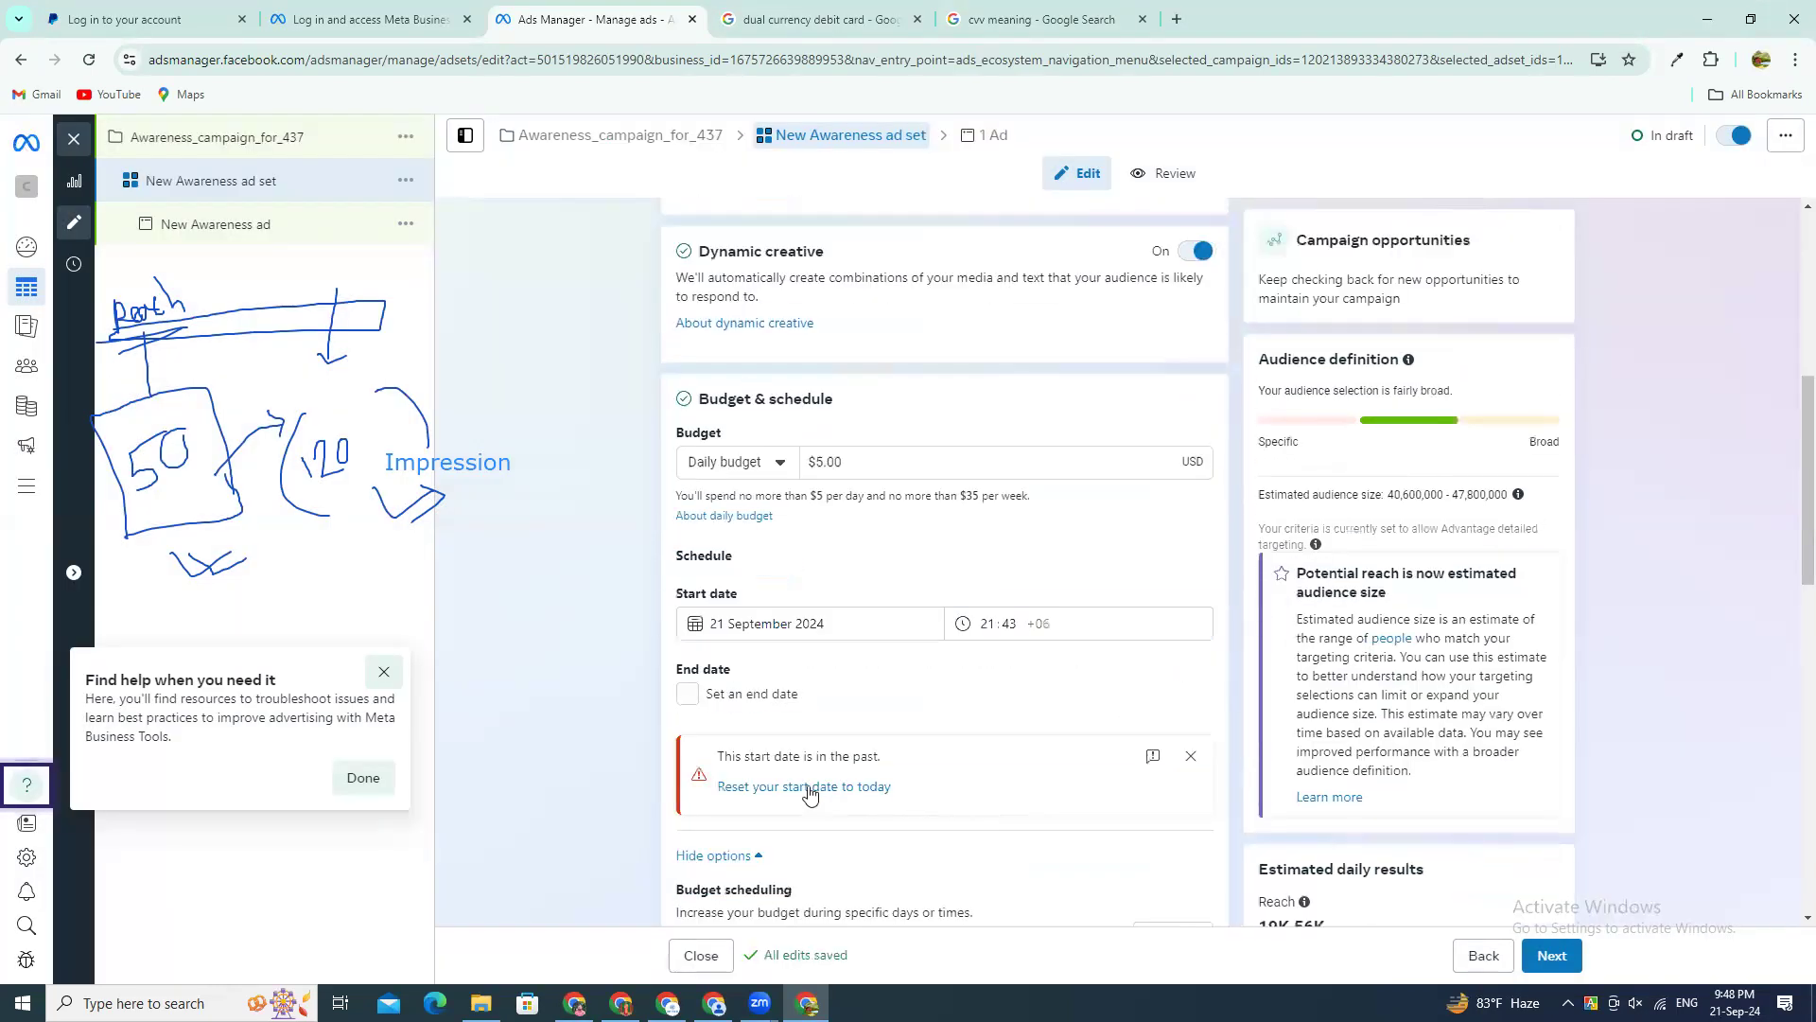
{"action": "left_click", "coordinate": [866, 462]}
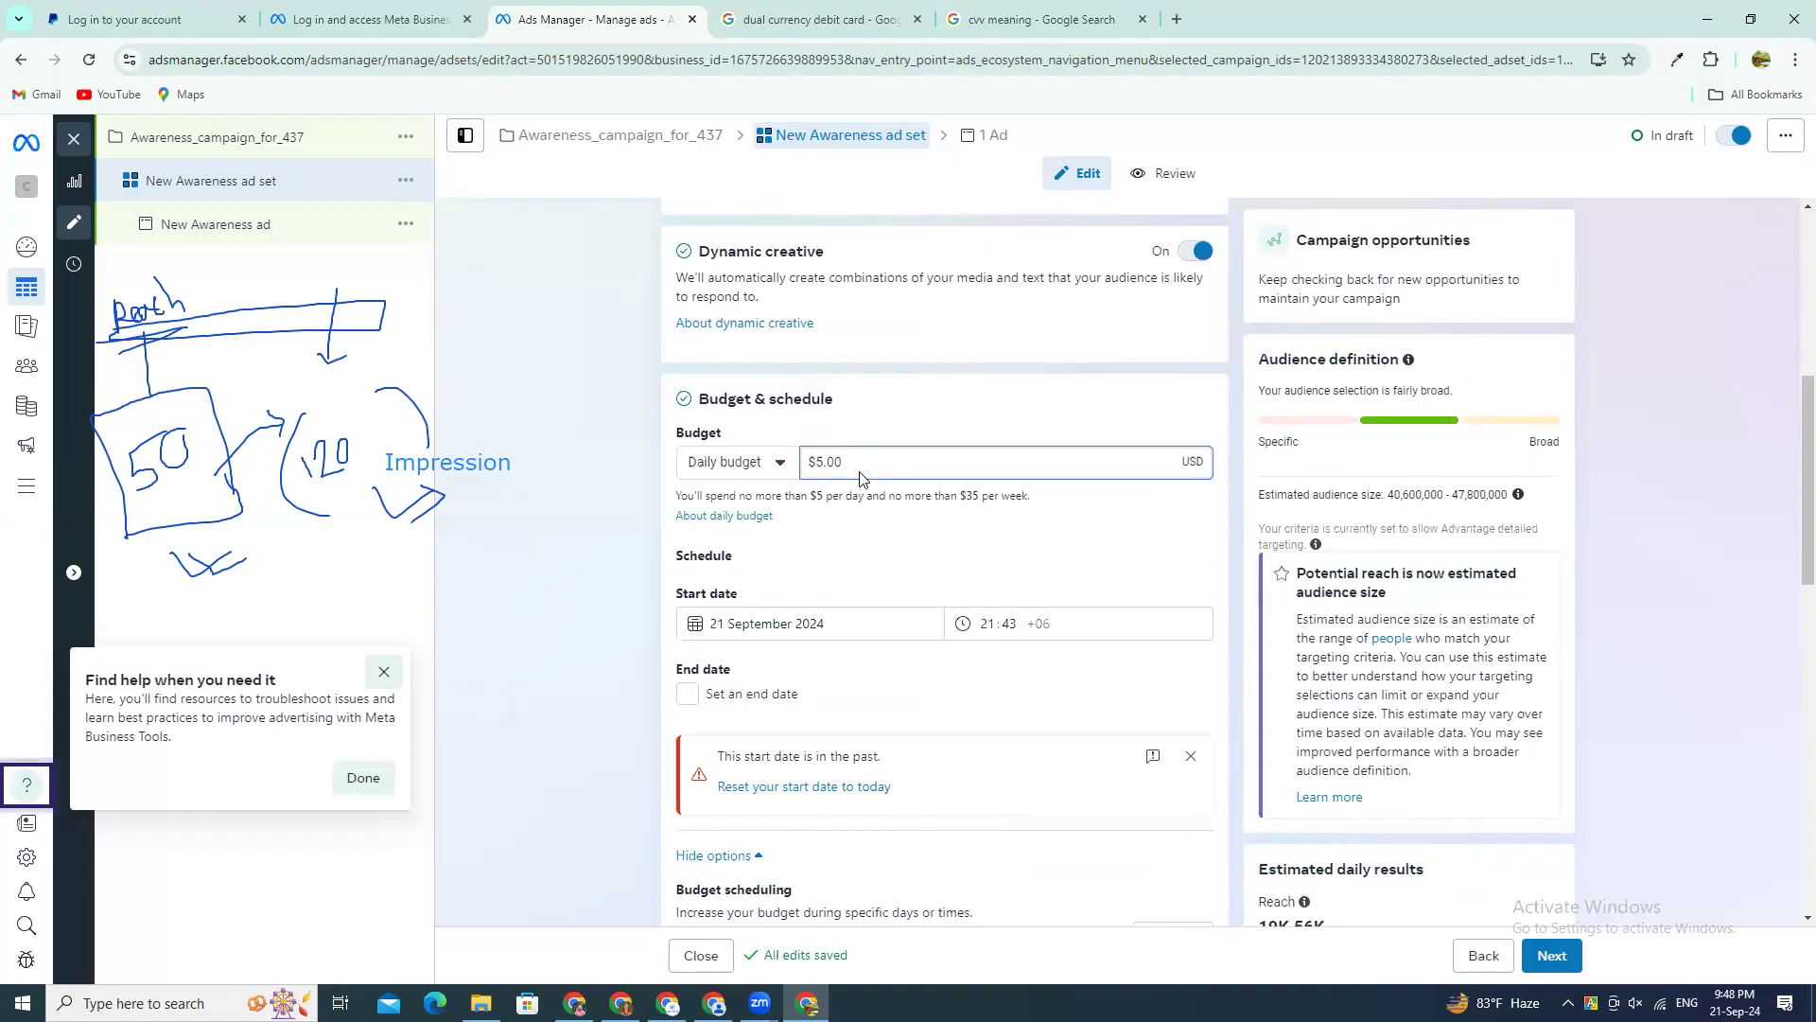
{"action": "left_click_drag", "start_coordinate": [852, 463], "coordinate": [735, 482]}
{"action": "left_click", "coordinate": [717, 468]}
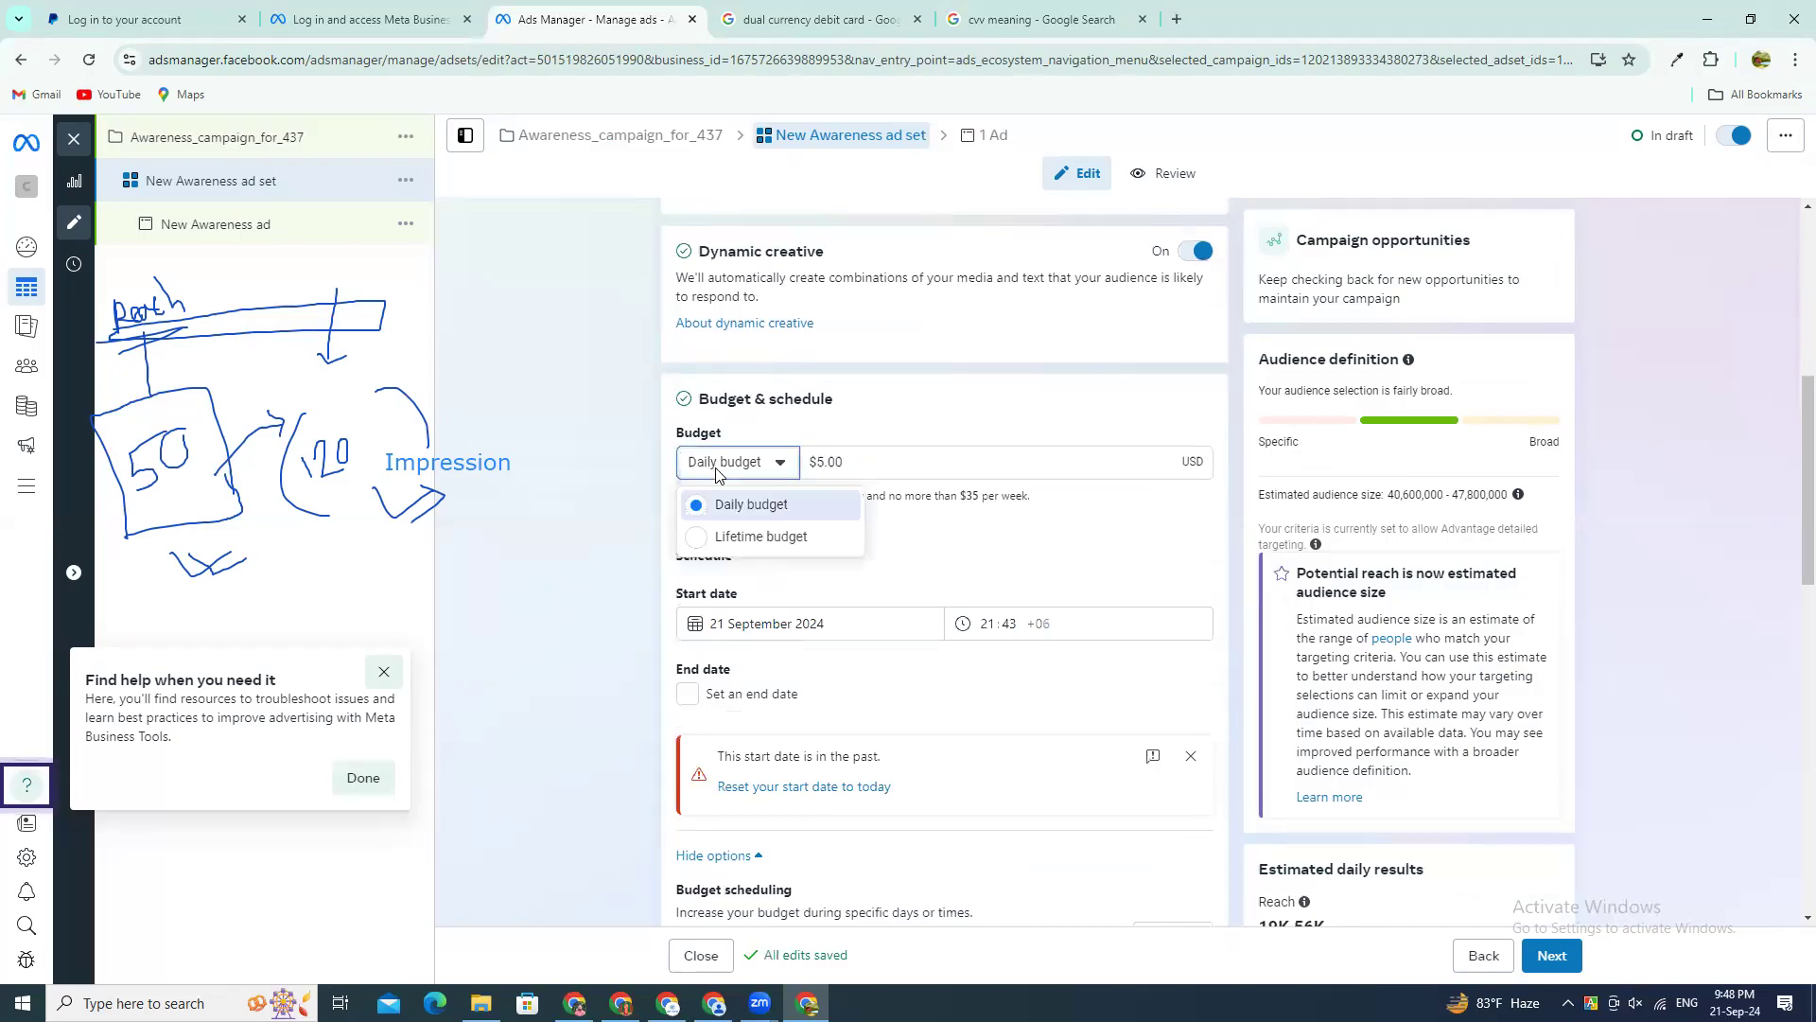
{"action": "left_click", "coordinate": [721, 537]}
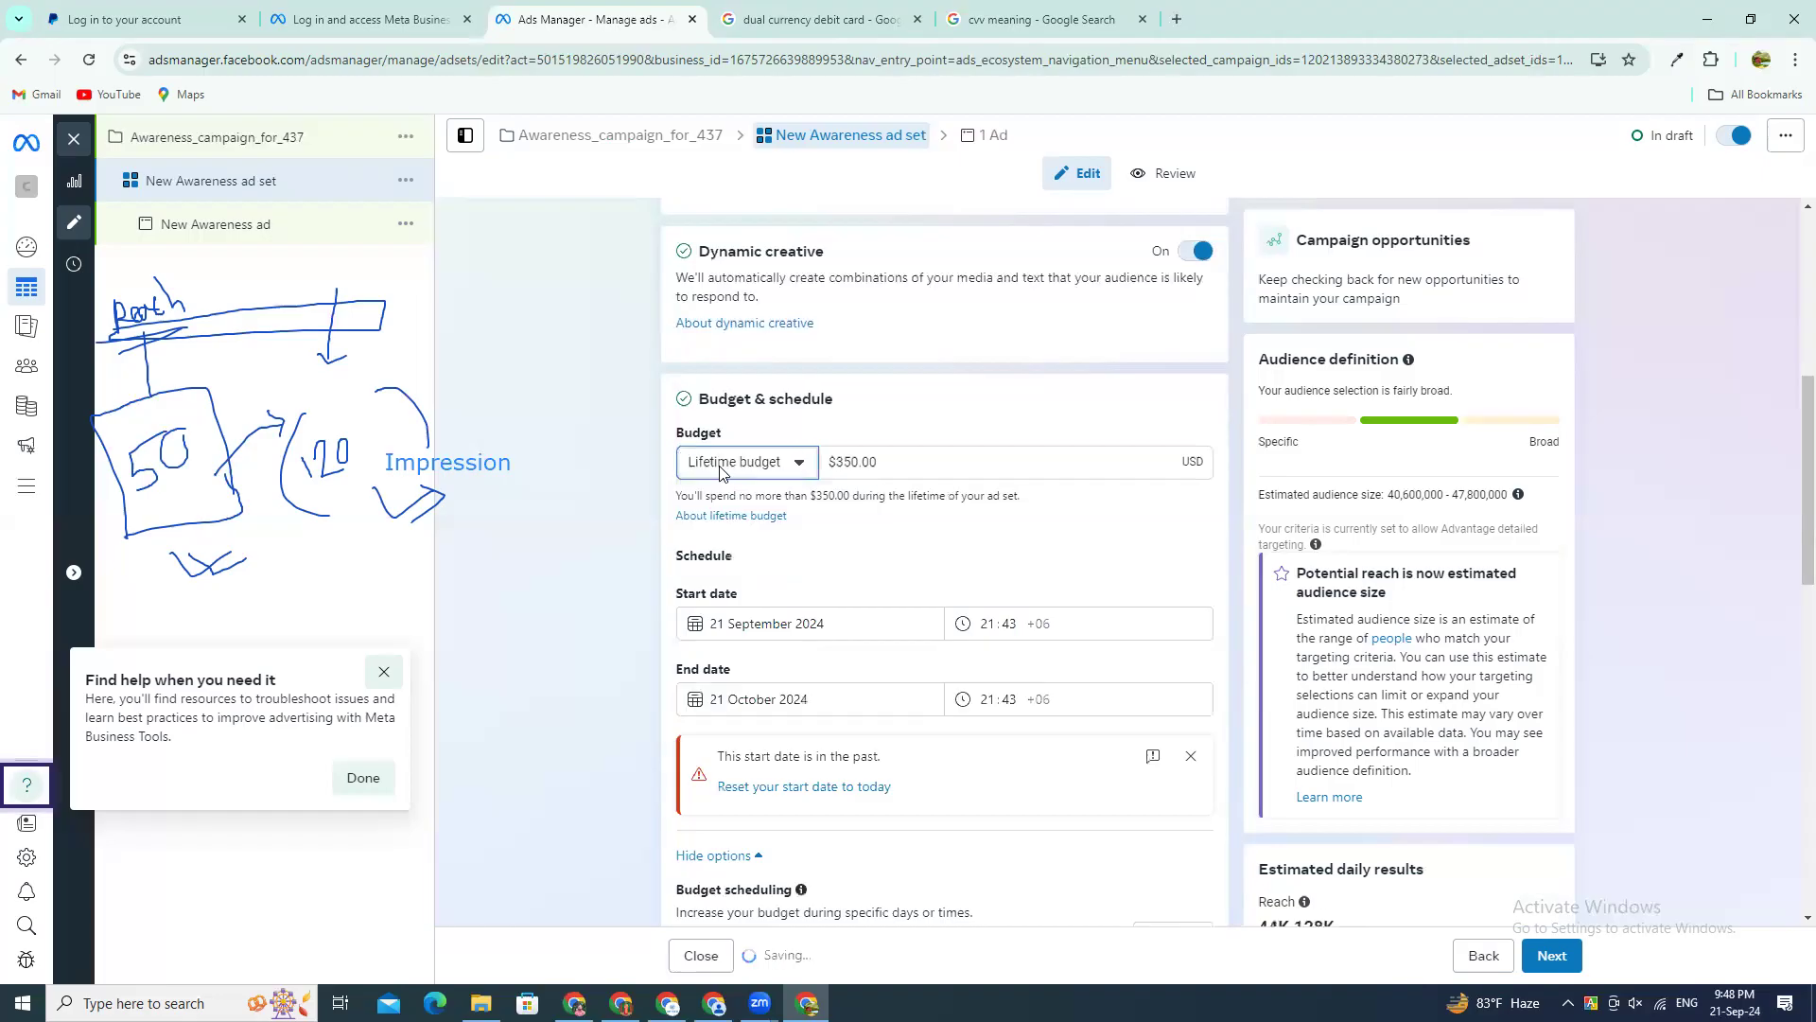
{"action": "left_click", "coordinate": [728, 466]}
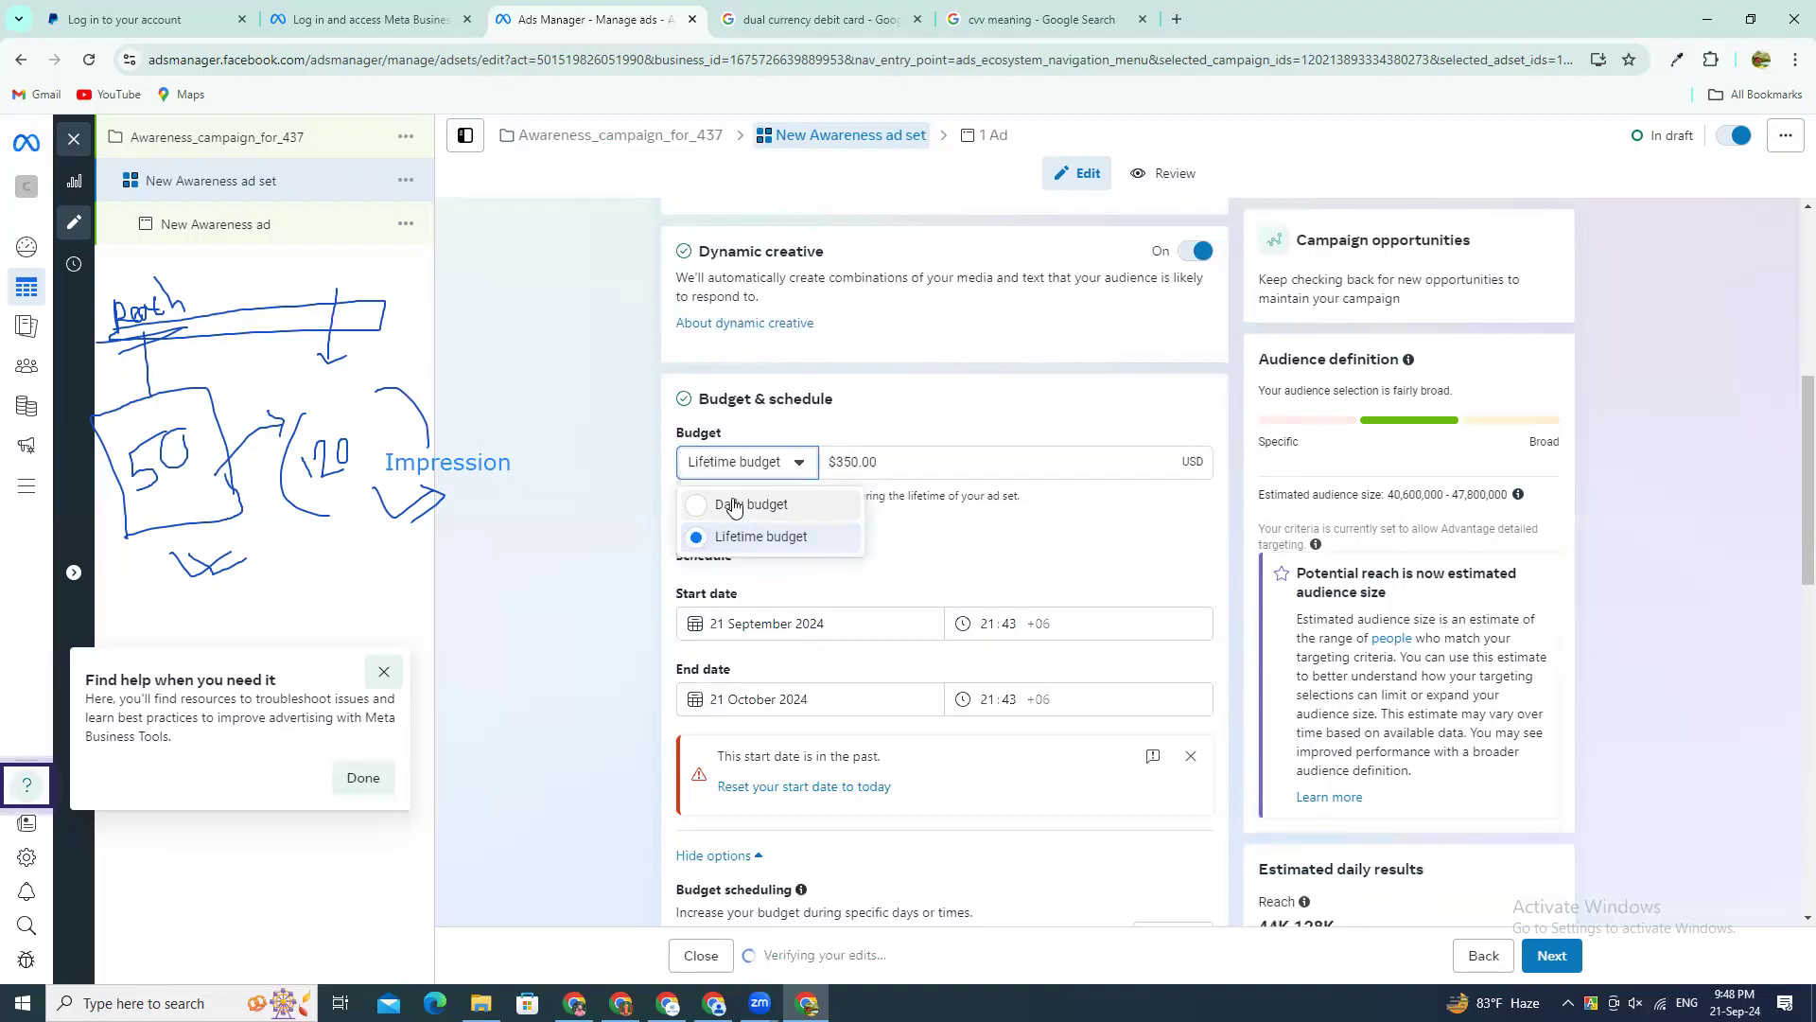
{"action": "left_click", "coordinate": [734, 505]}
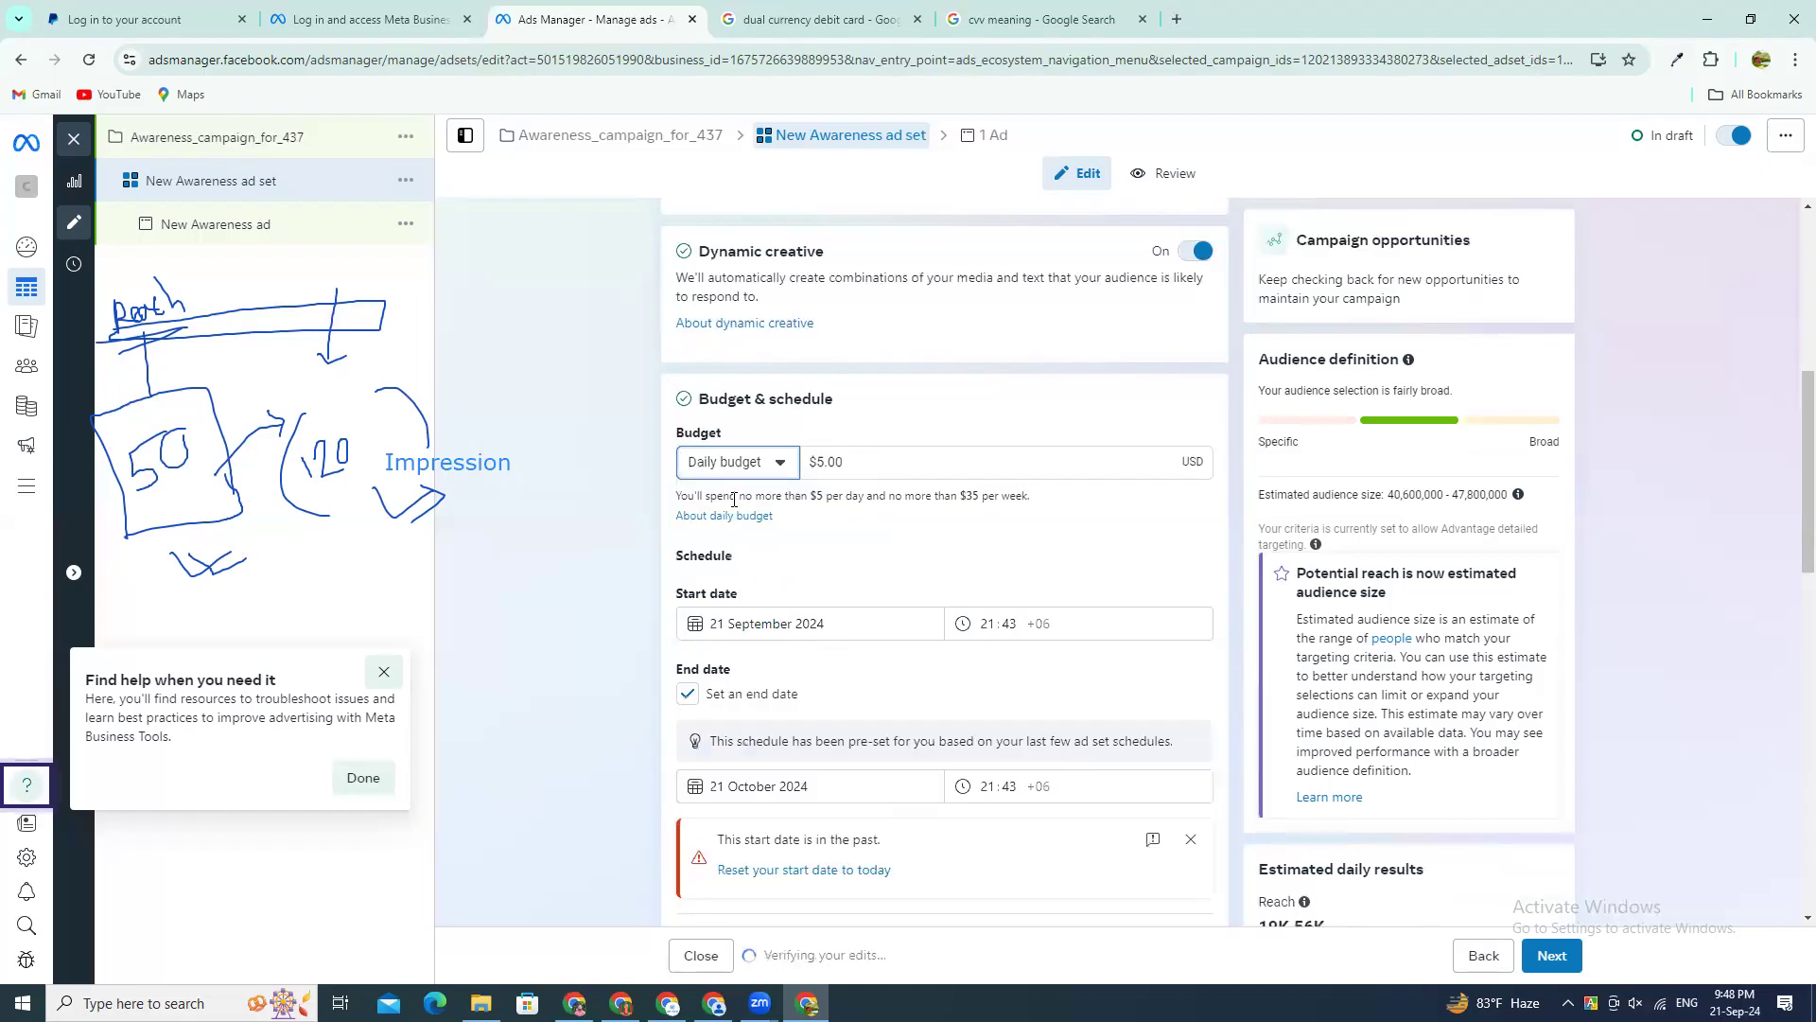
{"action": "mouse_move", "coordinate": [847, 463]}
{"action": "left_mouse_down"}
{"action": "mouse_move", "coordinate": [797, 463]}
{"action": "mouse_move", "coordinate": [817, 464]}
{"action": "left_mouse_up"}
{"action": "left_click", "coordinate": [600, 463]}
Step: Examine the ad set's schedule, audience definition and placement sections, and highlight the reach under Estimated daily results
{"action": "scroll", "coordinate": [1476, 648], "scroll_direction": "down", "scroll_amount": 3}
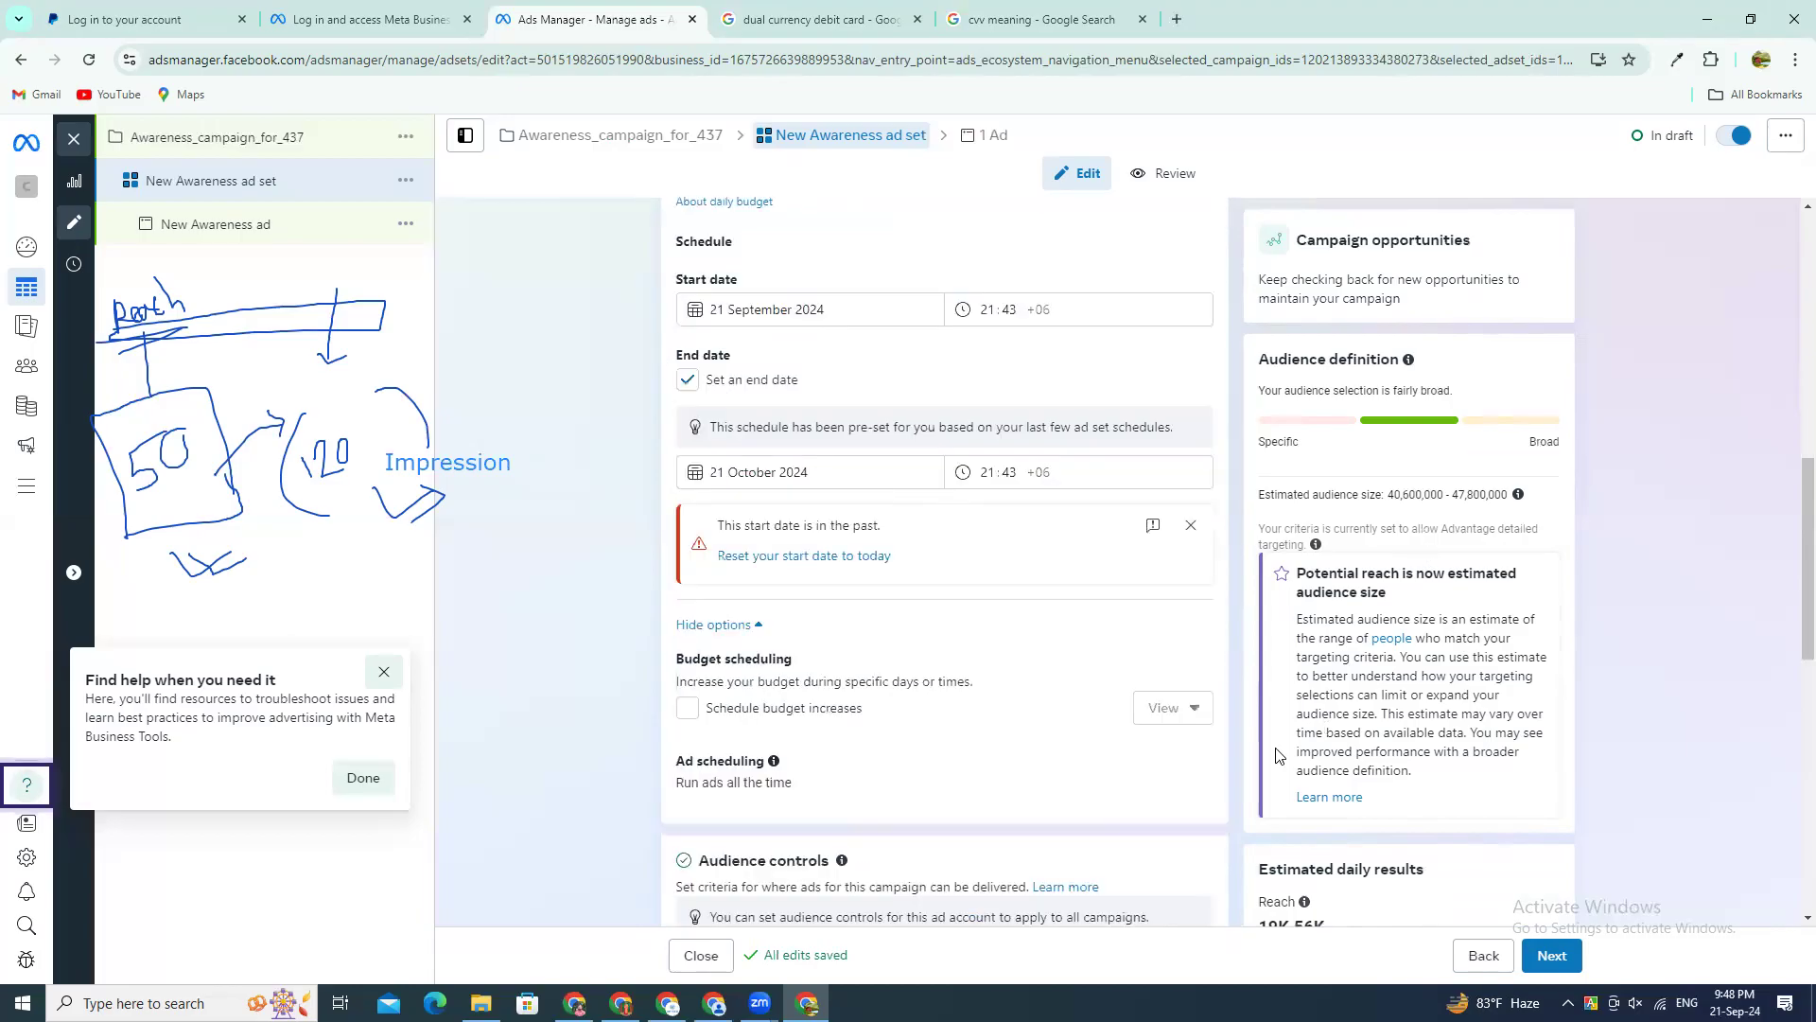
{"action": "scroll", "coordinate": [1560, 585], "scroll_direction": "down", "scroll_amount": 2}
{"action": "scroll", "coordinate": [1597, 522], "scroll_direction": "up", "scroll_amount": 2}
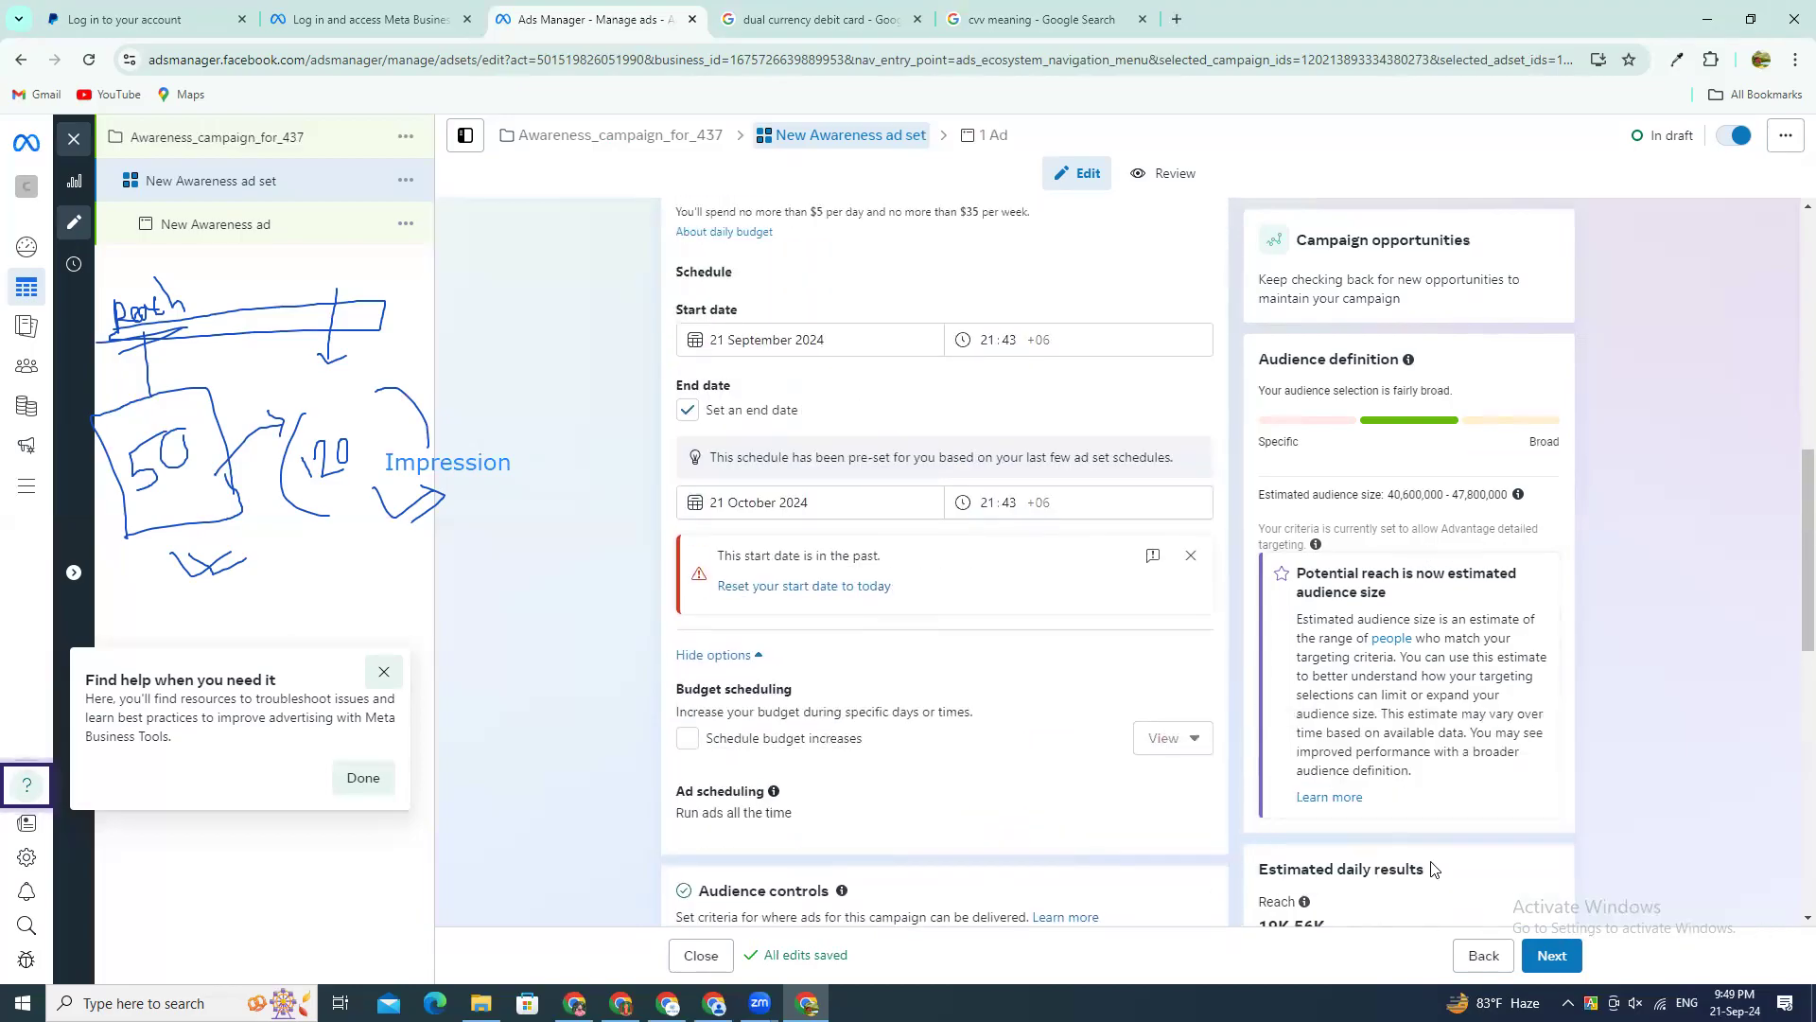
{"action": "scroll", "coordinate": [1563, 454], "scroll_direction": "up", "scroll_amount": 10}
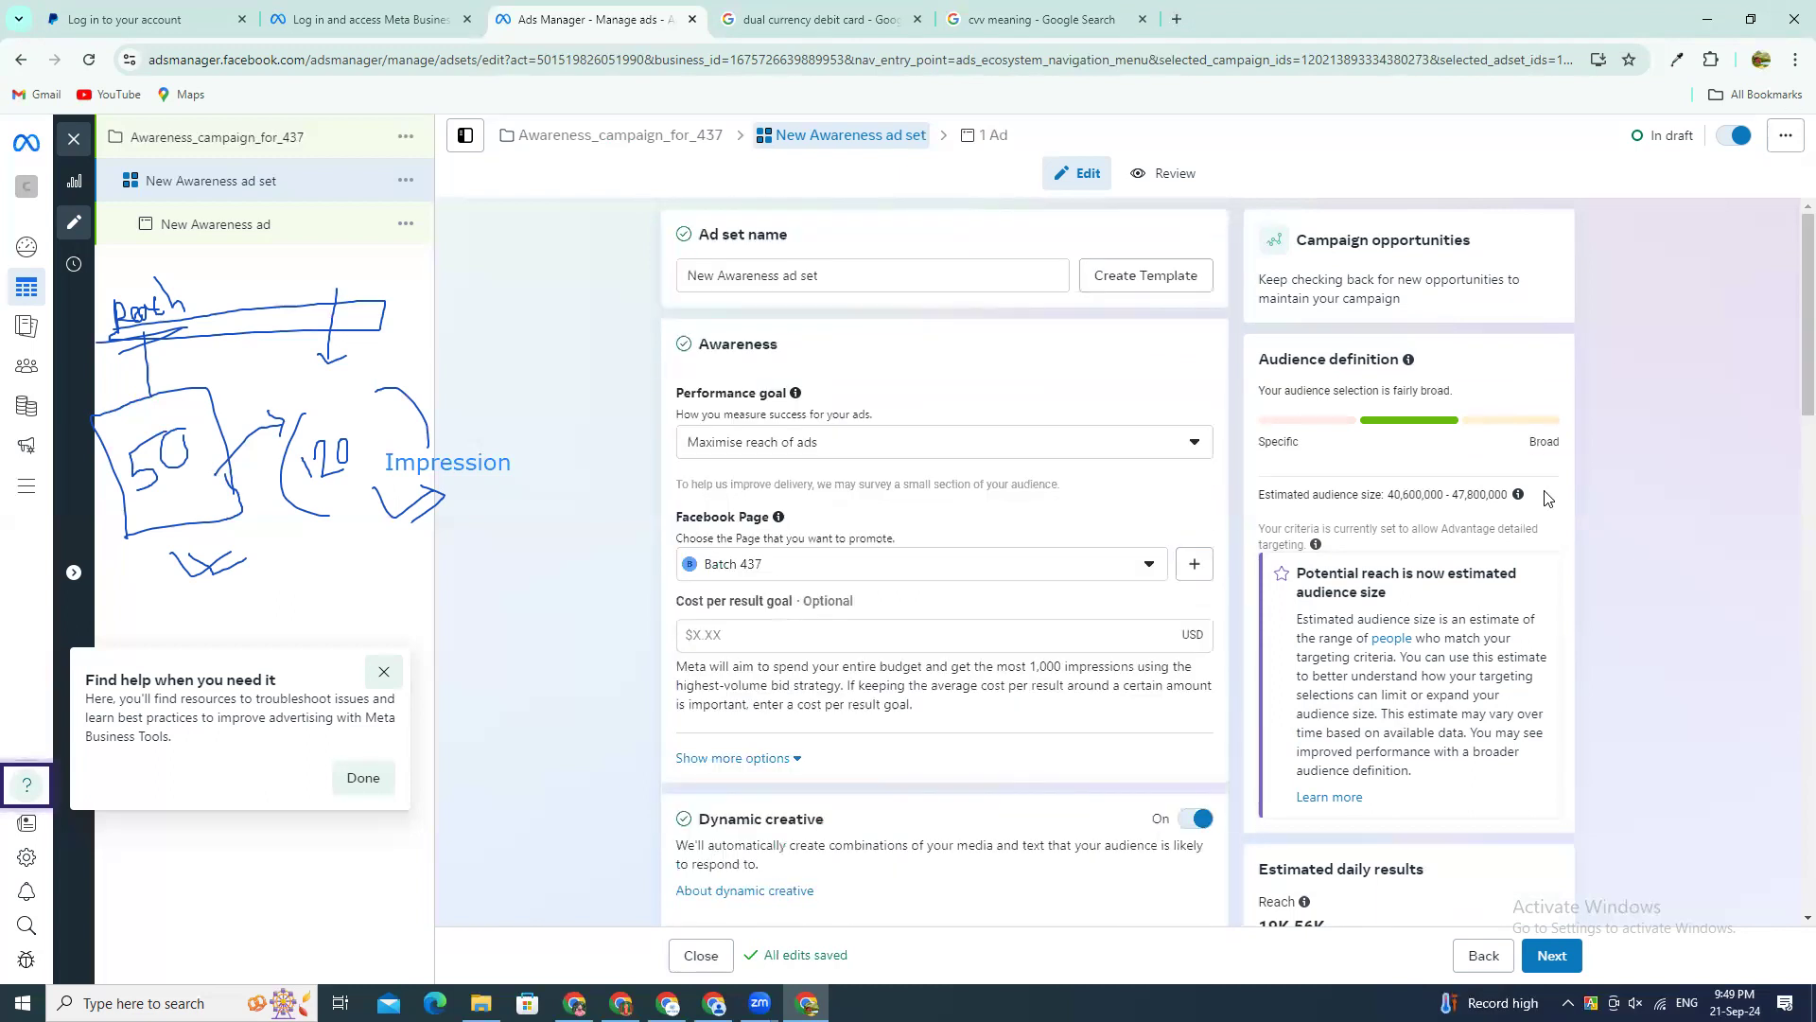
{"action": "scroll", "coordinate": [1465, 615], "scroll_direction": "down", "scroll_amount": 12}
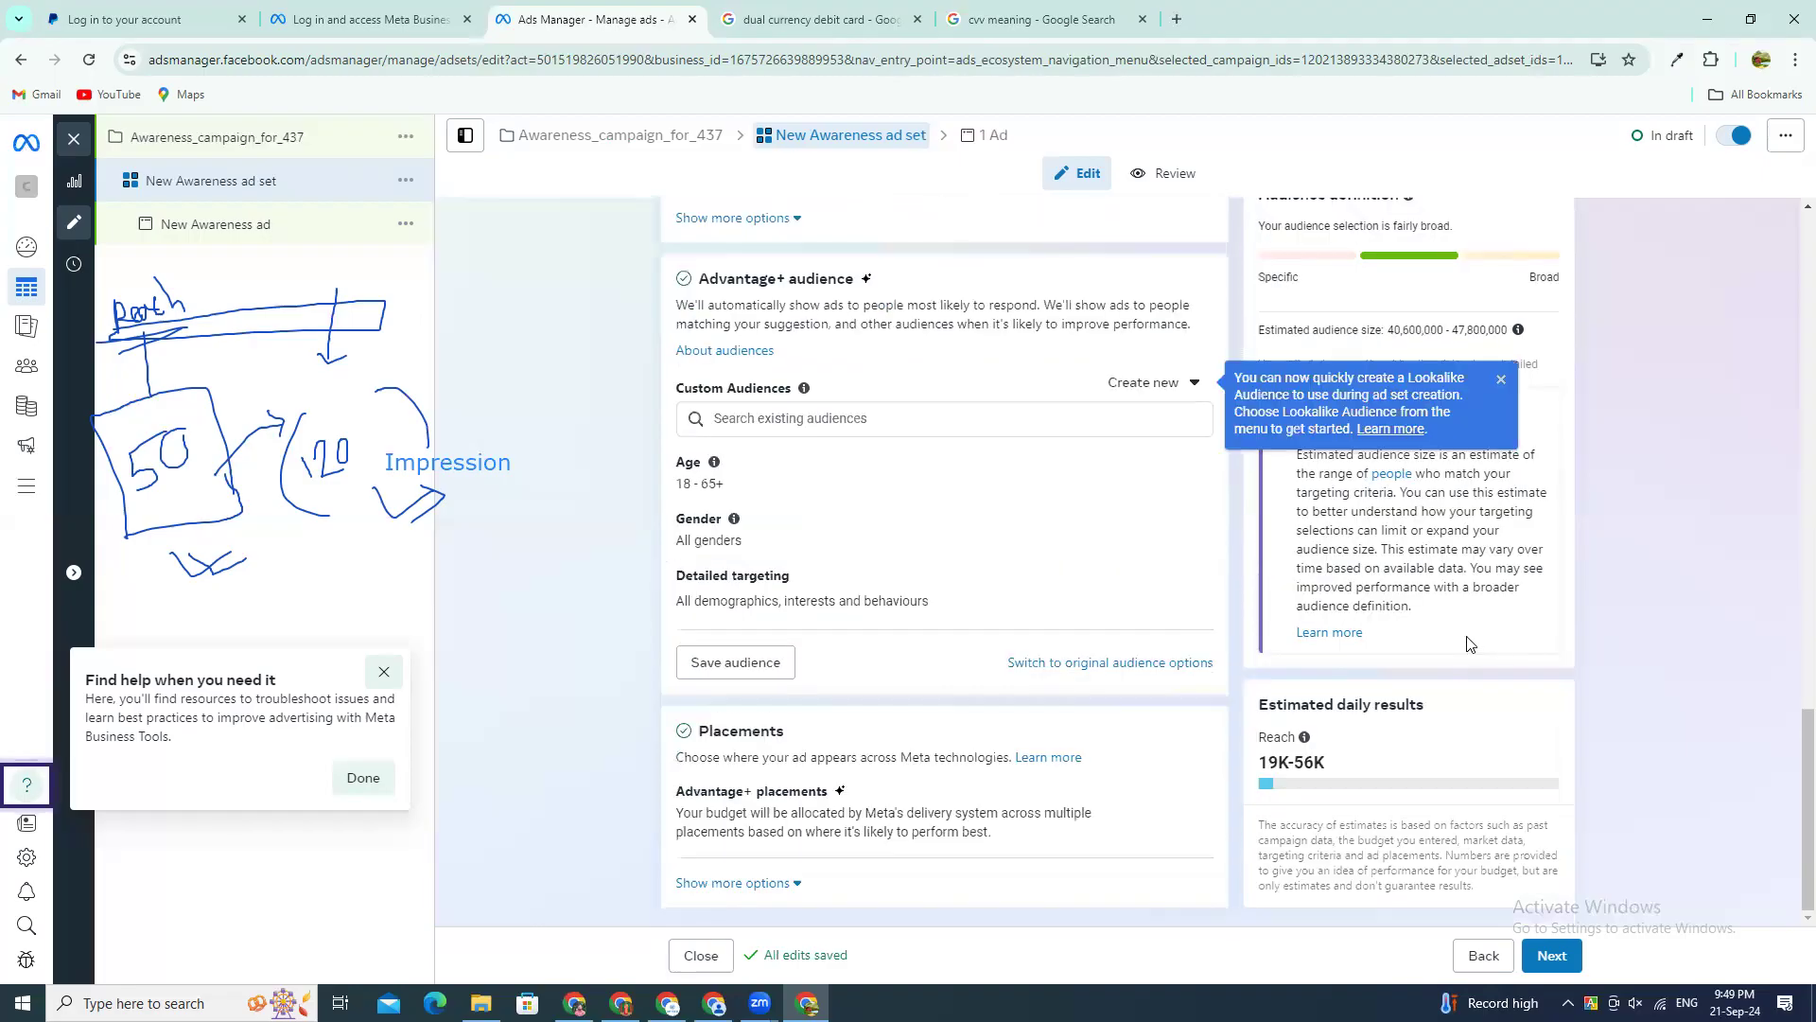
{"action": "scroll", "coordinate": [1221, 709], "scroll_direction": "up", "scroll_amount": 2}
{"action": "scroll", "coordinate": [1263, 736], "scroll_direction": "down", "scroll_amount": 2}
{"action": "left_click_drag", "start_coordinate": [1264, 760], "coordinate": [1353, 762]}
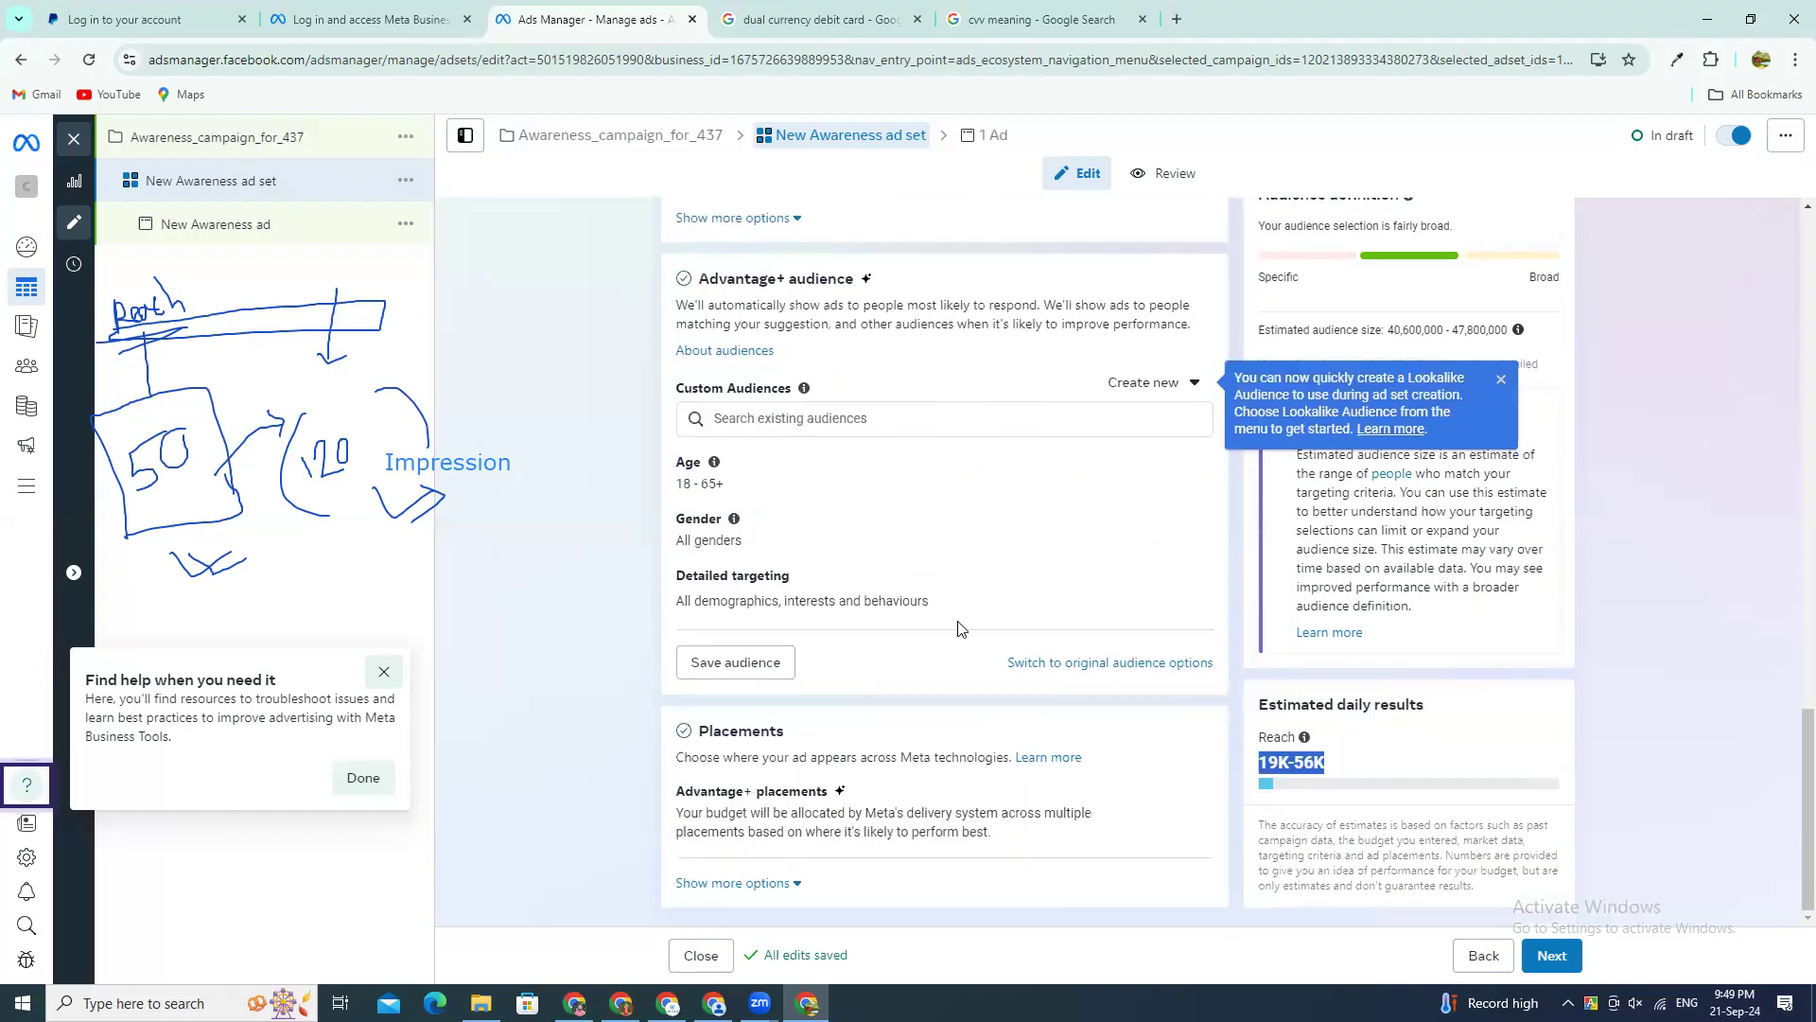
{"action": "scroll", "coordinate": [958, 622], "scroll_direction": "up", "scroll_amount": 1}
{"action": "scroll", "coordinate": [1471, 774], "scroll_direction": "down", "scroll_amount": 1}
{"action": "mouse_move", "coordinate": [1805, 797]}
{"action": "left_mouse_down"}
{"action": "mouse_move", "coordinate": [1805, 754]}
{"action": "mouse_move", "coordinate": [1778, 804]}
{"action": "left_mouse_up"}
{"action": "left_click_drag", "start_coordinate": [1260, 763], "coordinate": [1322, 764]}
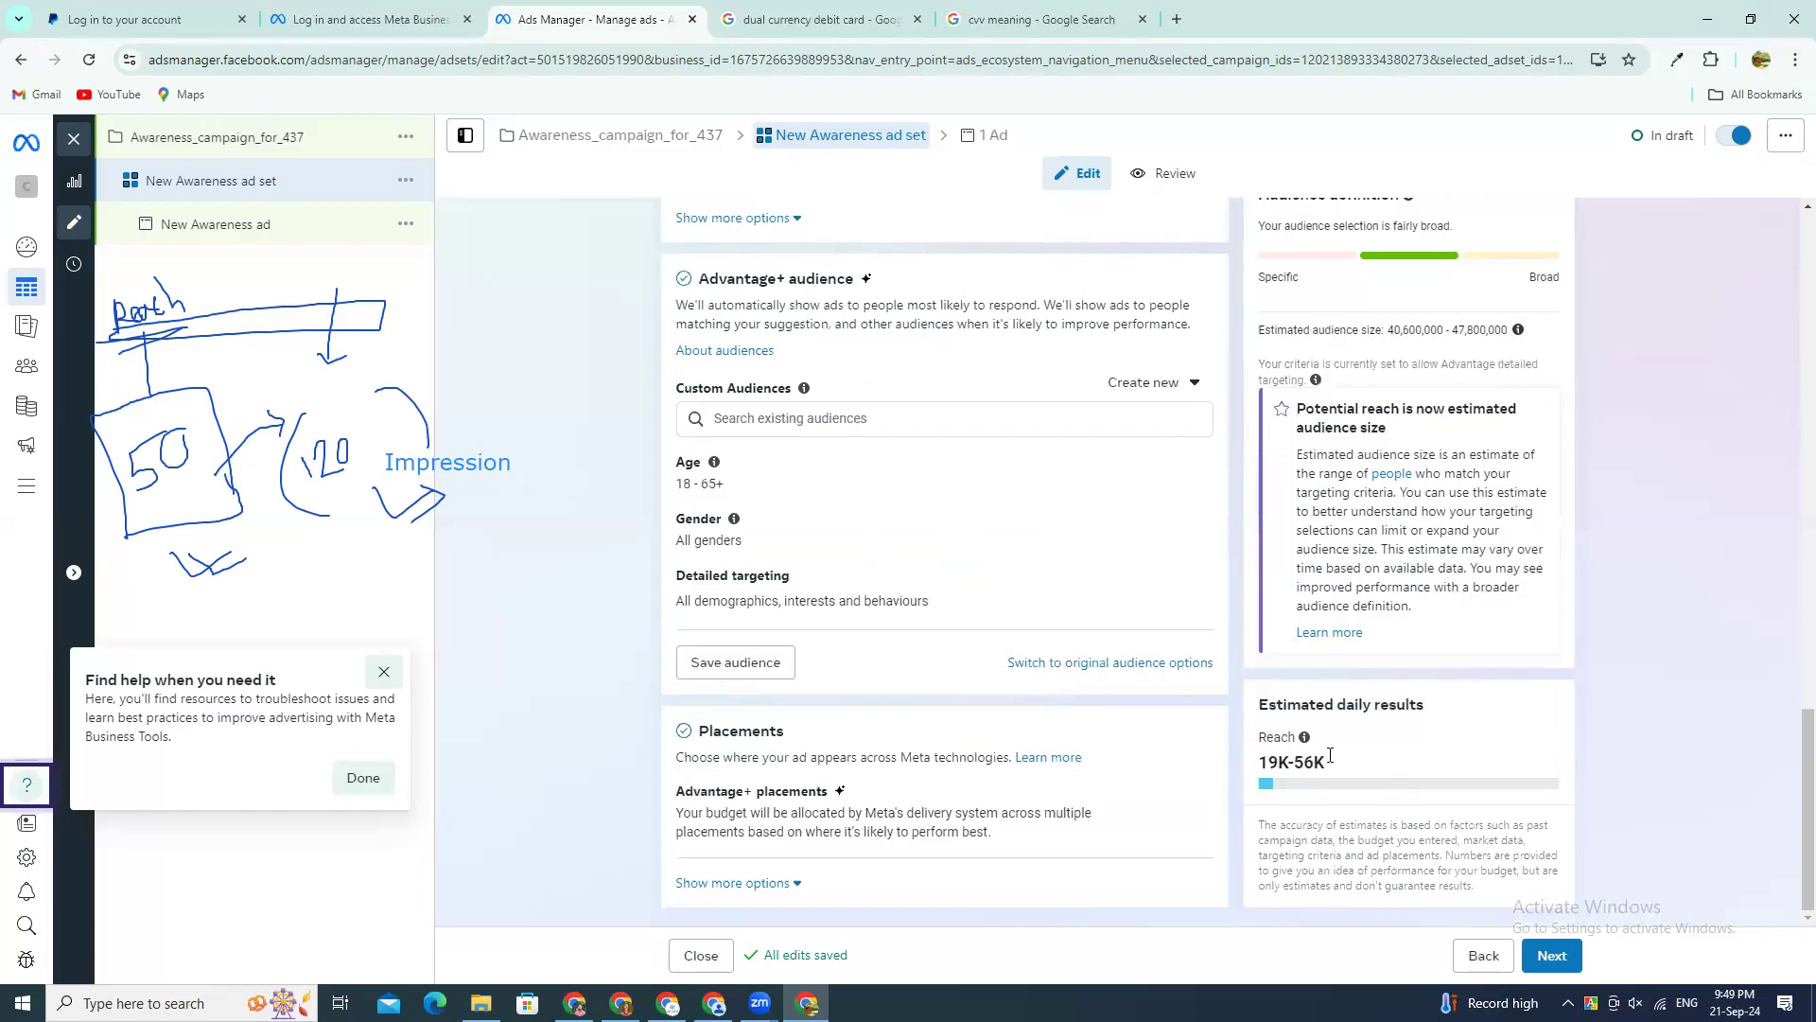
{"action": "left_click_drag", "start_coordinate": [1313, 760], "coordinate": [1252, 768]}
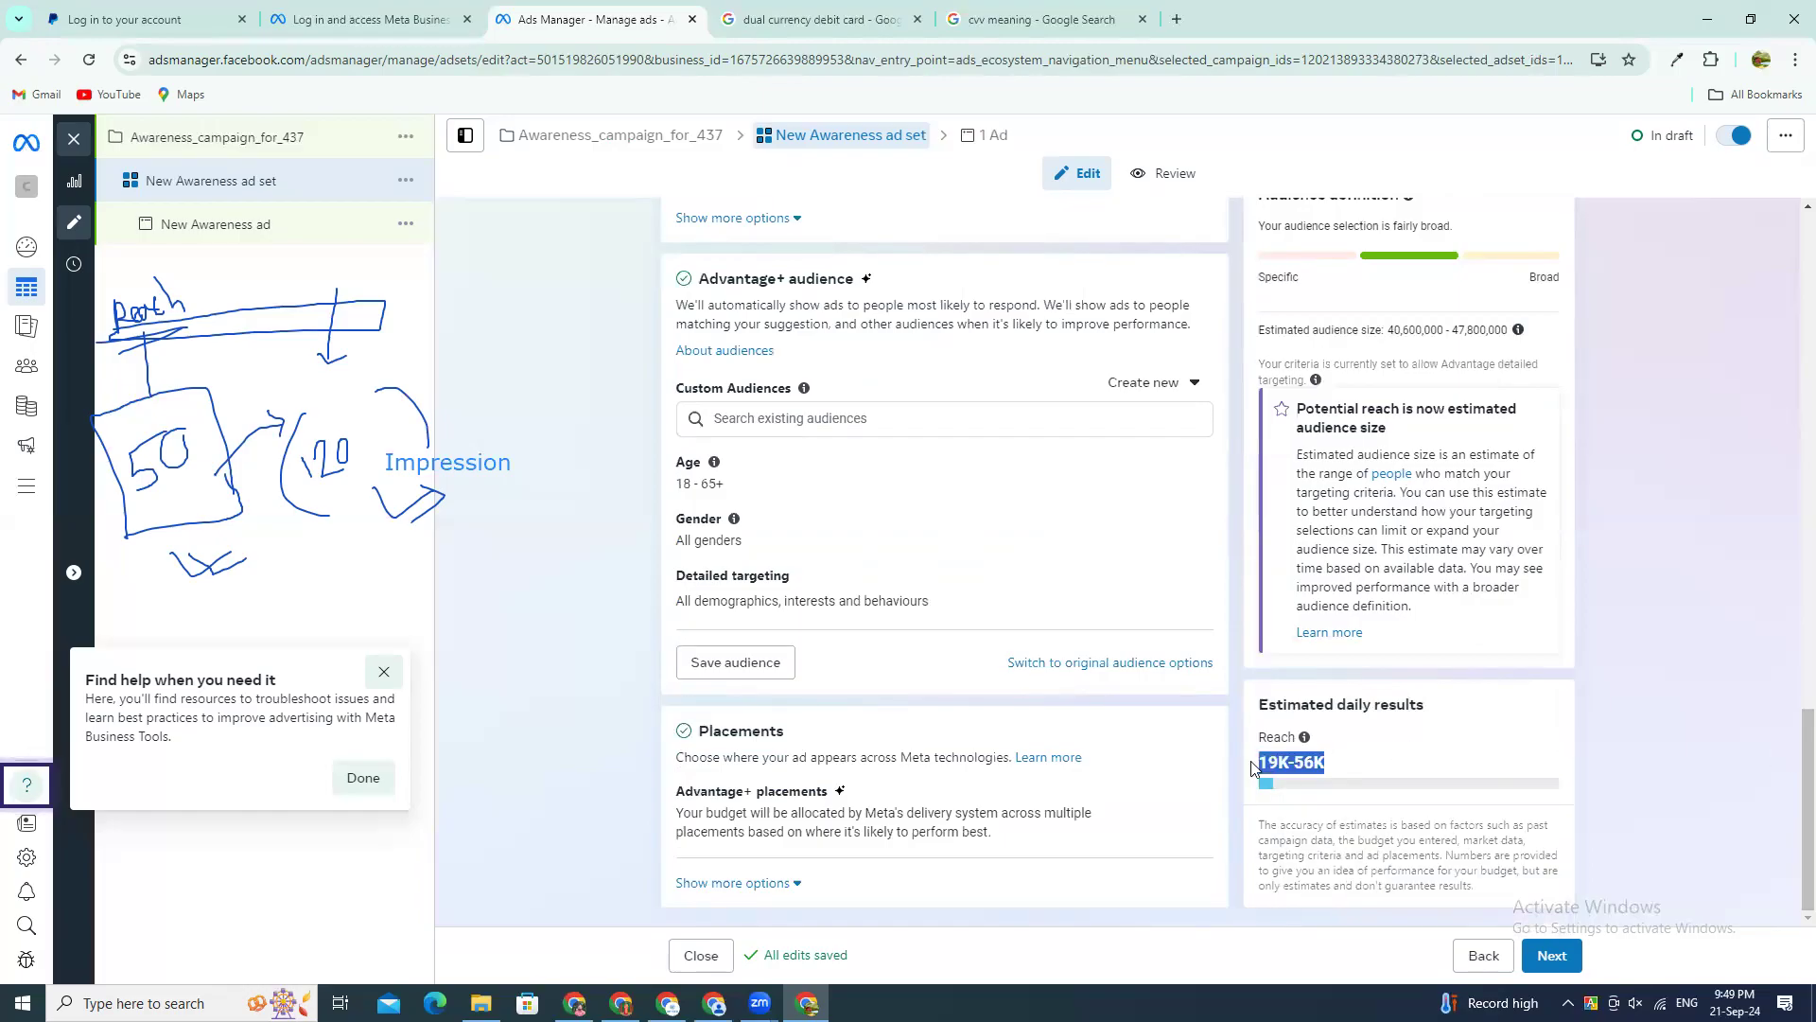
Step: Change the ad set's budget type to Lifetime budget and set the amount to $50
{"action": "scroll", "coordinate": [1789, 764], "scroll_direction": "up", "scroll_amount": 7}
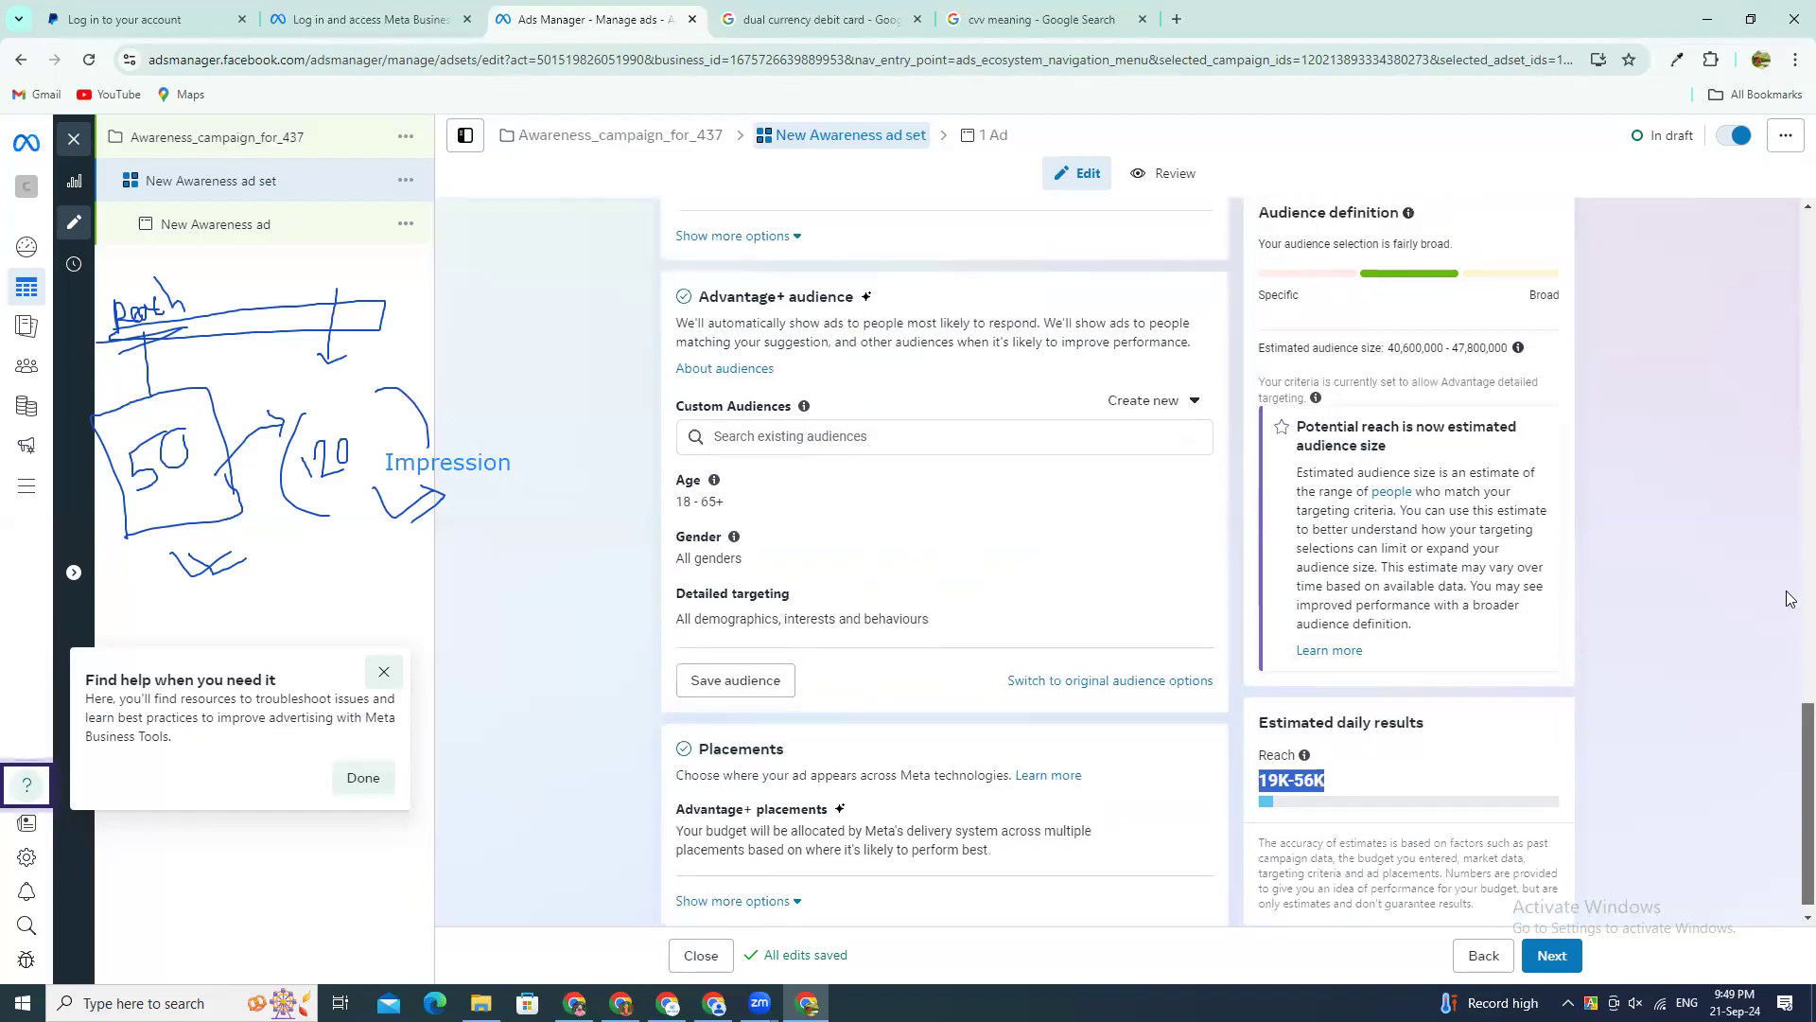
{"action": "scroll", "coordinate": [1789, 544], "scroll_direction": "up", "scroll_amount": 2}
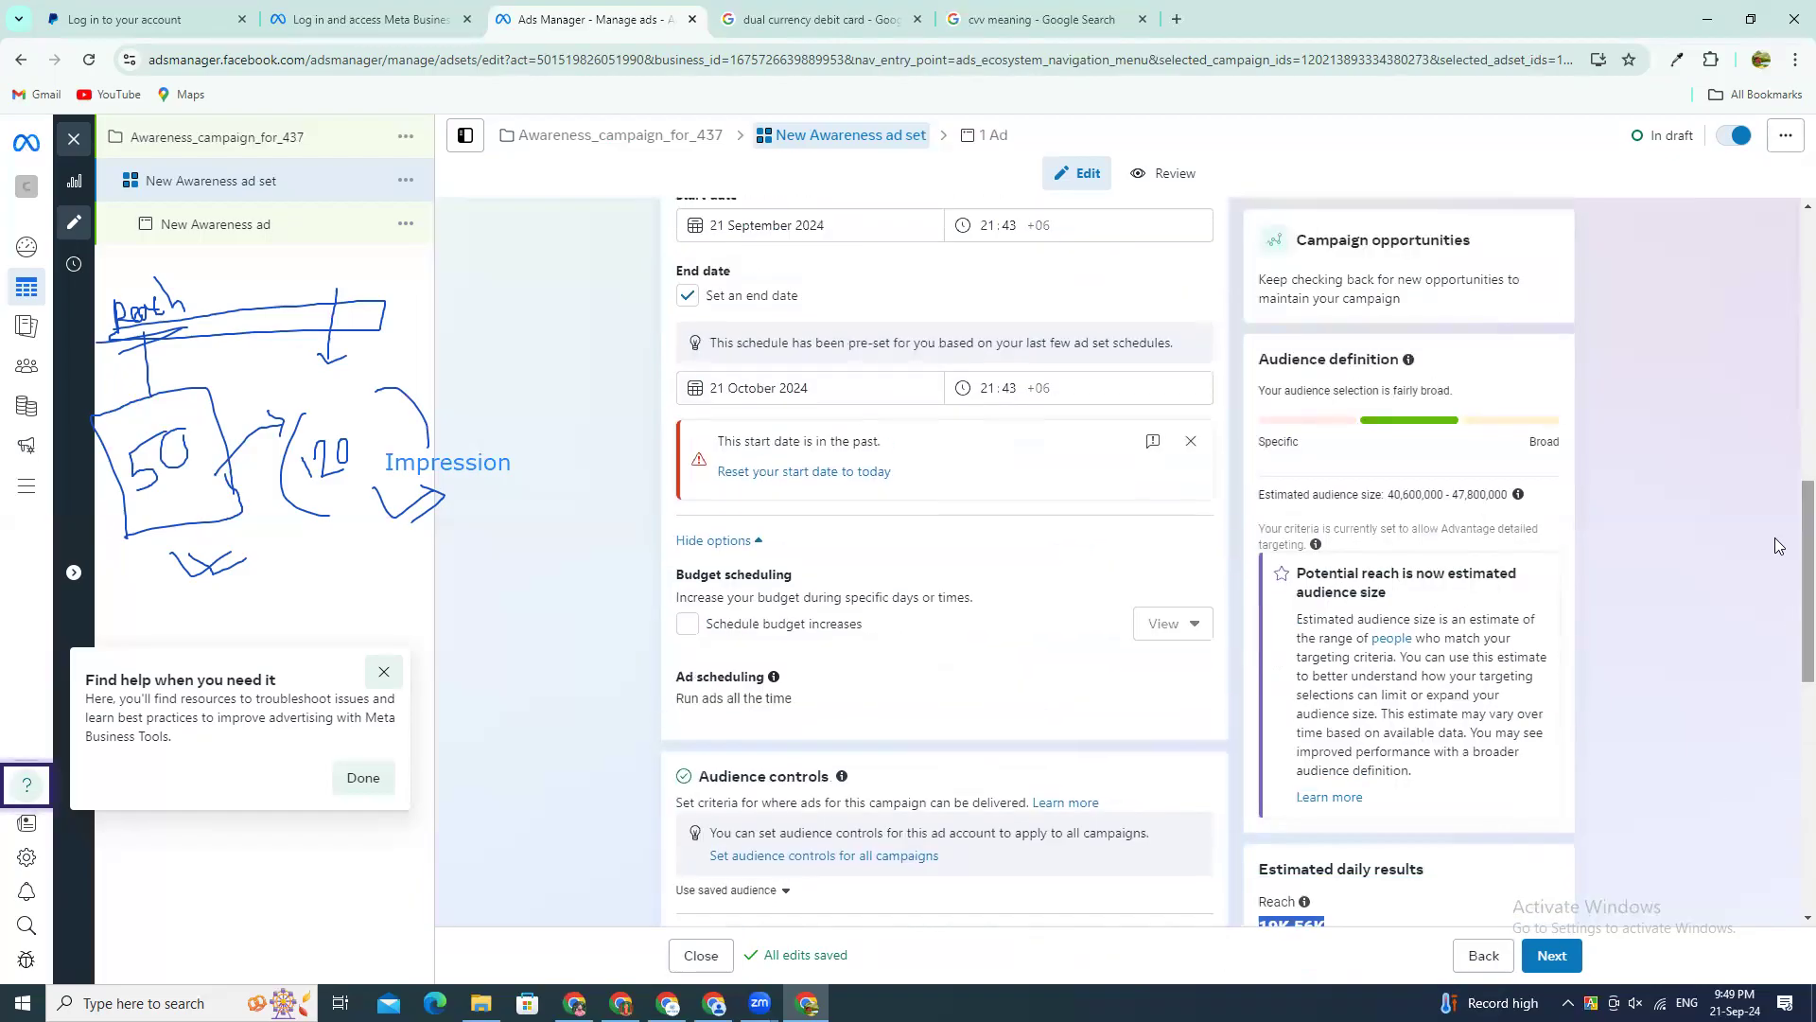
{"action": "scroll", "coordinate": [1790, 563], "scroll_direction": "up", "scroll_amount": 1}
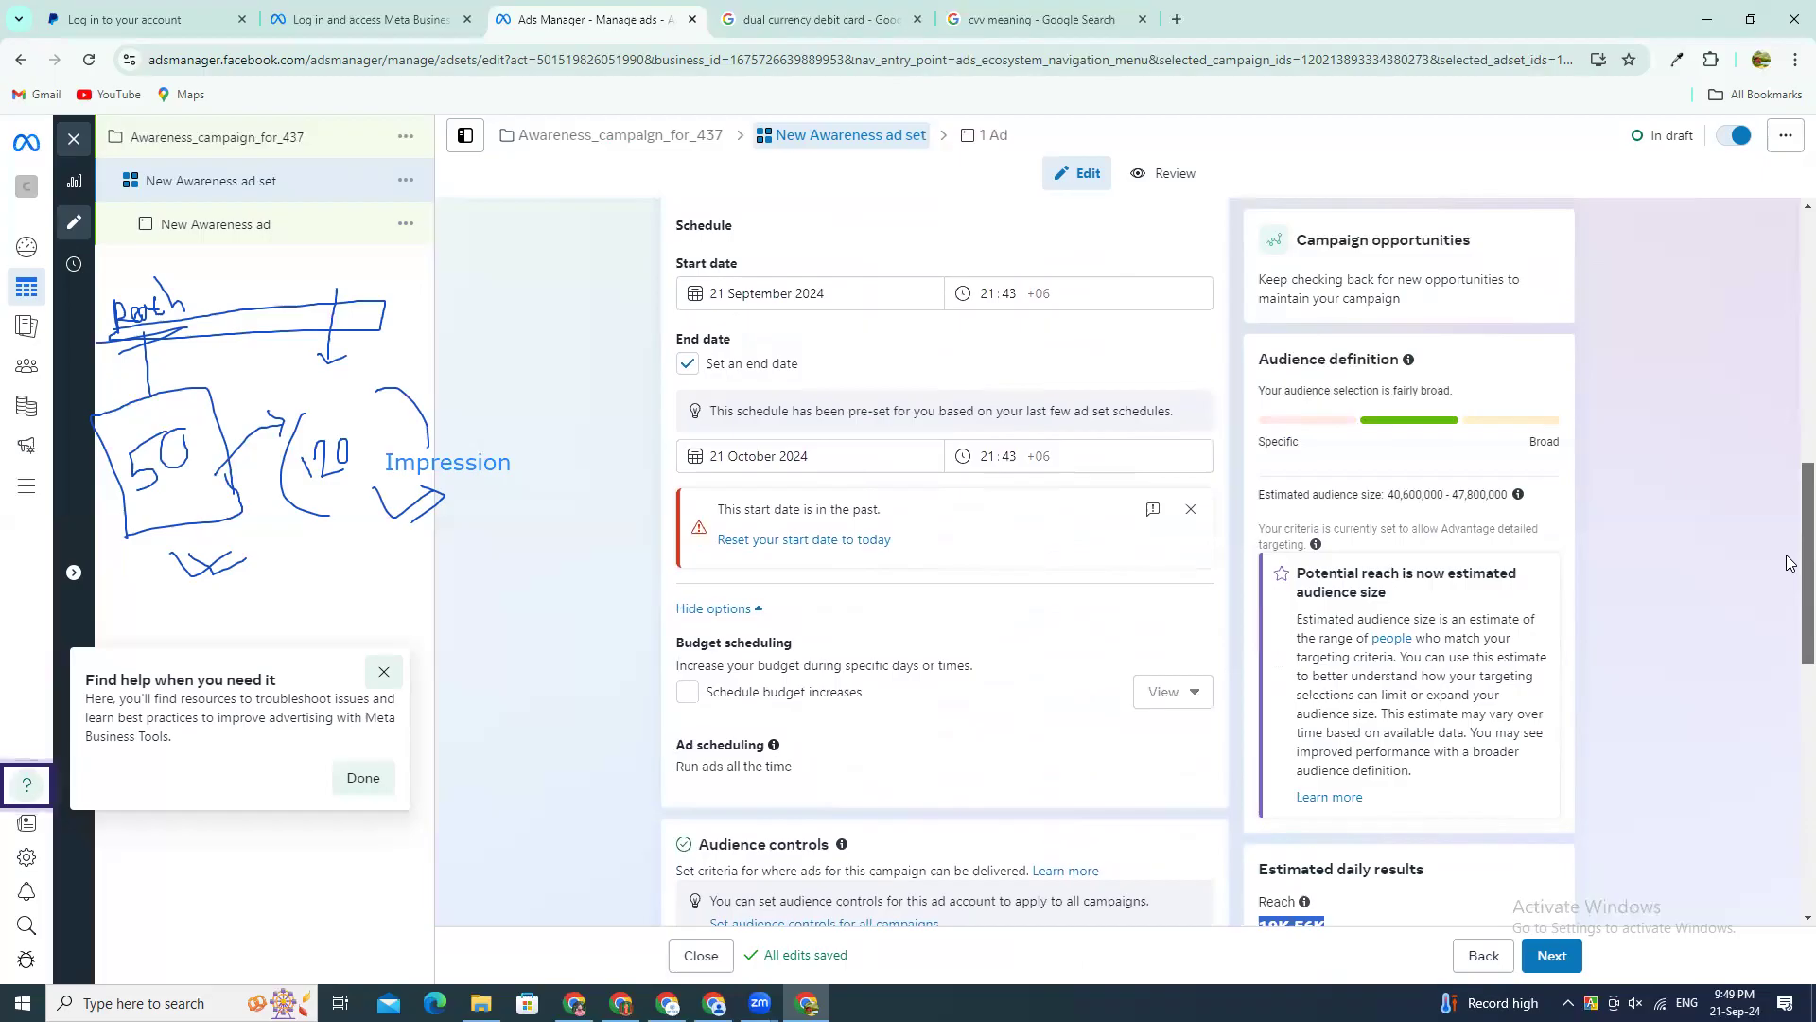
{"action": "scroll", "coordinate": [1789, 558], "scroll_direction": "up", "scroll_amount": 1}
{"action": "scroll", "coordinate": [1790, 557], "scroll_direction": "up", "scroll_amount": 3}
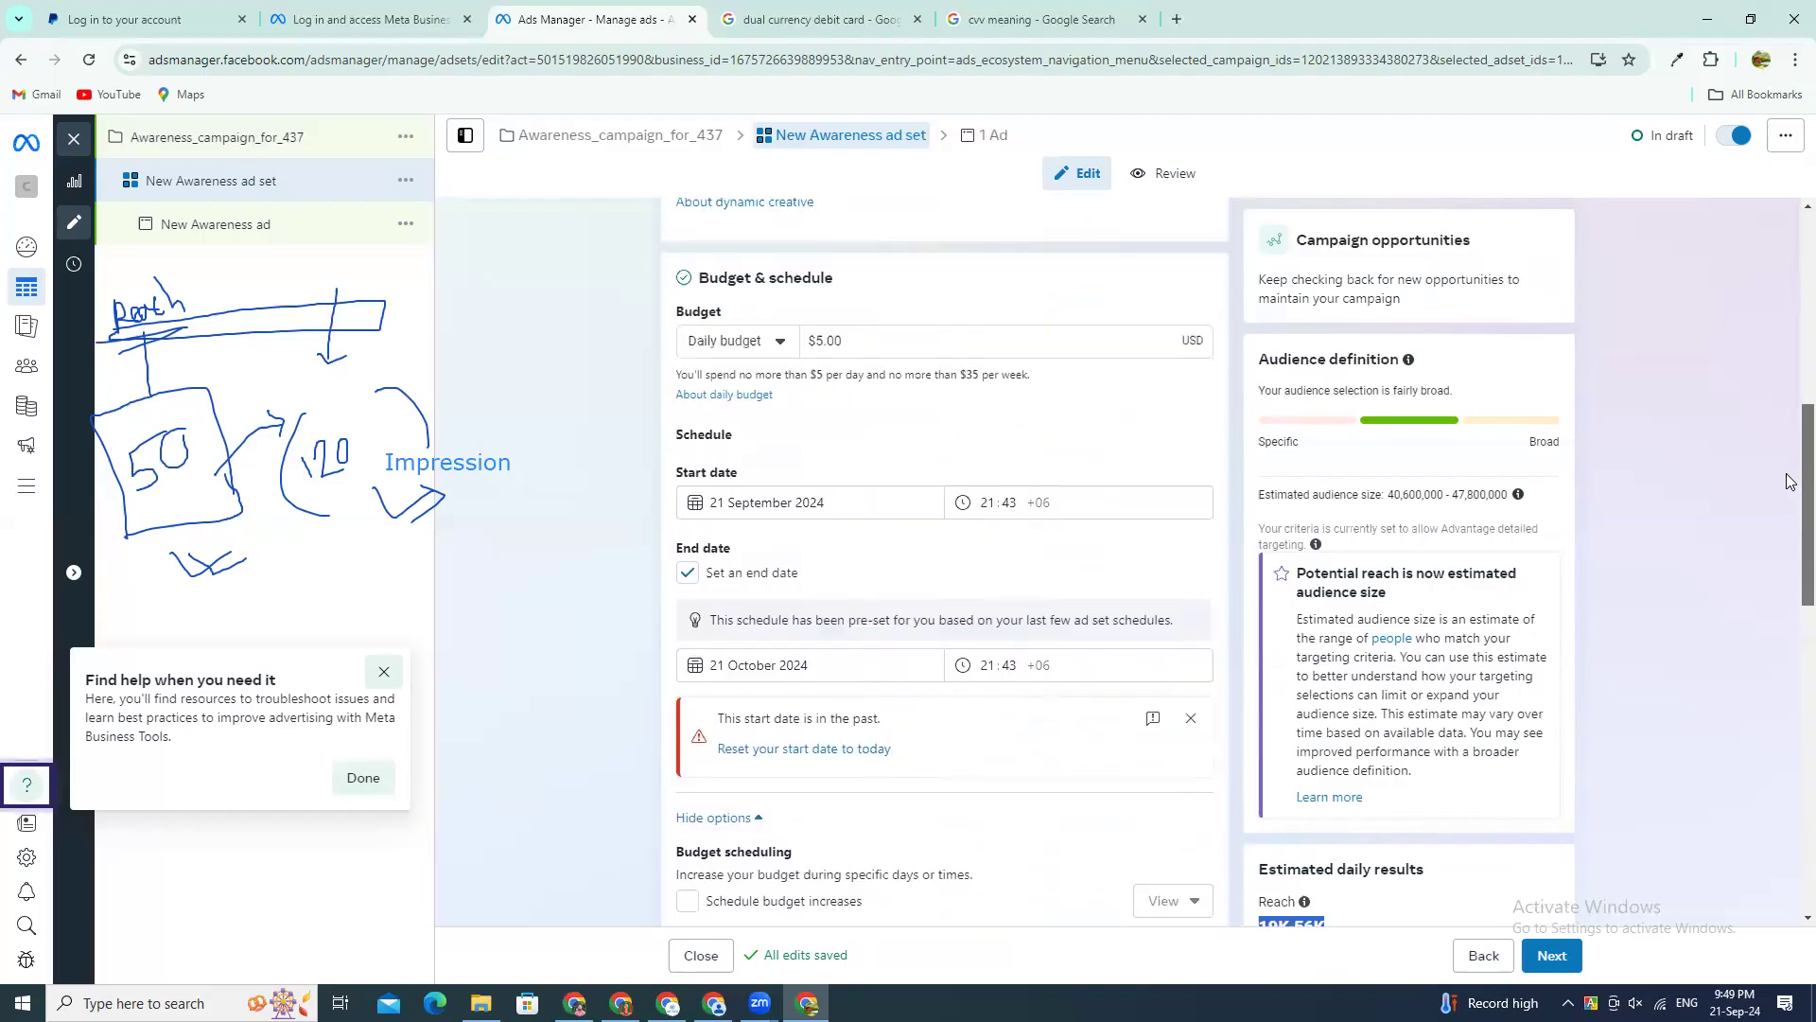
{"action": "scroll", "coordinate": [1791, 457], "scroll_direction": "up", "scroll_amount": 1}
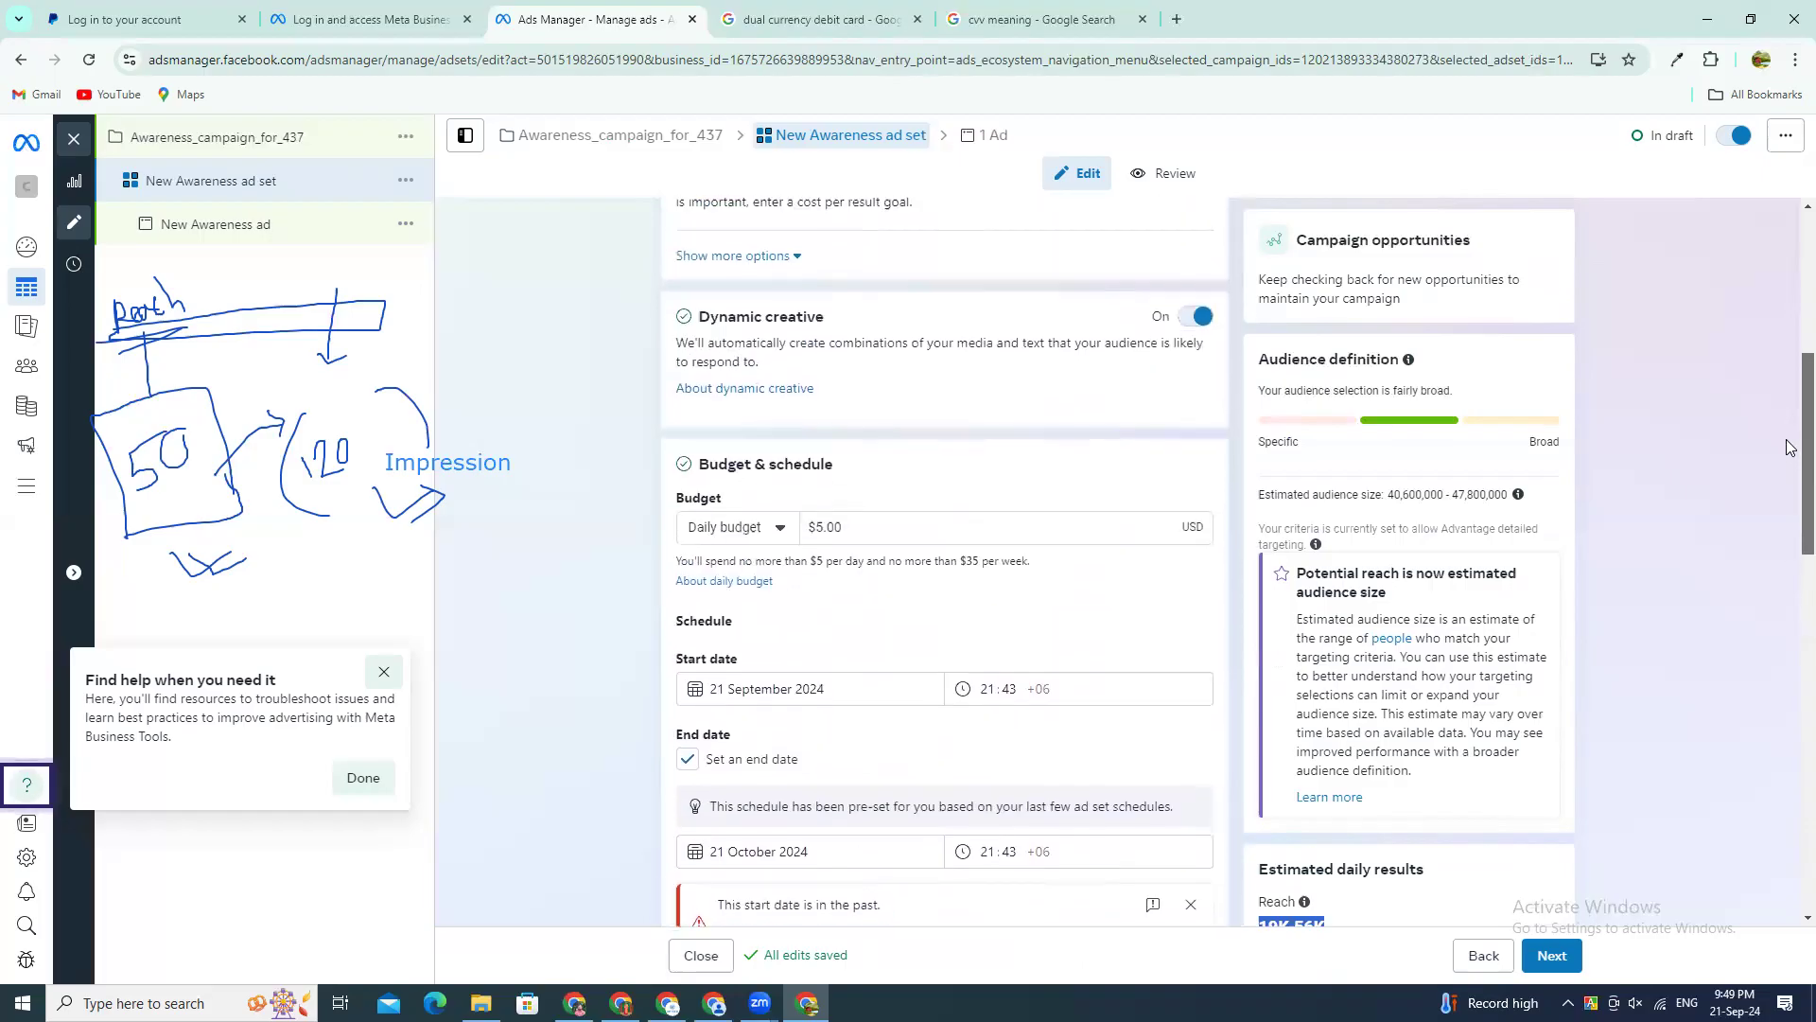
{"action": "left_click", "coordinate": [762, 582]}
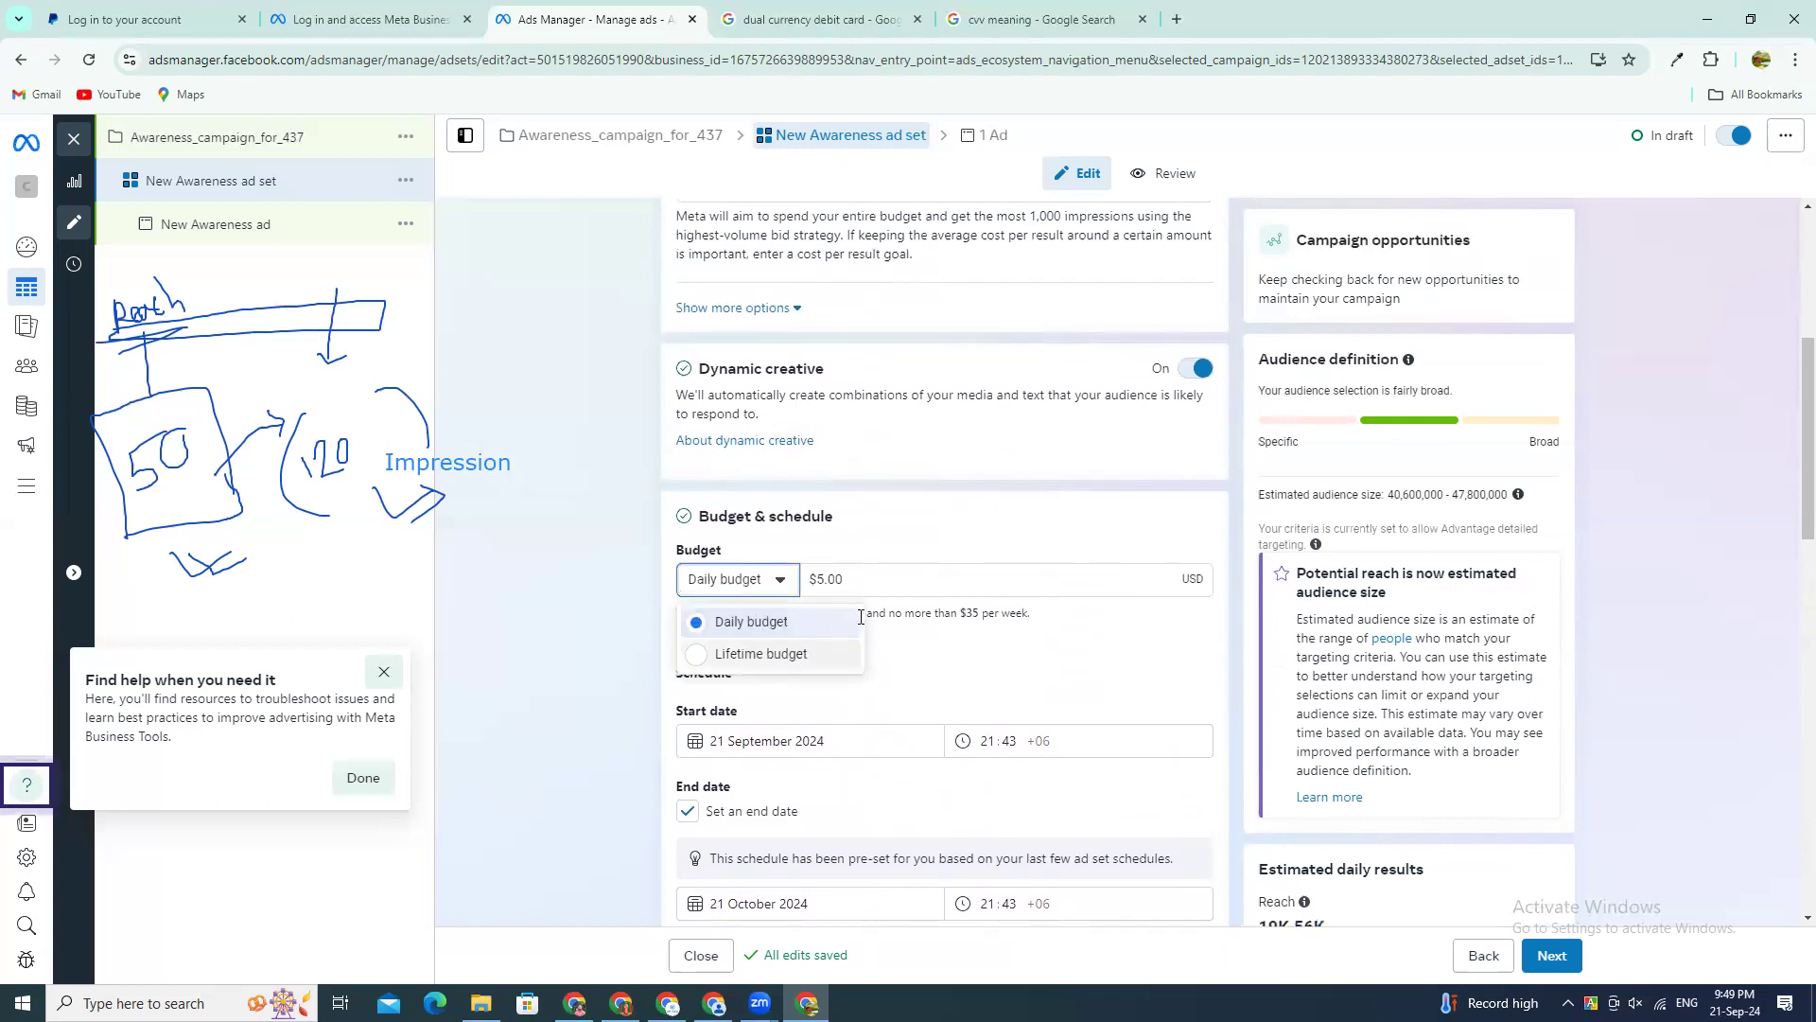
{"action": "left_click", "coordinate": [761, 654]}
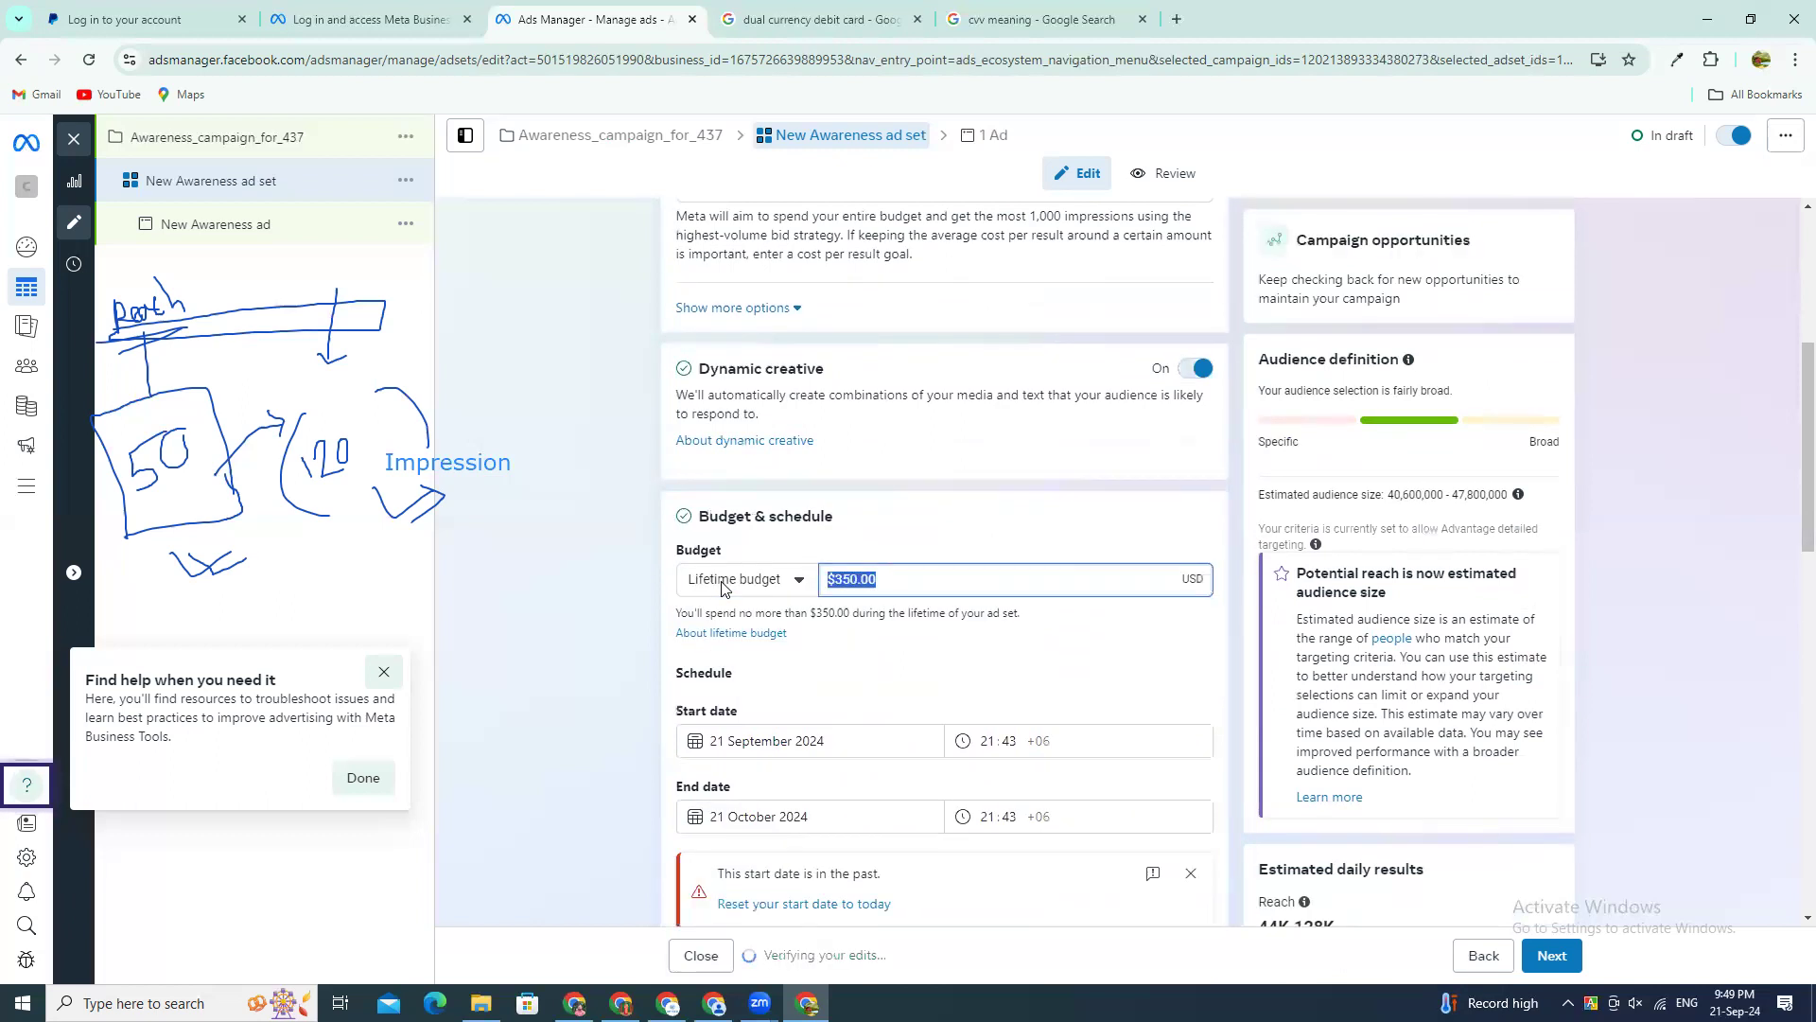
{"action": "type", "text": "50"}
{"action": "left_click", "coordinate": [543, 515]}
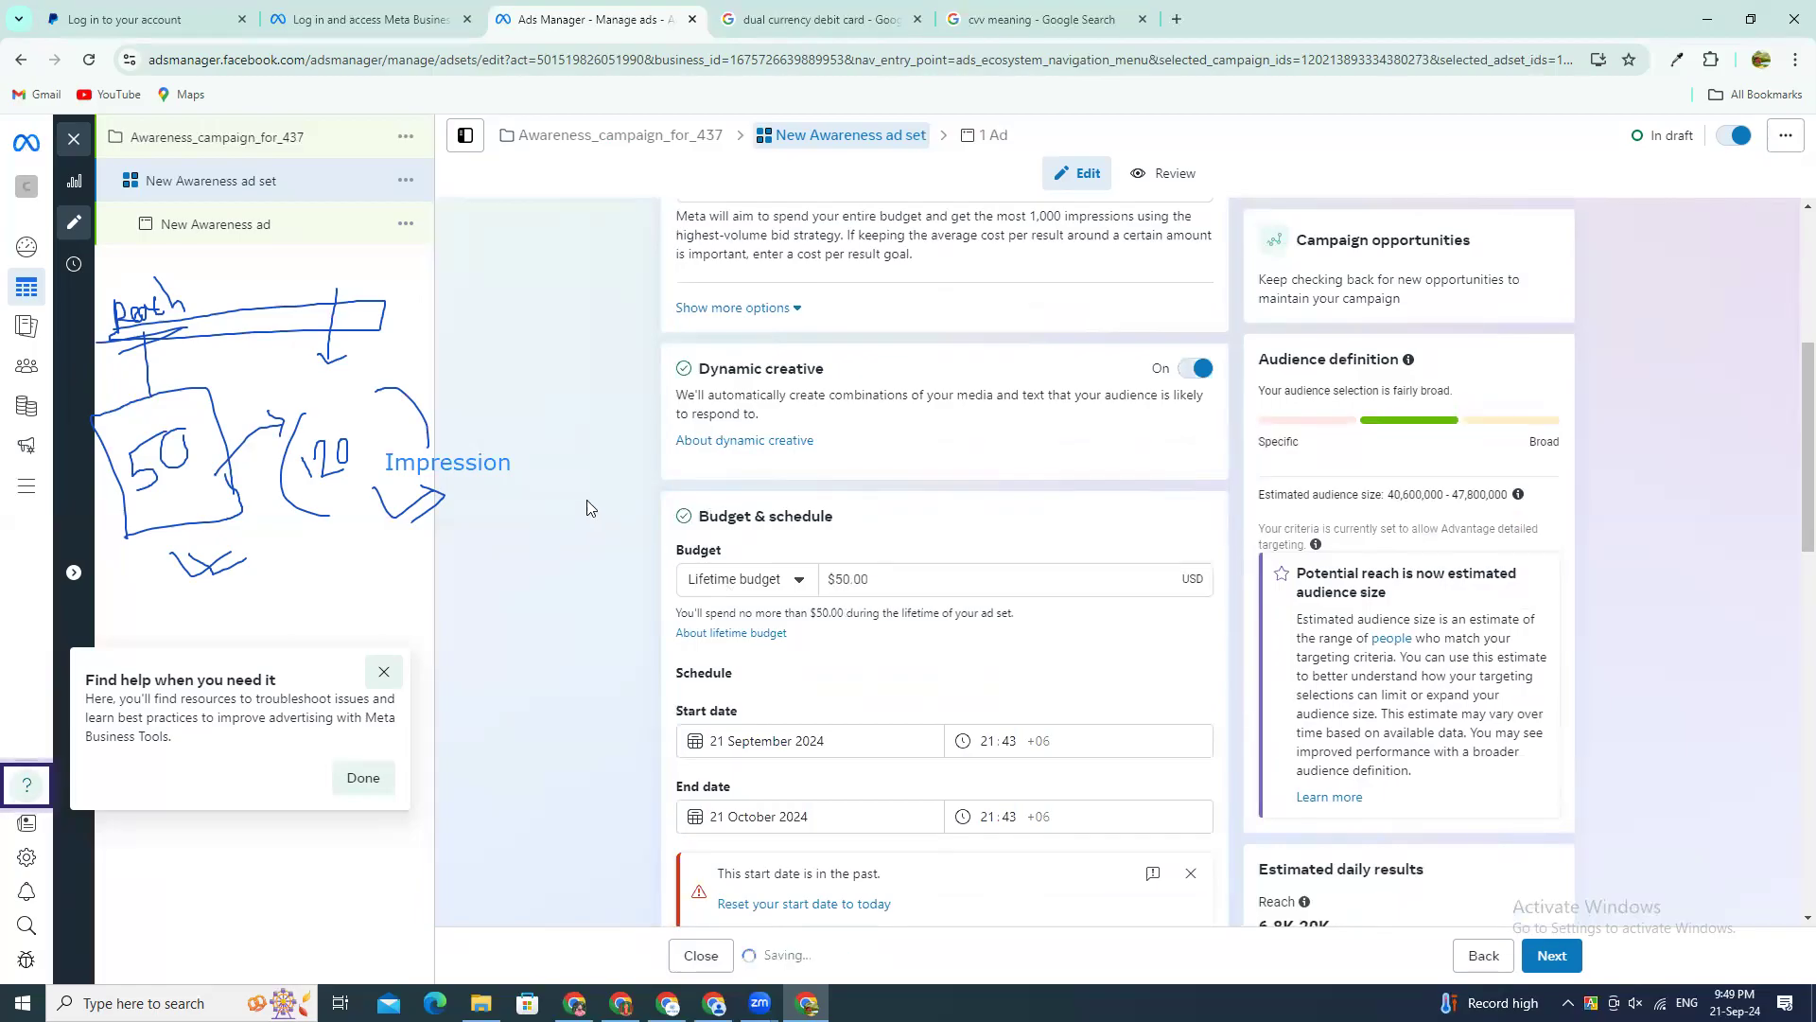
Step: Set the ad set's schedule end date to 31 October 2024
{"action": "left_click", "coordinate": [843, 816]}
{"action": "left_click", "coordinate": [995, 648]}
{"action": "left_click", "coordinate": [743, 815]}
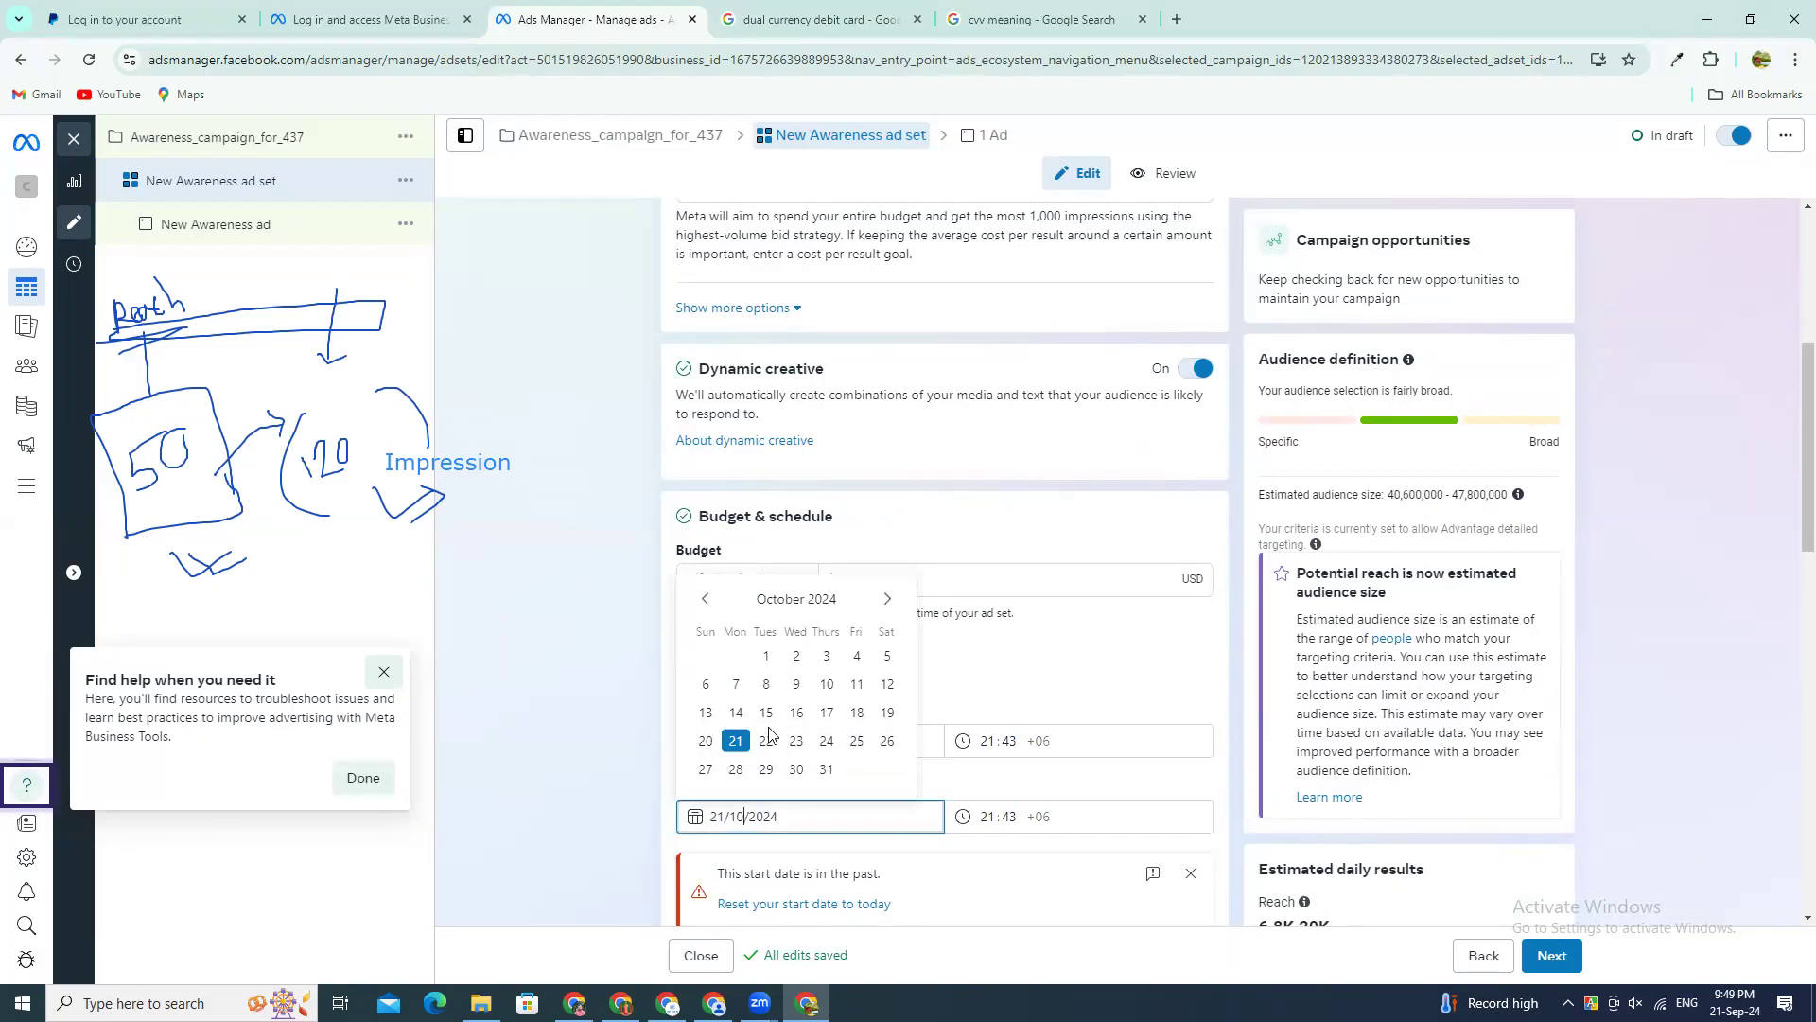
{"action": "left_click", "coordinate": [827, 774]}
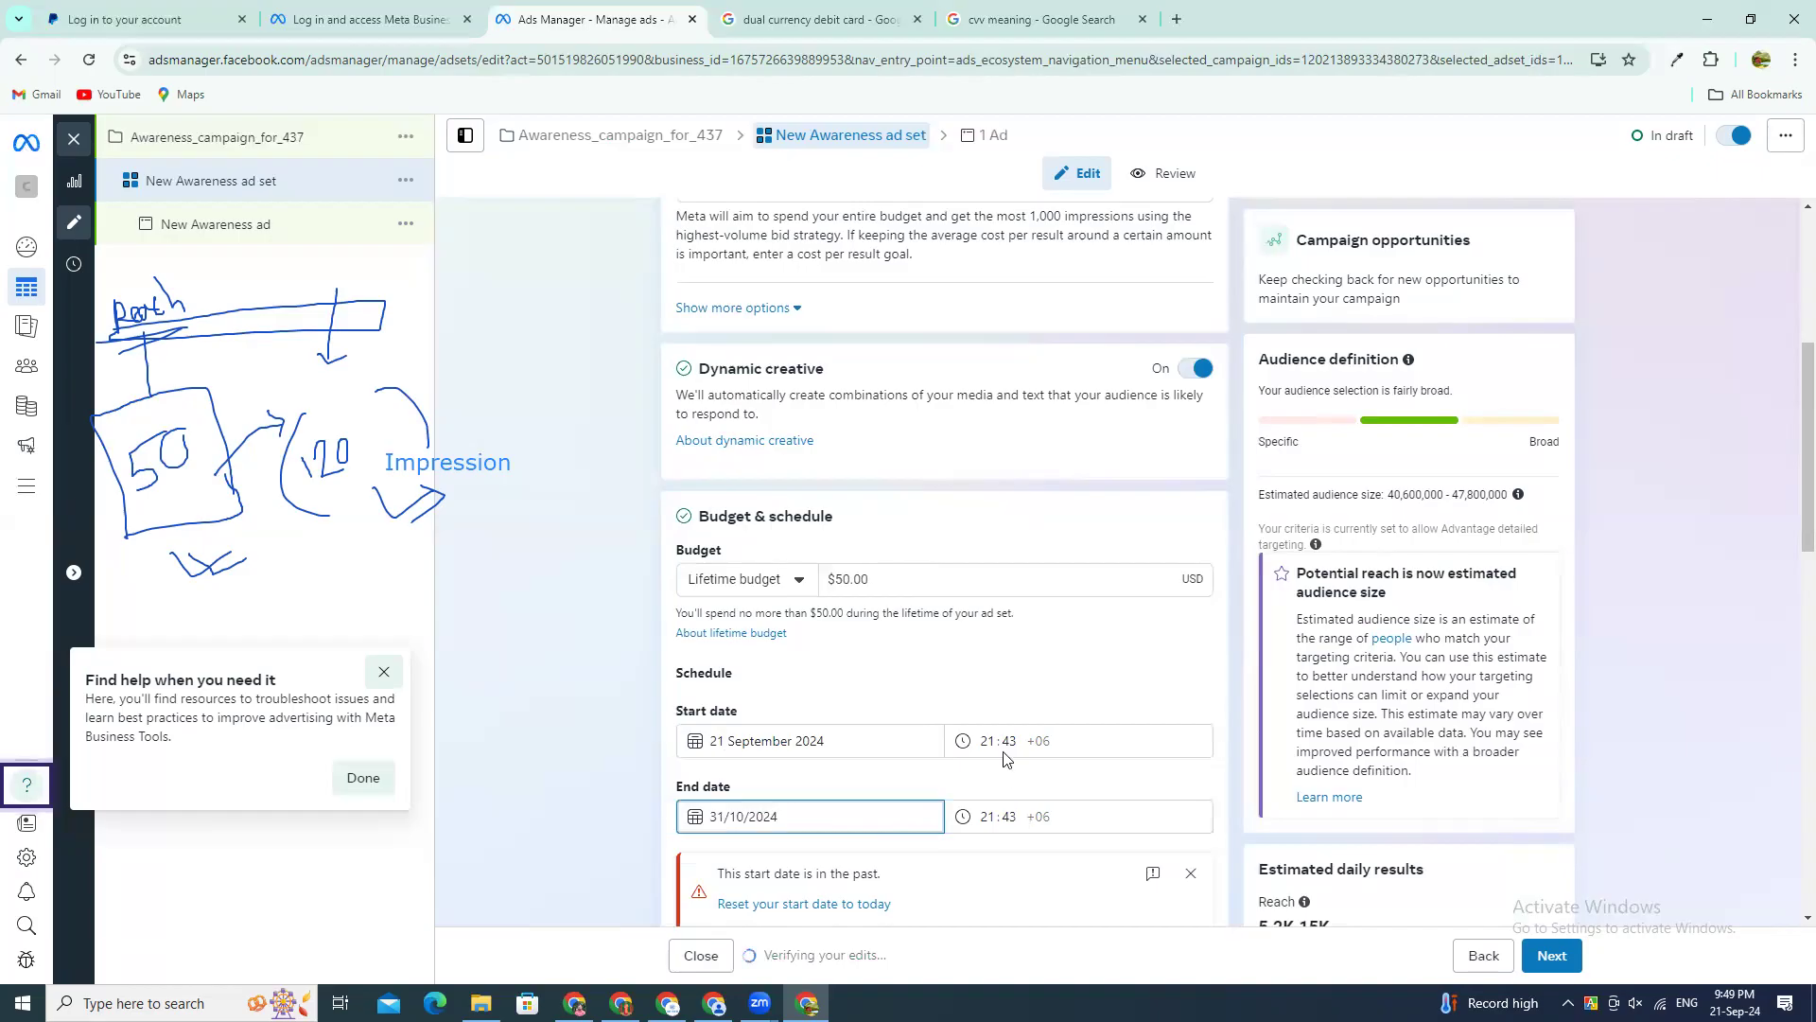
Step: Set the ad set's schedule start time on 21 September 2024 to 22:05
{"action": "scroll", "coordinate": [747, 865], "scroll_direction": "down", "scroll_amount": 1}
{"action": "left_click_drag", "start_coordinate": [717, 779], "coordinate": [1004, 651]}
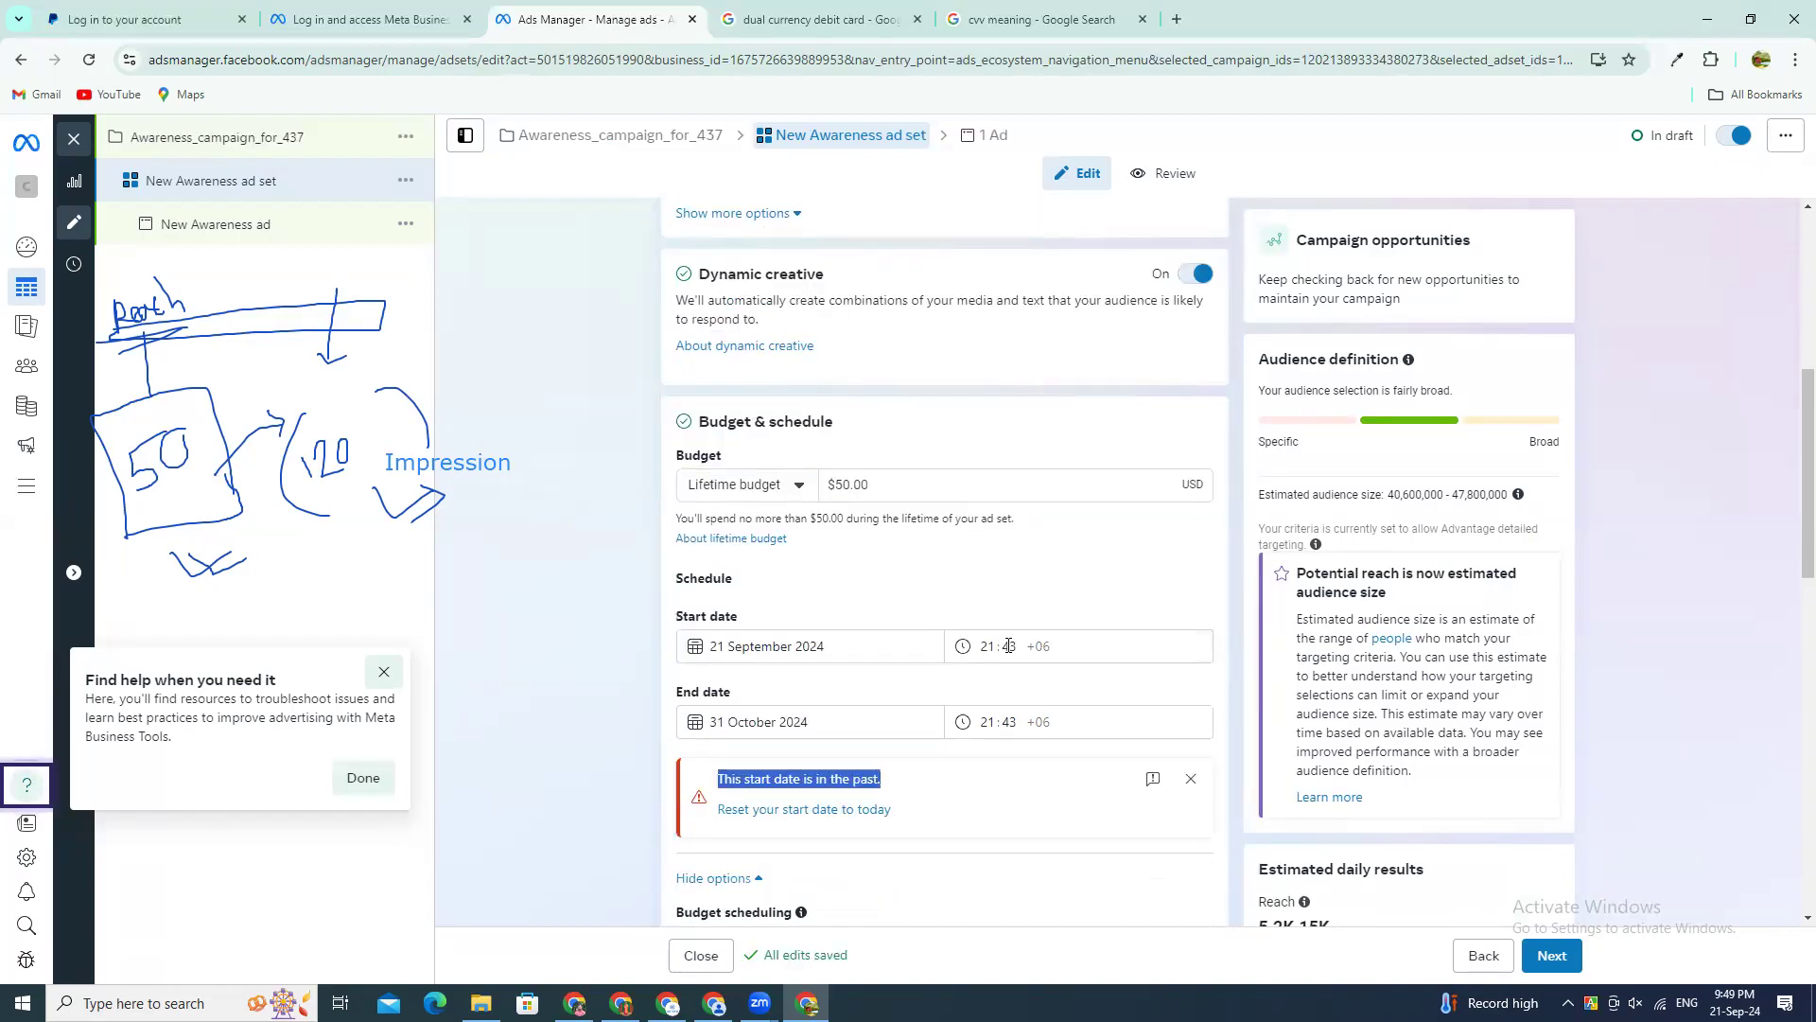
{"action": "left_click", "coordinate": [1008, 645]}
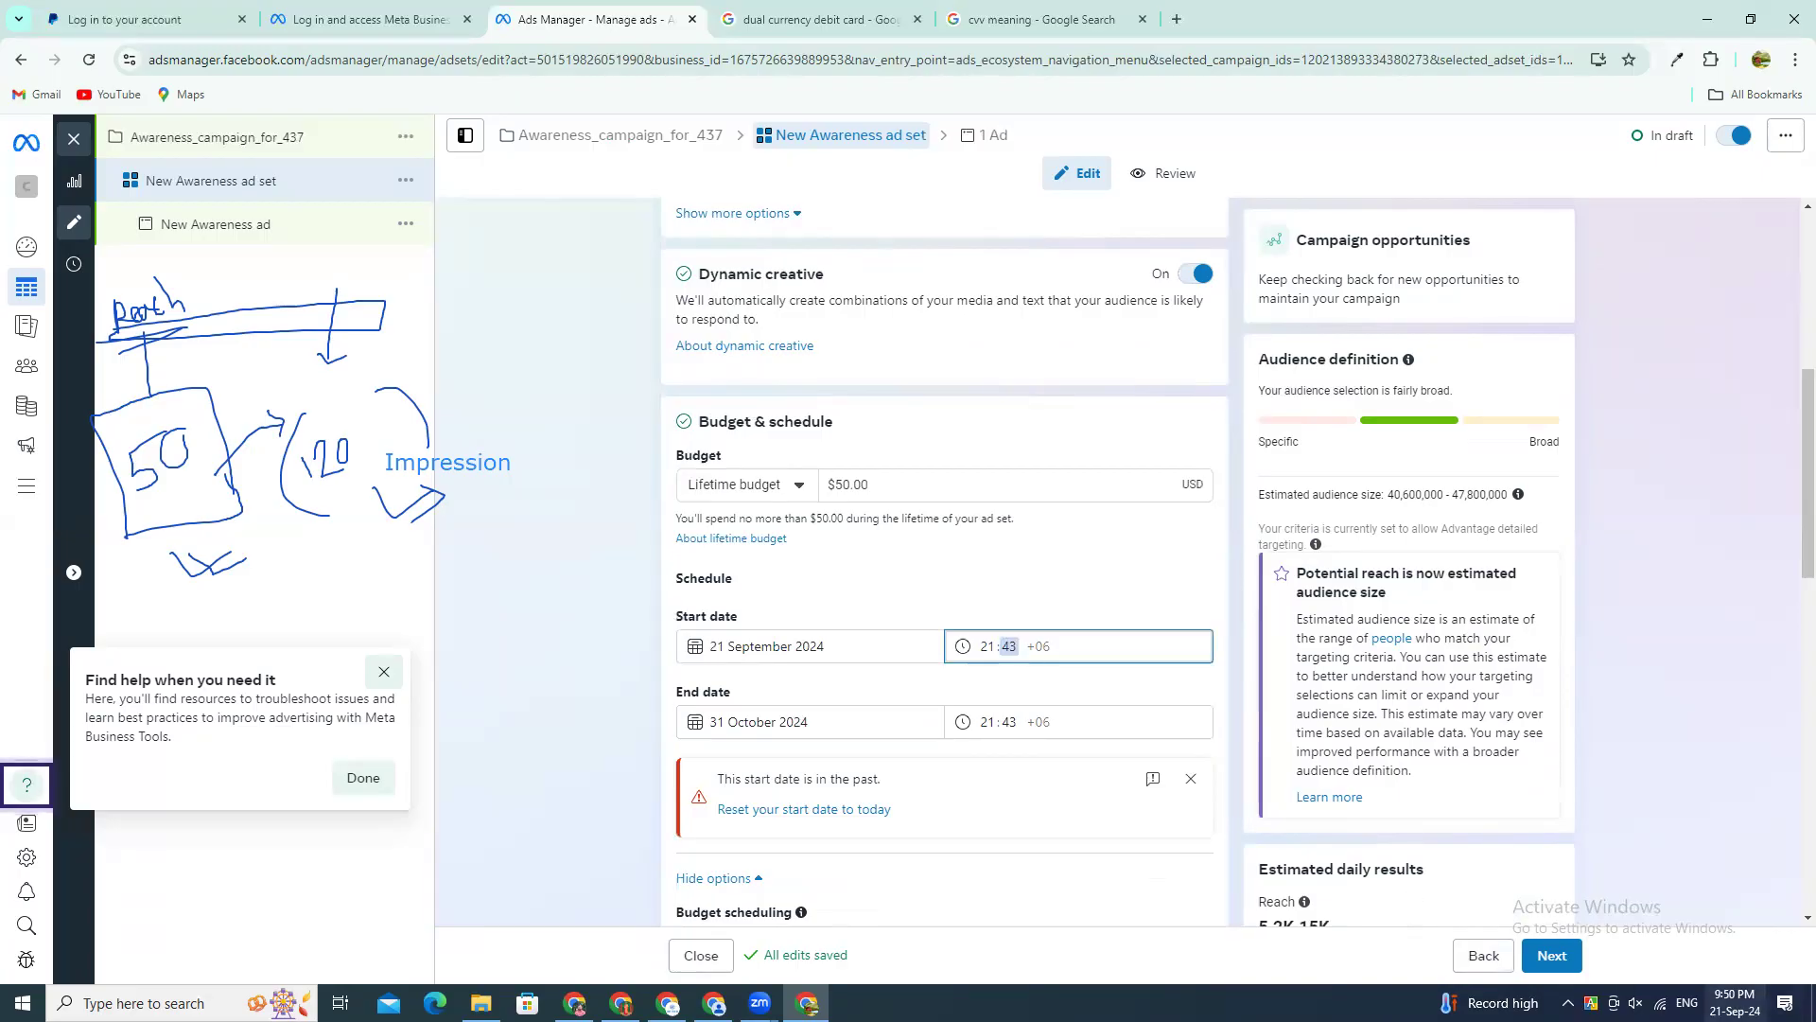
{"action": "left_click_drag", "start_coordinate": [717, 779], "coordinate": [882, 787]}
{"action": "left_click", "coordinate": [1009, 647]}
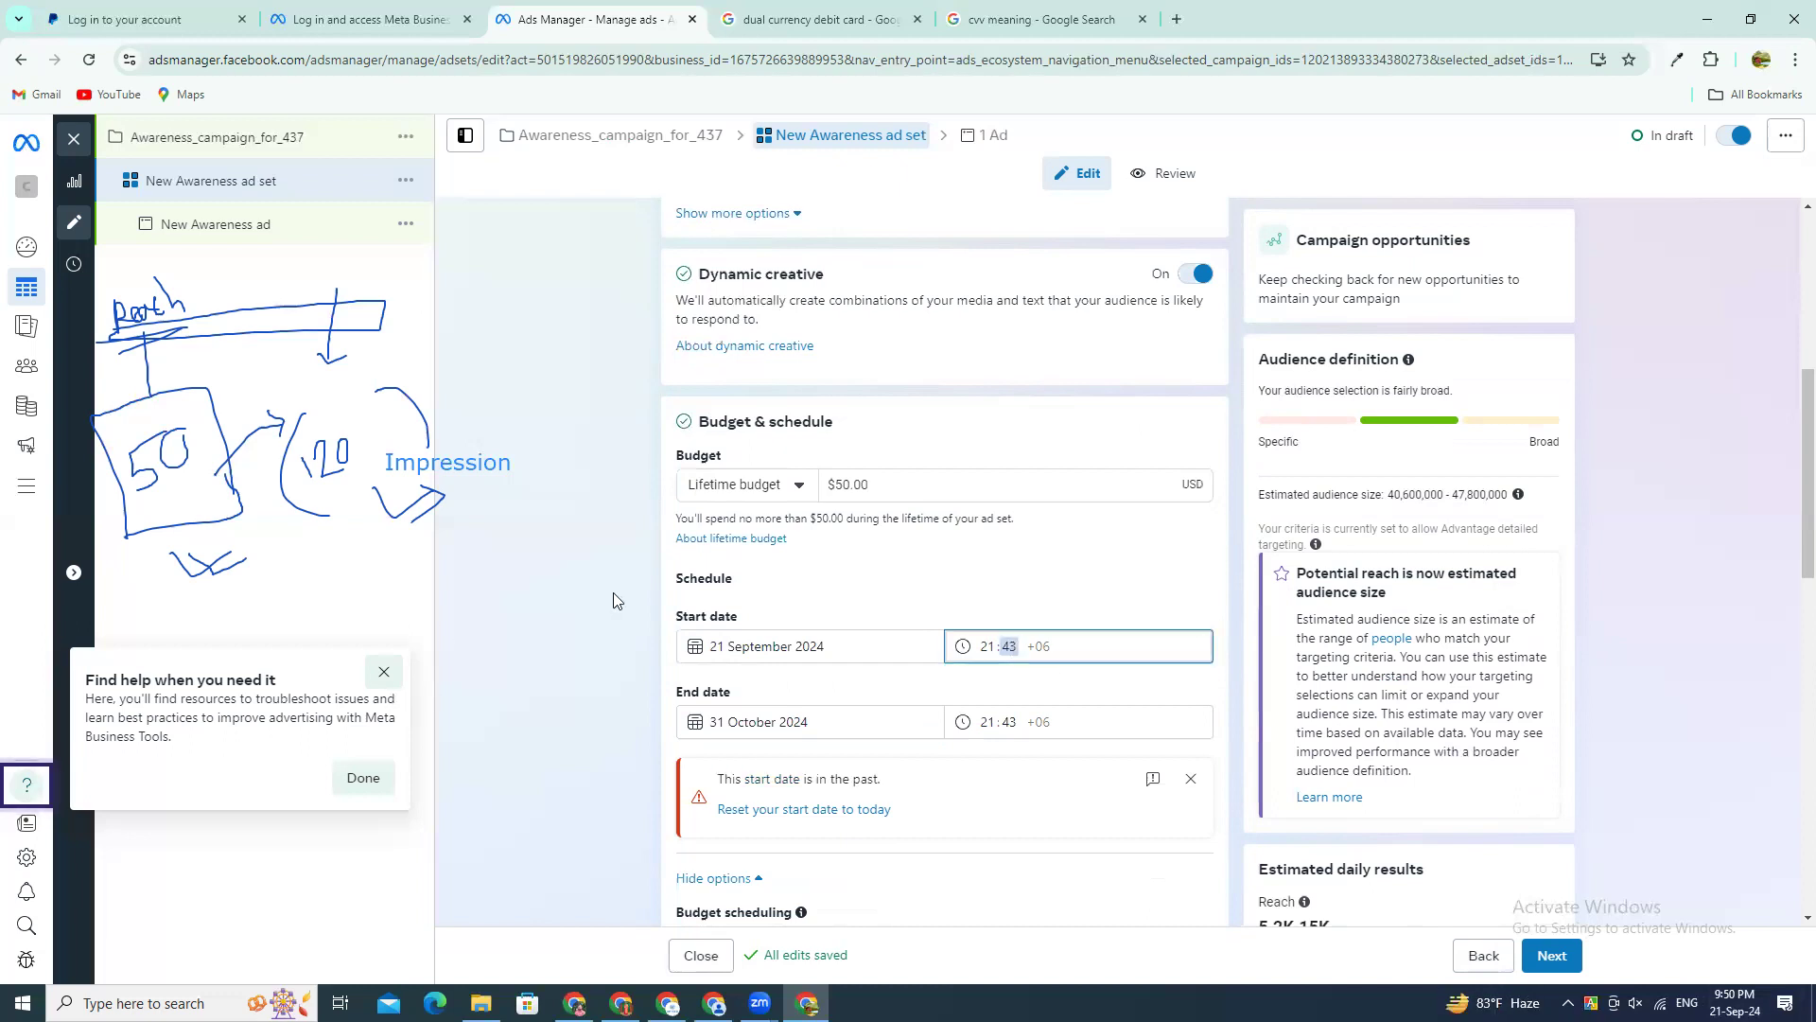
{"action": "key", "text": "Up"}
{"action": "key", "text": "Up"}
{"action": "key", "text": "Up"}
{"action": "key", "text": "Up"}
{"action": "key", "text": "Up"}
{"action": "key", "text": "Up"}
{"action": "key", "text": "Up"}
{"action": "key", "text": "Up"}
{"action": "key", "text": "Up"}
{"action": "key", "text": "Up"}
{"action": "key", "text": "Up"}
{"action": "key", "text": "Up"}
{"action": "key", "text": "Up"}
{"action": "key", "text": "Up"}
{"action": "key", "text": "Up"}
{"action": "key", "text": "Up"}
{"action": "key", "text": "Up"}
{"action": "key", "text": "Up"}
{"action": "key", "text": "Up"}
{"action": "key", "text": "Up"}
{"action": "key", "text": "Up"}
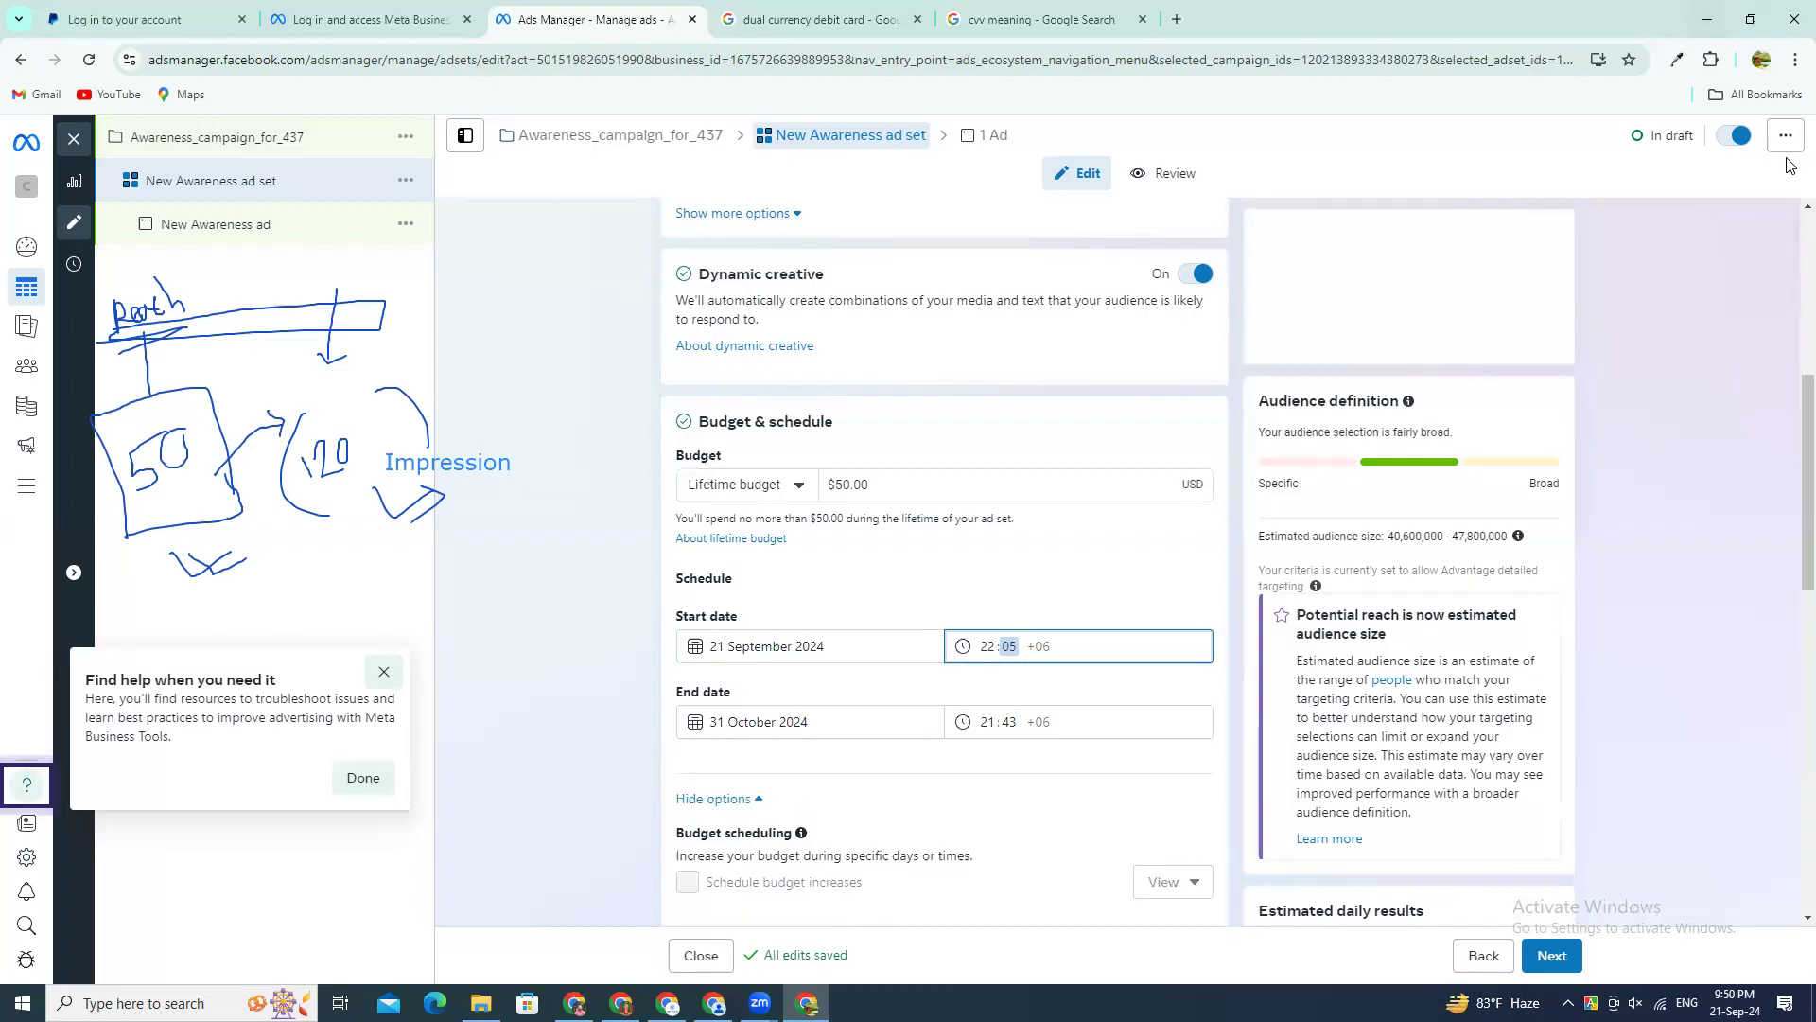
Step: Set the ad set's schedule end time on 31 October 2024 to 22:05
{"action": "left_click", "coordinate": [987, 723]}
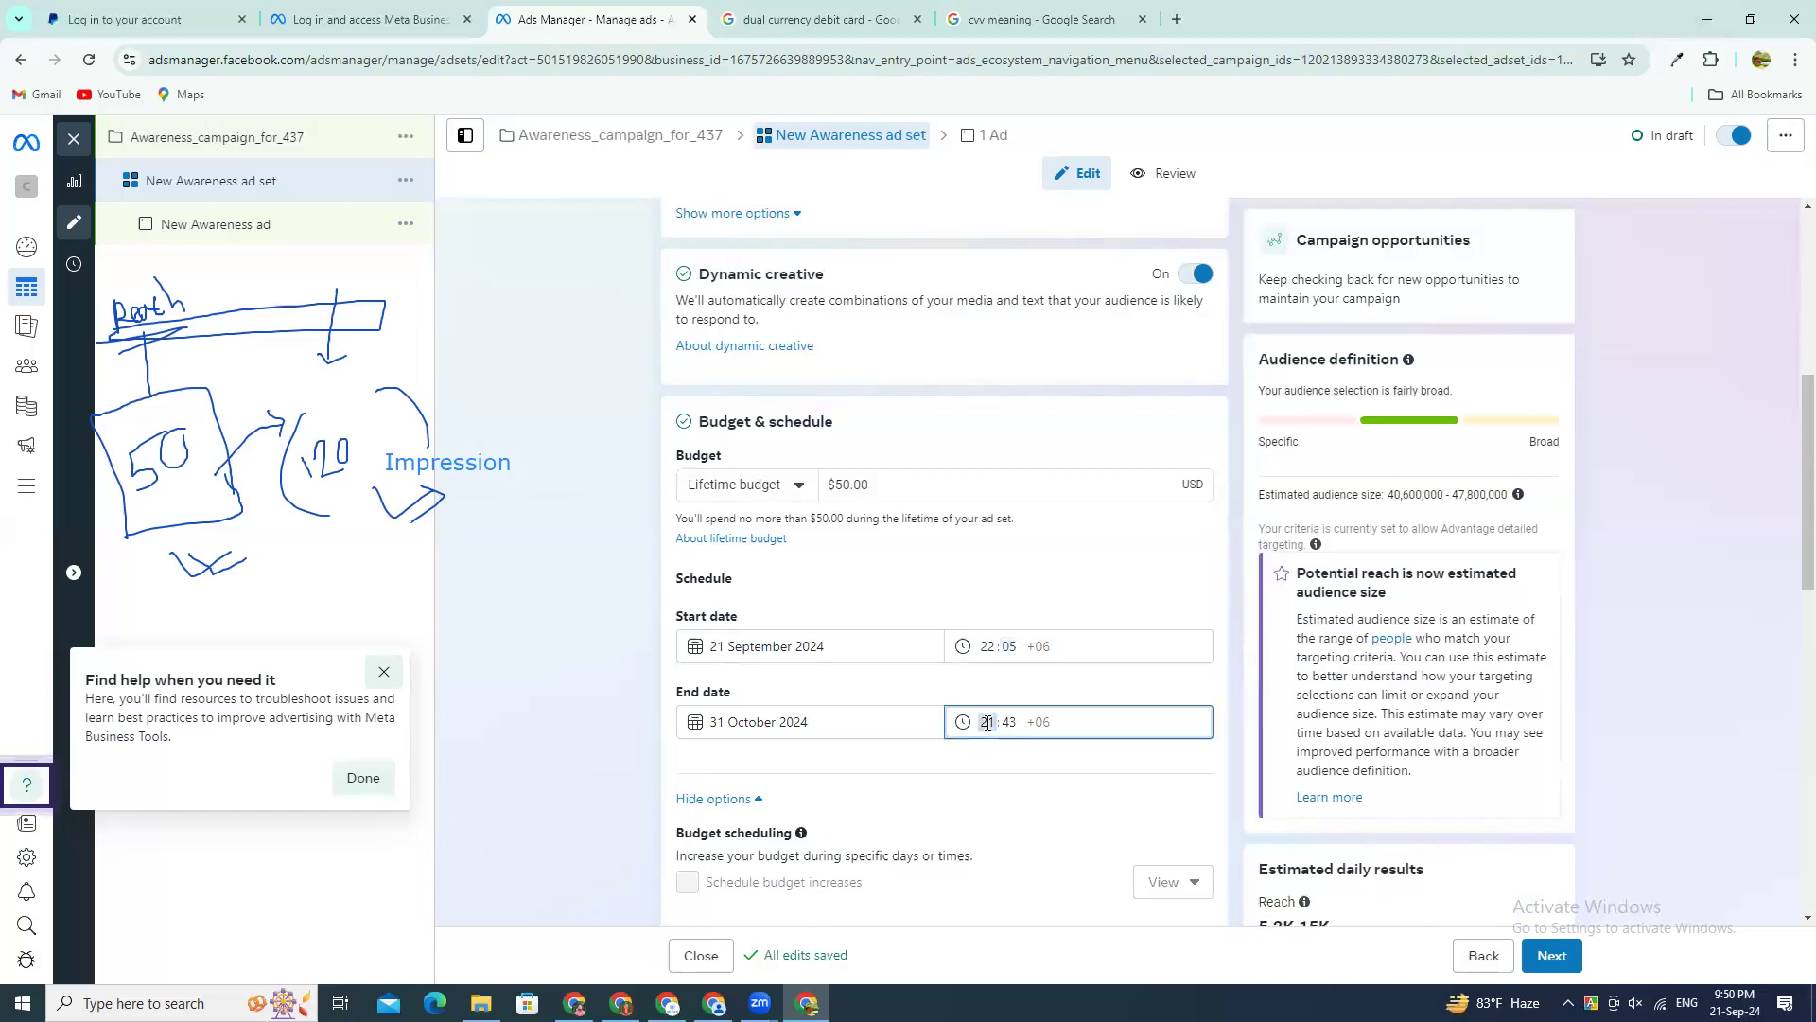
{"action": "type", "text": "0"}
{"action": "type", "text": "22"}
{"action": "key", "text": "Right"}
{"action": "type", "text": "05"}
{"action": "left_click", "coordinate": [552, 624]}
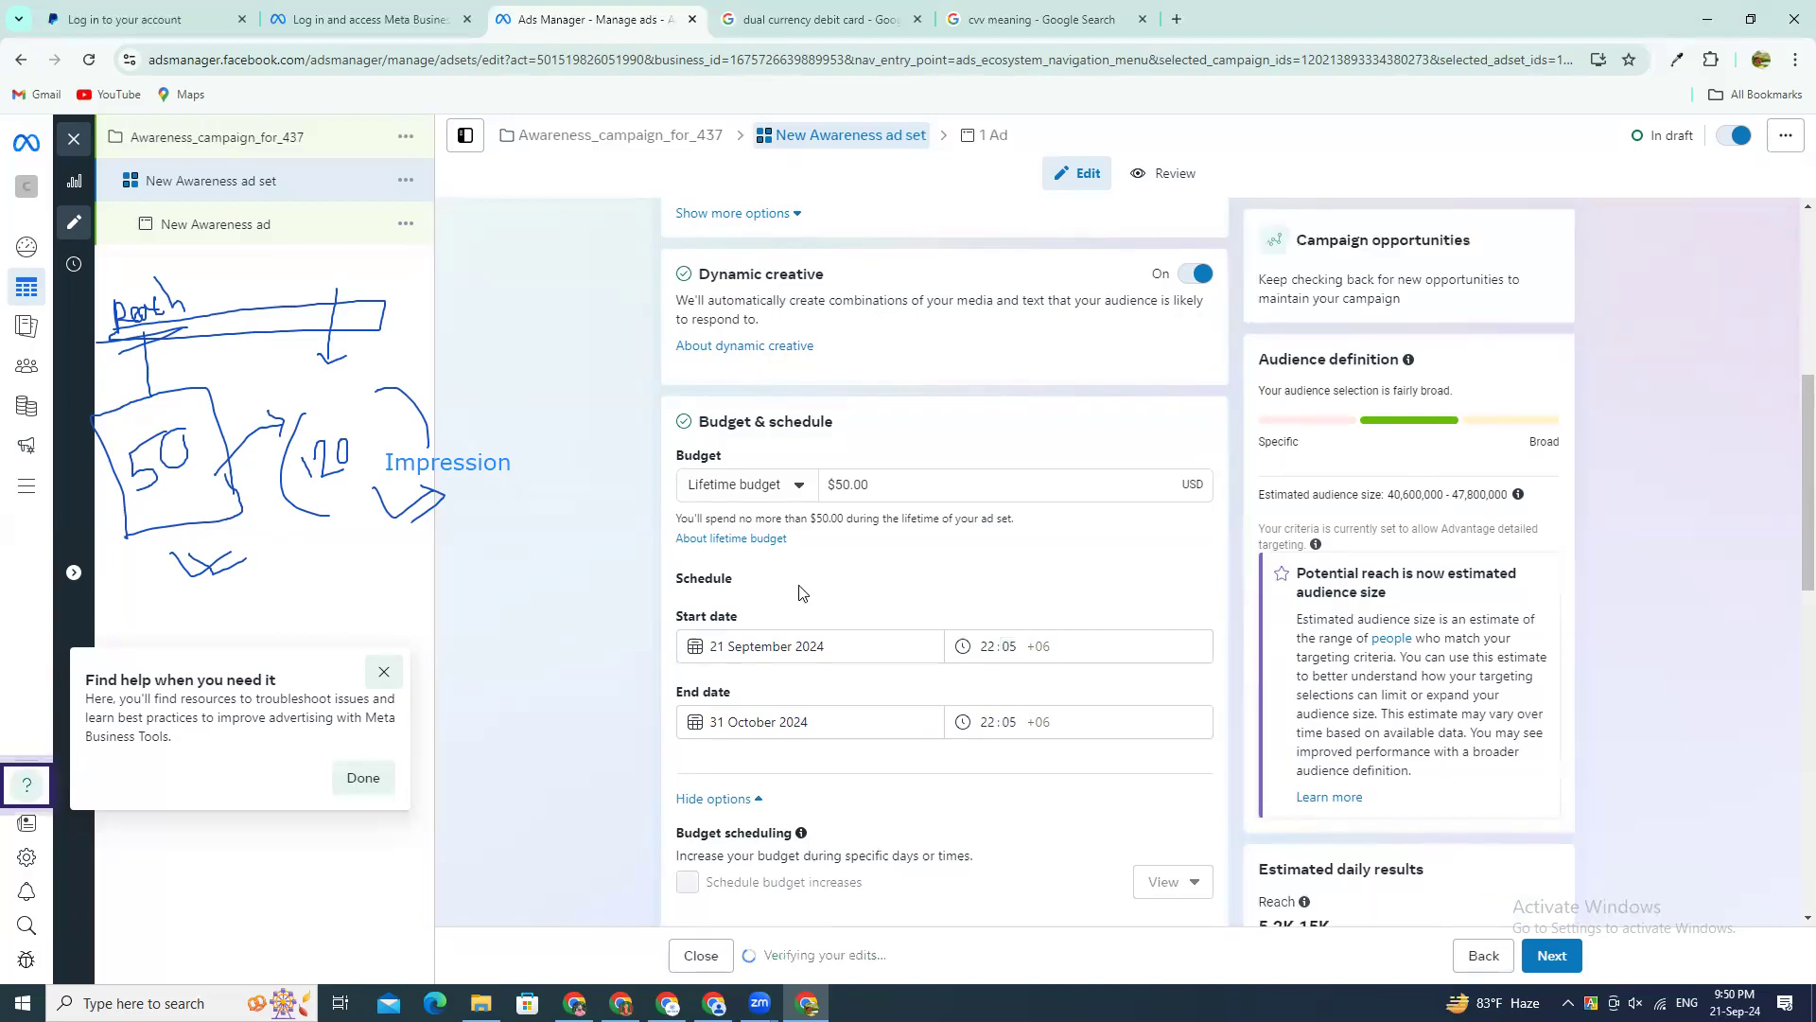
Step: Sketch a freehand timeline of varying daily spend beside the lifetime budget, with amounts such as 3 and 7 and the total 50, and circle it
{"action": "left_click", "coordinate": [890, 477]}
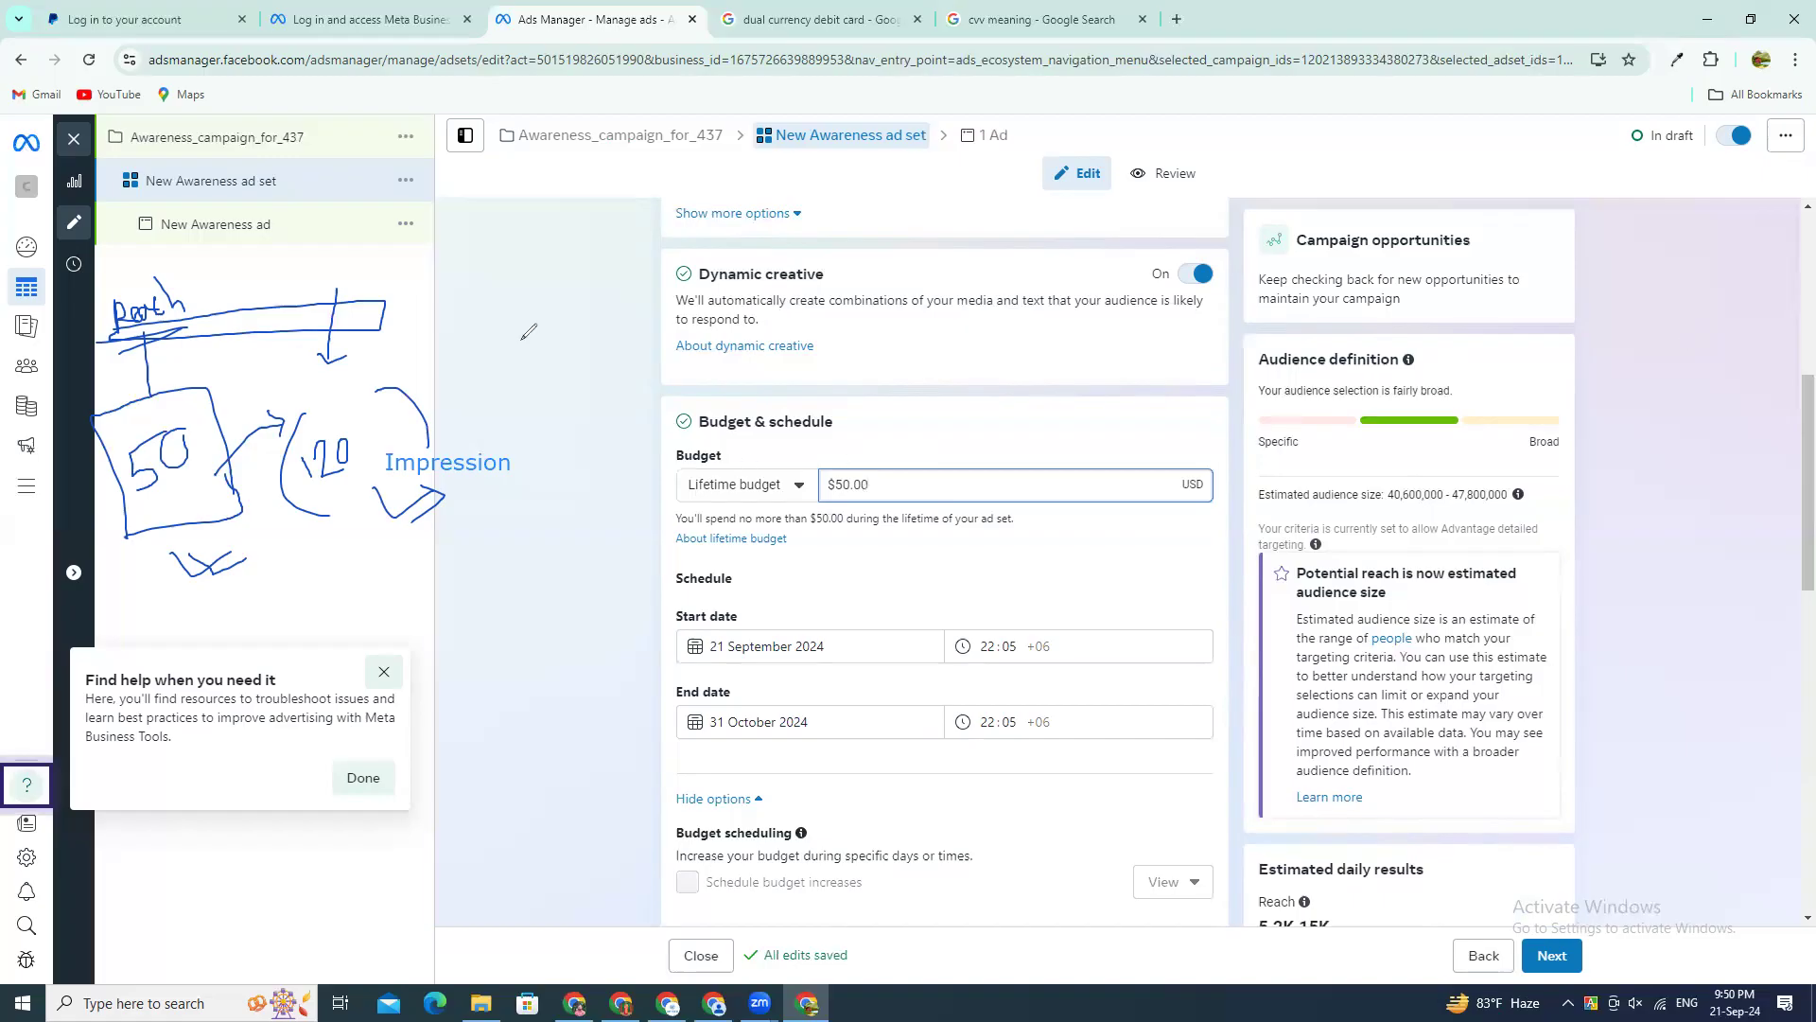
{"action": "mouse_move", "coordinate": [481, 335]}
{"action": "left_mouse_down"}
{"action": "mouse_move", "coordinate": [632, 256]}
{"action": "mouse_move", "coordinate": [642, 275]}
{"action": "left_mouse_up"}
{"action": "left_click_drag", "start_coordinate": [481, 335], "coordinate": [485, 350]}
{"action": "mouse_move", "coordinate": [511, 319]}
{"action": "left_mouse_down"}
{"action": "mouse_move", "coordinate": [547, 325]}
{"action": "mouse_move", "coordinate": [607, 284]}
{"action": "left_mouse_up"}
{"action": "left_click_drag", "start_coordinate": [614, 259], "coordinate": [632, 277]}
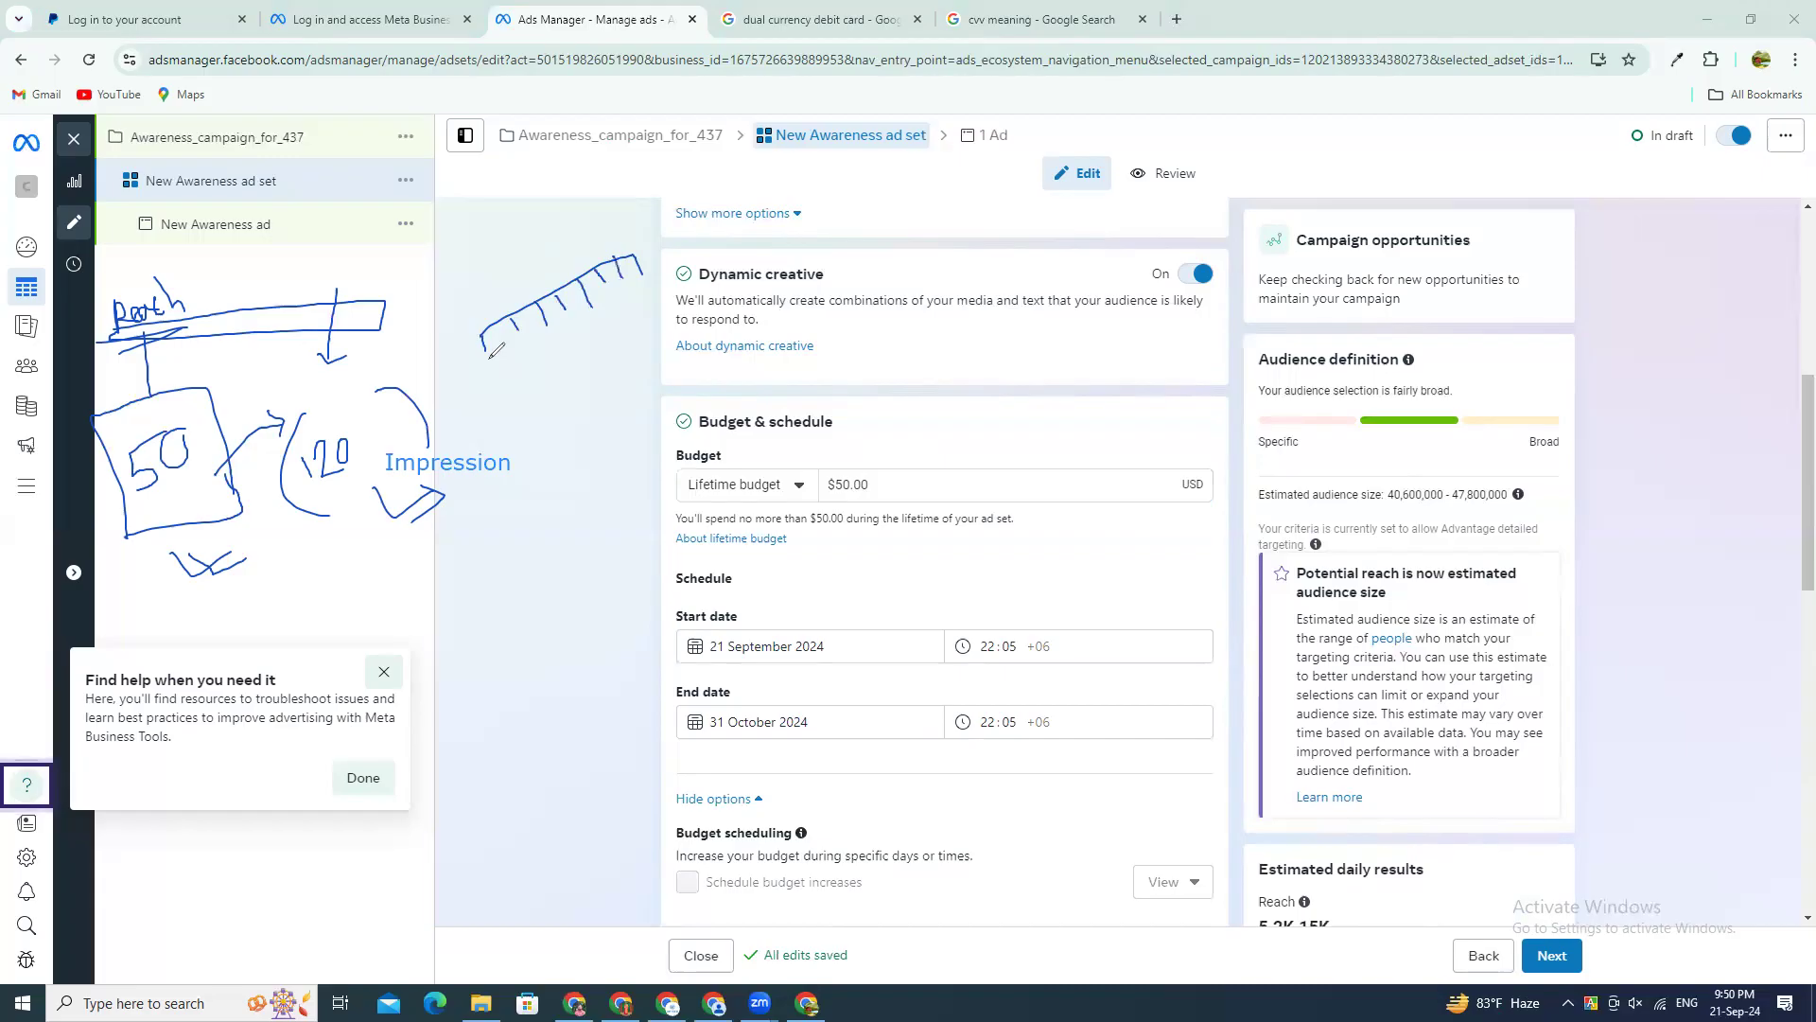
{"action": "mouse_move", "coordinate": [495, 368]}
{"action": "left_mouse_down"}
{"action": "mouse_move", "coordinate": [475, 374]}
{"action": "mouse_move", "coordinate": [506, 389]}
{"action": "mouse_move", "coordinate": [502, 360]}
{"action": "mouse_move", "coordinate": [485, 359]}
{"action": "mouse_move", "coordinate": [537, 431]}
{"action": "mouse_move", "coordinate": [461, 371]}
{"action": "mouse_move", "coordinate": [504, 334]}
{"action": "mouse_move", "coordinate": [534, 374]}
{"action": "mouse_move", "coordinate": [539, 340]}
{"action": "mouse_move", "coordinate": [520, 355]}
{"action": "mouse_move", "coordinate": [547, 339]}
{"action": "mouse_move", "coordinate": [562, 470]}
{"action": "mouse_move", "coordinate": [575, 436]}
{"action": "mouse_move", "coordinate": [592, 477]}
{"action": "mouse_move", "coordinate": [571, 416]}
{"action": "left_mouse_up"}
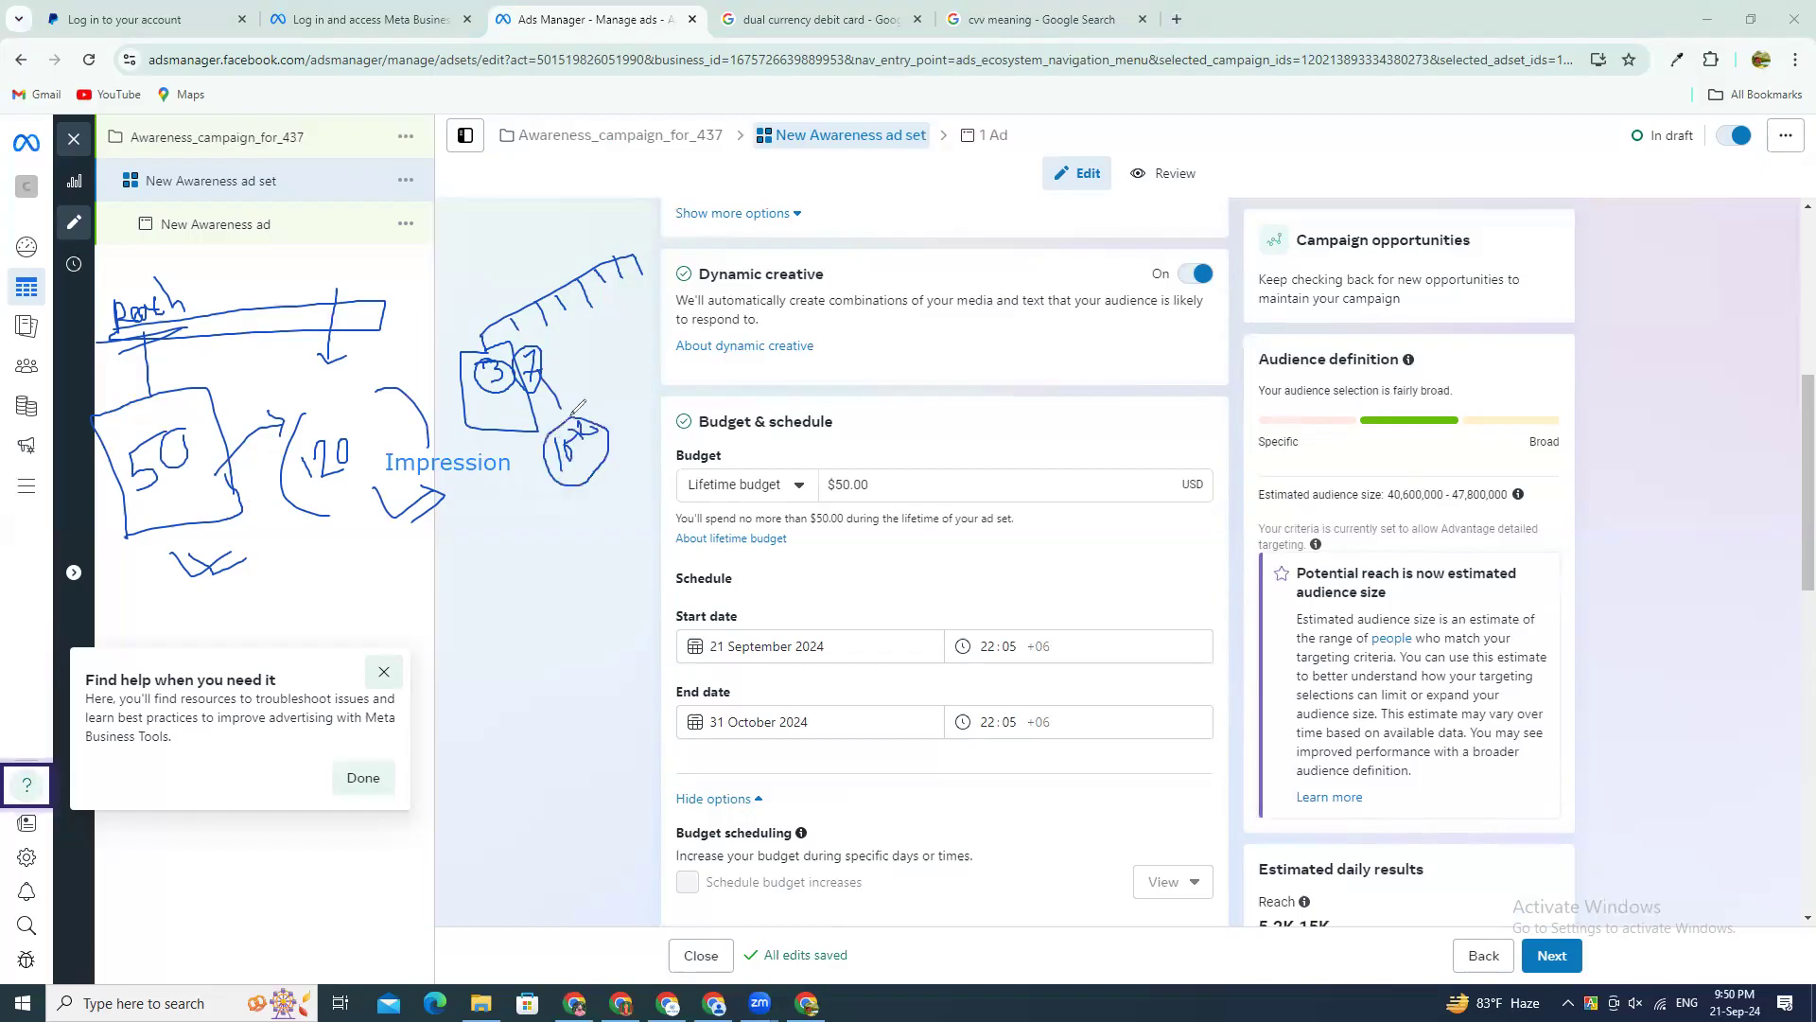
{"action": "mouse_move", "coordinate": [551, 340]}
{"action": "left_mouse_down"}
{"action": "mouse_move", "coordinate": [552, 360]}
{"action": "mouse_move", "coordinate": [639, 313]}
{"action": "left_mouse_up"}
{"action": "mouse_move", "coordinate": [637, 238]}
{"action": "left_mouse_down"}
{"action": "mouse_move", "coordinate": [515, 254]}
{"action": "mouse_move", "coordinate": [459, 374]}
{"action": "mouse_move", "coordinate": [543, 527]}
{"action": "mouse_move", "coordinate": [669, 236]}
{"action": "mouse_move", "coordinate": [532, 200]}
{"action": "mouse_move", "coordinate": [506, 223]}
{"action": "mouse_move", "coordinate": [537, 223]}
{"action": "mouse_move", "coordinate": [517, 232]}
{"action": "mouse_move", "coordinate": [552, 188]}
{"action": "mouse_move", "coordinate": [599, 195]}
{"action": "left_mouse_up"}
{"action": "left_click_drag", "start_coordinate": [484, 411], "coordinate": [529, 395]}
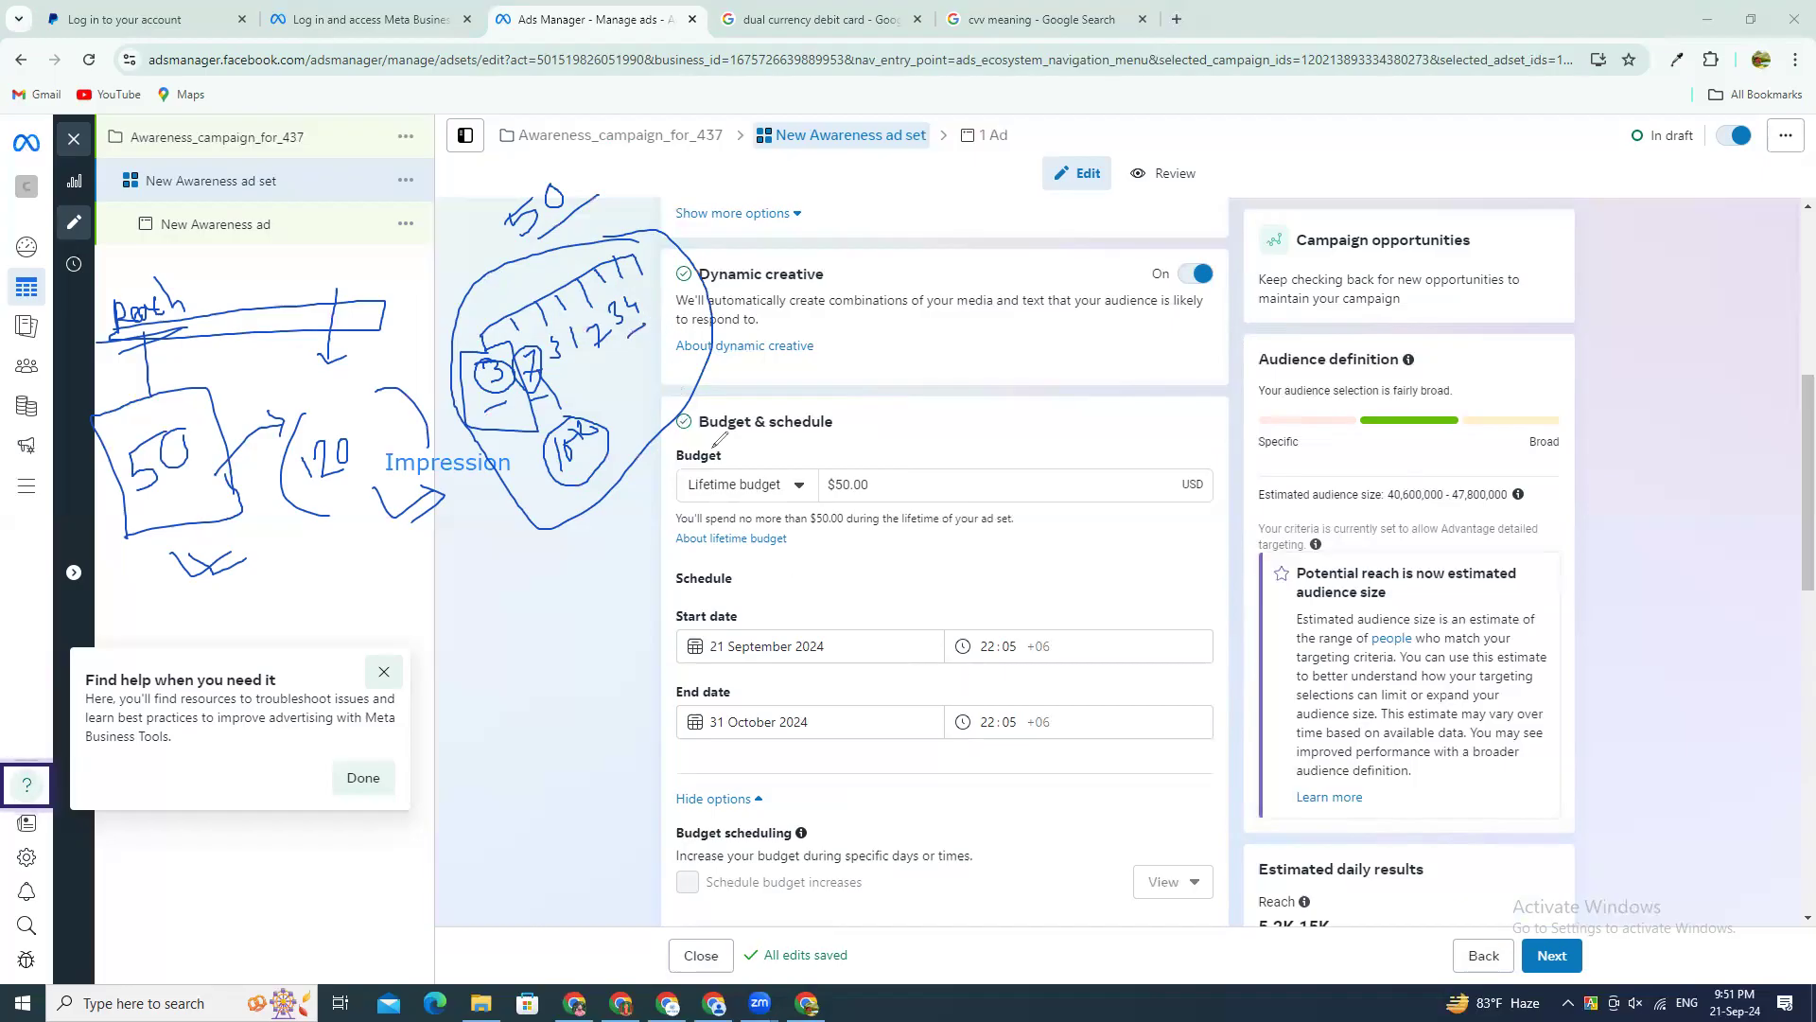
{"action": "mouse_move", "coordinate": [869, 461]}
{"action": "left_mouse_down"}
{"action": "mouse_move", "coordinate": [782, 478]}
{"action": "mouse_move", "coordinate": [863, 511]}
{"action": "mouse_move", "coordinate": [849, 464]}
{"action": "left_mouse_up"}
Step: Highlight the reach under Estimated daily results and switch the ad set's budget type to Daily budget
{"action": "scroll", "coordinate": [1302, 778], "scroll_direction": "down", "scroll_amount": 10}
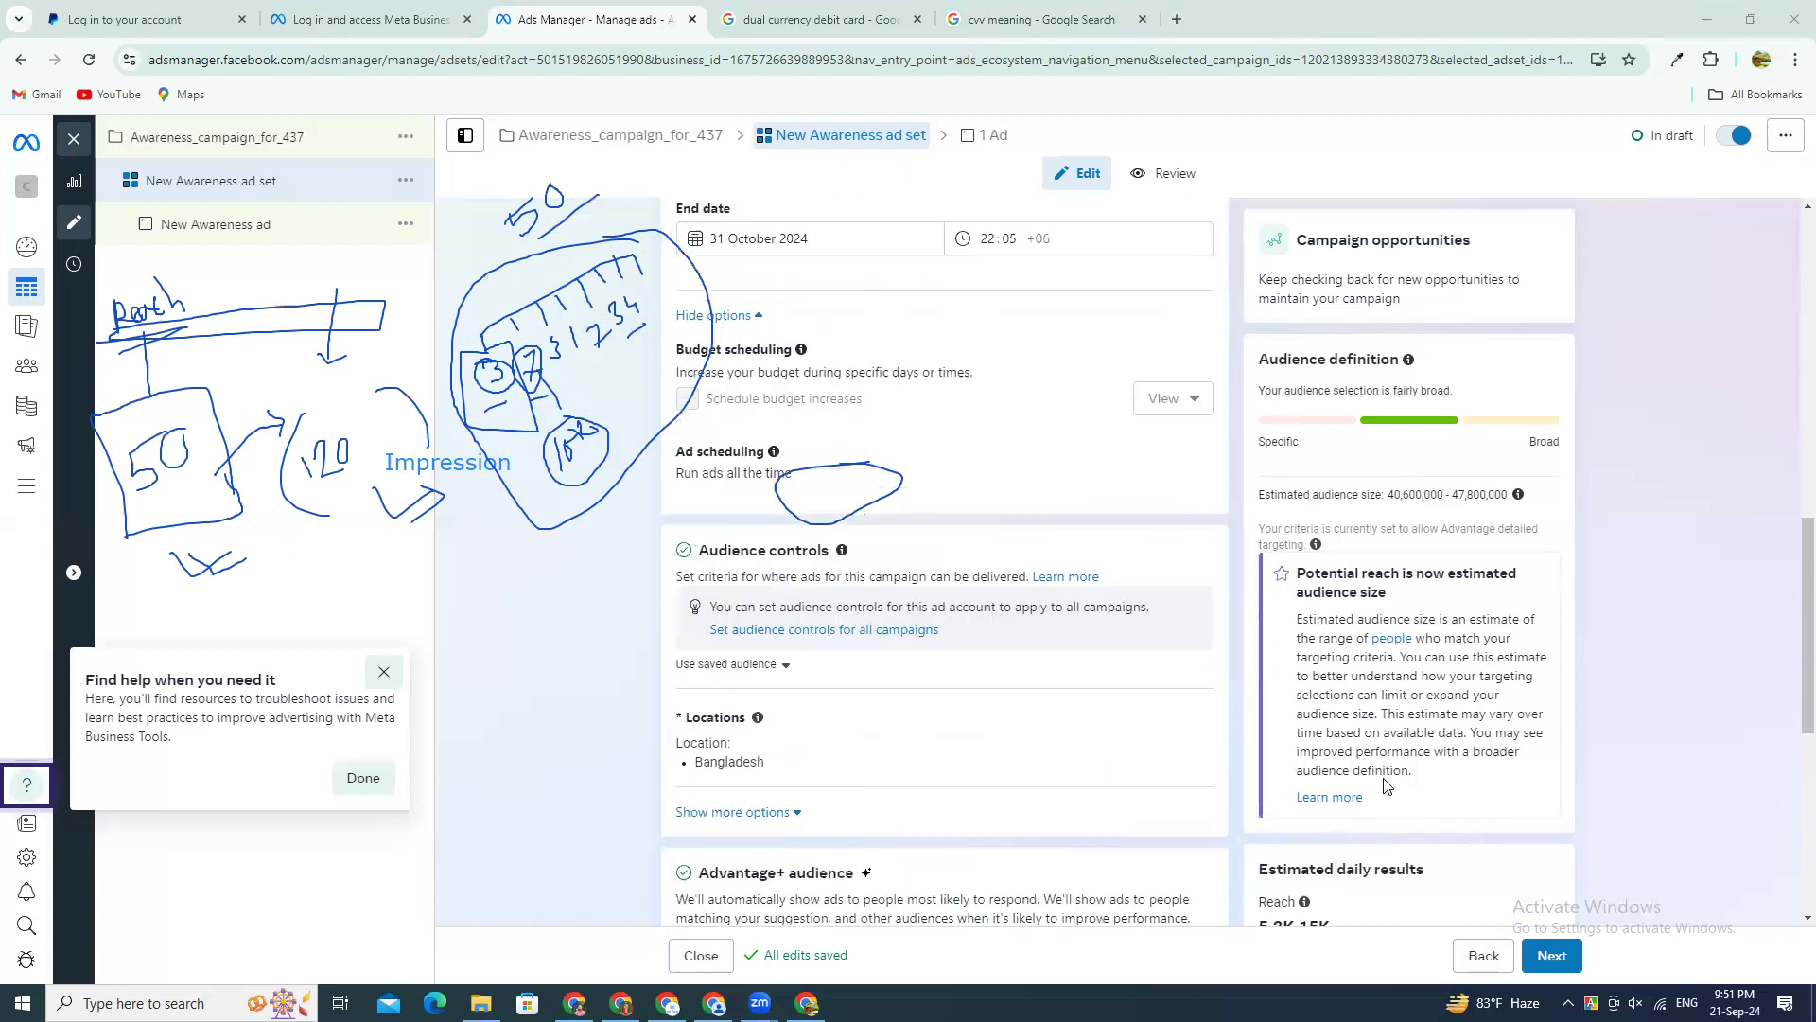
{"action": "double_click", "coordinate": [1293, 764]}
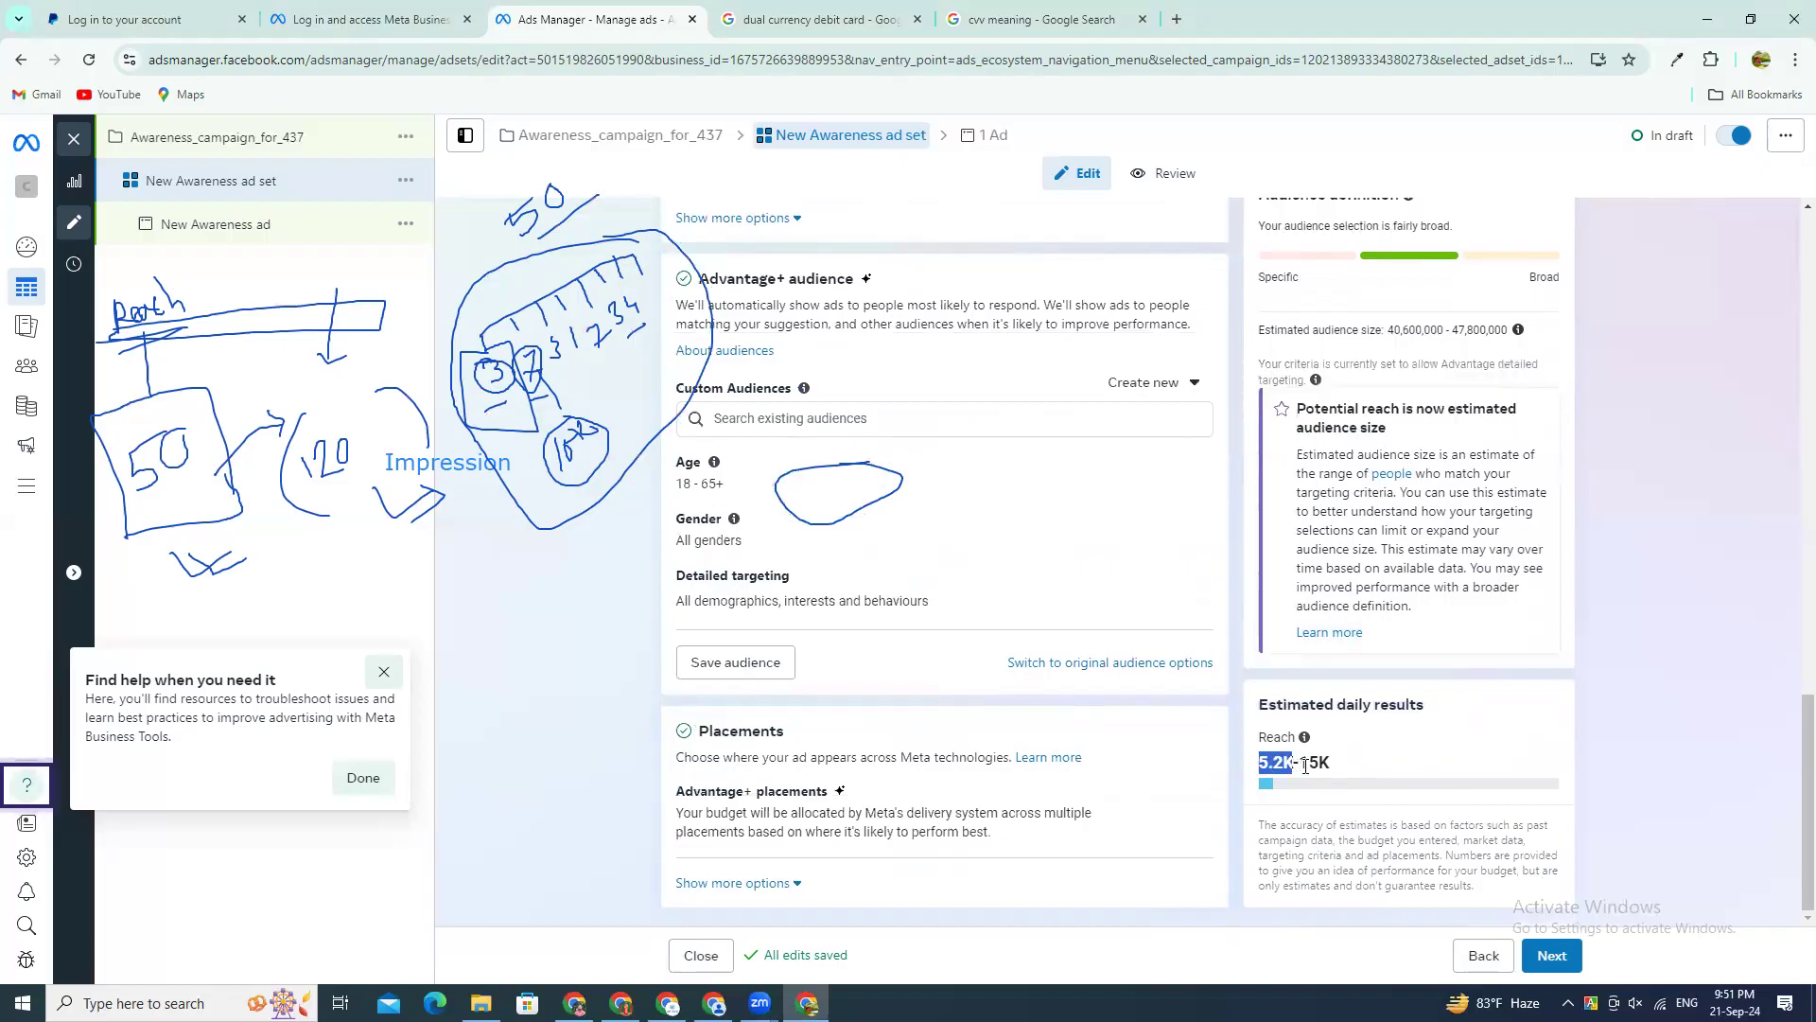
{"action": "scroll", "coordinate": [1221, 792], "scroll_direction": "up", "scroll_amount": 3}
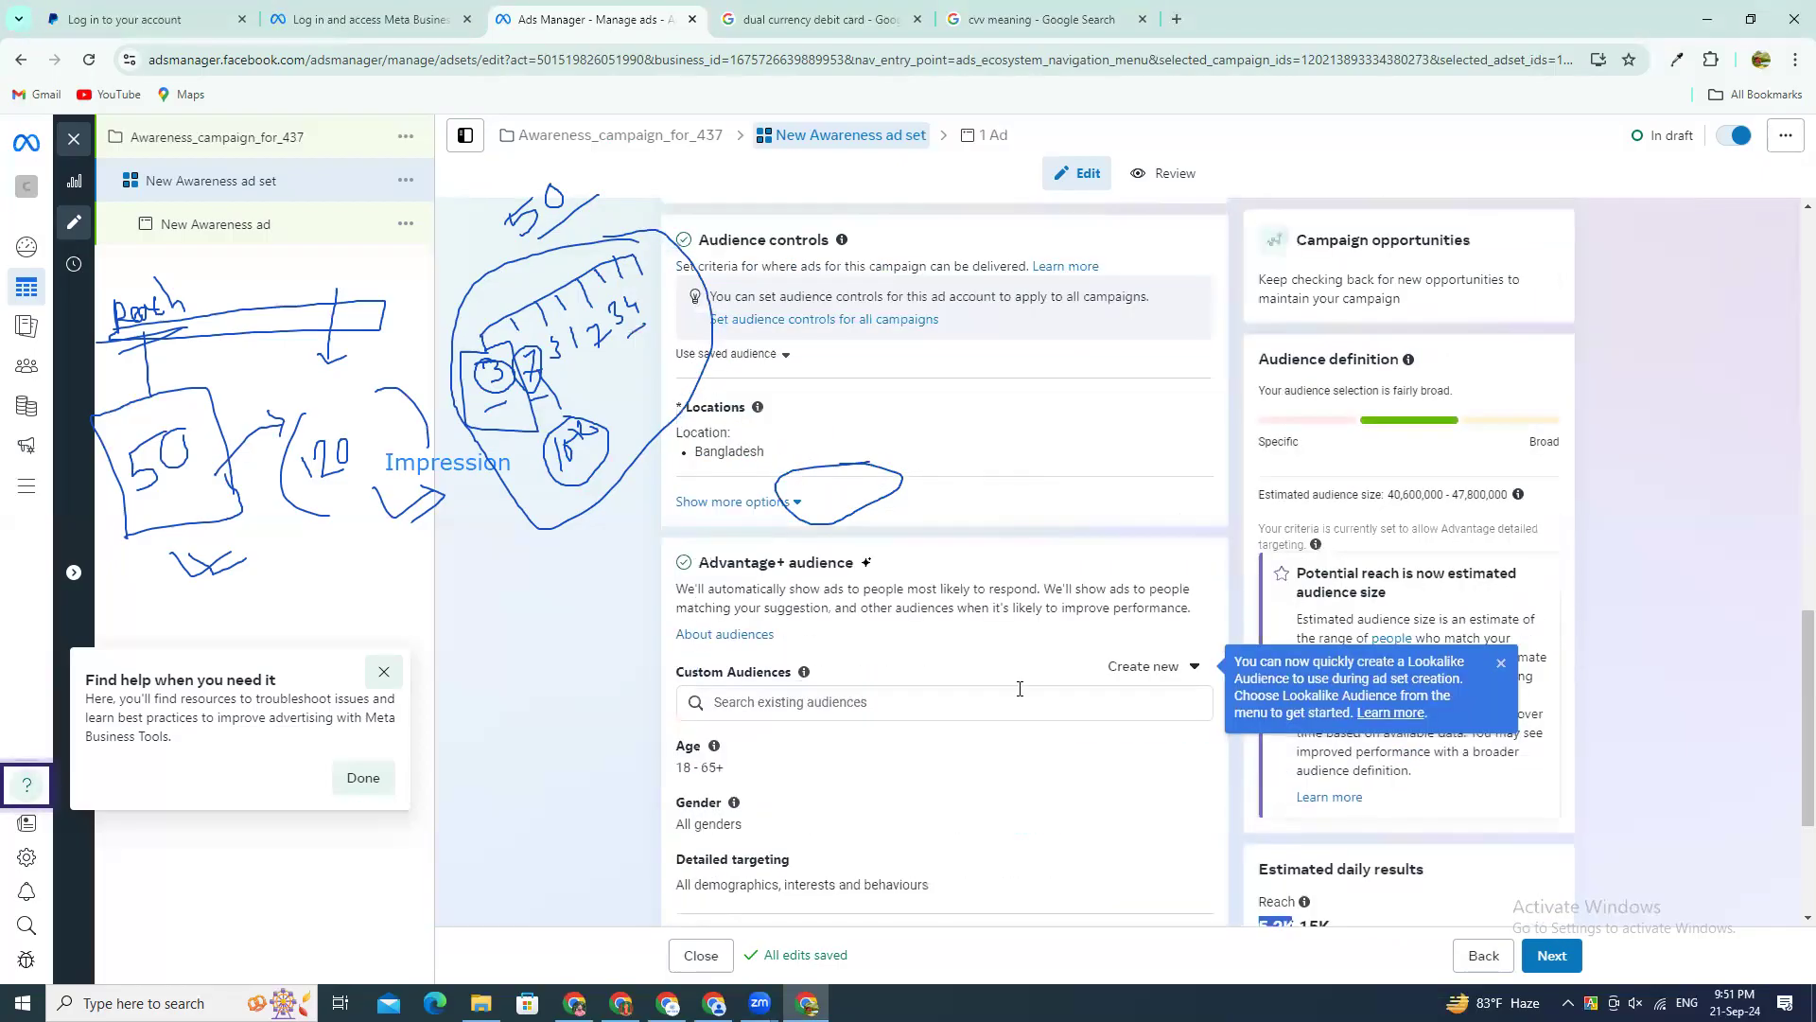
{"action": "scroll", "coordinate": [1019, 688], "scroll_direction": "up", "scroll_amount": 4}
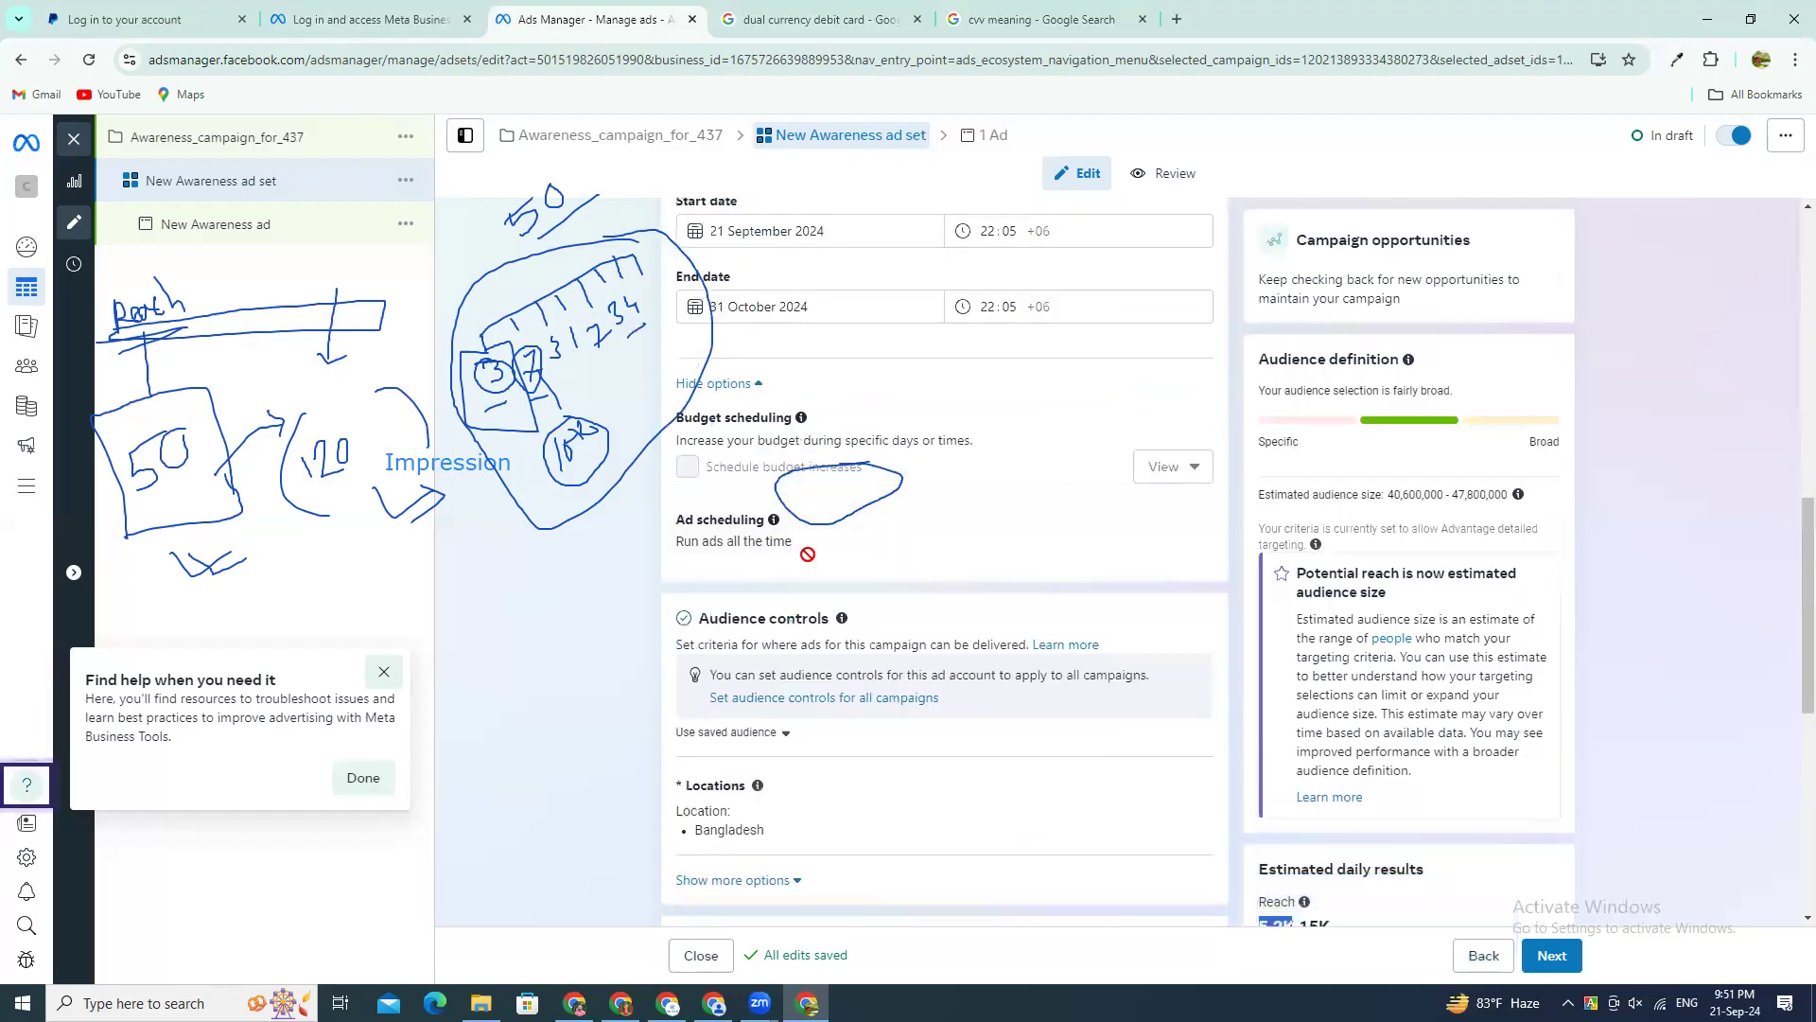
{"action": "scroll", "coordinate": [807, 553], "scroll_direction": "up", "scroll_amount": 4}
{"action": "left_click", "coordinate": [762, 454]}
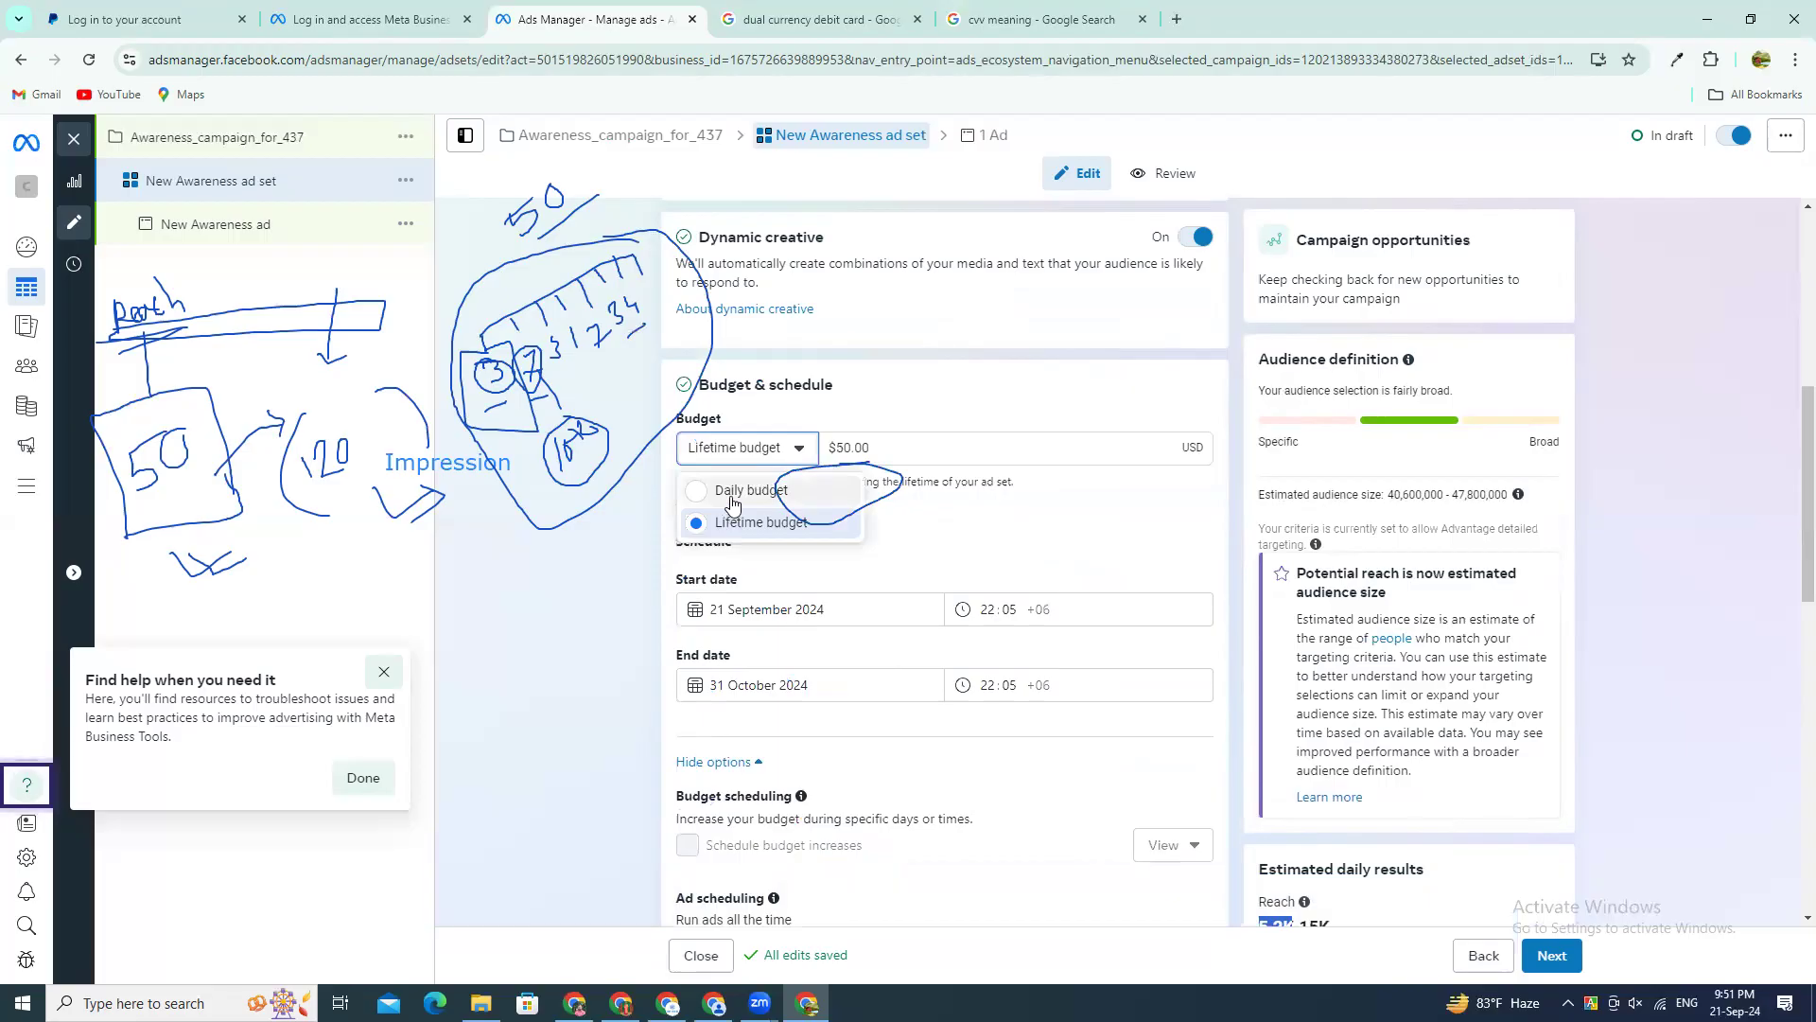
{"action": "left_click", "coordinate": [736, 503]}
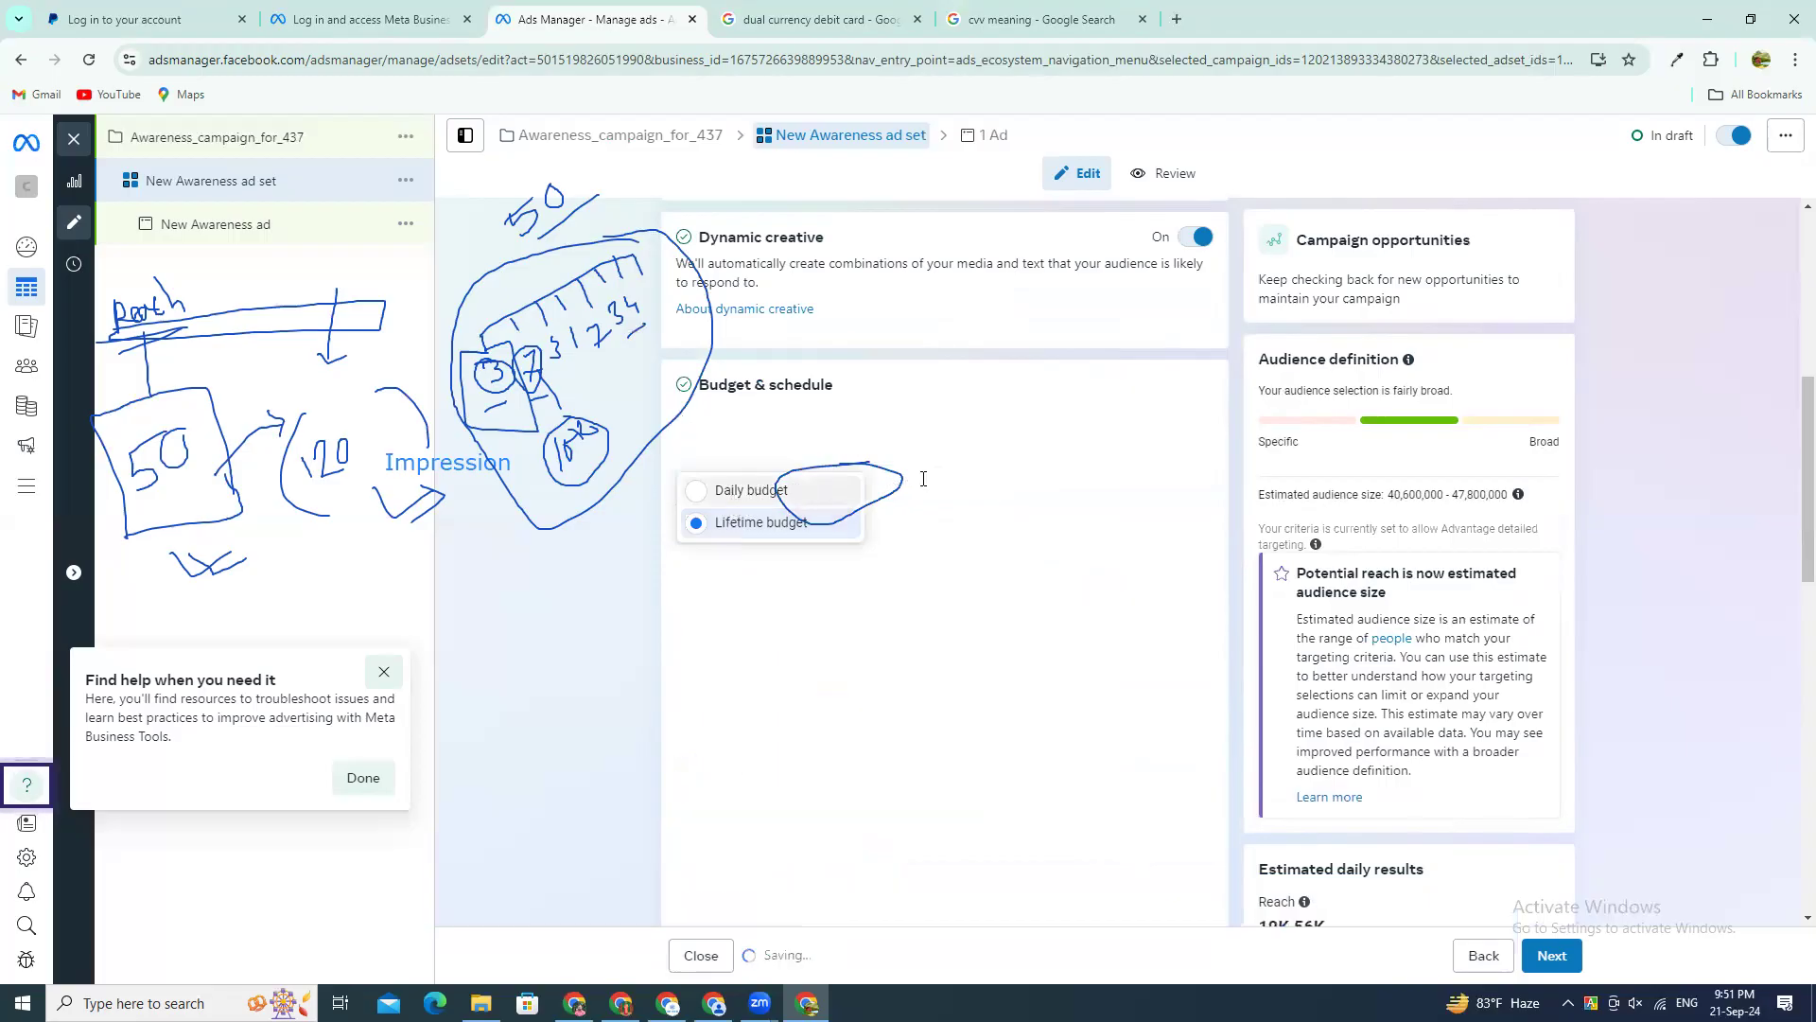
{"action": "left_click_drag", "start_coordinate": [872, 452], "coordinate": [729, 445]}
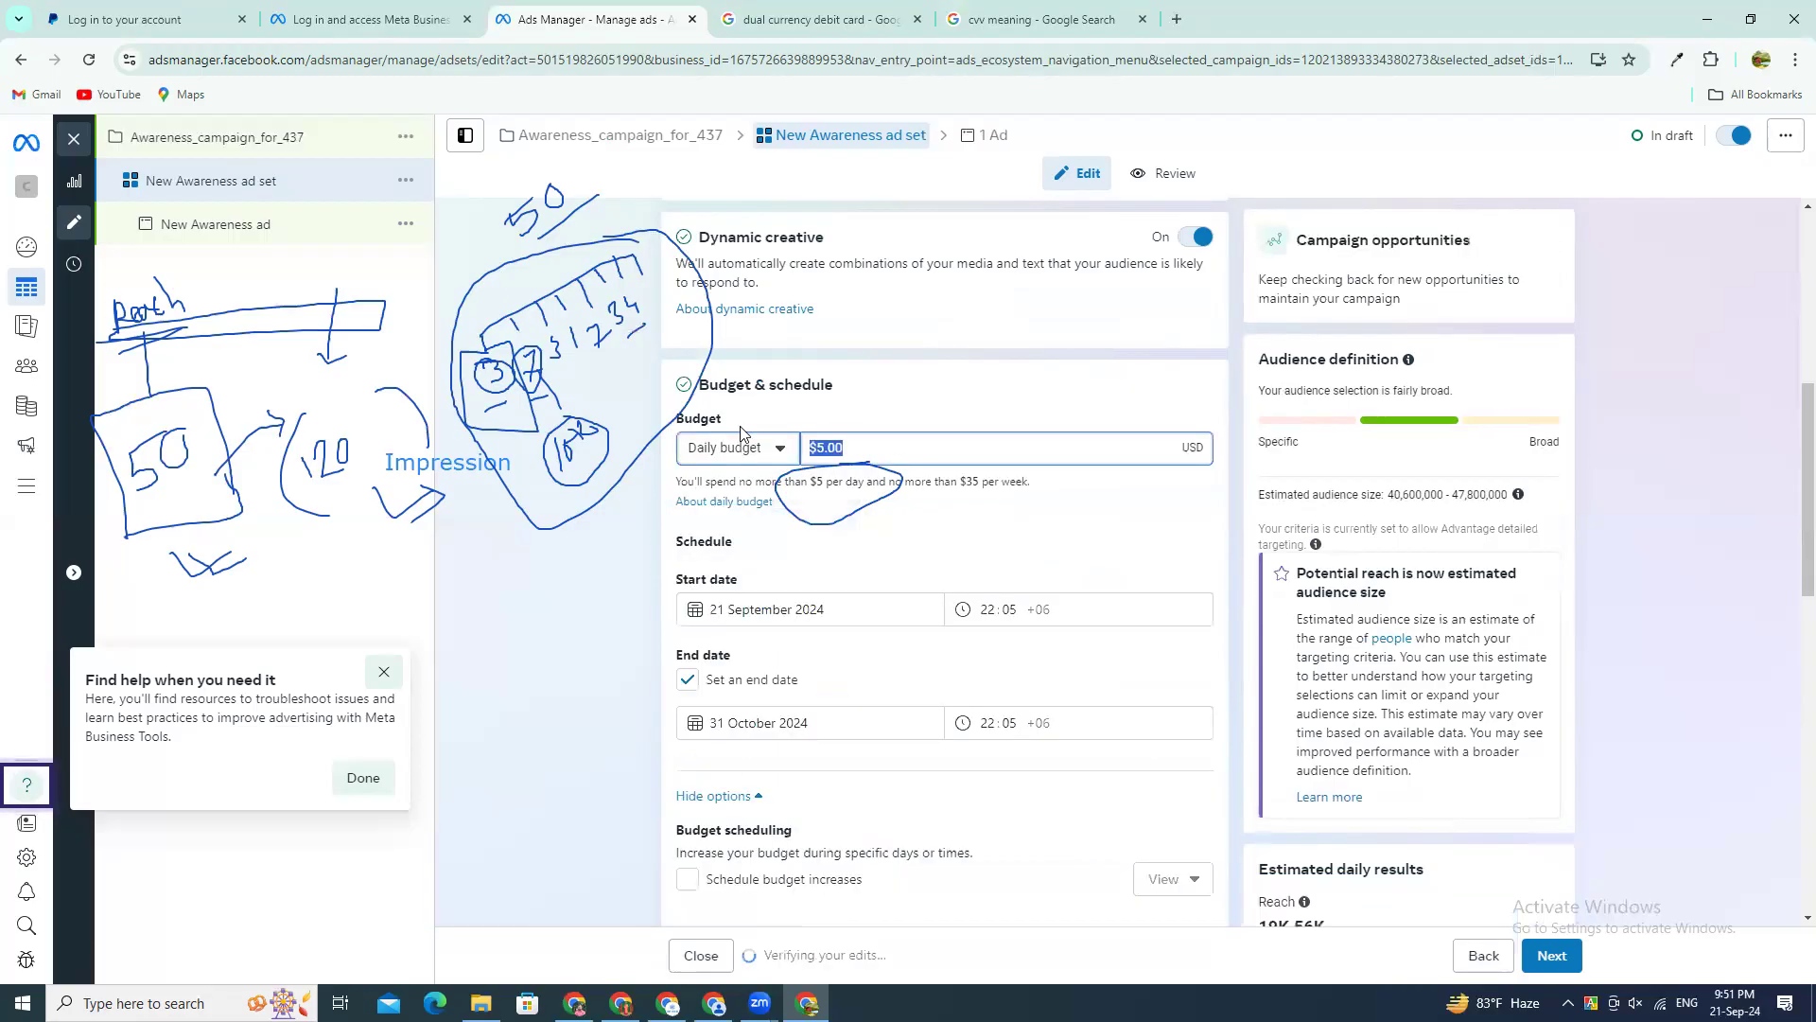
{"action": "left_click", "coordinate": [619, 490]}
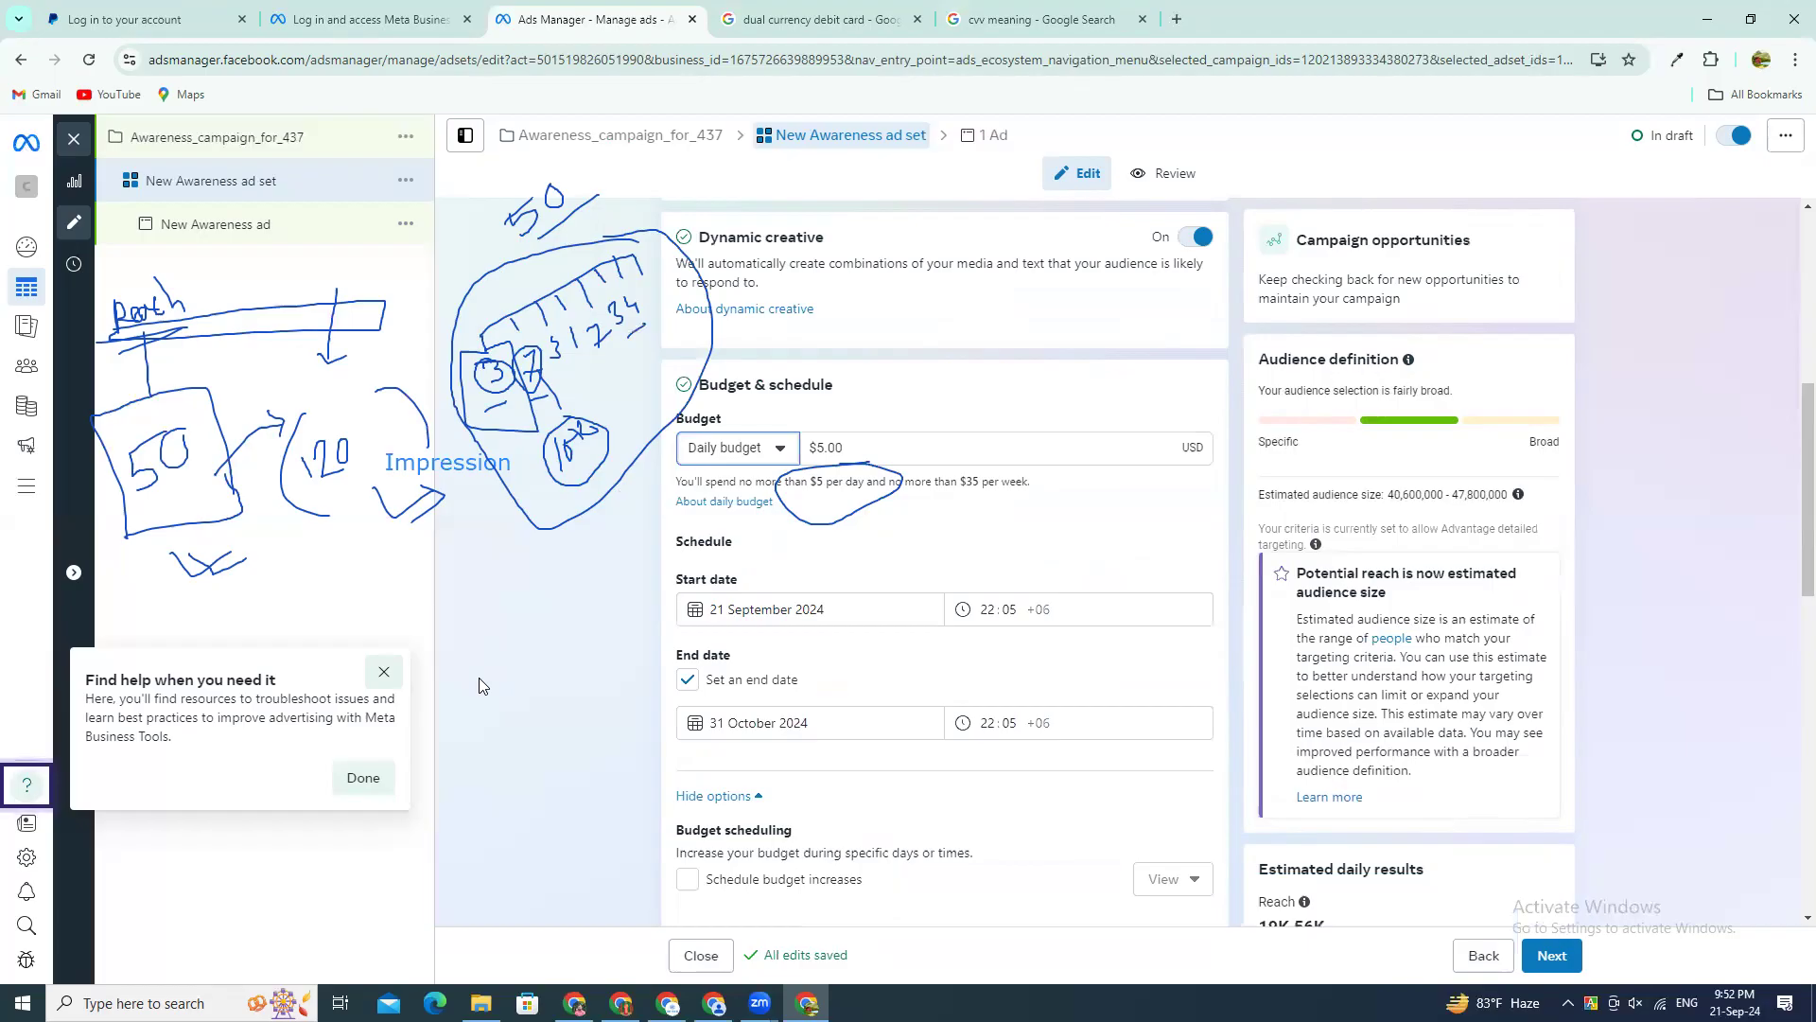
Step: Replace Bangladesh with Uganda as the ad set's audience location and highlight the estimated daily reach
{"action": "scroll", "coordinate": [1050, 723], "scroll_direction": "down", "scroll_amount": 1}
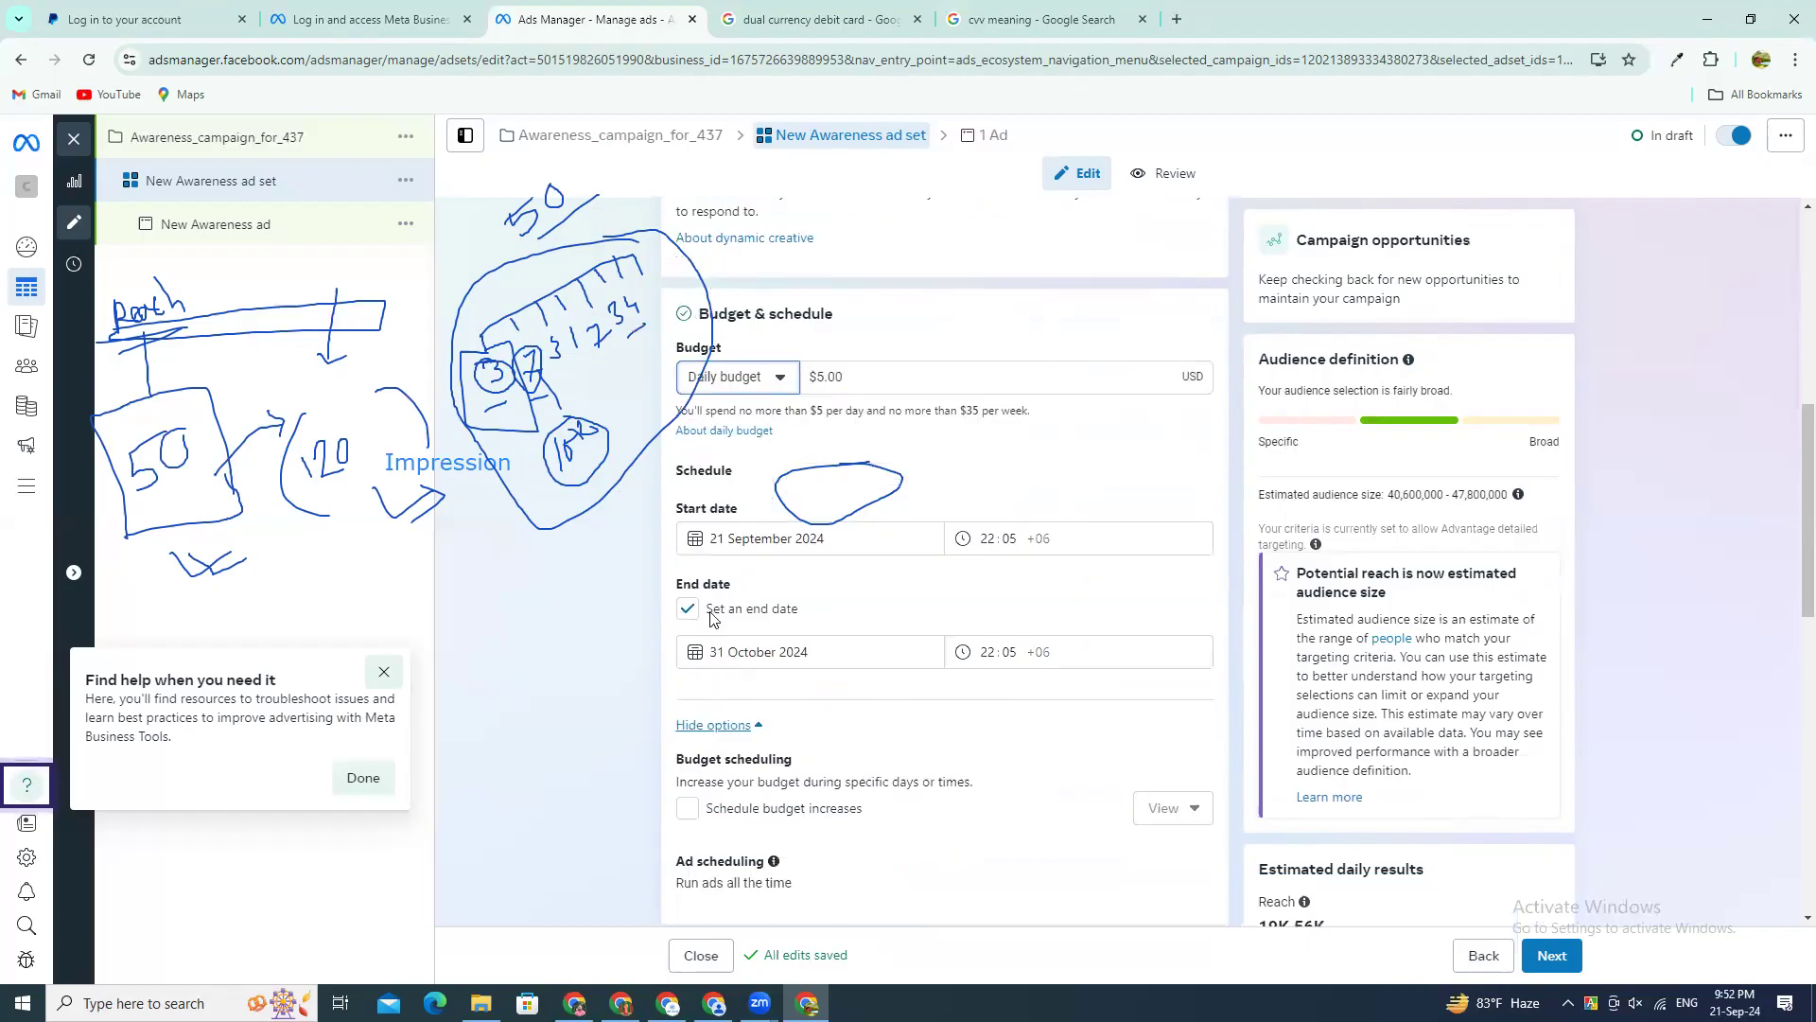
{"action": "scroll", "coordinate": [821, 670], "scroll_direction": "down", "scroll_amount": 2}
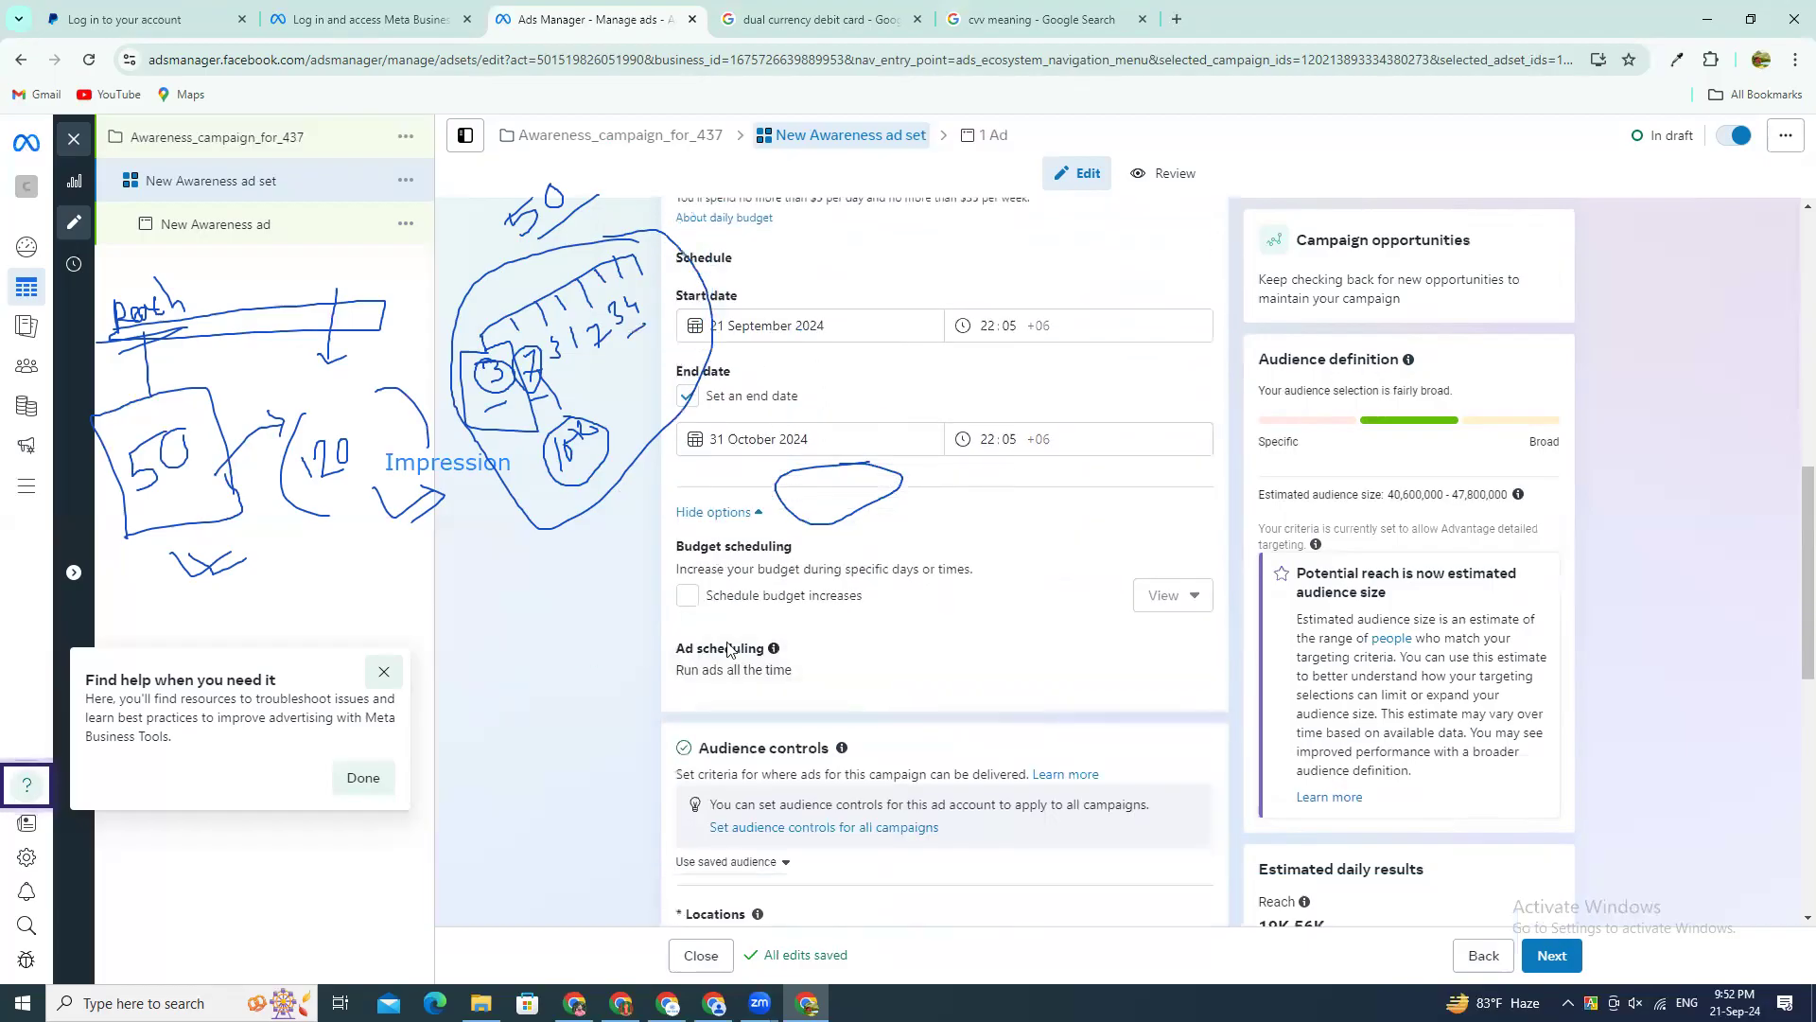
{"action": "scroll", "coordinate": [733, 605], "scroll_direction": "down", "scroll_amount": 3}
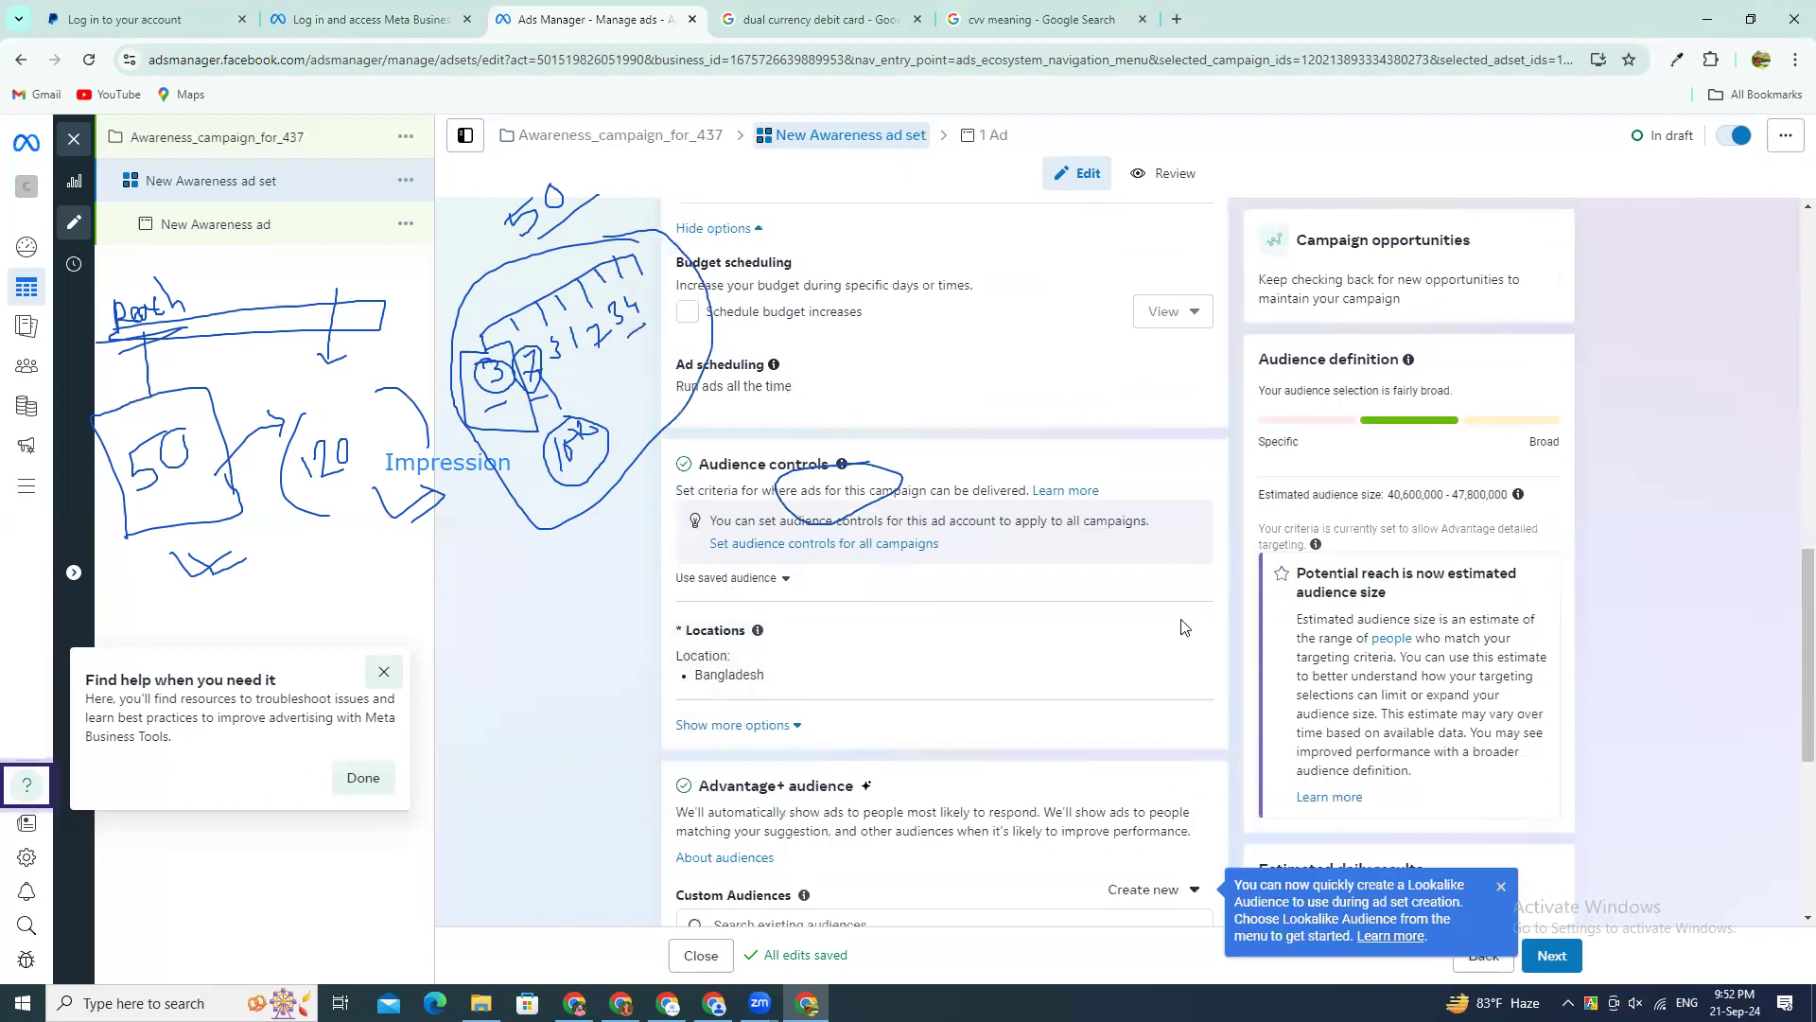
{"action": "left_click", "coordinate": [1188, 638]}
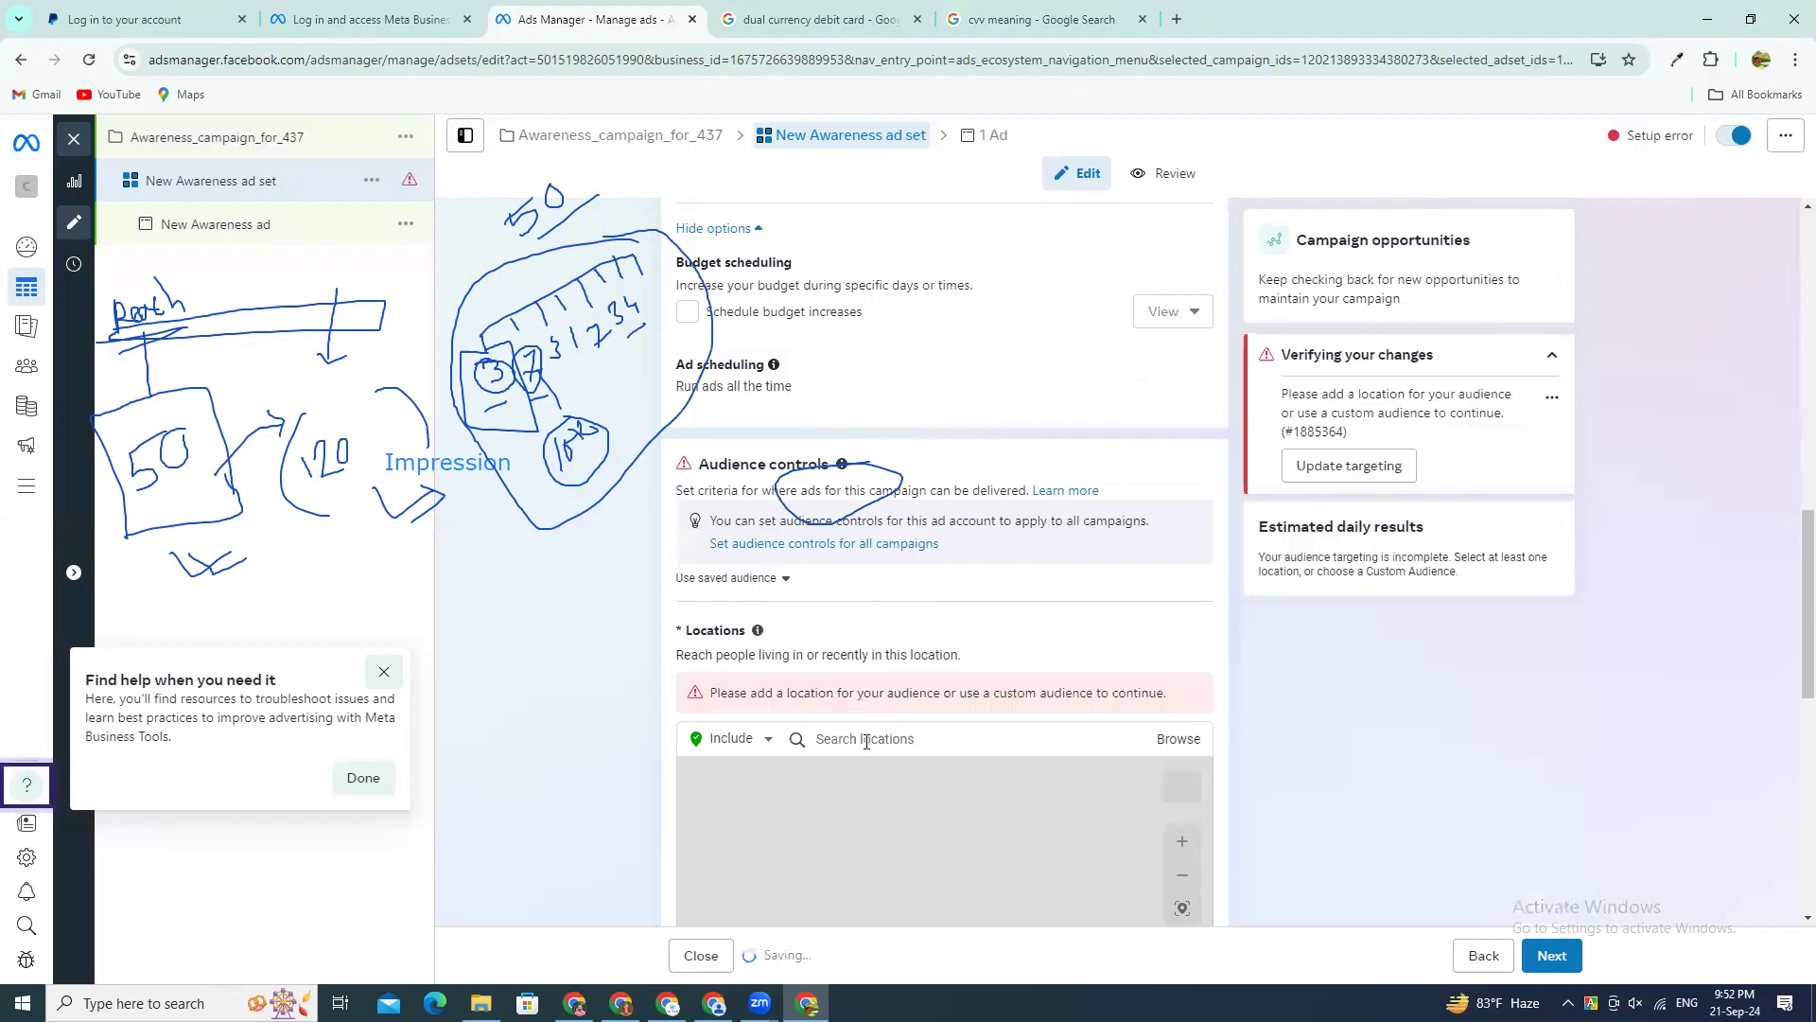
{"action": "left_click", "coordinate": [878, 742]}
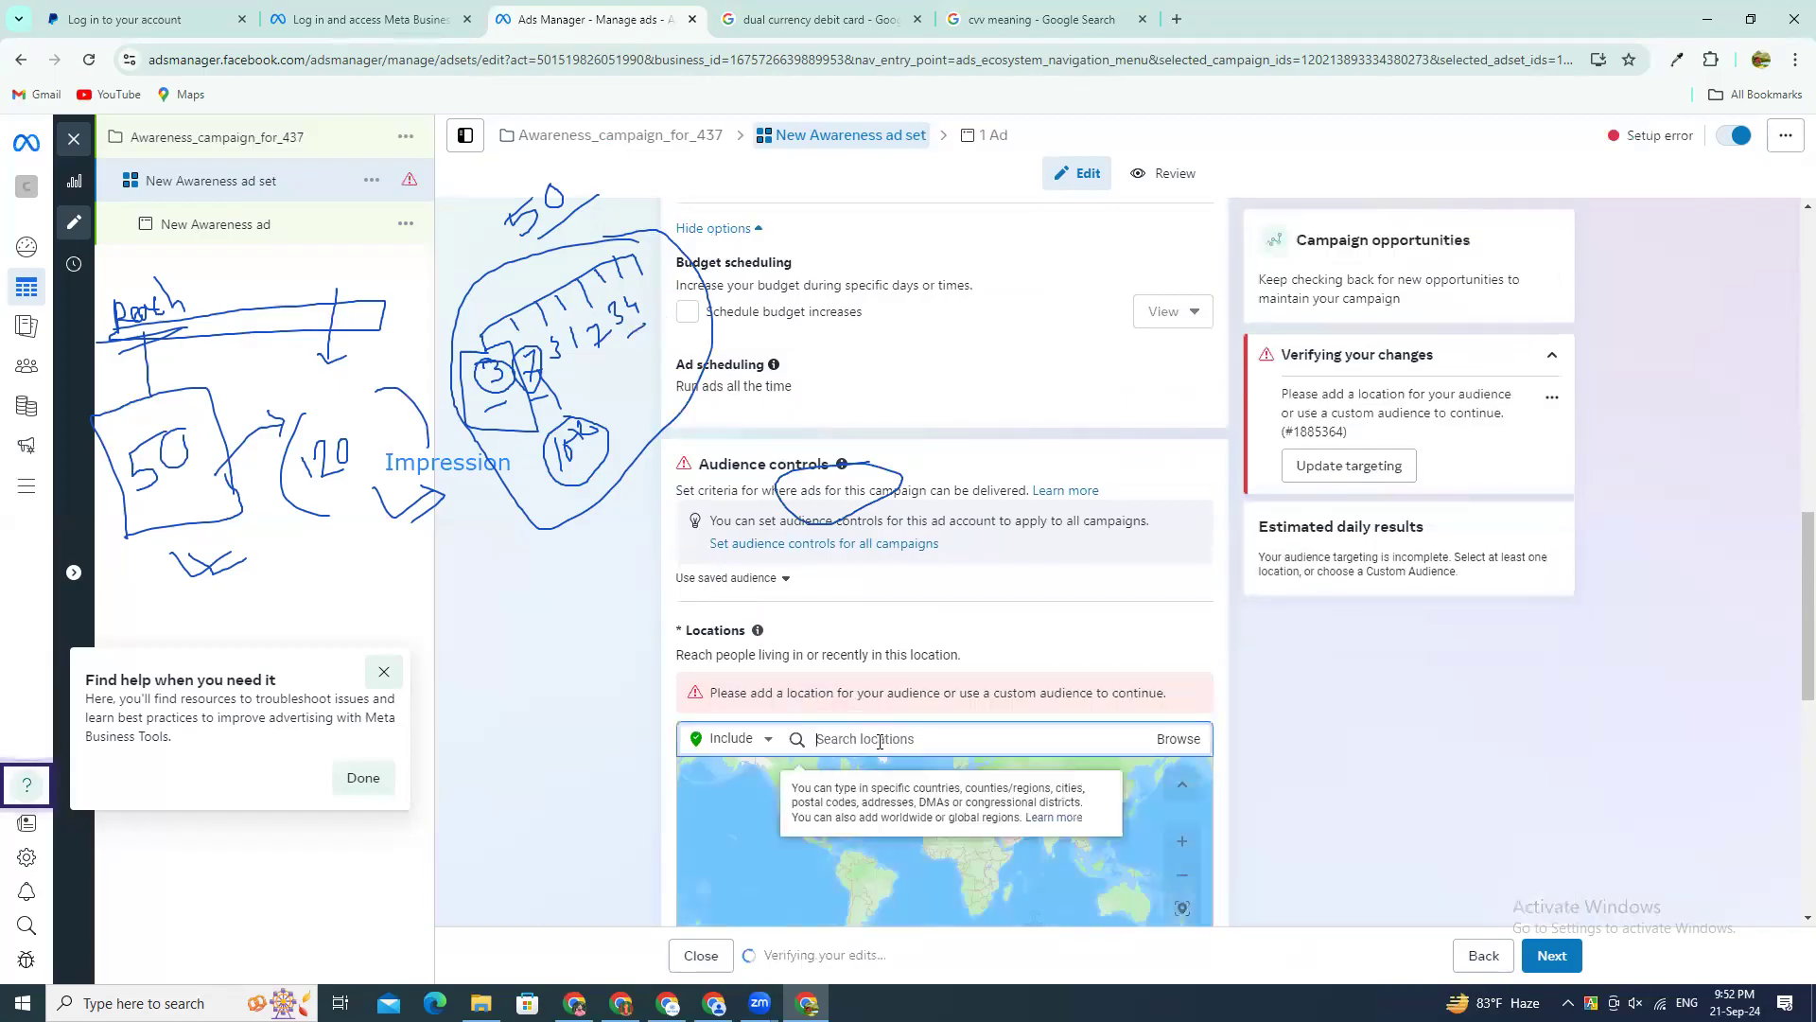
{"action": "type", "text": "uganda"}
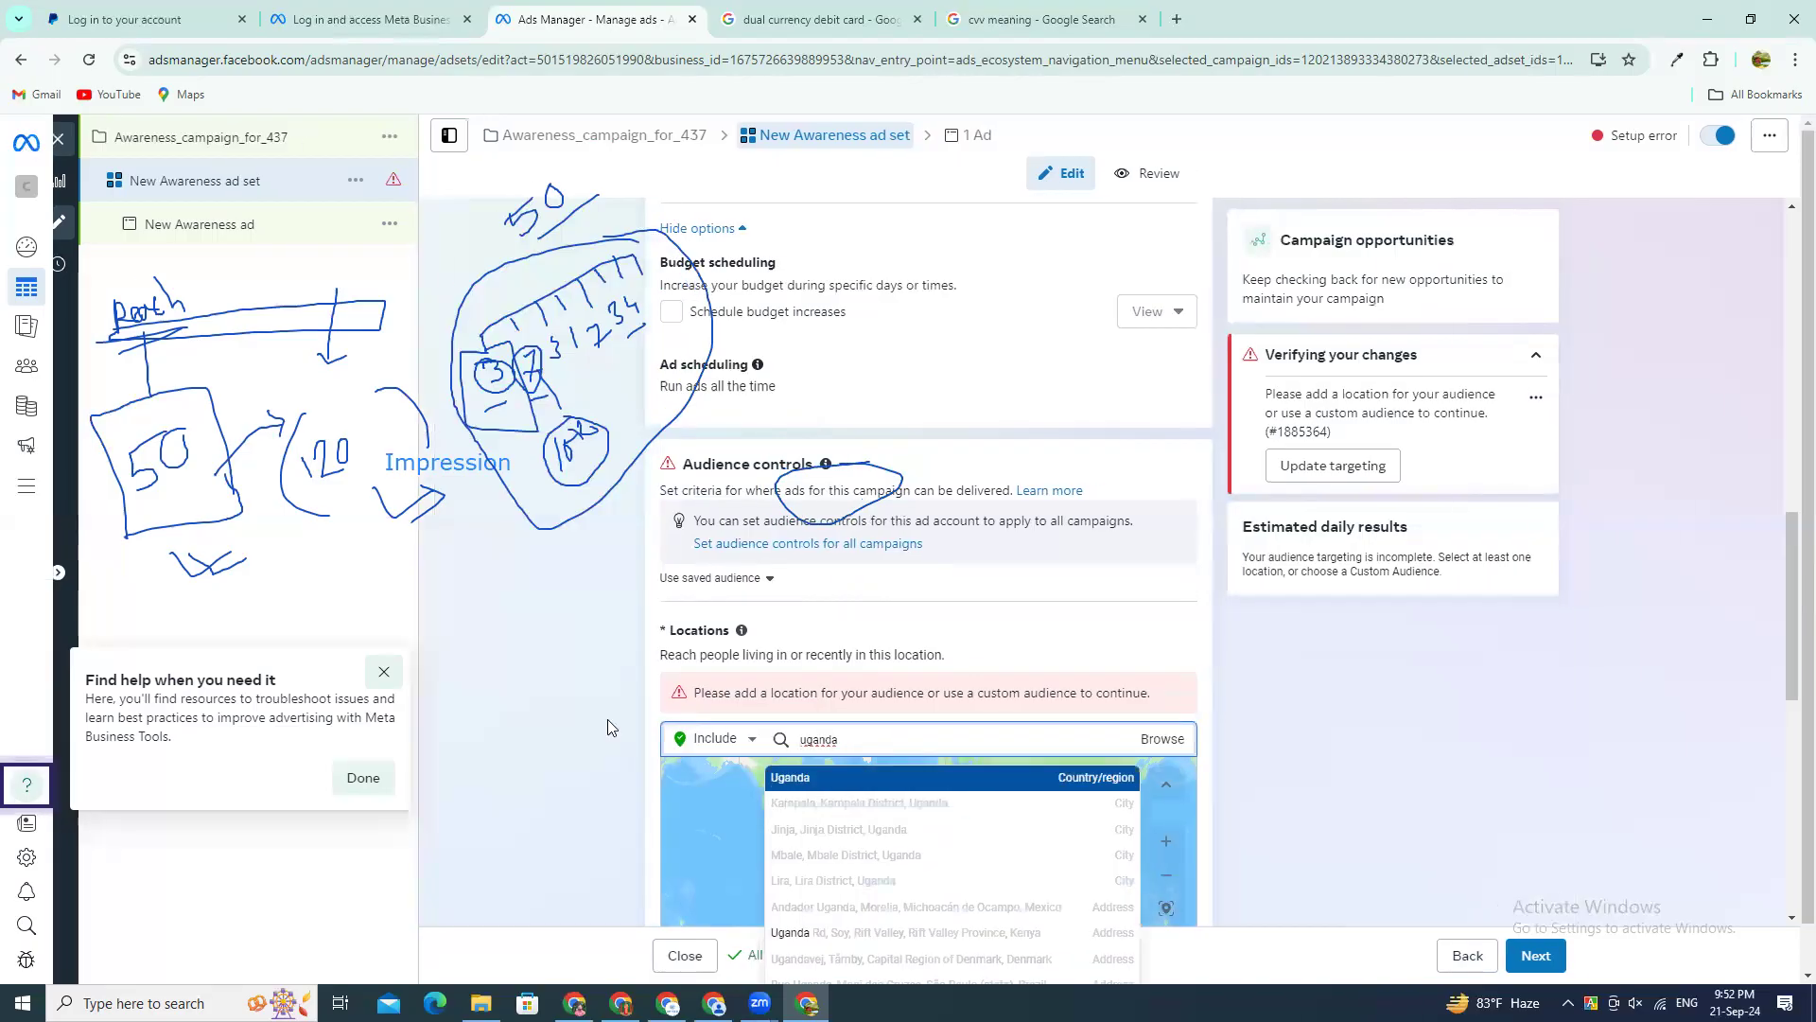
{"action": "key", "text": "Return"}
{"action": "scroll", "coordinate": [1437, 693], "scroll_direction": "down", "scroll_amount": 5}
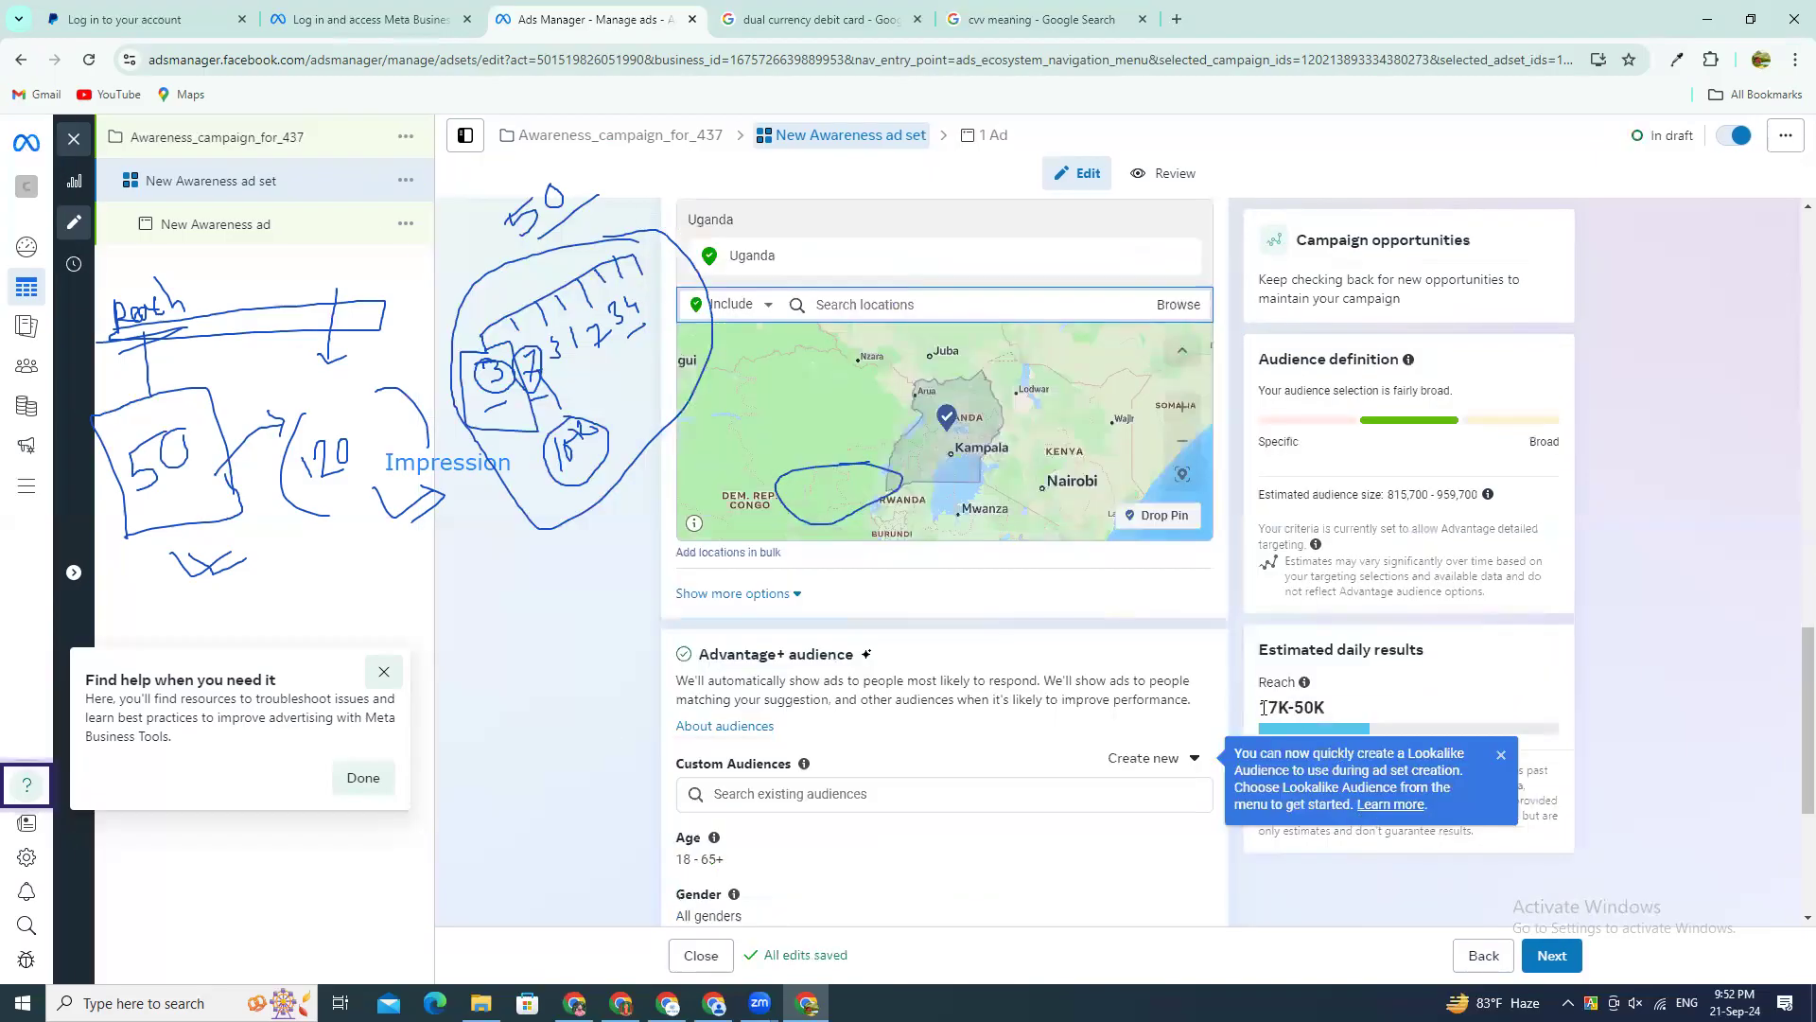
{"action": "left_click_drag", "start_coordinate": [1269, 708], "coordinate": [1294, 707]}
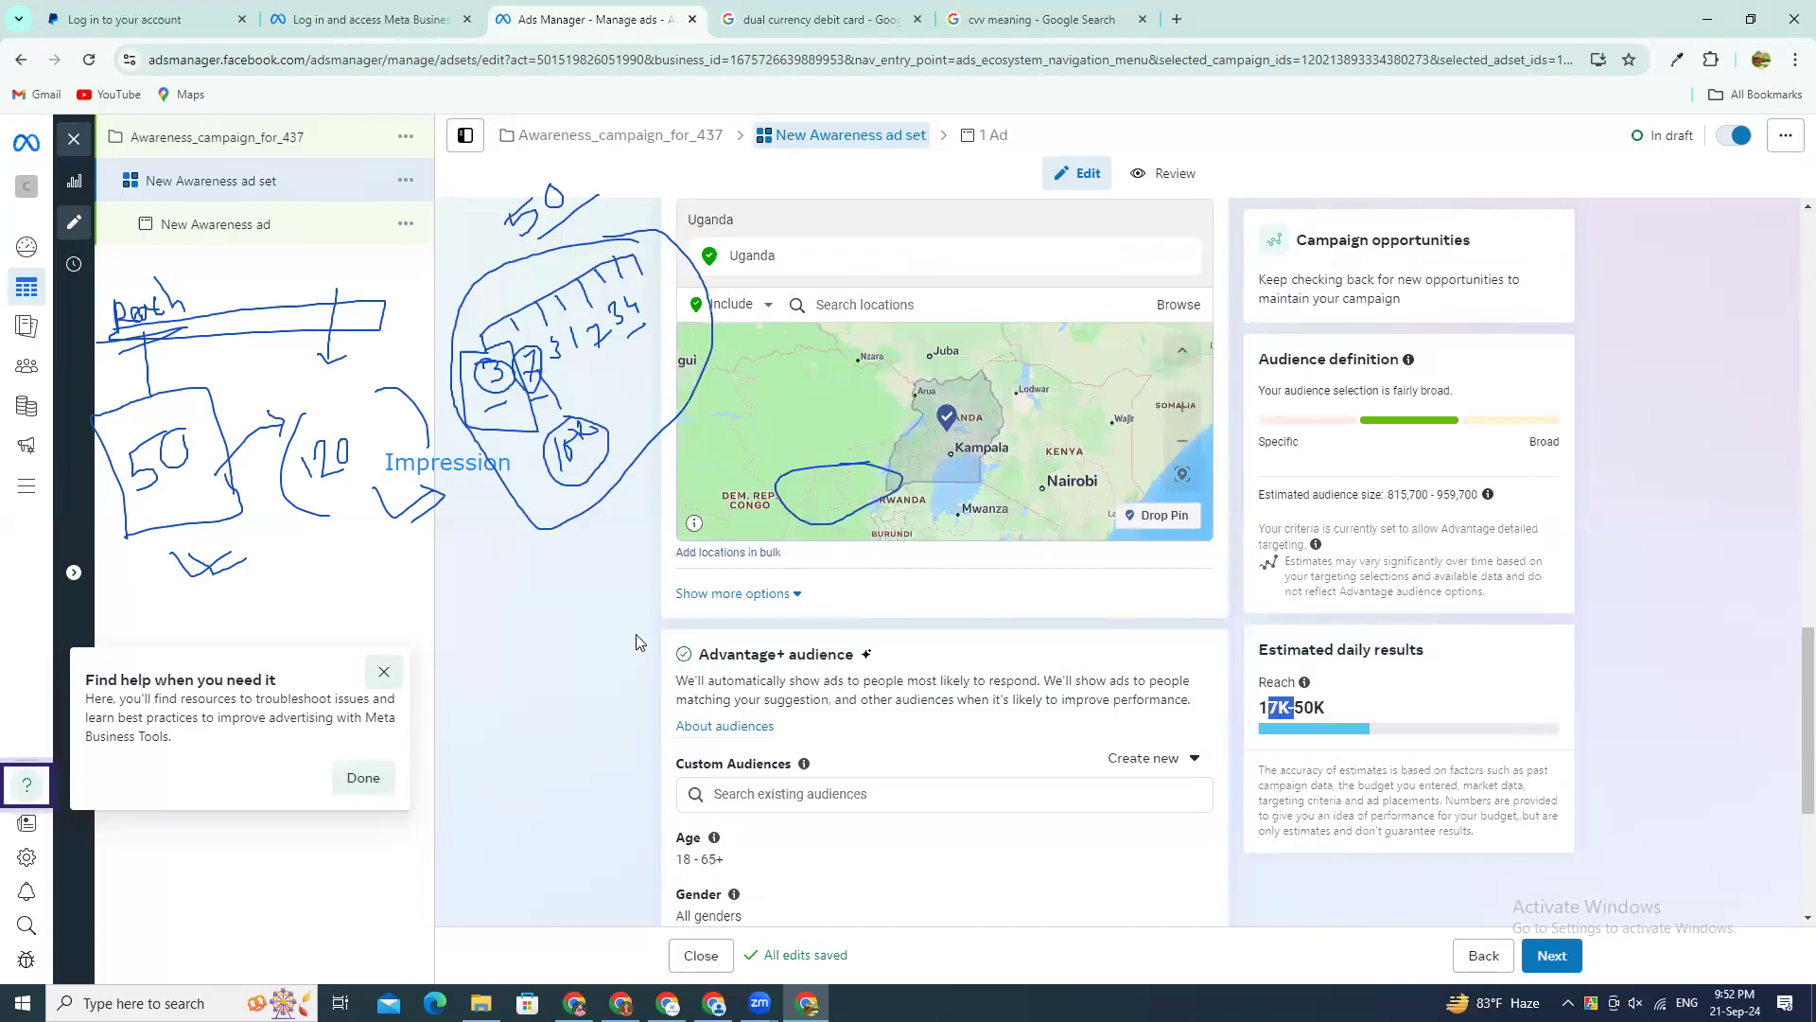
Step: Add United States to the ad set's audience locations and highlight the estimated daily reach
{"action": "scroll", "coordinate": [889, 648], "scroll_direction": "up", "scroll_amount": 1}
{"action": "scroll", "coordinate": [879, 511], "scroll_direction": "up", "scroll_amount": 3}
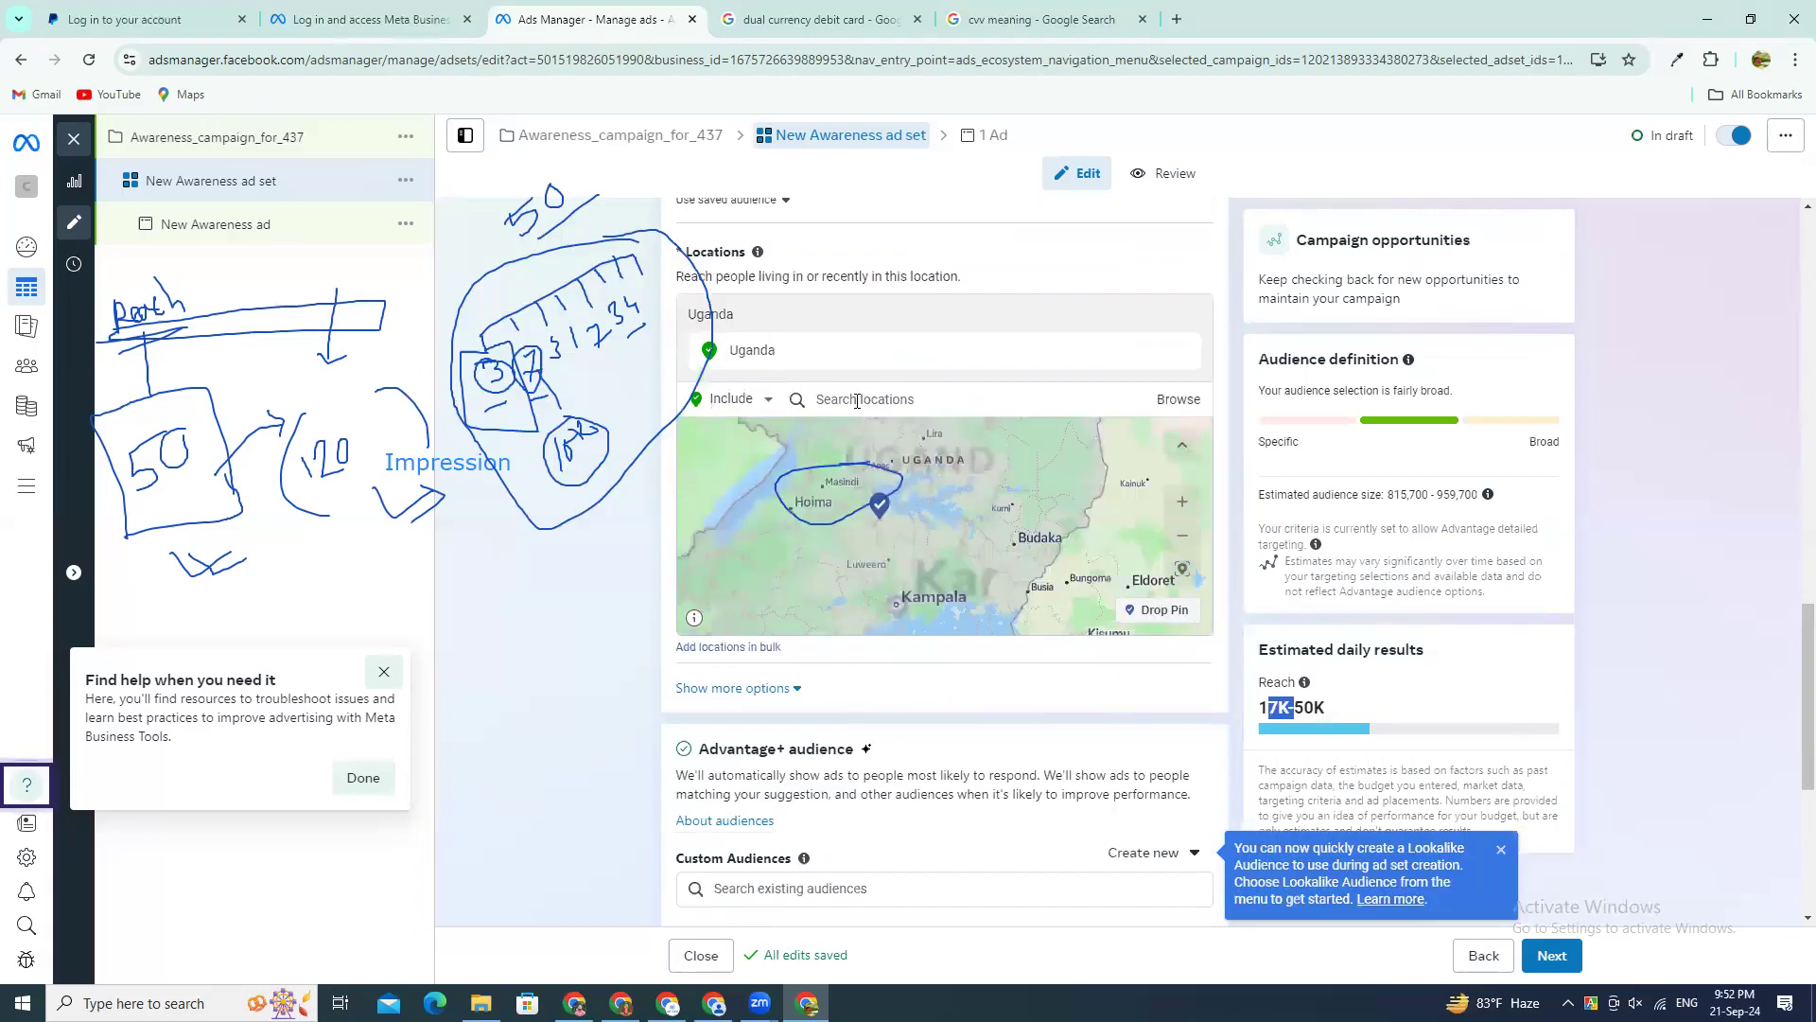
{"action": "left_click", "coordinate": [857, 399]}
{"action": "type", "text": "uda"}
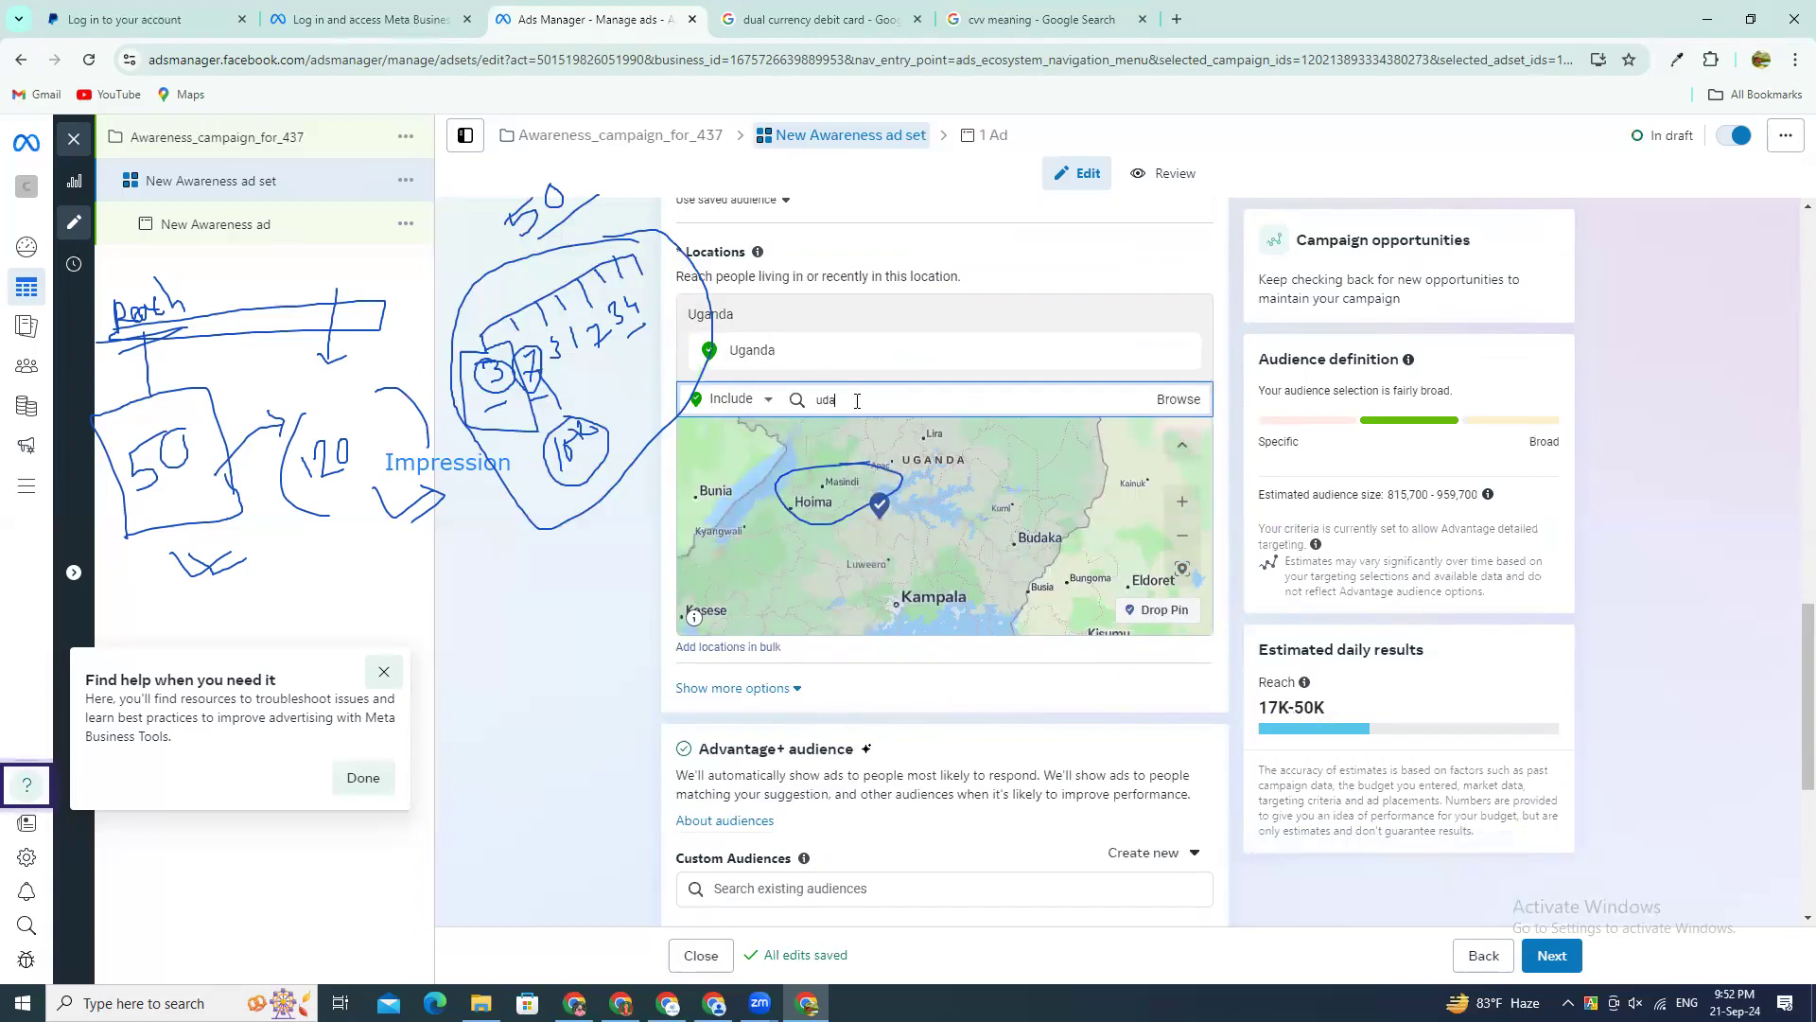
{"action": "key", "text": "BackSpace"}
{"action": "key", "text": "BackSpace"}
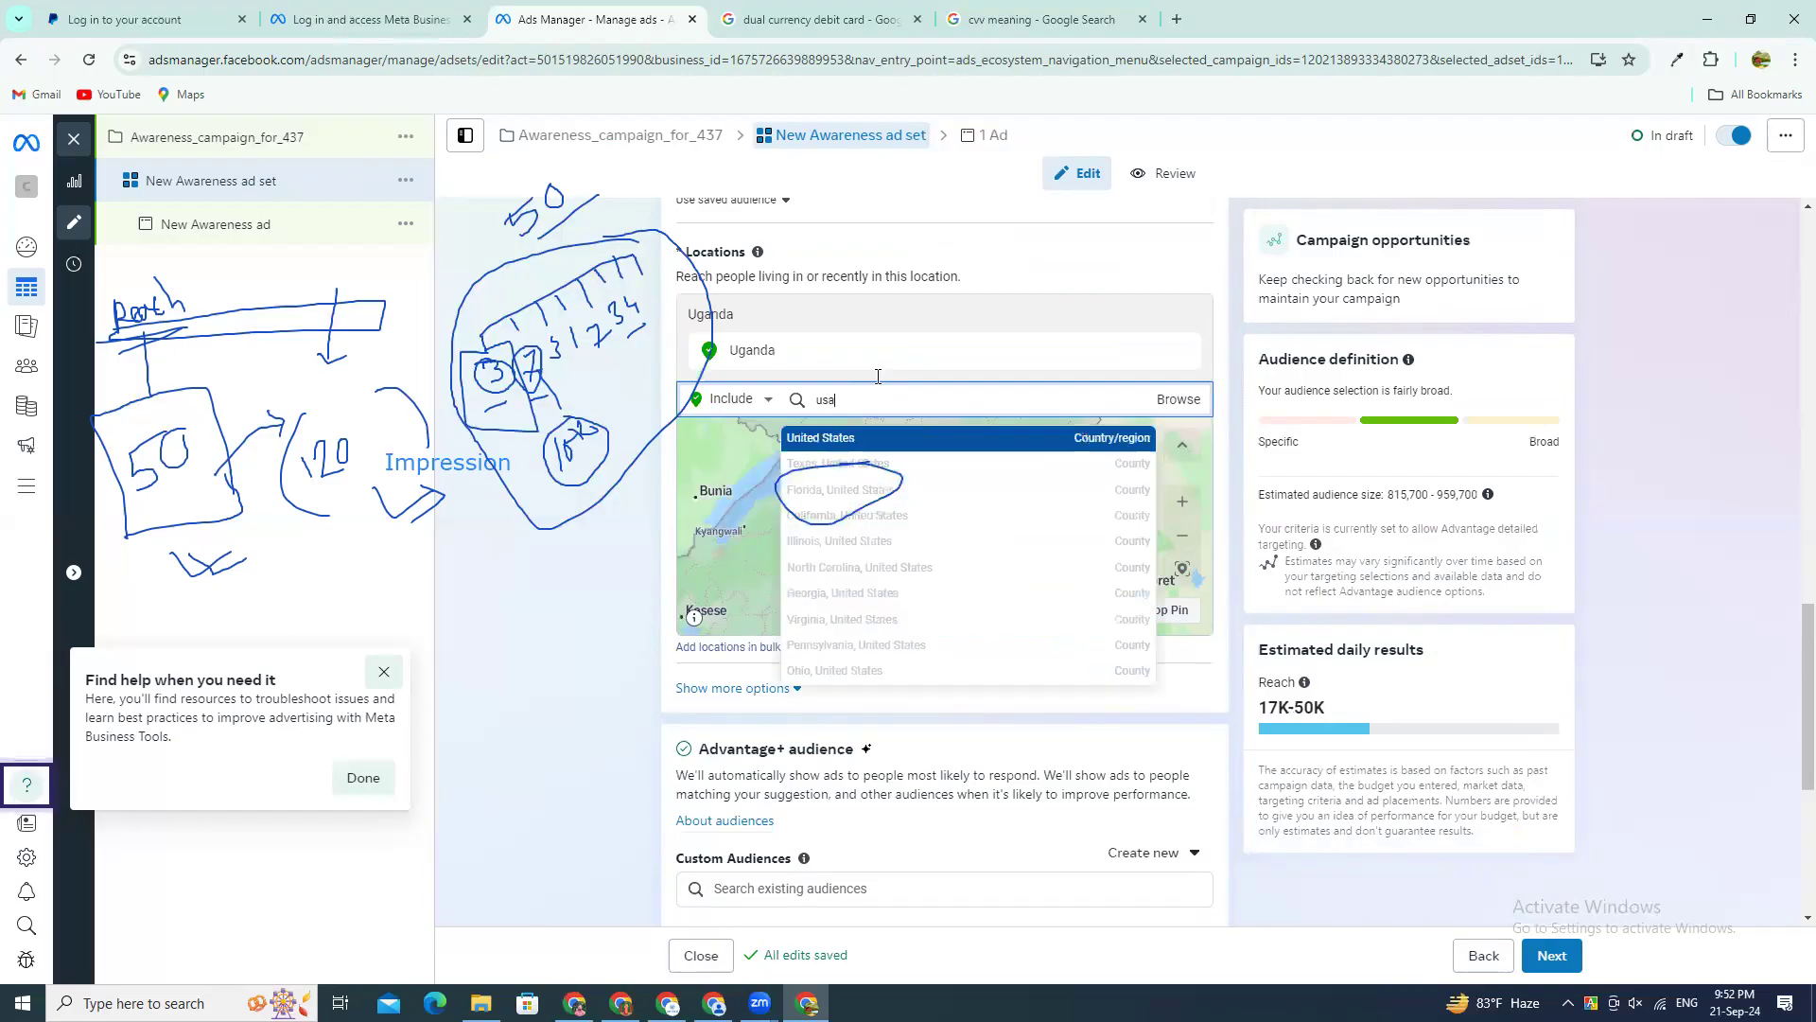
{"action": "left_click", "coordinate": [879, 452]}
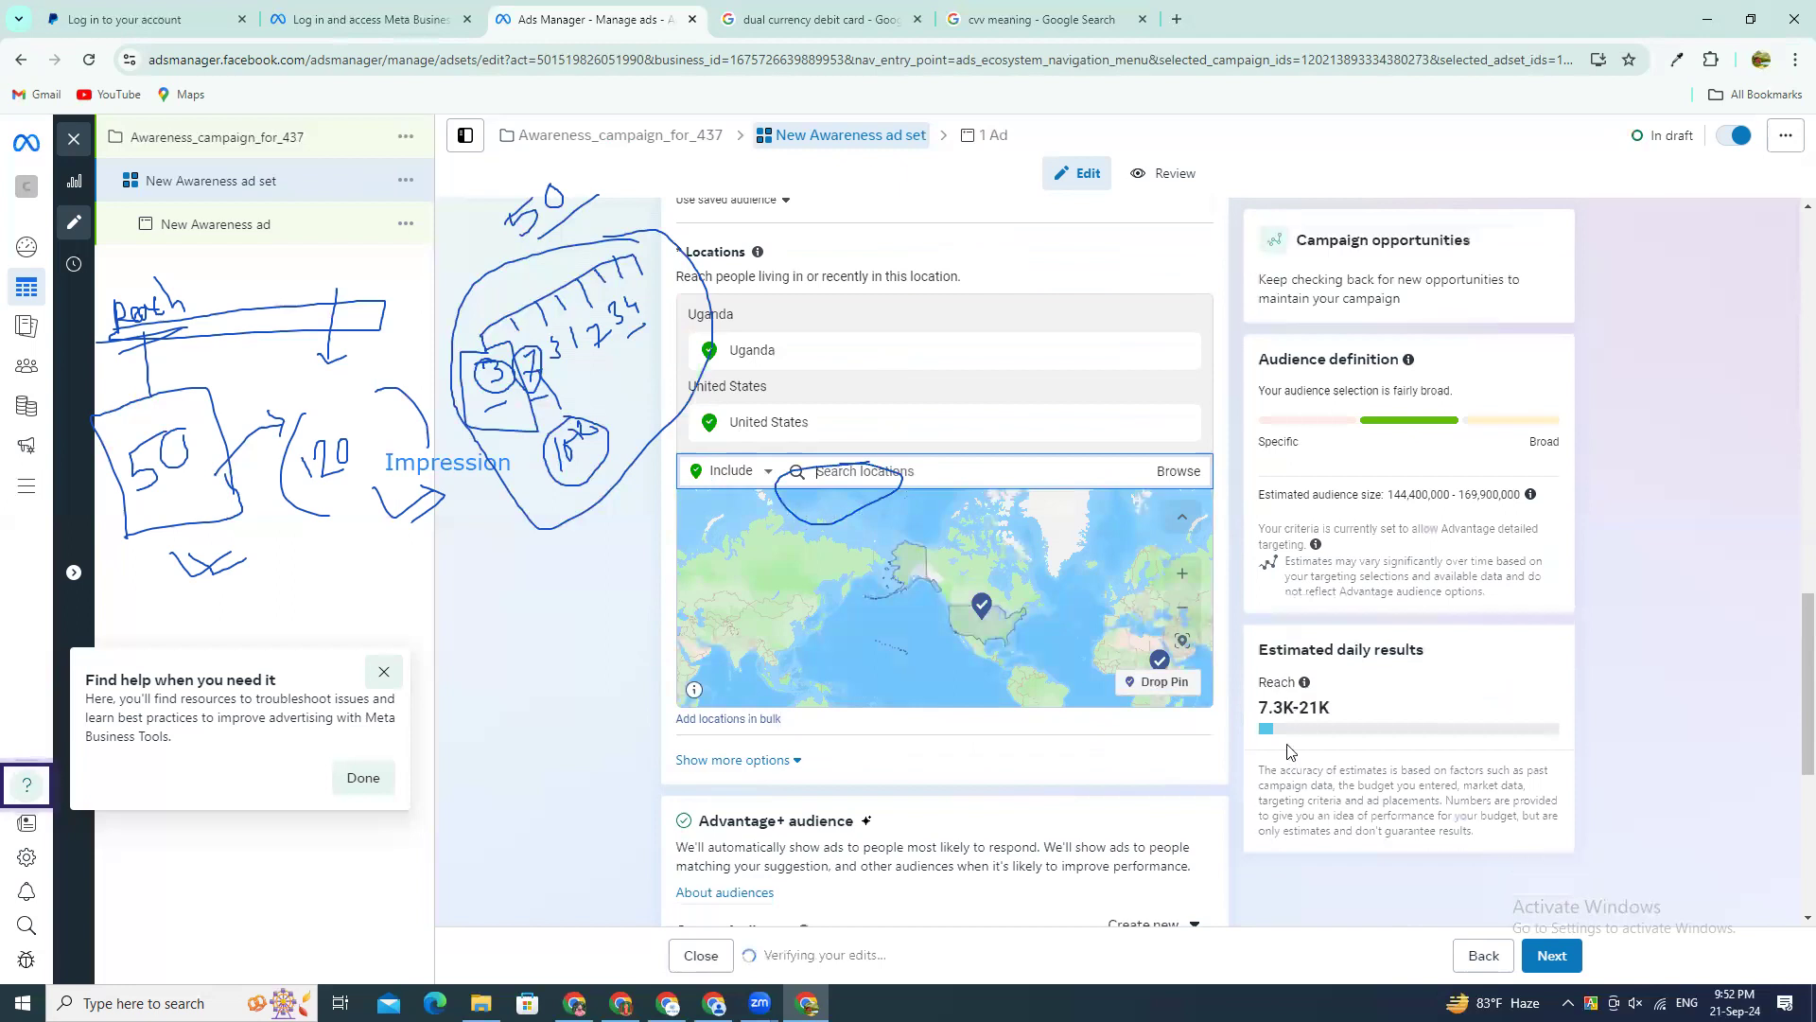
{"action": "left_click_drag", "start_coordinate": [1292, 709], "coordinate": [1259, 710]}
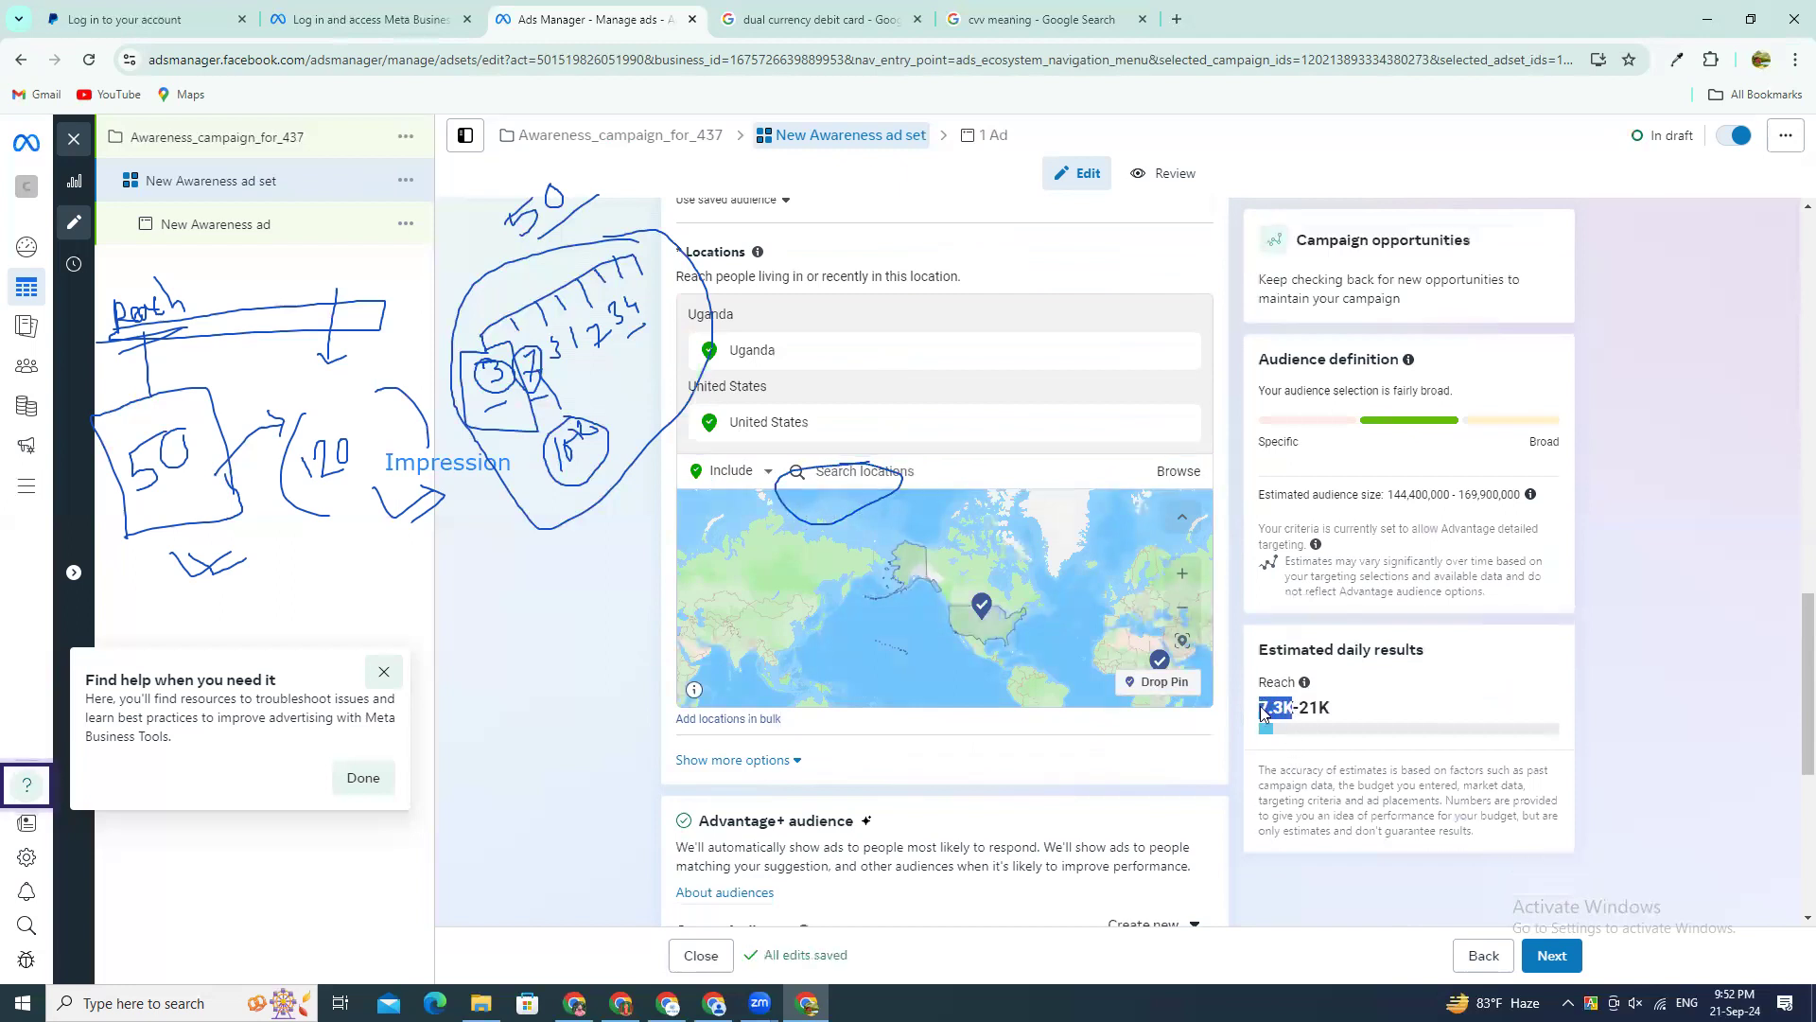
Step: Remove Uganda from the ad set's audience locations and look over the Advantage+ audience settings
{"action": "mouse_move", "coordinate": [793, 364]}
{"action": "left_click", "coordinate": [1182, 352]}
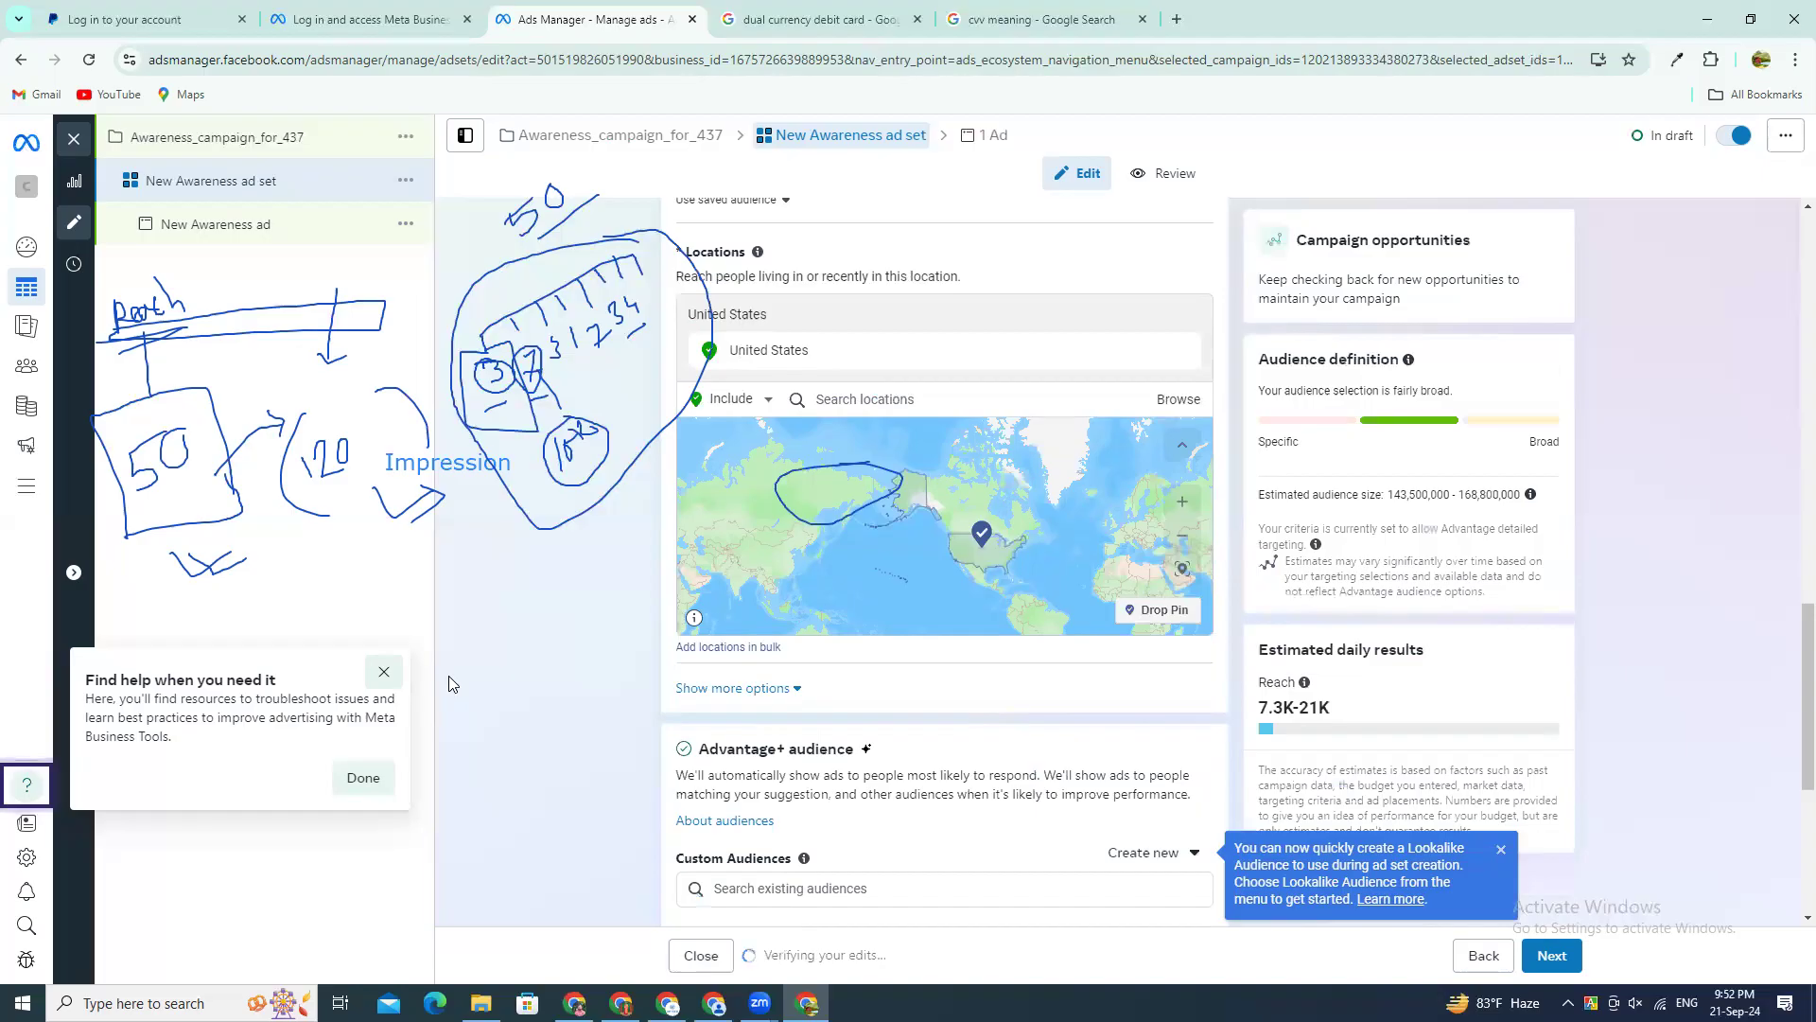
{"action": "scroll", "coordinate": [663, 781], "scroll_direction": "down", "scroll_amount": 4}
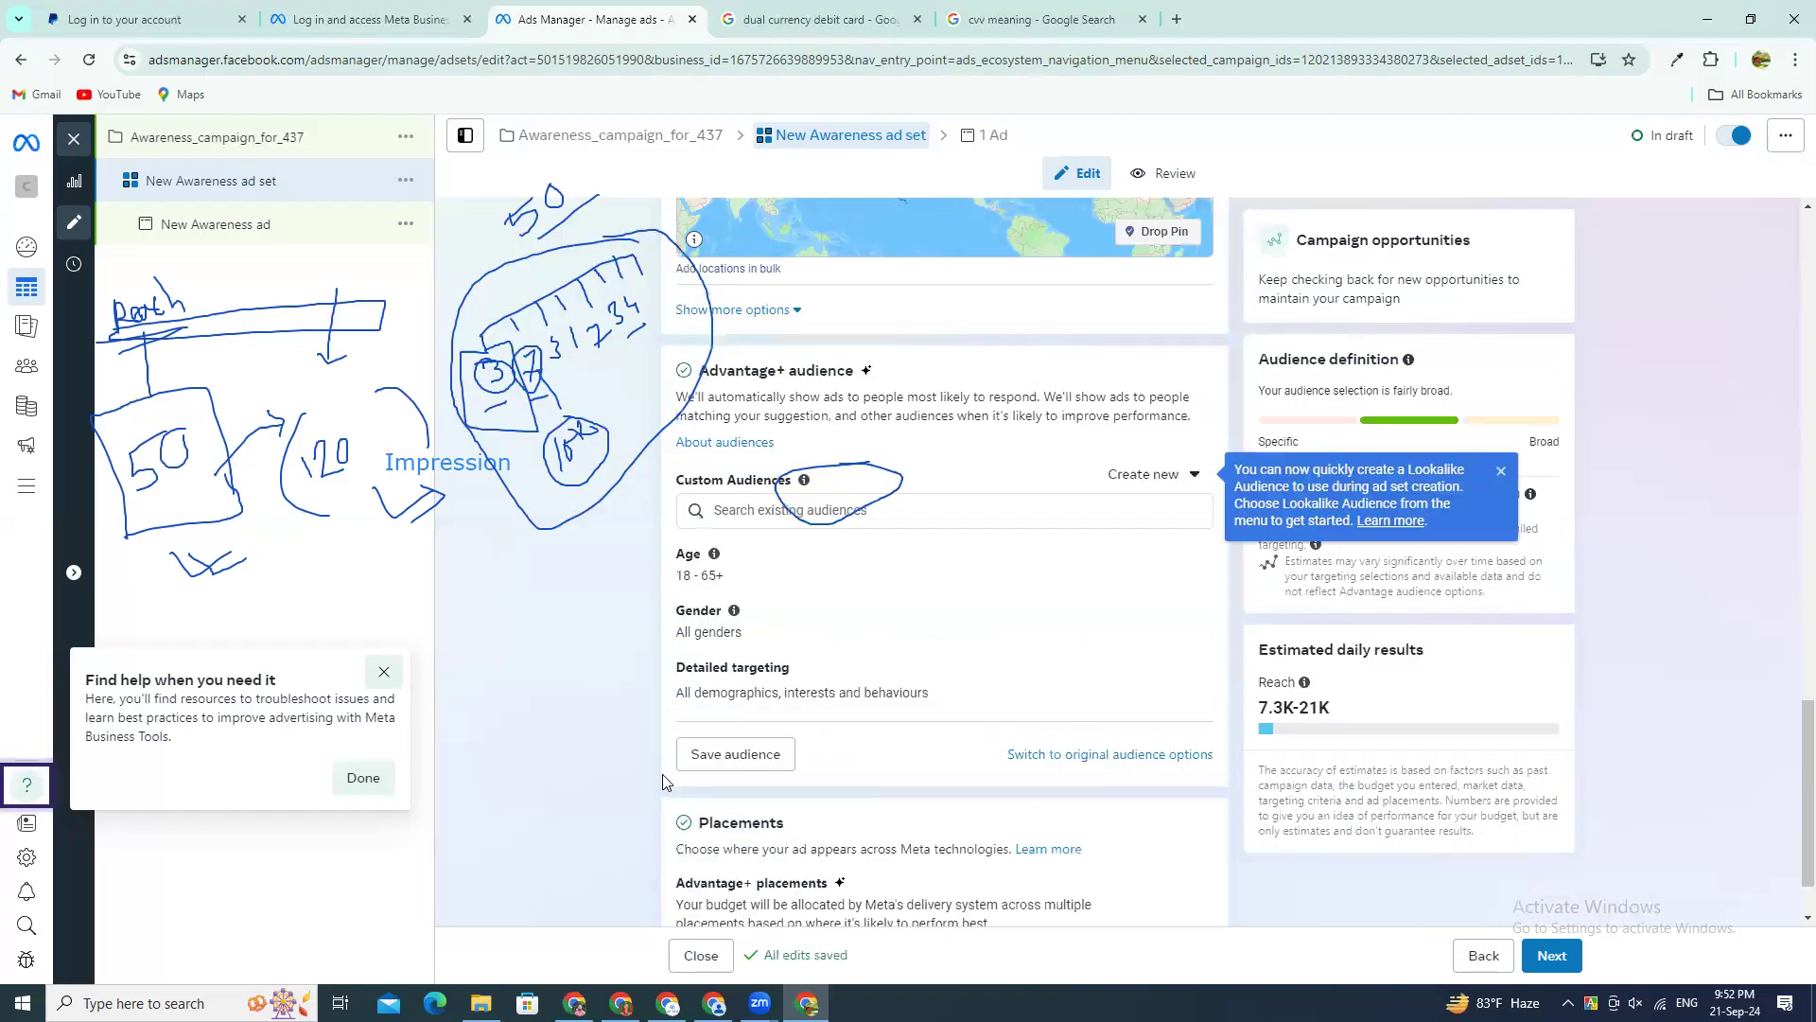
{"action": "scroll", "coordinate": [850, 778], "scroll_direction": "down", "scroll_amount": 1}
{"action": "scroll", "coordinate": [832, 653], "scroll_direction": "up", "scroll_amount": 3}
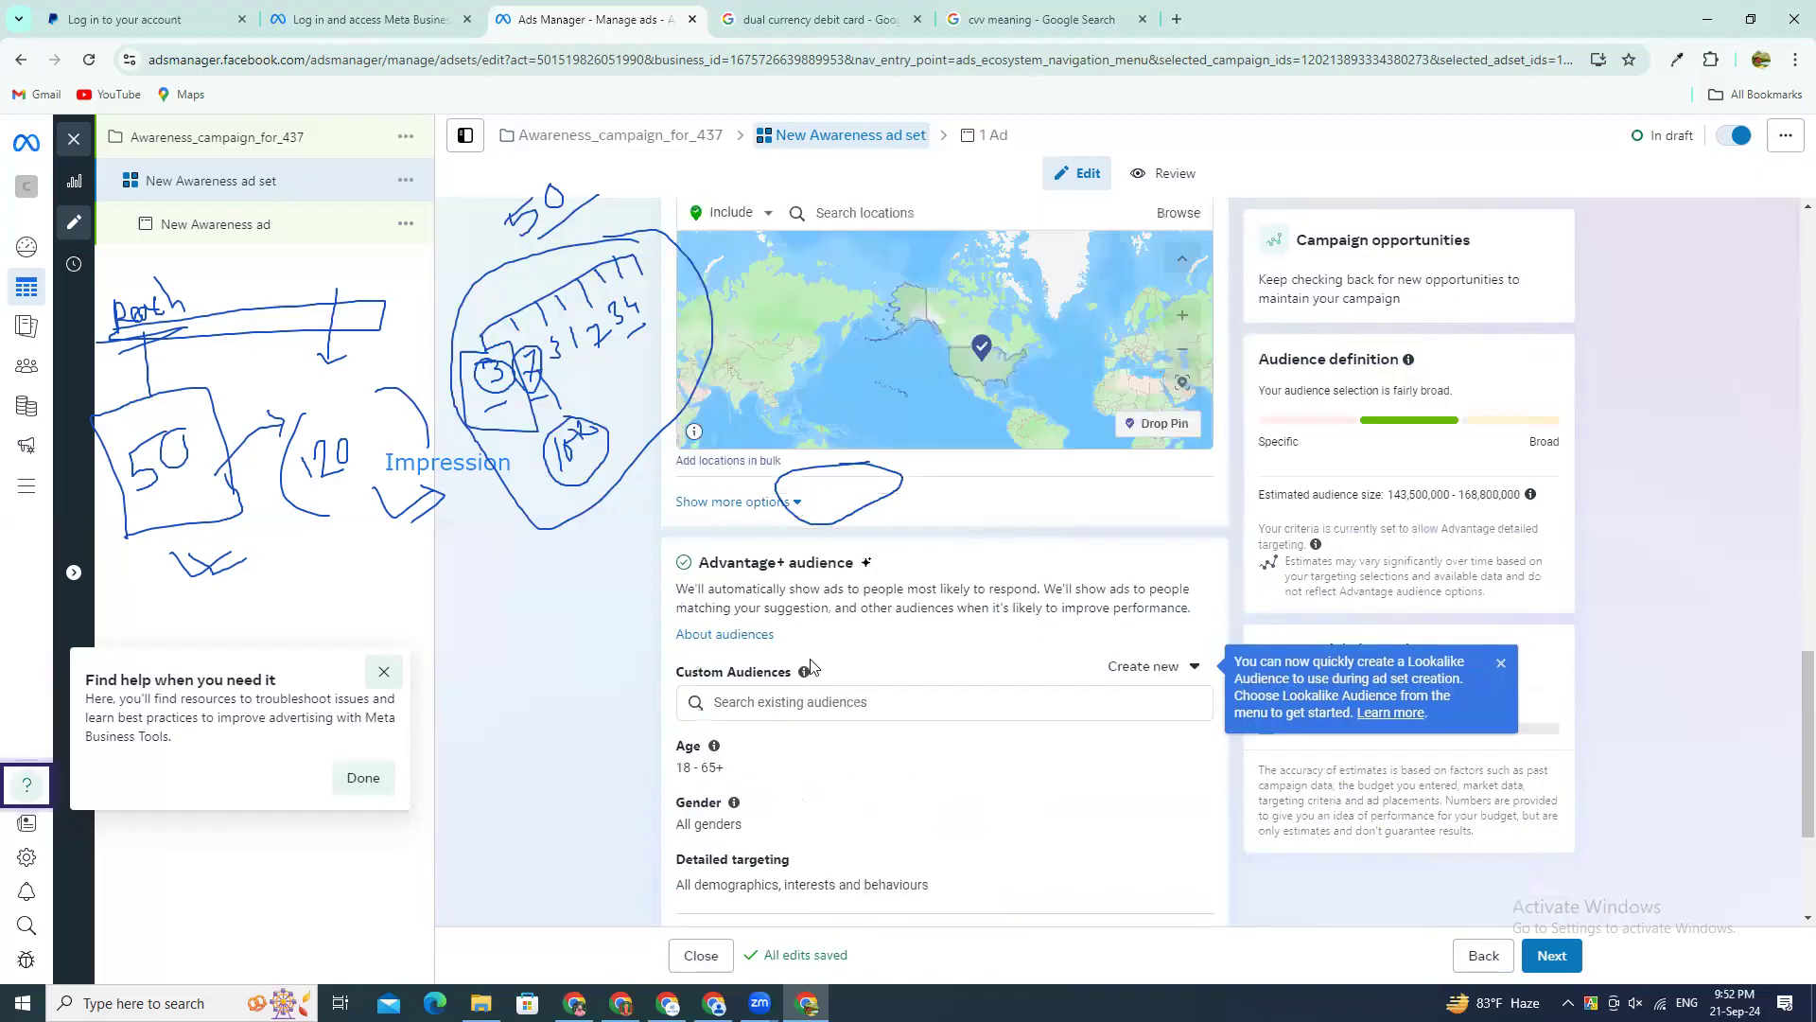
{"action": "mouse_move", "coordinate": [802, 678]}
{"action": "scroll", "coordinate": [764, 709], "scroll_direction": "down", "scroll_amount": 2}
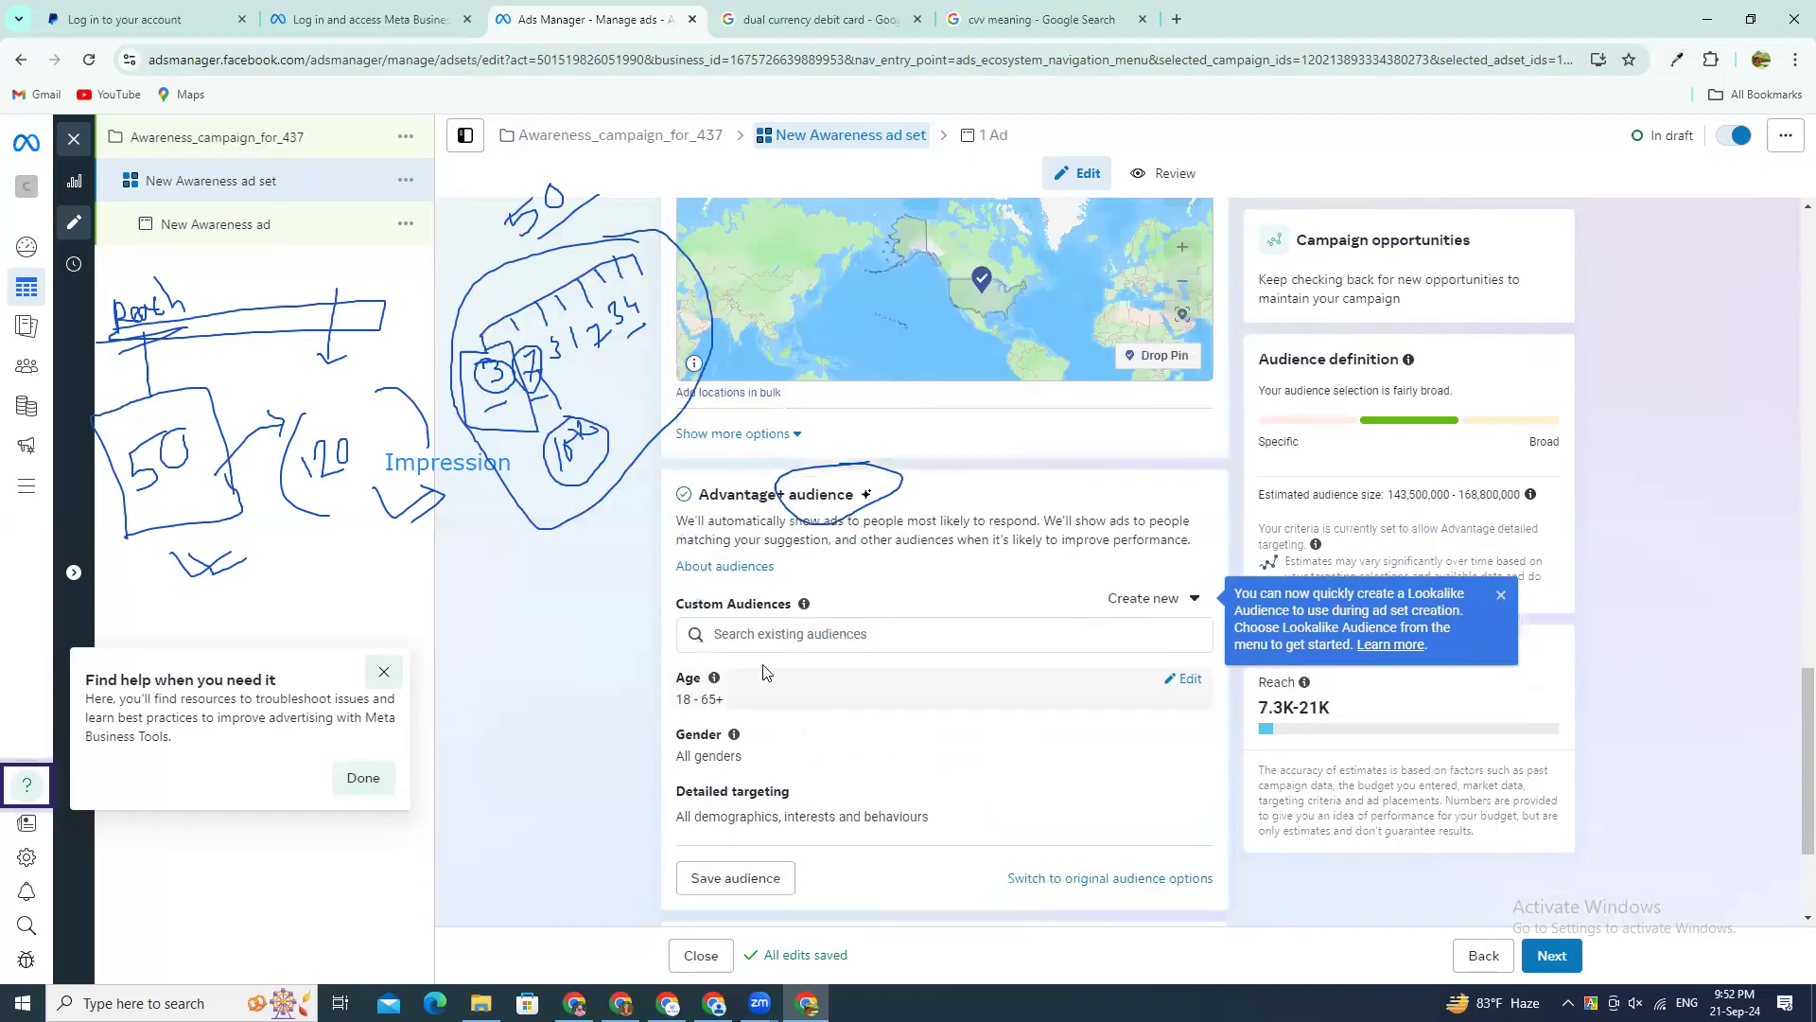
Step: Set the maximum age of the ad set's Advantage+ audience to 58
{"action": "left_click", "coordinate": [914, 664]}
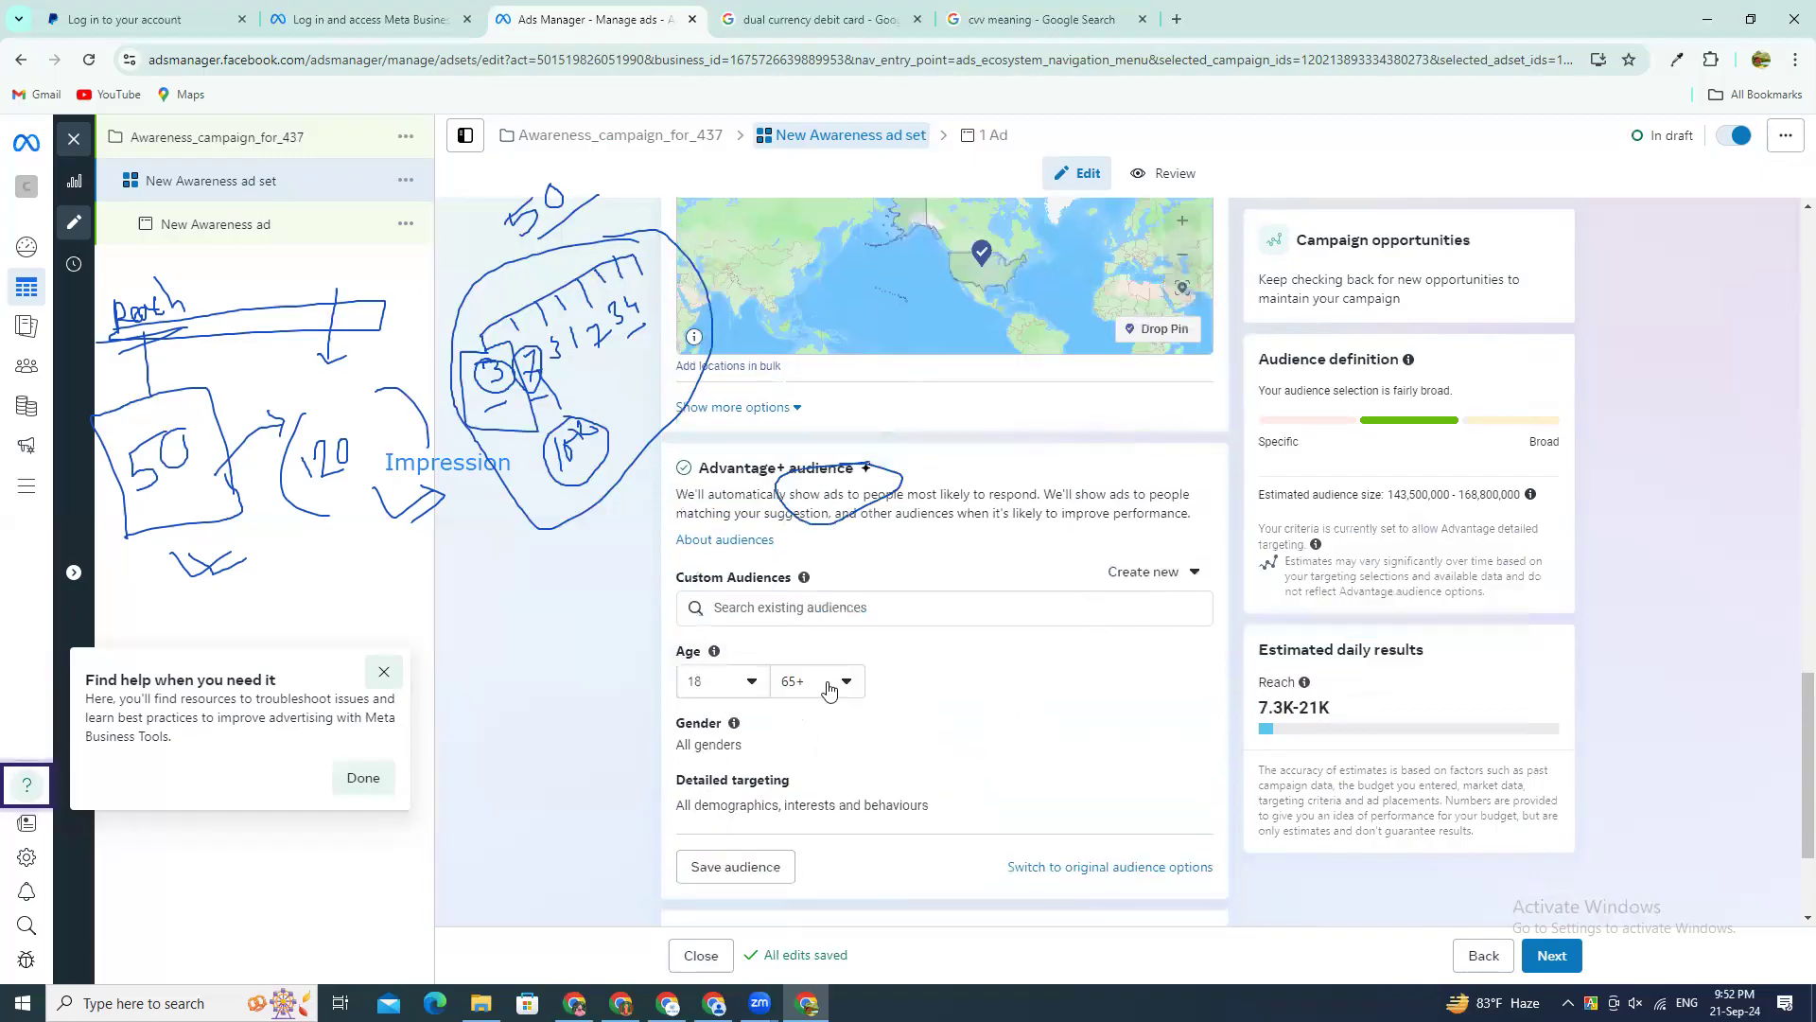
{"action": "left_click", "coordinate": [831, 689]}
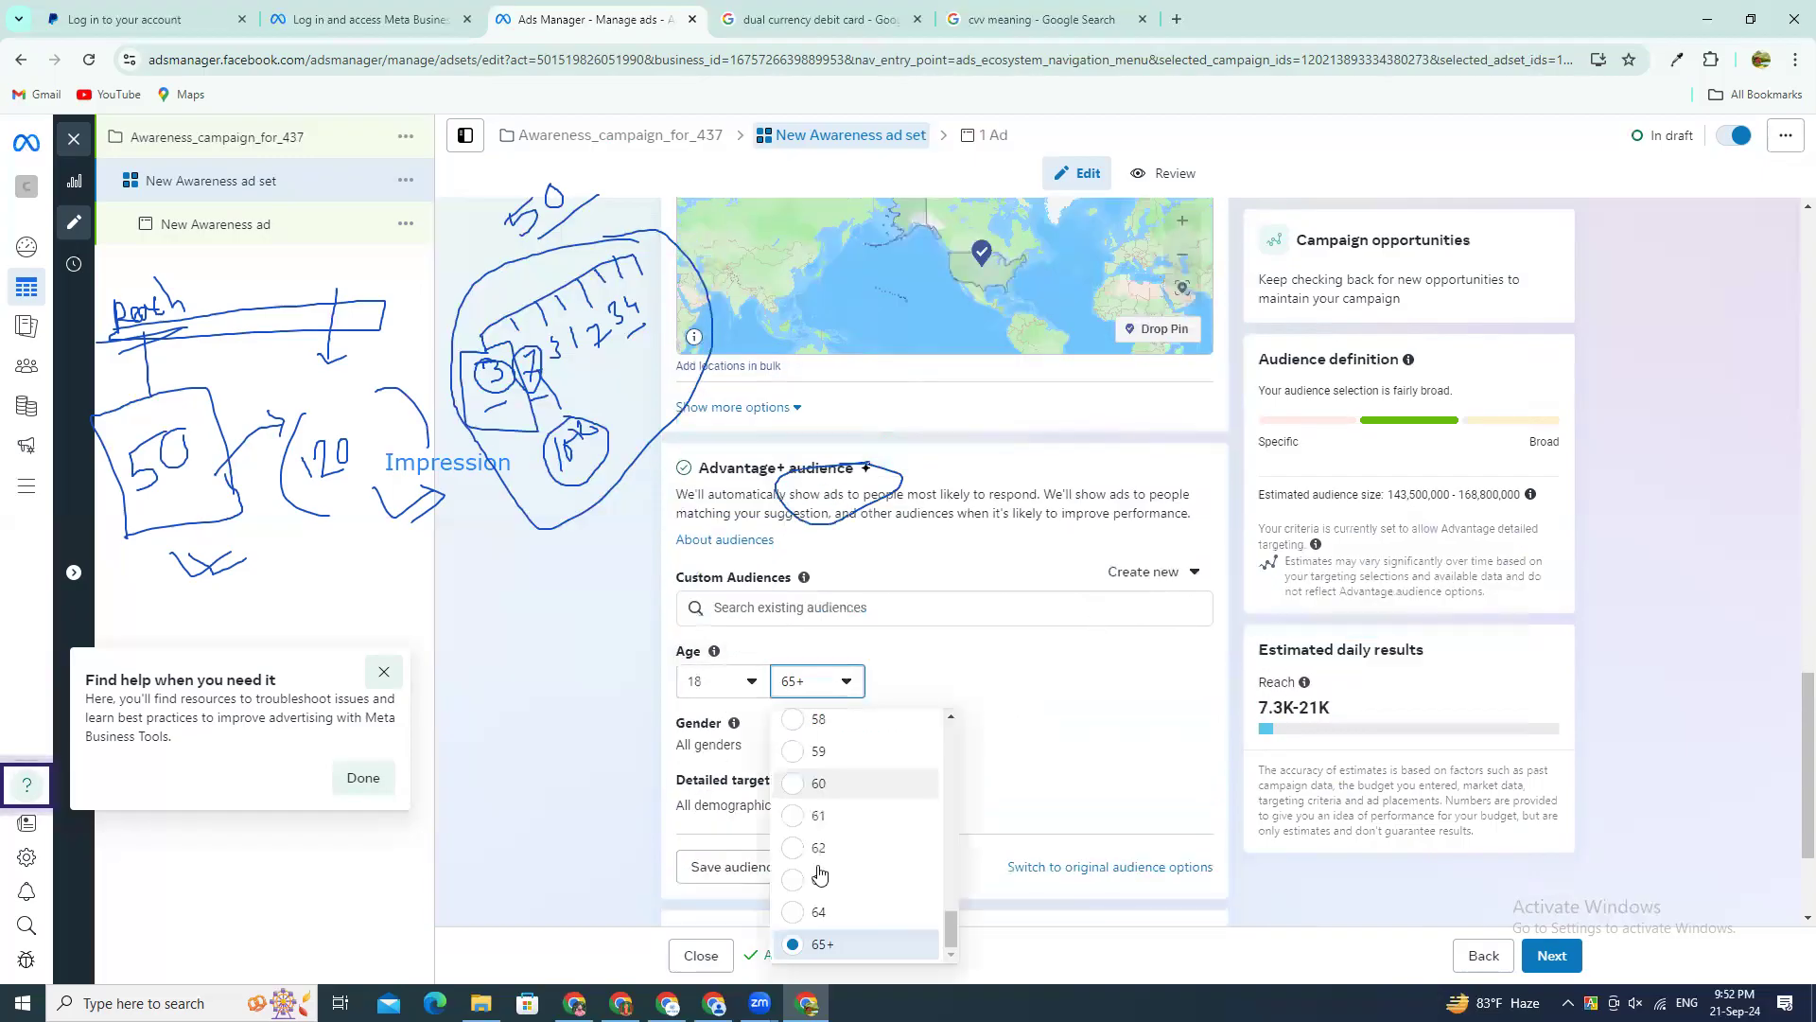
{"action": "left_click", "coordinate": [819, 785]}
{"action": "left_click", "coordinate": [828, 691]}
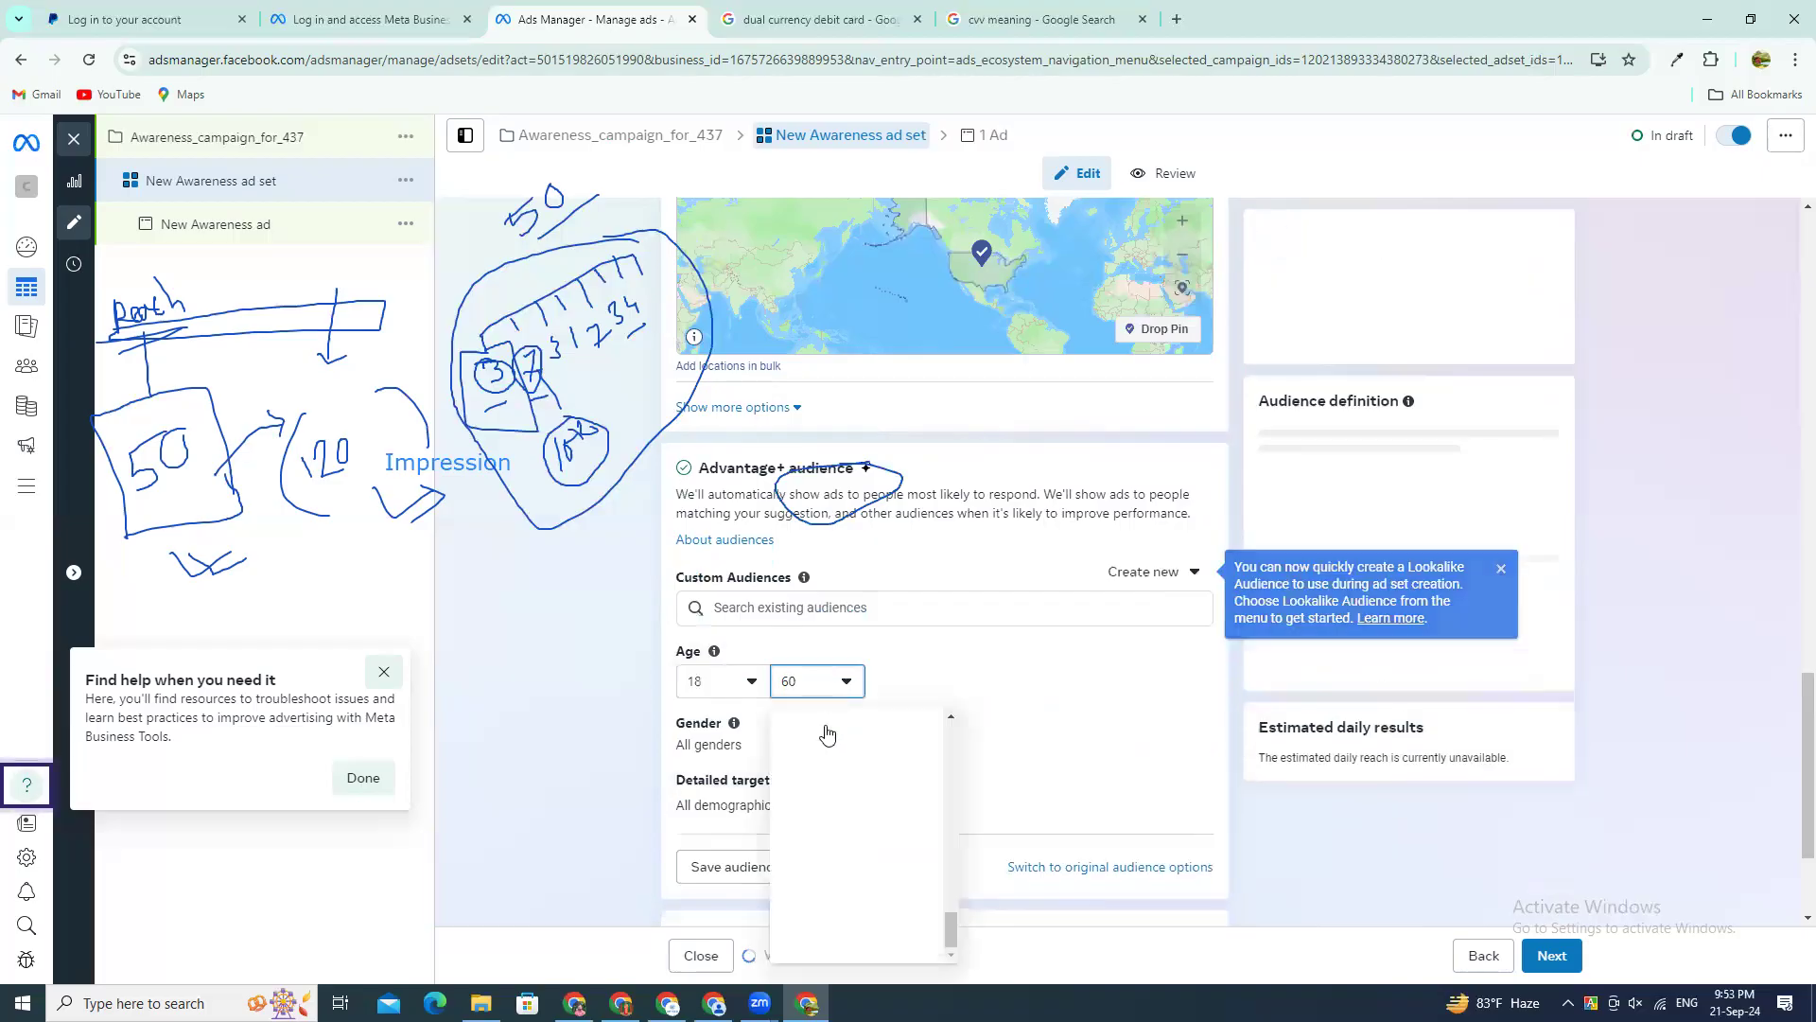
{"action": "left_click", "coordinate": [823, 721]}
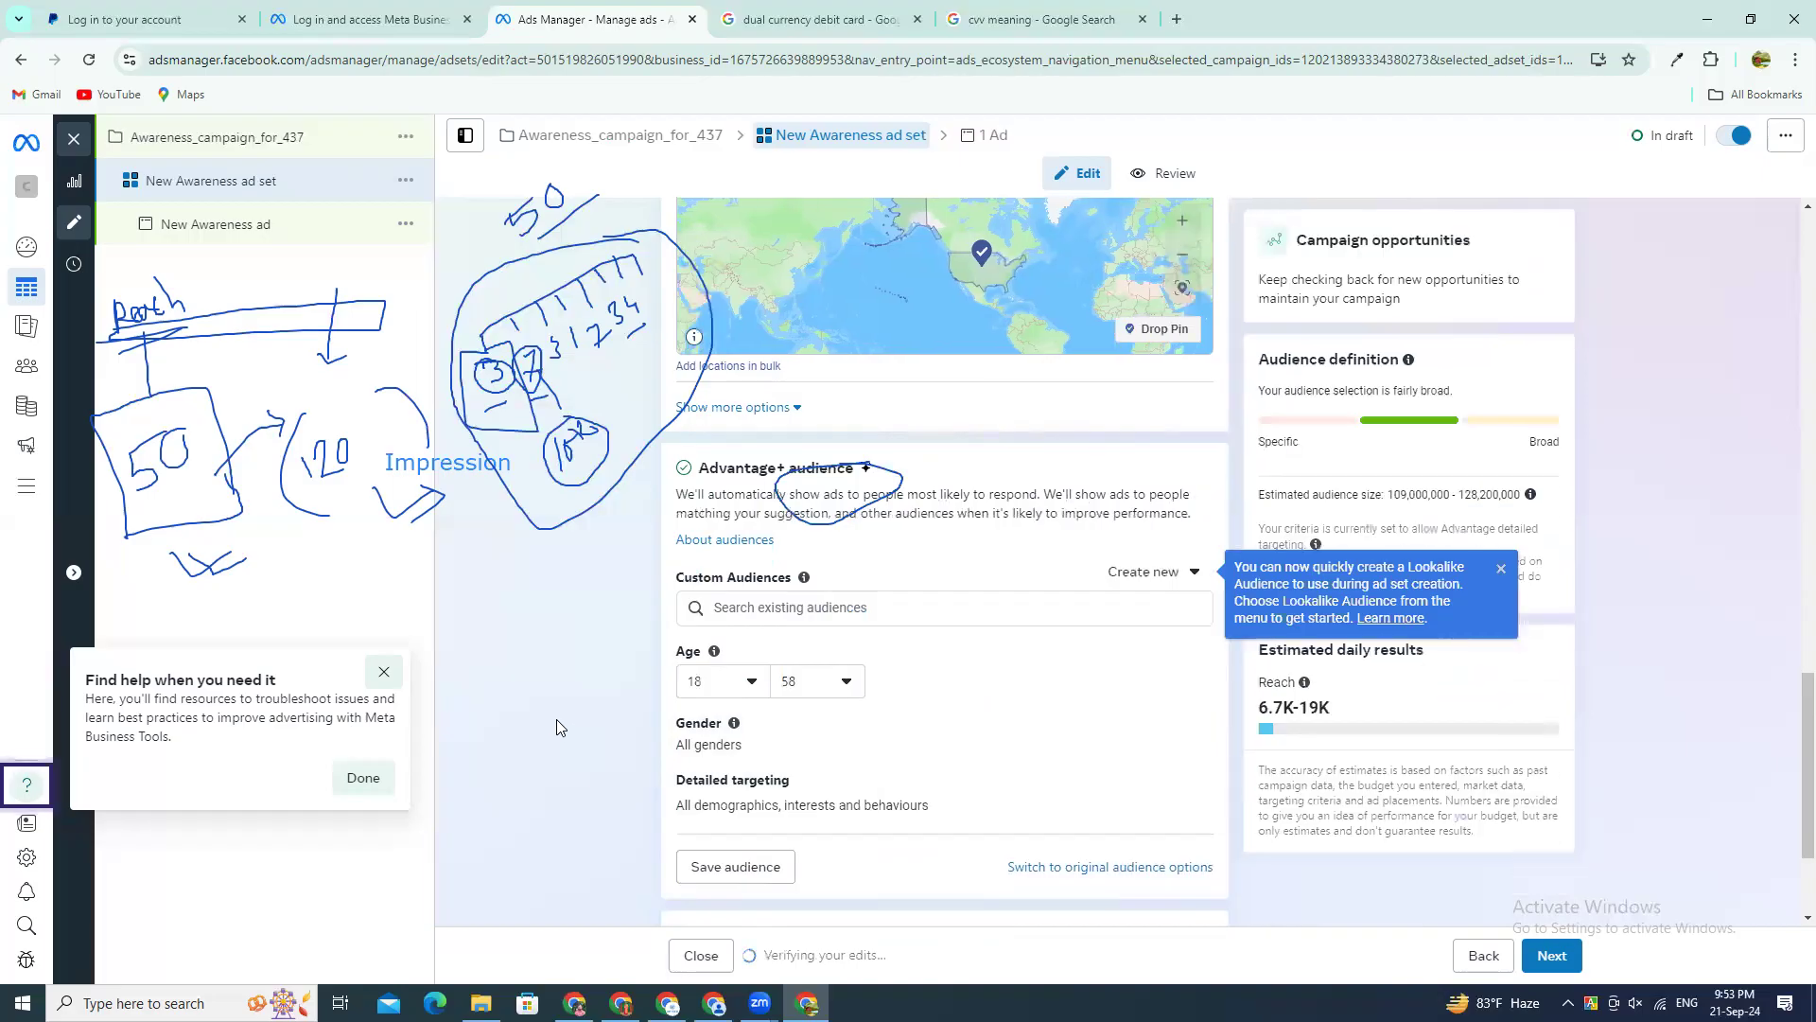
{"action": "scroll", "coordinate": [573, 747], "scroll_direction": "down", "scroll_amount": 2}
{"action": "scroll", "coordinate": [585, 594], "scroll_direction": "up", "scroll_amount": 2}
Step: Try Men and Women as the audience gender and return the selection to All
{"action": "left_click", "coordinate": [1185, 728]}
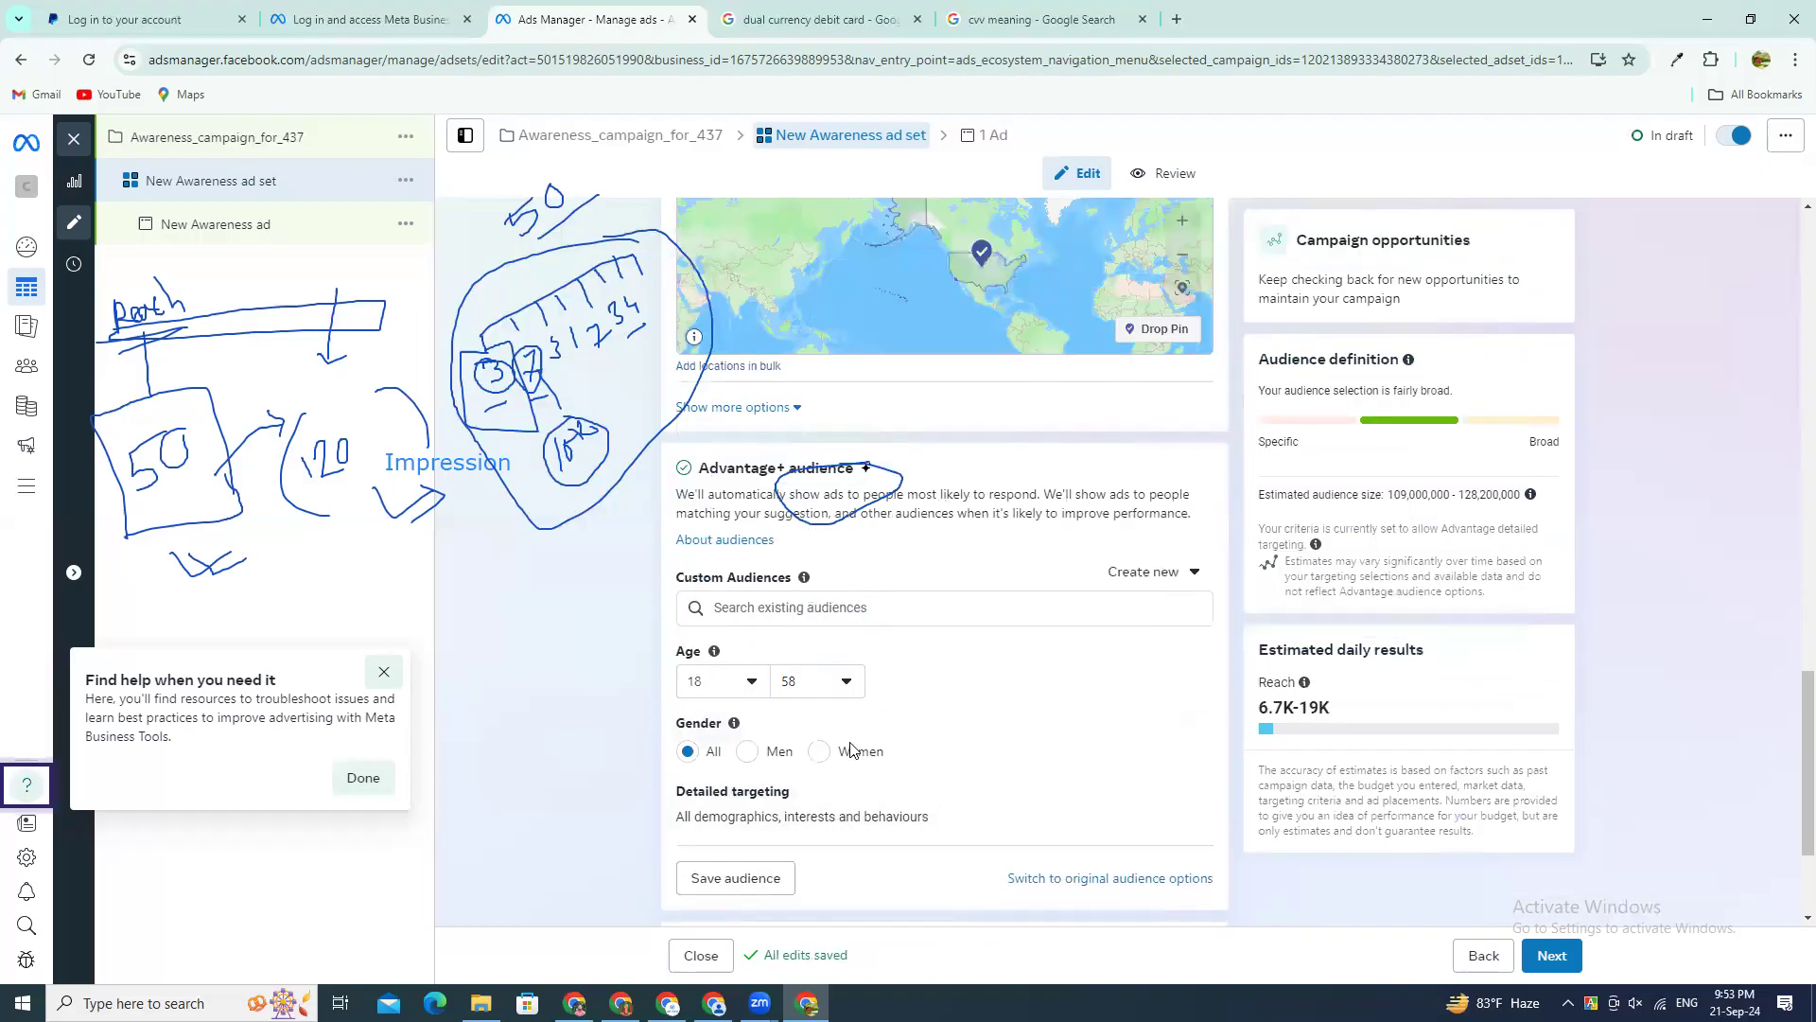
{"action": "left_click", "coordinate": [747, 753]}
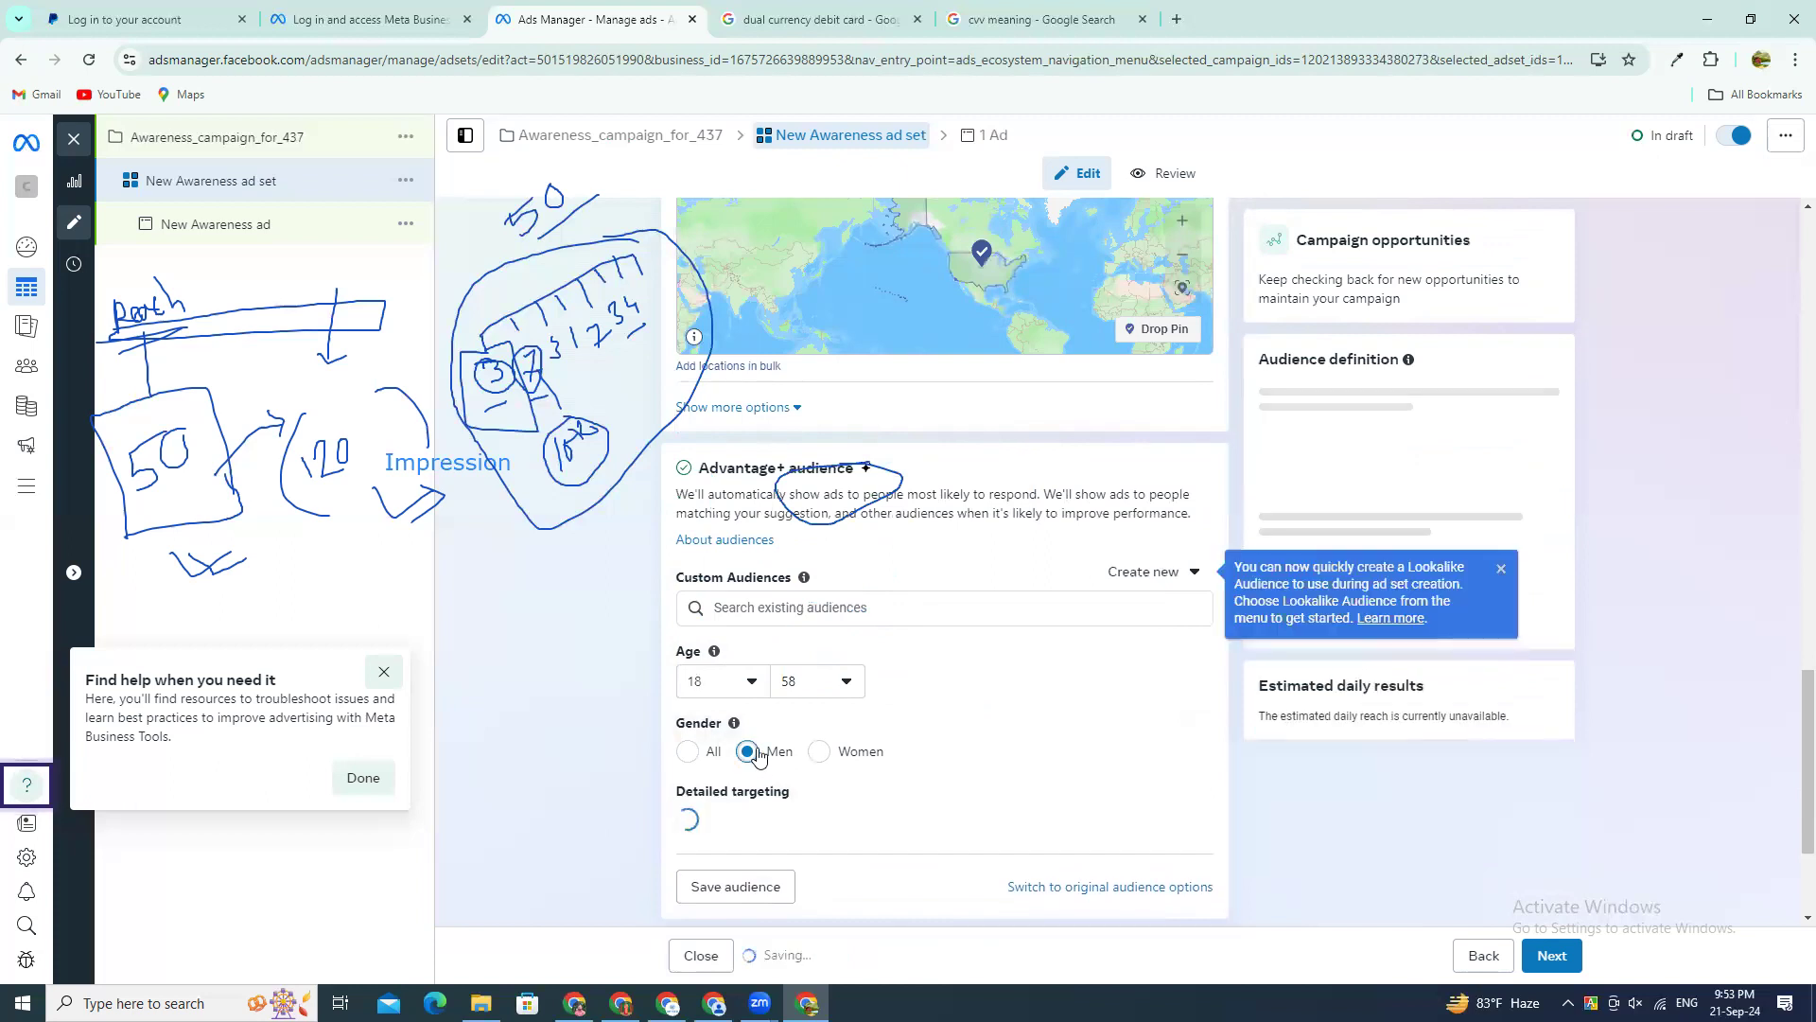
{"action": "left_click", "coordinate": [818, 754]}
{"action": "left_click", "coordinate": [687, 751]}
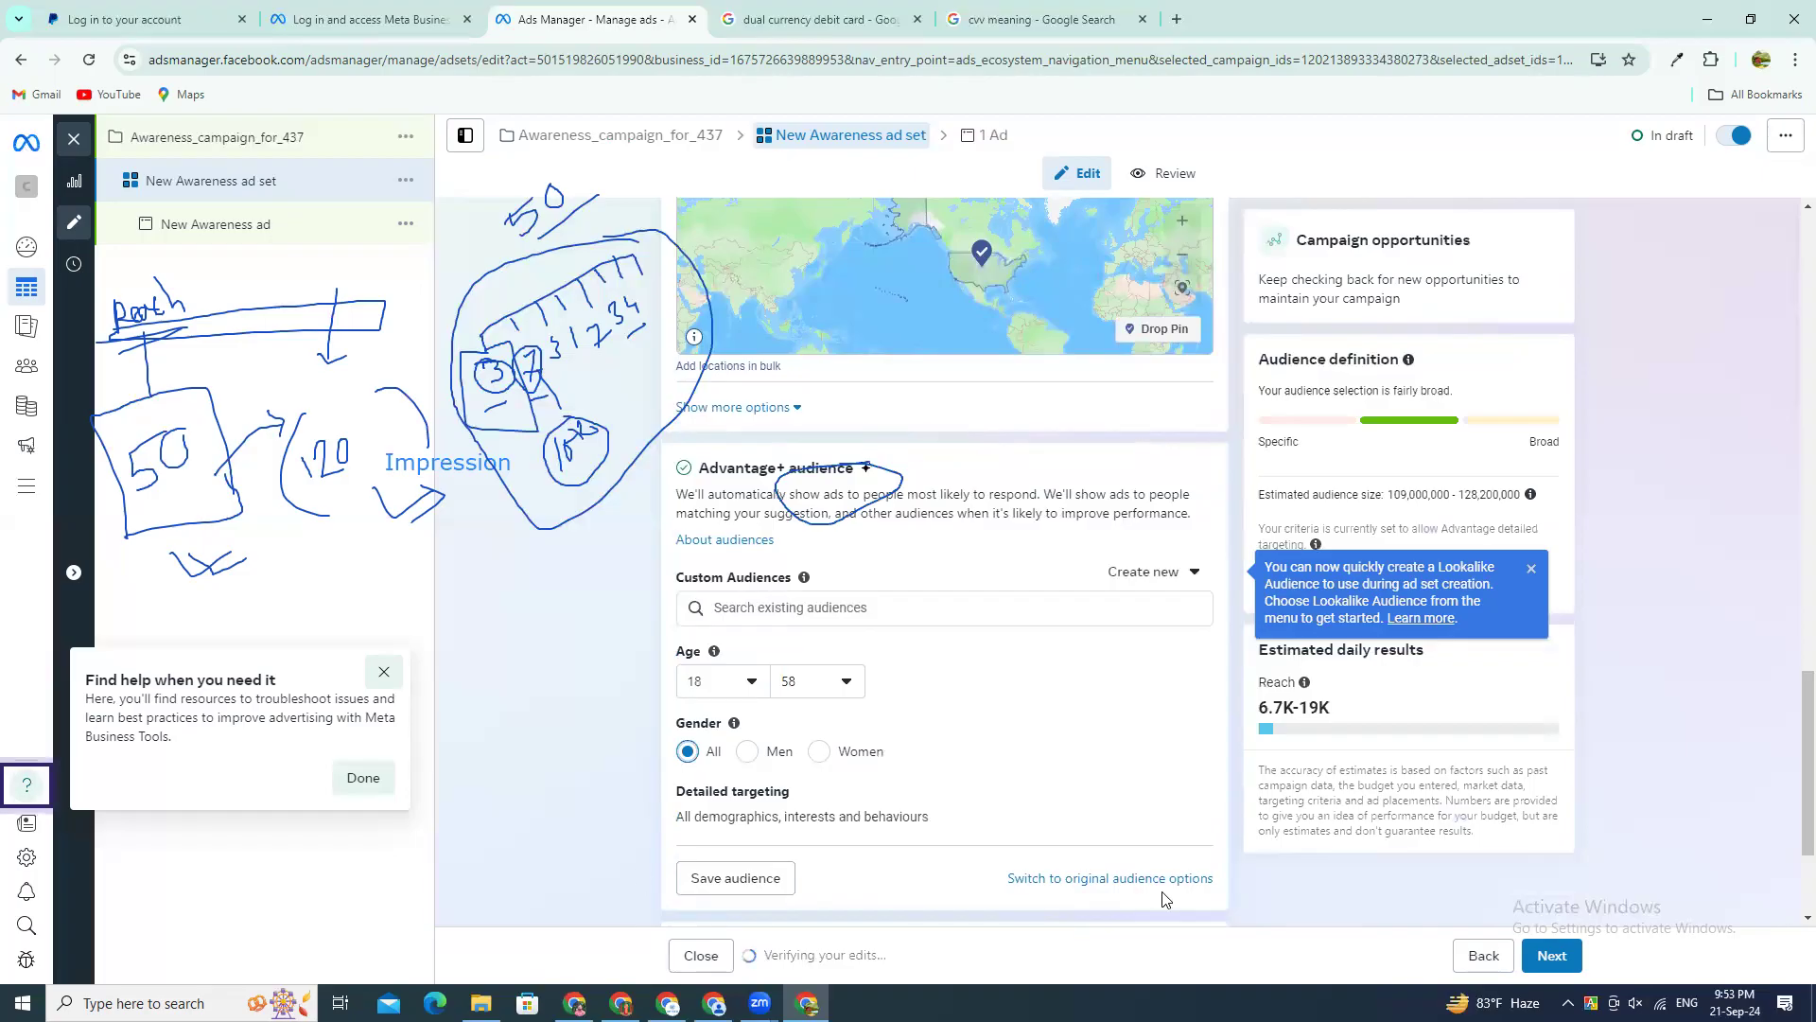
Step: Switch the ad set to Manual placements, look over the platform and placement options, and restore Advantage+ placements
{"action": "scroll", "coordinate": [793, 806], "scroll_direction": "down", "scroll_amount": 2}
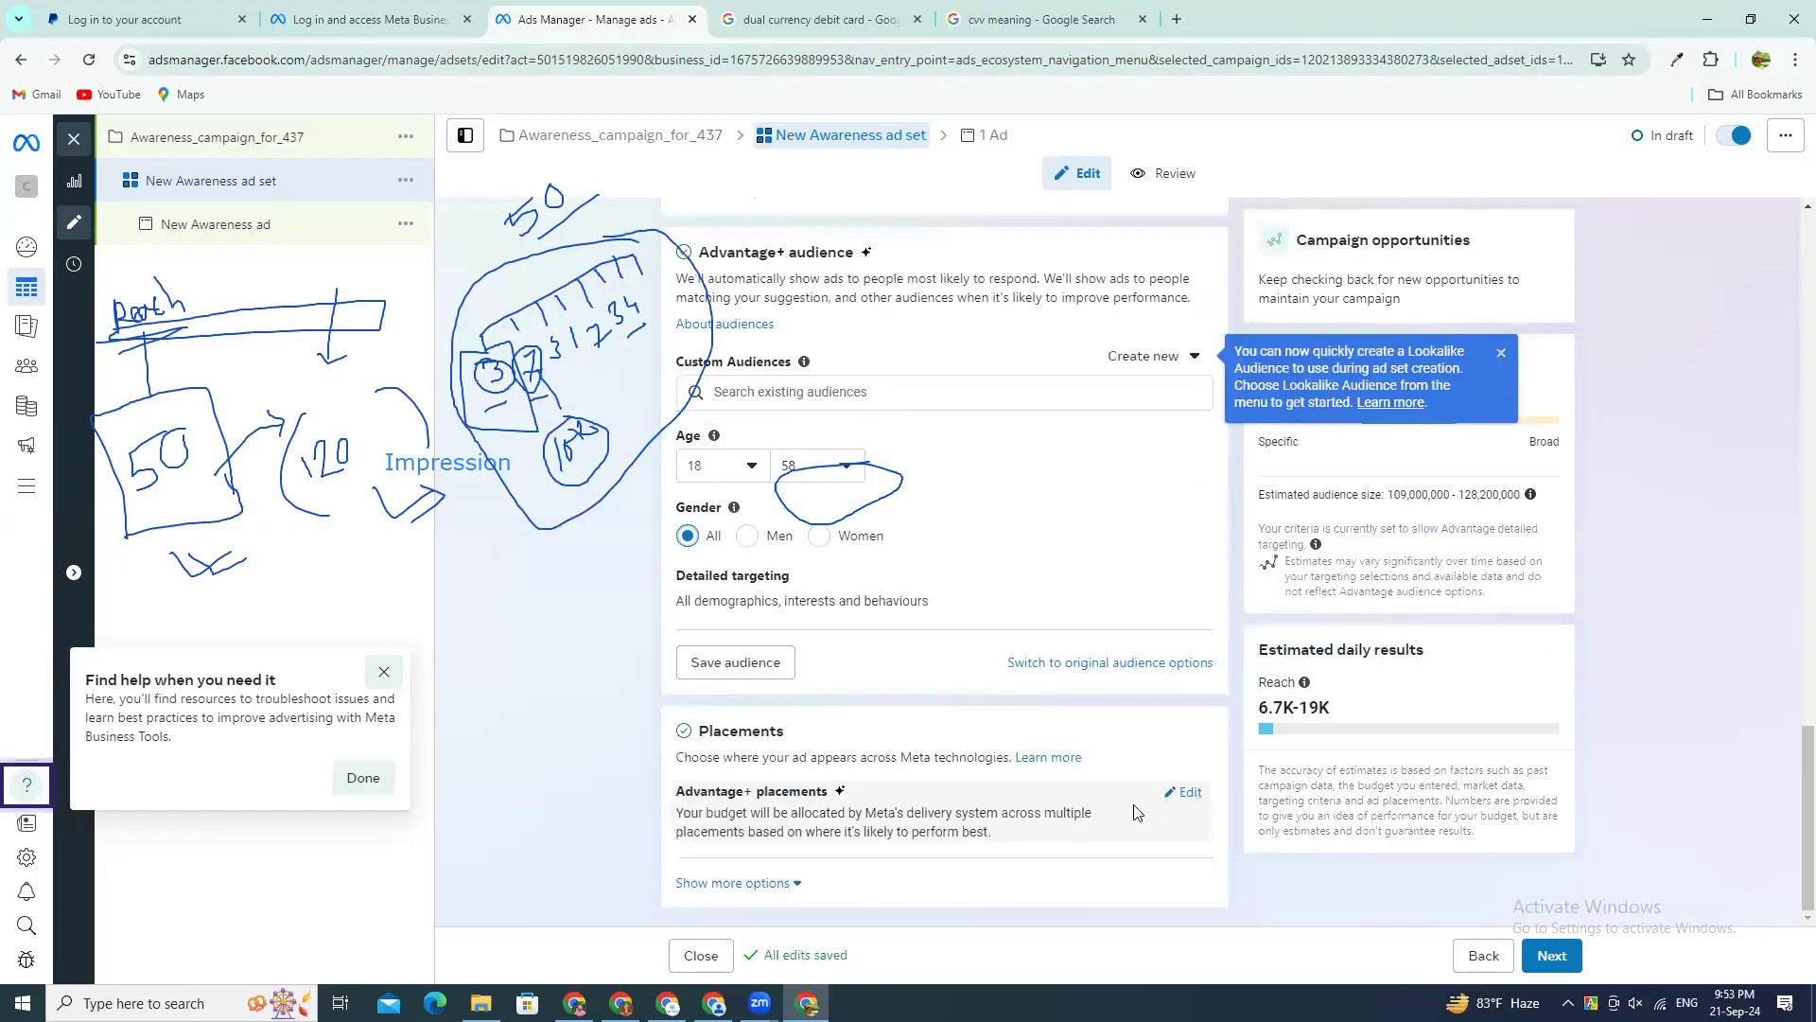
{"action": "left_click", "coordinate": [1184, 792]}
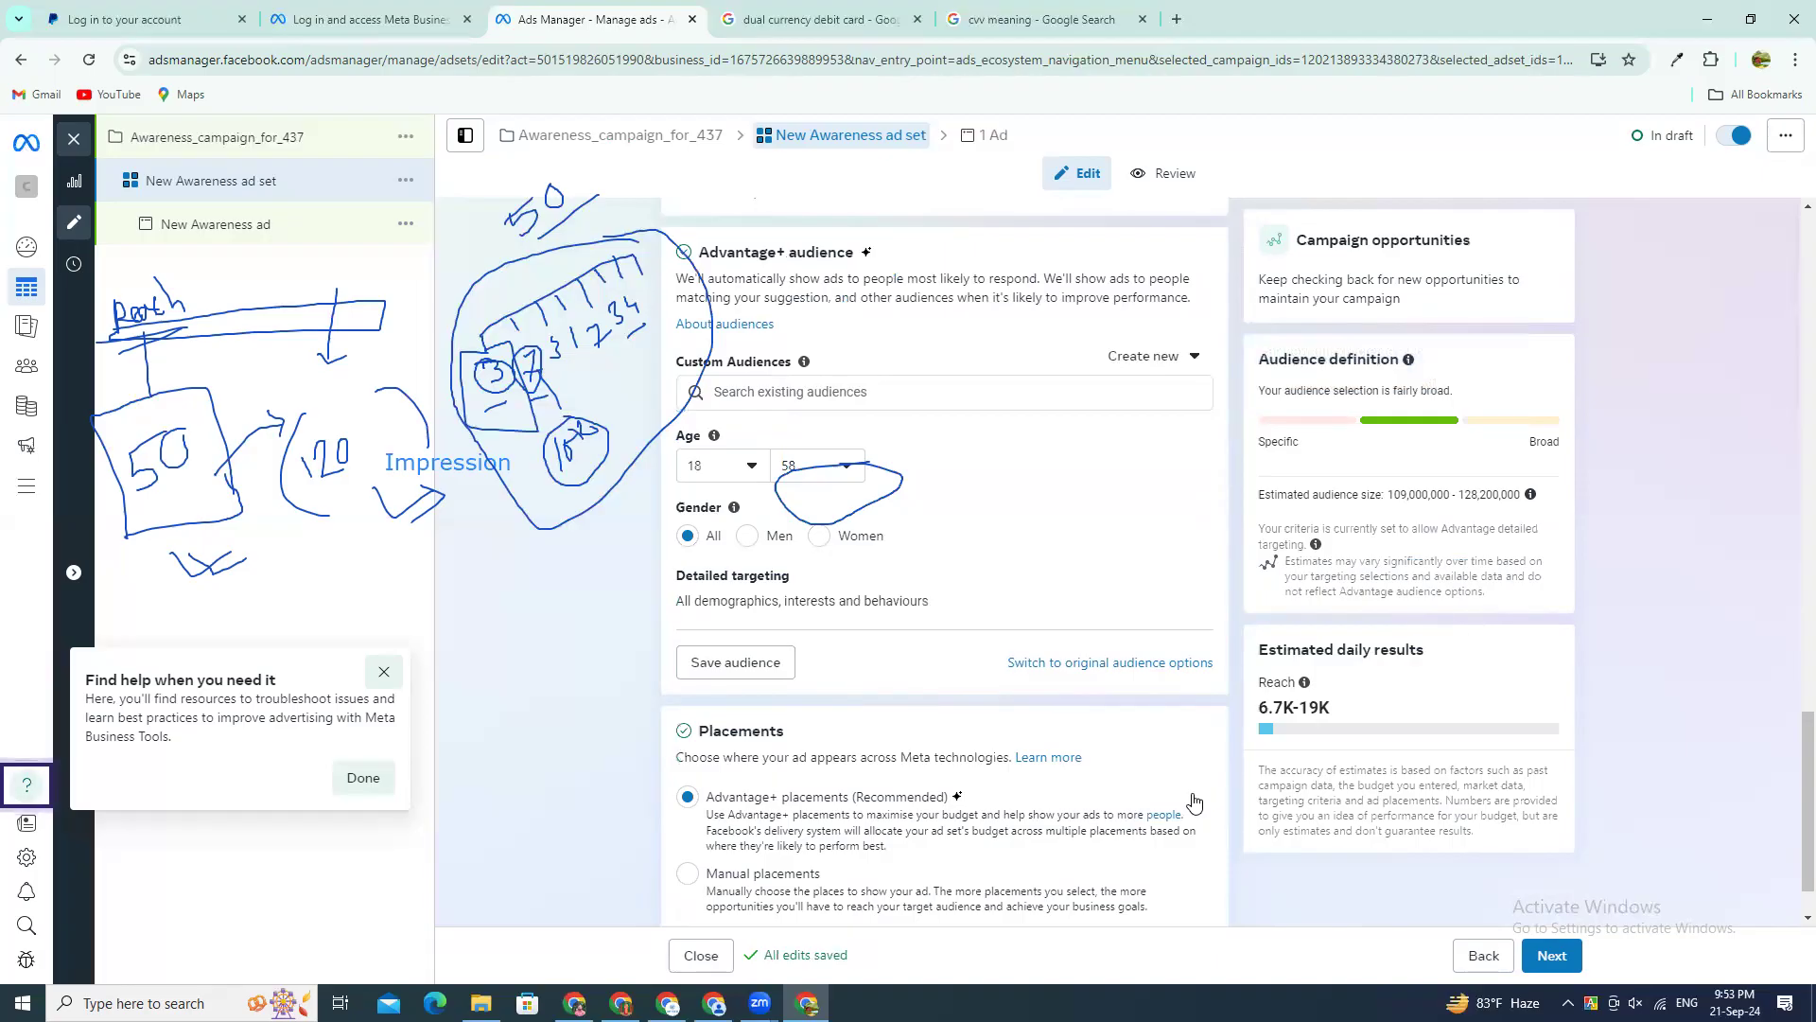
{"action": "left_click", "coordinate": [698, 880]}
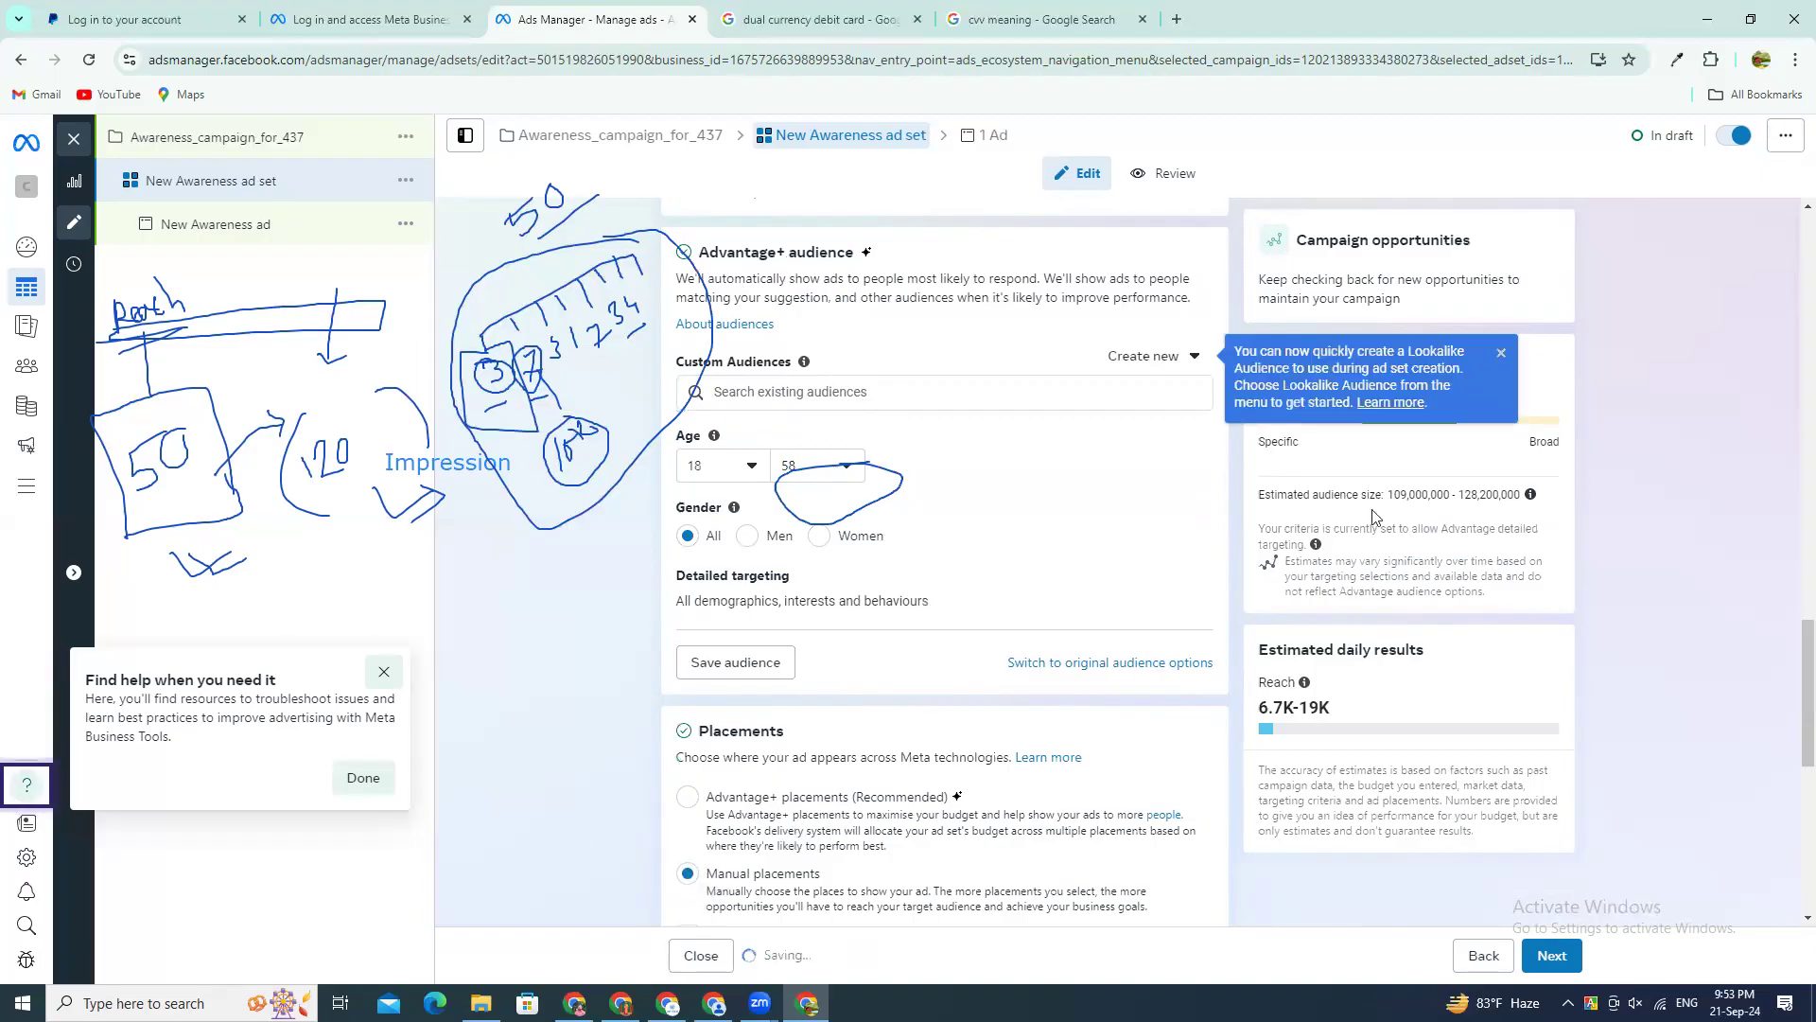
{"action": "scroll", "coordinate": [1209, 565], "scroll_direction": "down", "scroll_amount": 8}
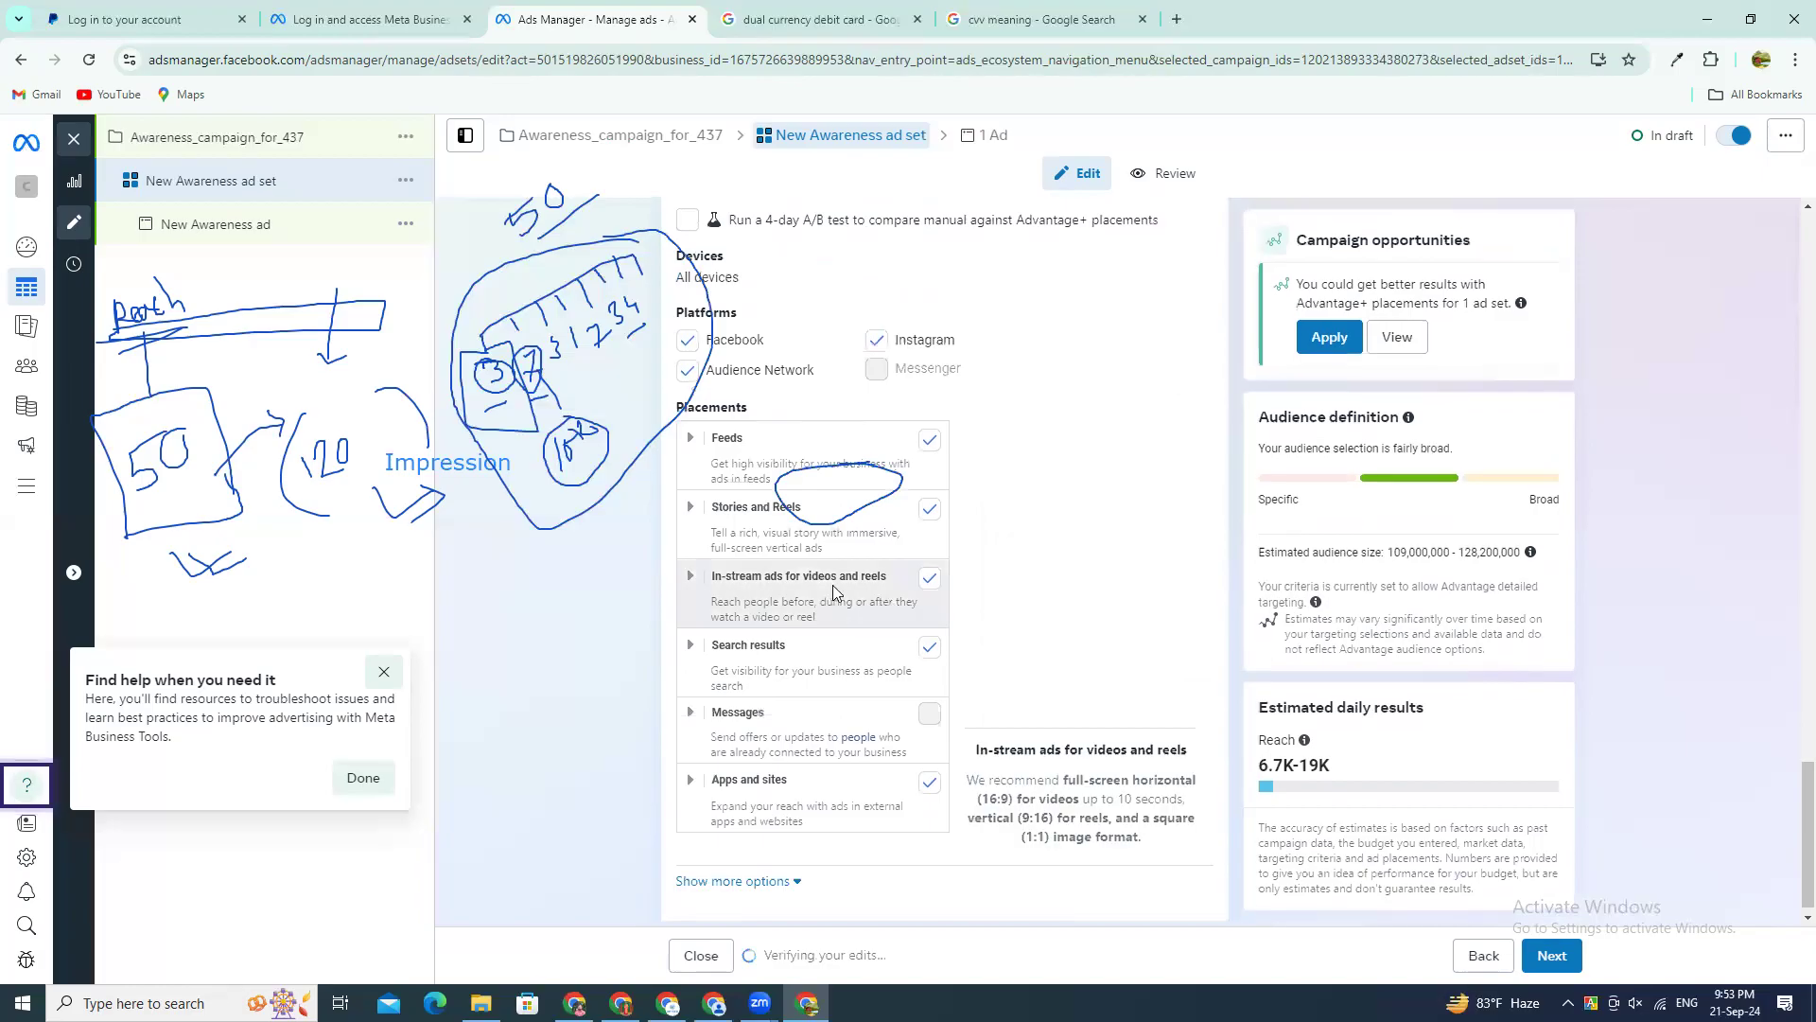
{"action": "scroll", "coordinate": [728, 648], "scroll_direction": "up", "scroll_amount": 5}
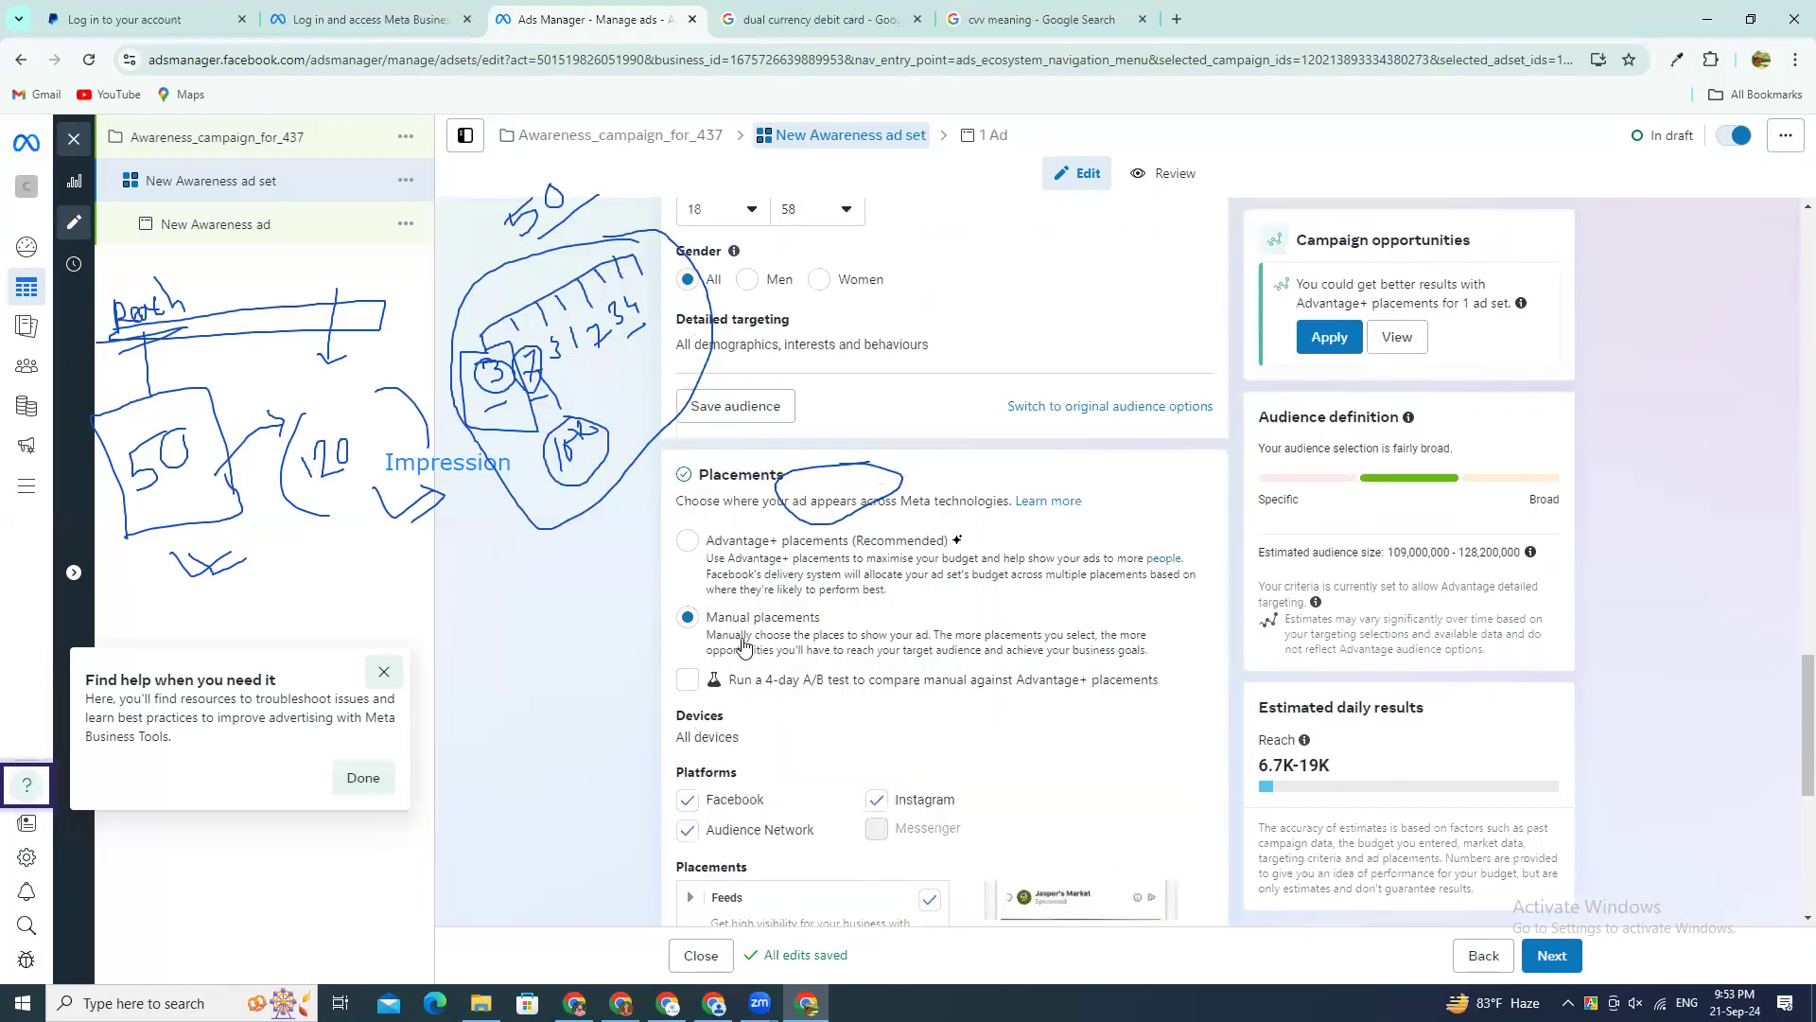
{"action": "scroll", "coordinate": [741, 838], "scroll_direction": "up", "scroll_amount": 4}
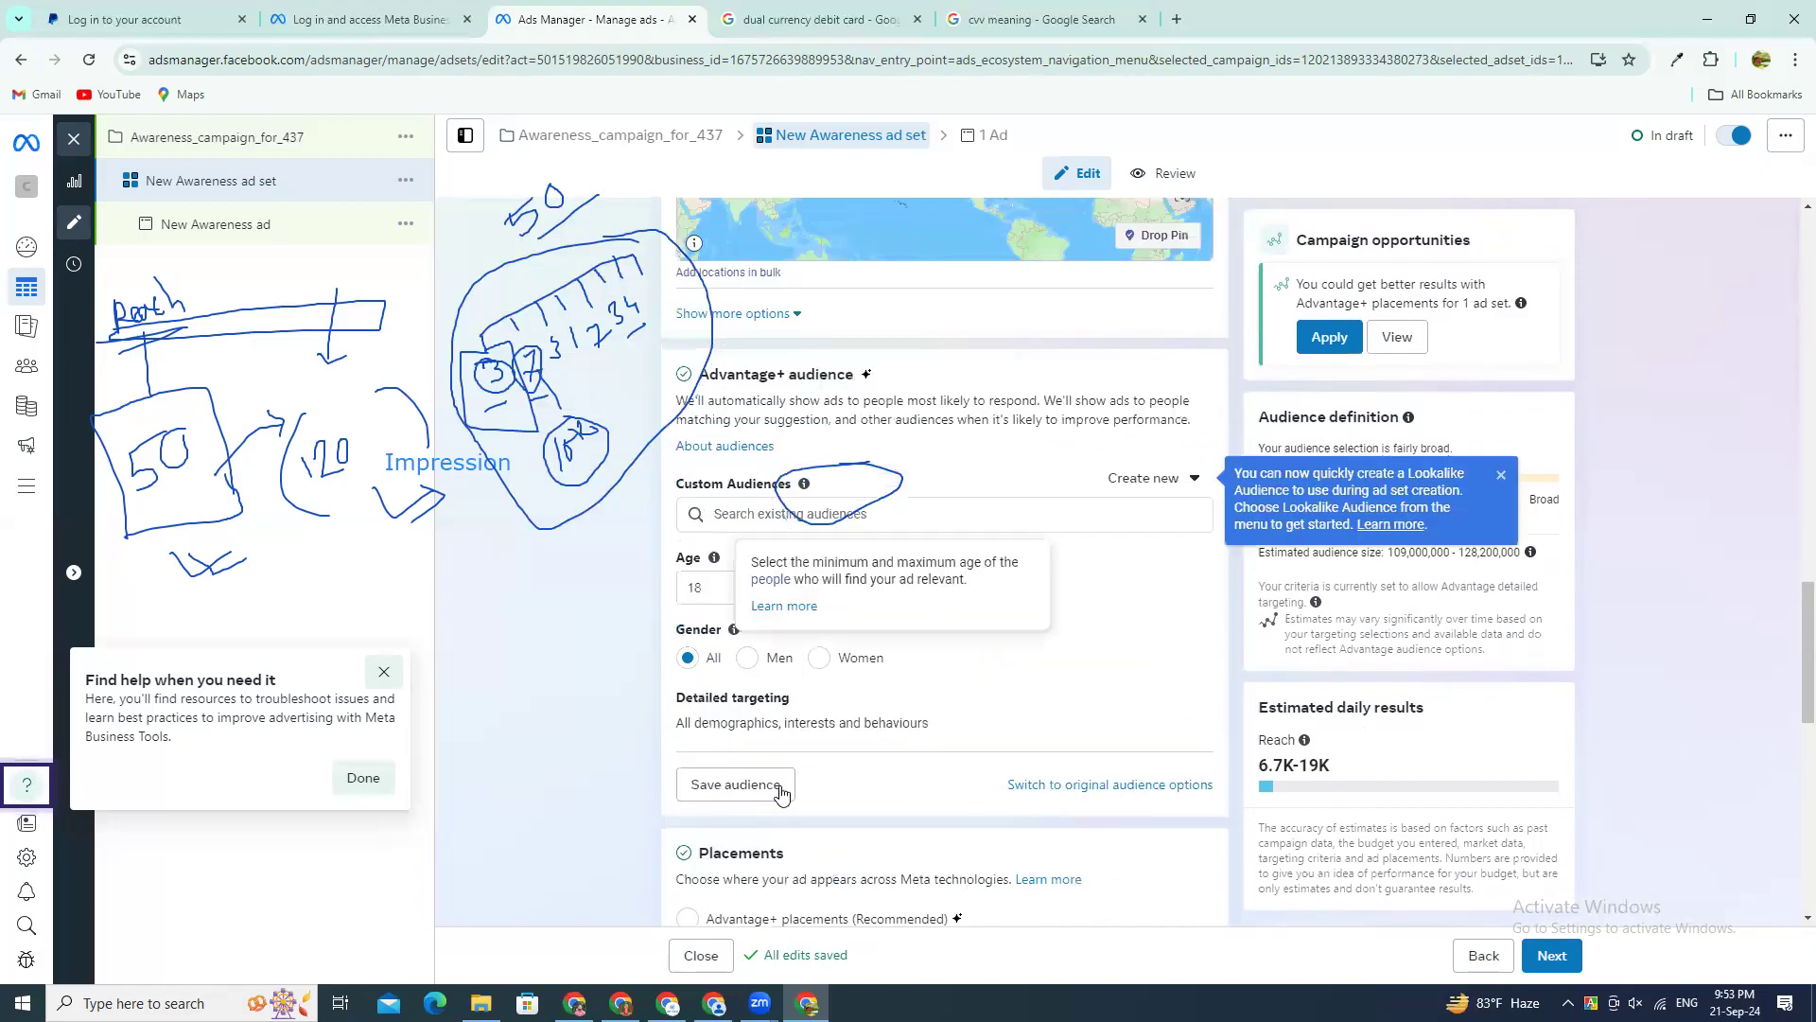
{"action": "scroll", "coordinate": [741, 838], "scroll_direction": "down", "scroll_amount": 3}
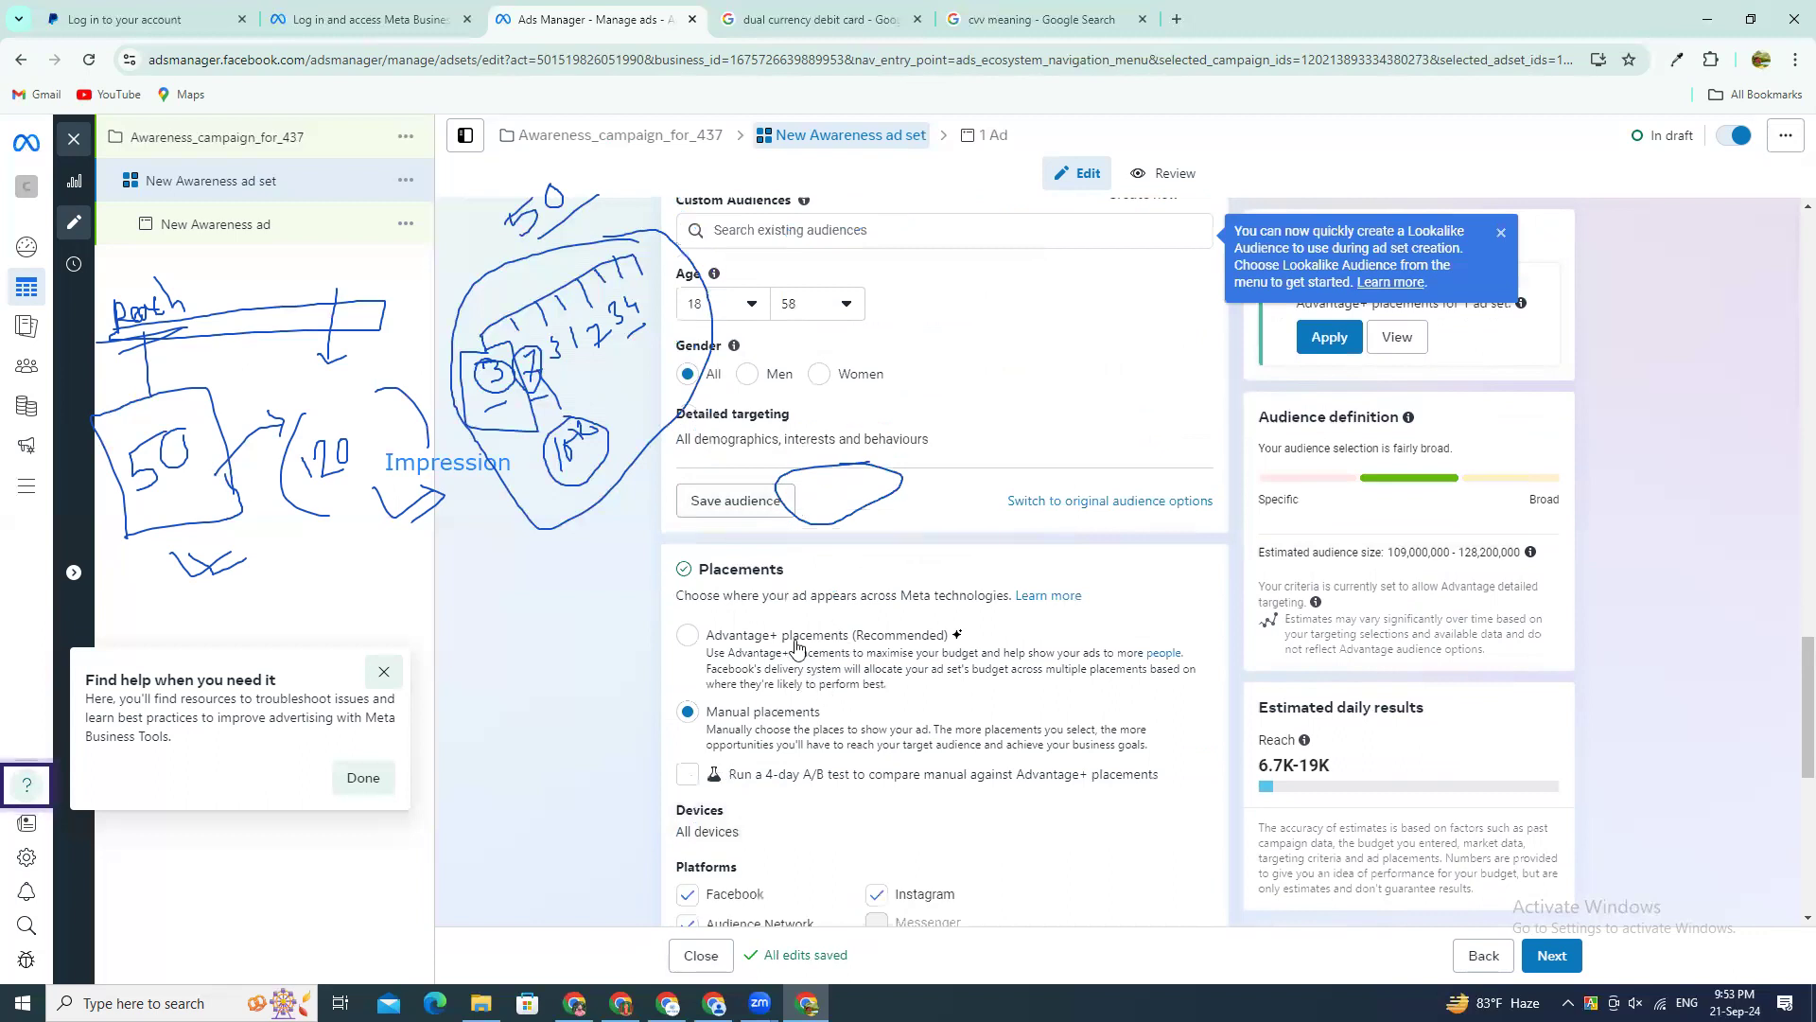
{"action": "left_click", "coordinate": [690, 641]}
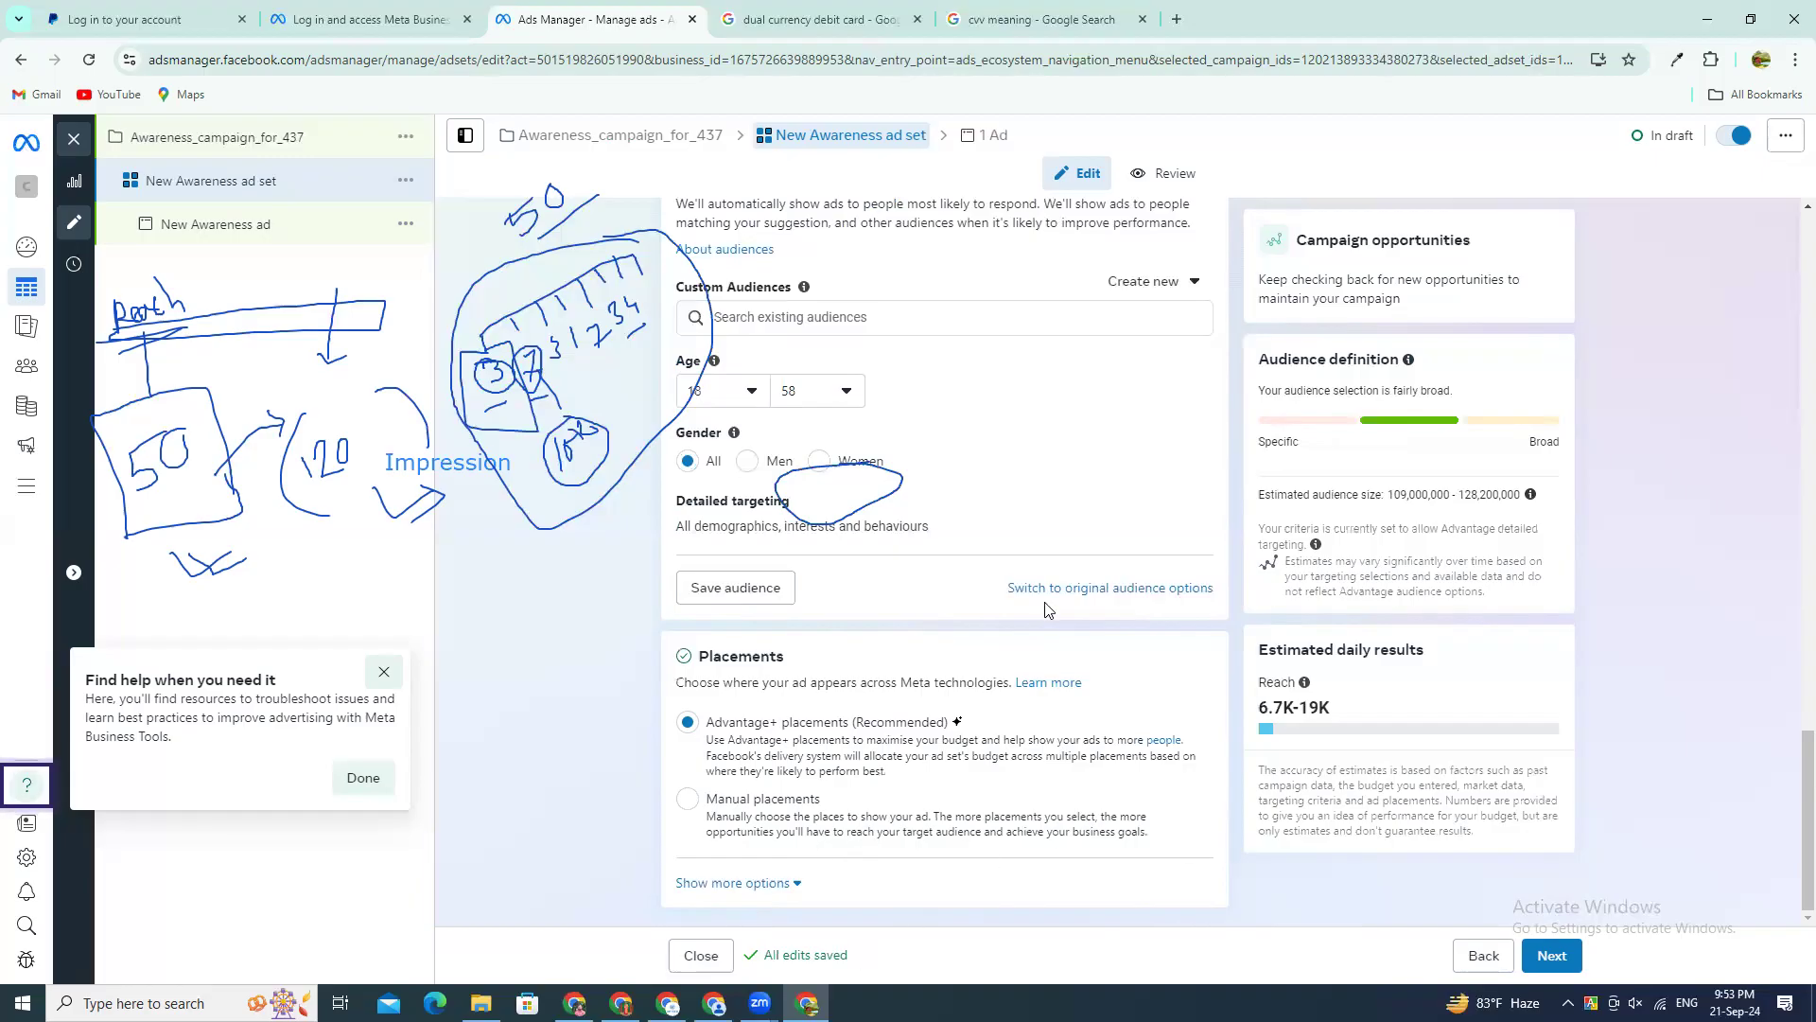
Step: Review the ad set's dynamic creative, budget and schedule, audience locations and existing custom audiences
{"action": "scroll", "coordinate": [1046, 609], "scroll_direction": "up", "scroll_amount": 15}
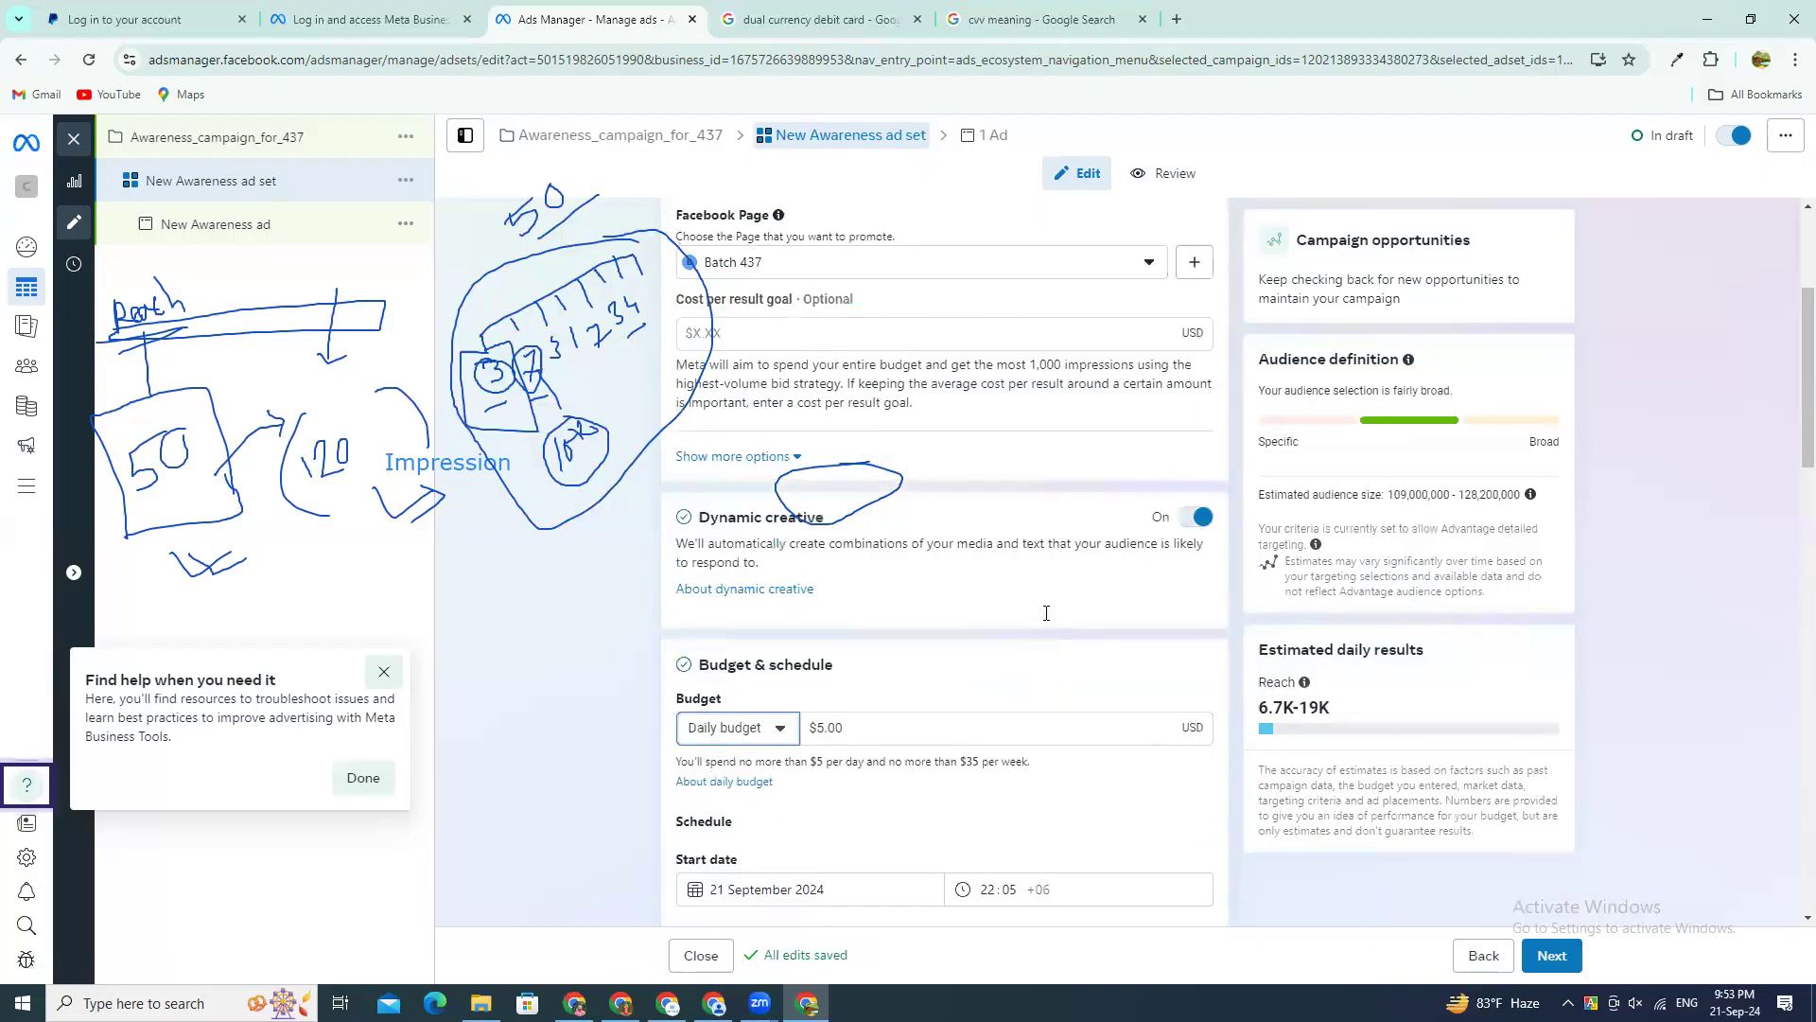
{"action": "scroll", "coordinate": [1046, 613], "scroll_direction": "up", "scroll_amount": 3}
{"action": "scroll", "coordinate": [1041, 629], "scroll_direction": "down", "scroll_amount": 5}
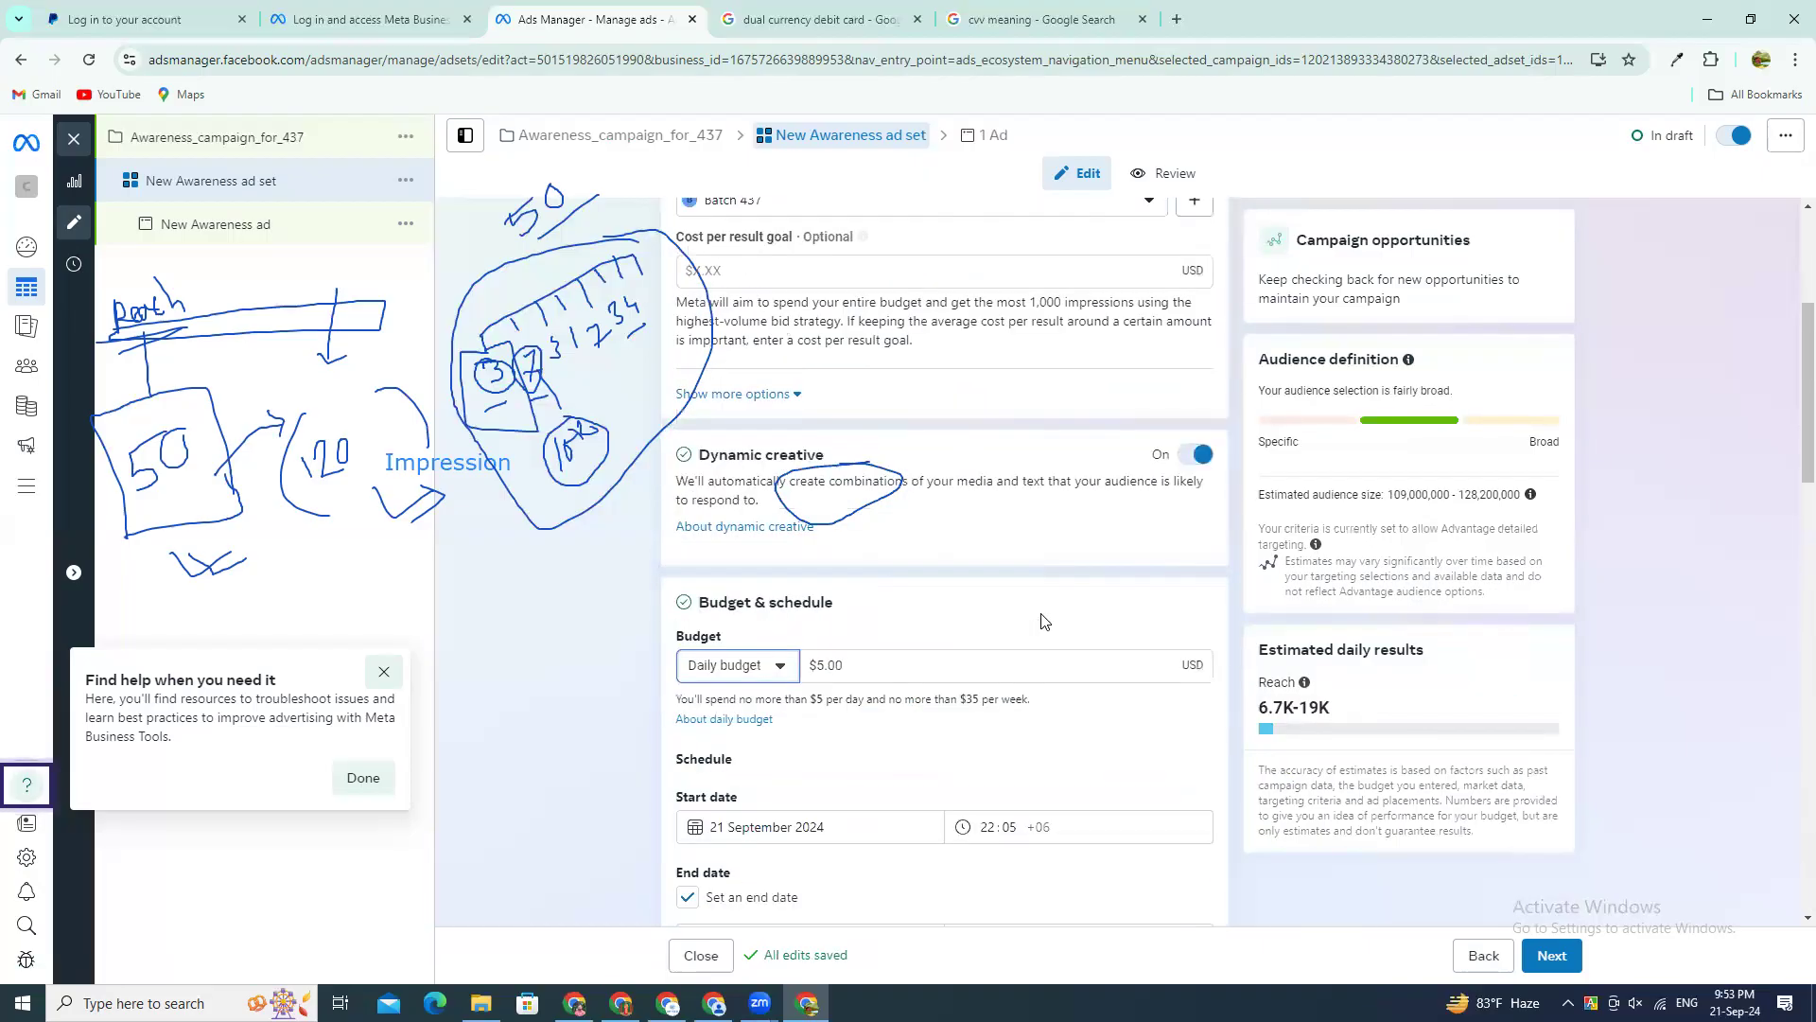
{"action": "scroll", "coordinate": [1047, 647], "scroll_direction": "down", "scroll_amount": 4}
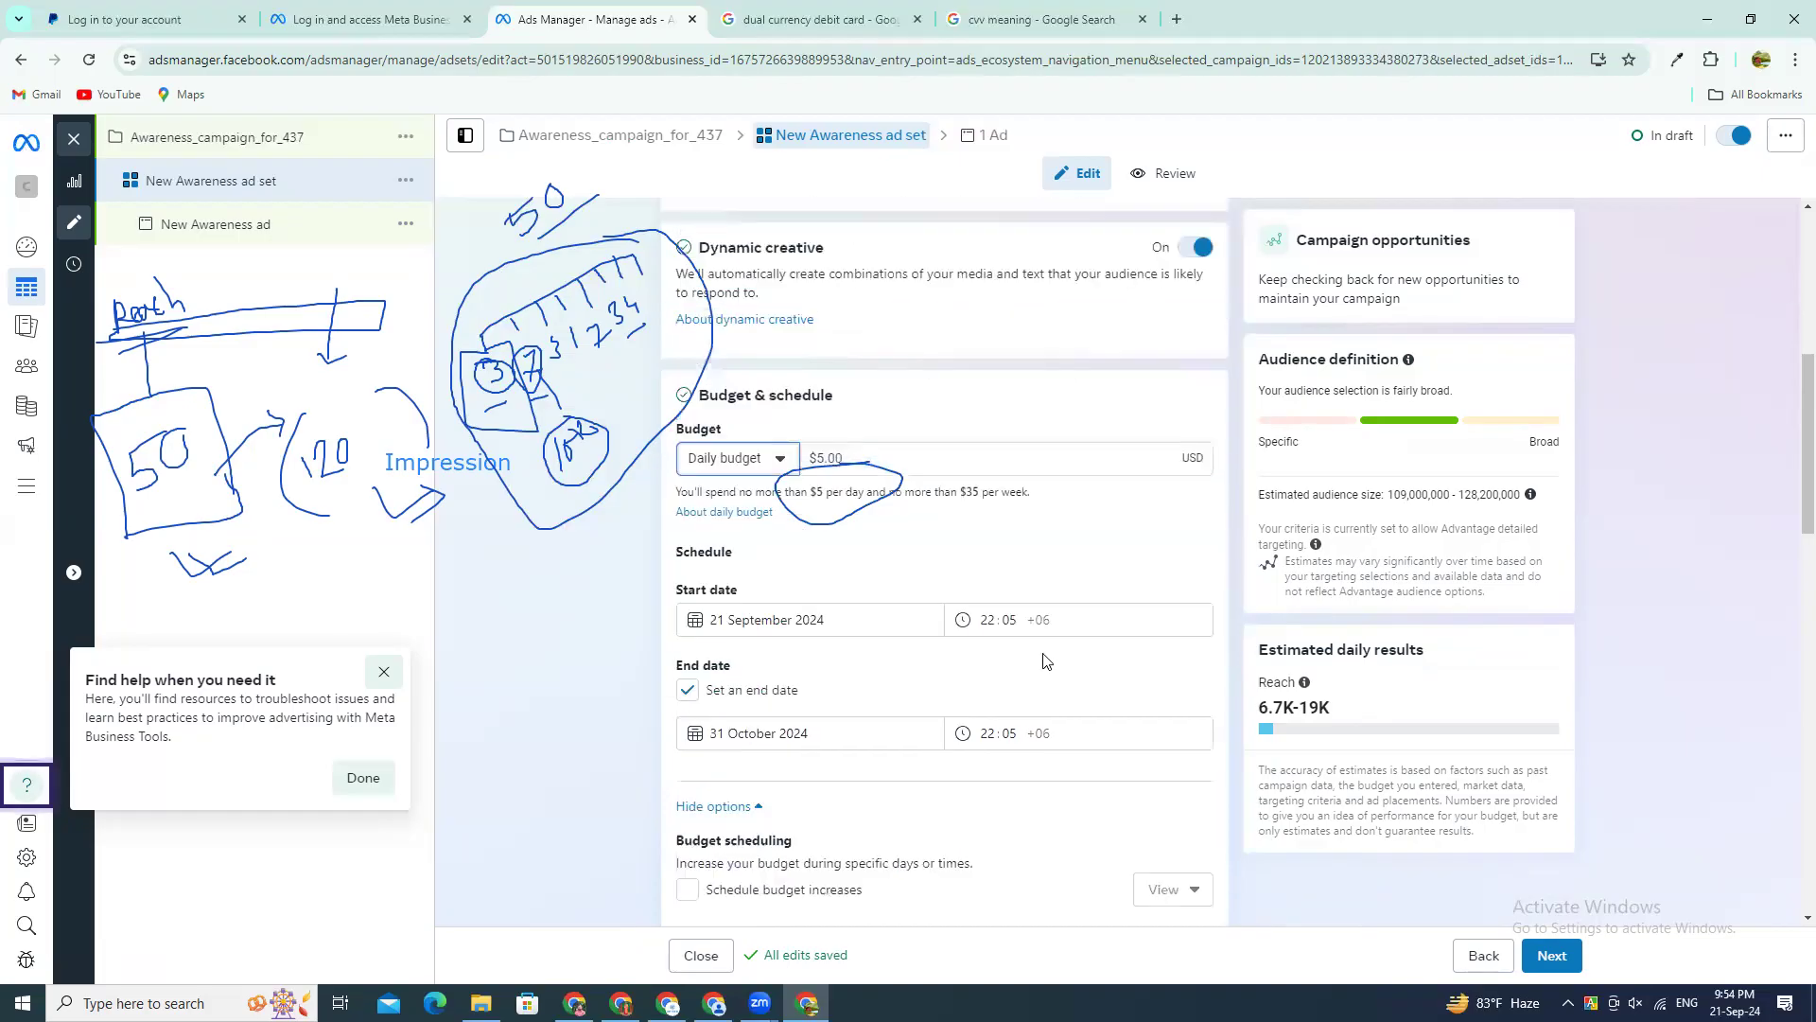
{"action": "scroll", "coordinate": [1046, 670], "scroll_direction": "down", "scroll_amount": 3}
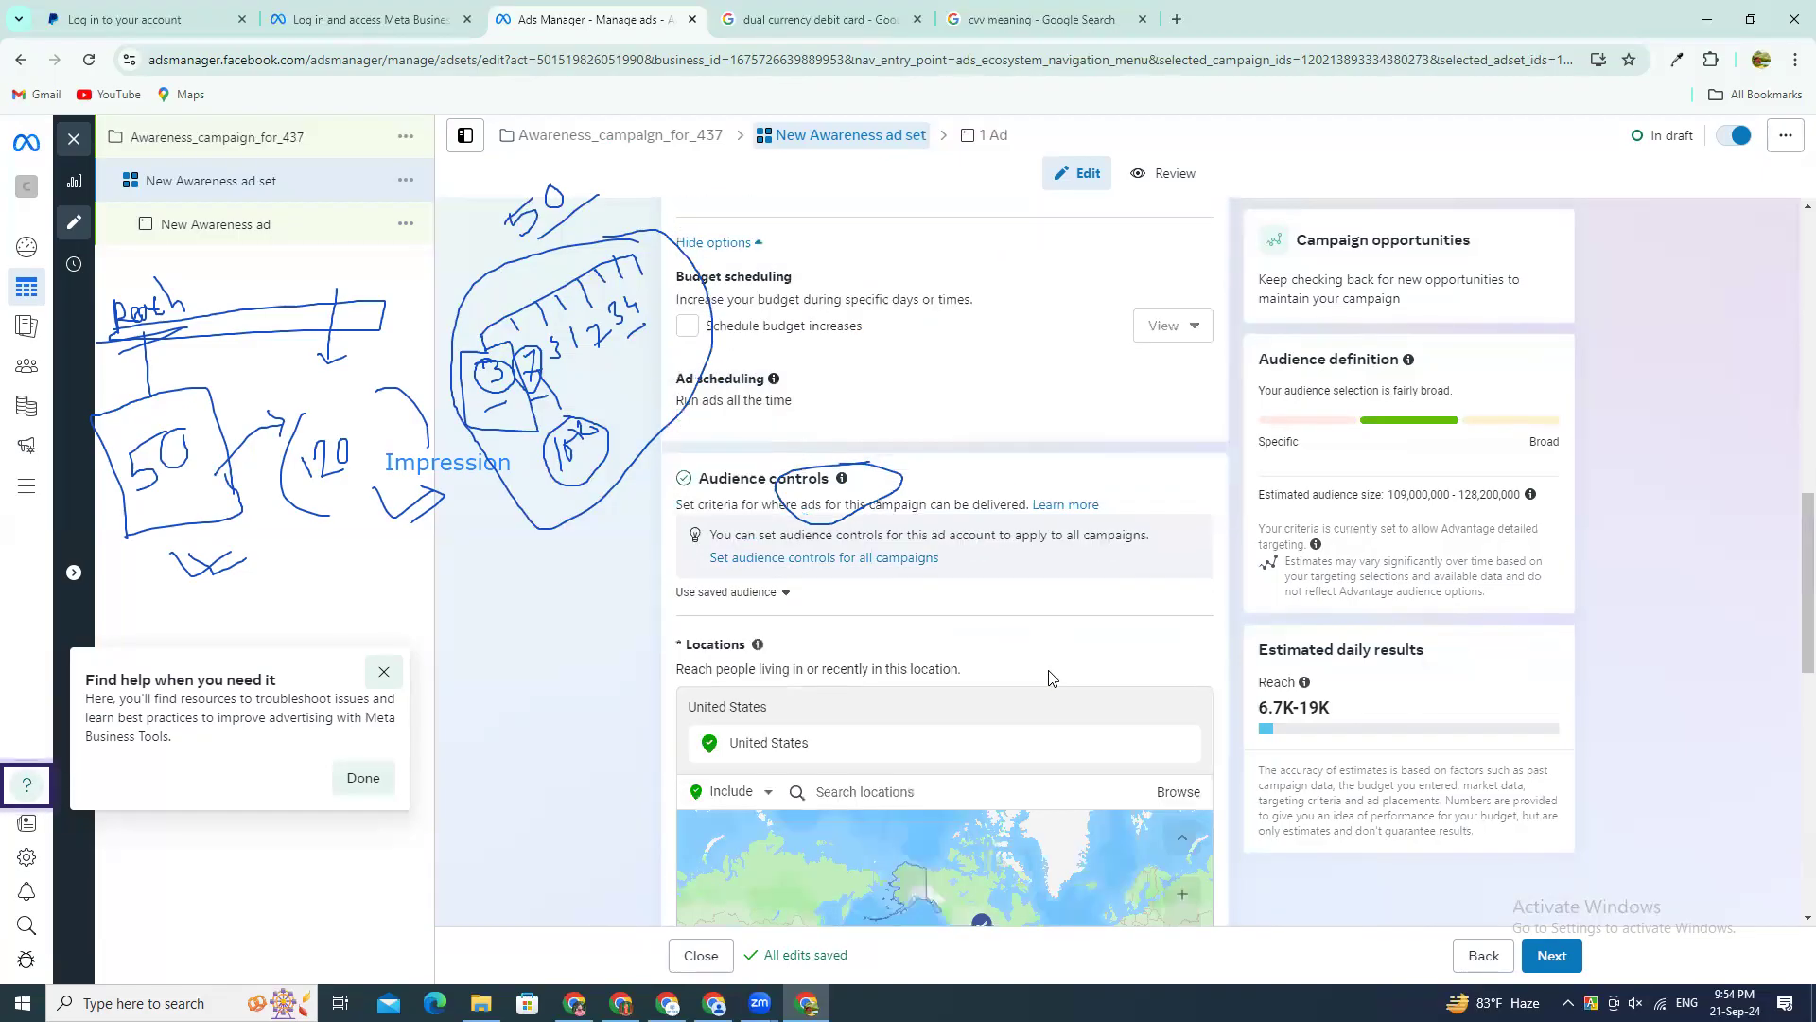
{"action": "scroll", "coordinate": [1046, 675], "scroll_direction": "down", "scroll_amount": 4}
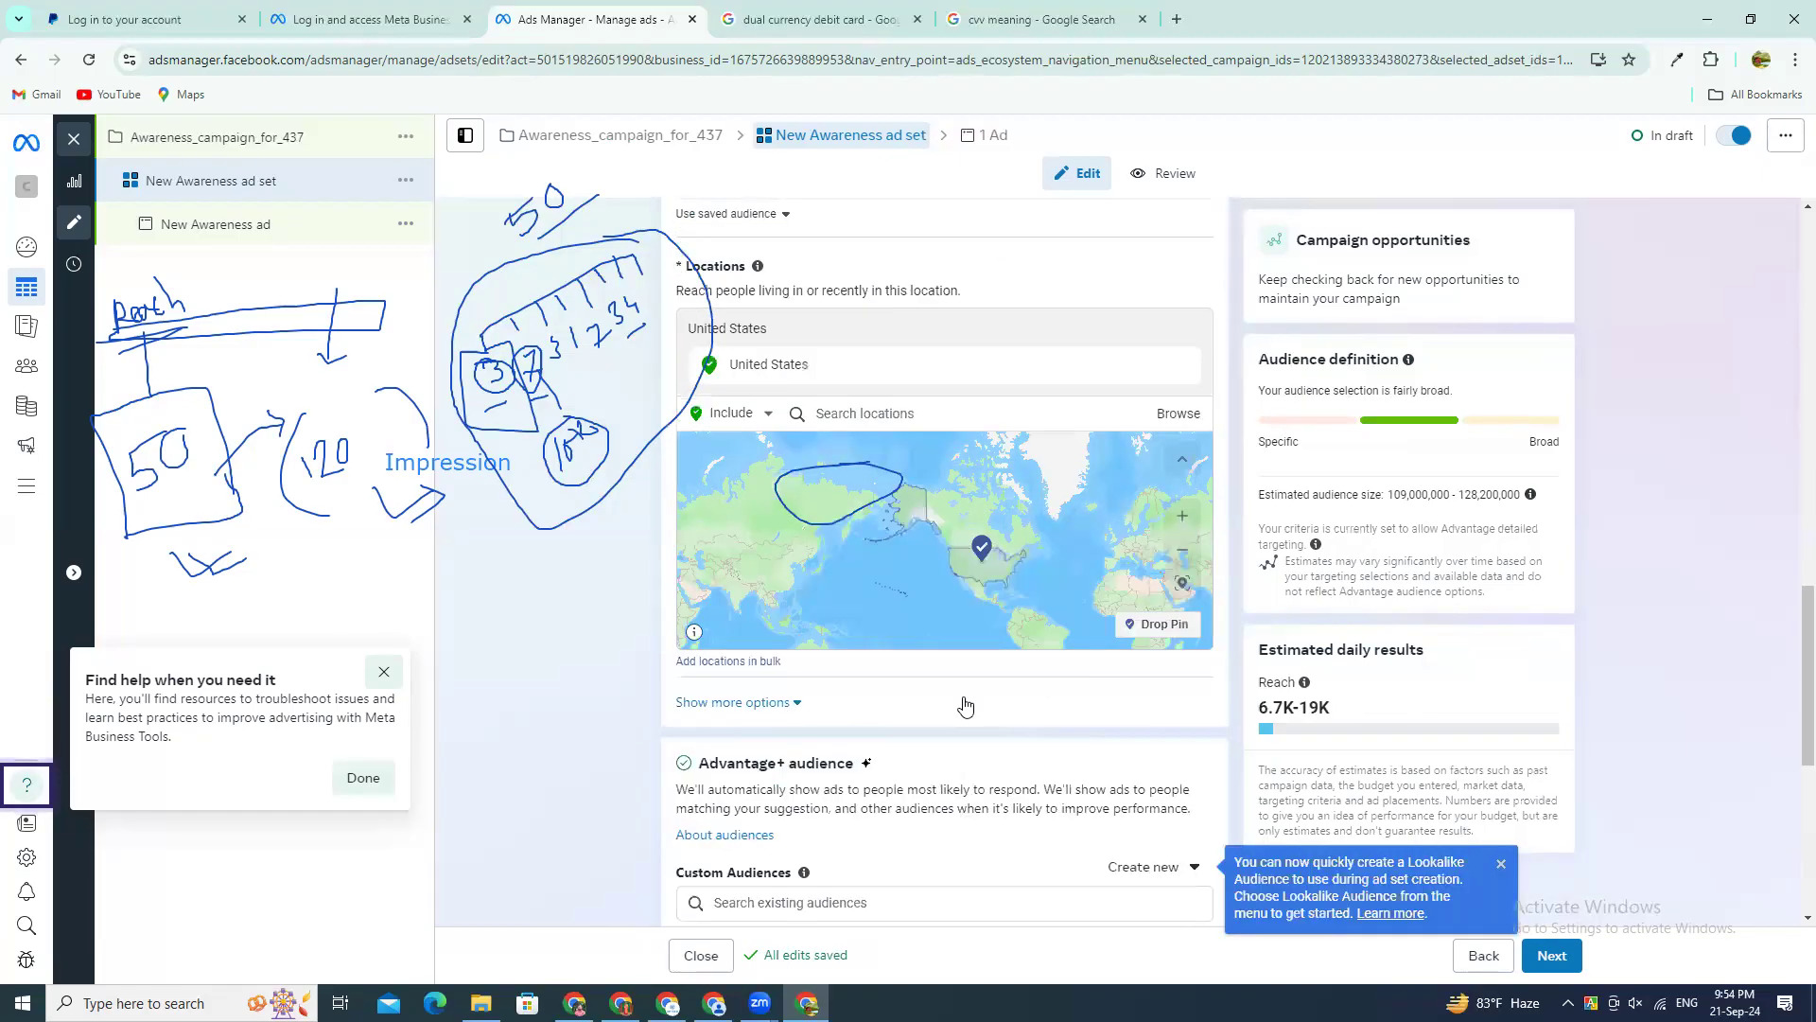
{"action": "scroll", "coordinate": [950, 697], "scroll_direction": "down", "scroll_amount": 2}
{"action": "left_click", "coordinate": [764, 714]}
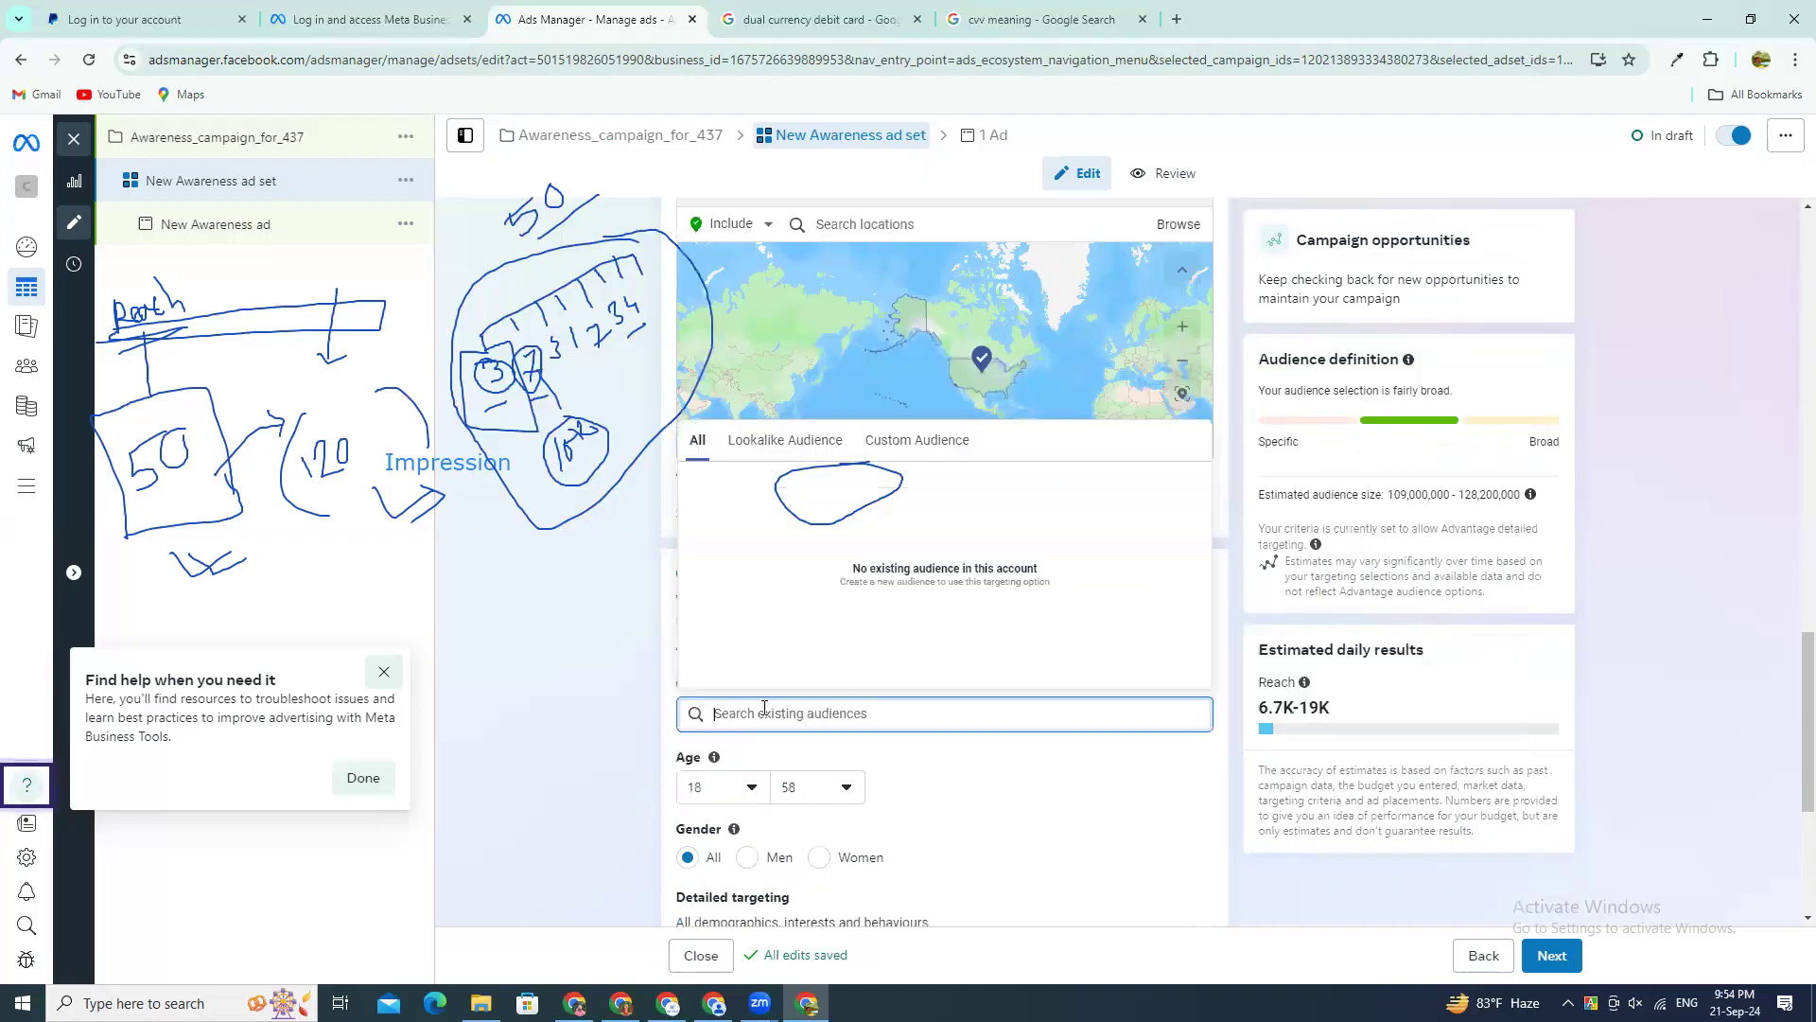
{"action": "left_click", "coordinate": [1051, 778]}
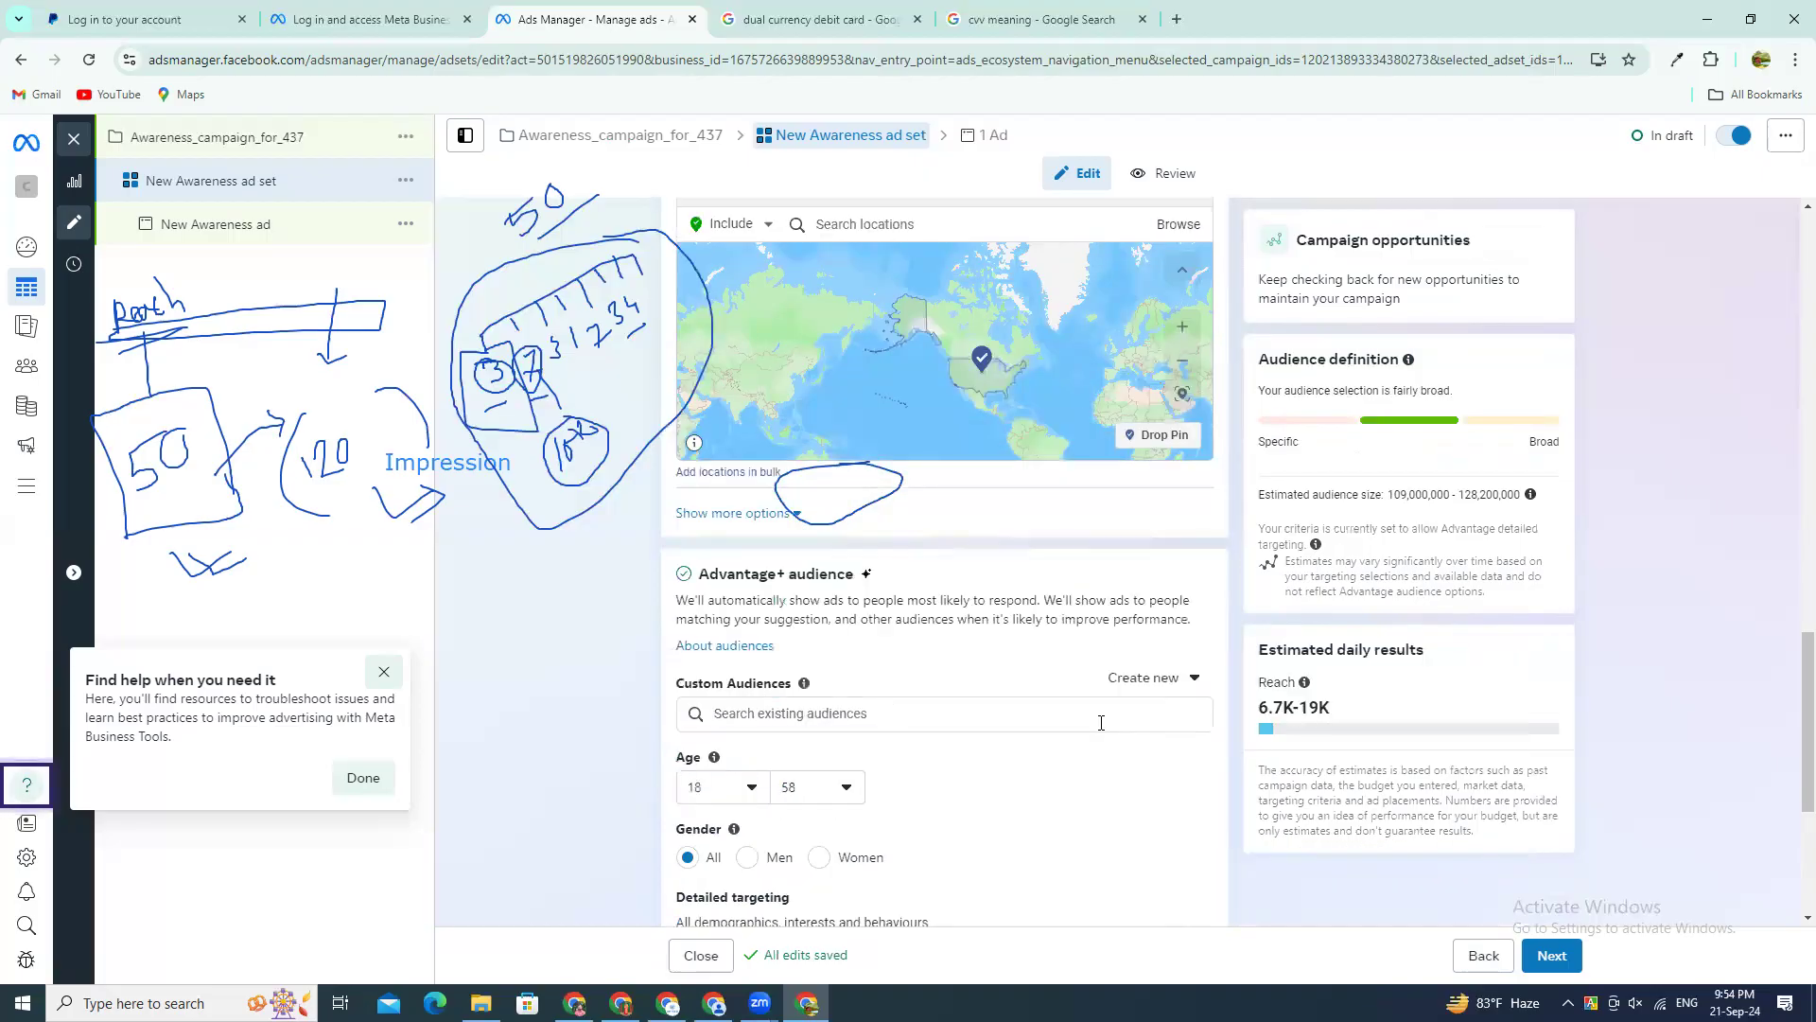
Step: Open the audience's detailed targeting for editing and dismiss the "Find help when you need it" tip
{"action": "scroll", "coordinate": [1107, 724], "scroll_direction": "down", "scroll_amount": 2}
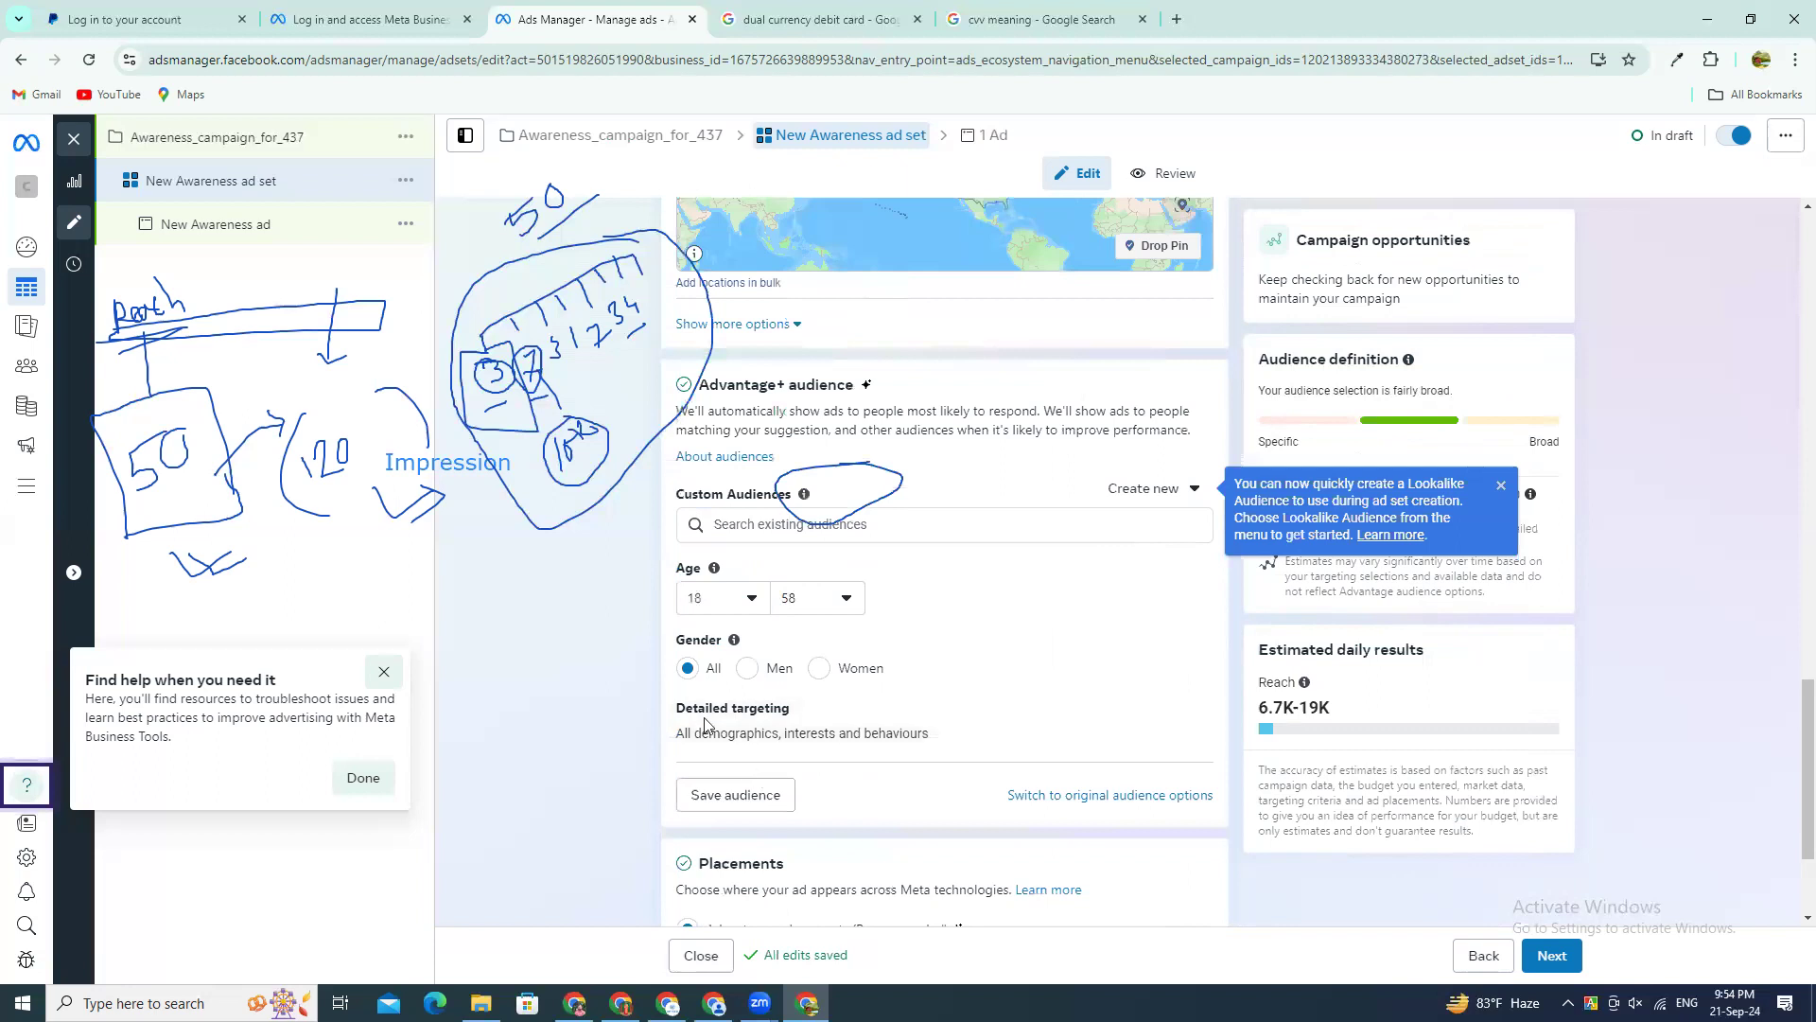
{"action": "left_click", "coordinate": [1169, 716]}
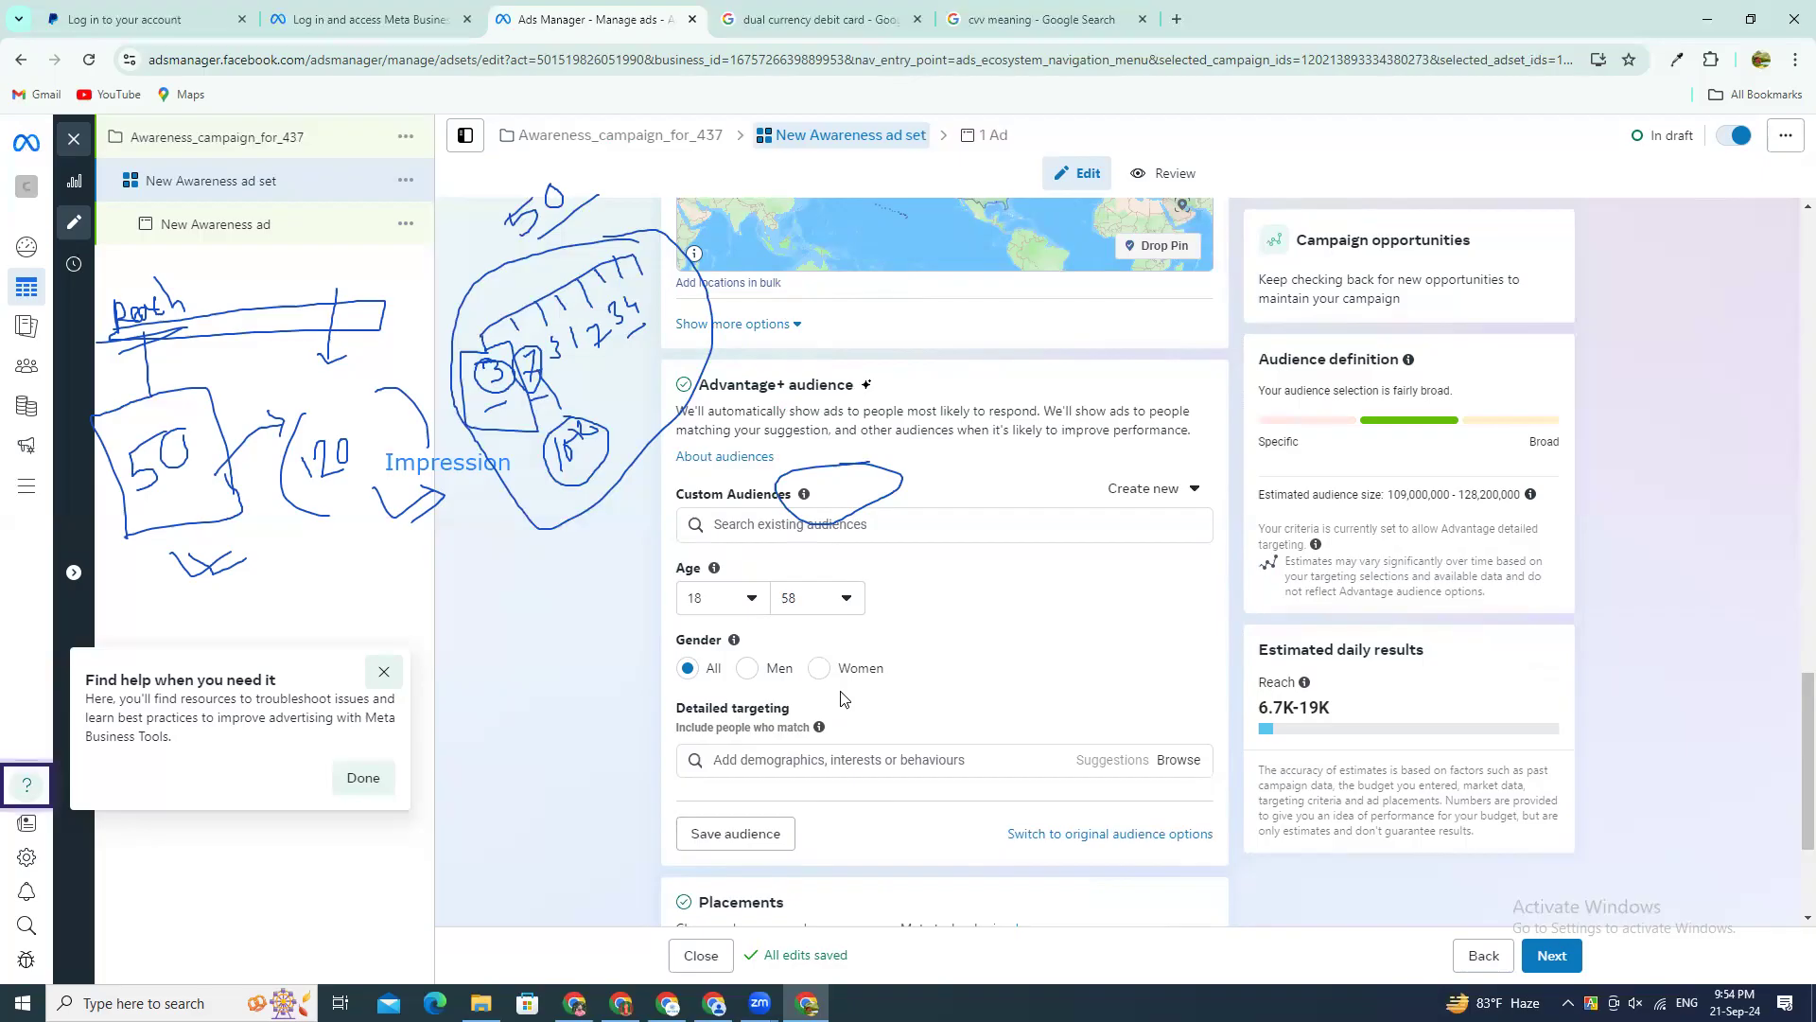
{"action": "left_click", "coordinate": [1791, 714]}
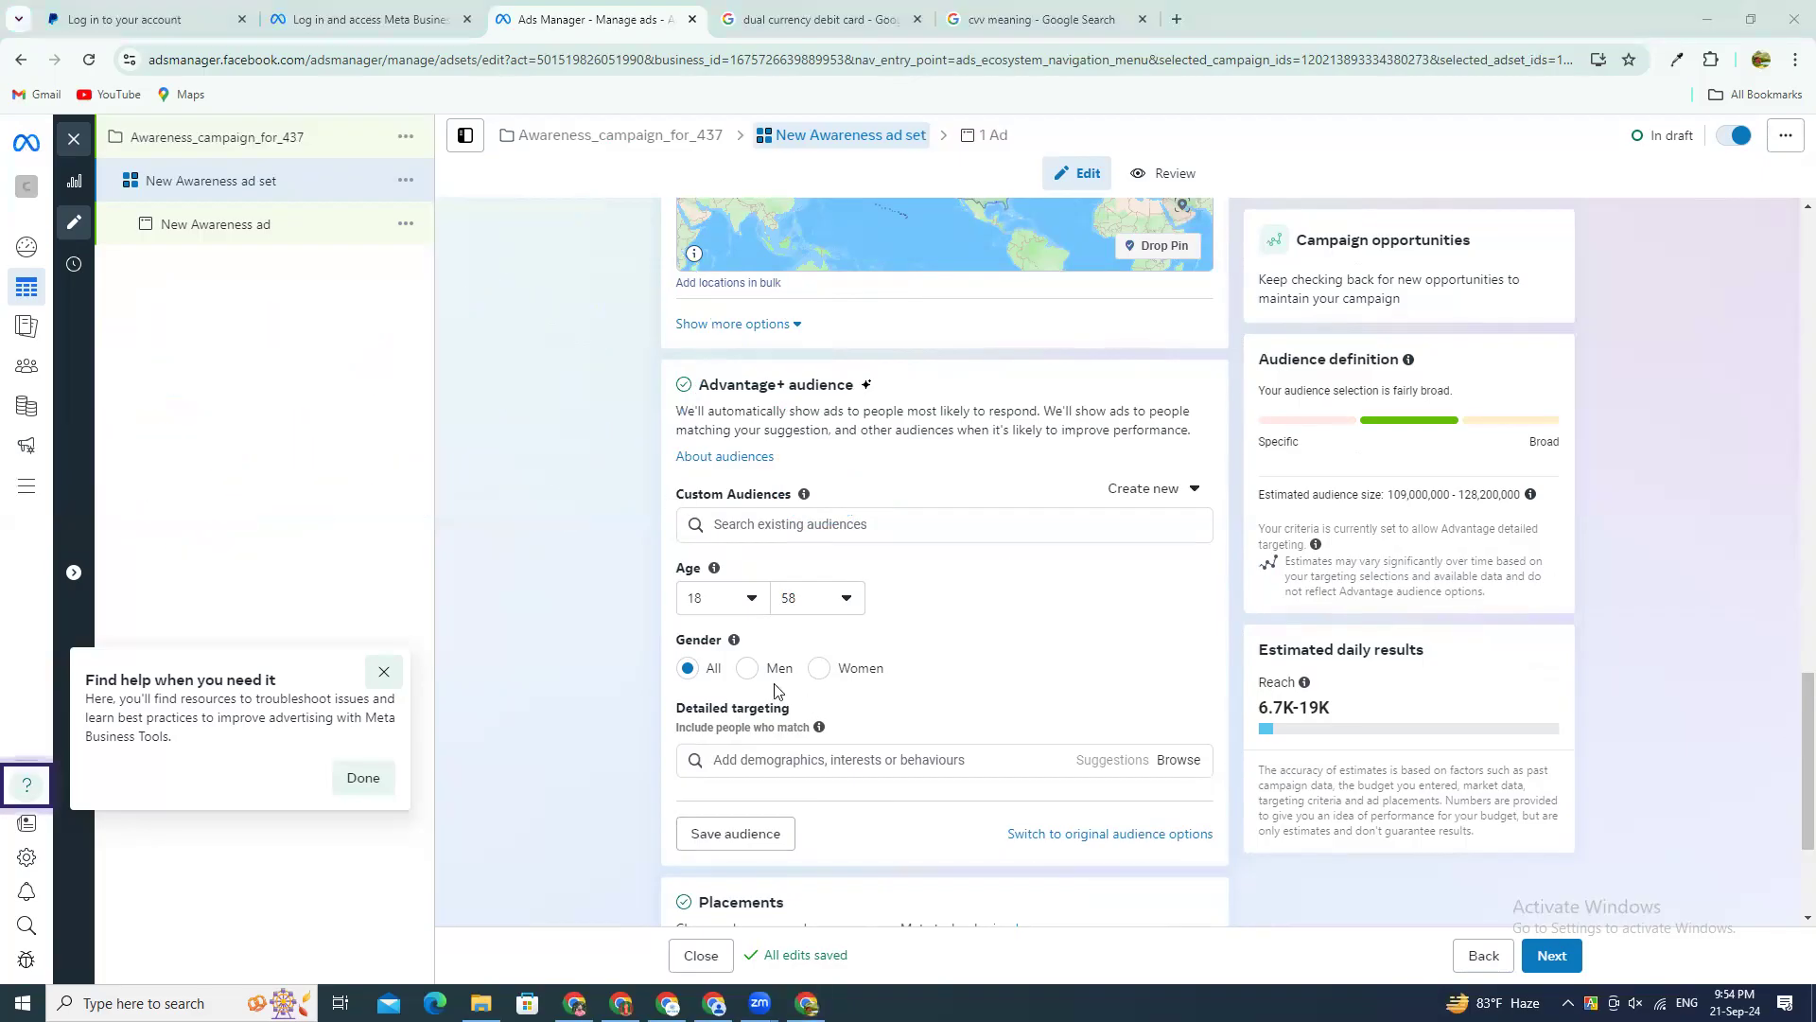
{"action": "left_click", "coordinate": [385, 673]}
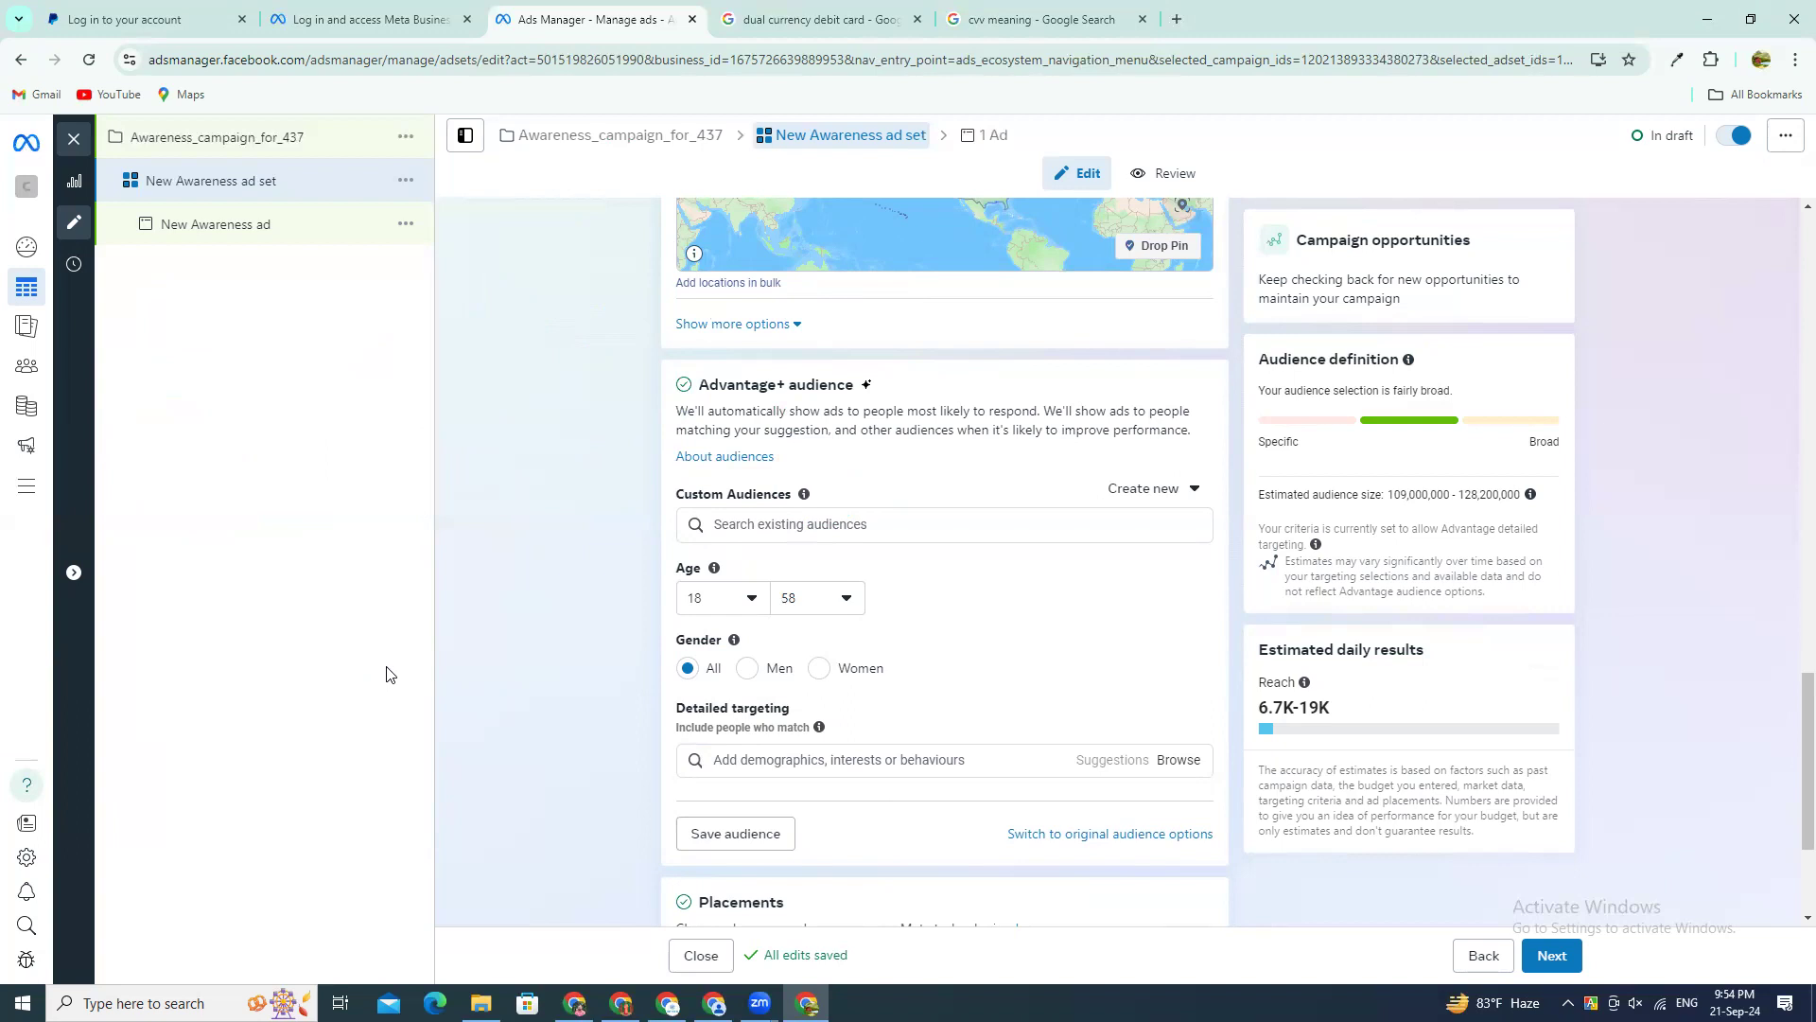
Step: Leave the detailed targeting empty and continue from the ad set to the New Awareness ad's settings
{"action": "left_click", "coordinate": [999, 765]}
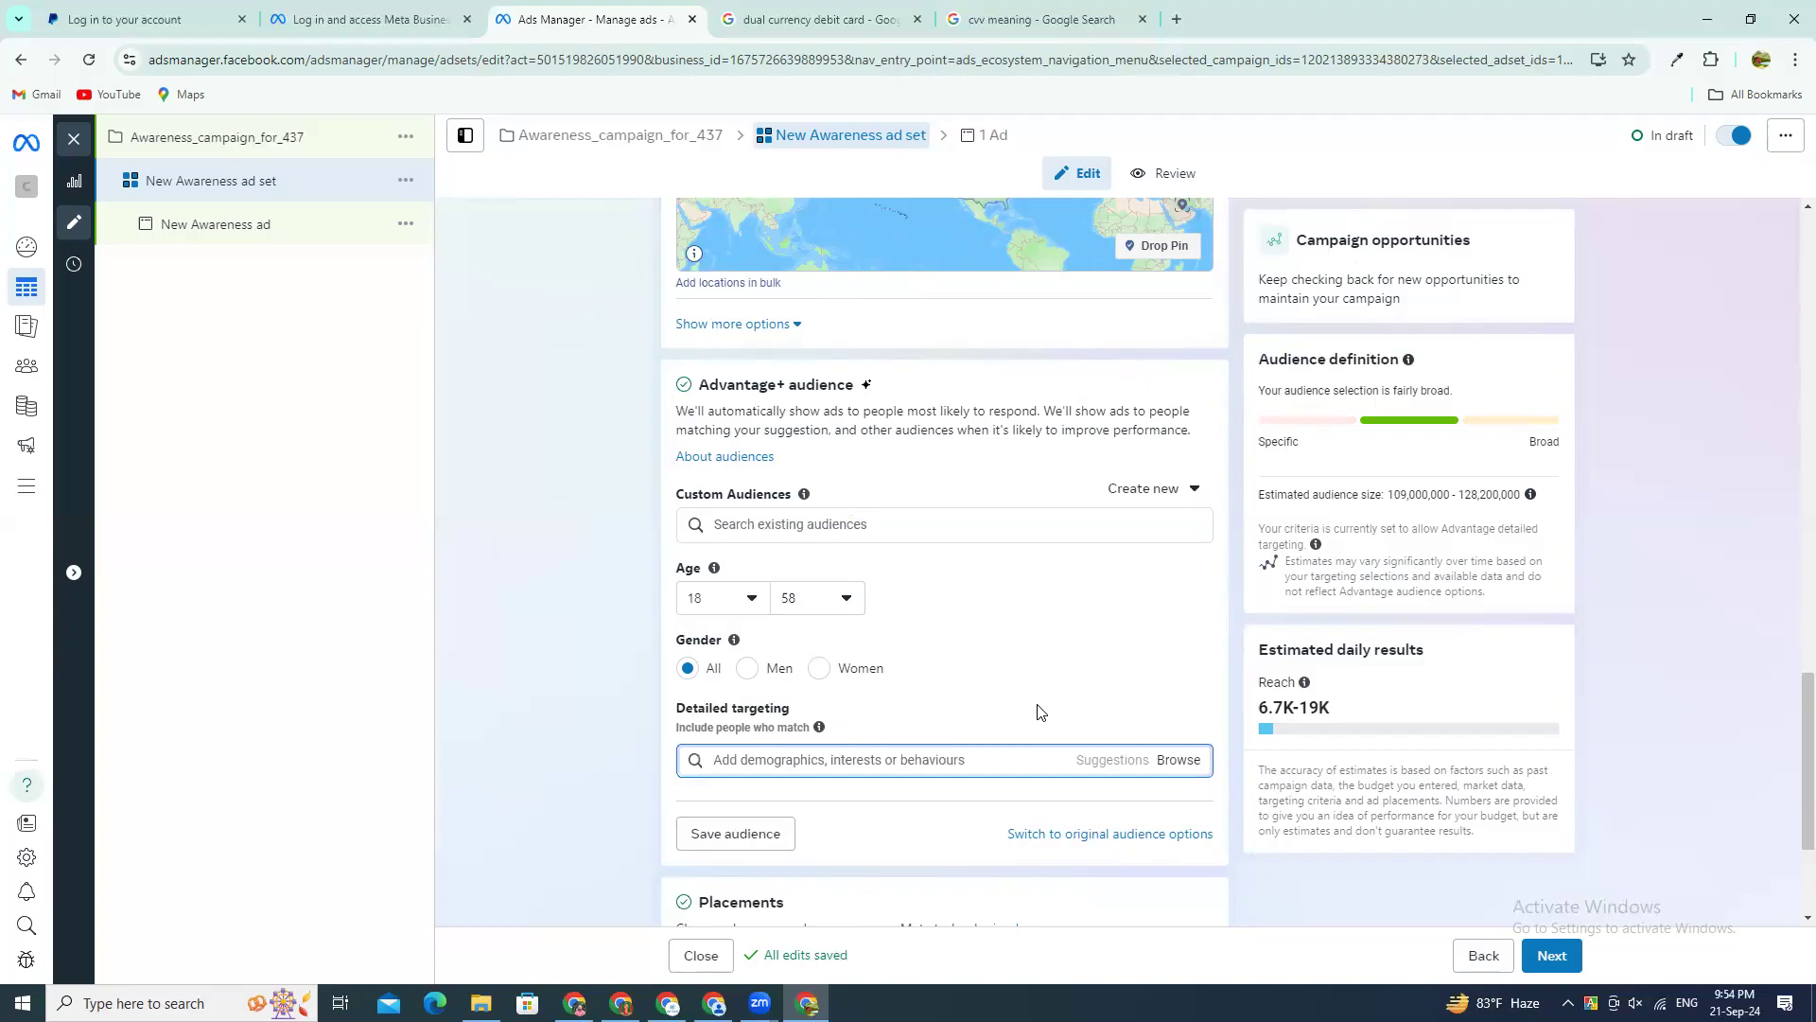
{"action": "left_click", "coordinate": [583, 656]}
{"action": "scroll", "coordinate": [839, 827], "scroll_direction": "down", "scroll_amount": 3}
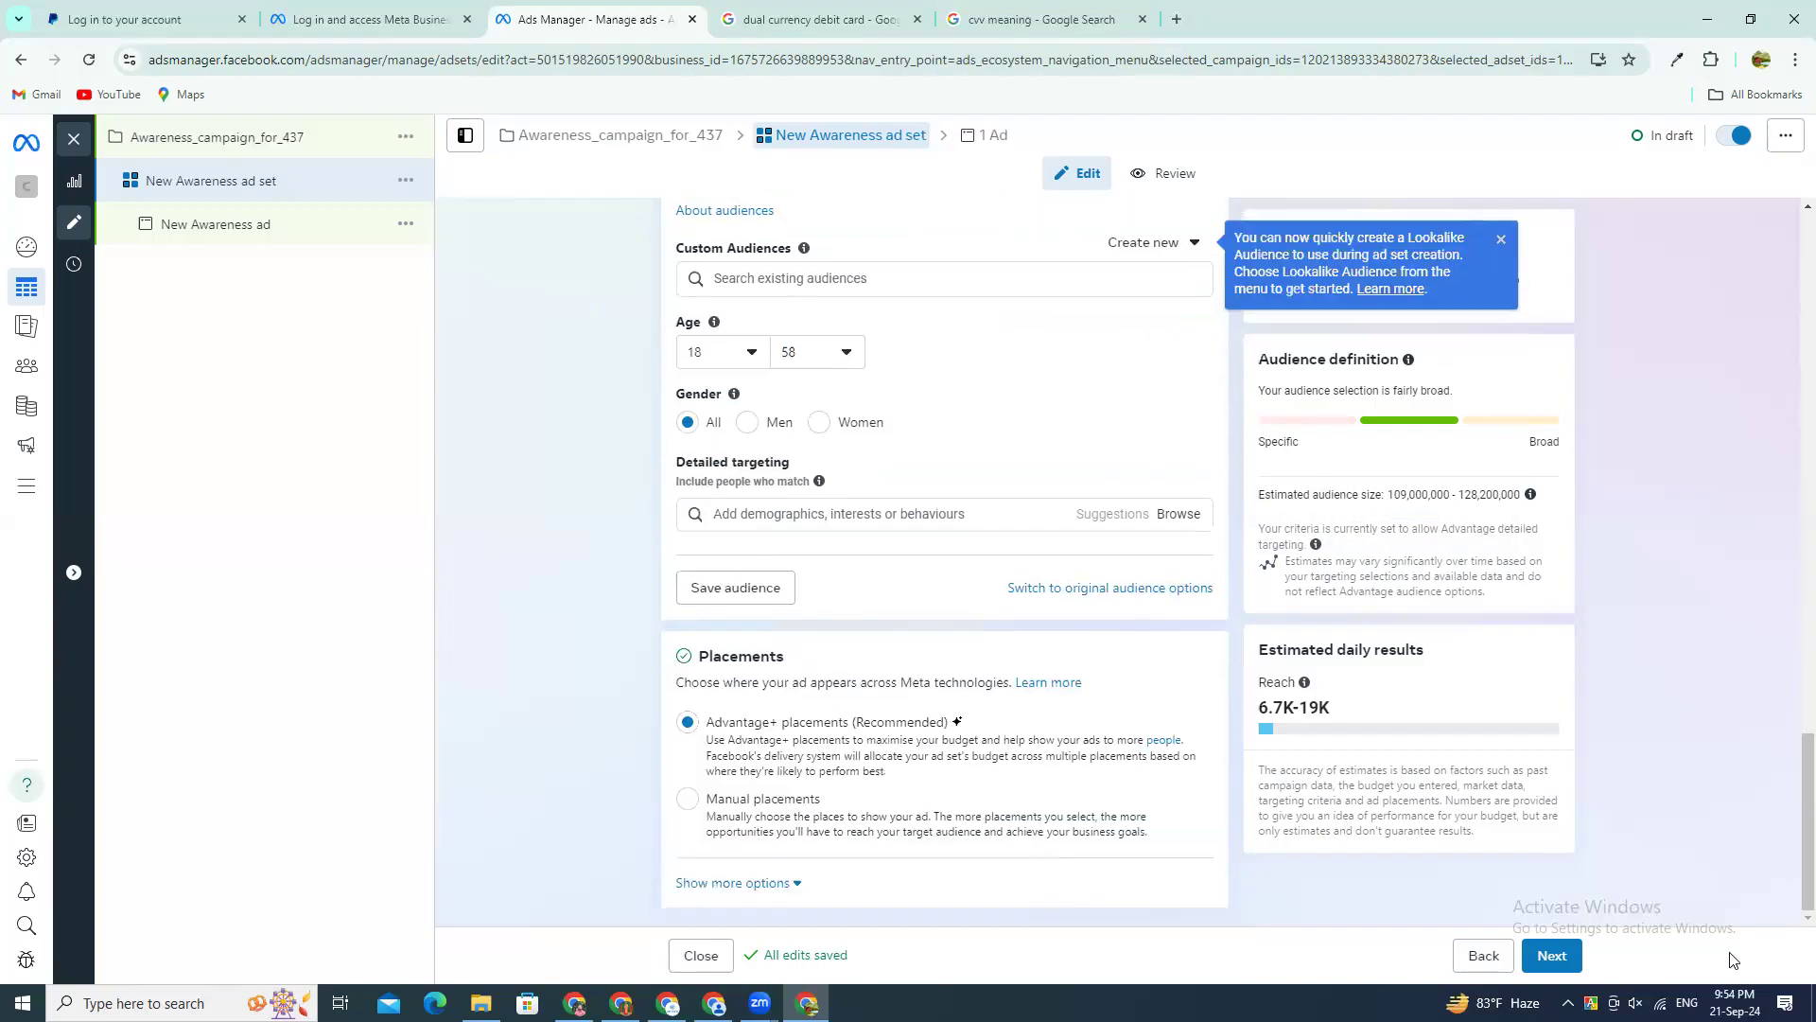
{"action": "left_click", "coordinate": [1551, 956]}
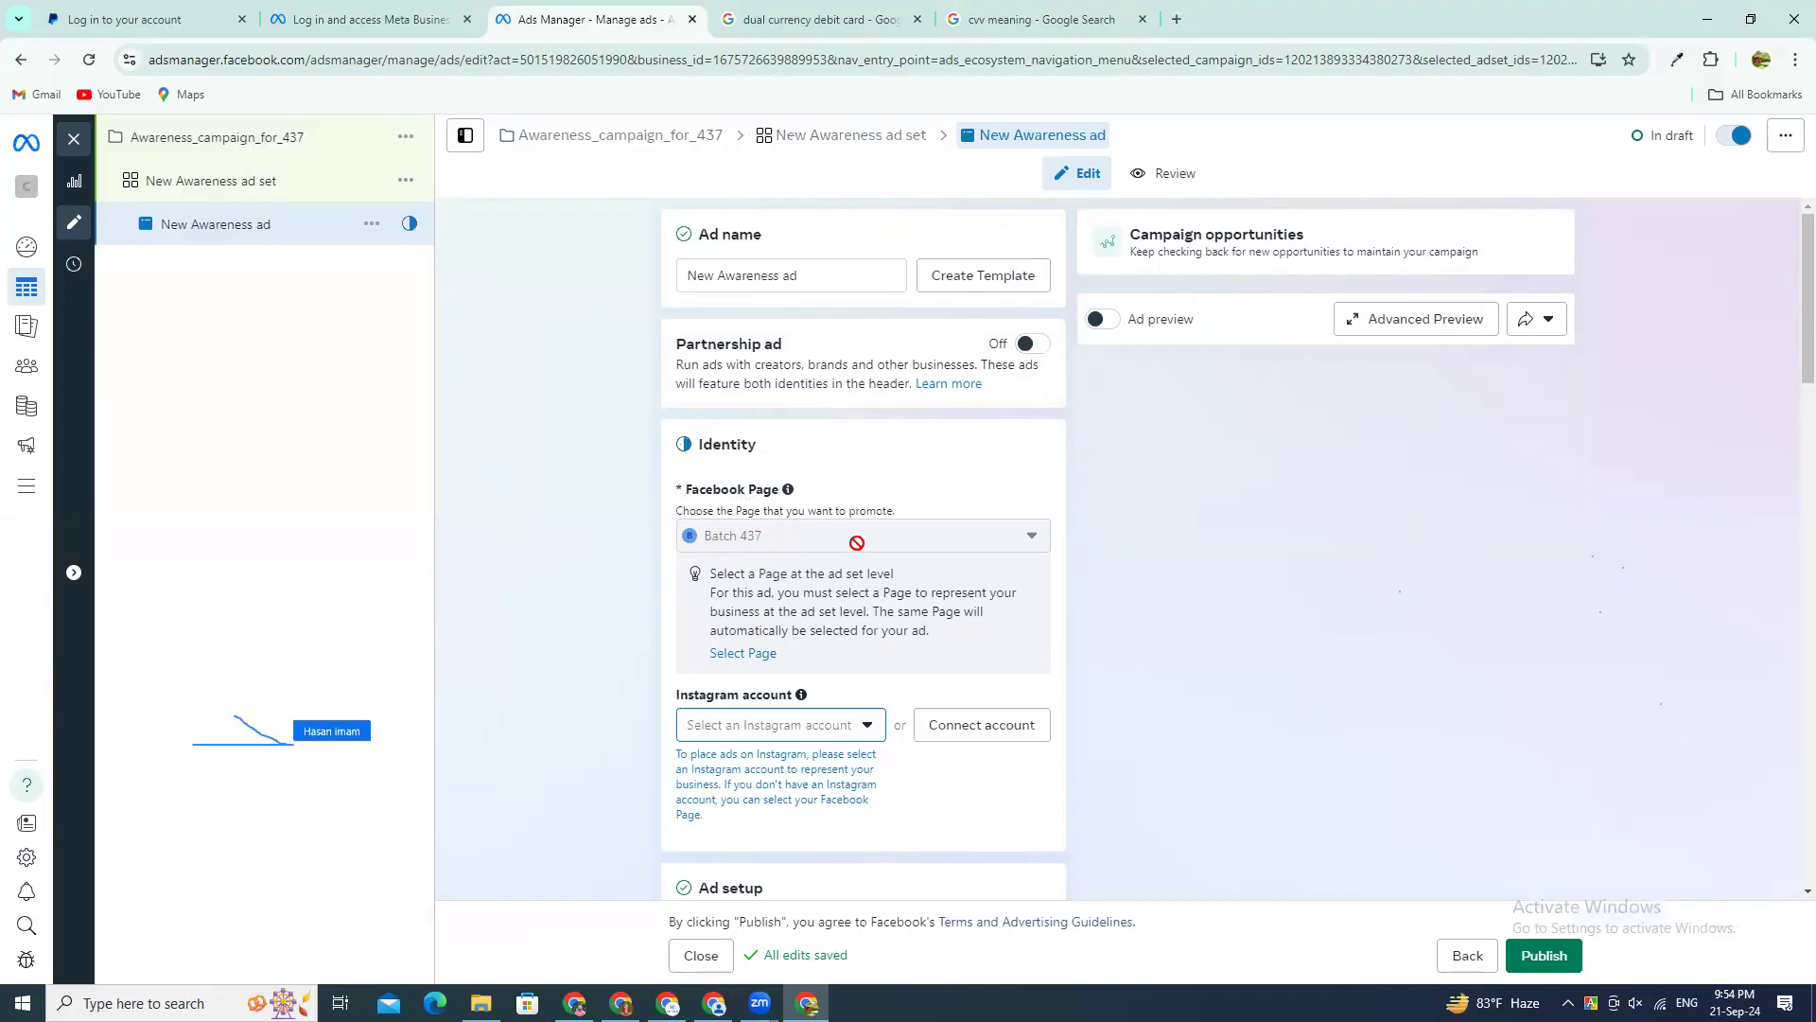
Step: Review the ad's identity, setup, creative, event details and tracking sections
{"action": "scroll", "coordinate": [875, 716], "scroll_direction": "down", "scroll_amount": 2}
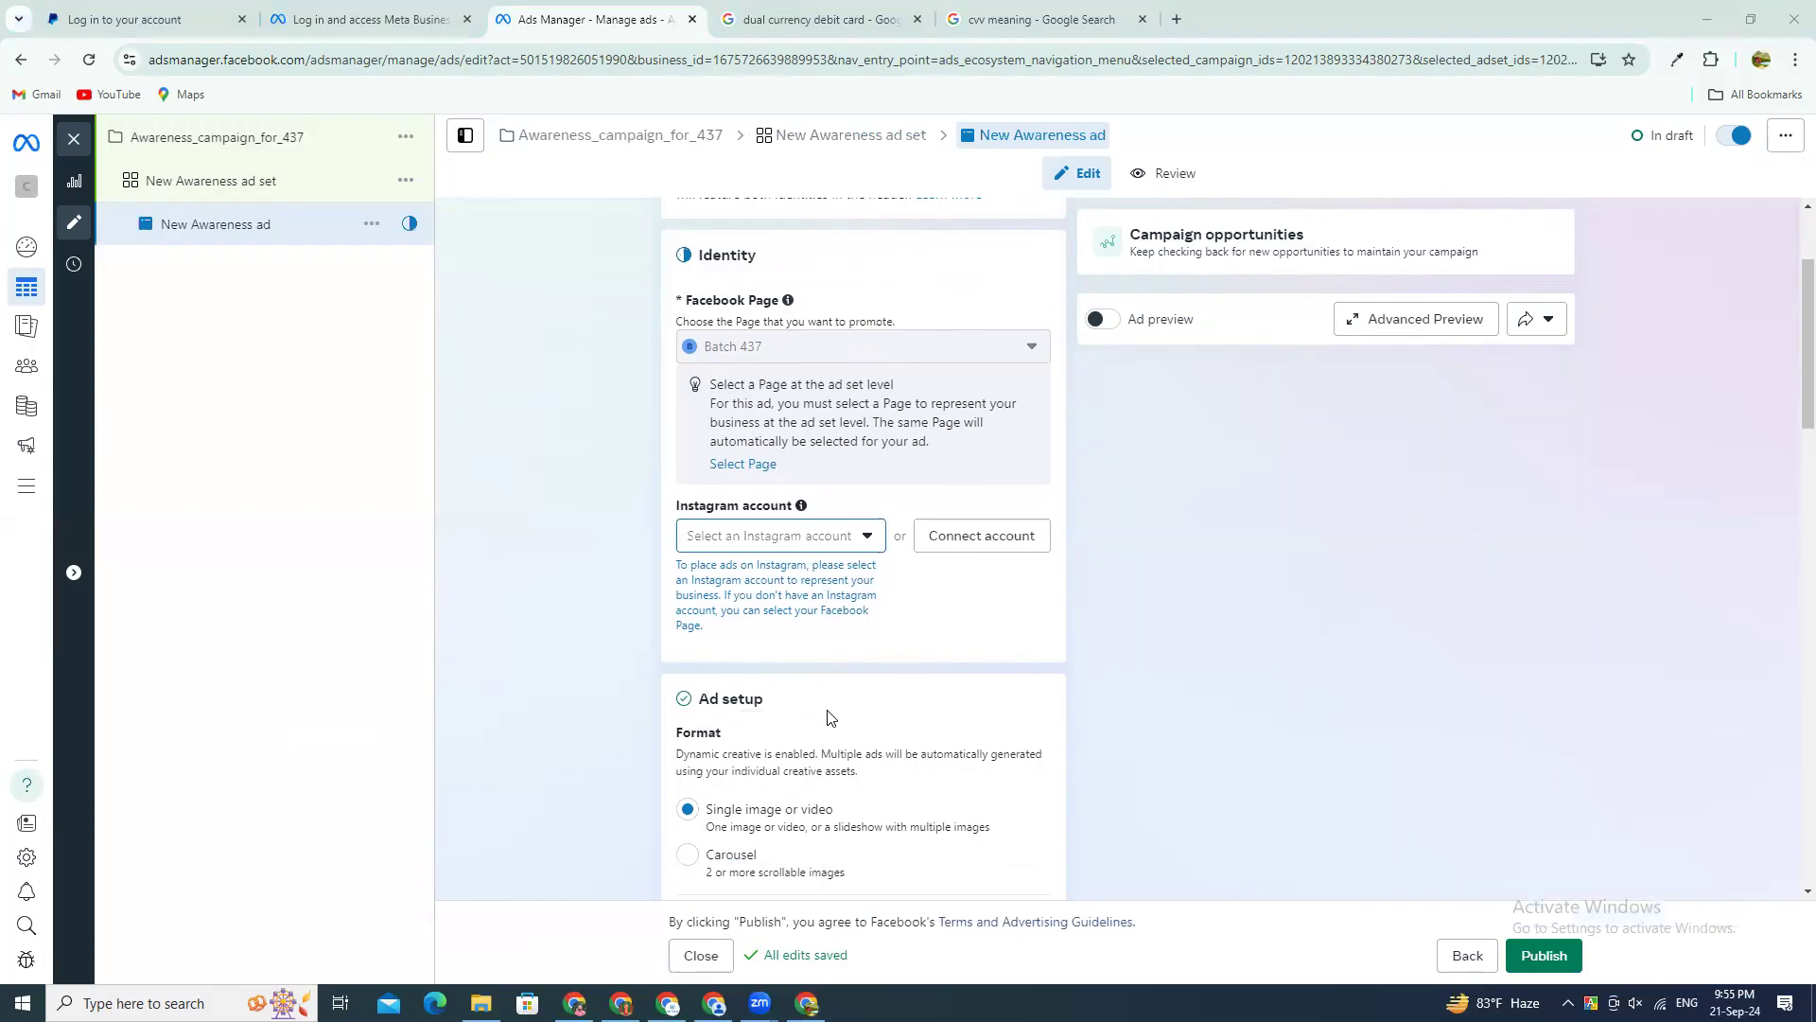
{"action": "scroll", "coordinate": [828, 717], "scroll_direction": "down", "scroll_amount": 8}
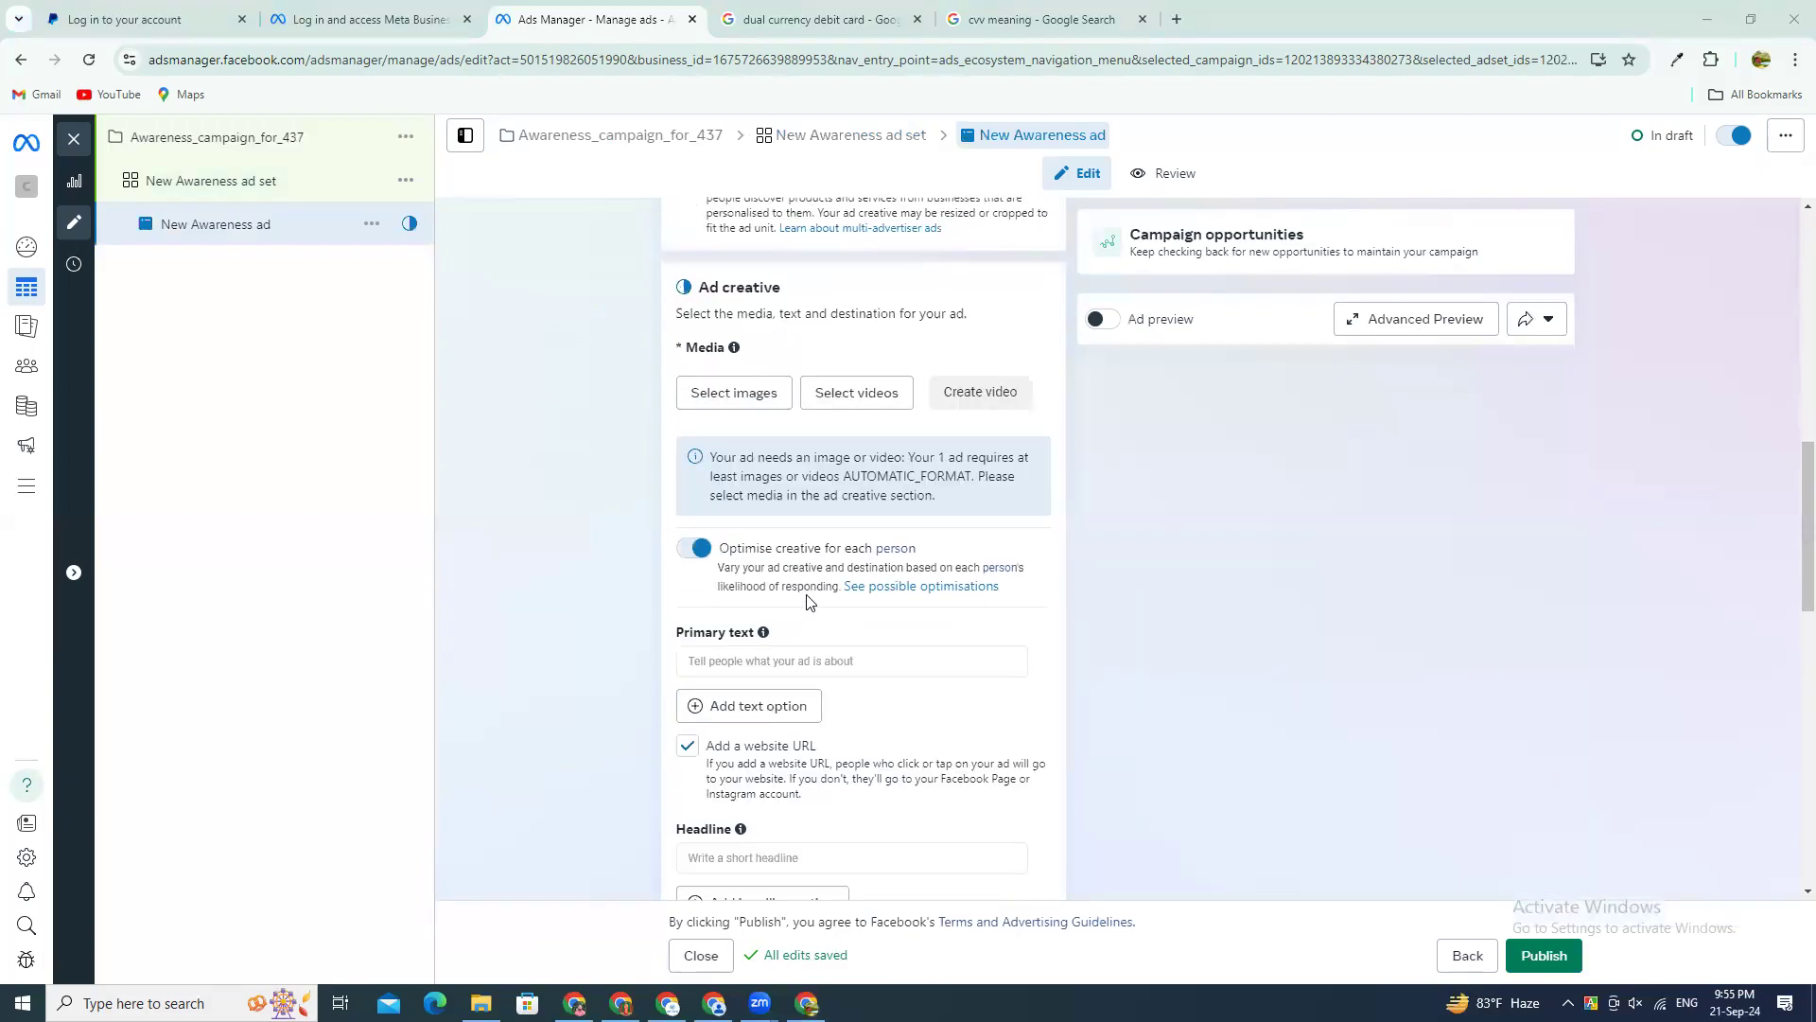
{"action": "scroll", "coordinate": [835, 605], "scroll_direction": "down", "scroll_amount": 5}
{"action": "scroll", "coordinate": [844, 611], "scroll_direction": "down", "scroll_amount": 3}
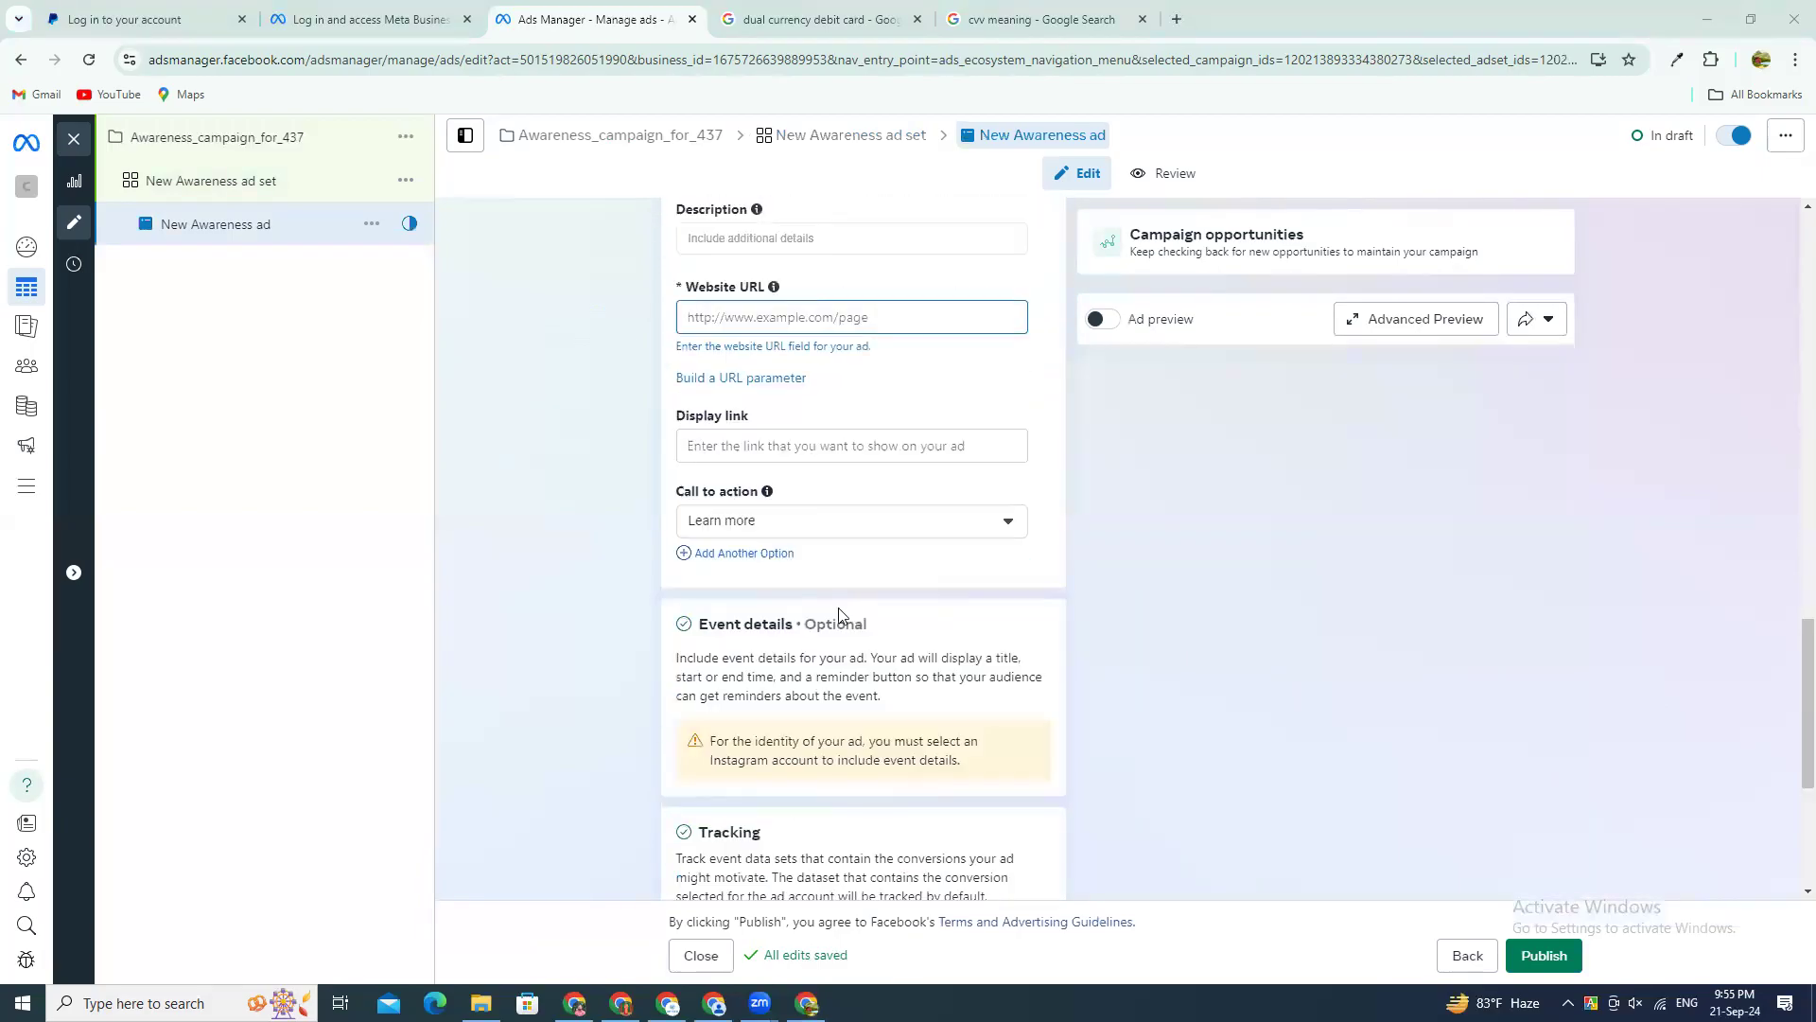
{"action": "scroll", "coordinate": [789, 579], "scroll_direction": "up", "scroll_amount": 12}
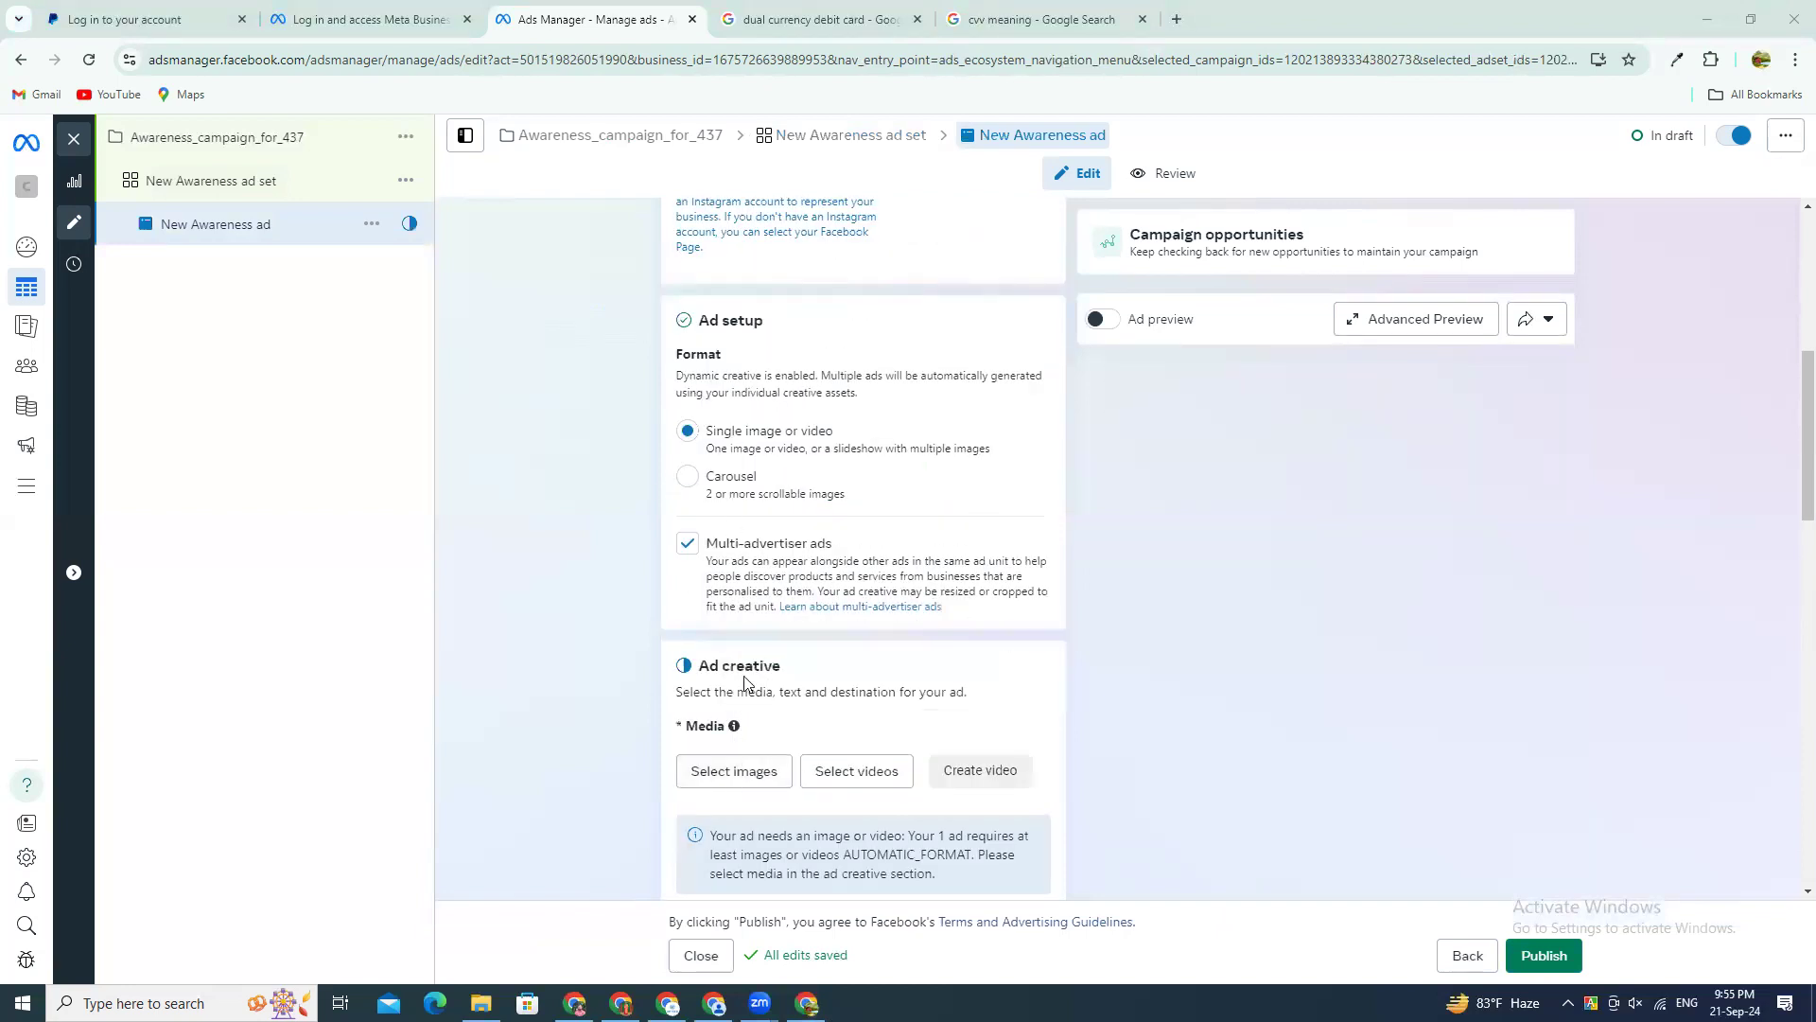
{"action": "scroll", "coordinate": [752, 699], "scroll_direction": "up", "scroll_amount": 3}
{"action": "scroll", "coordinate": [772, 705], "scroll_direction": "up", "scroll_amount": 3}
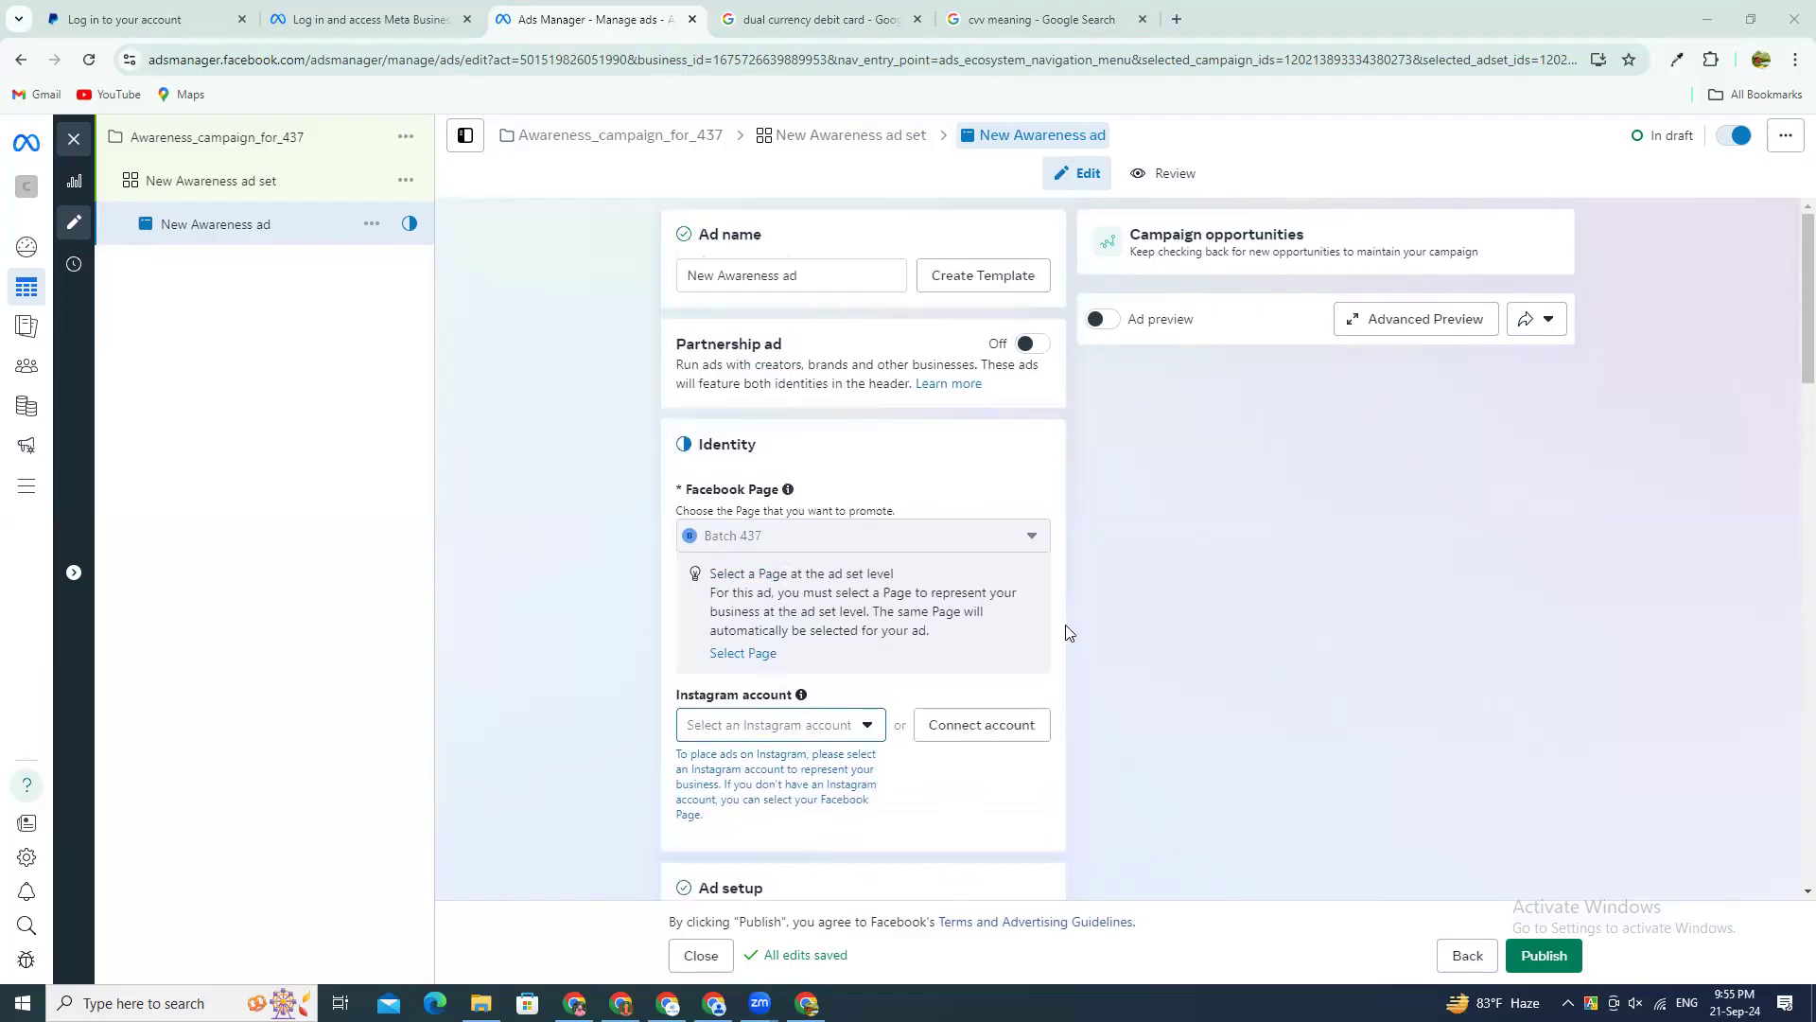
{"action": "scroll", "coordinate": [1063, 690], "scroll_direction": "down", "scroll_amount": 5}
{"action": "scroll", "coordinate": [1063, 685], "scroll_direction": "down", "scroll_amount": 2}
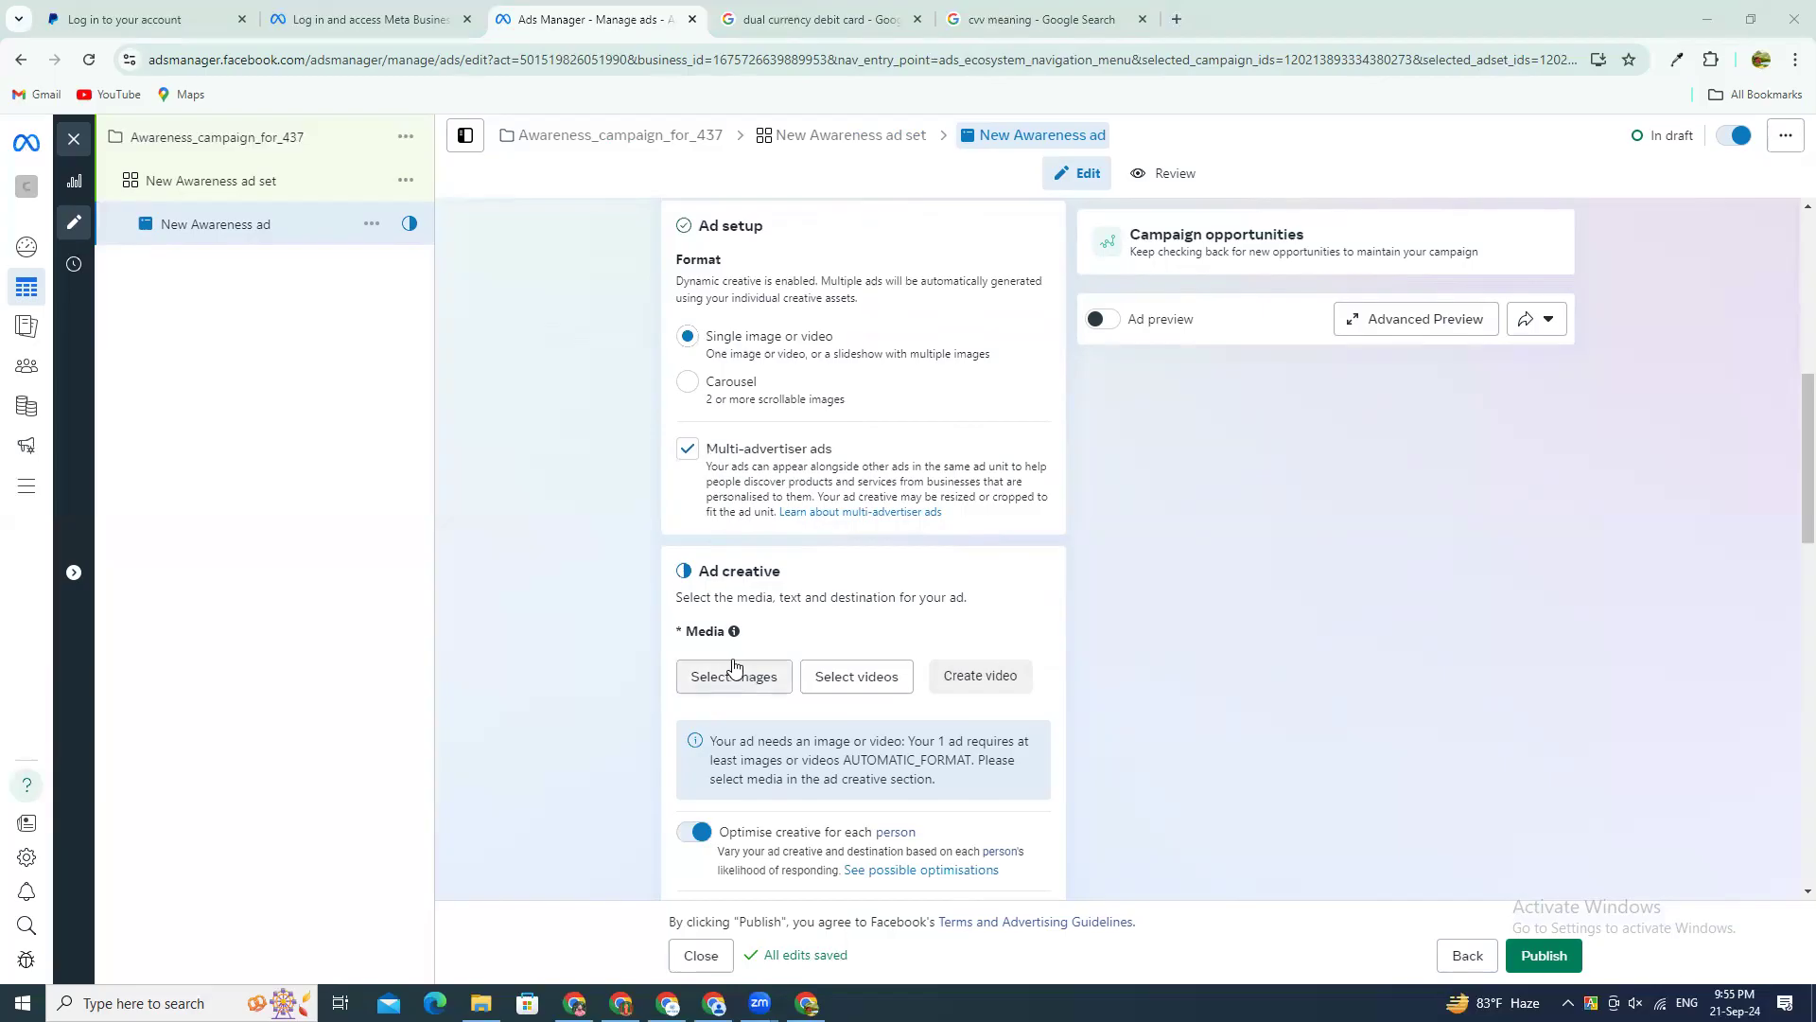
Step: Look at the image selection dialog for the ad's media and close it without choosing an image
{"action": "scroll", "coordinate": [722, 526], "scroll_direction": "down", "scroll_amount": 1}
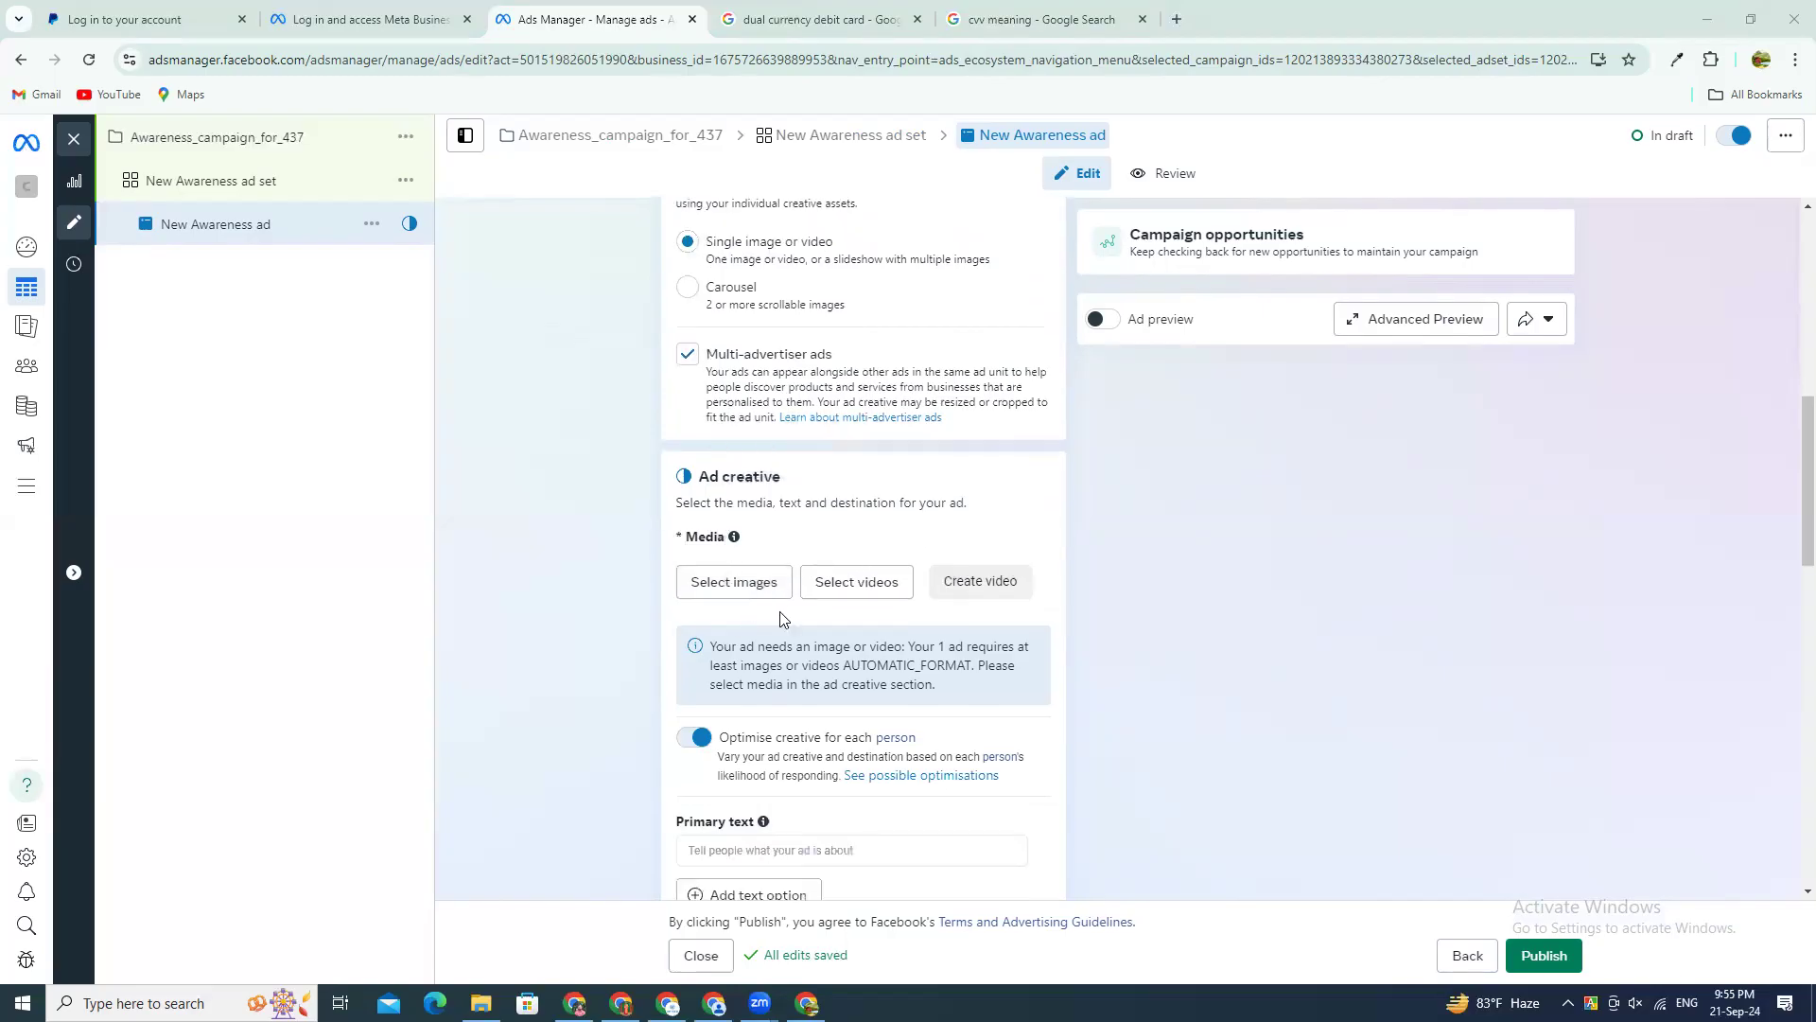
{"action": "left_click", "coordinate": [734, 574]}
{"action": "left_click", "coordinate": [608, 229]}
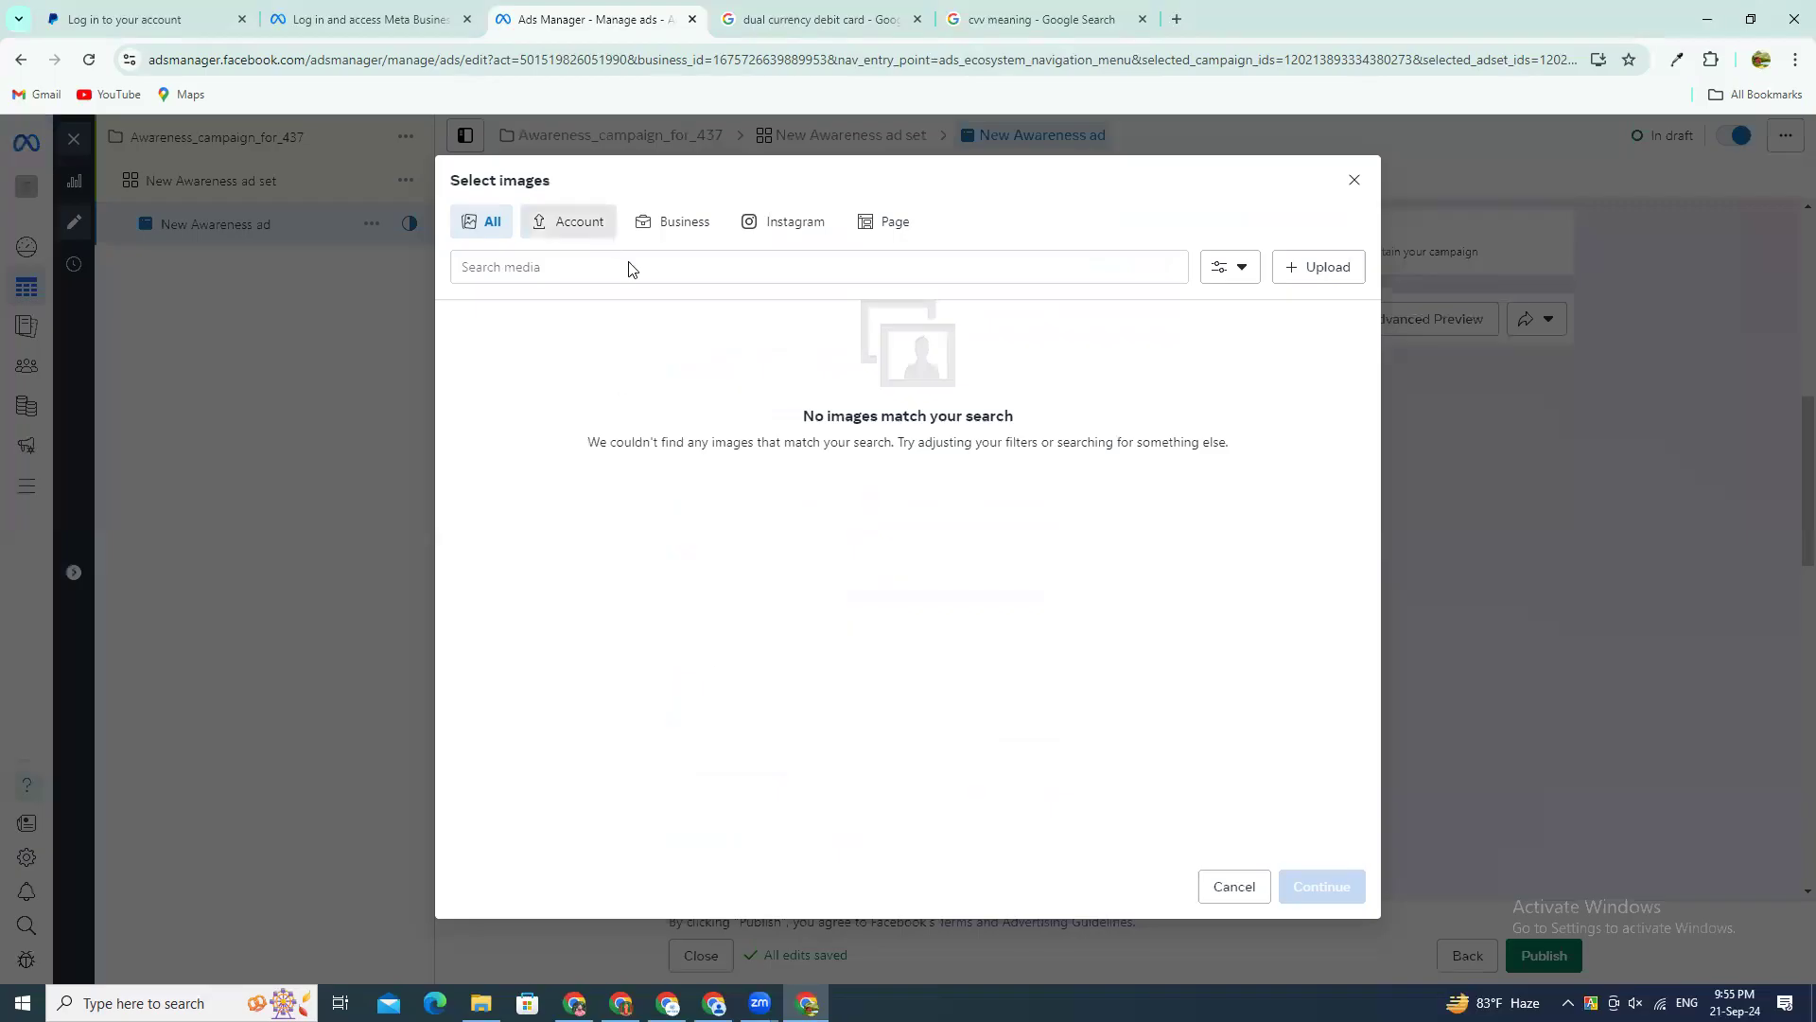
{"action": "left_click", "coordinate": [1351, 185]}
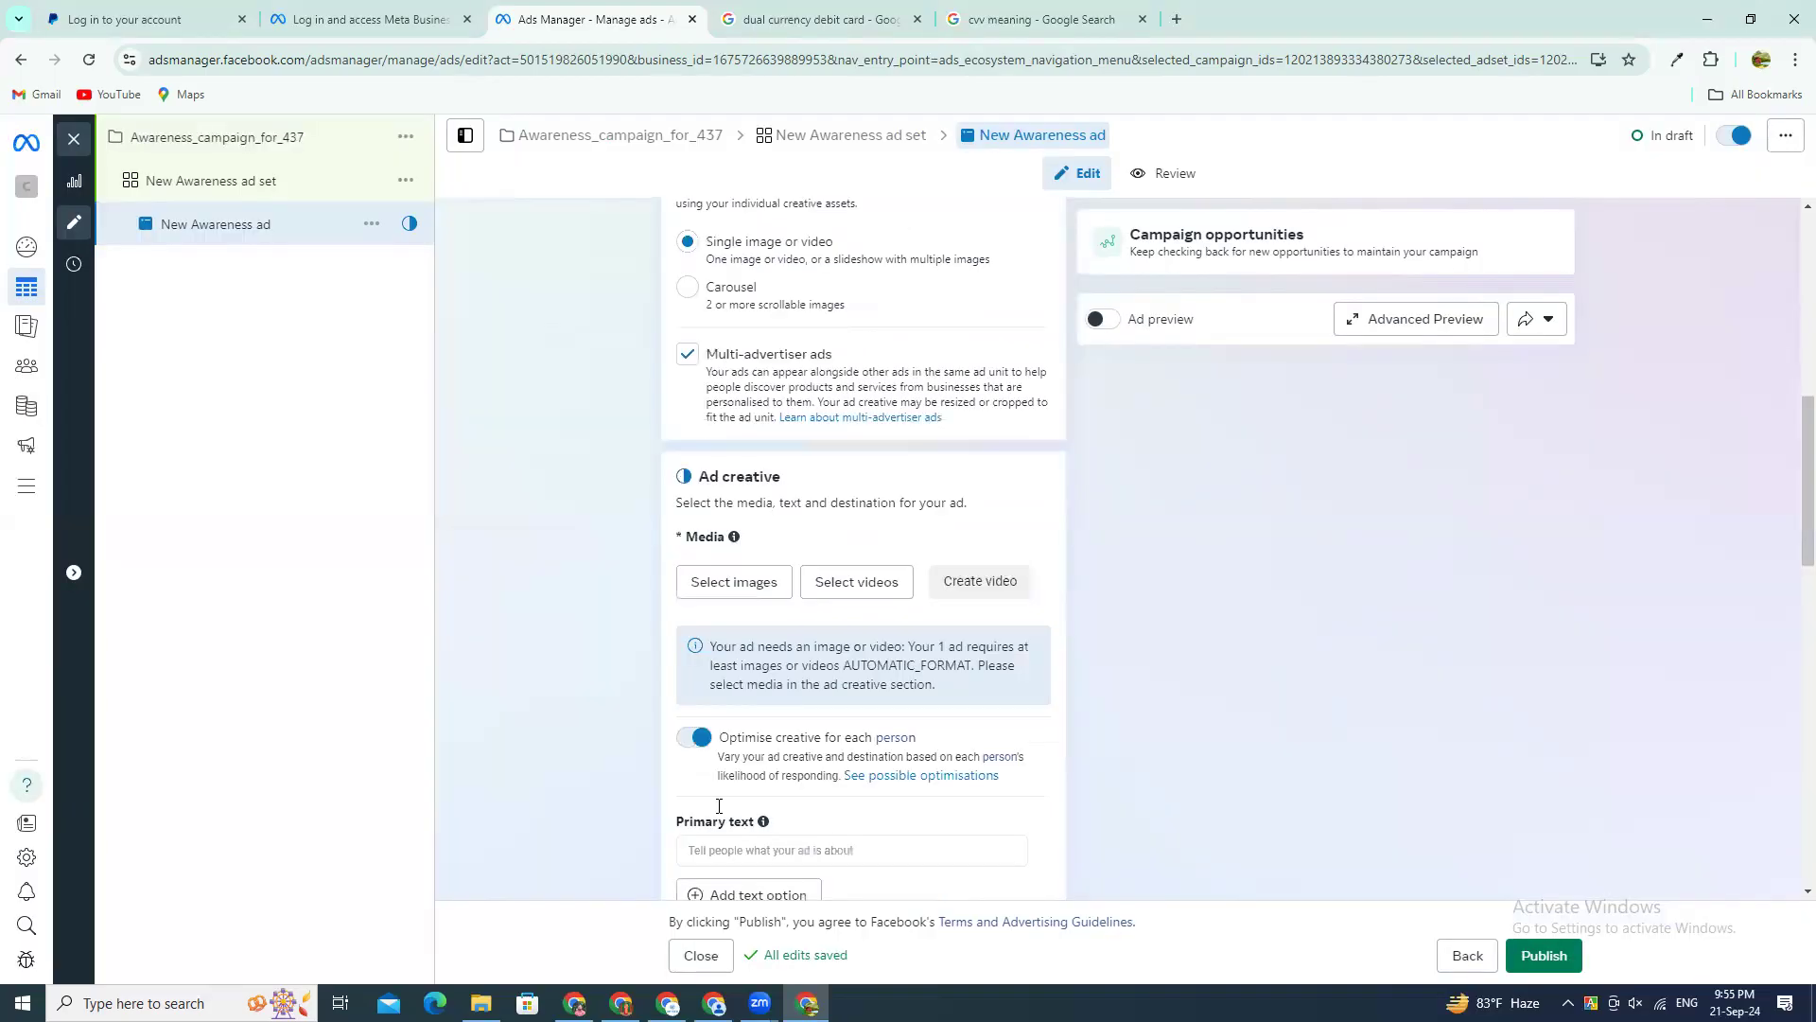
Step: Go through the ad creative's primary text, headline, description, website URL and display link fields without filling them in
{"action": "left_click", "coordinate": [742, 660]}
{"action": "scroll", "coordinate": [719, 672], "scroll_direction": "down", "scroll_amount": 2}
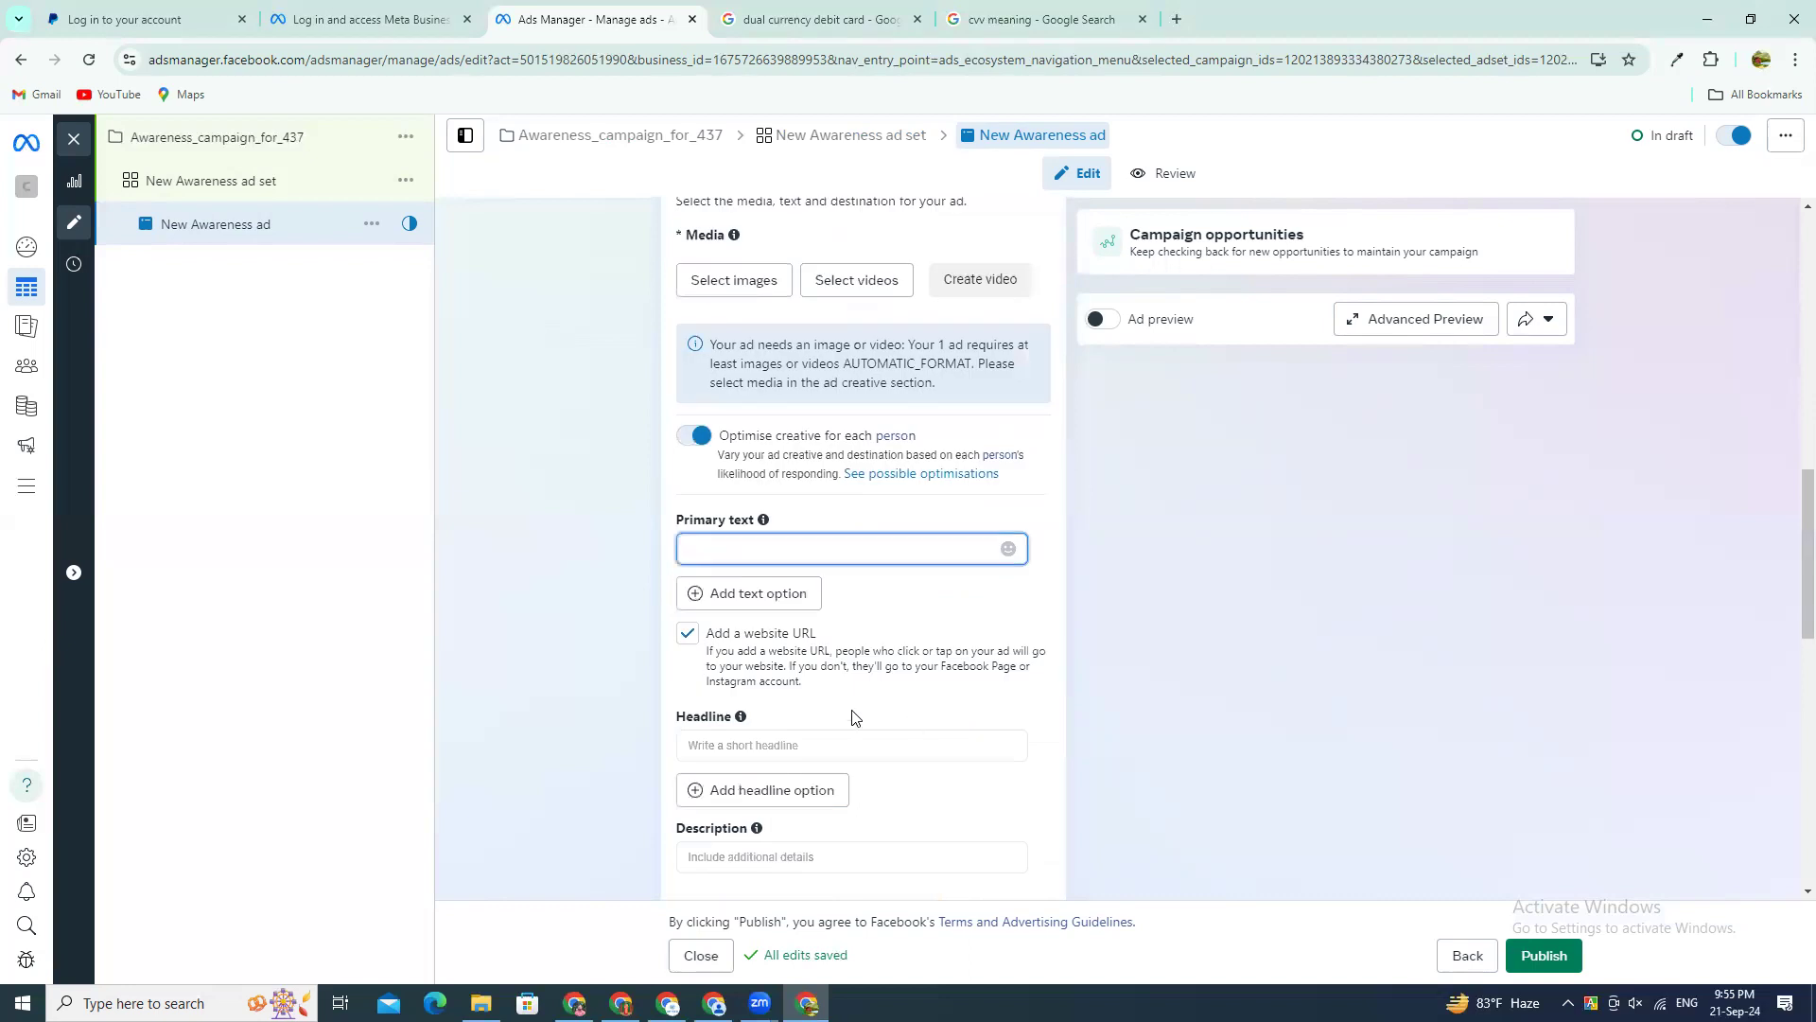
{"action": "left_click", "coordinate": [701, 677]}
{"action": "scroll", "coordinate": [864, 752], "scroll_direction": "down", "scroll_amount": 3}
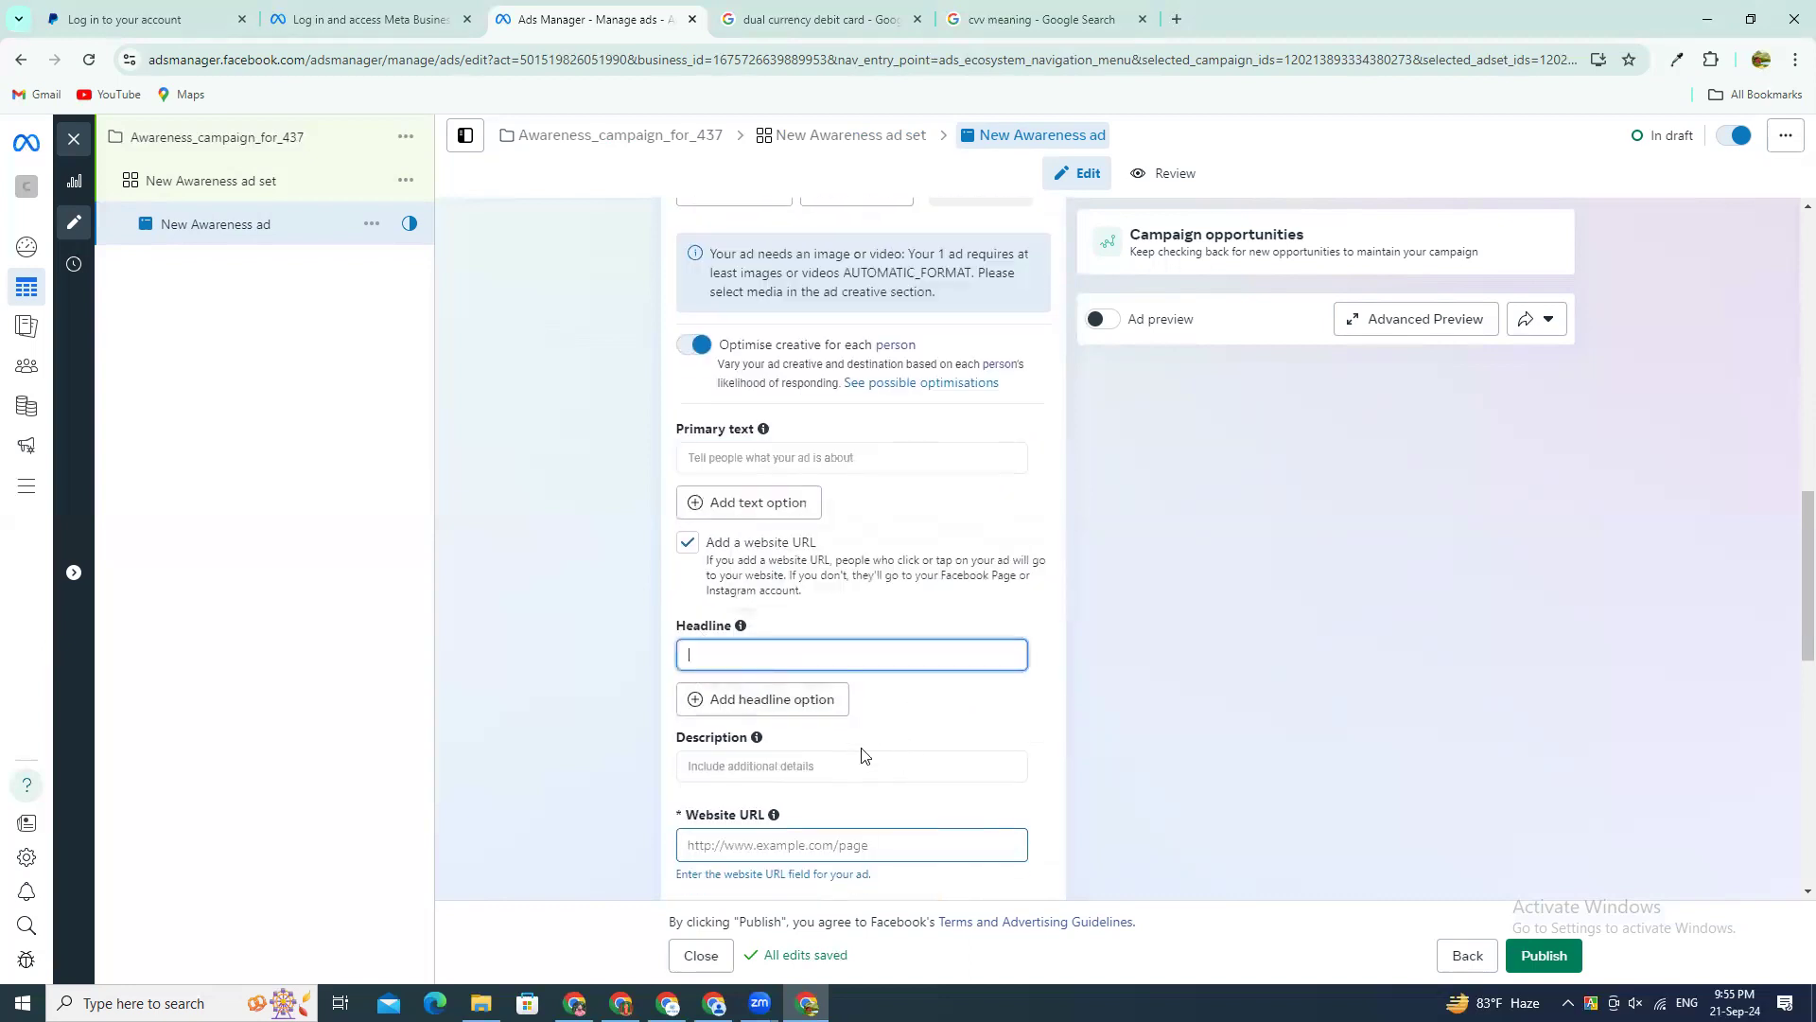
{"action": "left_click", "coordinate": [709, 507]}
{"action": "left_click", "coordinate": [749, 612]}
{"action": "left_click", "coordinate": [747, 735]}
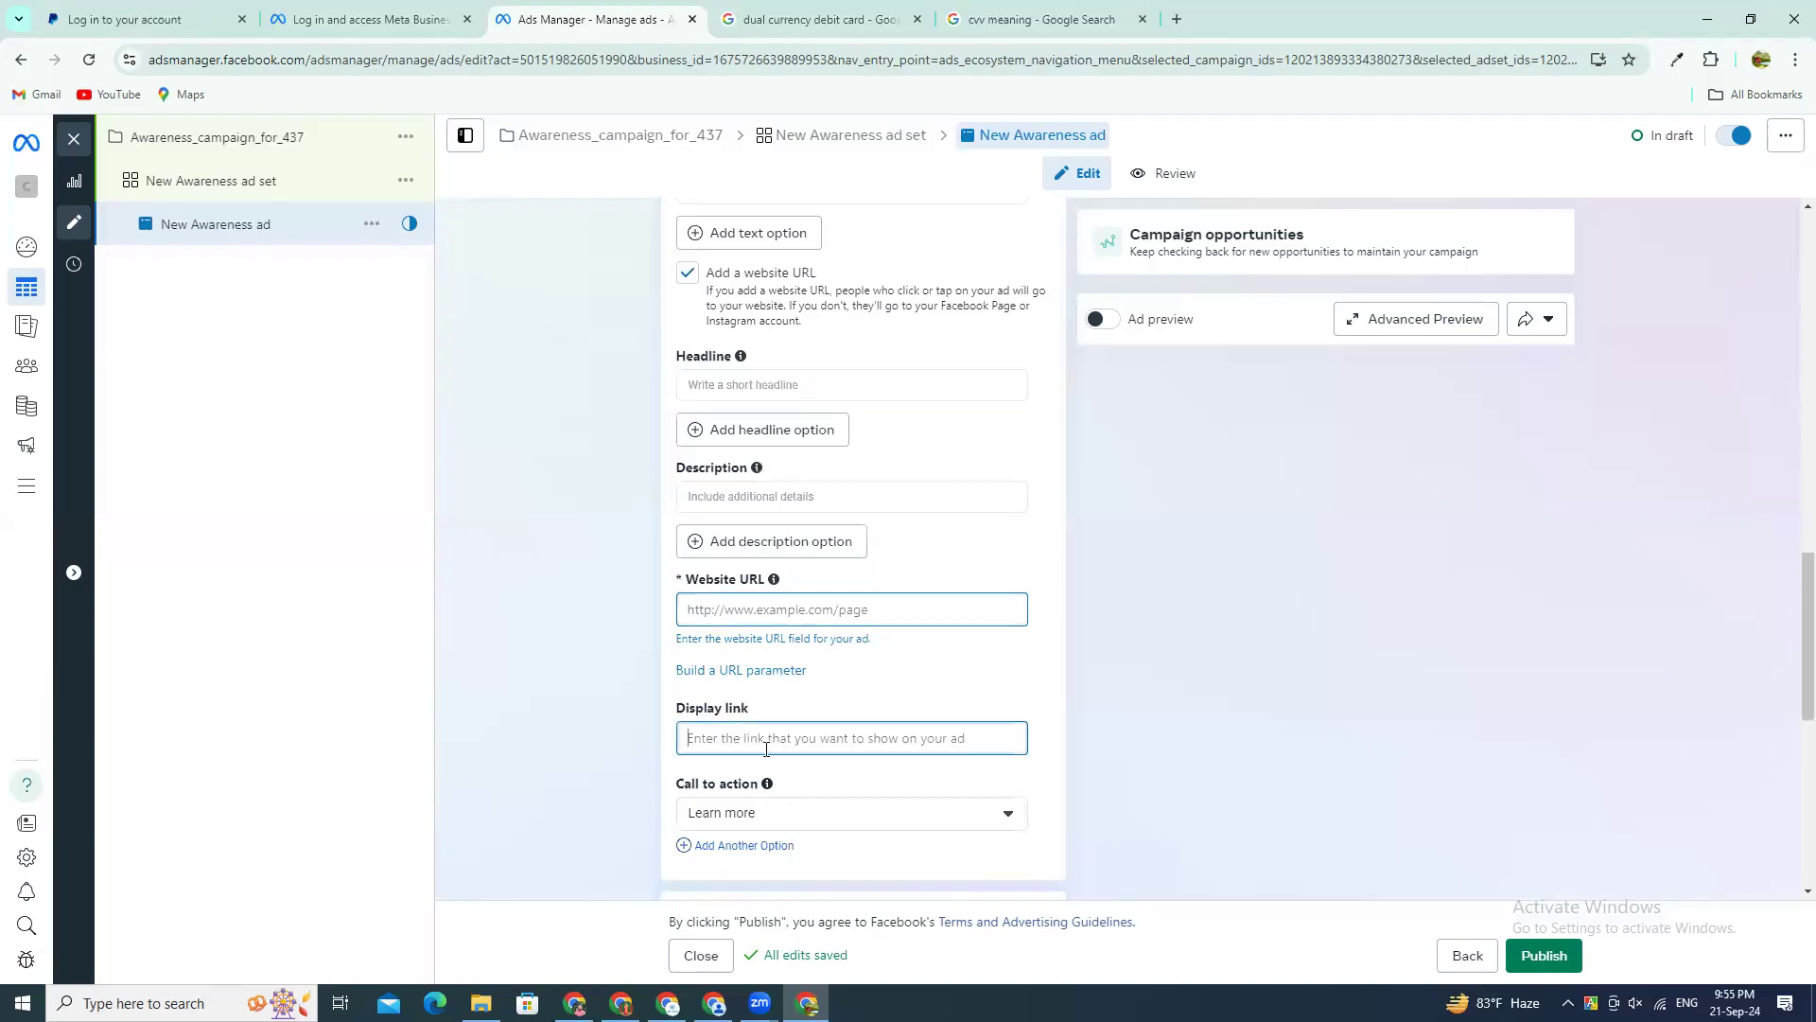
Step: Set the ad's call to action to Download
{"action": "scroll", "coordinate": [711, 702], "scroll_direction": "down", "scroll_amount": 1}
{"action": "left_click", "coordinate": [755, 718]}
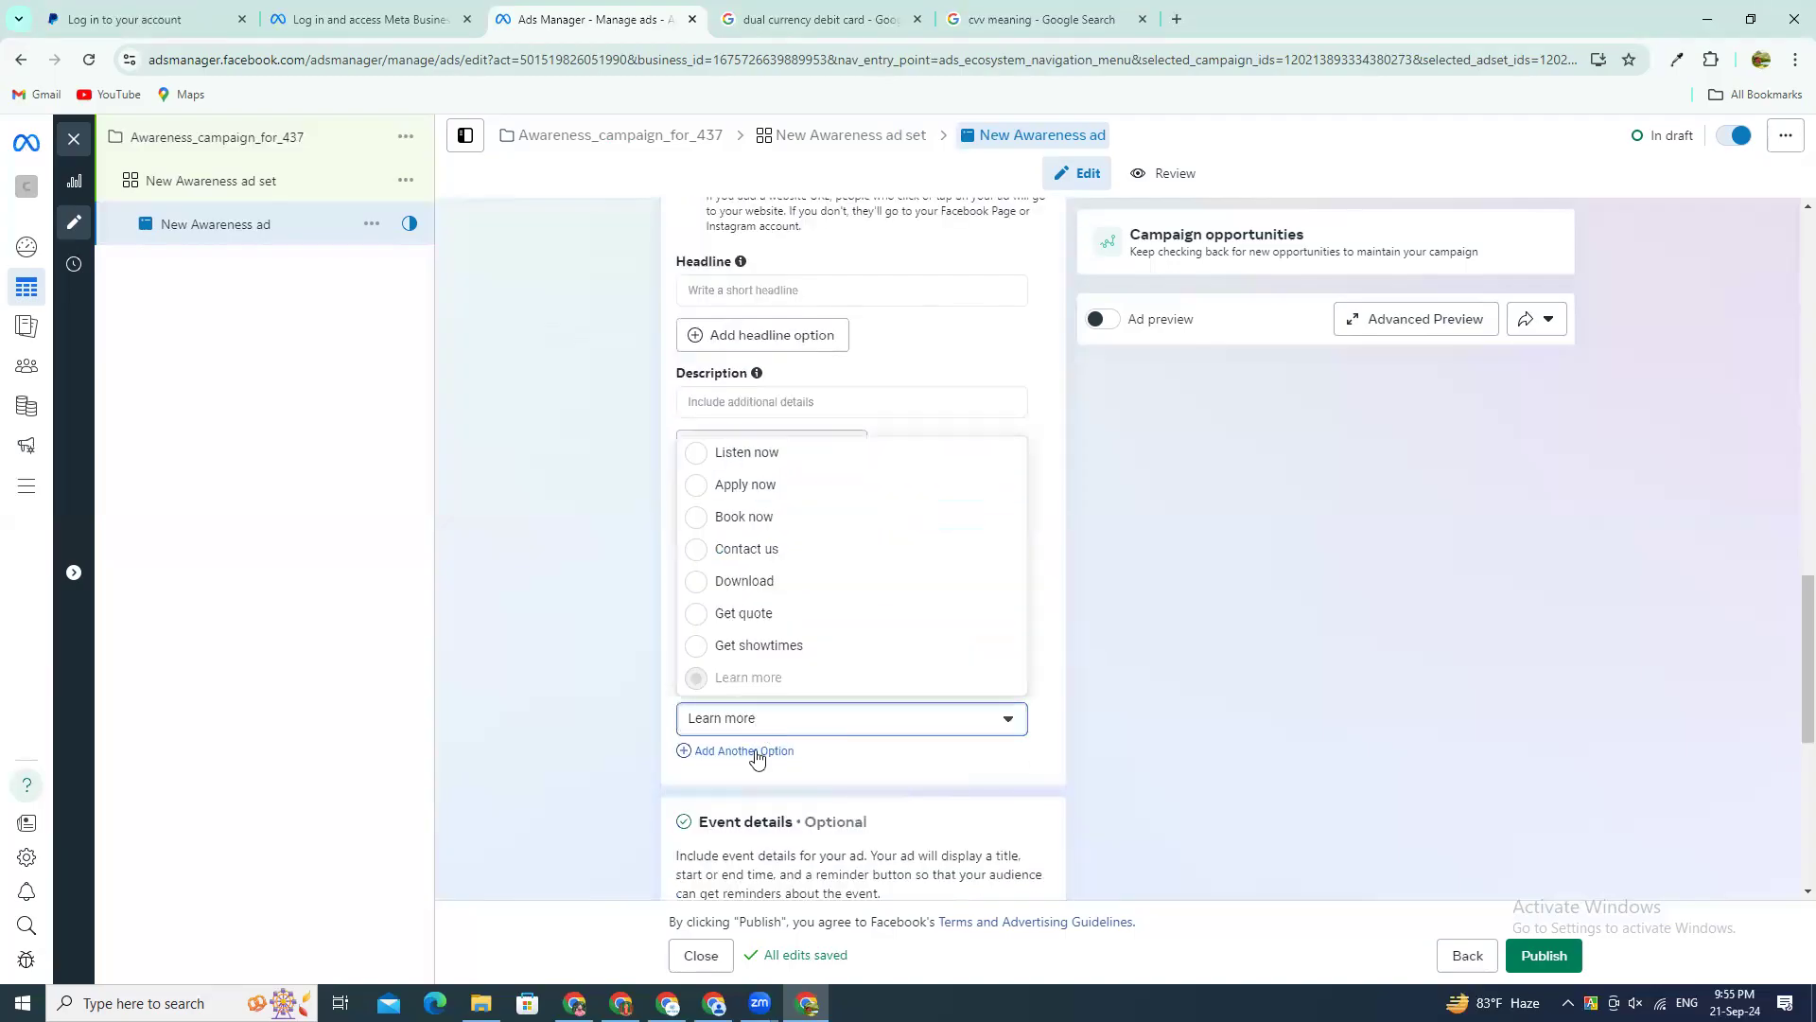
{"action": "scroll", "coordinate": [1059, 776], "scroll_direction": "down", "scroll_amount": 6}
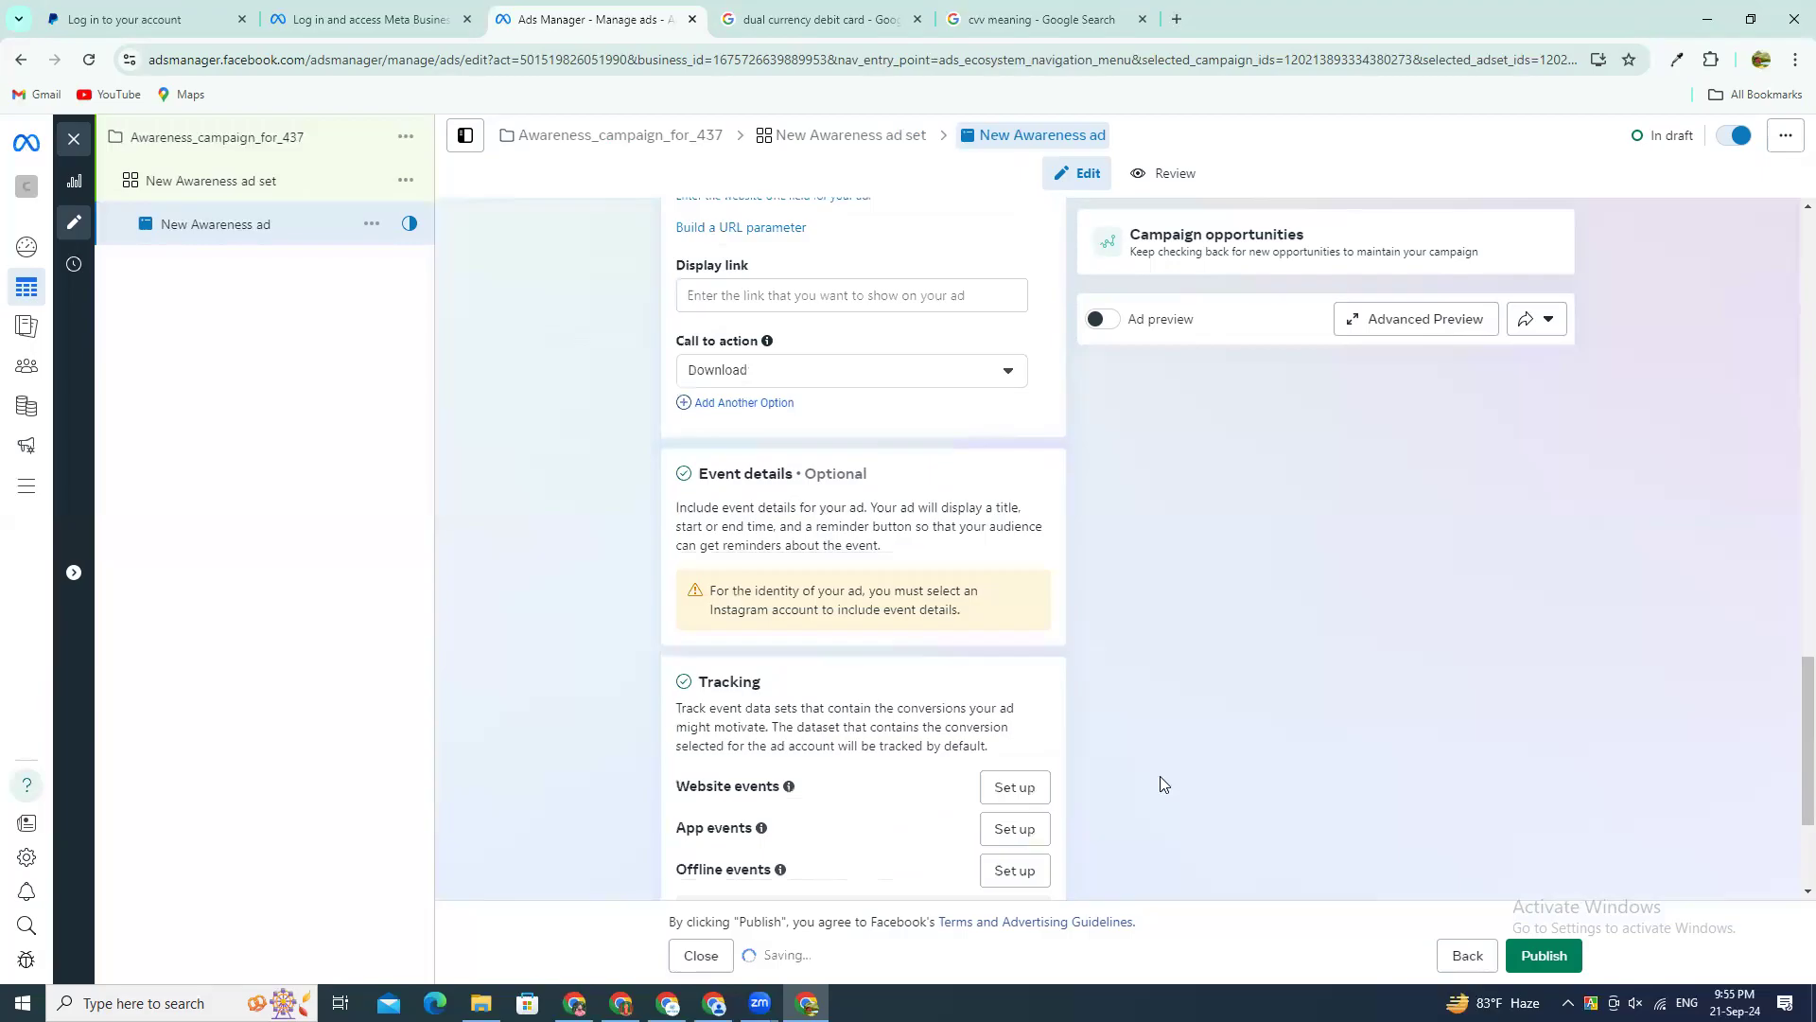
Step: Try to publish the draft items, and dismiss the payment information request without adding a payment method
{"action": "left_click", "coordinate": [1567, 953]}
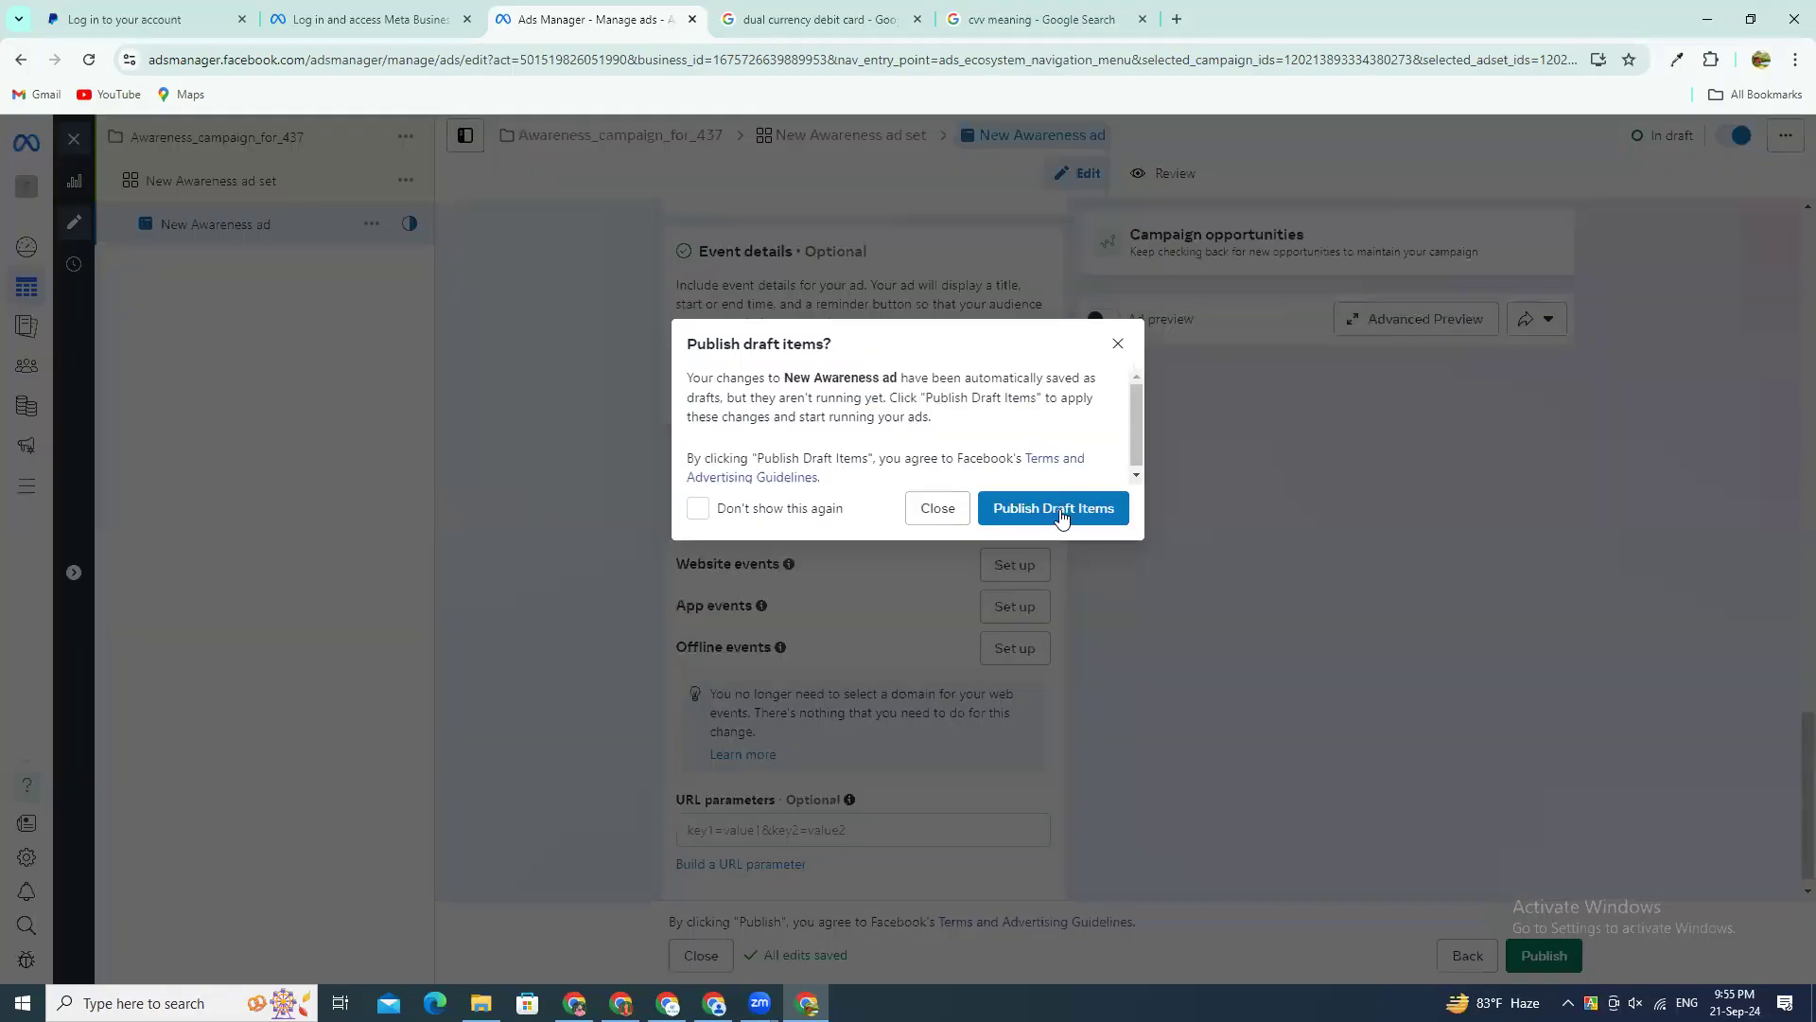
{"action": "left_click", "coordinate": [1060, 511]}
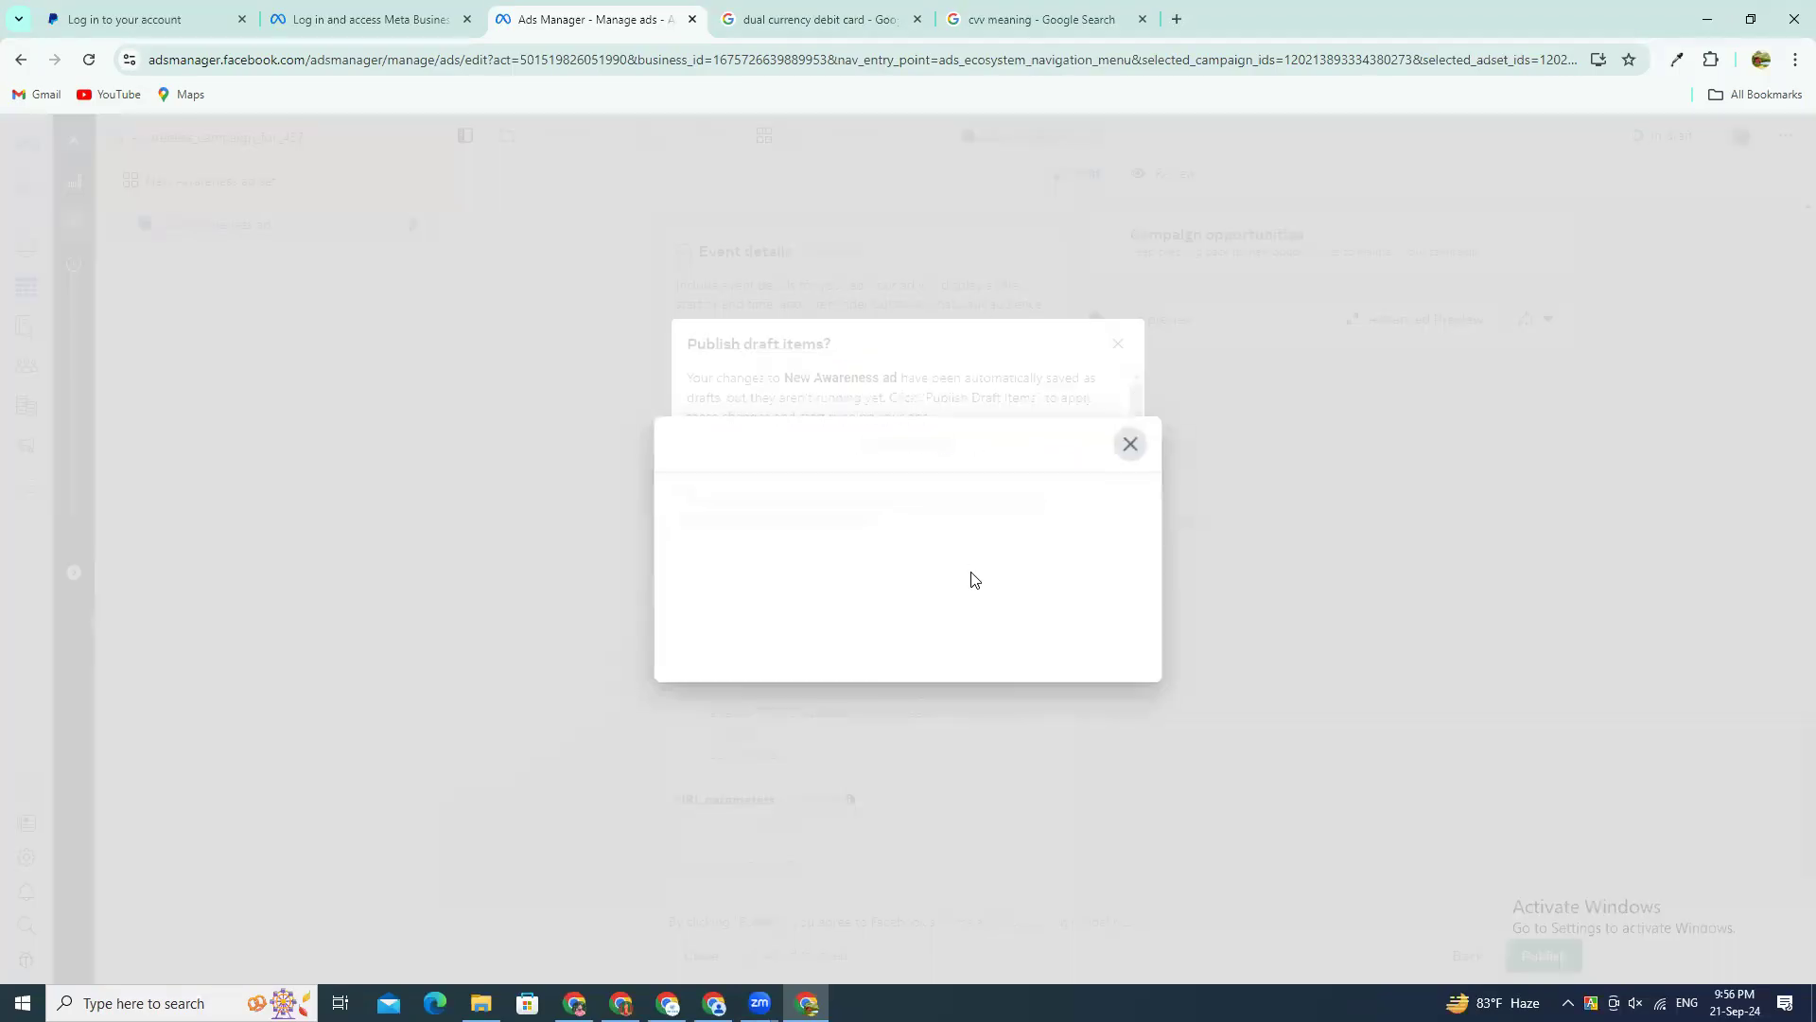
{"action": "left_click", "coordinate": [1130, 446]}
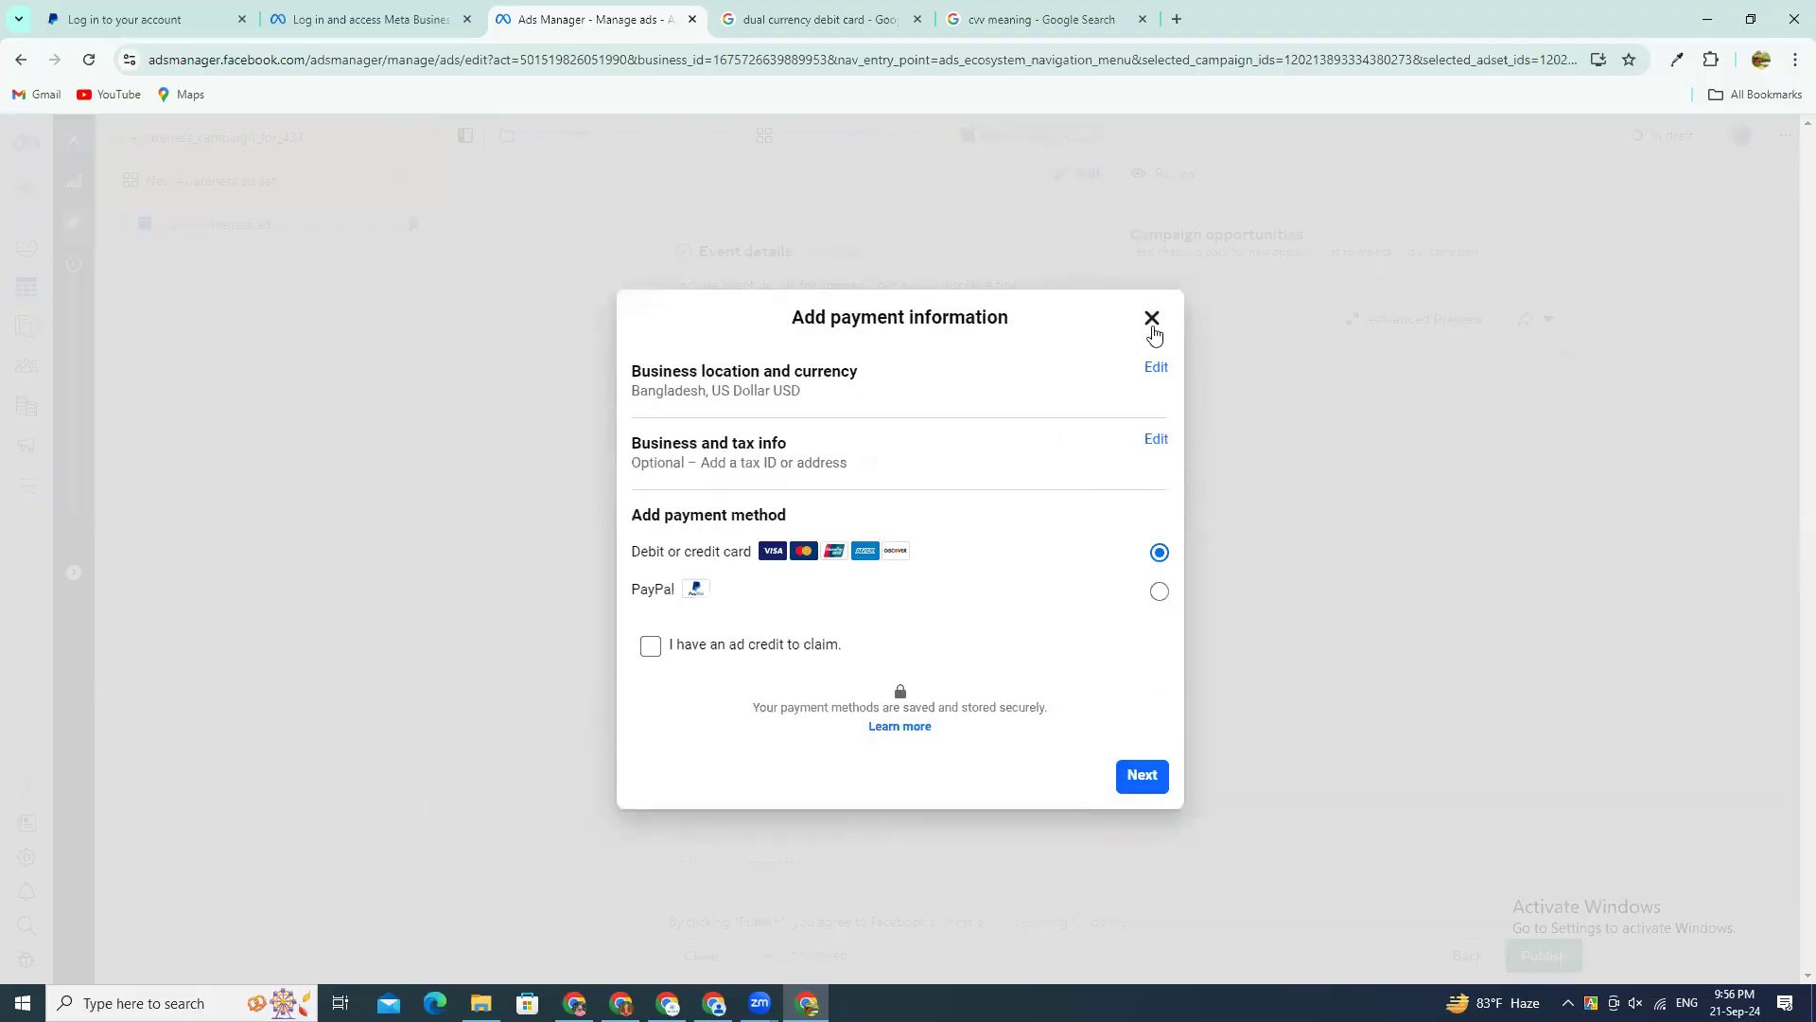
{"action": "left_click", "coordinate": [1152, 322]}
{"action": "left_click", "coordinate": [1111, 344]}
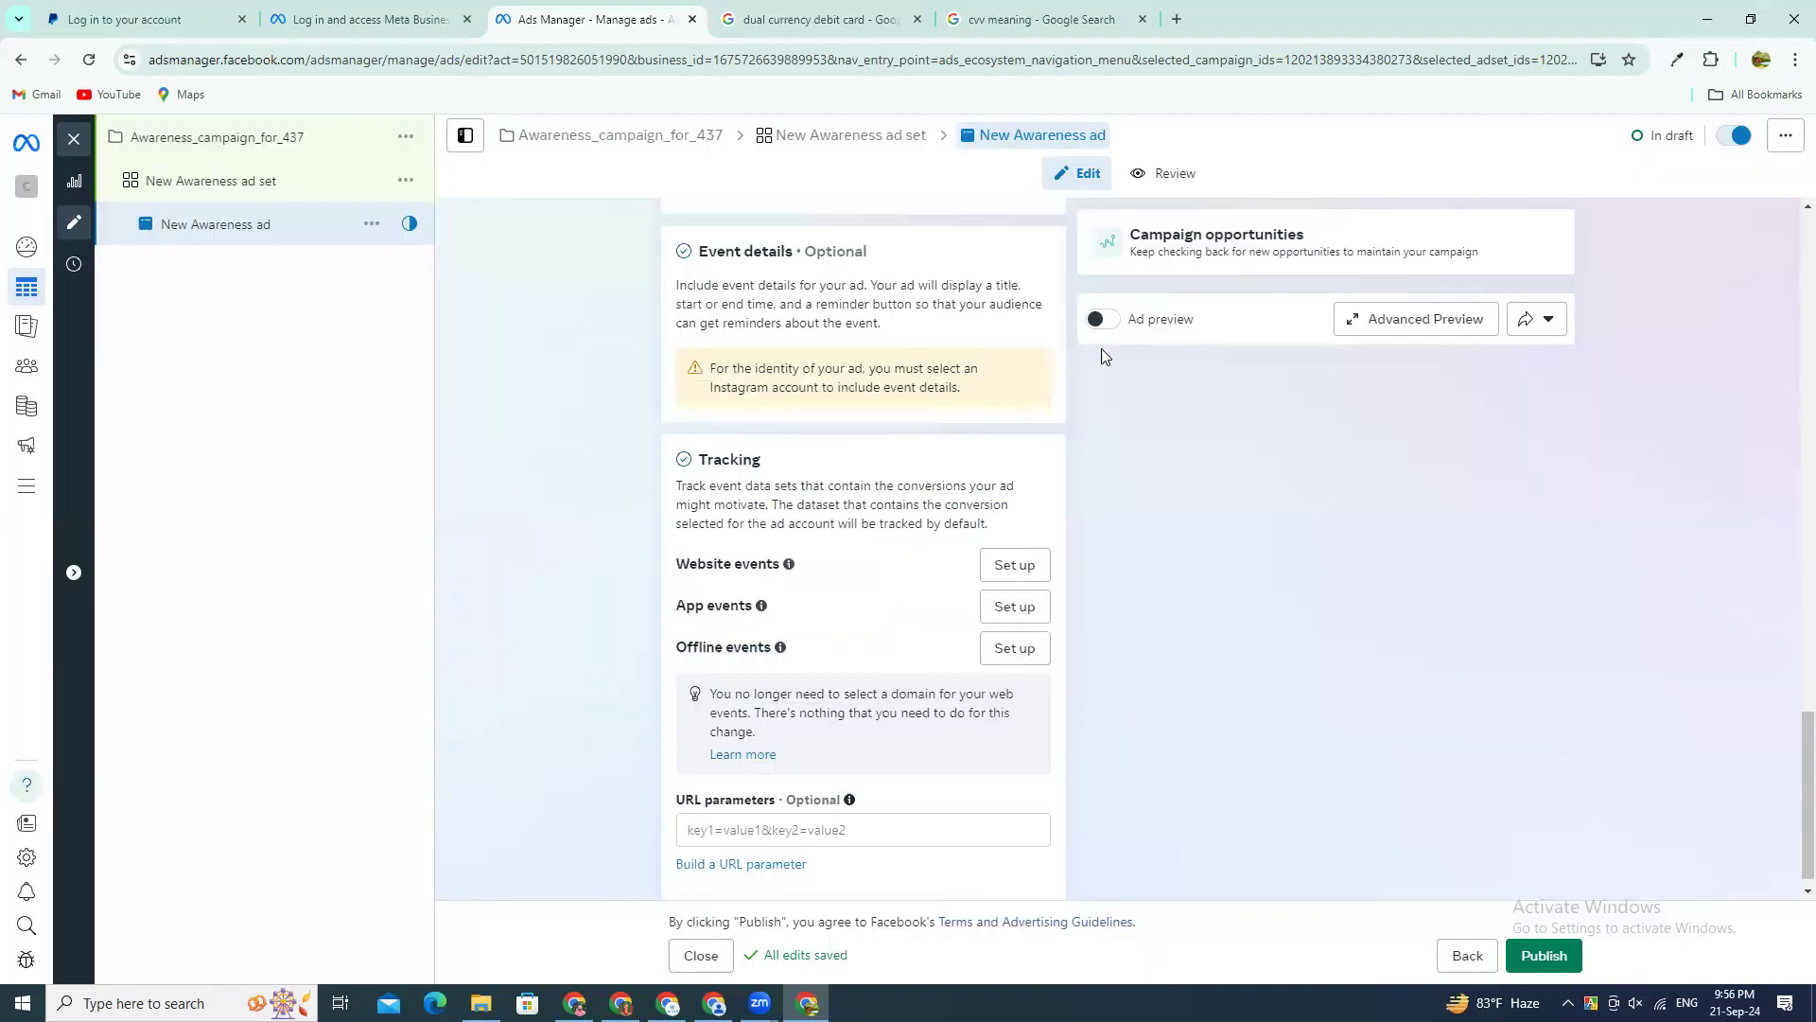
Step: Close the ad editor without publishing the draft, and close the PayPal login page before returning to the Ads Manager page
{"action": "left_click", "coordinate": [73, 141]}
{"action": "left_click", "coordinate": [925, 511]}
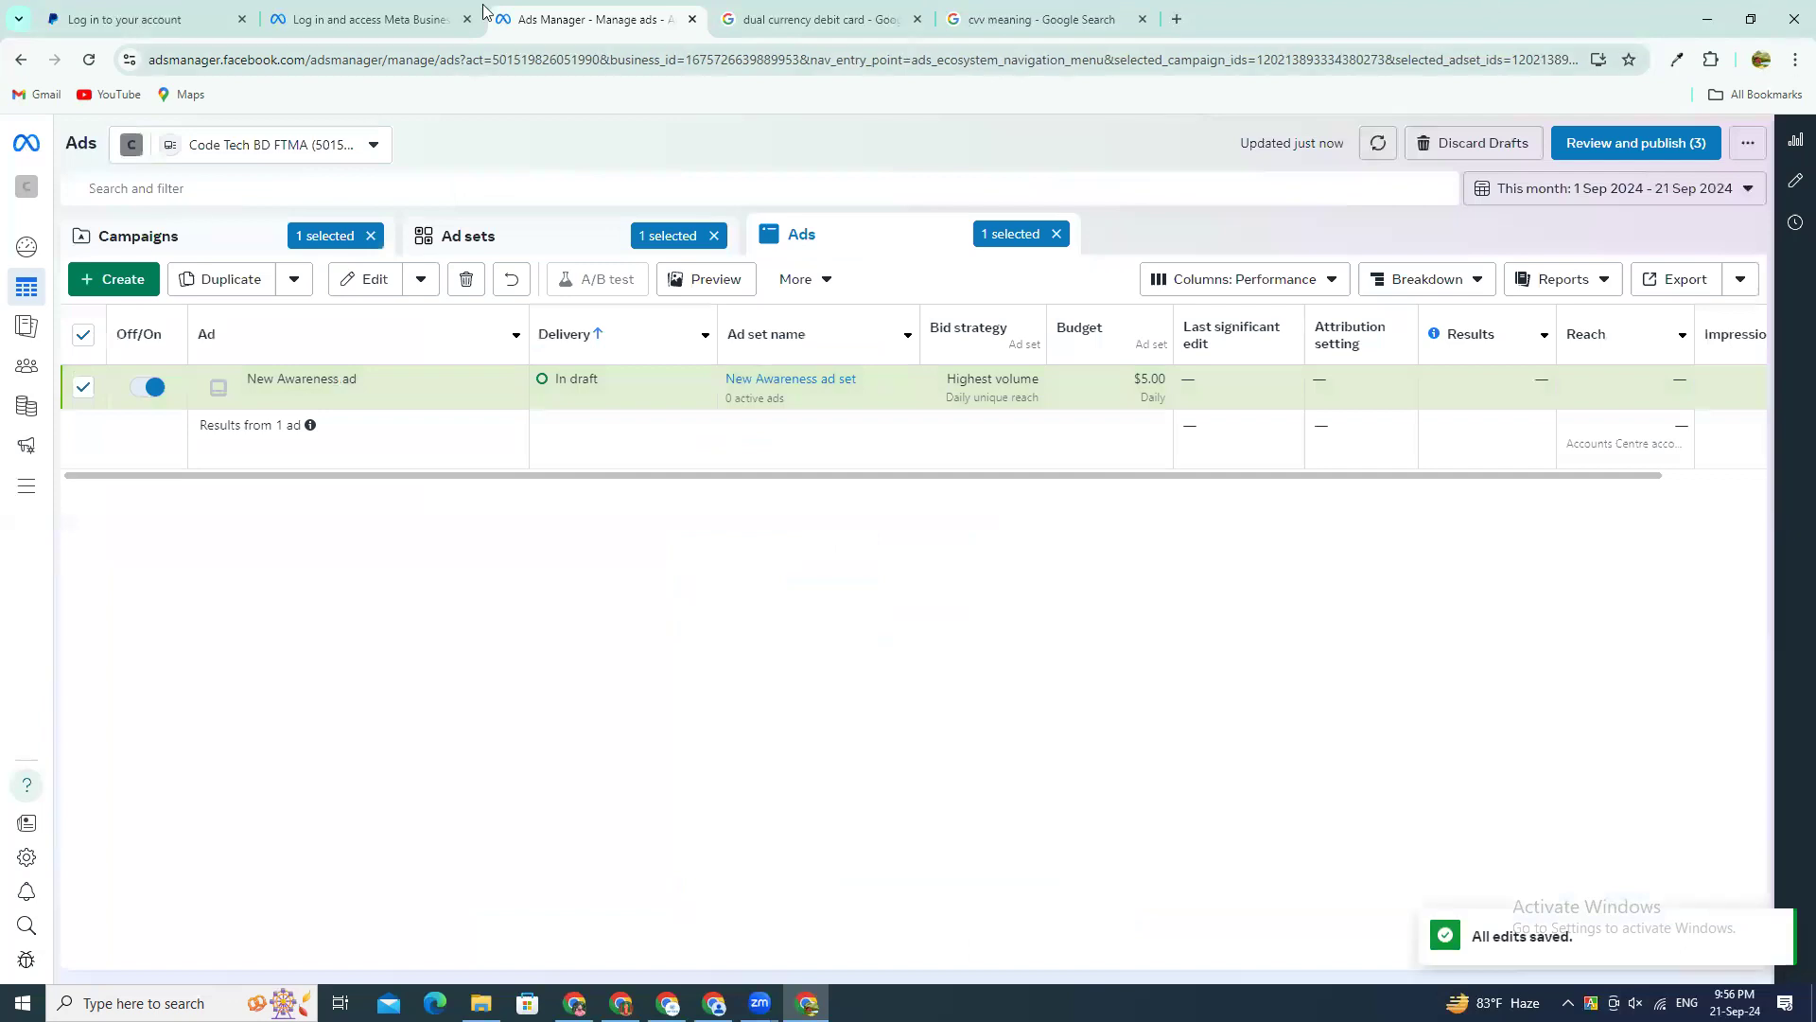
{"action": "left_click", "coordinate": [210, 19]}
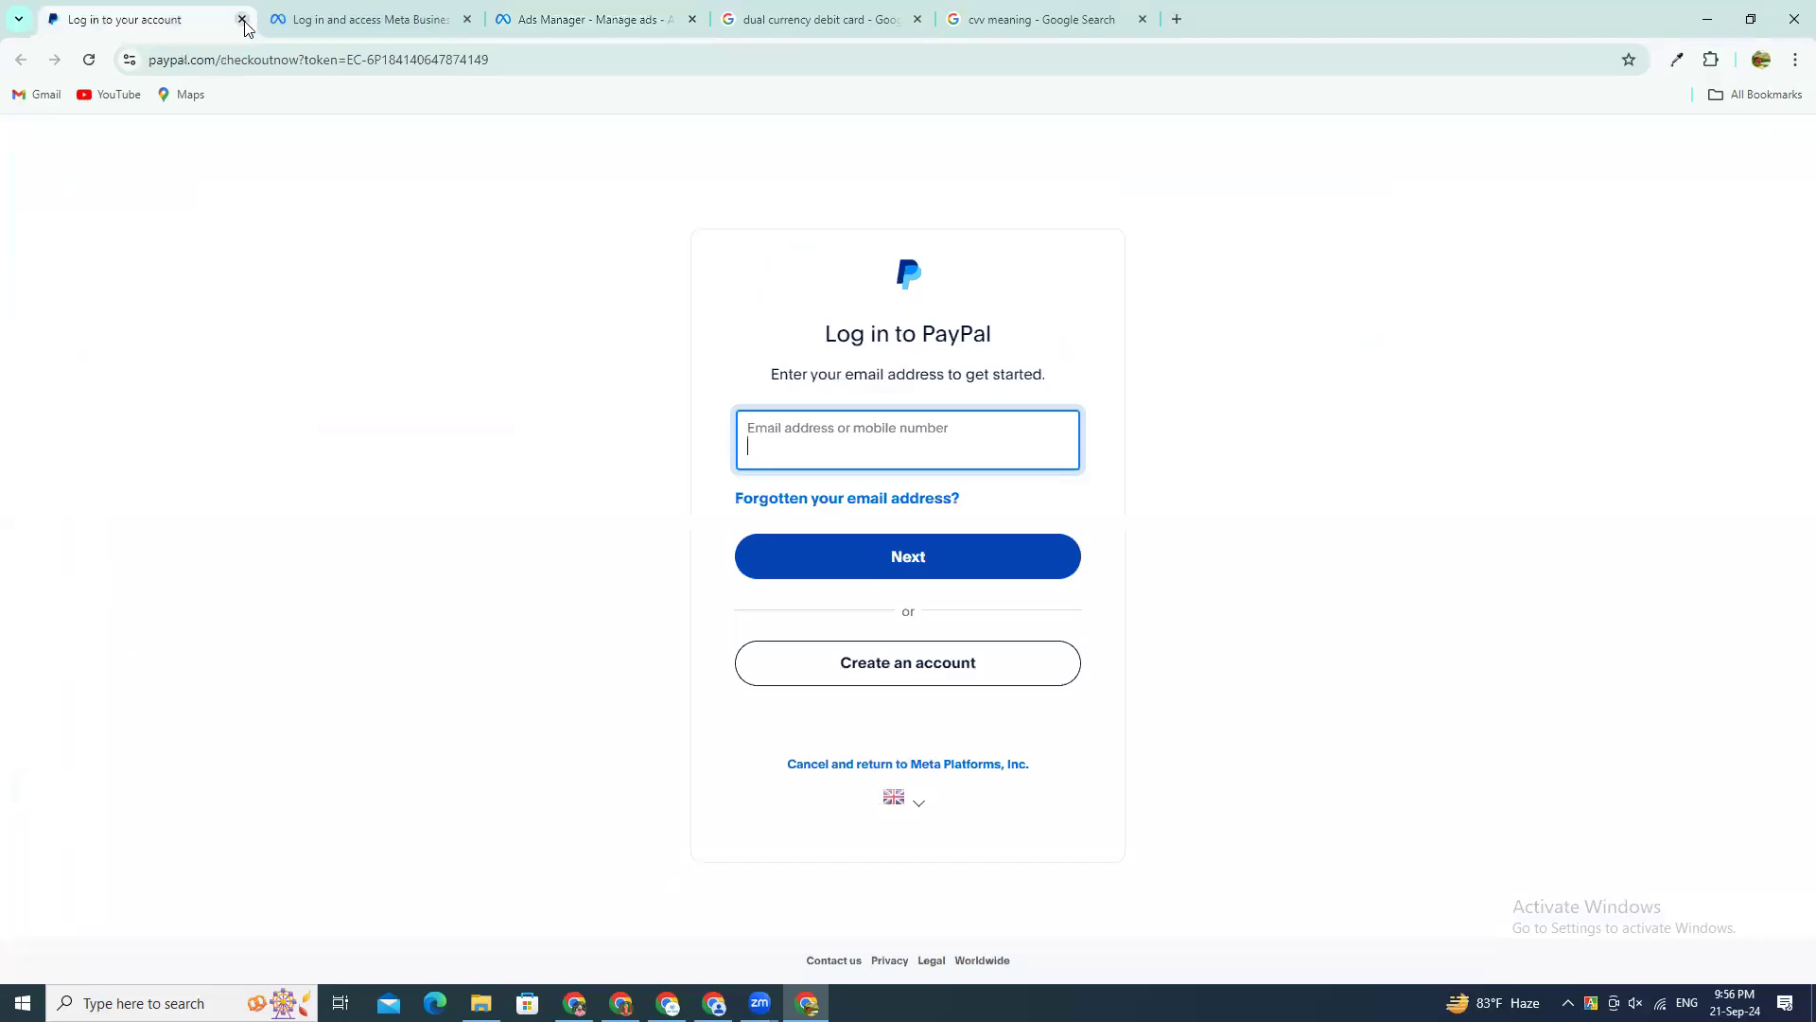
{"action": "left_click", "coordinate": [244, 20]}
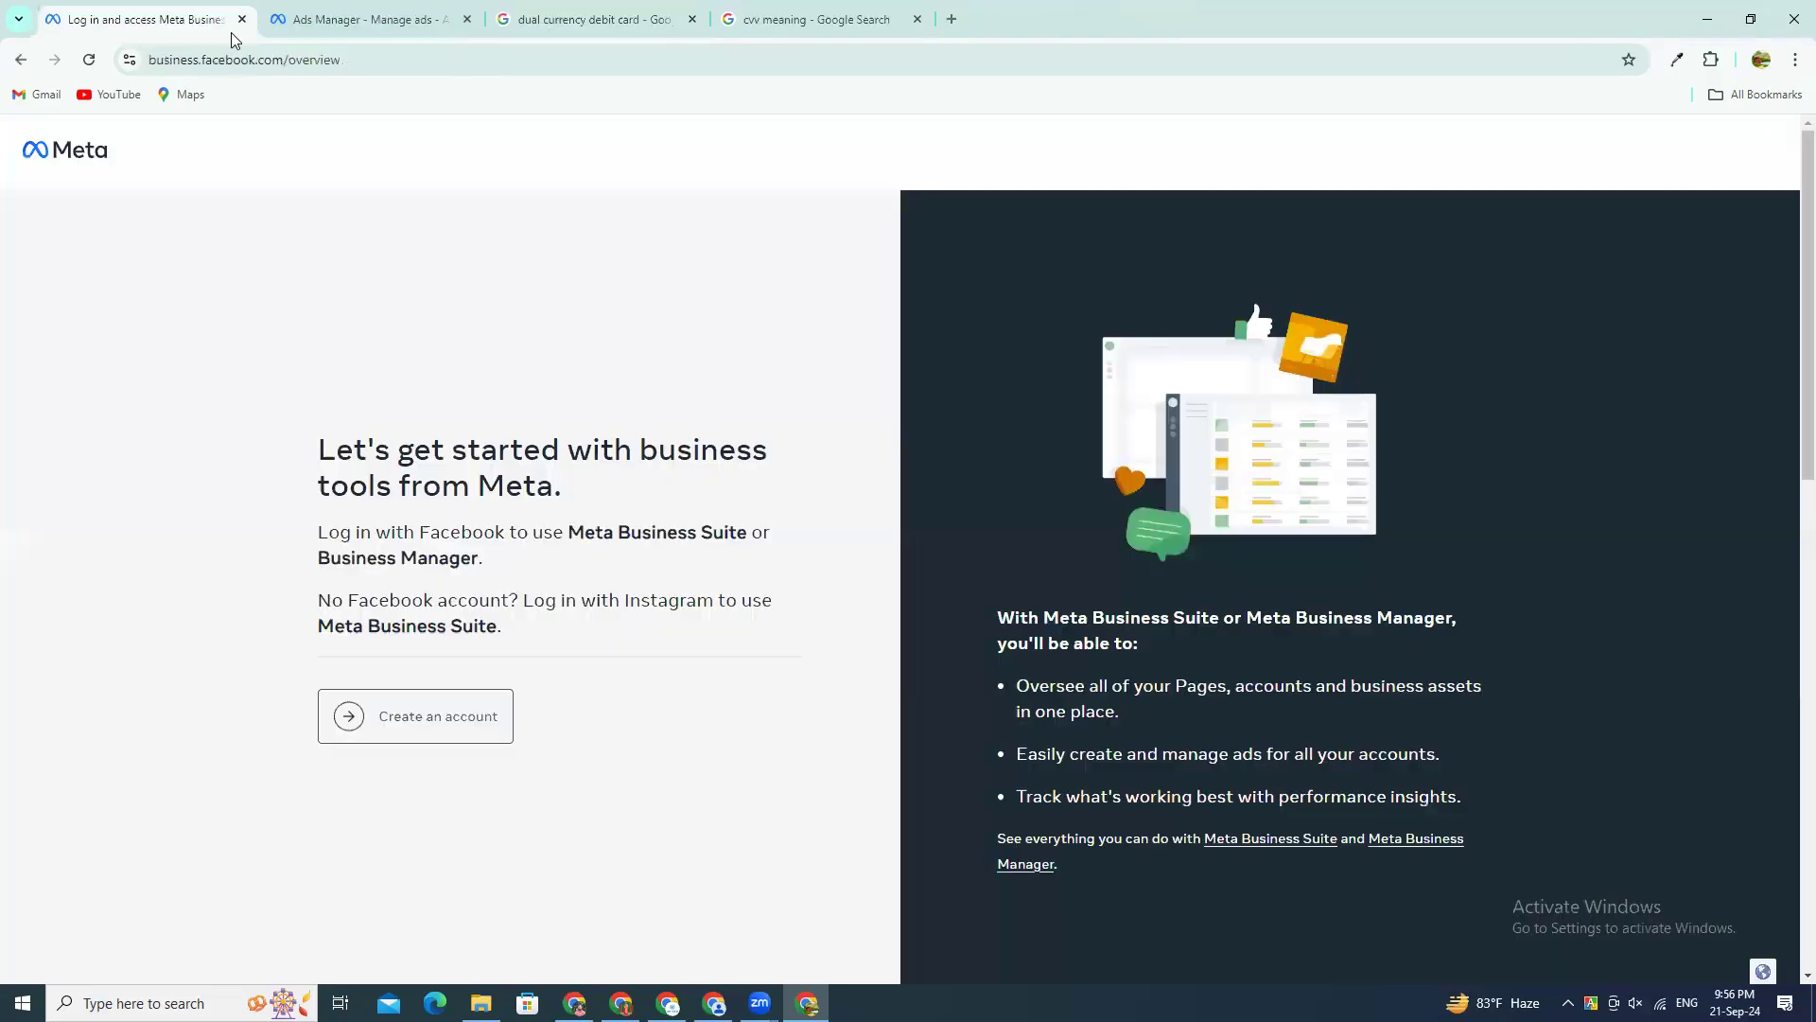
{"action": "left_click", "coordinate": [388, 22]}
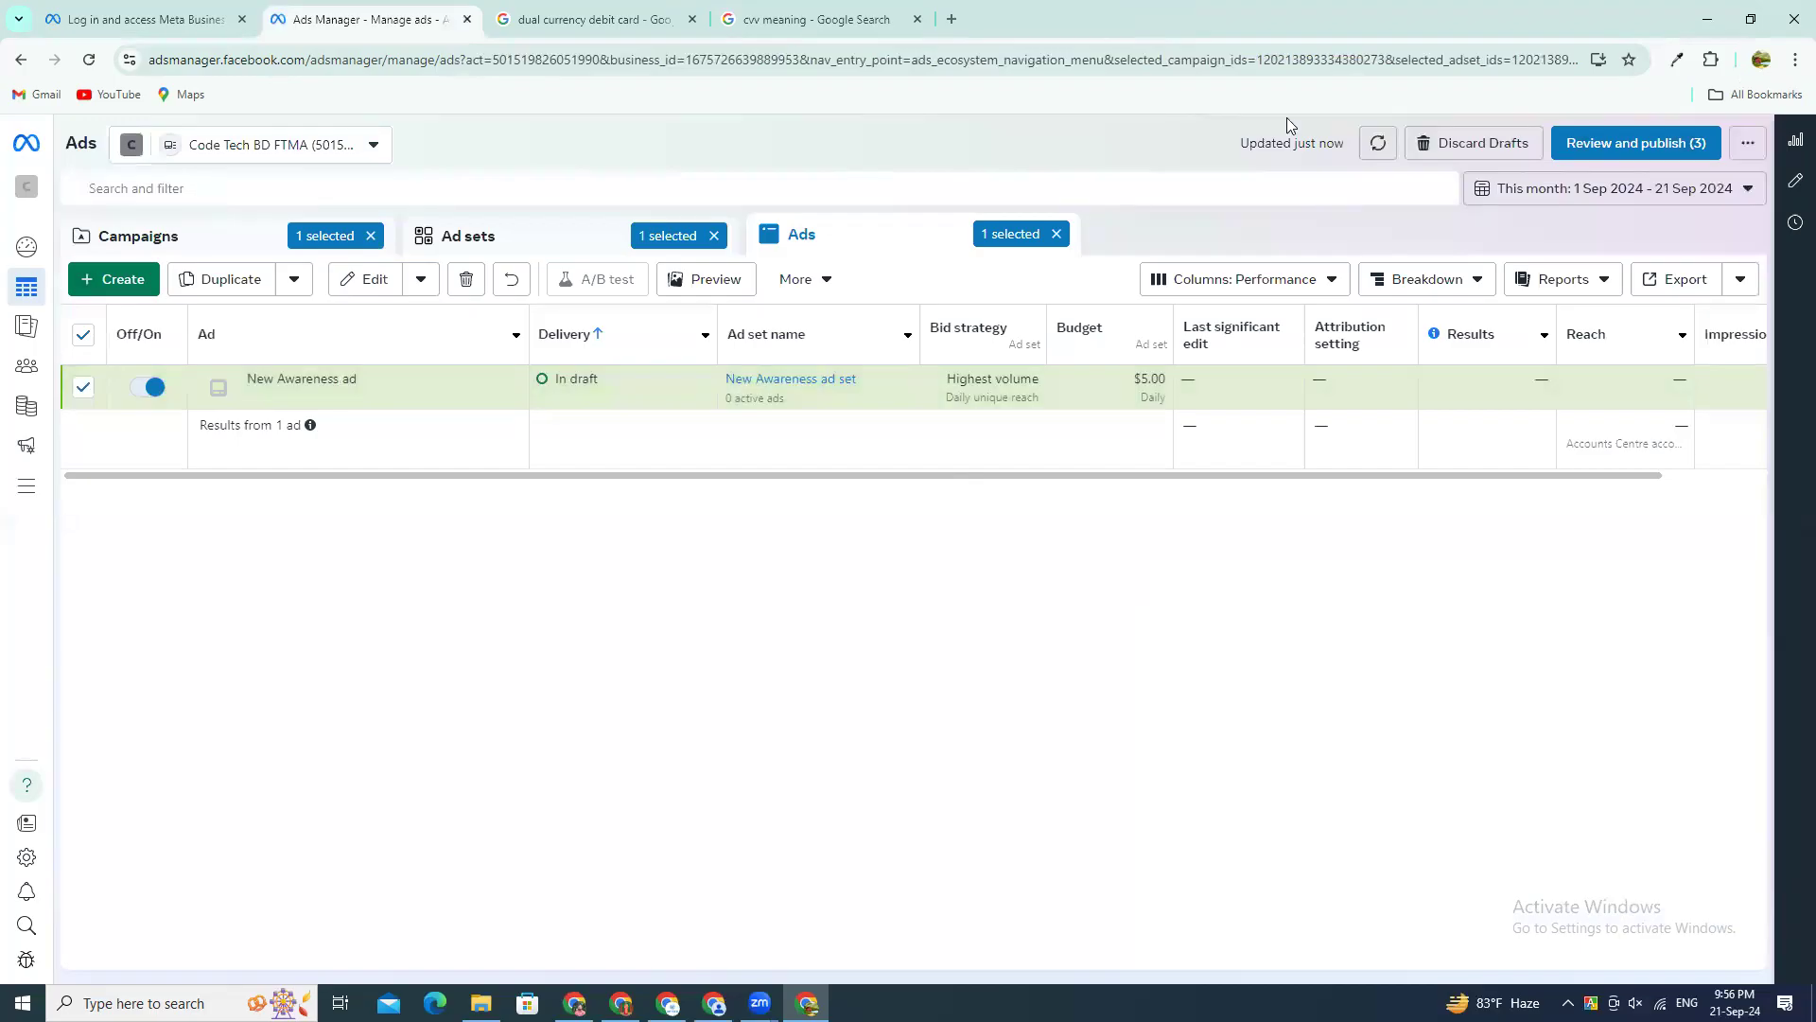
Step: Open facebook.com in place of the dual currency debit card search and switch from the Smart Income page to the personal profile
{"action": "left_click", "coordinate": [529, 12]}
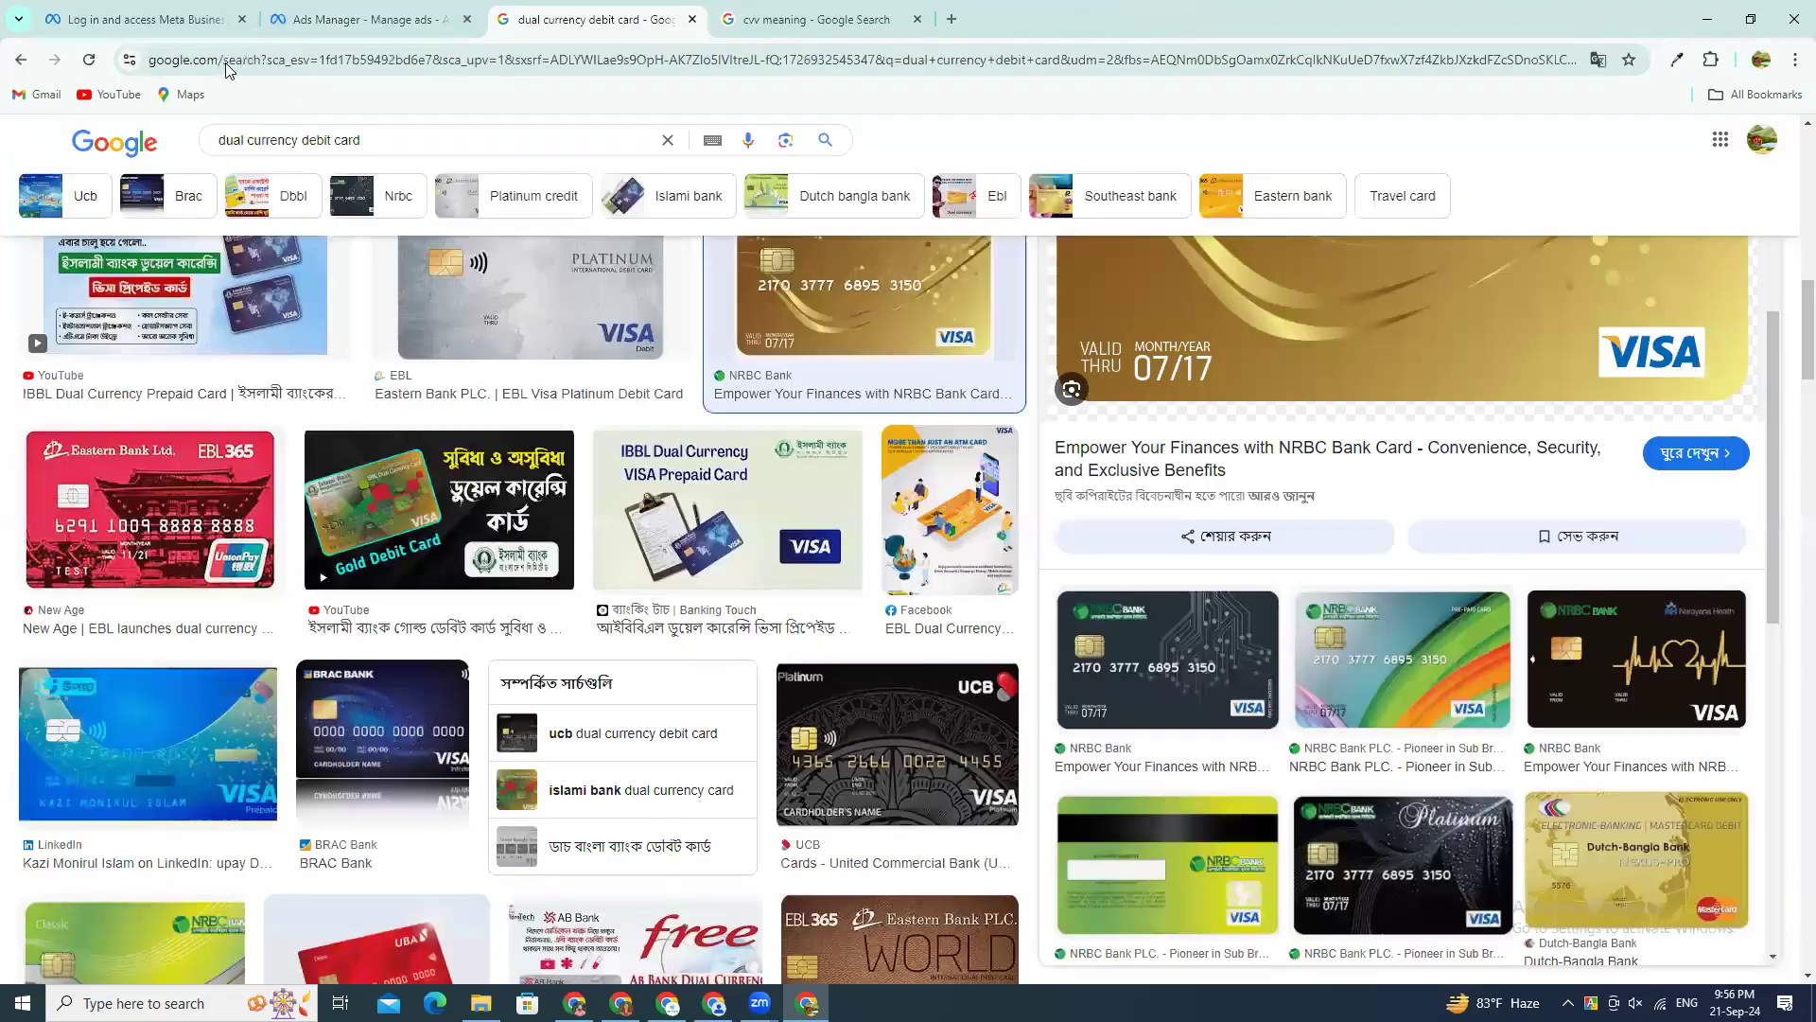
{"action": "left_click", "coordinate": [228, 68]}
{"action": "type", "text": "fa"}
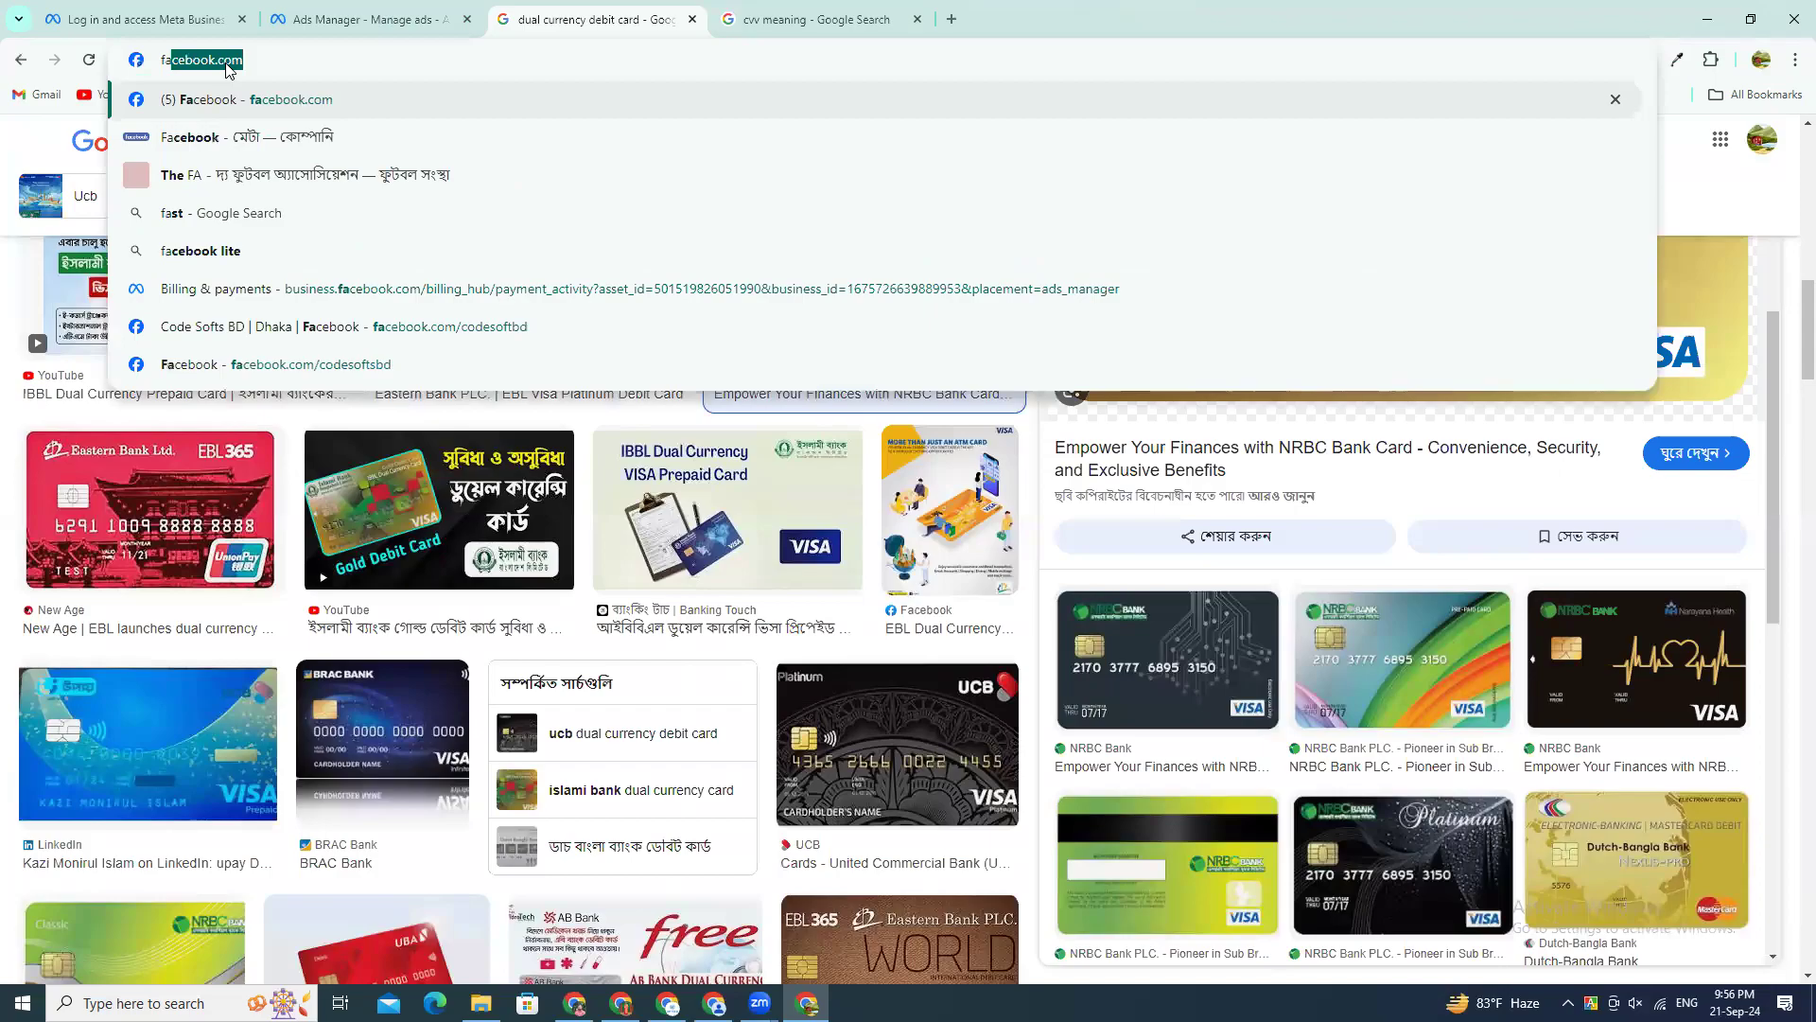
{"action": "key", "text": "Return"}
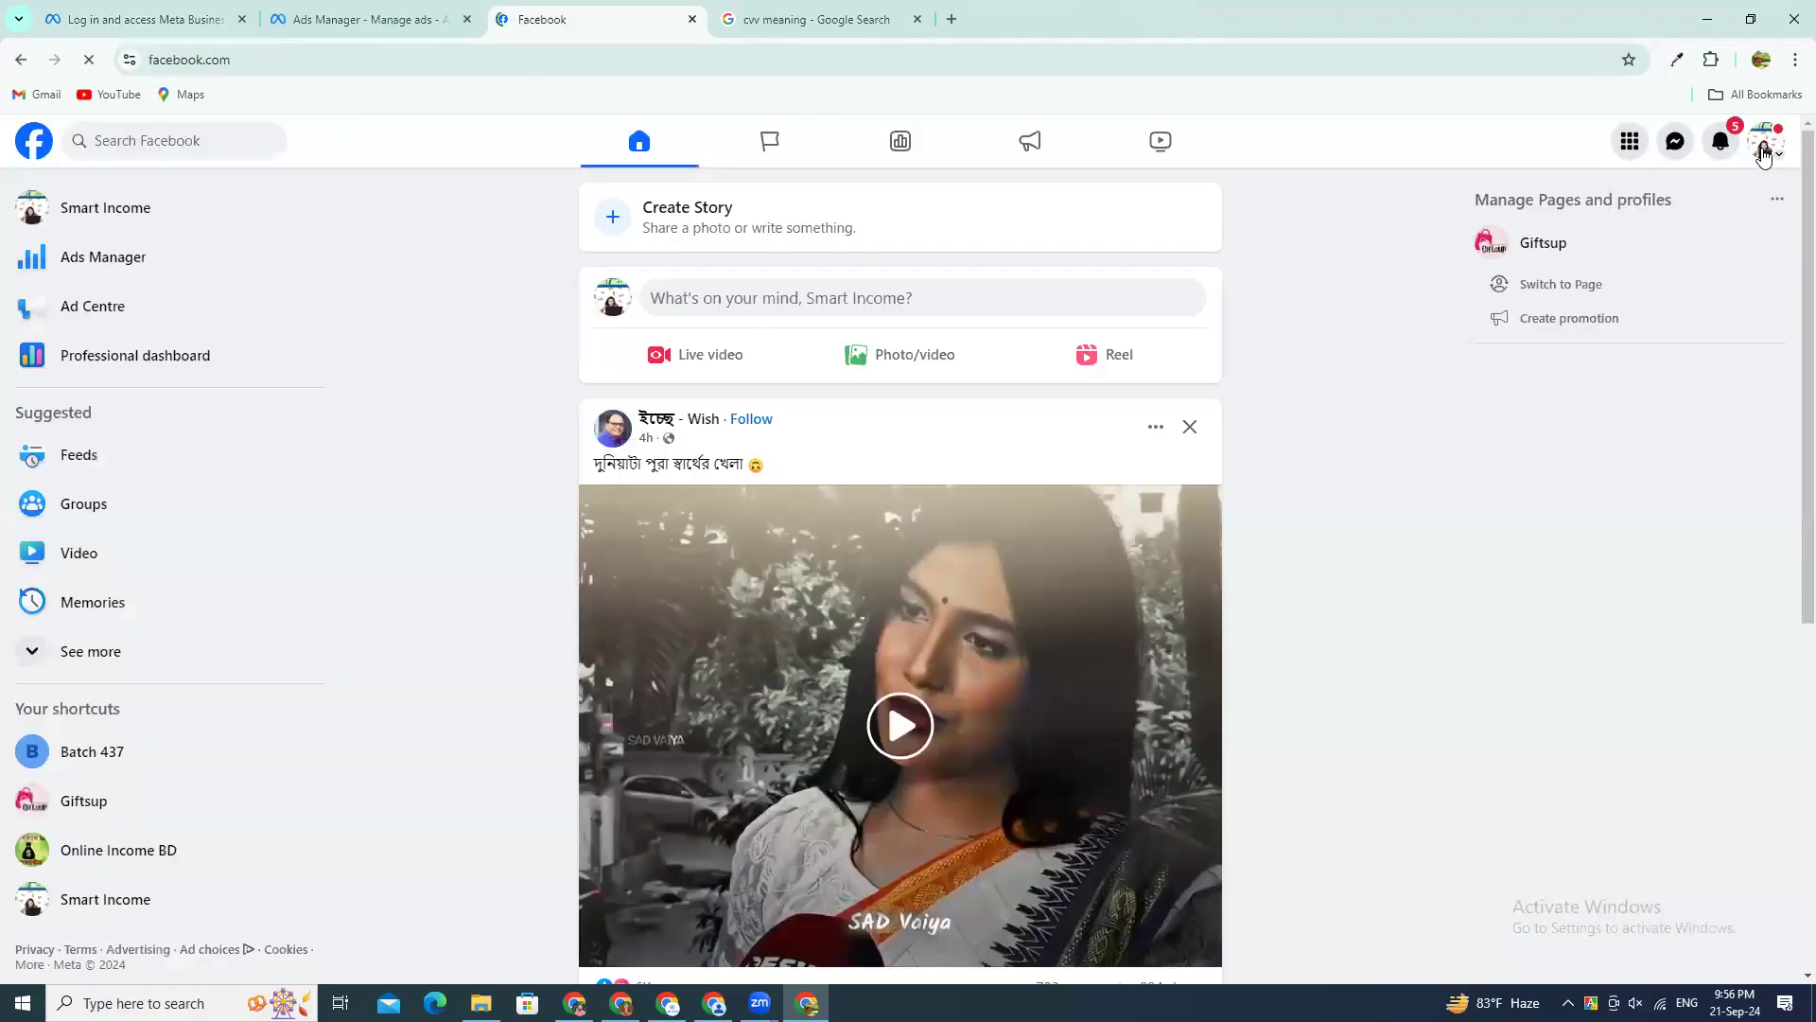
{"action": "left_click", "coordinate": [1764, 152]}
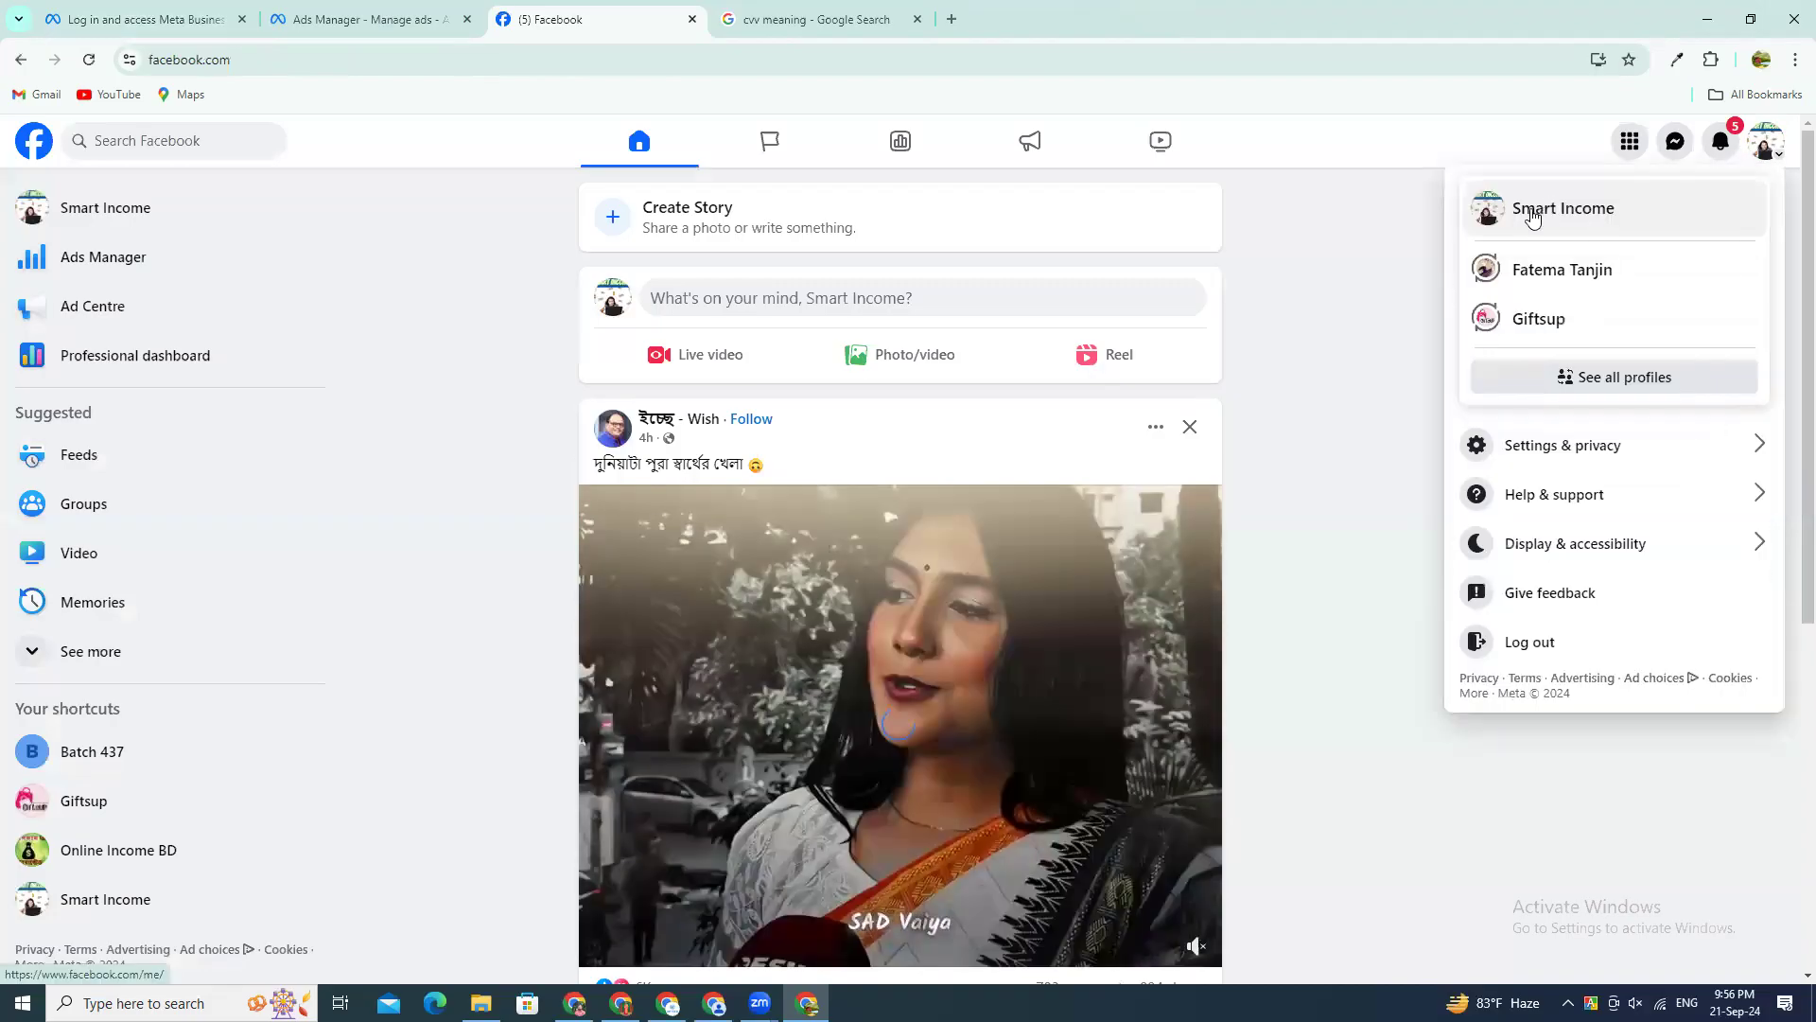
{"action": "left_click", "coordinate": [1536, 275]}
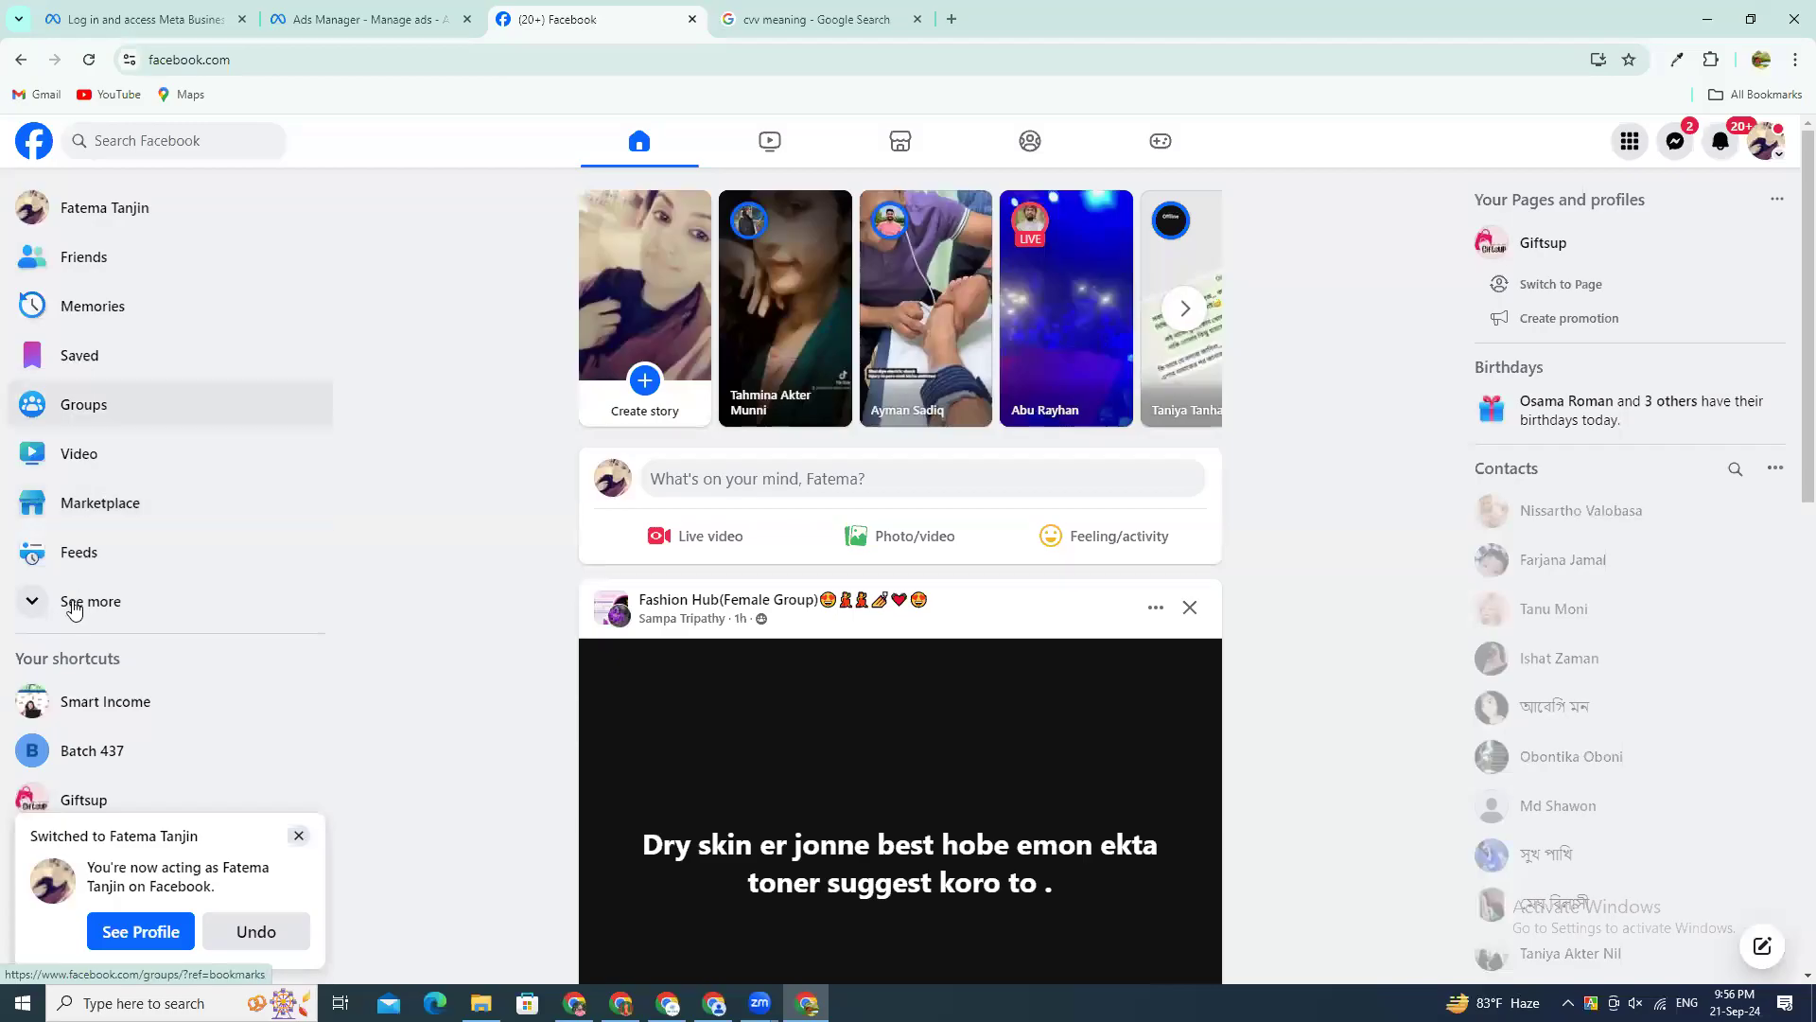
Step: Open Ads Manager from the Facebook home page, start its onboarding and choose Code Tech BD FTMA as the business to run ads for
{"action": "left_click", "coordinate": [76, 606]}
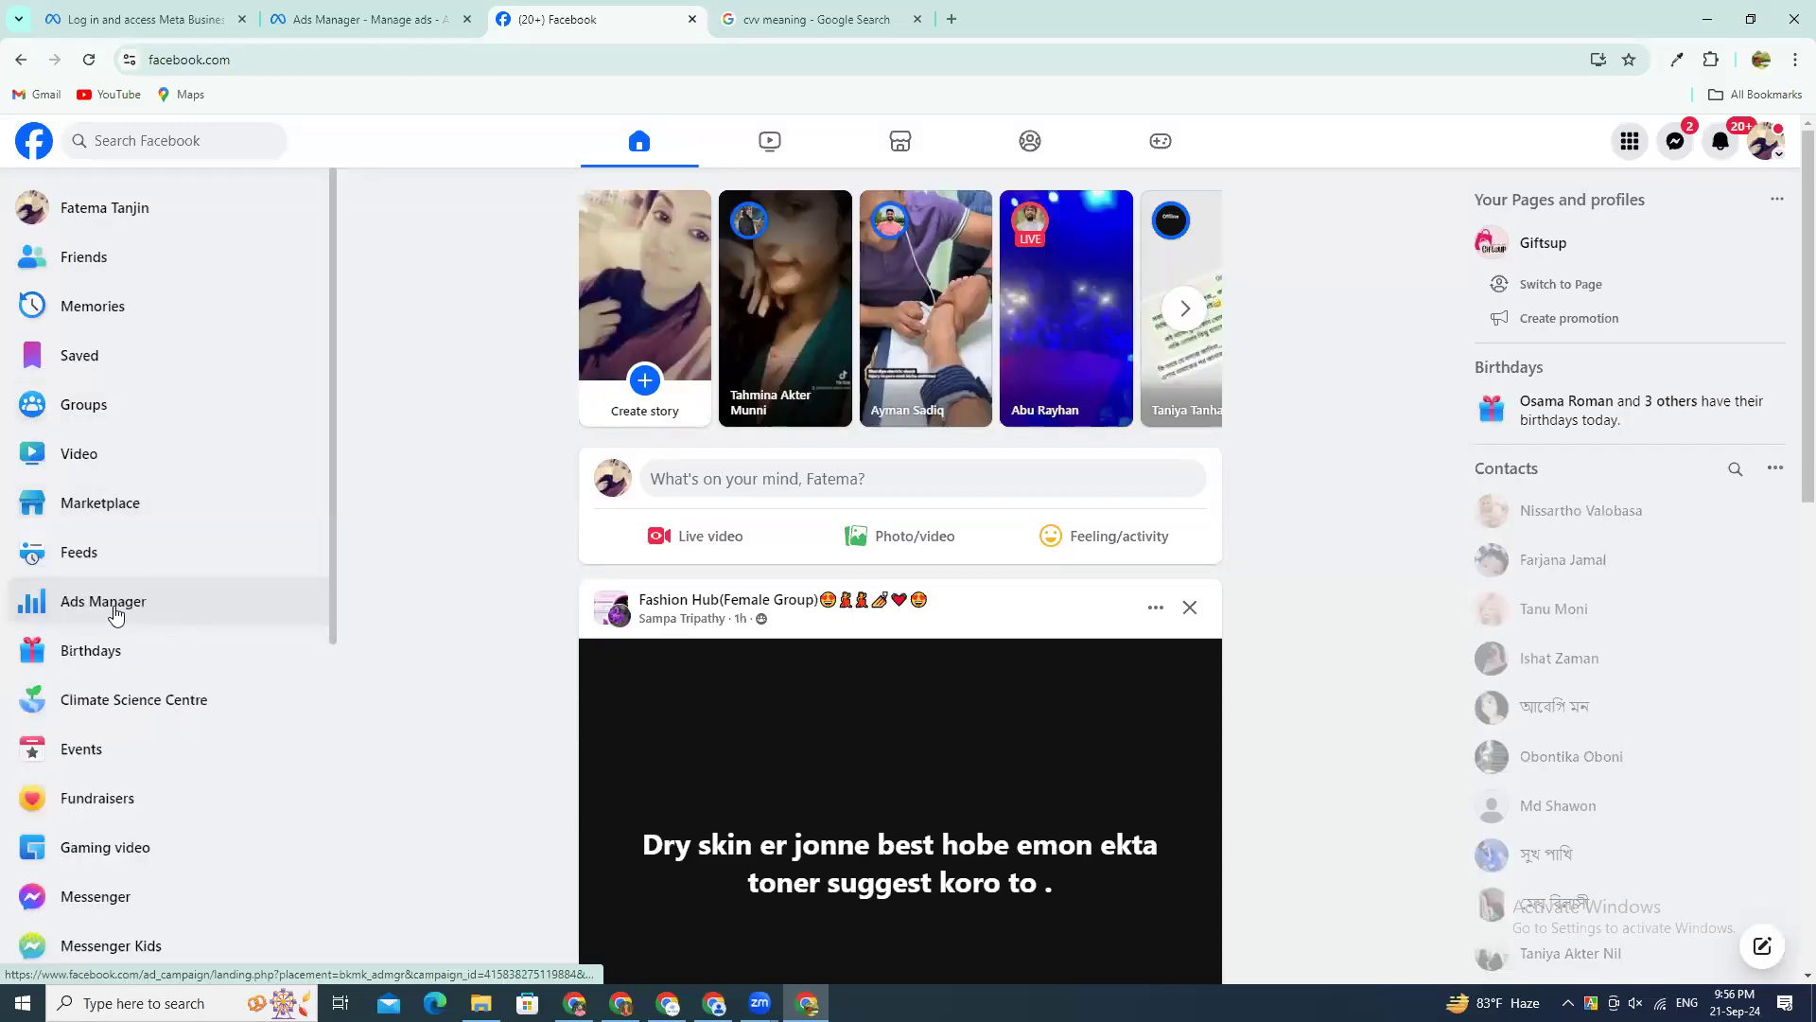
{"action": "left_click", "coordinate": [115, 613]}
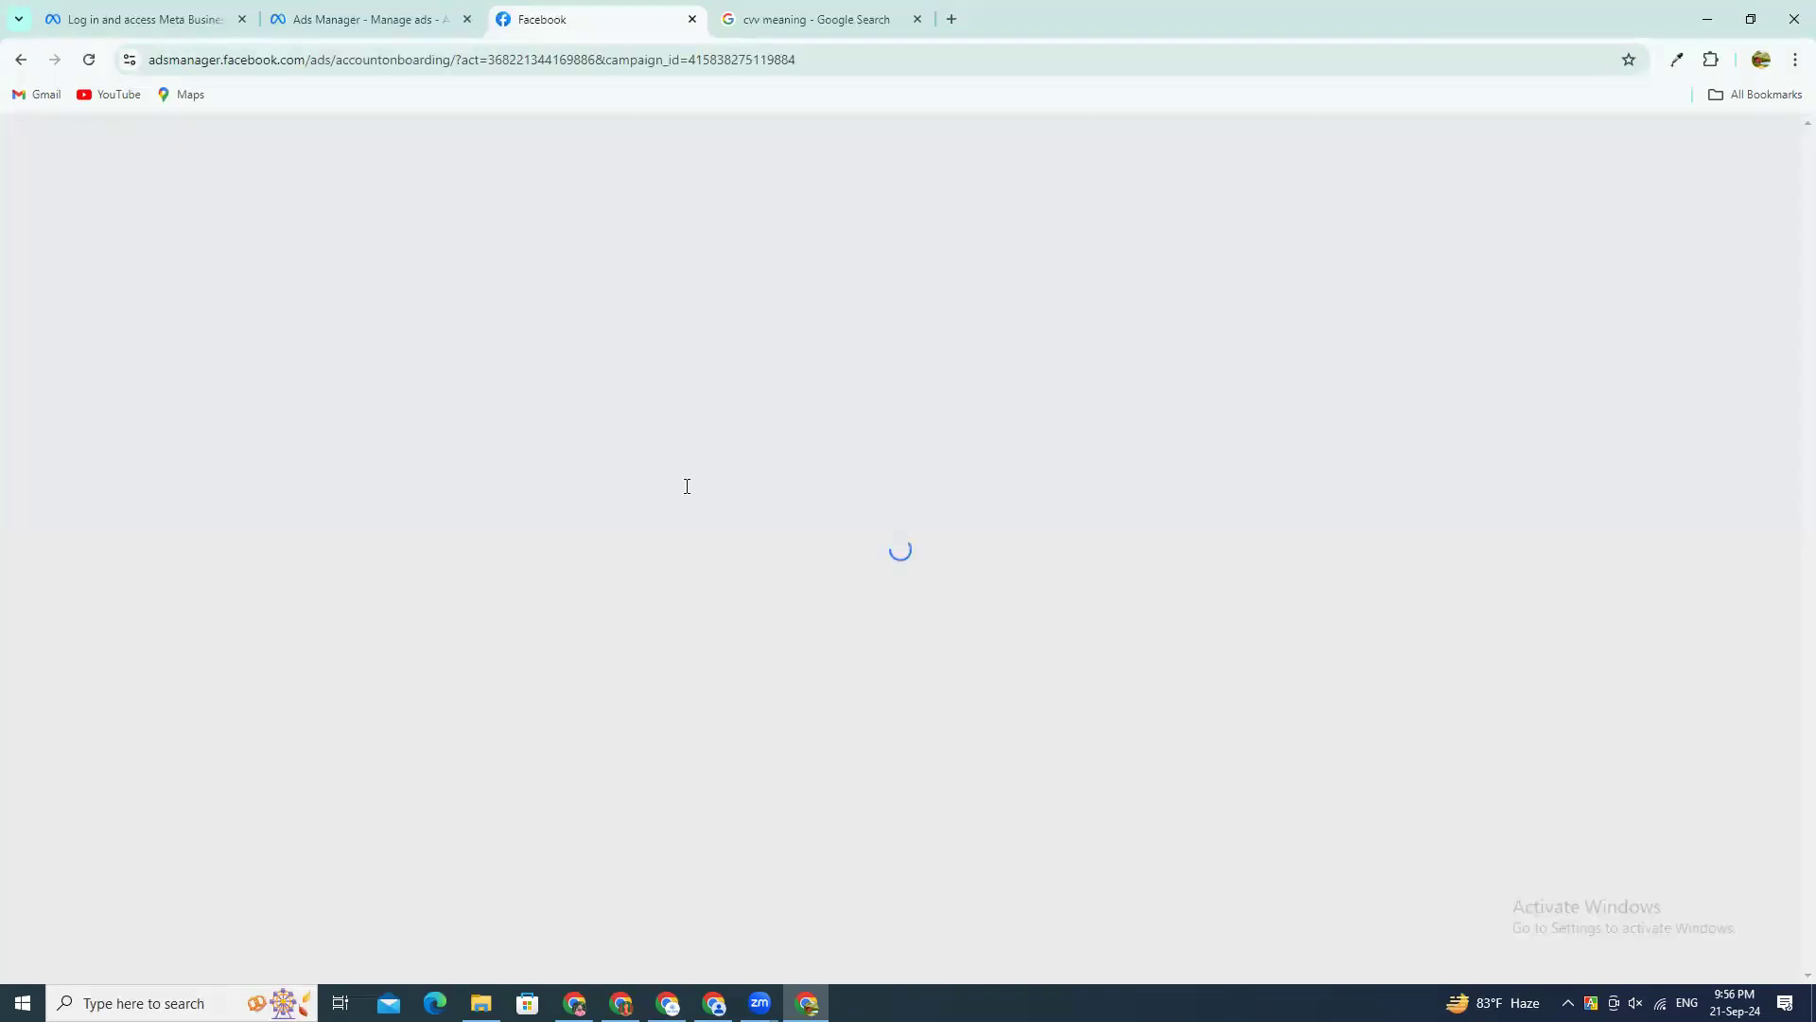
{"action": "left_click", "coordinate": [88, 62]}
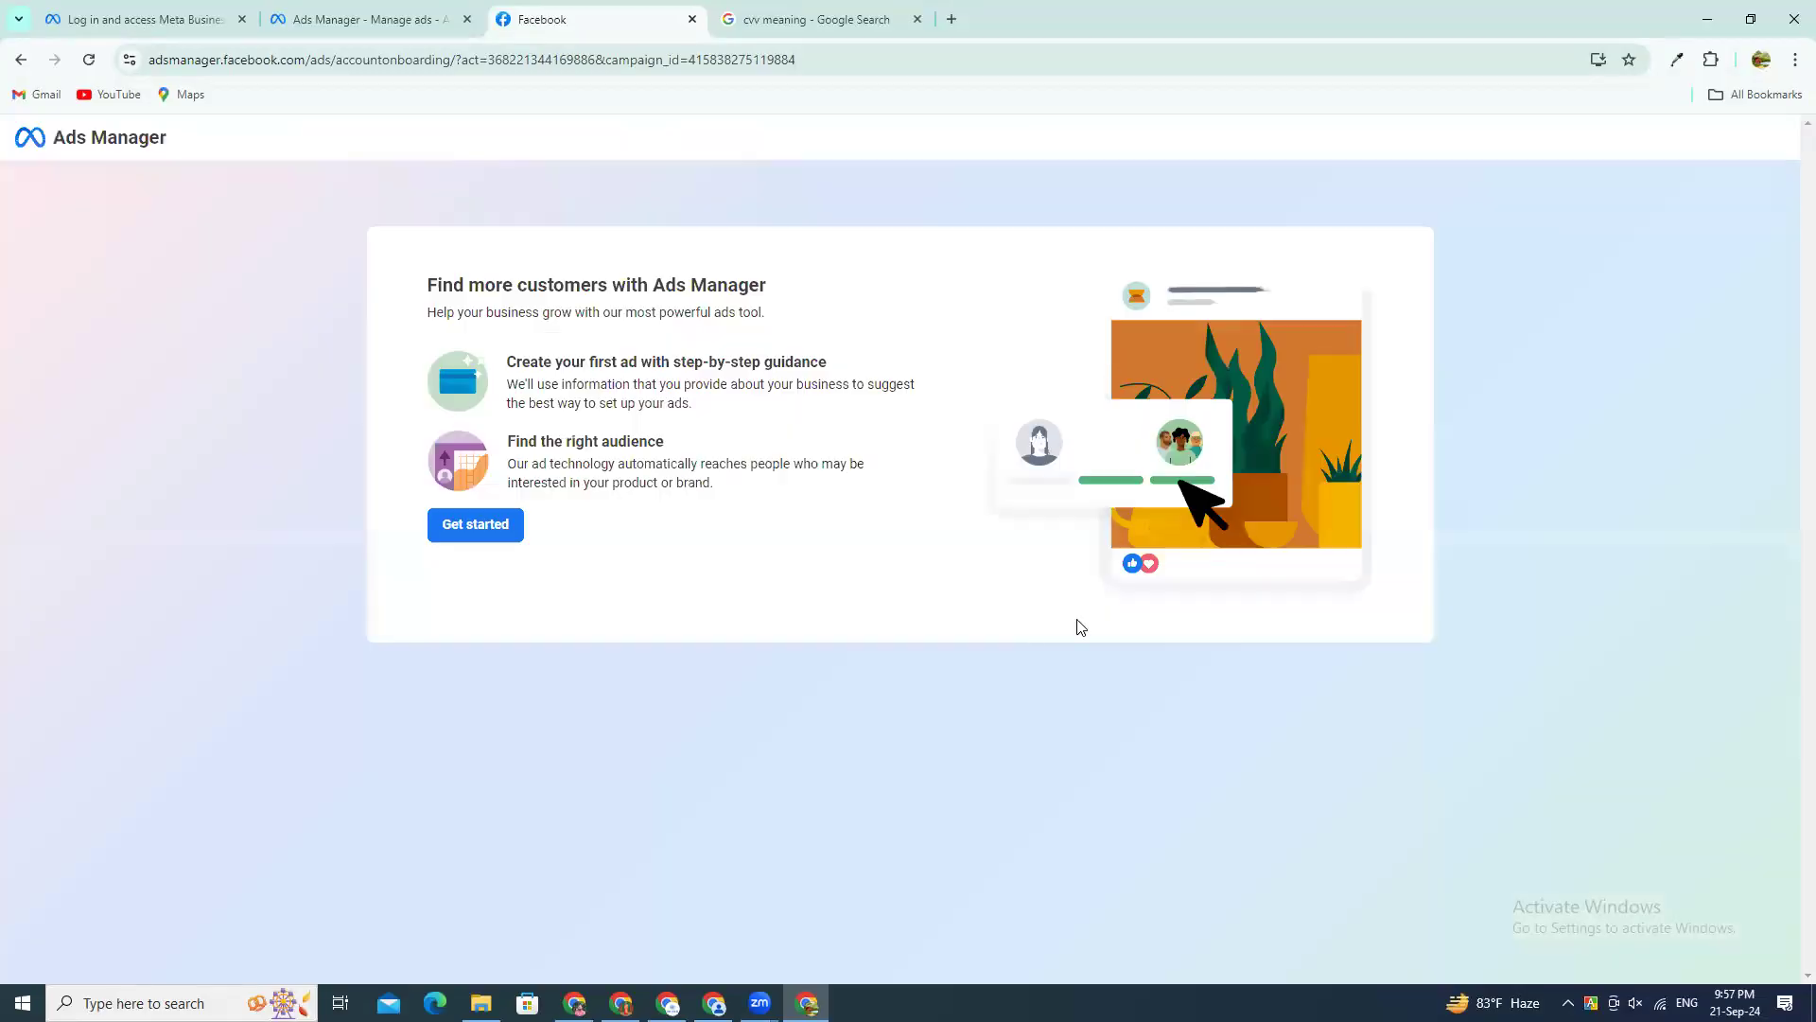
{"action": "left_click", "coordinate": [474, 530]}
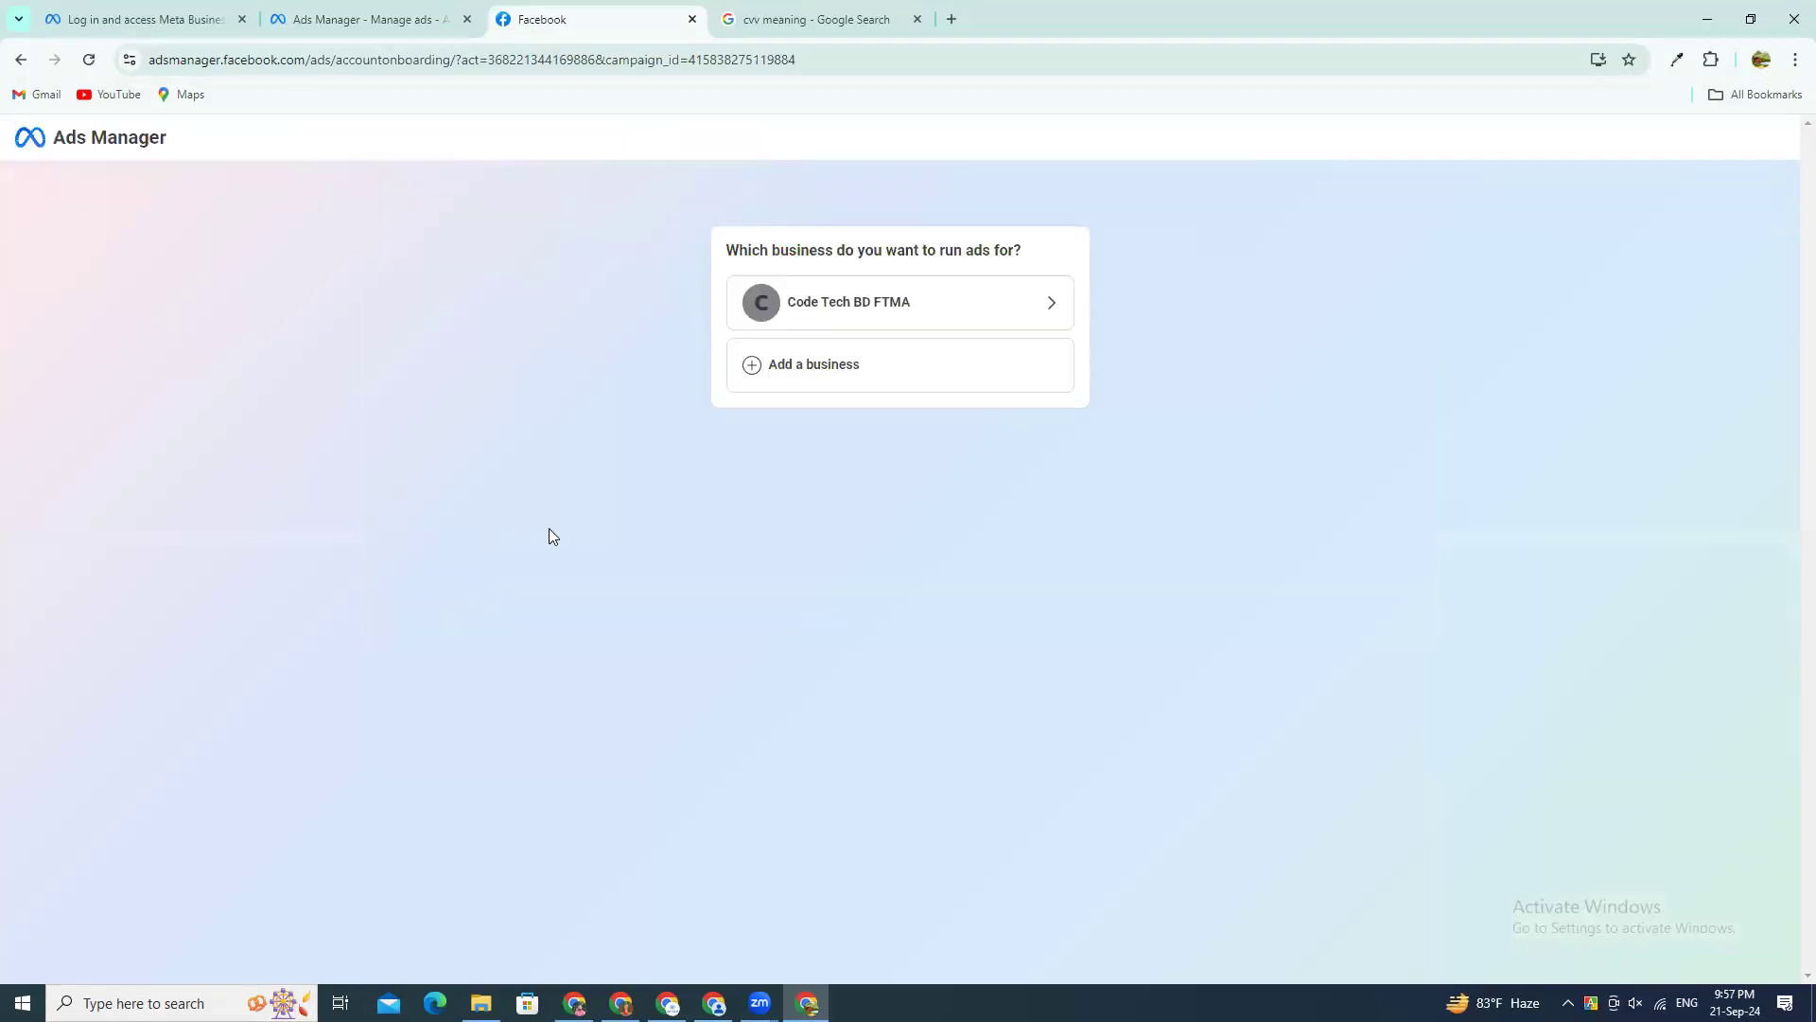
{"action": "left_click", "coordinate": [900, 301]}
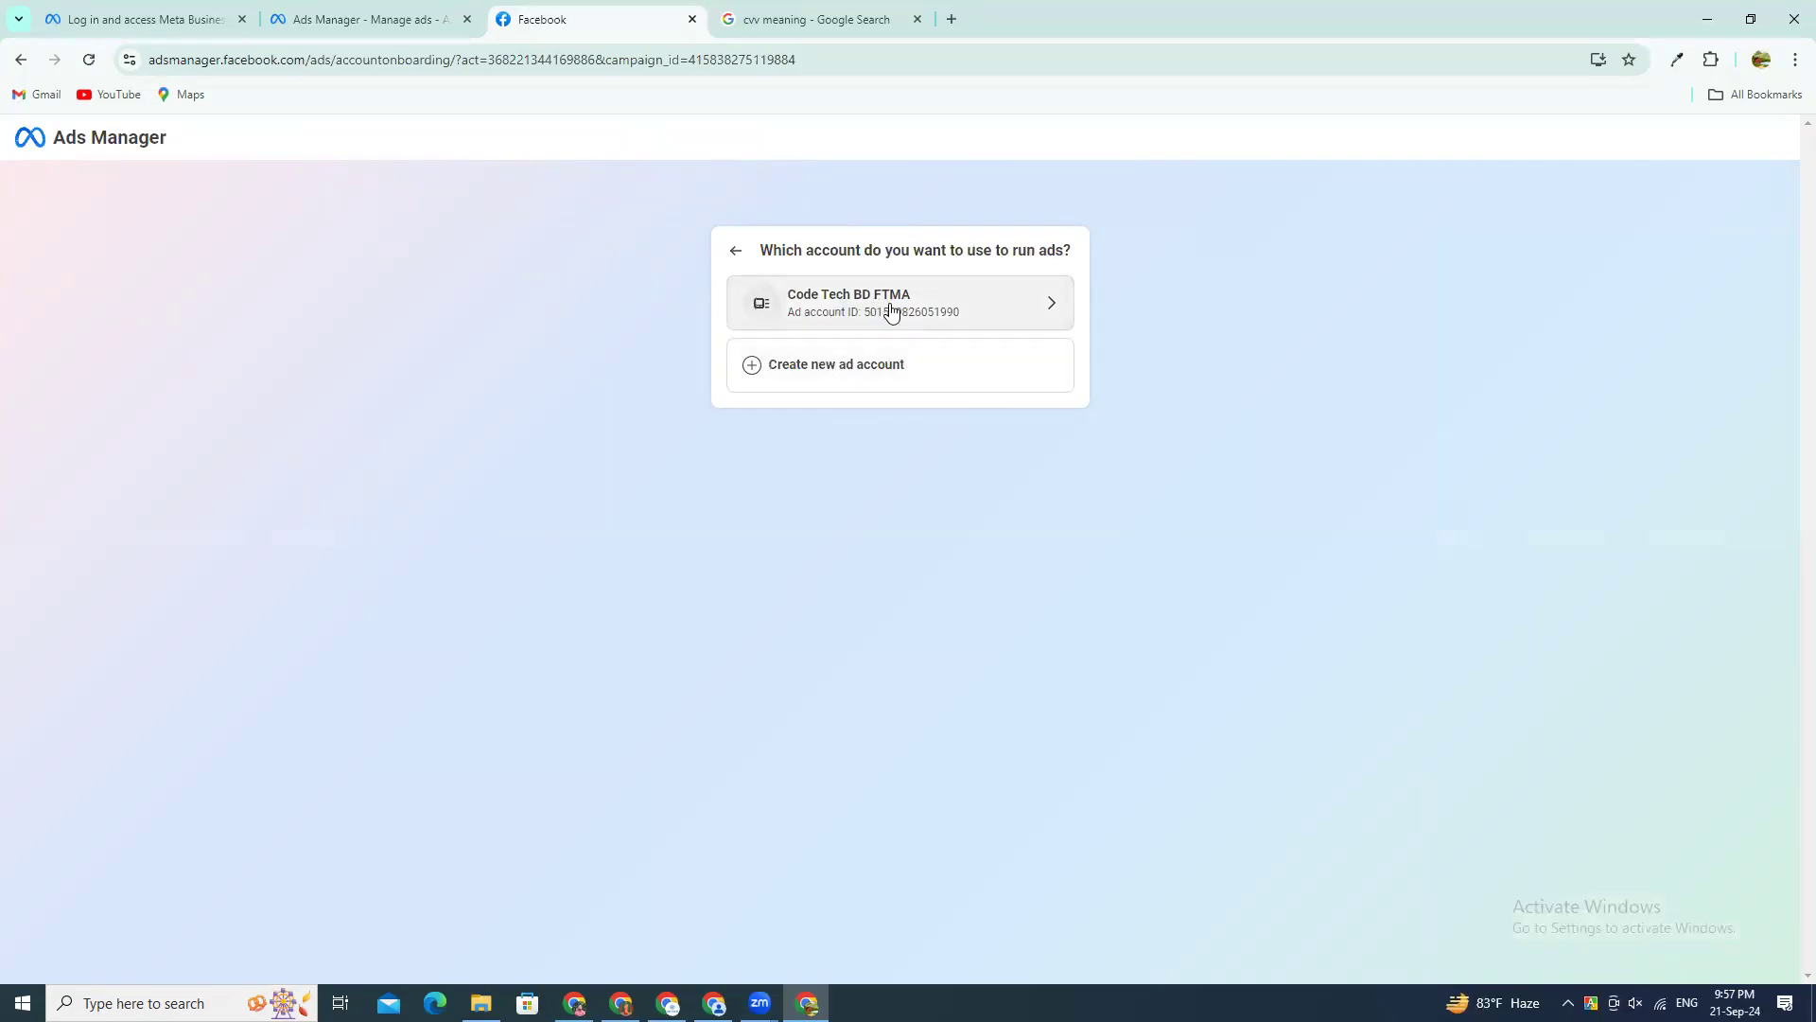
Step: Return to the business selection, open the form for adding a business, and leave it for the Facebook home page
{"action": "left_click", "coordinate": [733, 263]}
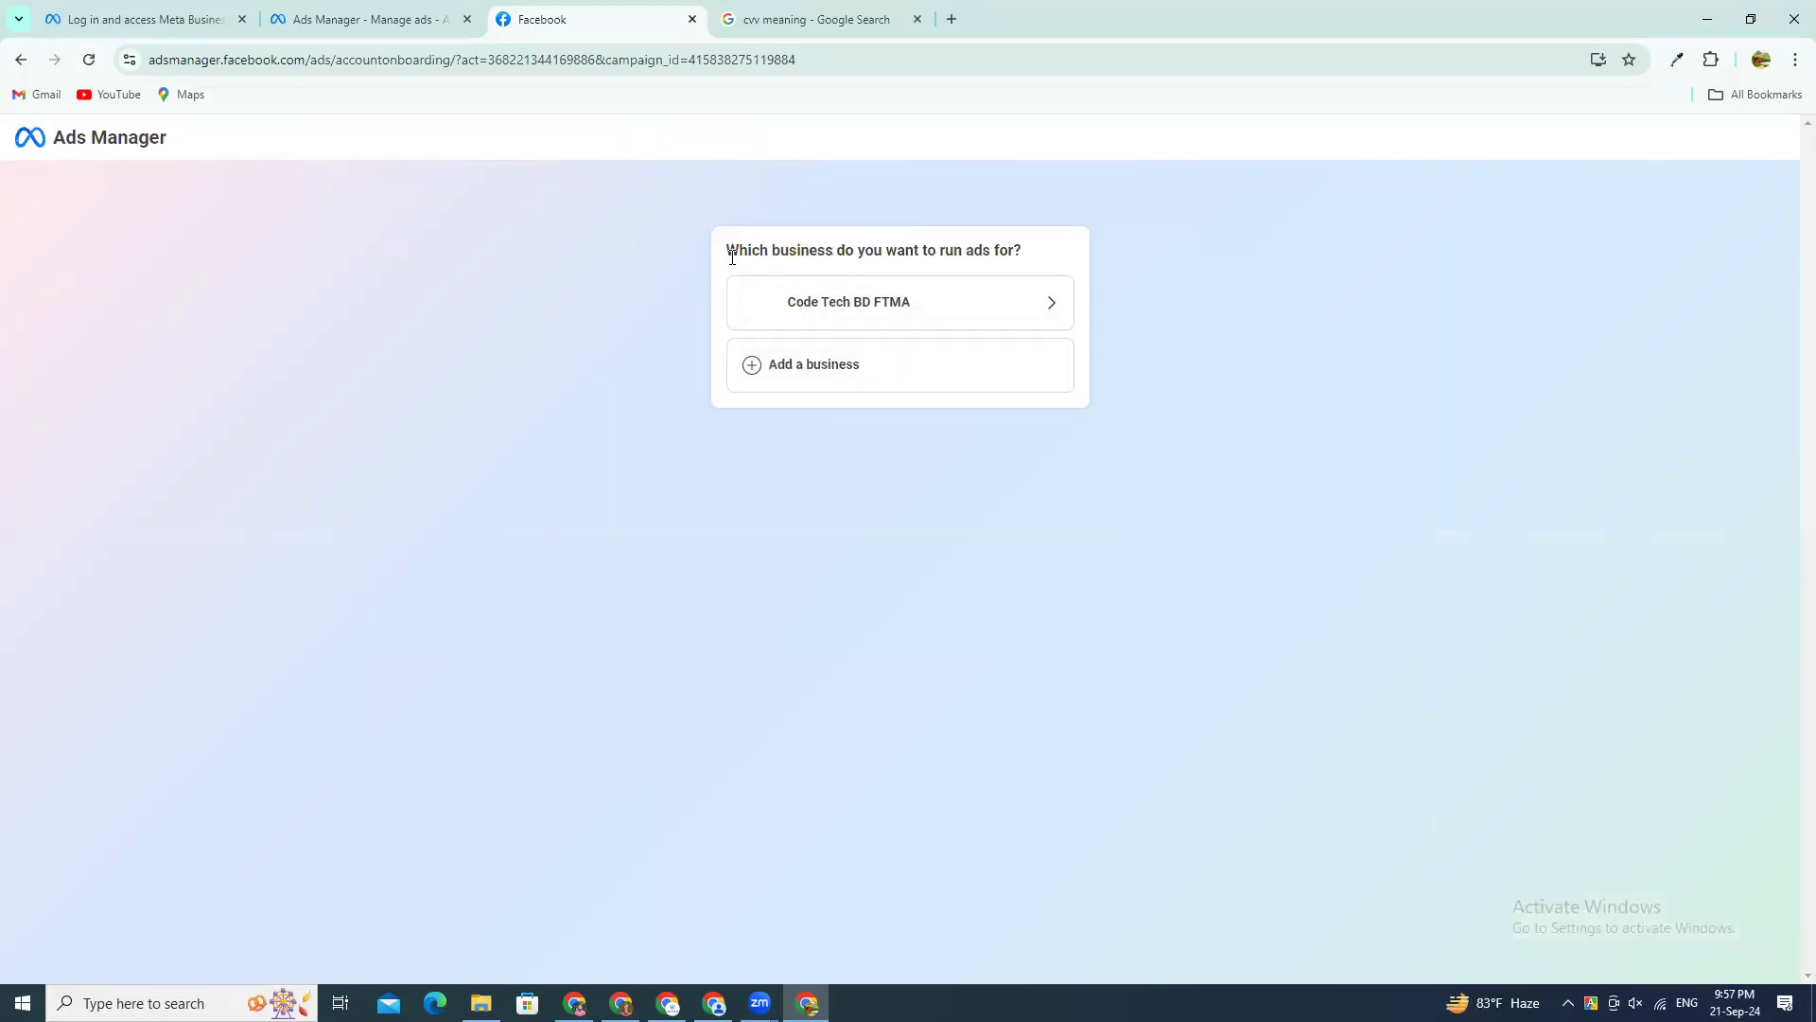
{"action": "left_click", "coordinate": [816, 373]}
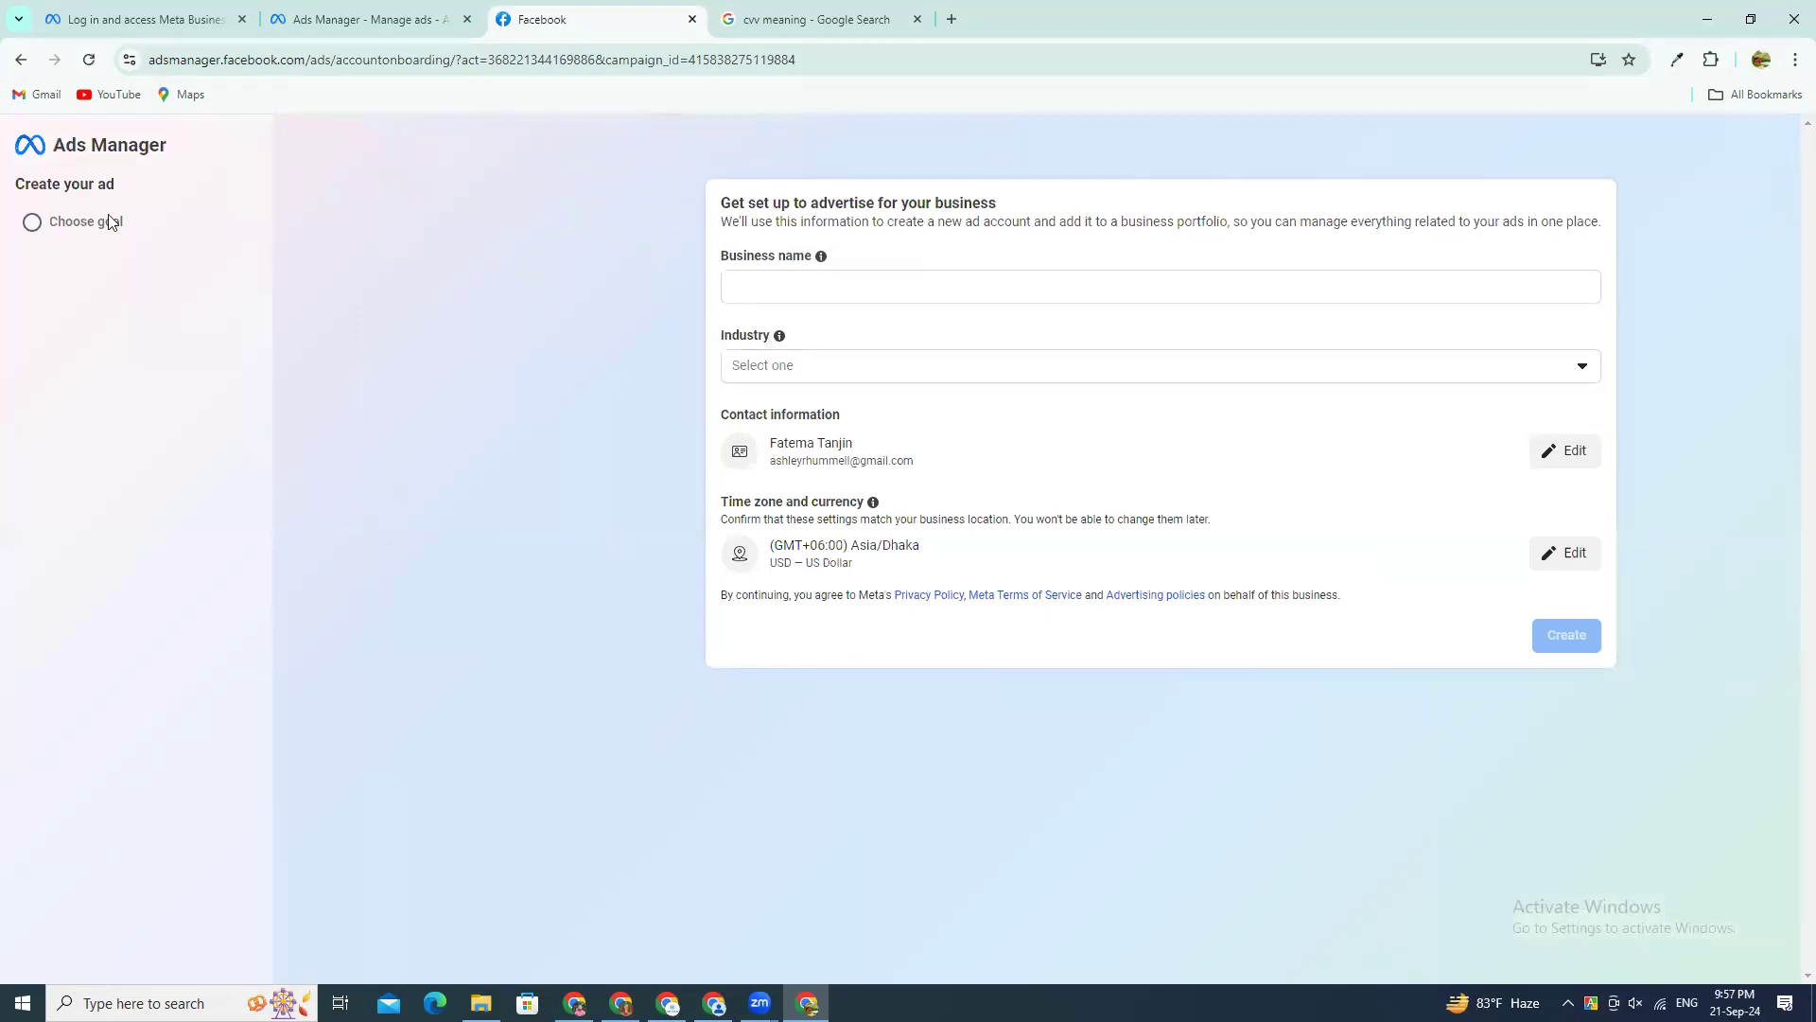
{"action": "left_click", "coordinate": [20, 60]}
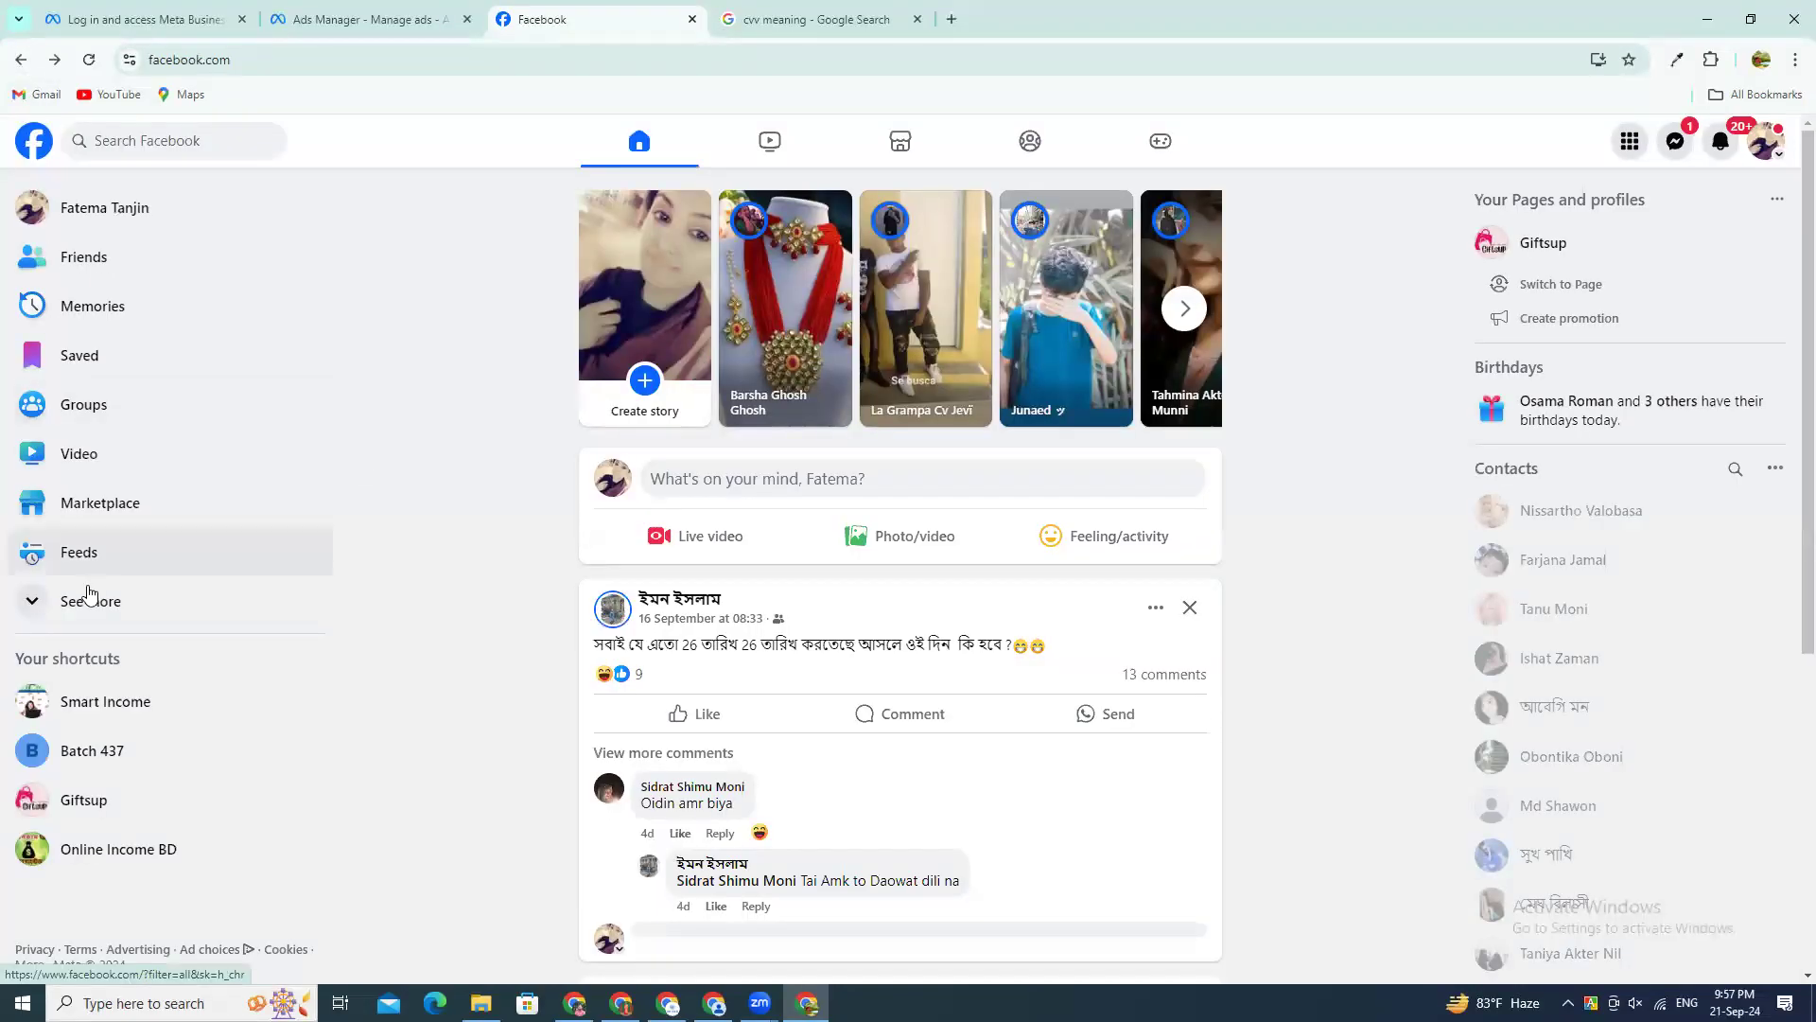
Step: Reopen Ads Manager onboarding from Facebook, choose the Code Tech BD FTMA business and its ad account, and close the onboarding page
{"action": "left_click", "coordinate": [89, 598]}
{"action": "left_click", "coordinate": [87, 613]}
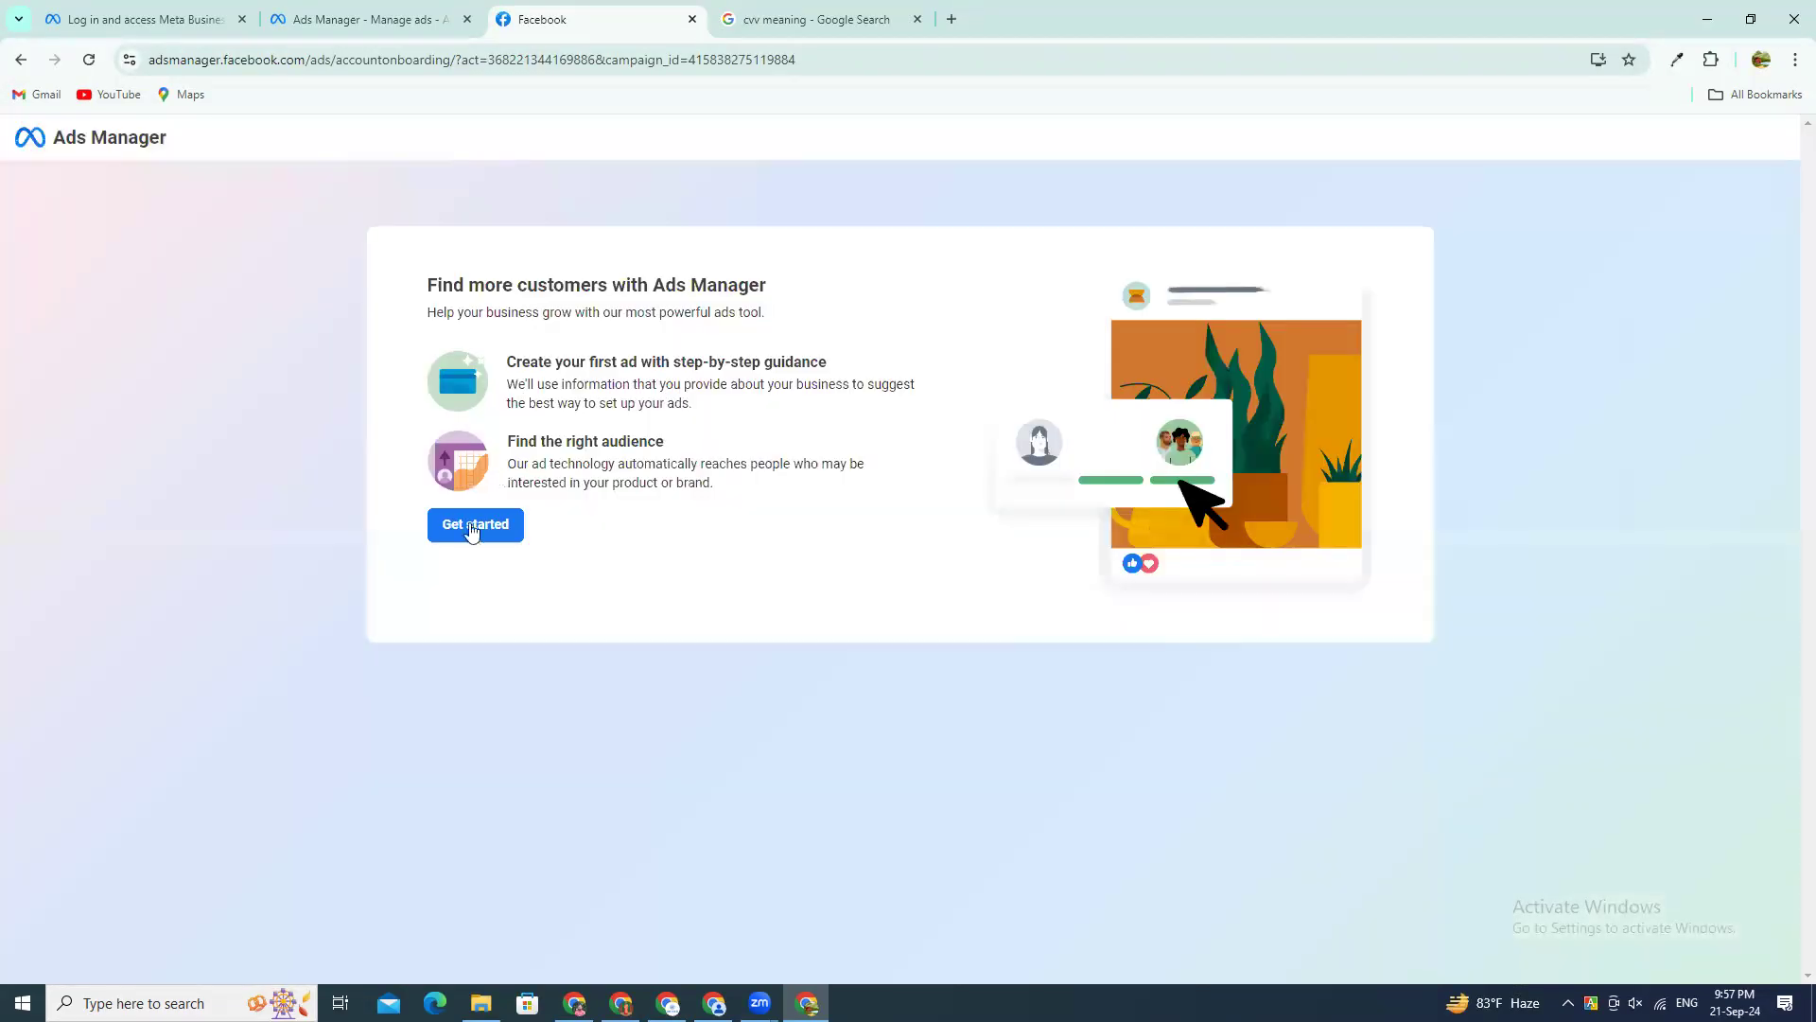
{"action": "left_click", "coordinate": [476, 527]}
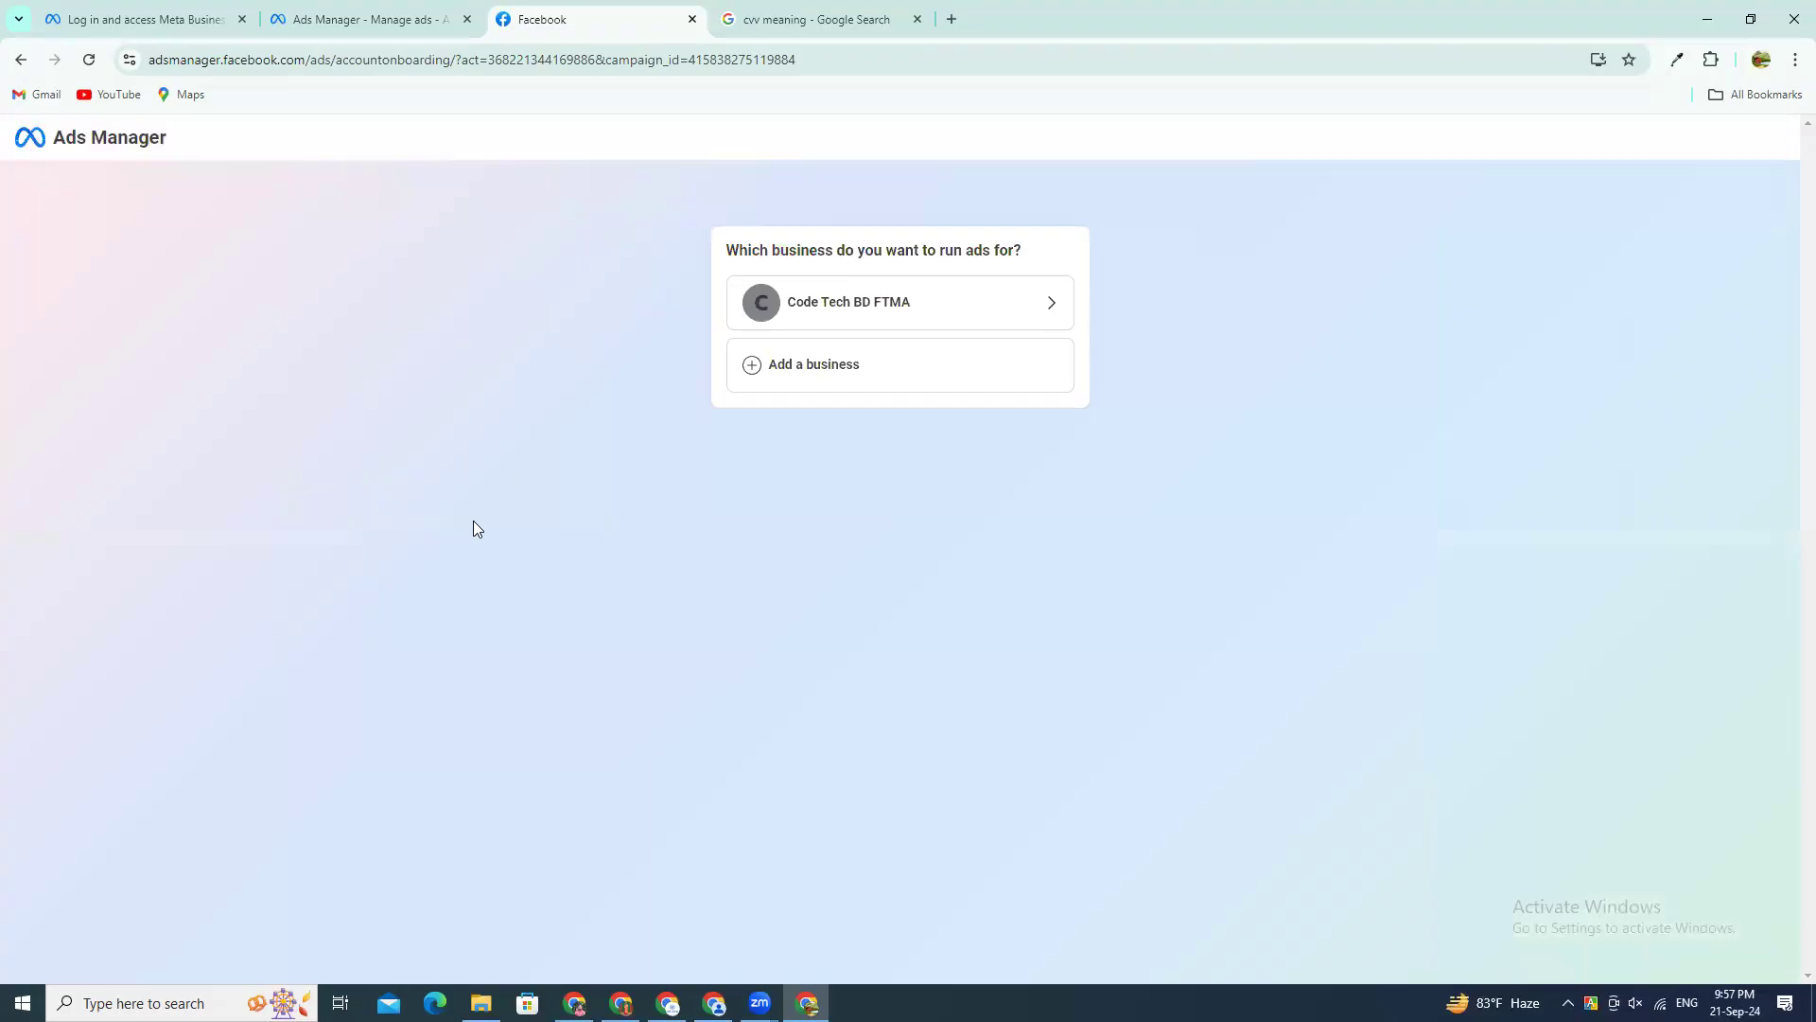
{"action": "left_click", "coordinate": [850, 320]}
{"action": "left_click", "coordinate": [802, 314]}
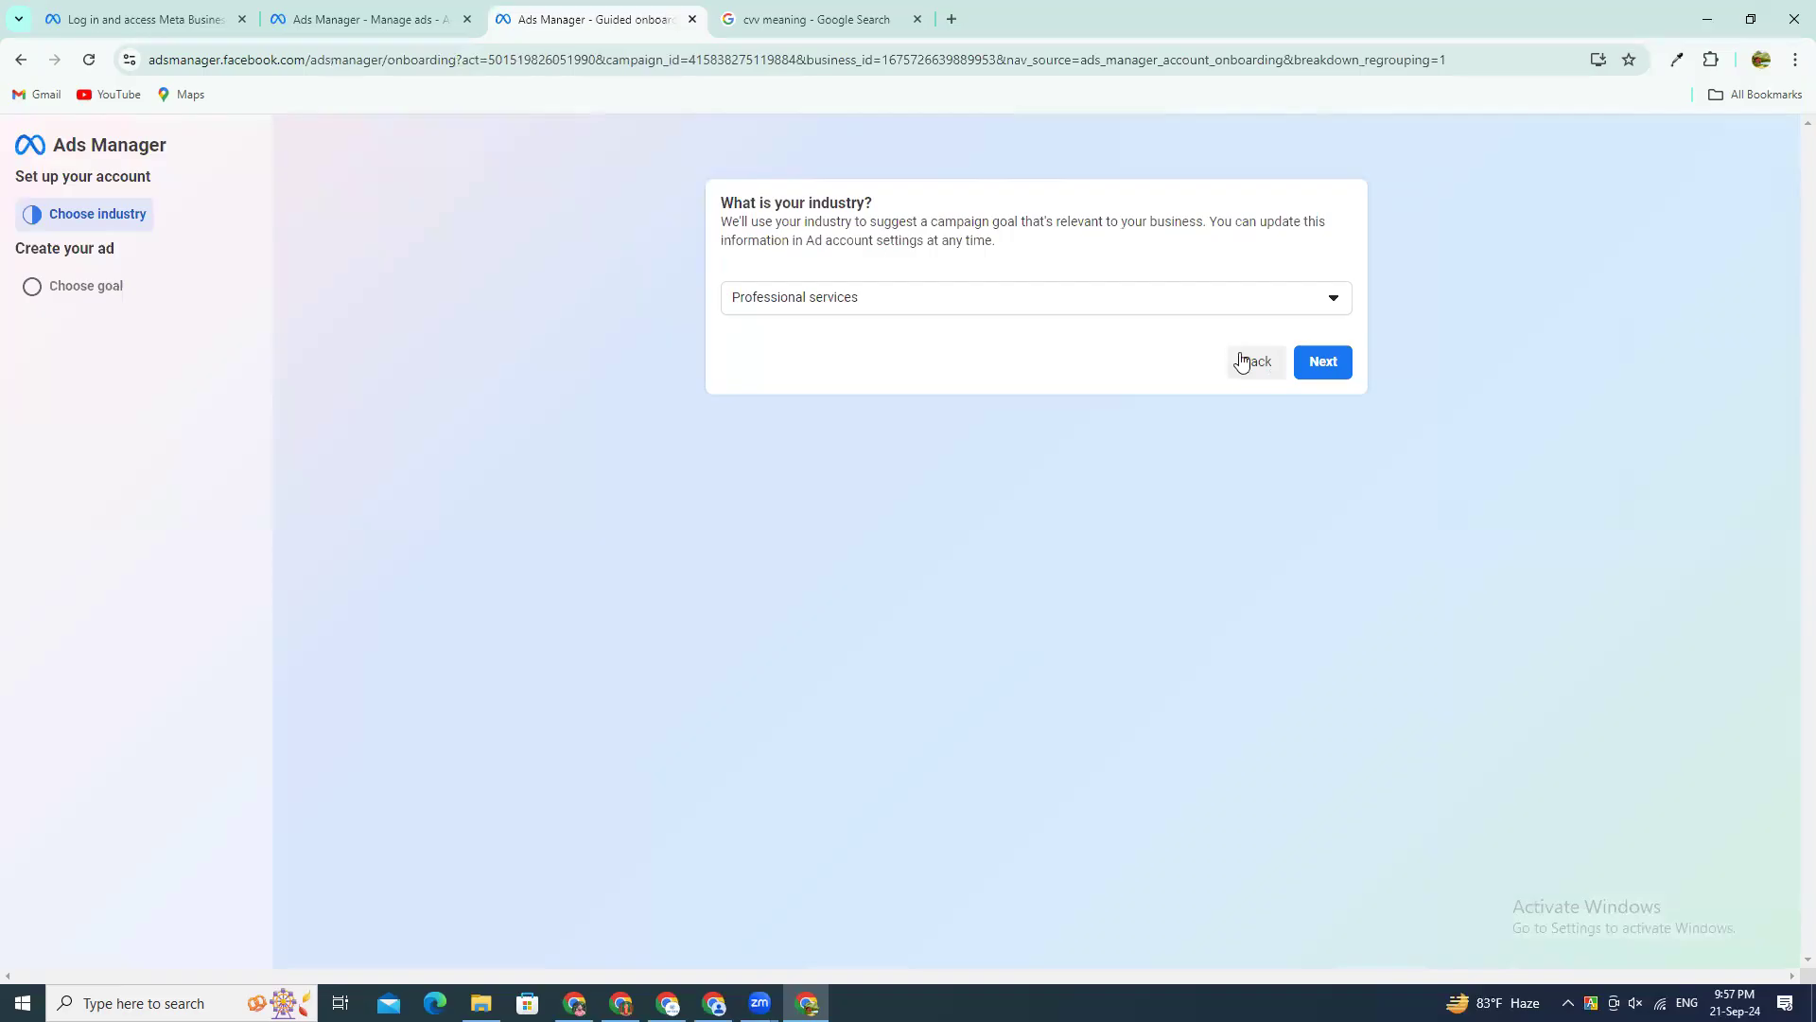
{"action": "left_click", "coordinate": [692, 19]}
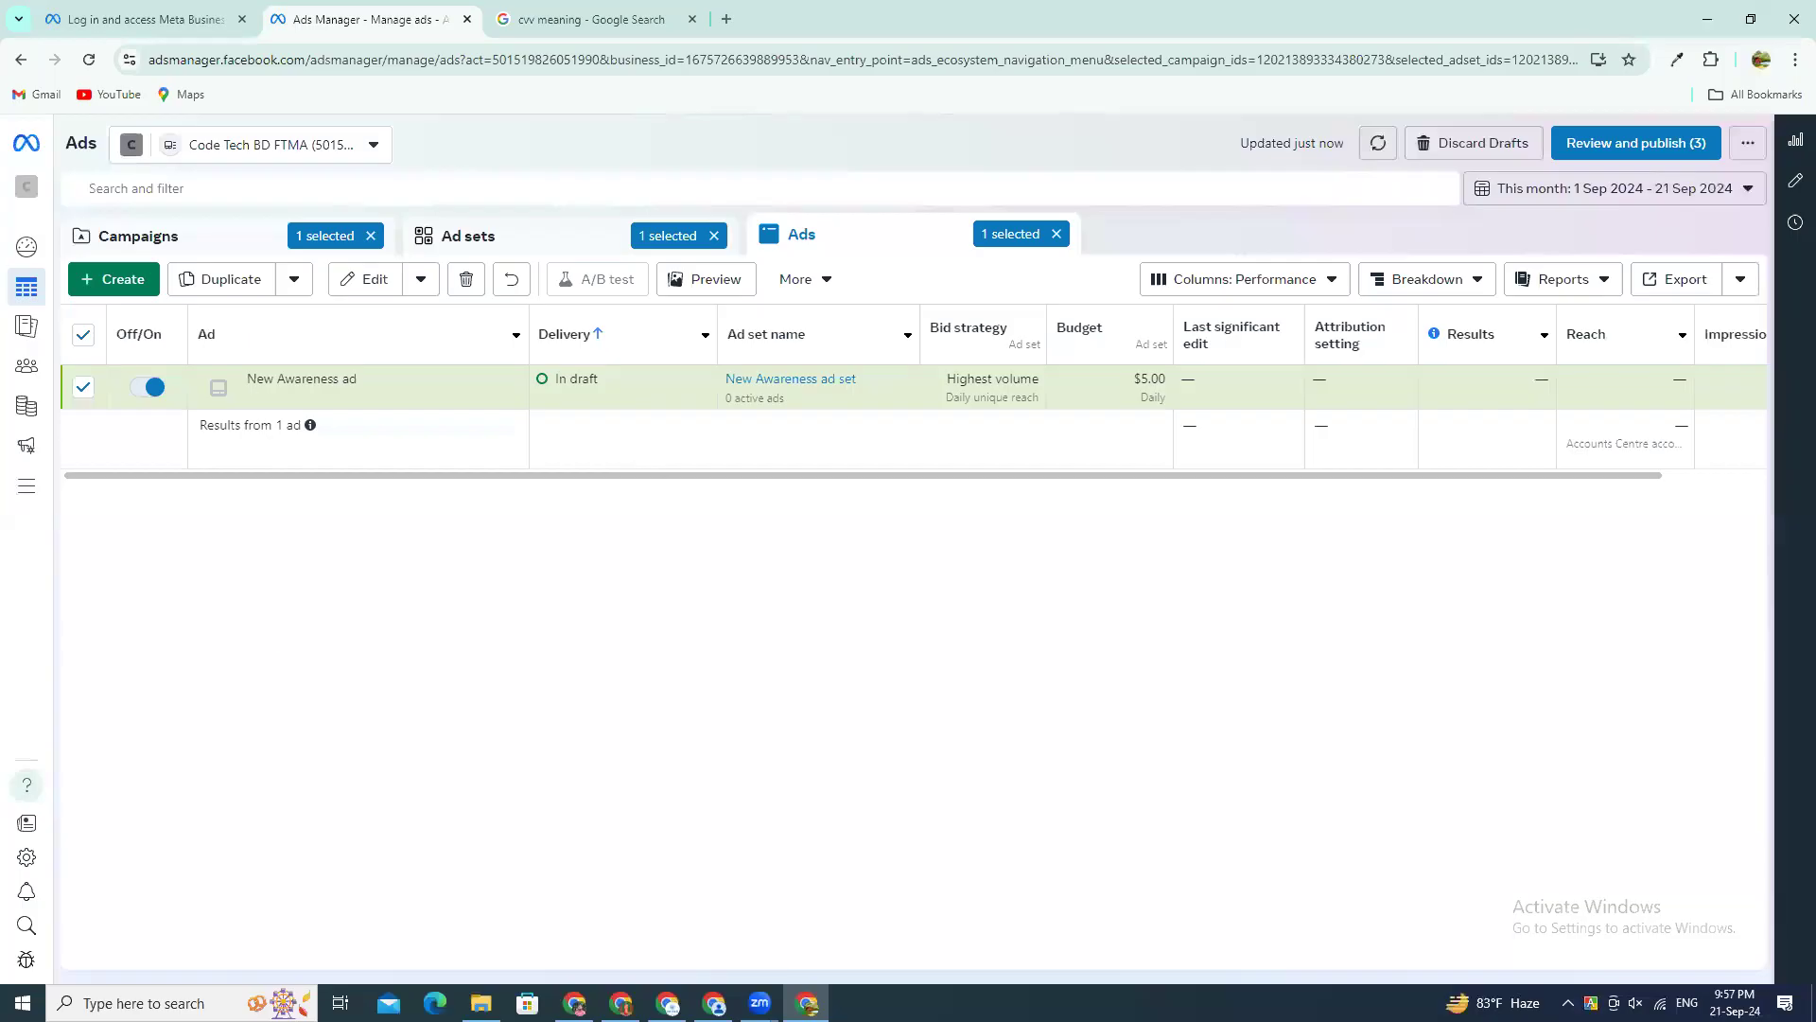
Step: Switch to the other Chrome window with the YouTube class video and open facebook.com in a new tab
{"action": "left_click", "coordinate": [621, 1002]}
{"action": "left_click", "coordinate": [493, 23]}
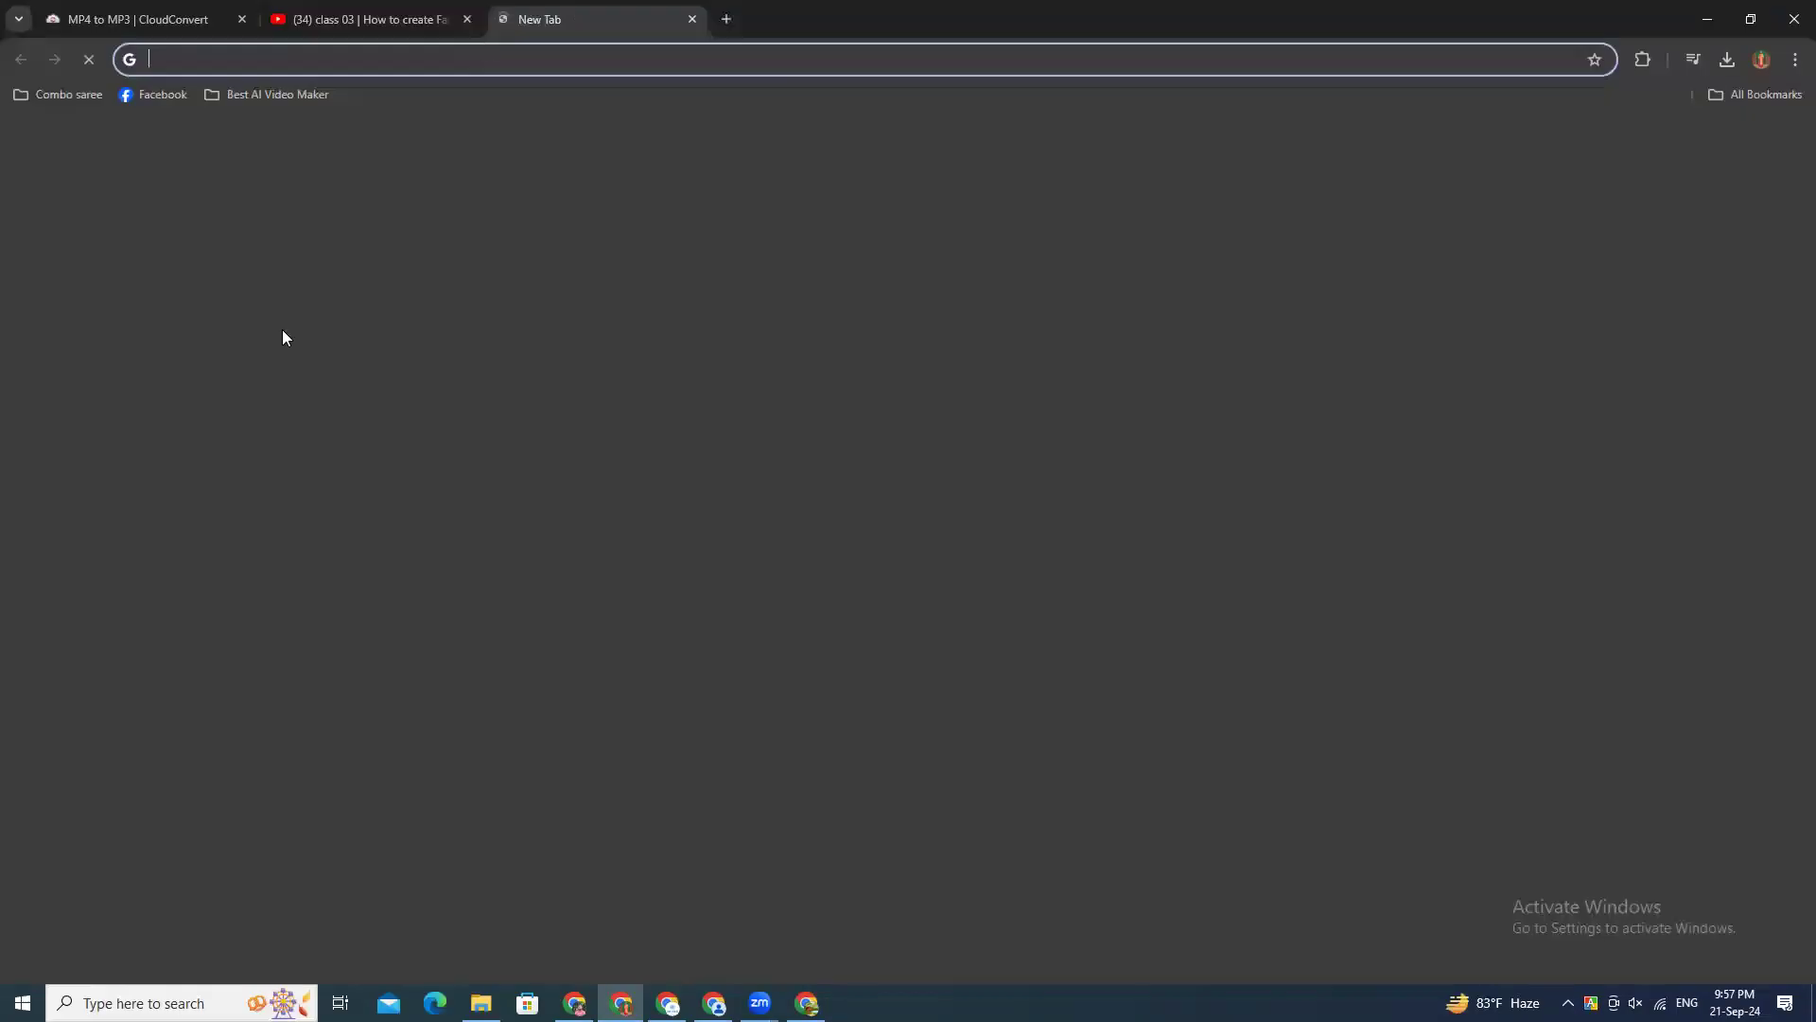
{"action": "type", "text": "fa"}
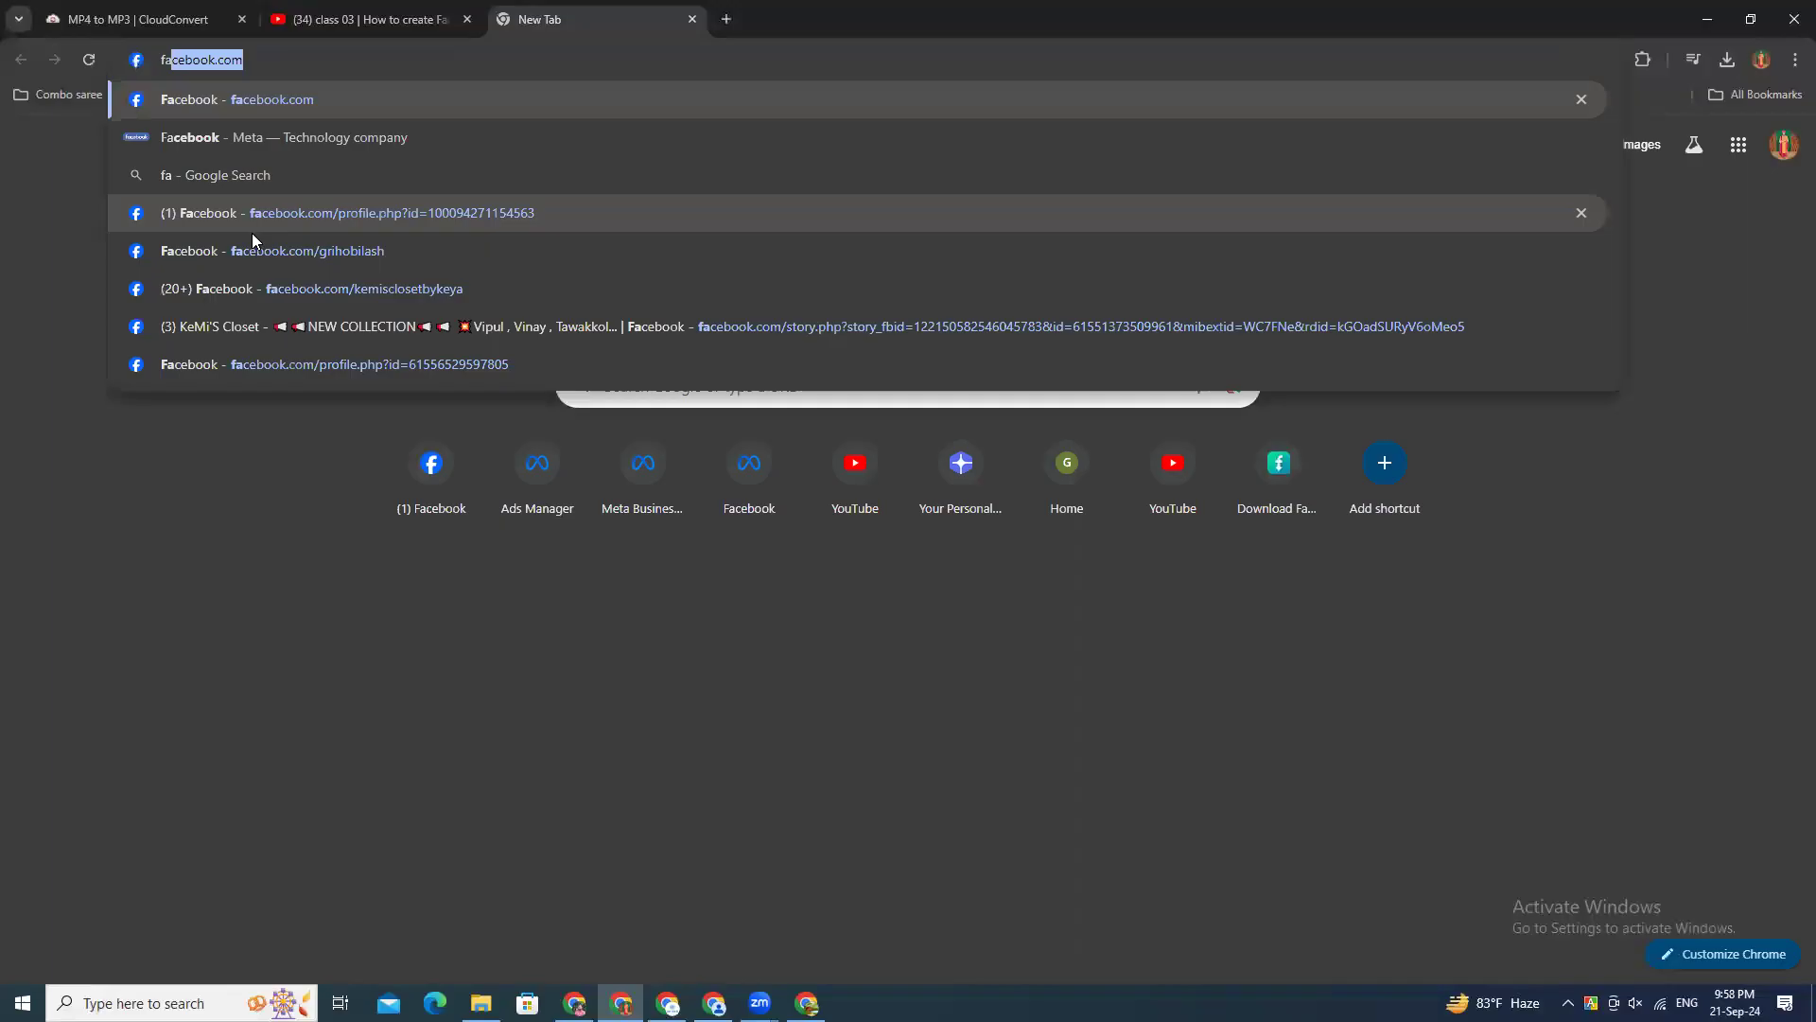
{"action": "key", "text": "Return"}
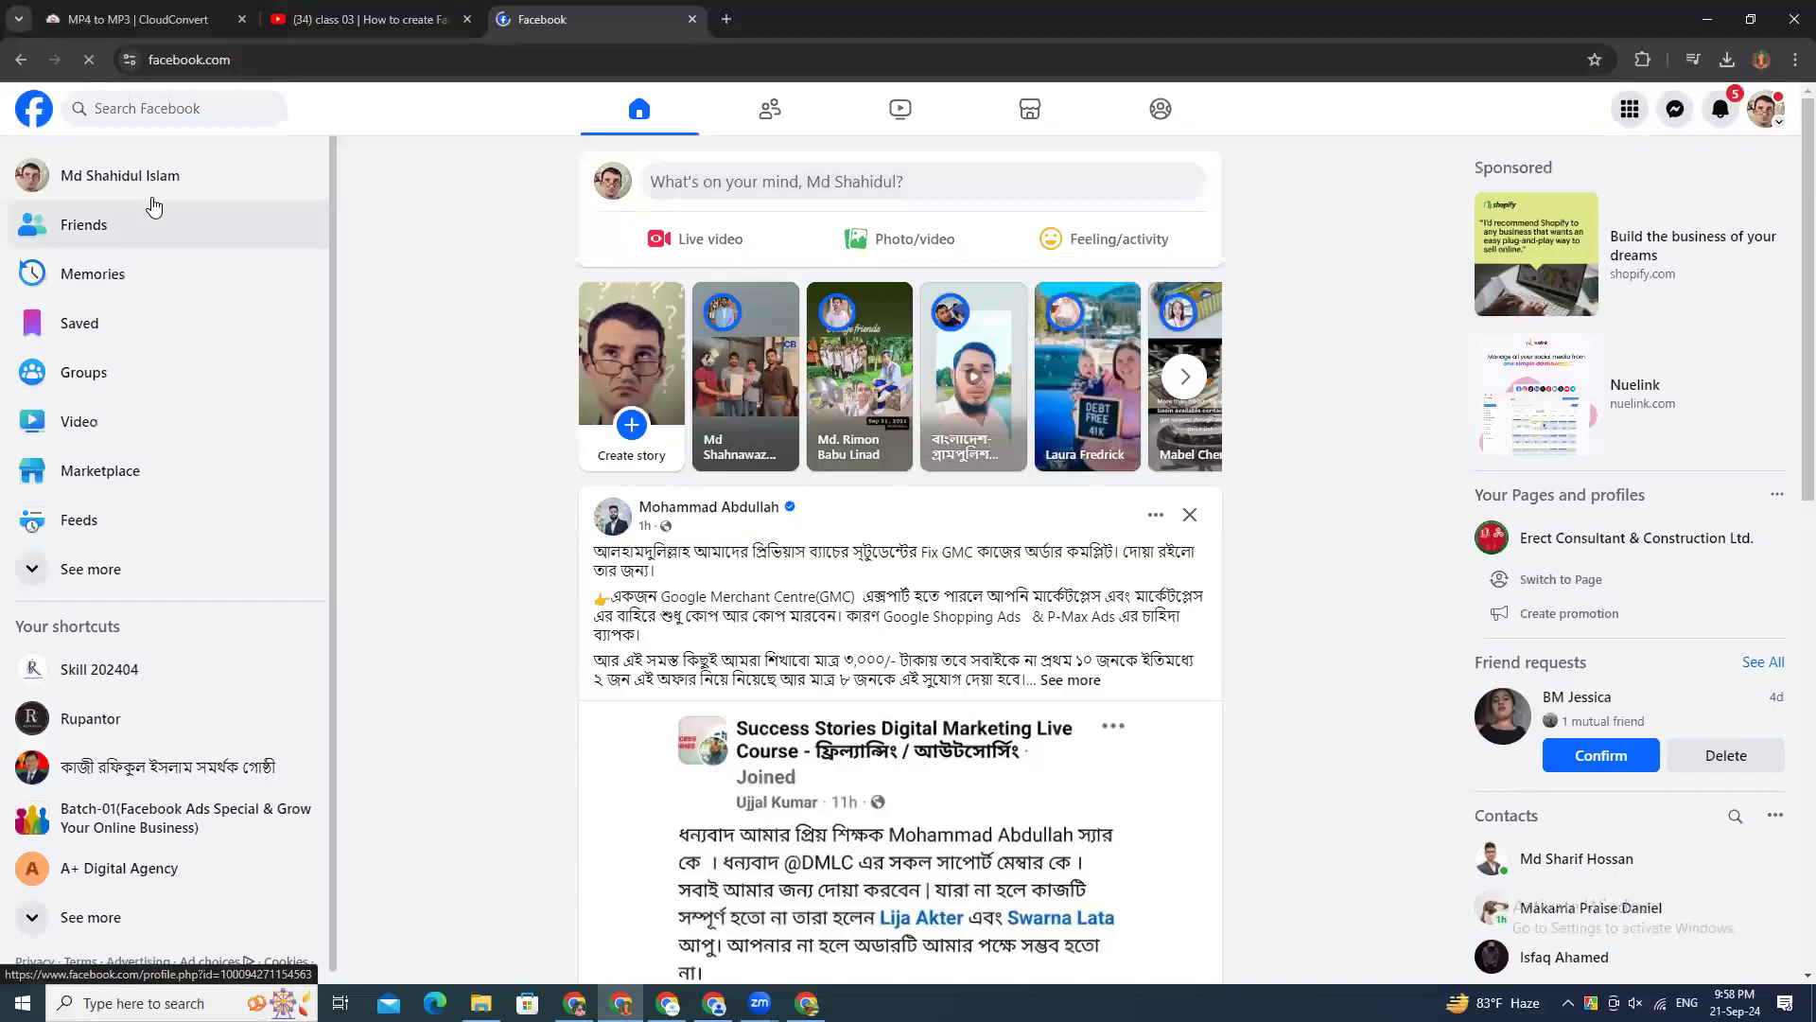
Step: Expand the Facebook home shortcuts and open Ads Manager for the personal ad account
{"action": "left_click", "coordinate": [62, 572]}
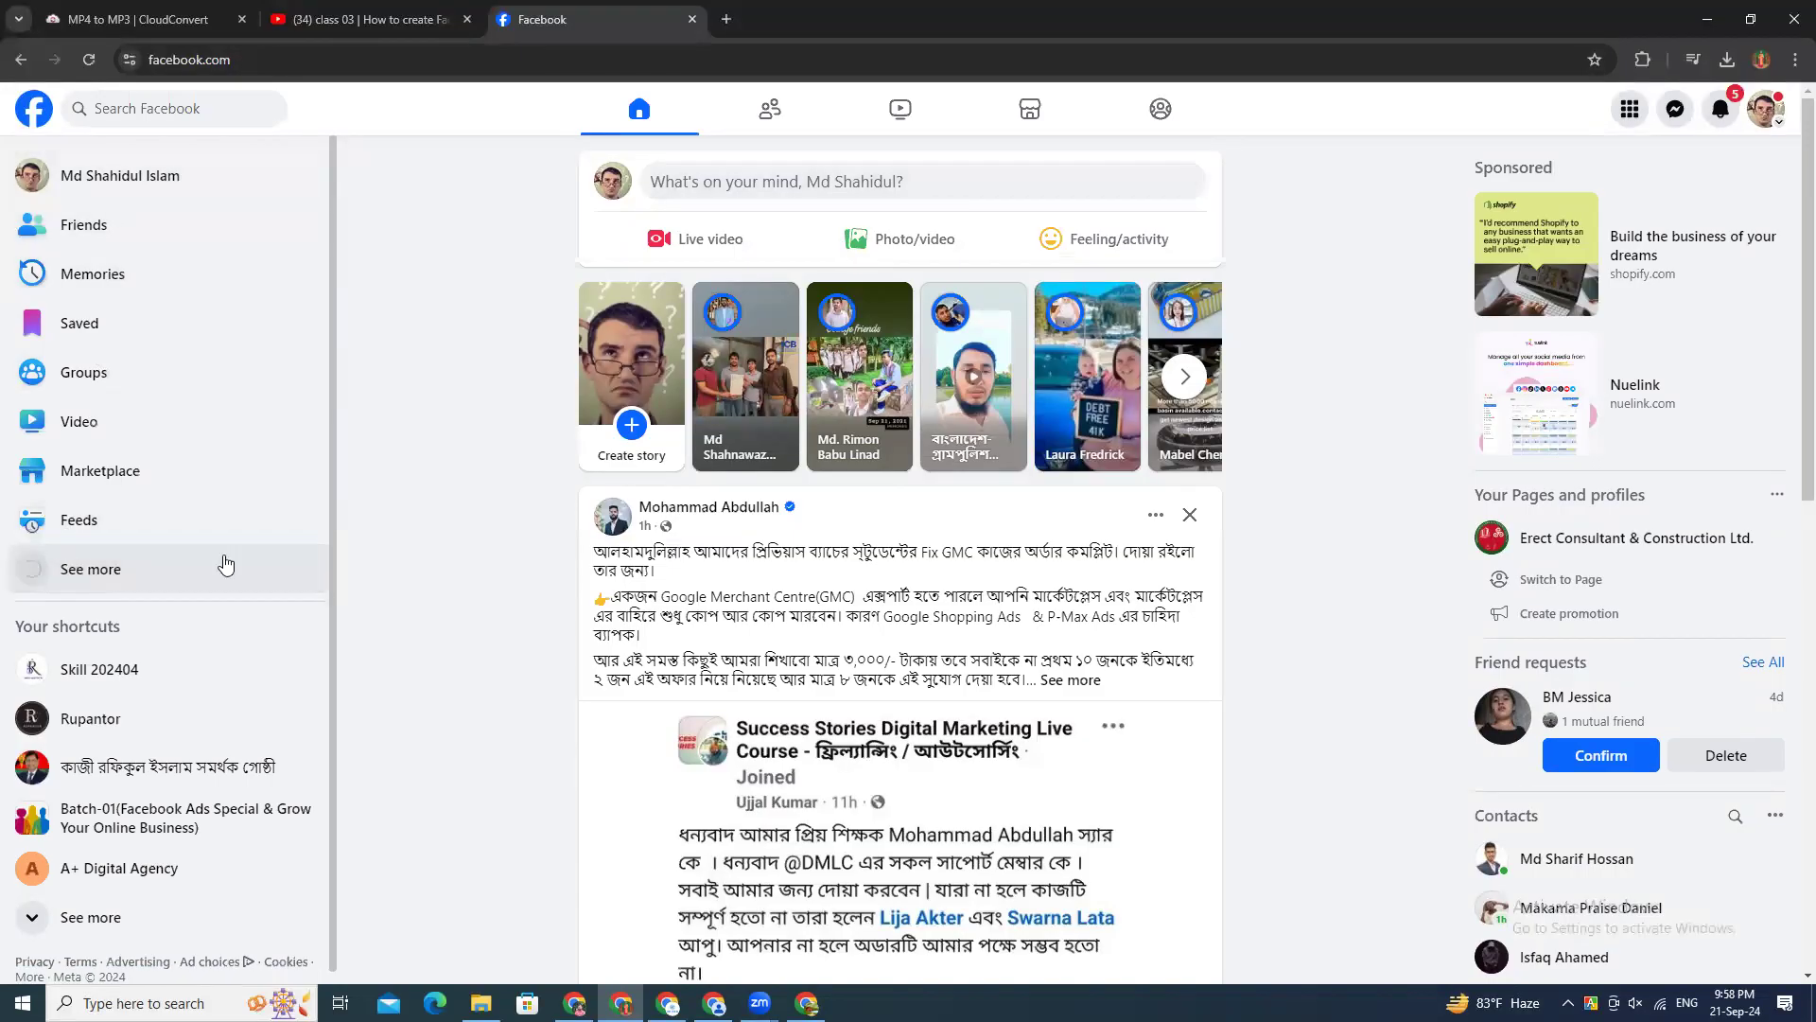
{"action": "scroll", "coordinate": [587, 596], "scroll_direction": "down", "scroll_amount": 10}
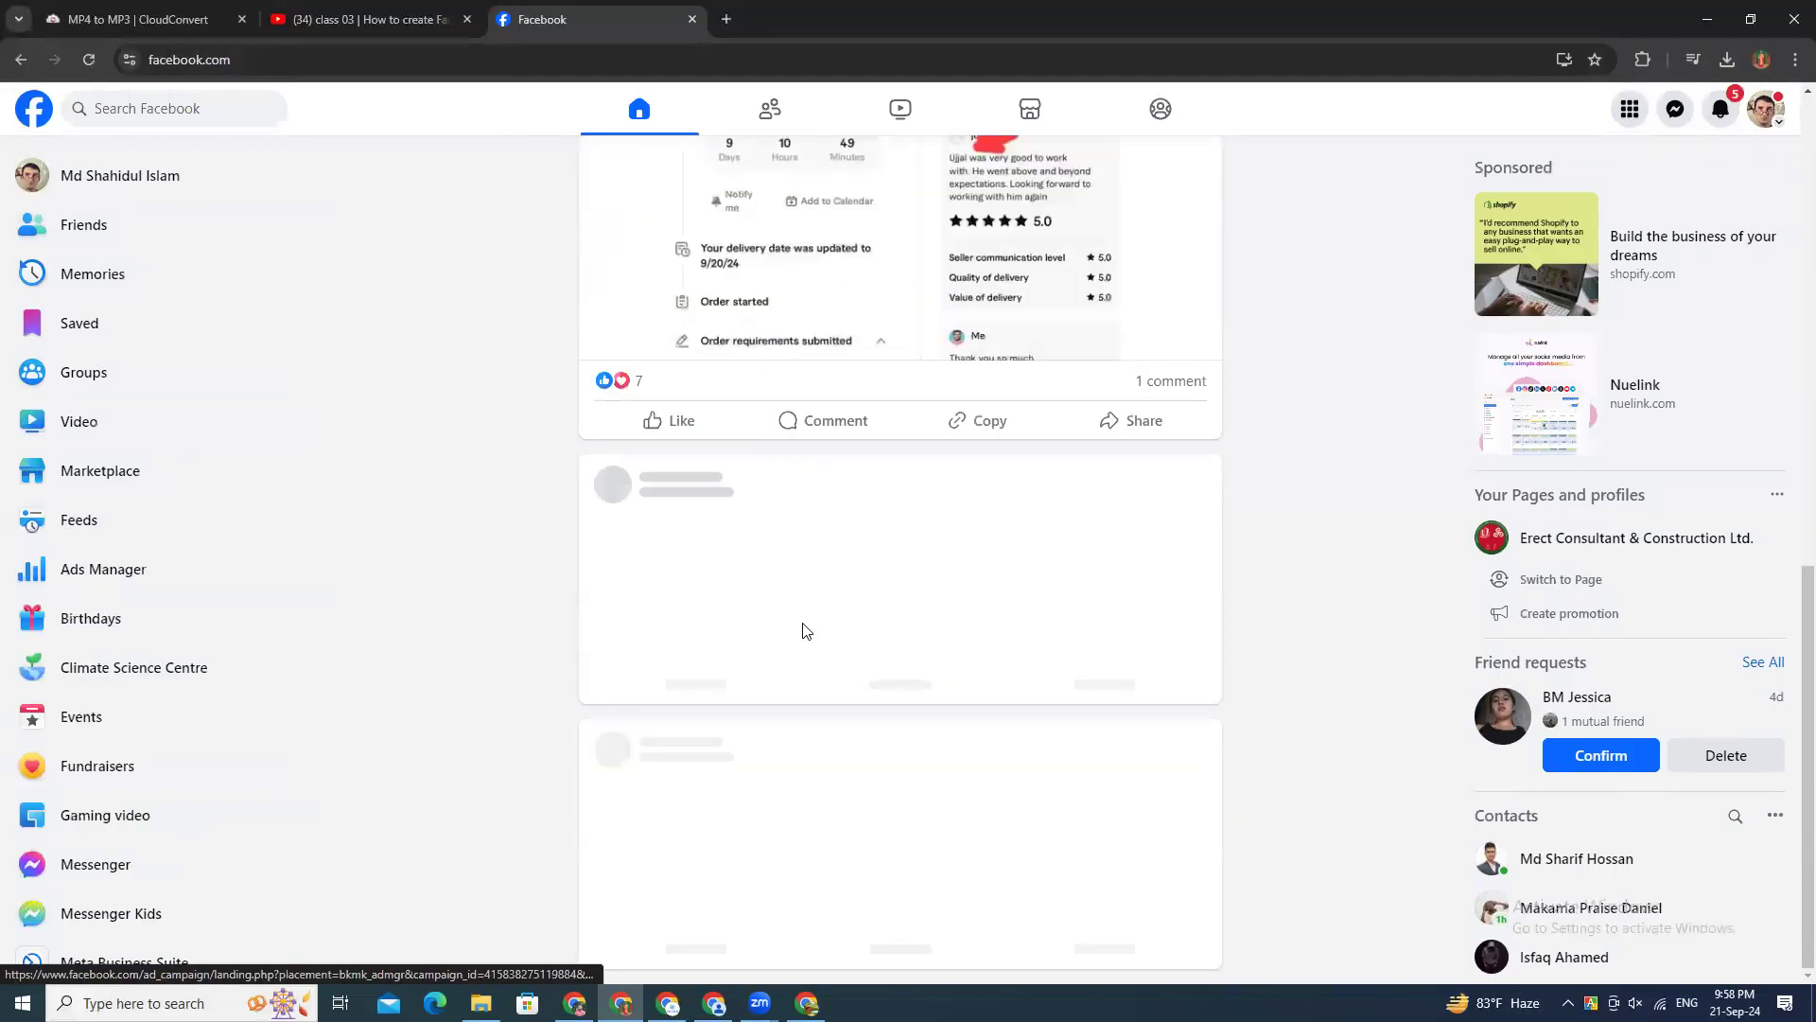
{"action": "scroll", "coordinate": [109, 473], "scroll_direction": "down", "scroll_amount": 1}
{"action": "scroll", "coordinate": [107, 486], "scroll_direction": "down", "scroll_amount": 1}
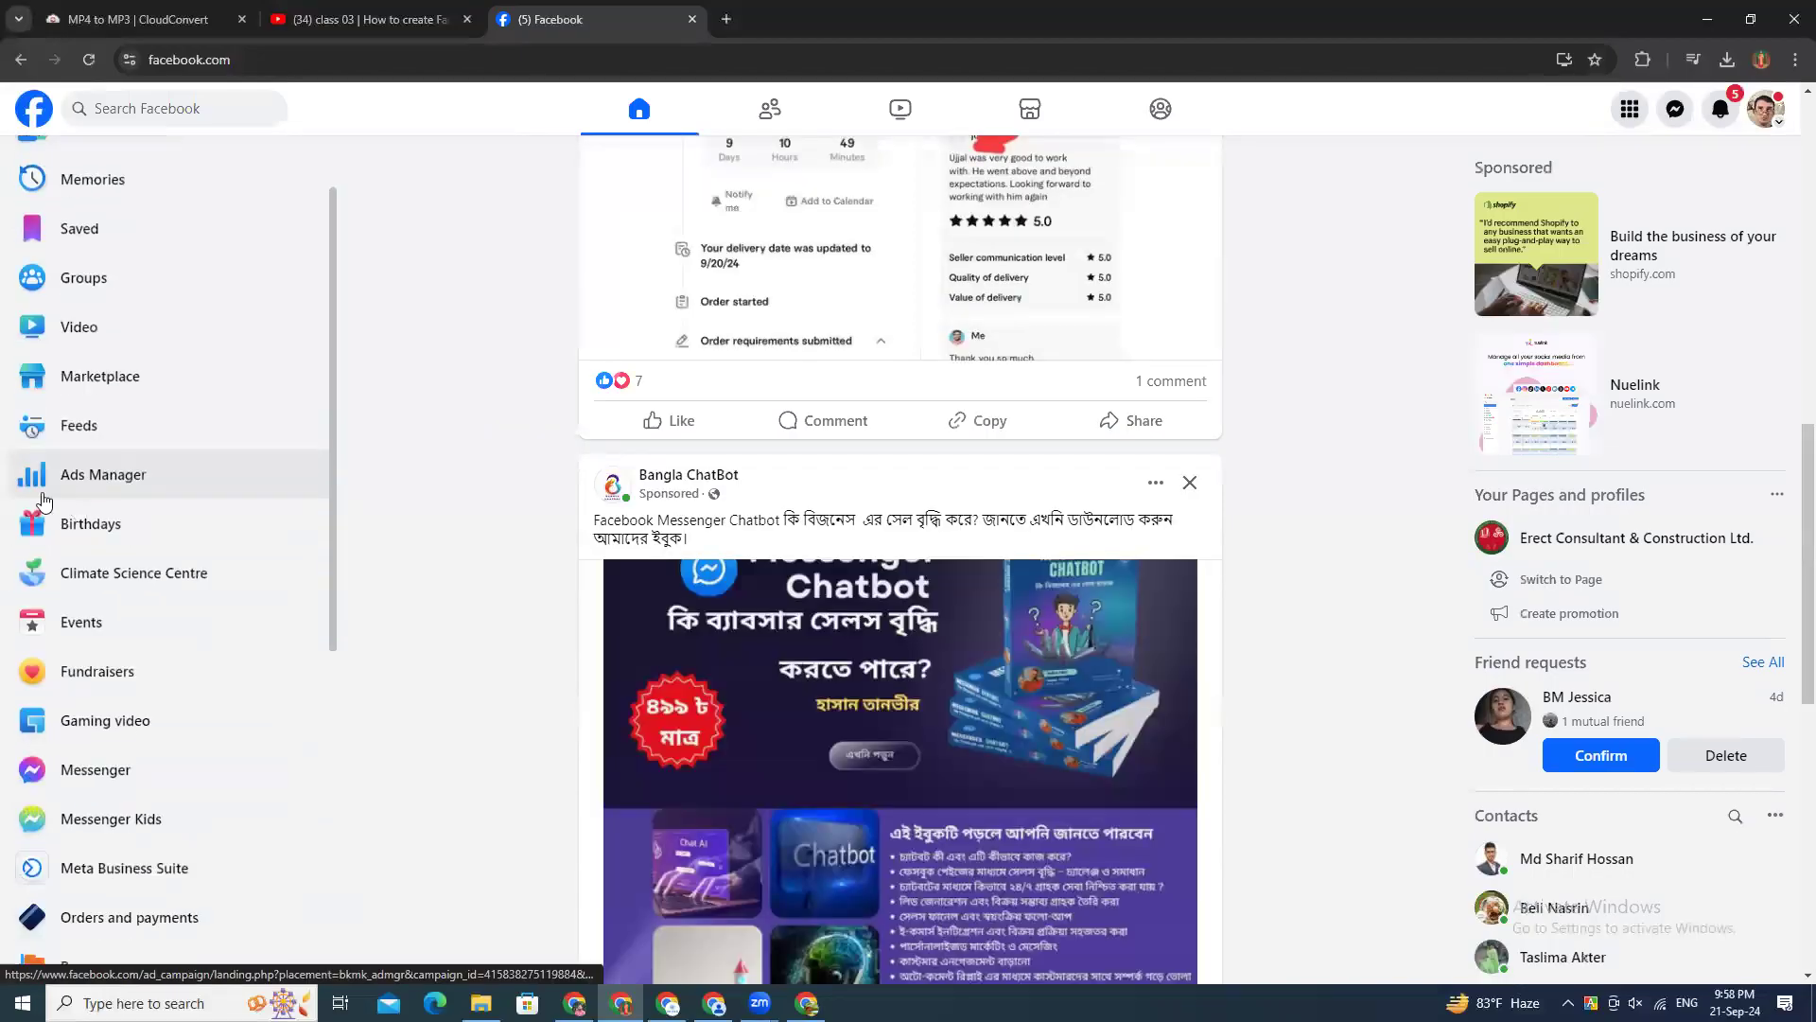
{"action": "left_click", "coordinate": [138, 482]}
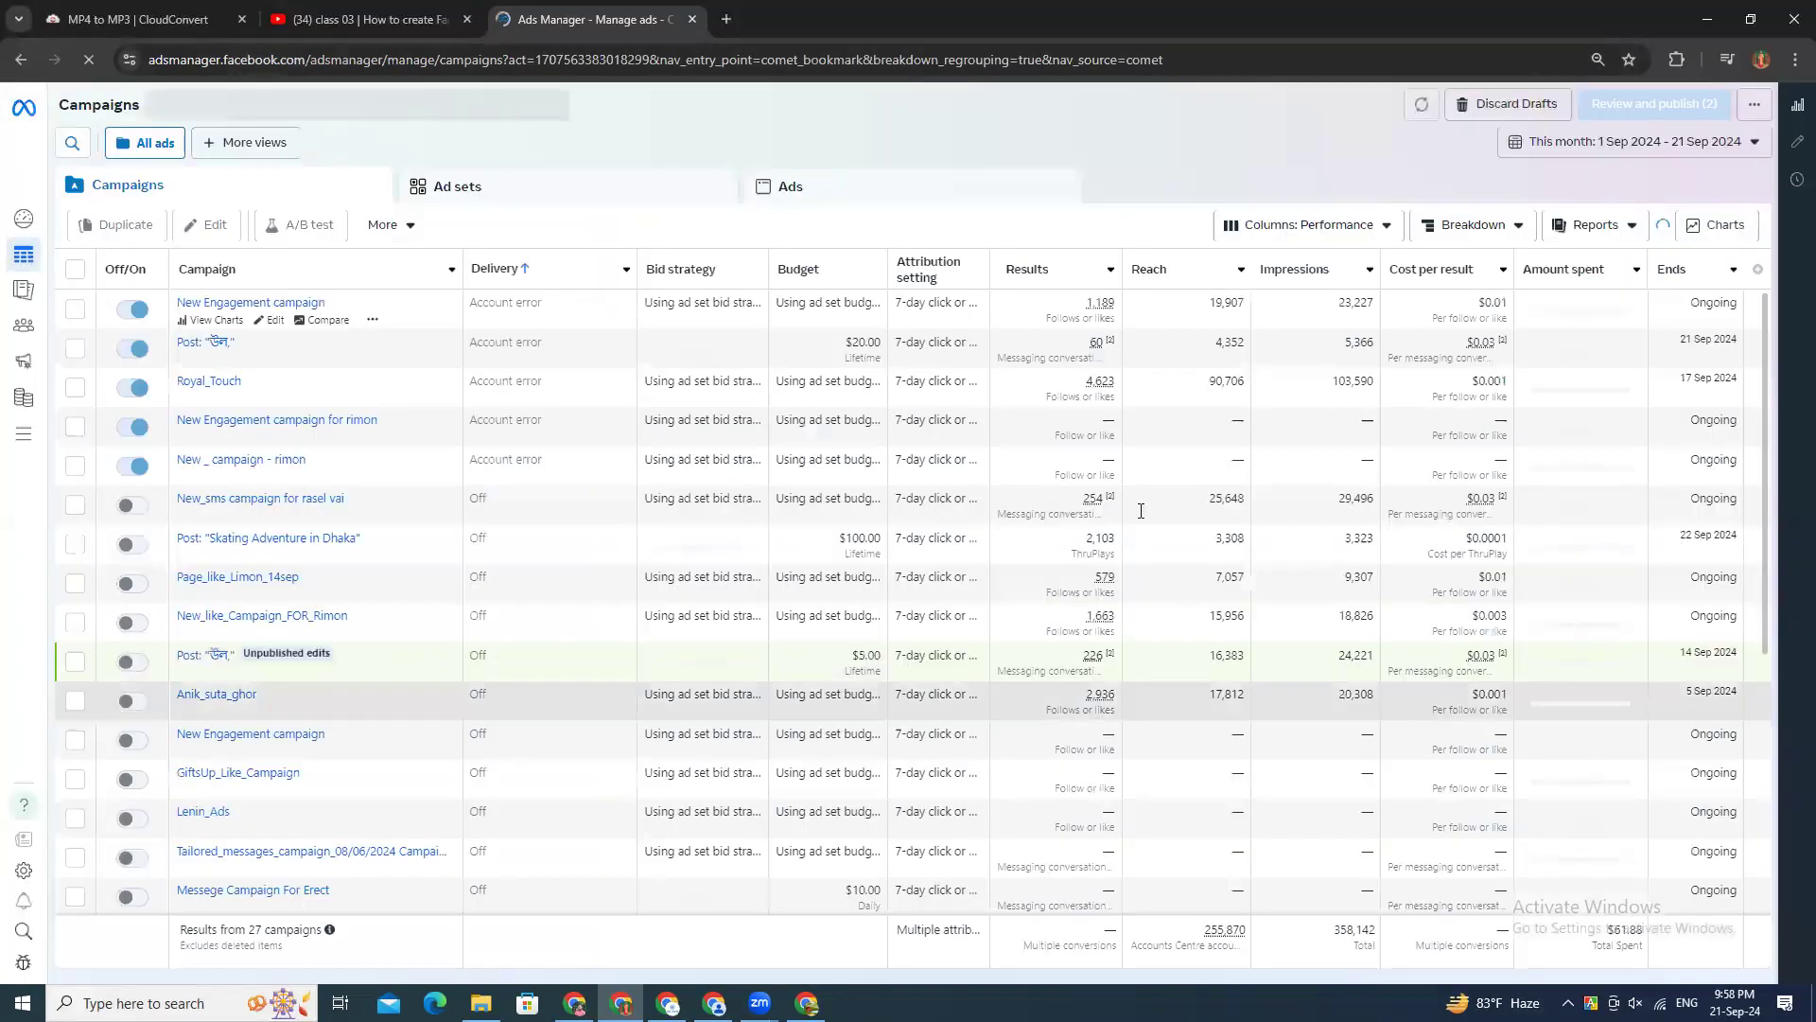
Step: Look over the account's campaign list, create a new report from it, and bring up the report page
{"action": "scroll", "coordinate": [1067, 479], "scroll_direction": "down", "scroll_amount": 5}
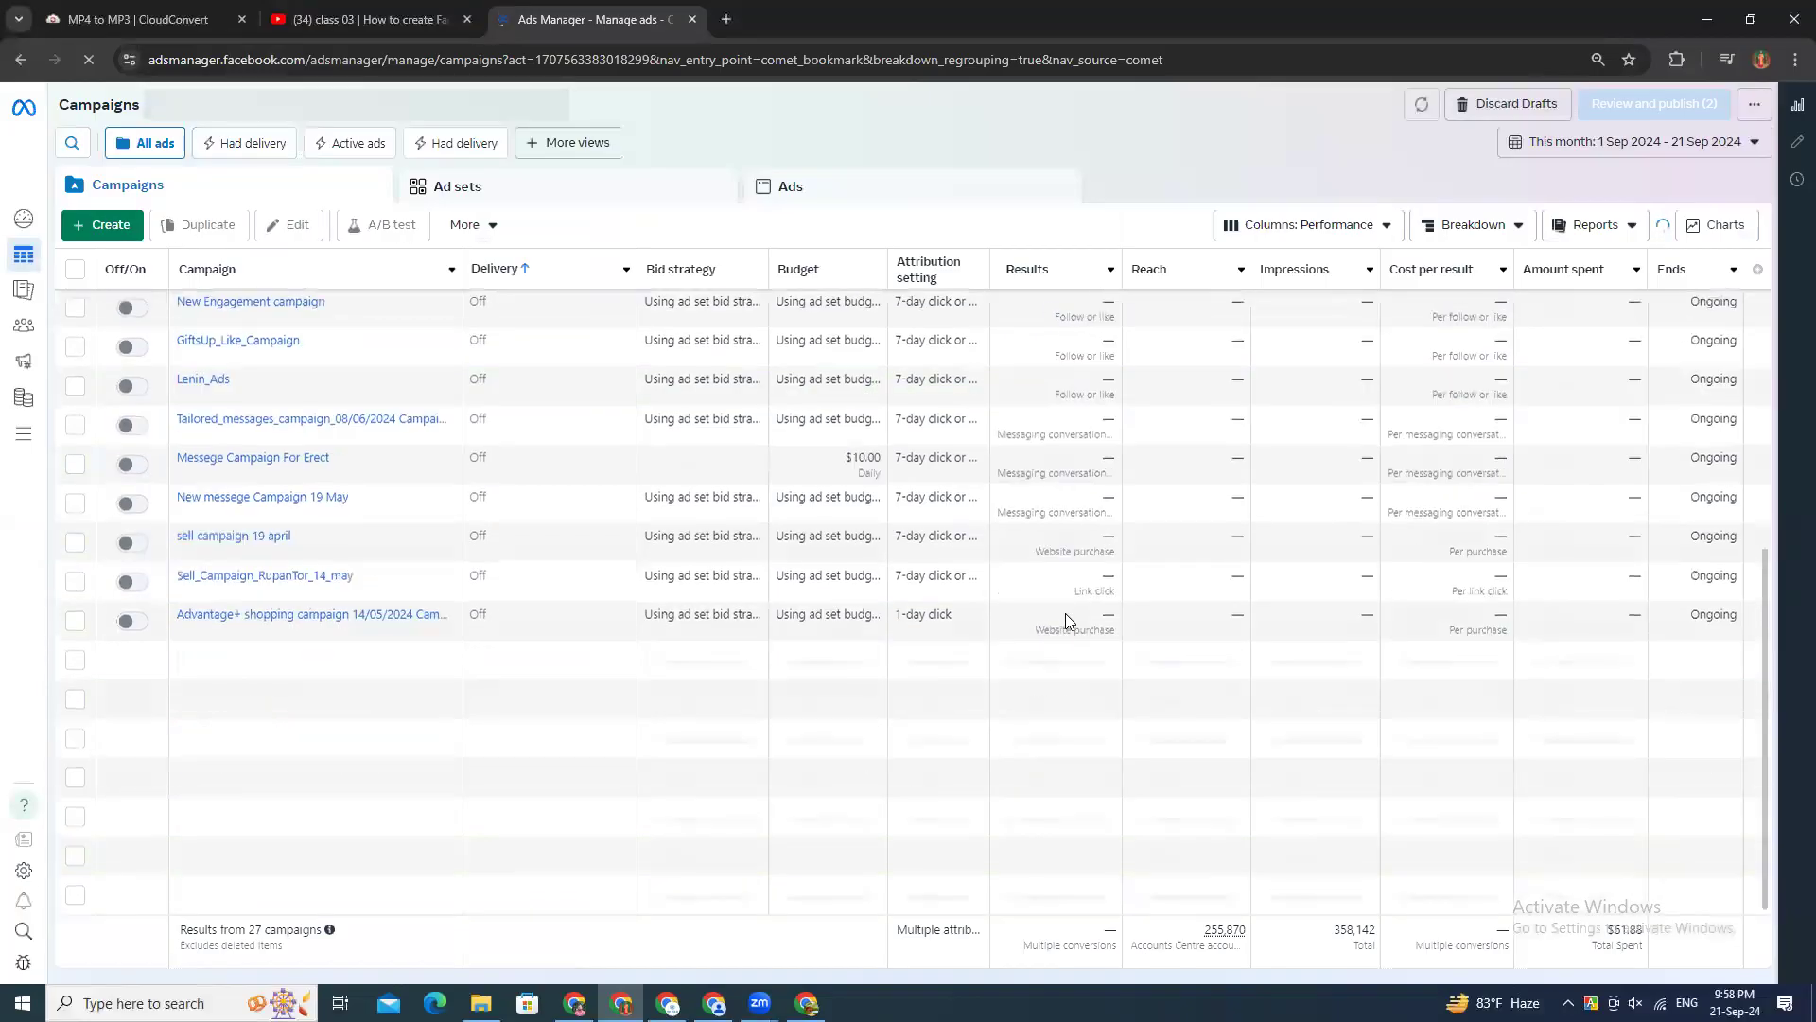
{"action": "scroll", "coordinate": [1063, 615], "scroll_direction": "up", "scroll_amount": 1}
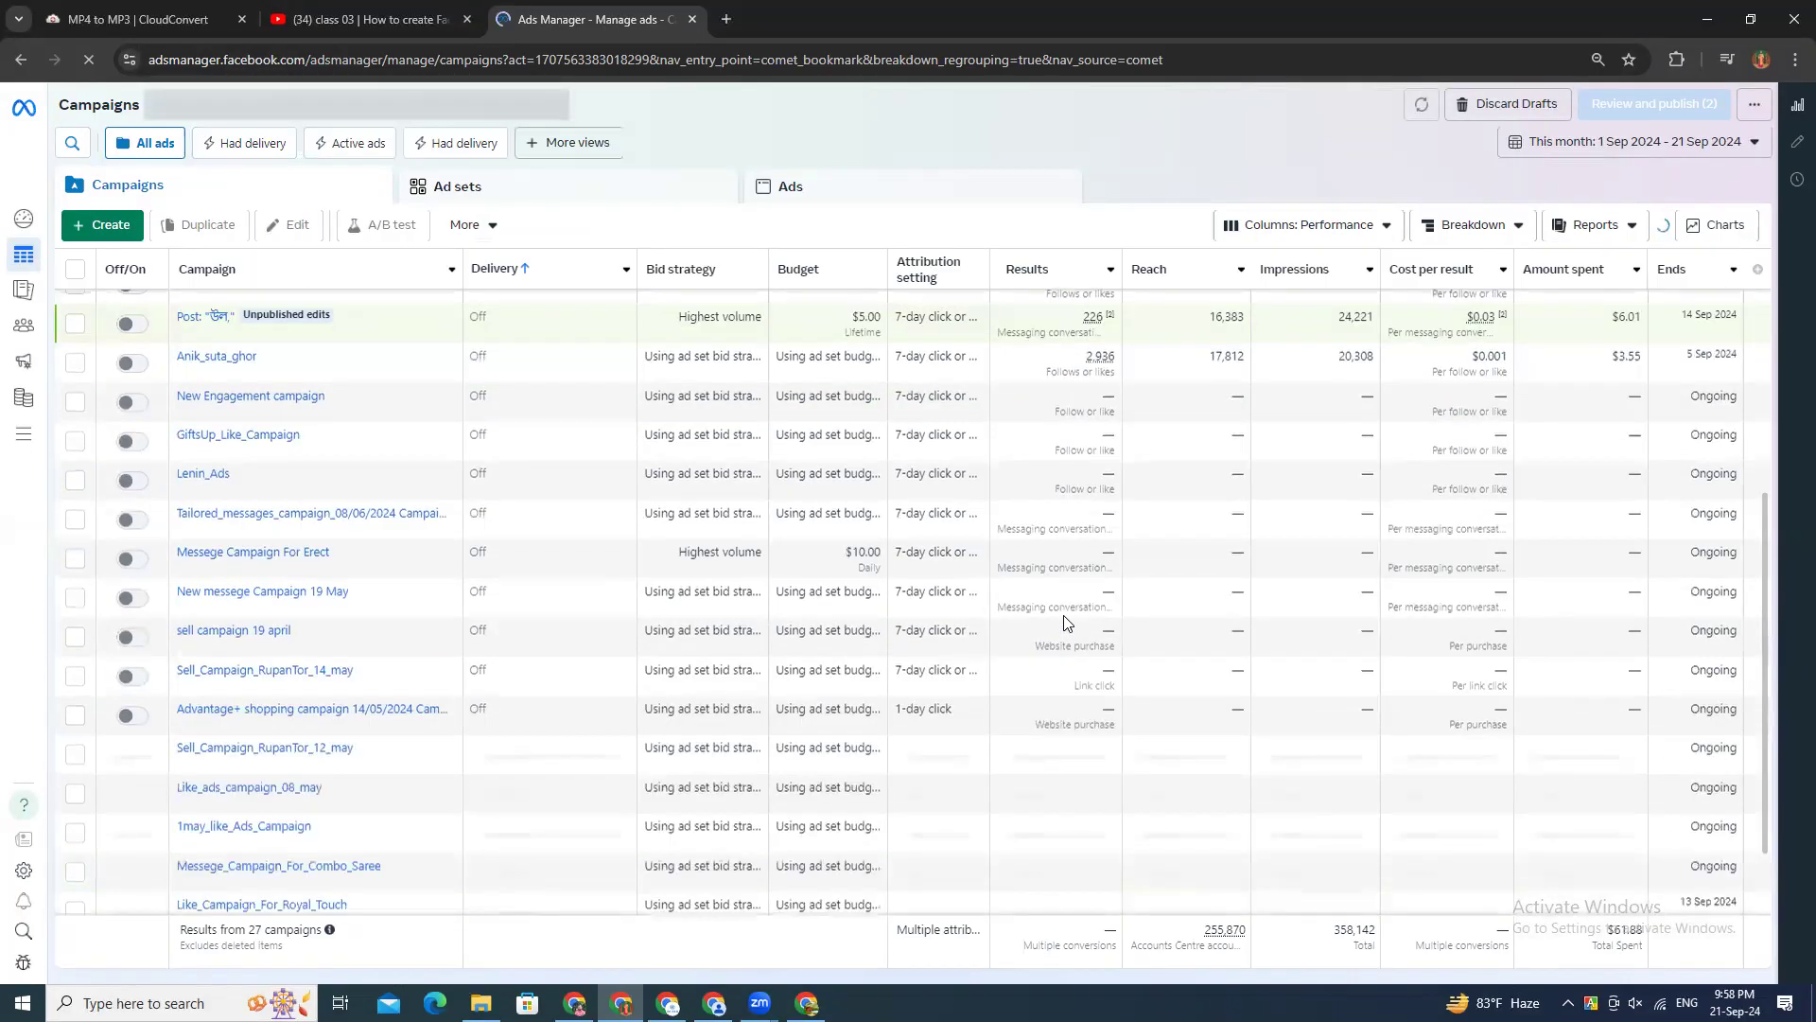
{"action": "scroll", "coordinate": [1041, 589], "scroll_direction": "up", "scroll_amount": 4}
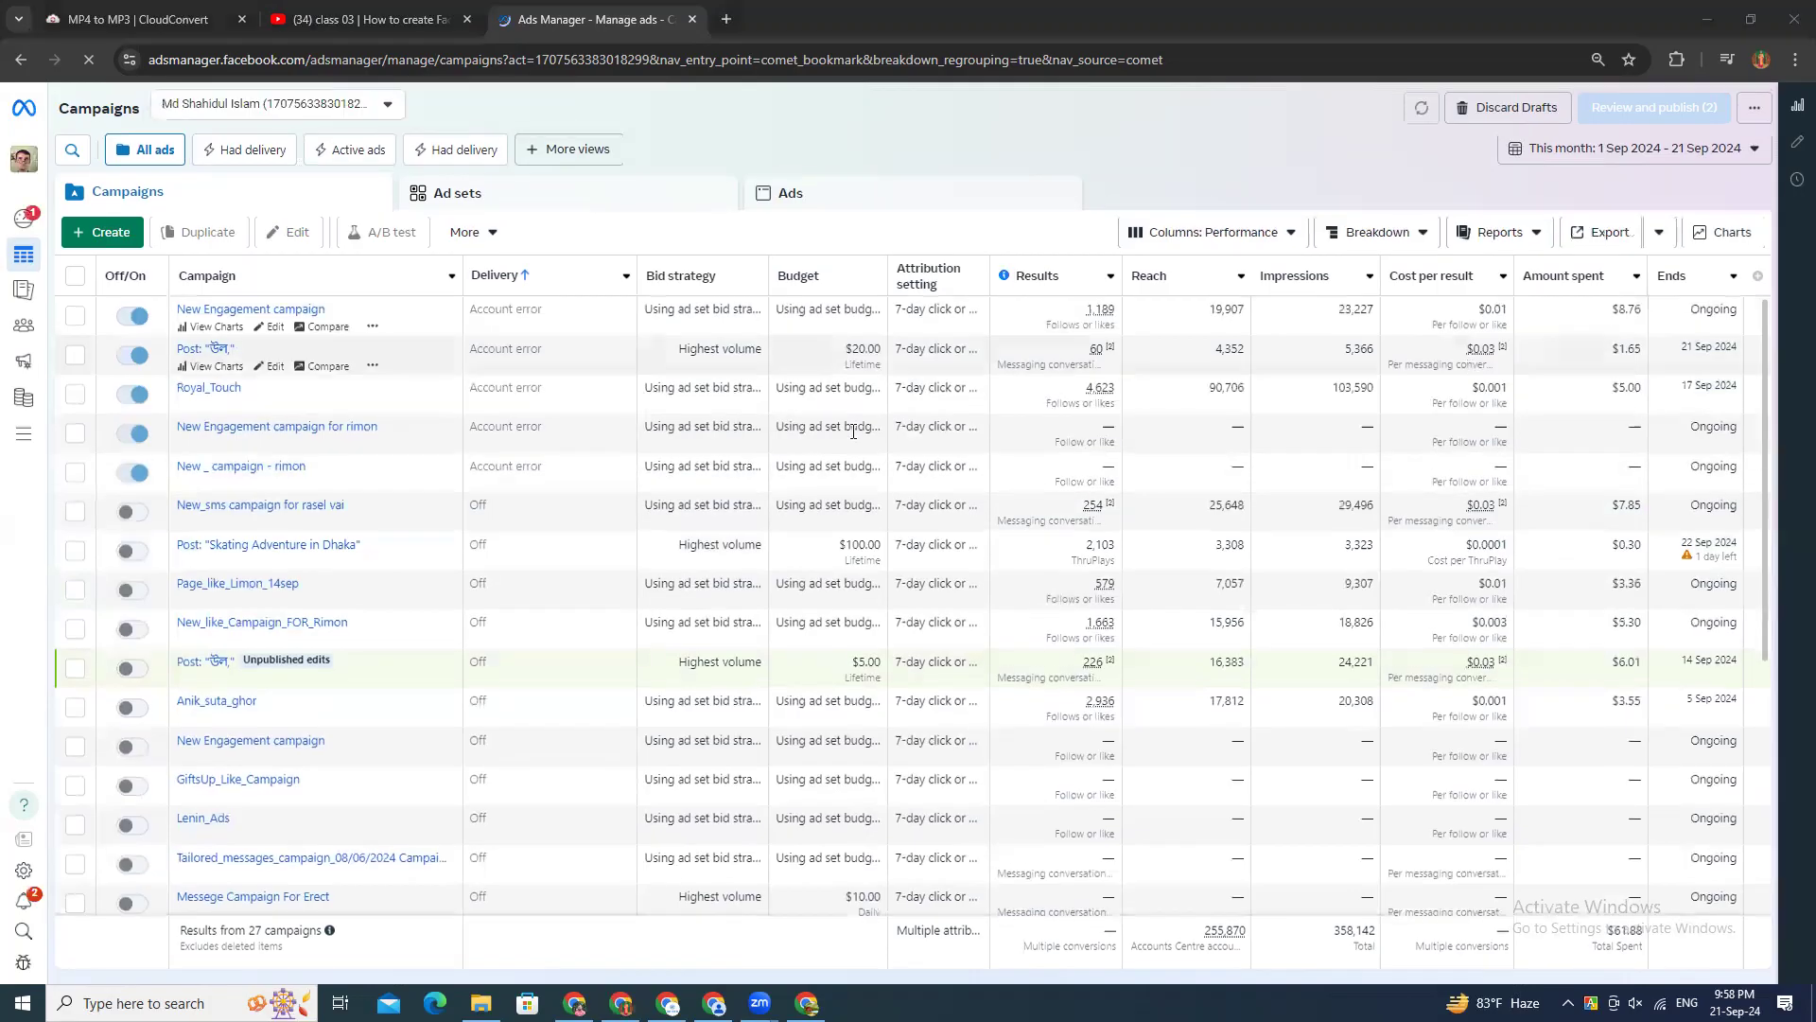
{"action": "left_click", "coordinate": [1511, 235]}
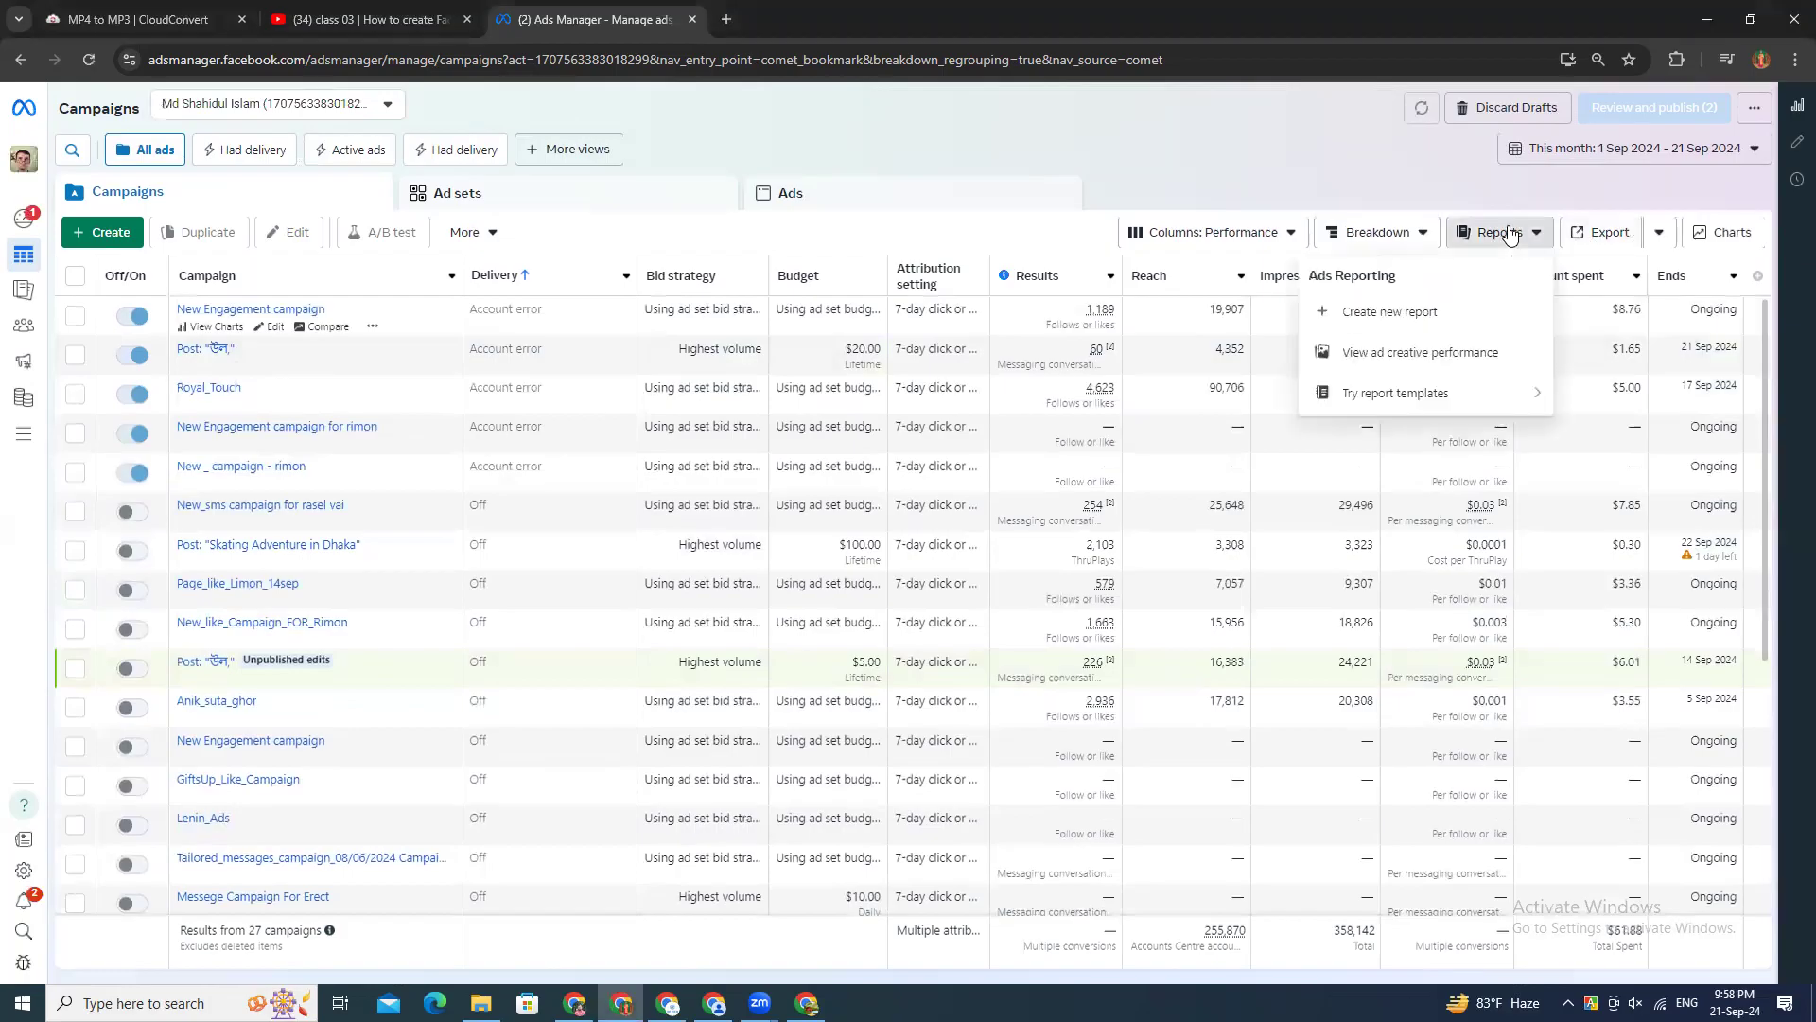
{"action": "left_click", "coordinate": [1374, 313]}
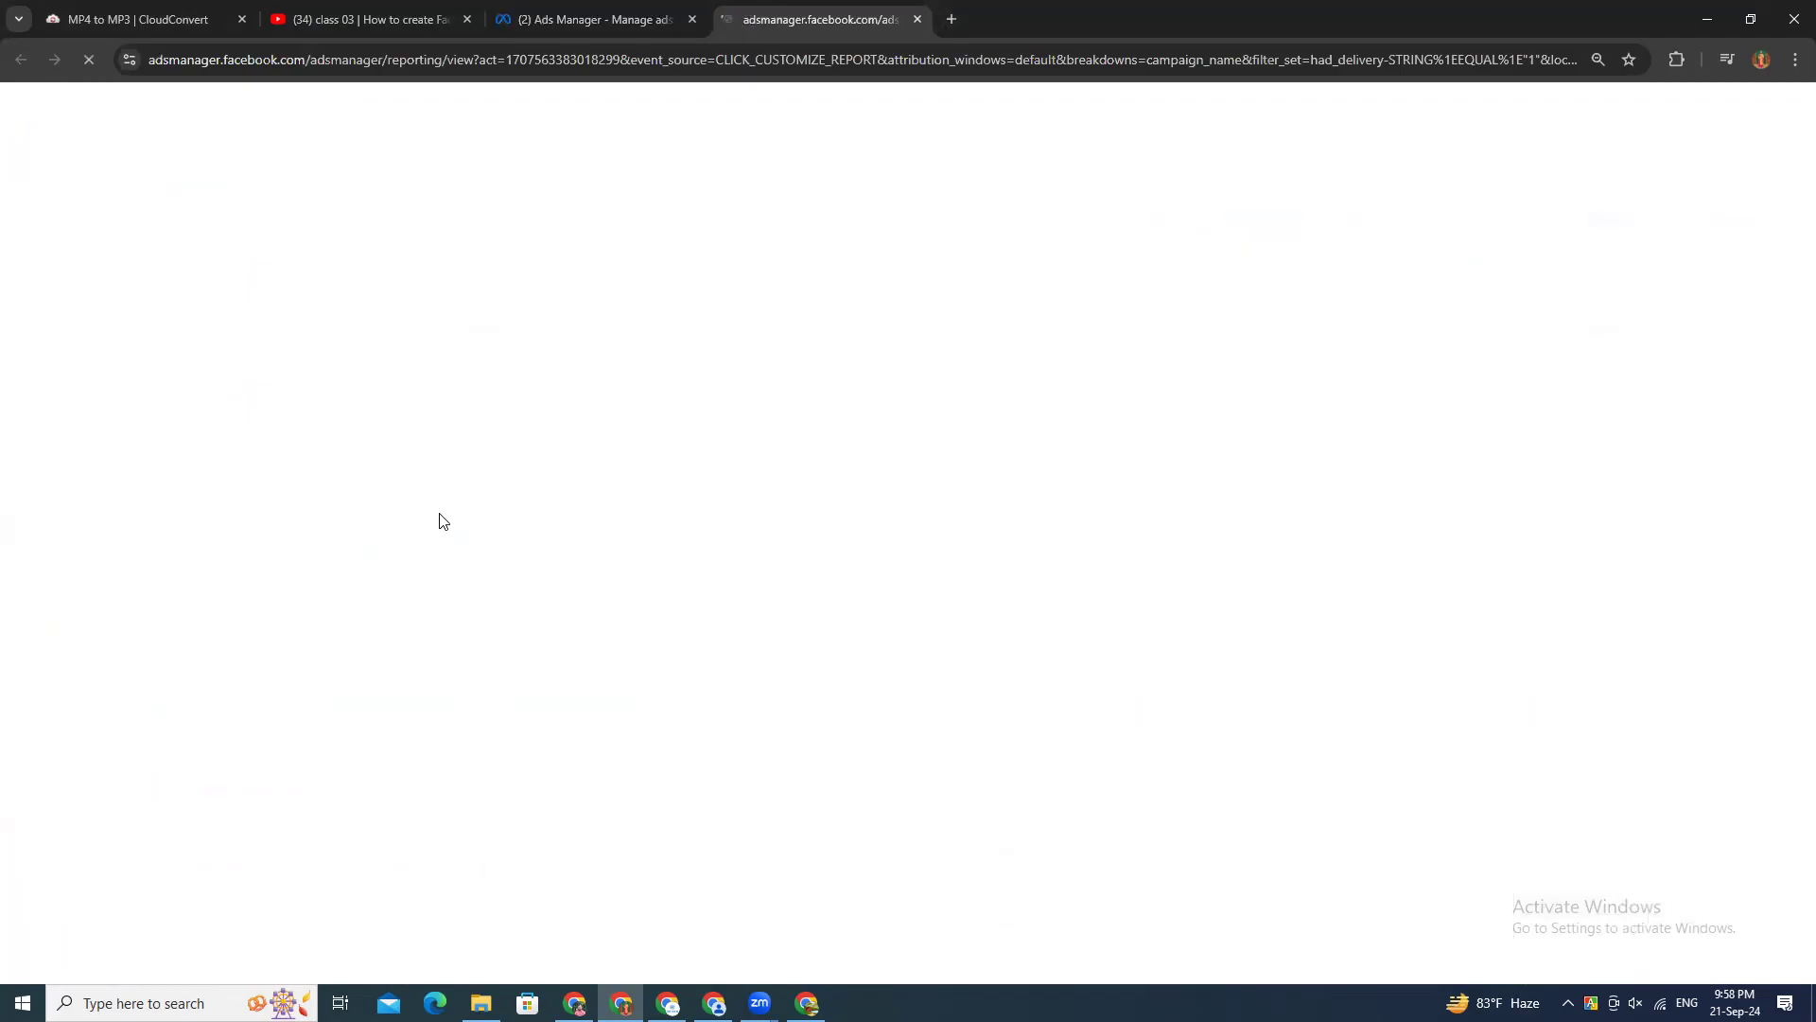
{"action": "left_click", "coordinate": [596, 17]}
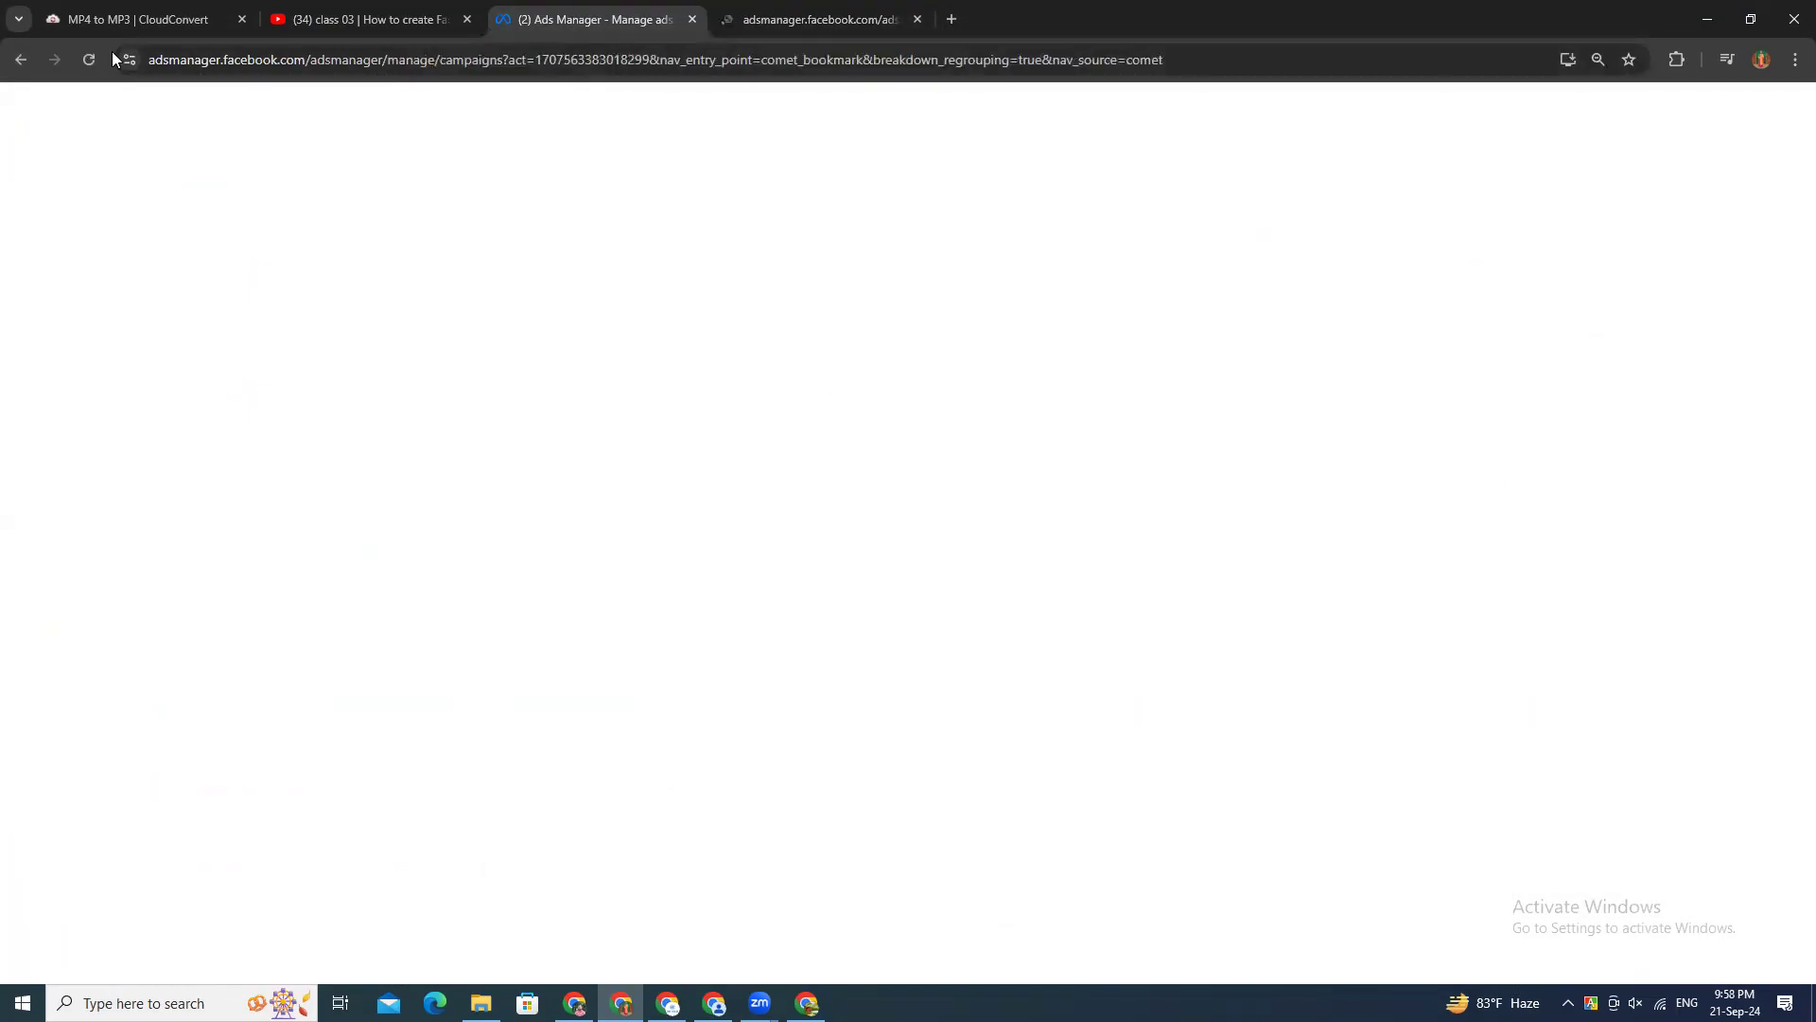
{"action": "left_click", "coordinate": [760, 23]}
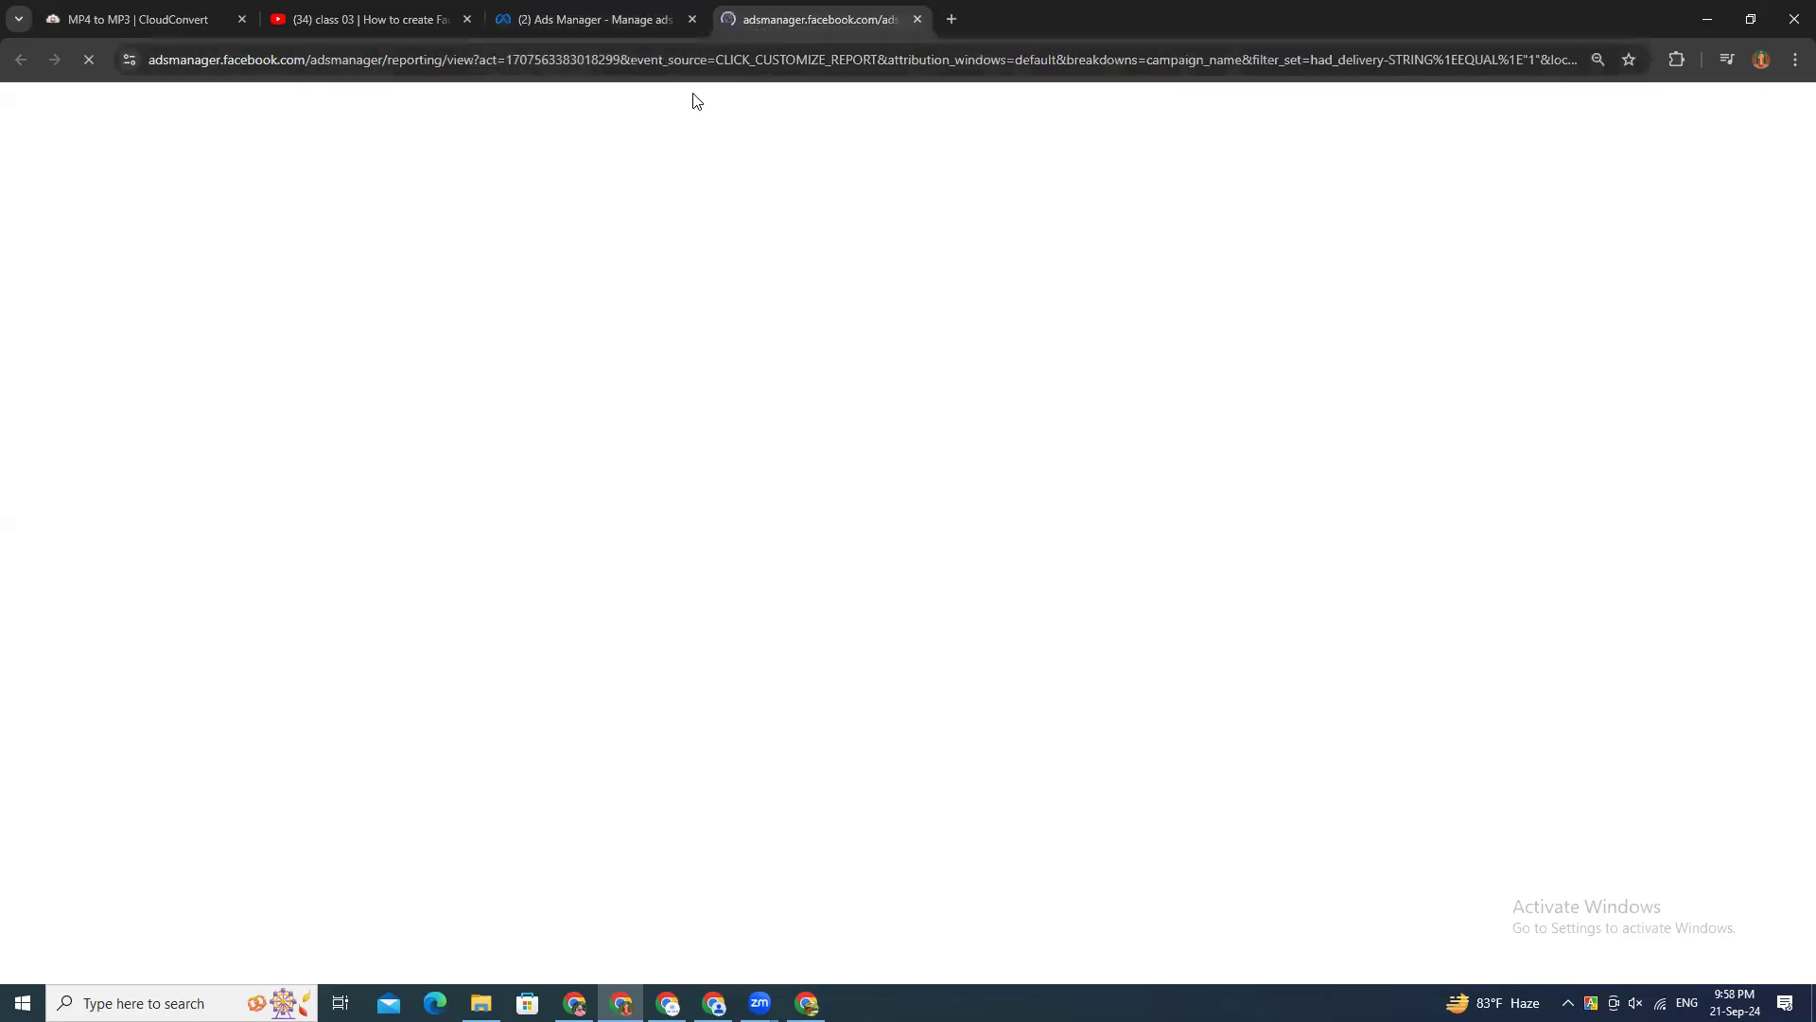
{"action": "left_click", "coordinate": [635, 23]}
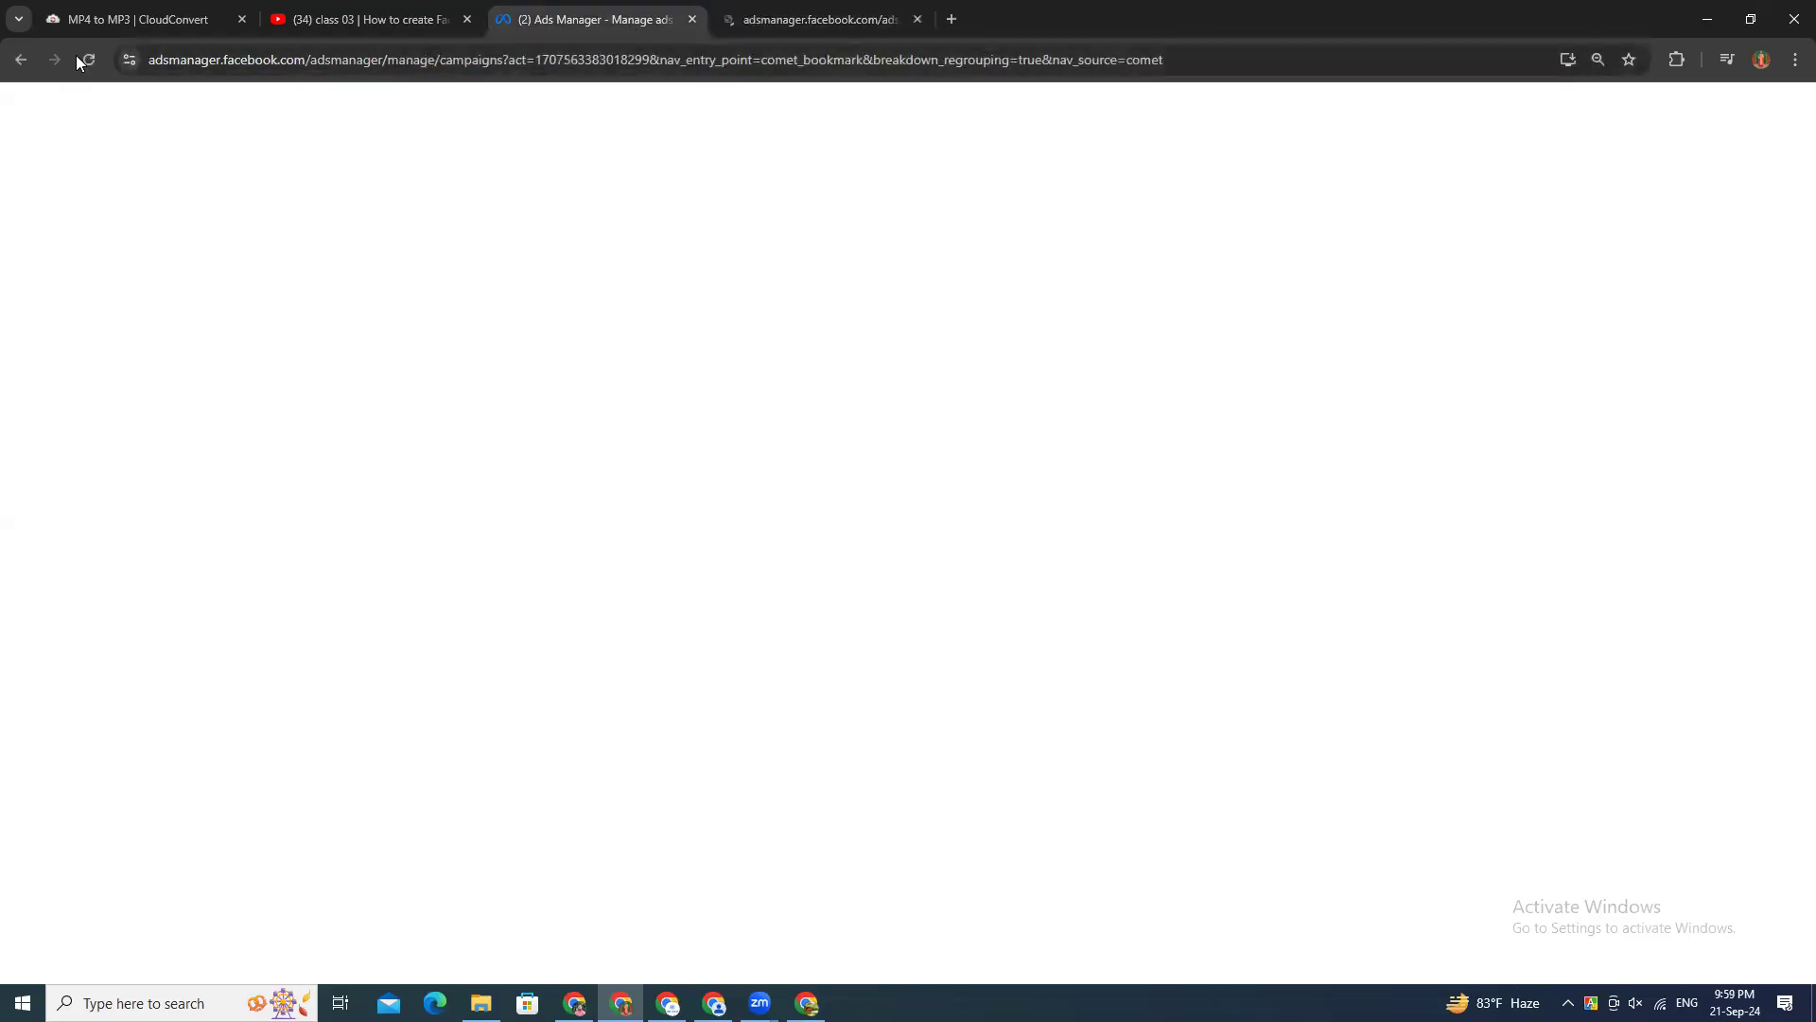
{"action": "left_click", "coordinate": [795, 19]}
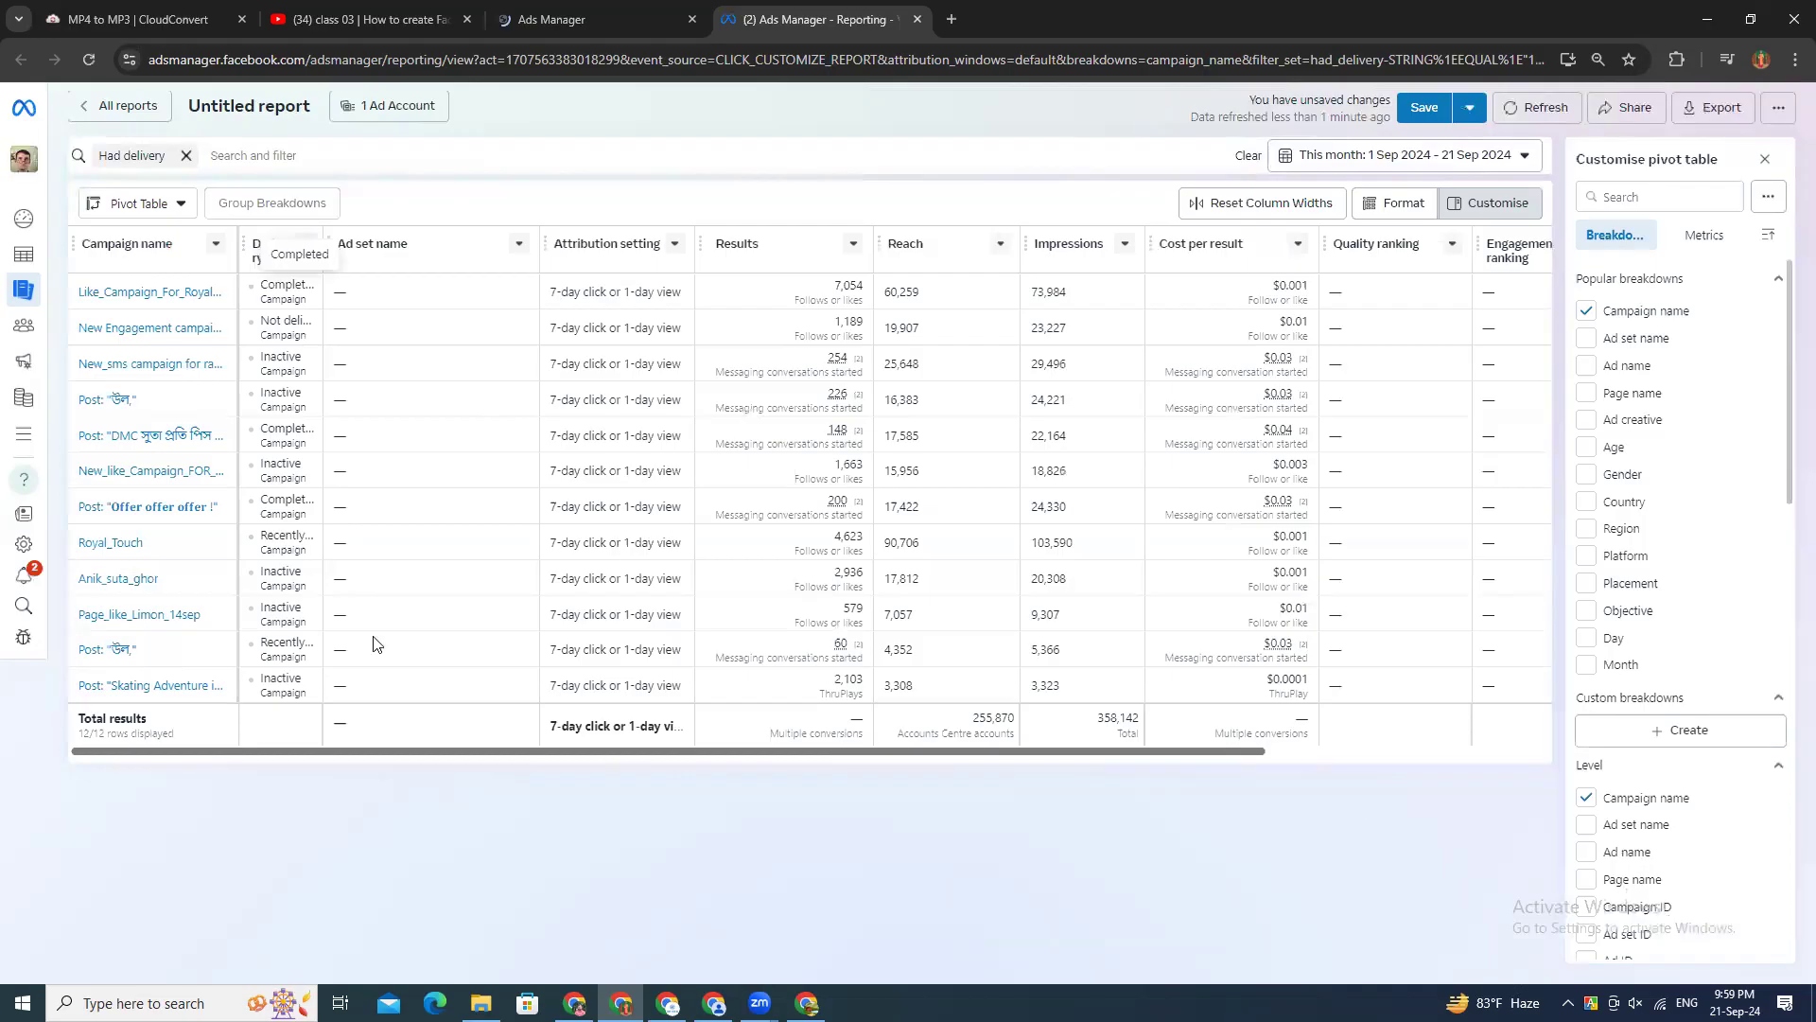
Step: Look through the report's available breakdowns and add the Page name breakdown to the pivot table
{"action": "scroll", "coordinate": [153, 582], "scroll_direction": "right", "scroll_amount": 1}
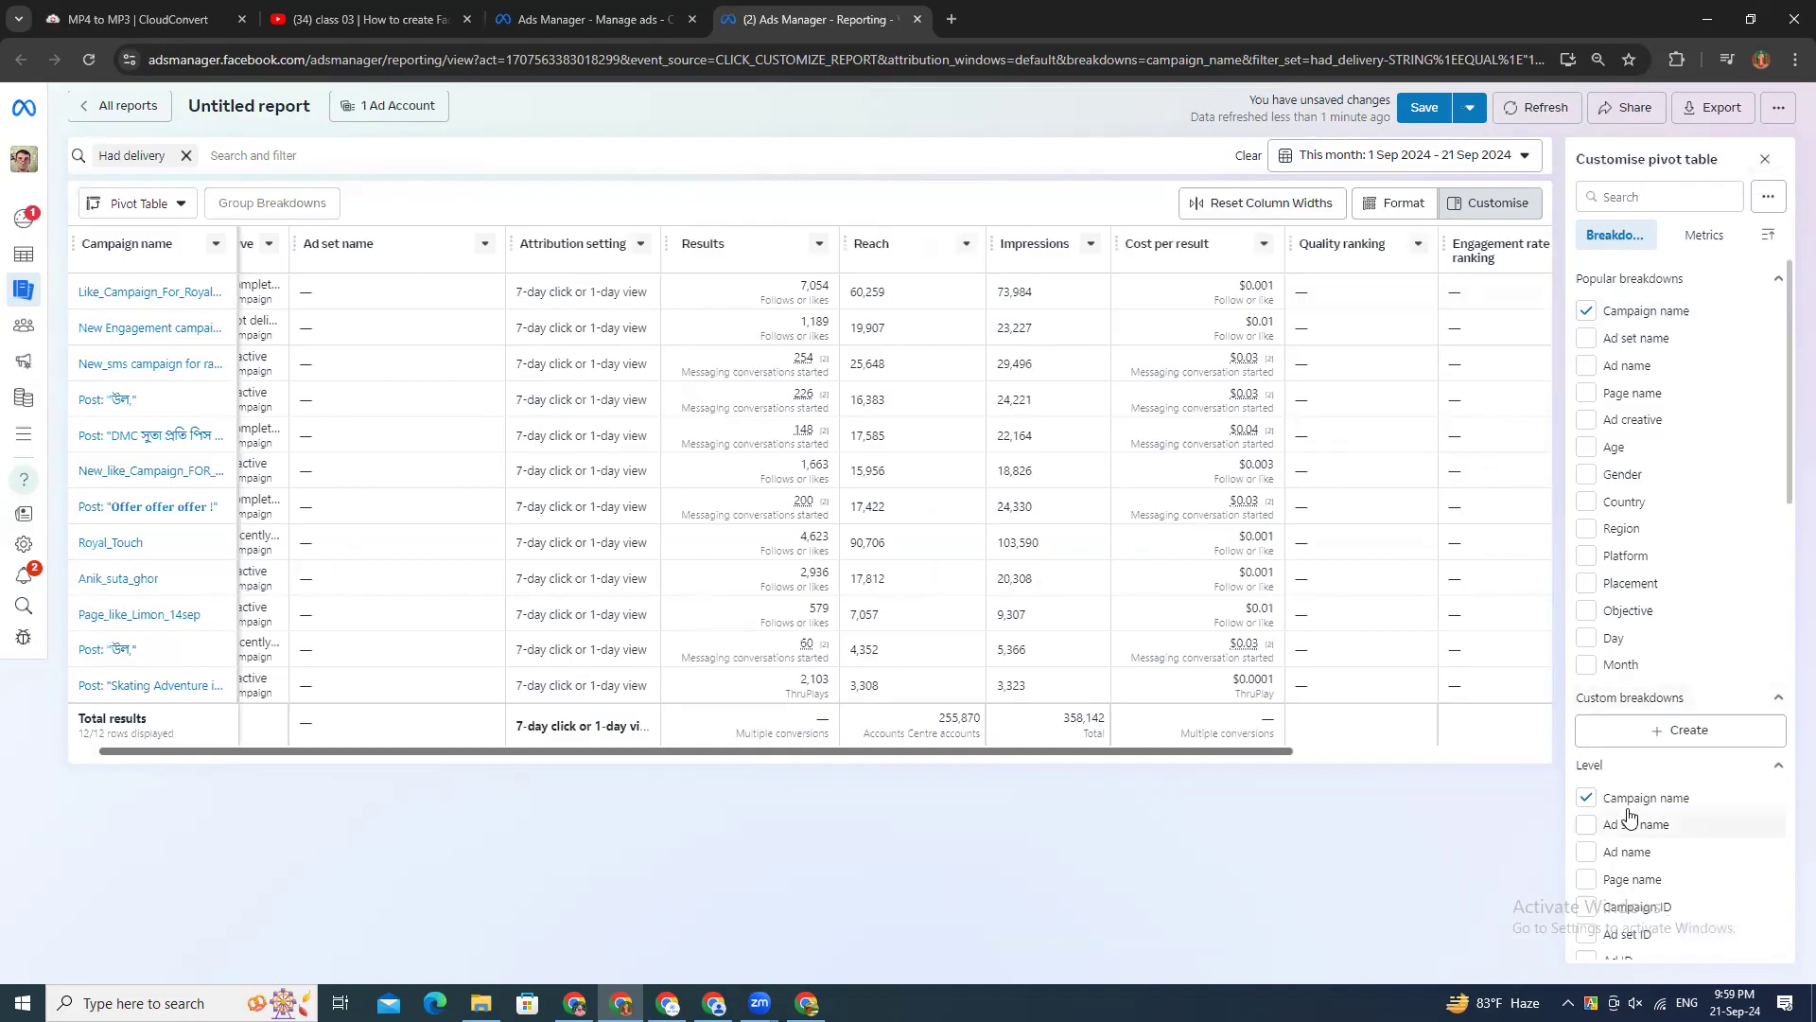
{"action": "scroll", "coordinate": [1627, 852], "scroll_direction": "down", "scroll_amount": 8}
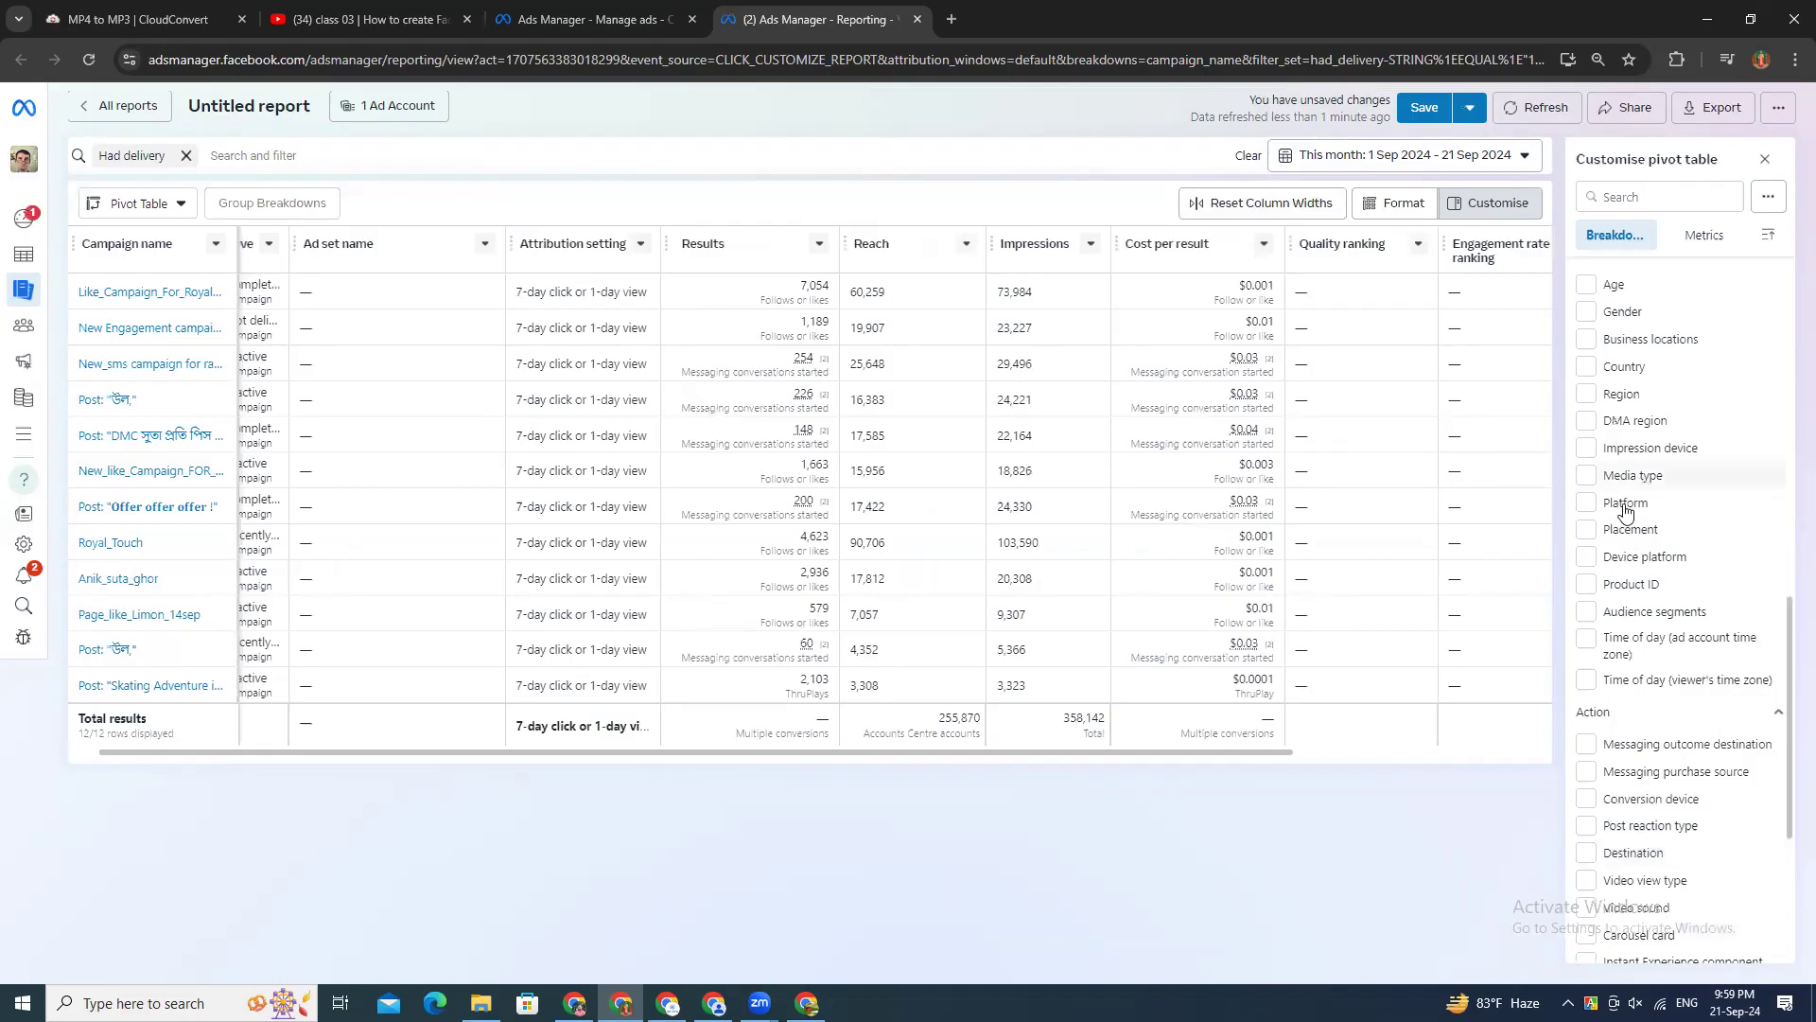
{"action": "scroll", "coordinate": [1625, 511], "scroll_direction": "up", "scroll_amount": 3}
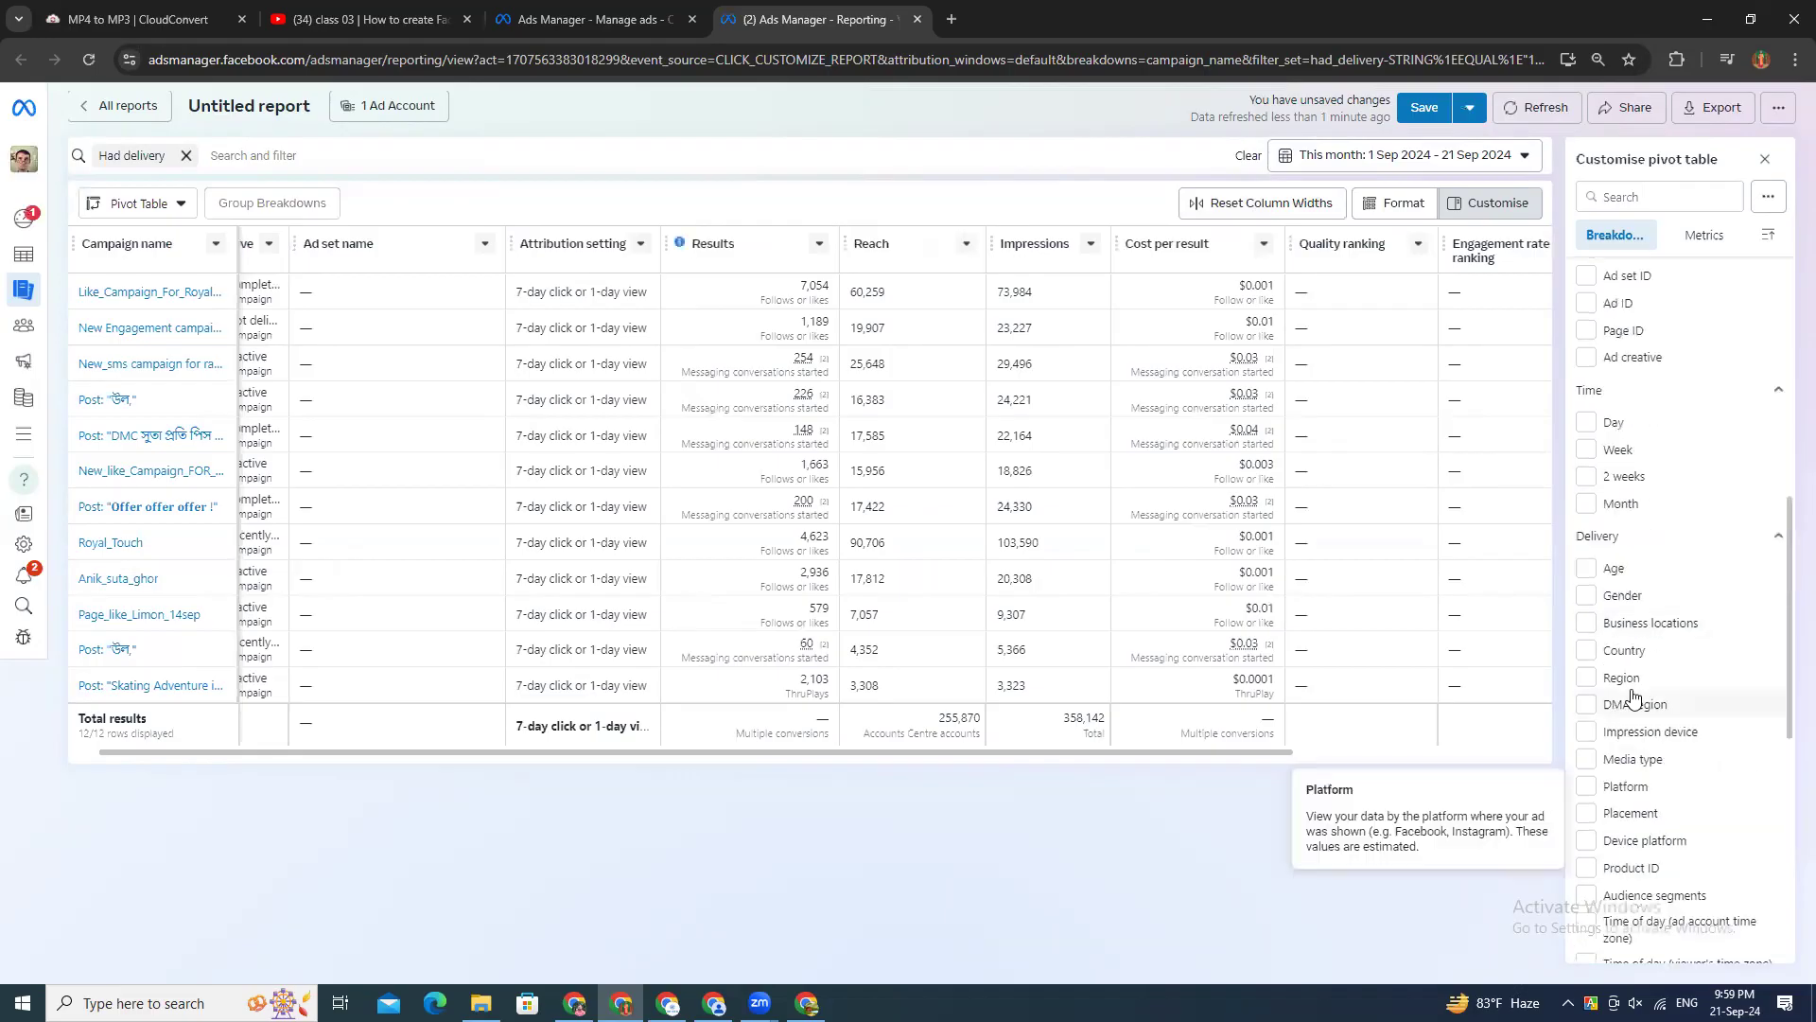
{"action": "scroll", "coordinate": [1619, 747], "scroll_direction": "down", "scroll_amount": 3}
{"action": "scroll", "coordinate": [1599, 624], "scroll_direction": "up", "scroll_amount": 5}
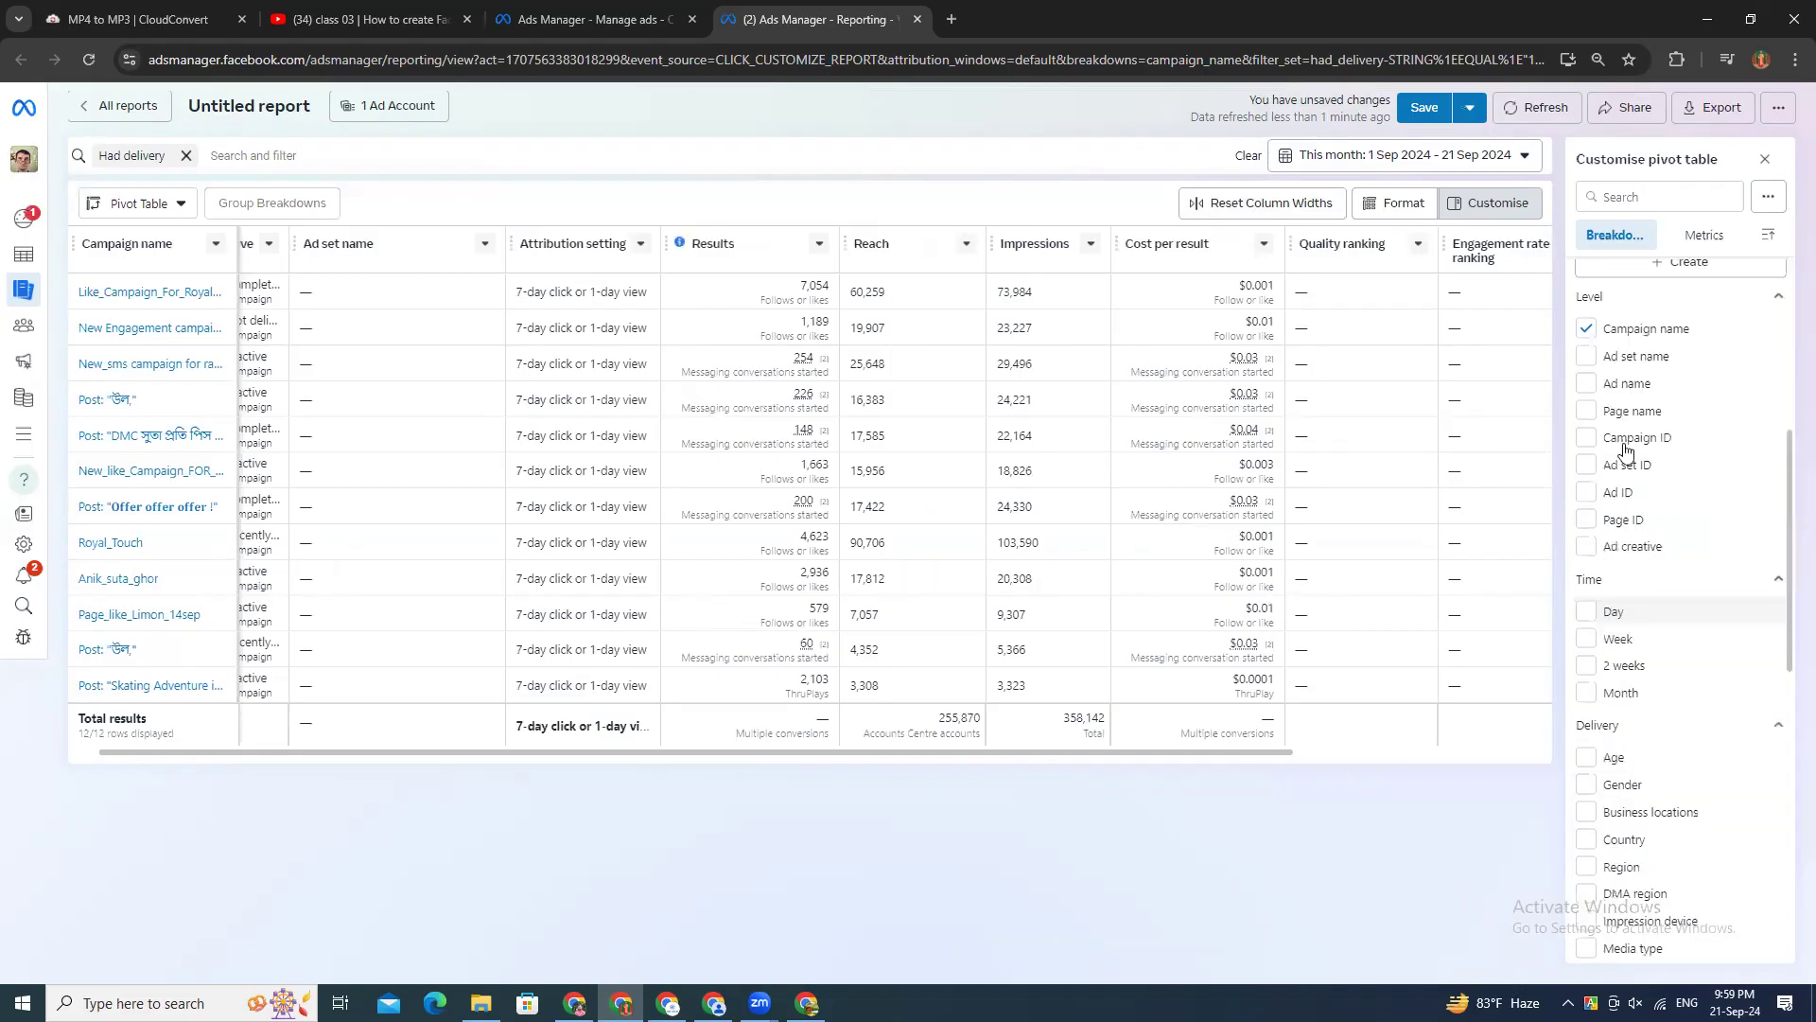
{"action": "scroll", "coordinate": [1616, 402], "scroll_direction": "up", "scroll_amount": 5}
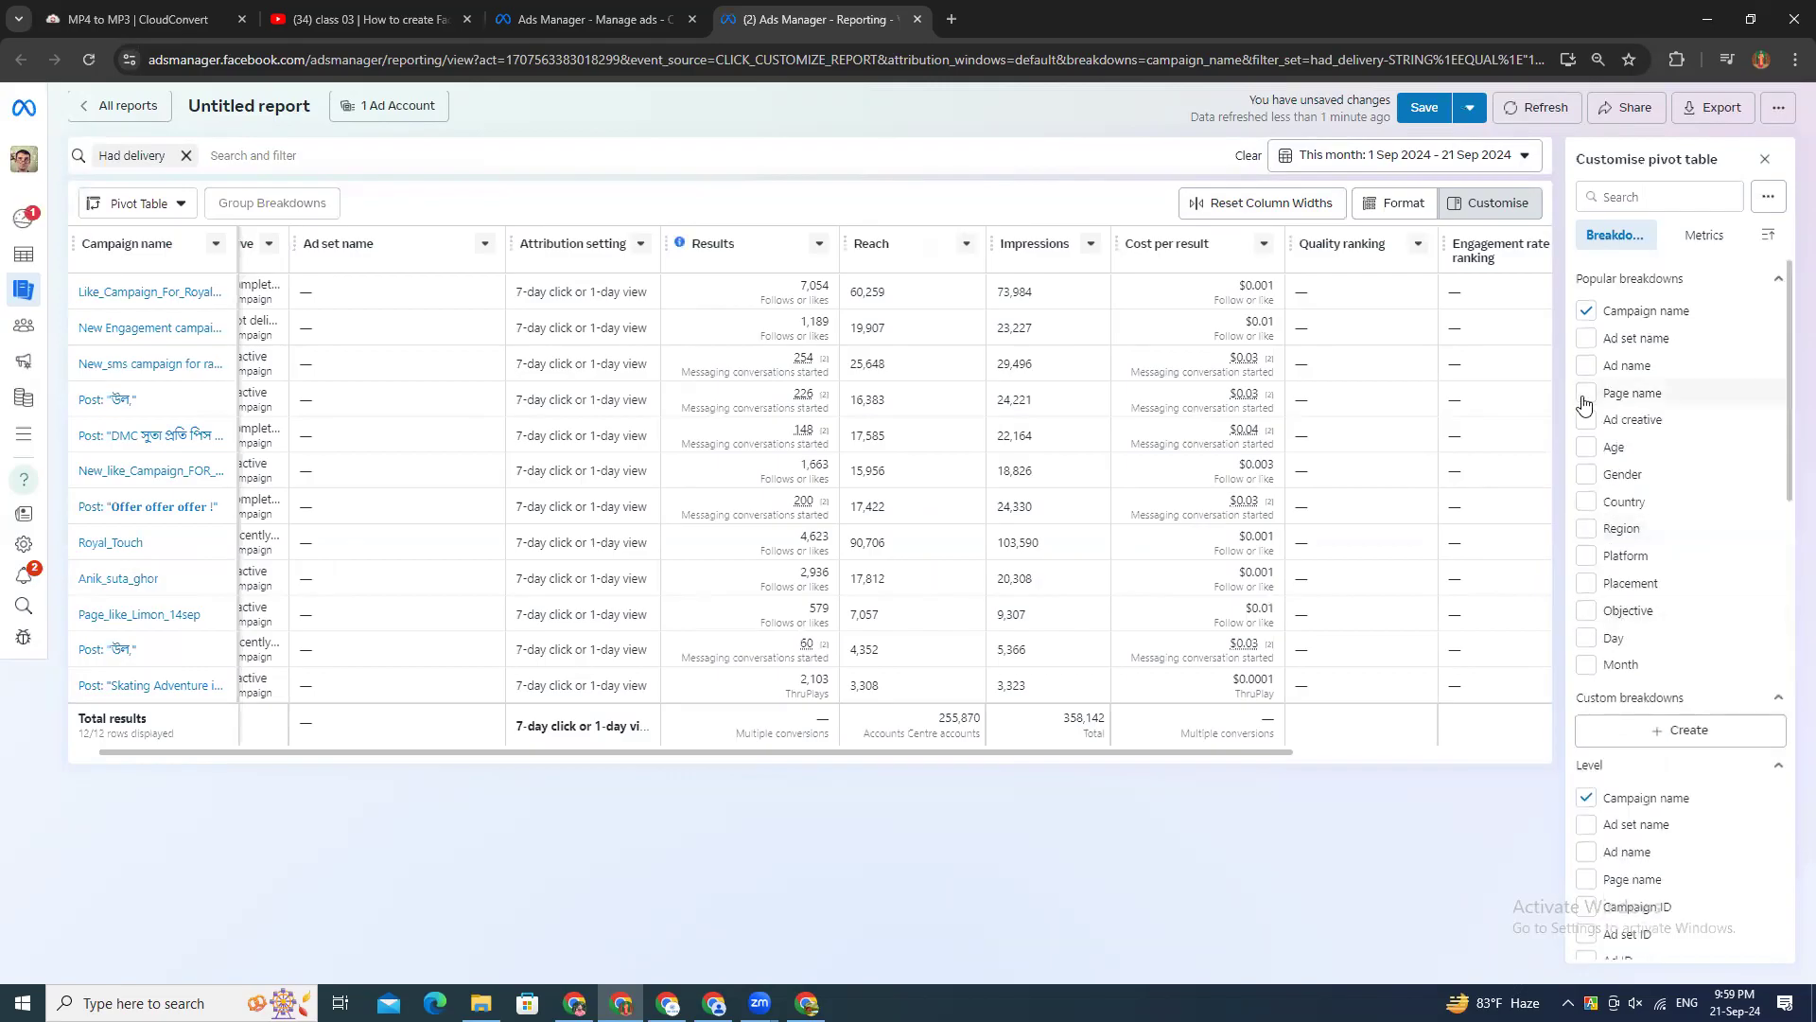
{"action": "left_click", "coordinate": [1586, 396]}
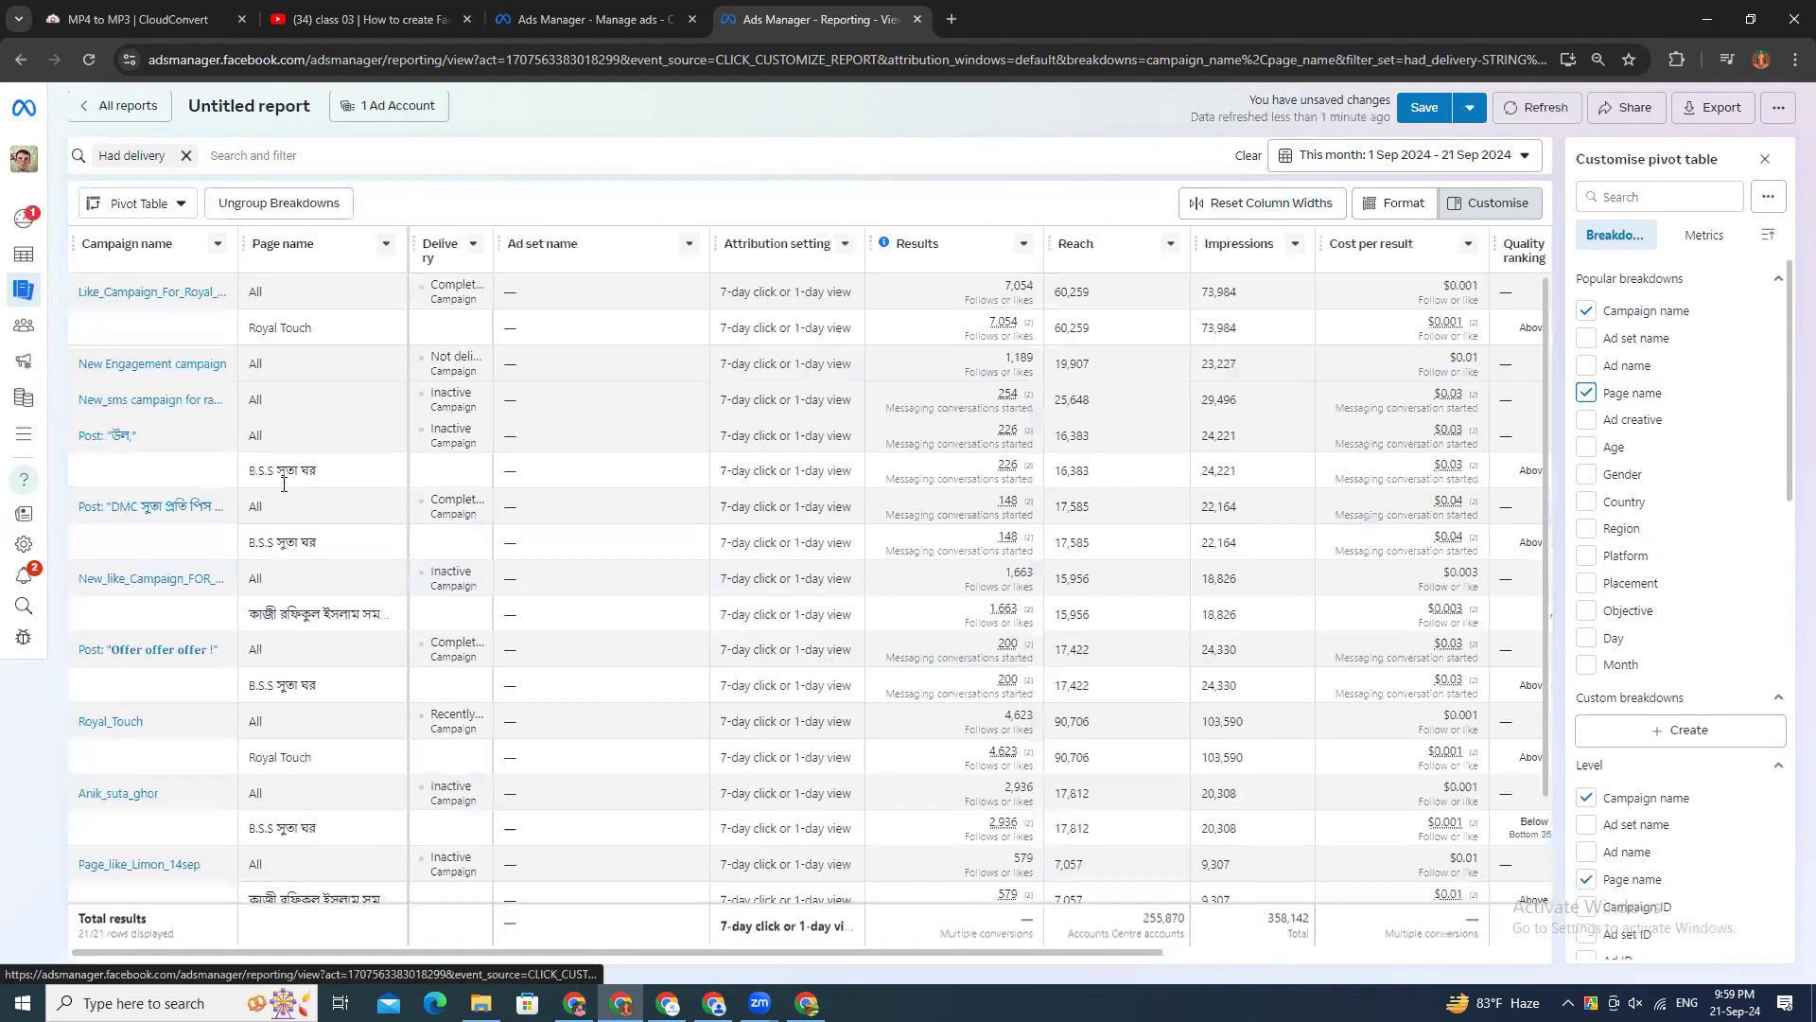
Step: Examine the report rows by page name, the remaining breakdown options, and the metrics available for the pivot table
{"action": "scroll", "coordinate": [328, 774], "scroll_direction": "down", "scroll_amount": 1}
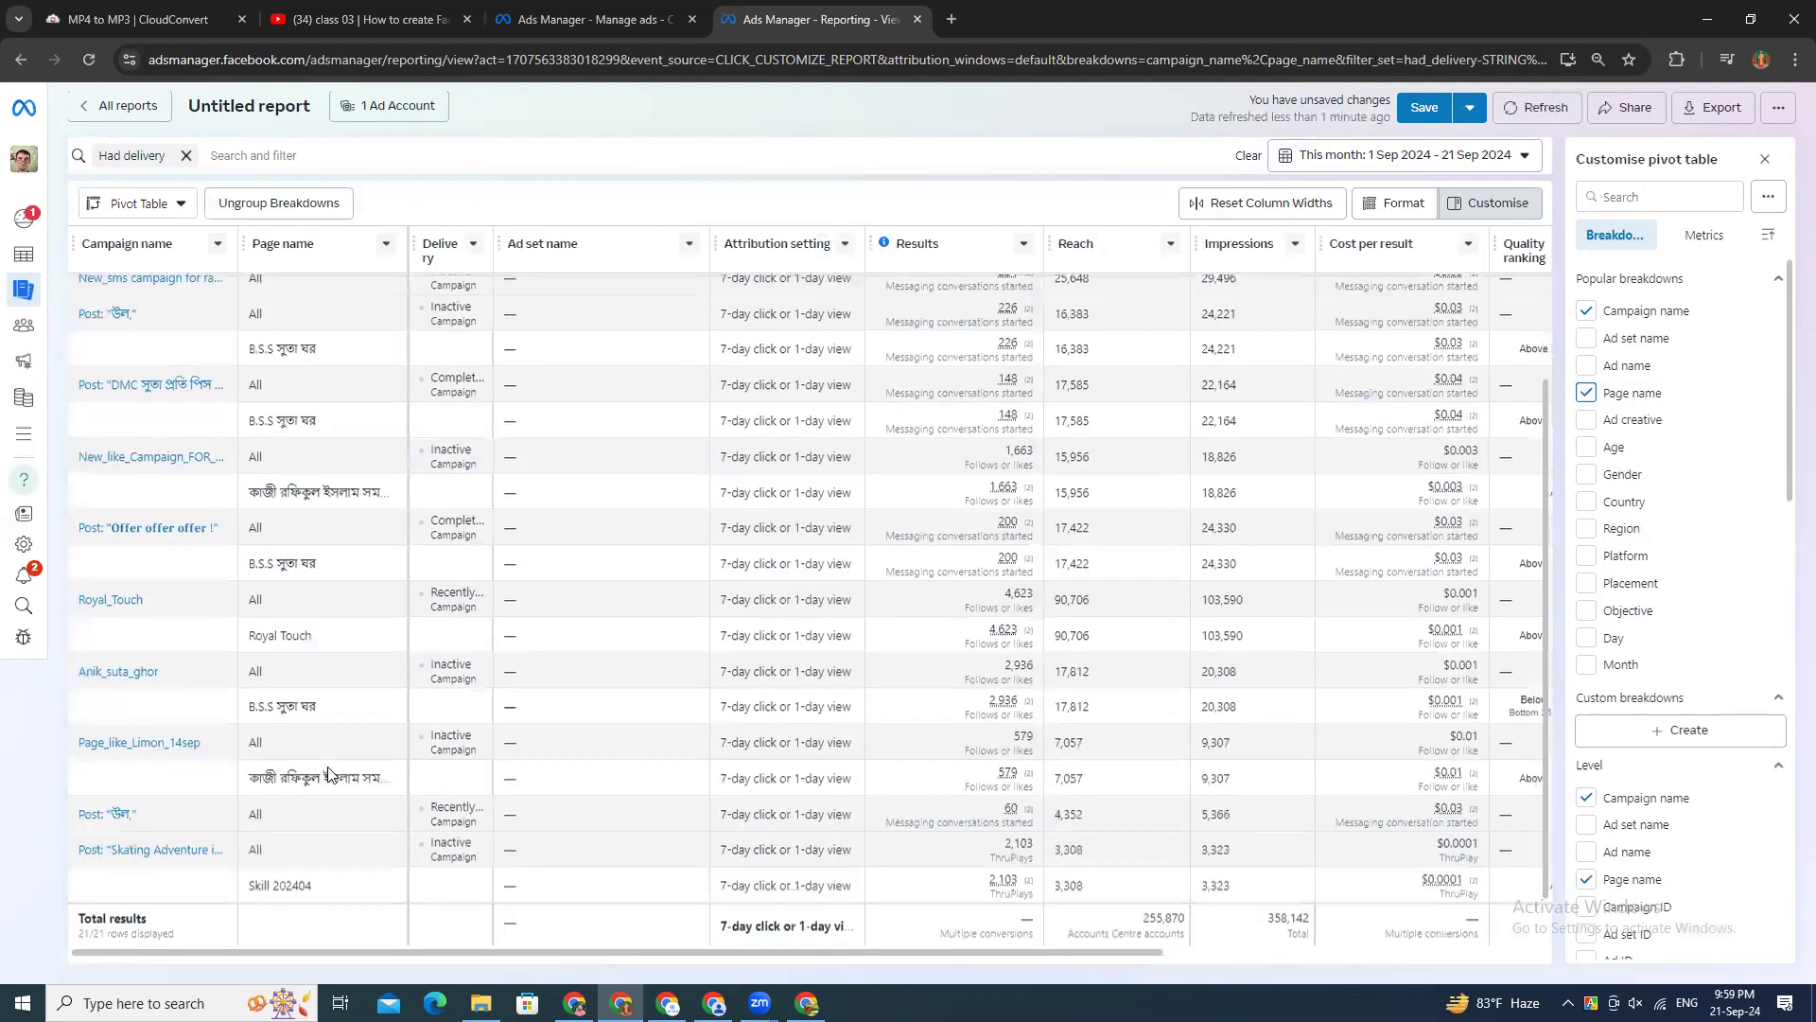
{"action": "scroll", "coordinate": [357, 485], "scroll_direction": "up", "scroll_amount": 1}
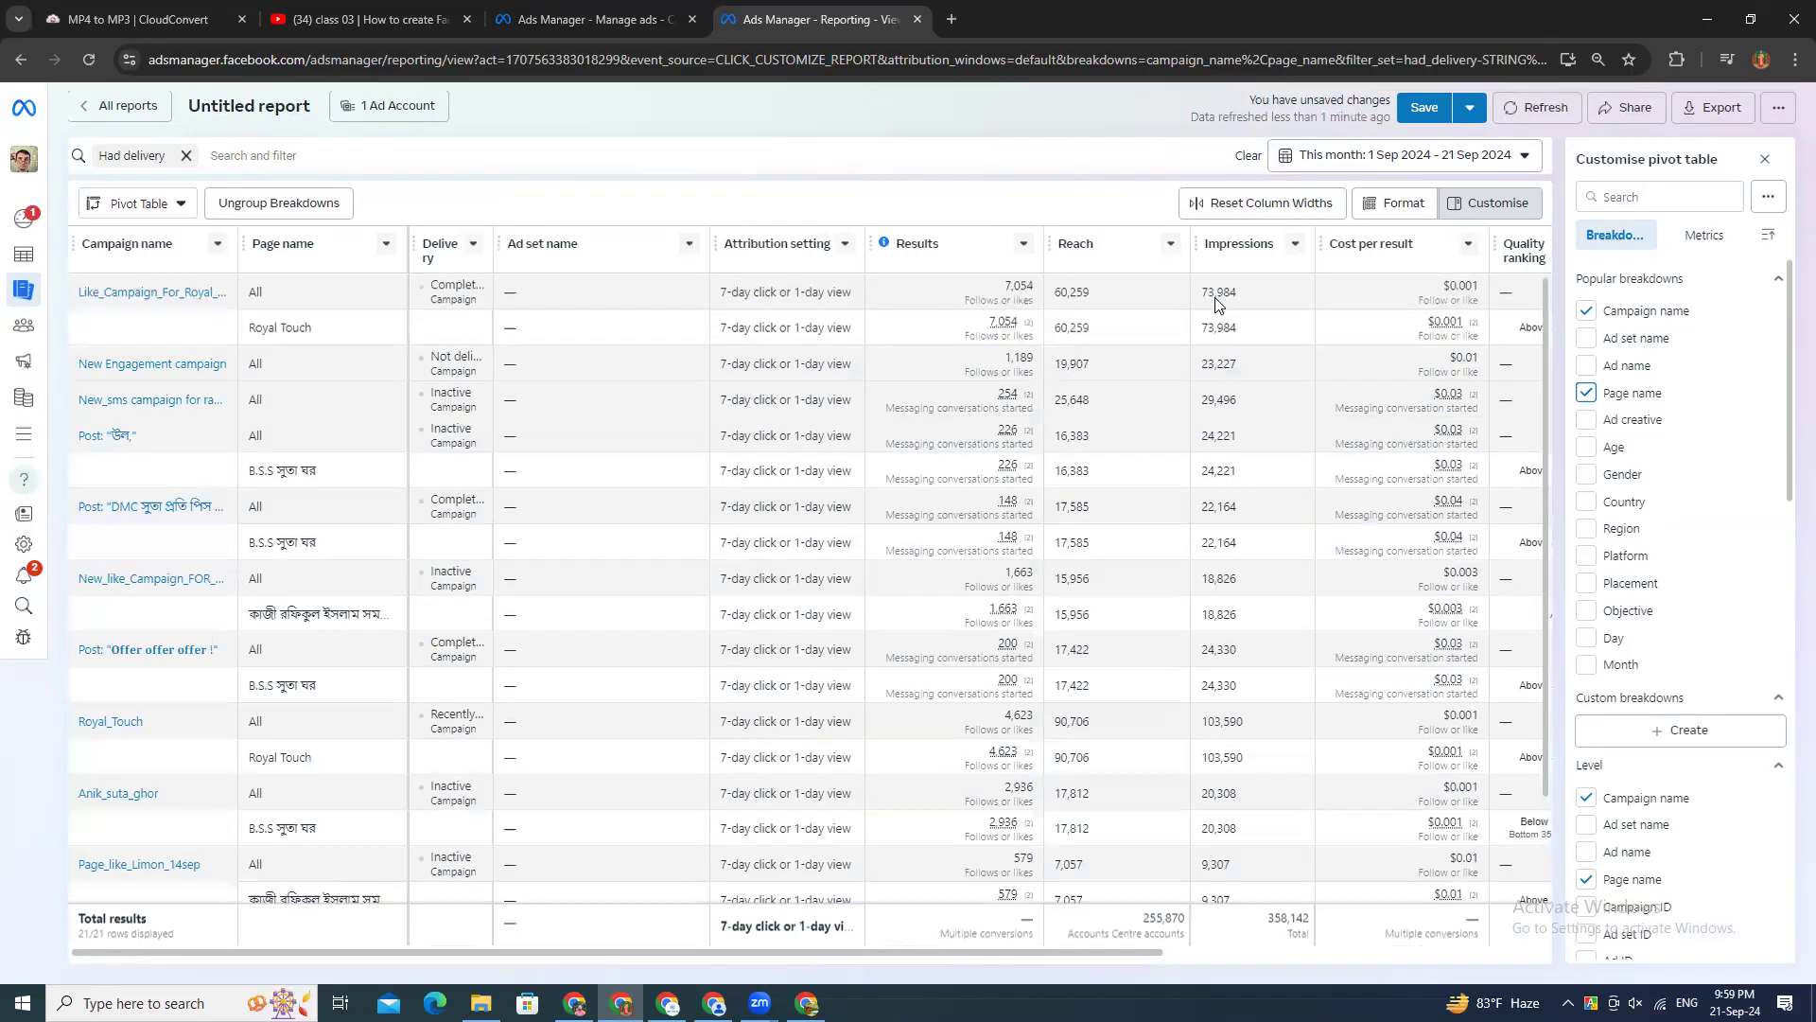
{"action": "scroll", "coordinate": [1643, 627], "scroll_direction": "down", "scroll_amount": 3}
{"action": "scroll", "coordinate": [1643, 700], "scroll_direction": "down", "scroll_amount": 5}
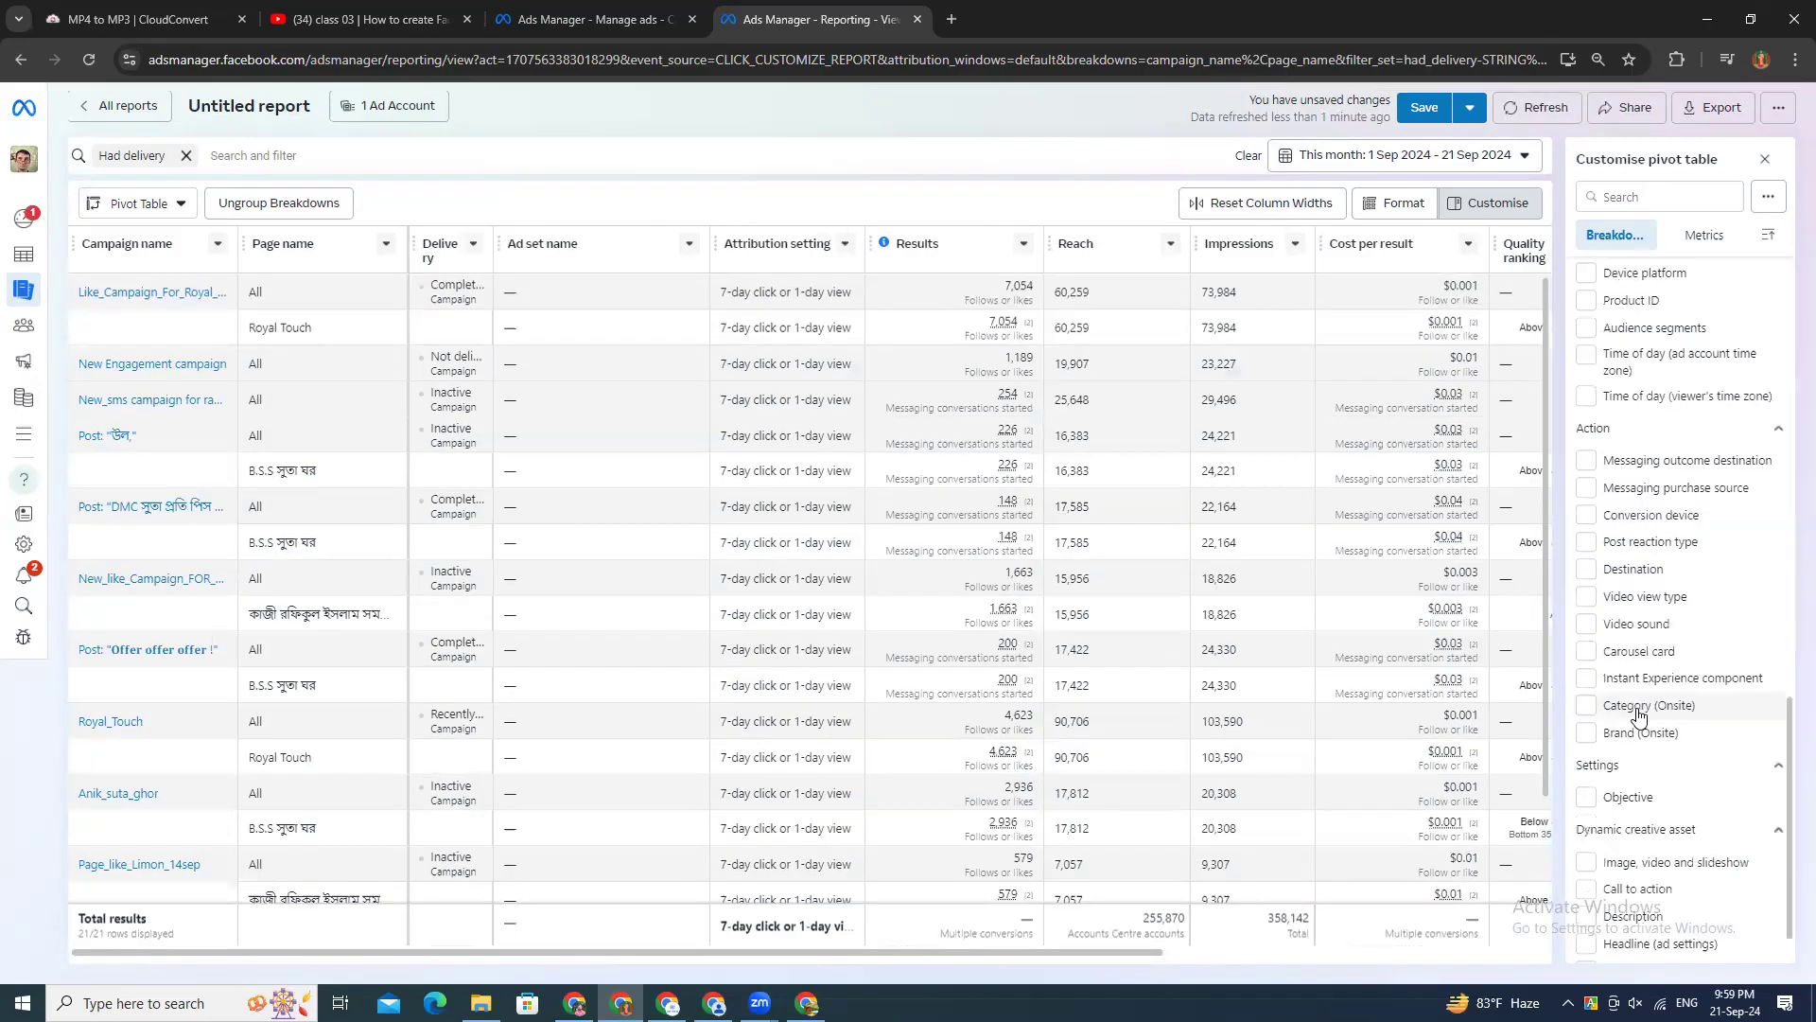
{"action": "scroll", "coordinate": [1633, 752], "scroll_direction": "down", "scroll_amount": 1}
{"action": "scroll", "coordinate": [1610, 443], "scroll_direction": "up", "scroll_amount": 5}
{"action": "scroll", "coordinate": [1642, 402], "scroll_direction": "up", "scroll_amount": 3}
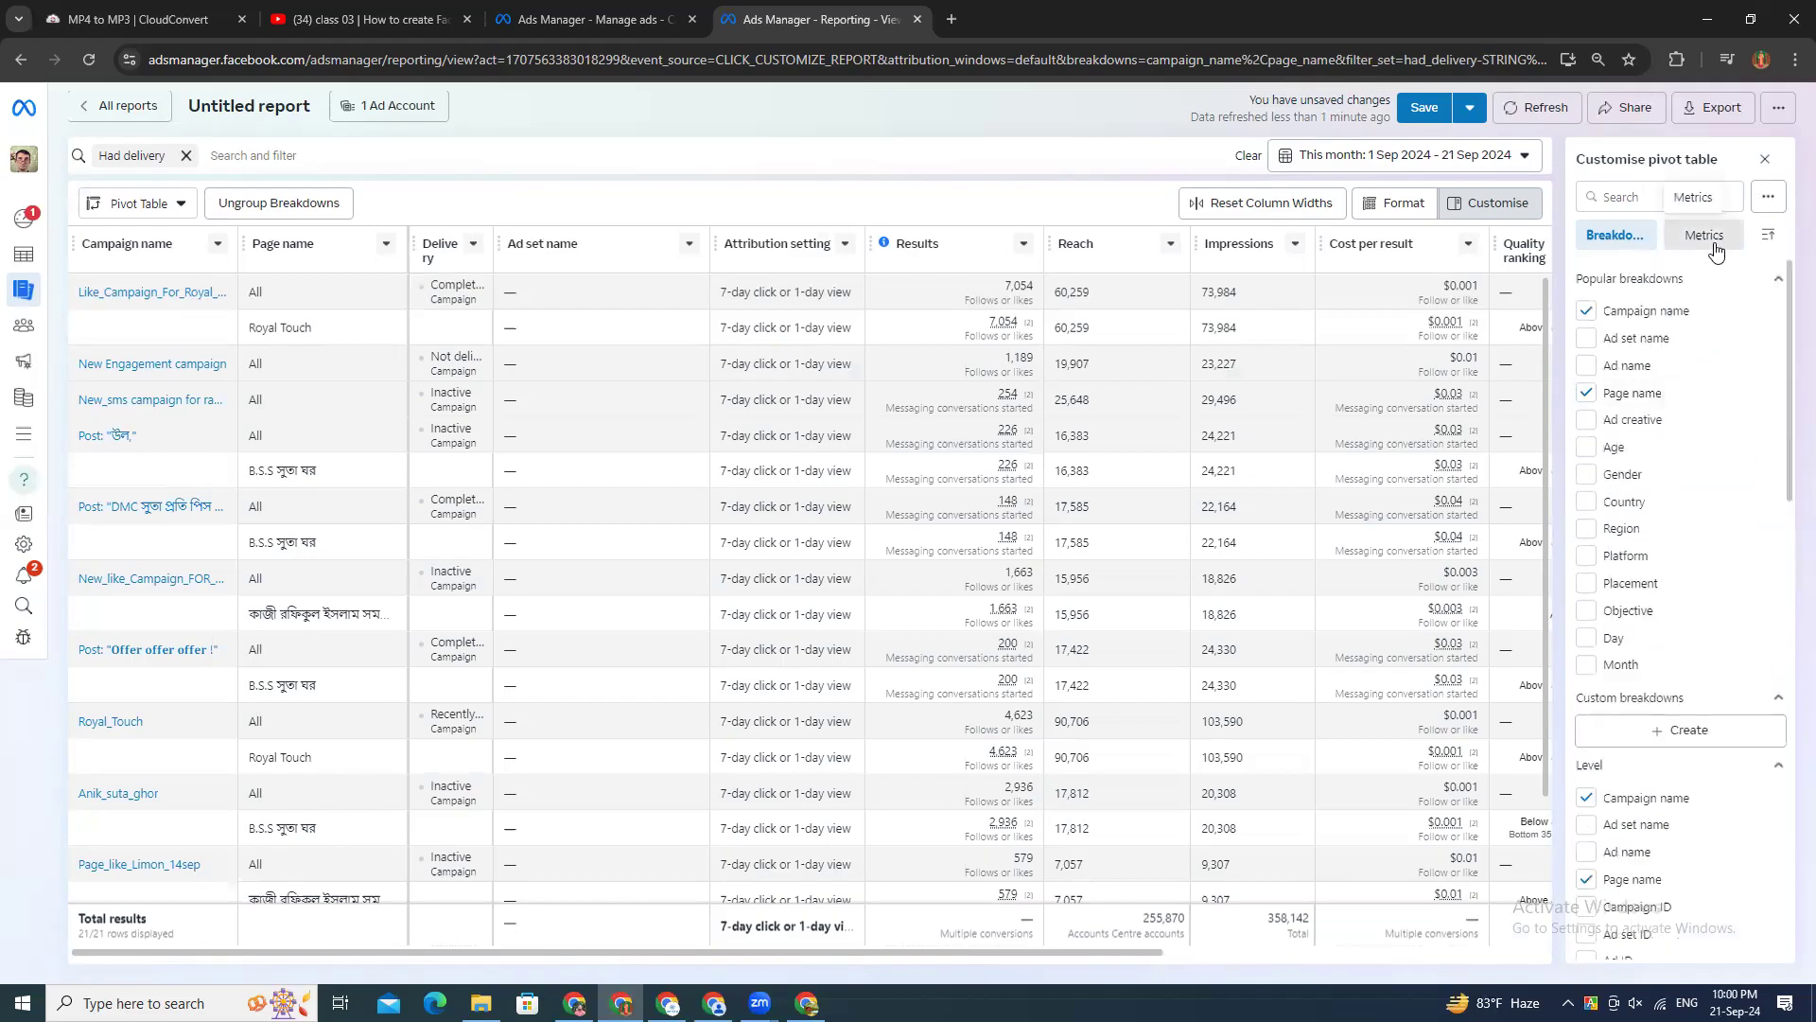
{"action": "left_click", "coordinate": [1714, 238]}
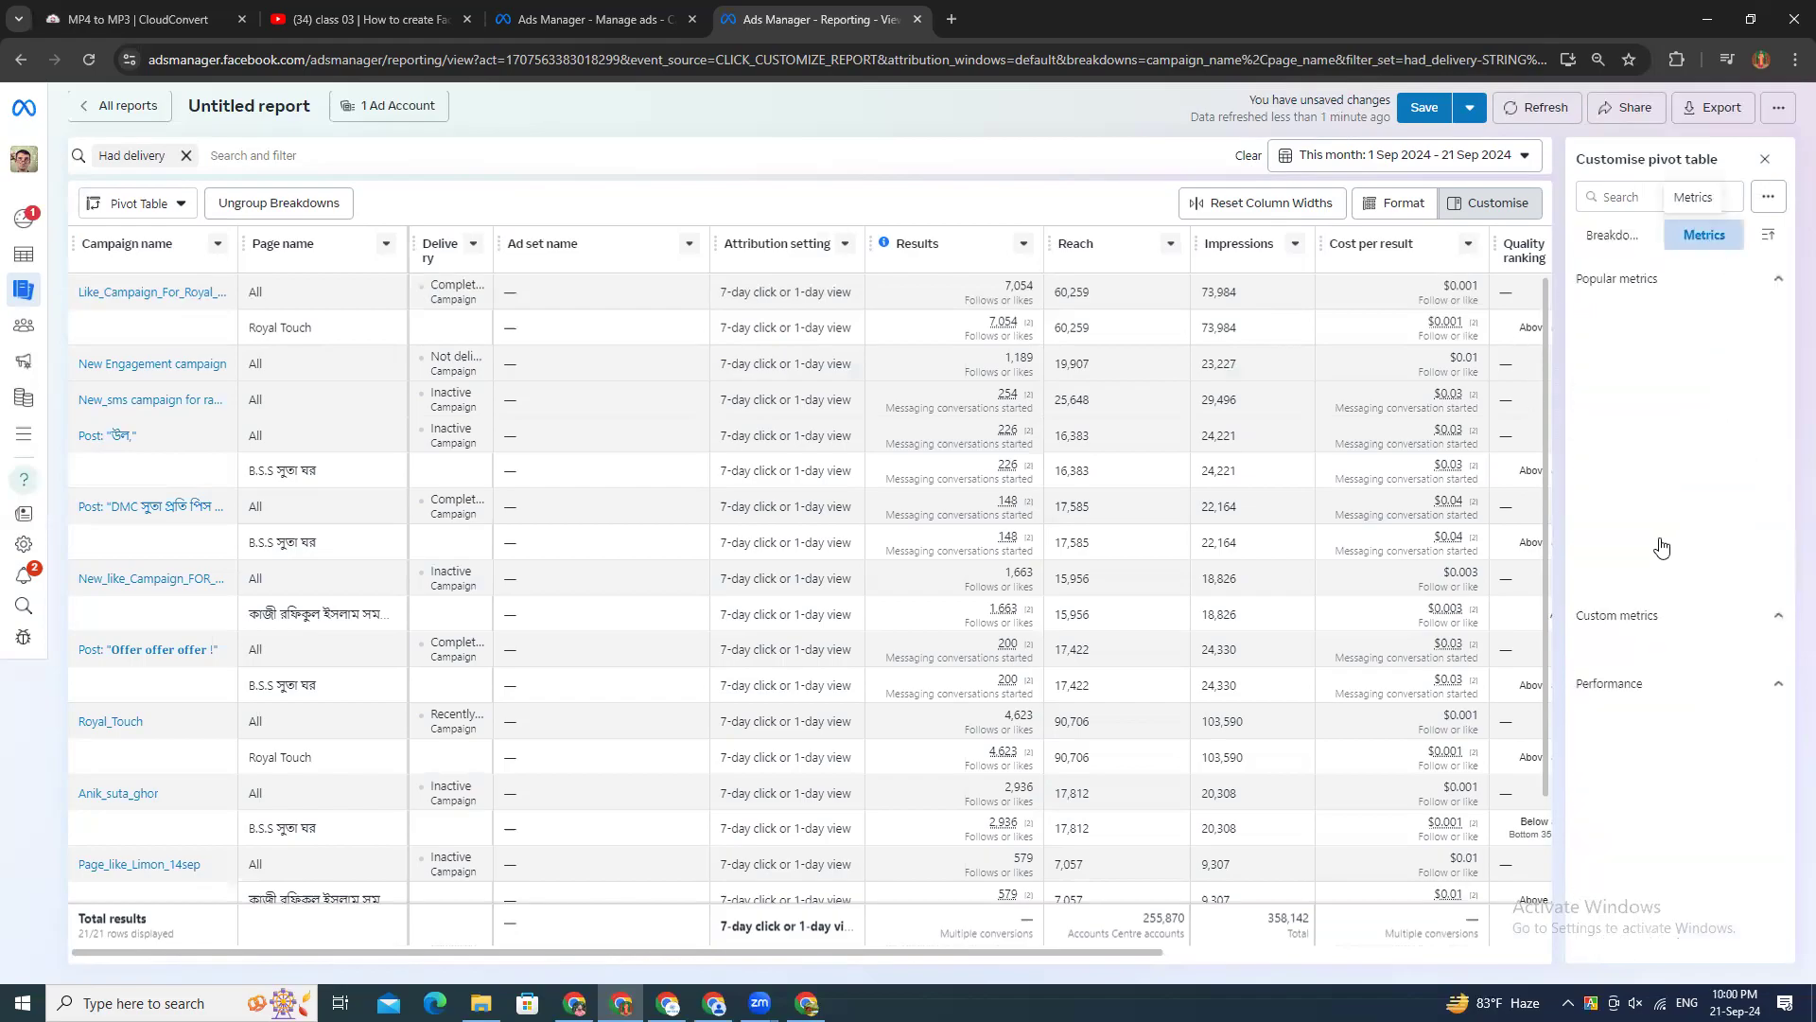
{"action": "left_click", "coordinate": [1635, 425]}
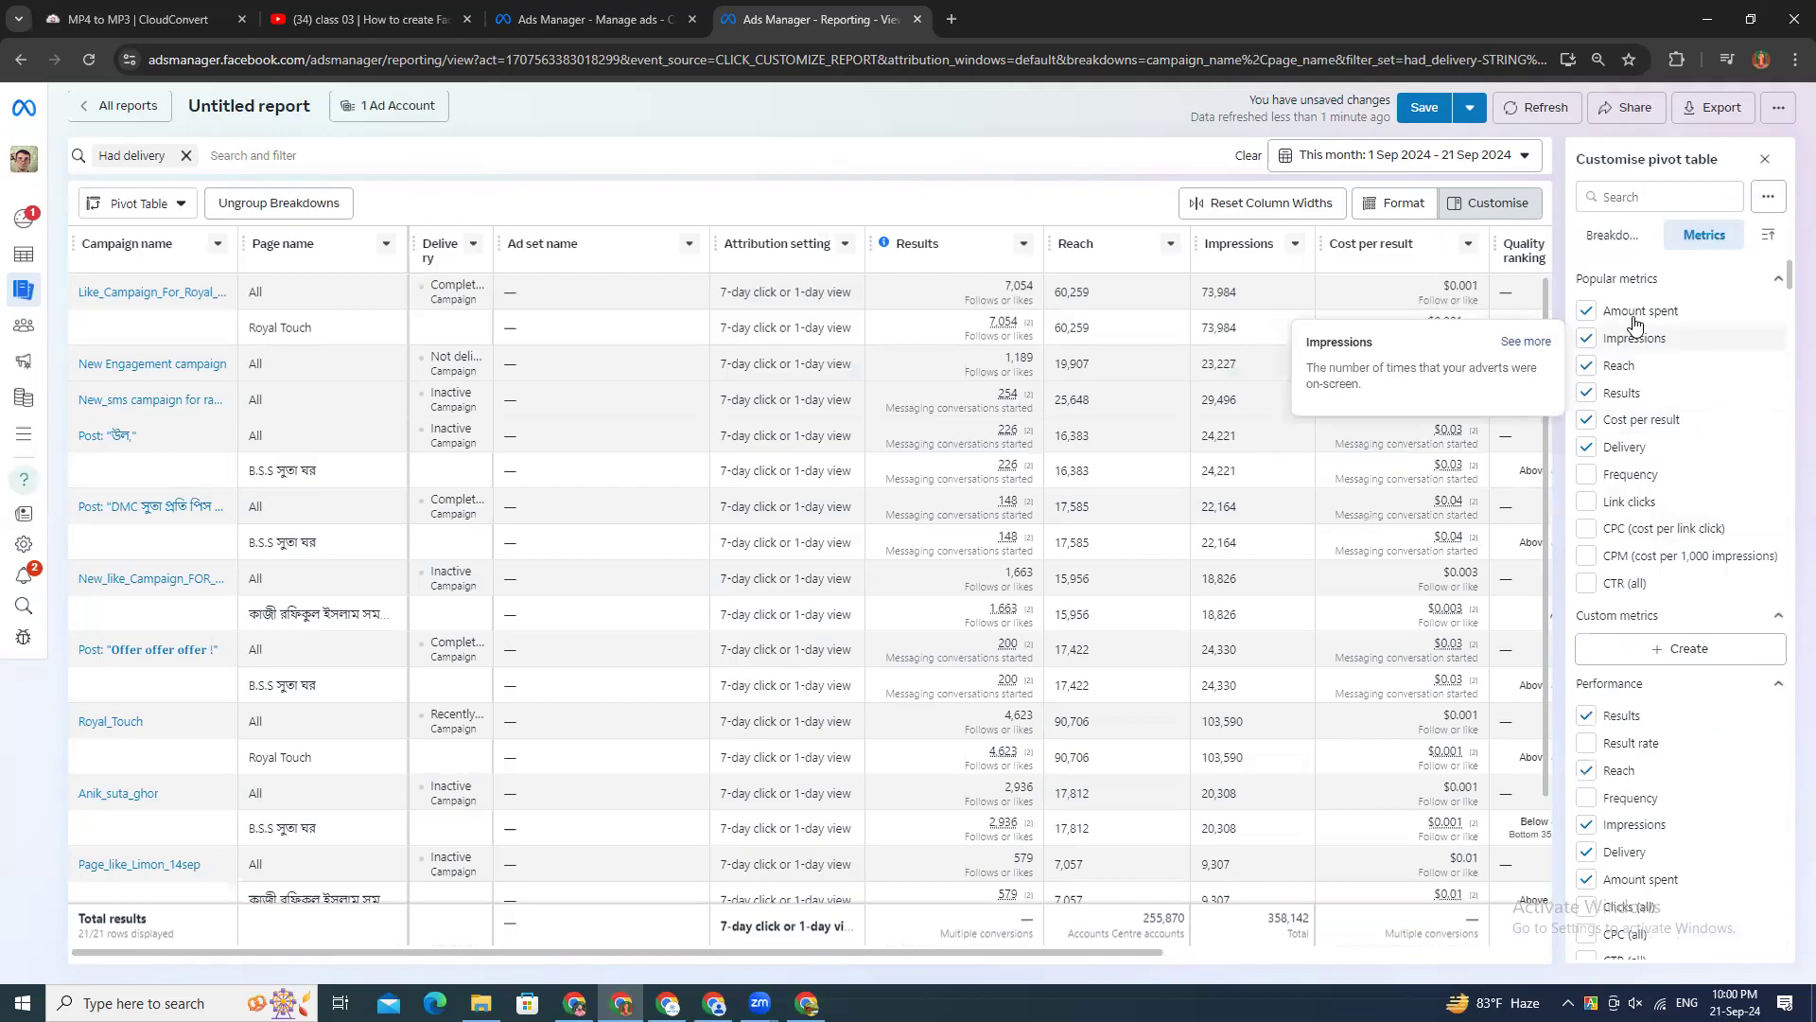
Step: Remove the Impressions, Reach and Delivery metrics from the pivot table, keeping Amount spent, Results and Cost per result
{"action": "left_click", "coordinate": [1626, 451]}
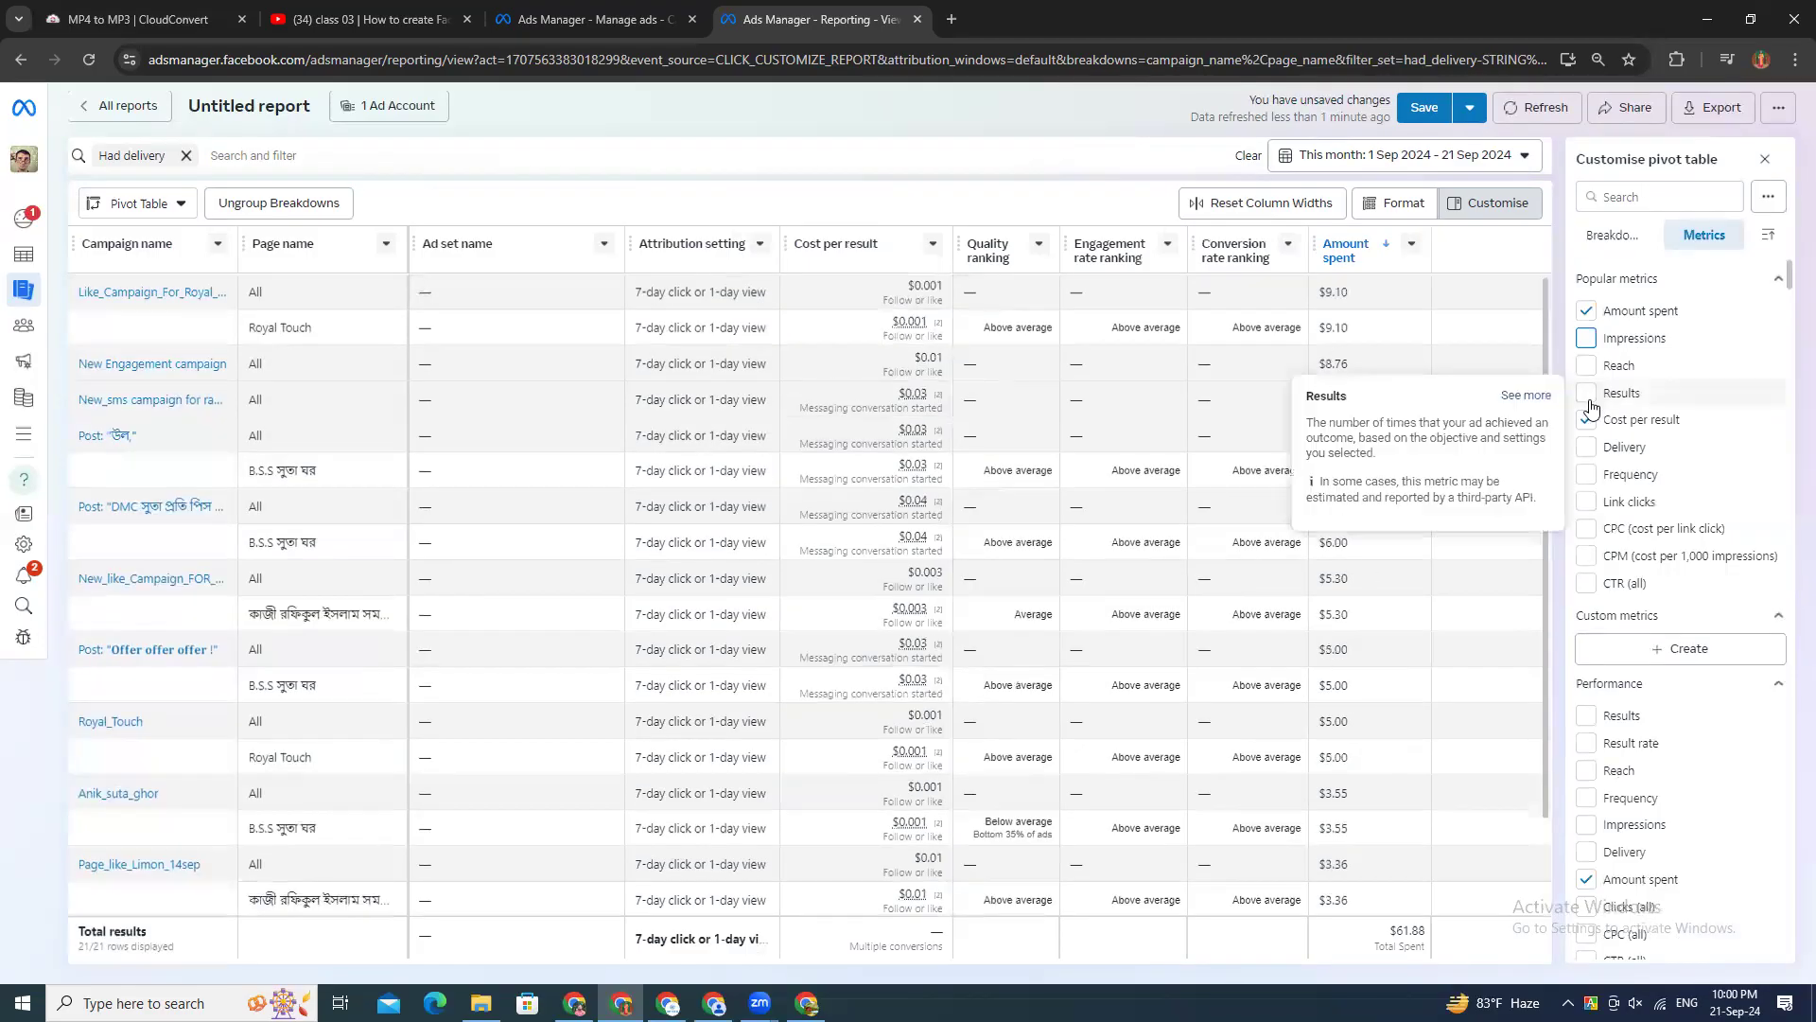
{"action": "left_click", "coordinate": [1586, 394]}
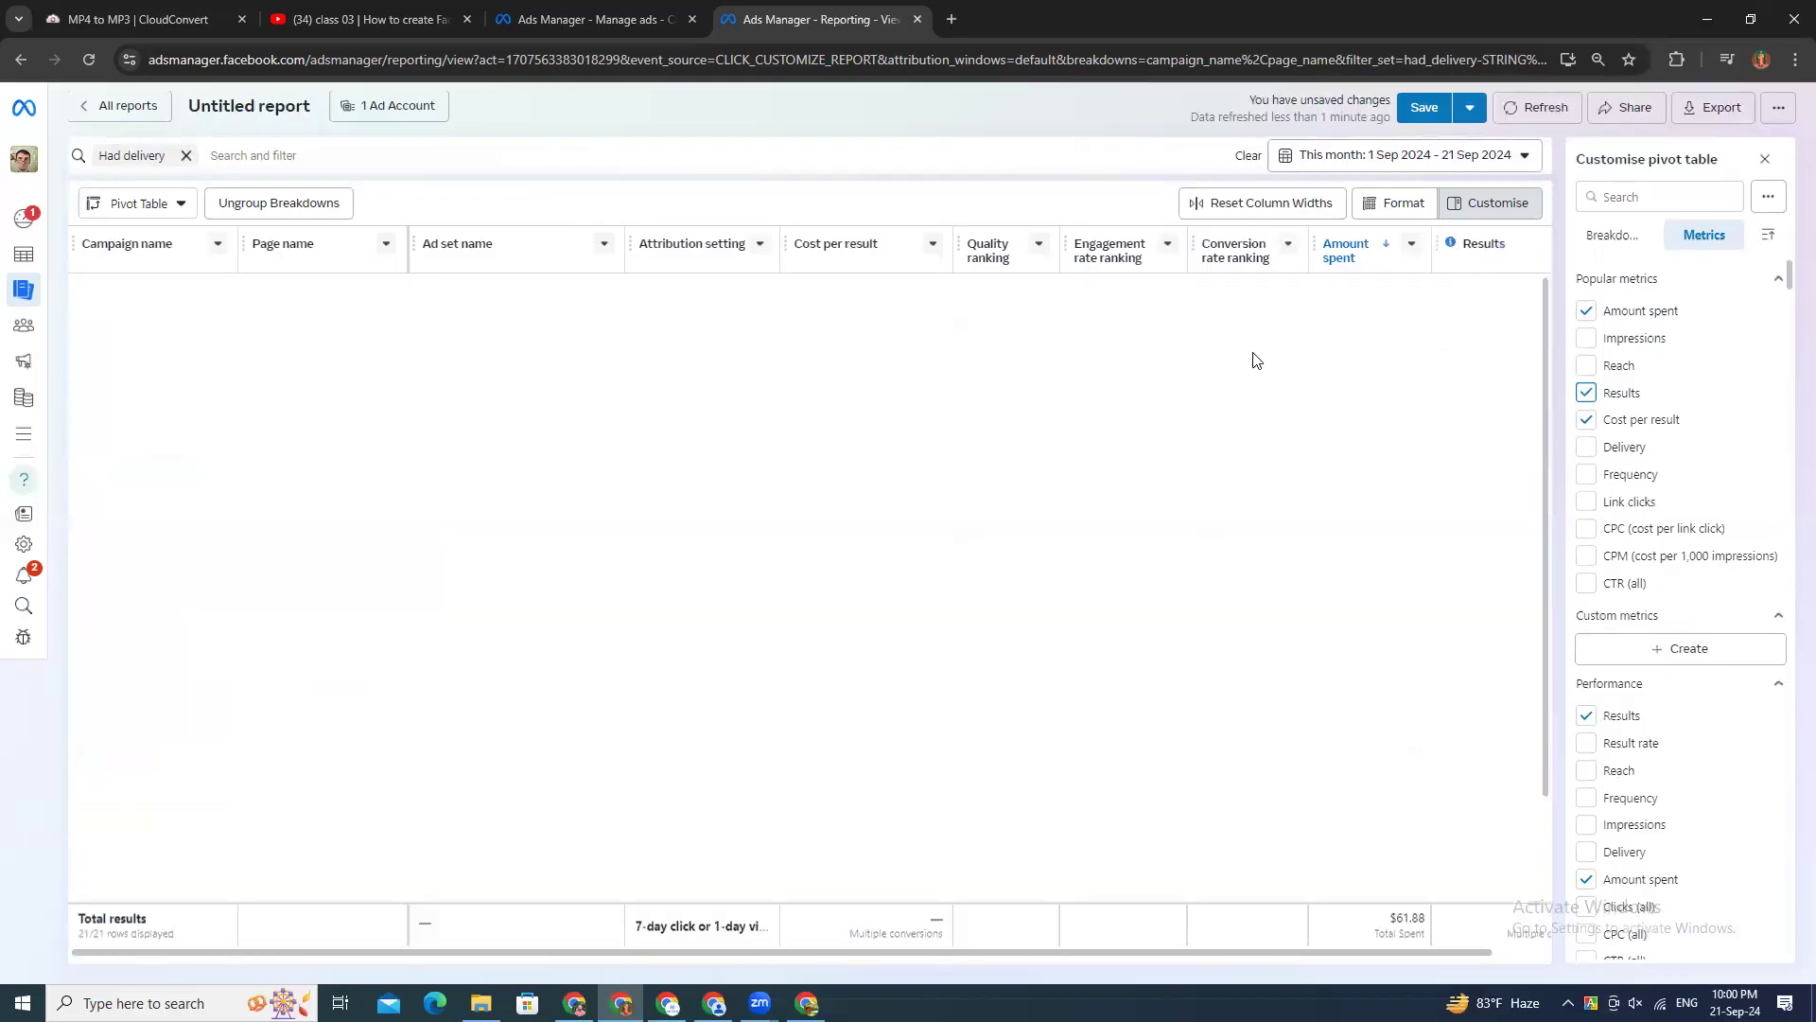
{"action": "scroll", "coordinate": [1189, 550], "scroll_direction": "down", "scroll_amount": 2}
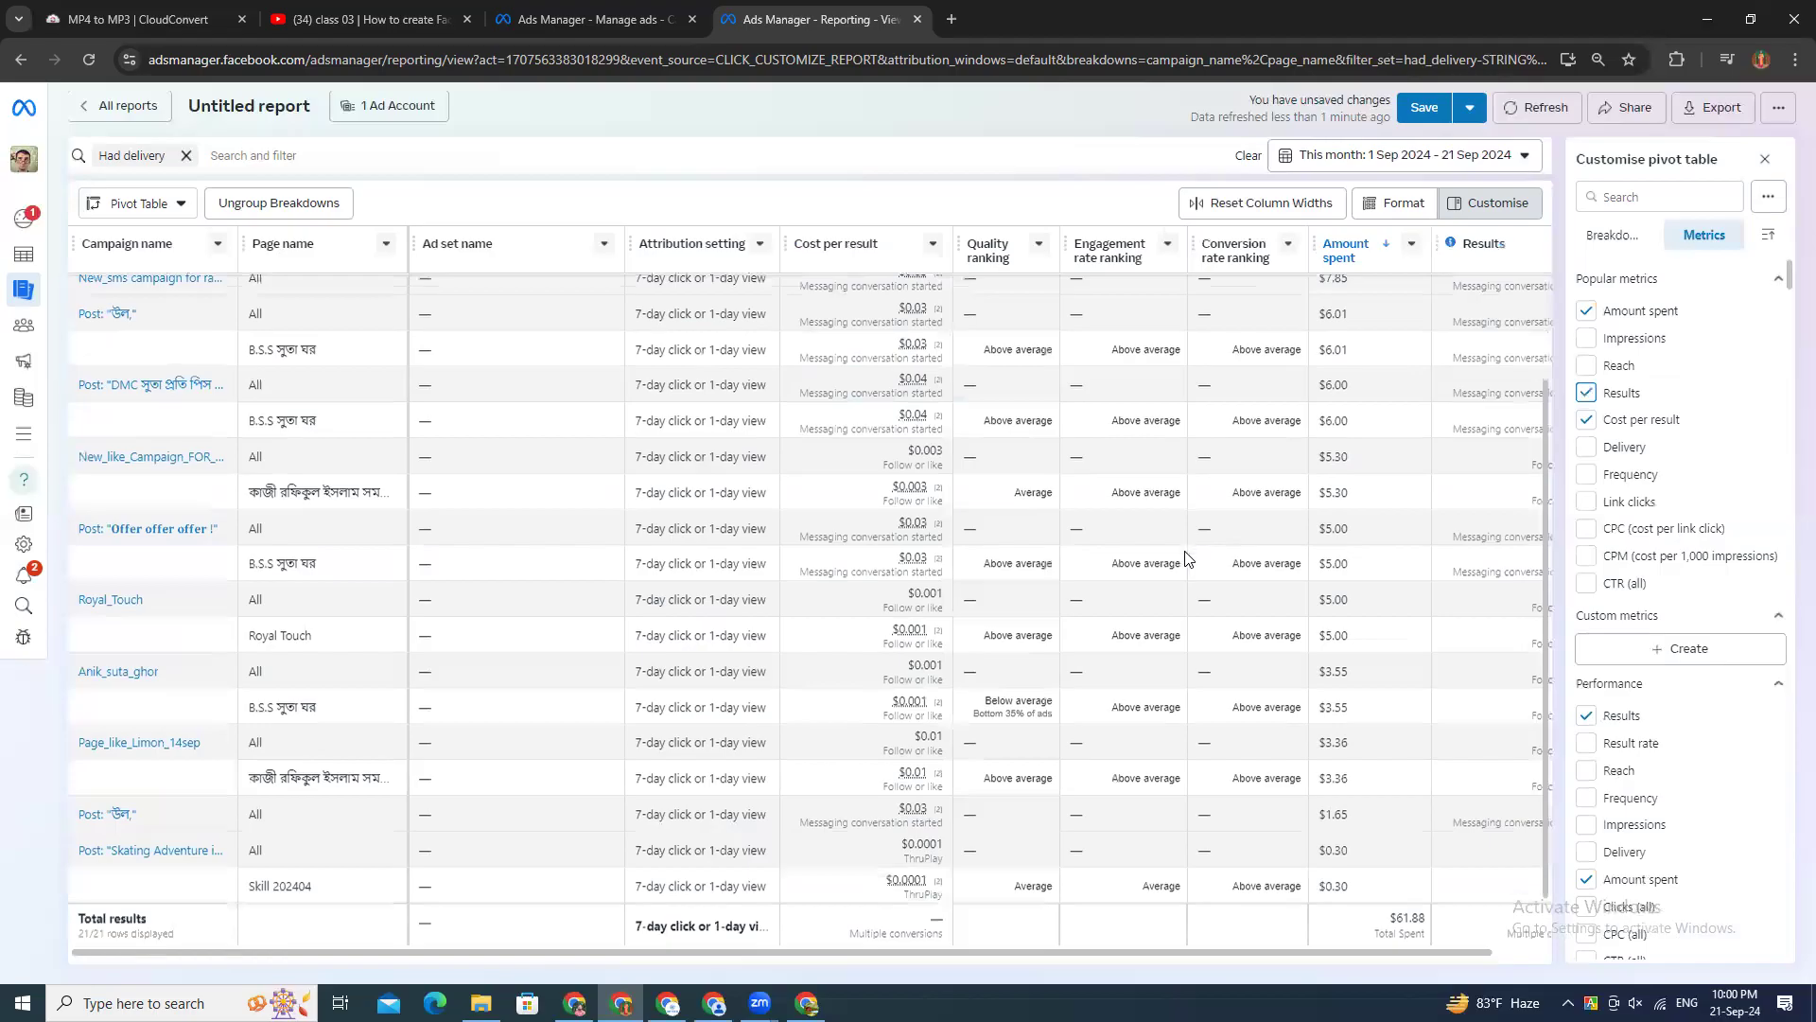
{"action": "scroll", "coordinate": [1189, 558], "scroll_direction": "up", "scroll_amount": 3}
Step: Export the report as a PNG image
{"action": "left_click", "coordinate": [1707, 110]}
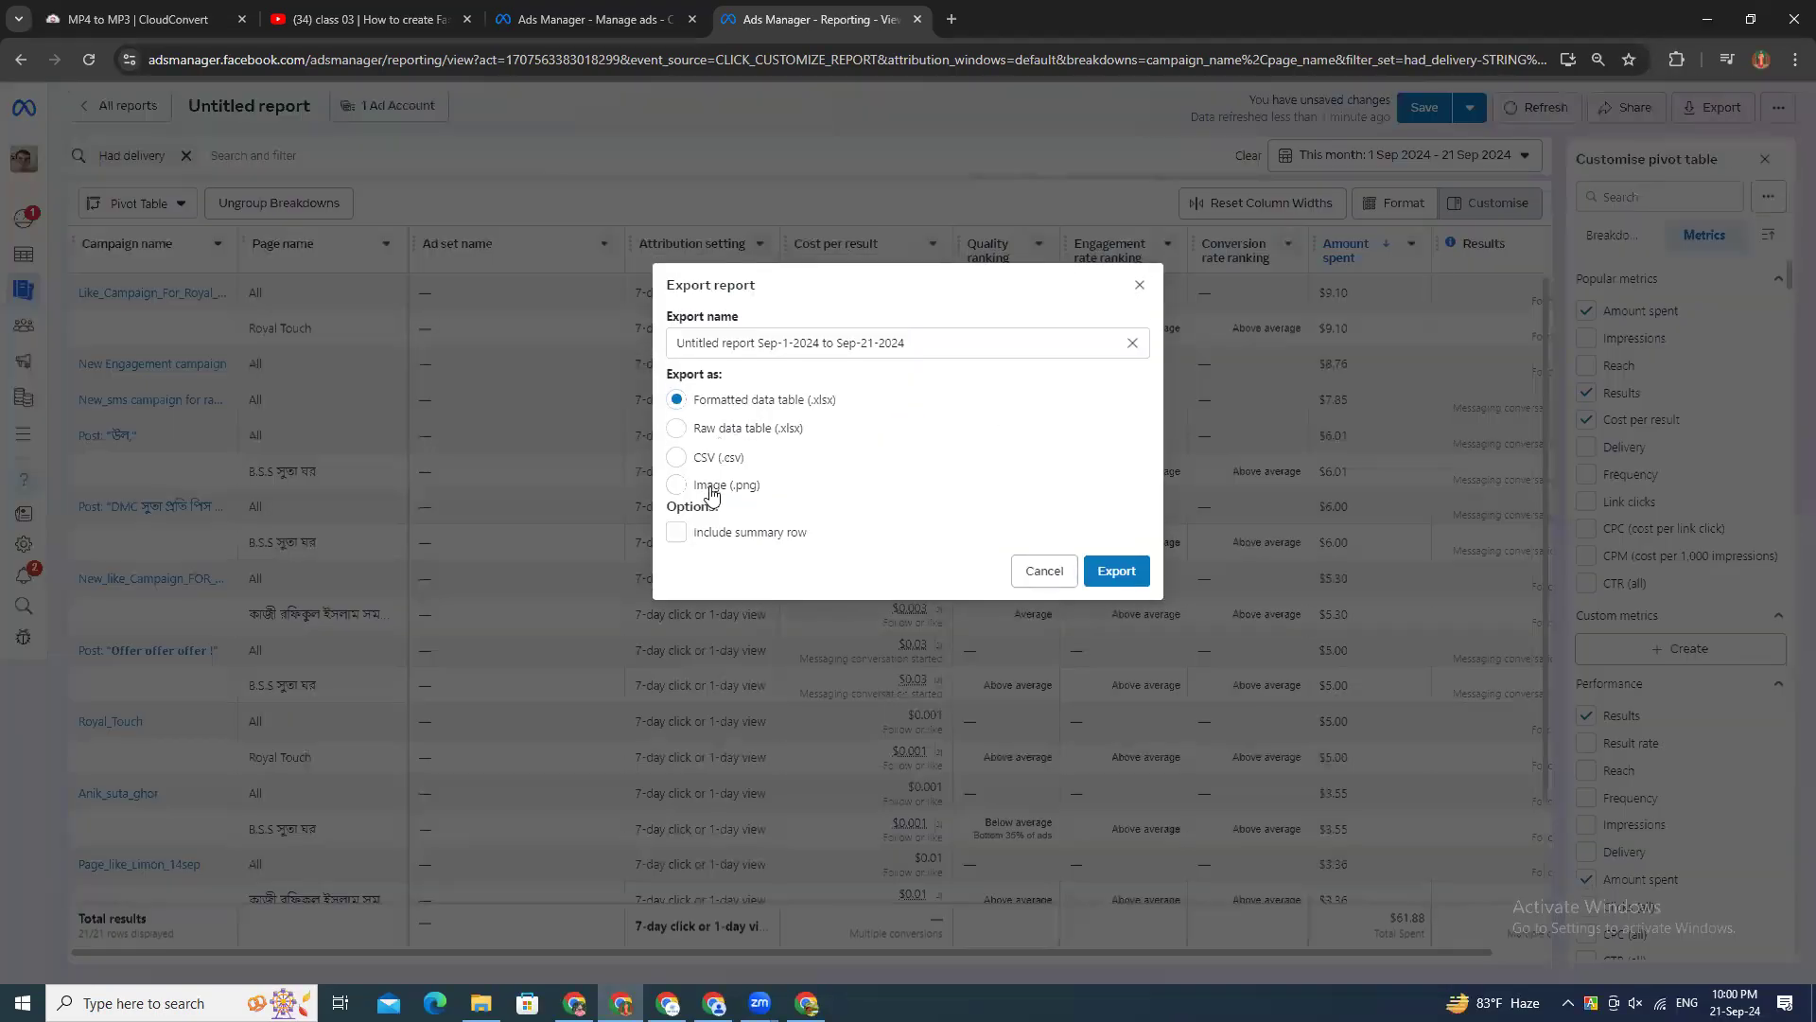
{"action": "left_click", "coordinate": [710, 486]}
{"action": "left_click", "coordinate": [1109, 577]}
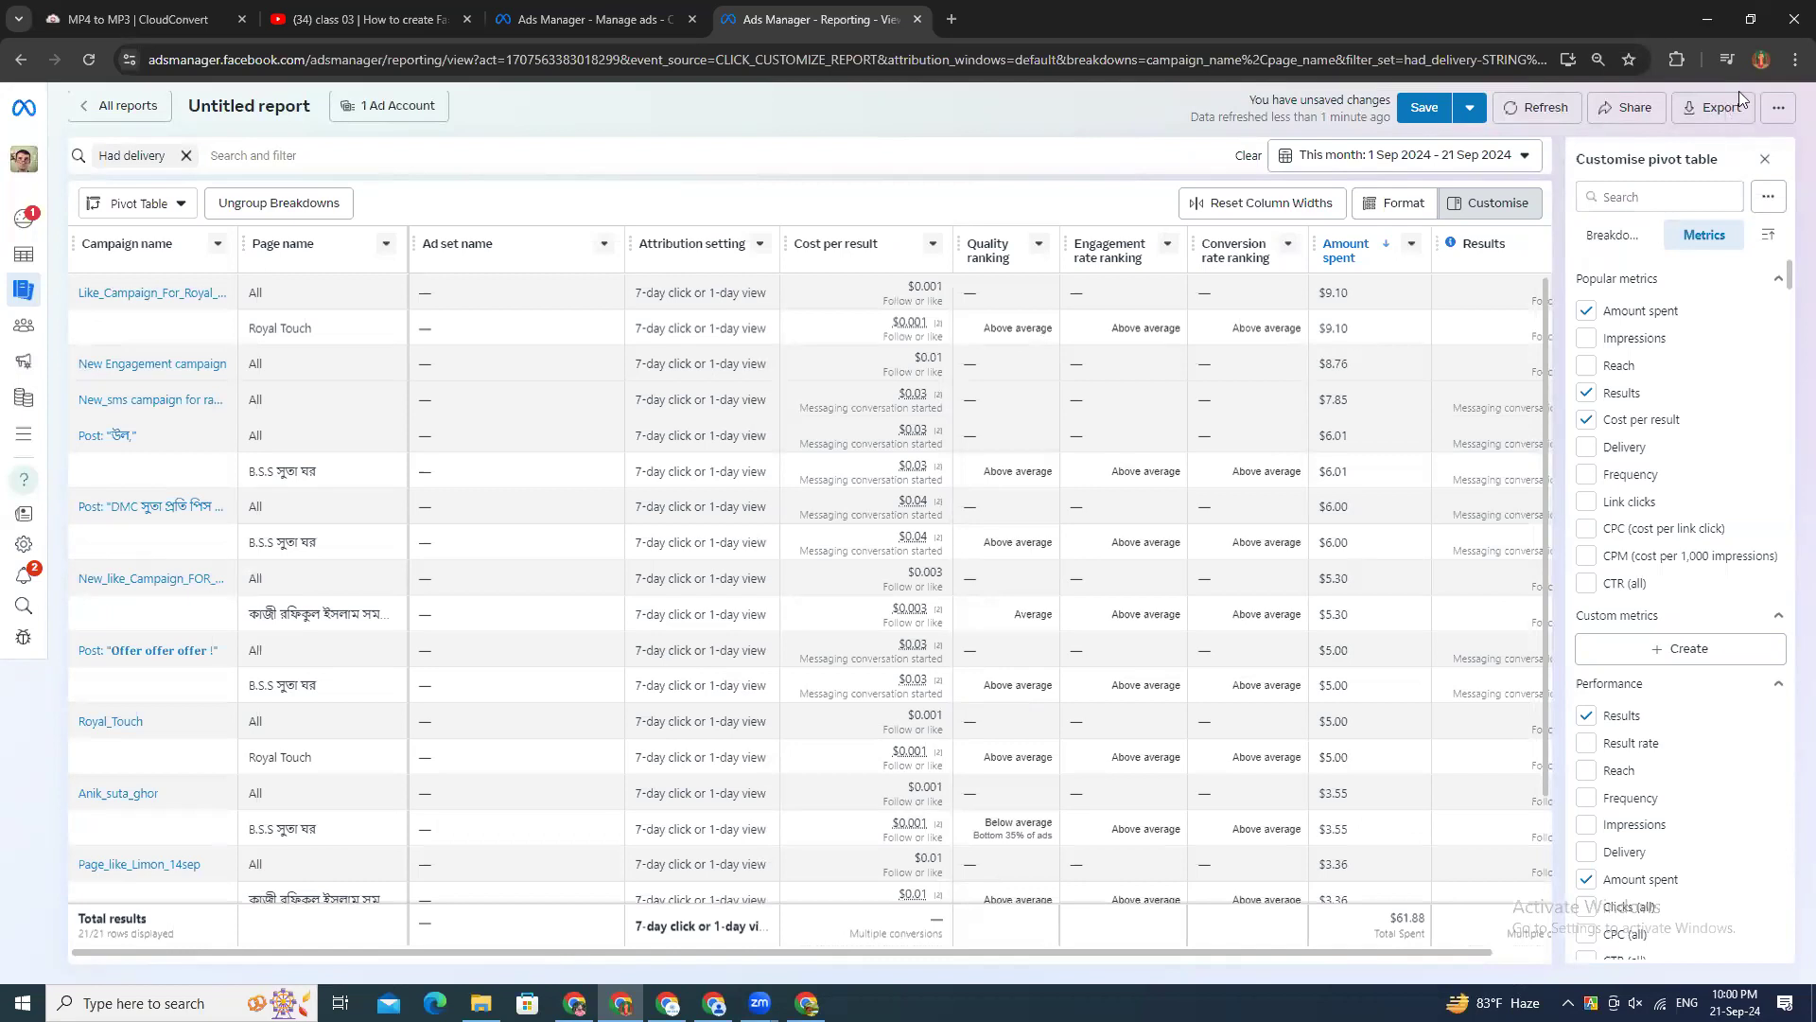
Step: Bring up the browser's download history and open the exported file Untitled report Sep-1-2024 to Sep-21-2024.png
{"action": "left_click", "coordinate": [1794, 59]}
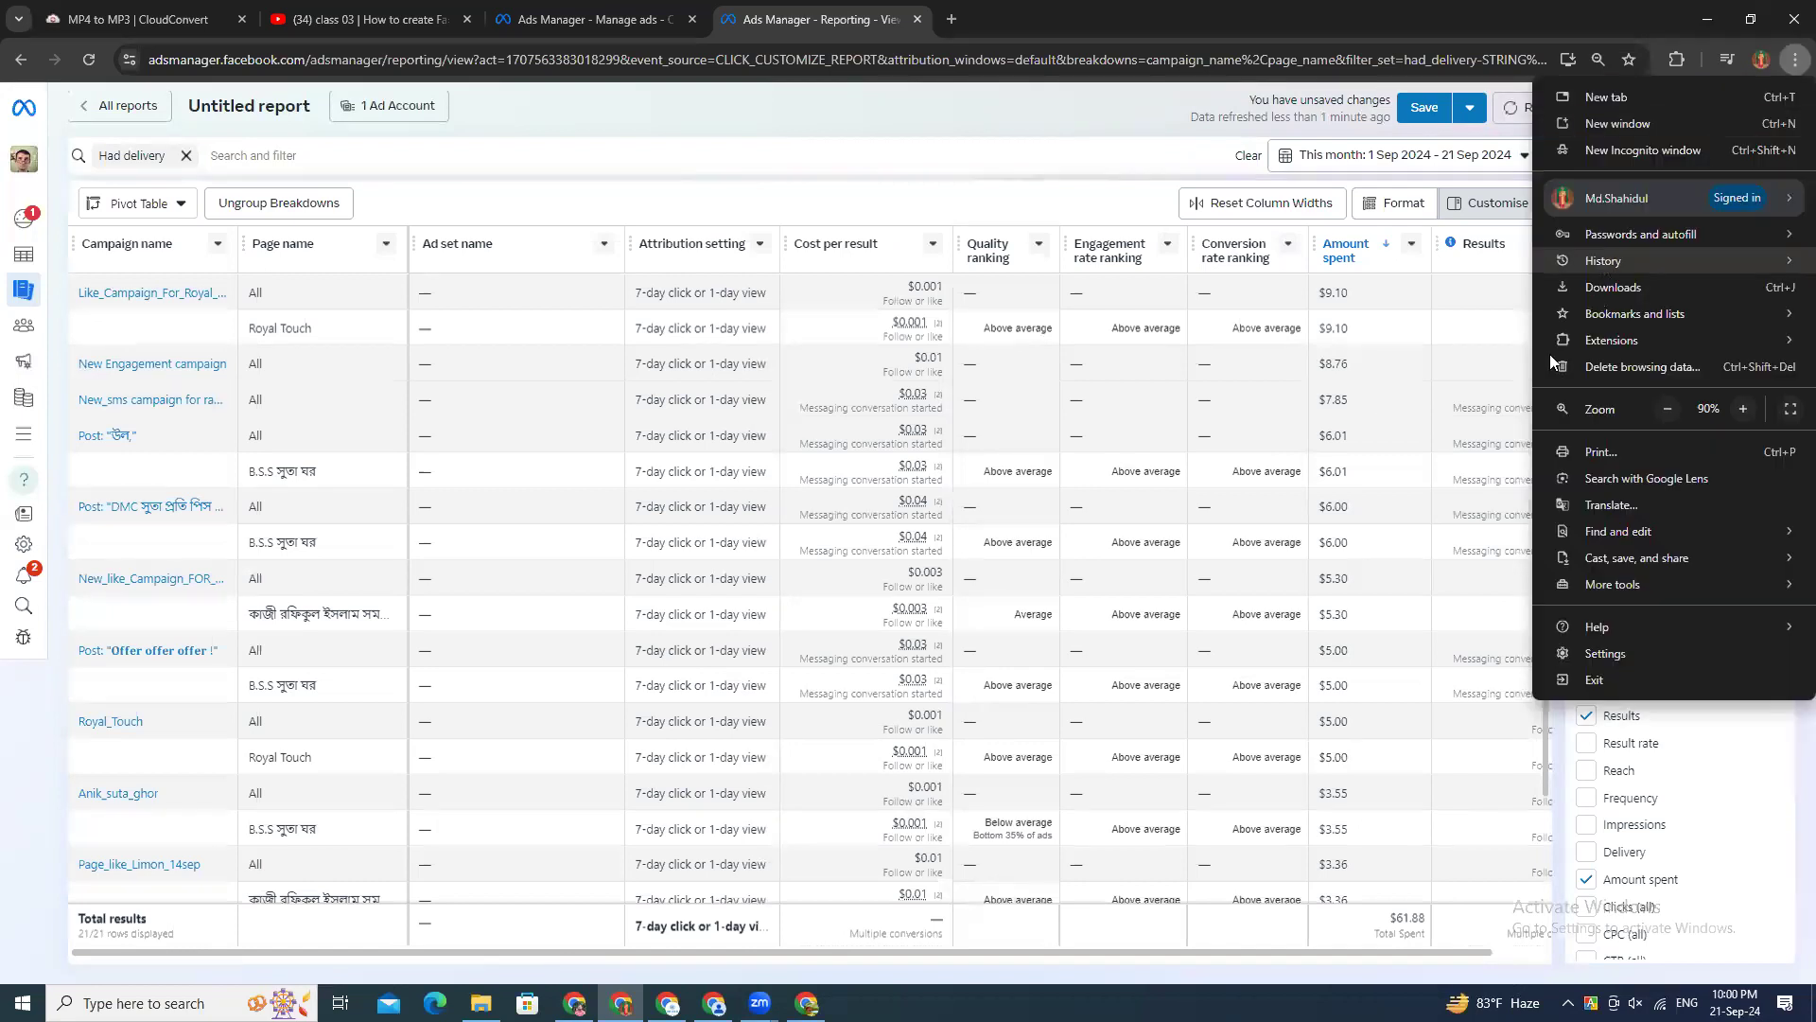
{"action": "left_click", "coordinate": [1384, 382]}
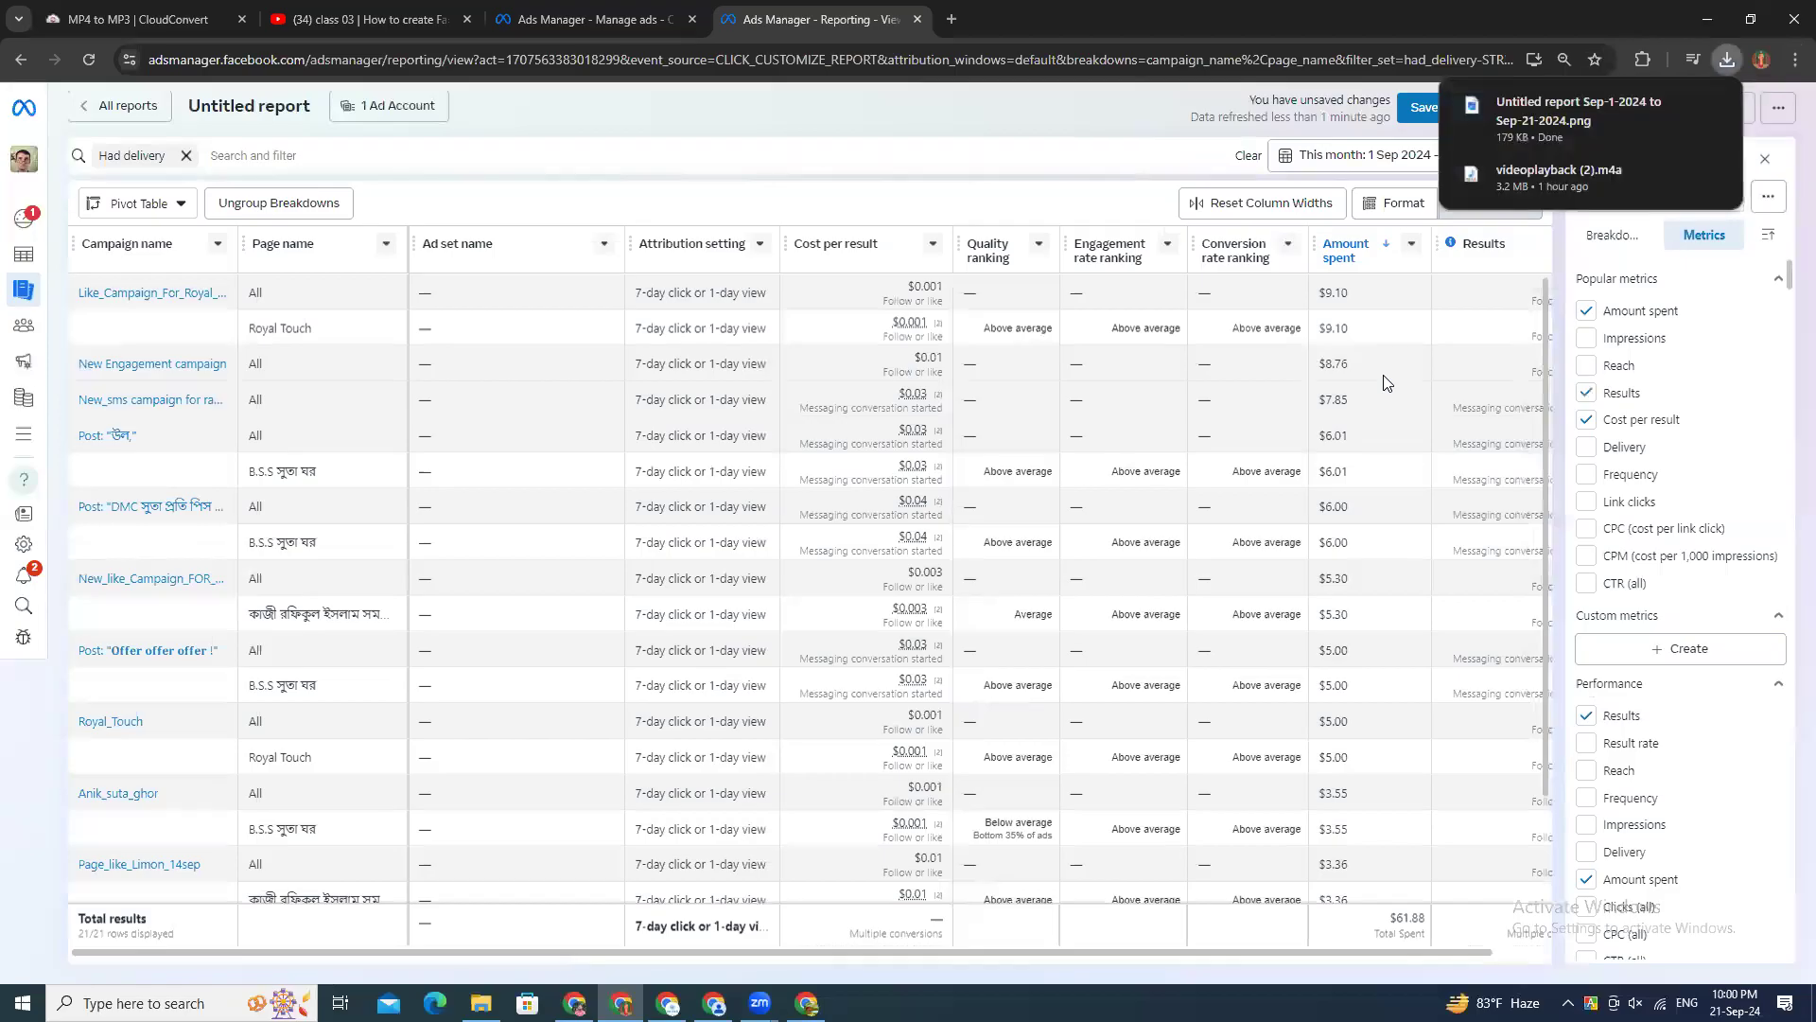
{"action": "key", "text": "ctrl+j"}
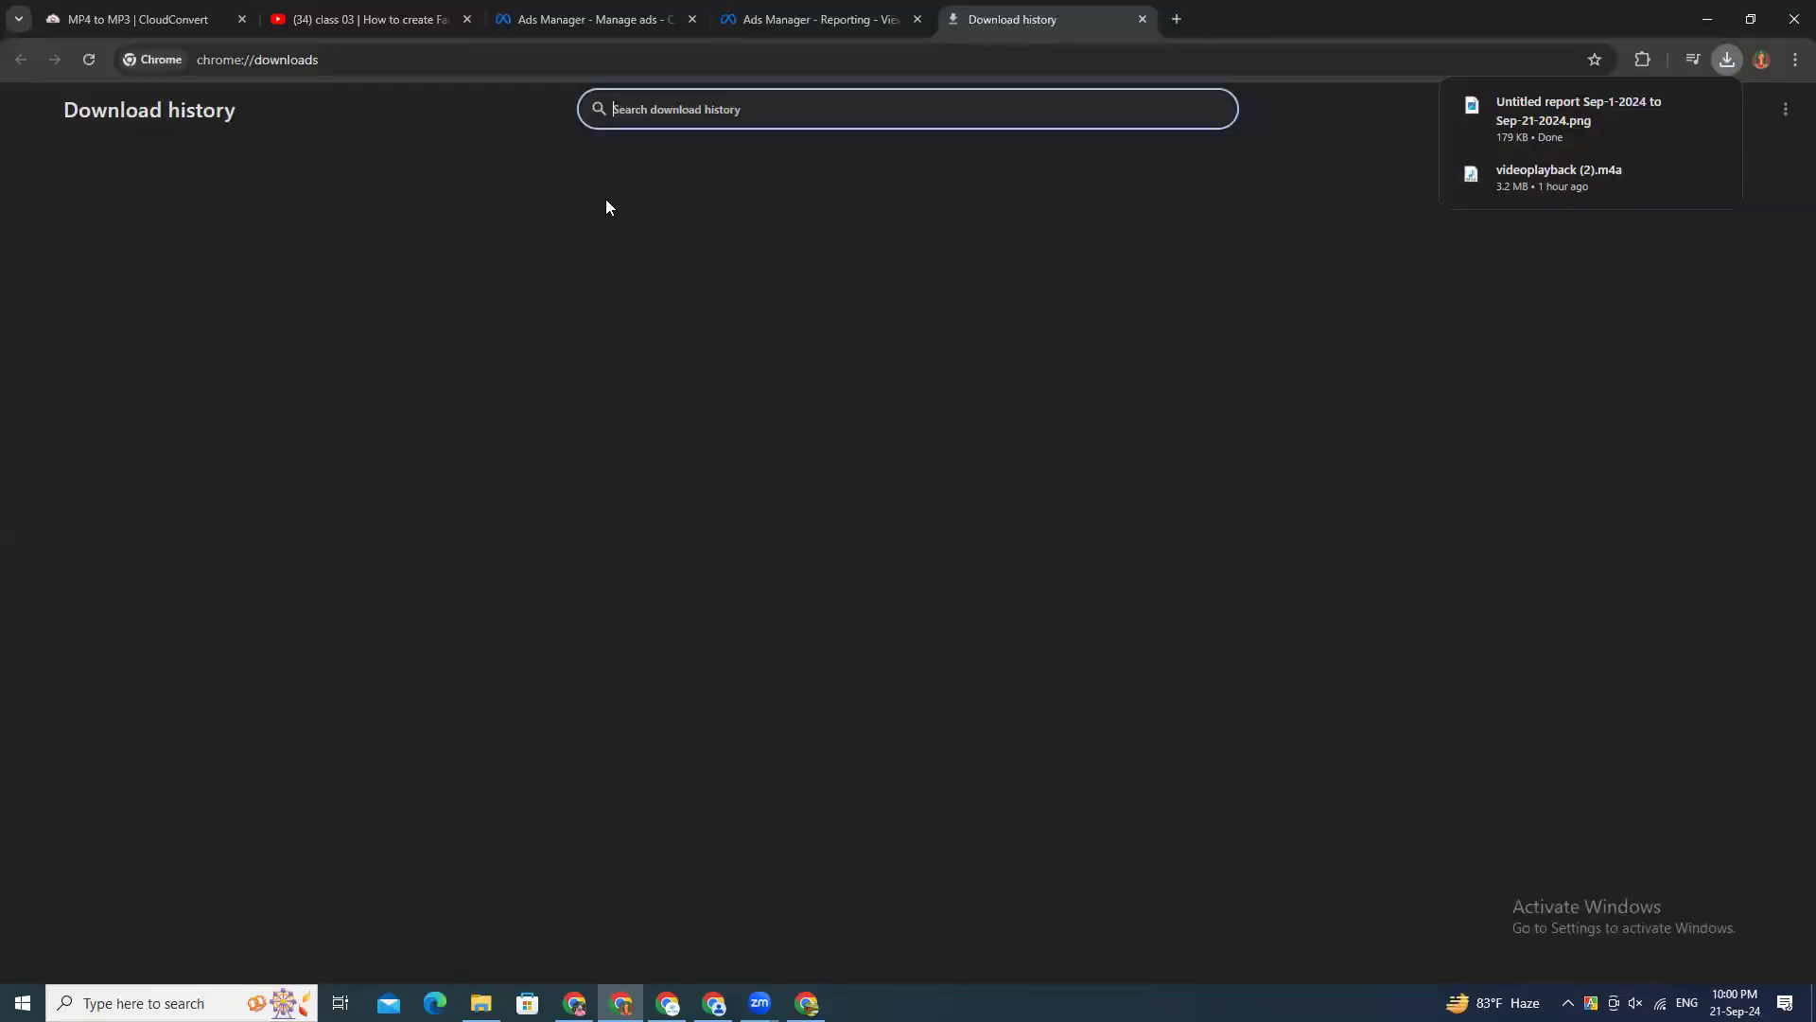
{"action": "left_click", "coordinate": [749, 223]}
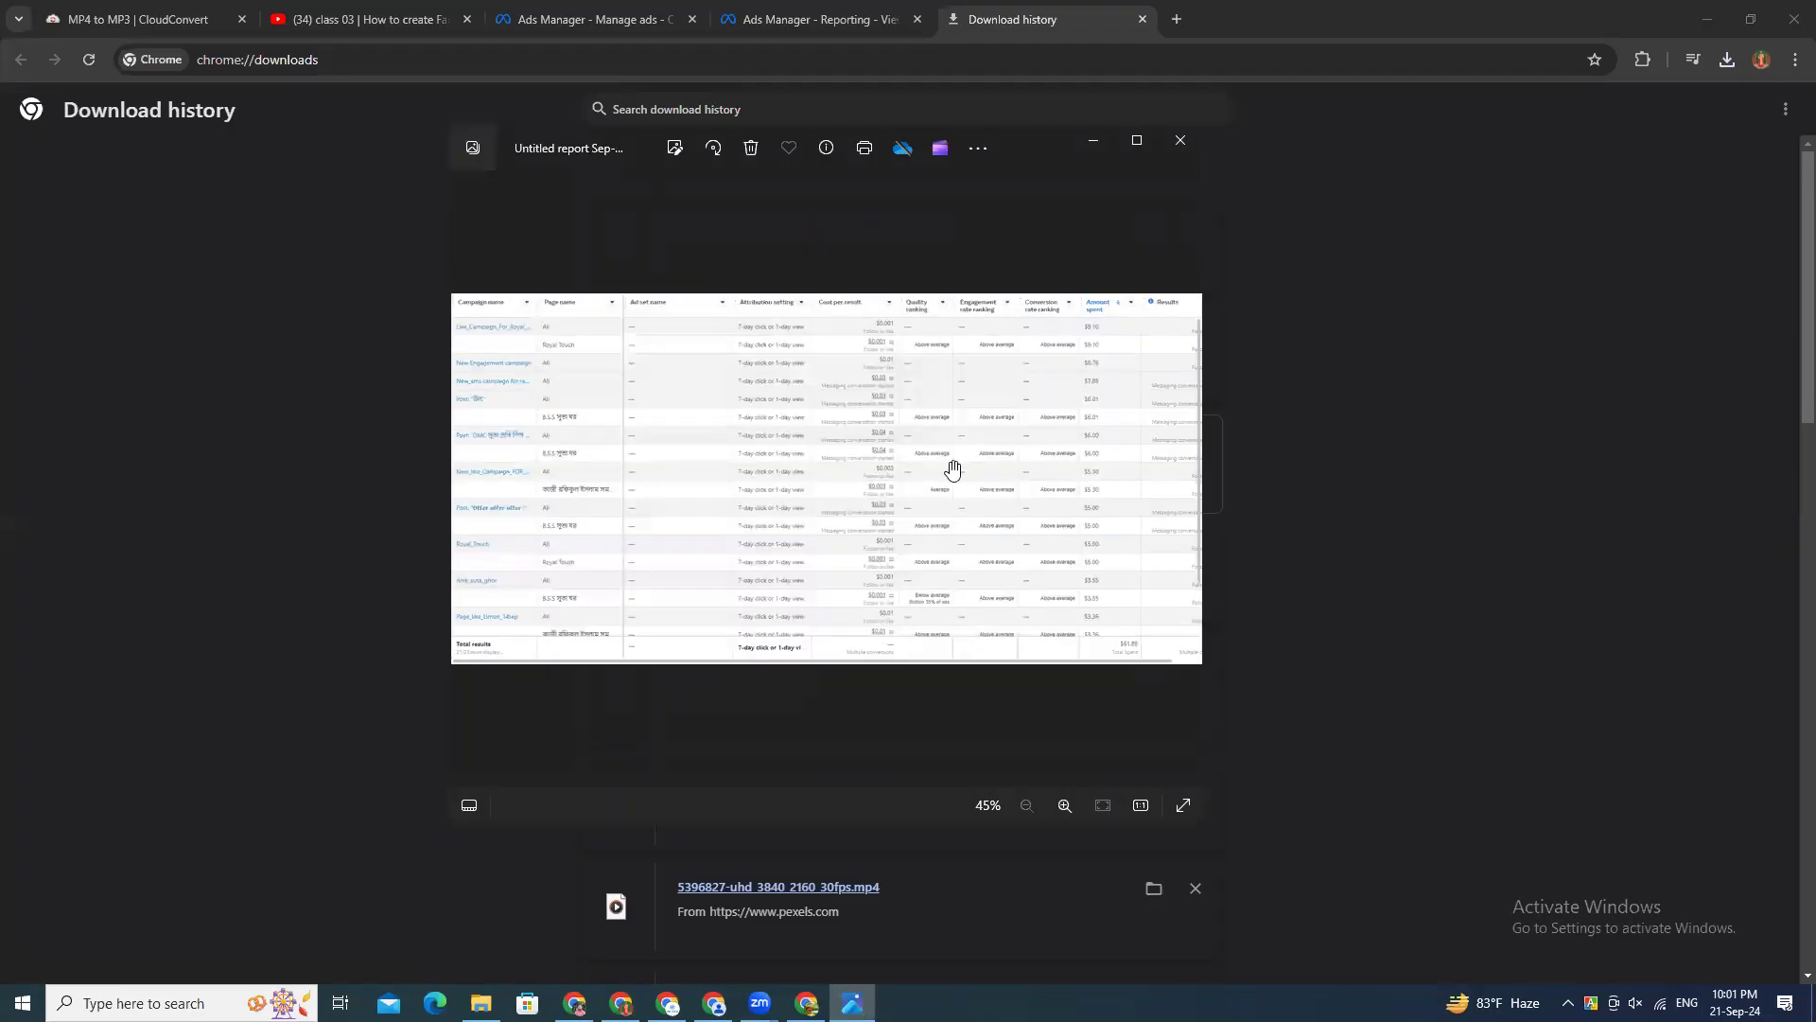
Step: Examine the exported report image up close, including its campaign names, page names, cost per result and quality rankings
{"action": "scroll", "coordinate": [953, 470], "scroll_direction": "up", "scroll_amount": 3}
{"action": "scroll", "coordinate": [709, 616], "scroll_direction": "up", "scroll_amount": 1}
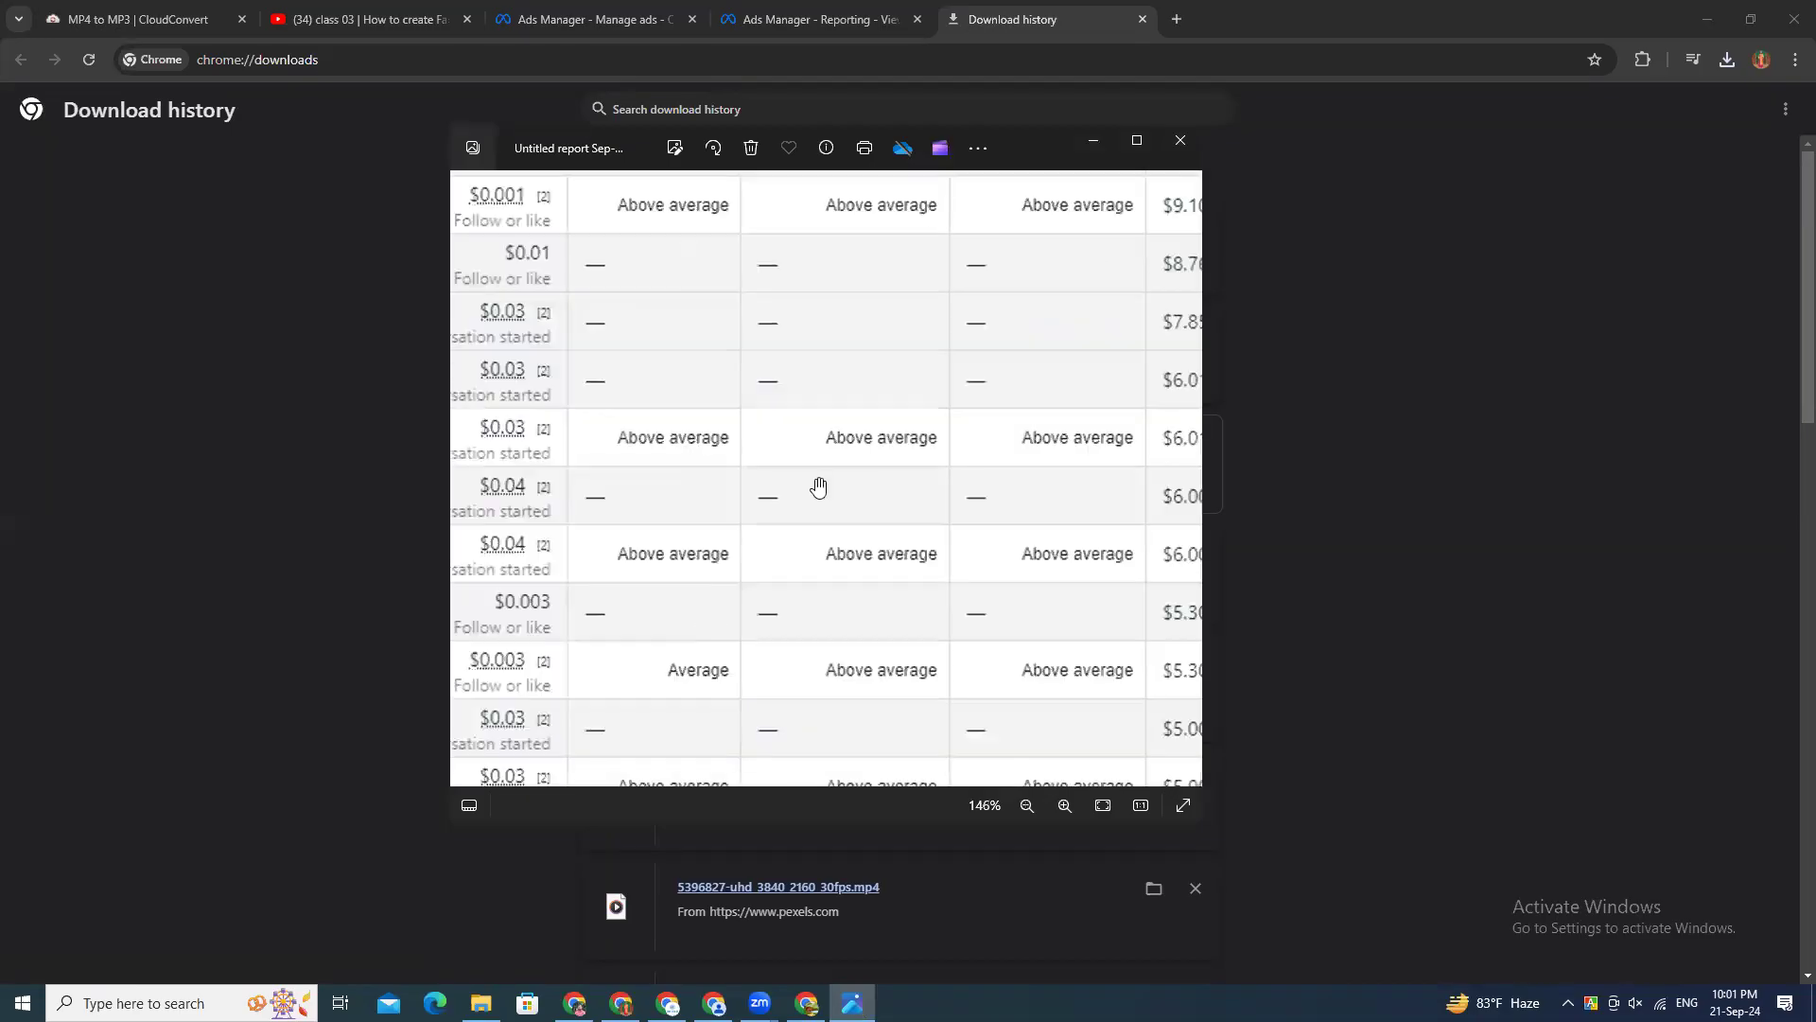
{"action": "left_click_drag", "start_coordinate": [819, 487], "coordinate": [481, 617]}
{"action": "scroll", "coordinate": [876, 475], "scroll_direction": "down", "scroll_amount": 4}
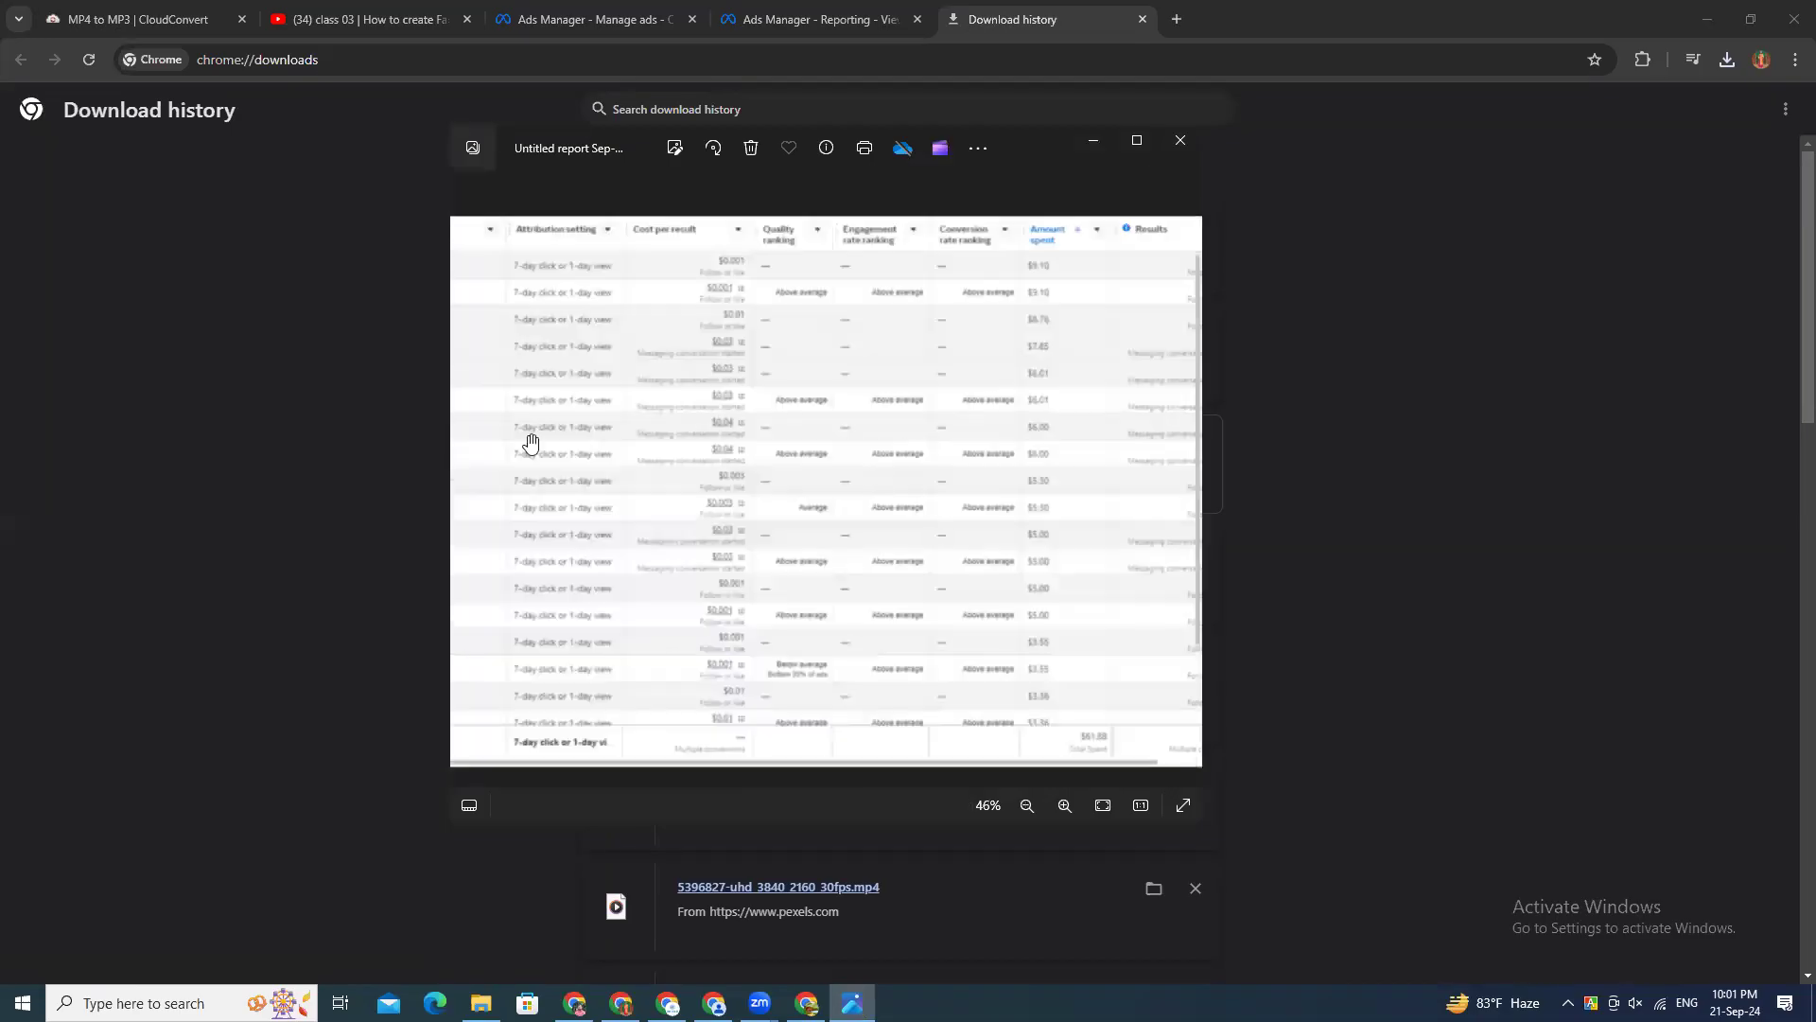
{"action": "scroll", "coordinate": [511, 440], "scroll_direction": "up", "scroll_amount": 2}
{"action": "scroll", "coordinate": [485, 395], "scroll_direction": "up", "scroll_amount": 2}
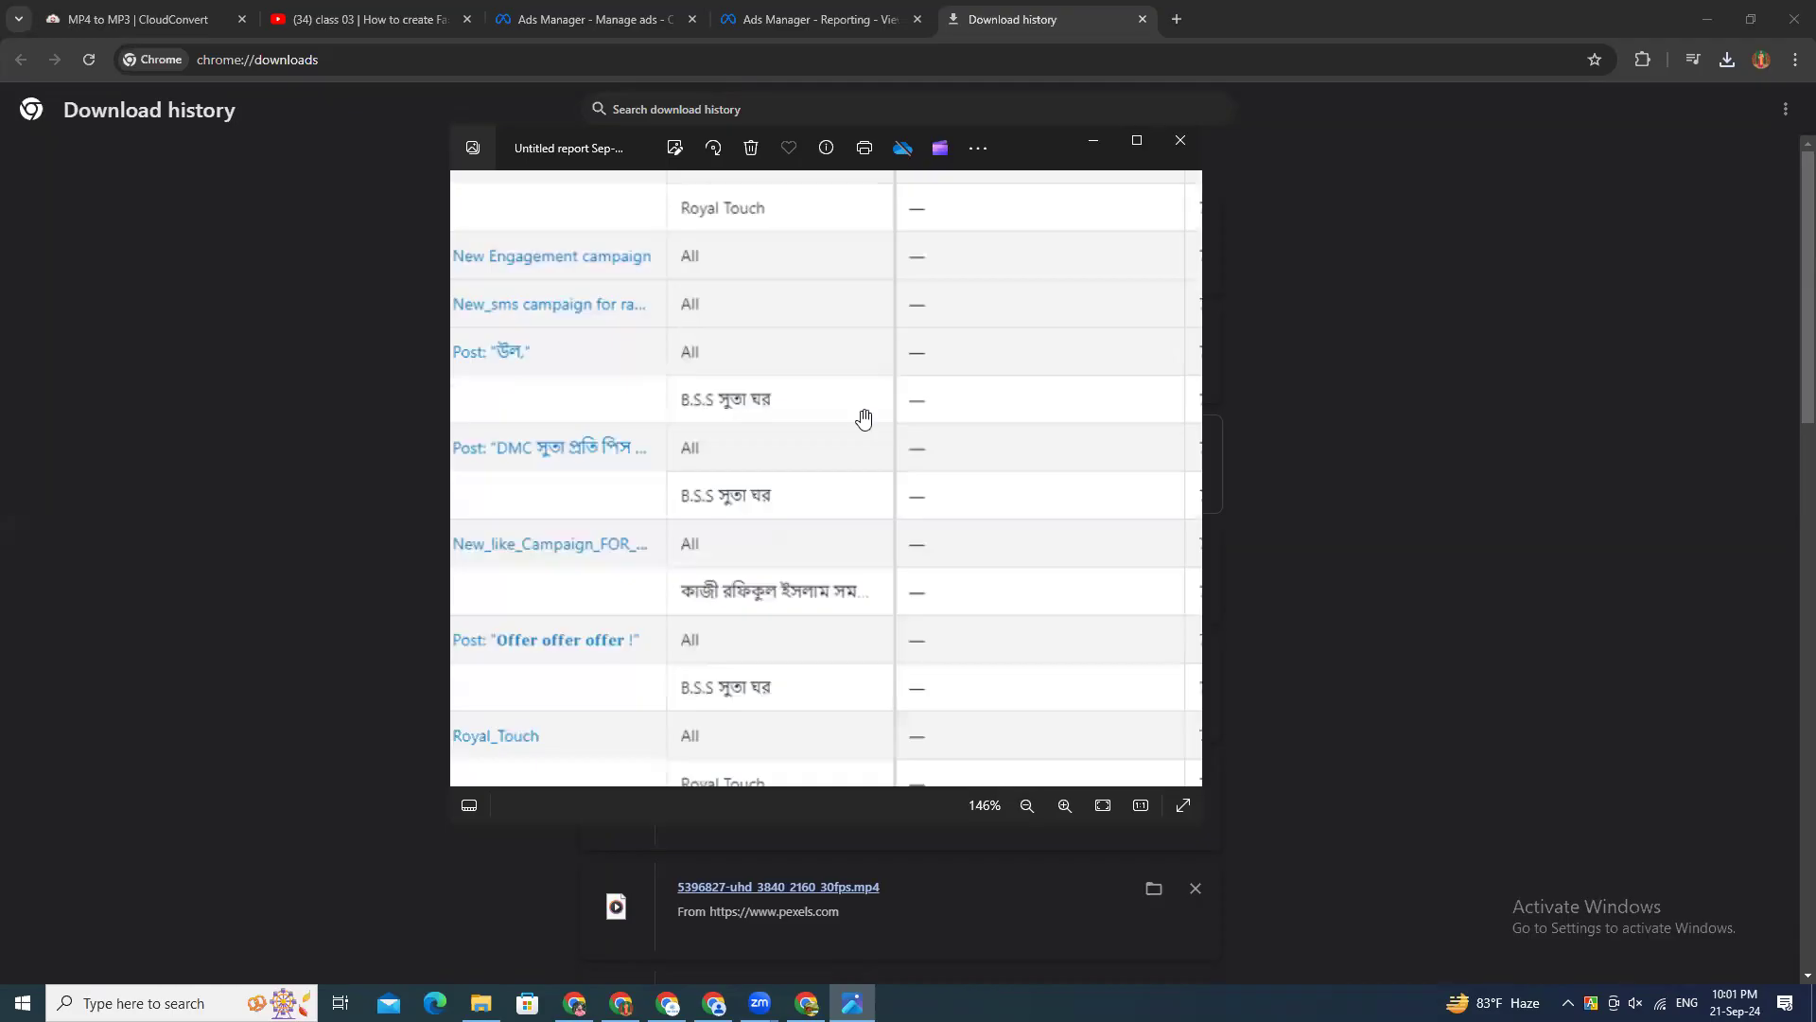
{"action": "scroll", "coordinate": [814, 409], "scroll_direction": "up", "scroll_amount": 1}
{"action": "scroll", "coordinate": [815, 409], "scroll_direction": "down", "scroll_amount": 3}
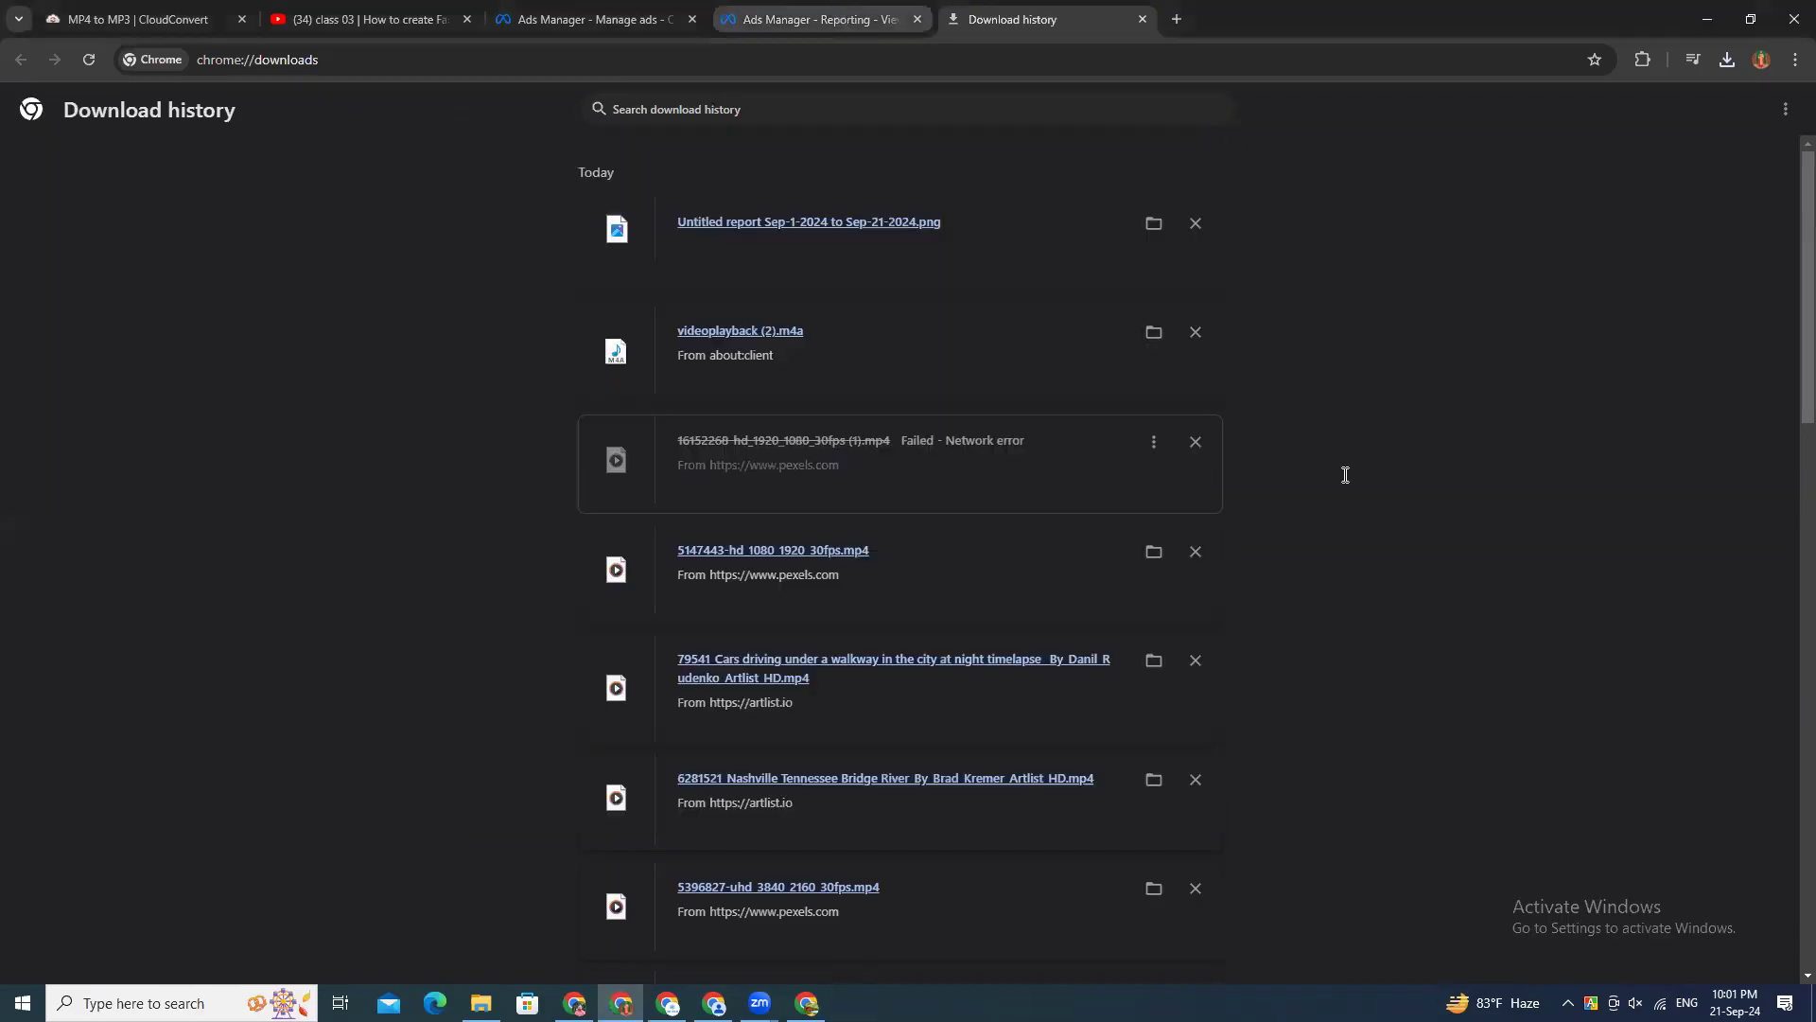
Step: Return to the report in Ads Manager and remove its Had delivery filter
{"action": "scroll", "coordinate": [1400, 557], "scroll_direction": "down", "scroll_amount": 2}
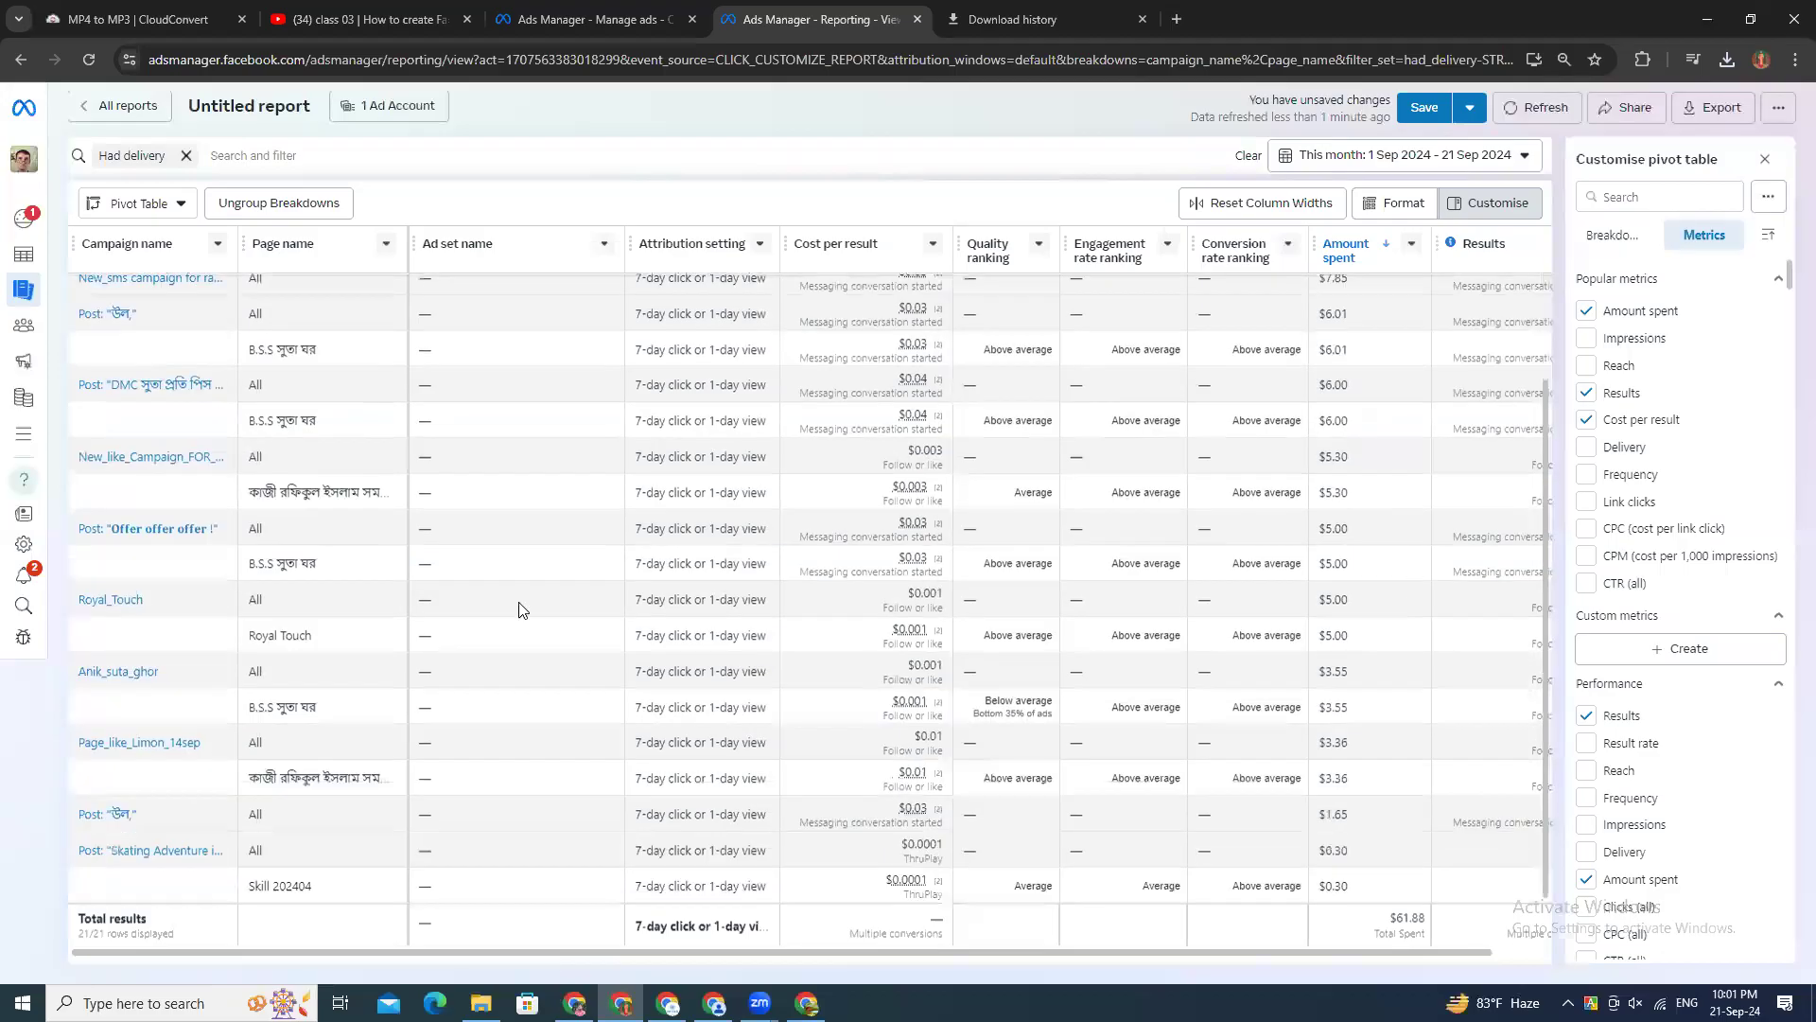
{"action": "scroll", "coordinate": [520, 624], "scroll_direction": "up", "scroll_amount": 1}
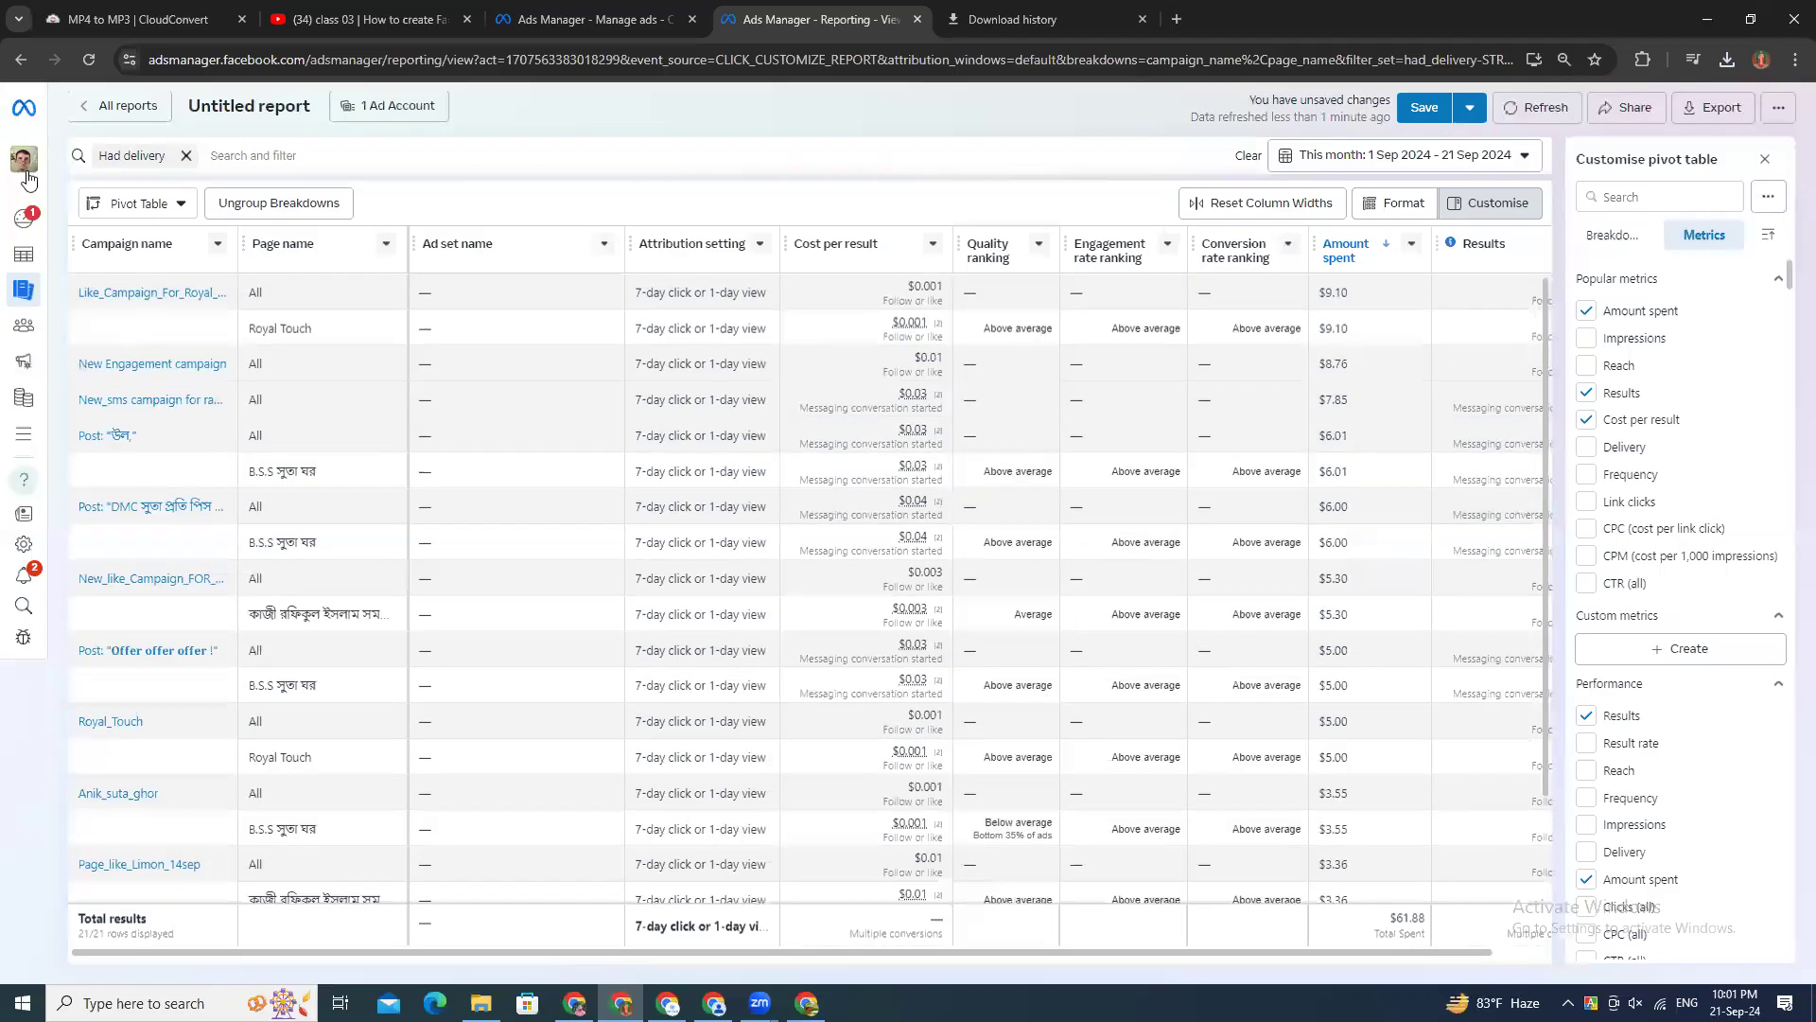
{"action": "mouse_move", "coordinate": [23, 254]}
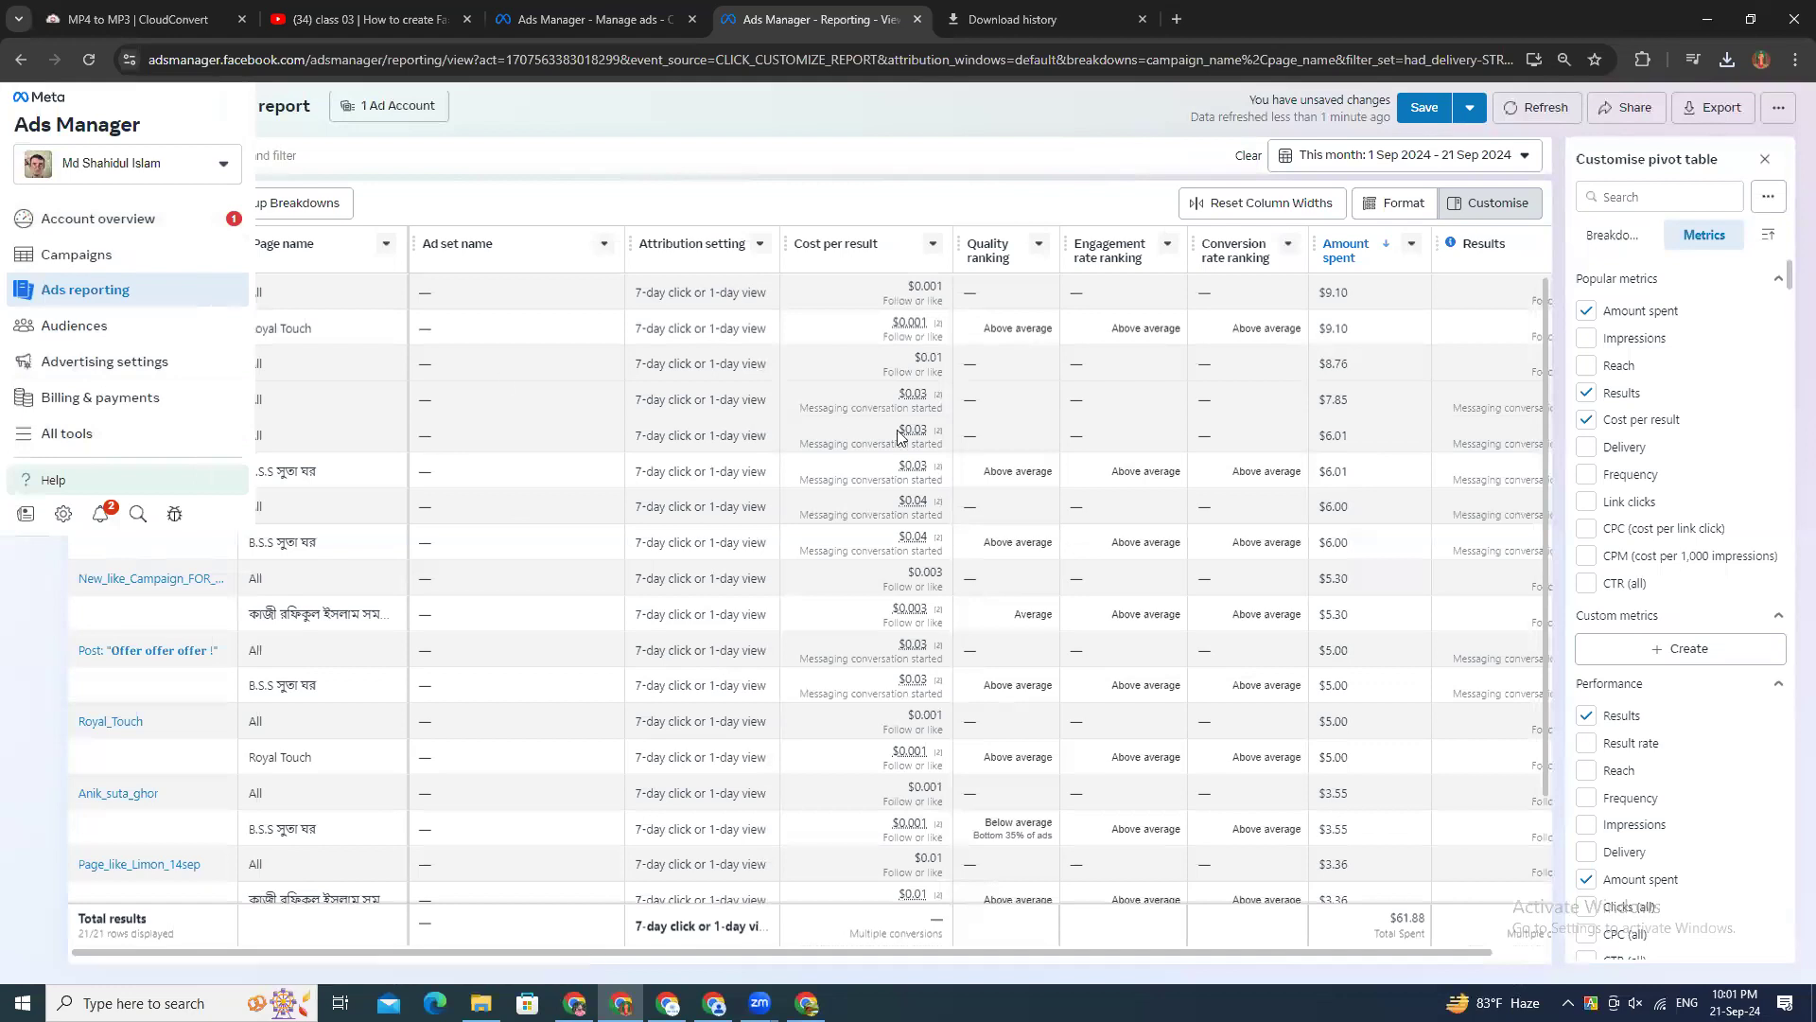
{"action": "left_click", "coordinate": [194, 157]}
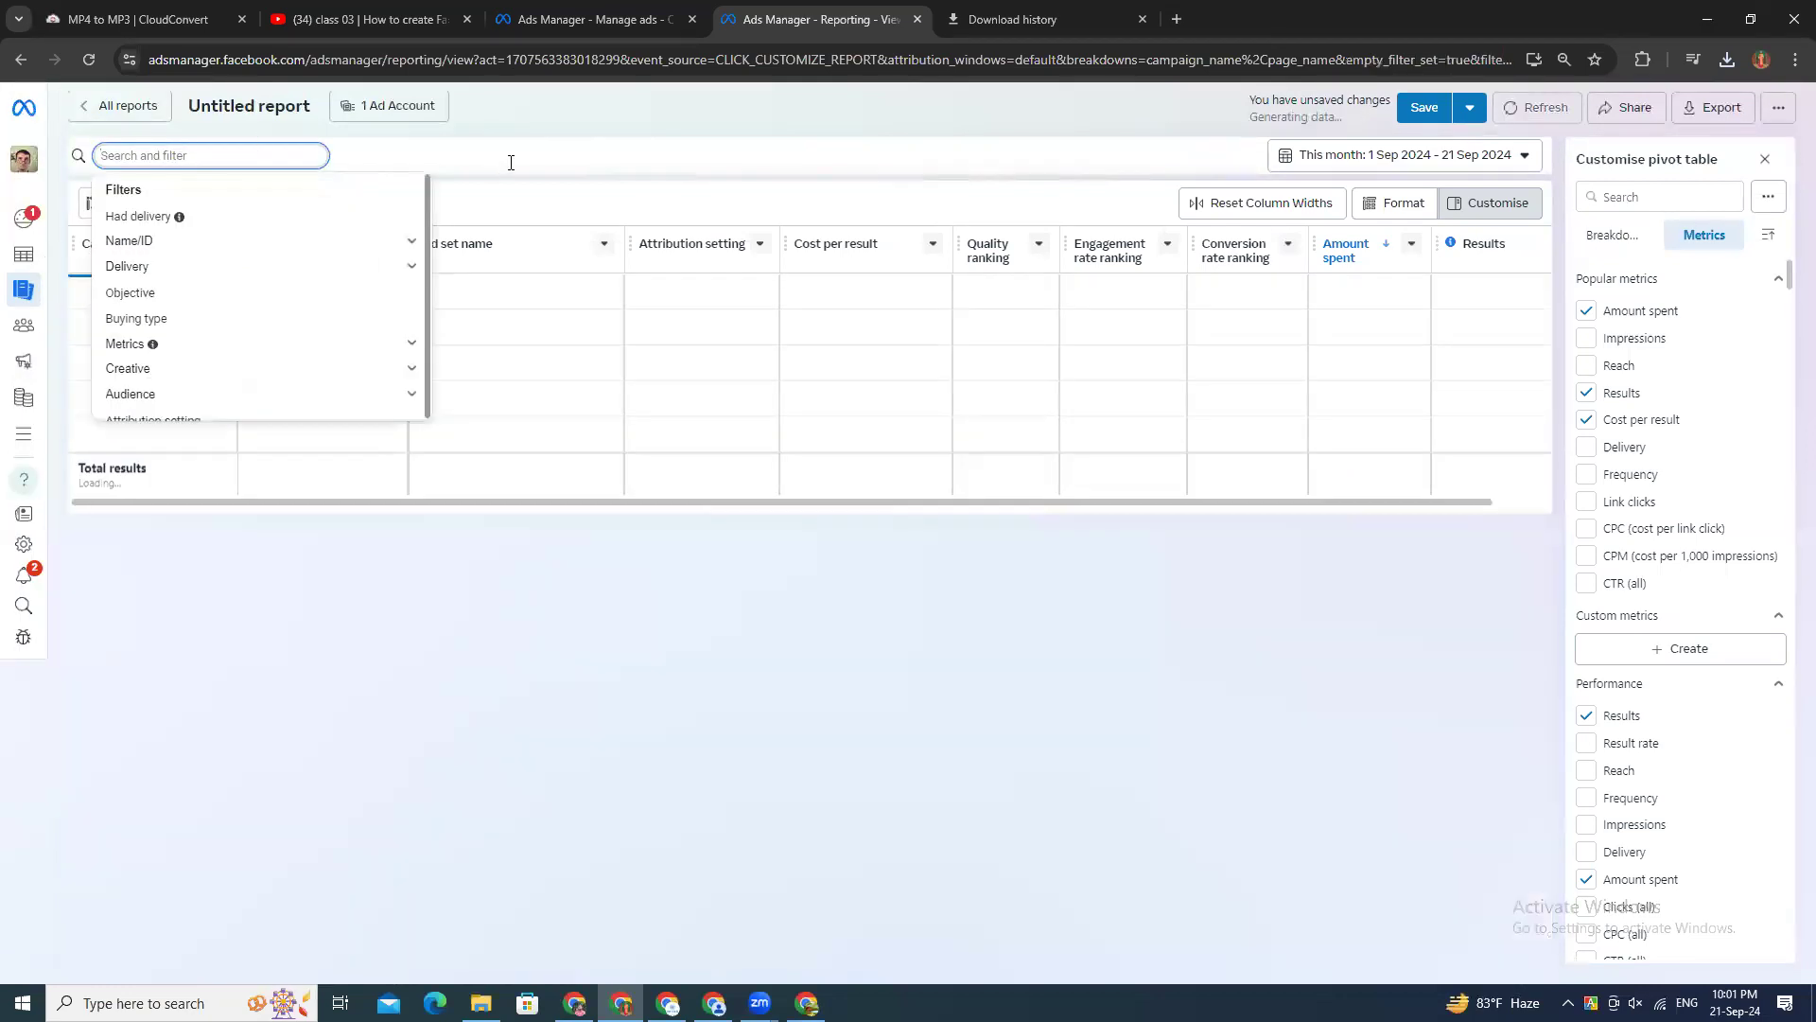
{"action": "left_click", "coordinate": [511, 163]}
Step: Leave the report for the list of all reports and bring up the personalised insights
{"action": "left_click", "coordinate": [93, 94]}
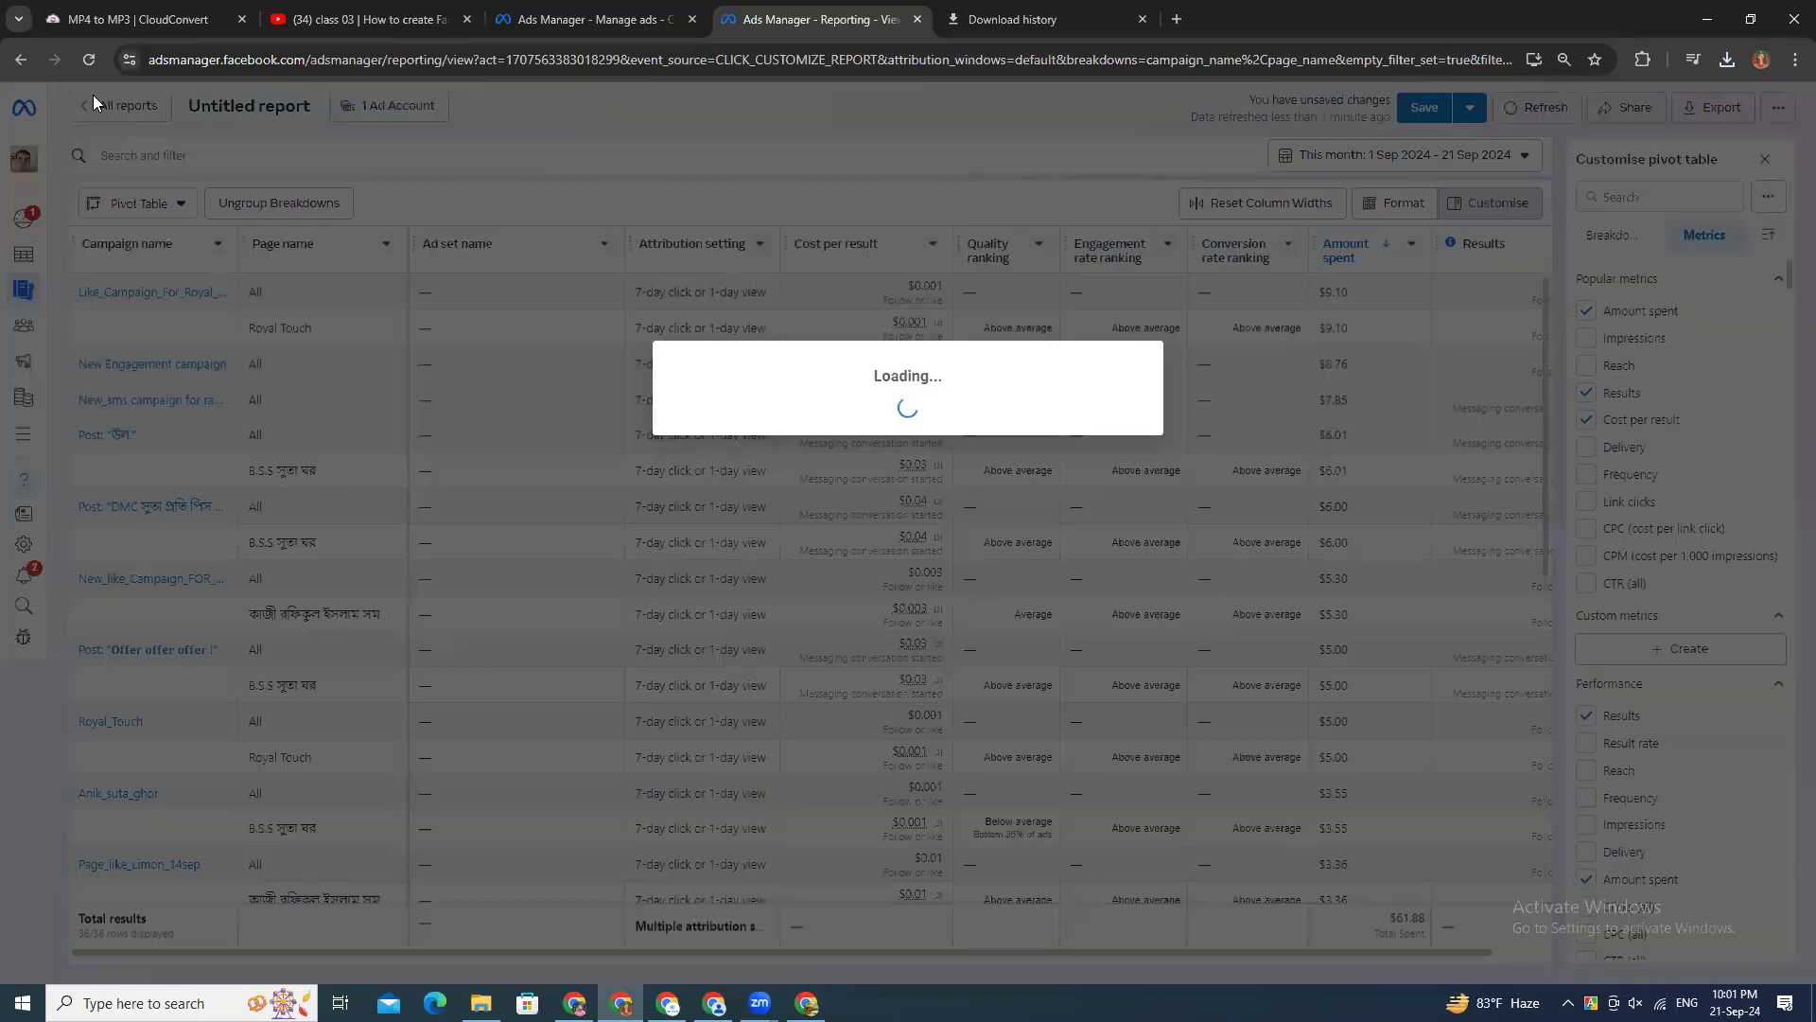
{"action": "left_click", "coordinate": [1105, 422]}
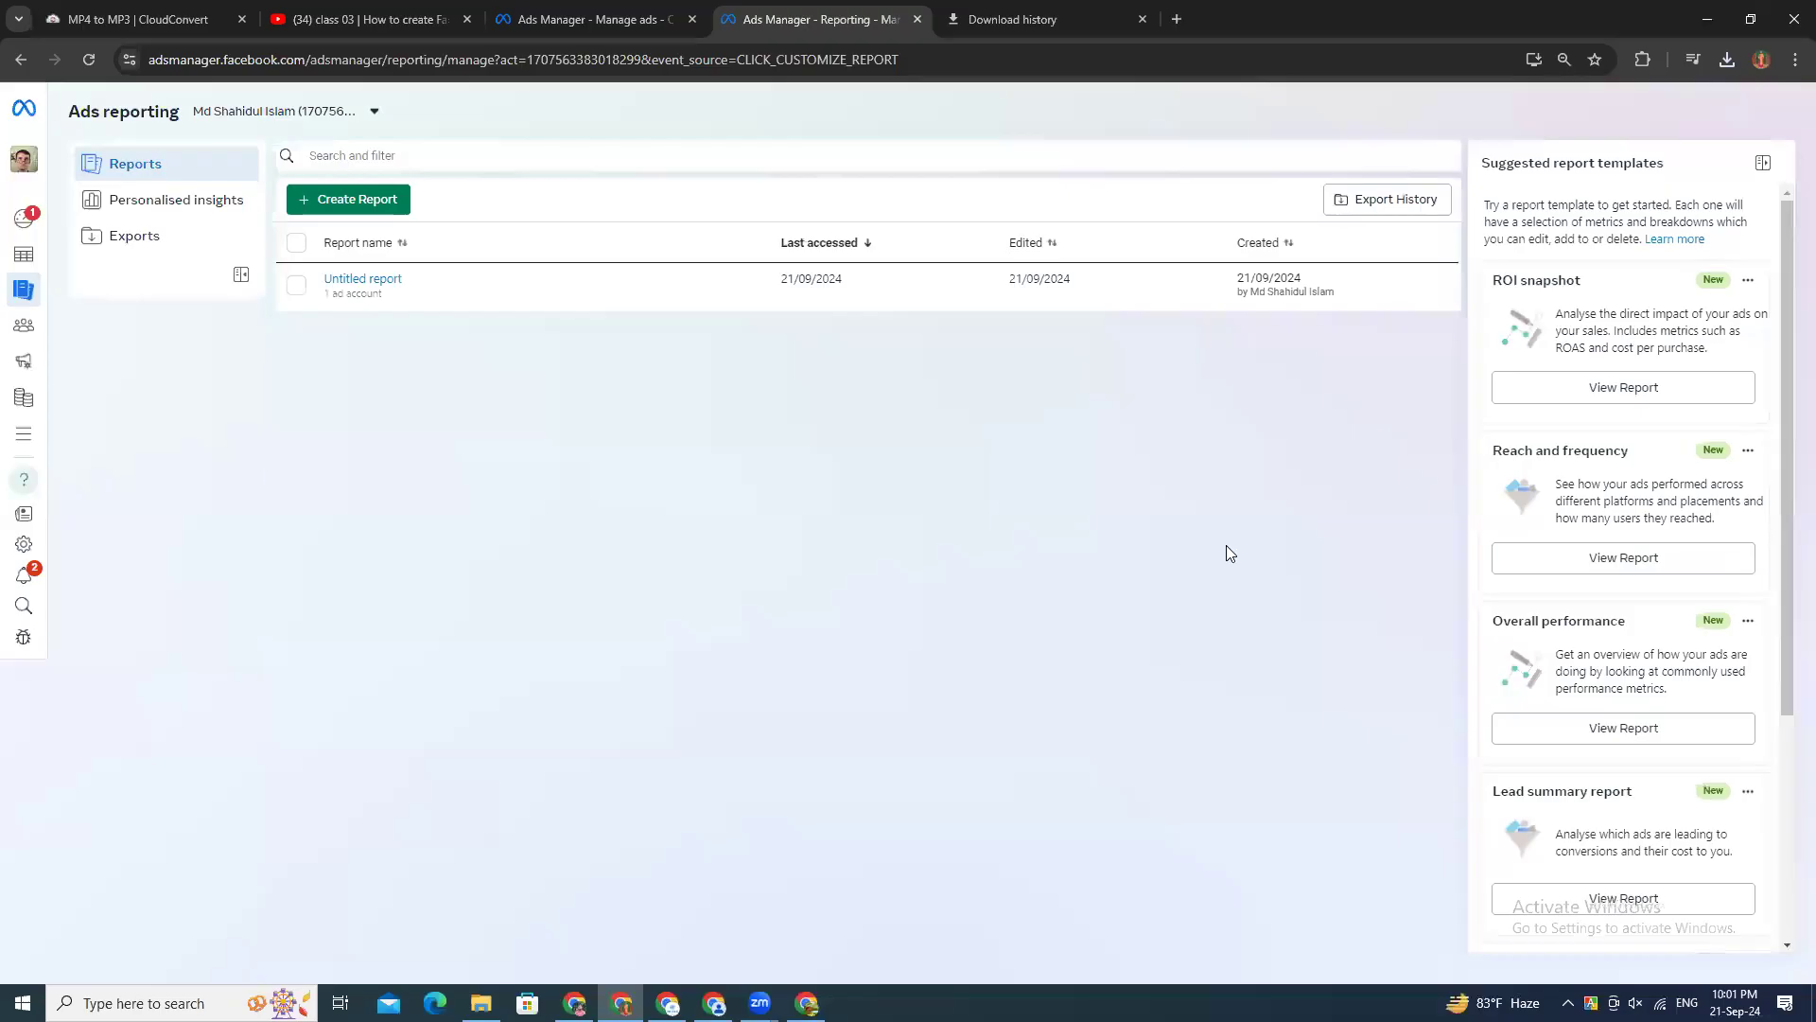
{"action": "left_click", "coordinate": [193, 203]}
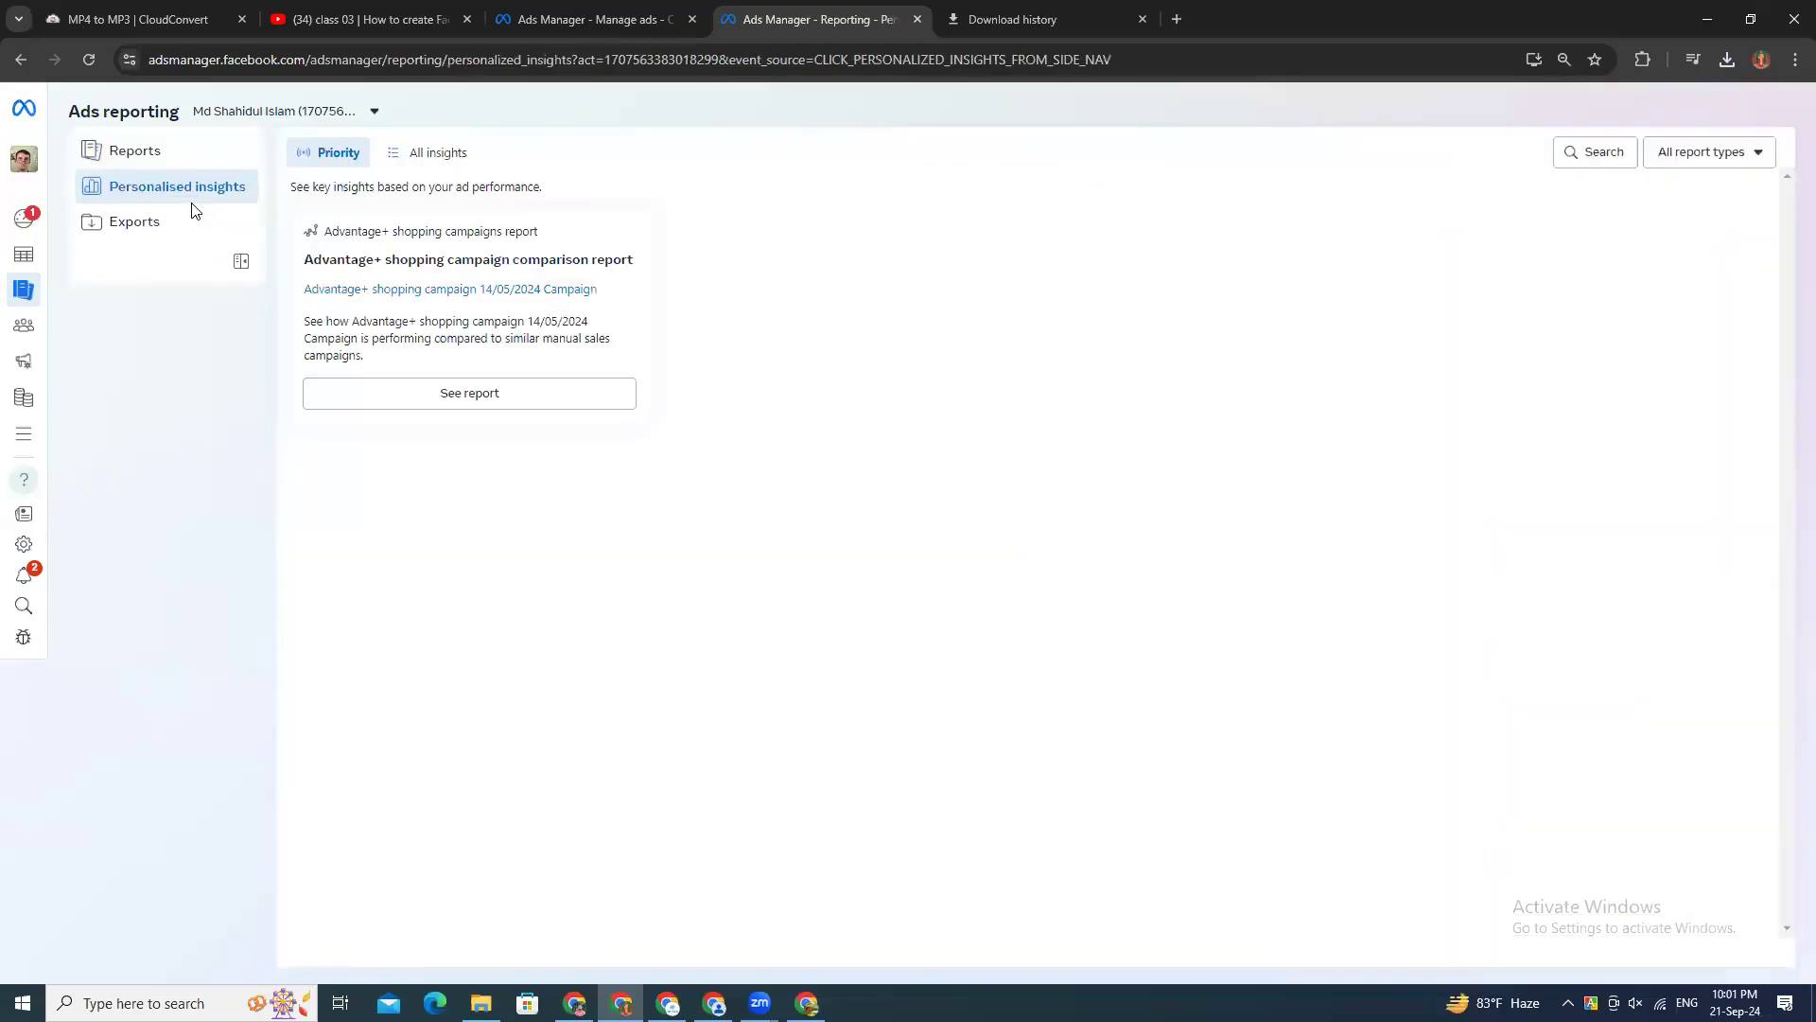
Step: Switch to the Code Tech BD FTMA account's ads list and clear the ad, ad set and campaign selections
{"action": "left_click", "coordinate": [649, 15]}
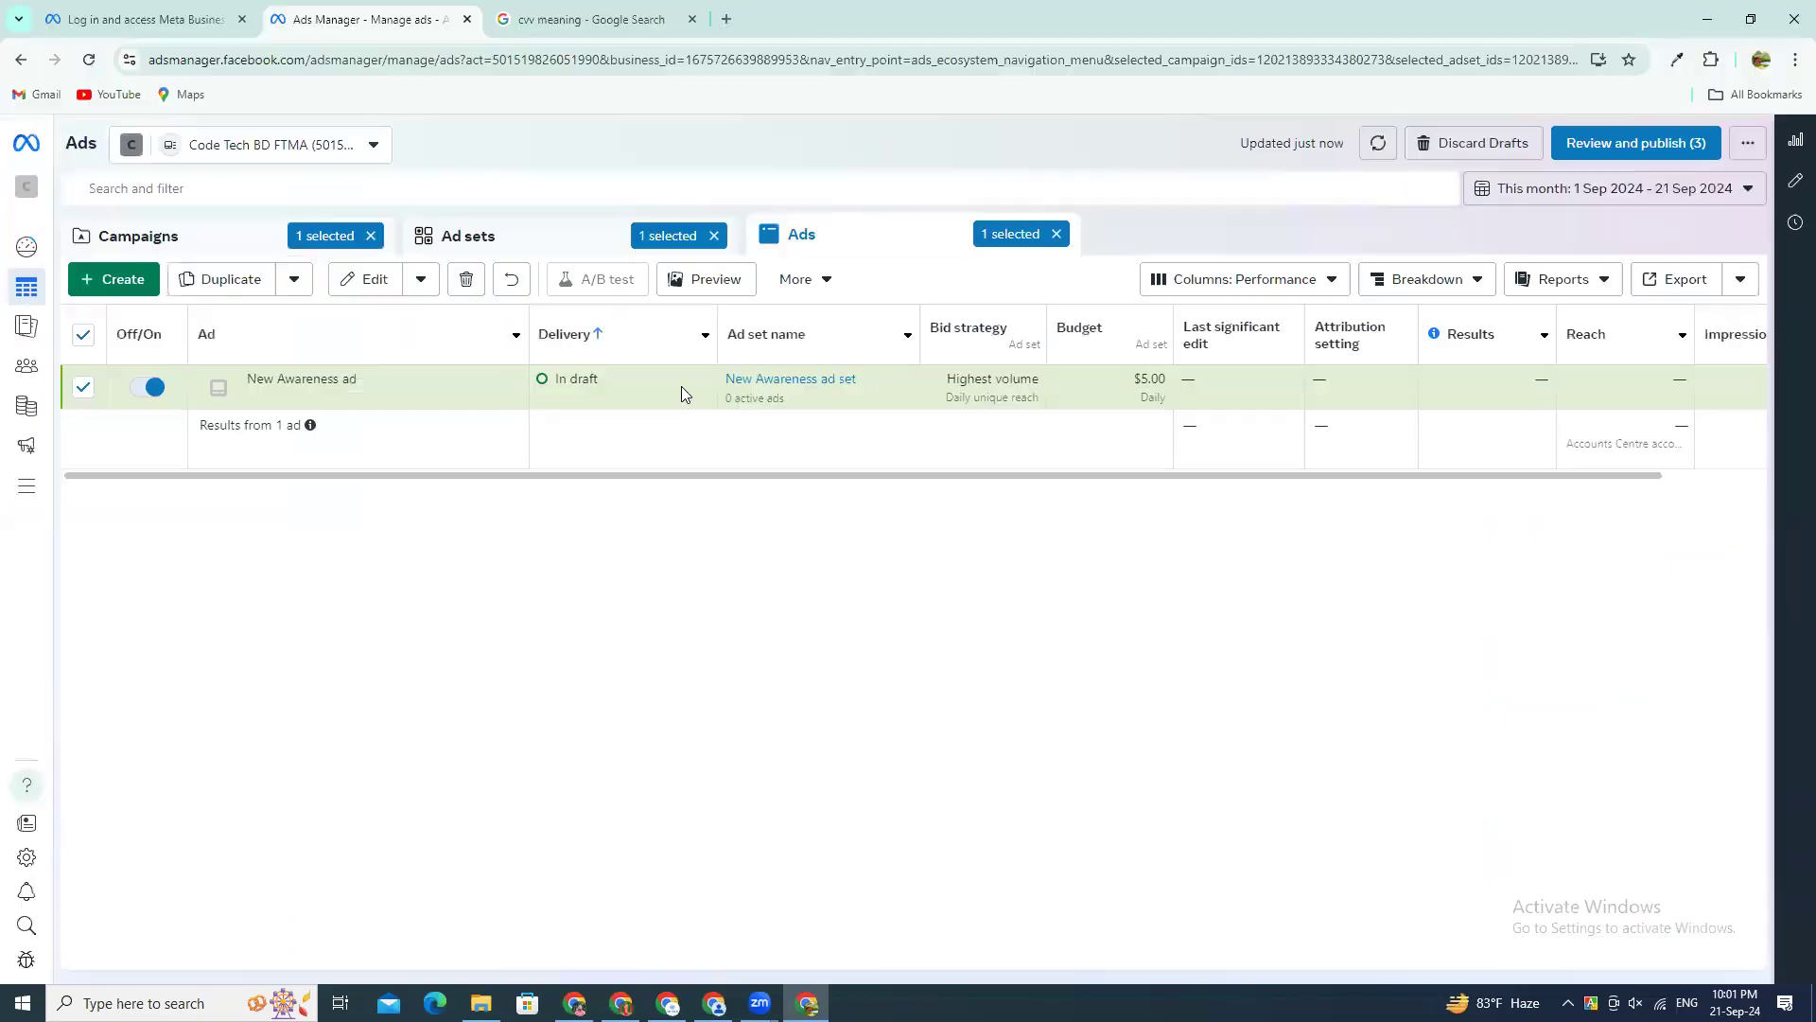
{"action": "left_click_drag", "start_coordinate": [382, 473], "coordinate": [522, 480]}
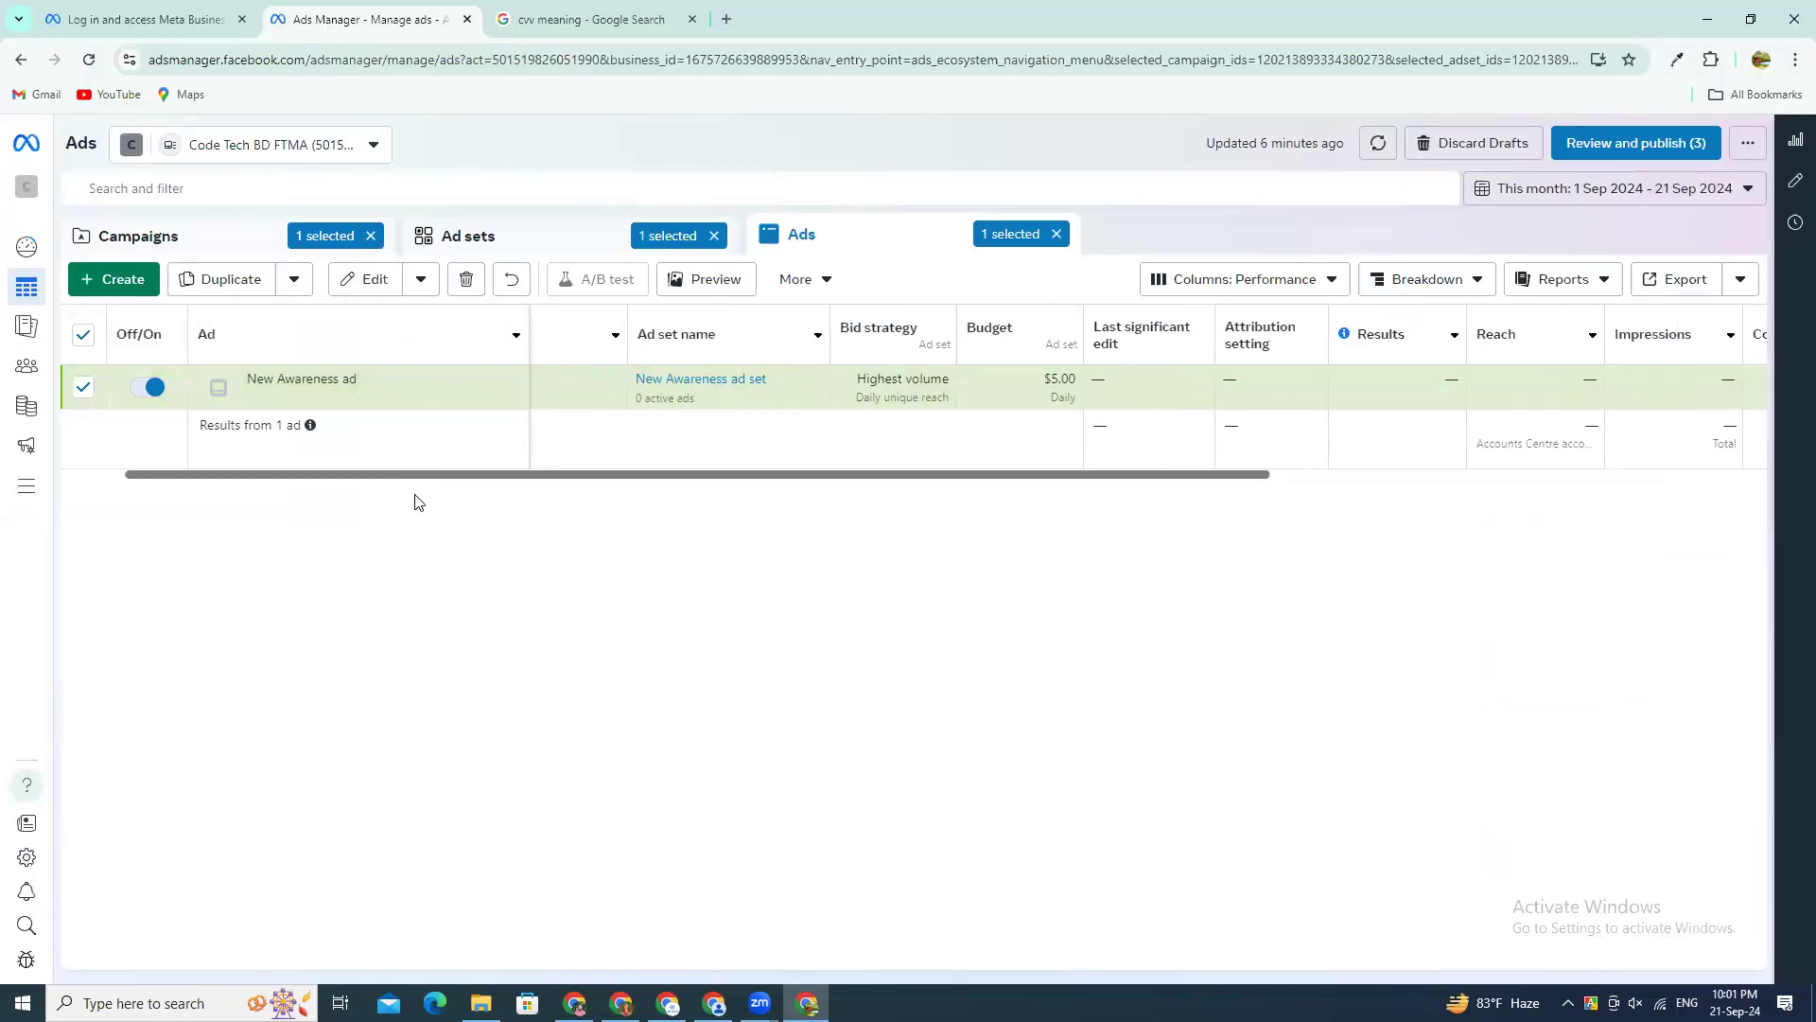
{"action": "left_click_drag", "start_coordinate": [293, 473], "coordinate": [214, 460]}
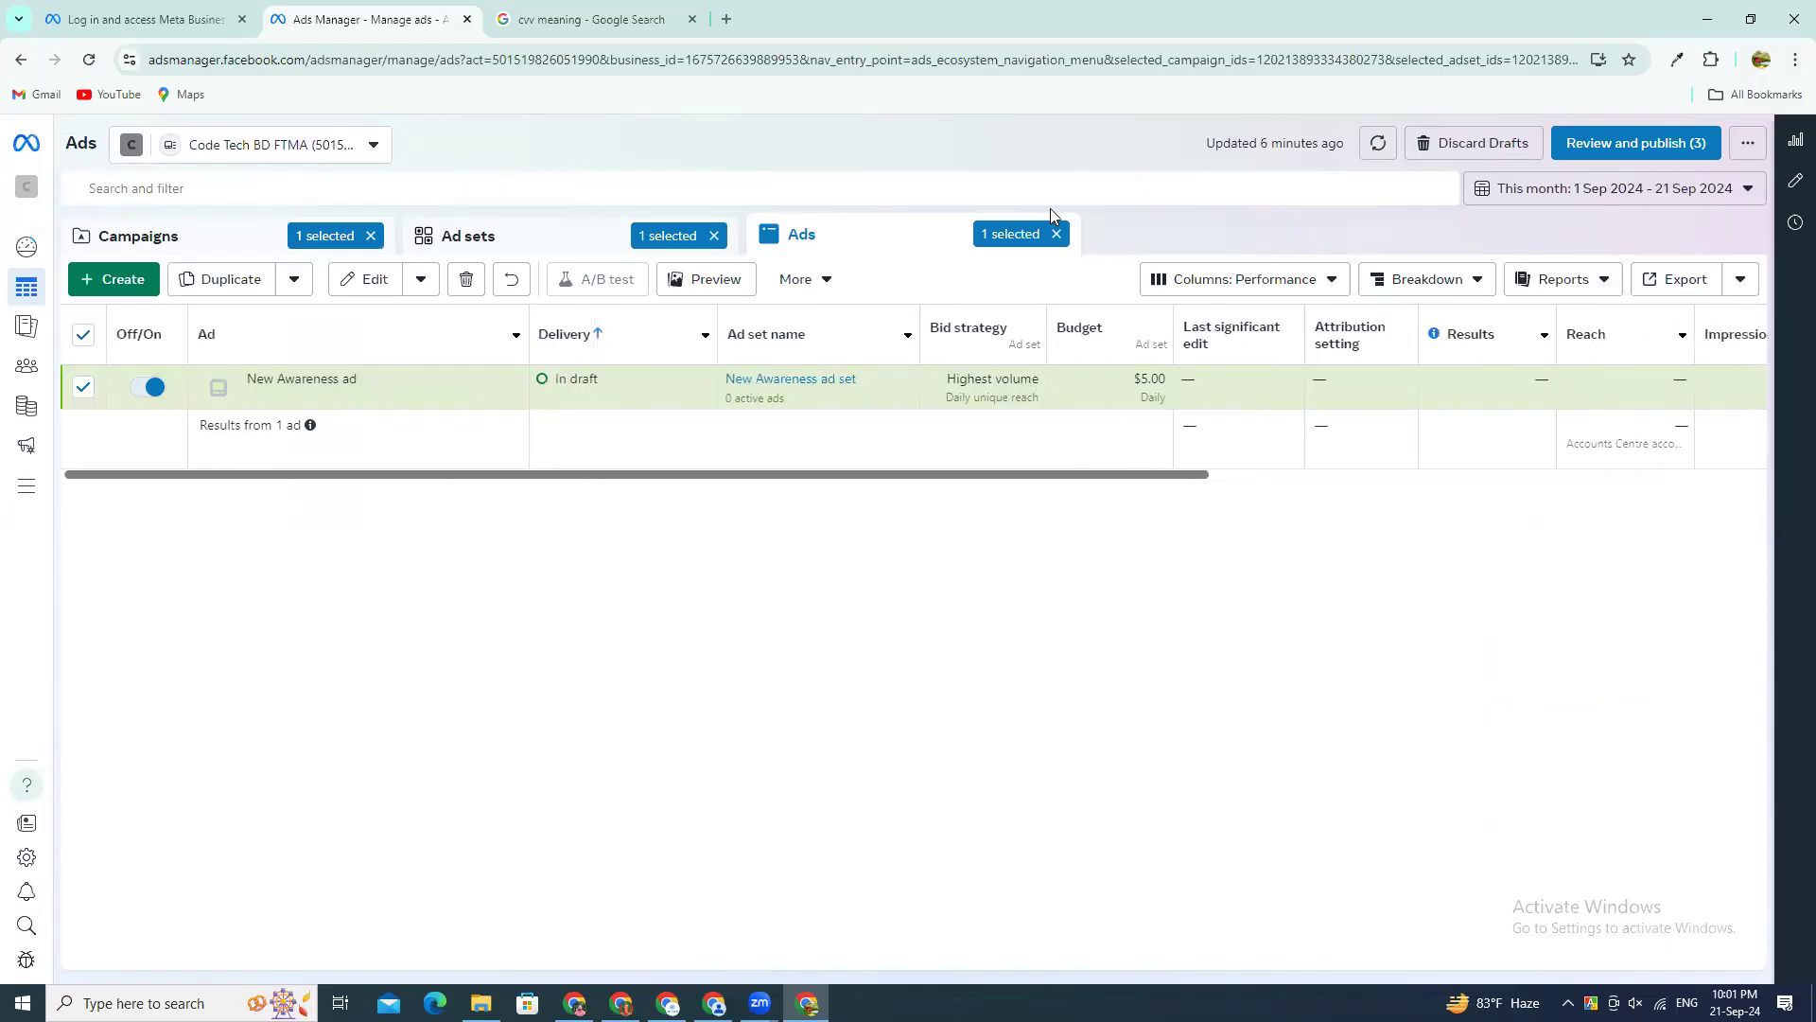
{"action": "left_click", "coordinate": [1057, 234]}
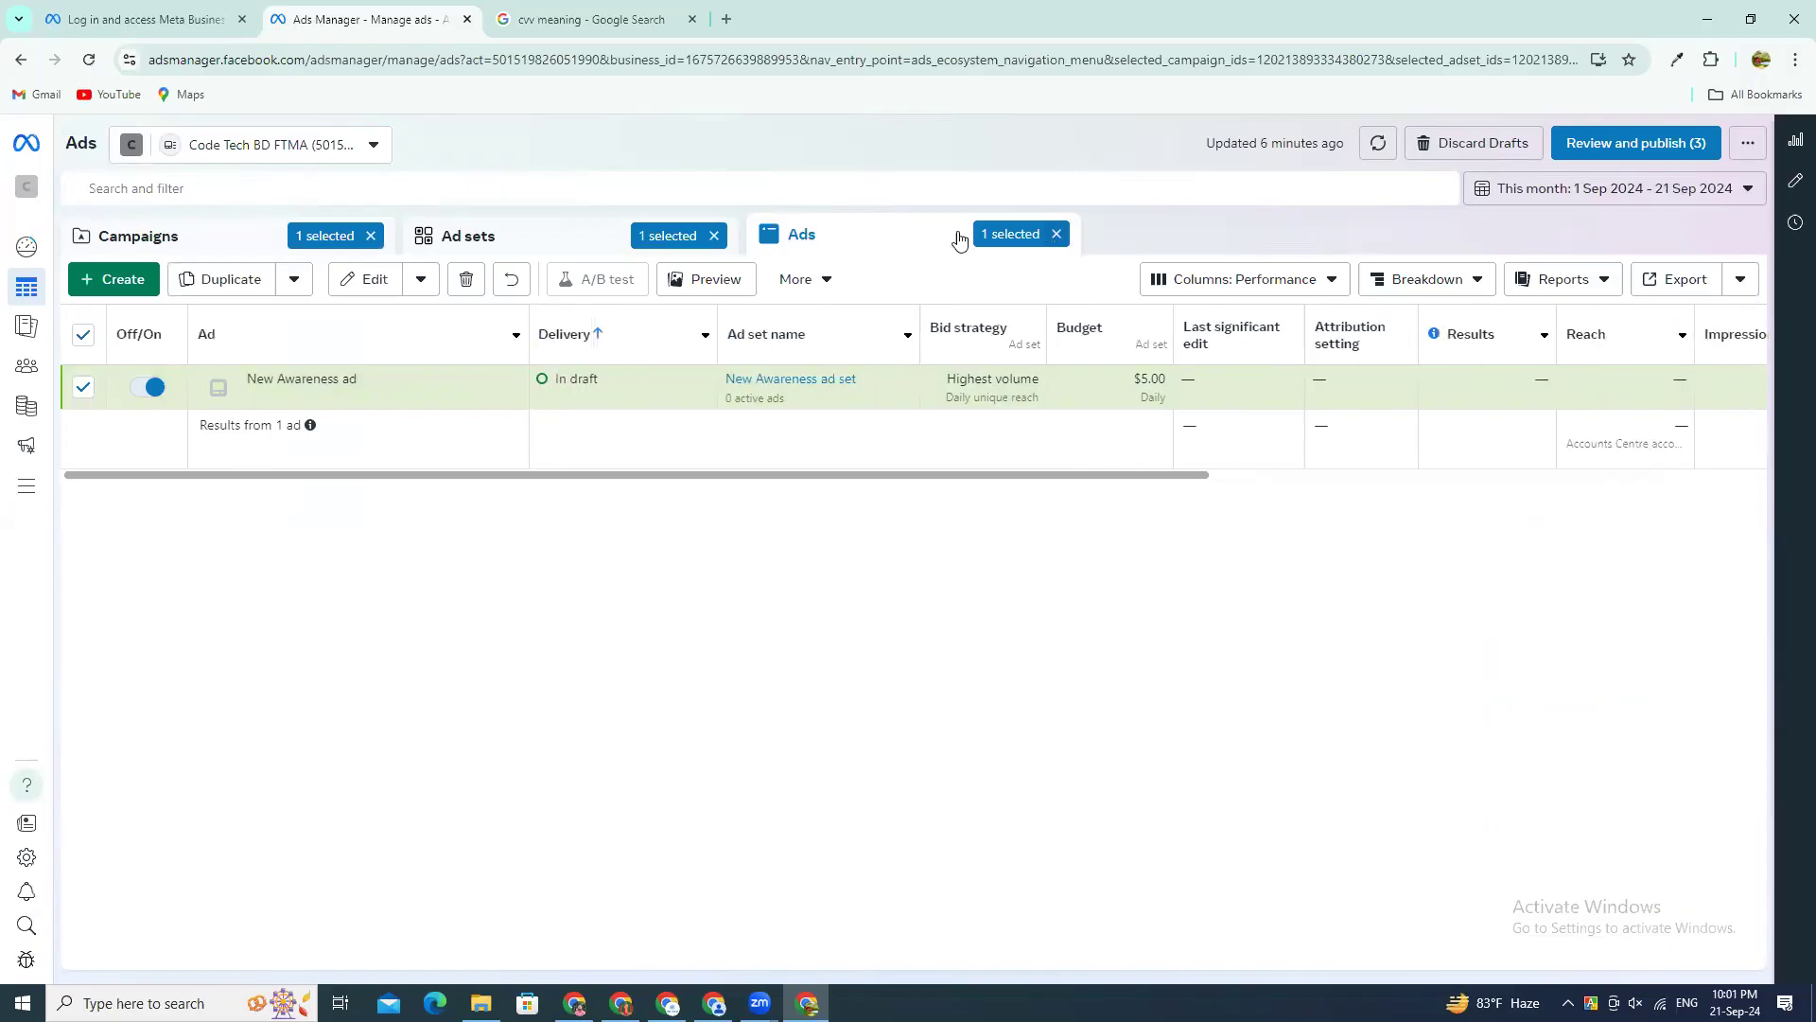
{"action": "left_click", "coordinate": [715, 236]}
{"action": "left_click", "coordinate": [371, 236]}
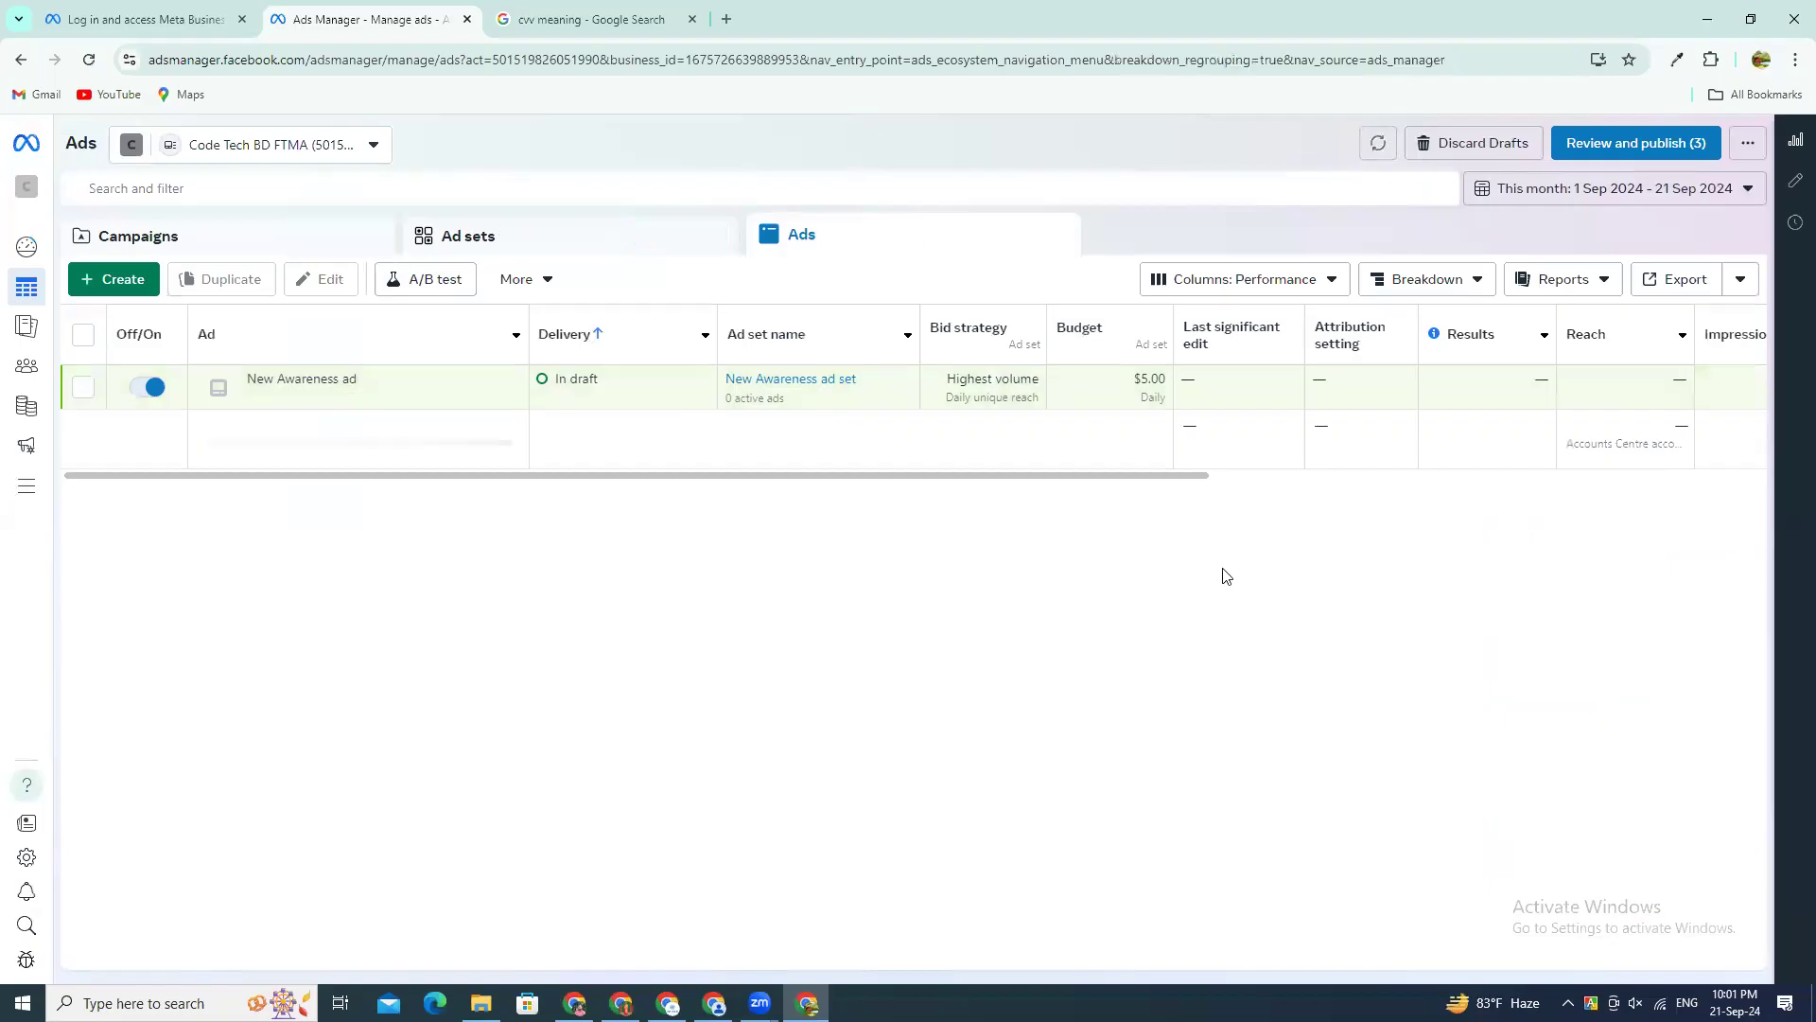